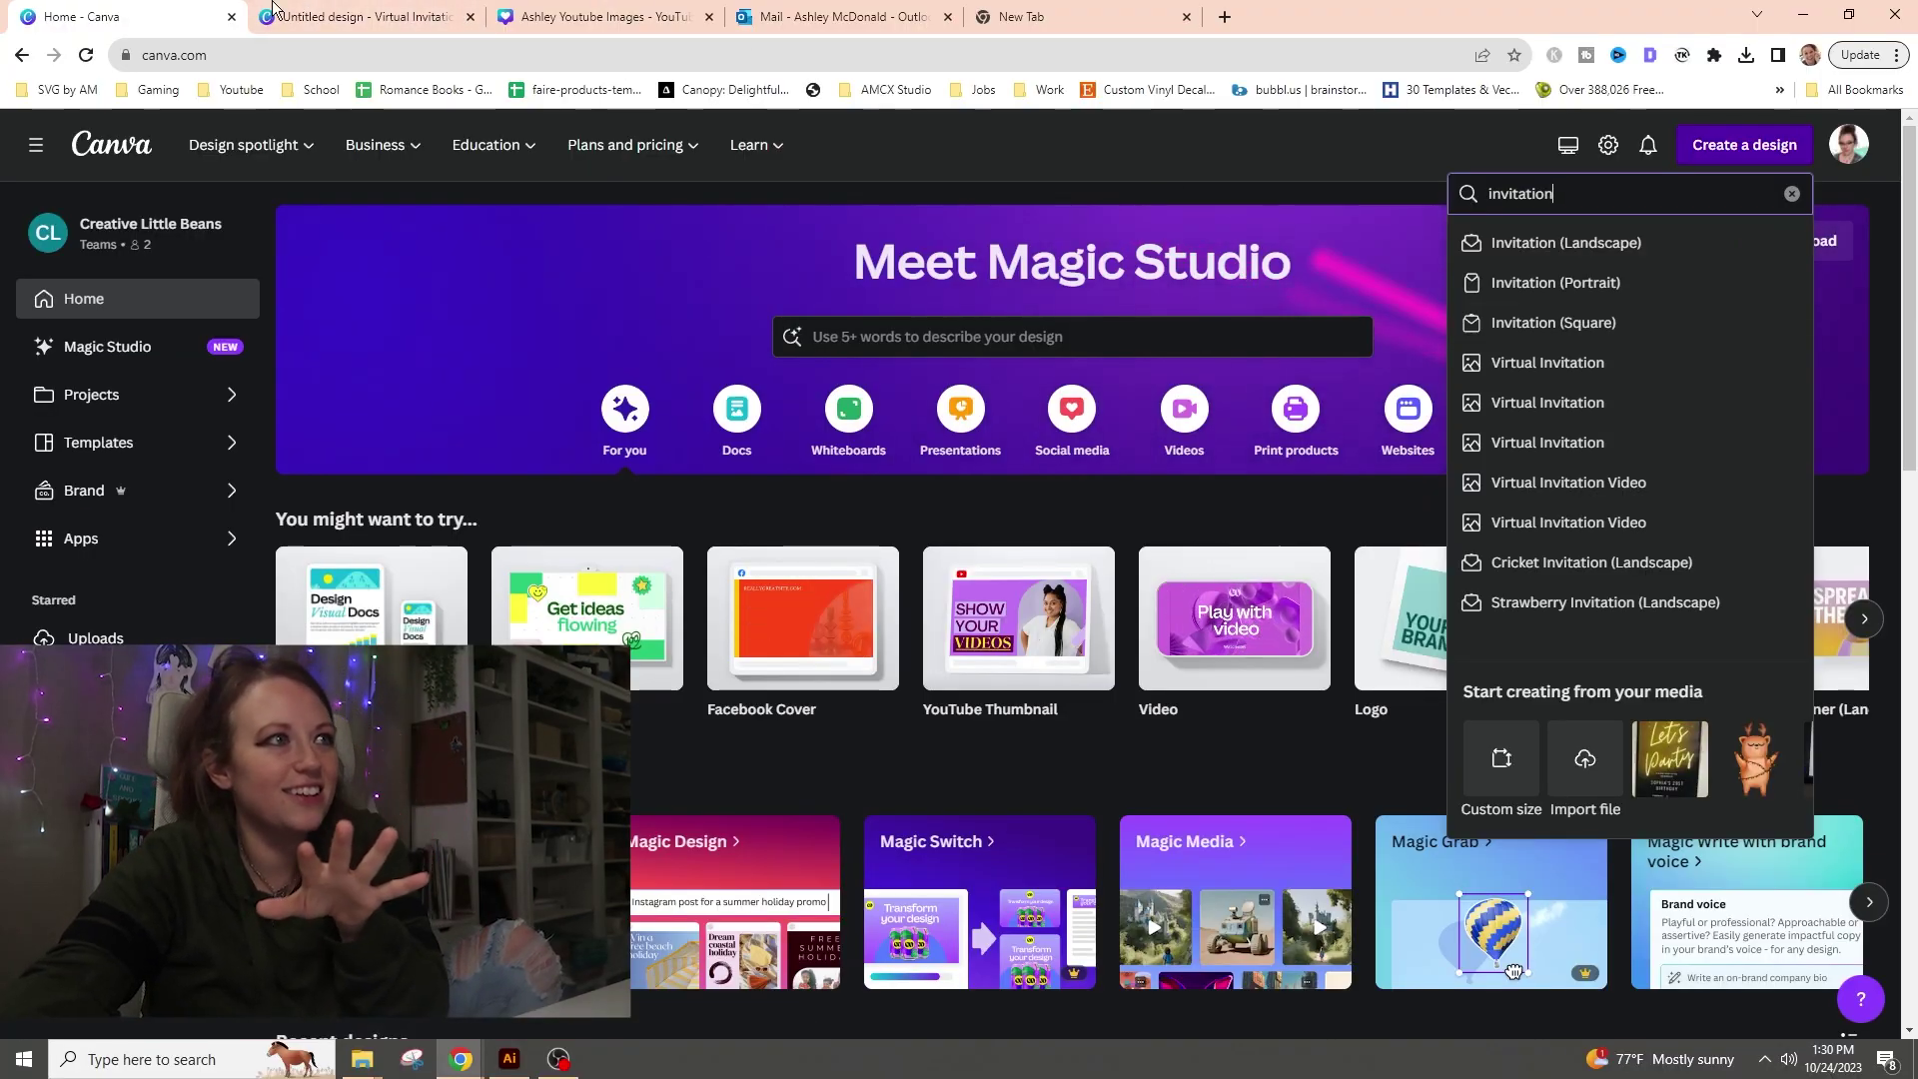
- Move the blank page ahead of the 'Let's Party' reference so the blank page becomes page 1
click(423, 10)
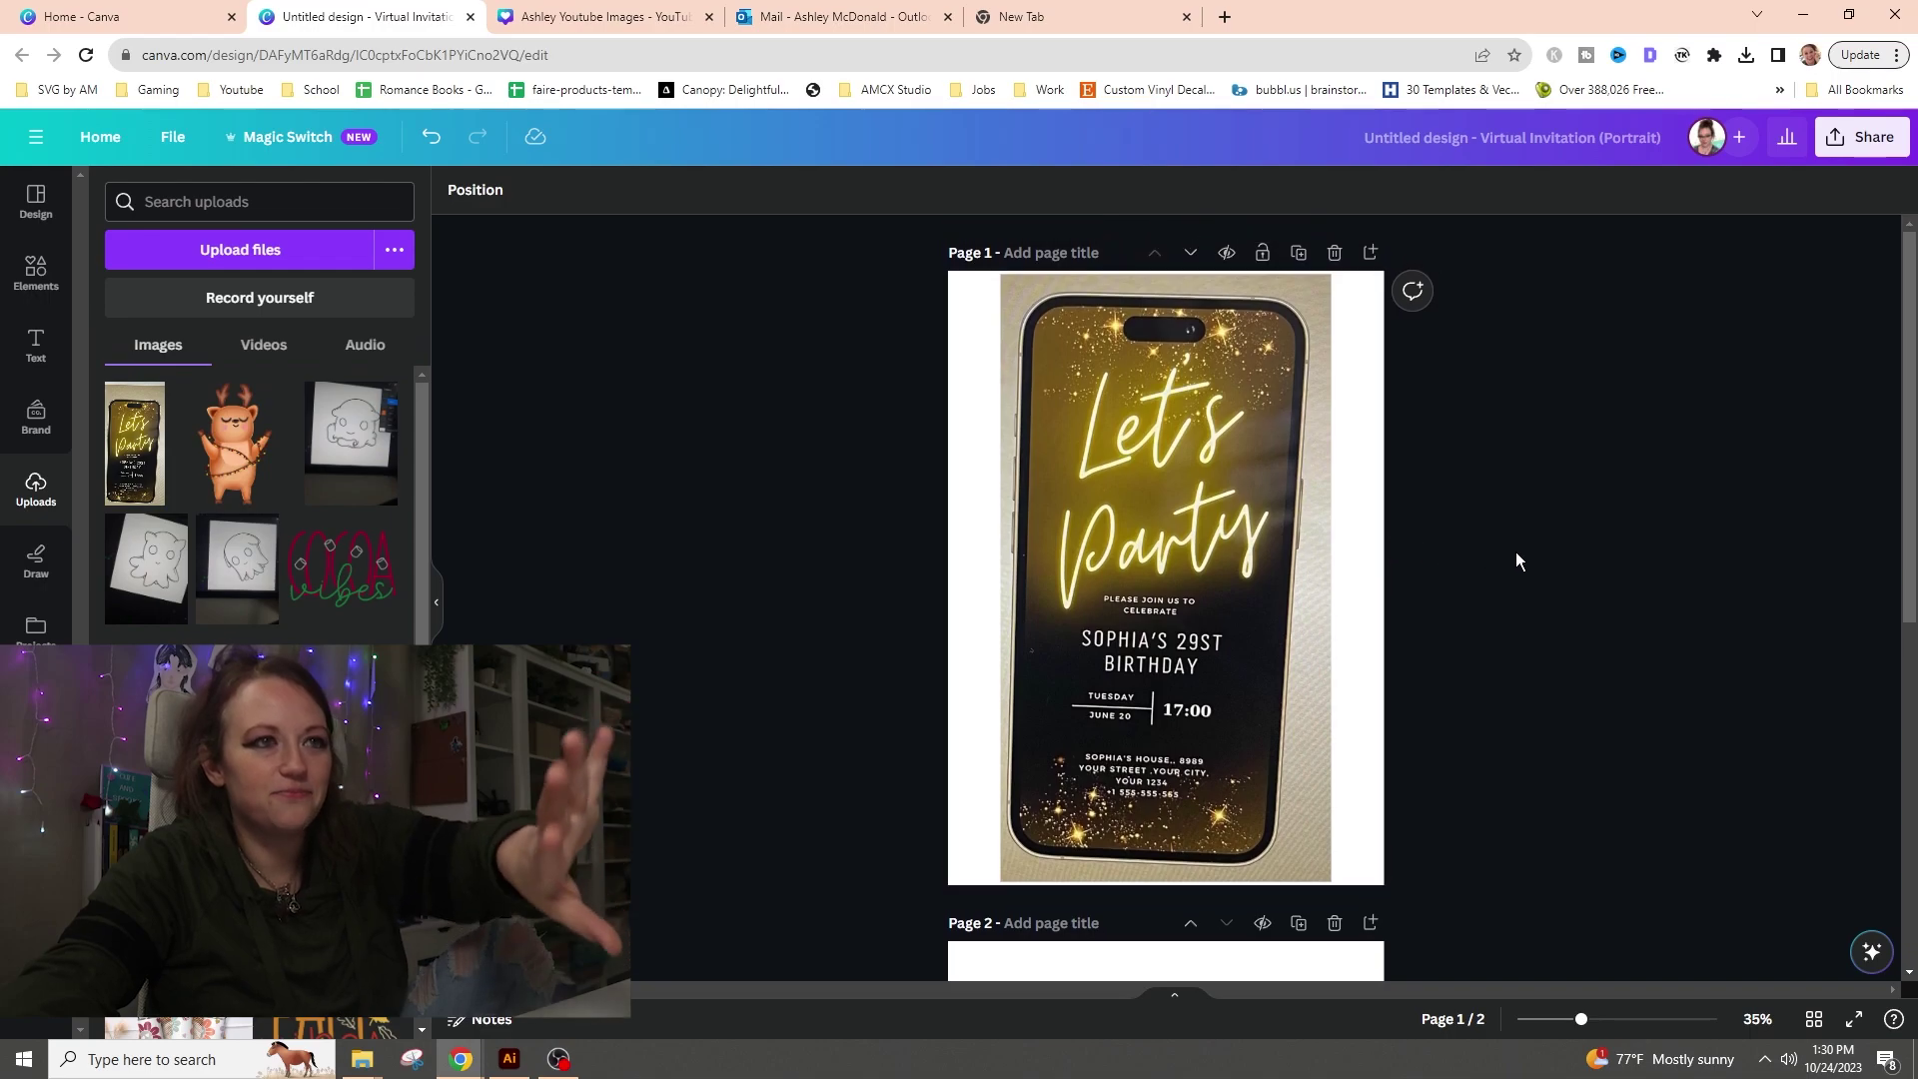
scroll(1516, 555, down, 5)
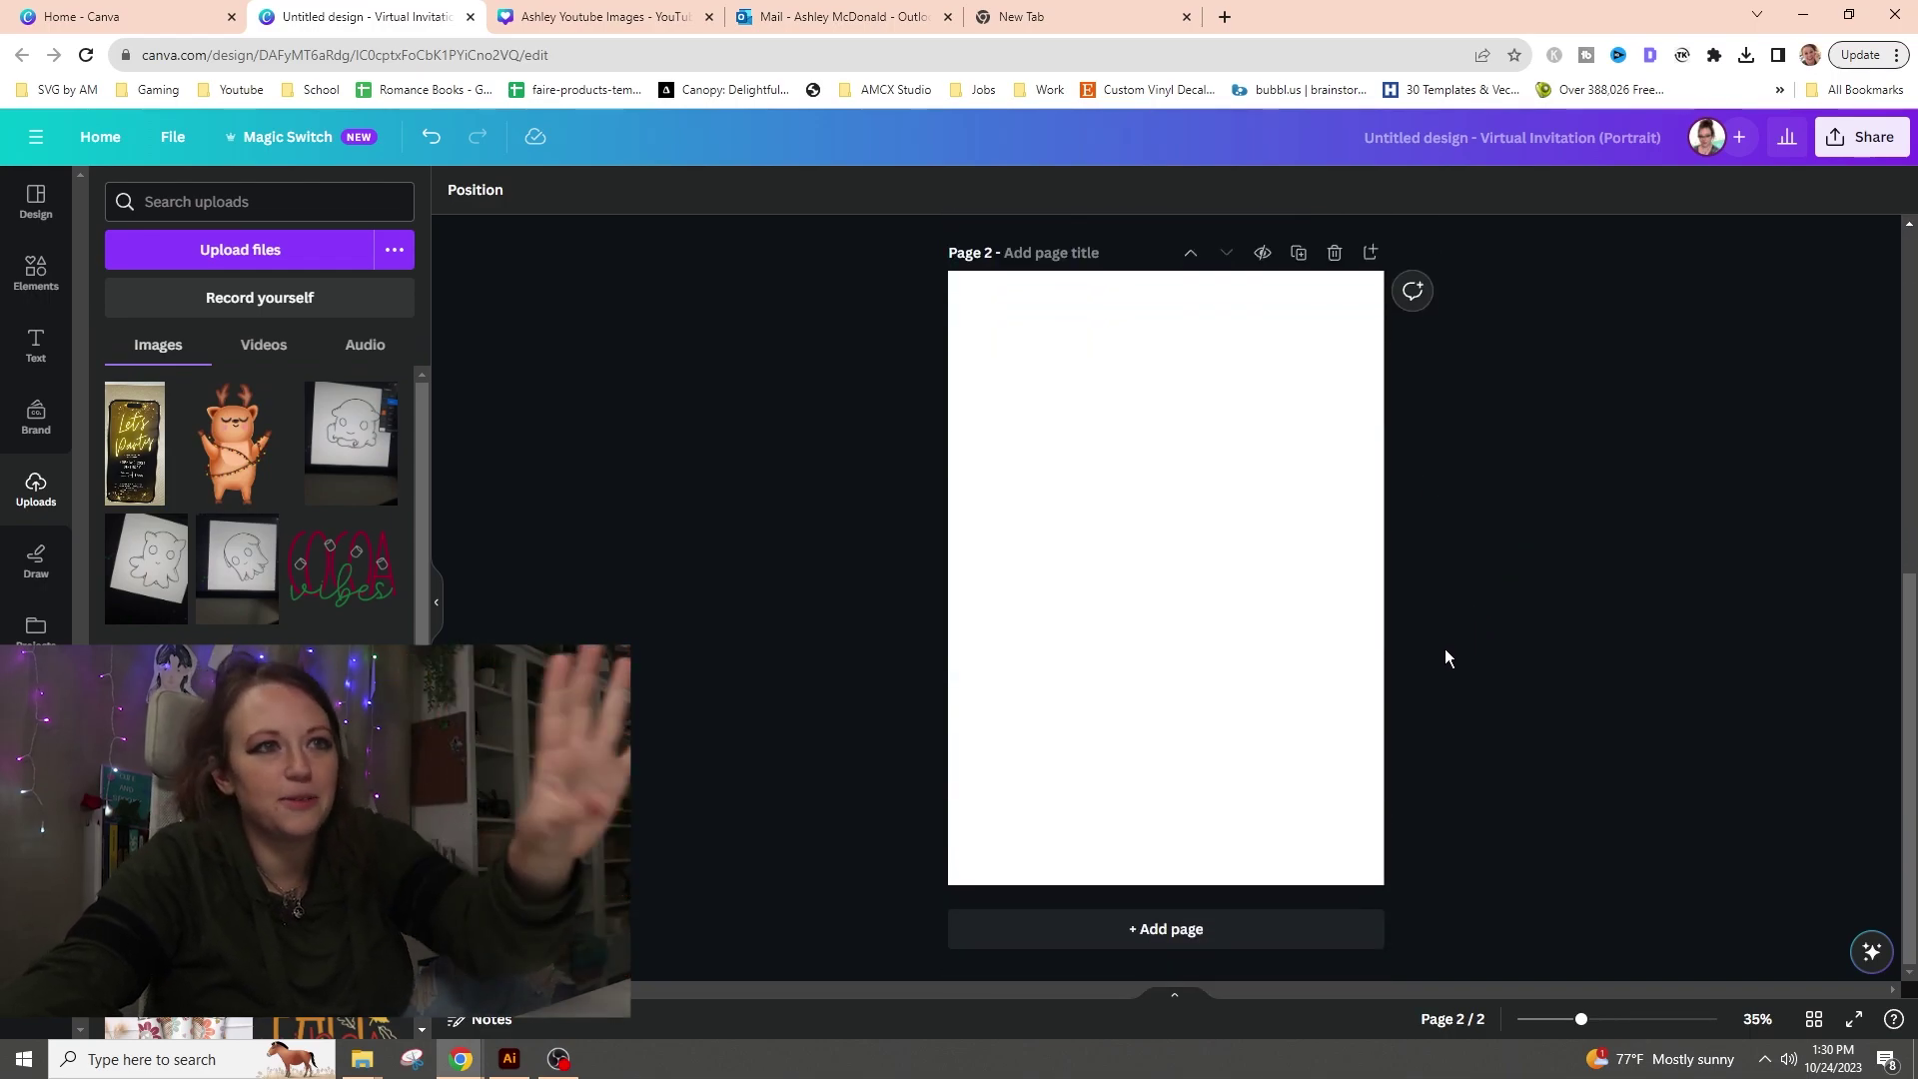
scroll(1445, 657, up, 5)
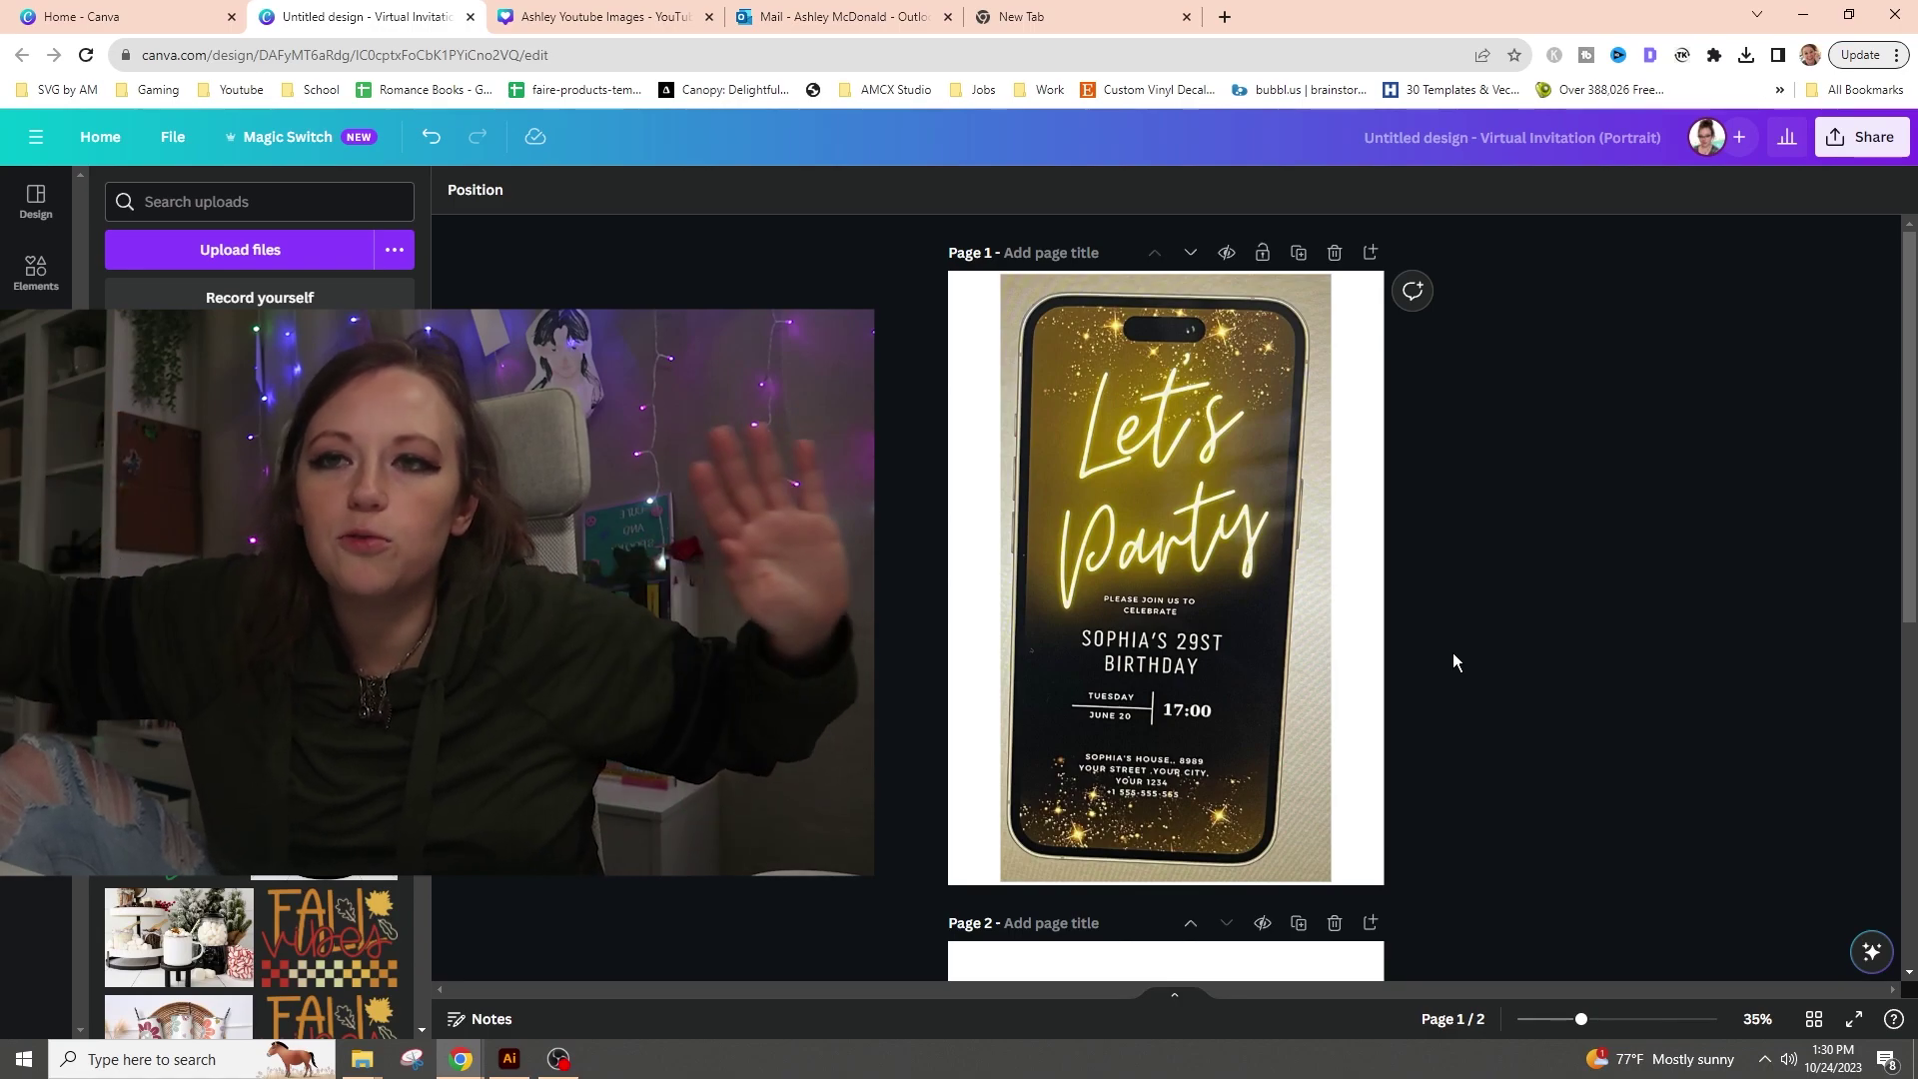
click(1229, 458)
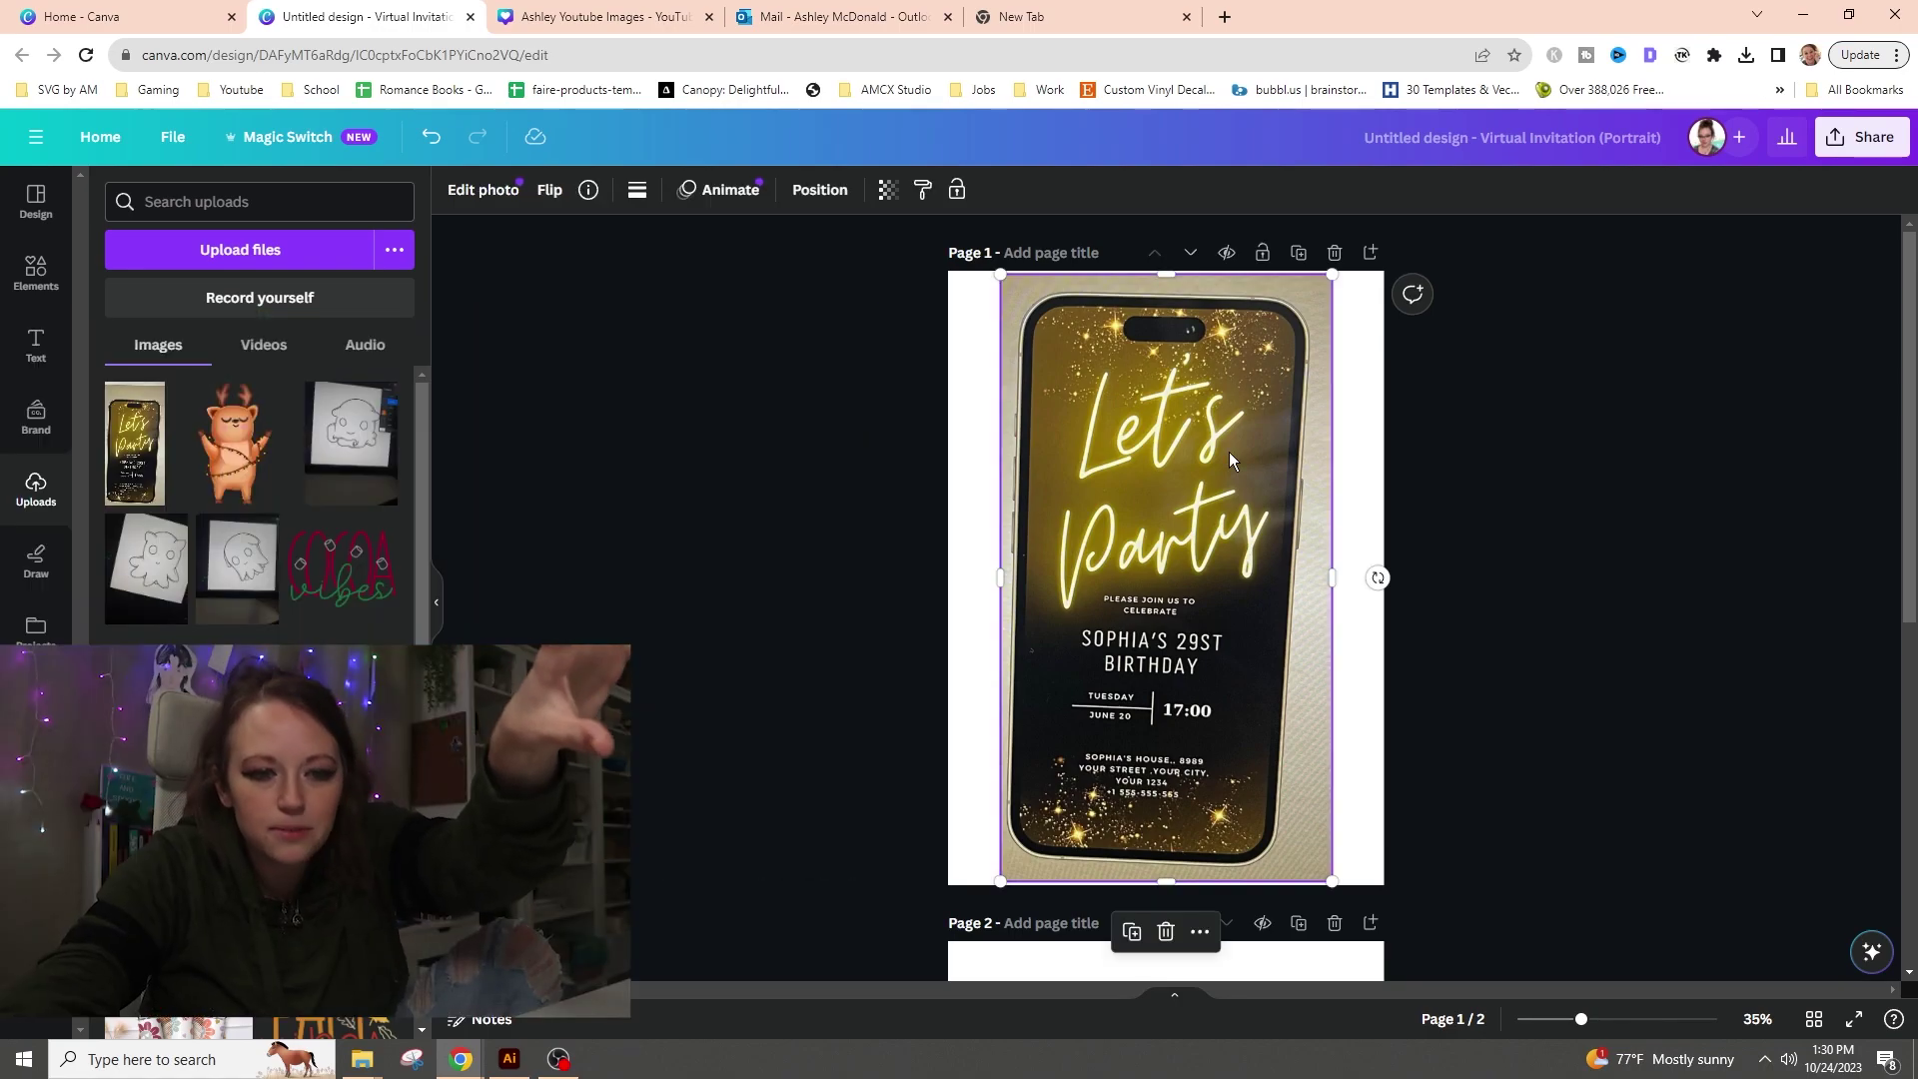
scroll(1229, 457, down, 5)
click(1229, 612)
key(ctrl+v)
scroll(1219, 560, up, 5)
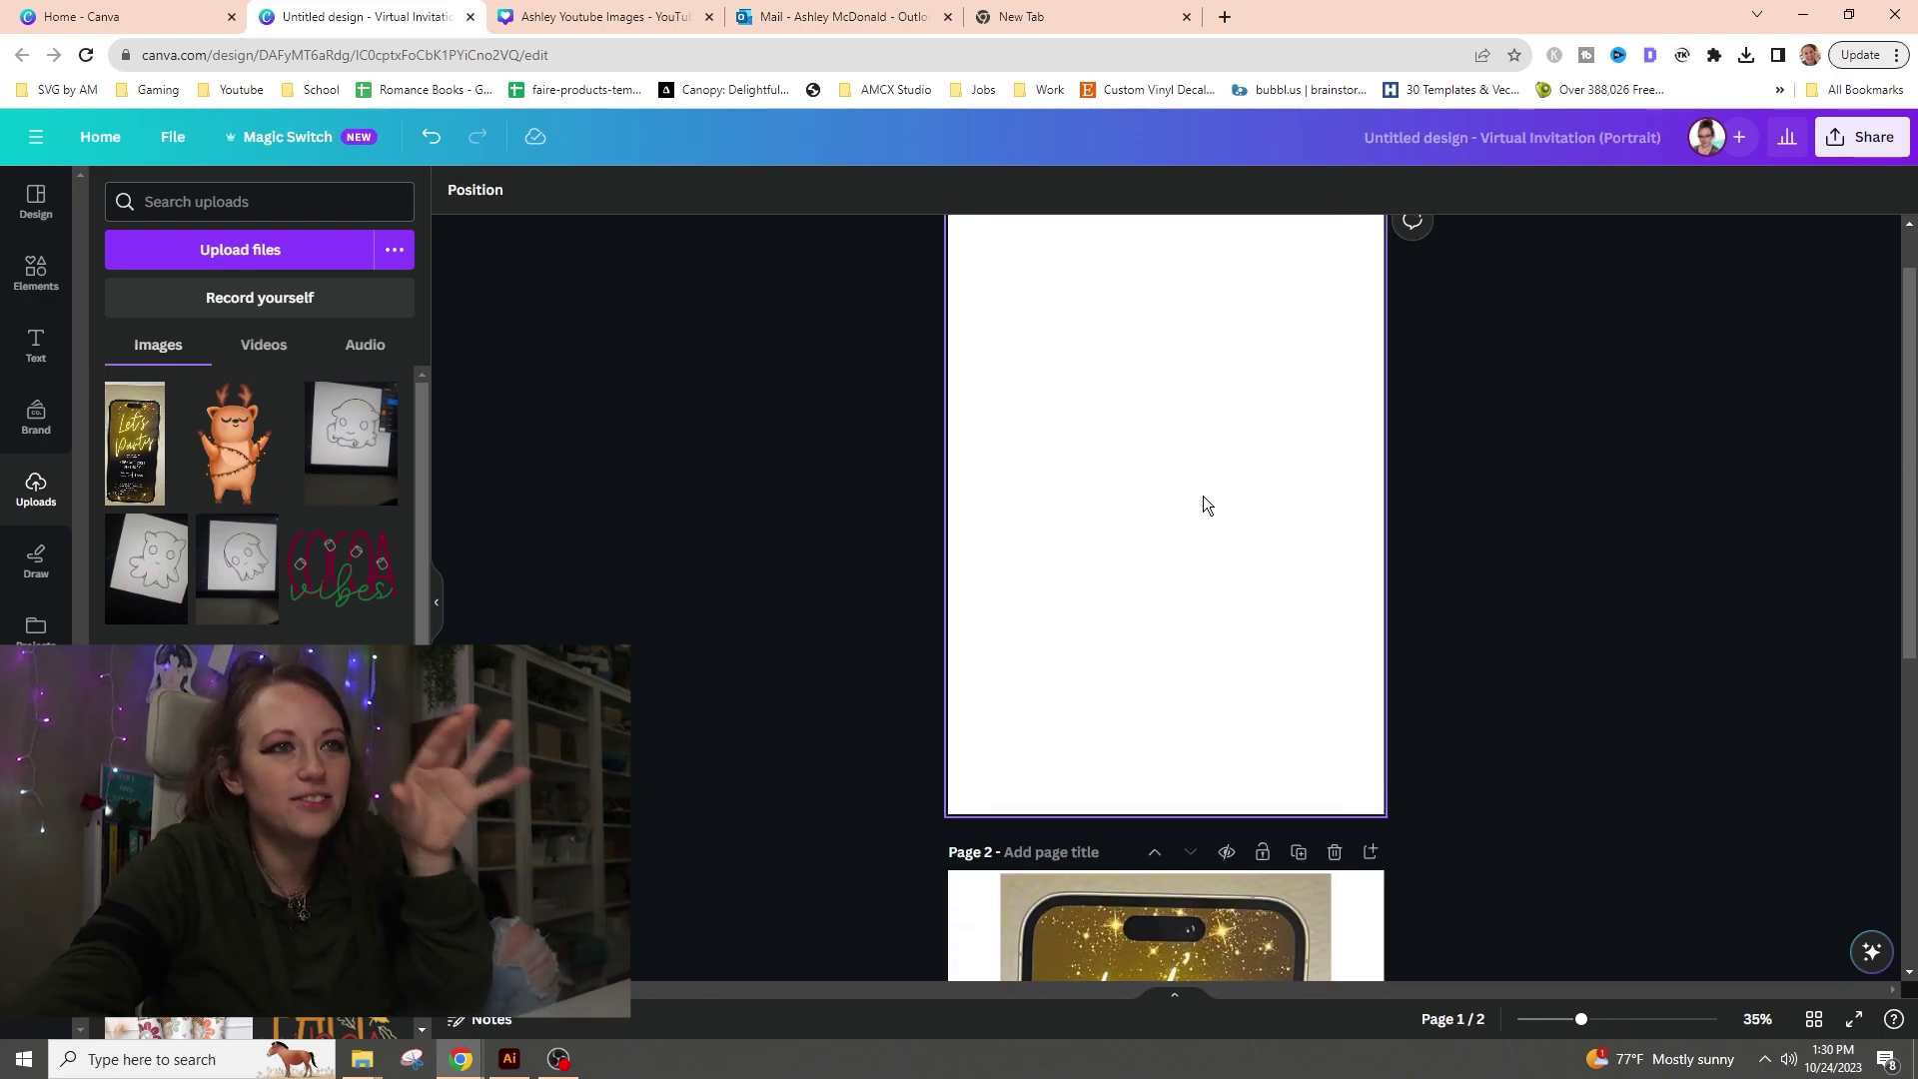
scroll(1203, 494, down, 5)
scroll(1221, 526, up, 5)
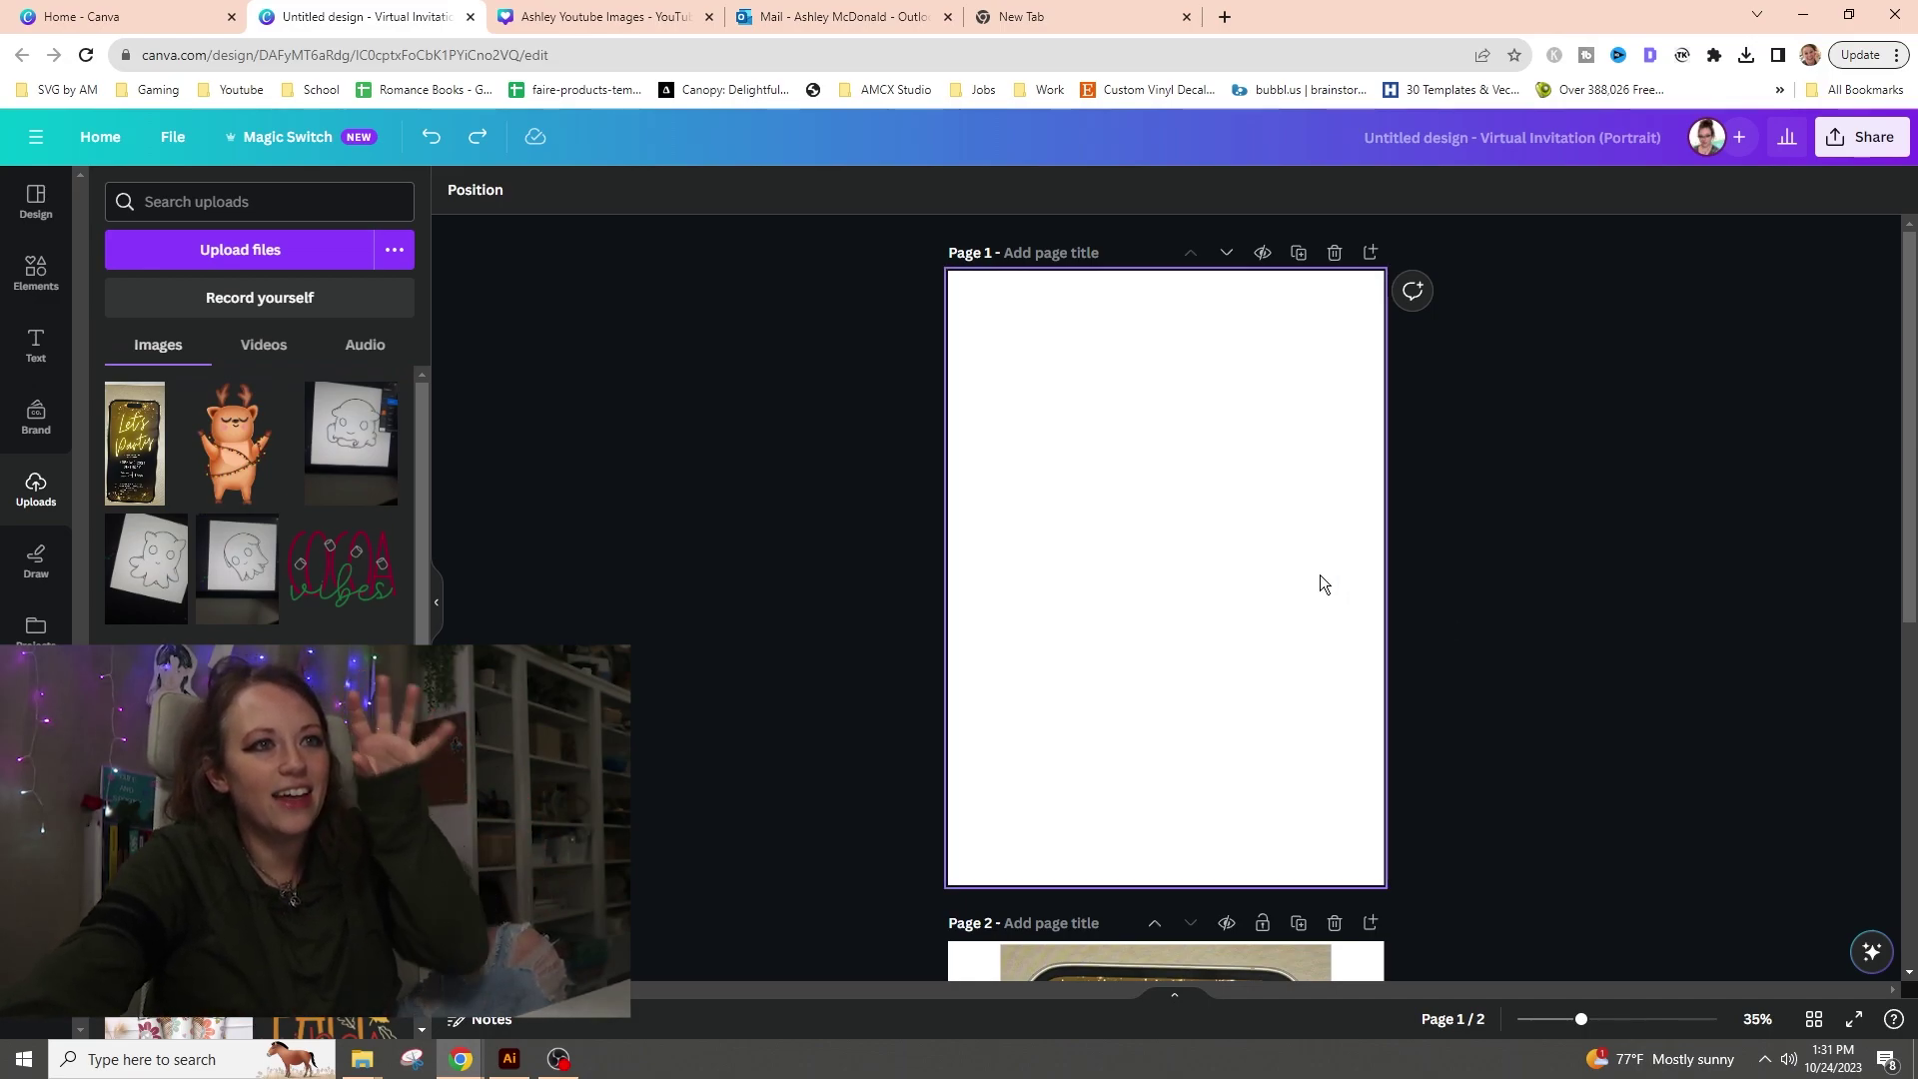
- Give page 1 a custom background colour of pure black, #000000
click(1270, 557)
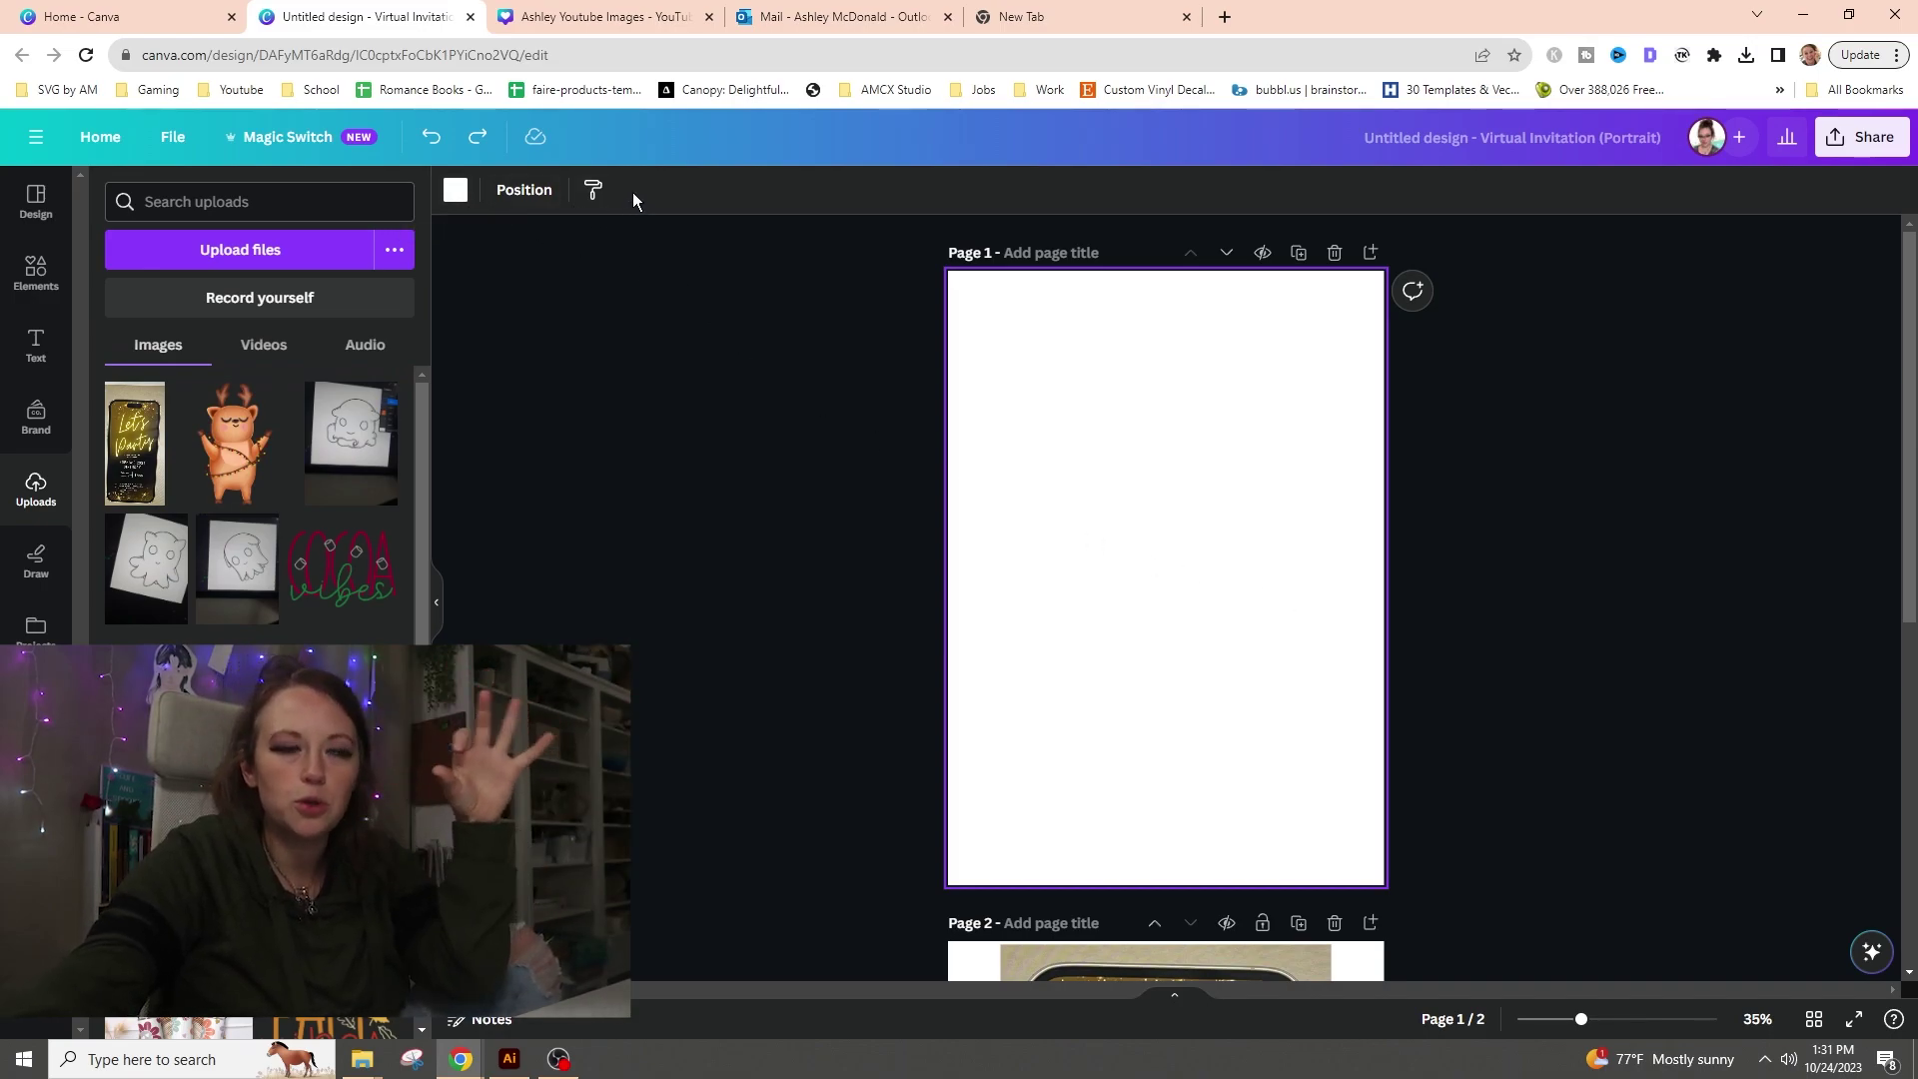
click(457, 199)
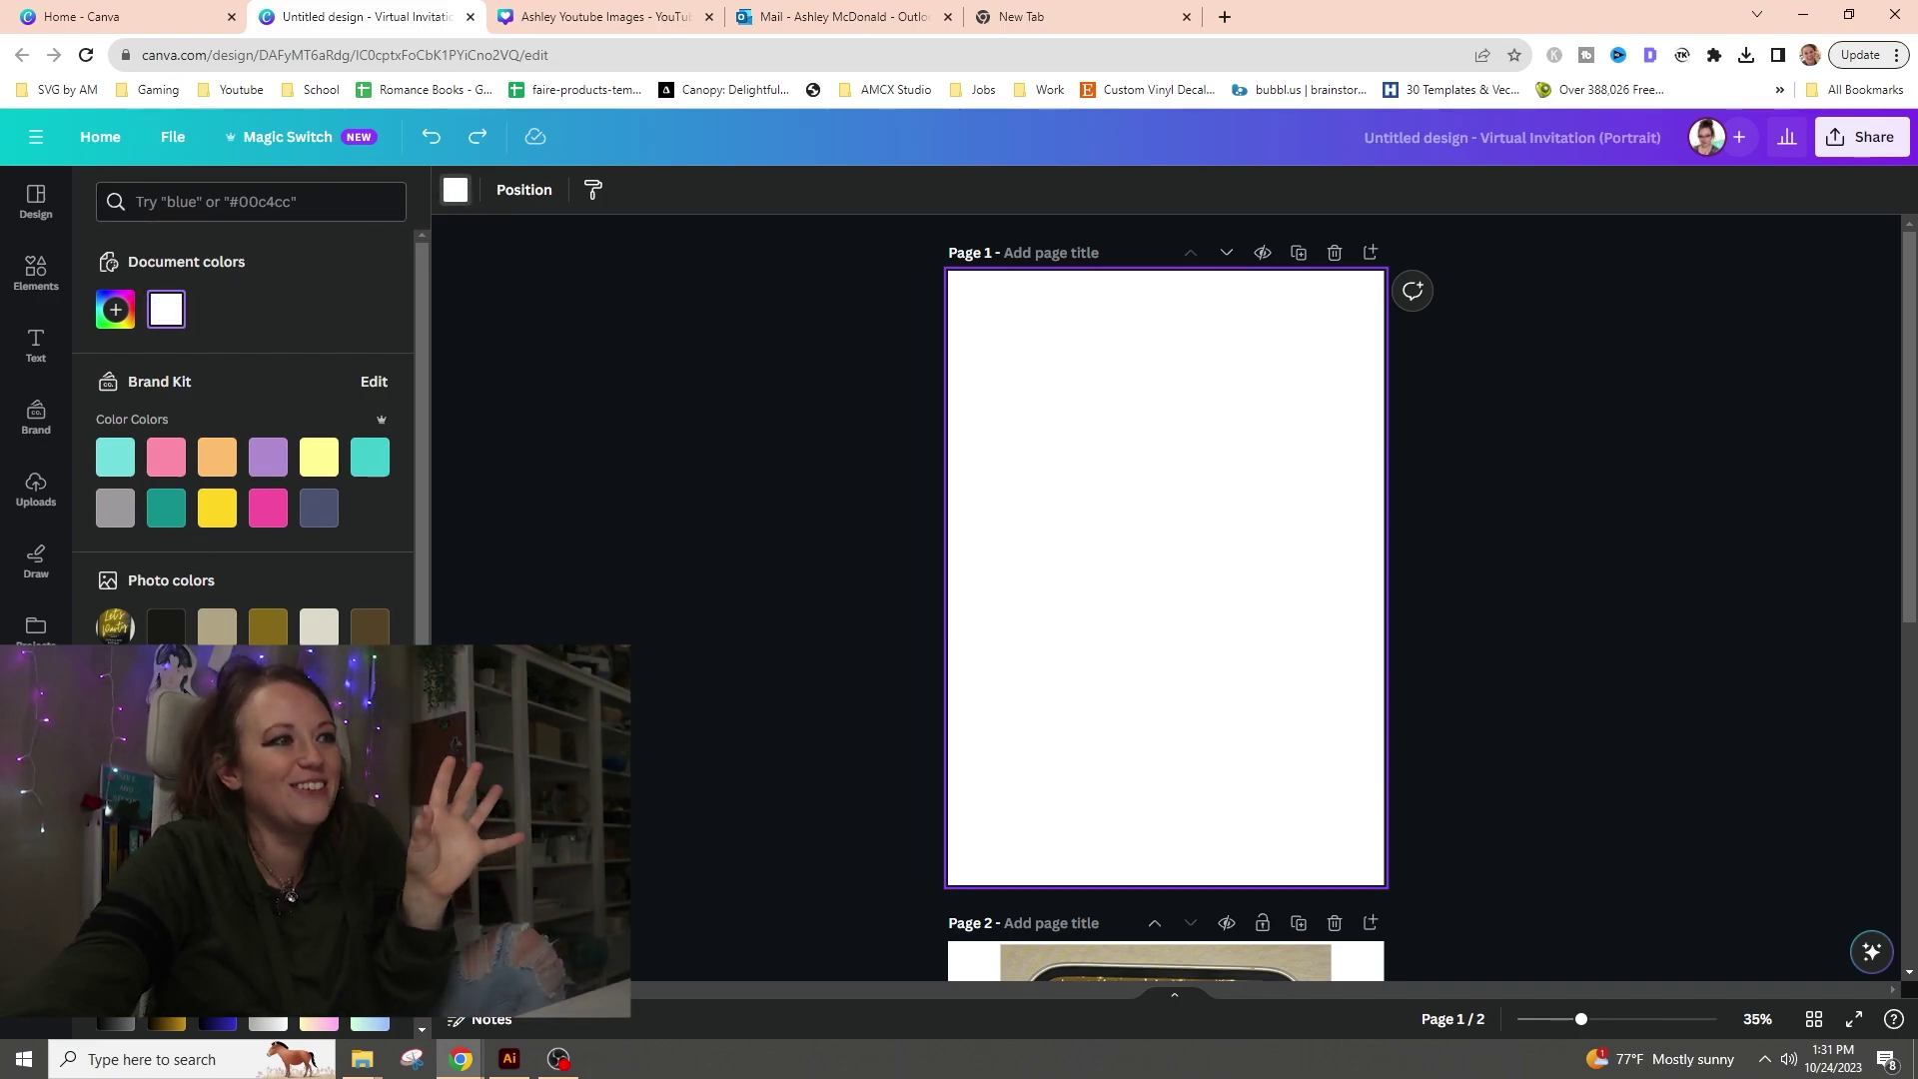
scroll(112, 699, down, 2)
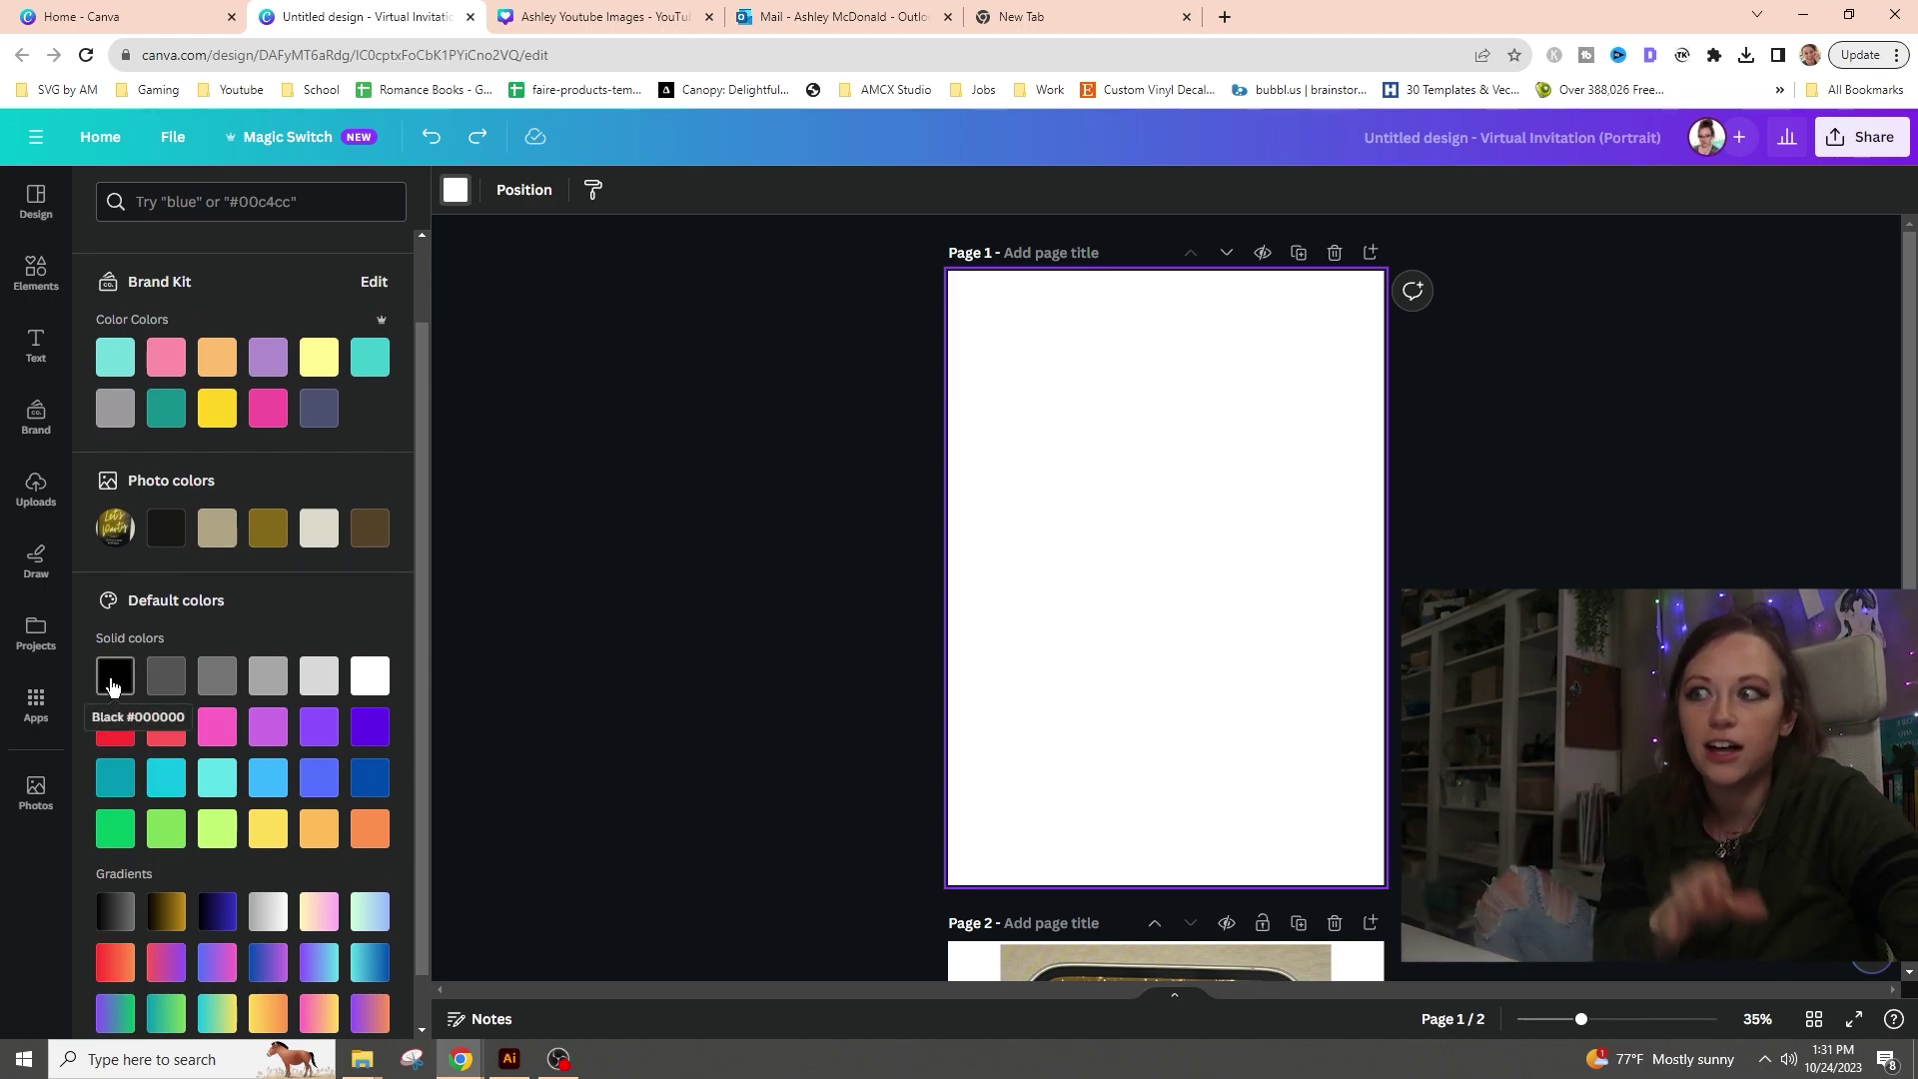
scroll(184, 719, up, 2)
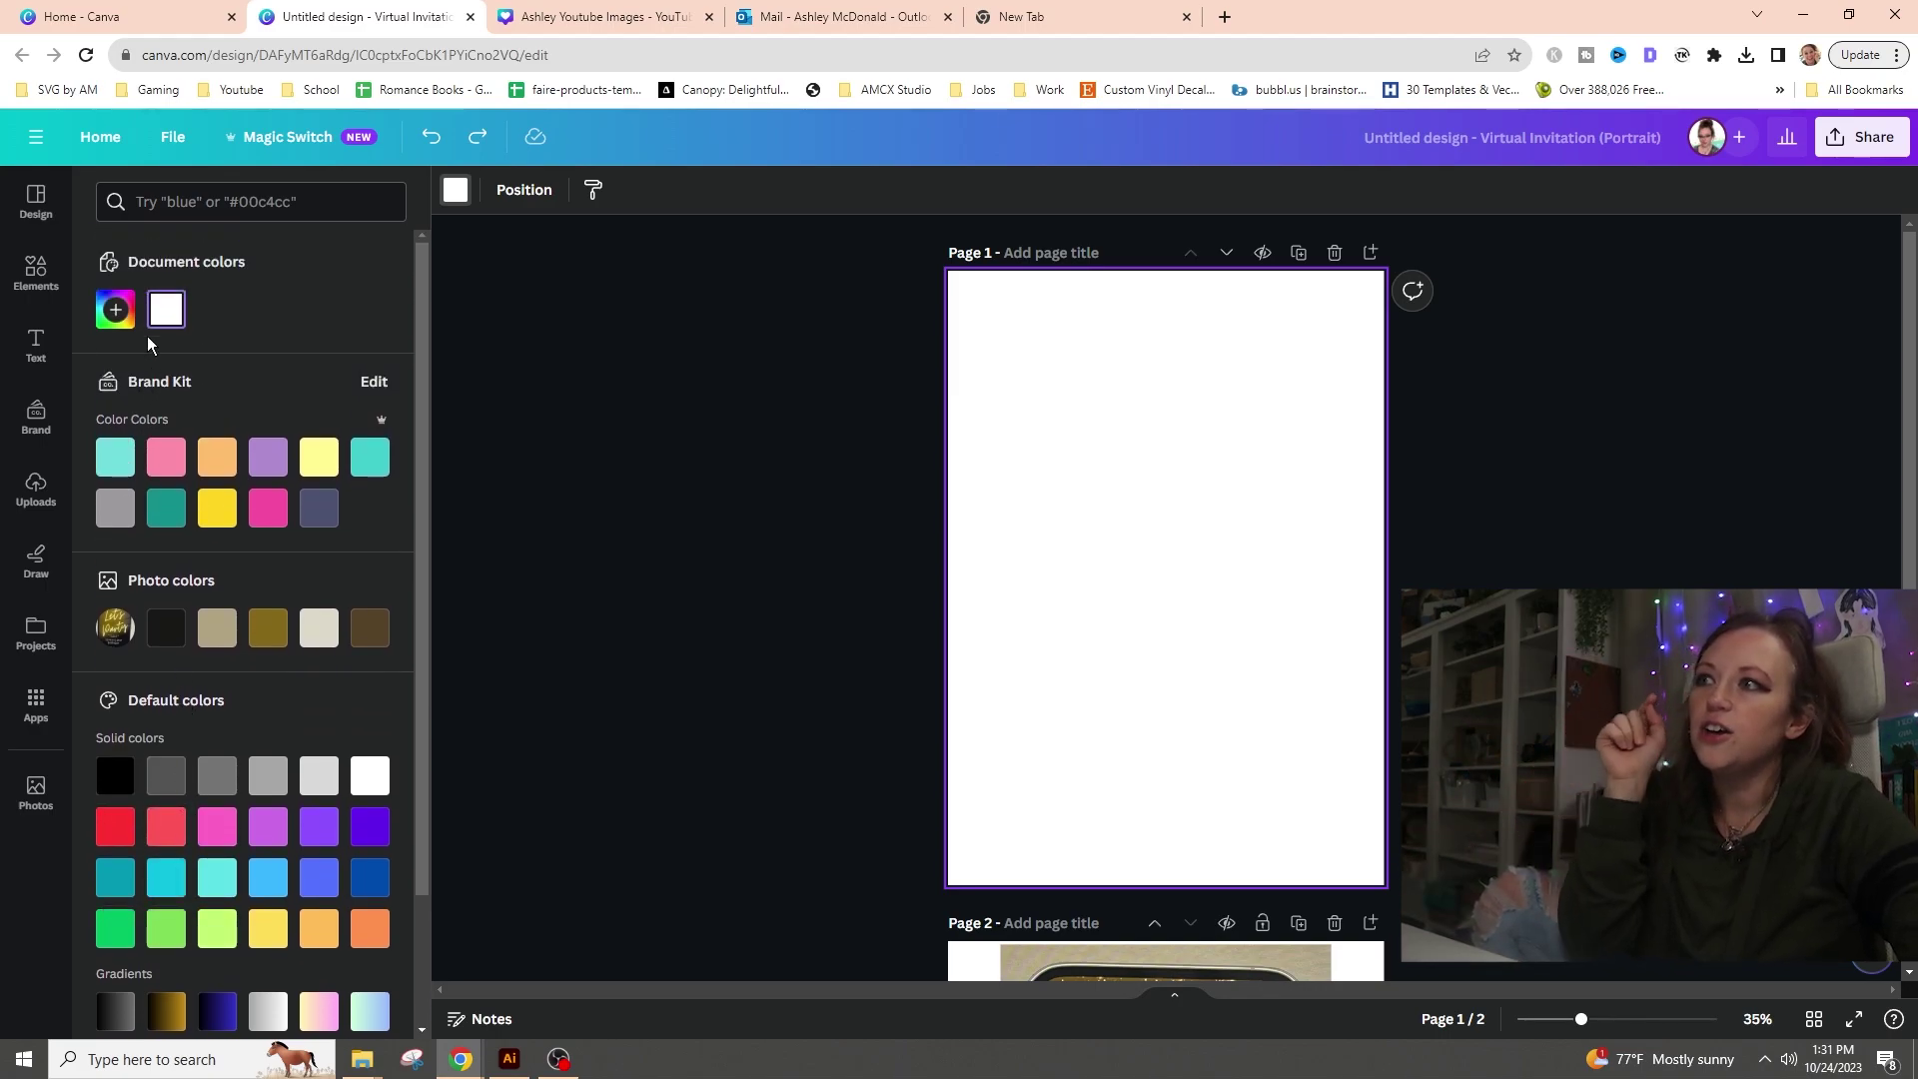
click(113, 312)
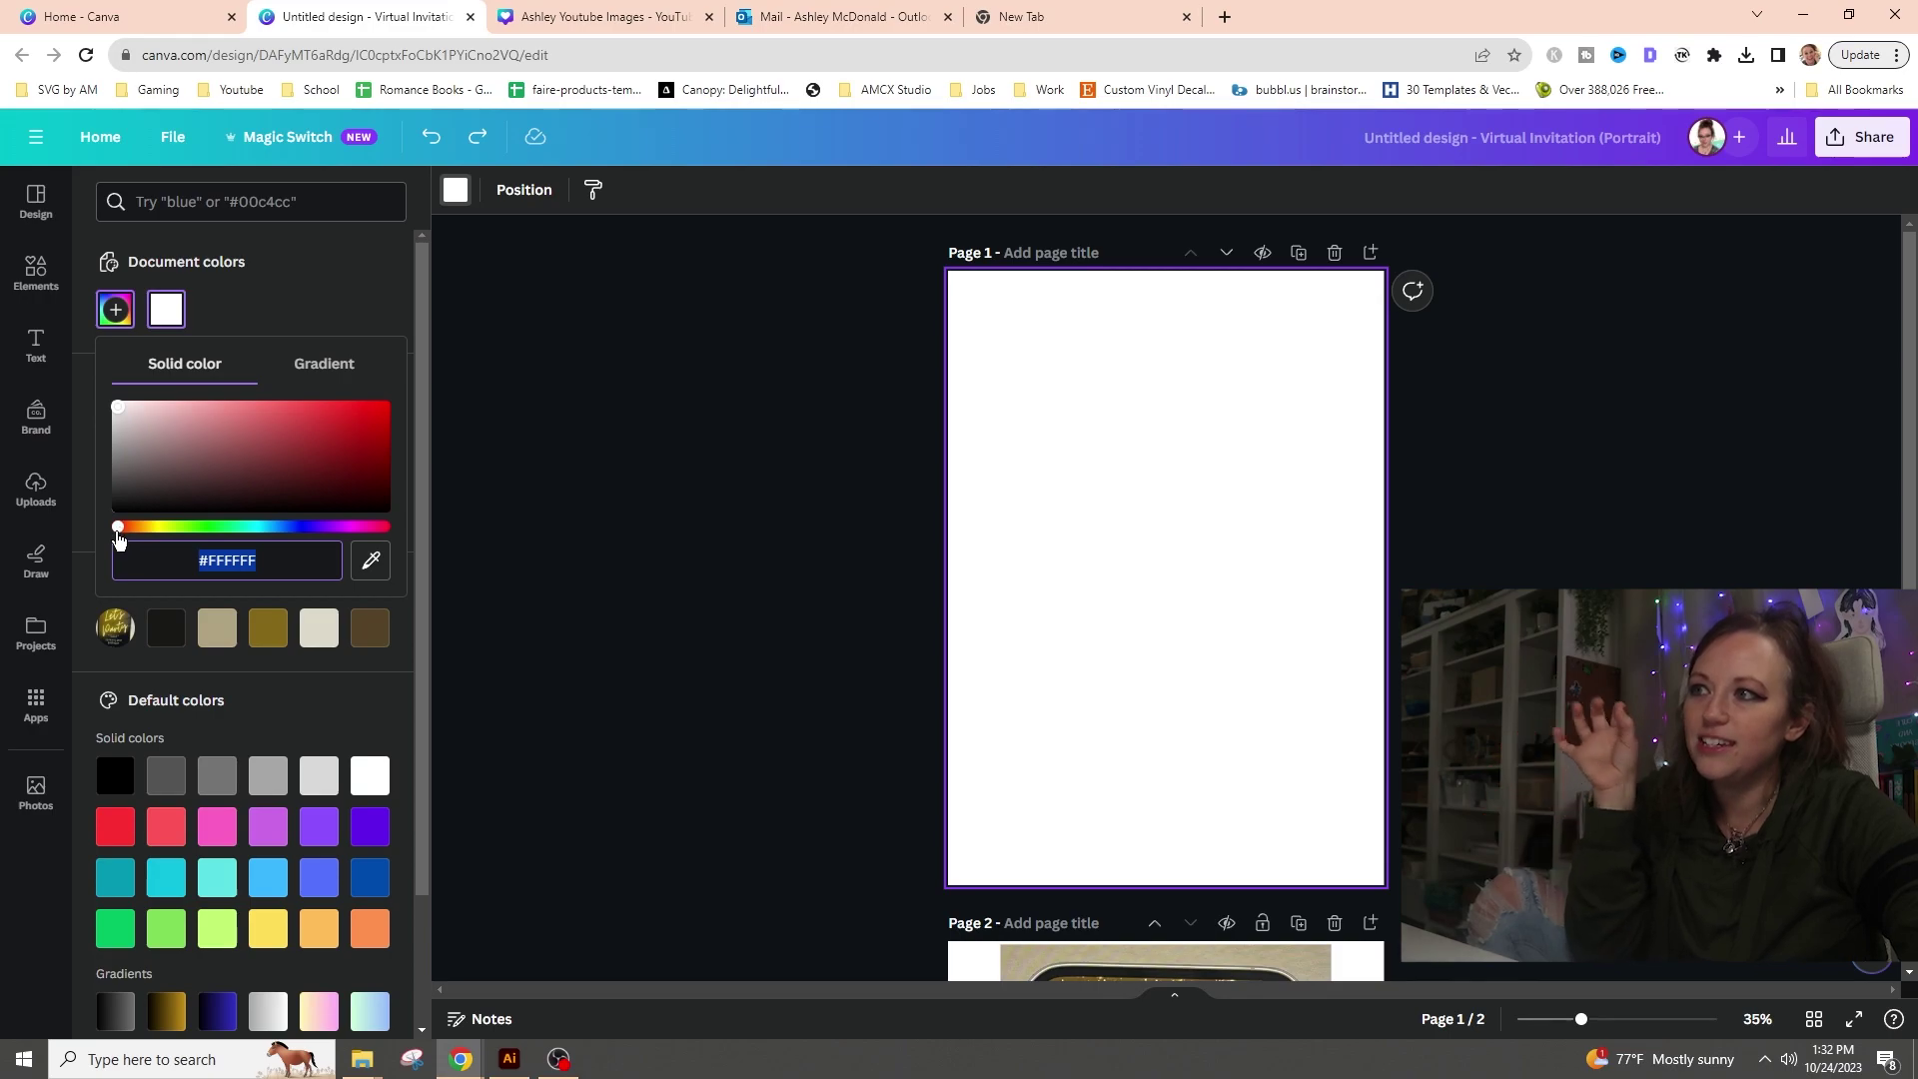
mouse_move(121, 532)
mouse_down()
mouse_move(364, 526)
mouse_move(116, 534)
mouse_up()
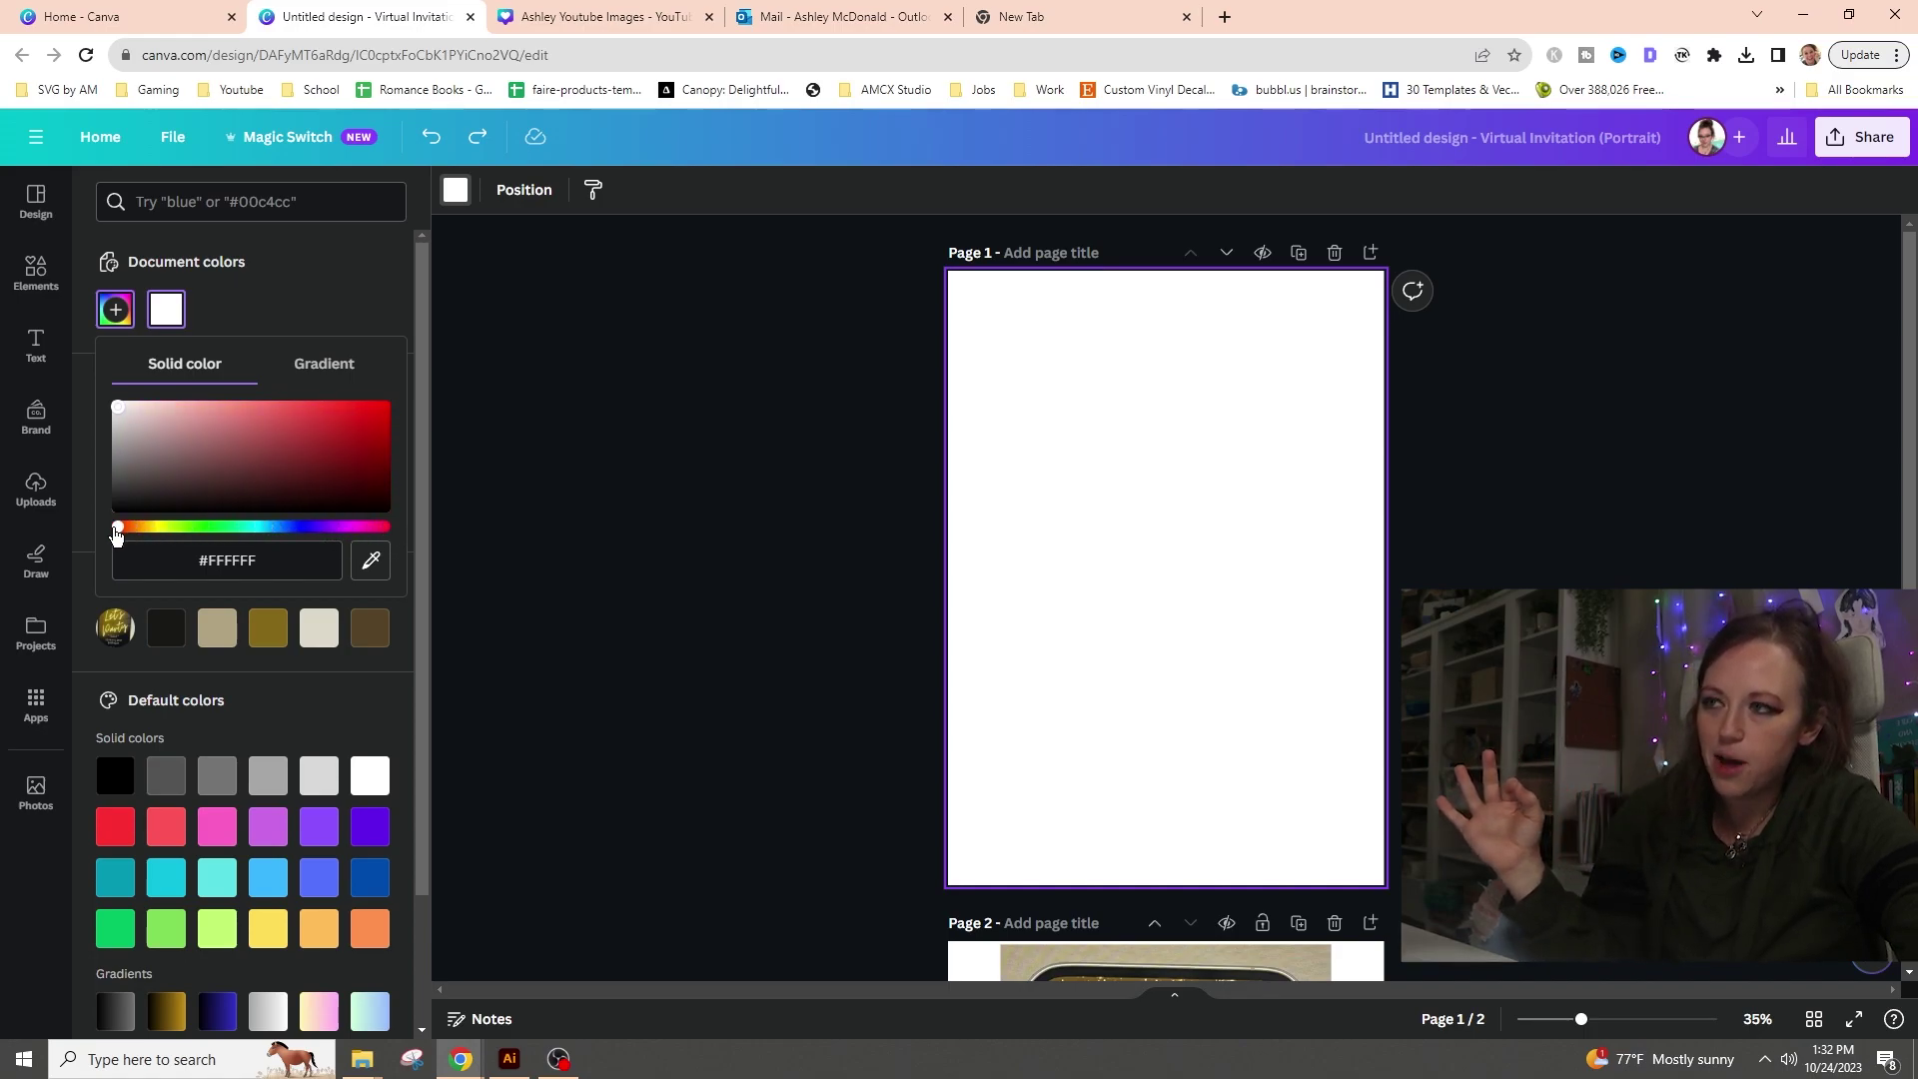
drag(148, 469, 112, 515)
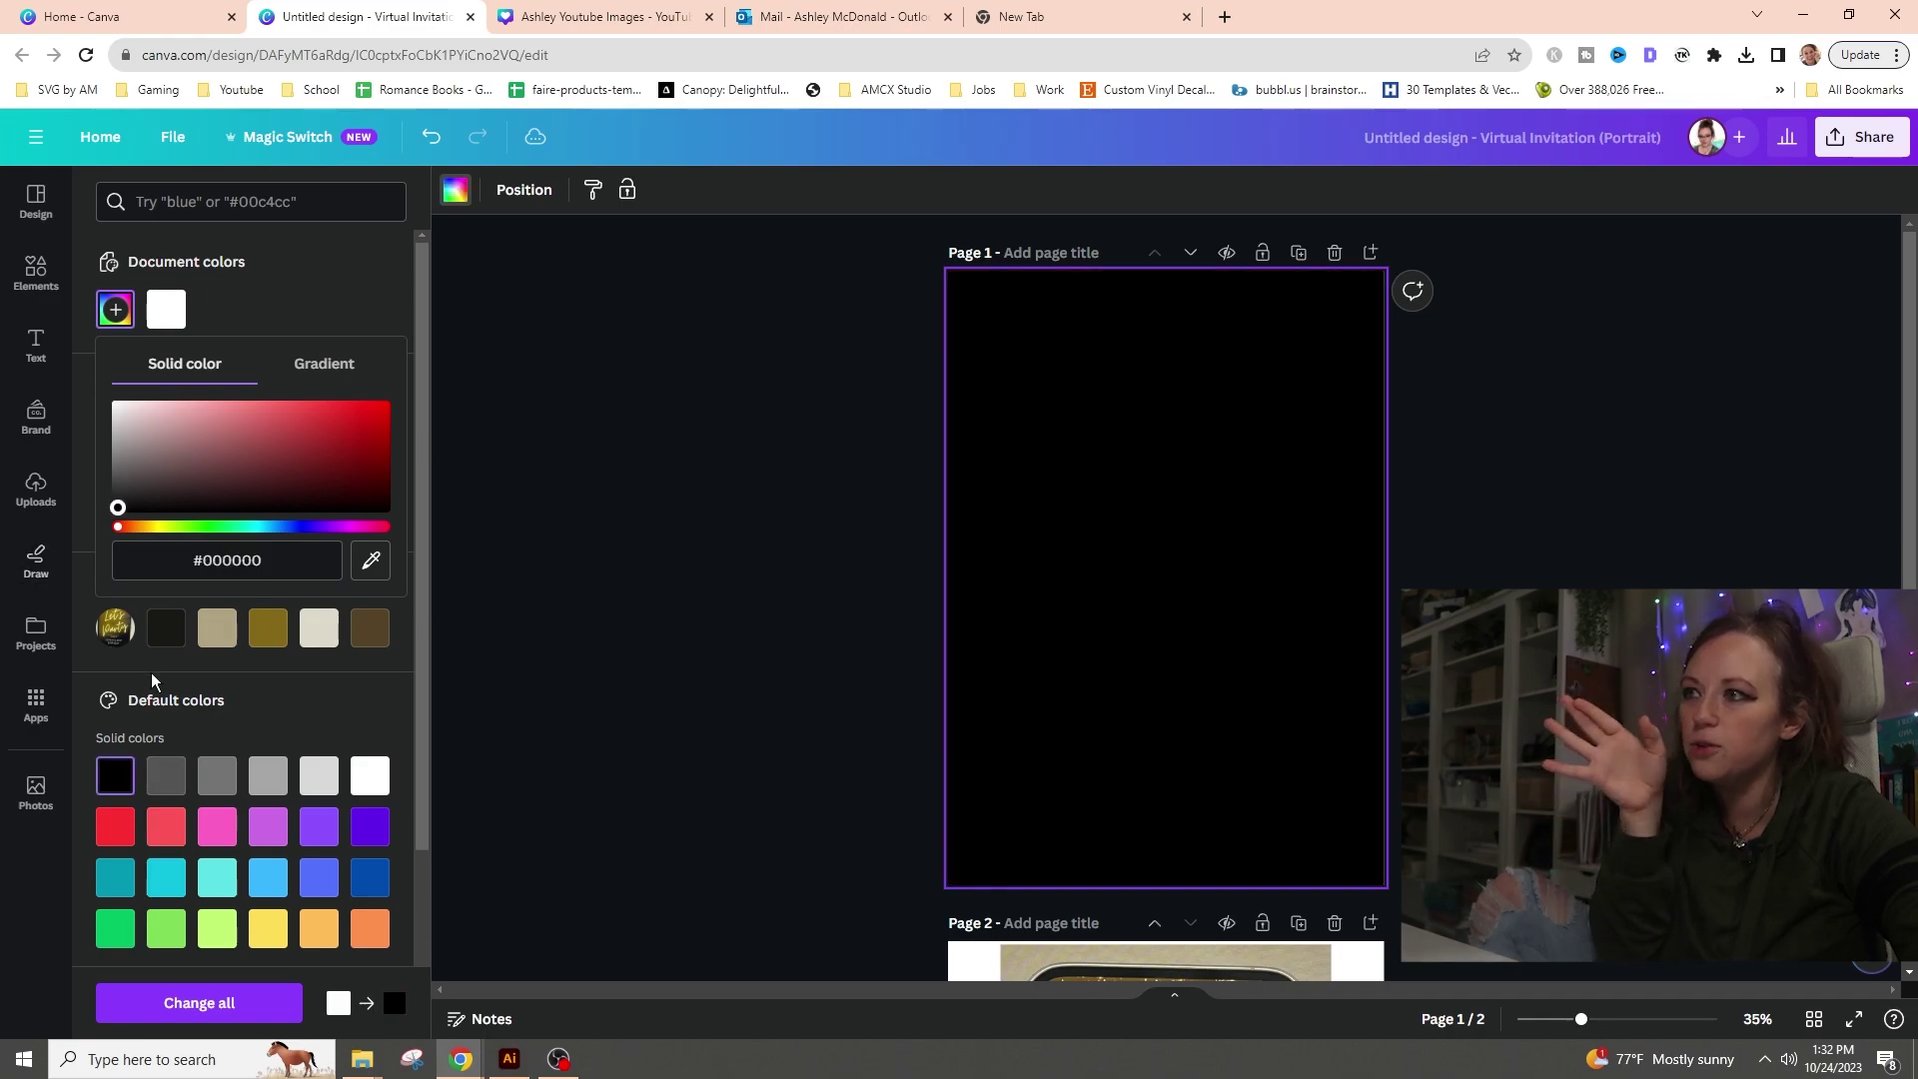
click(116, 777)
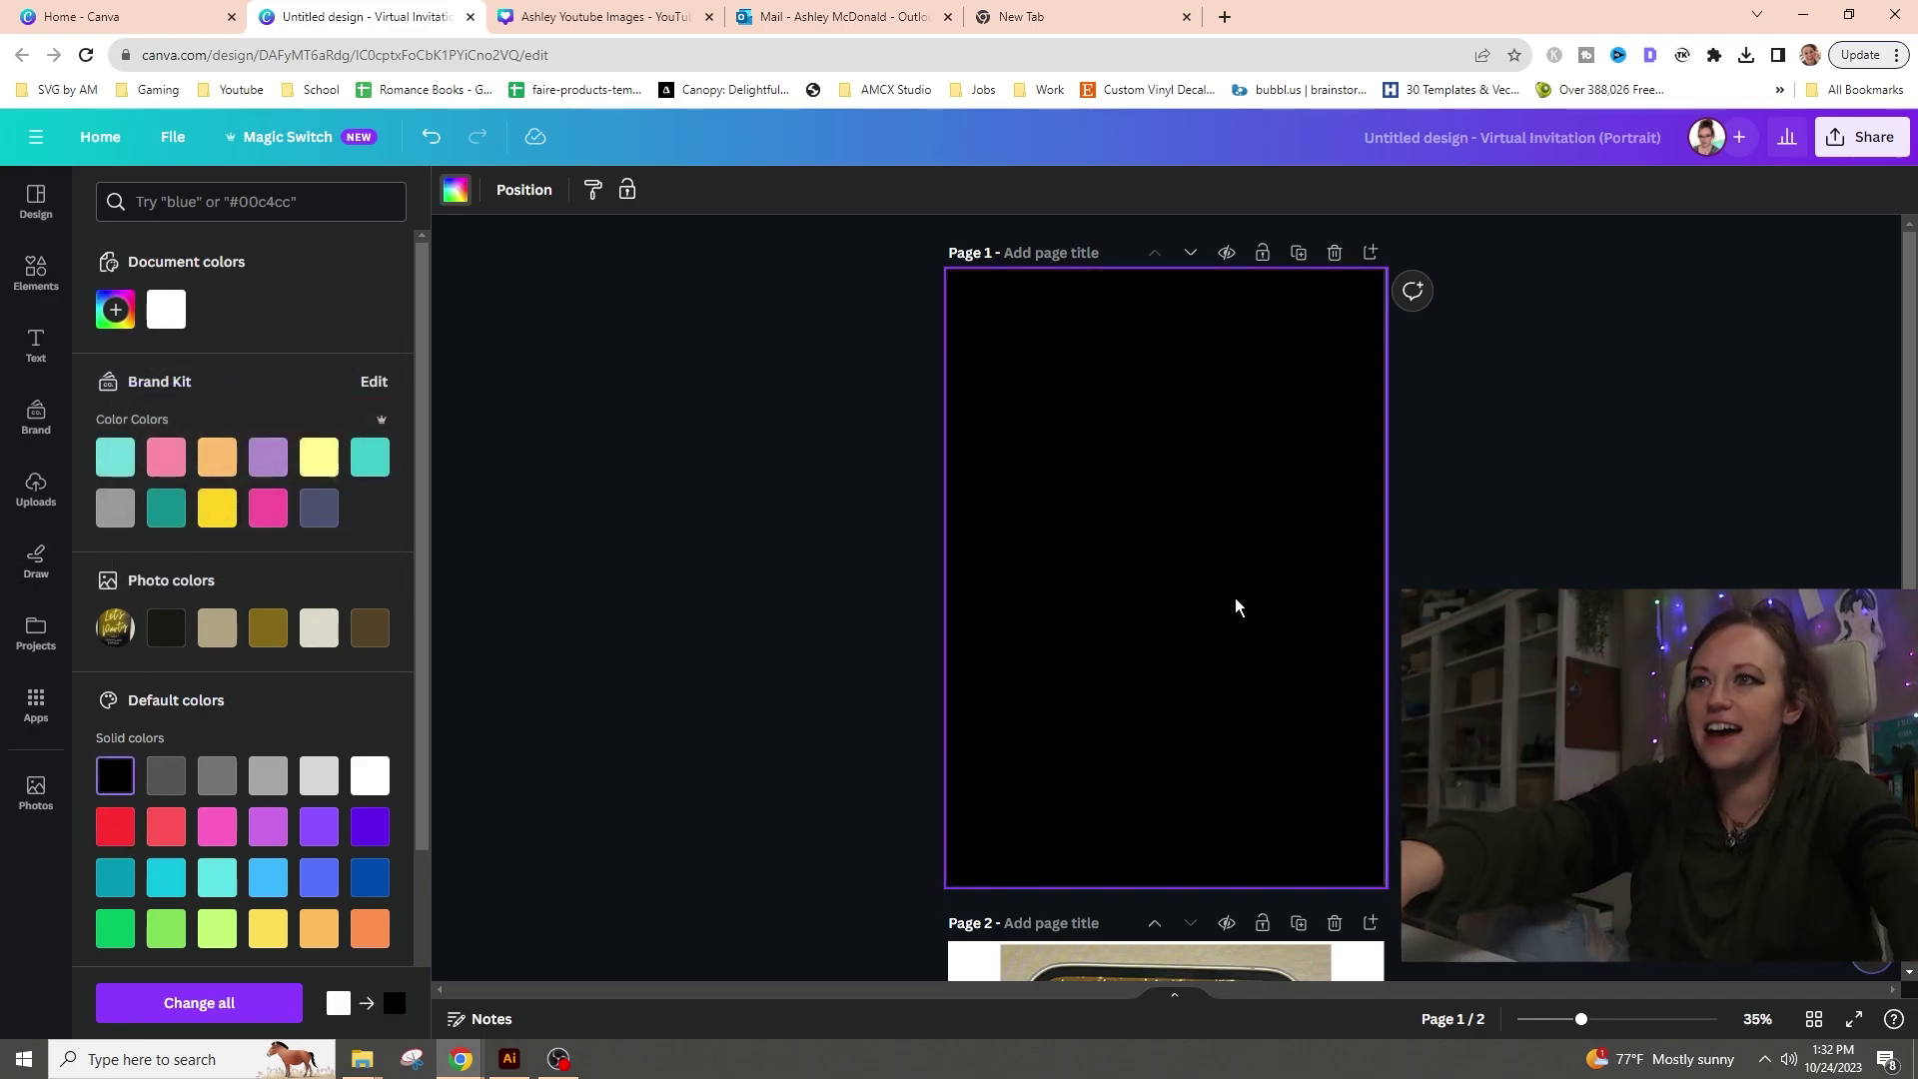
key(Escape)
- Select the 'Let's Party' reference invitation on page 2
scroll(1448, 557, down, 5)
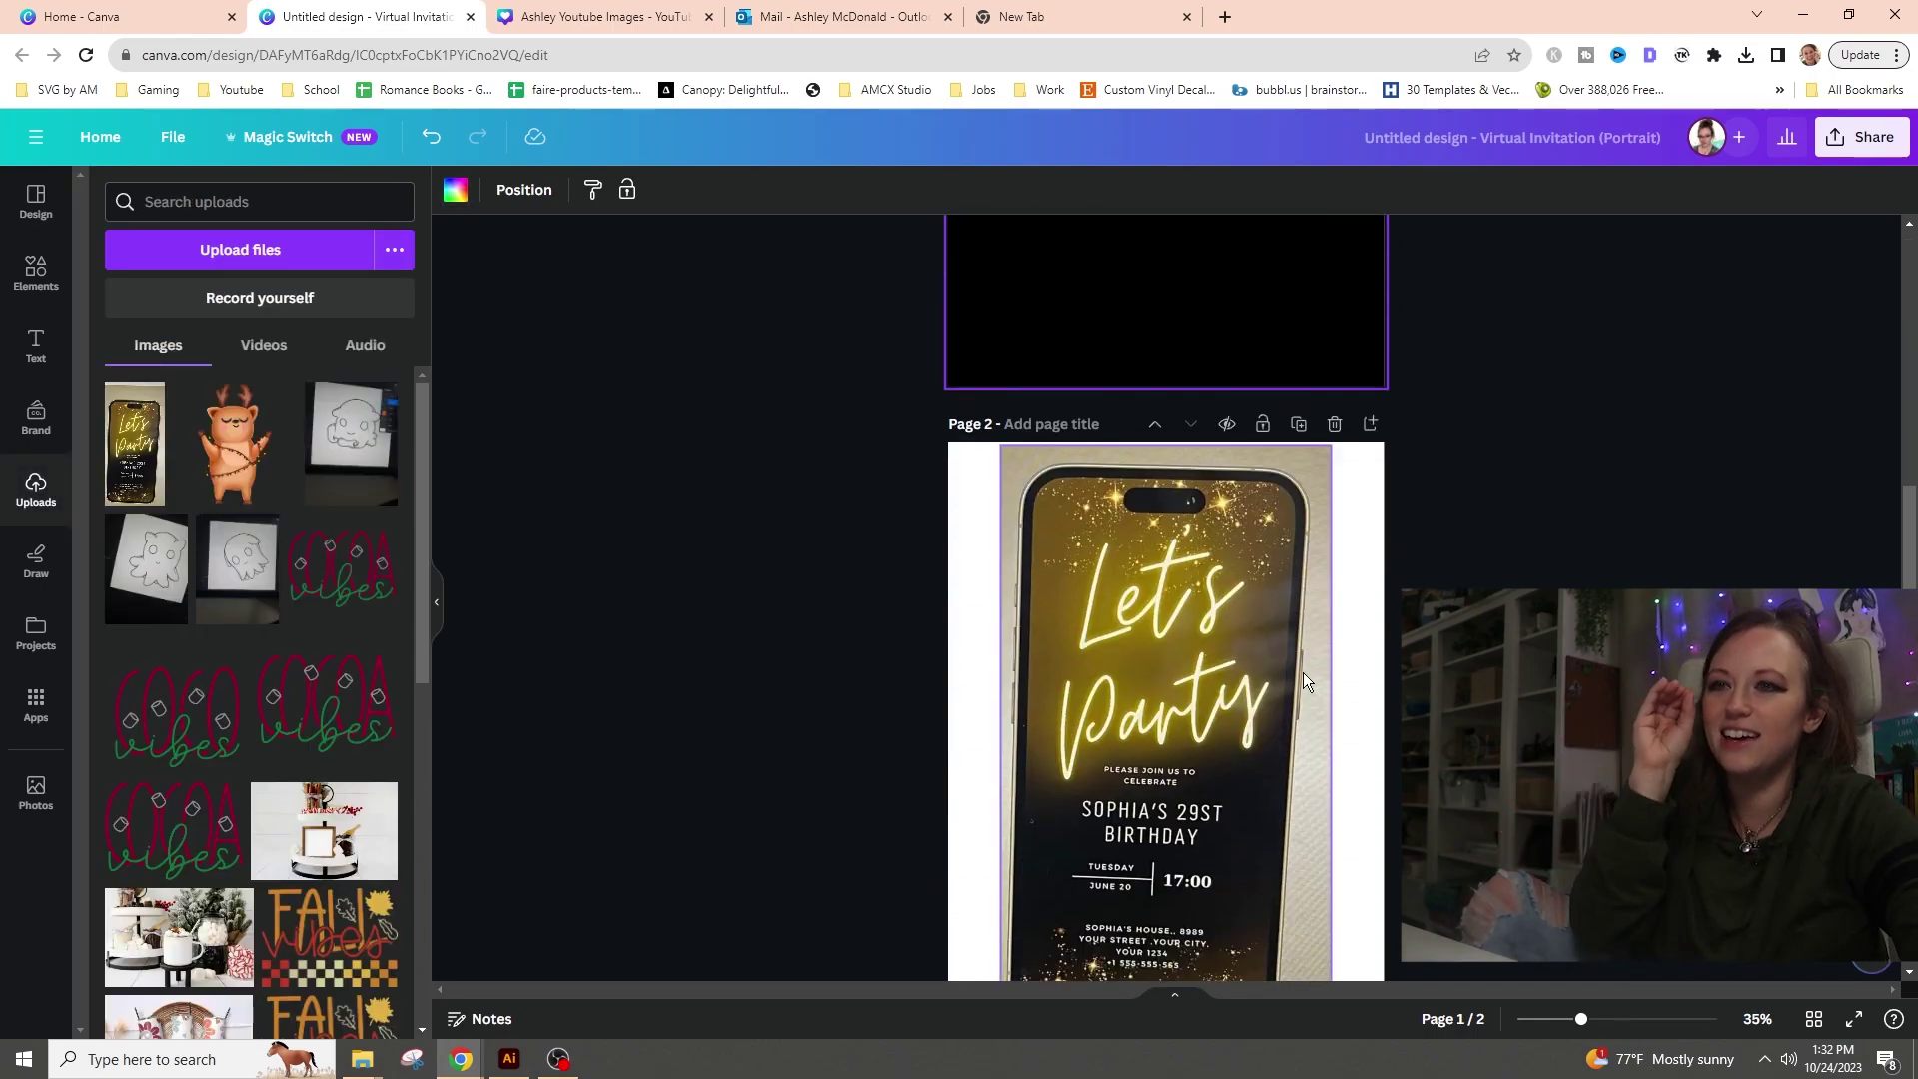
scroll(1153, 615, down, 2)
click(1161, 618)
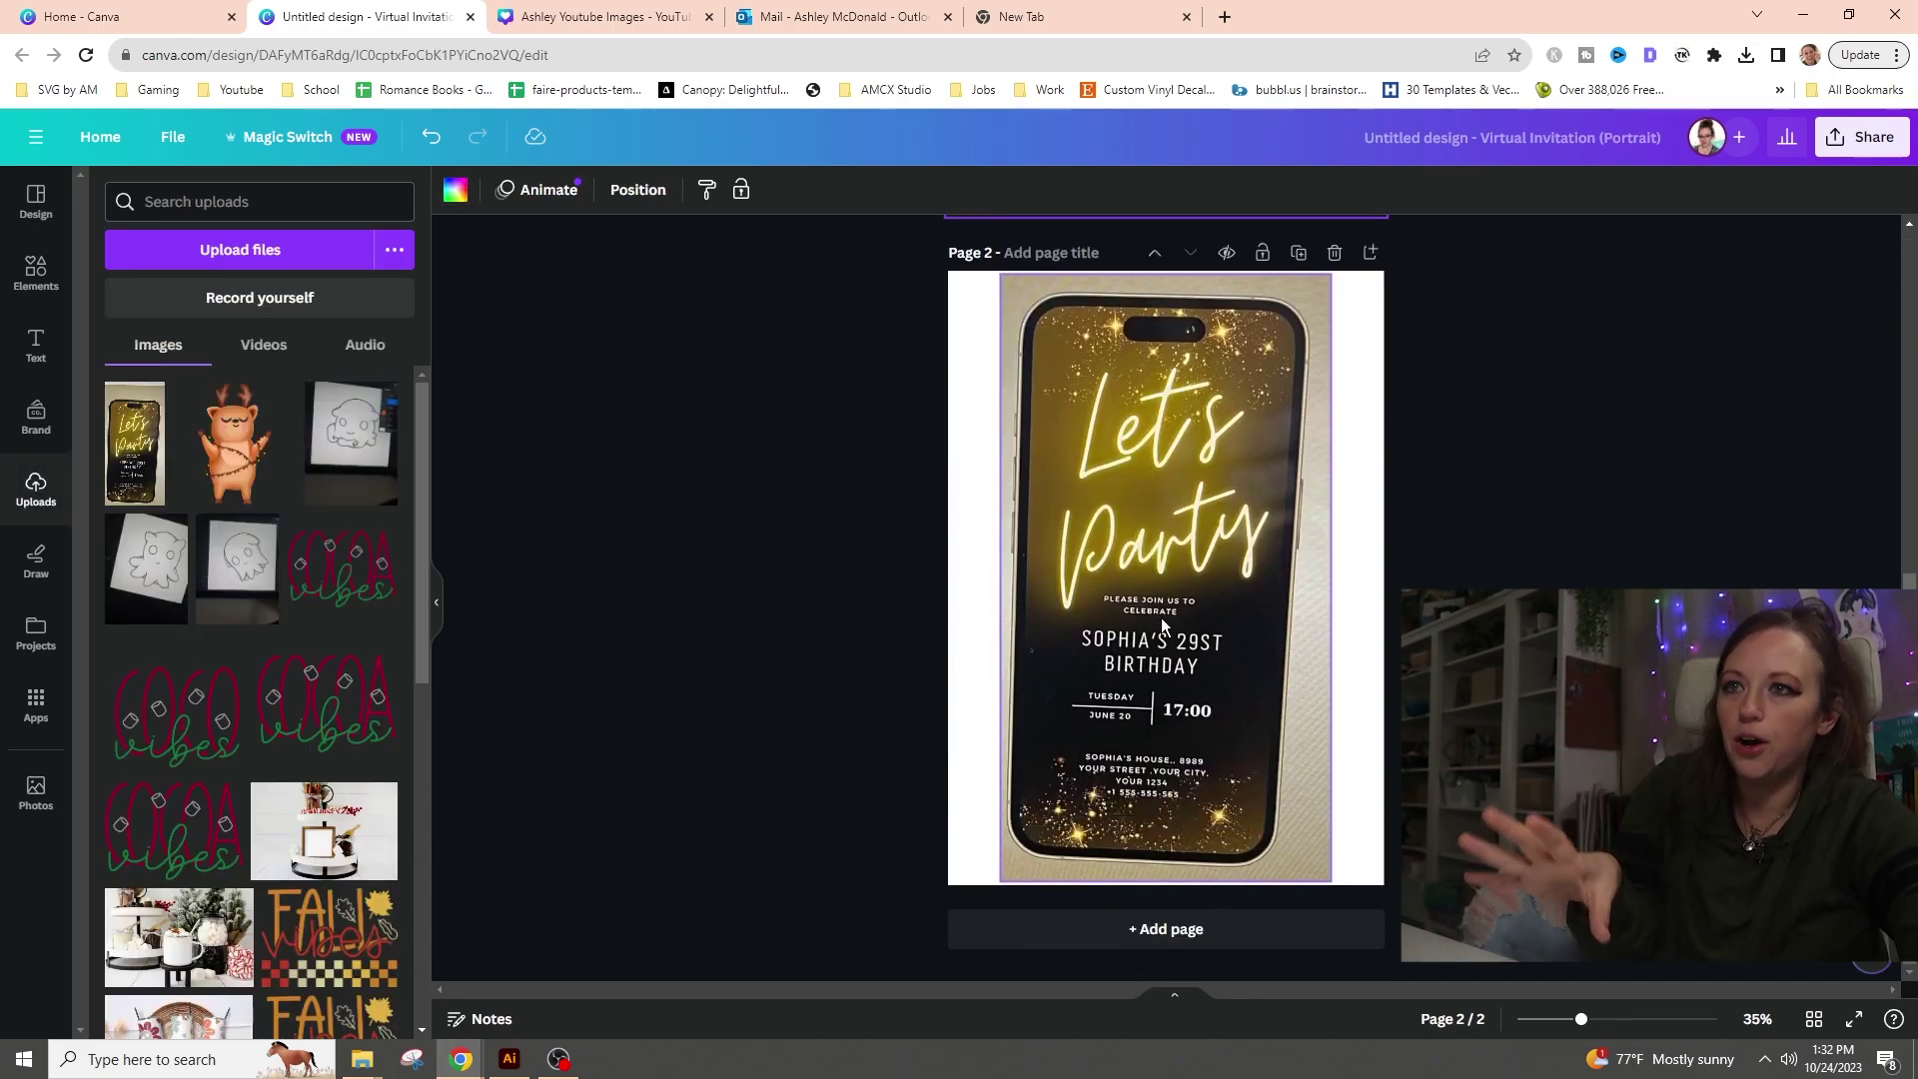
scroll(1161, 618, up, 5)
scroll(1183, 620, up, 2)
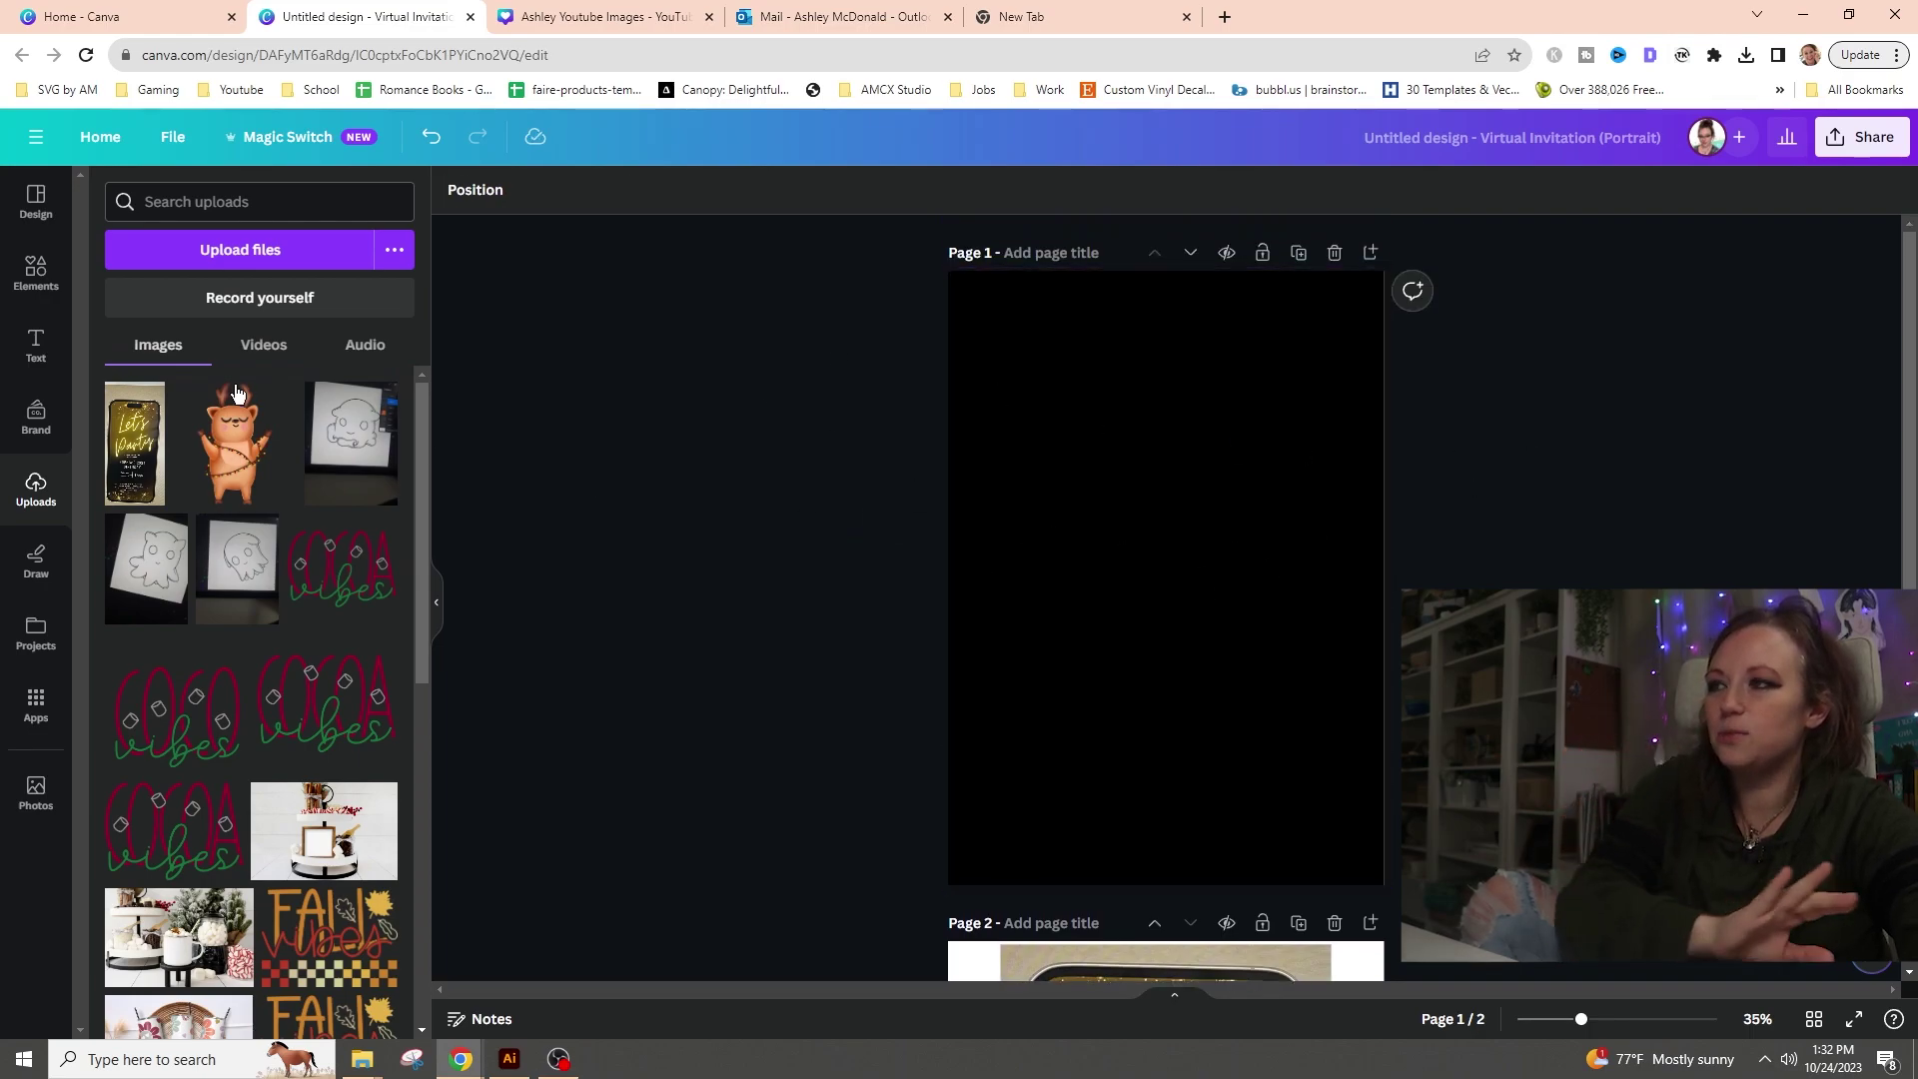
- Scroll the Text panel's font combinations down to the neon GLOW and Sparkle styles
click(42, 351)
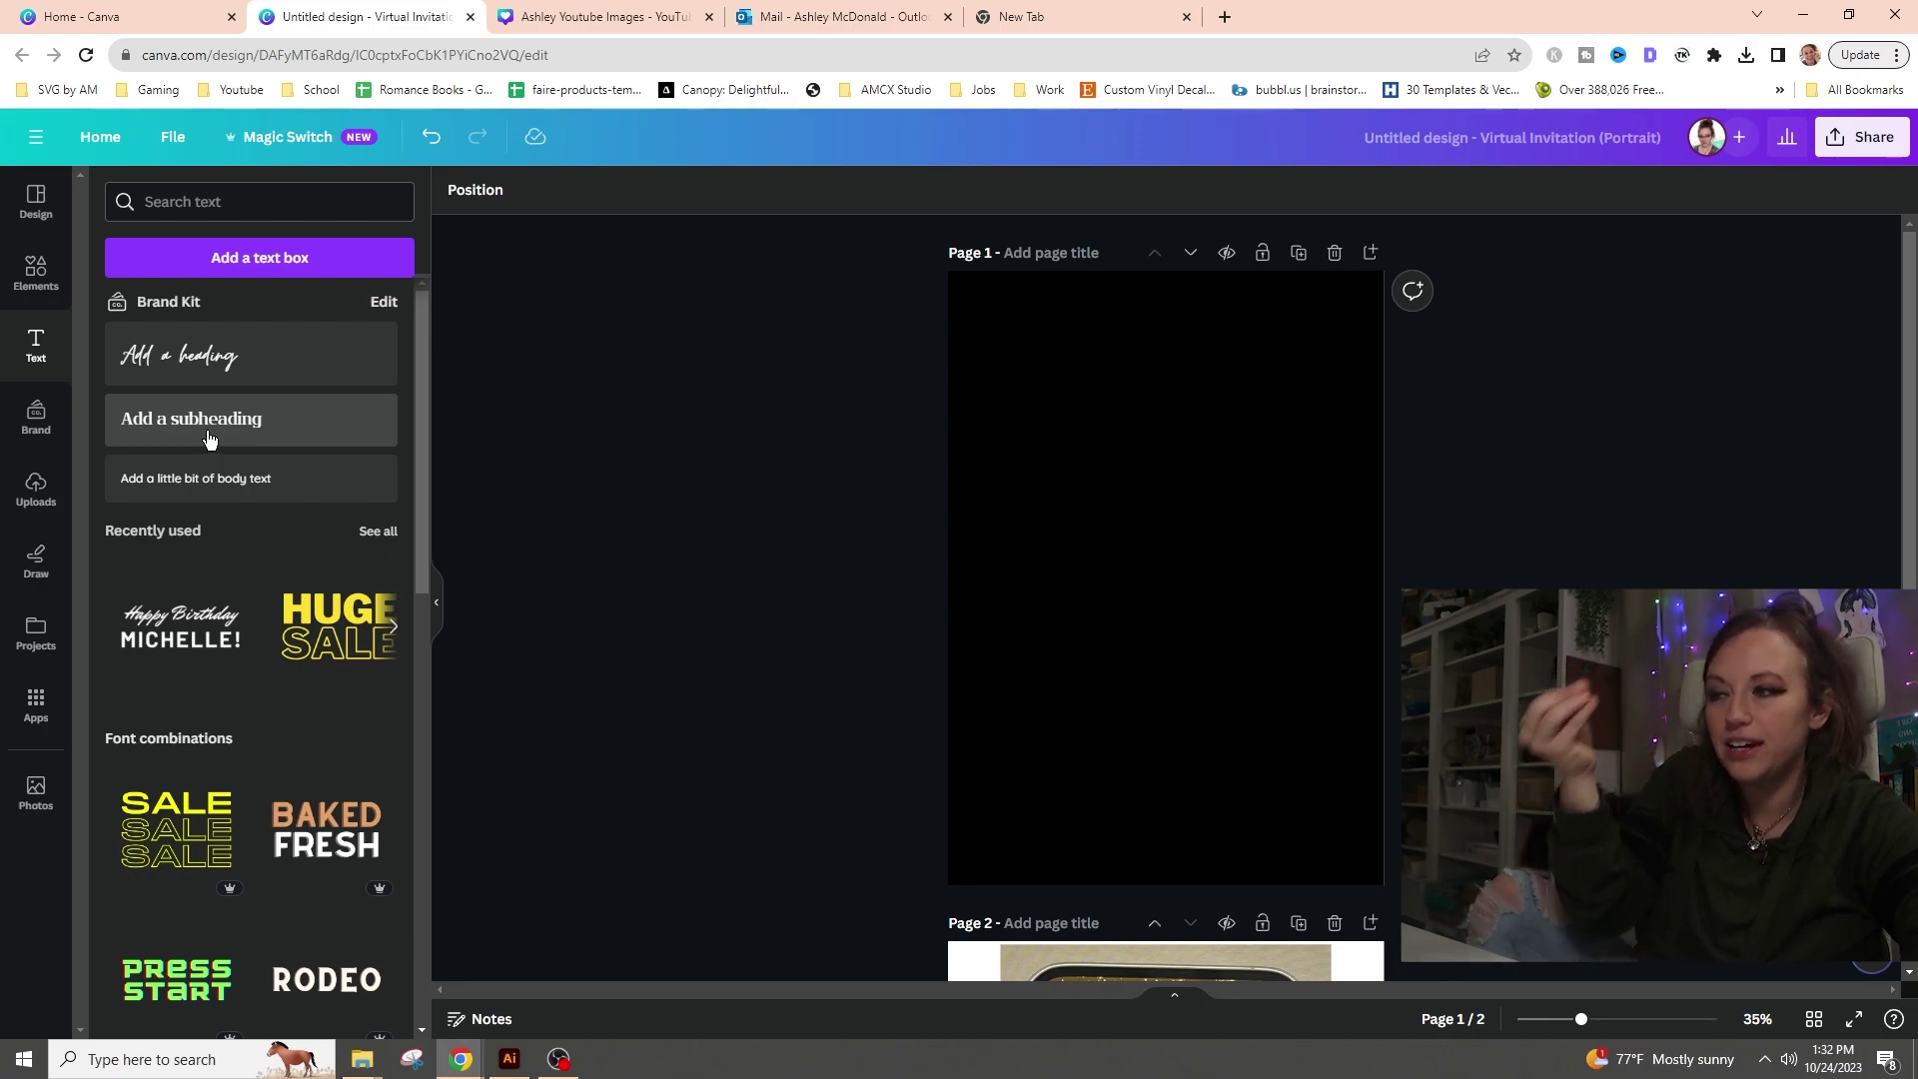
scroll(209, 439, down, 5)
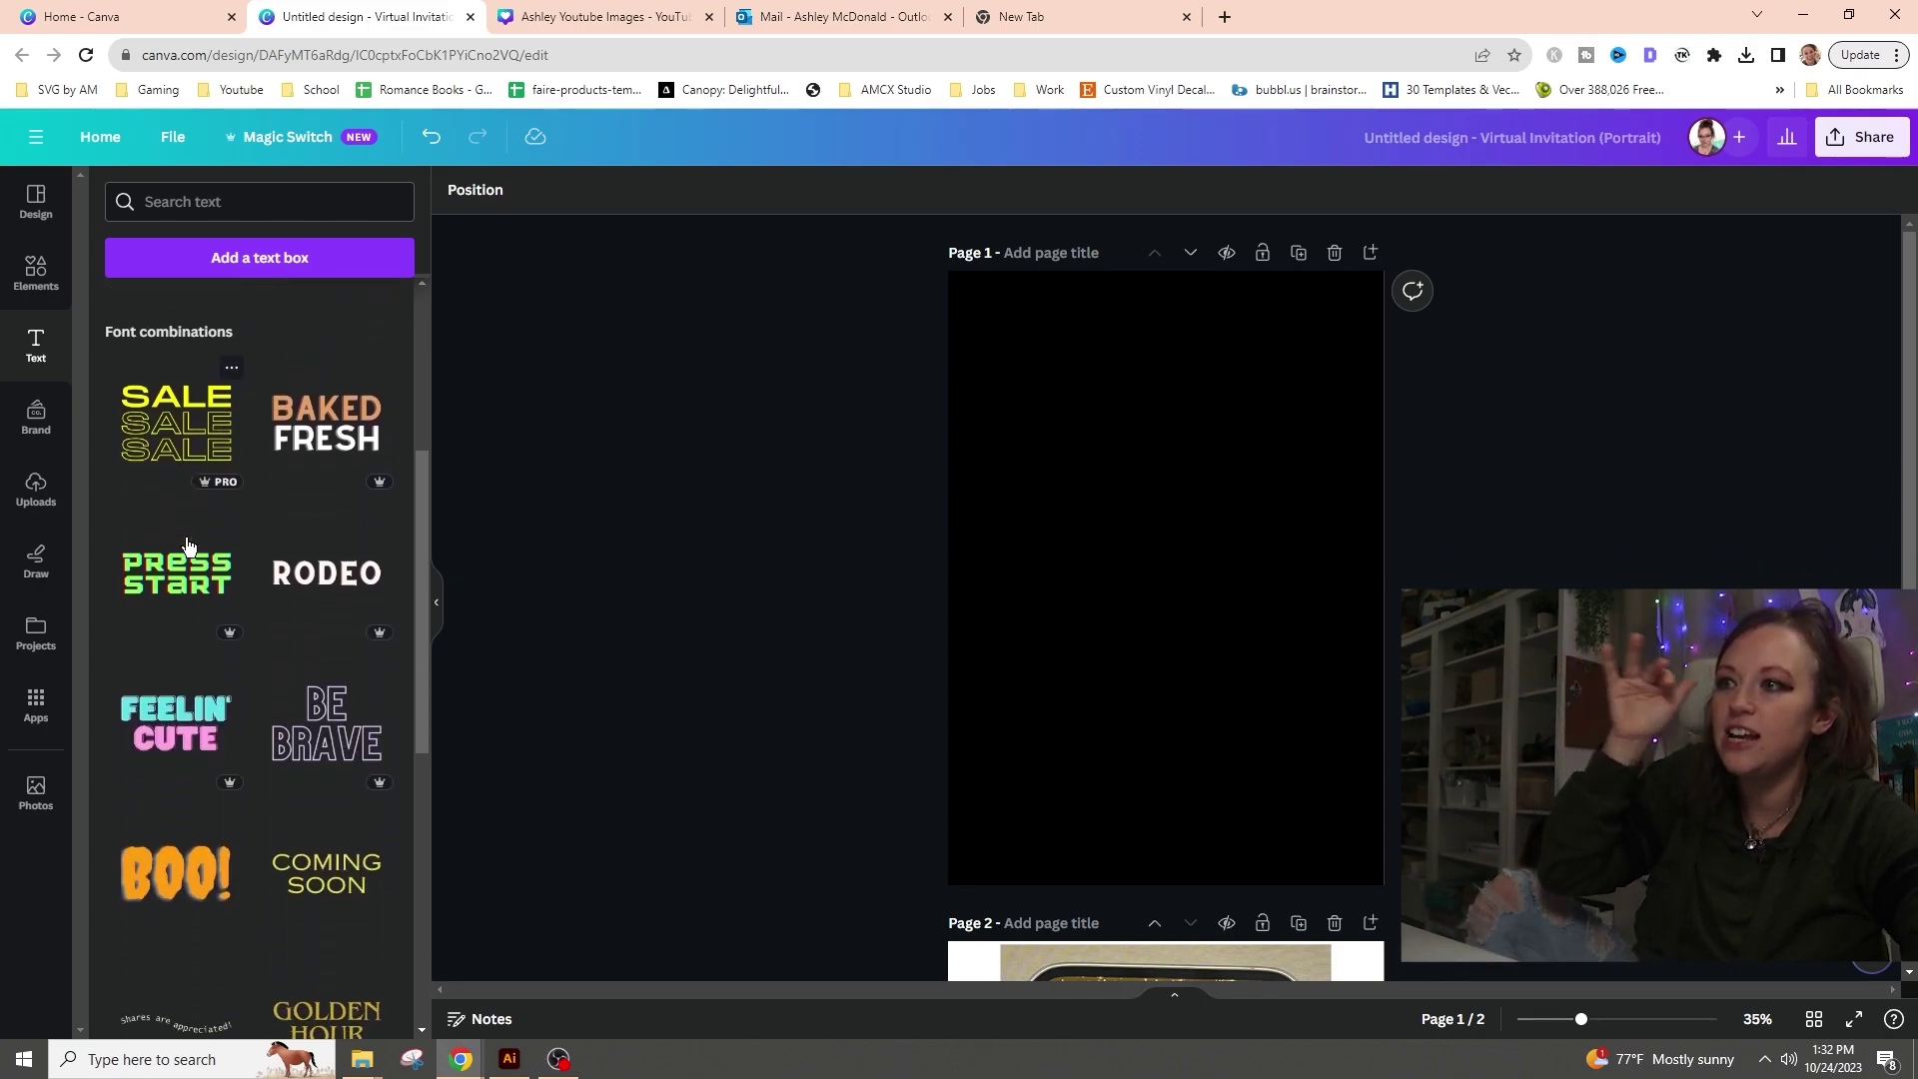
scroll(187, 545, down, 10)
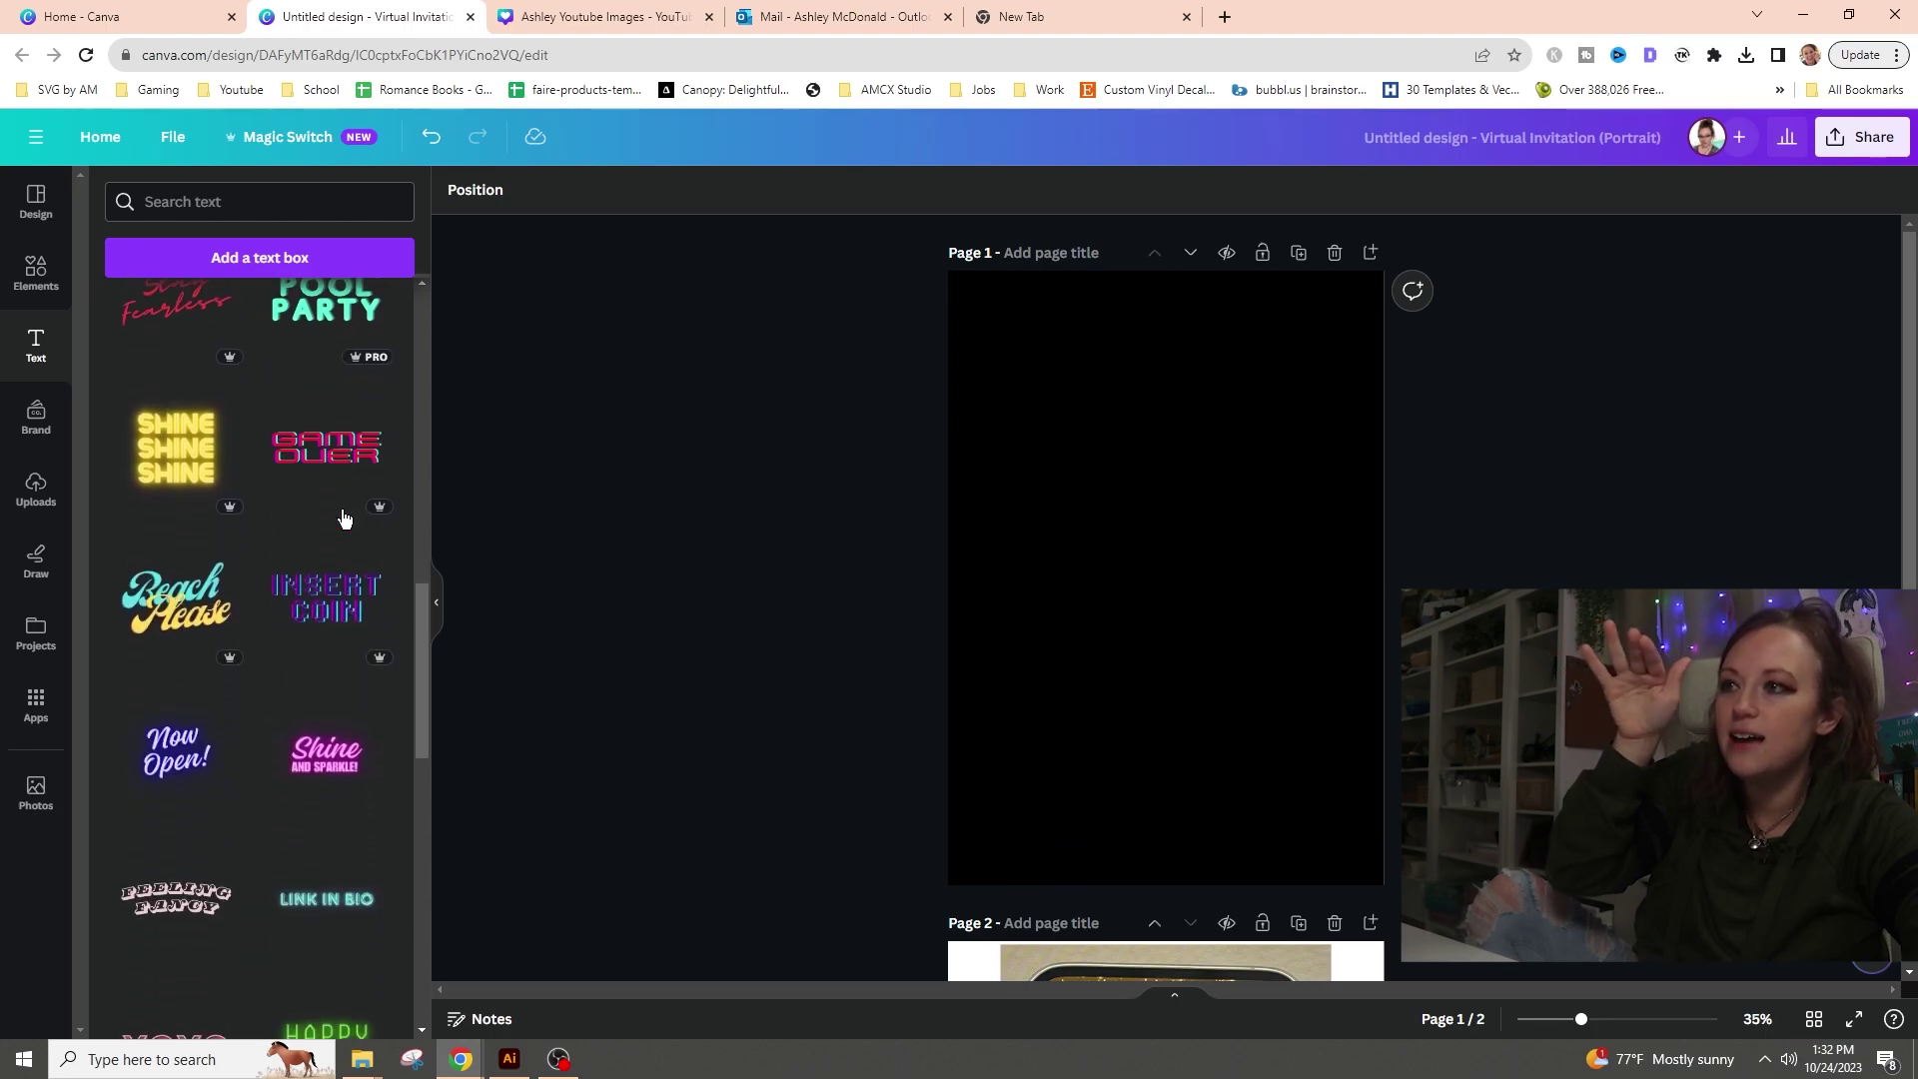
scroll(343, 515, down, 5)
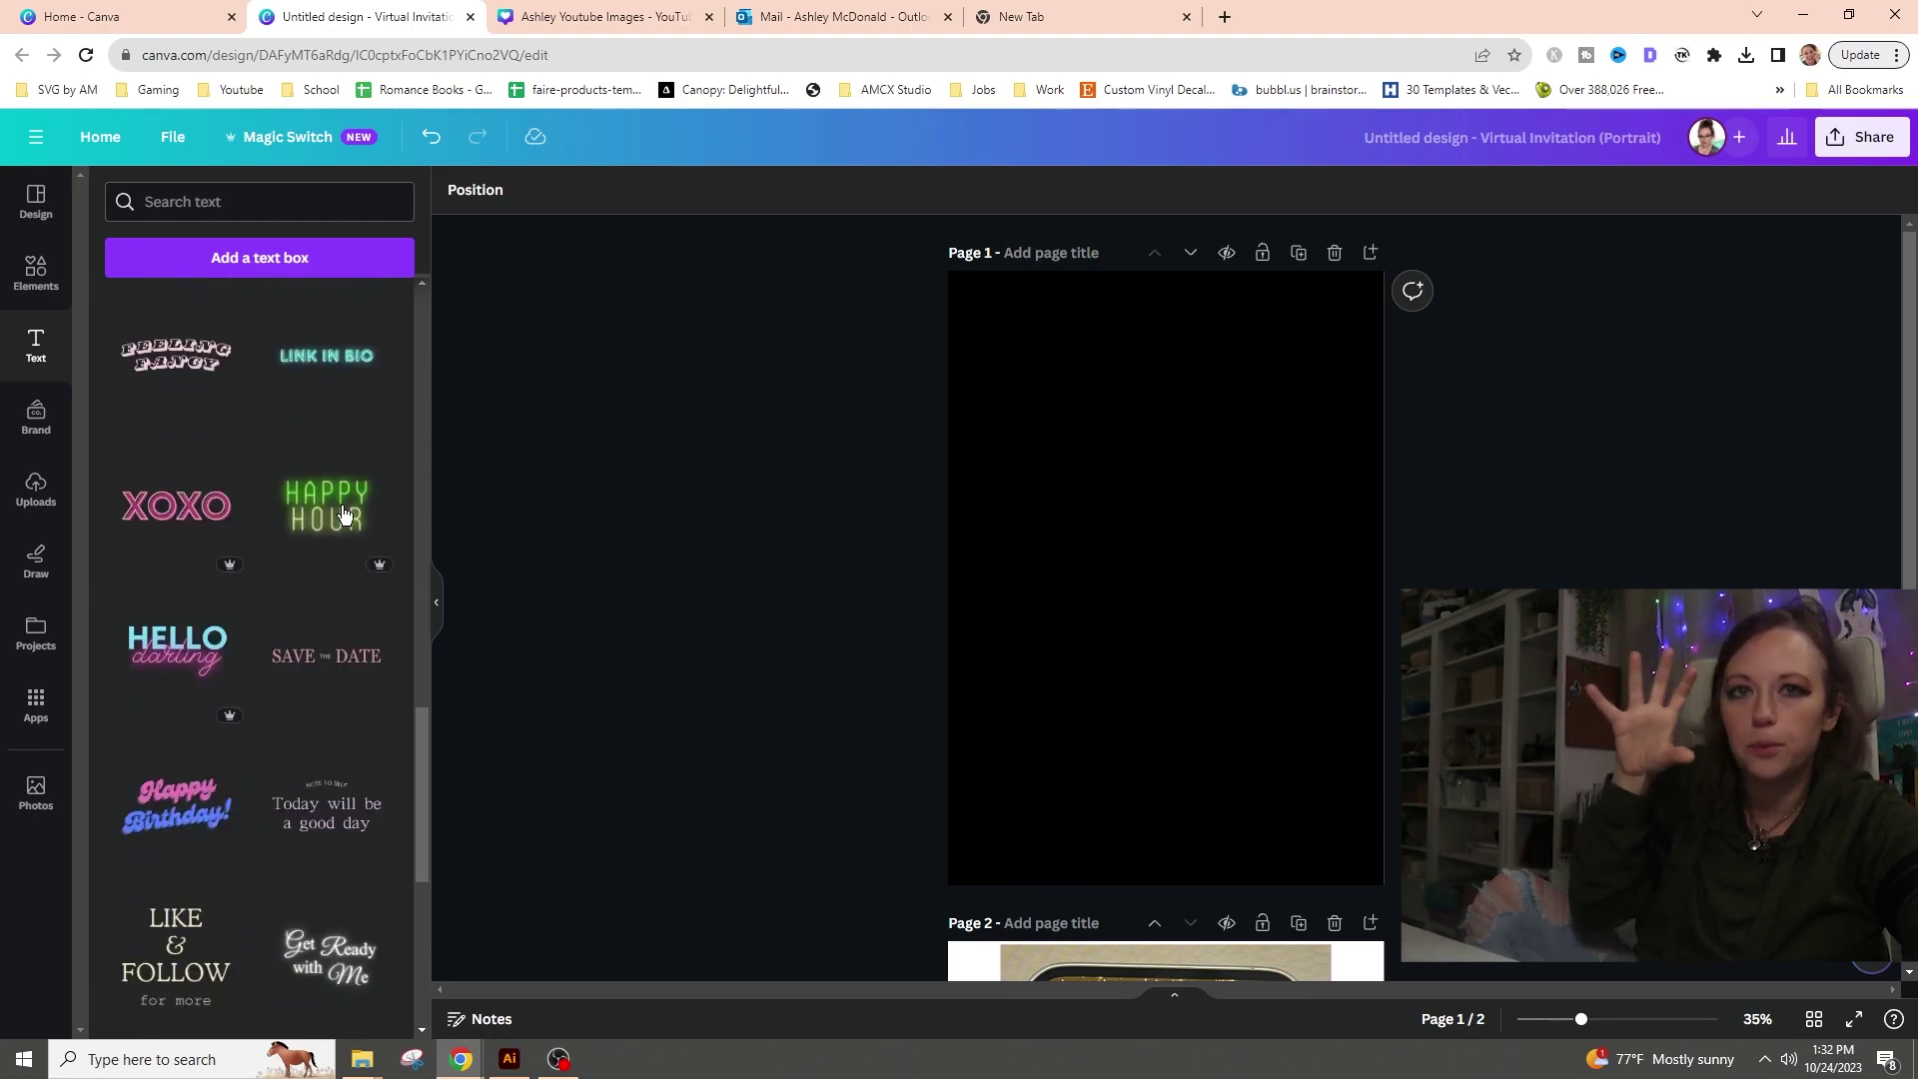
scroll(343, 515, down, 1)
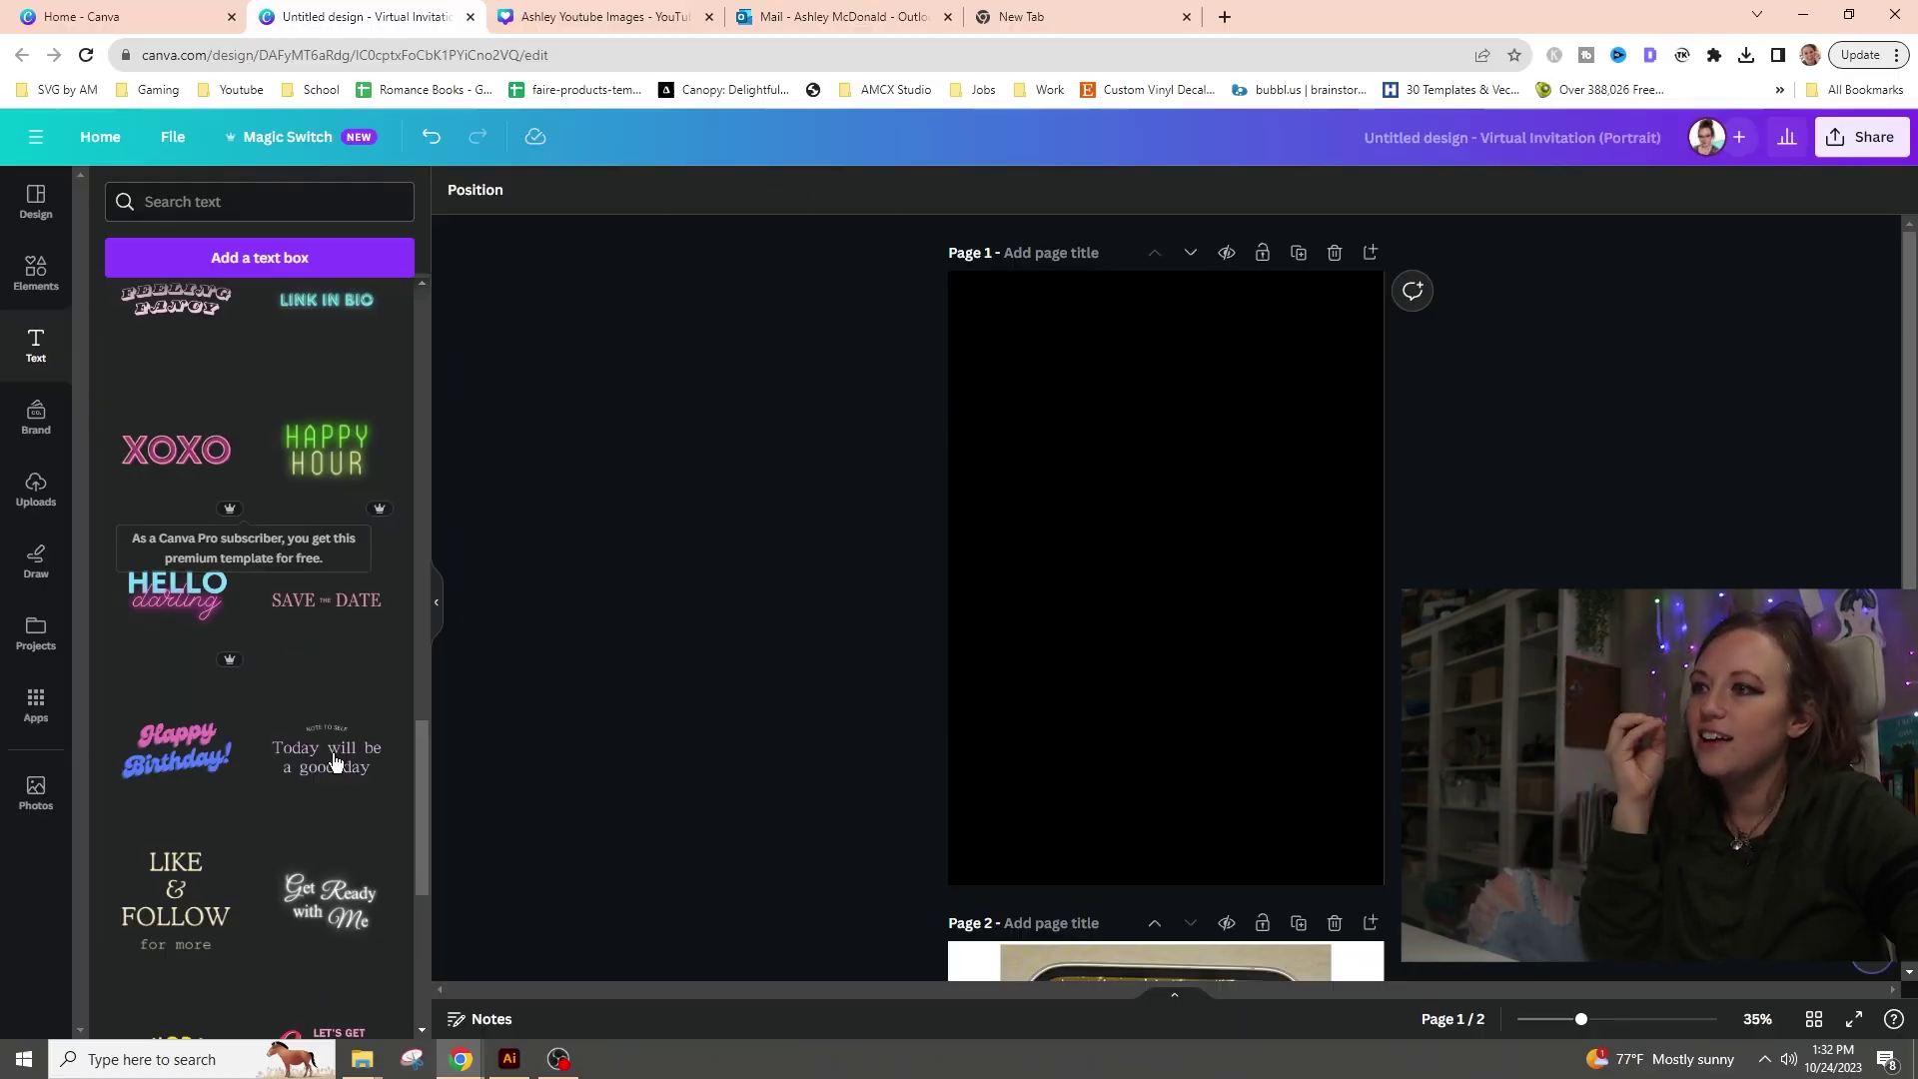
scroll(334, 766, down, 1)
scroll(334, 769, down, 10)
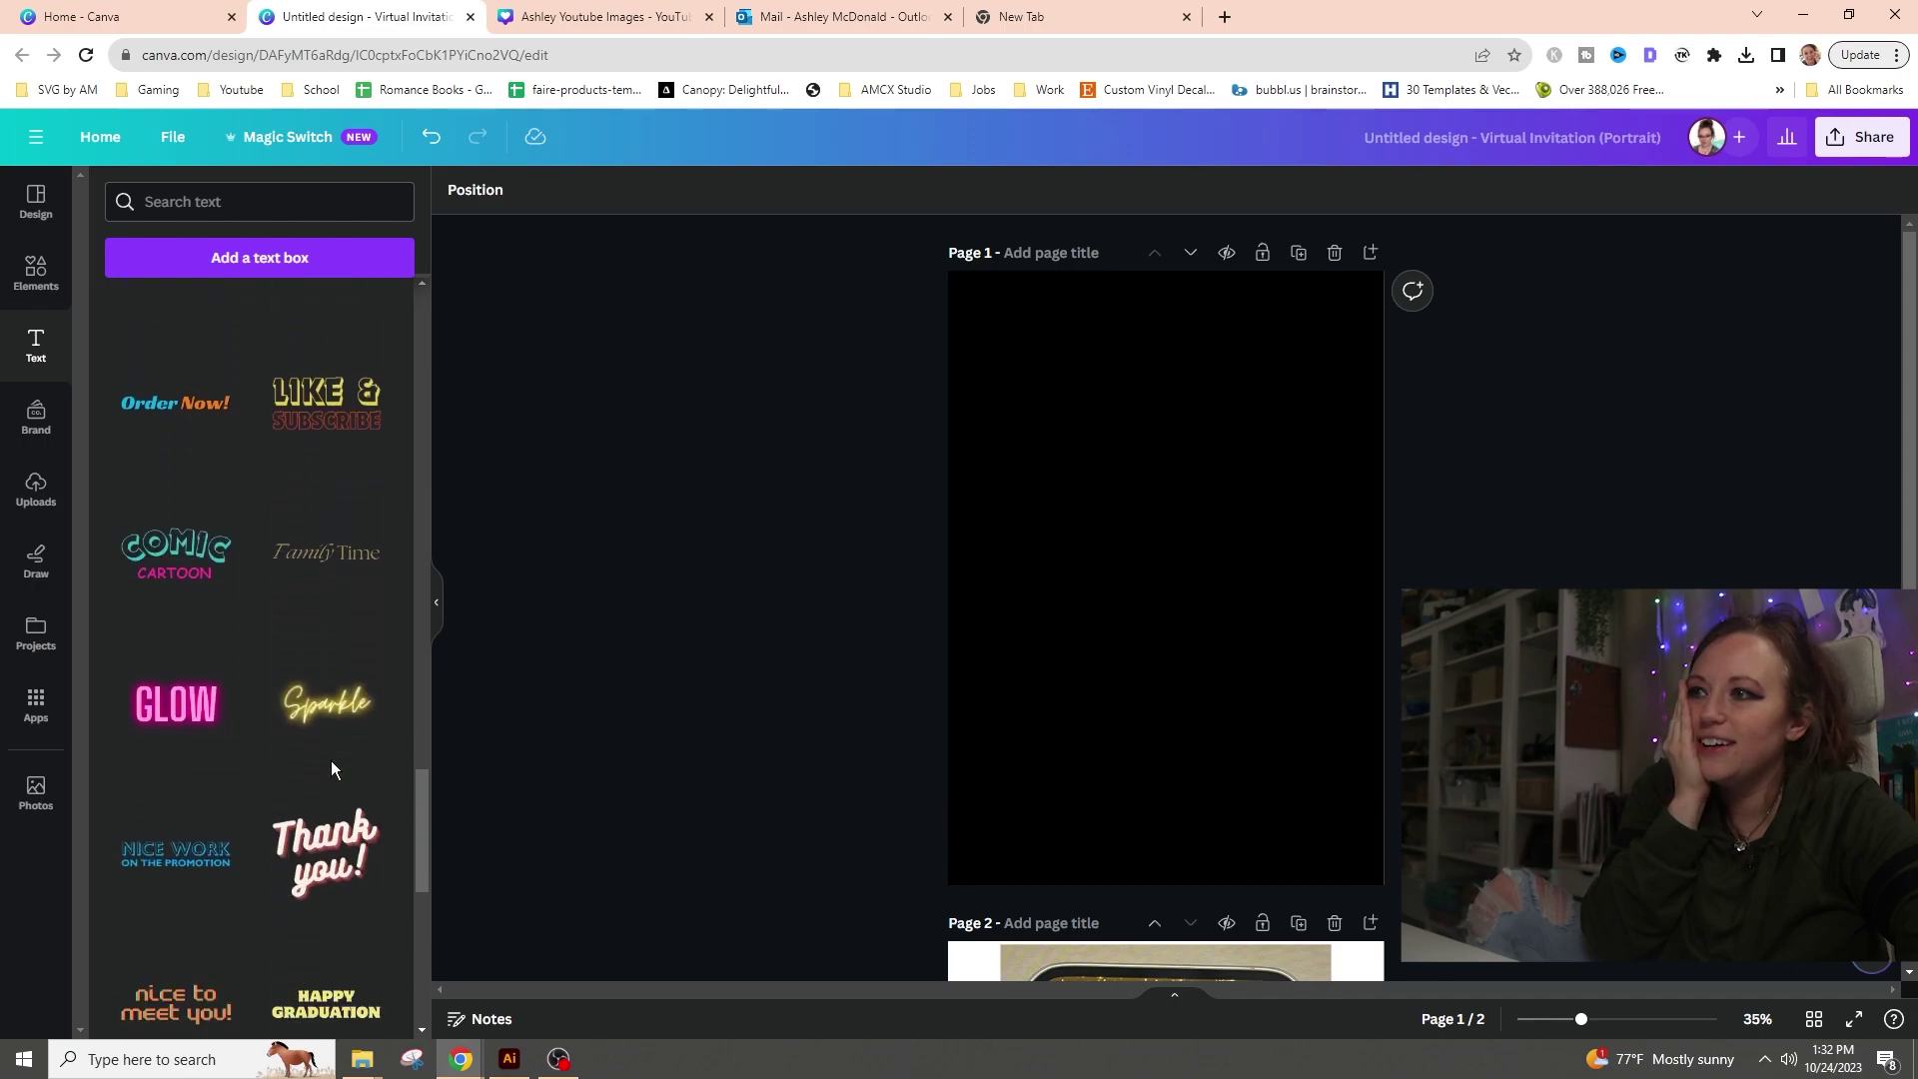
scroll(332, 760, down, 1)
scroll(1201, 710, down, 5)
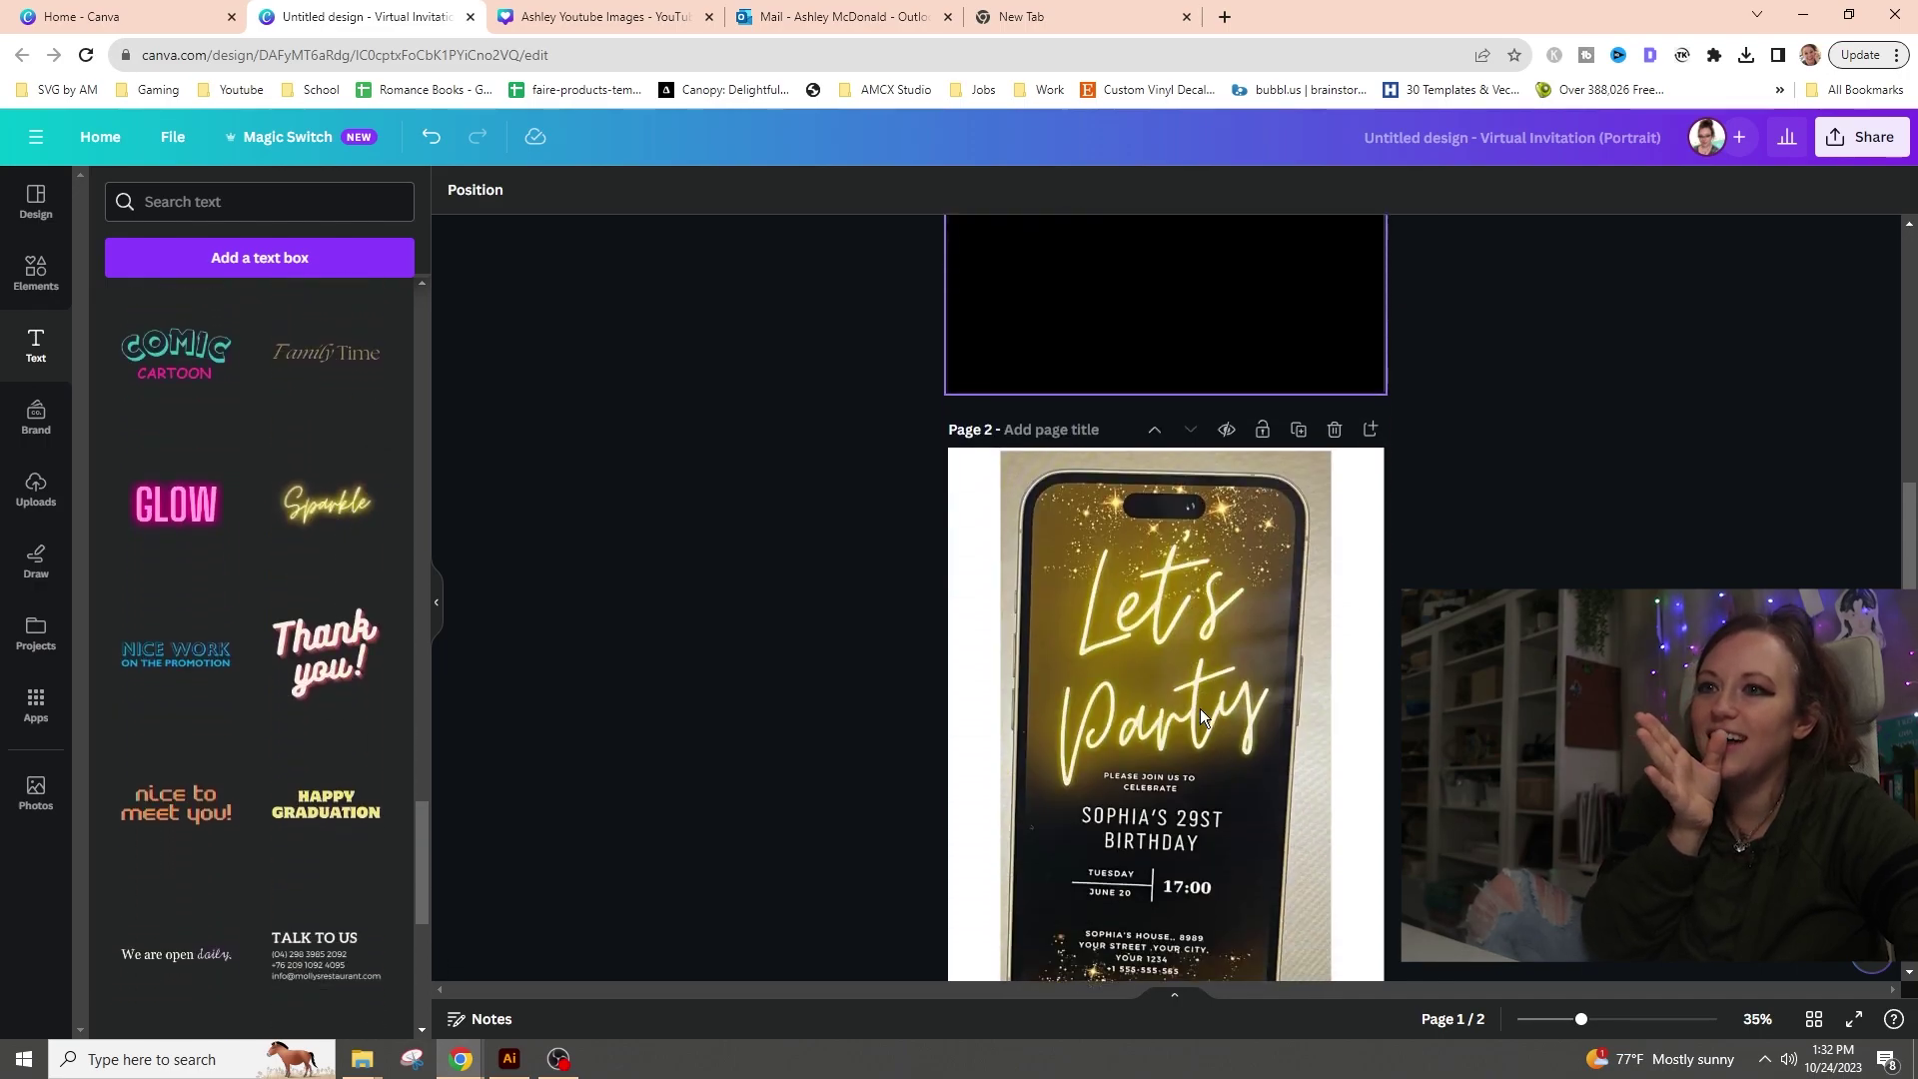
scroll(1201, 709, up, 5)
scroll(390, 700, up, 5)
scroll(307, 683, down, 3)
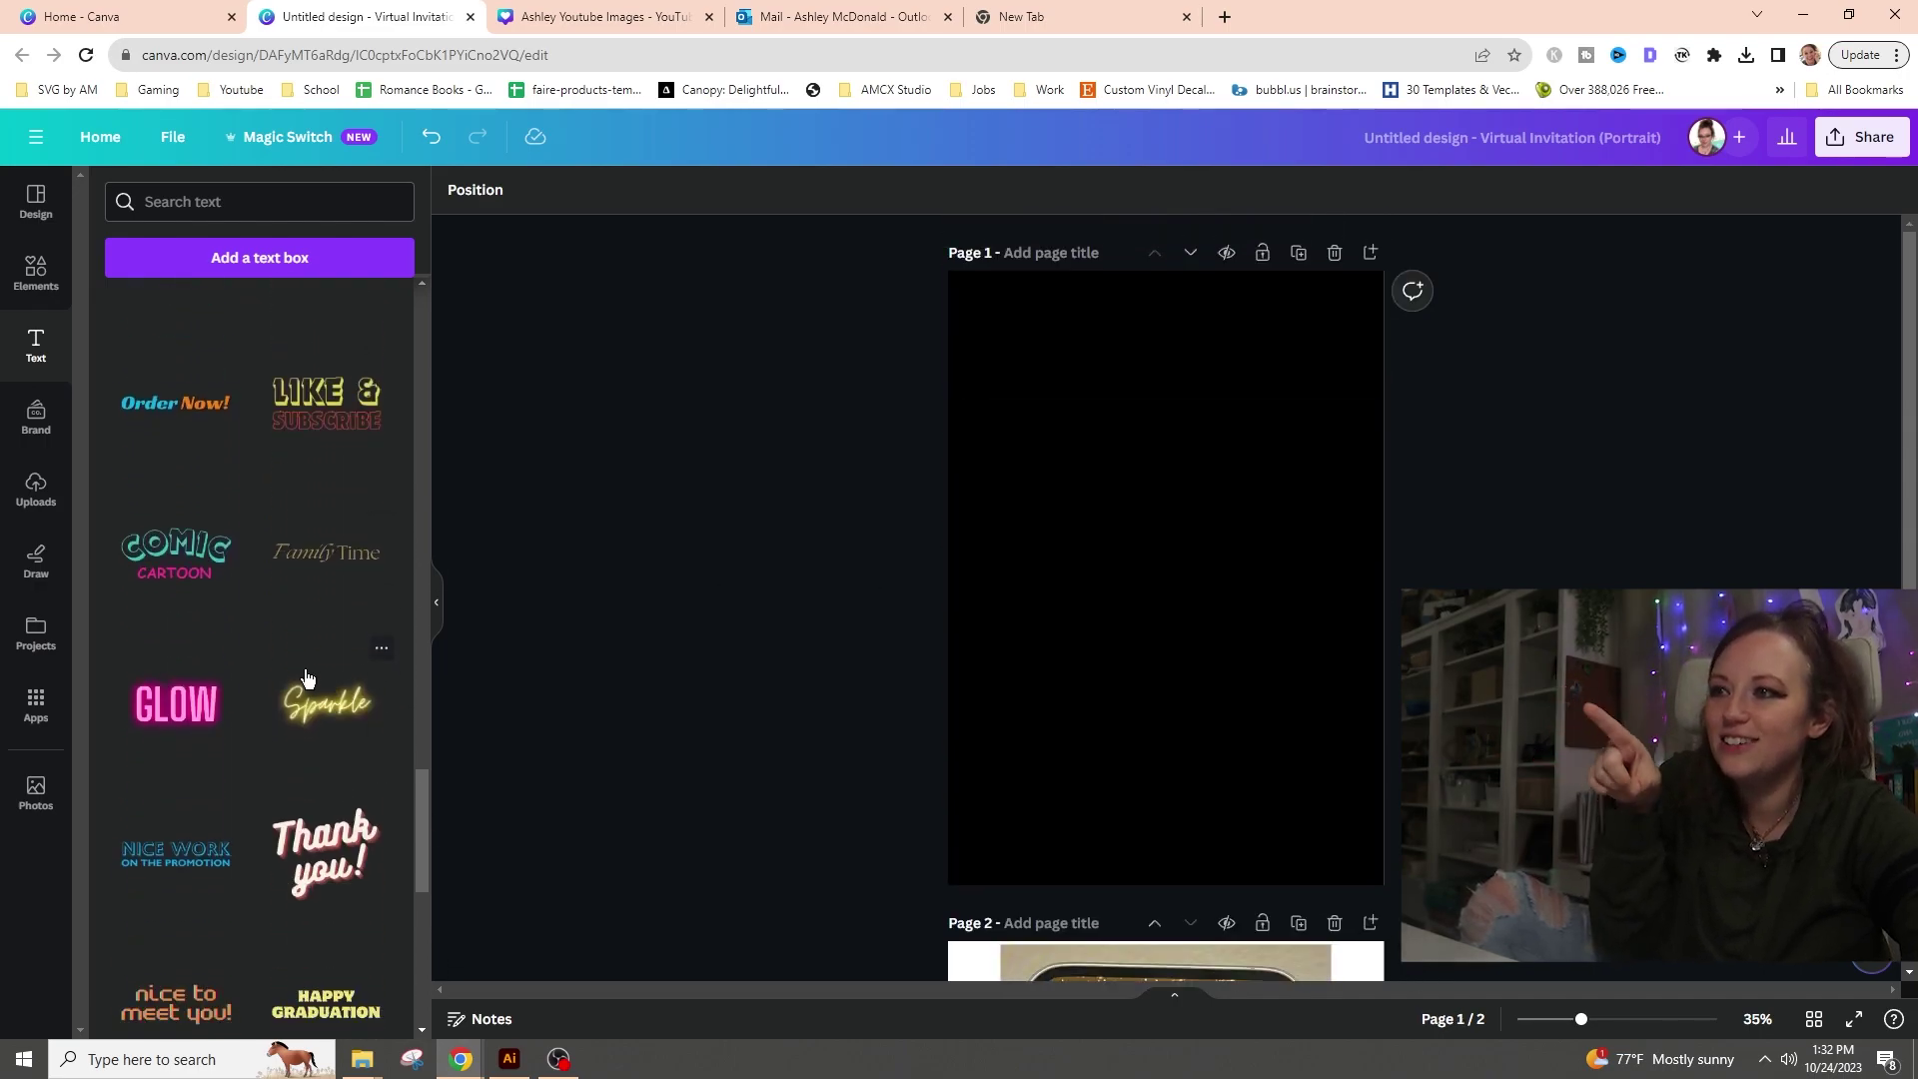
scroll(343, 721, down, 3)
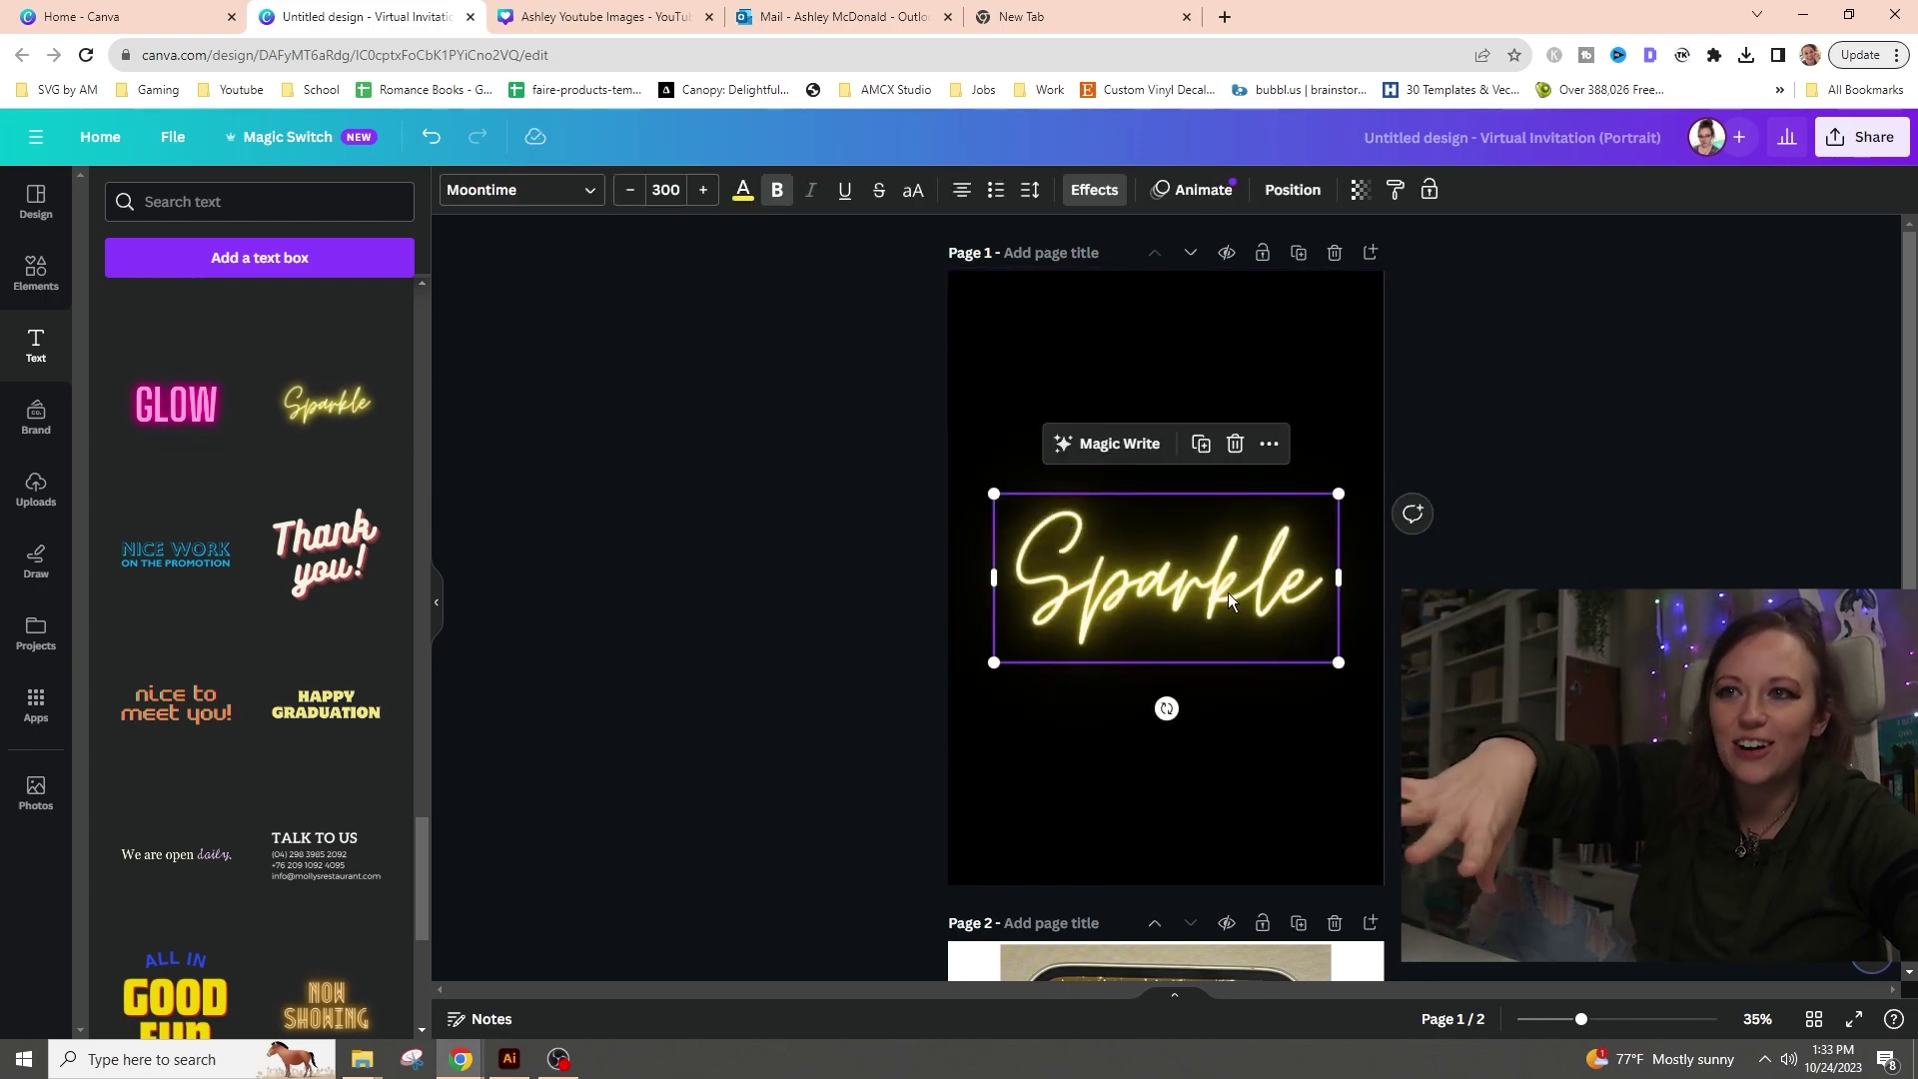
- Replace the Sparkle neon text on page 1 with 'Let's Party'
scroll(1226, 592, down, 4)
scroll(1205, 753, up, 4)
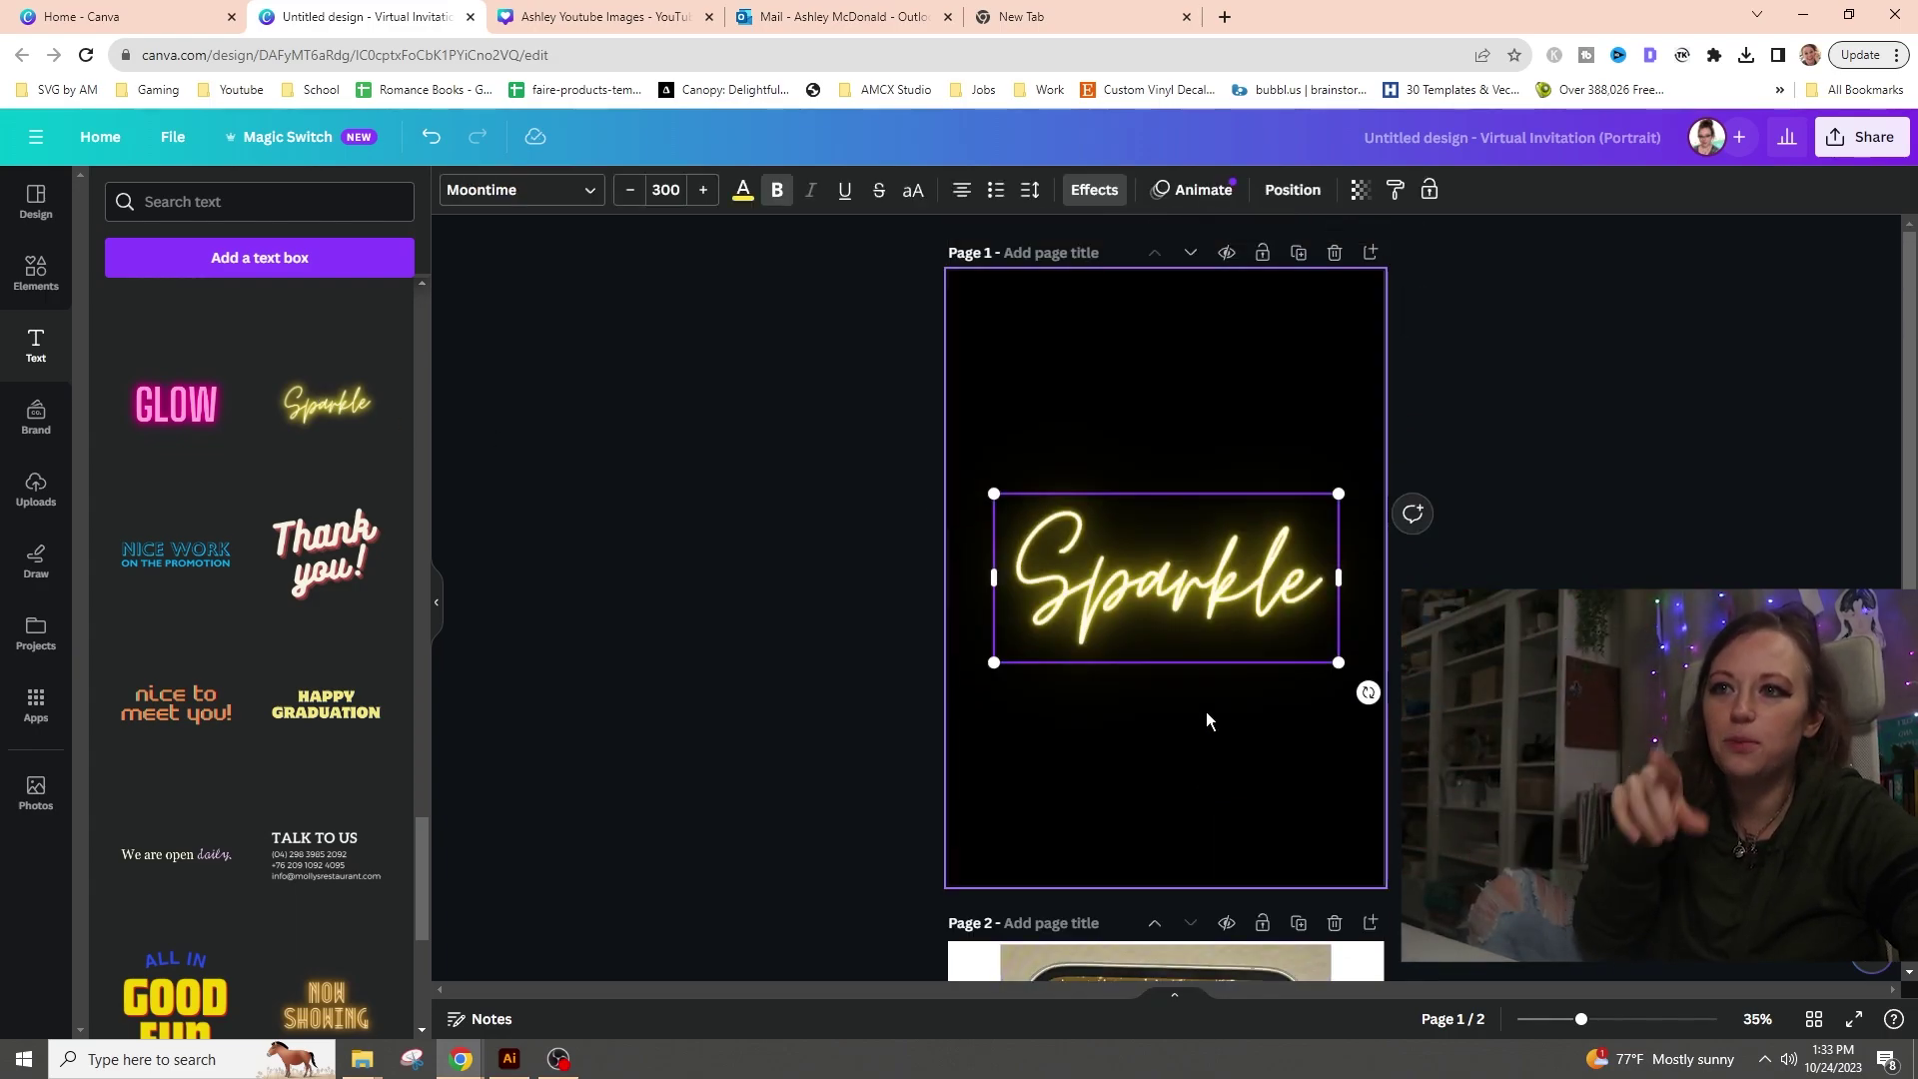
double_click(1164, 580)
text(Let's Party)
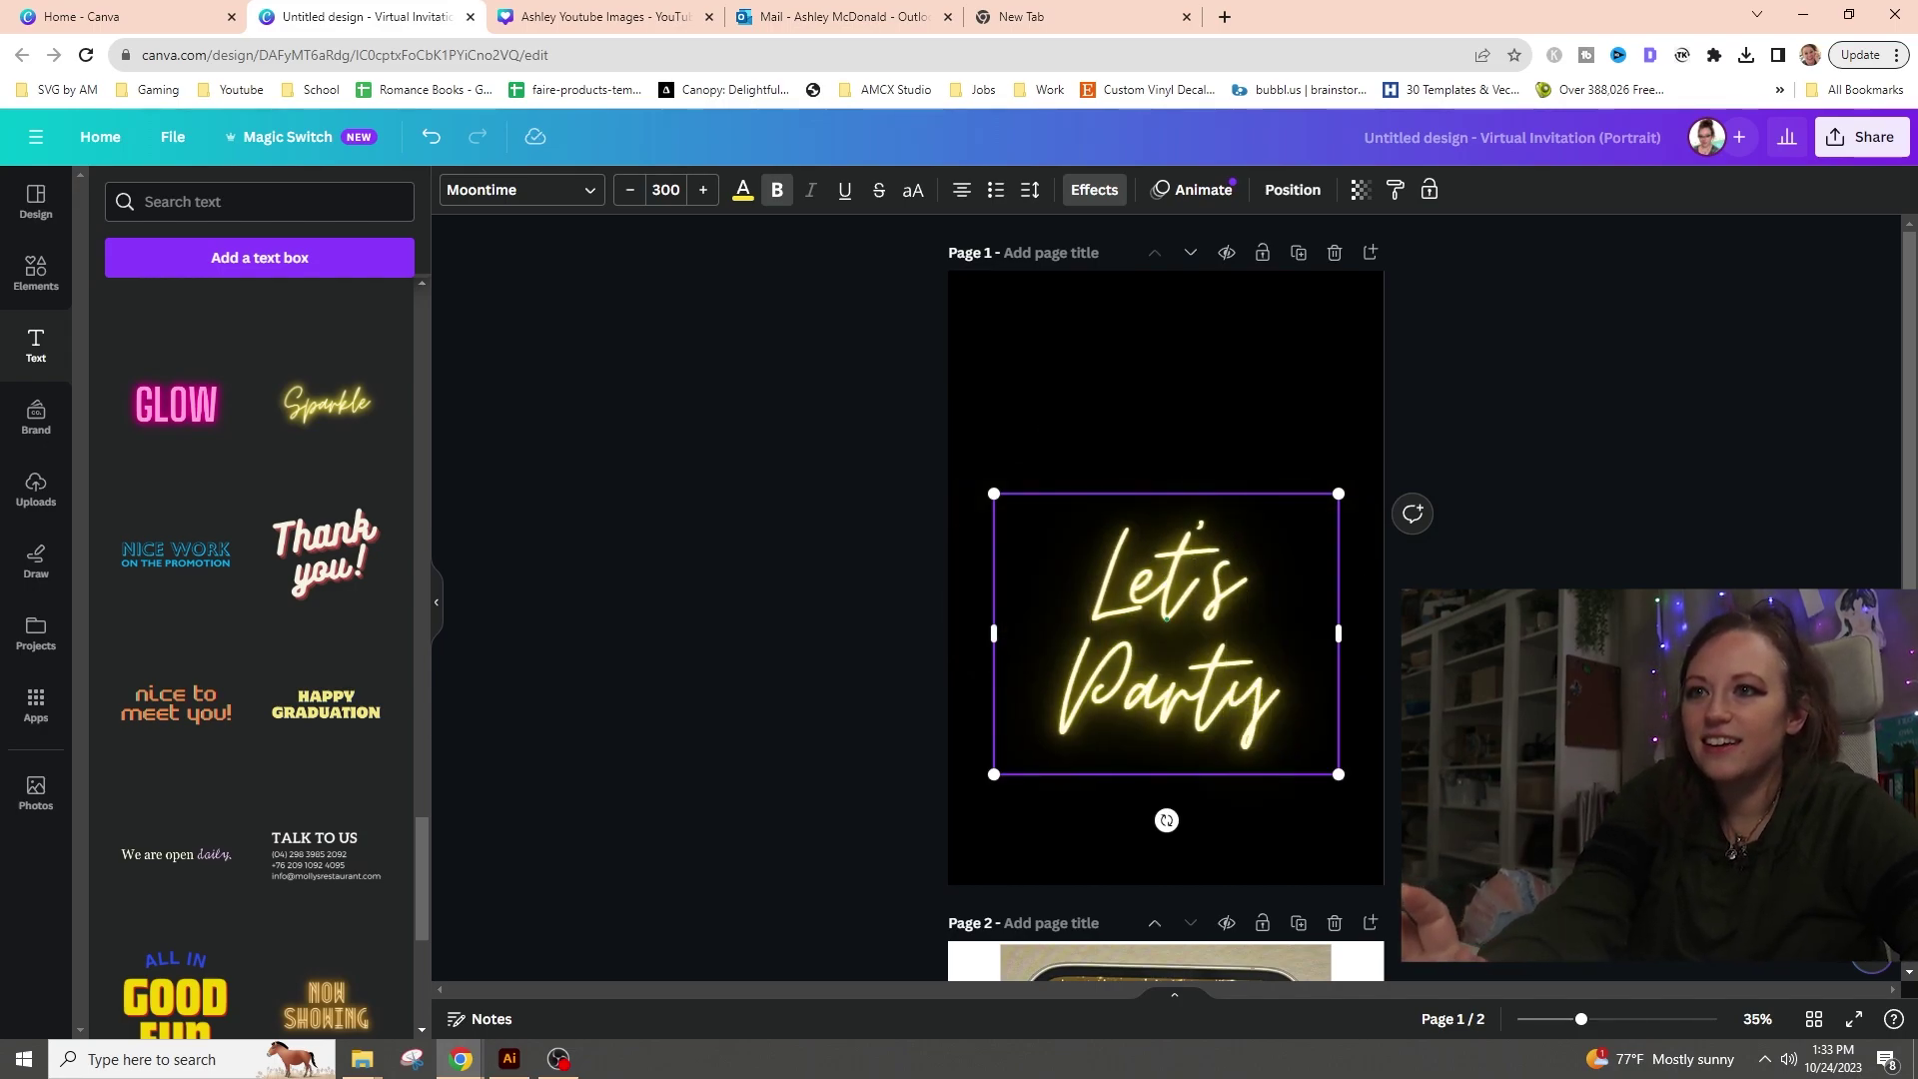
key(Escape)
- Move the 'Let's Party' text higher on page 1 and keep it selected
scroll(1166, 600, down, 4)
scroll(1166, 600, up, 1)
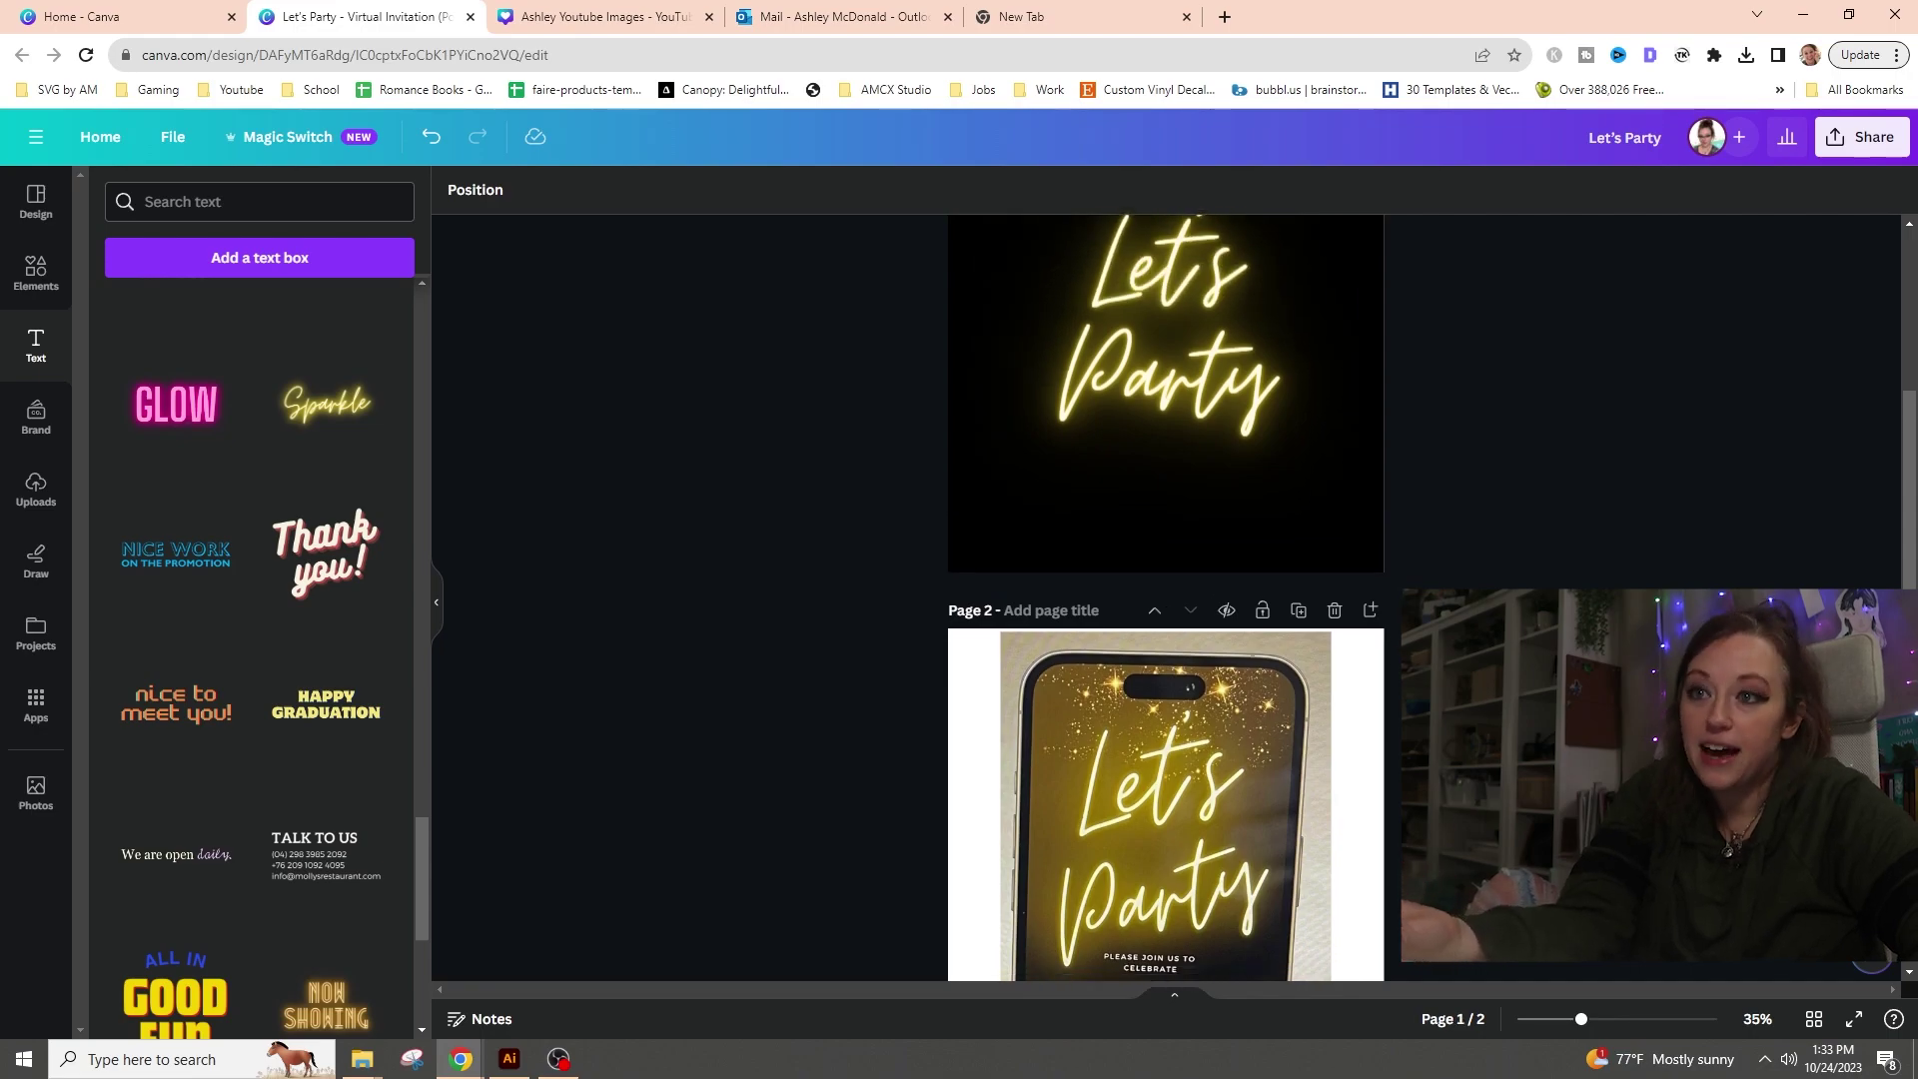
scroll(1166, 599, down, 1)
scroll(1259, 634, up, 4)
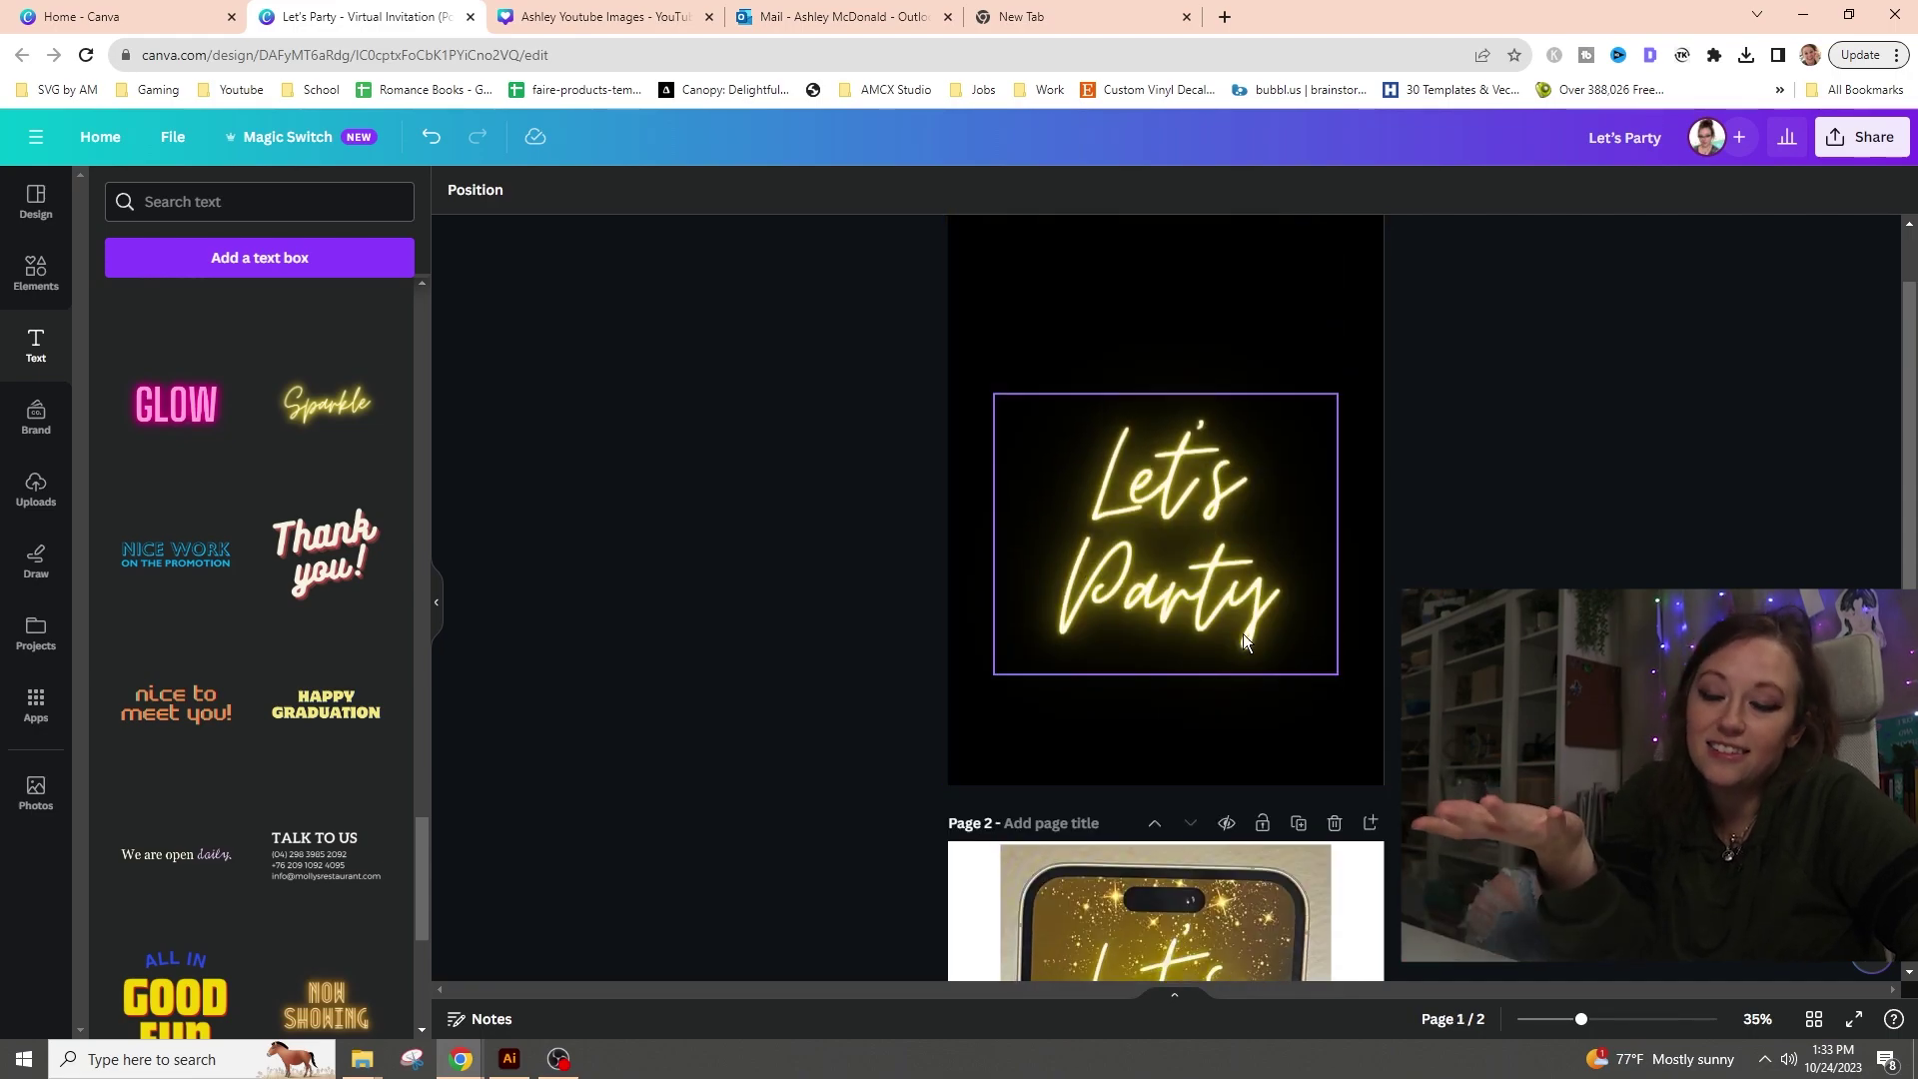
click(1226, 624)
drag(1223, 679, 1227, 513)
click(1506, 527)
click(1115, 513)
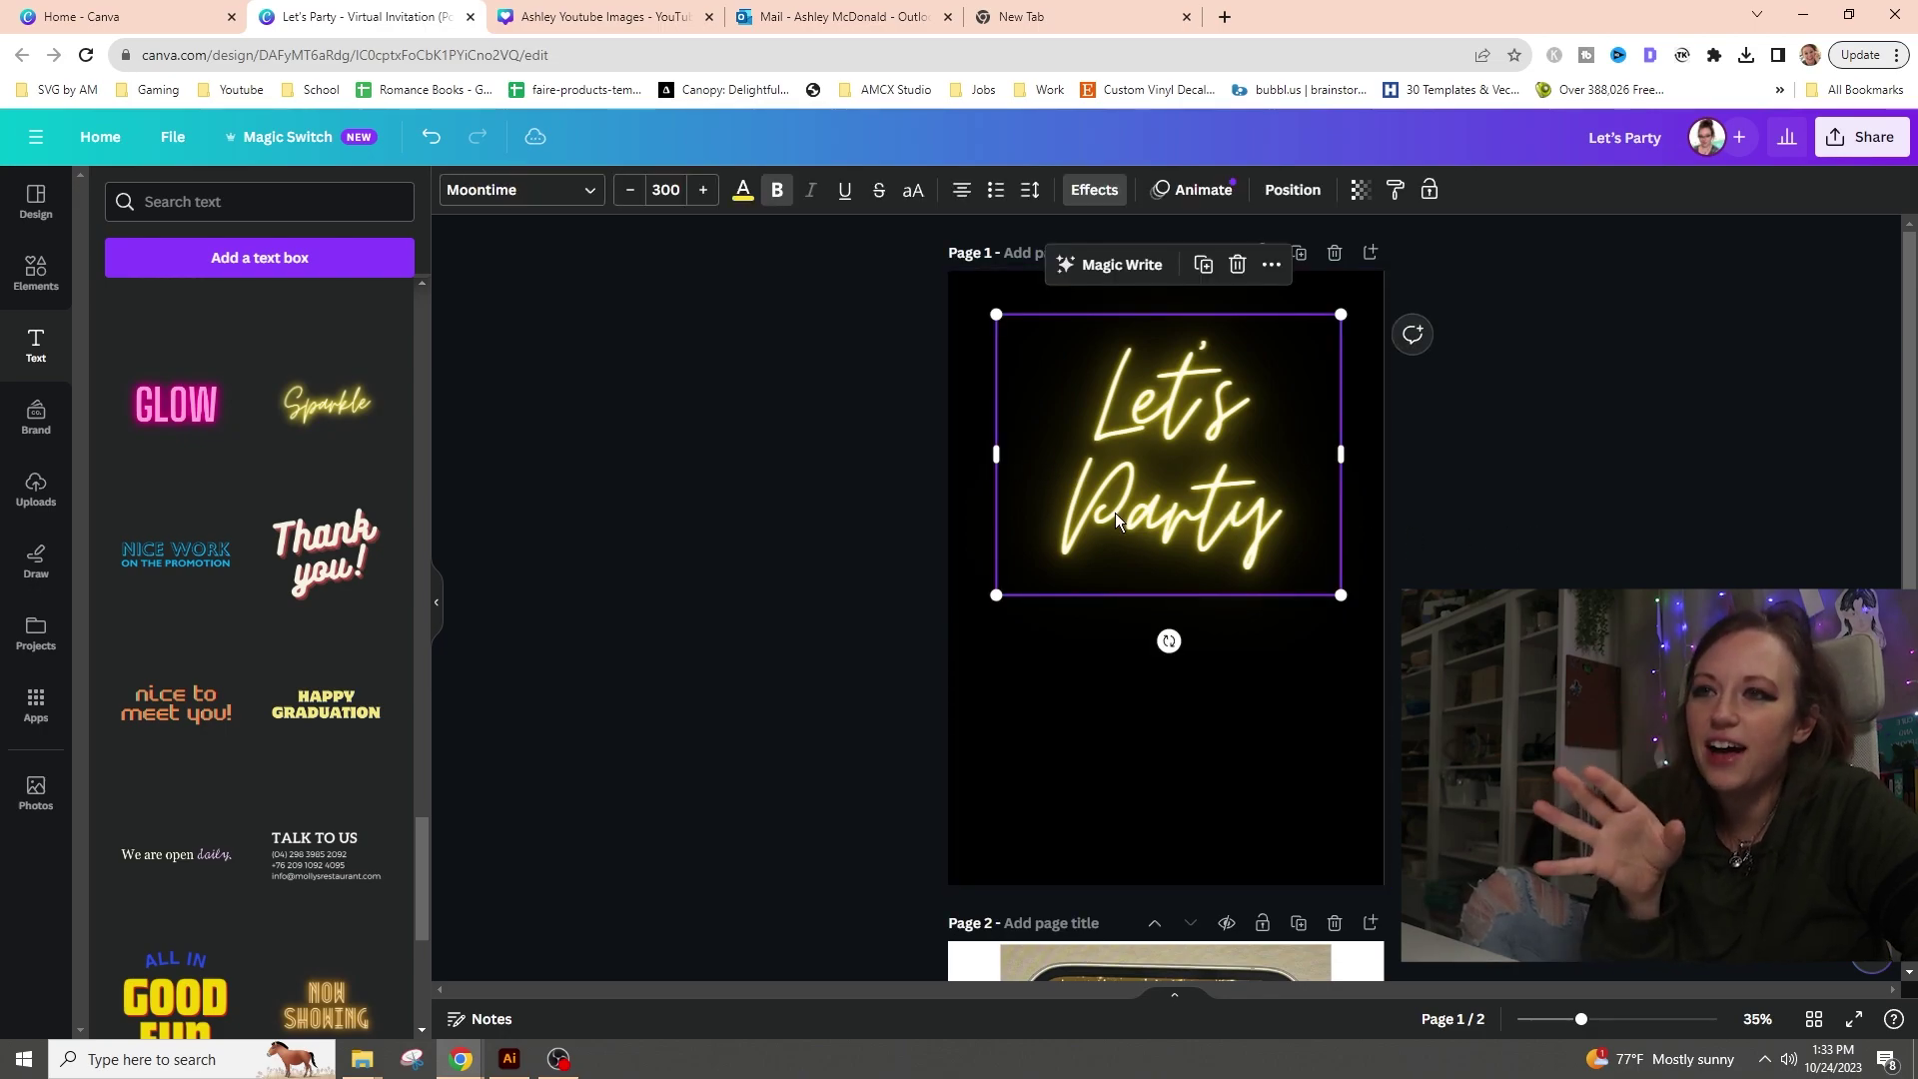
scroll(1124, 530, down, 5)
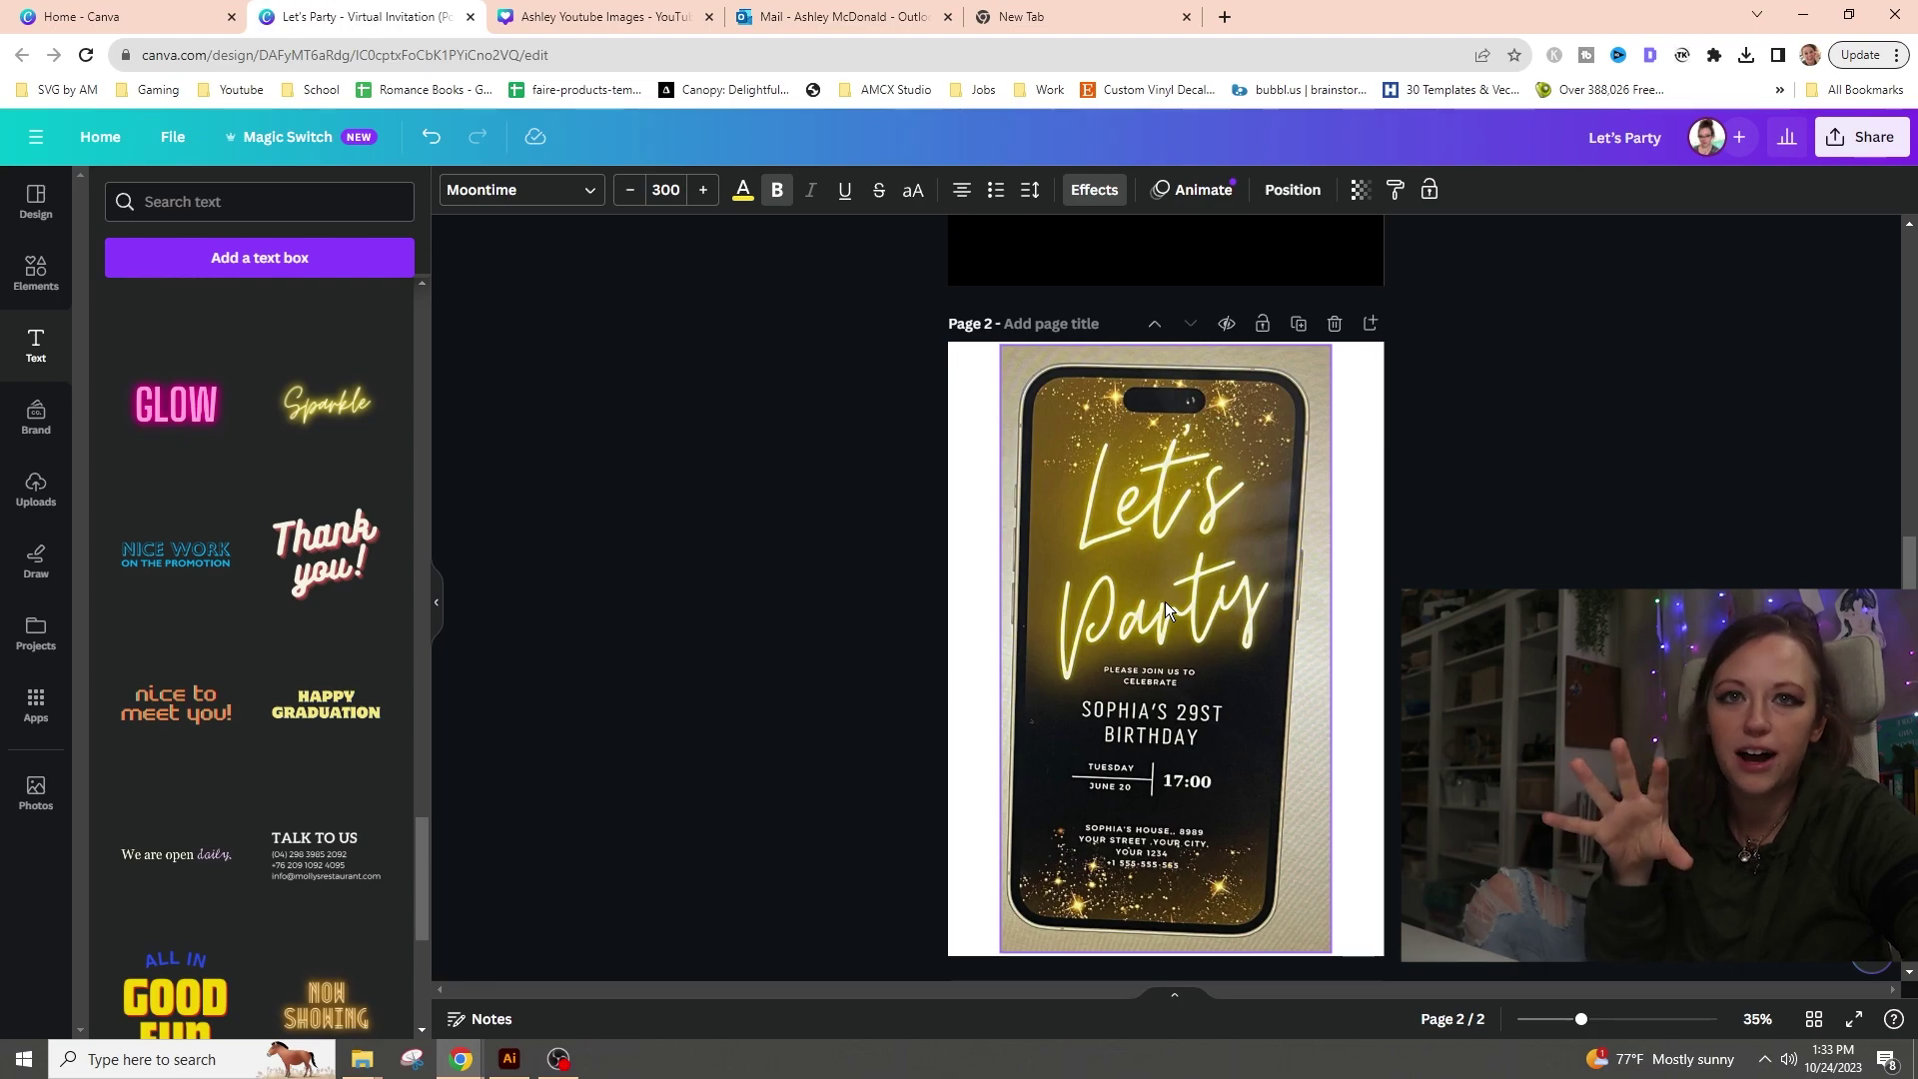
scroll(1165, 604, up, 5)
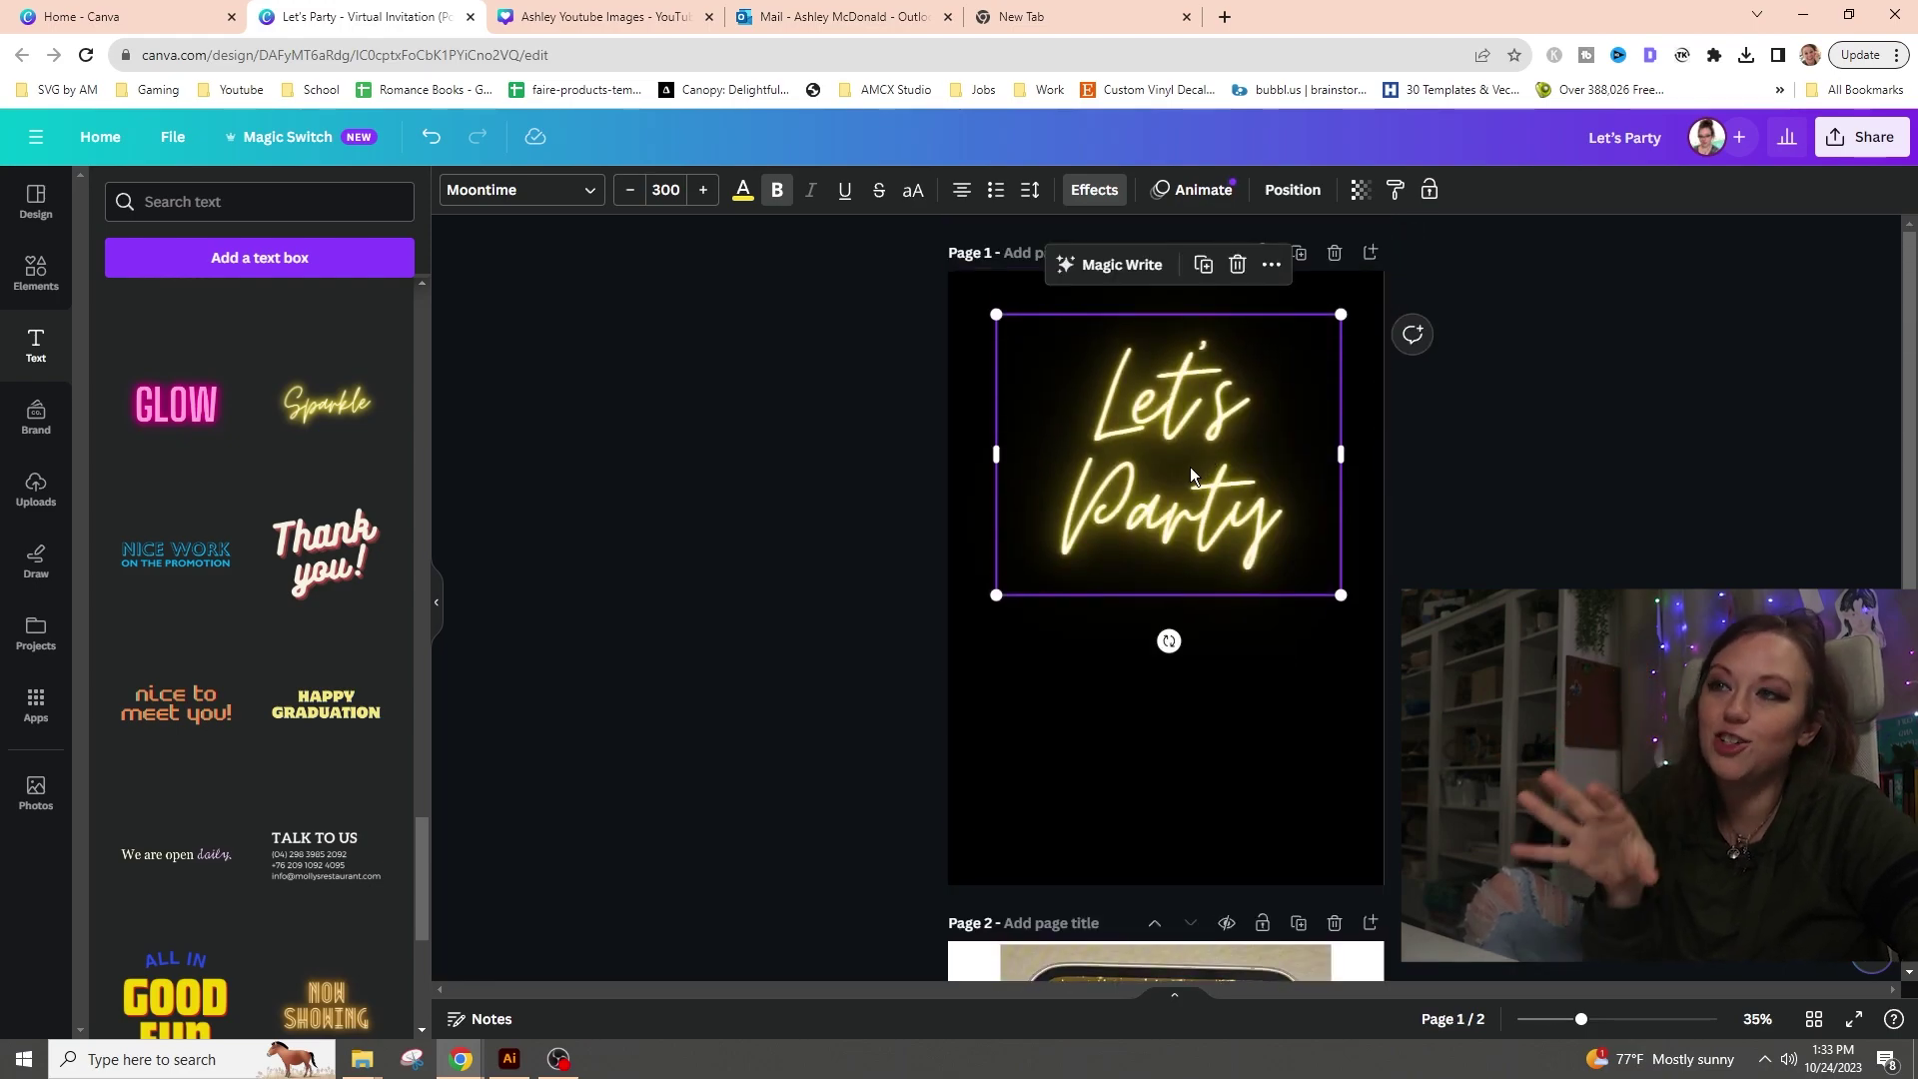
- Raise the Neon glow intensity slightly, and try a purple text colour before undoing it
click(1094, 190)
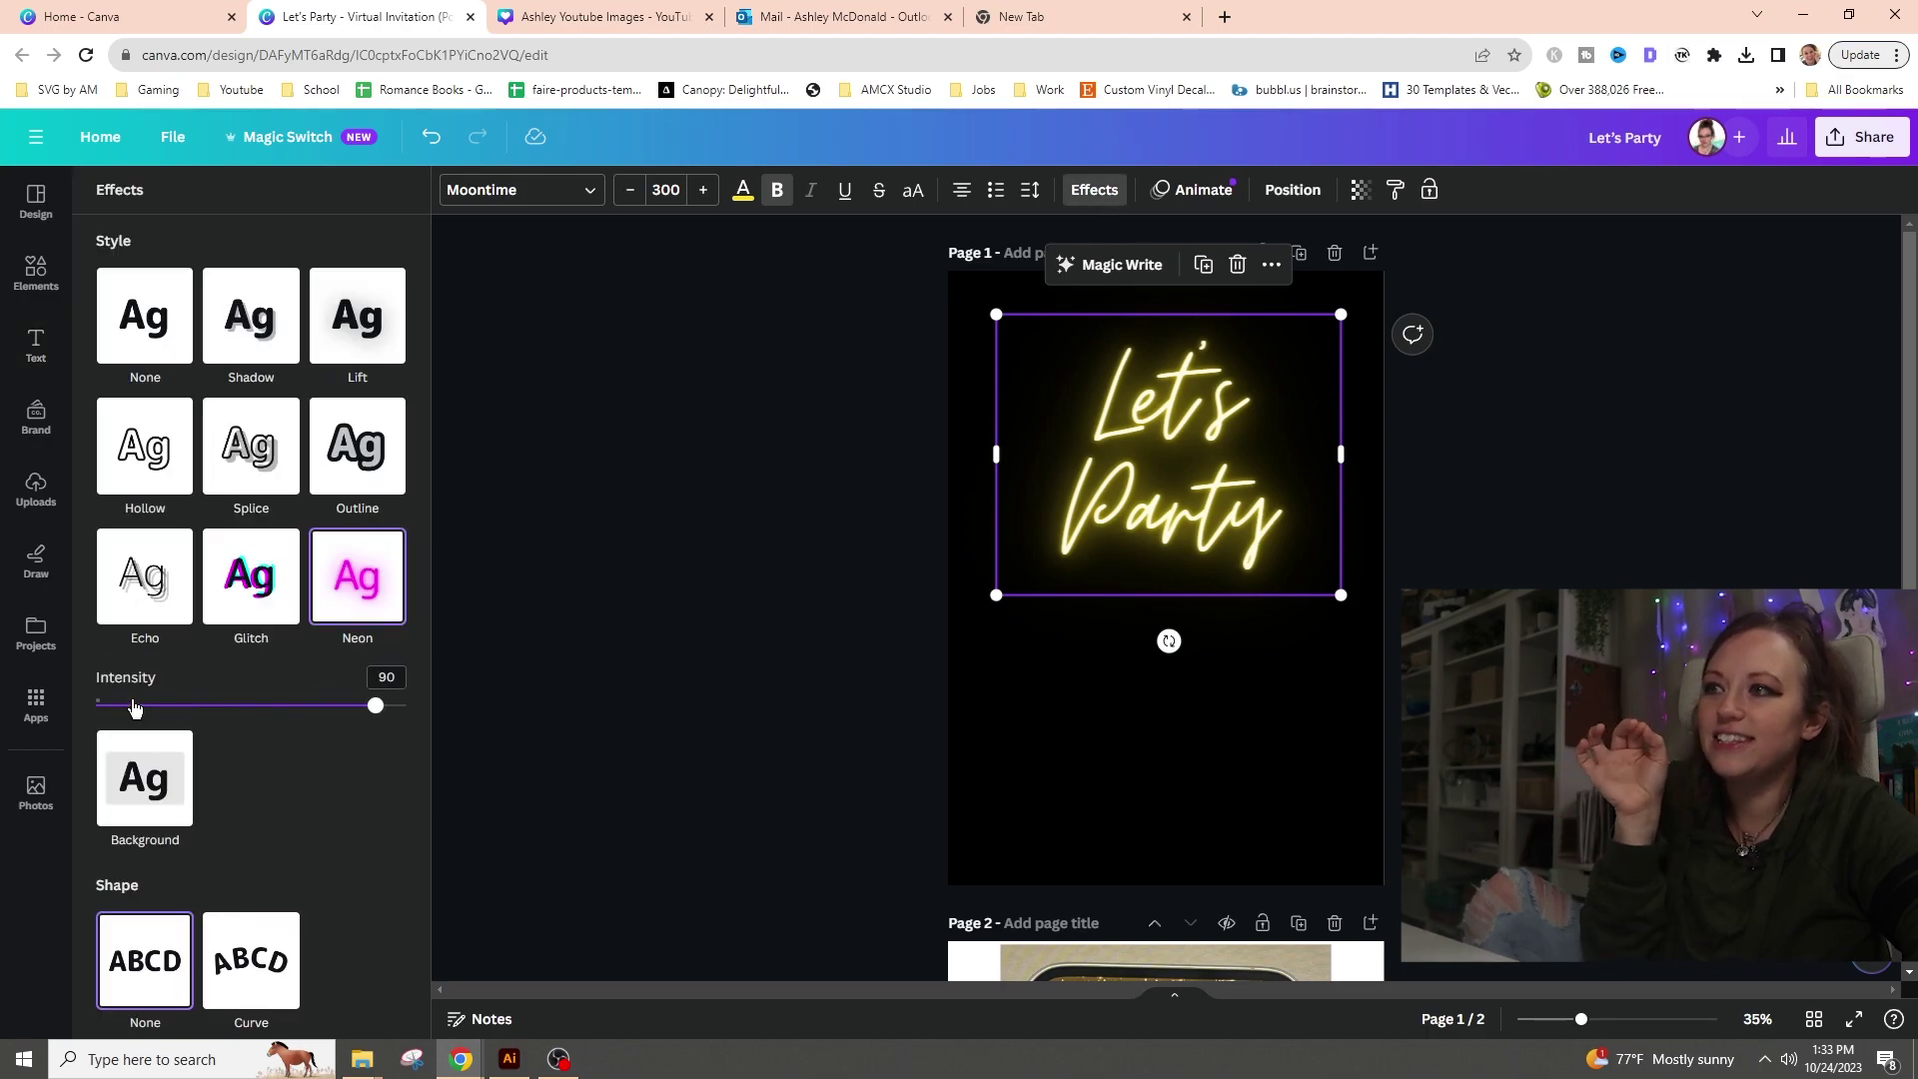
drag(384, 715, 165, 708)
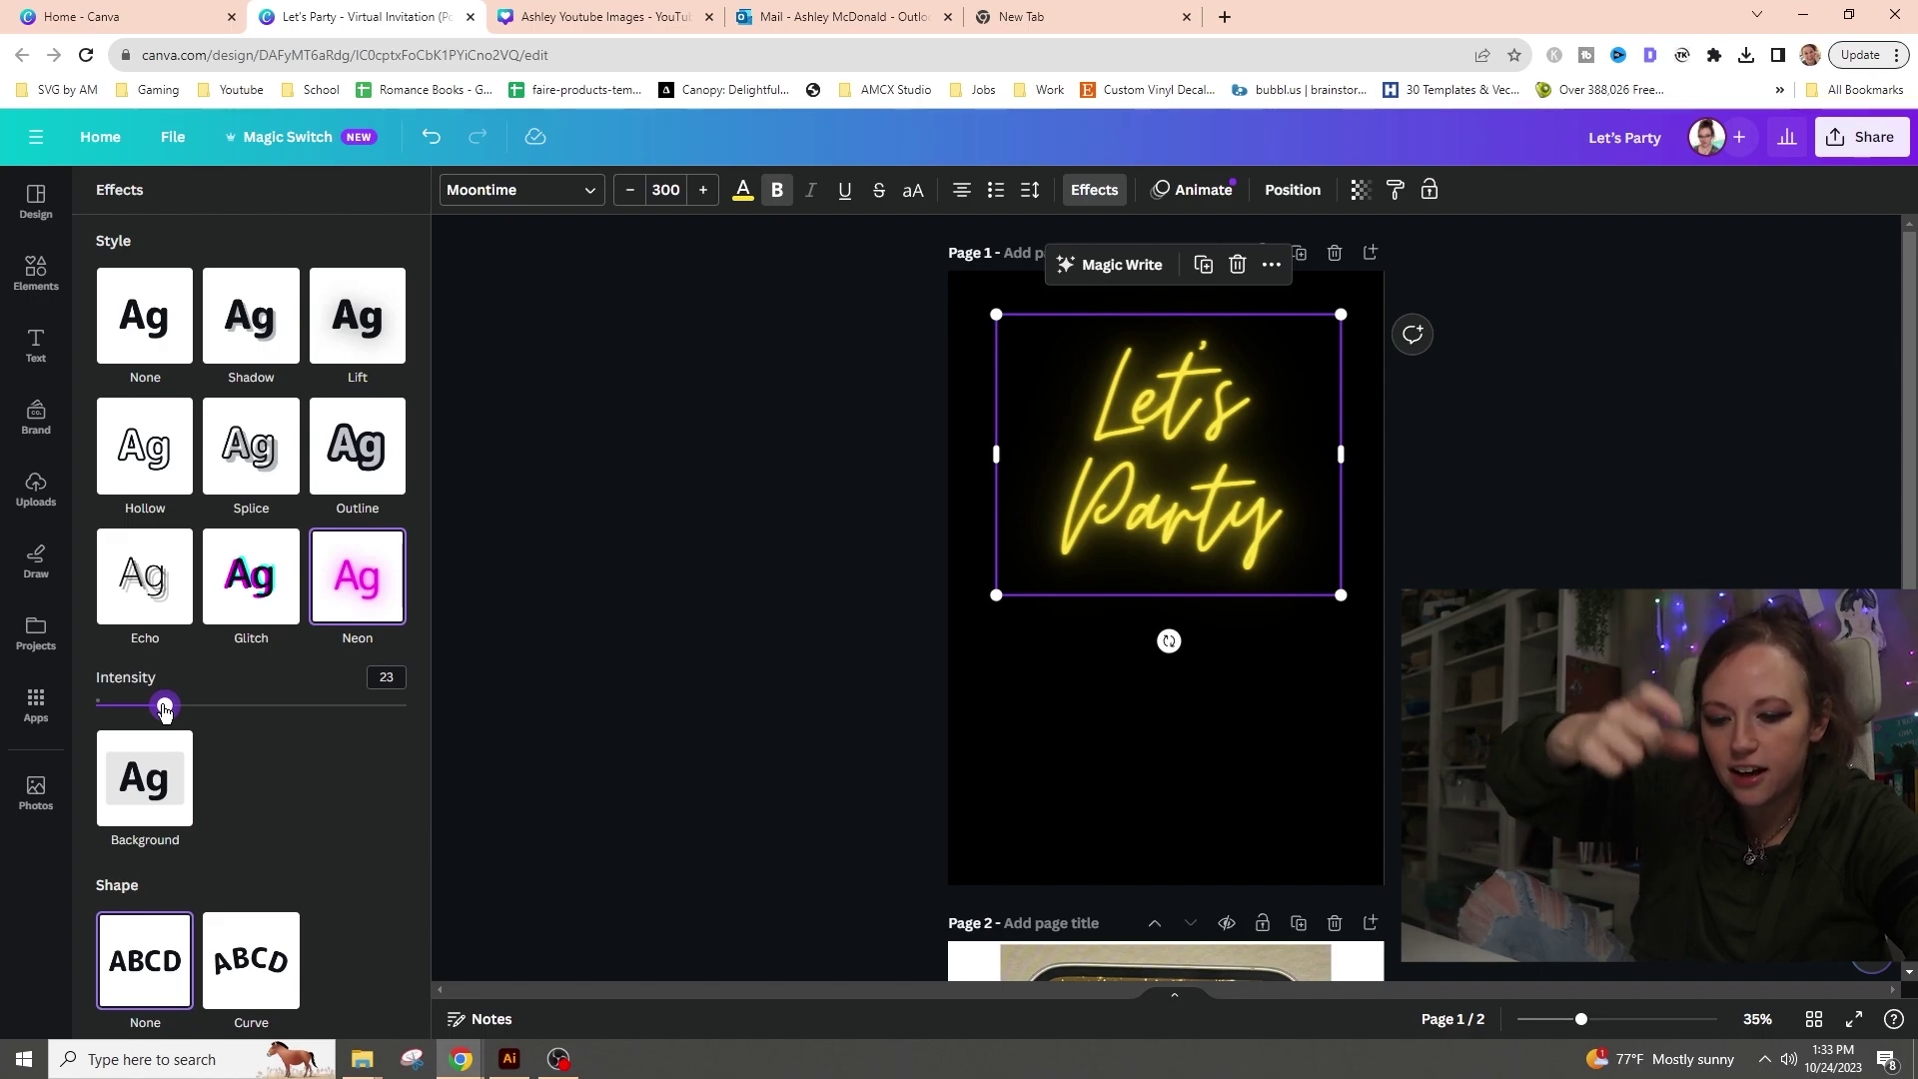
mouse_move(165, 707)
mouse_down()
mouse_move(118, 689)
mouse_move(364, 709)
mouse_move(199, 707)
mouse_up()
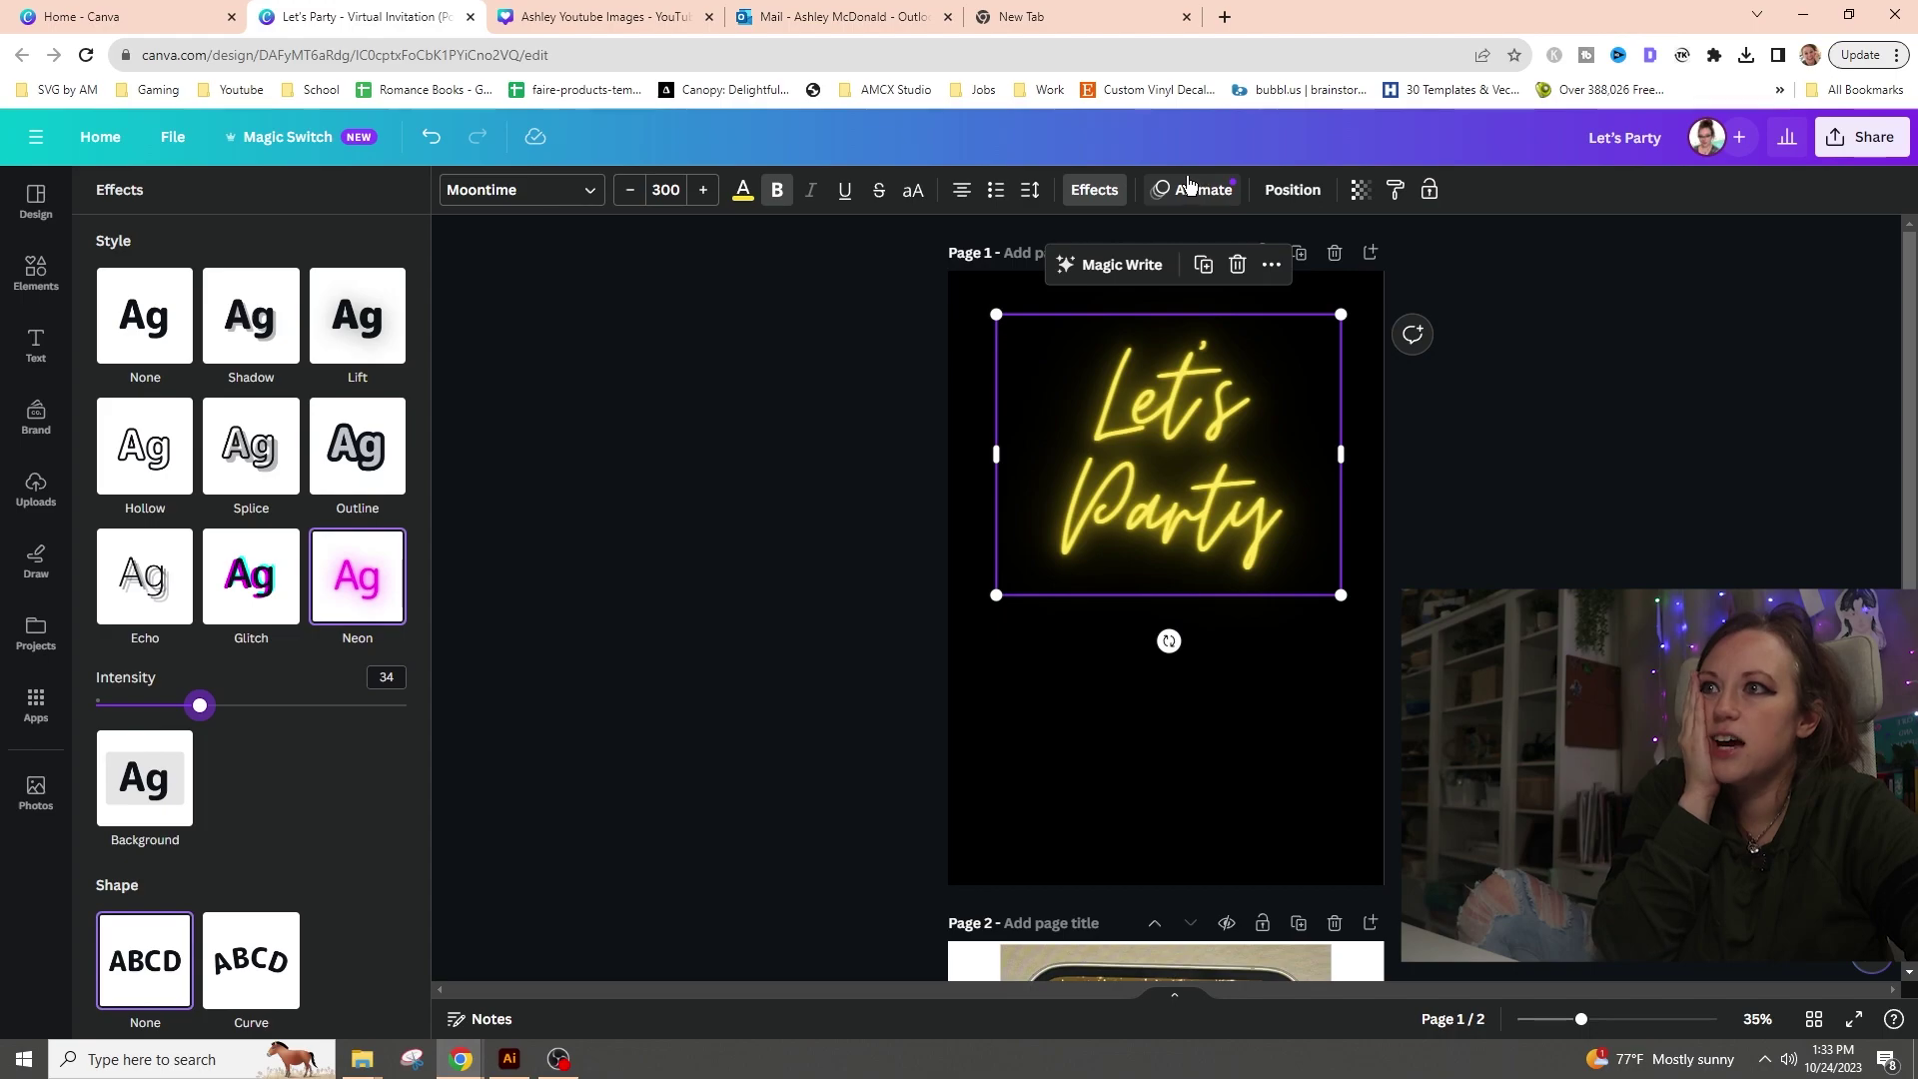
click(741, 192)
click(274, 459)
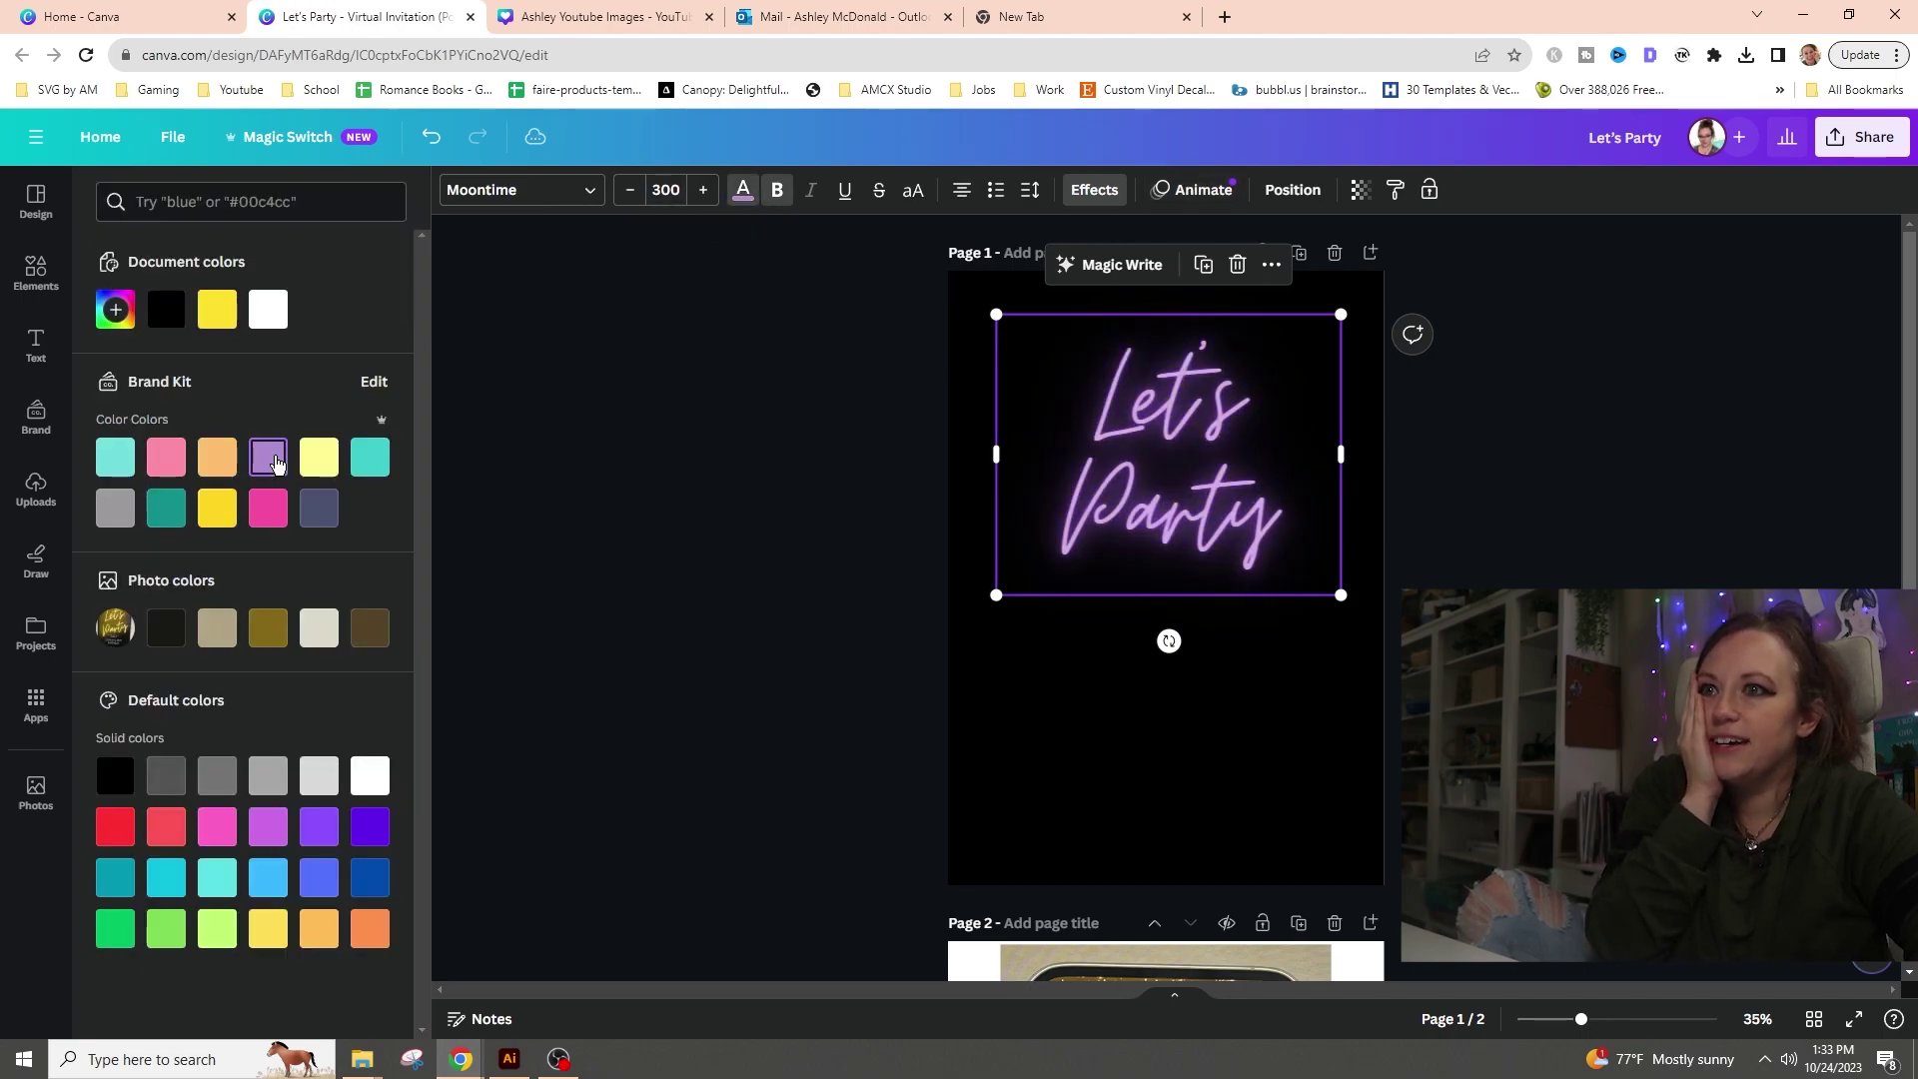
key(ctrl+z)
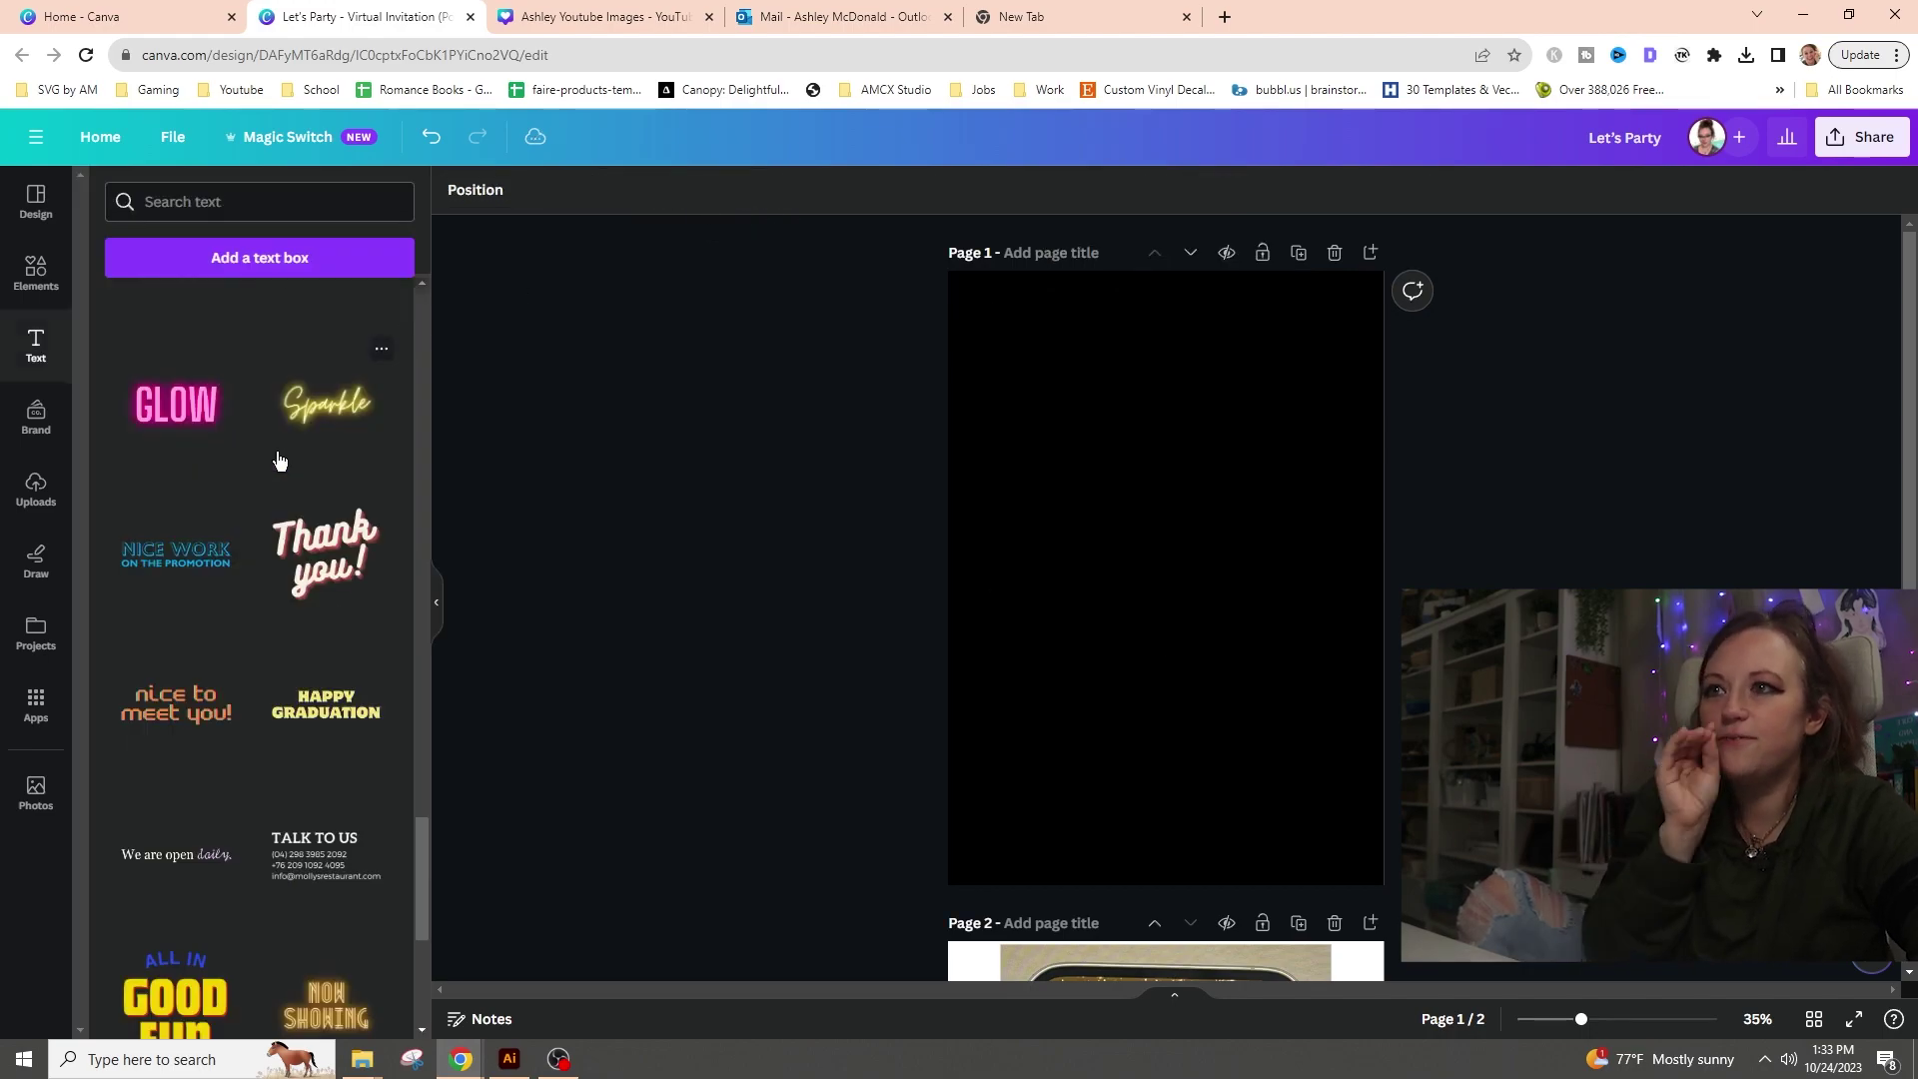
- Try the Lift effect, then return to Neon with intensity lowered to 26
click(981, 307)
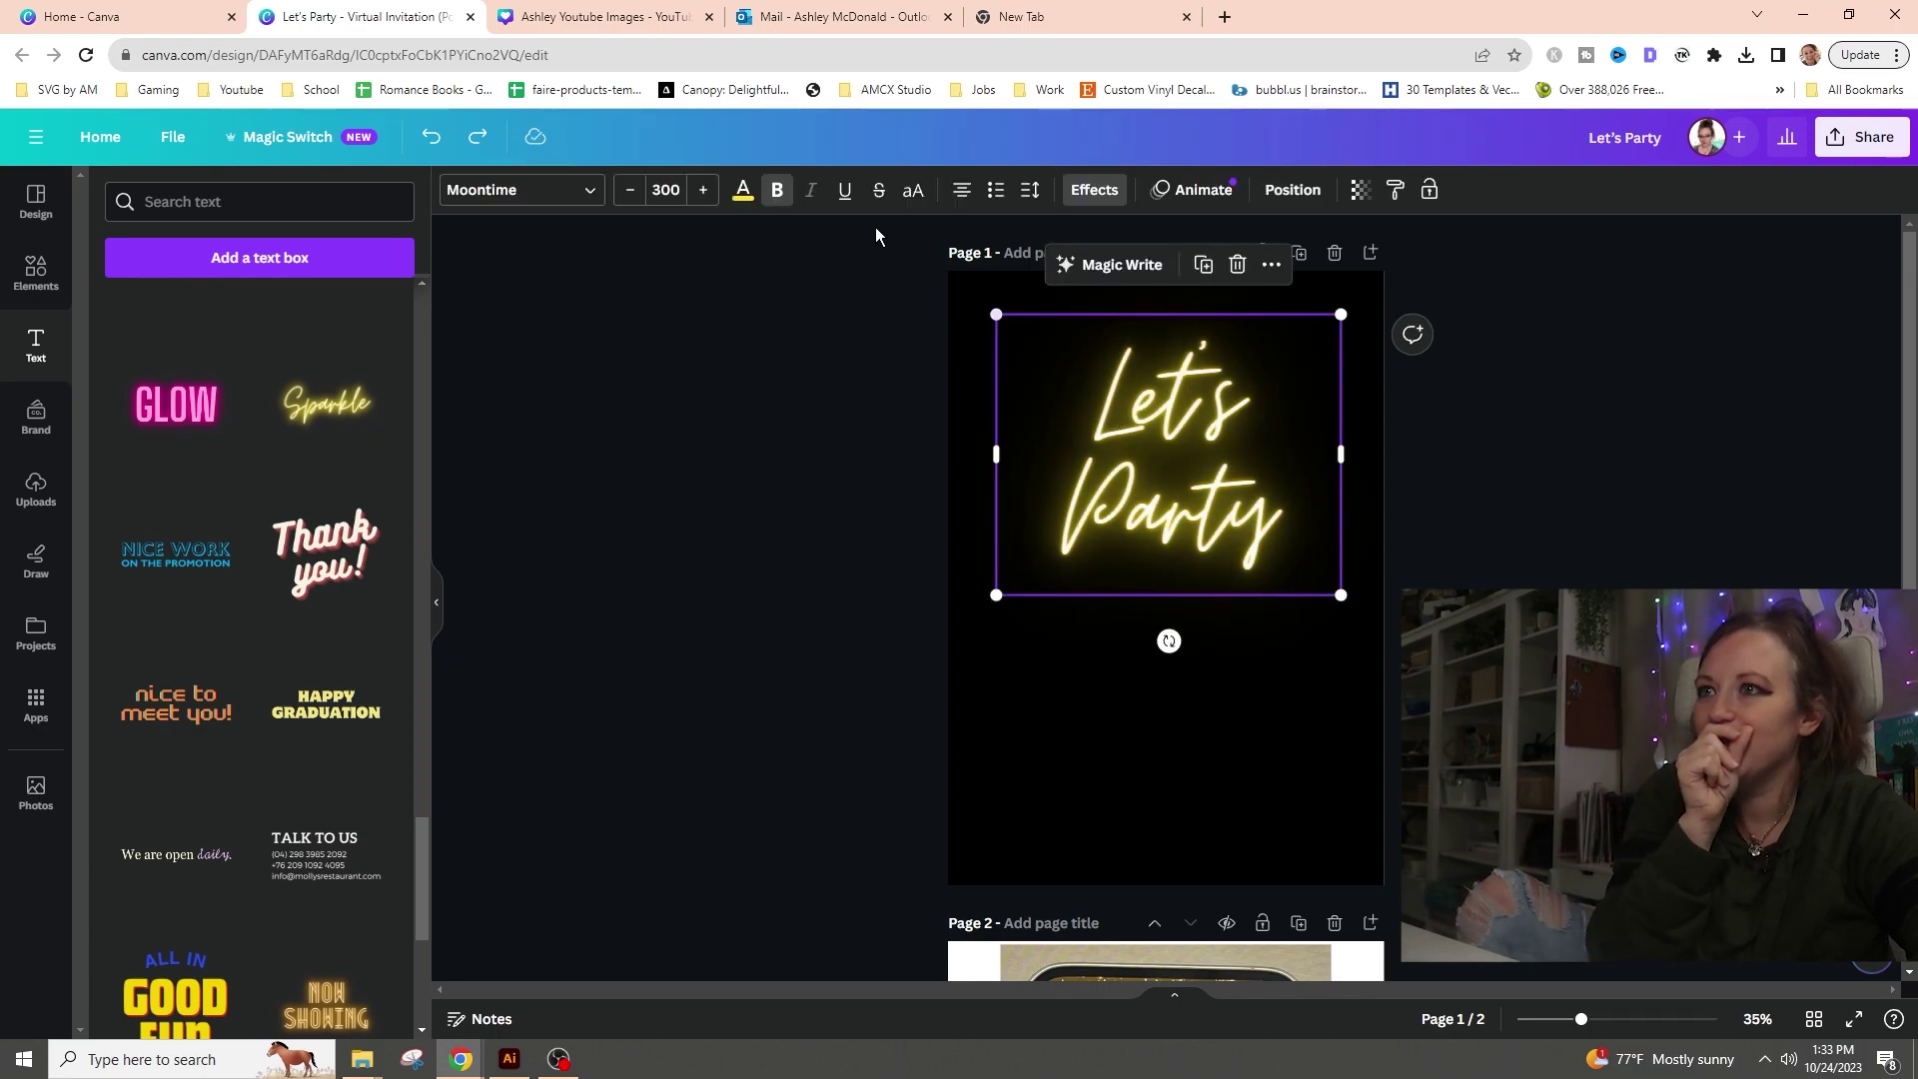
click(1089, 193)
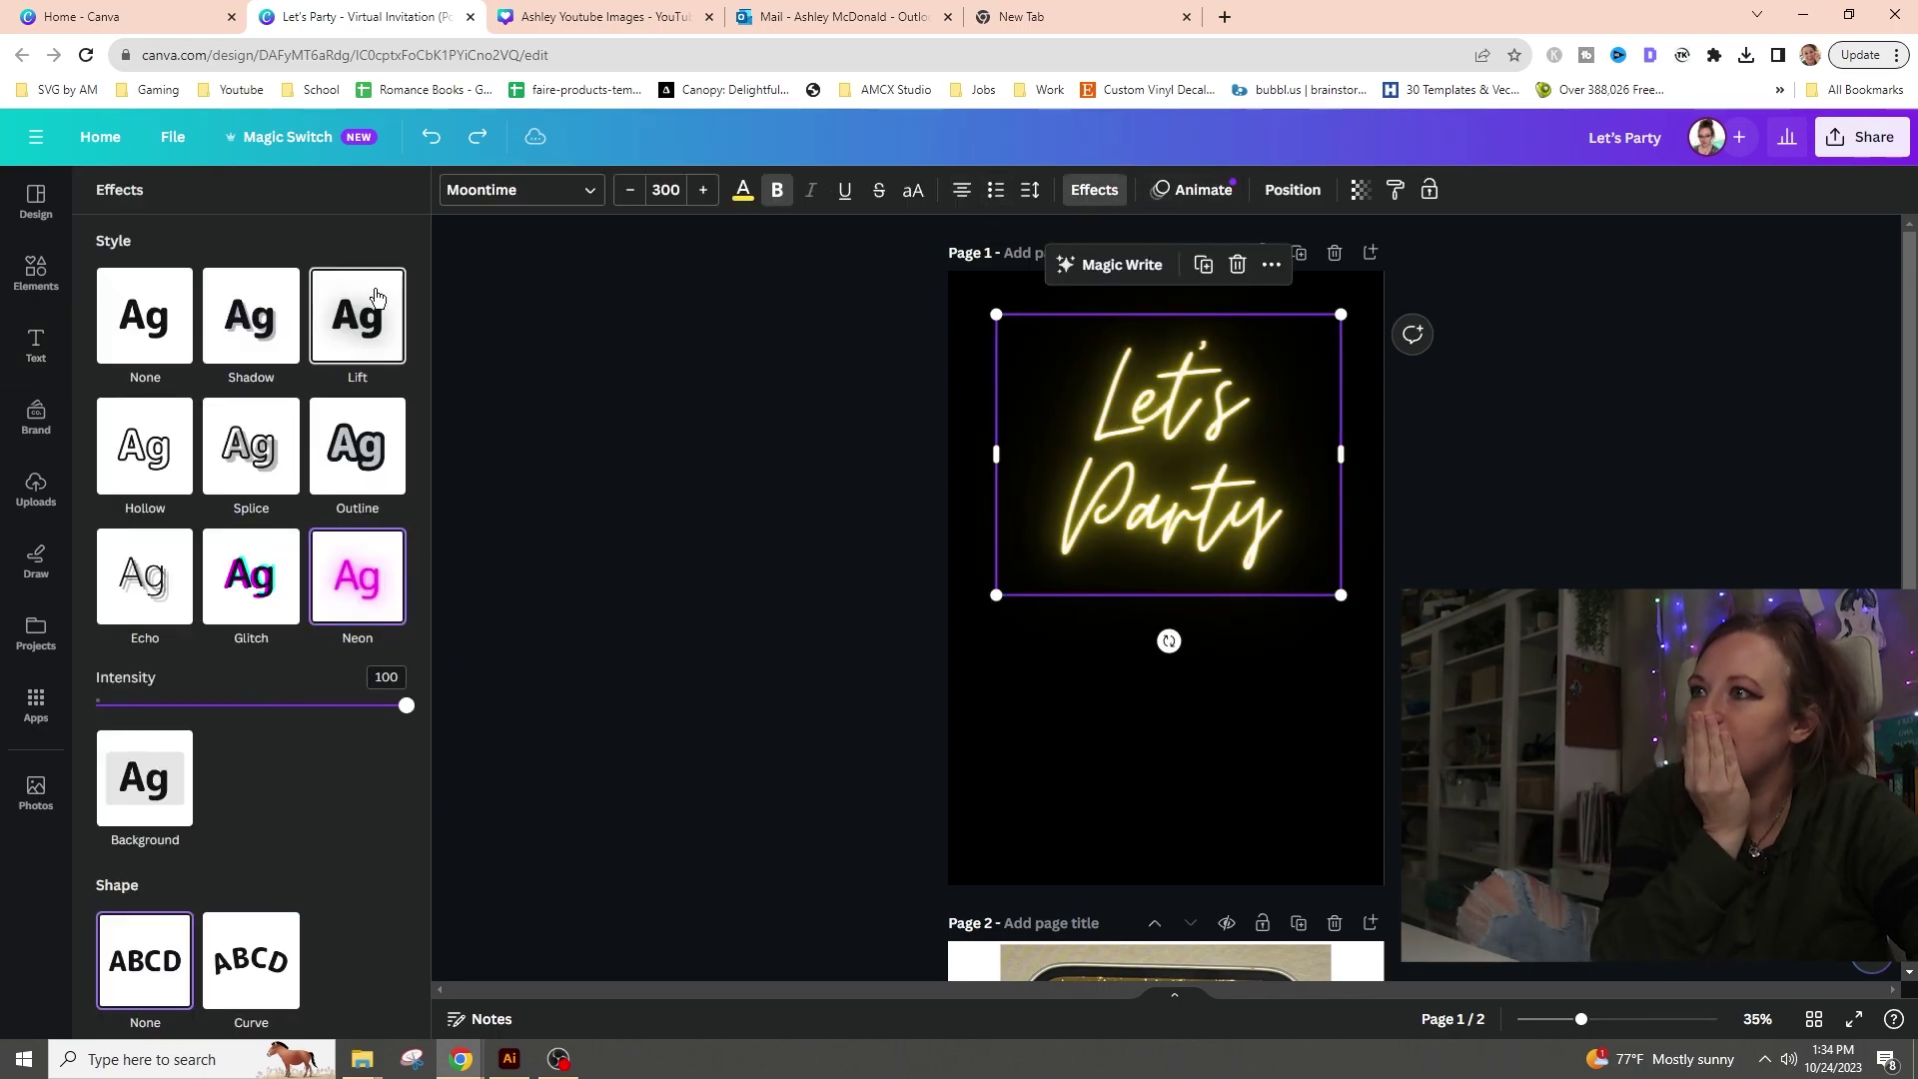
click(358, 339)
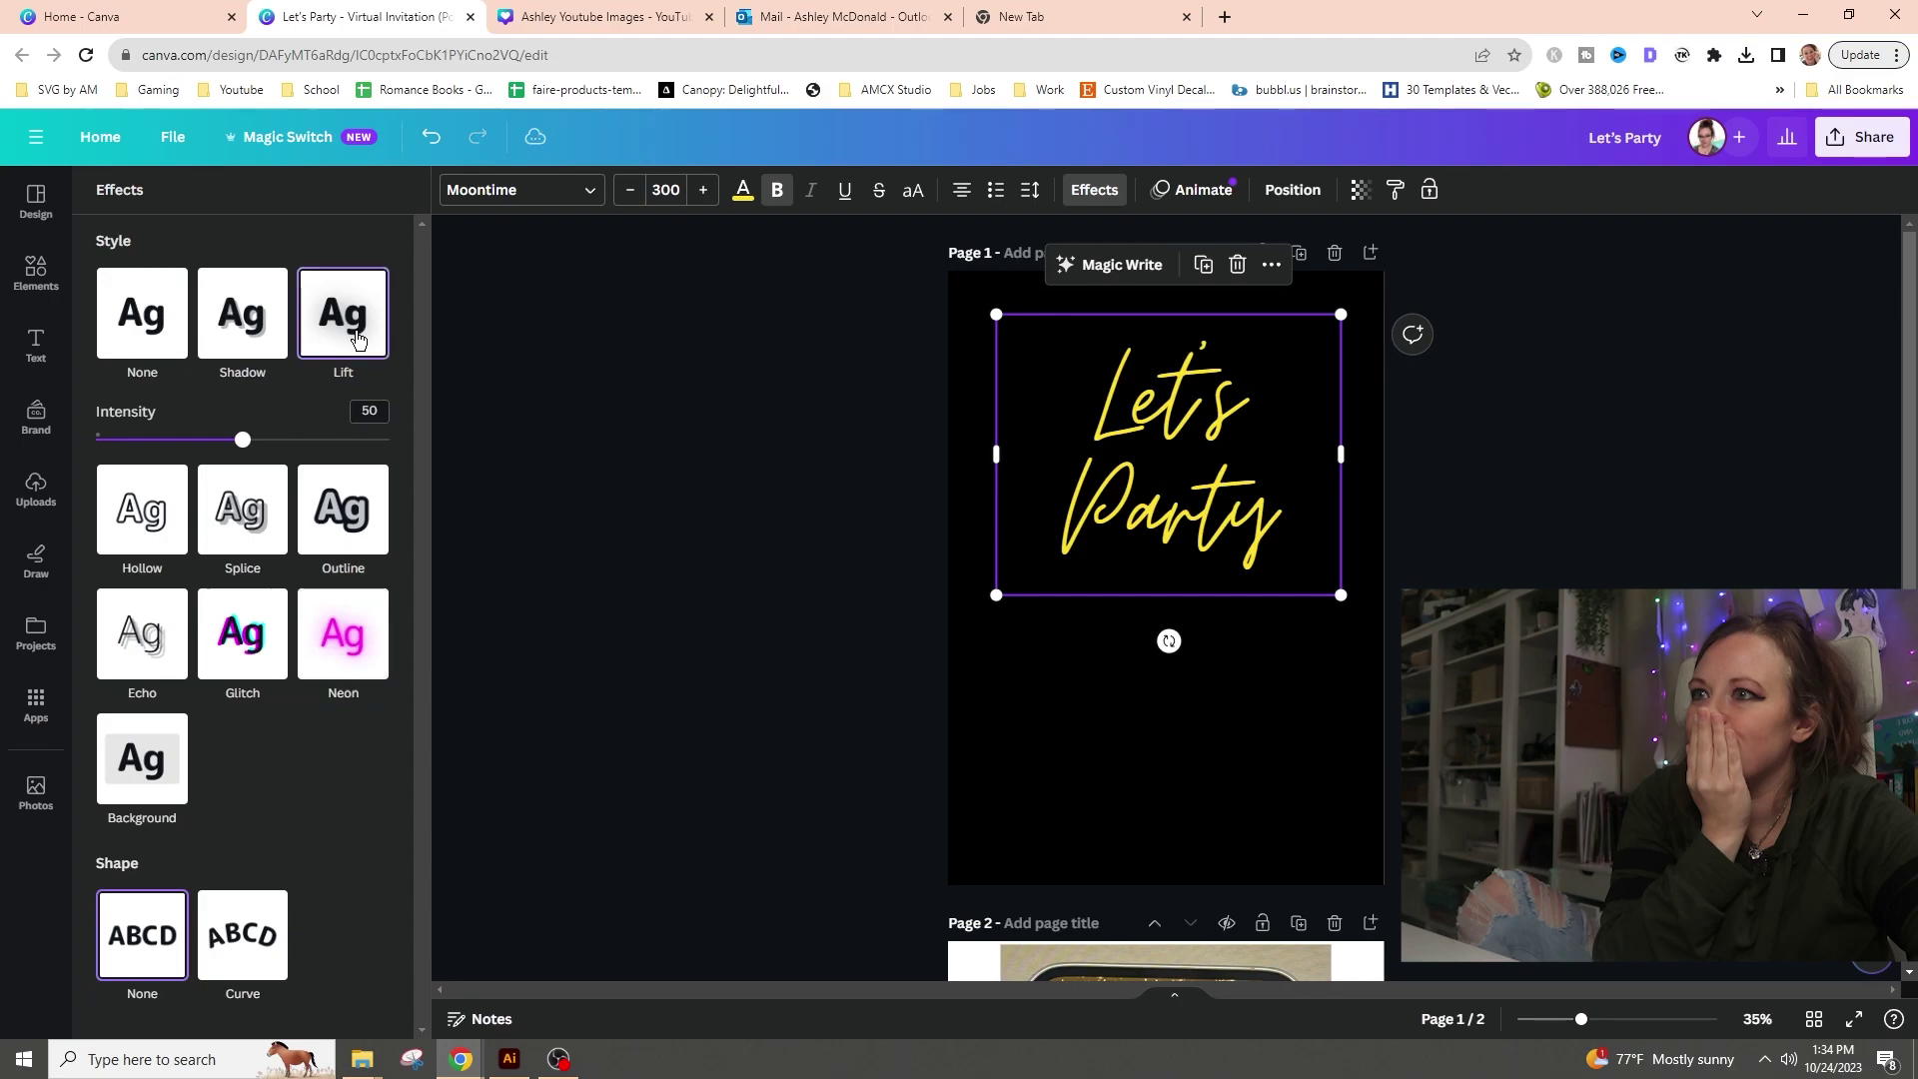
mouse_move(242, 440)
mouse_down()
mouse_move(332, 439)
mouse_move(219, 439)
mouse_up()
click(370, 641)
drag(242, 687, 191, 721)
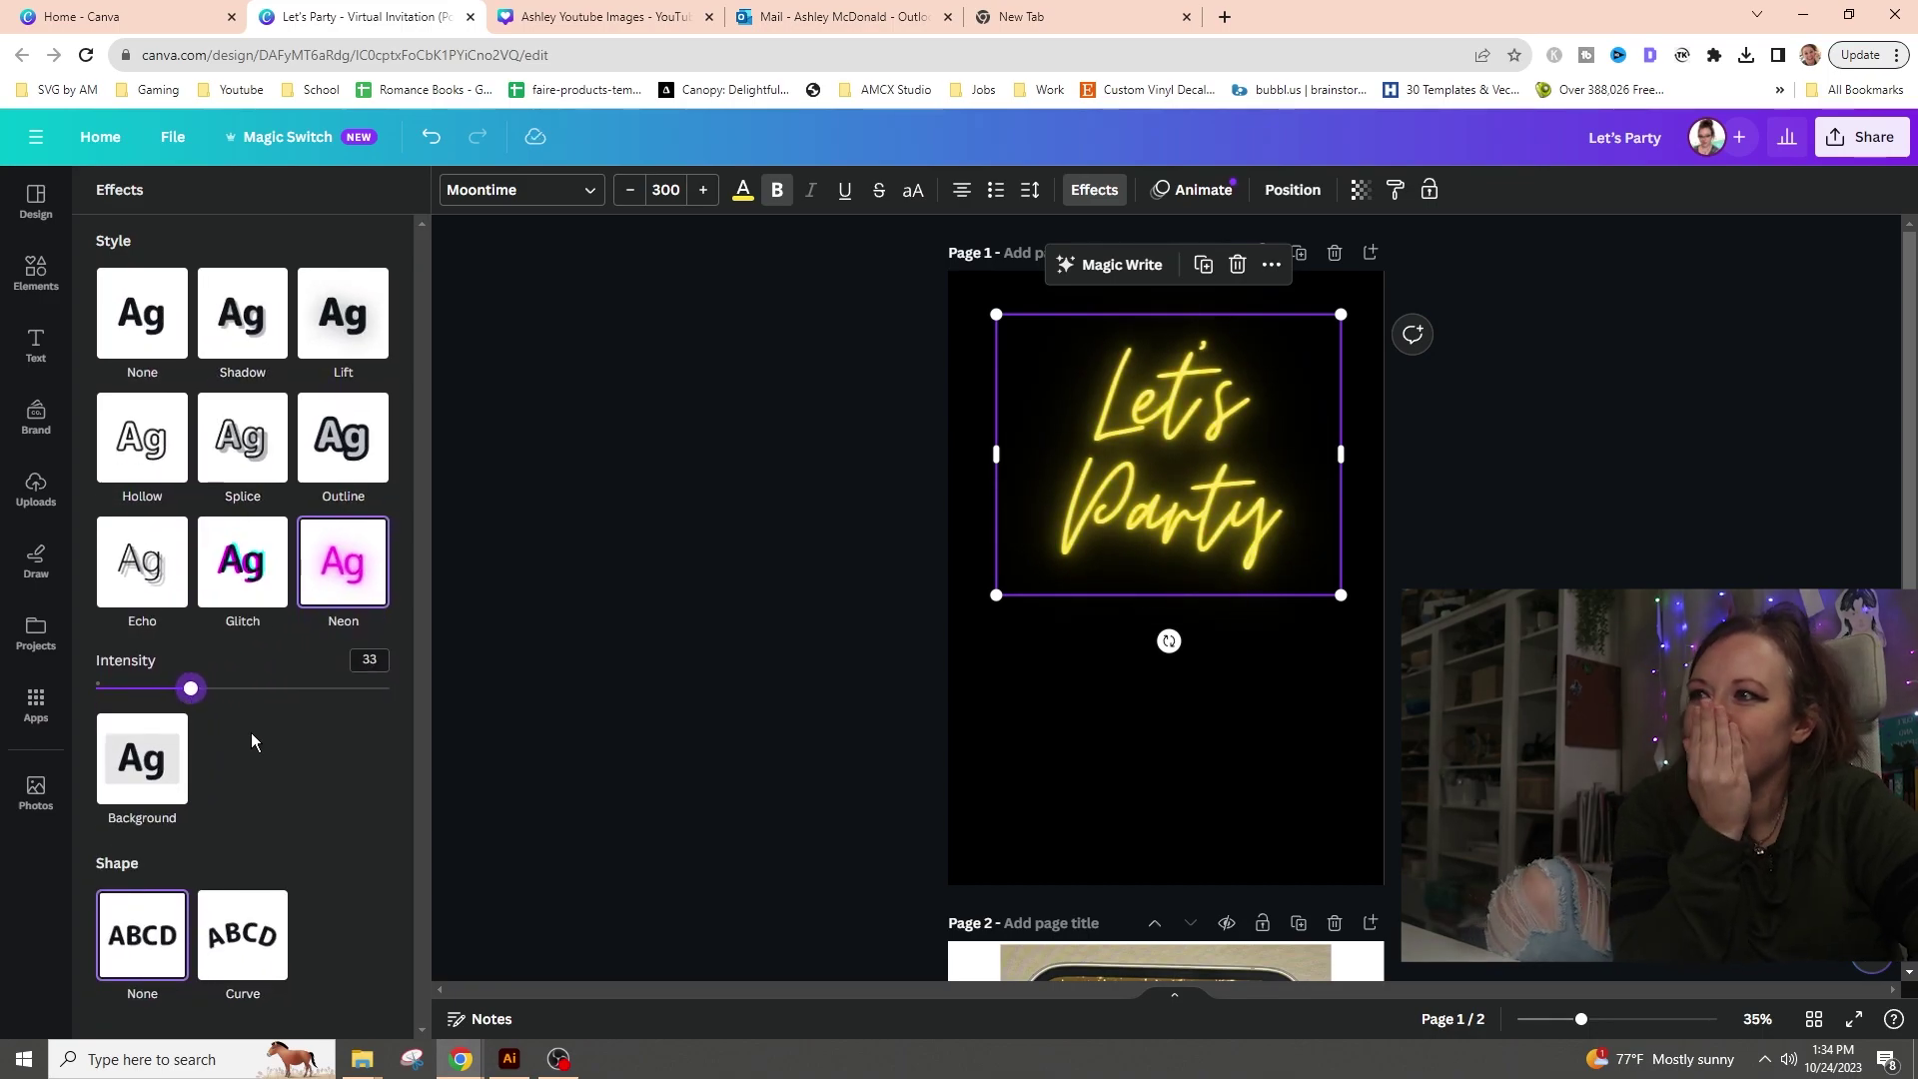
- Try a soft, blurred pale-yellow drop shadow on the 'Let's Party' text
click(242, 328)
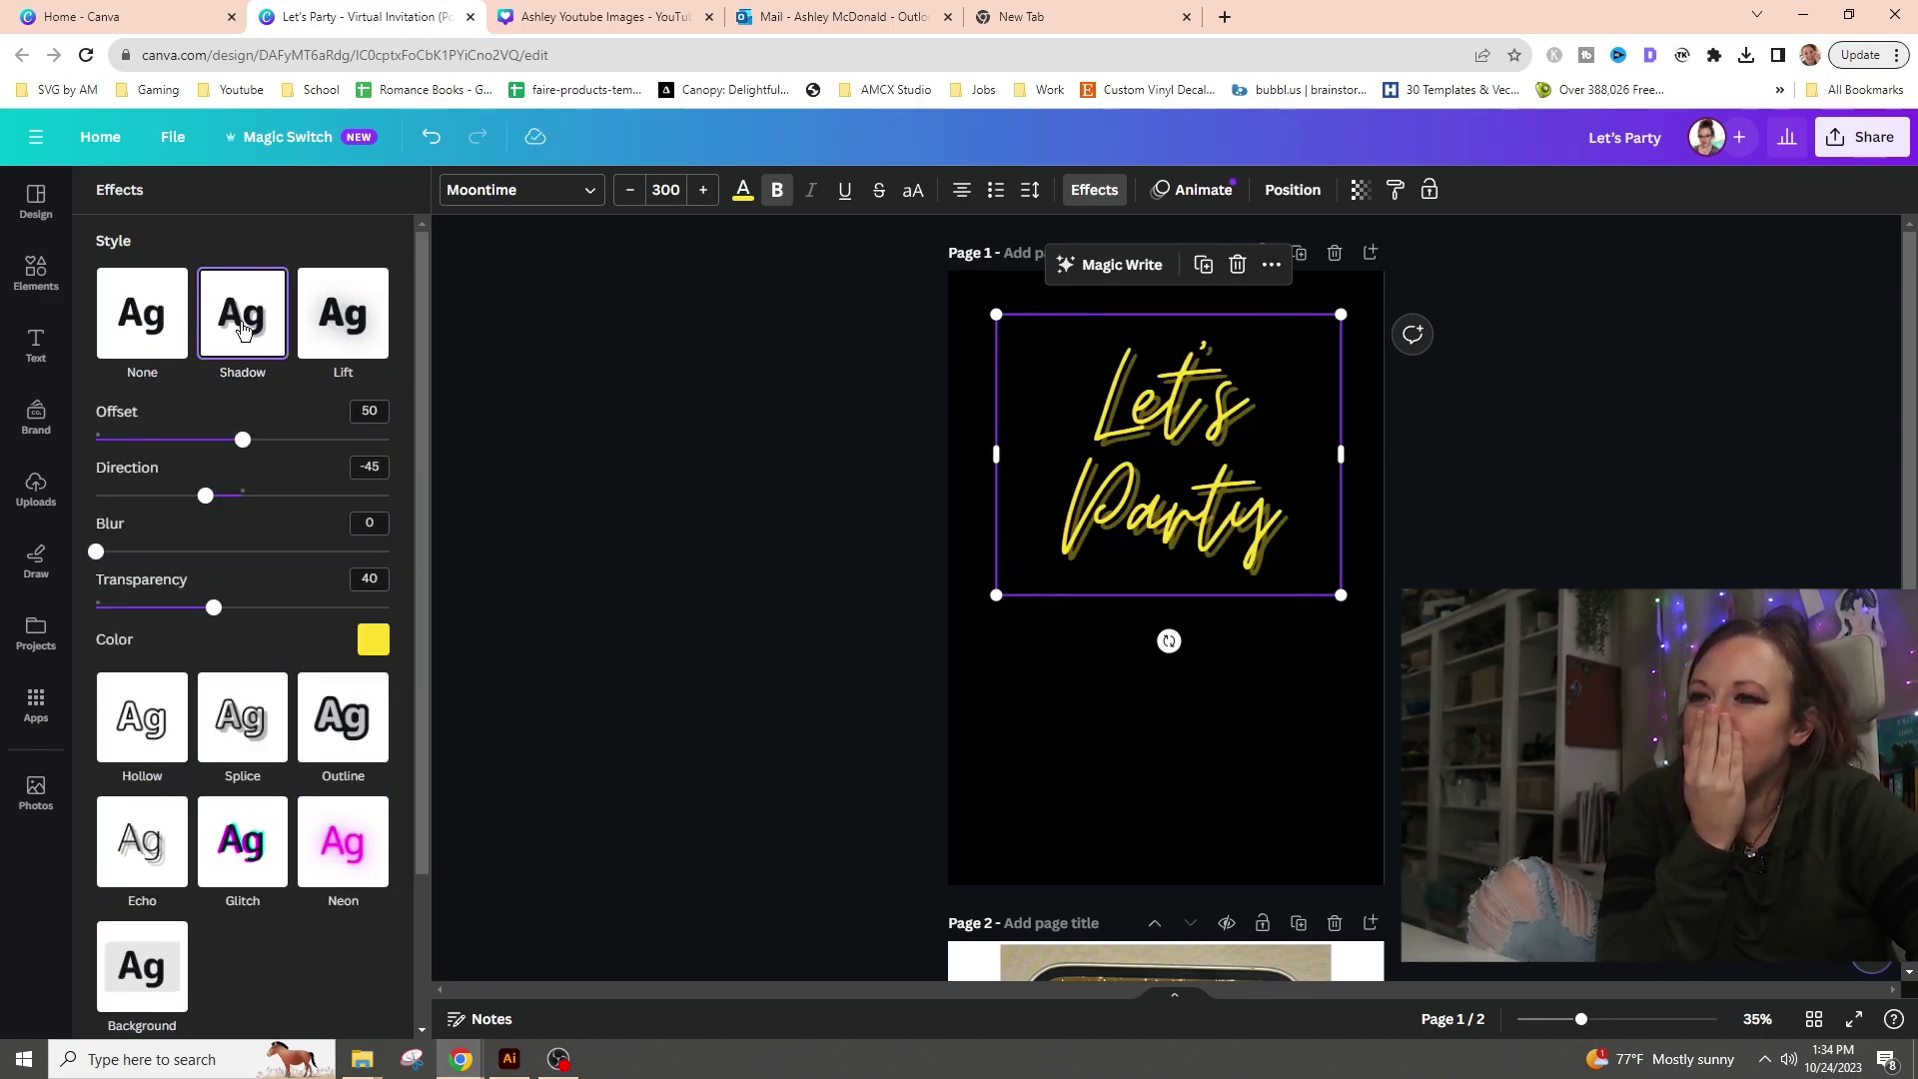
drag(171, 556, 395, 621)
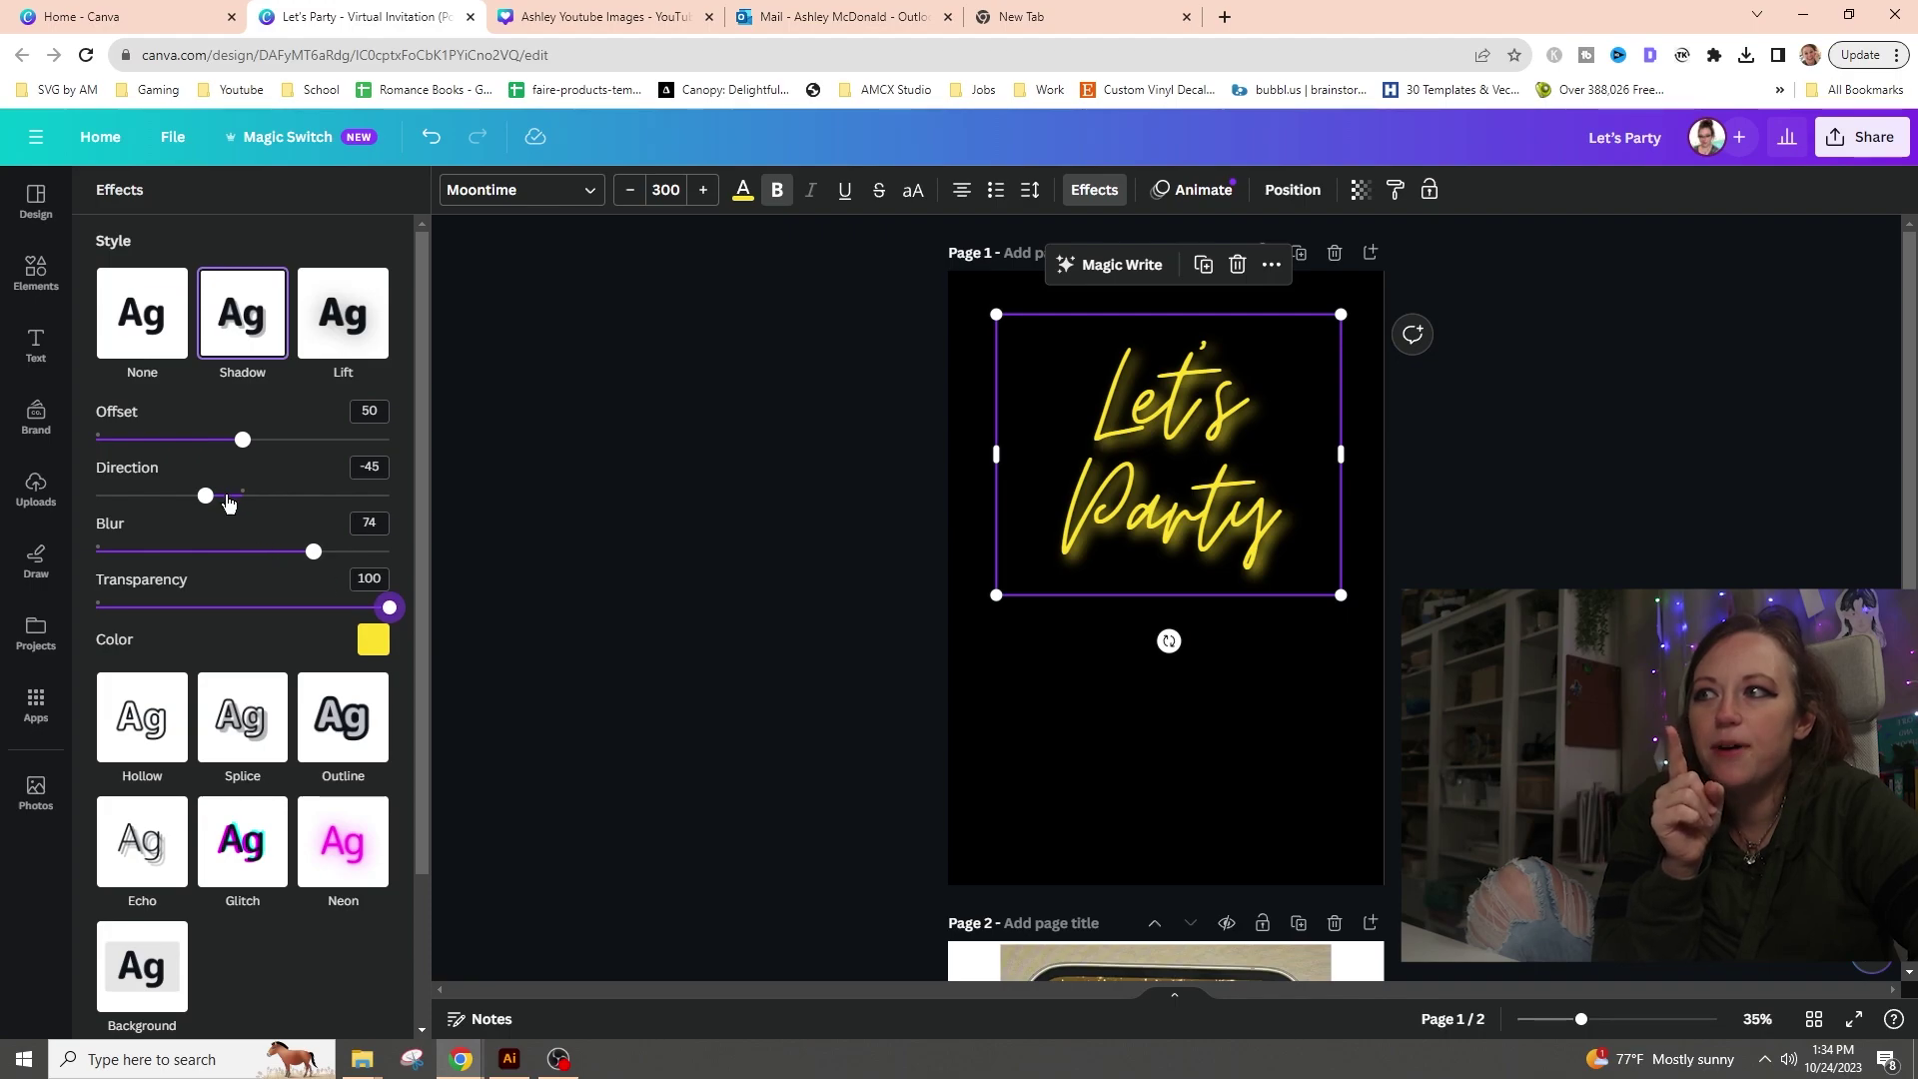
drag(224, 501, 237, 500)
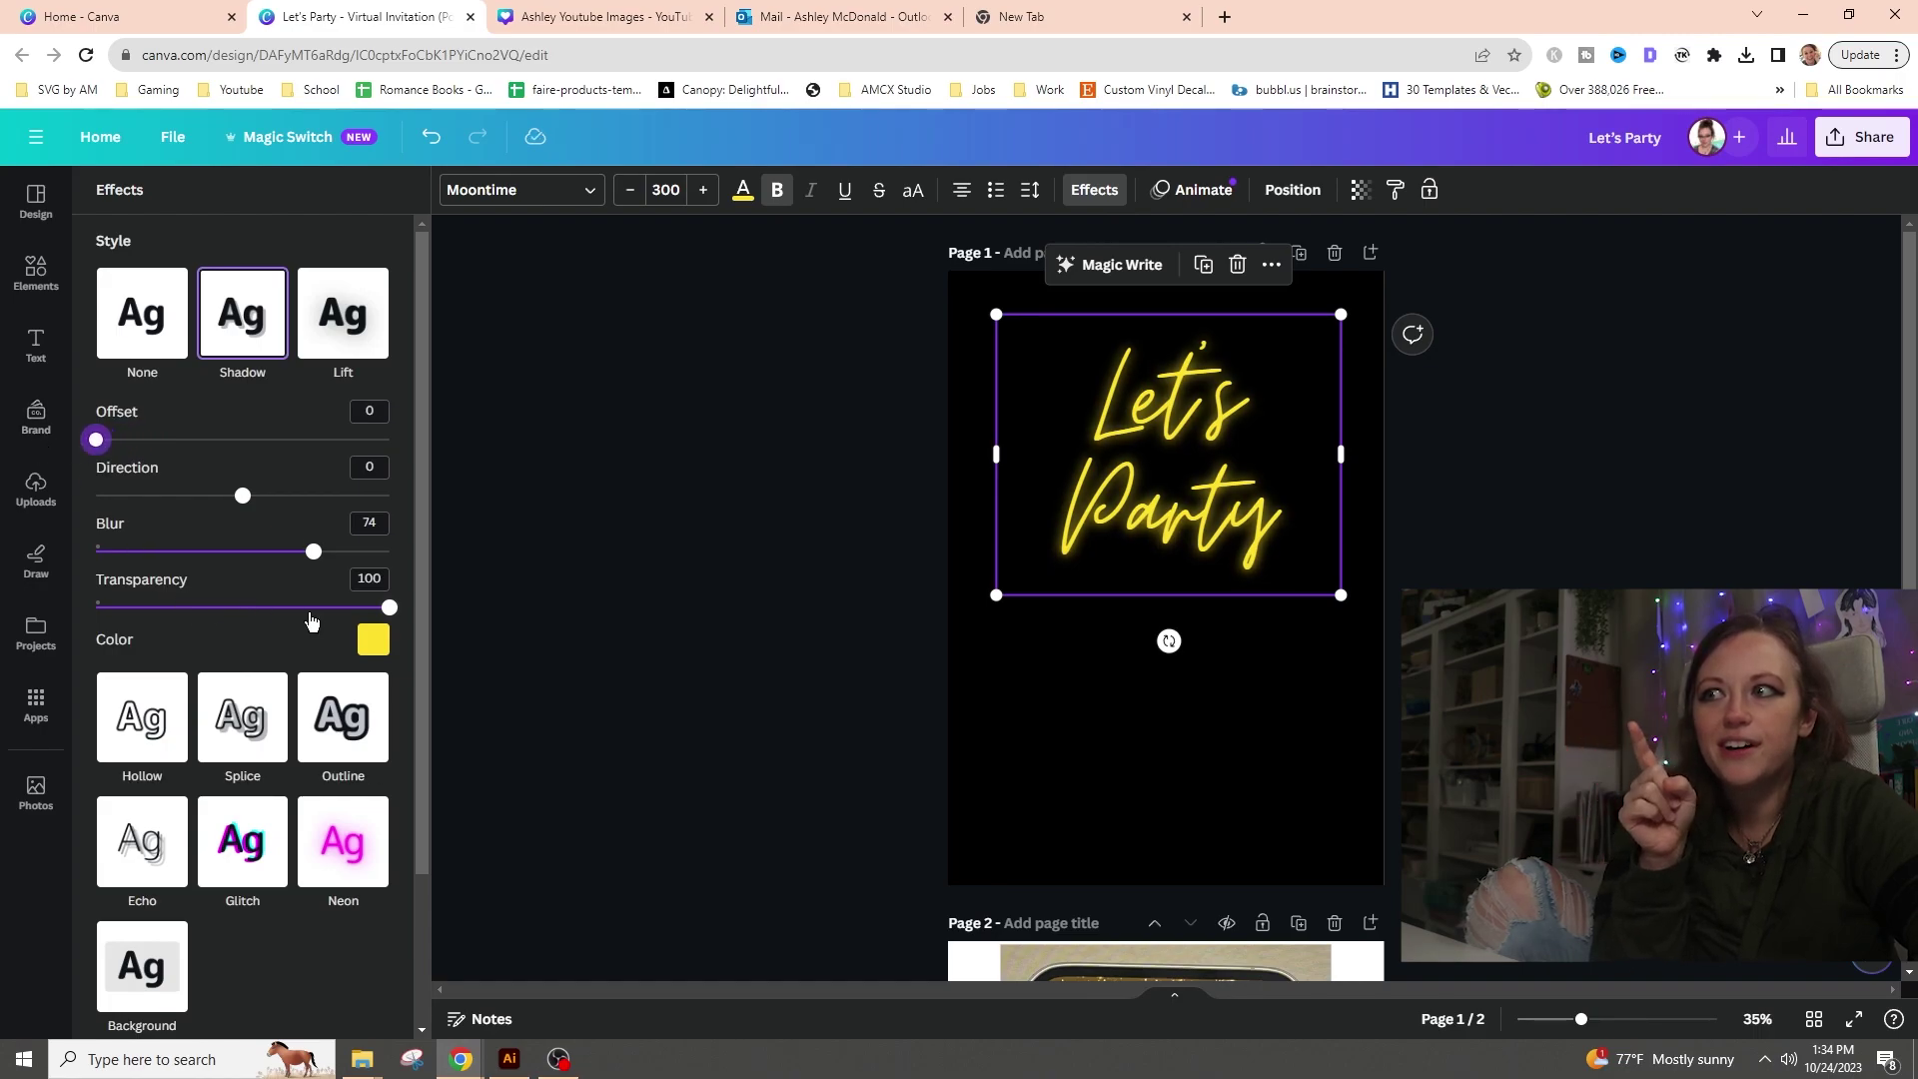
click(374, 641)
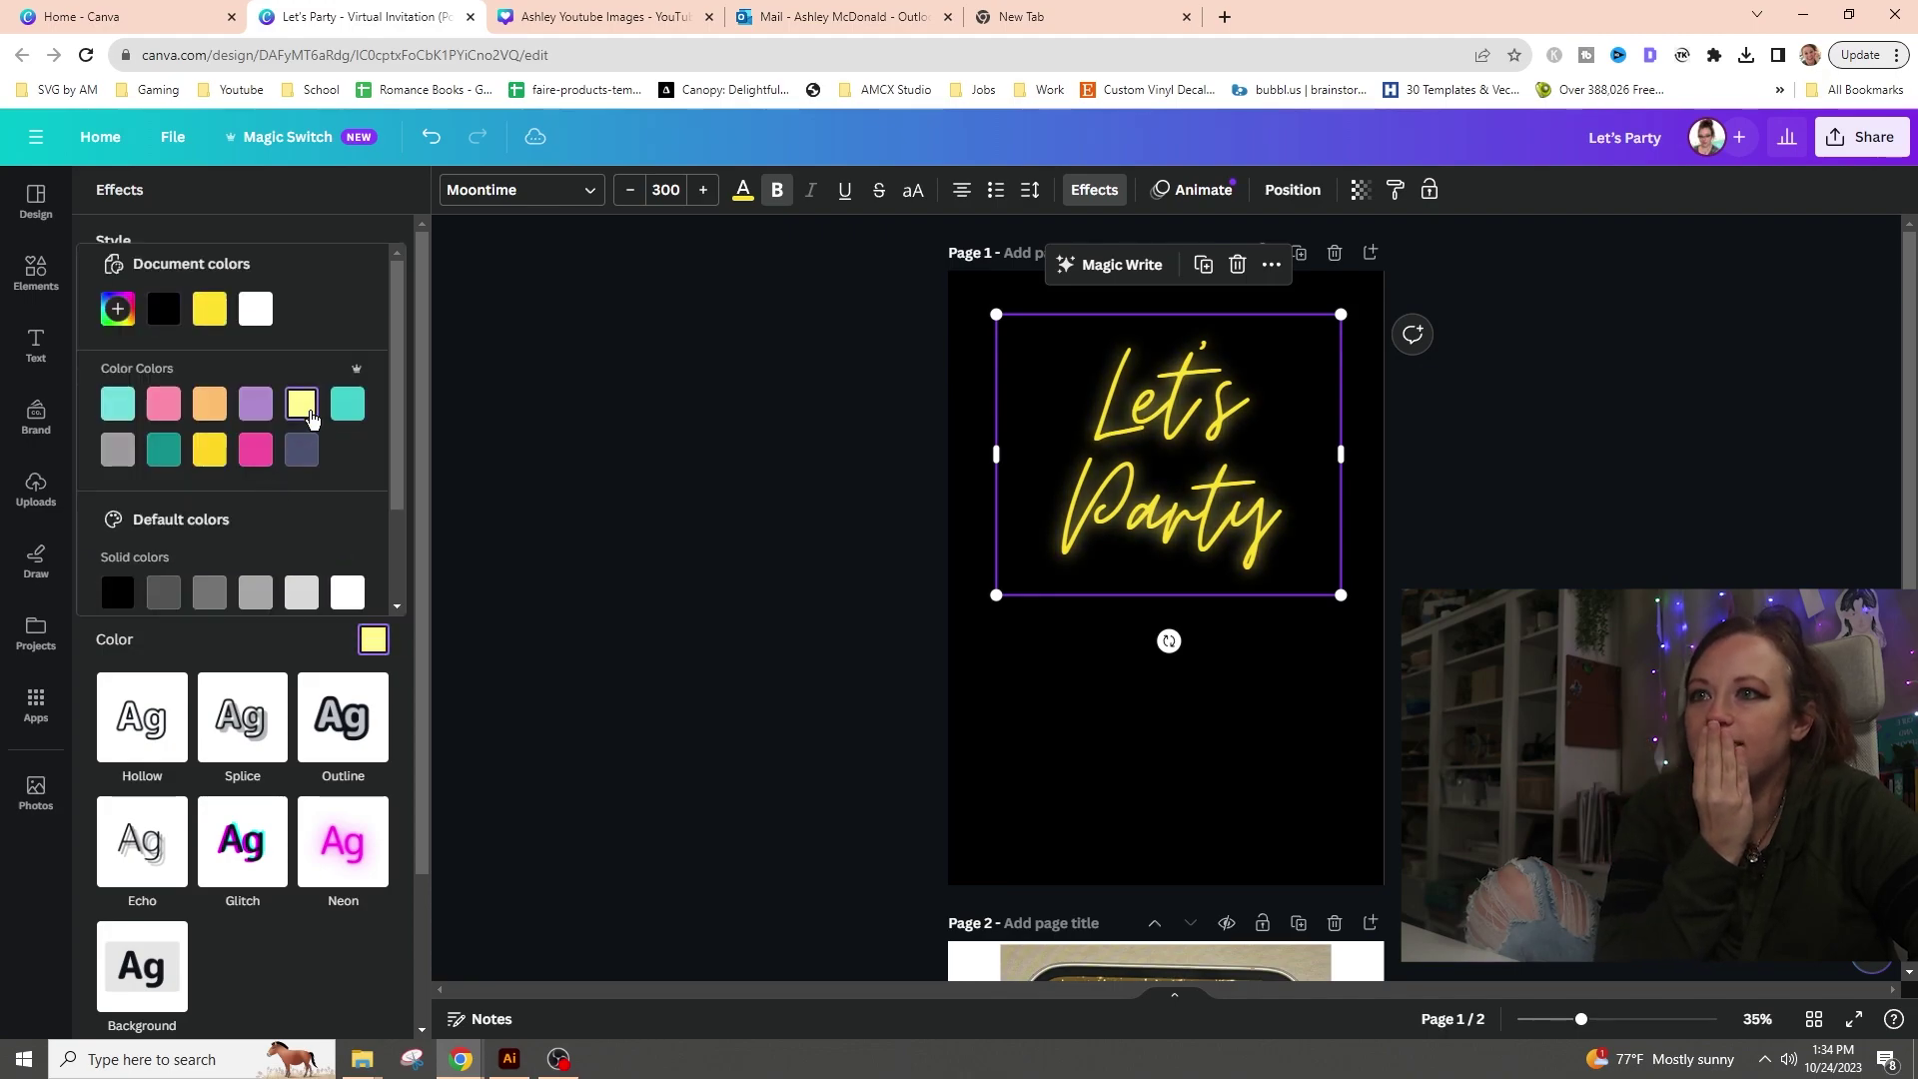
click(271, 656)
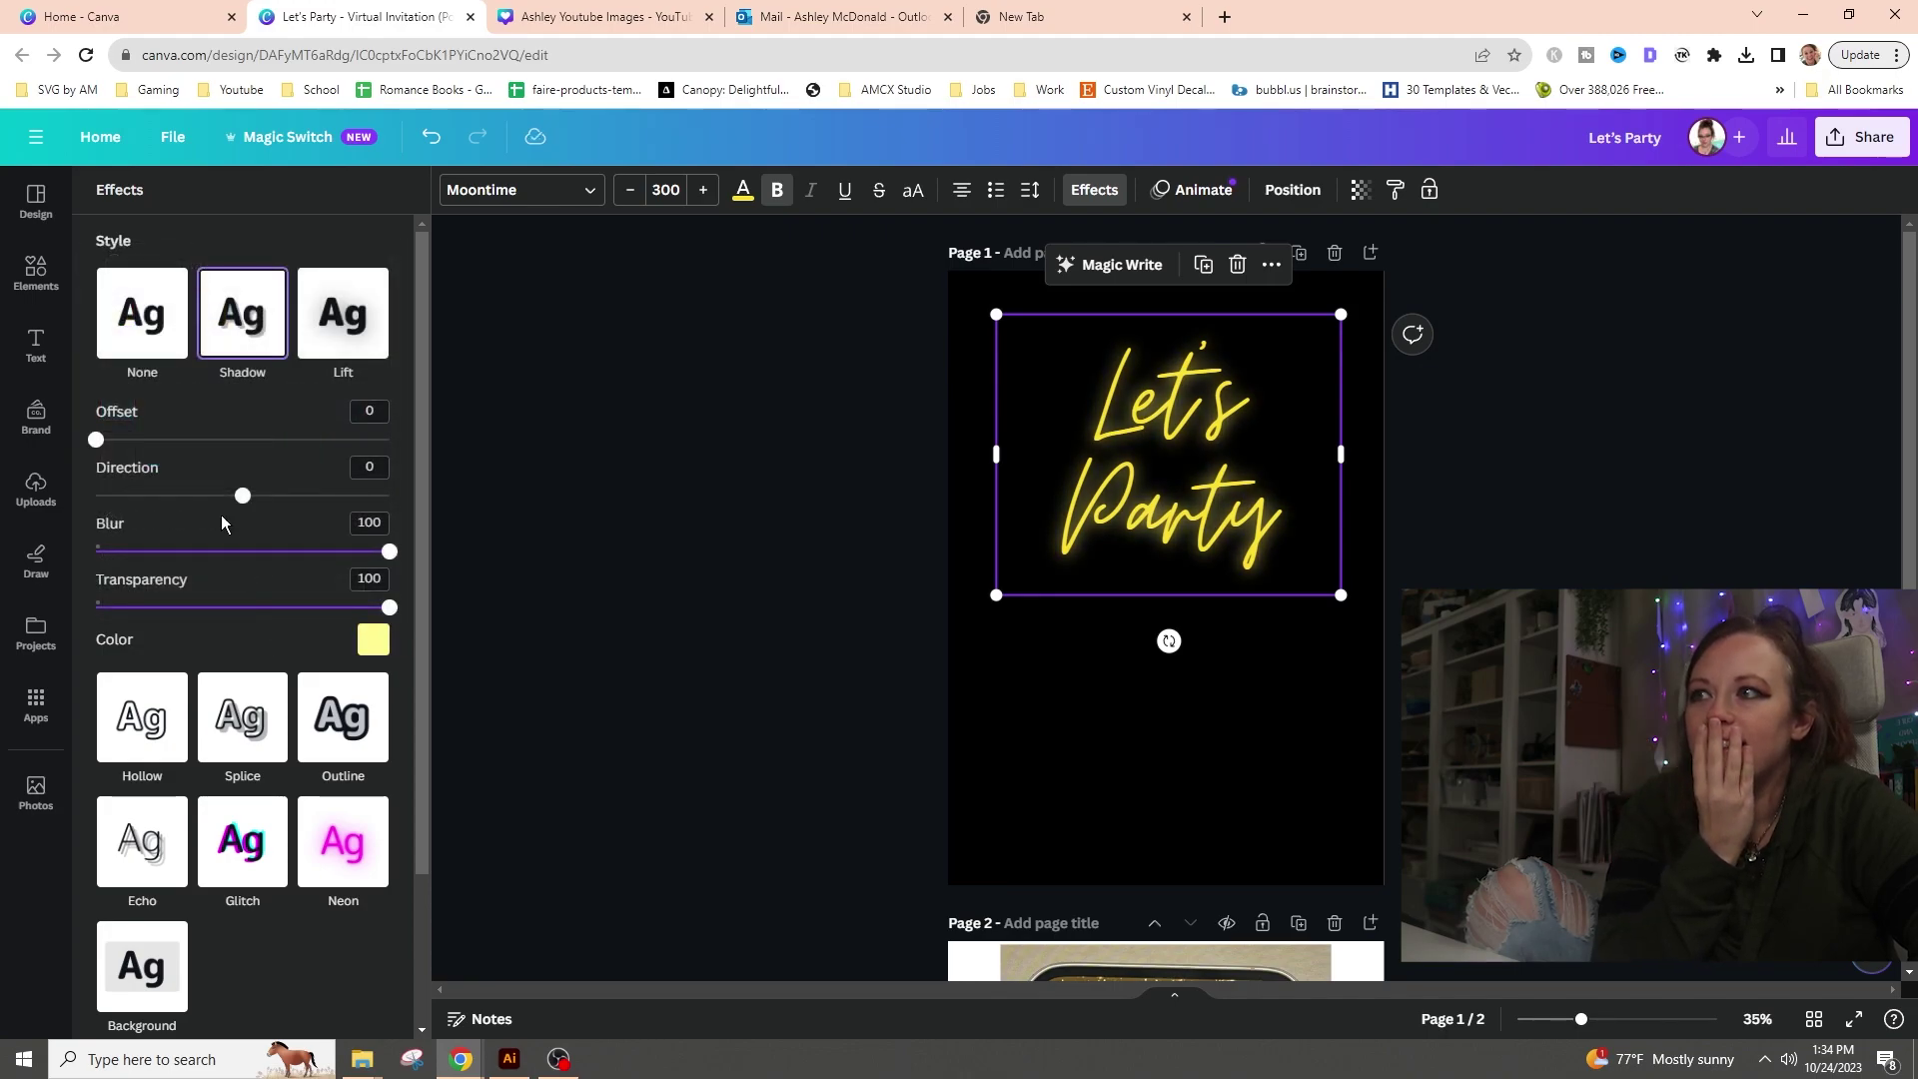
scroll(319, 790, down, 1)
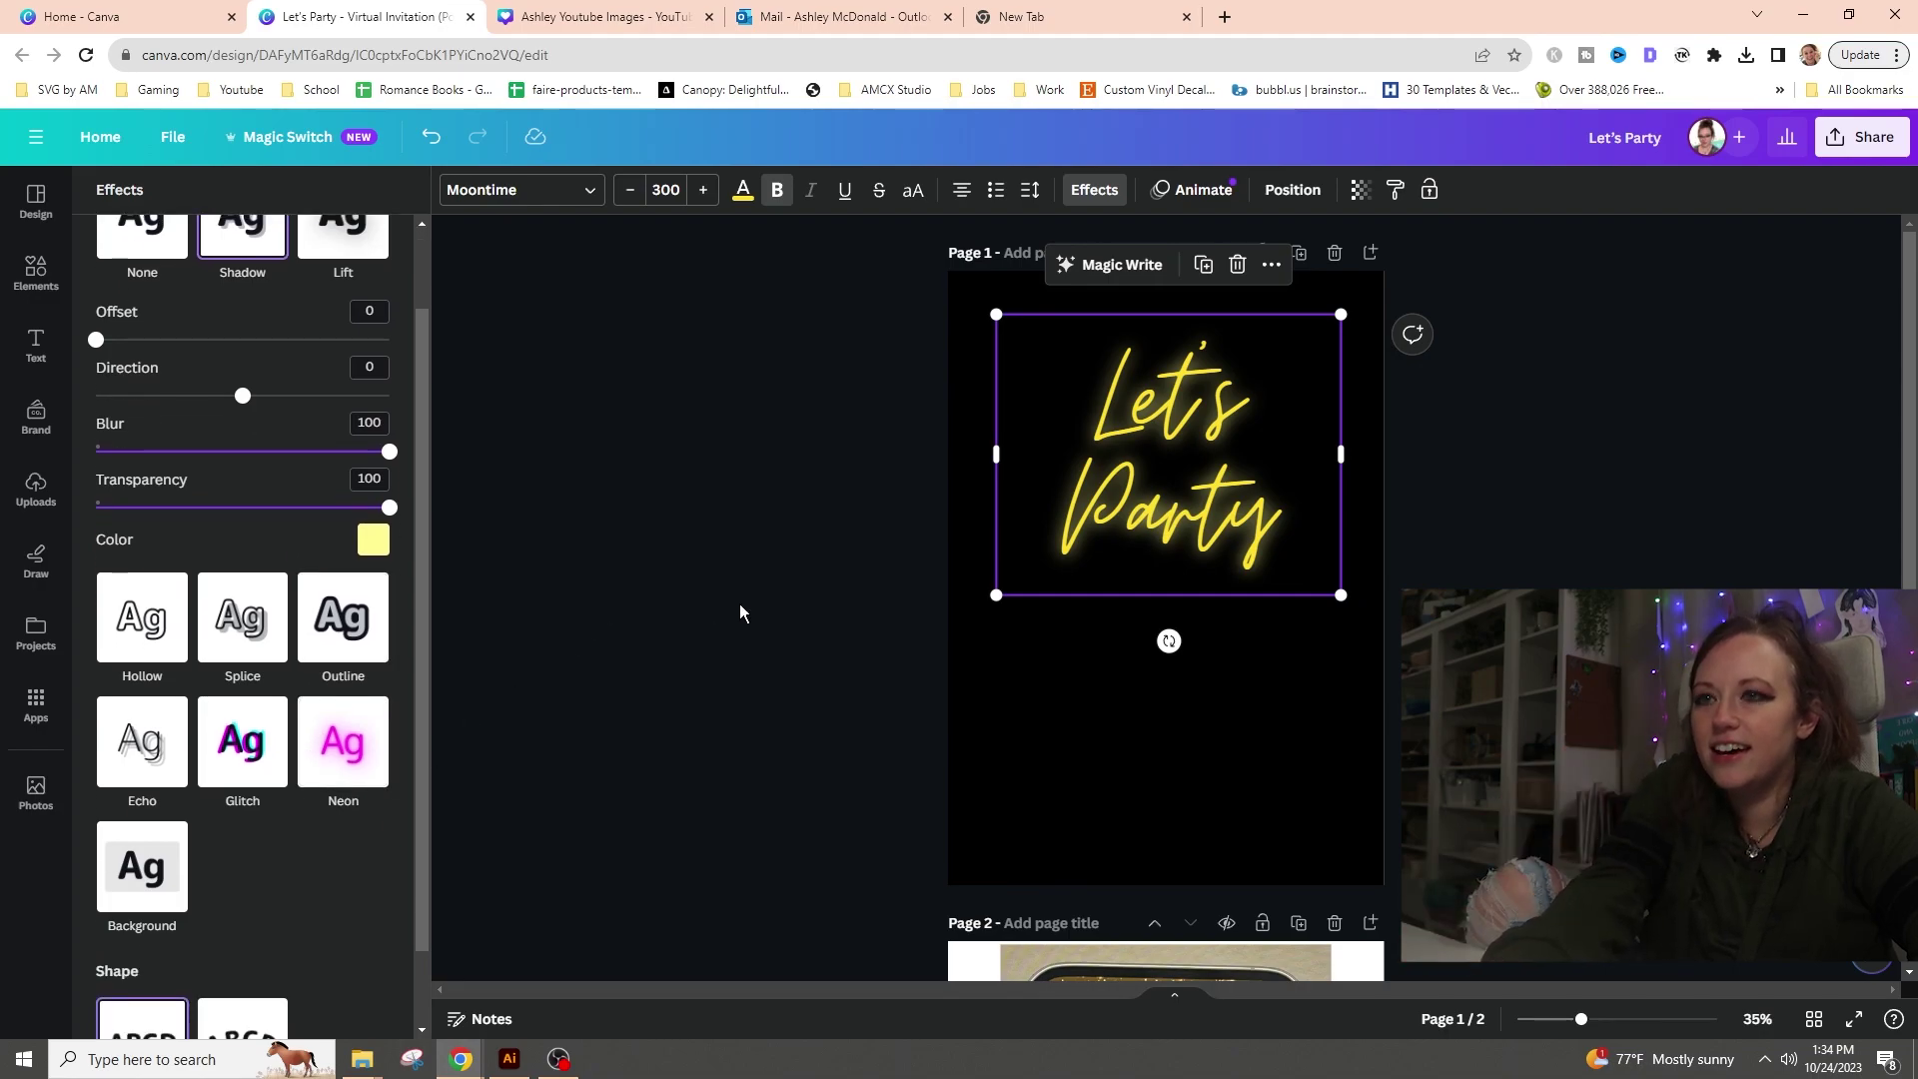
drag(1015, 567, 1021, 572)
- Switch back to Neon at intensity 73 and recentre the text near the top
click(341, 784)
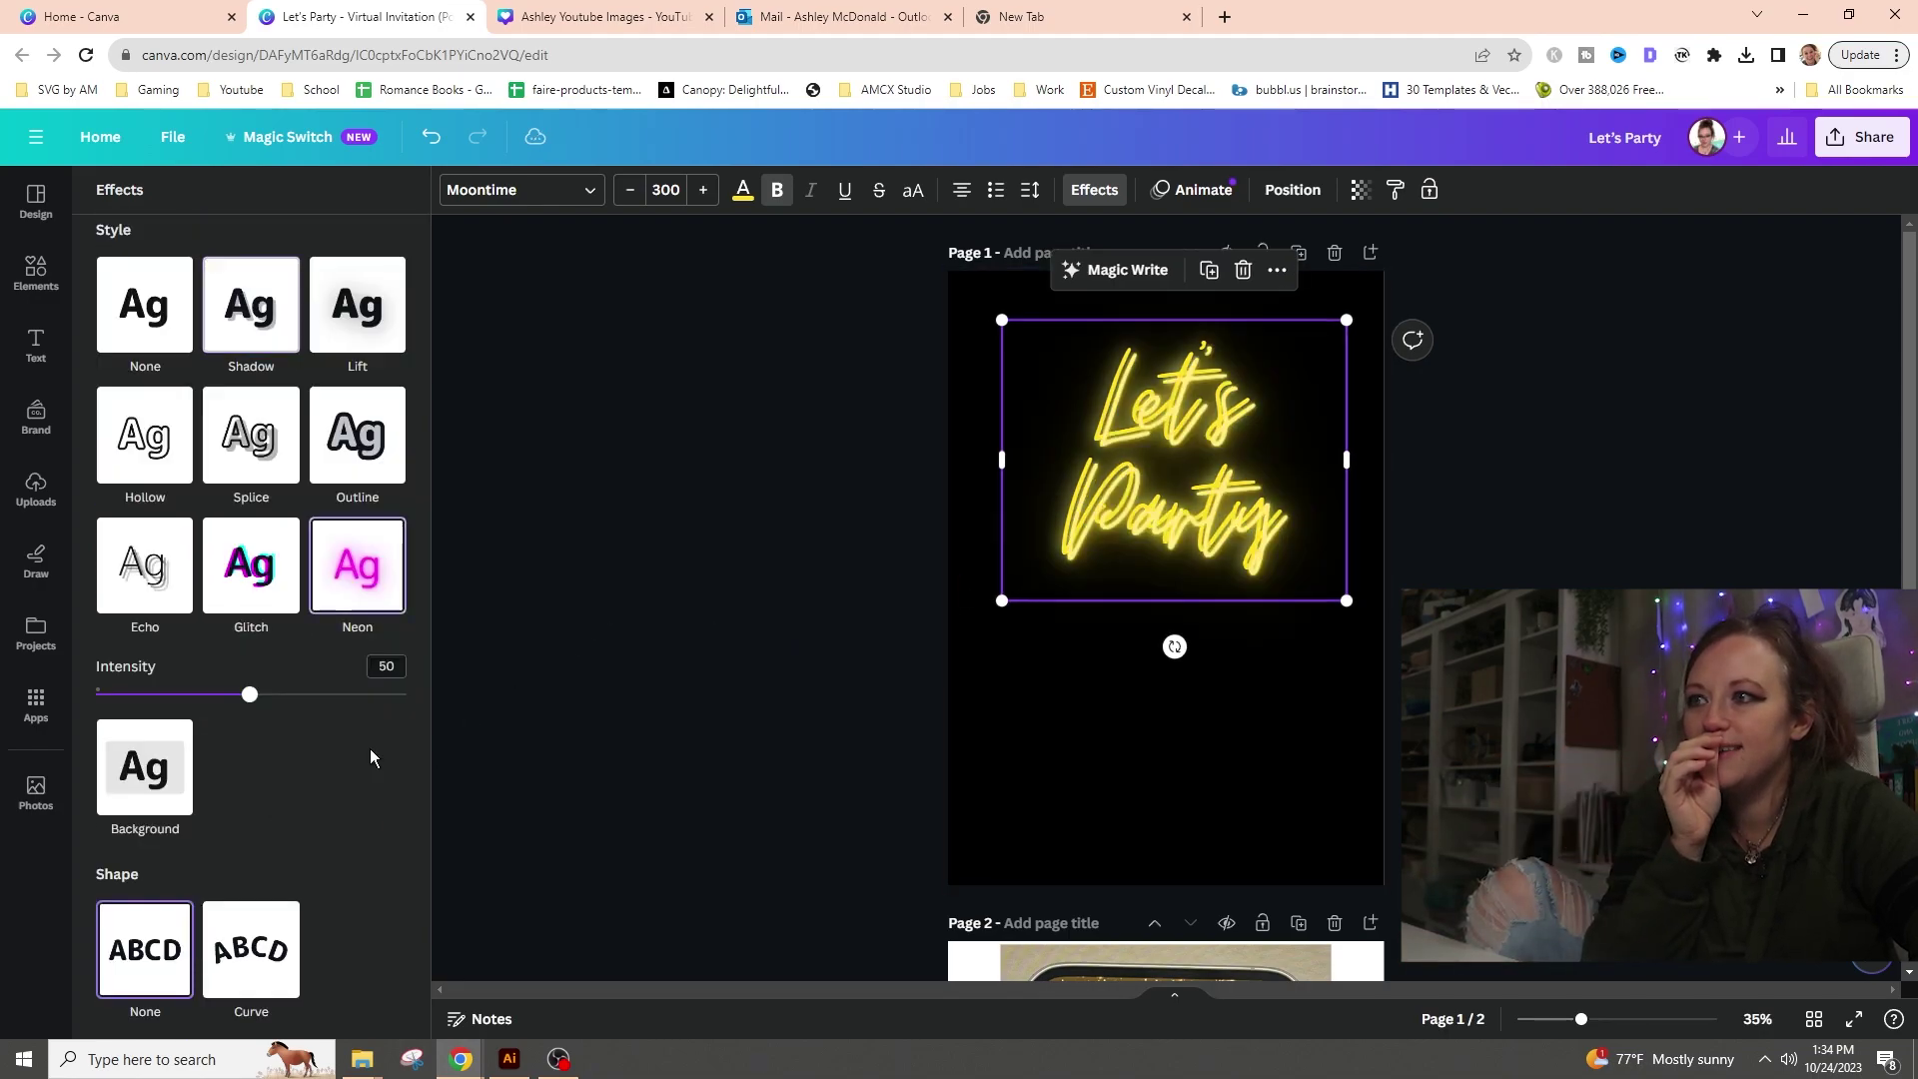
drag(251, 697, 318, 705)
drag(1233, 595, 1231, 546)
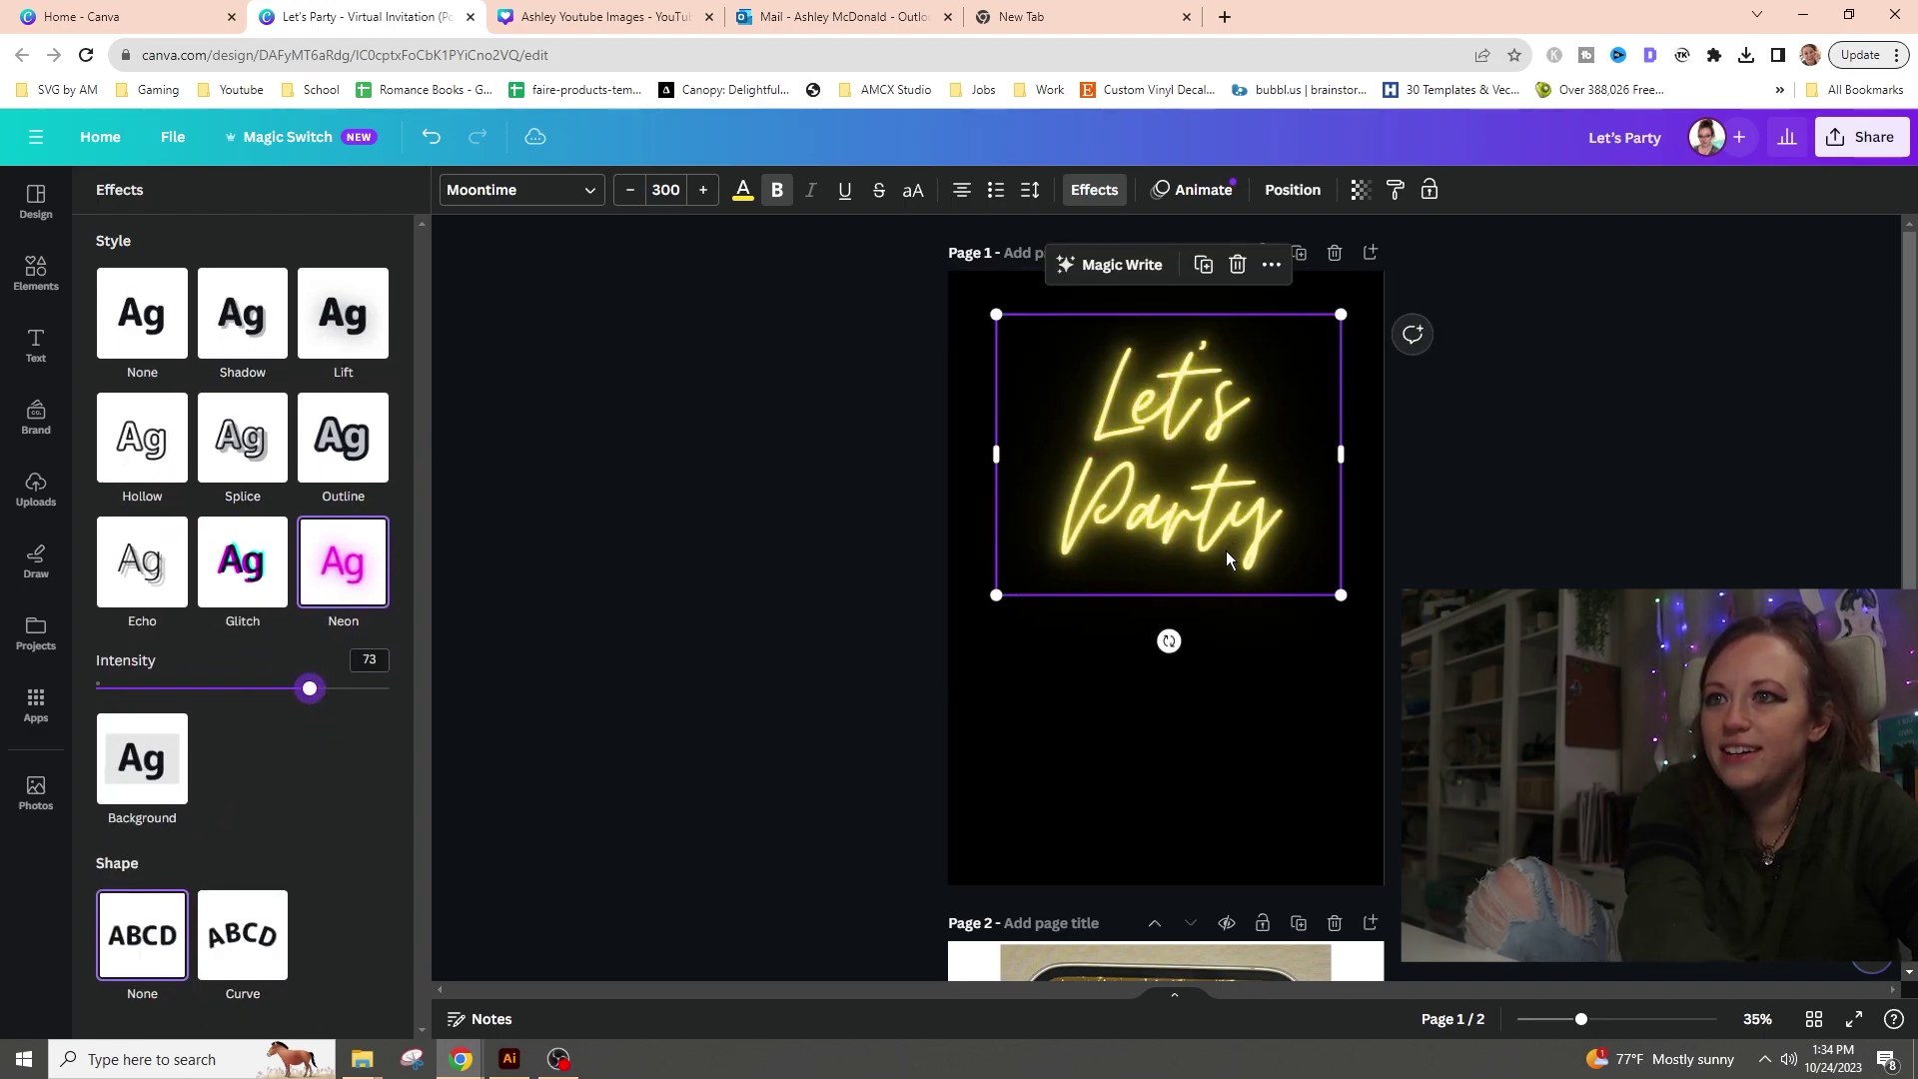
- Shift the 'Let's Party' text slightly left to centre it on the page
click(1167, 512)
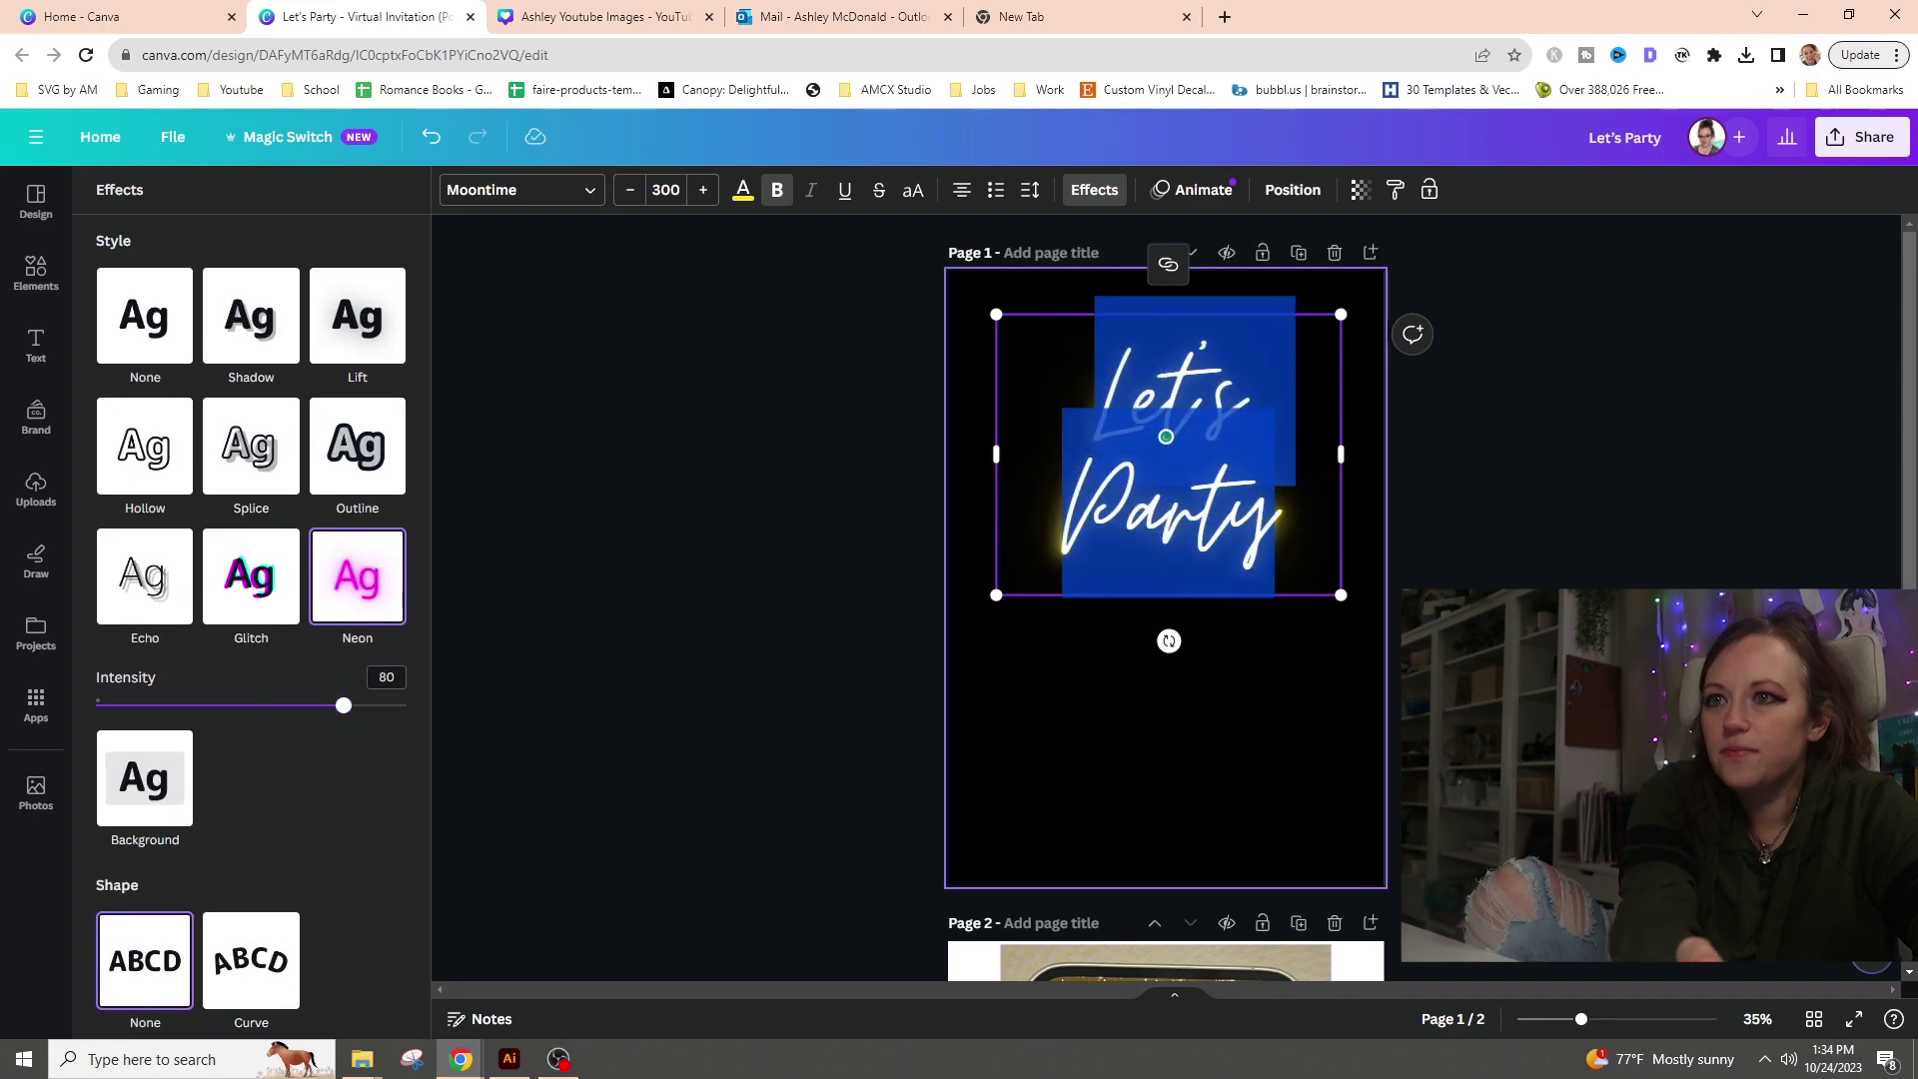
click(1362, 663)
click(1118, 464)
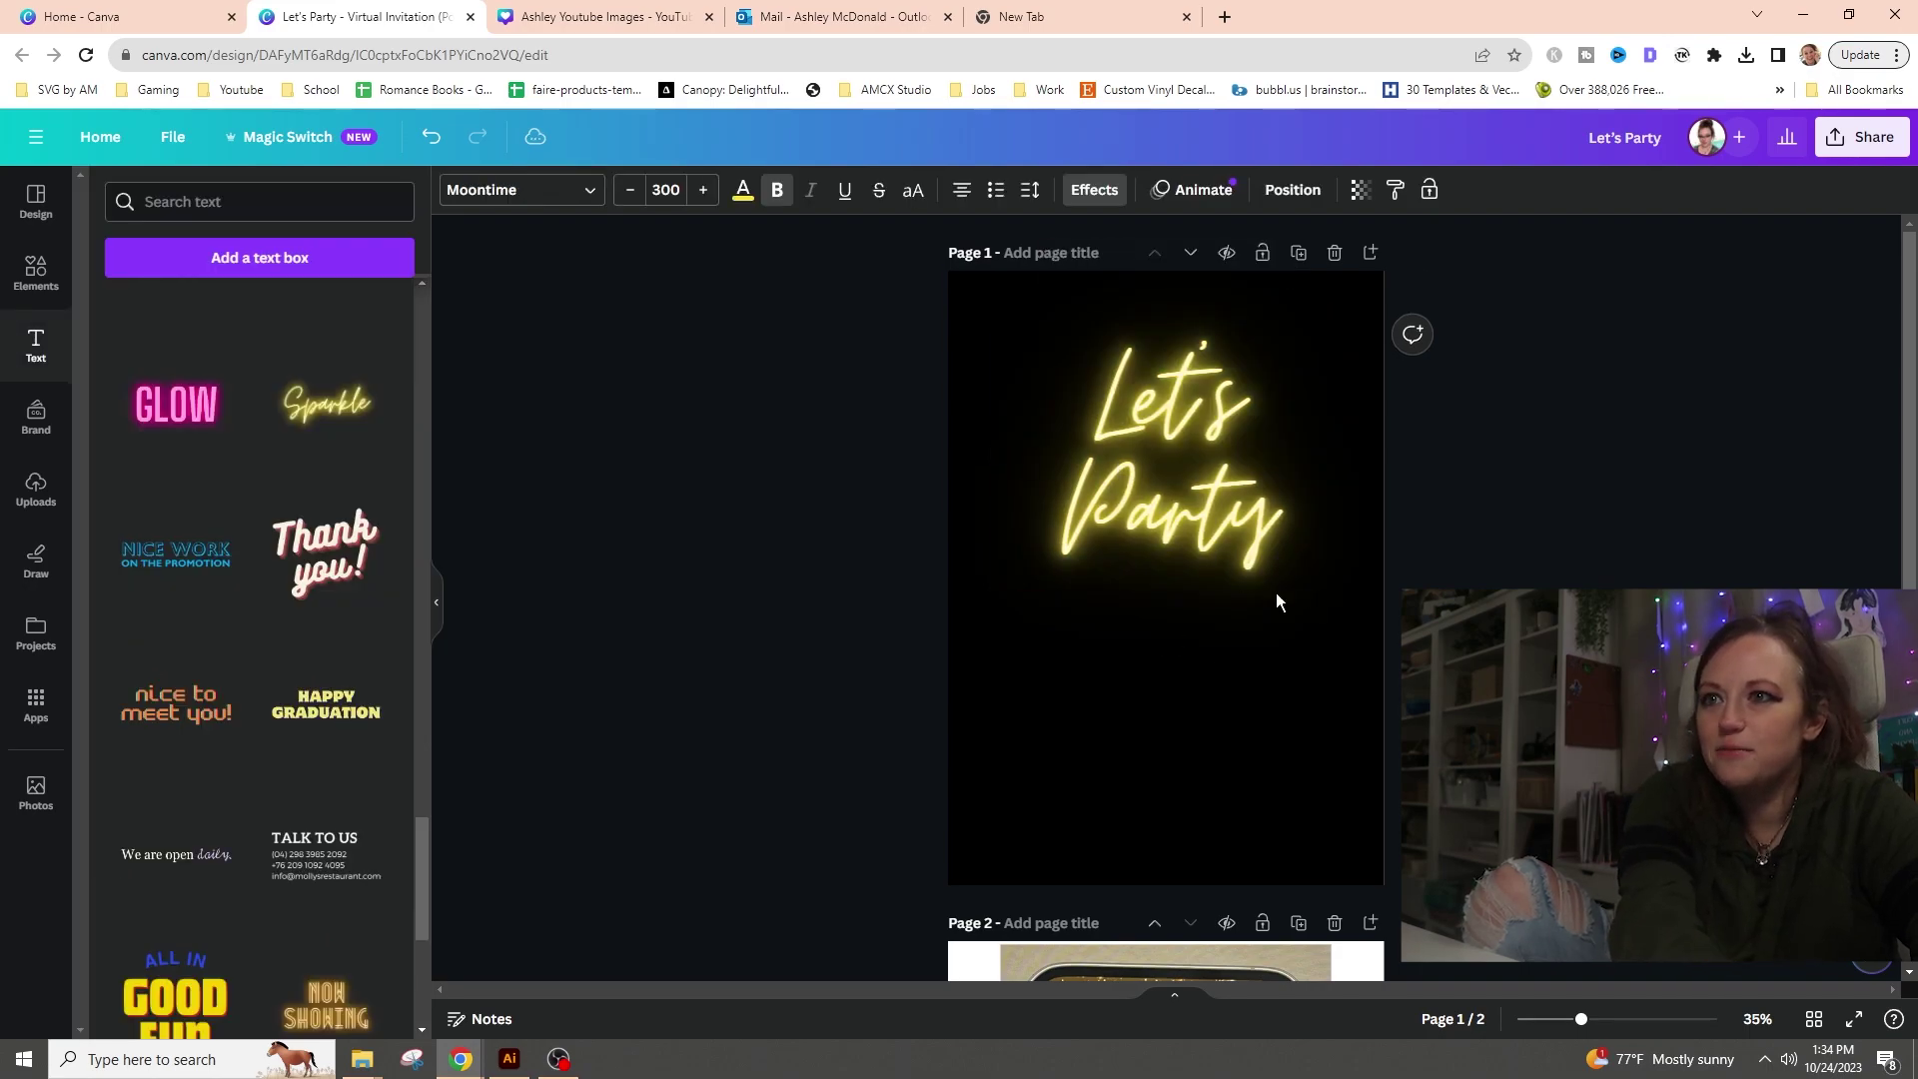
click(1198, 508)
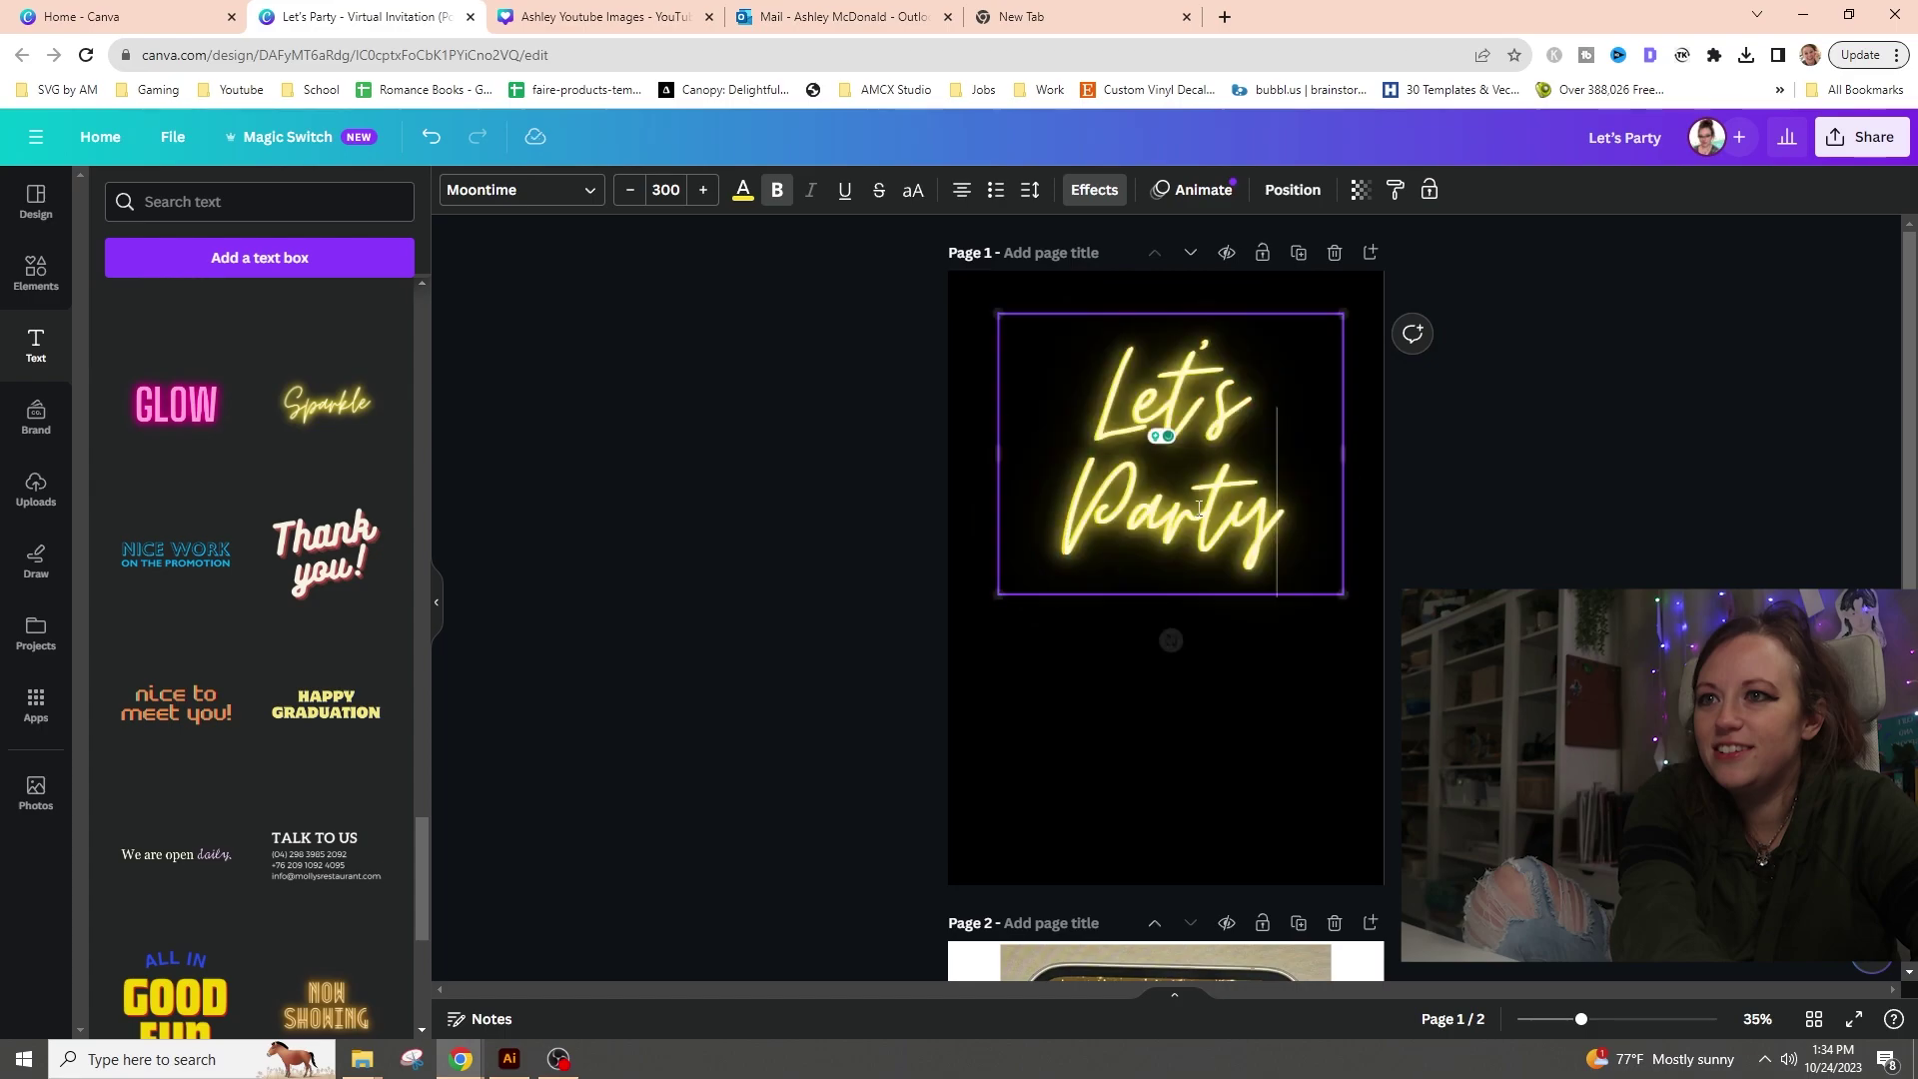
key(Escape)
click(1153, 536)
drag(1153, 535, 1146, 517)
- Lower the 'Let's Party' text transparency, removing the trial duplicate copies
key(ctrl+d)
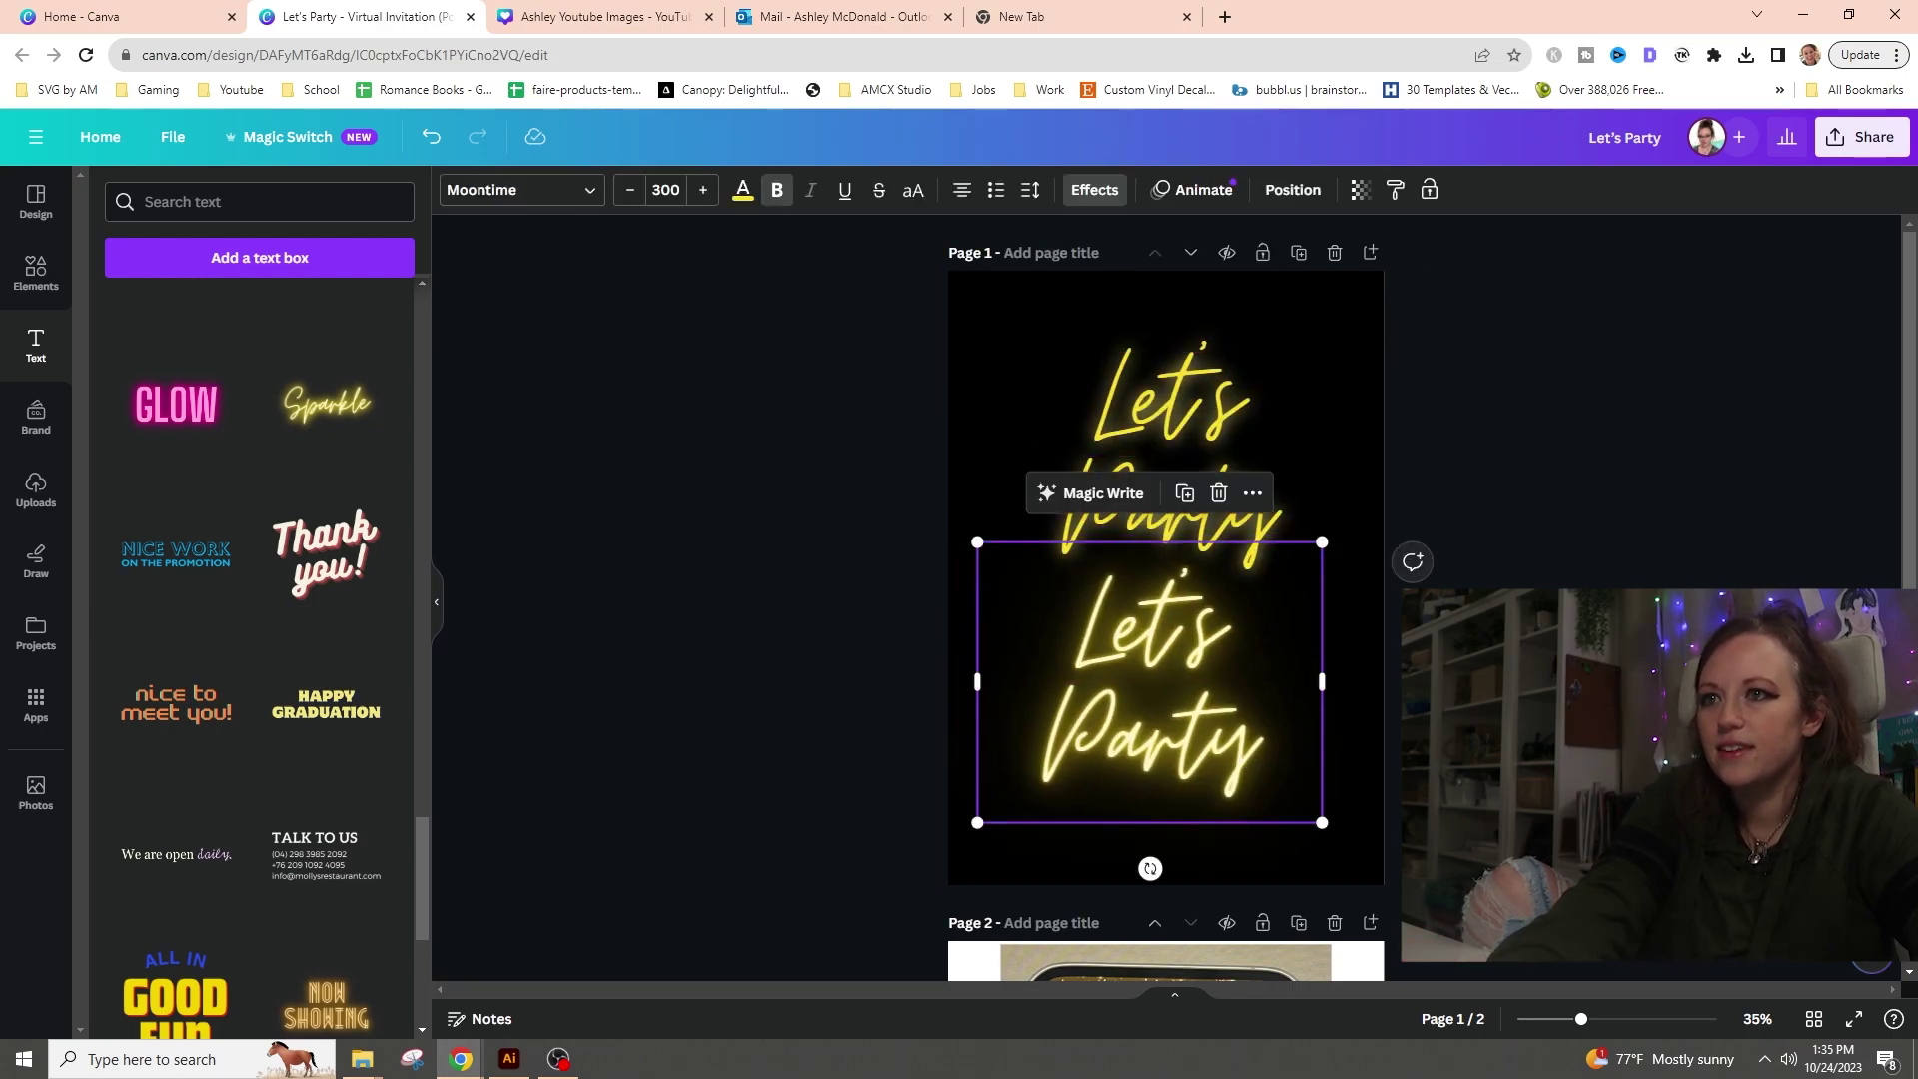
key(Escape)
key(ctrl+z)
click(1227, 640)
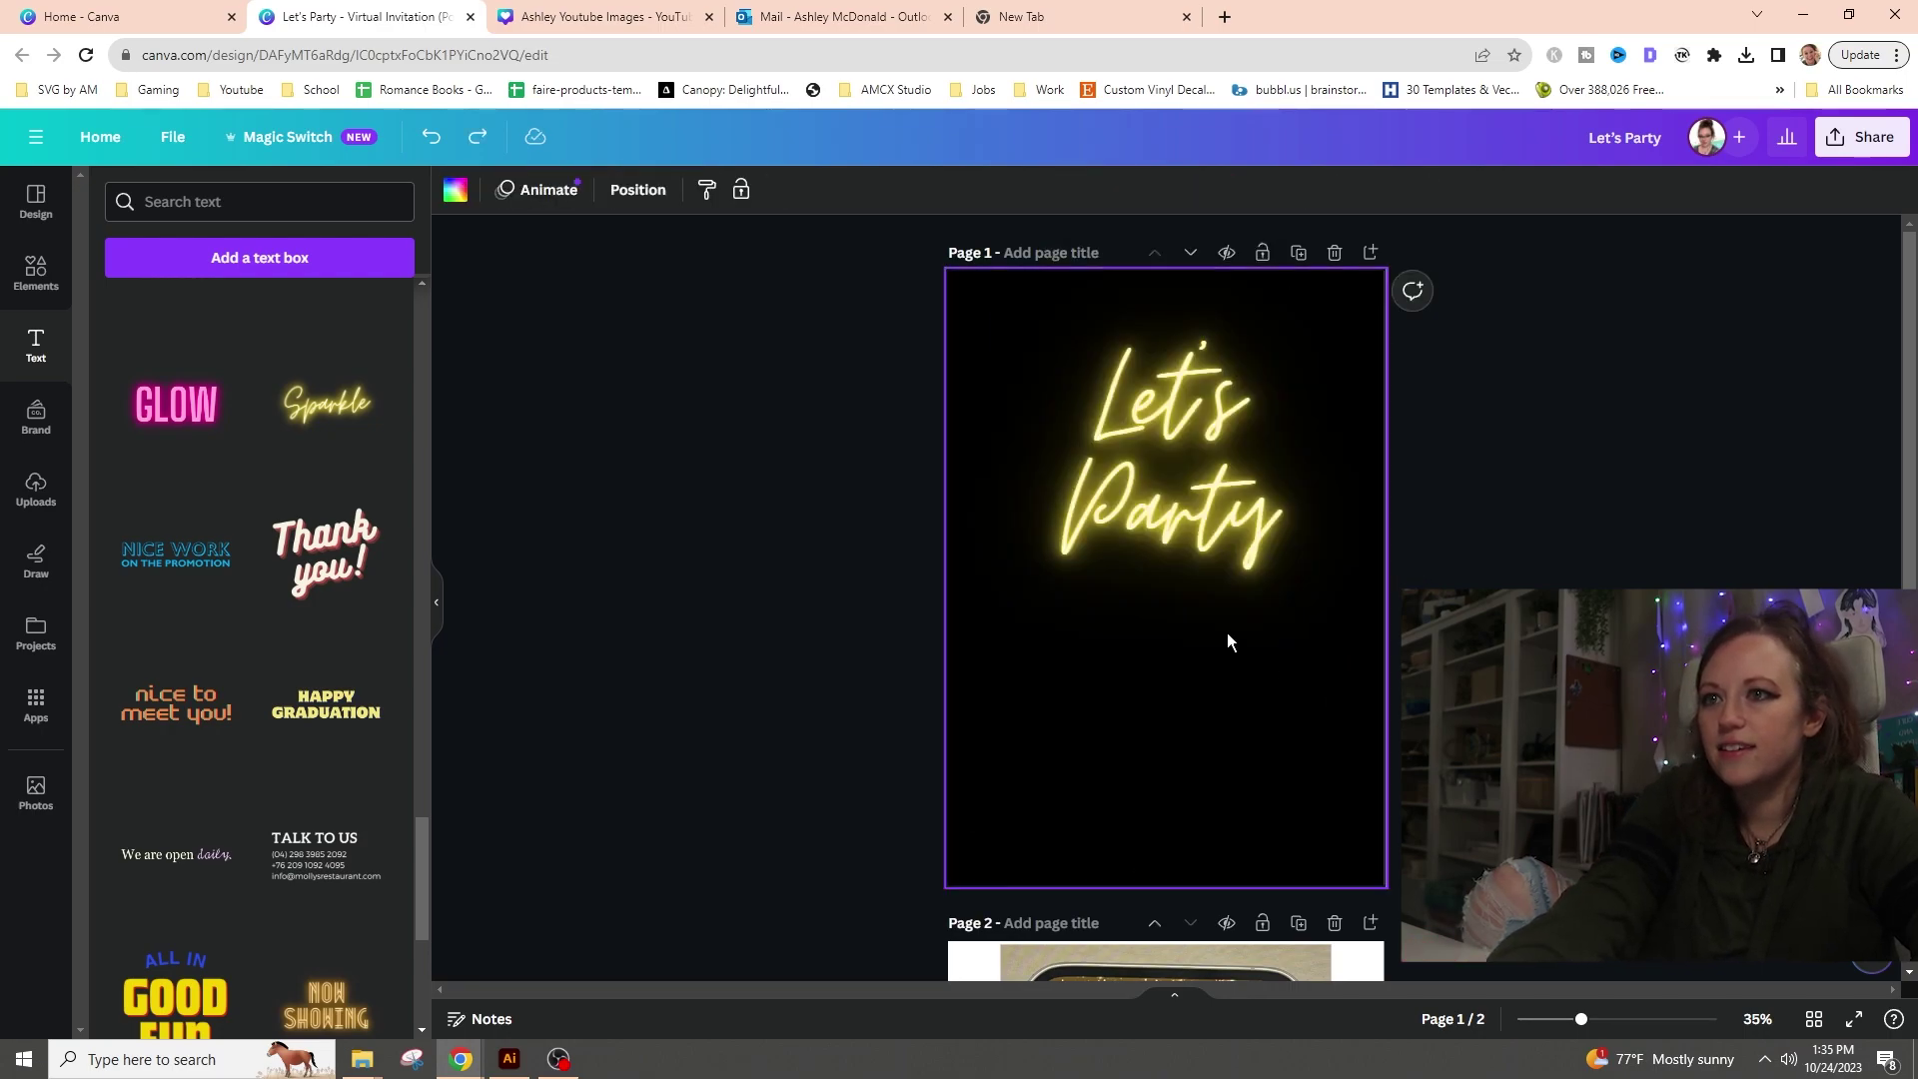
click(1219, 579)
click(1361, 189)
drag(1361, 270, 1212, 290)
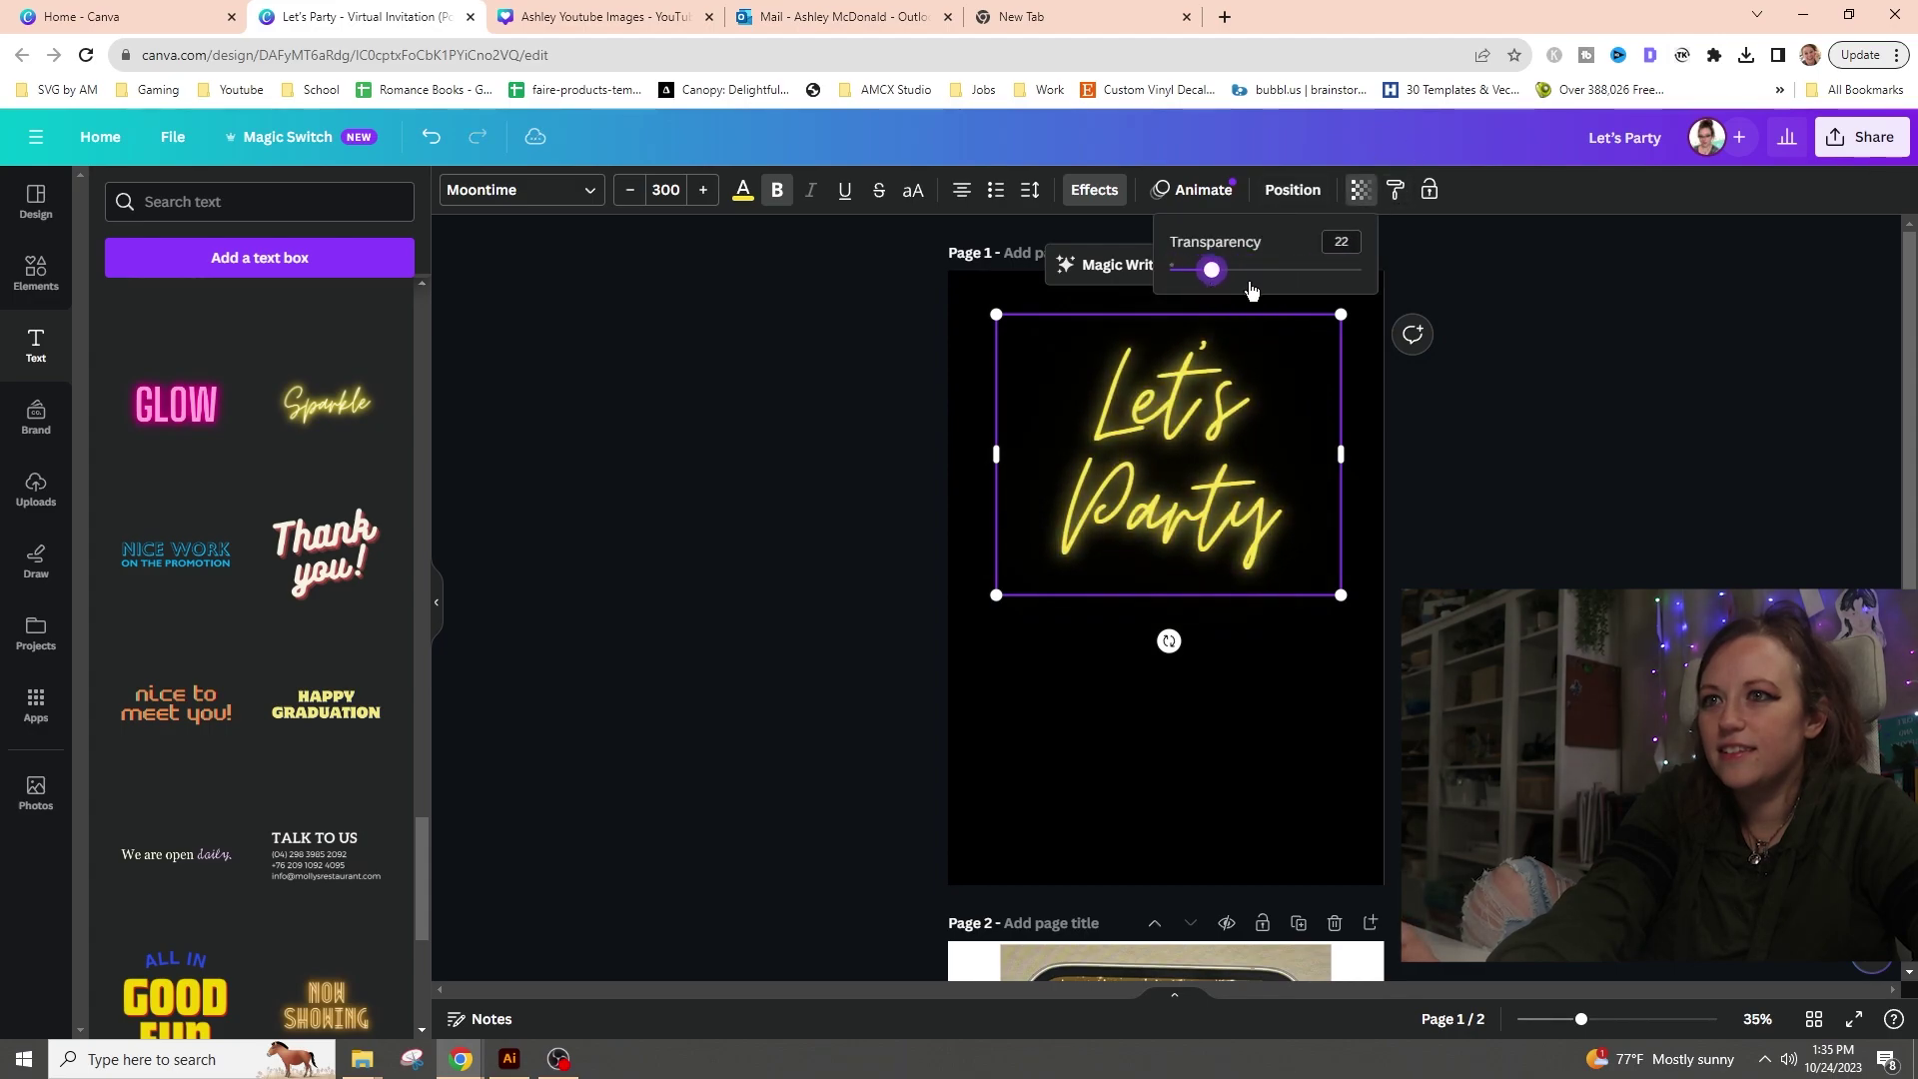
key(ctrl+d)
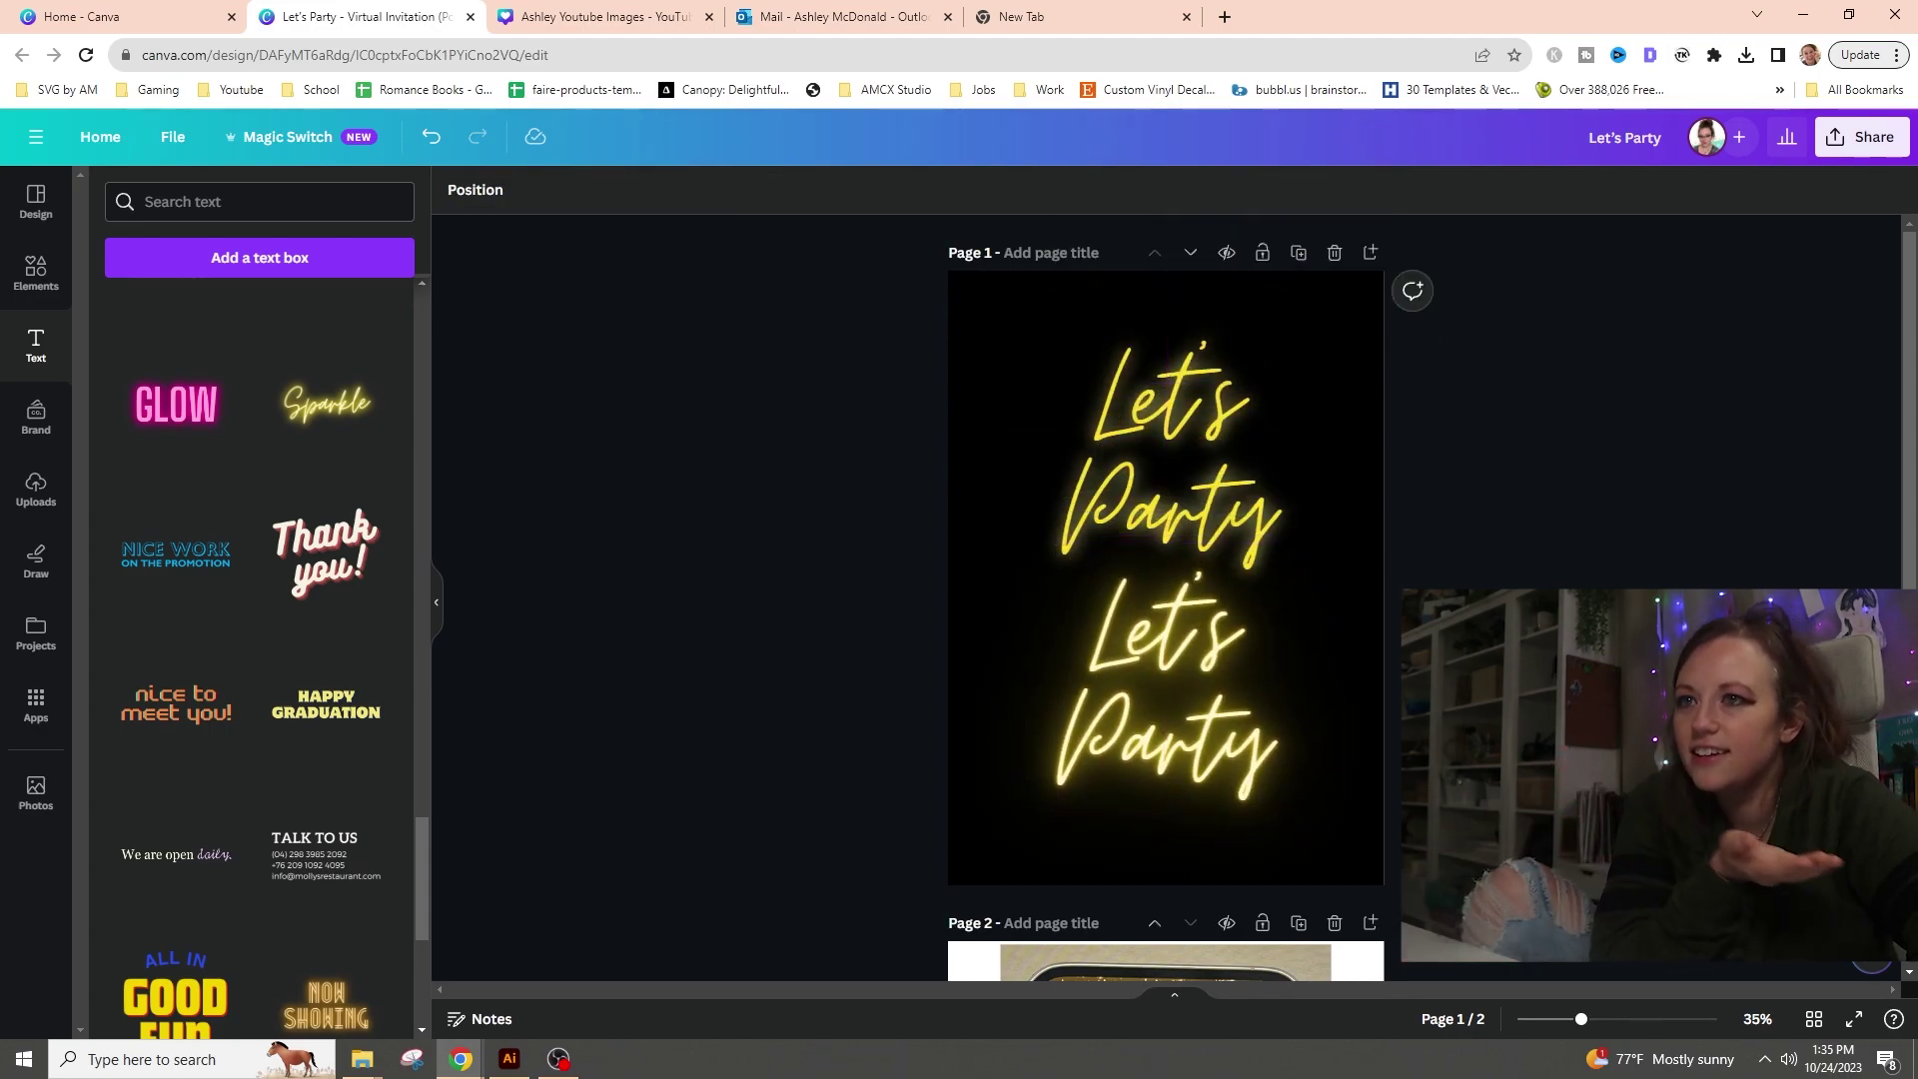
key(ctrl+z)
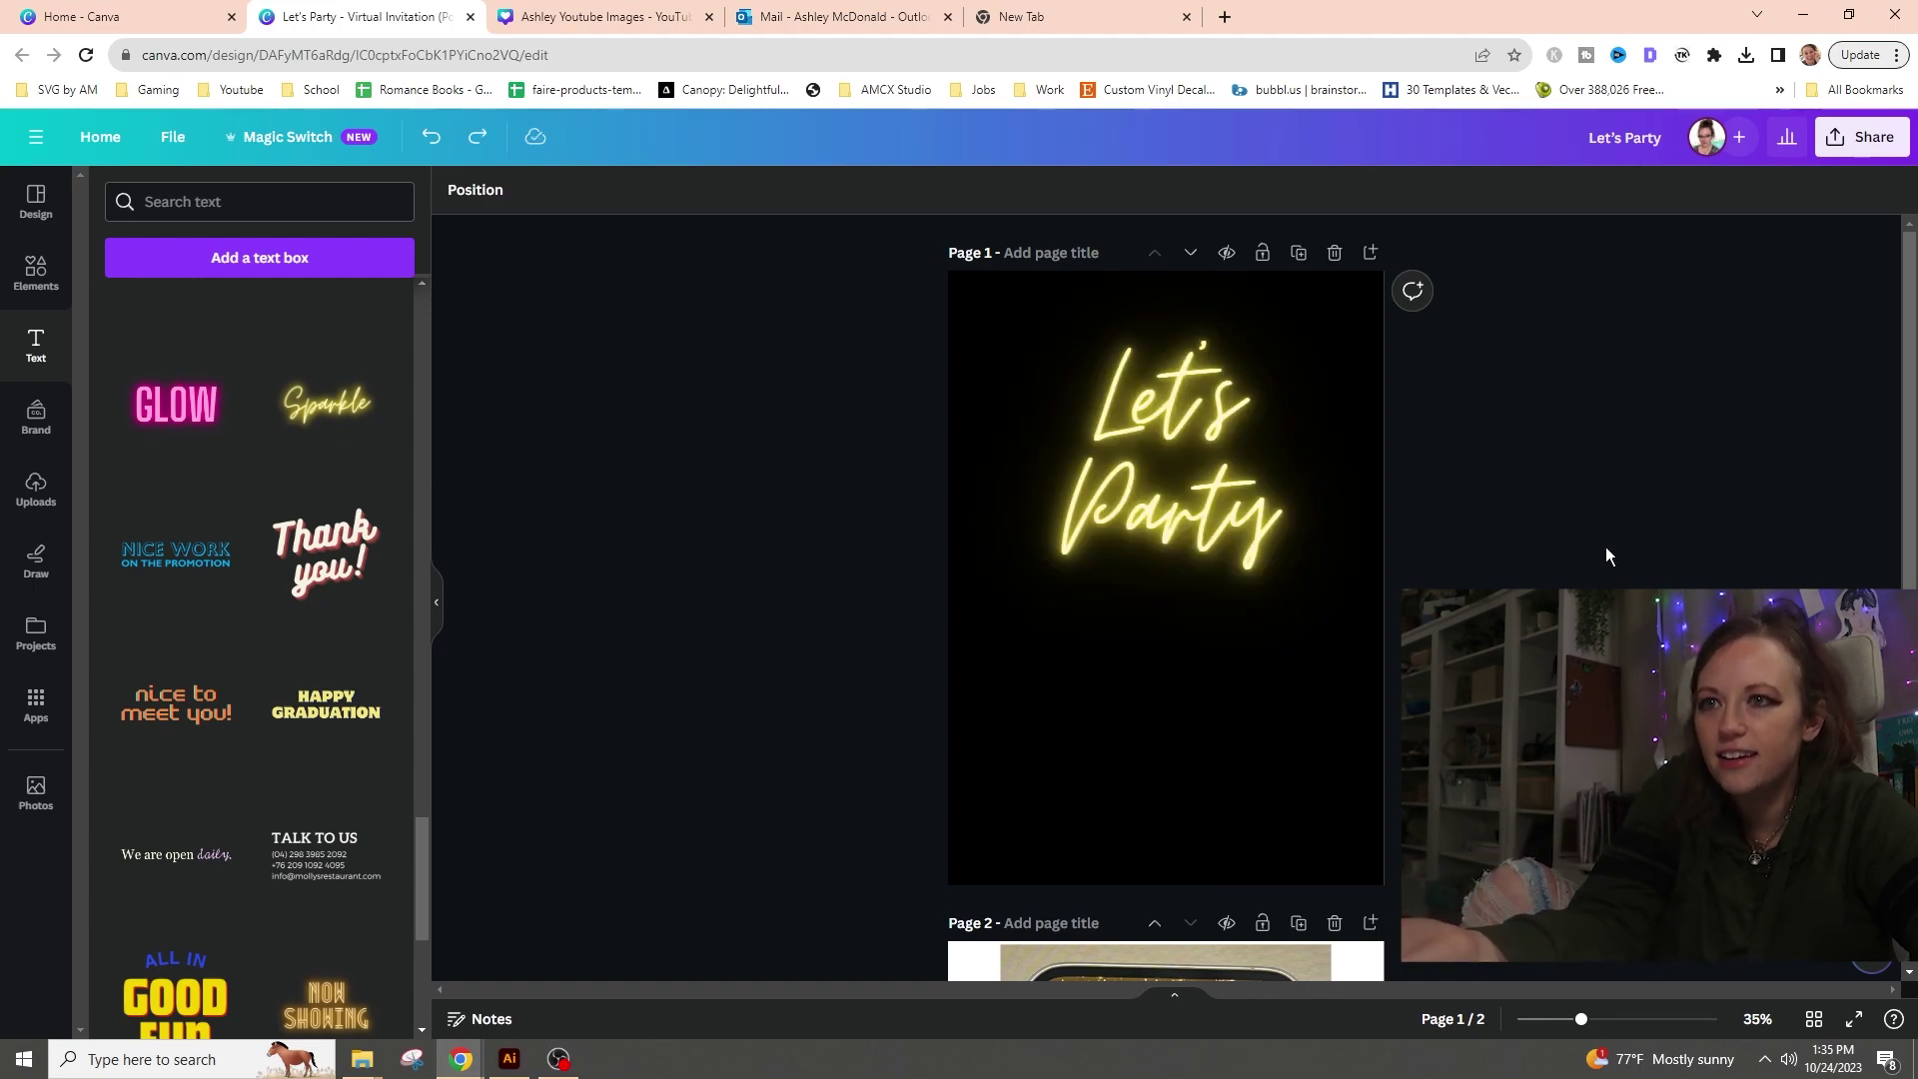
- Lower the Neon glow intensity of 'Let's Party' to 42
scroll(1604, 548, down, 5)
scroll(1604, 547, up, 5)
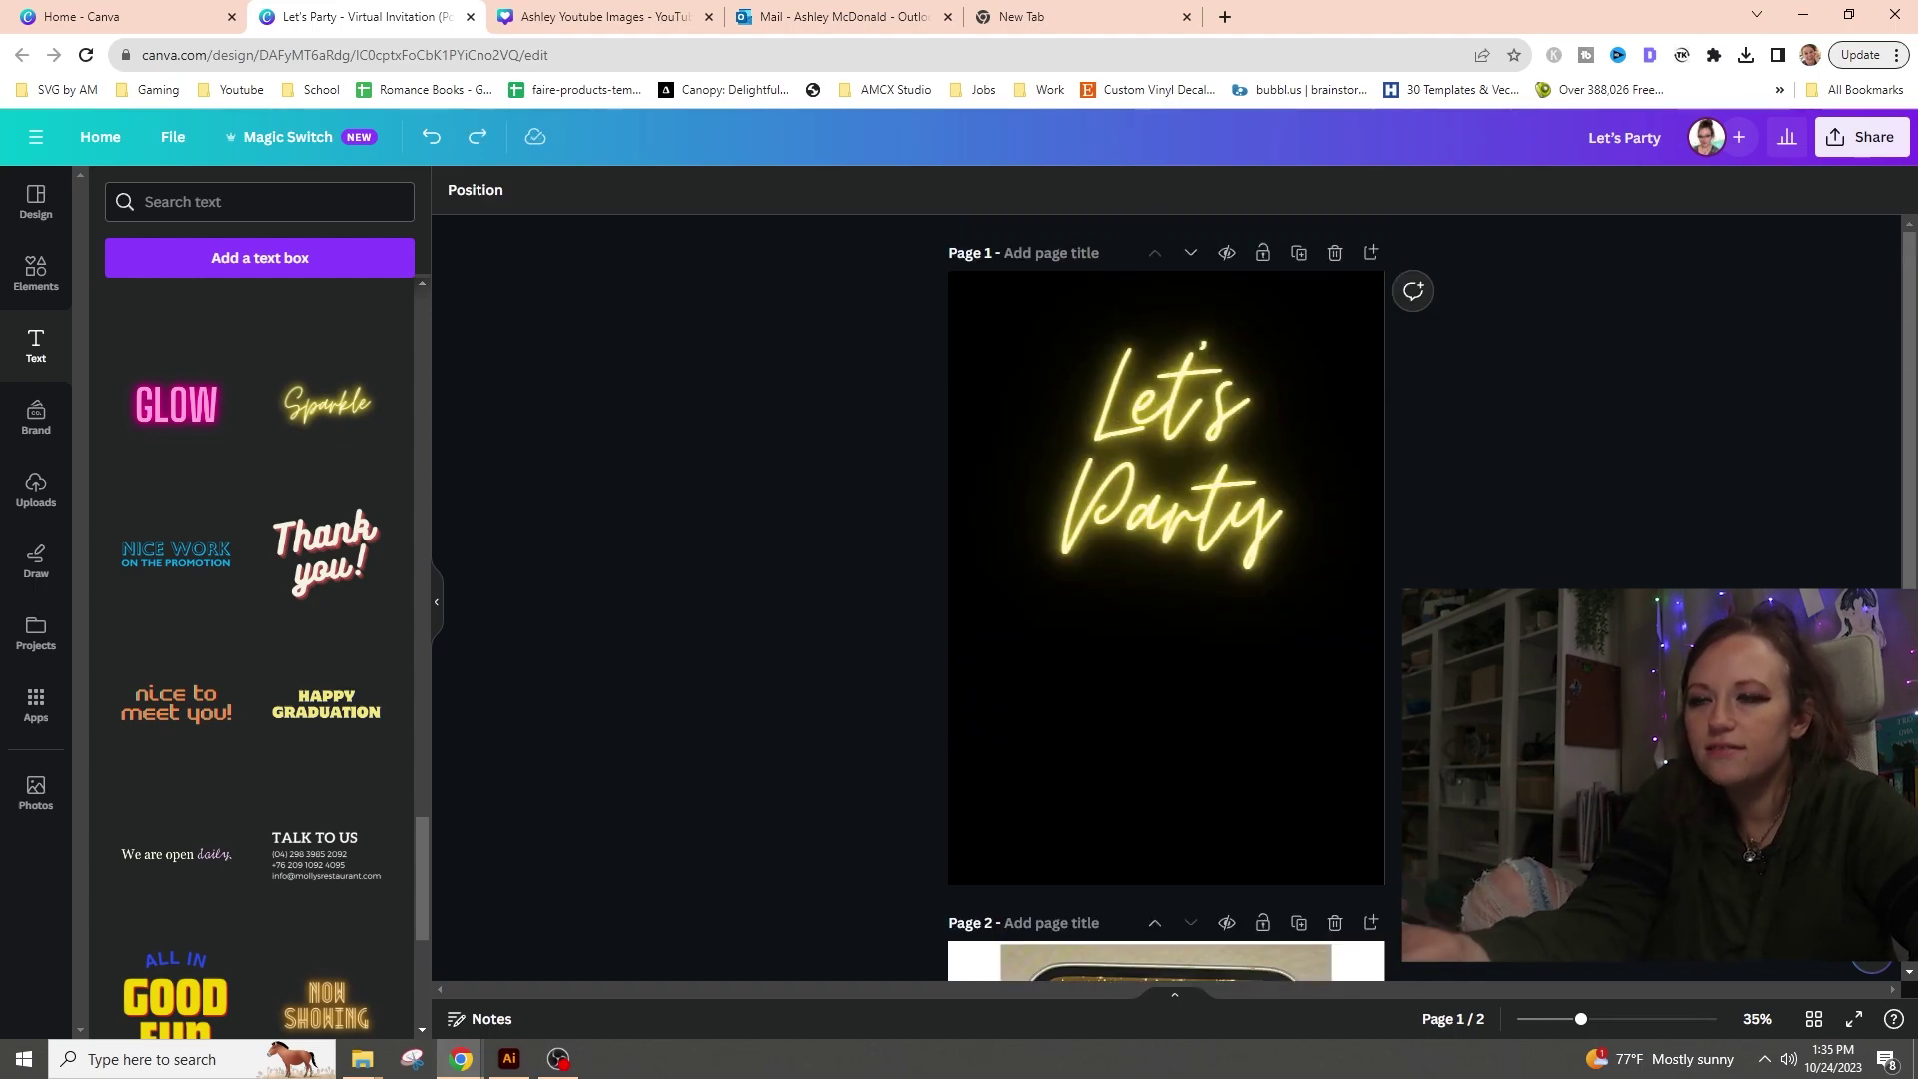
click(1215, 427)
click(1094, 191)
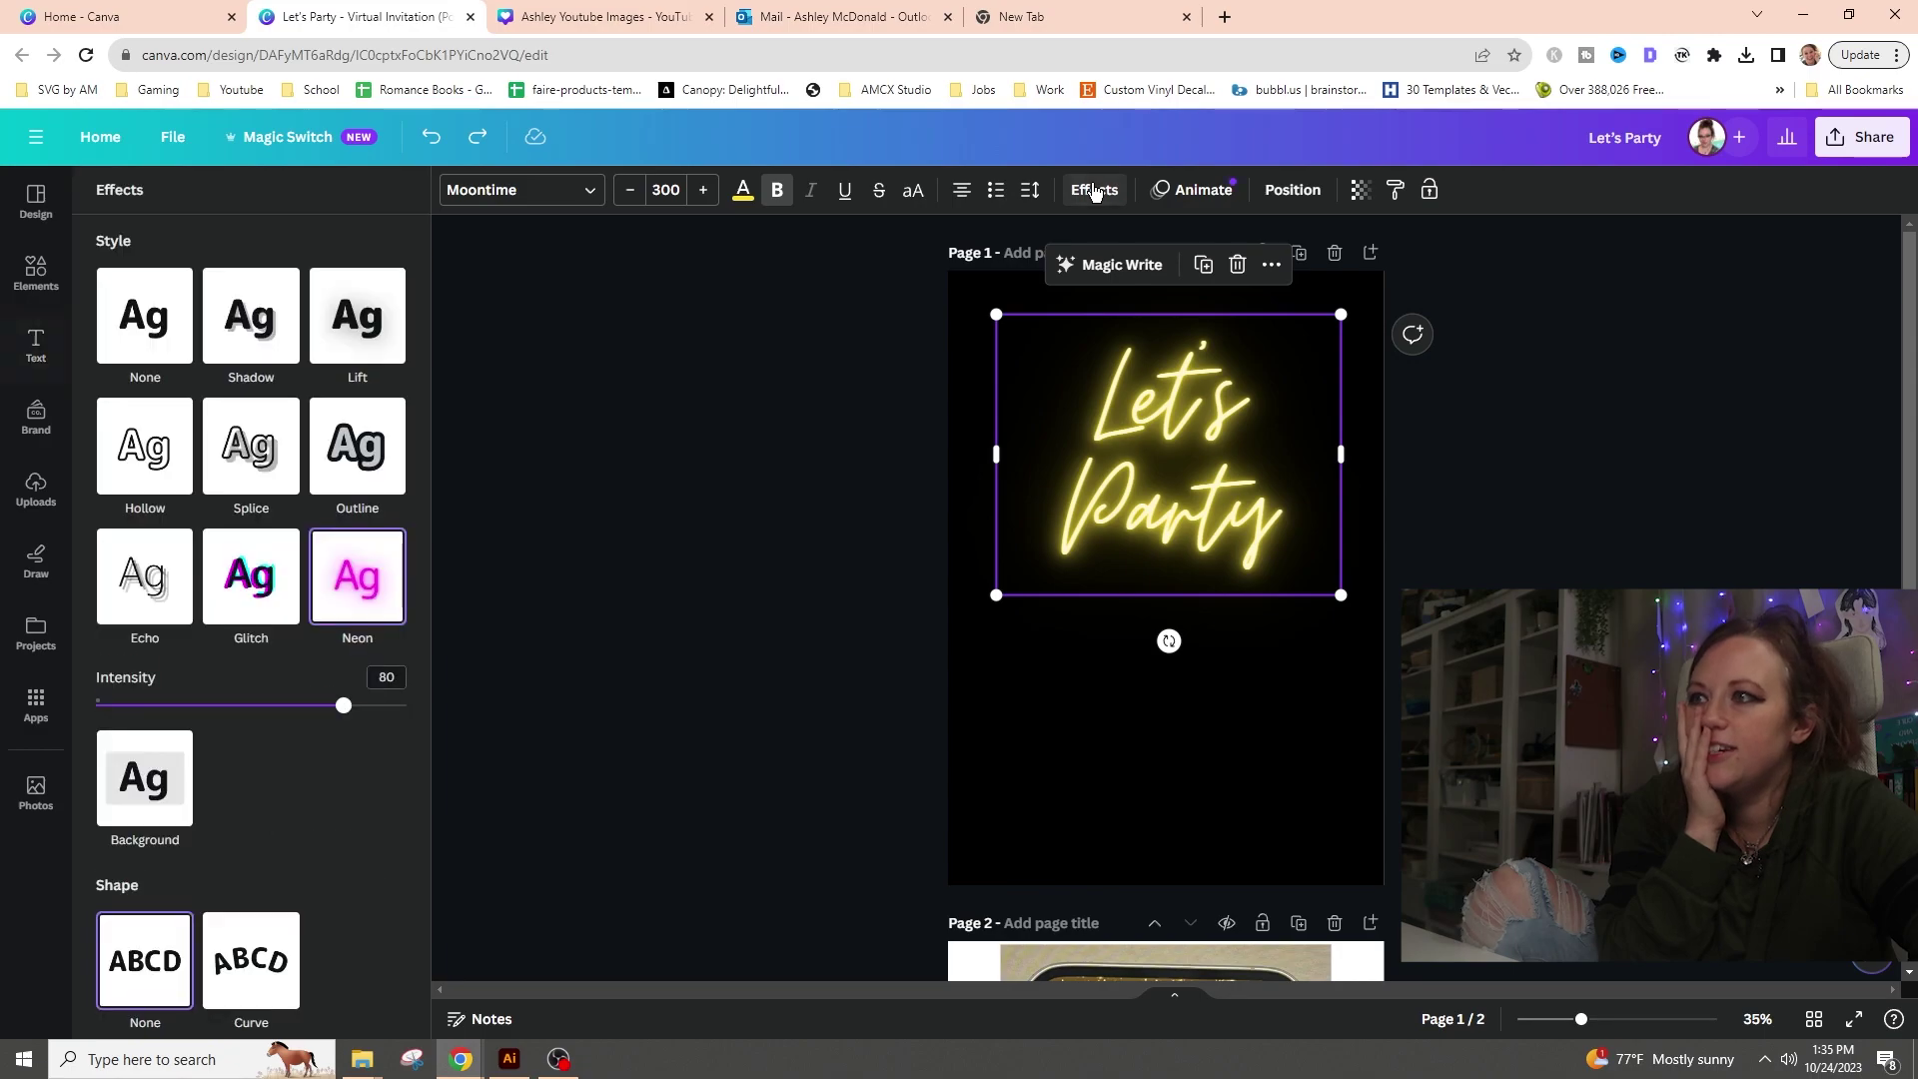
drag(333, 709, 294, 718)
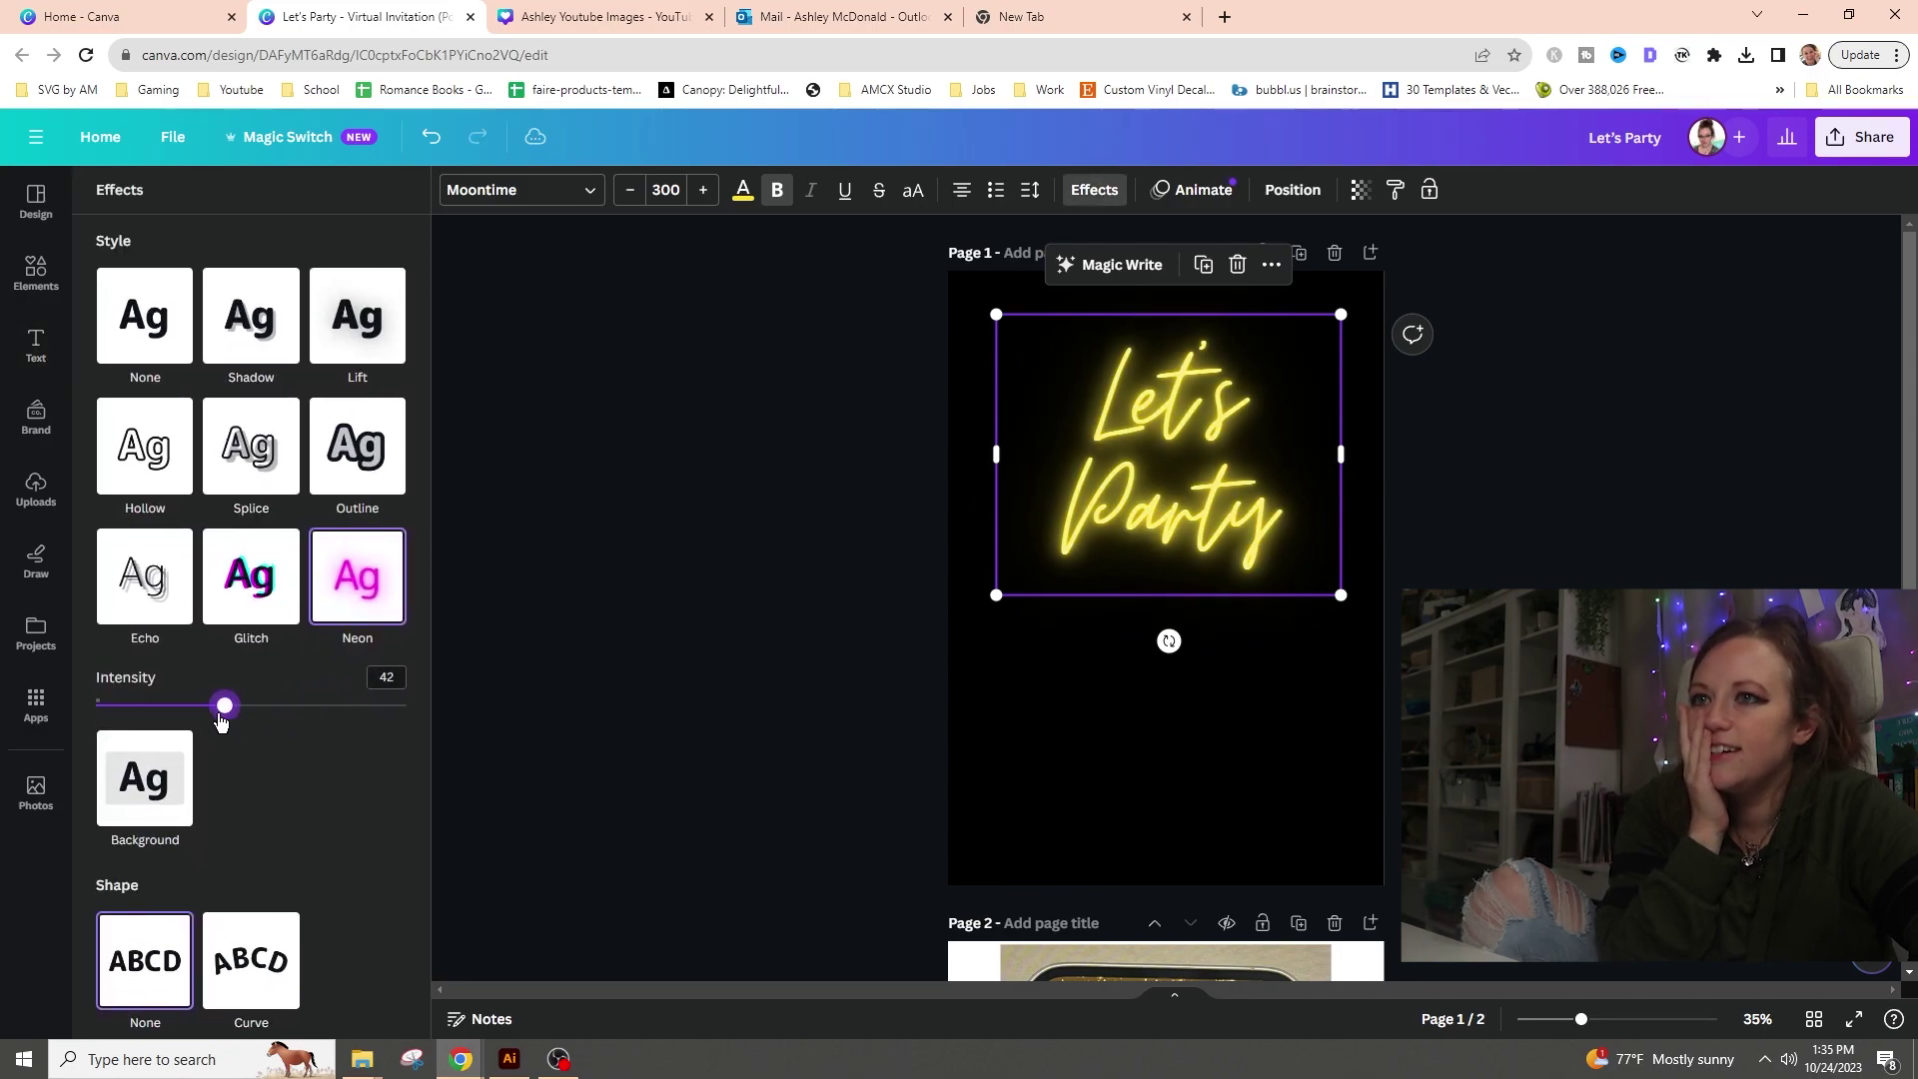
scroll(638, 595, down, 5)
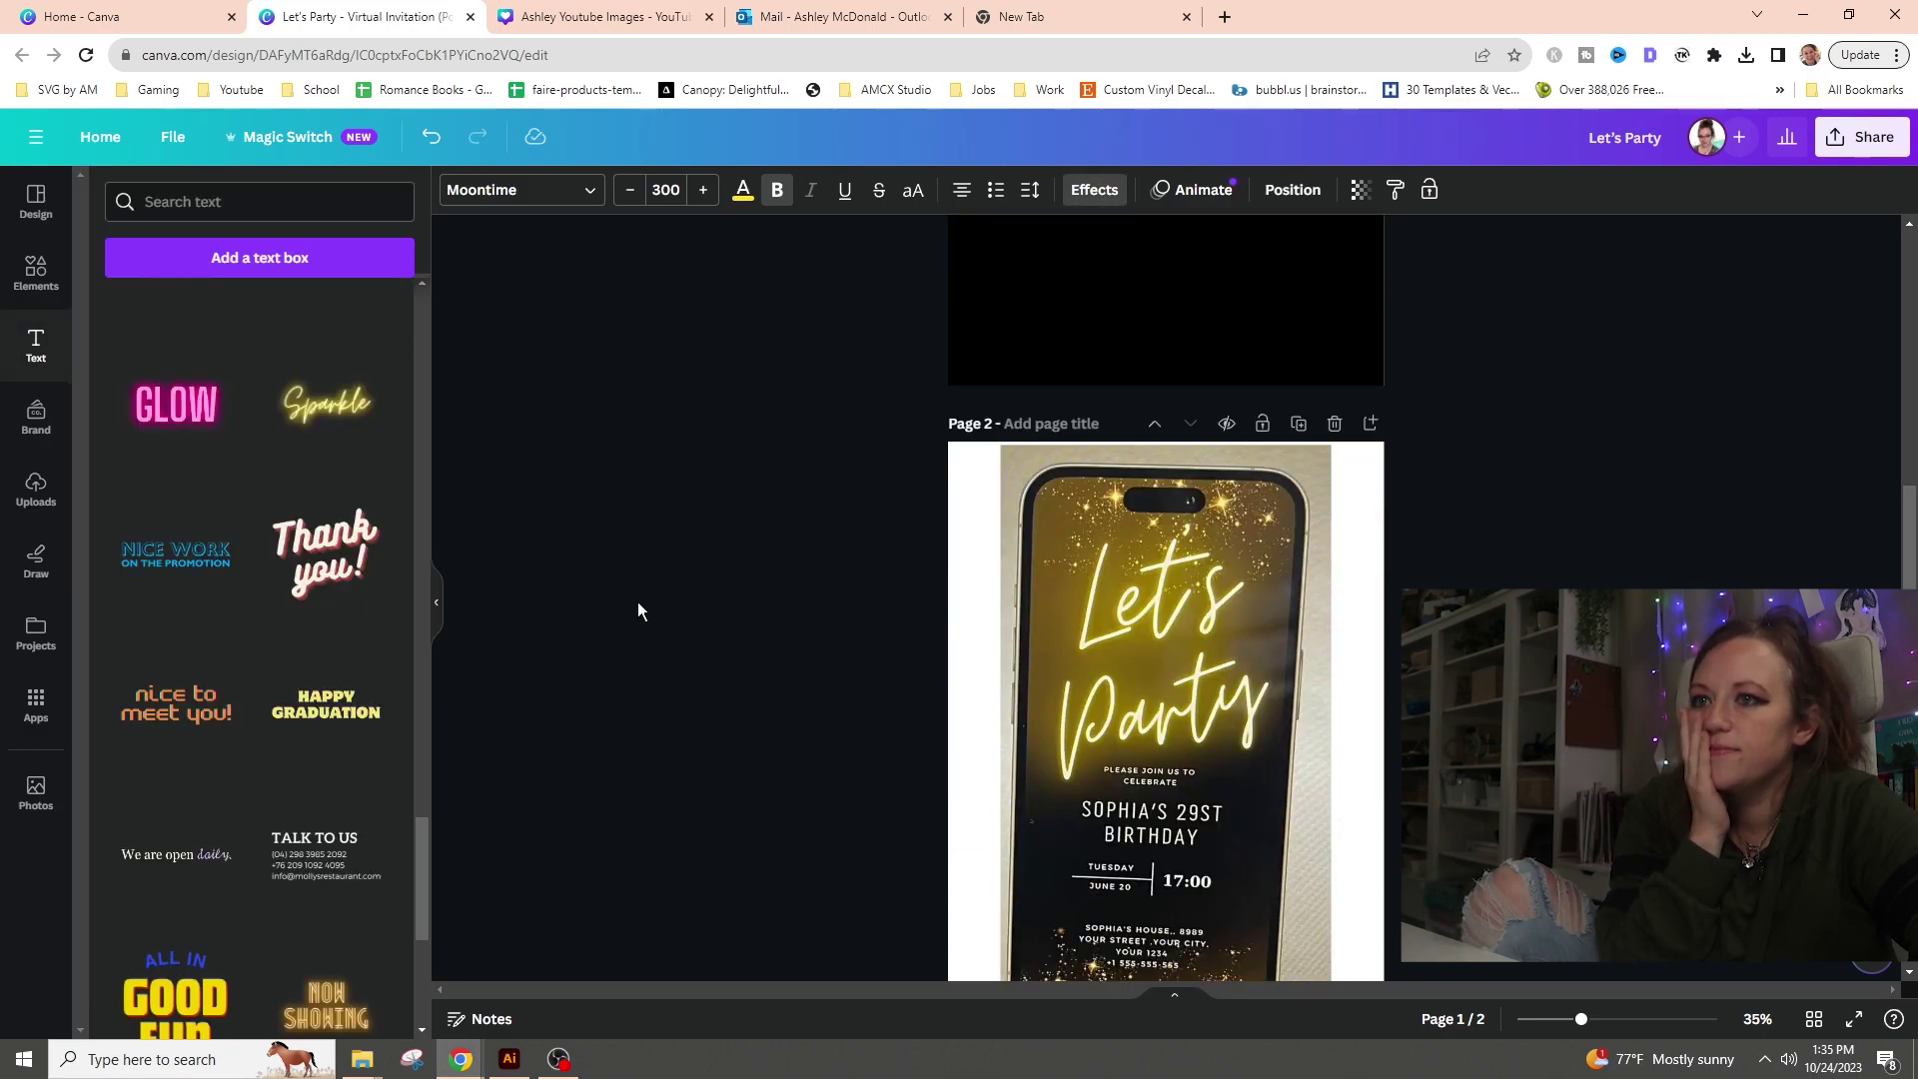
scroll(637, 604, up, 5)
click(638, 603)
drag(779, 407, 1199, 650)
drag(1019, 619, 912, 732)
drag(1114, 505, 1165, 471)
scroll(1235, 722, down, 5)
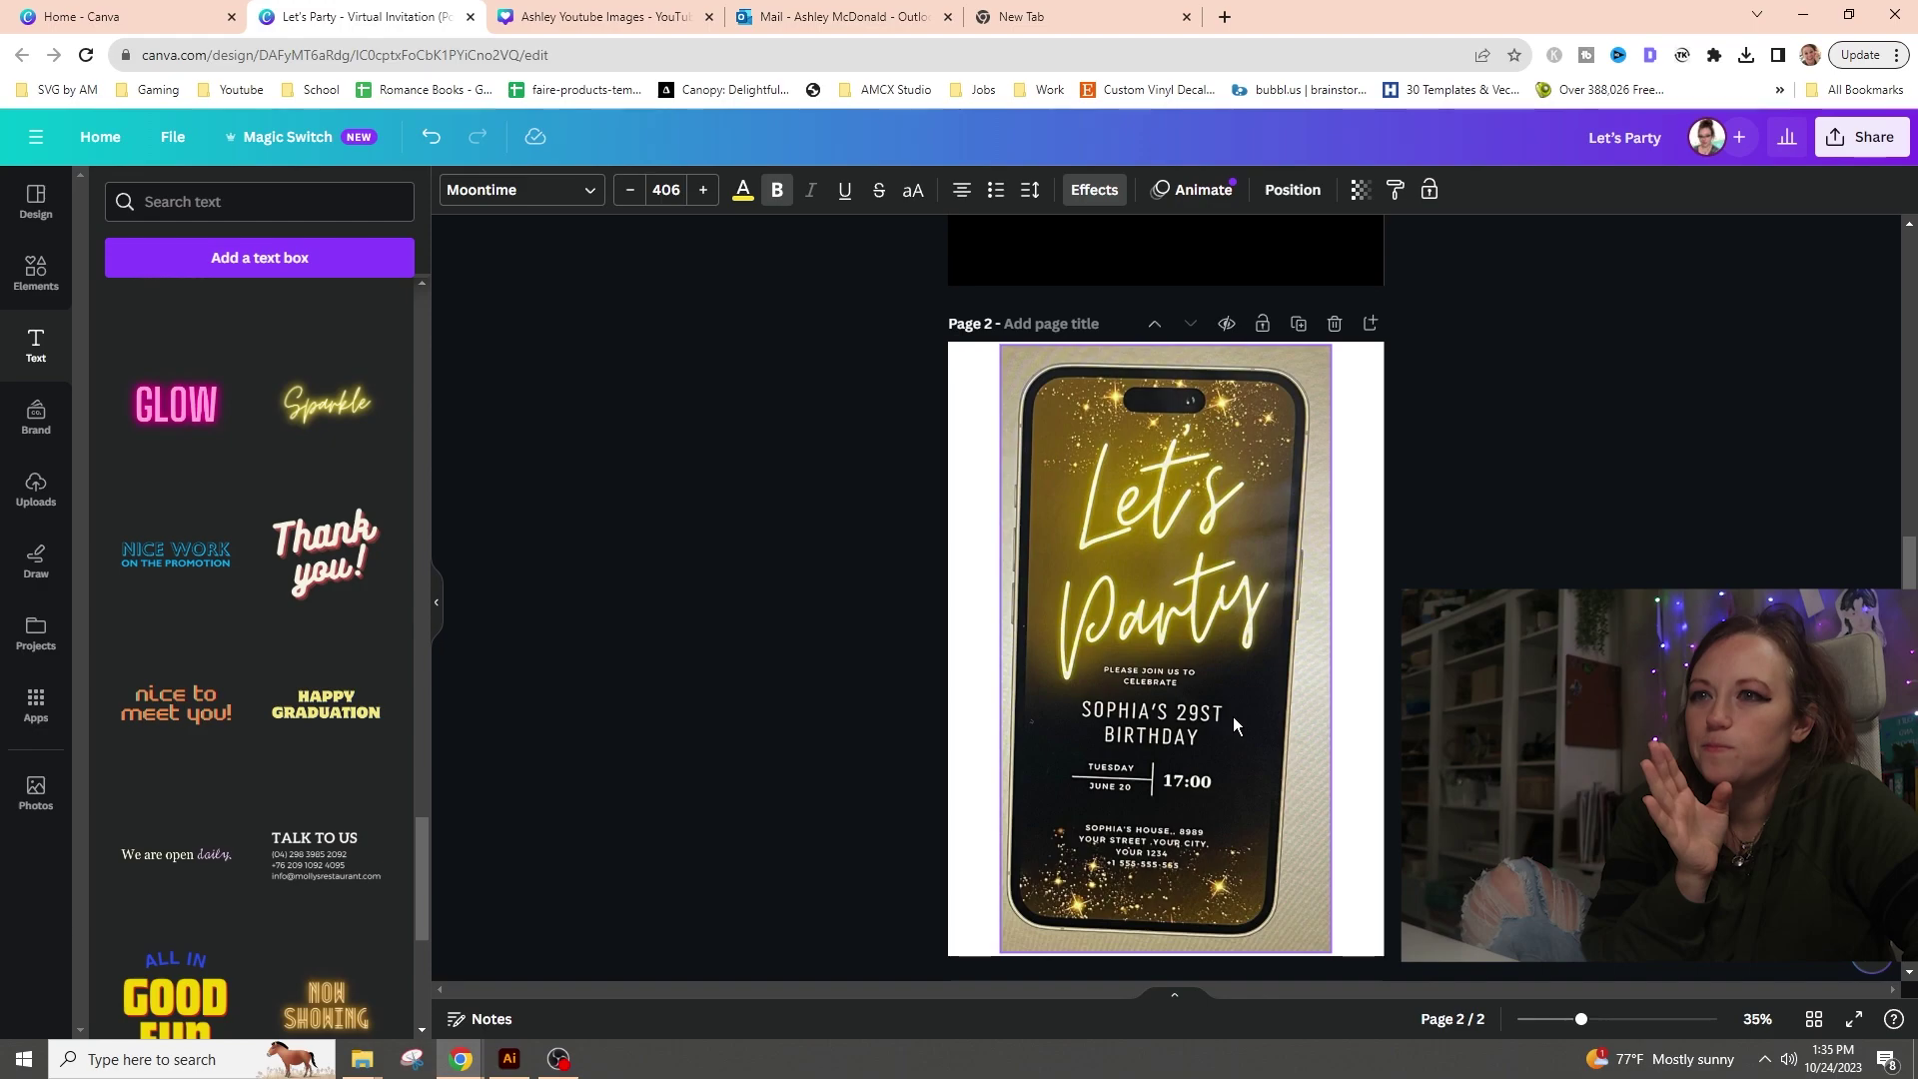
scroll(1233, 716, up, 5)
drag(1443, 406, 1255, 341)
double_click(1329, 397)
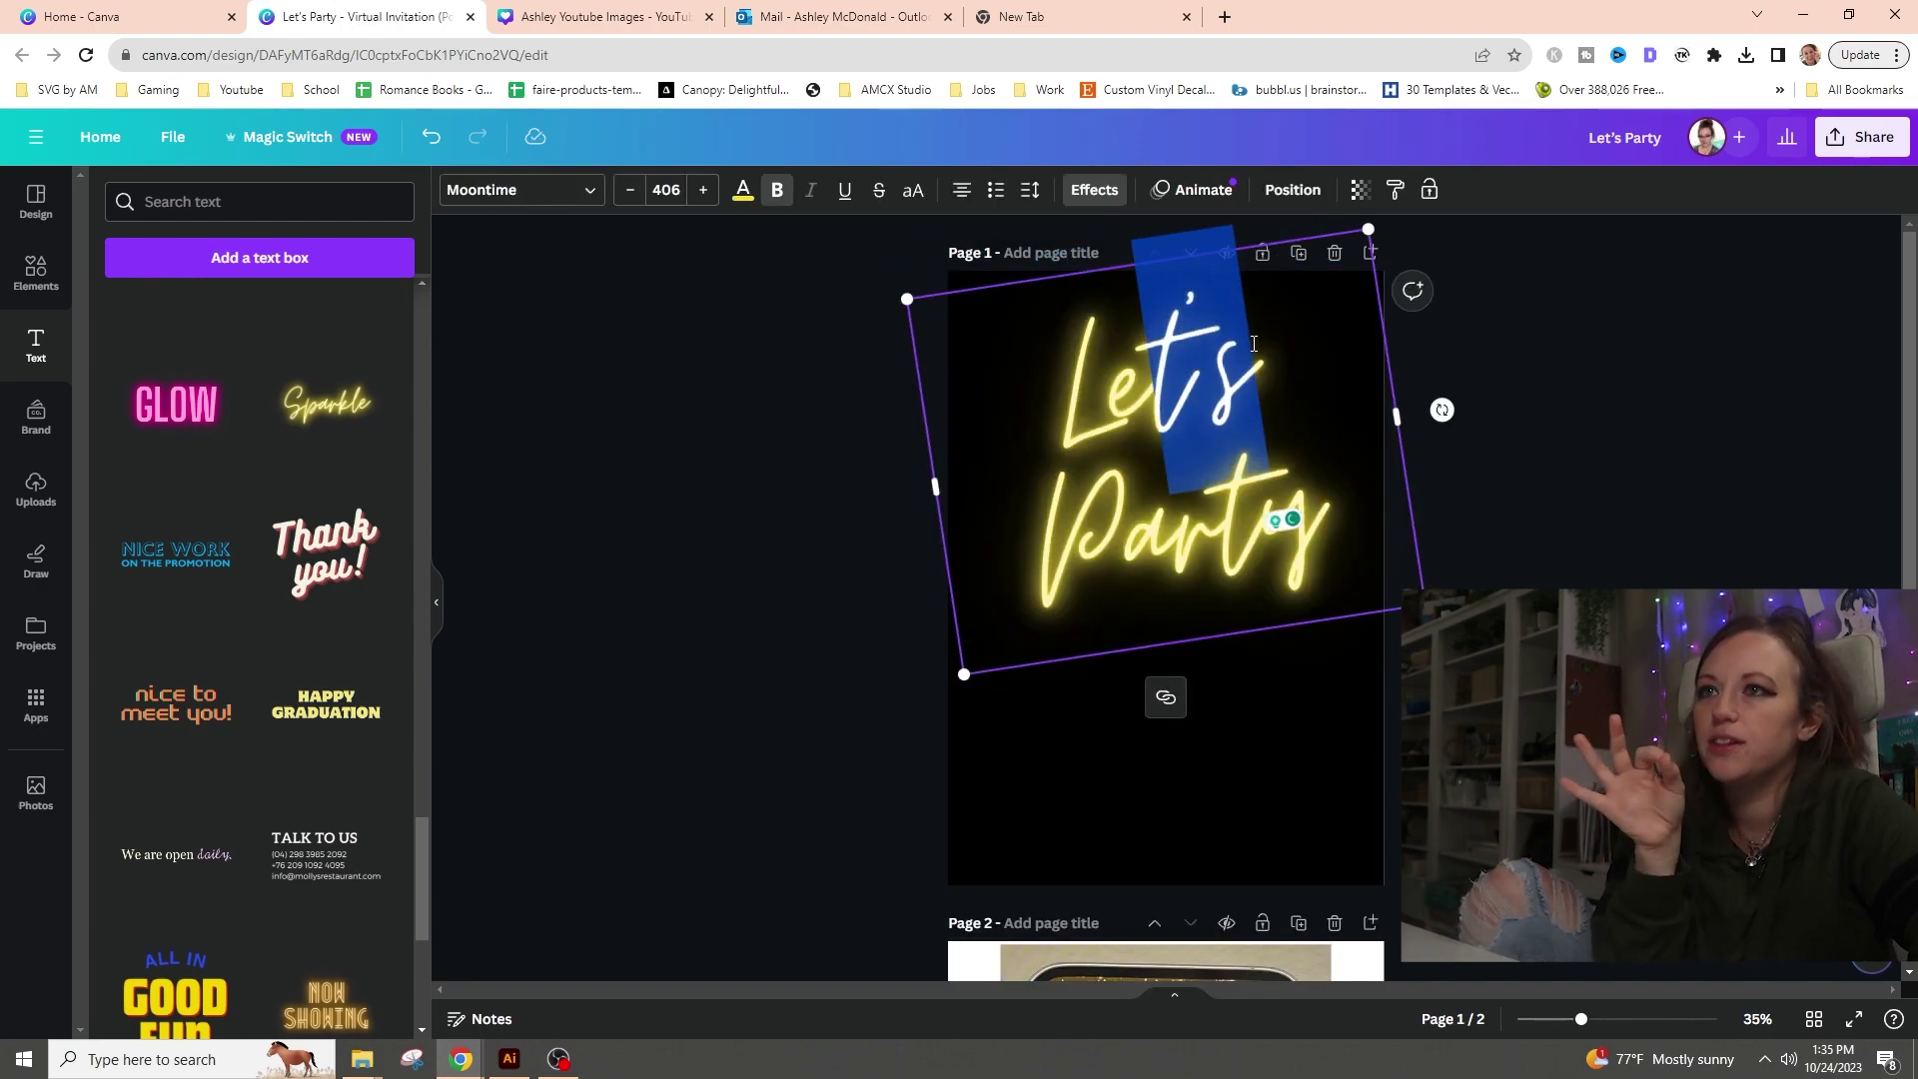
click(1029, 190)
click(1029, 190)
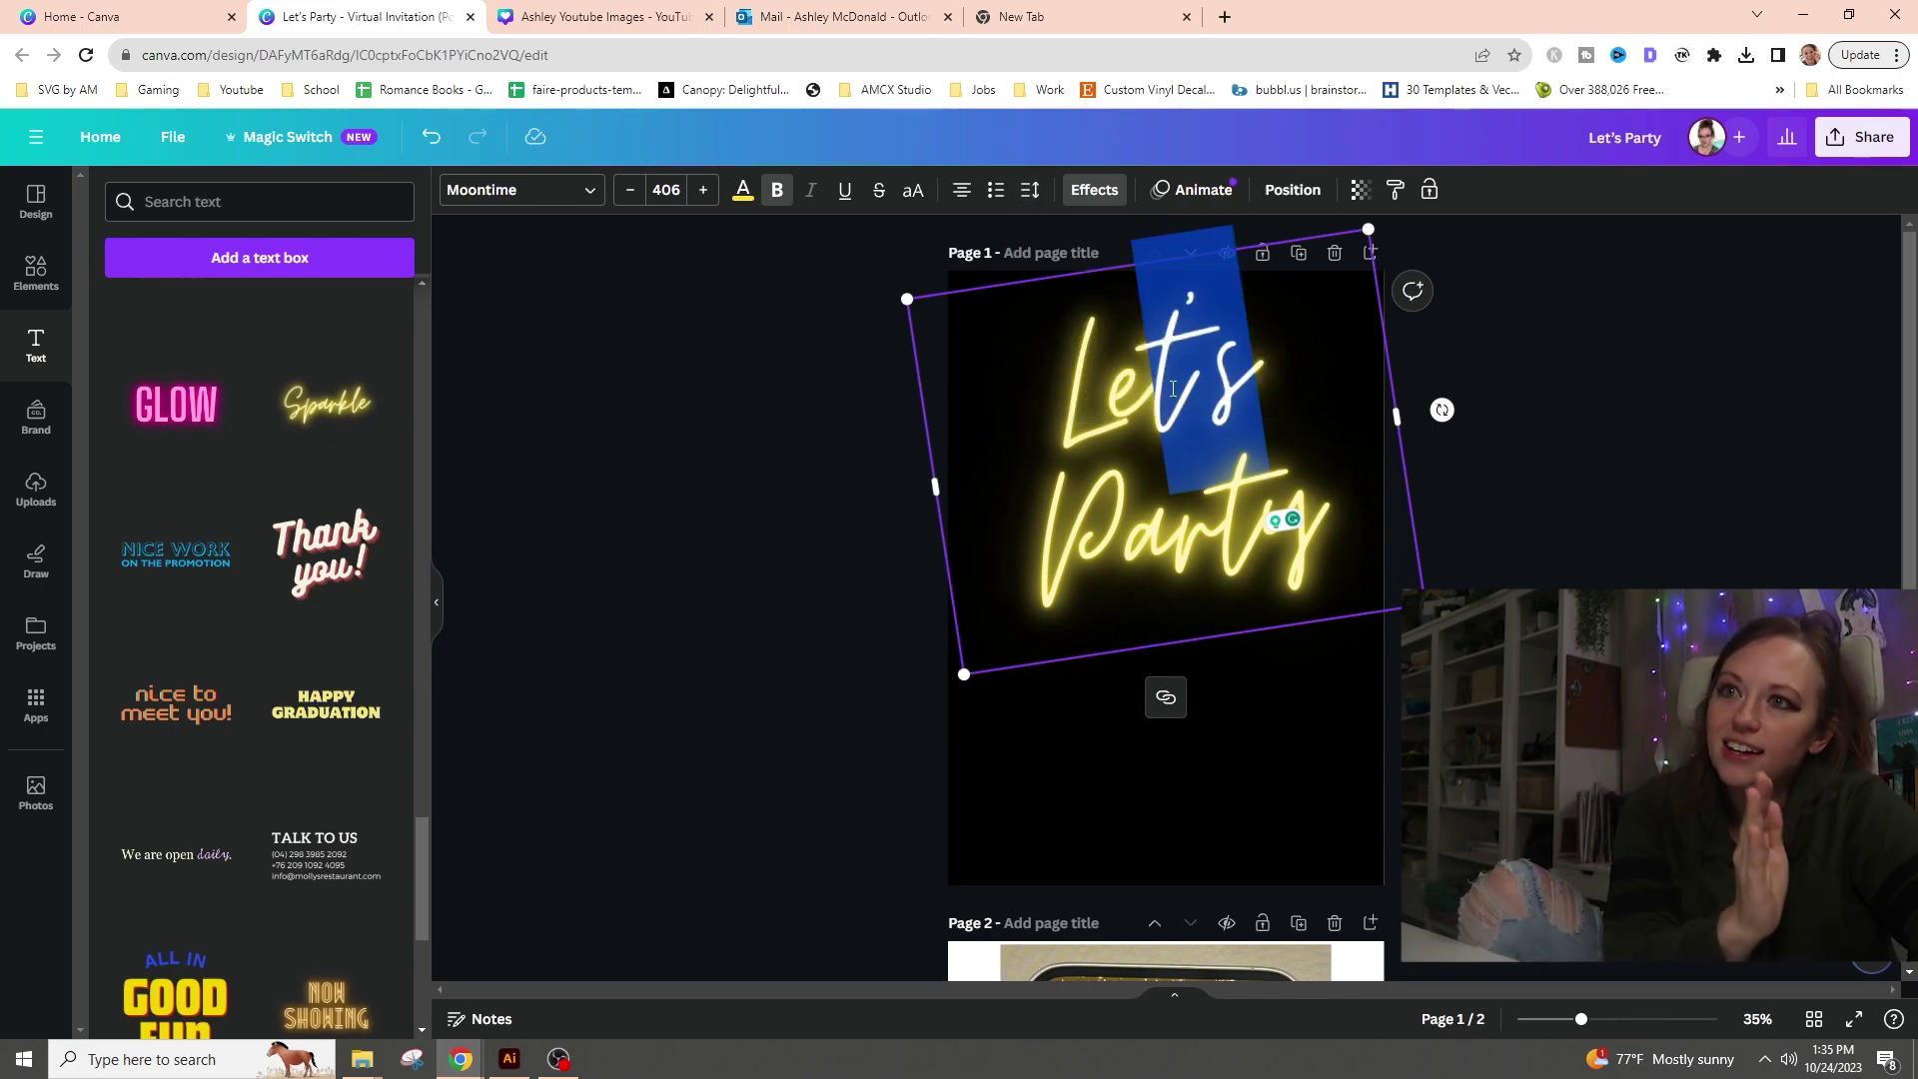
click(1030, 190)
drag(1073, 272, 1049, 272)
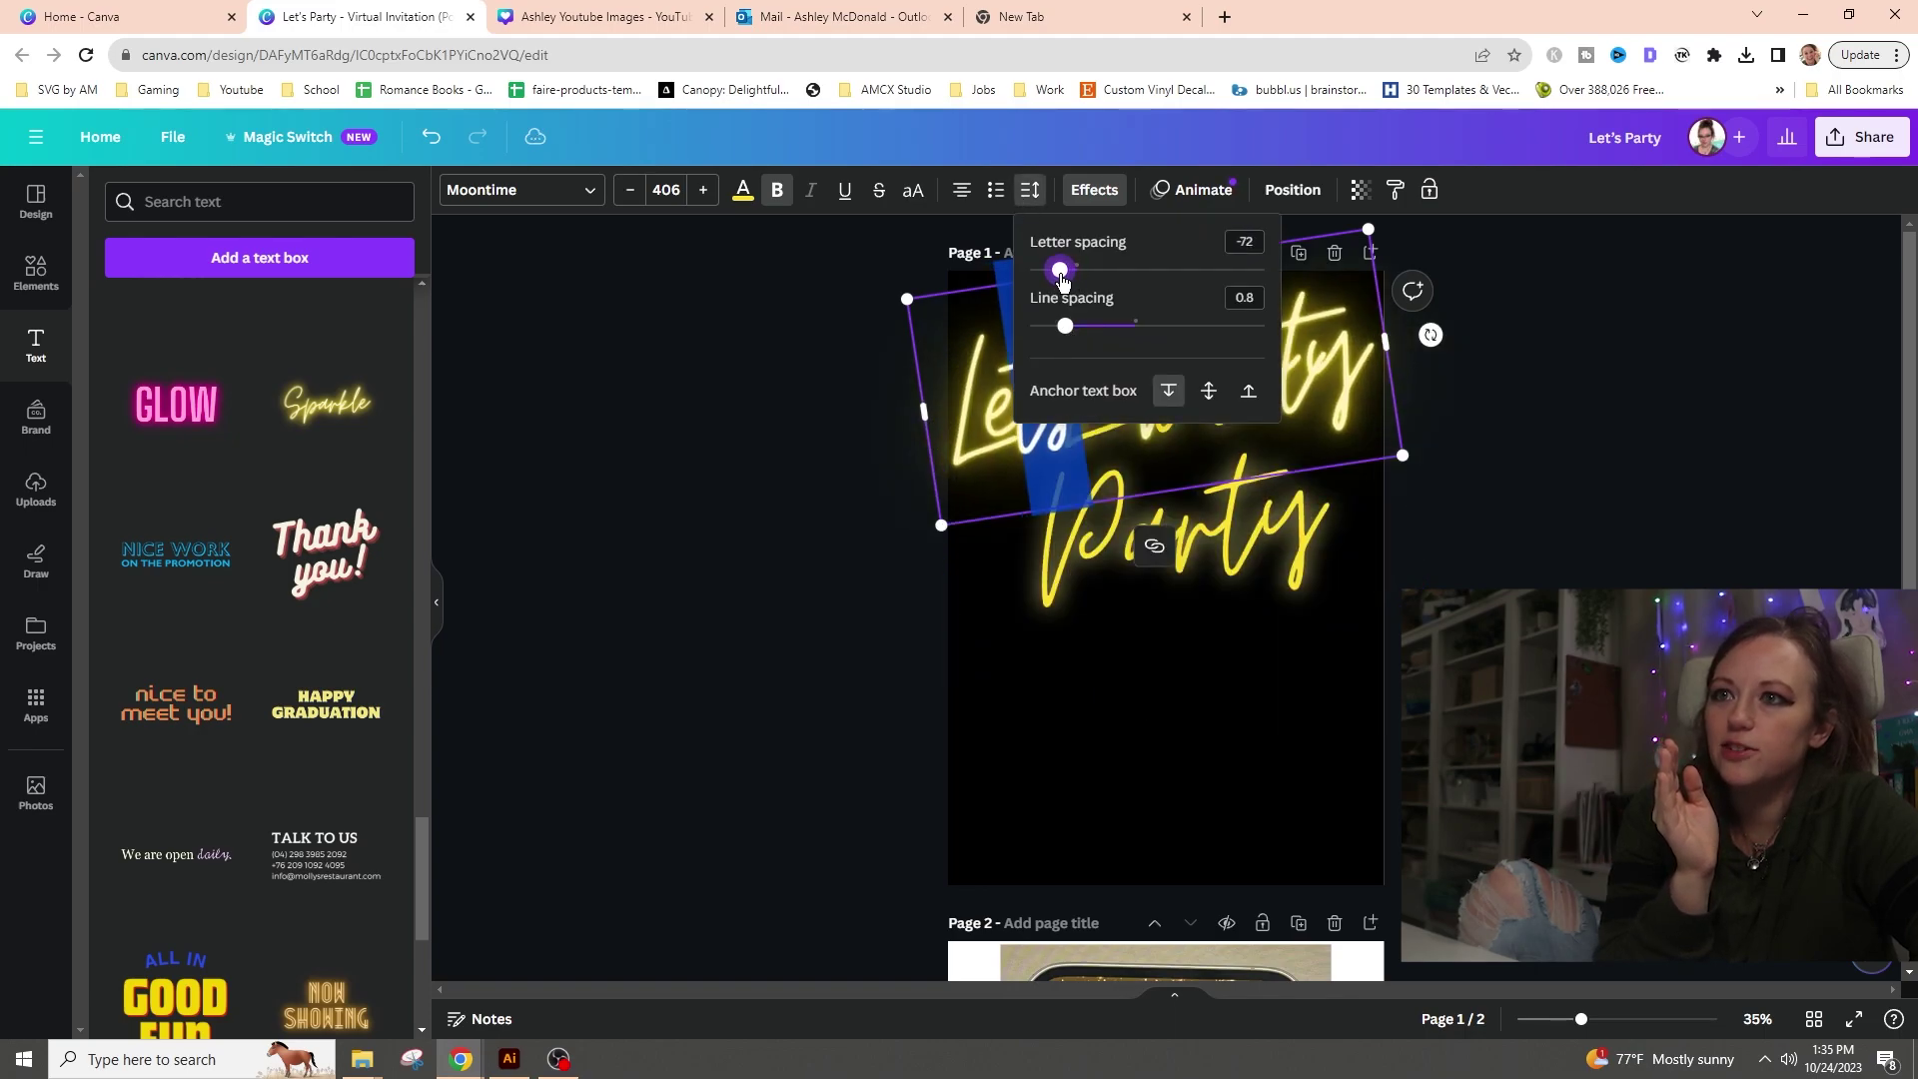
click(1531, 526)
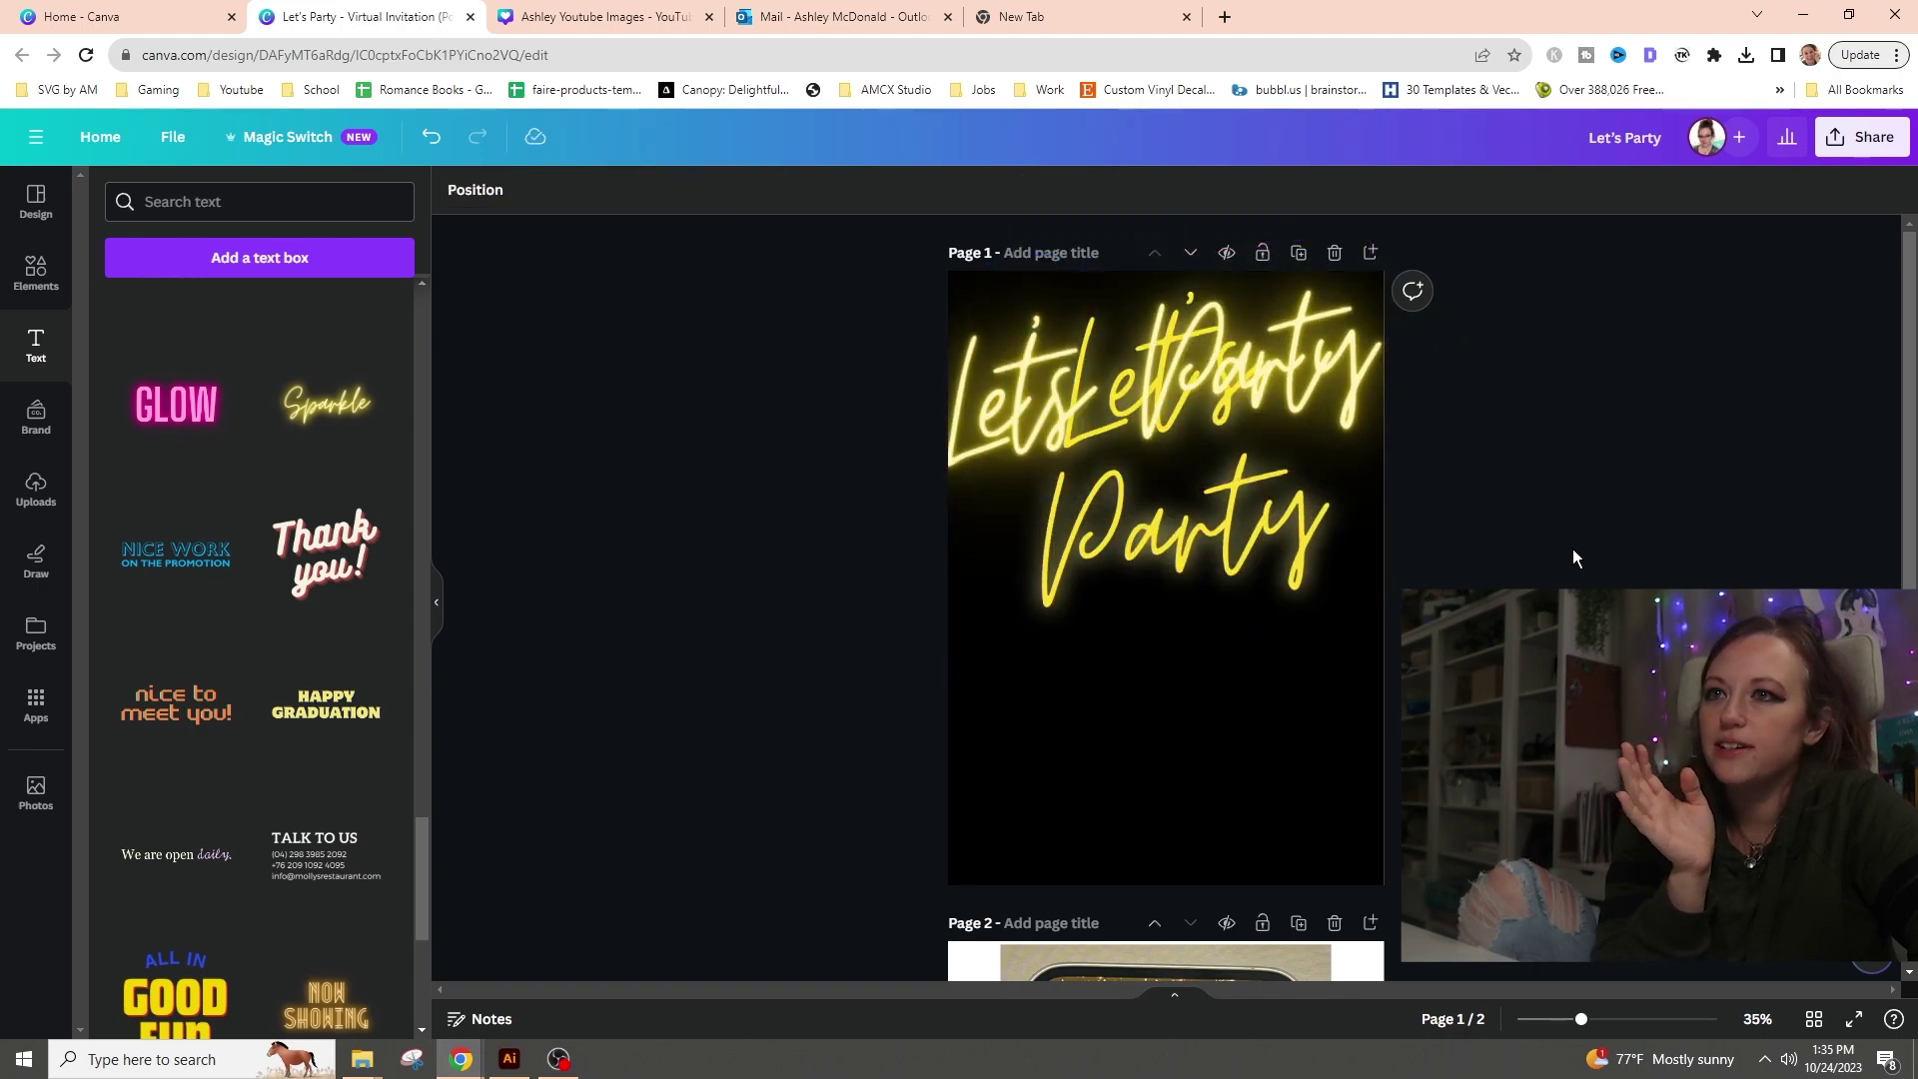
key(ctrl+z)
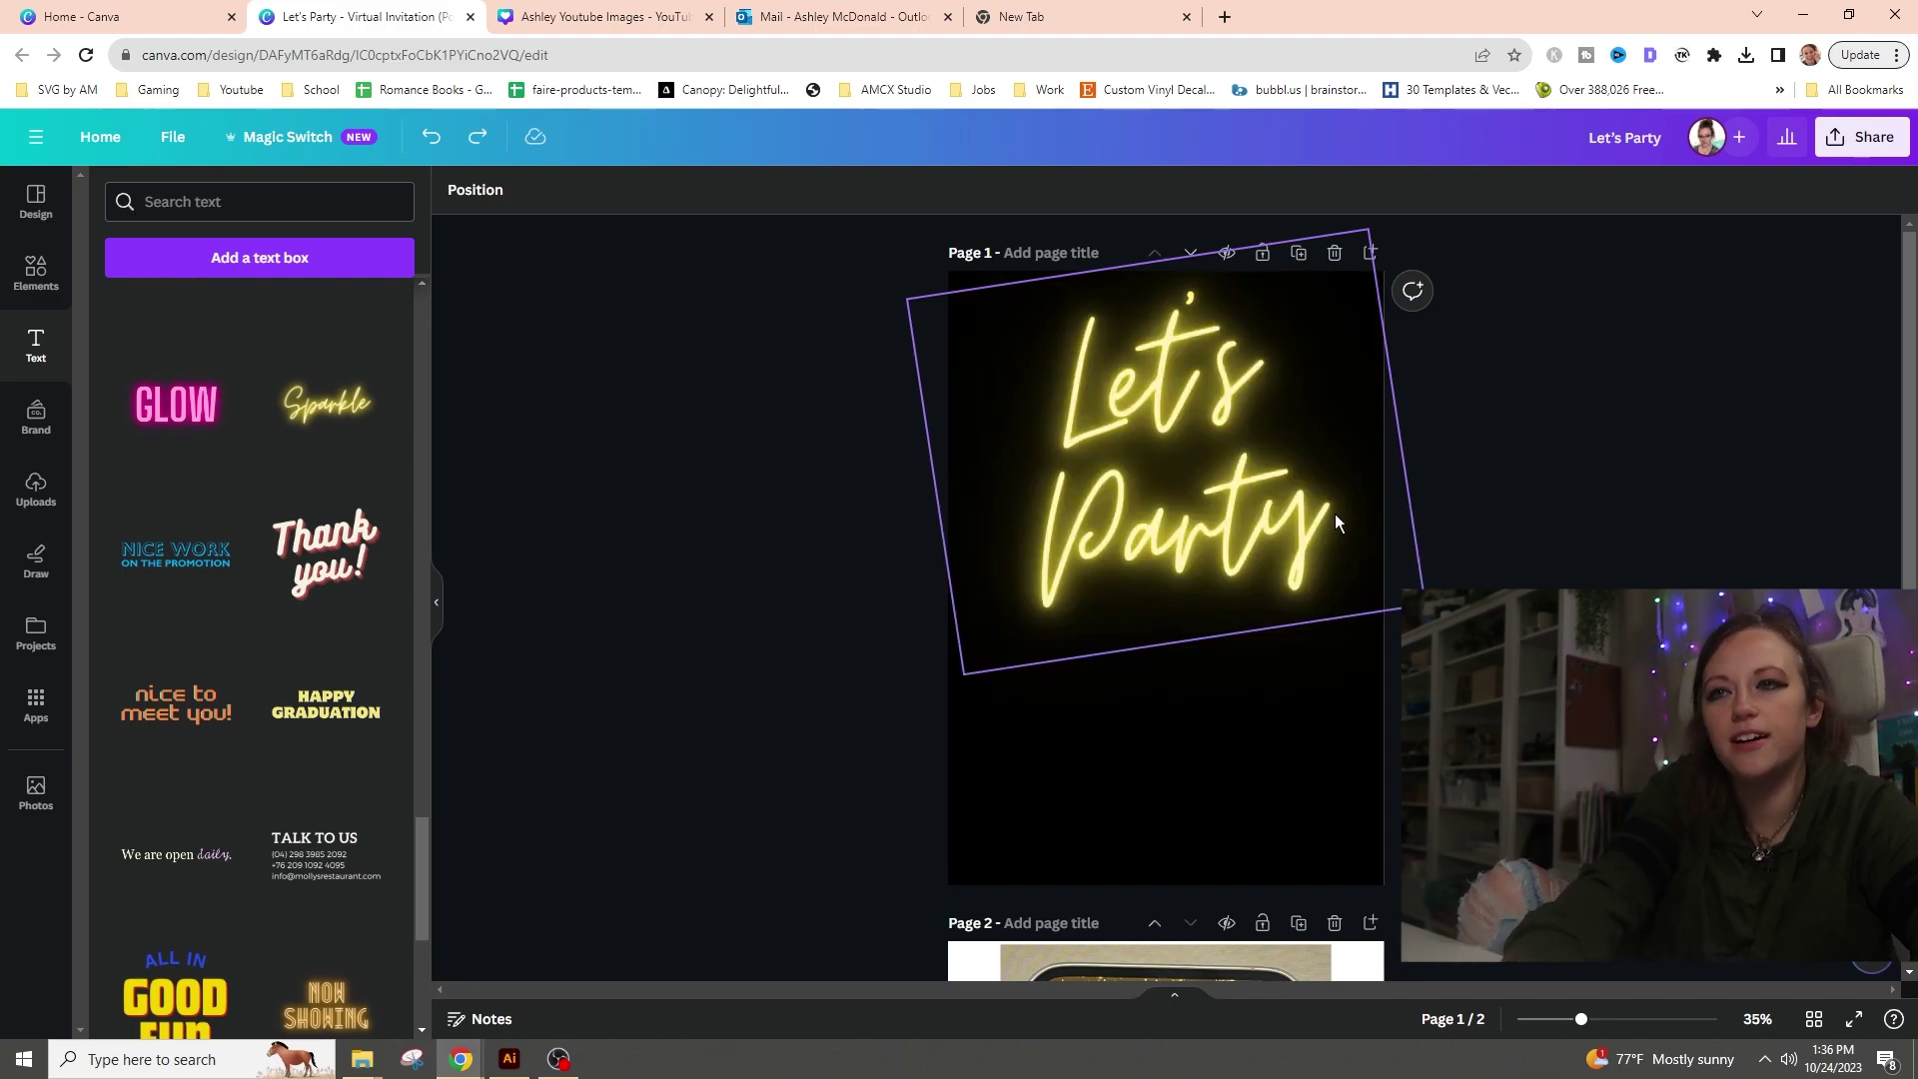
- Move a copy of 'Let's Party' down the page and delete the 's' from the top text
drag(1335, 513, 1266, 822)
double_click(1137, 416)
drag(1185, 394, 1305, 382)
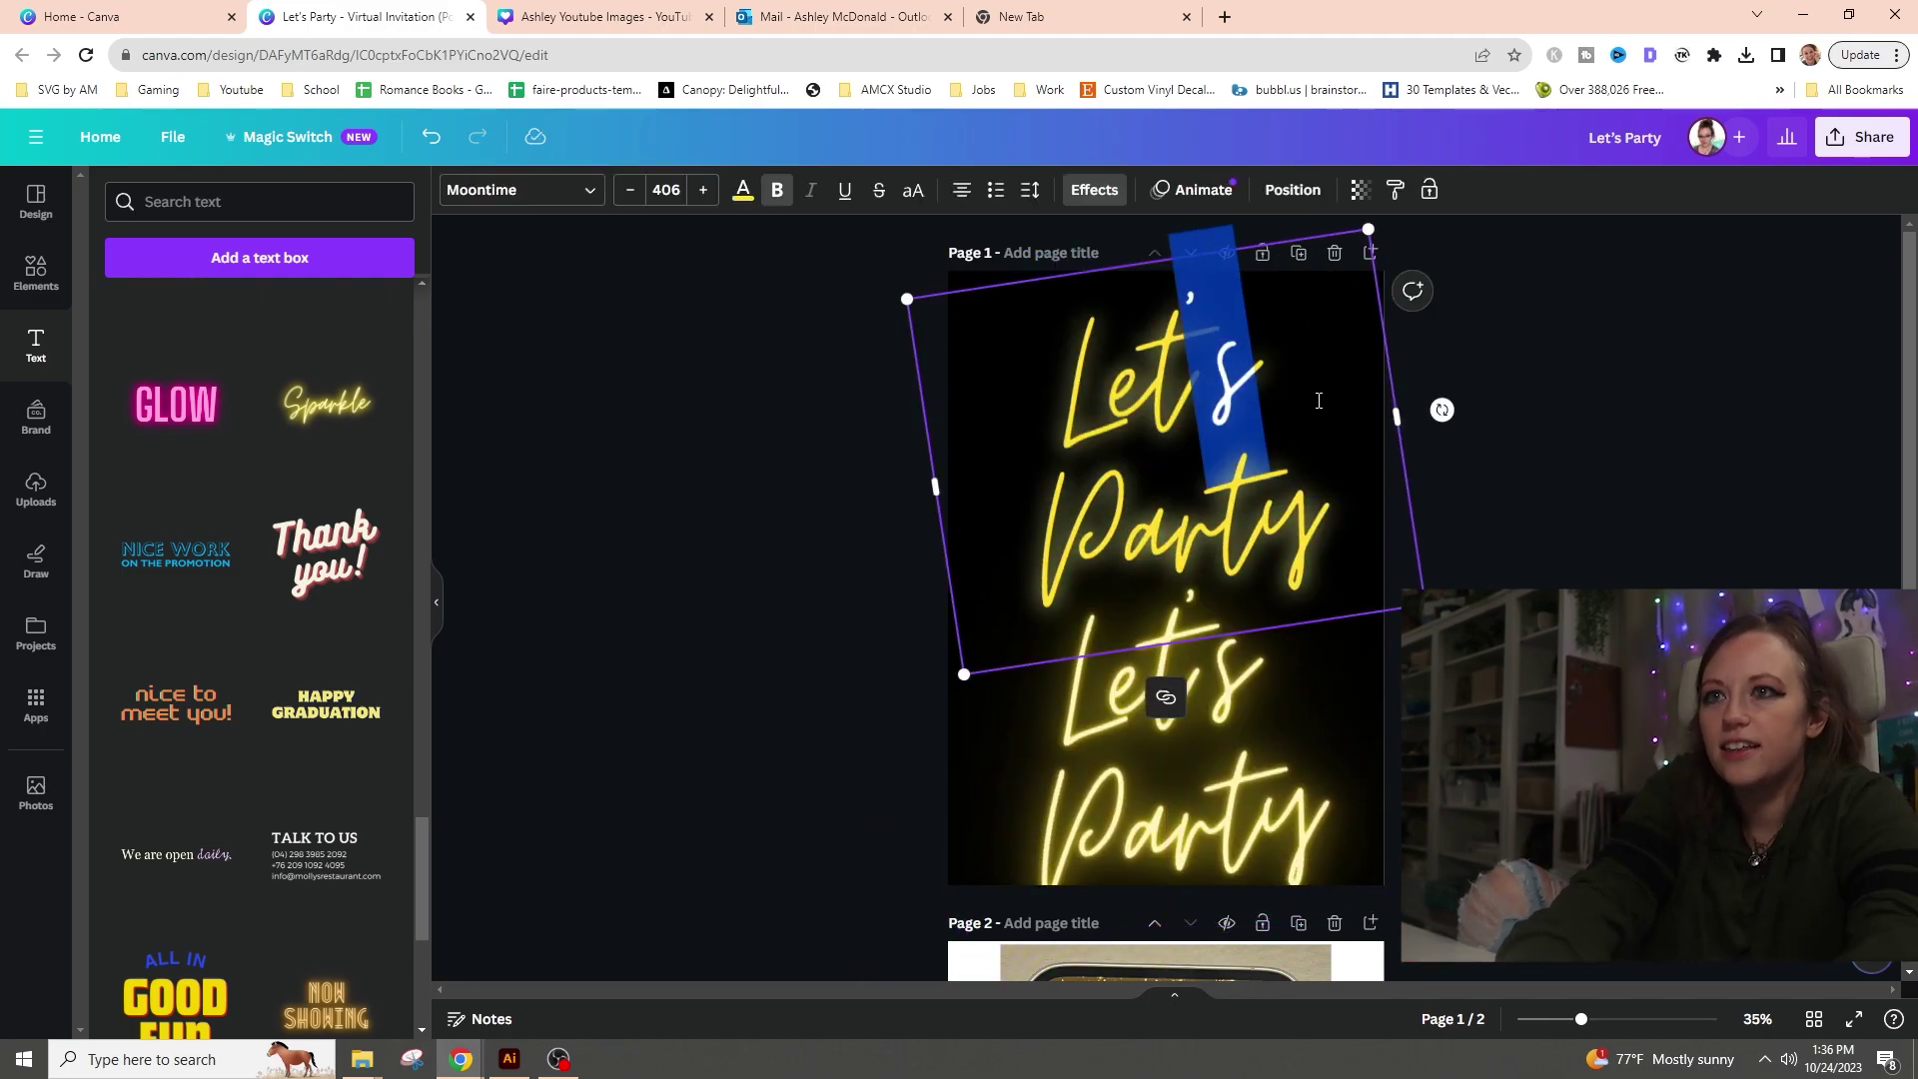
key(BackSpace)
click(1729, 494)
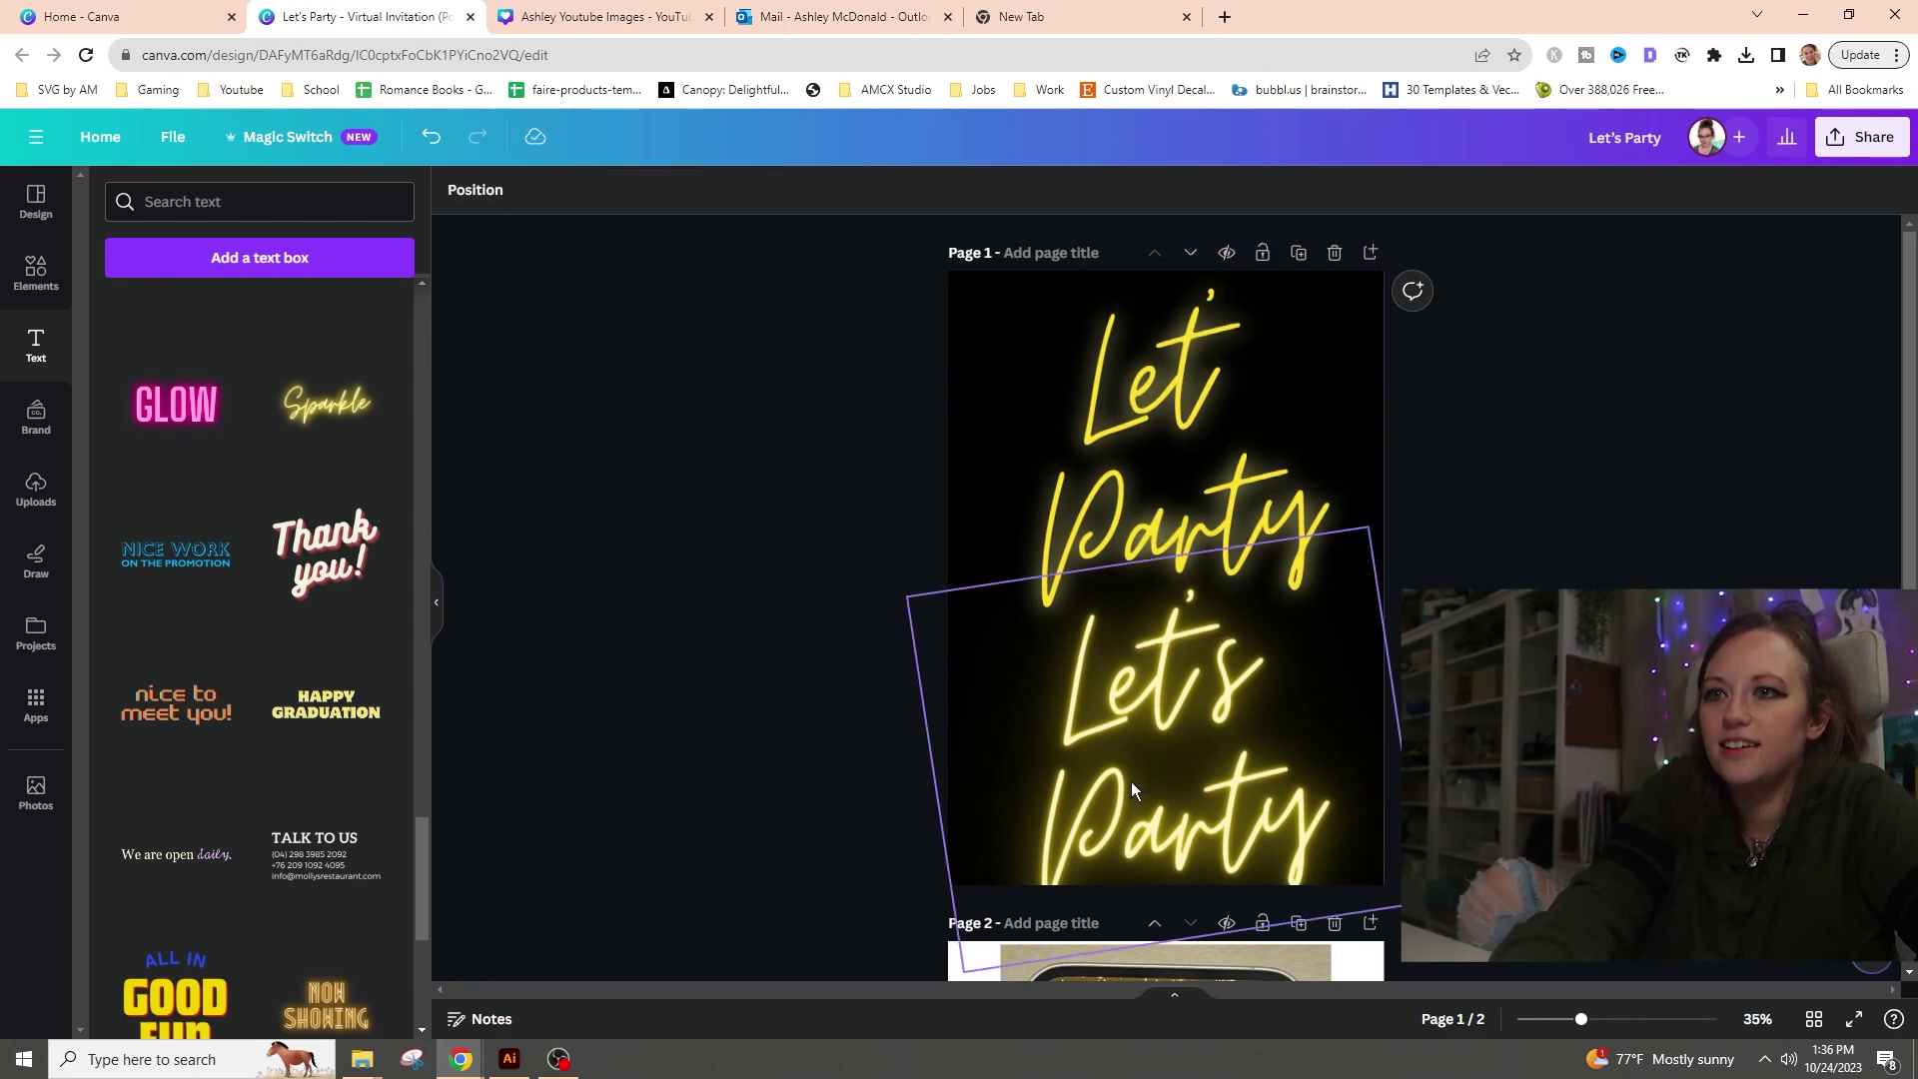
- Move the lower 'Let's Party' copy off the page
click(1296, 632)
key(ctrl+z)
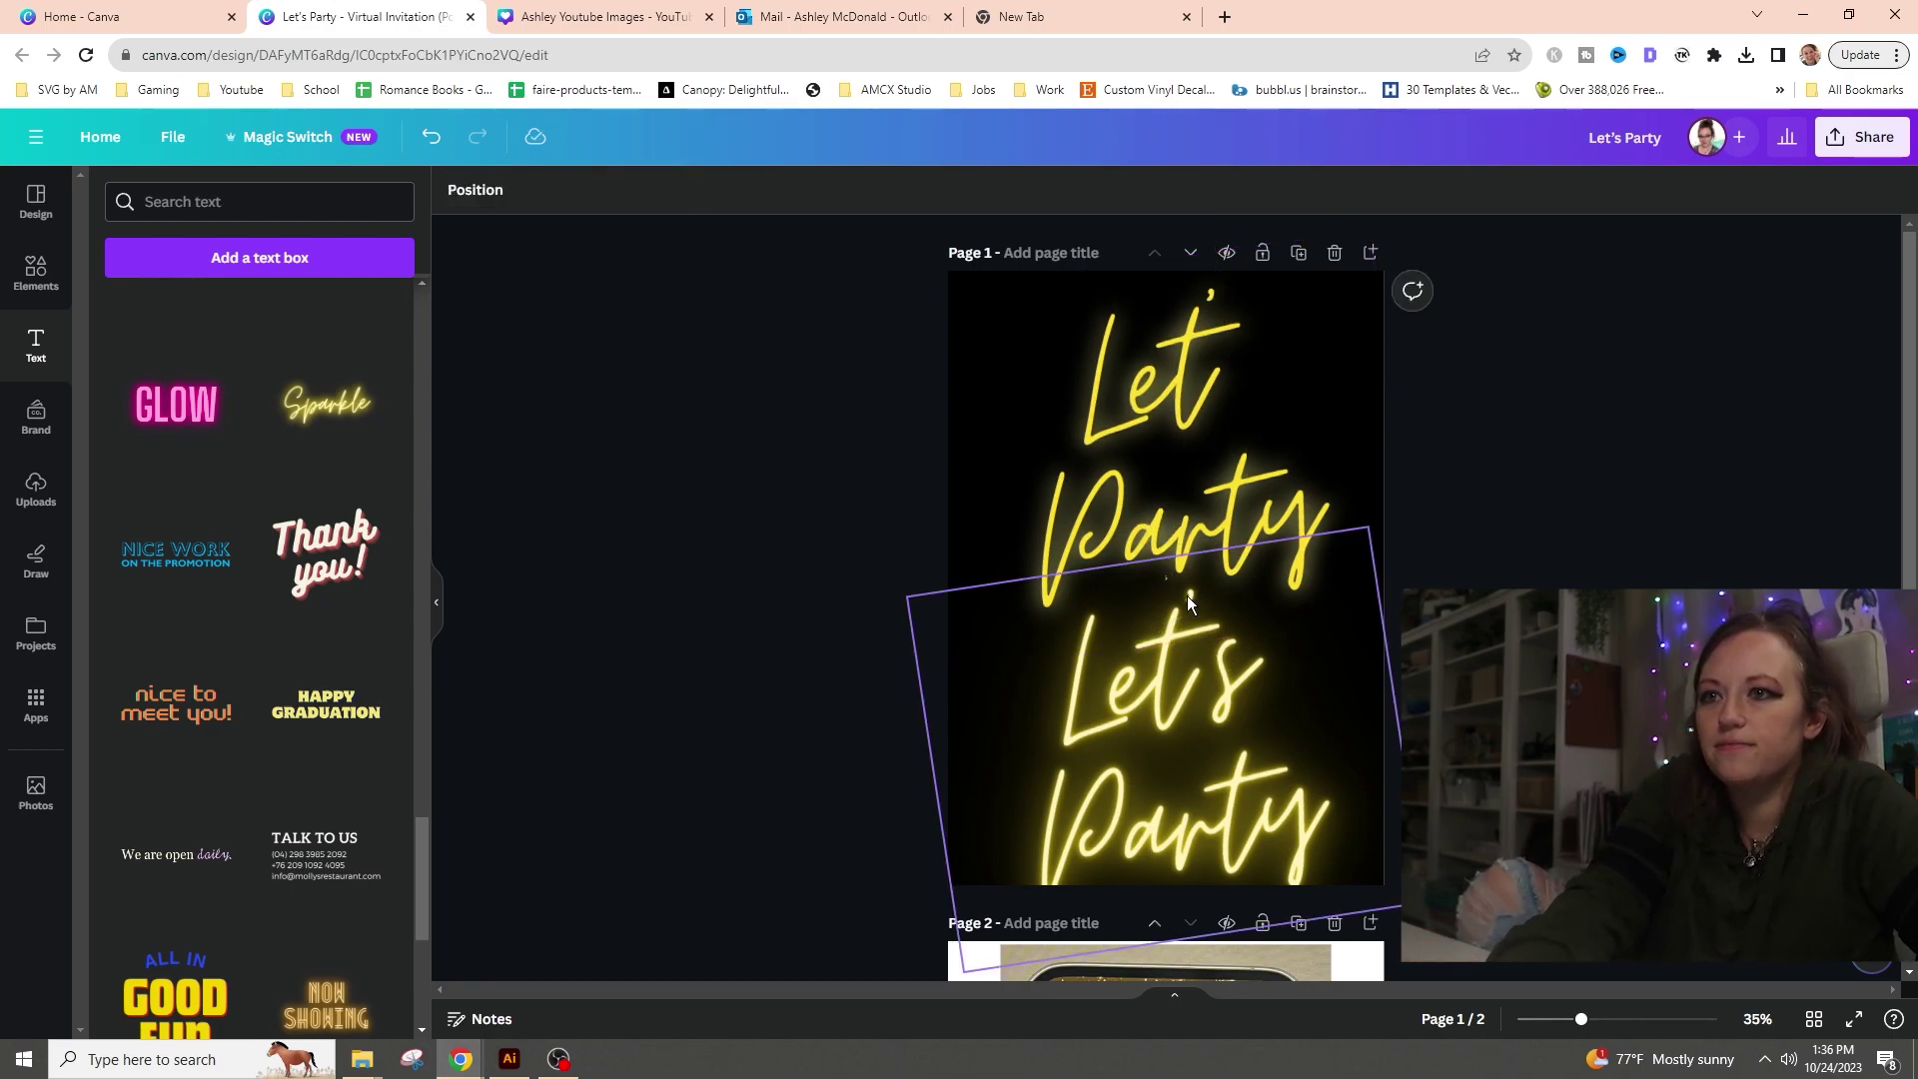
click(1187, 595)
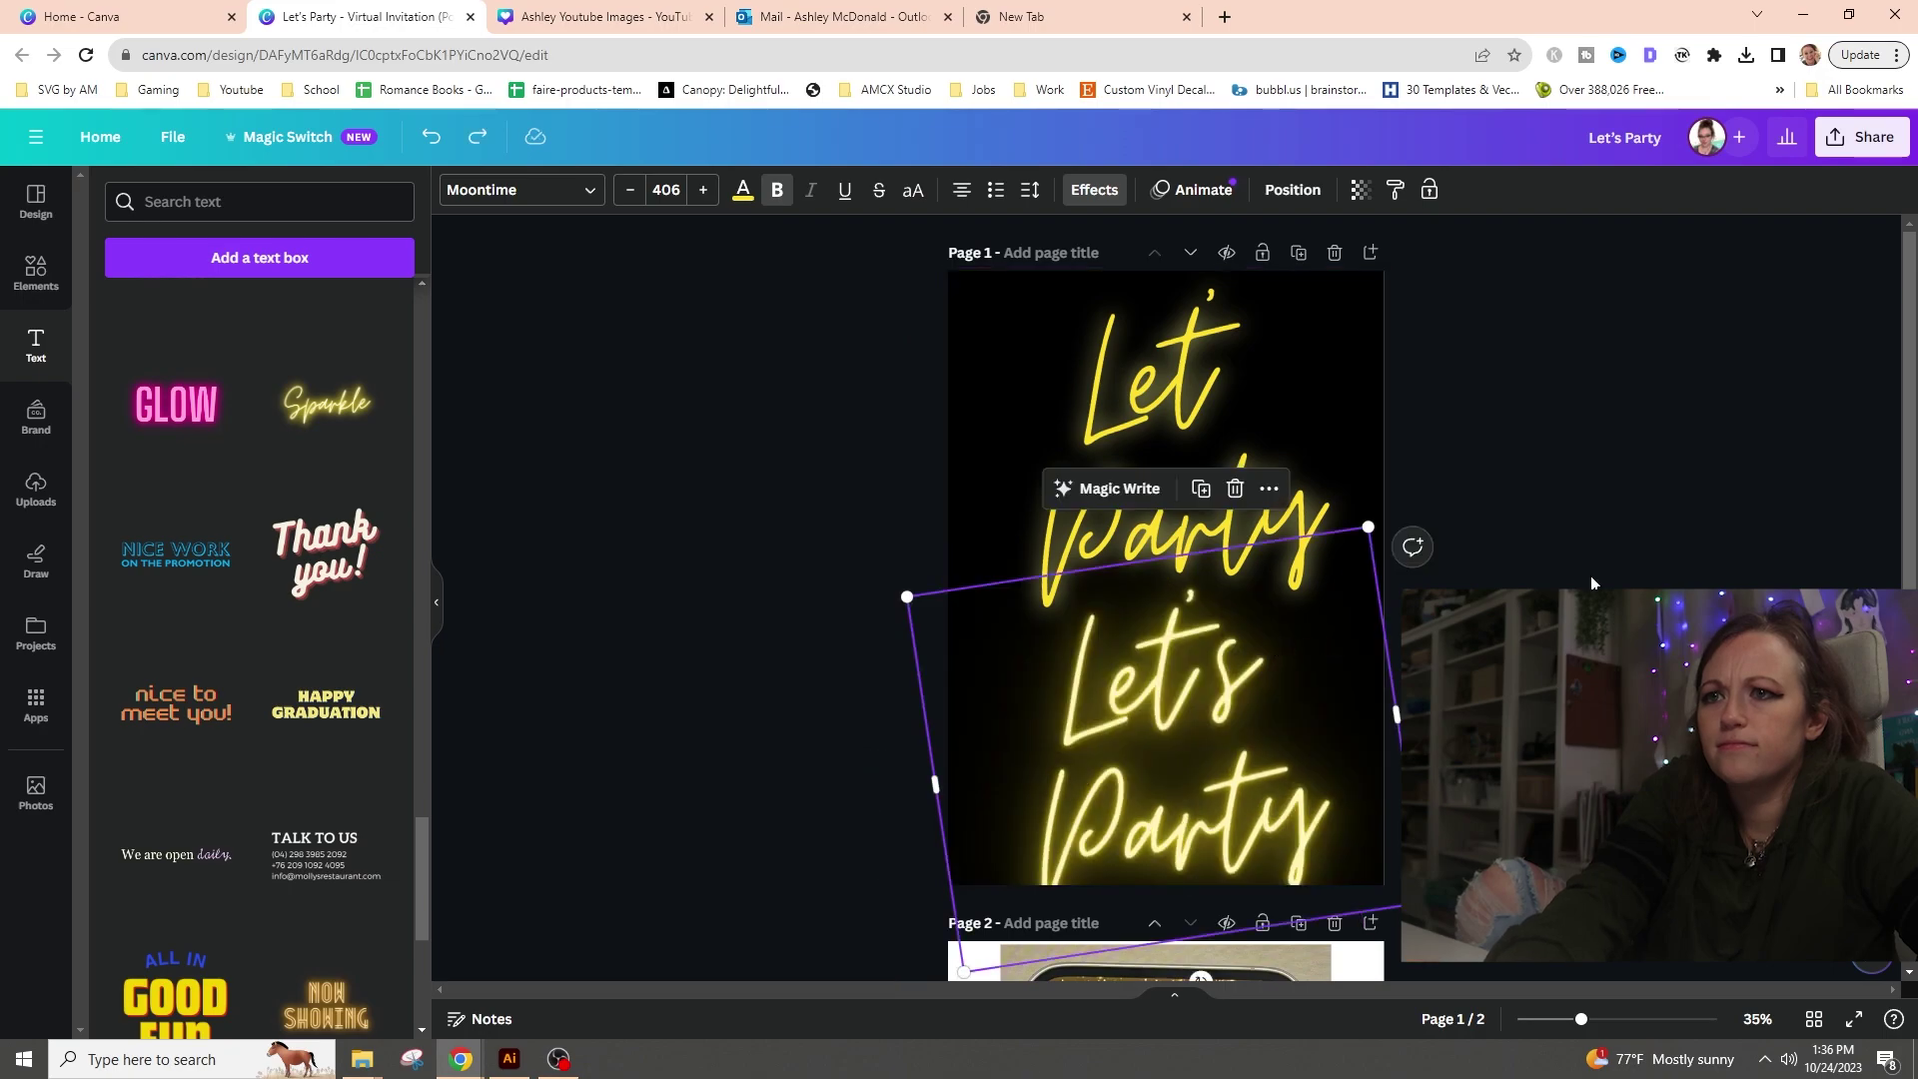
drag(1205, 685, 1519, 753)
- Enlarge the separate 's' text element and tilt it to match the script angle
click(1193, 609)
drag(1169, 575, 1329, 430)
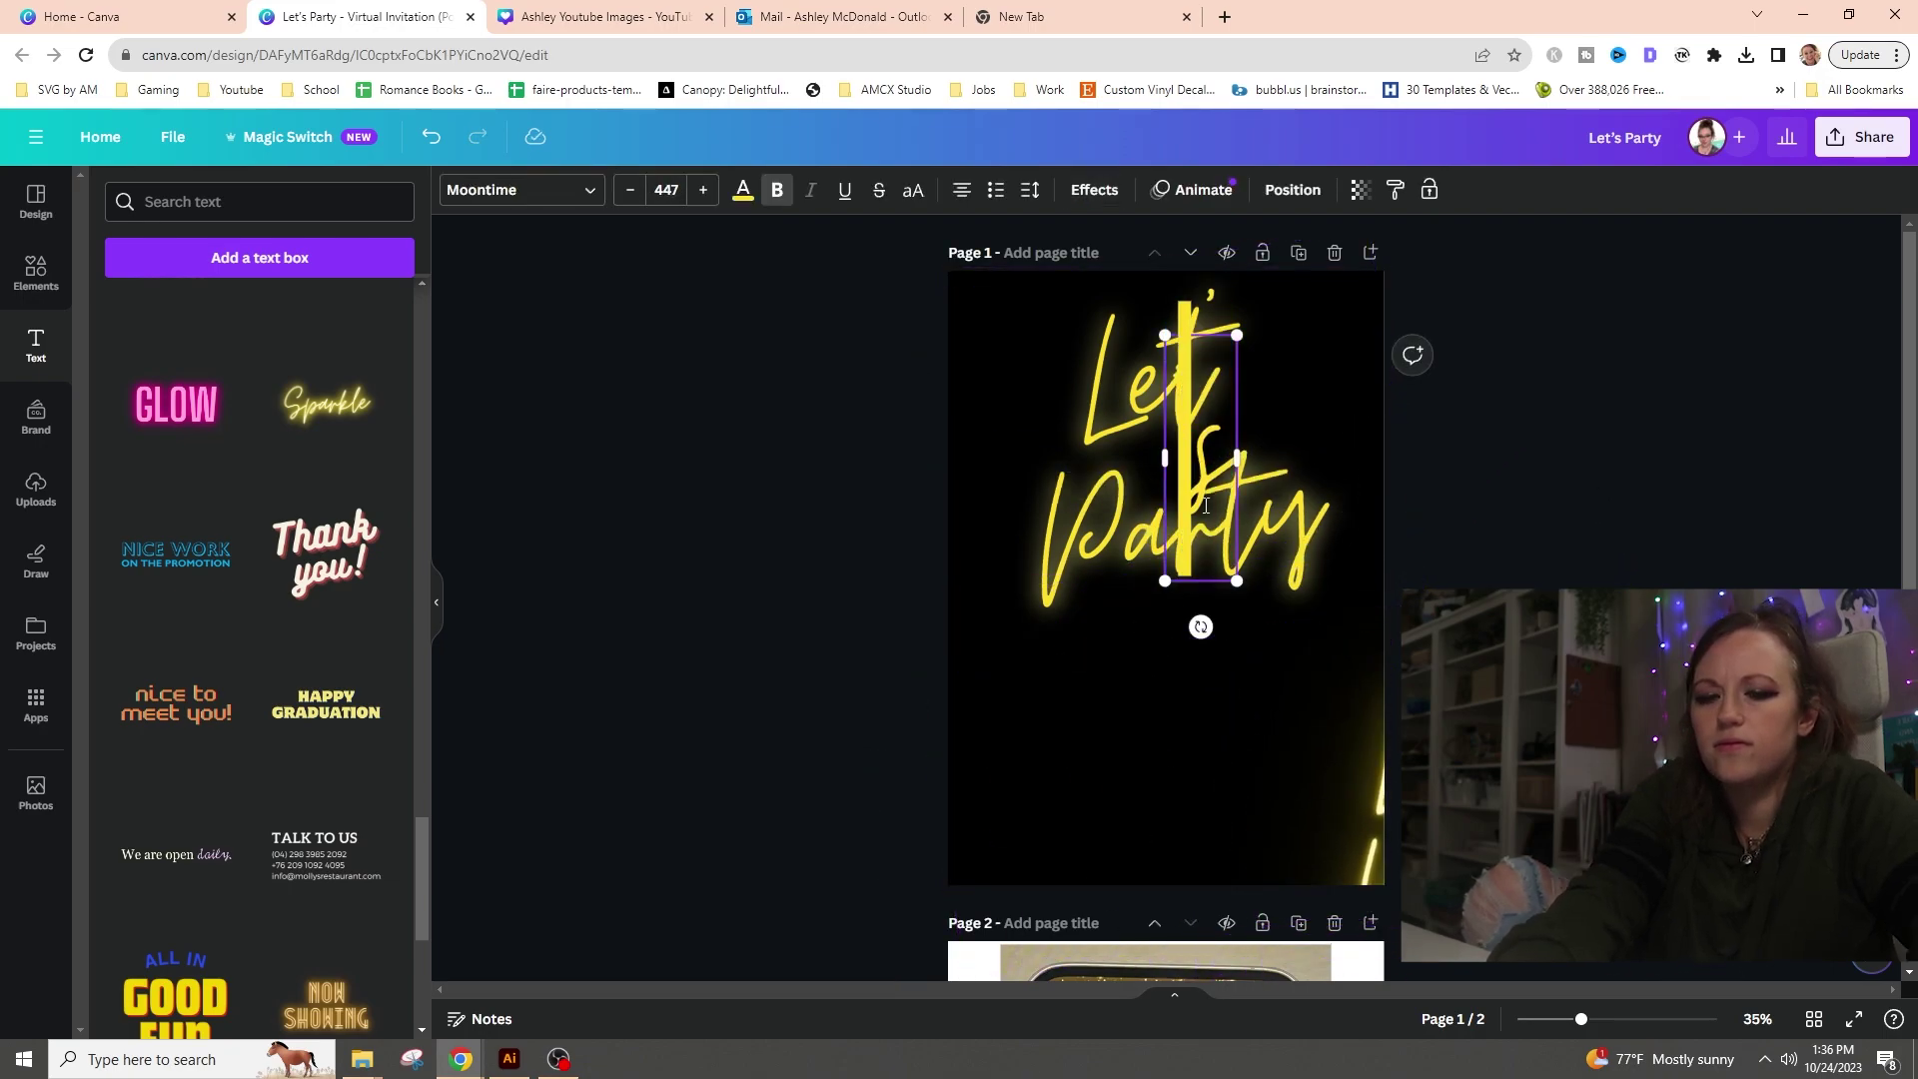
click(1063, 730)
click(1218, 407)
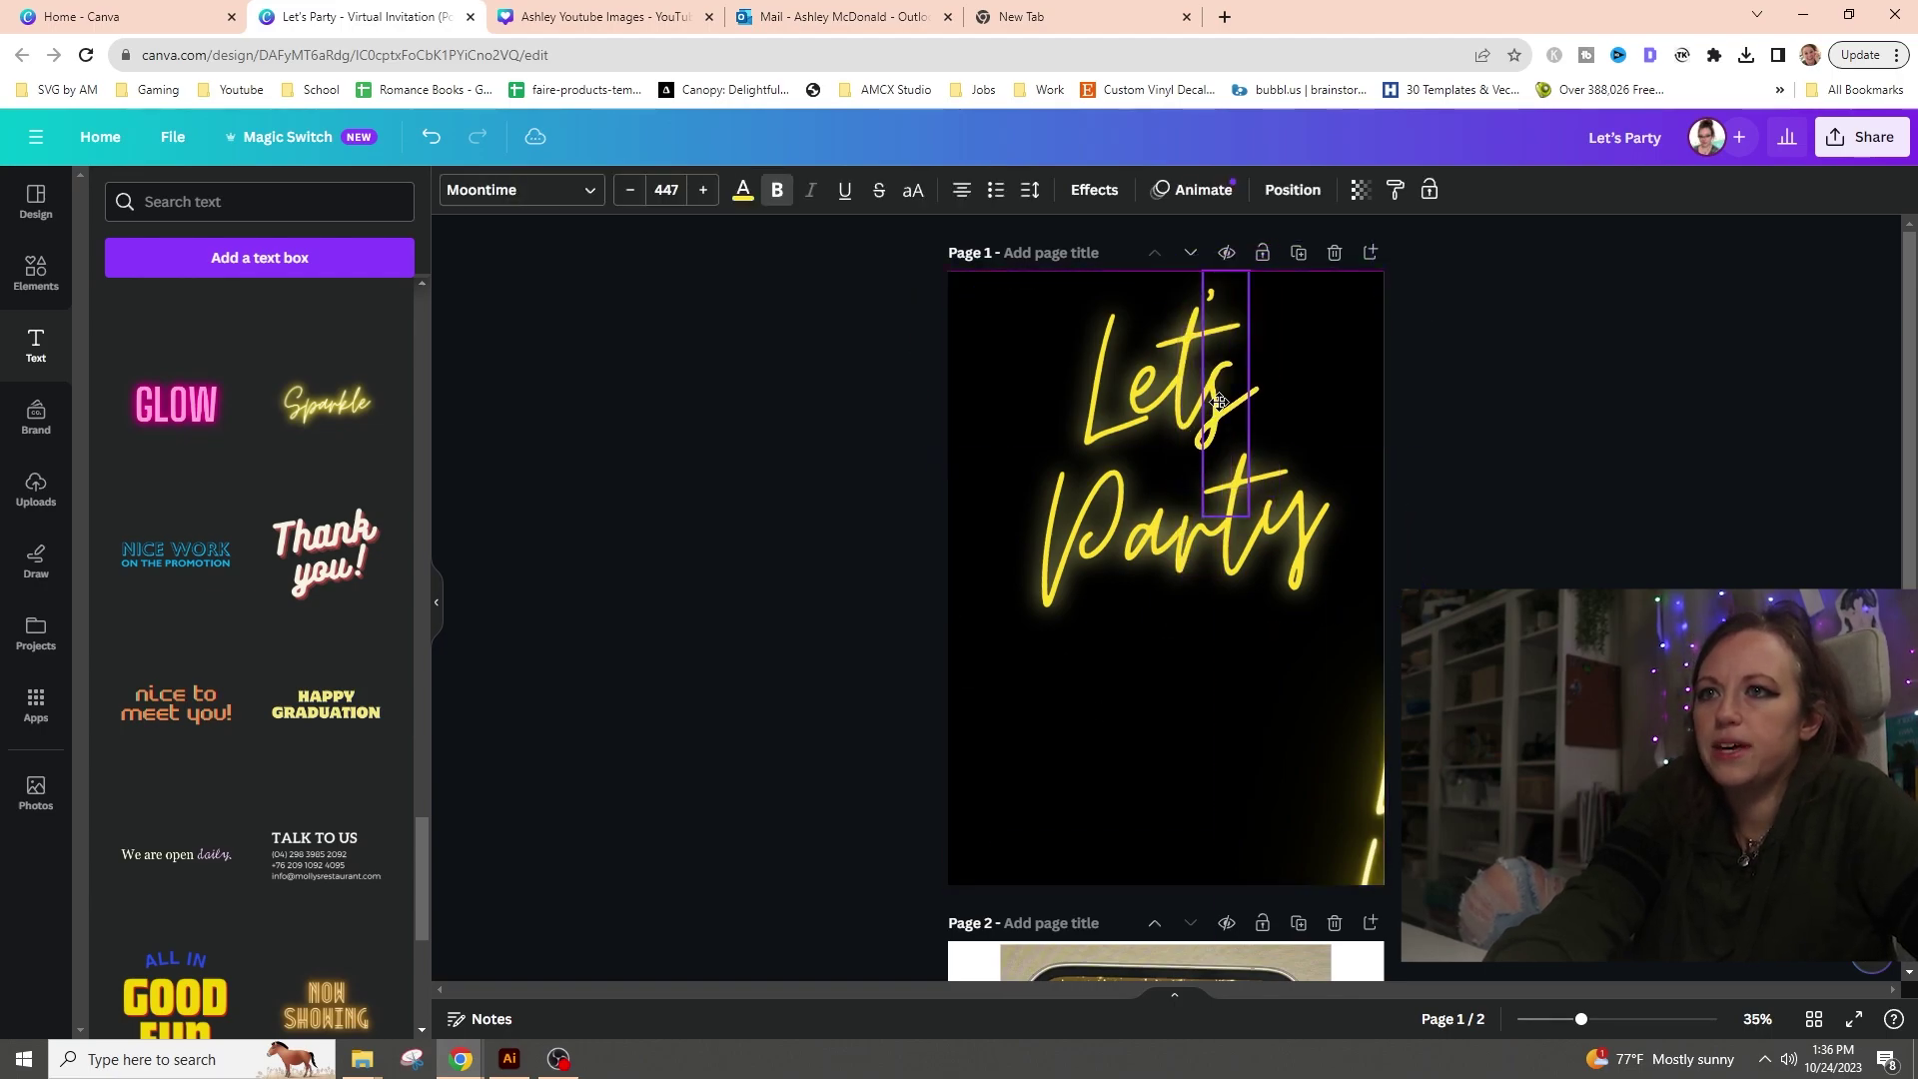
drag(1226, 544, 1263, 537)
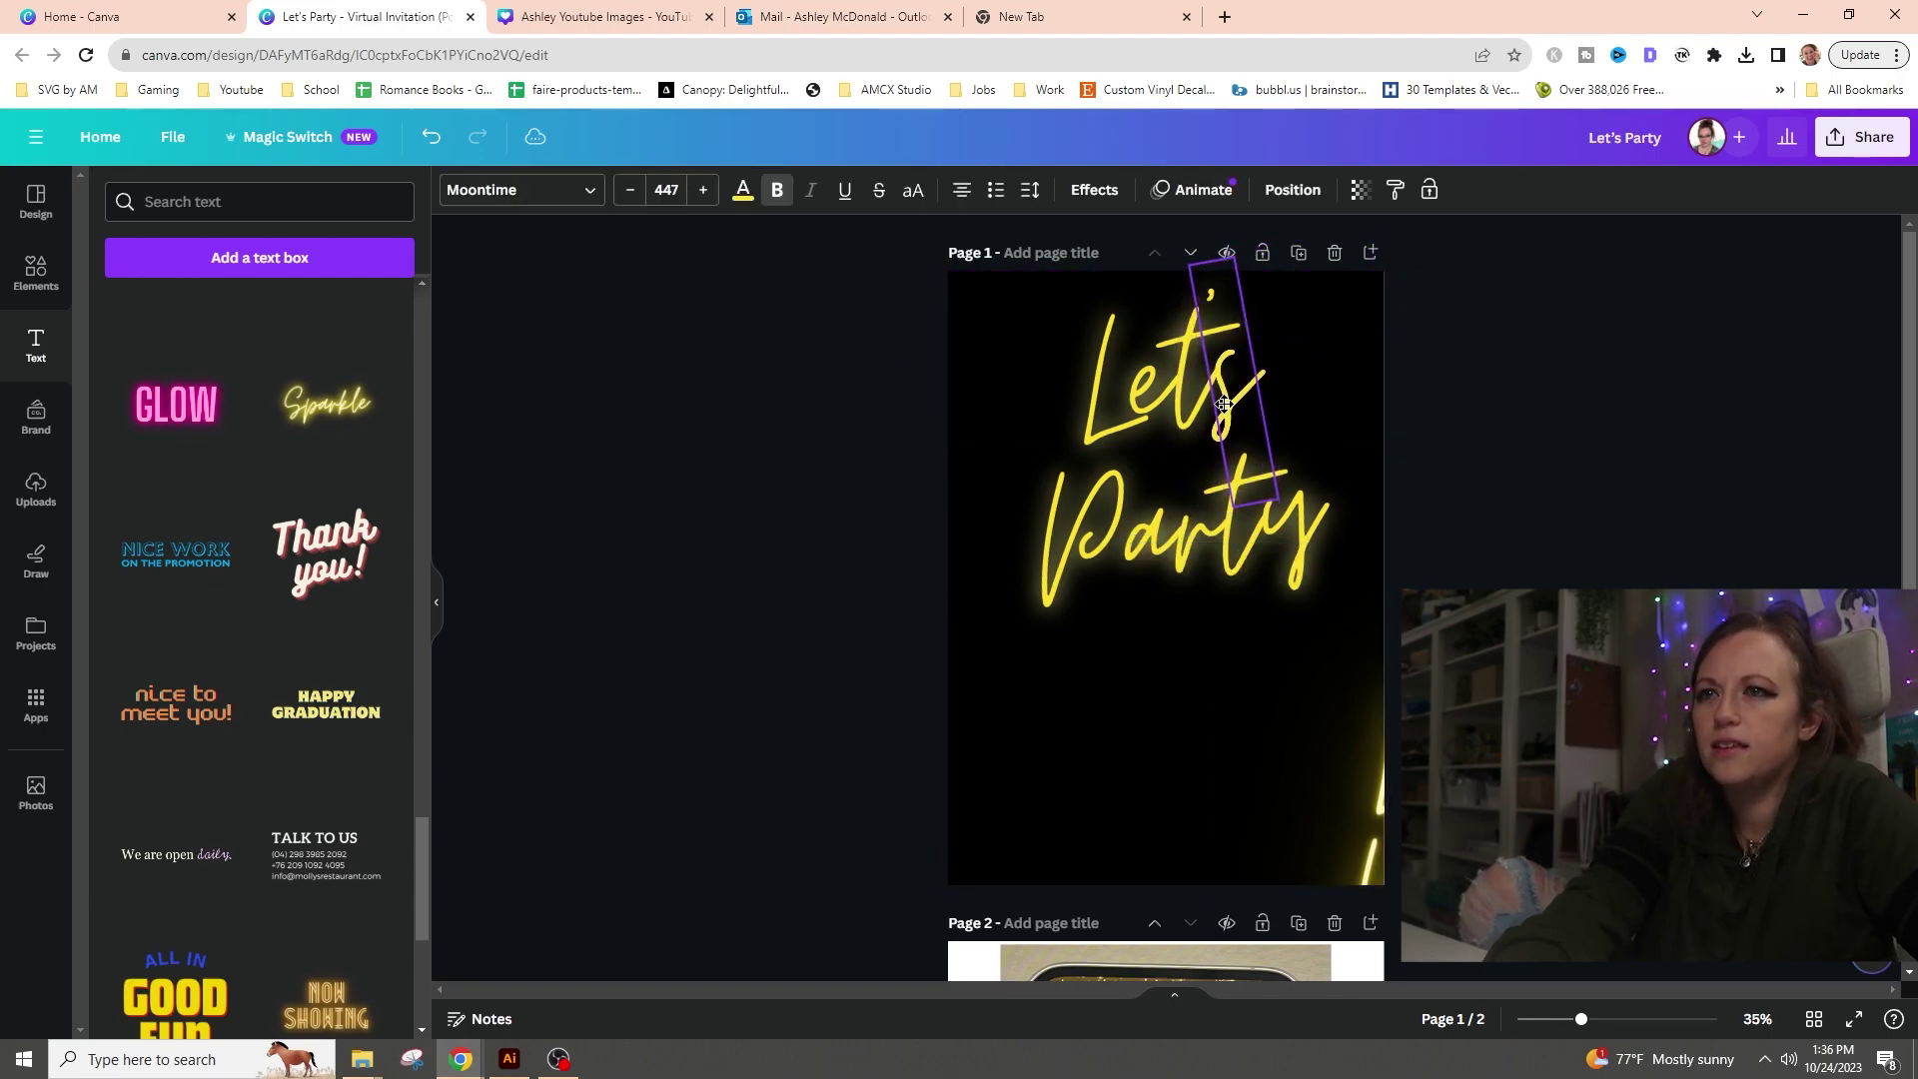
click(1581, 418)
click(1216, 378)
- Paste a text copy, change it to 's', and place it right after 'Let'
text(Let Party)
drag(1175, 345, 1119, 670)
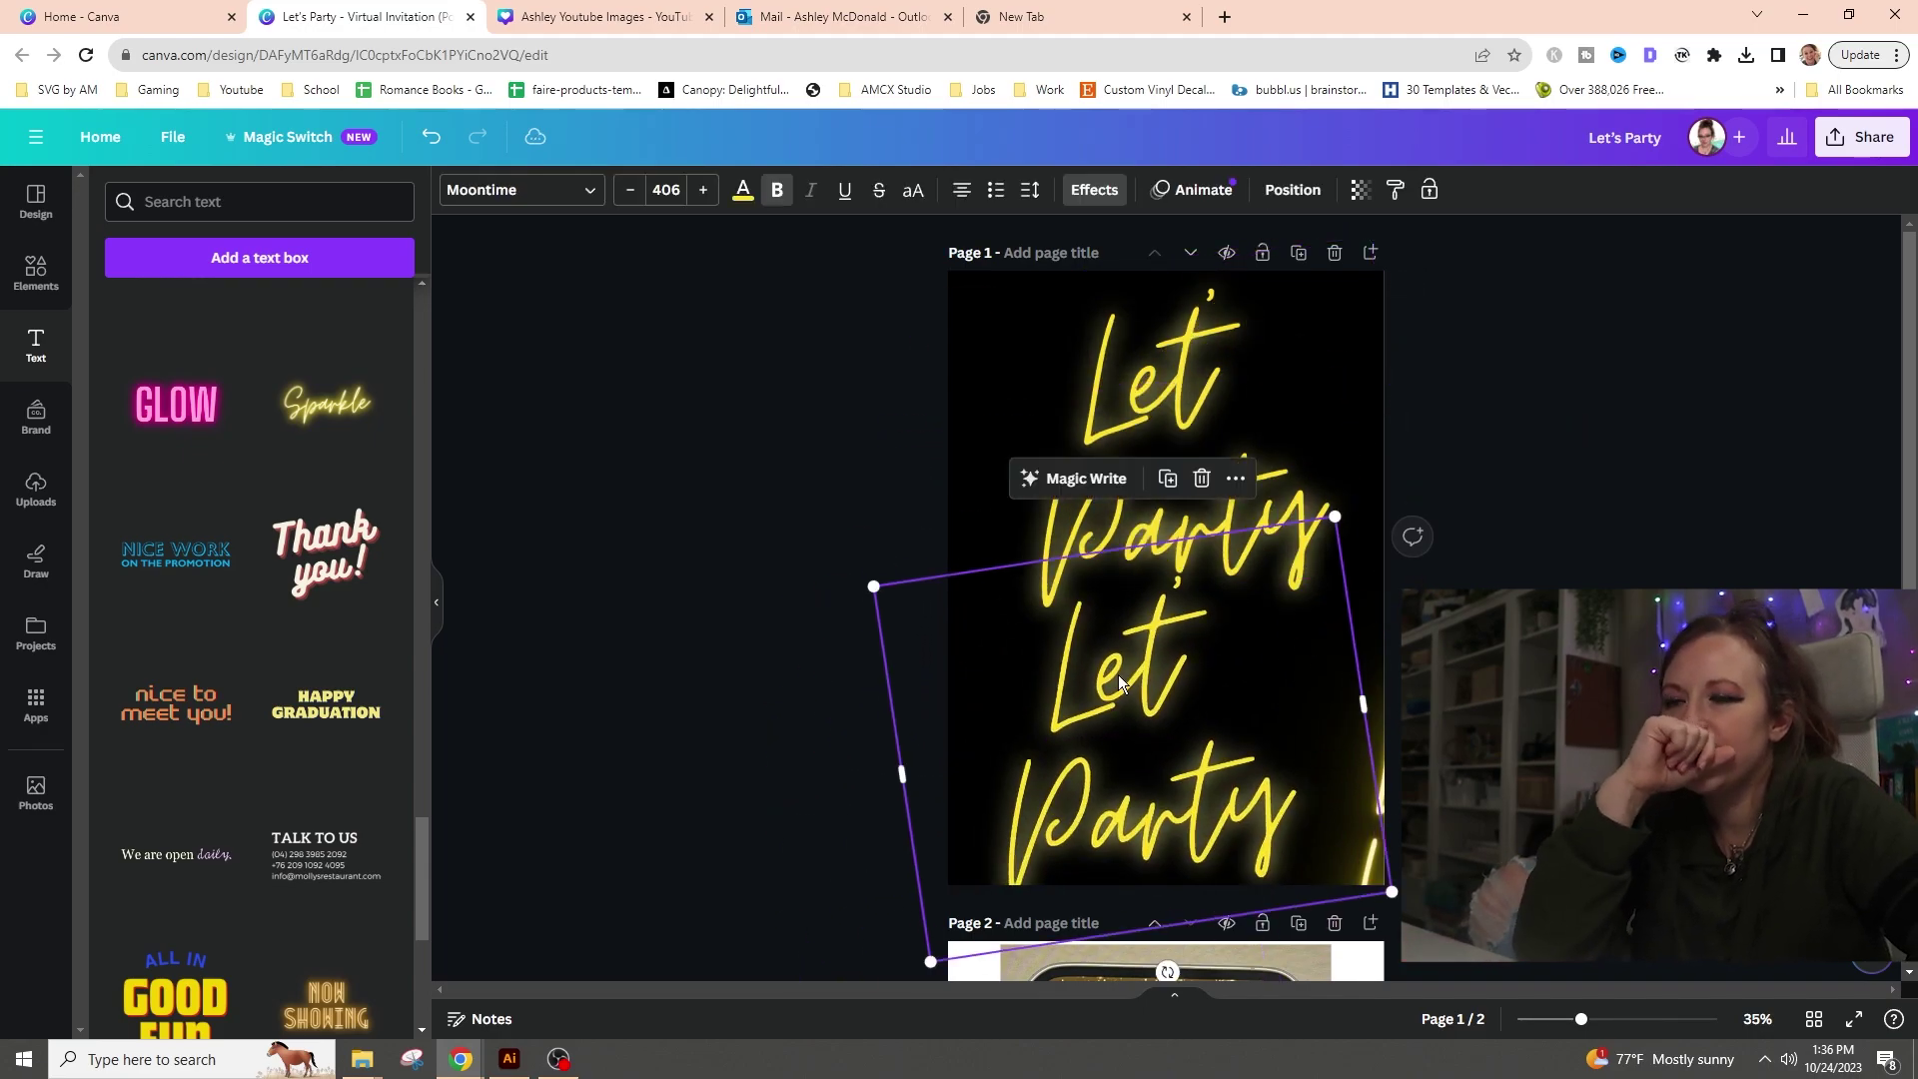
double_click(1119, 670)
text(s)
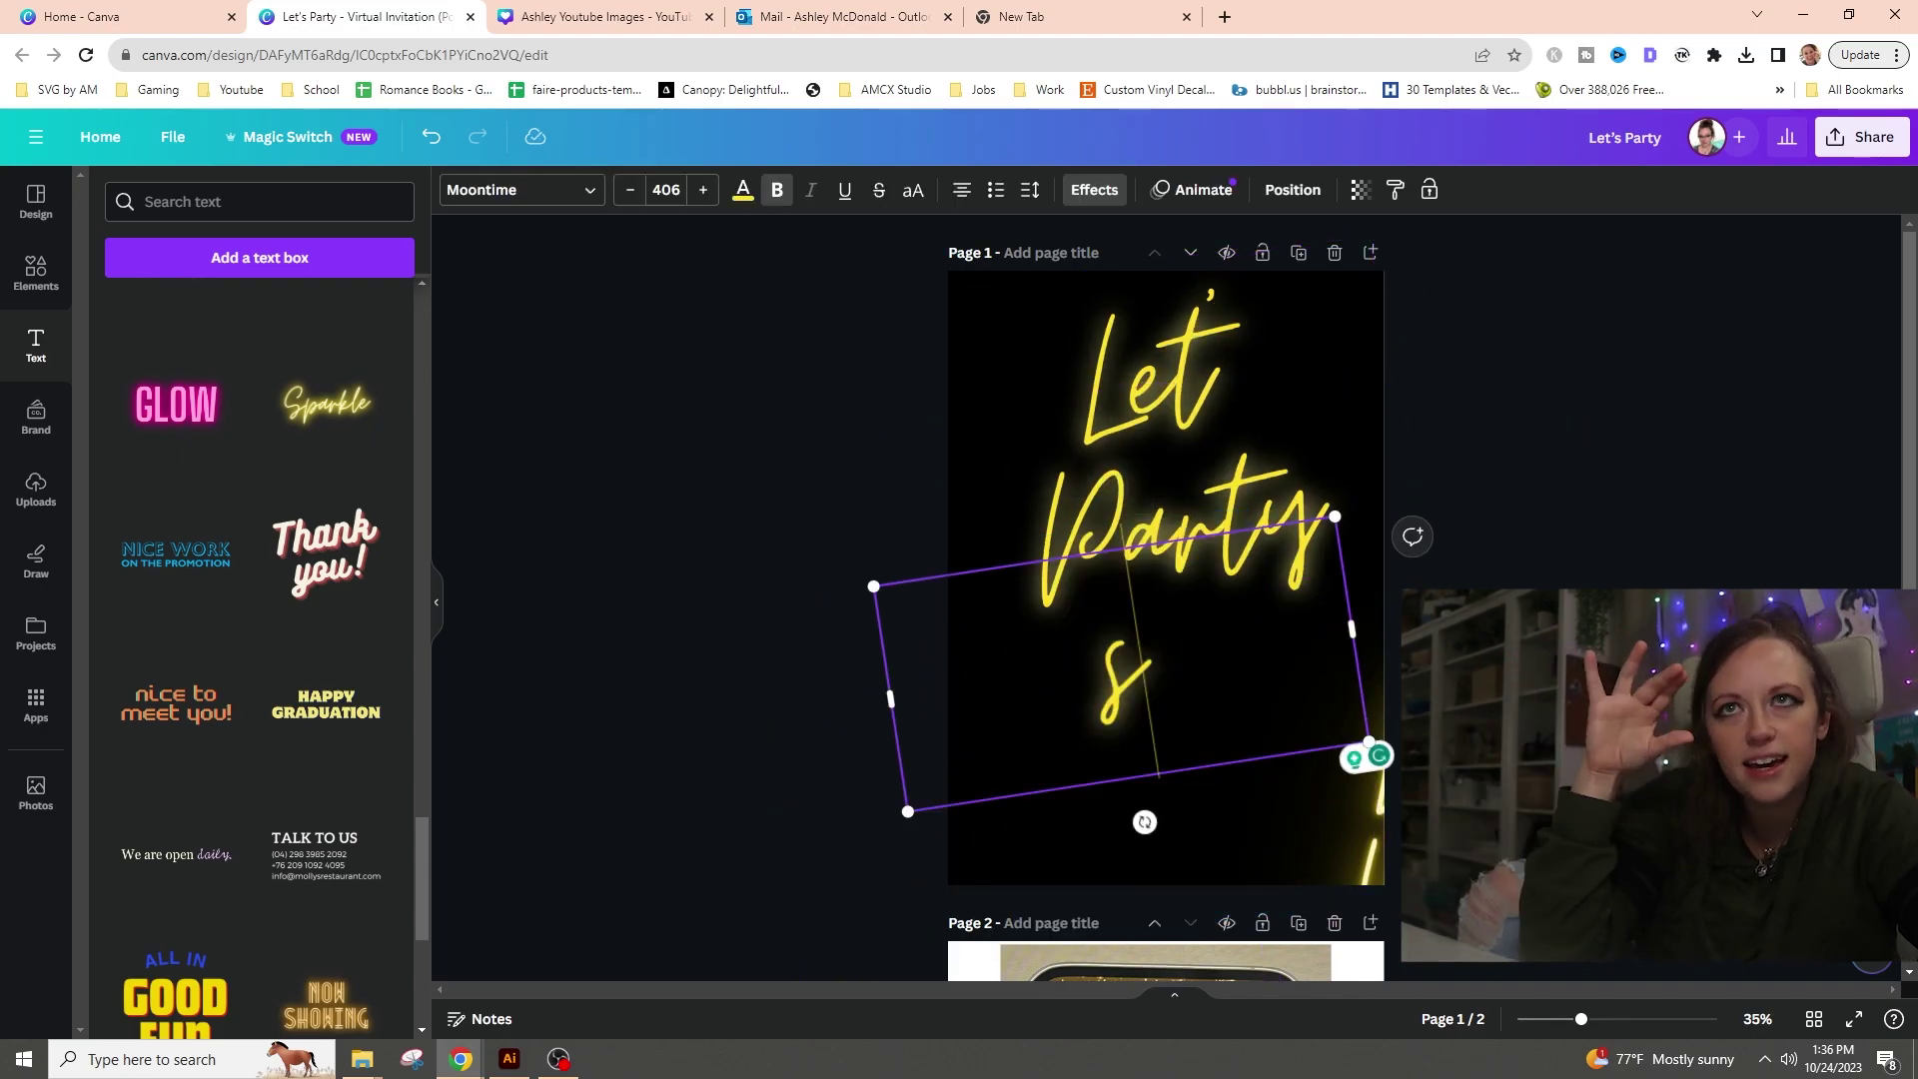
drag(1137, 676, 1231, 403)
key(Escape)
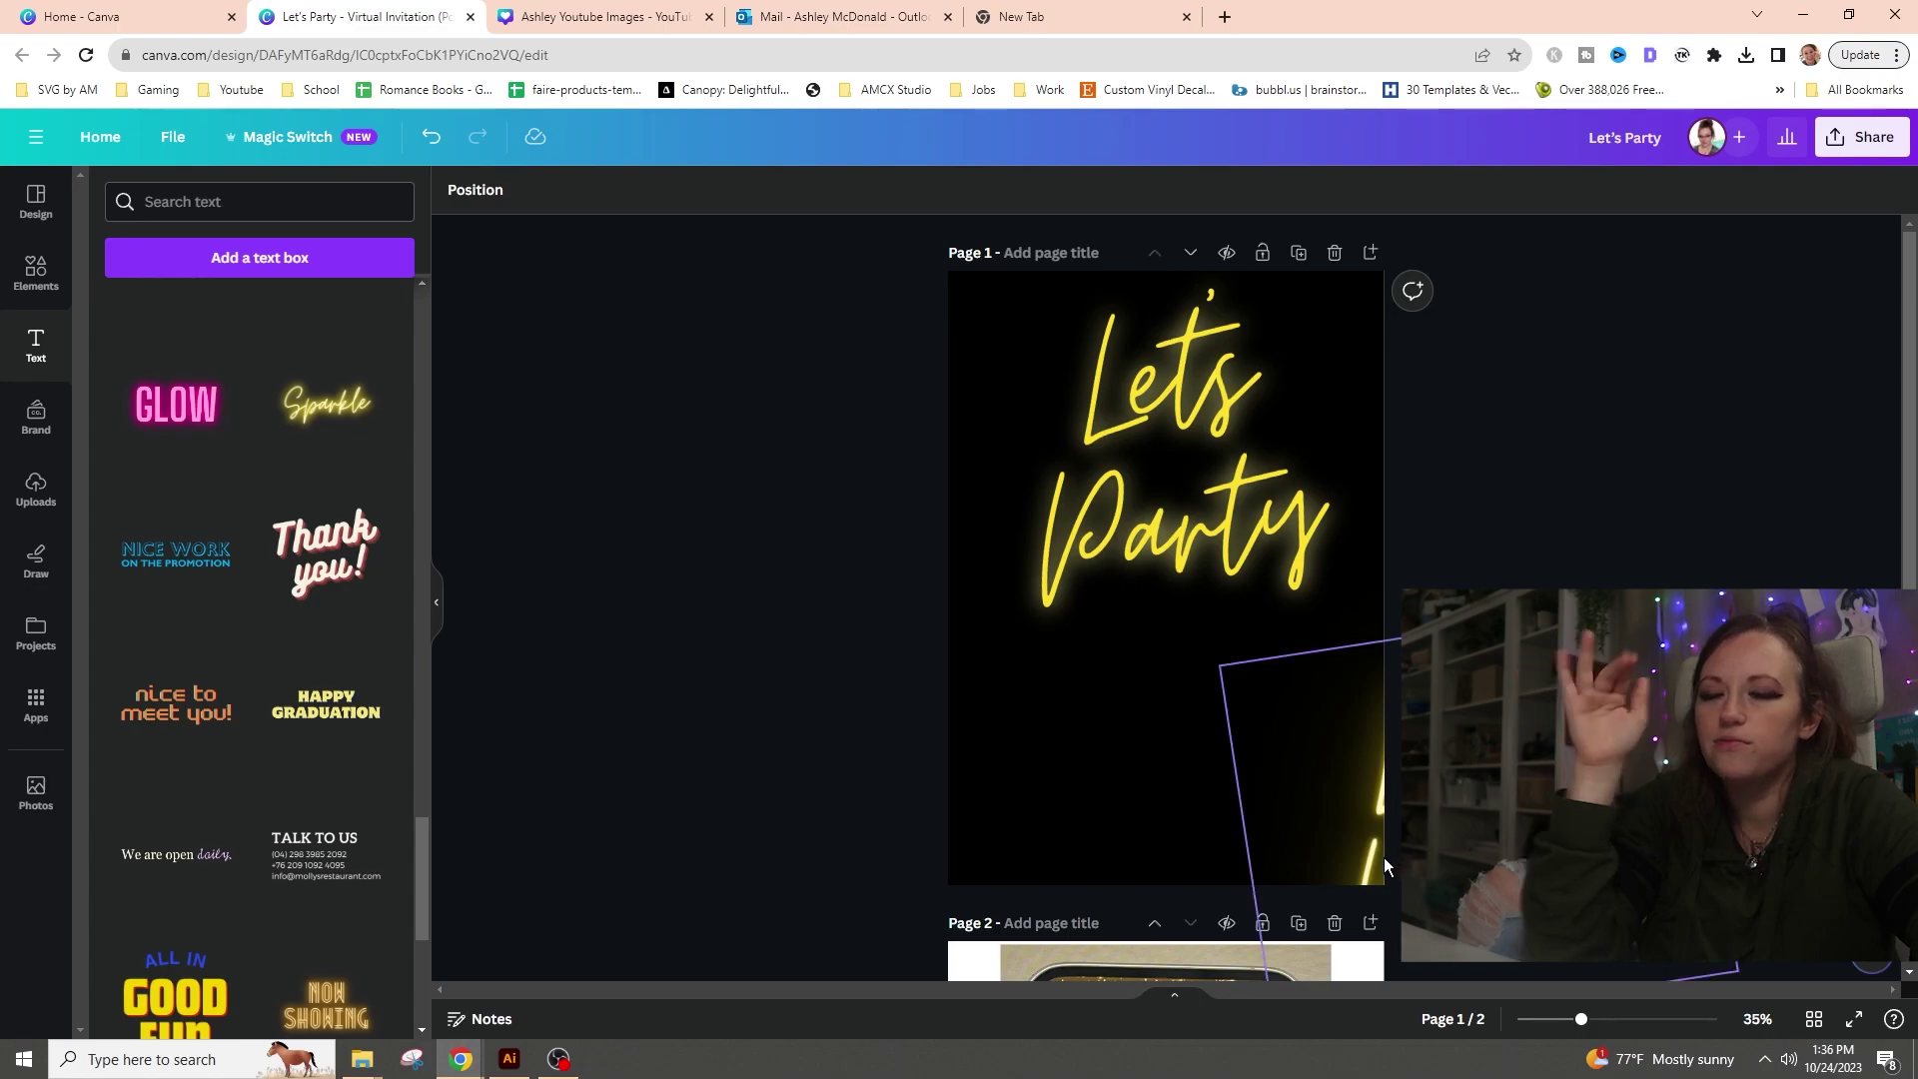
- Bring the lower copy back and lay it over the top 'Let's Party' lettering
drag(1381, 860, 983, 760)
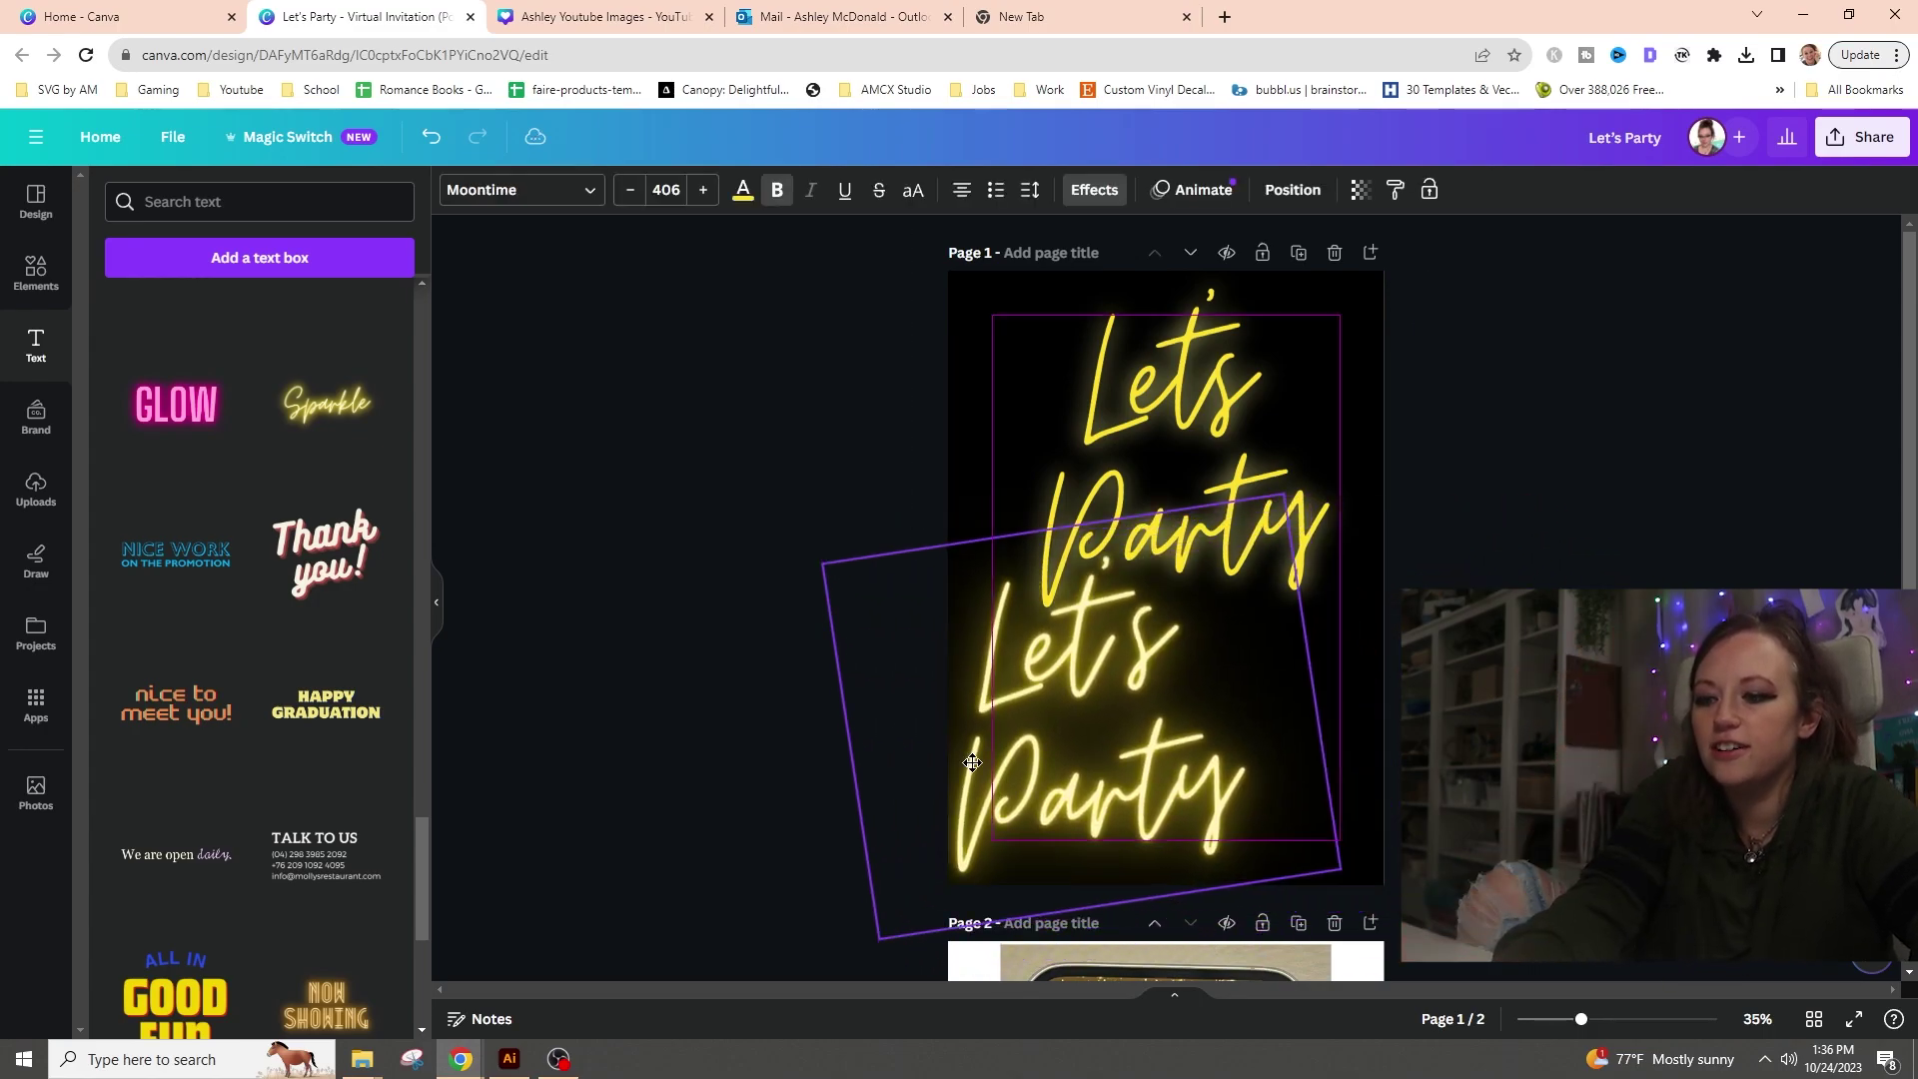
double_click(1162, 624)
key(BackSpace)
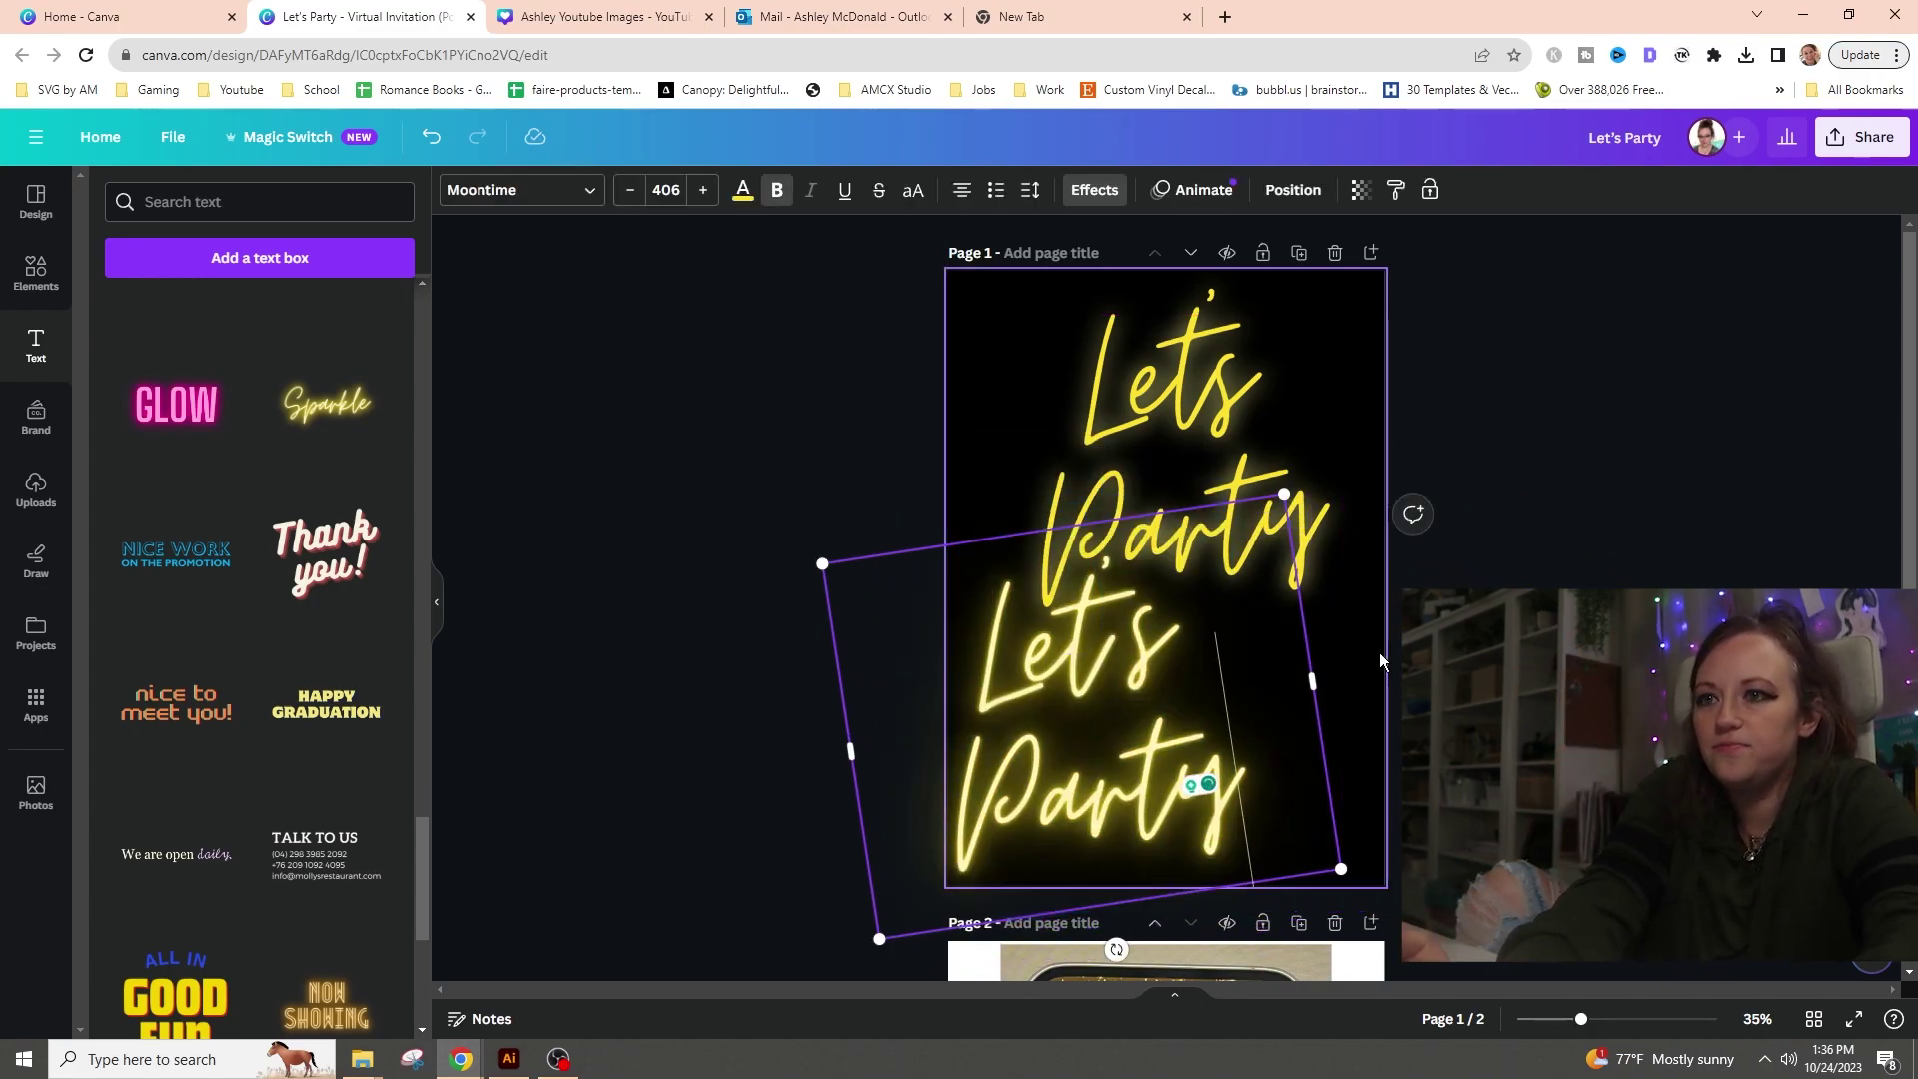
click(1379, 651)
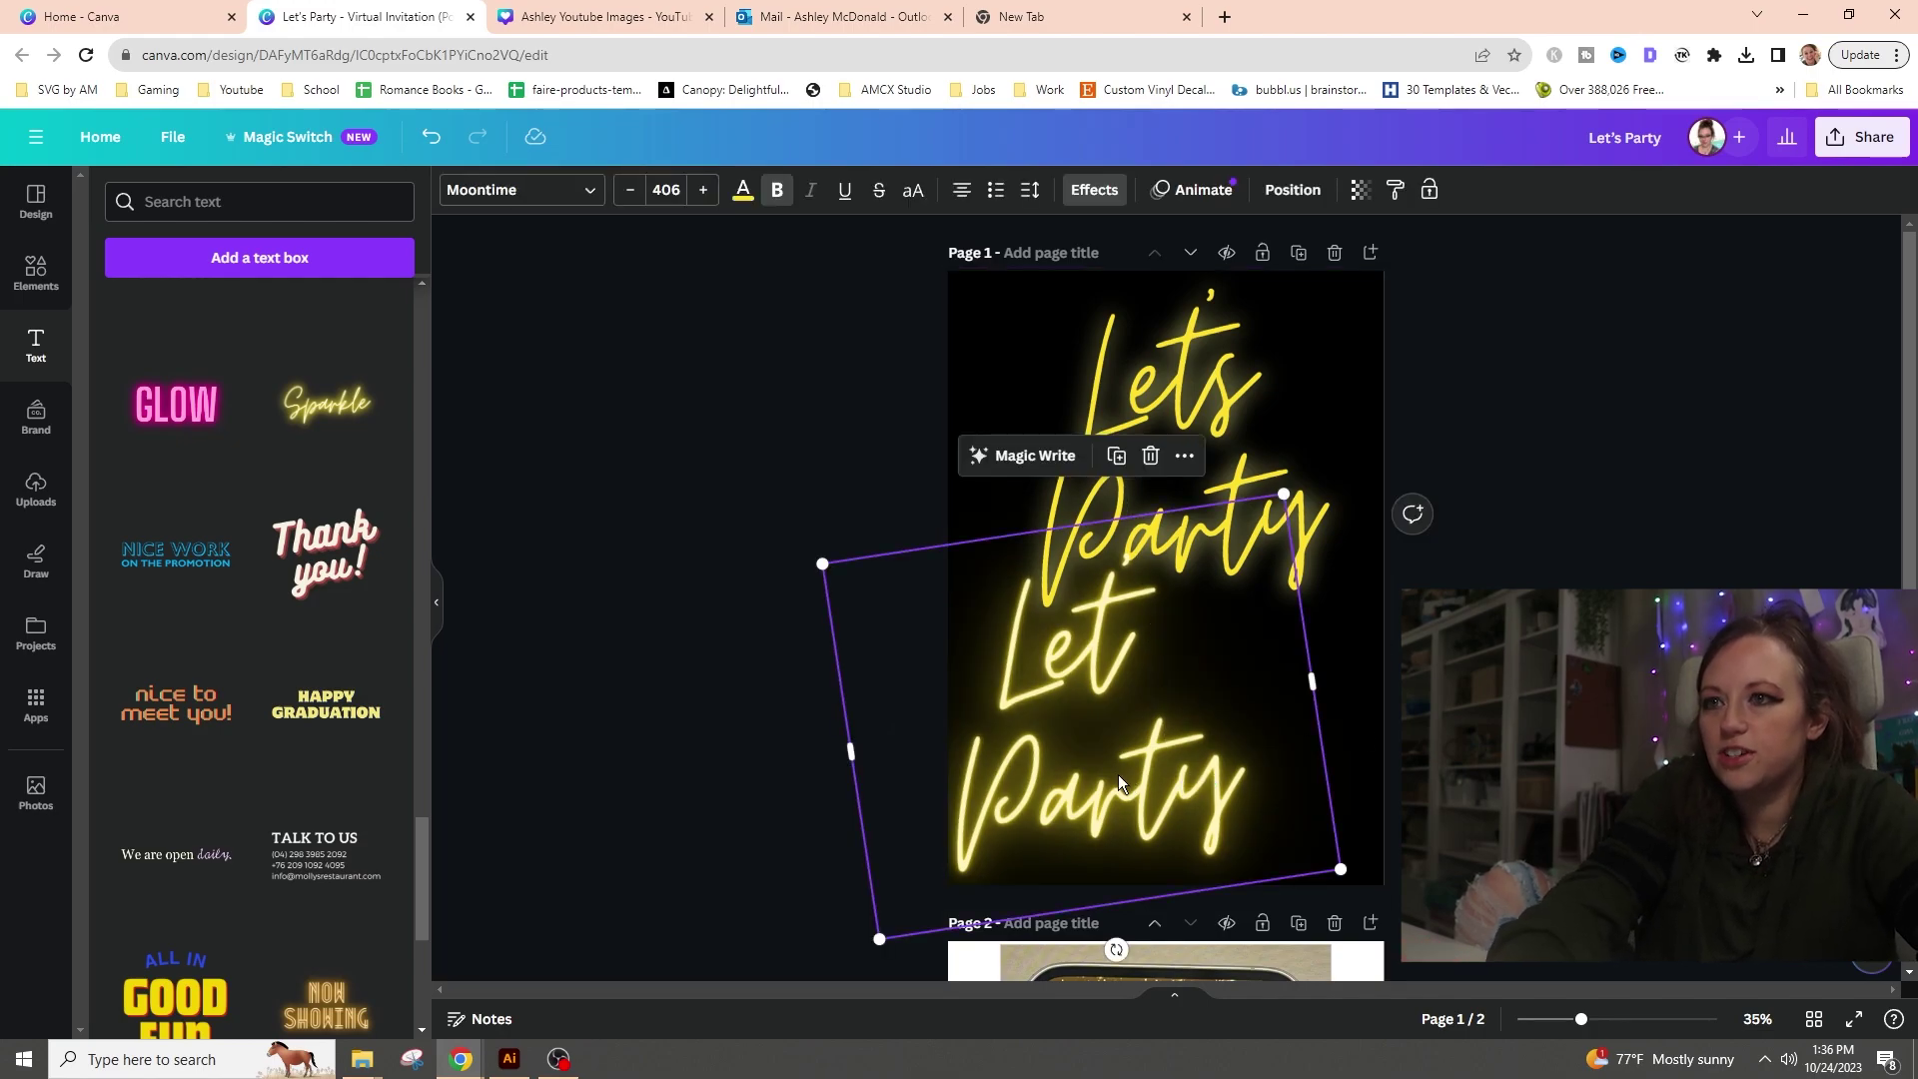
drag(1118, 776, 1123, 787)
key(ctrl+z)
key(ctrl+z)
key(ctrl+z)
key(ctrl+z)
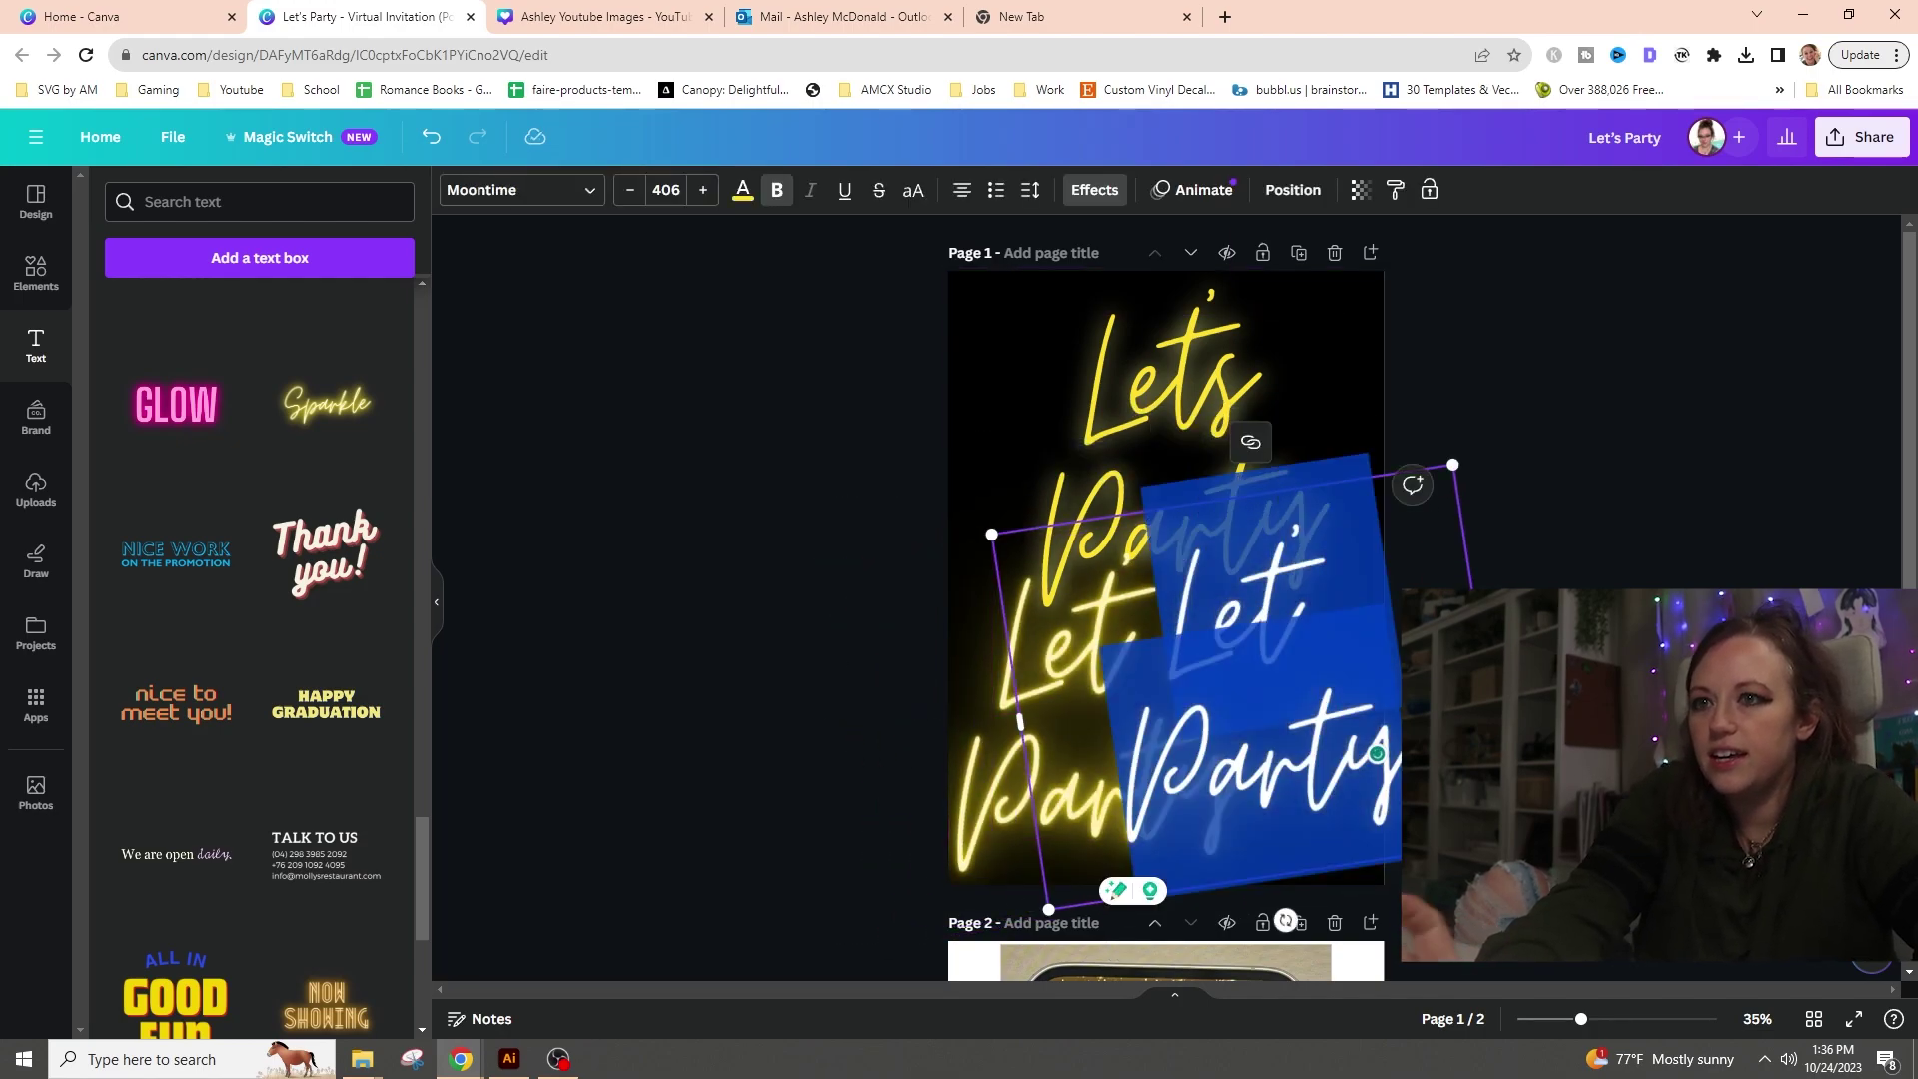
key(ctrl+z)
key(ctrl+z)
key(ctrl+z)
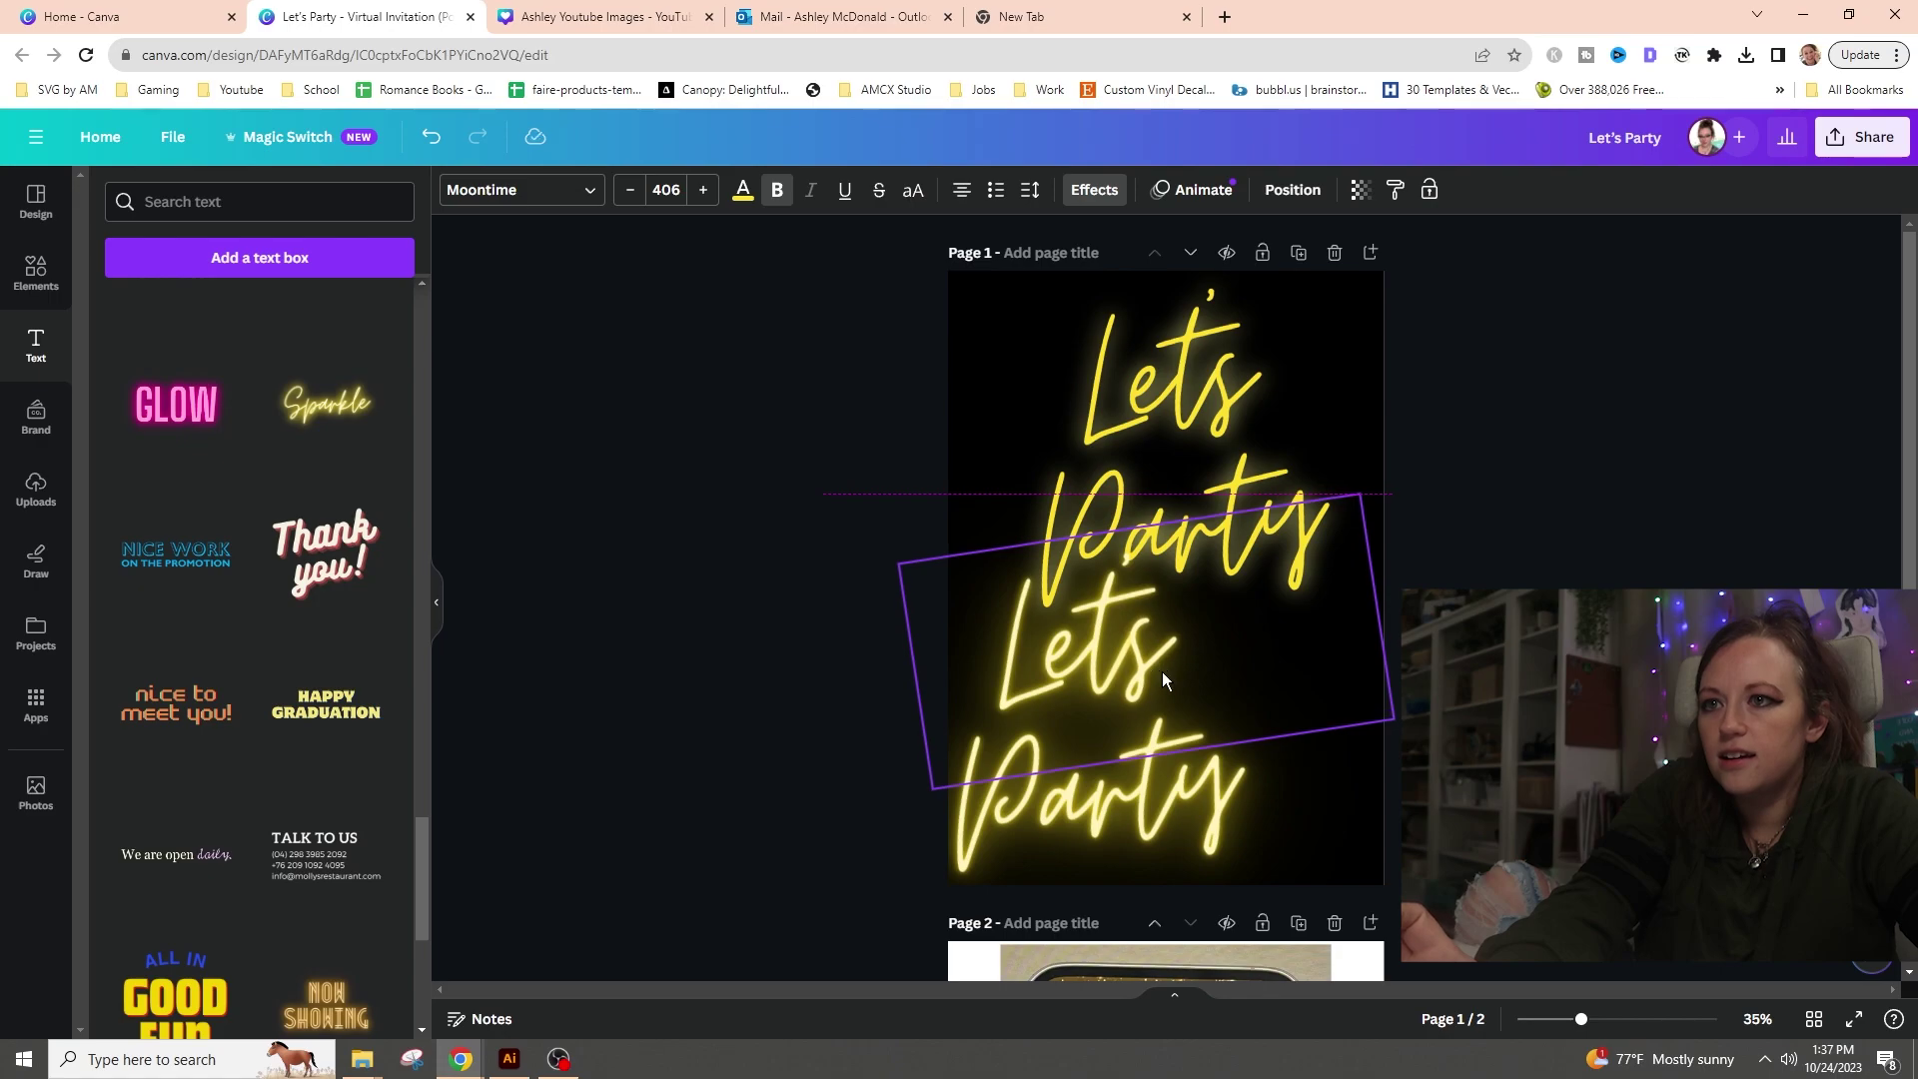
click(1209, 781)
drag(1140, 661, 1218, 399)
- Review the Neon effect settings on the Let's Party lettering
key(Escape)
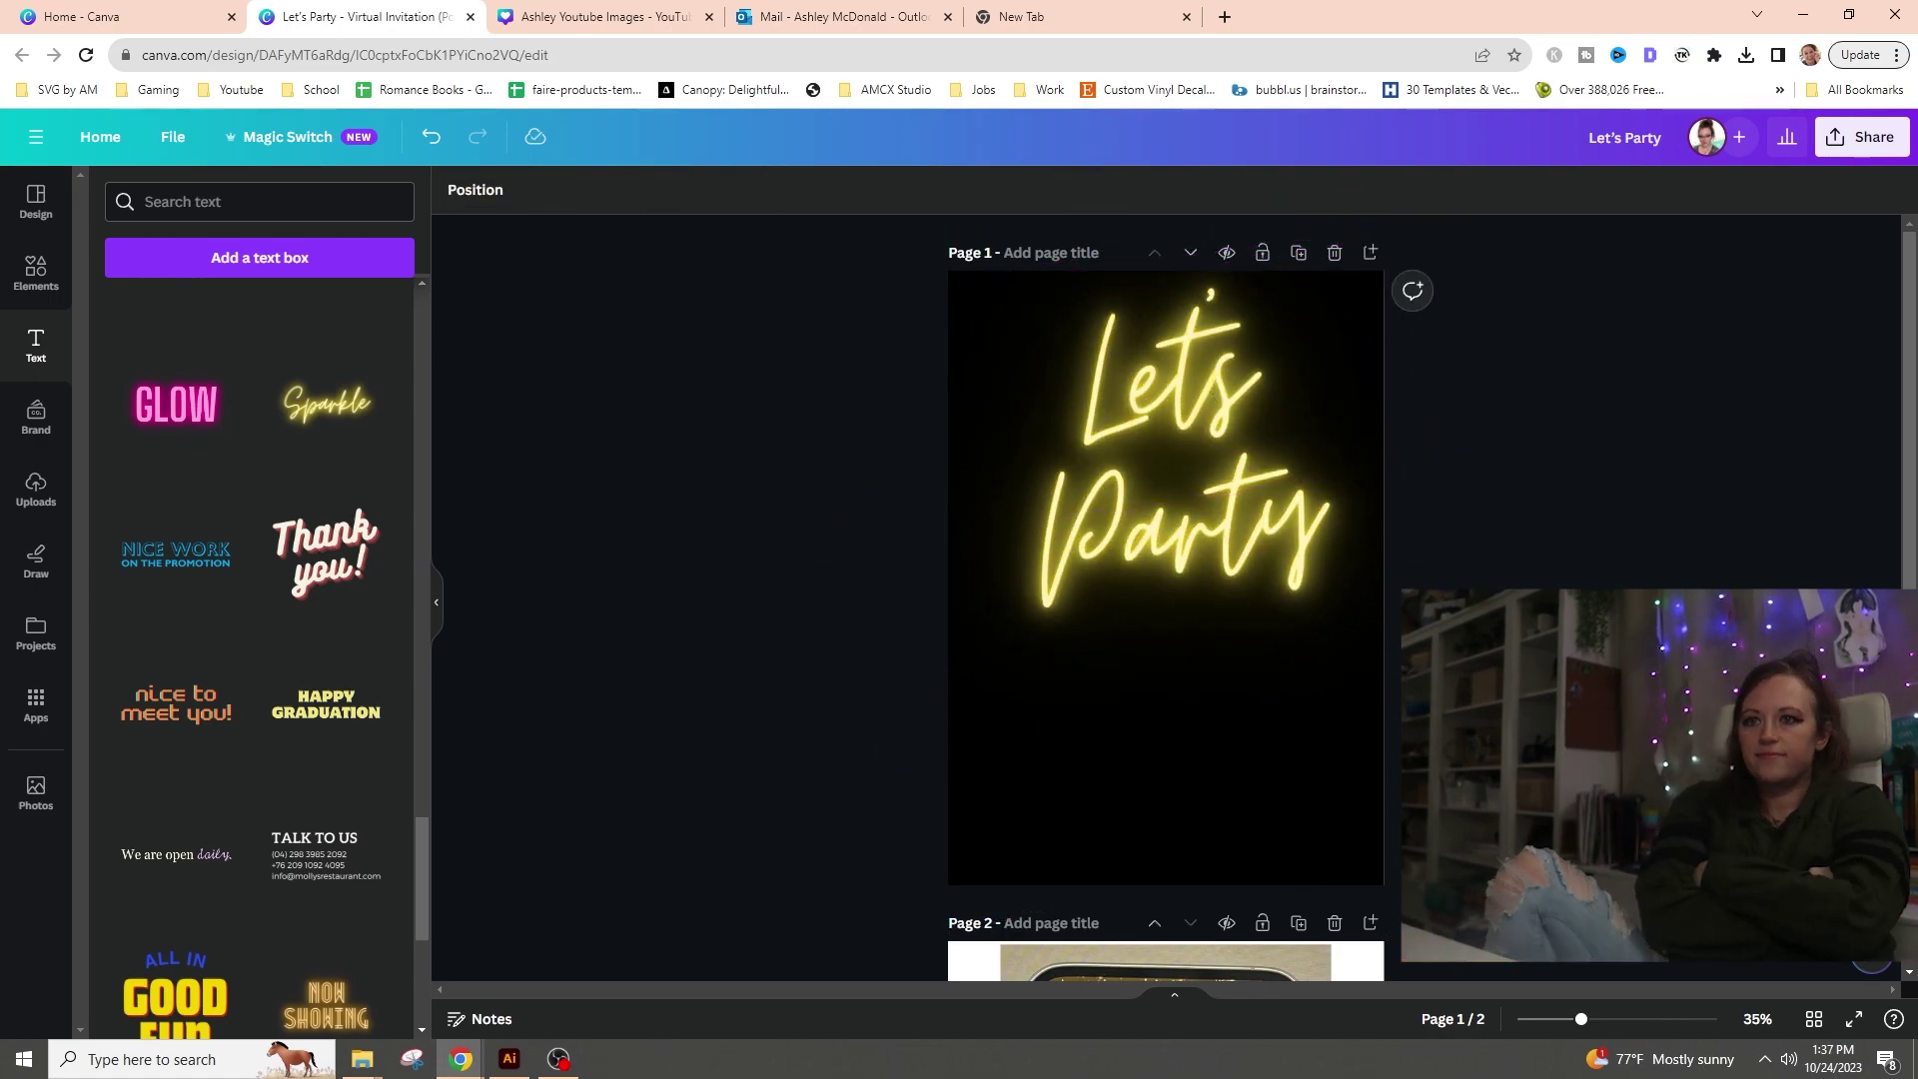
scroll(1166, 600, down, 3)
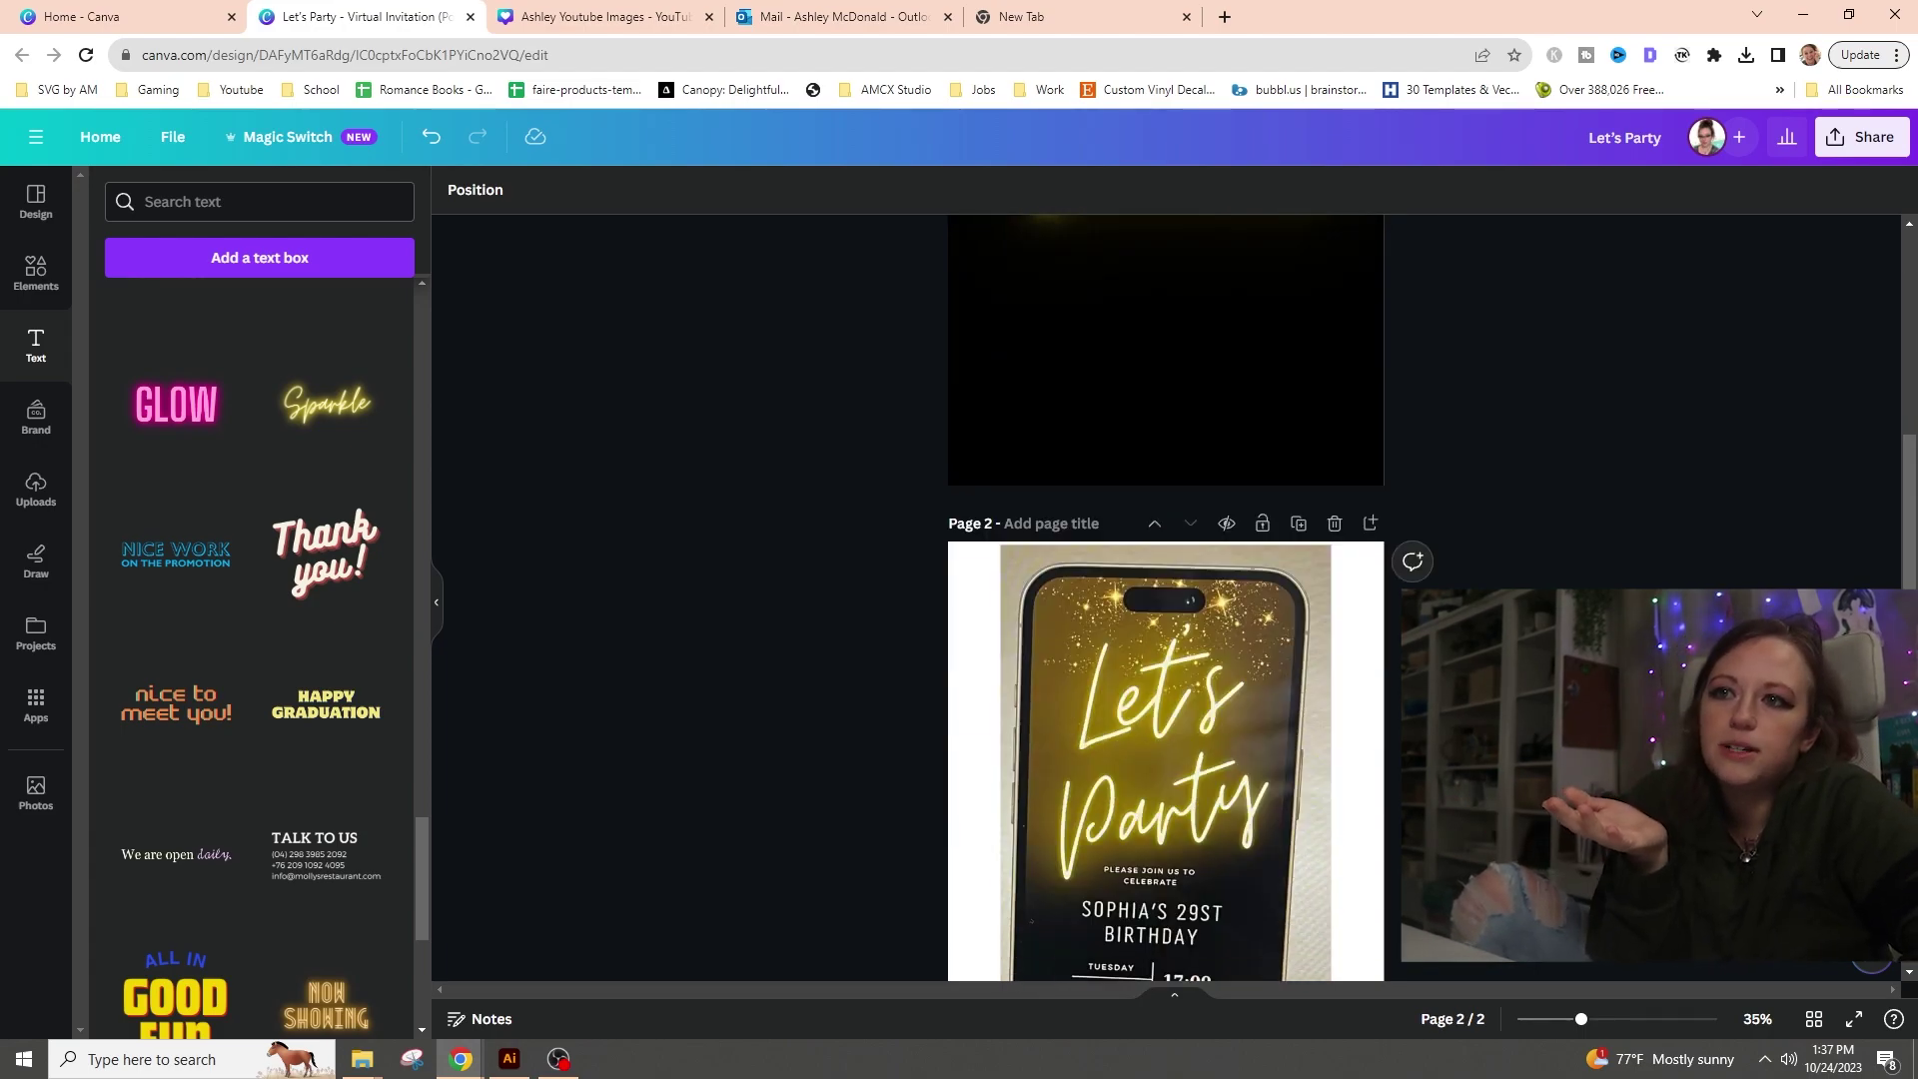
scroll(1371, 539, down, 2)
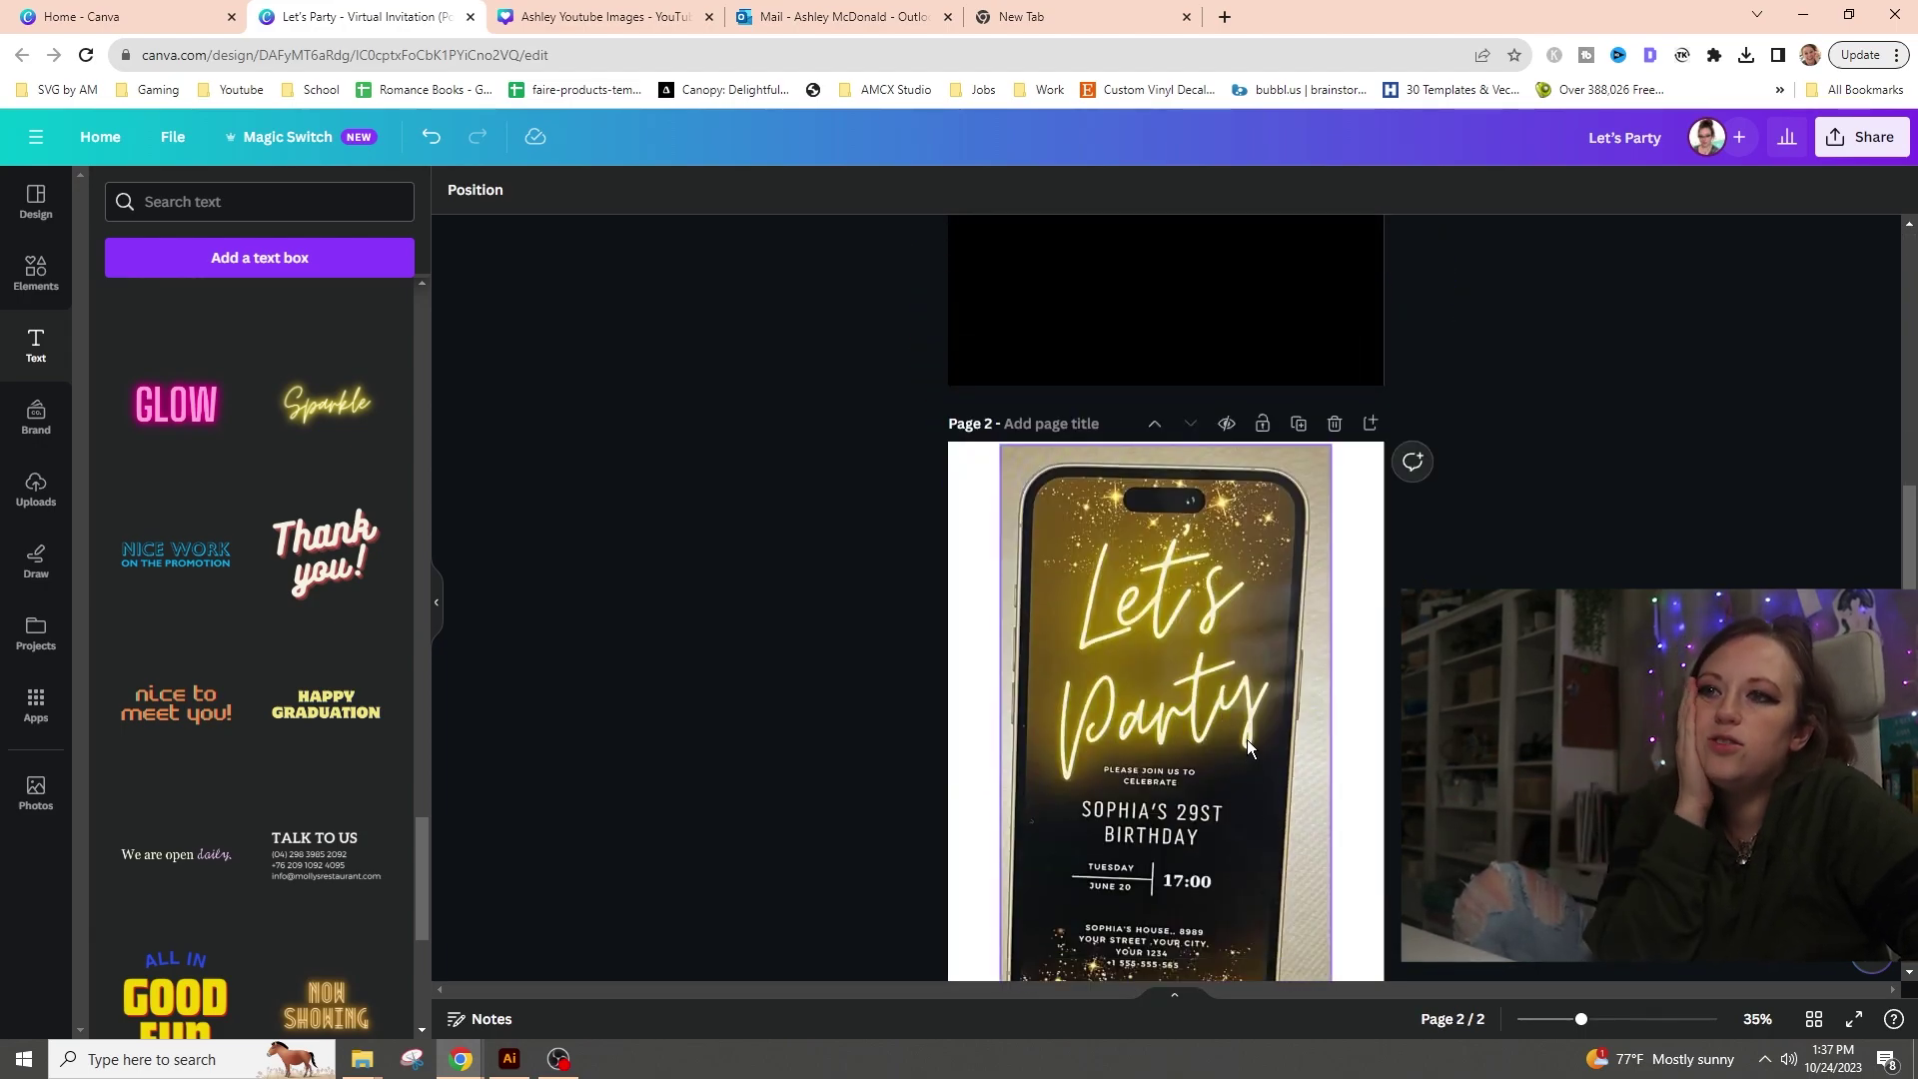
scroll(1245, 720, up, 5)
click(1221, 394)
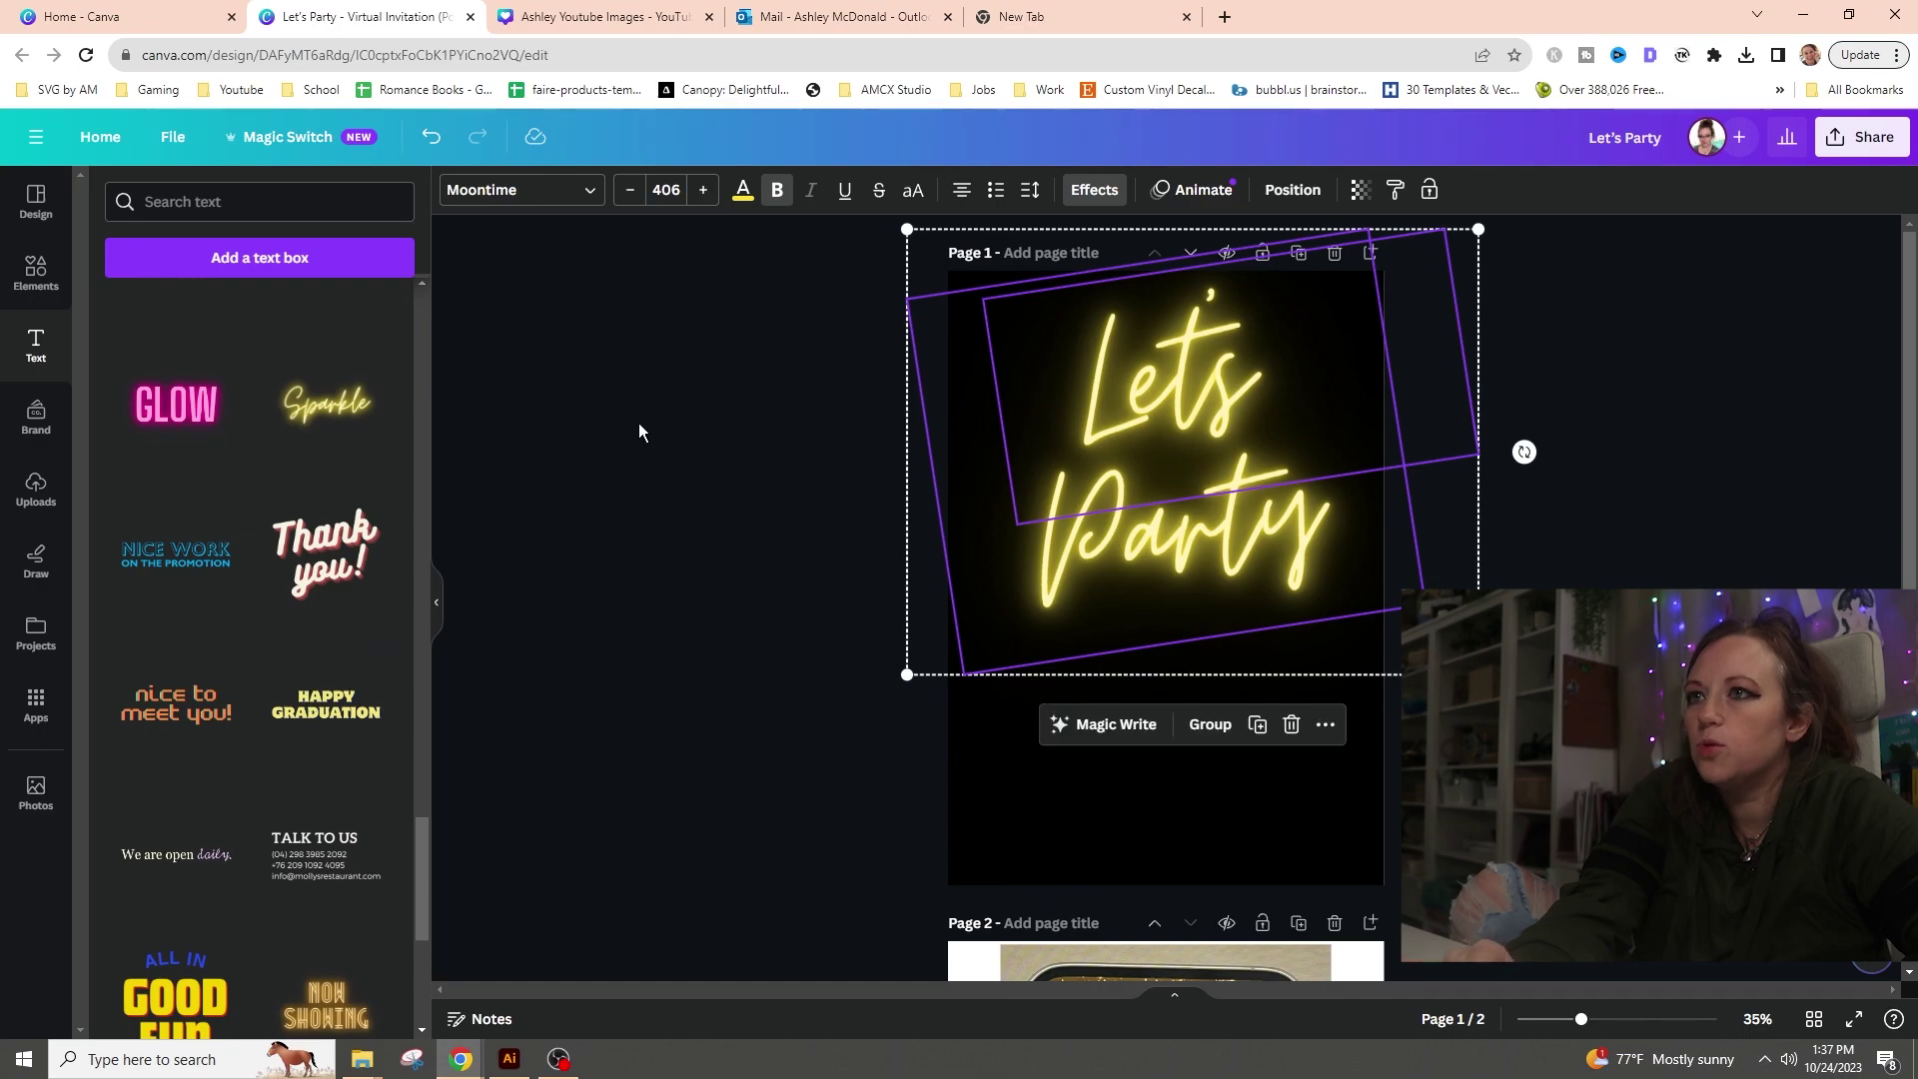
click(1094, 189)
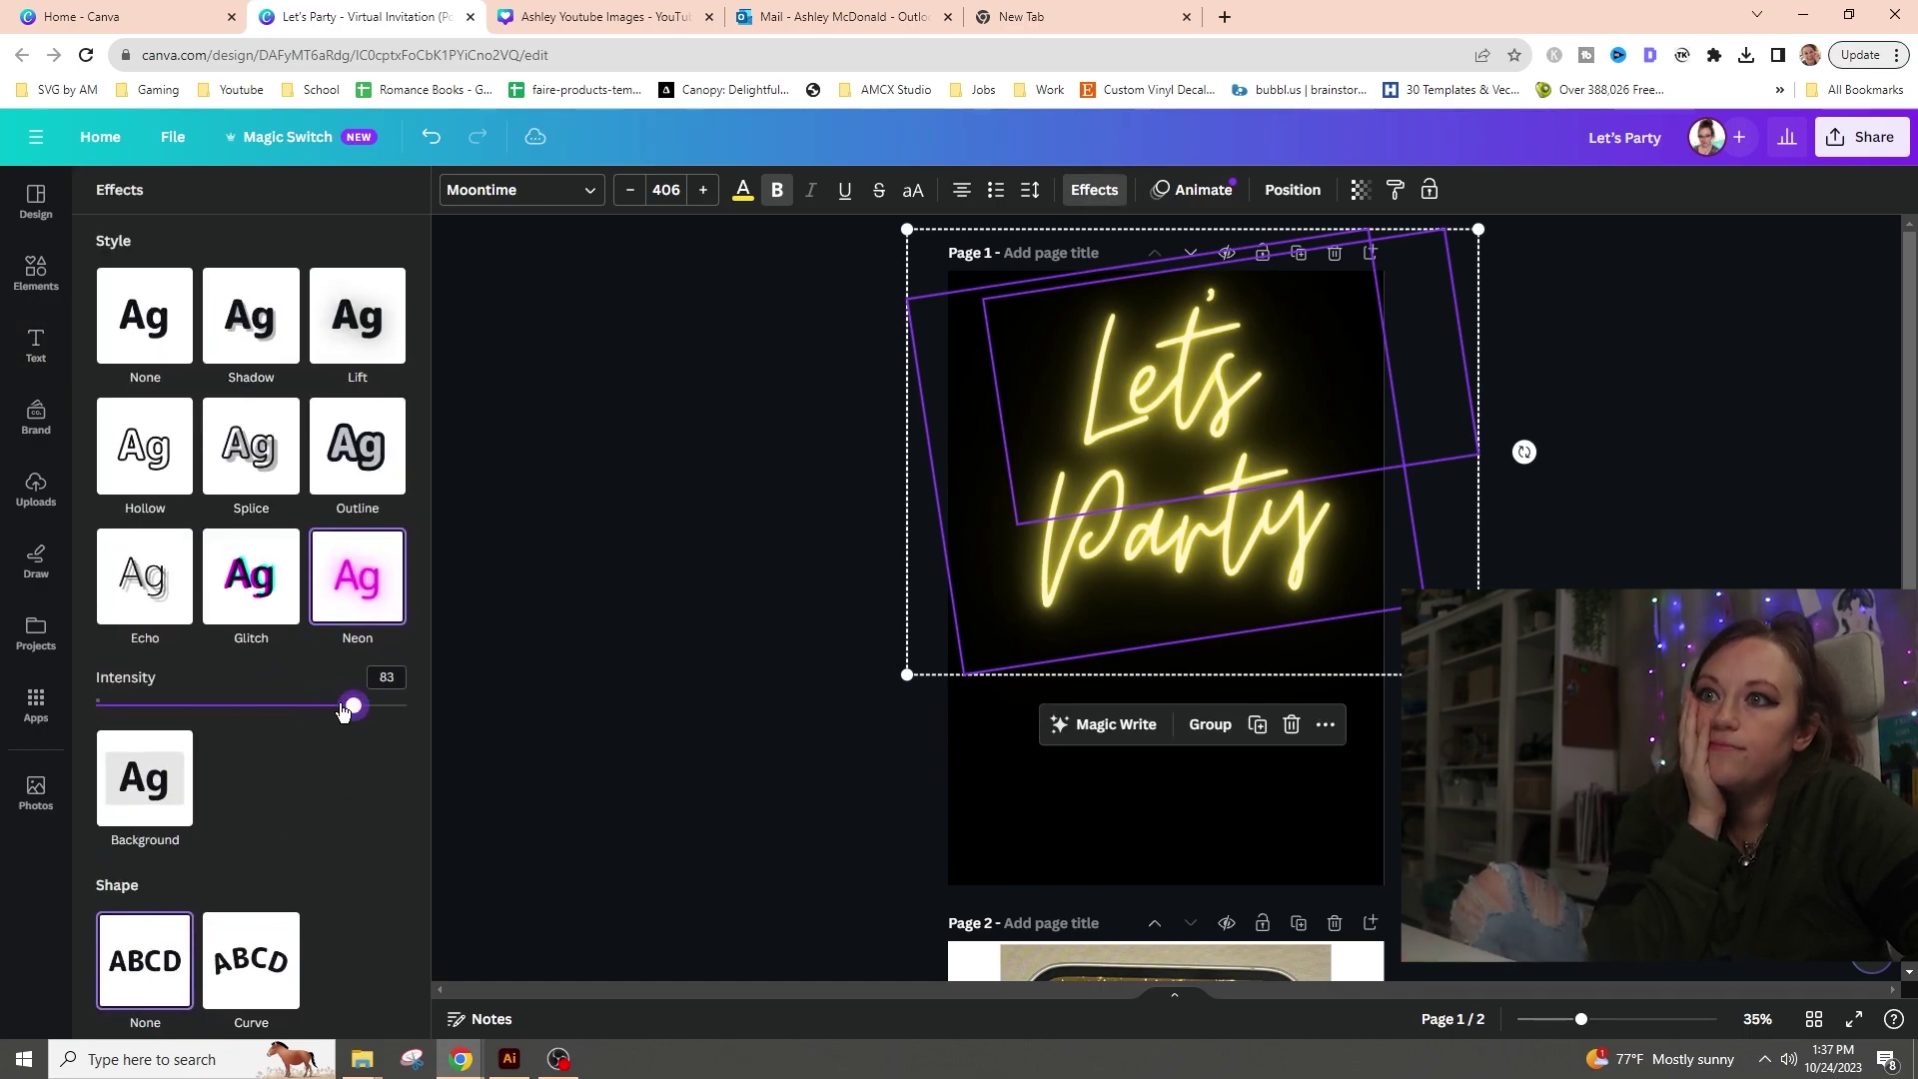
key(Escape)
- Enlarge the phone invitation photo on page 2 to fill its page
scroll(621, 635, down, 5)
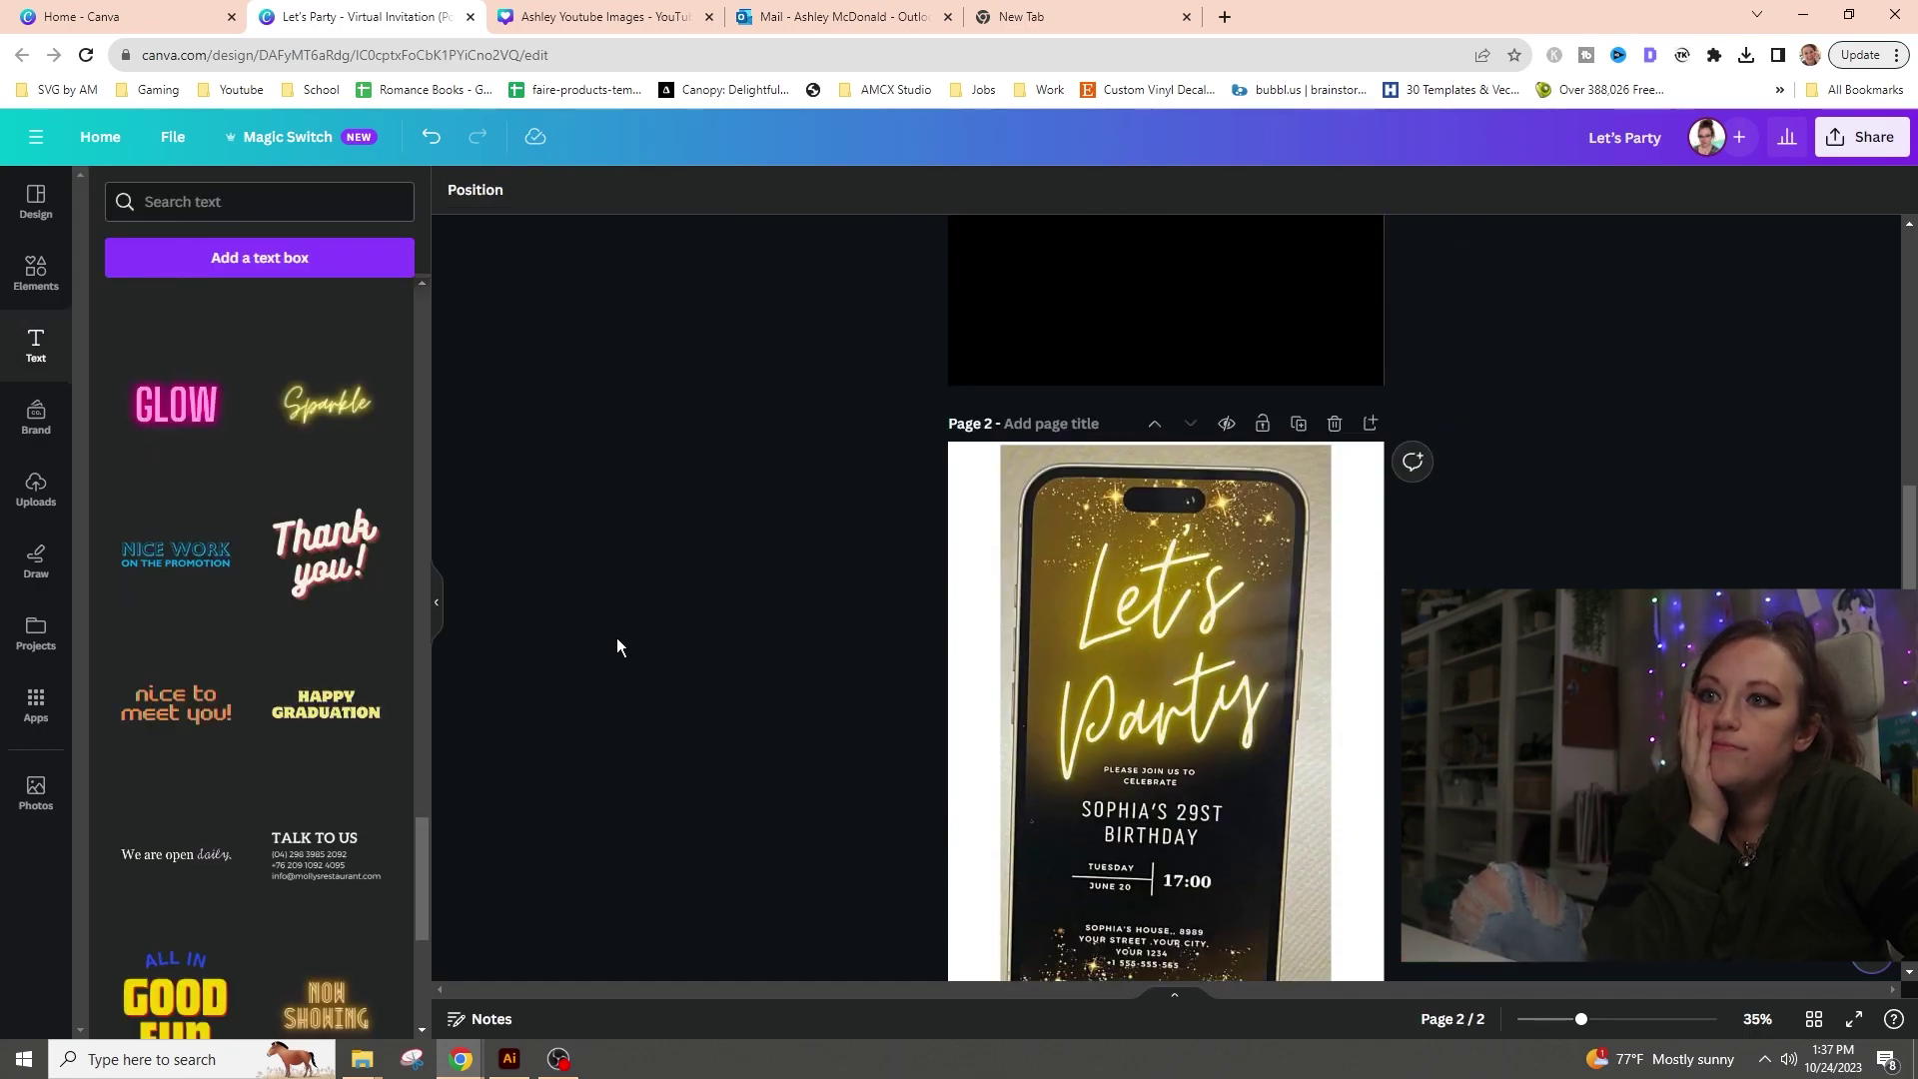
click(1157, 666)
drag(1333, 445, 1493, 500)
click(1561, 459)
scroll(1559, 459, up, 5)
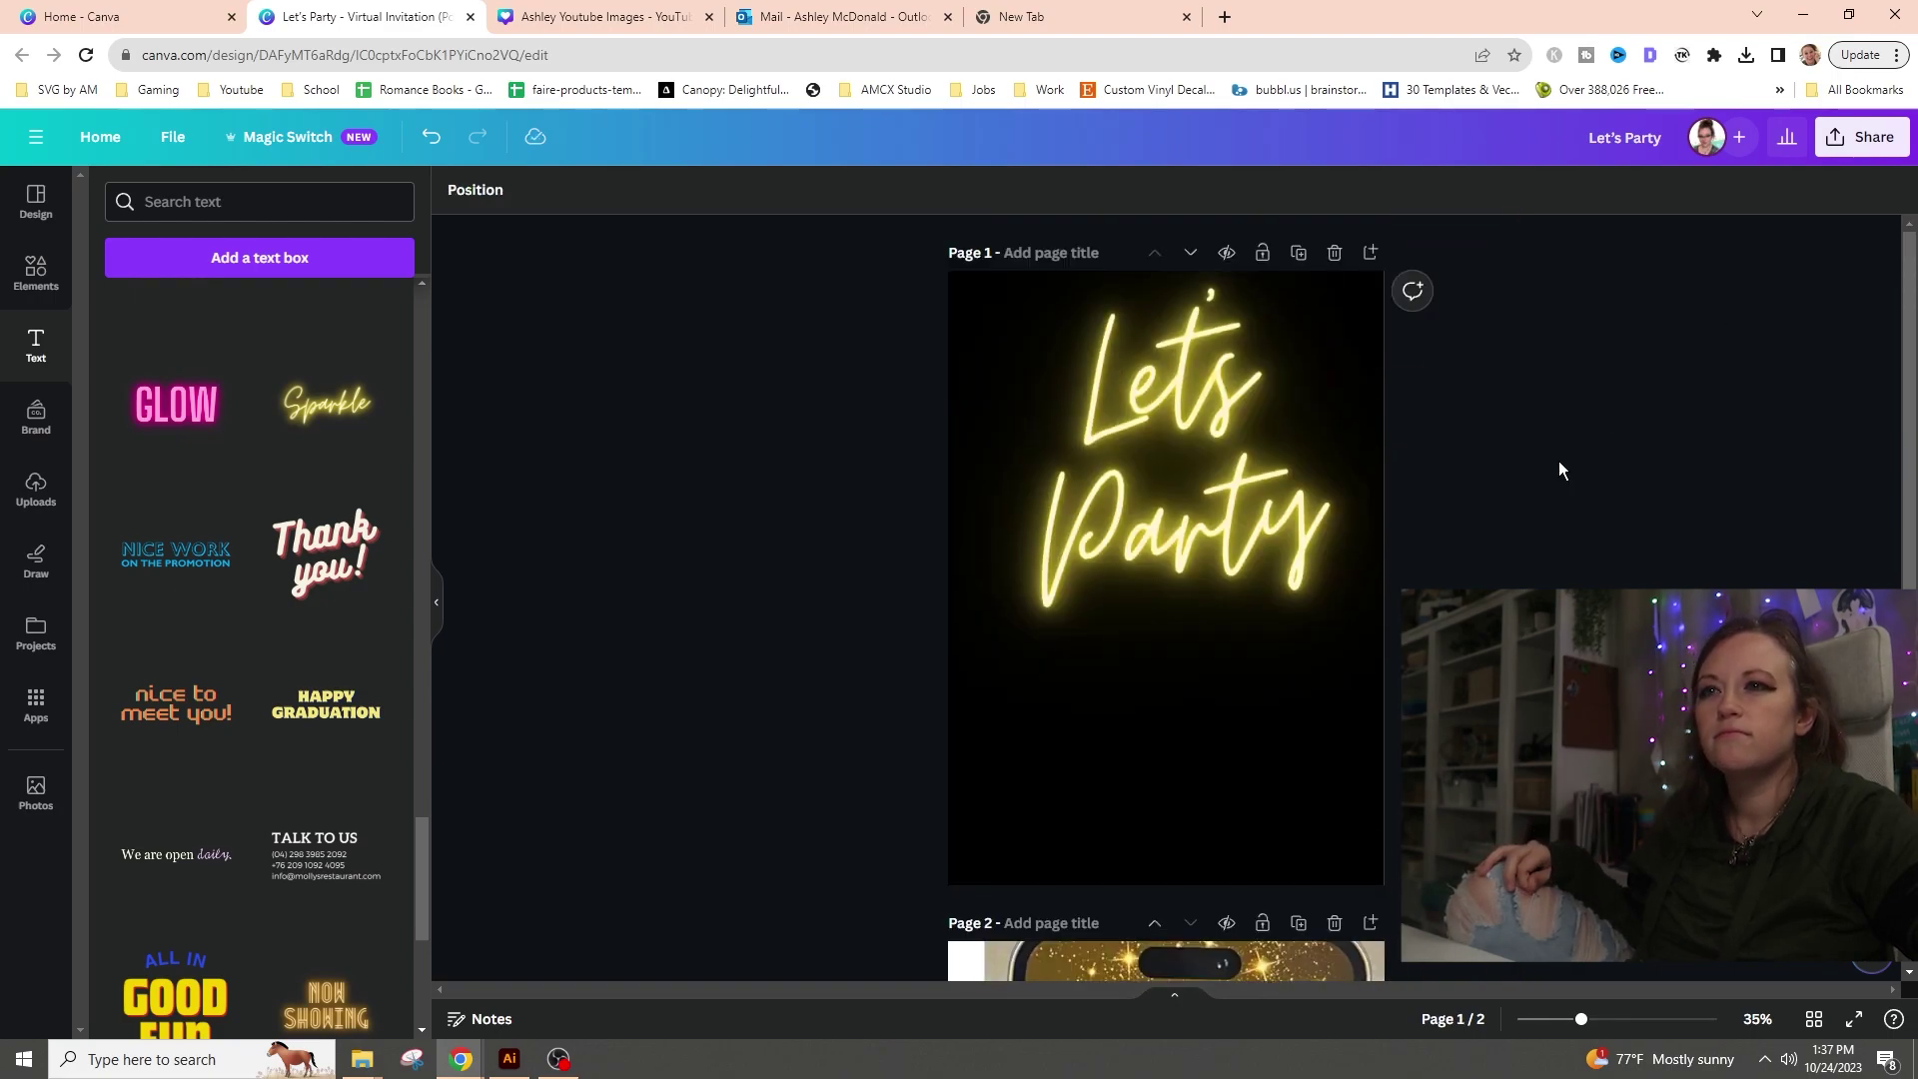
scroll(1559, 470, down, 5)
scroll(1559, 470, up, 5)
- Marquee-select all the Let's Party pieces and tilt them slightly
drag(1538, 587, 1009, 328)
mouse_move(1524, 451)
mouse_down()
mouse_move(1499, 420)
mouse_move(1495, 446)
mouse_up()
scroll(1341, 643, down, 5)
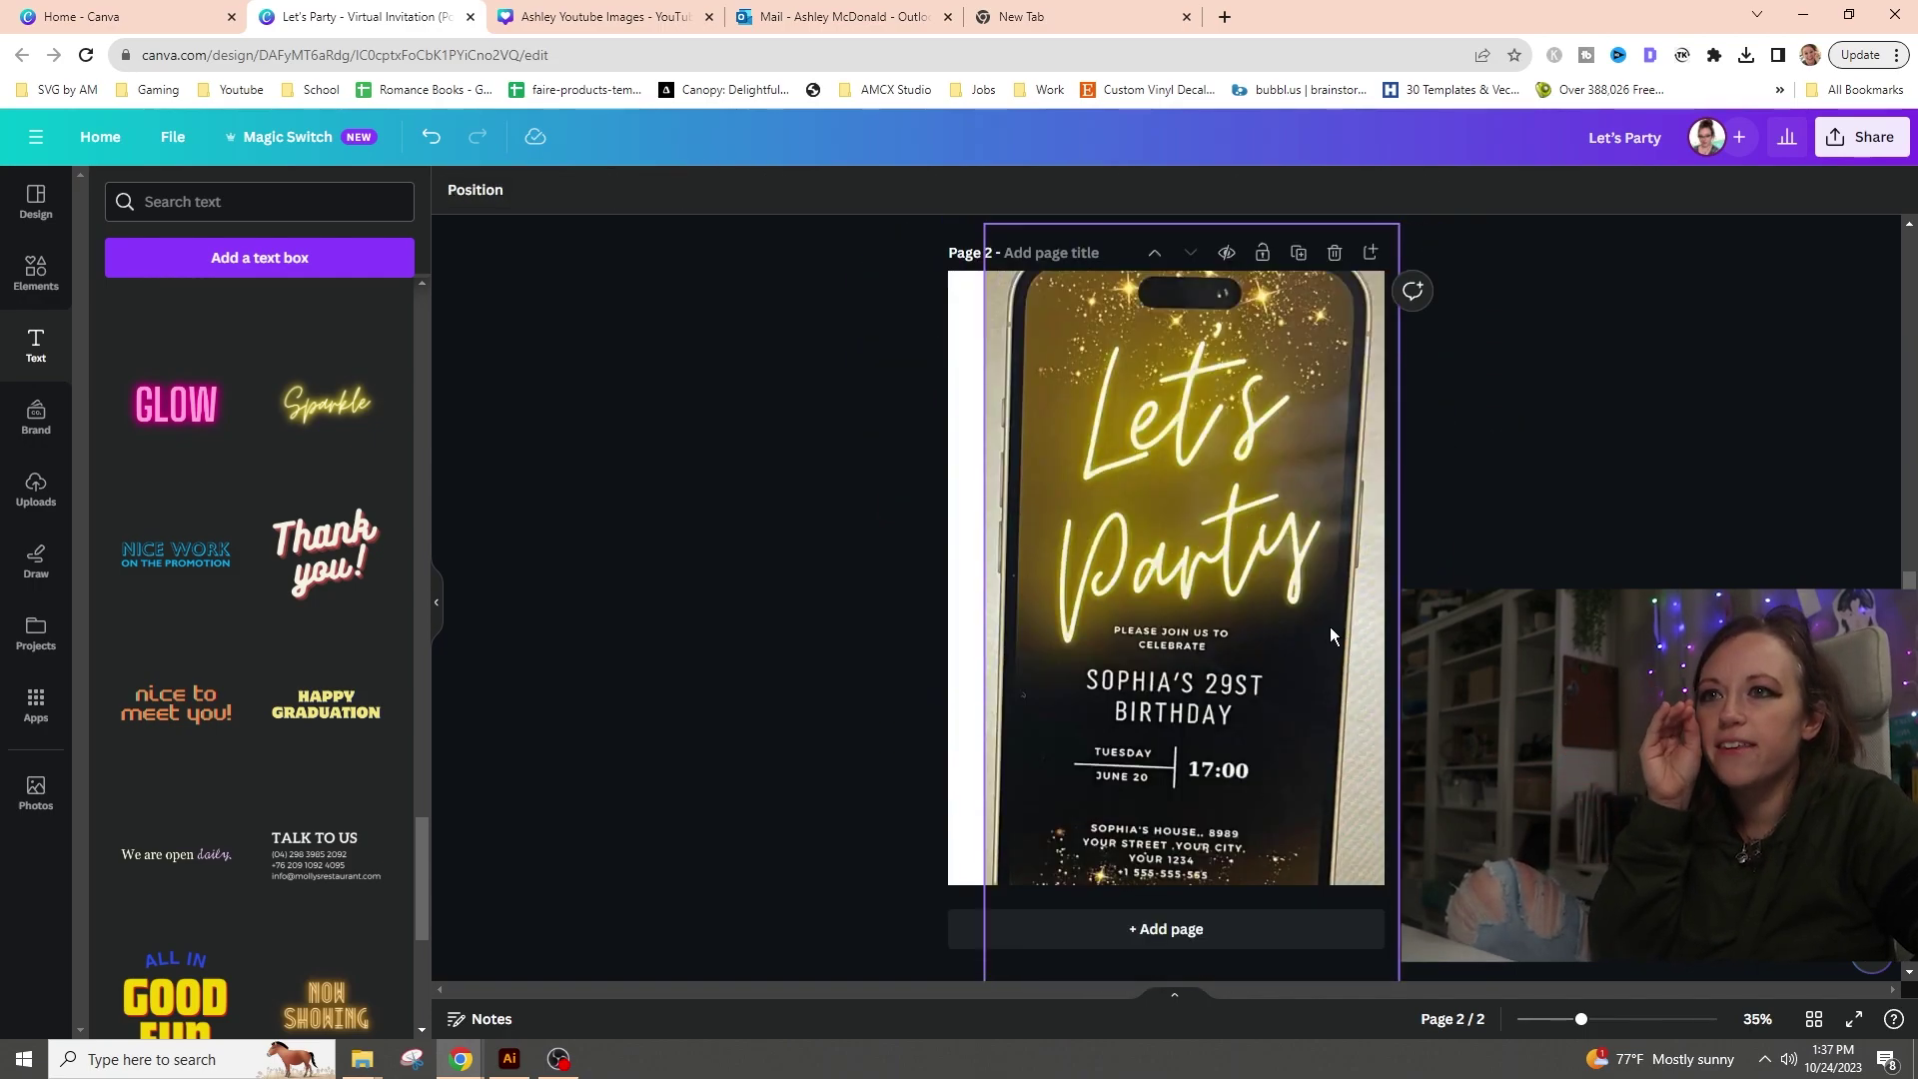
scroll(1291, 340, up, 5)
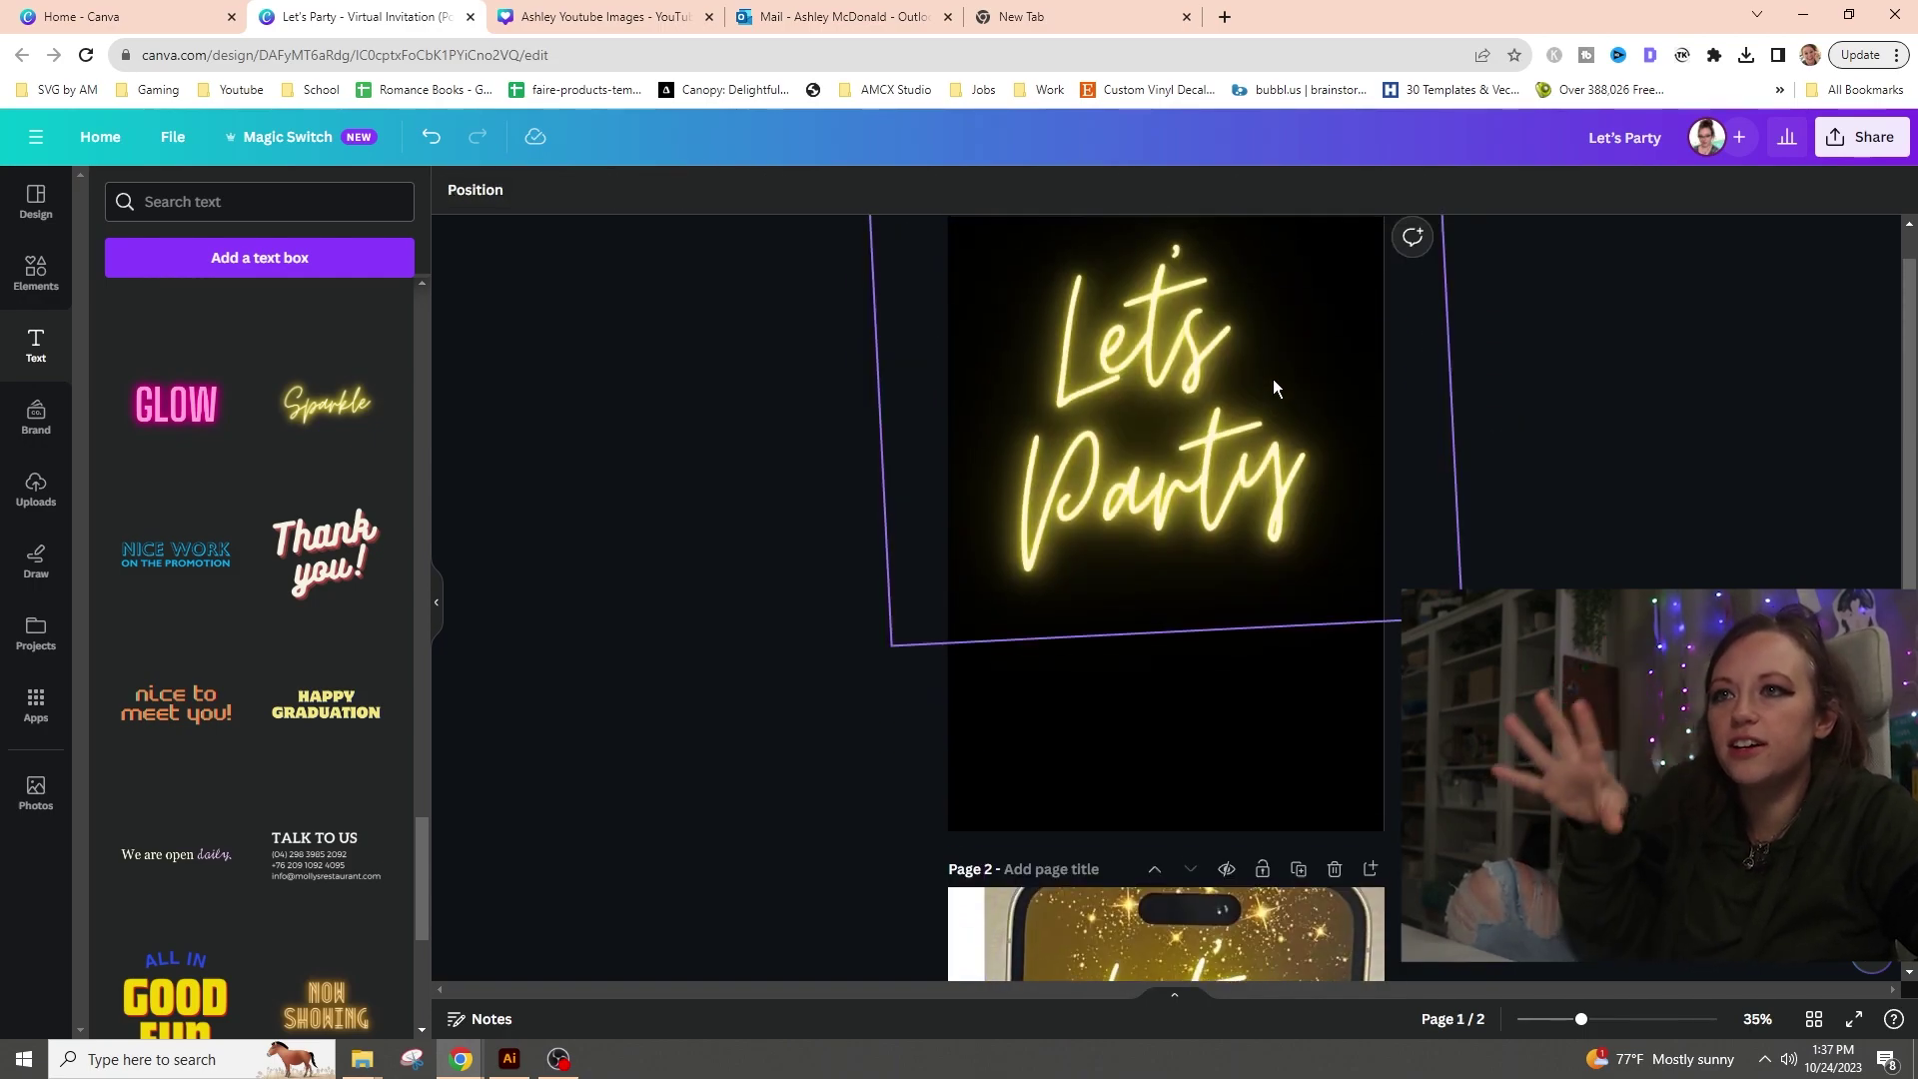
scroll(1273, 387, up, 1)
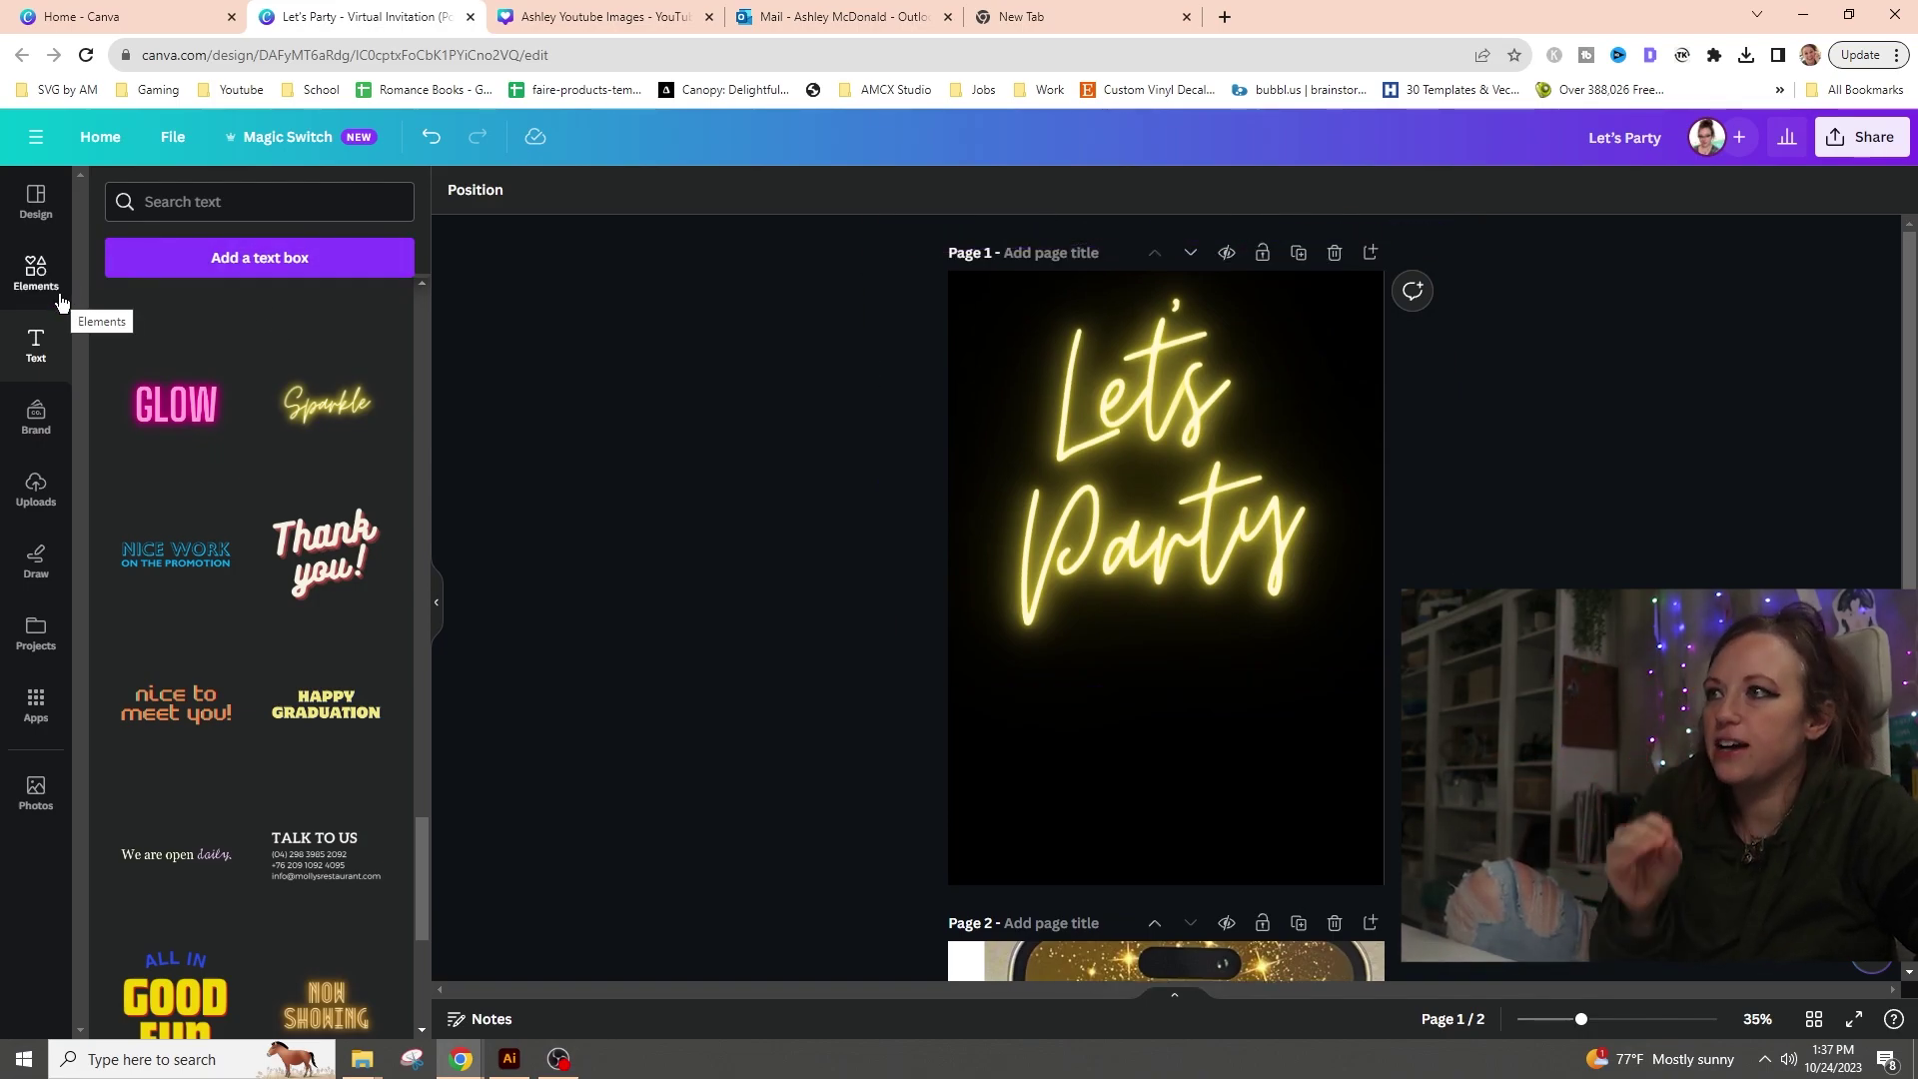
- Search graphics for 'gold glitter' and filter the results to free items
click(60, 300)
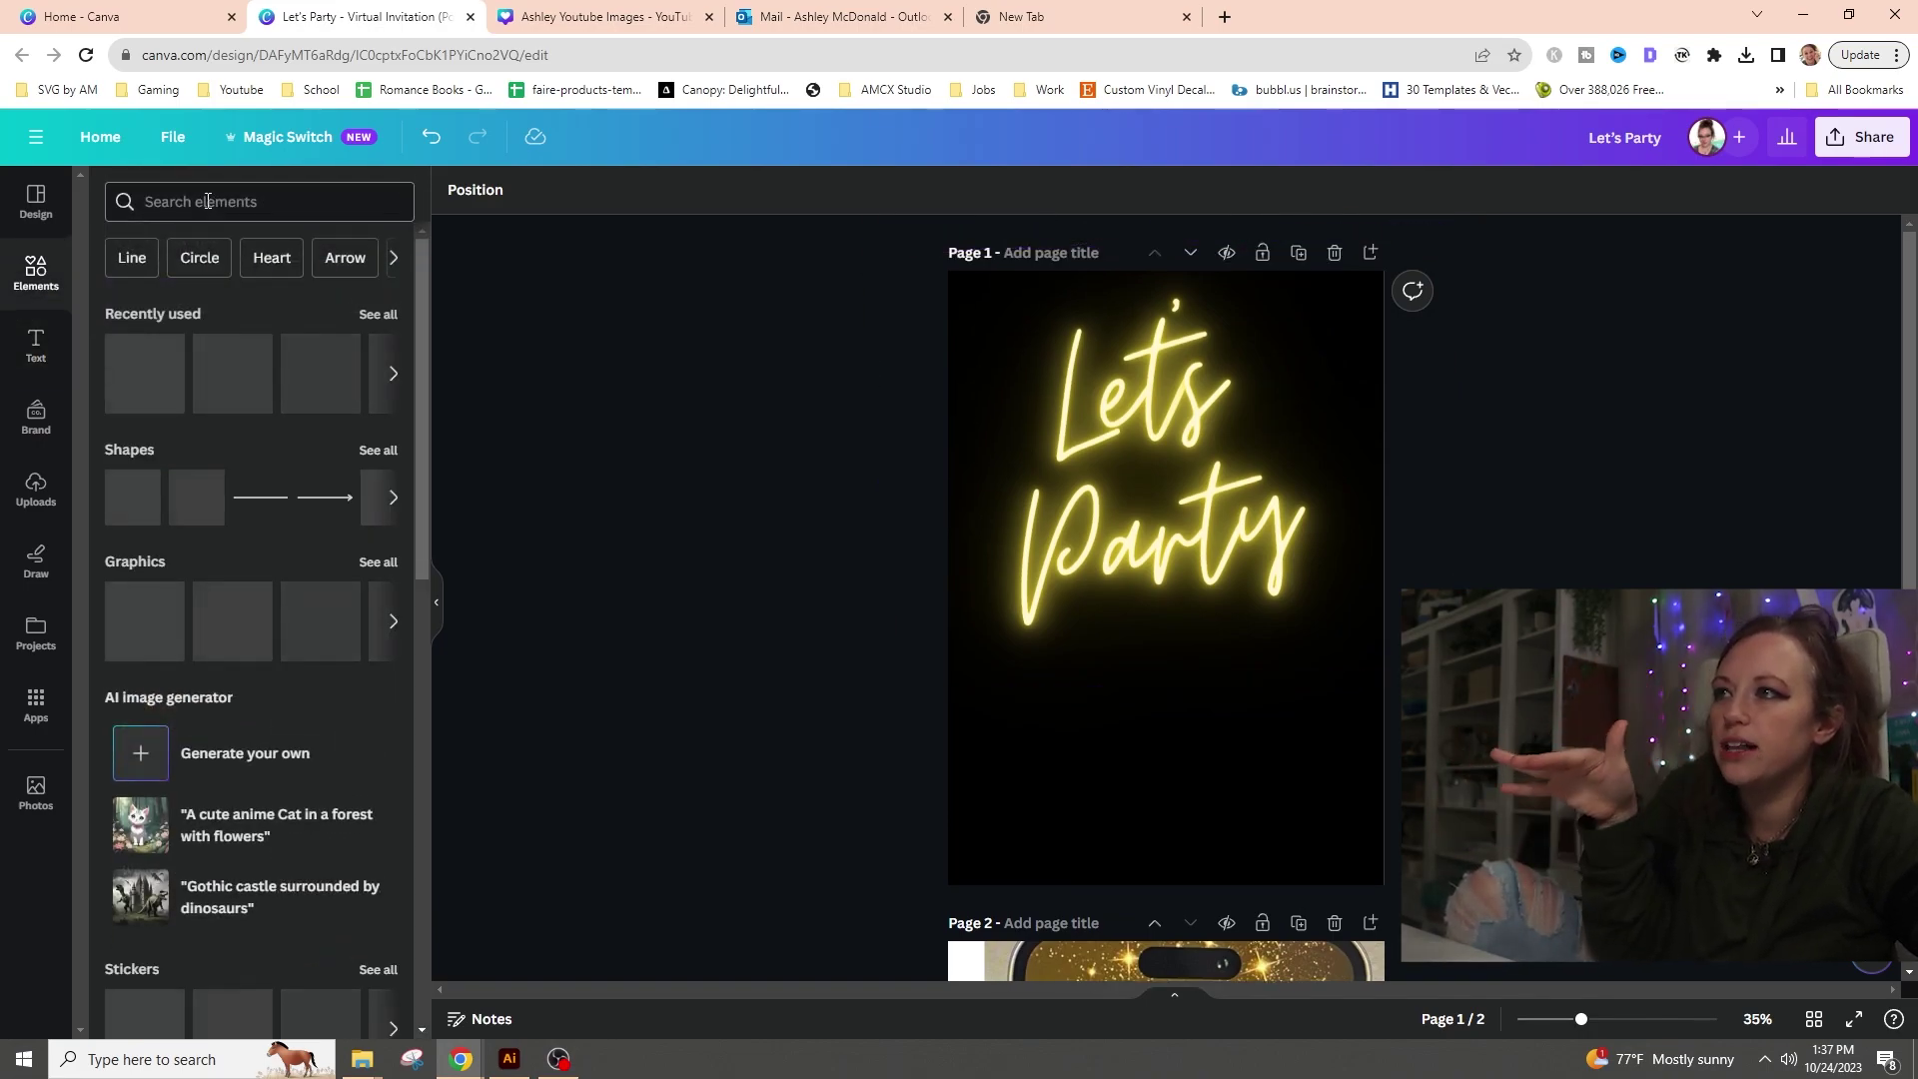
click(207, 201)
text(gold glit)
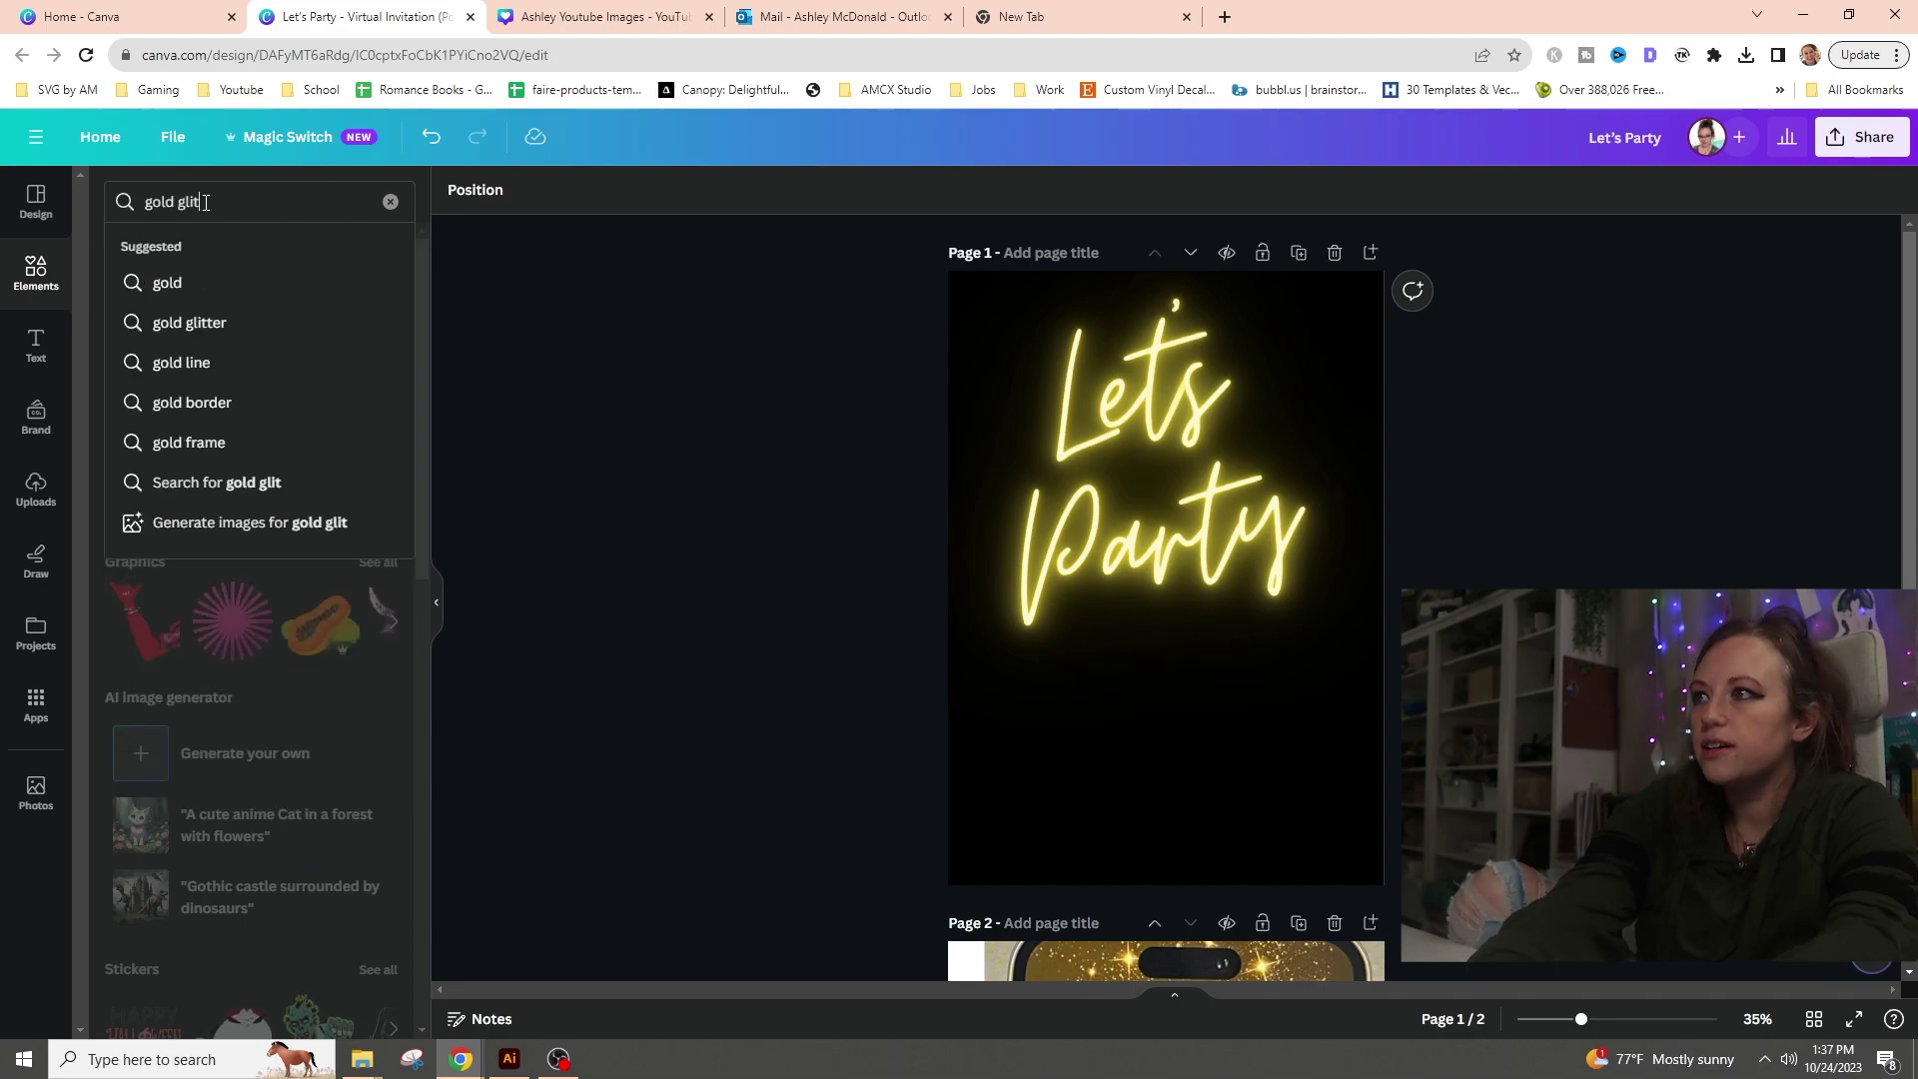
text(ter)
key(Return)
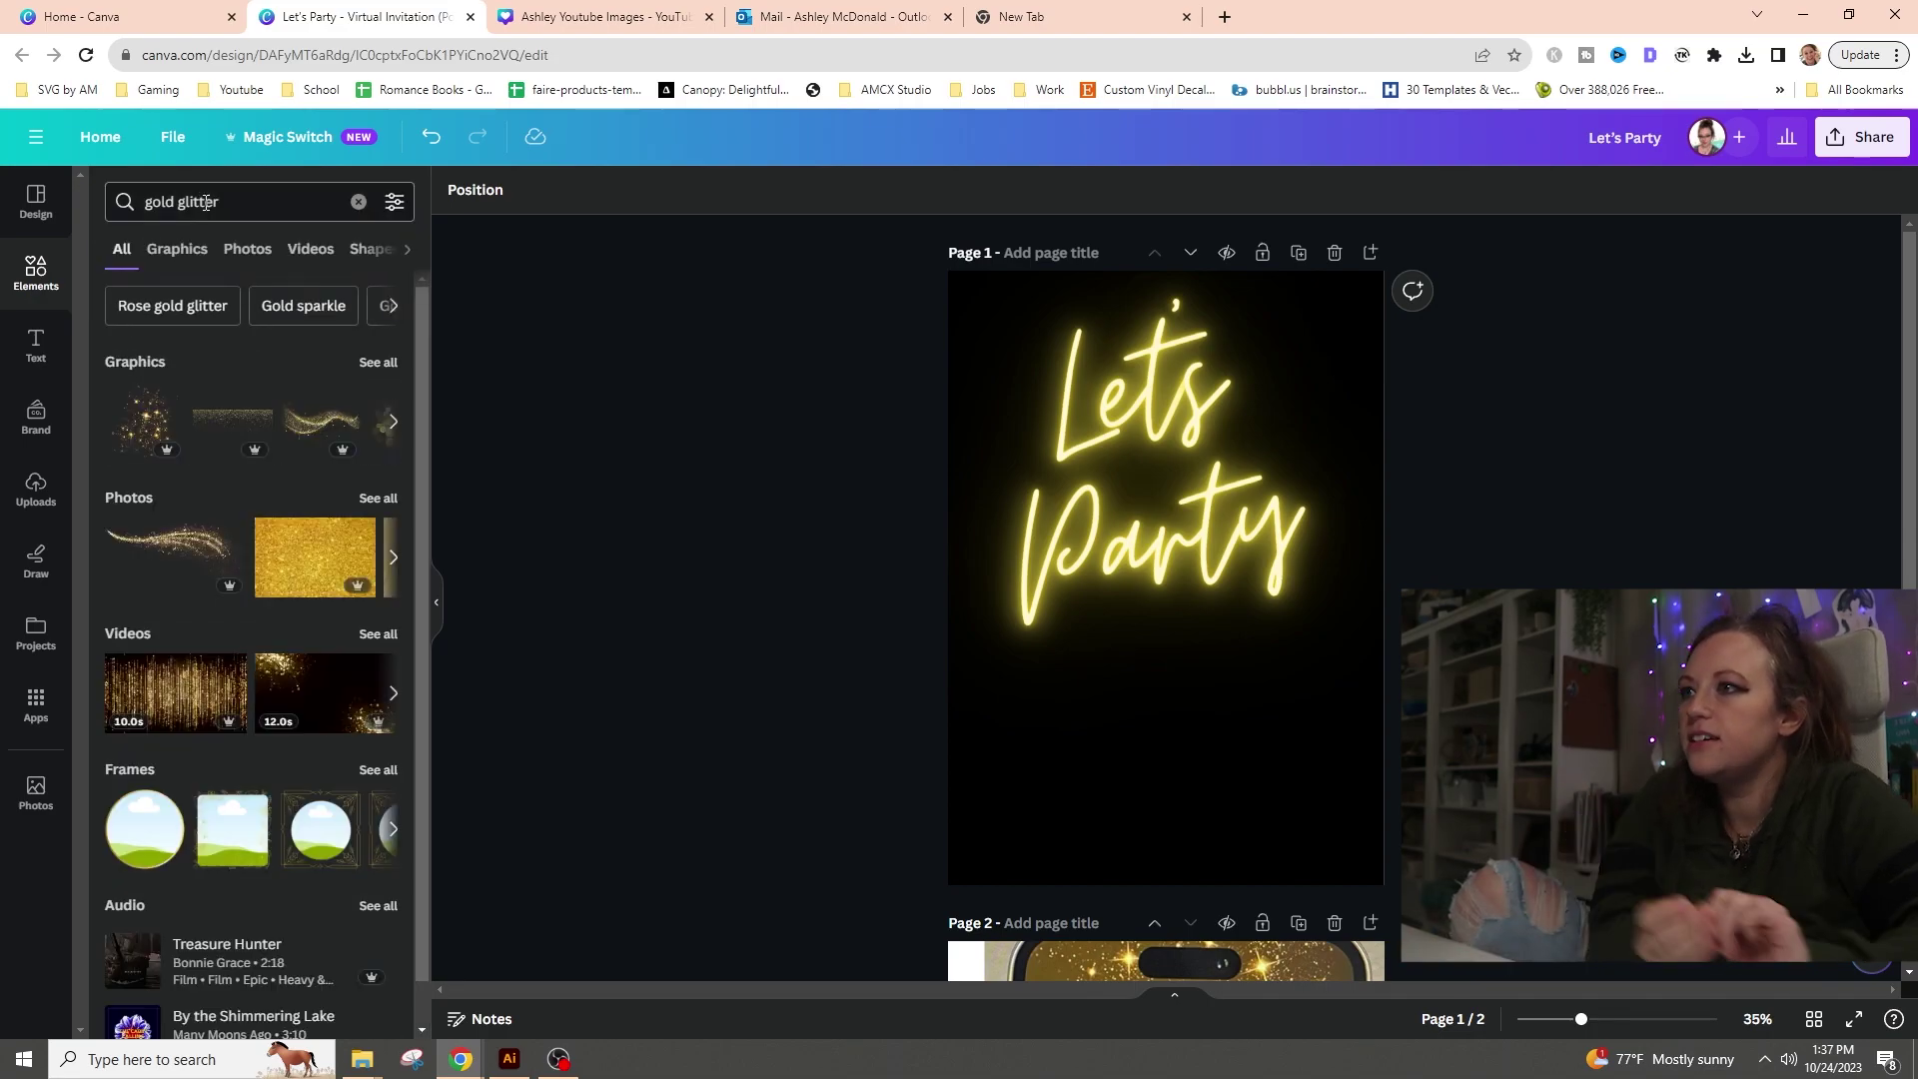
click(395, 201)
scroll(318, 639, down, 1)
click(128, 767)
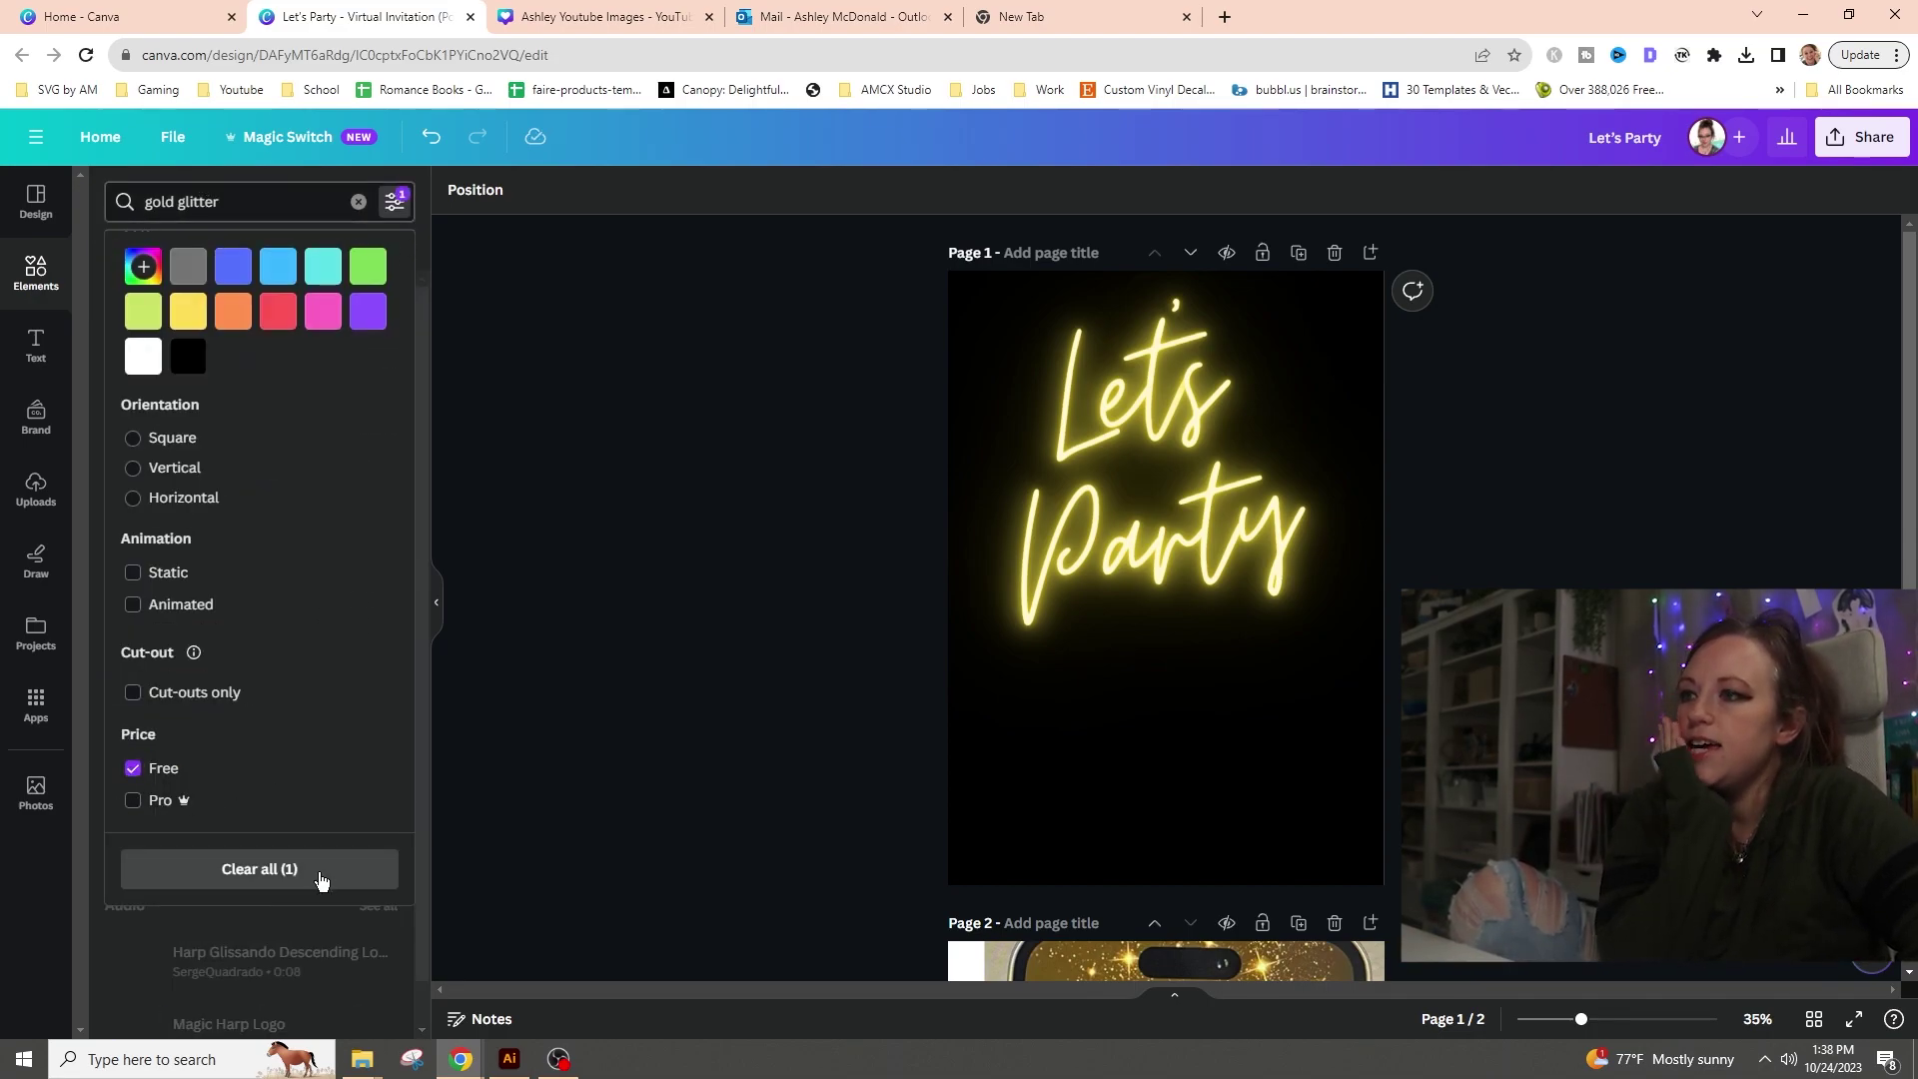
click(242, 212)
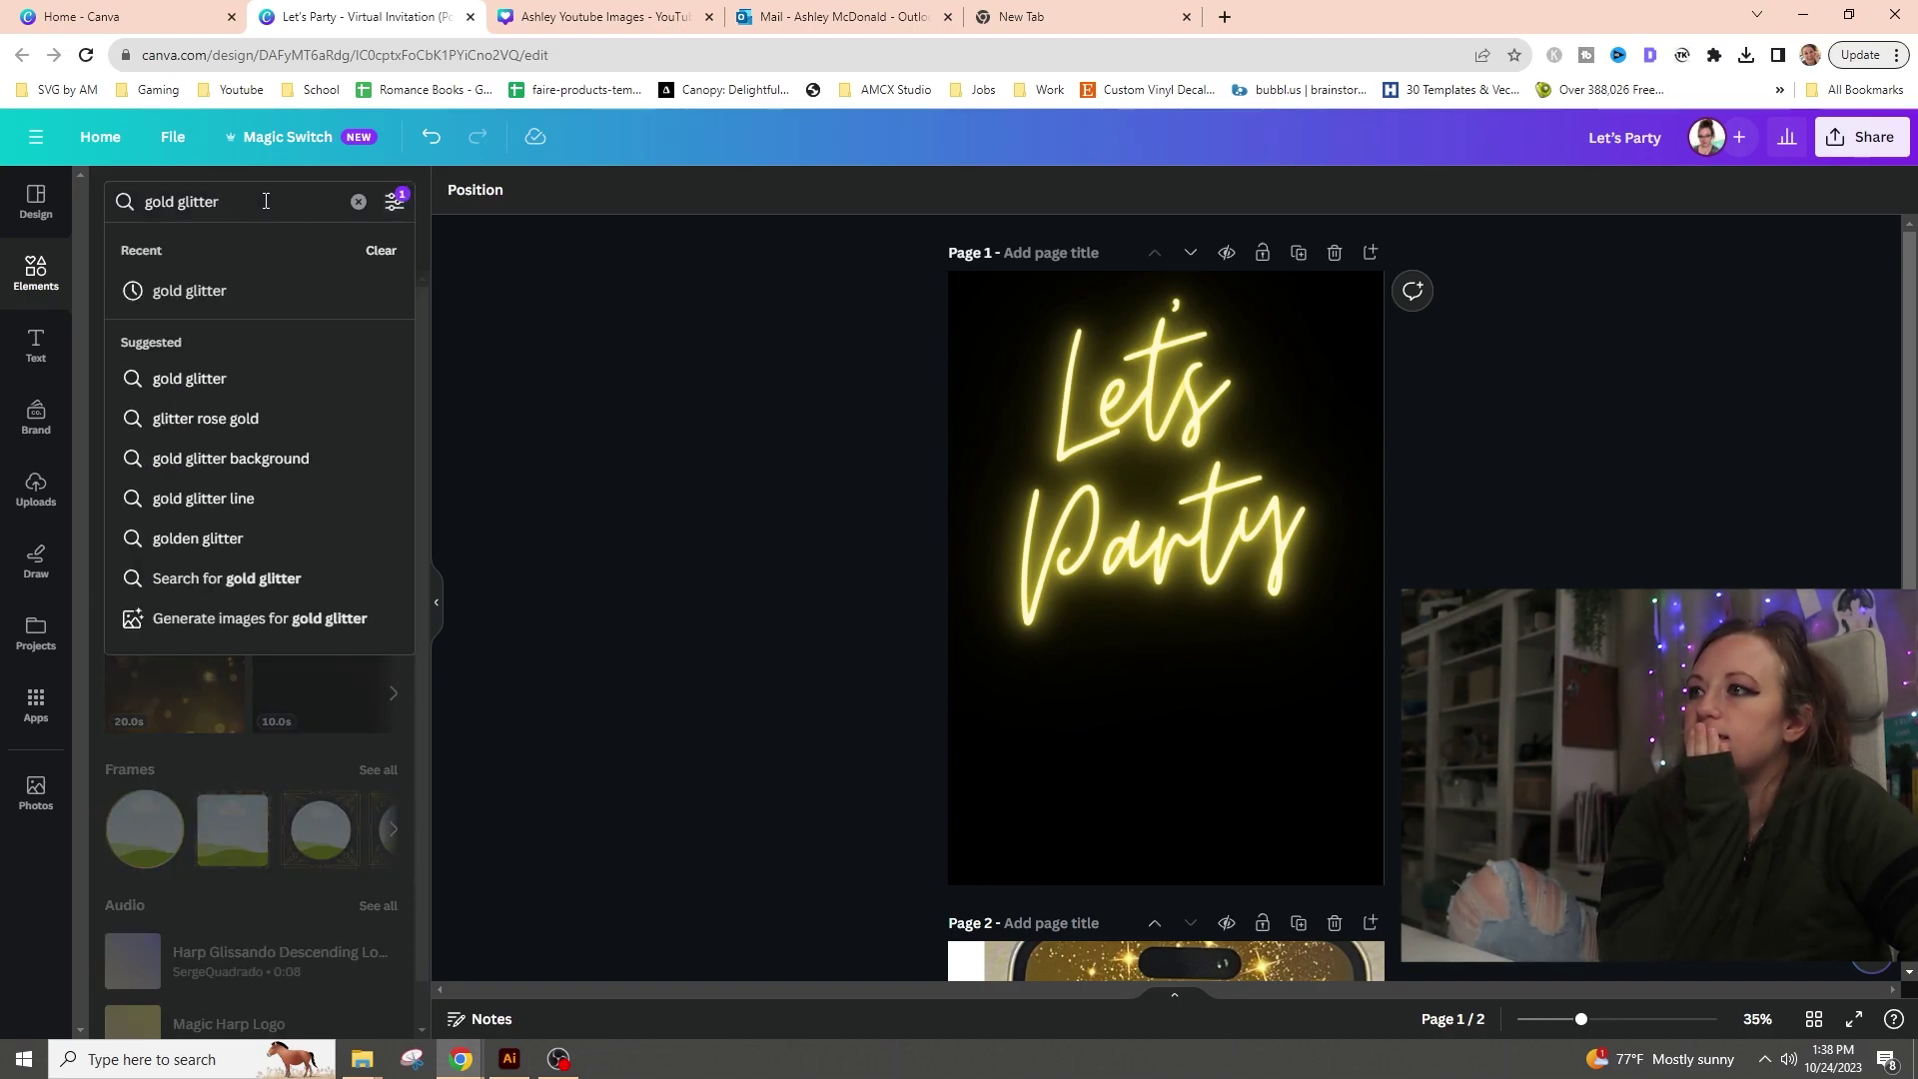
key(Return)
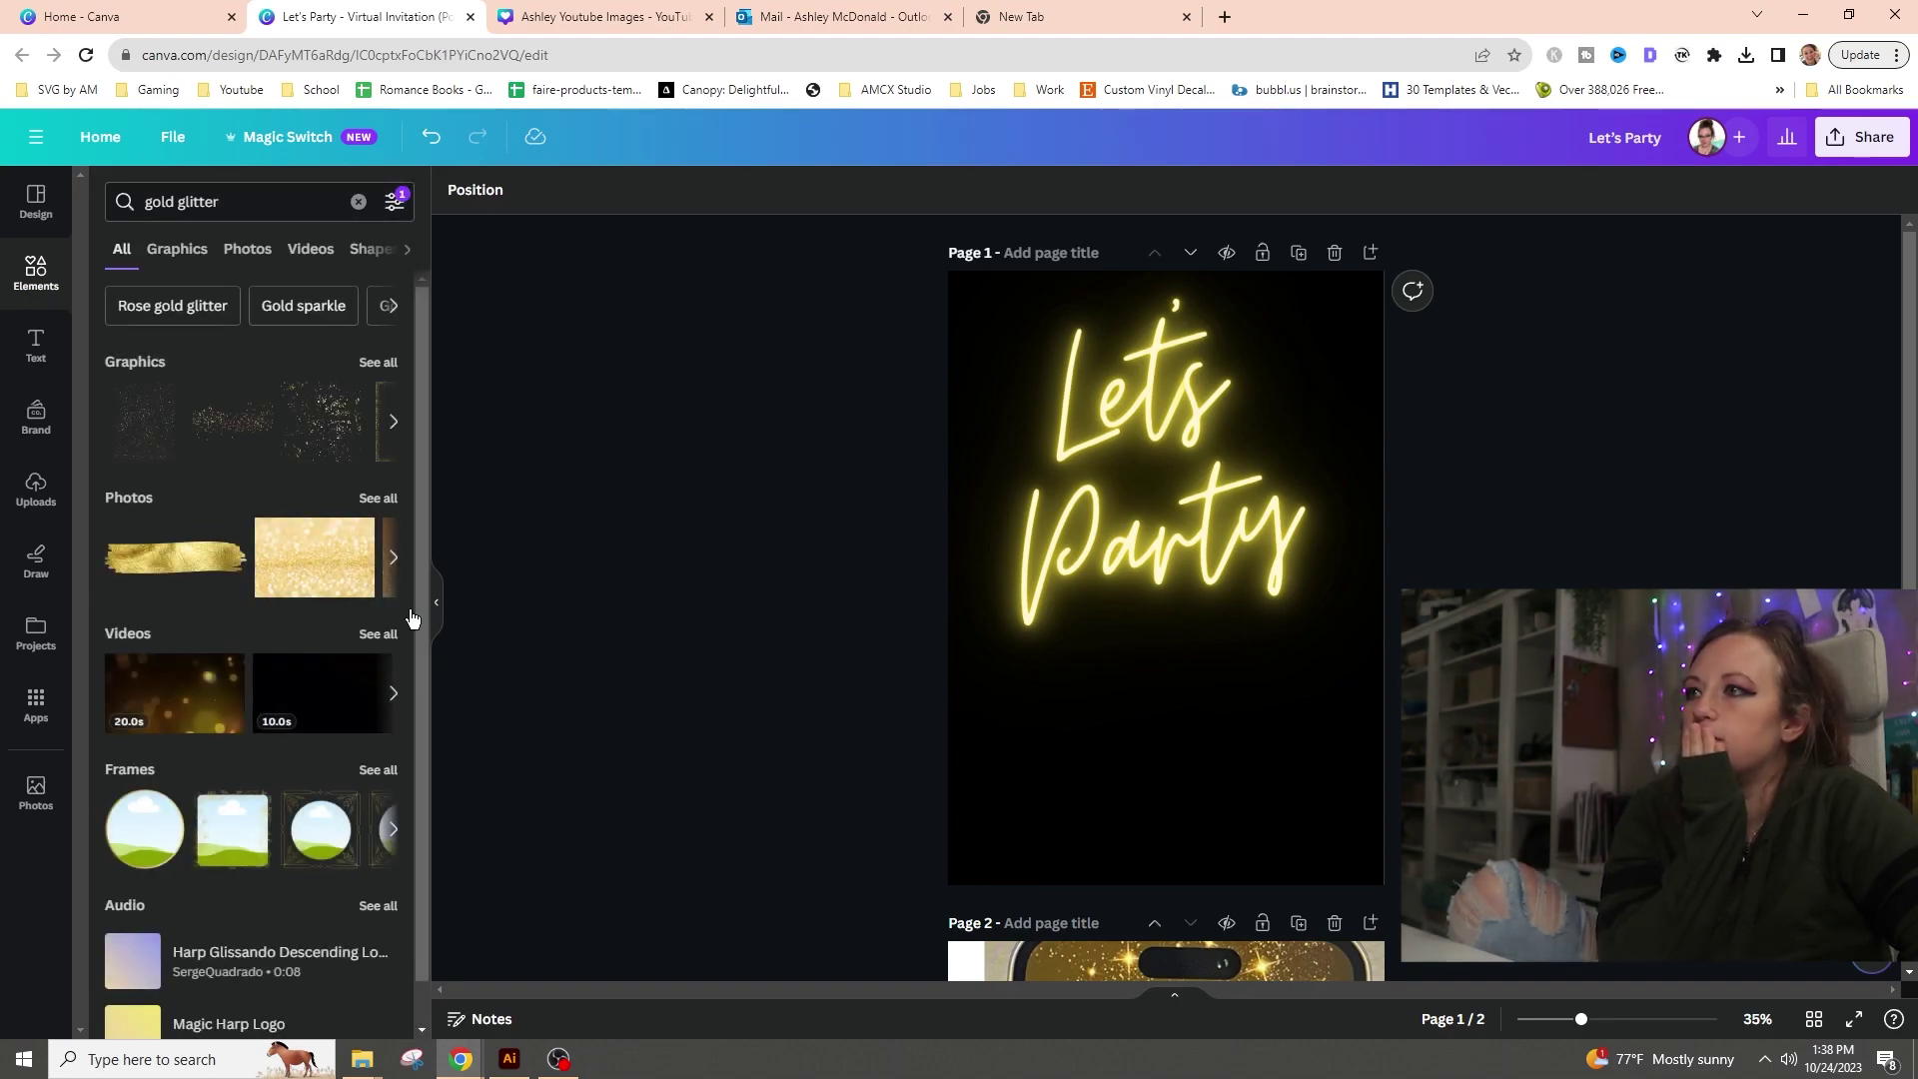
- Try a dark glitter overlay stretched across the page, then delete it
click(366, 368)
scroll(366, 371, down, 2)
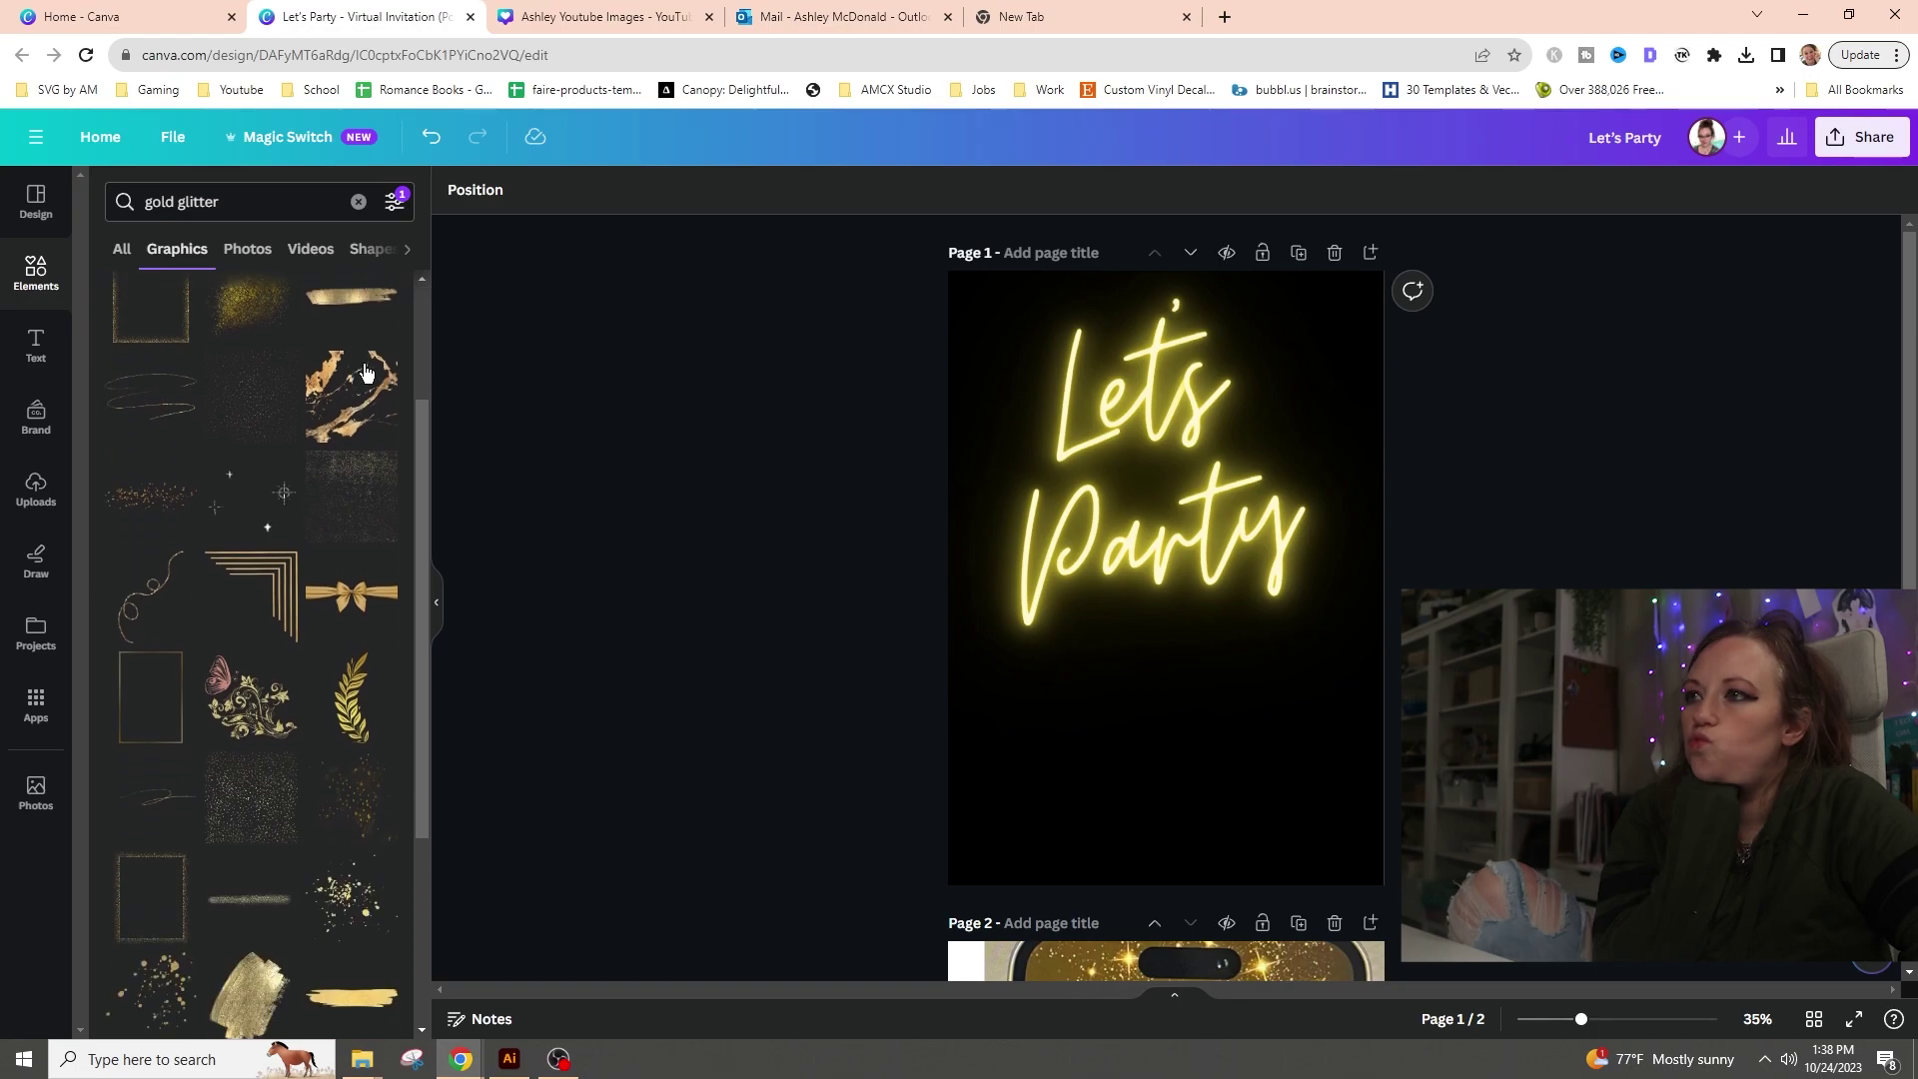
click(370, 496)
drag(1166, 578, 1117, 465)
drag(1293, 621, 1572, 899)
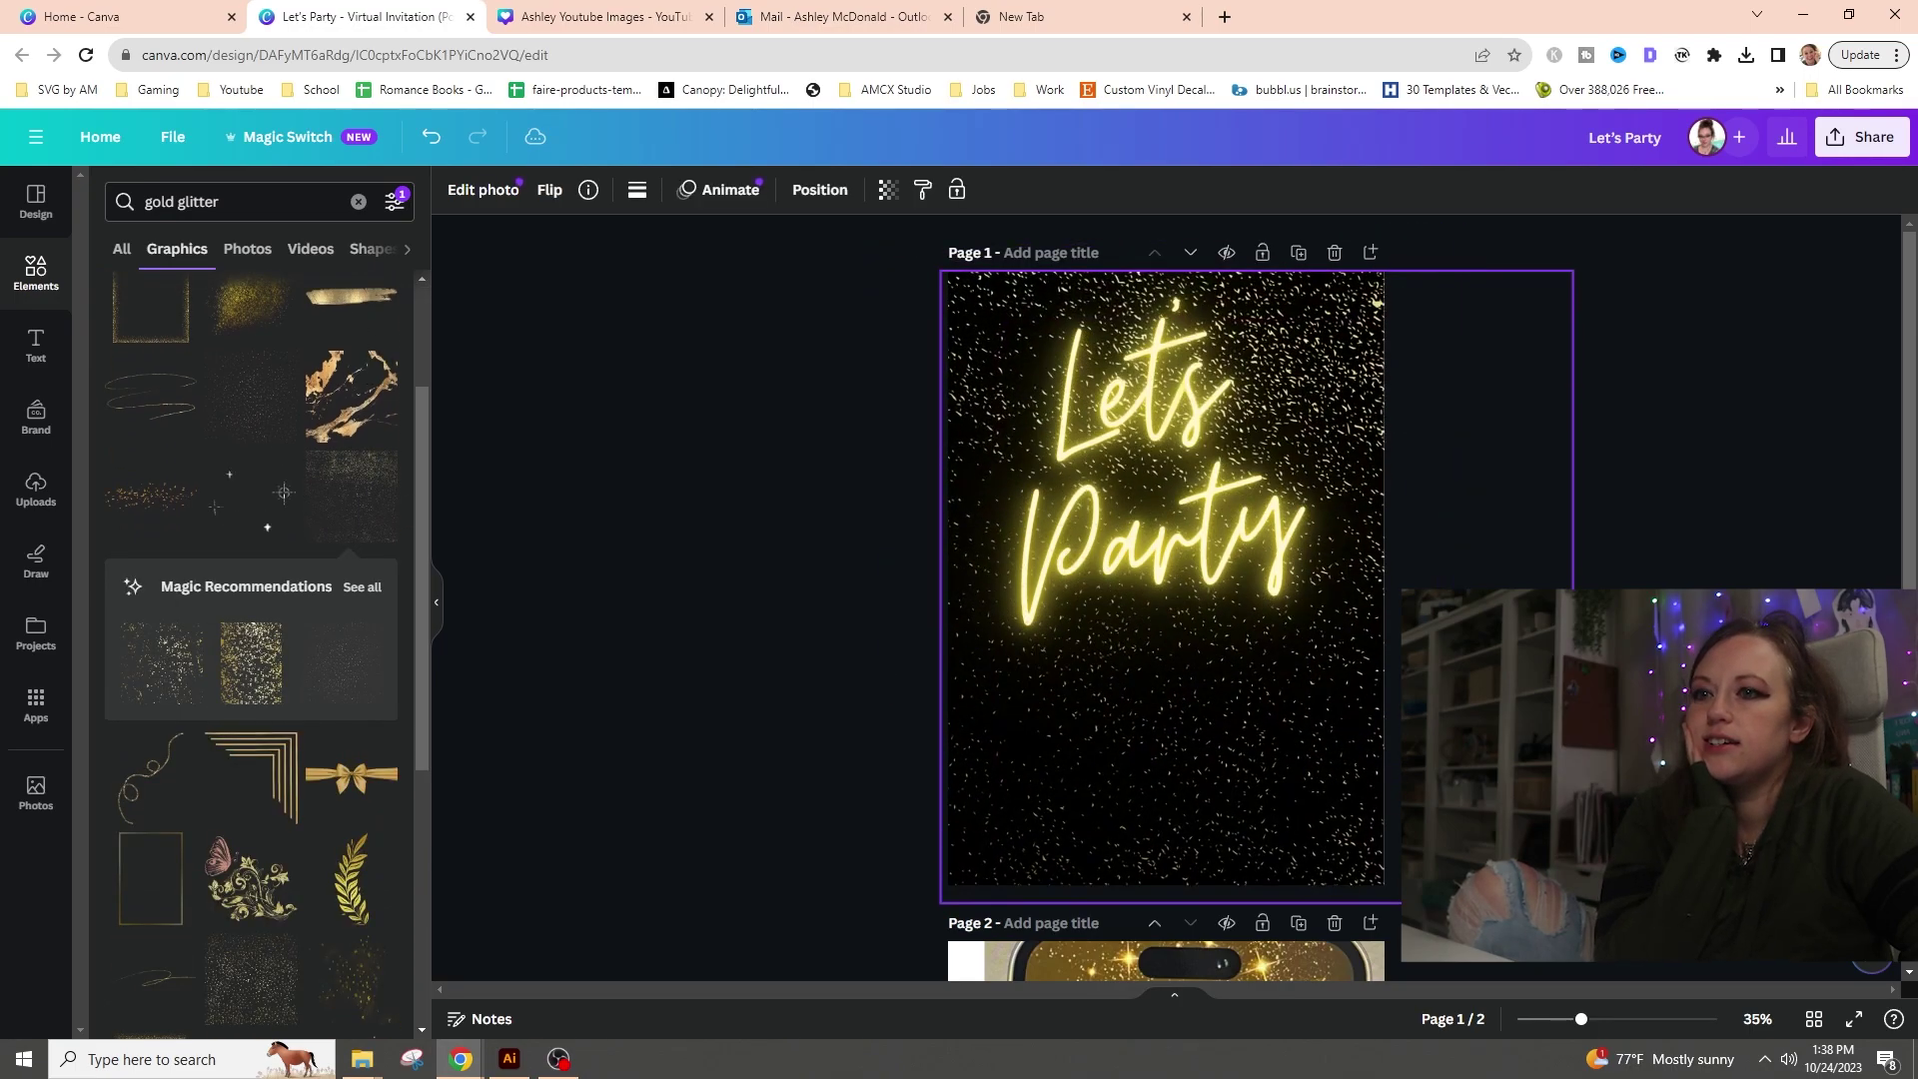
drag(1375, 740, 1267, 686)
scroll(1589, 560, down, 5)
scroll(1369, 728, up, 5)
key(Delete)
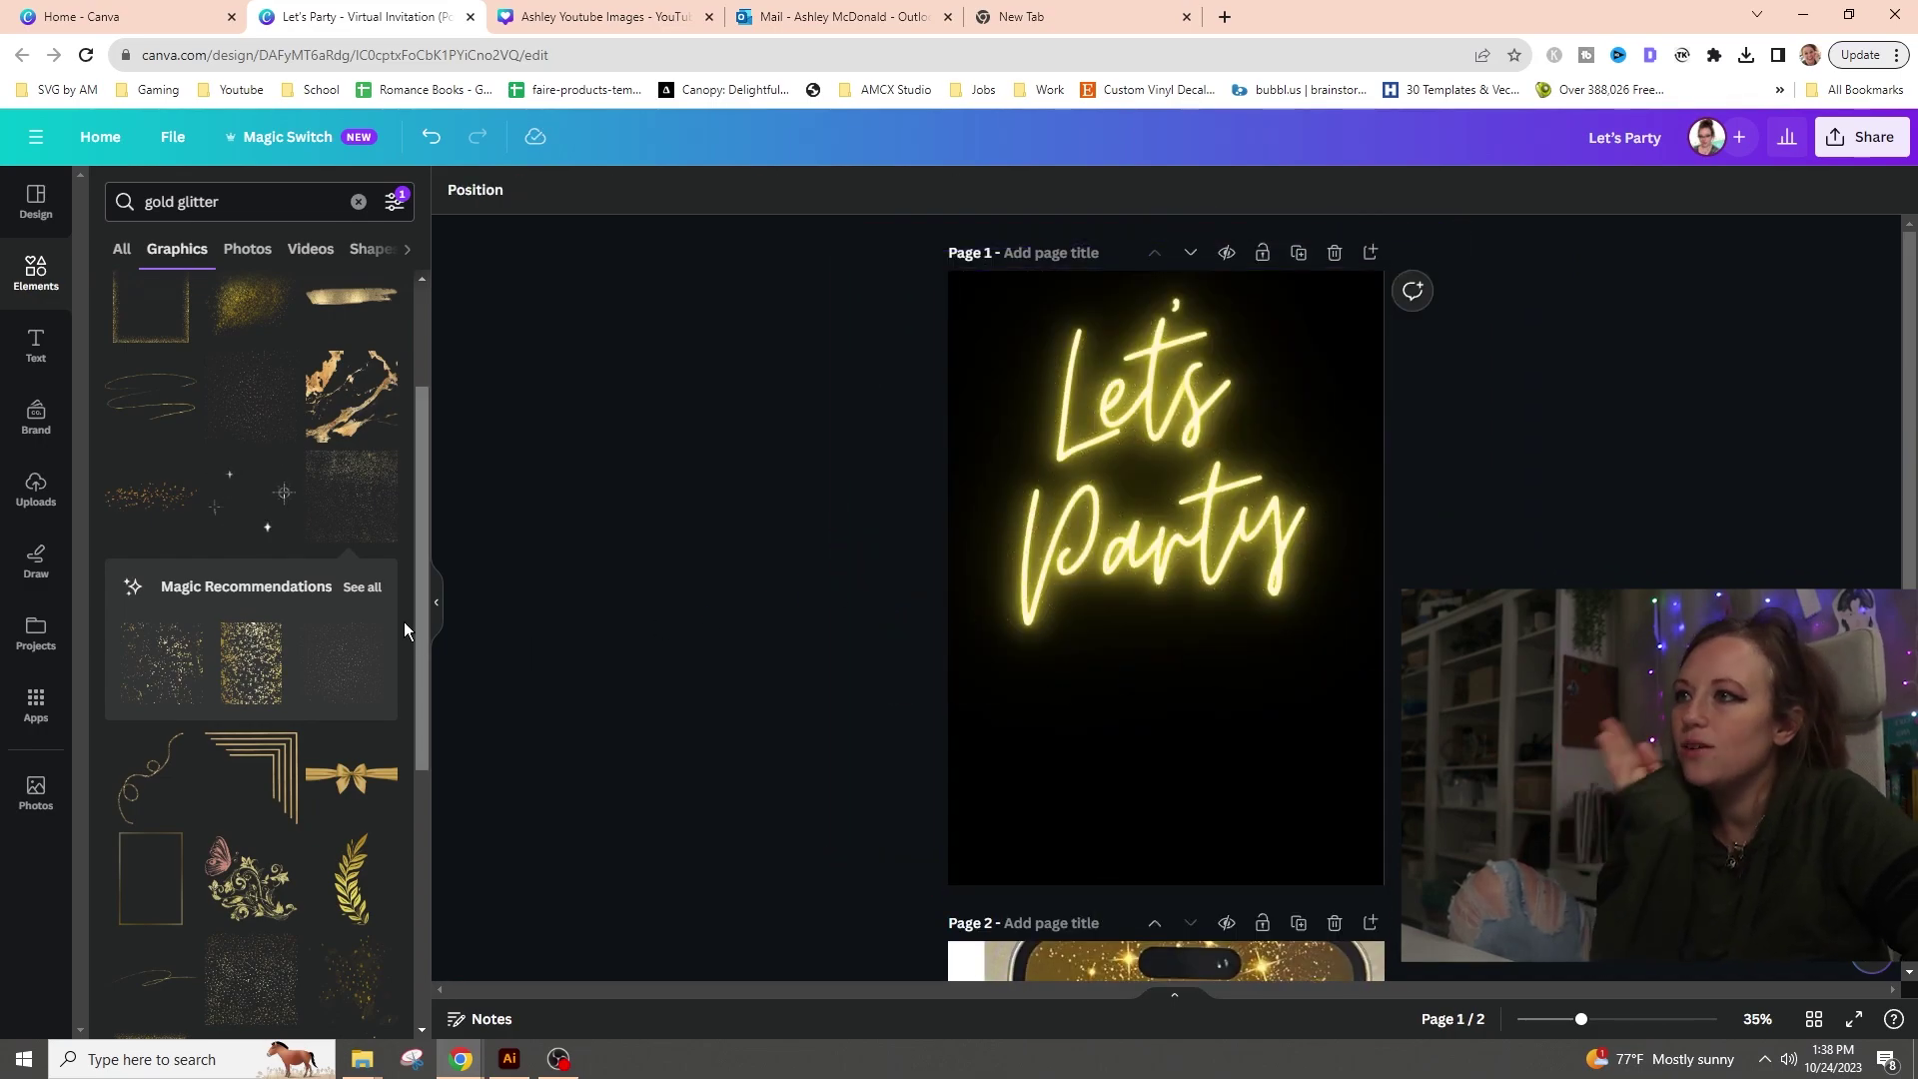
- Add a gold glitter graphic over the Let's Party lettering on page 1
scroll(350, 597, down, 5)
scroll(1187, 567, down, 6)
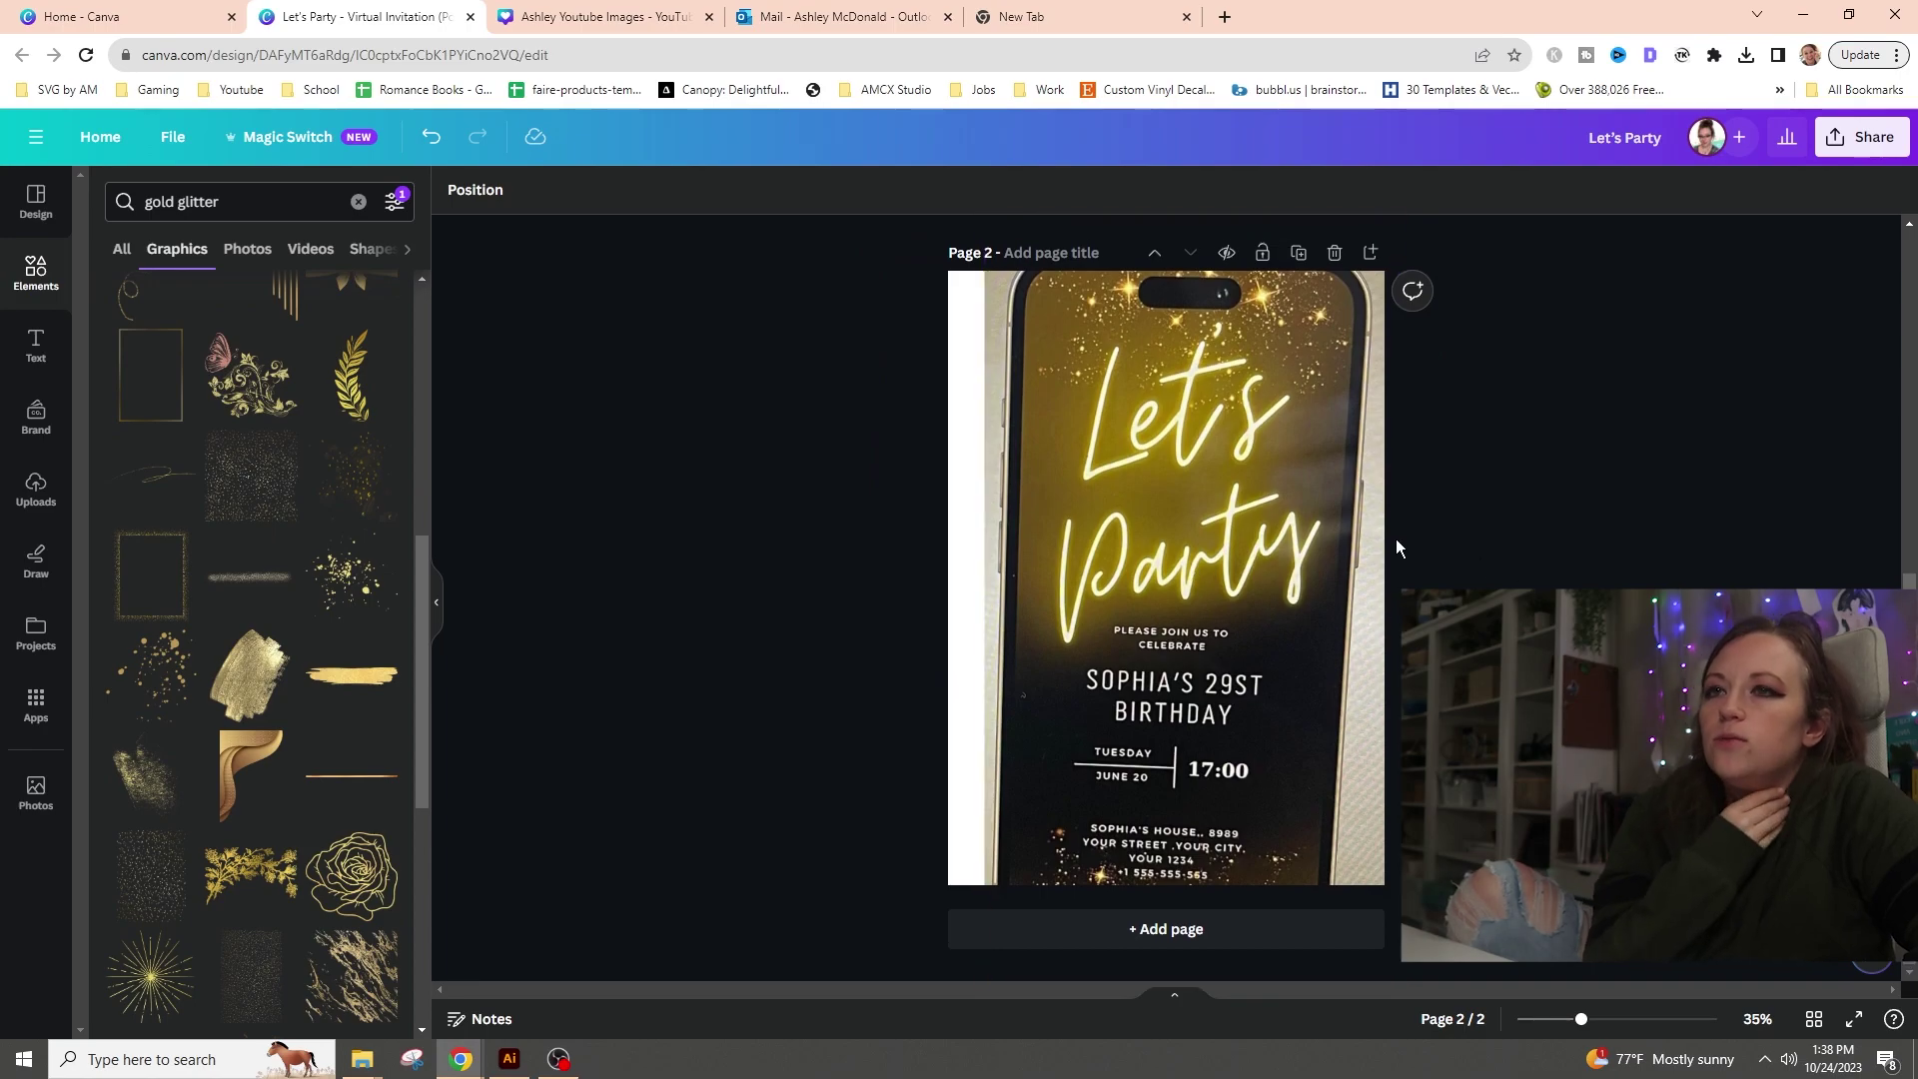
scroll(1315, 531, up, 4)
scroll(250, 579, up, 1)
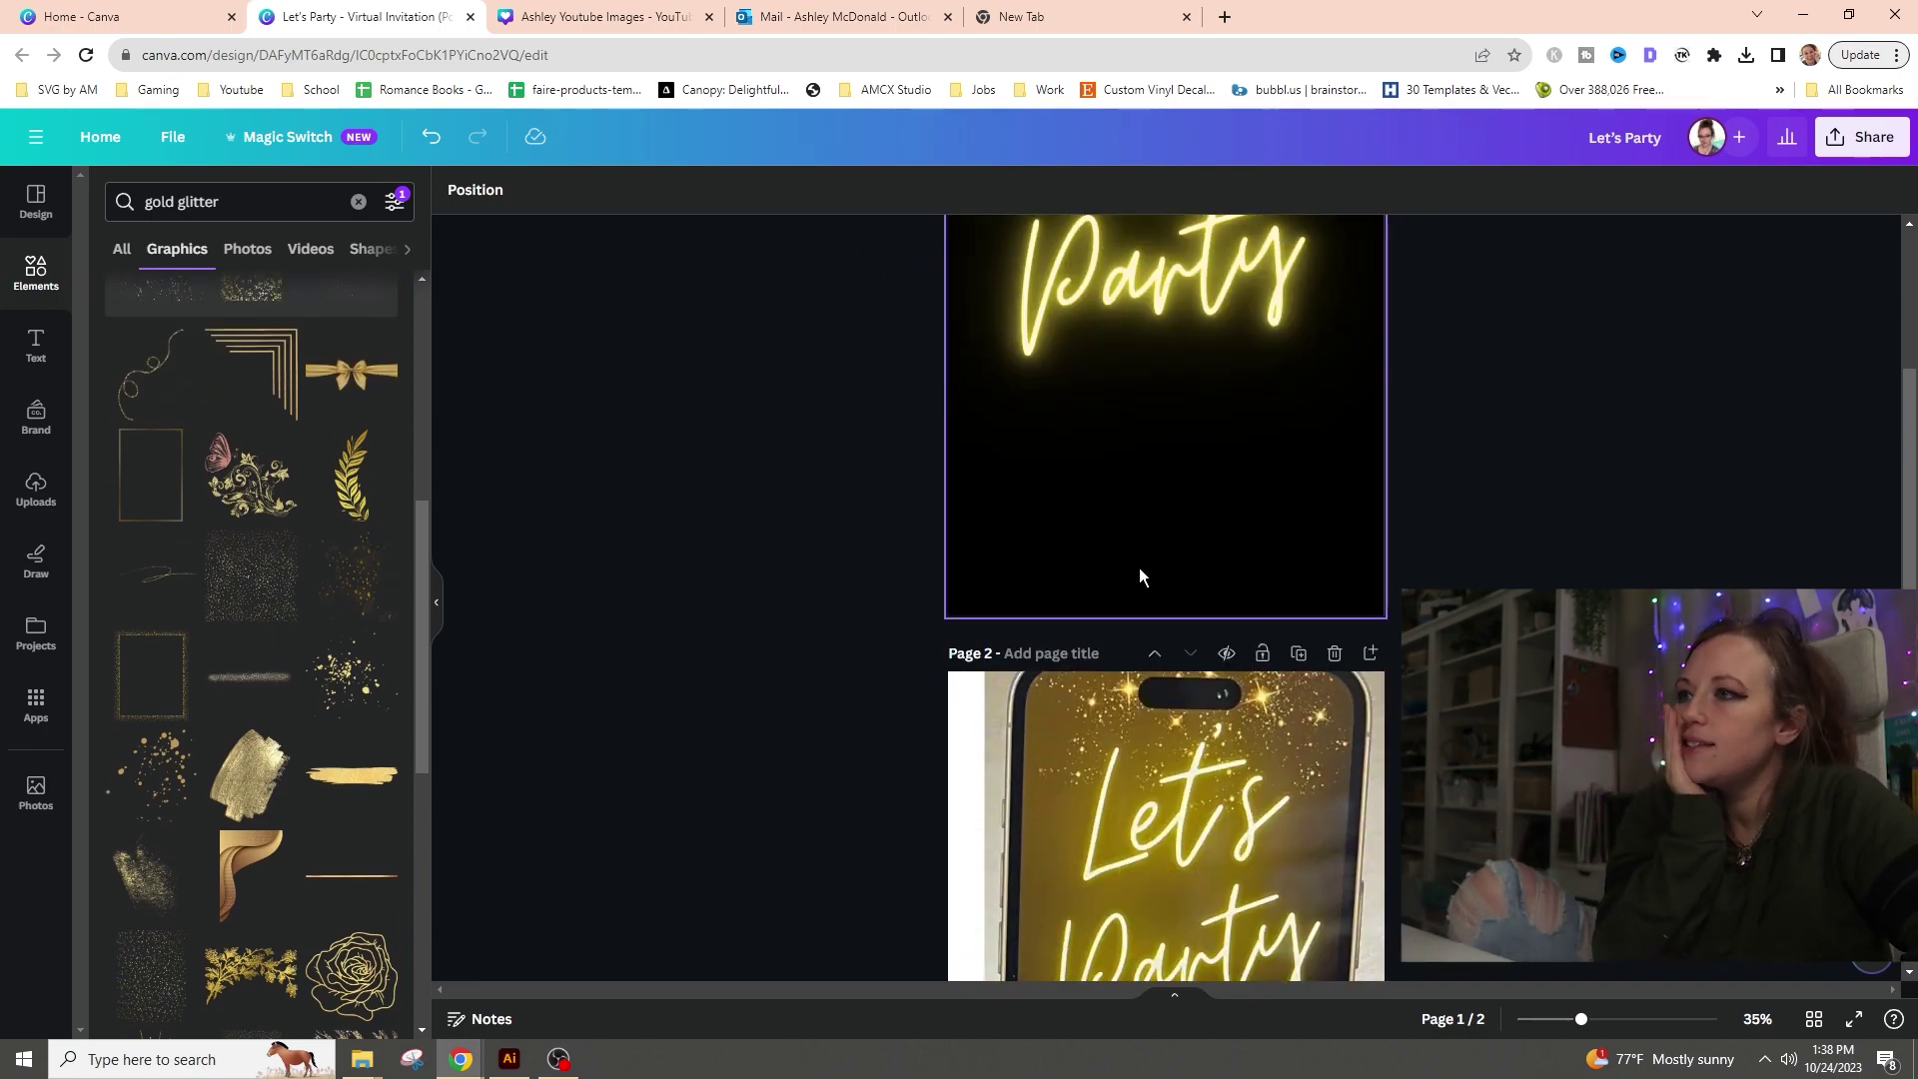
scroll(1117, 587, up, 3)
click(375, 578)
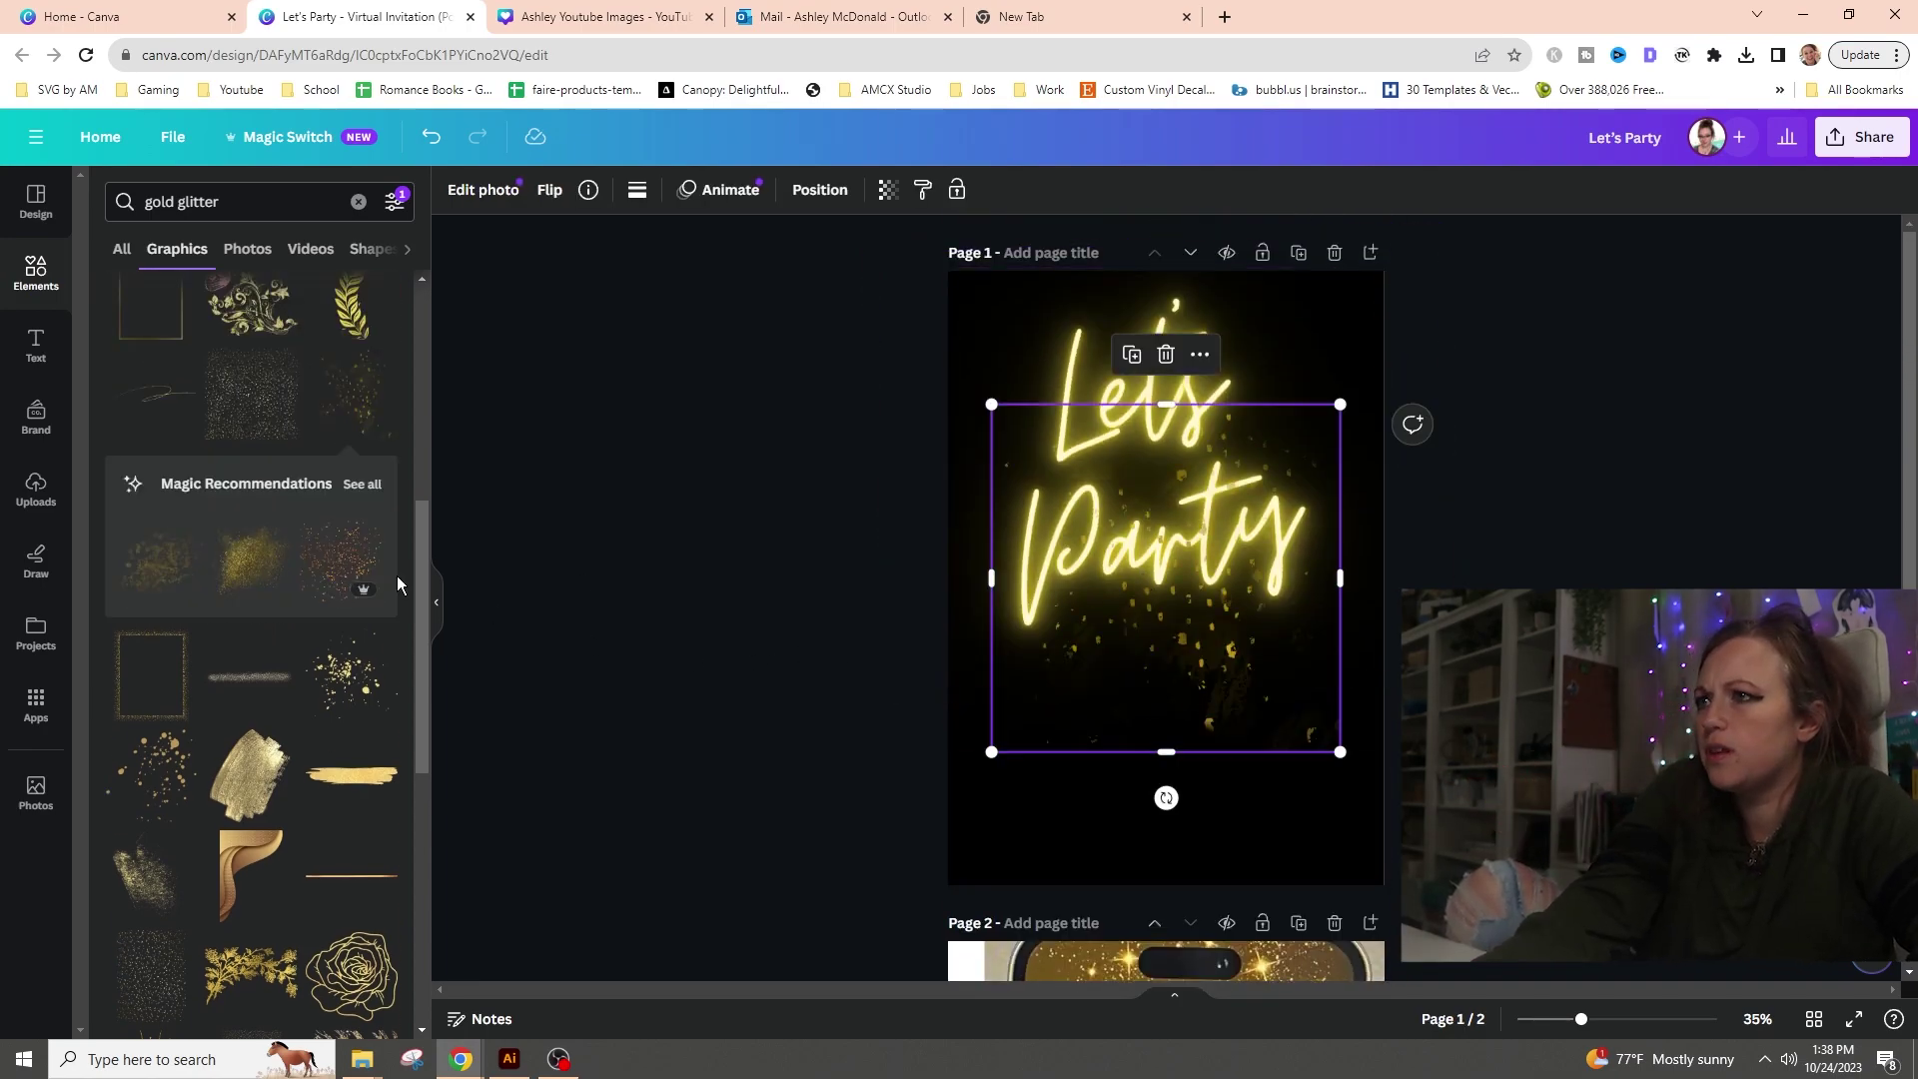
- Delete the gold glitter graphic and search for 'gold glitter stars'
key(Delete)
click(297, 205)
text(star)
click(208, 283)
- Add a gold glitter stars graphic, enlarge and tilt it over Let's Party, discarding the sparkle dust
click(250, 395)
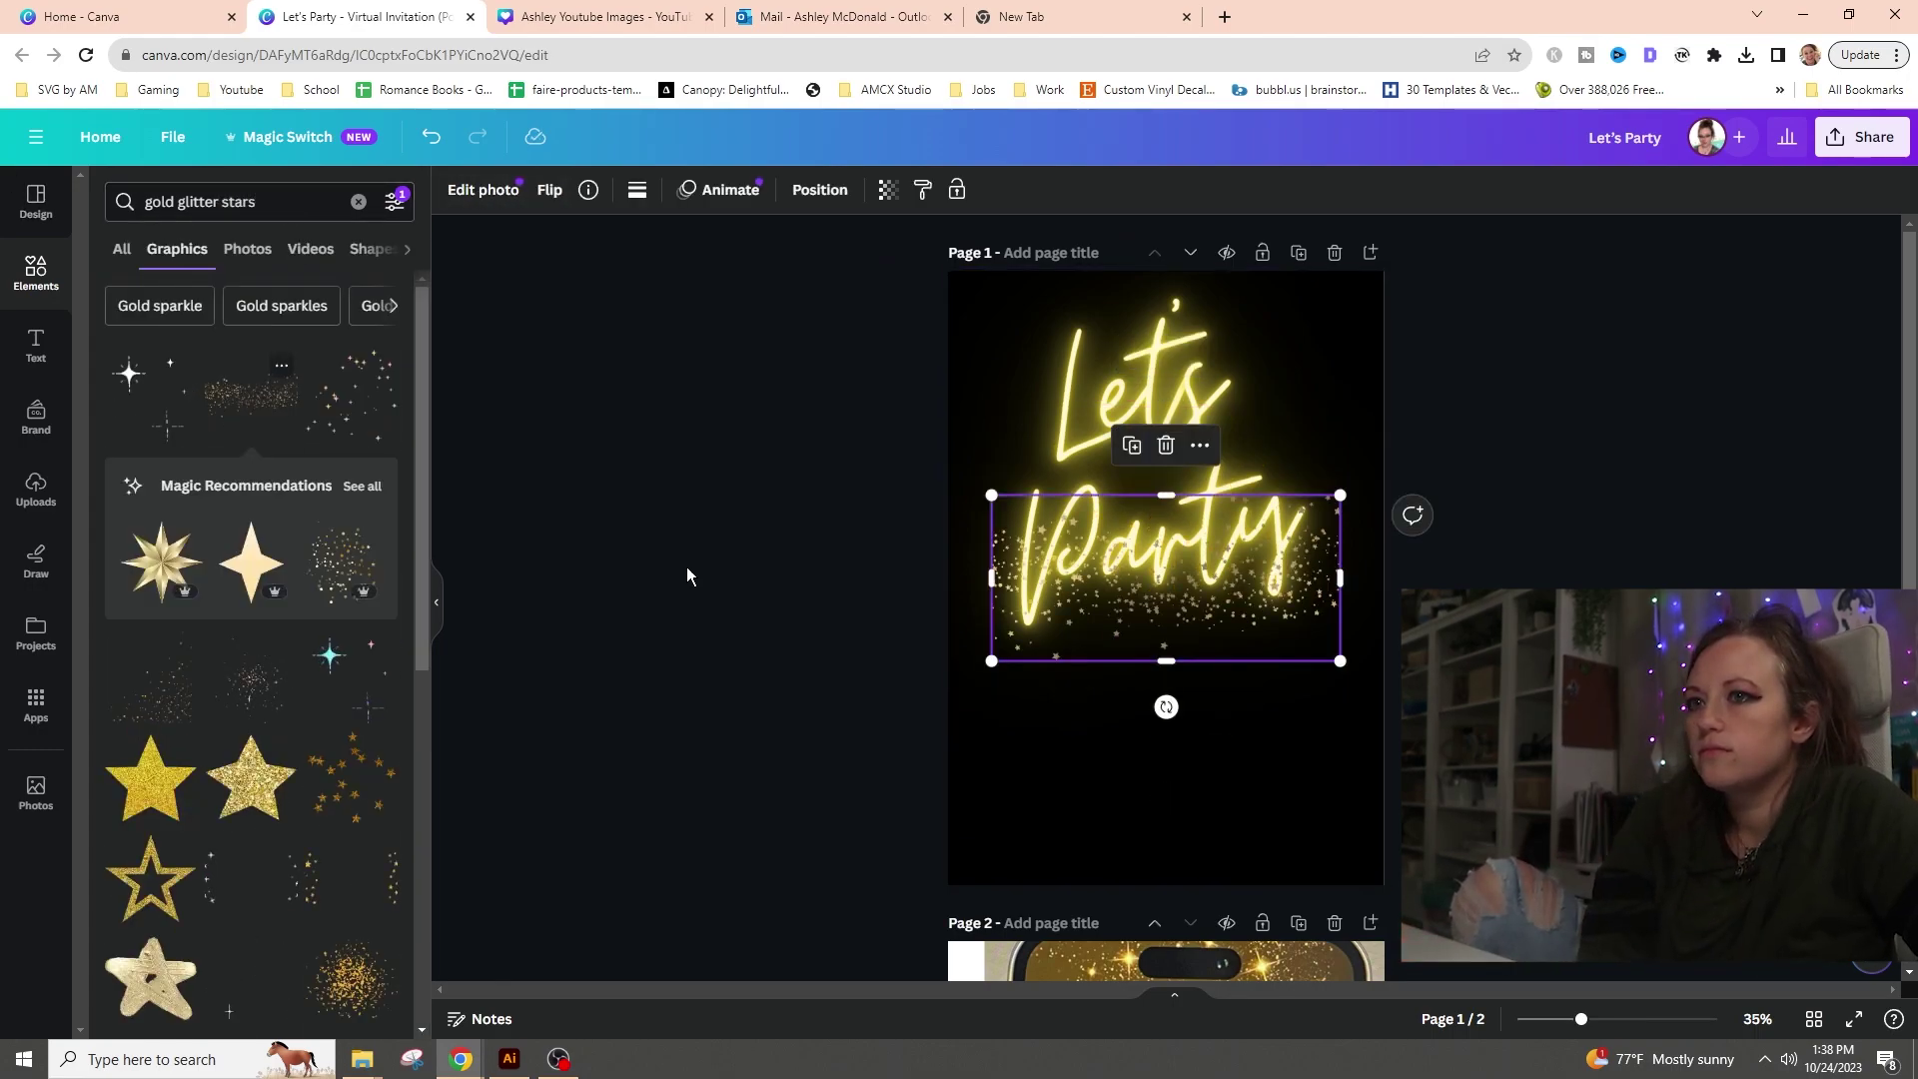
click(142, 705)
drag(1256, 676, 1456, 910)
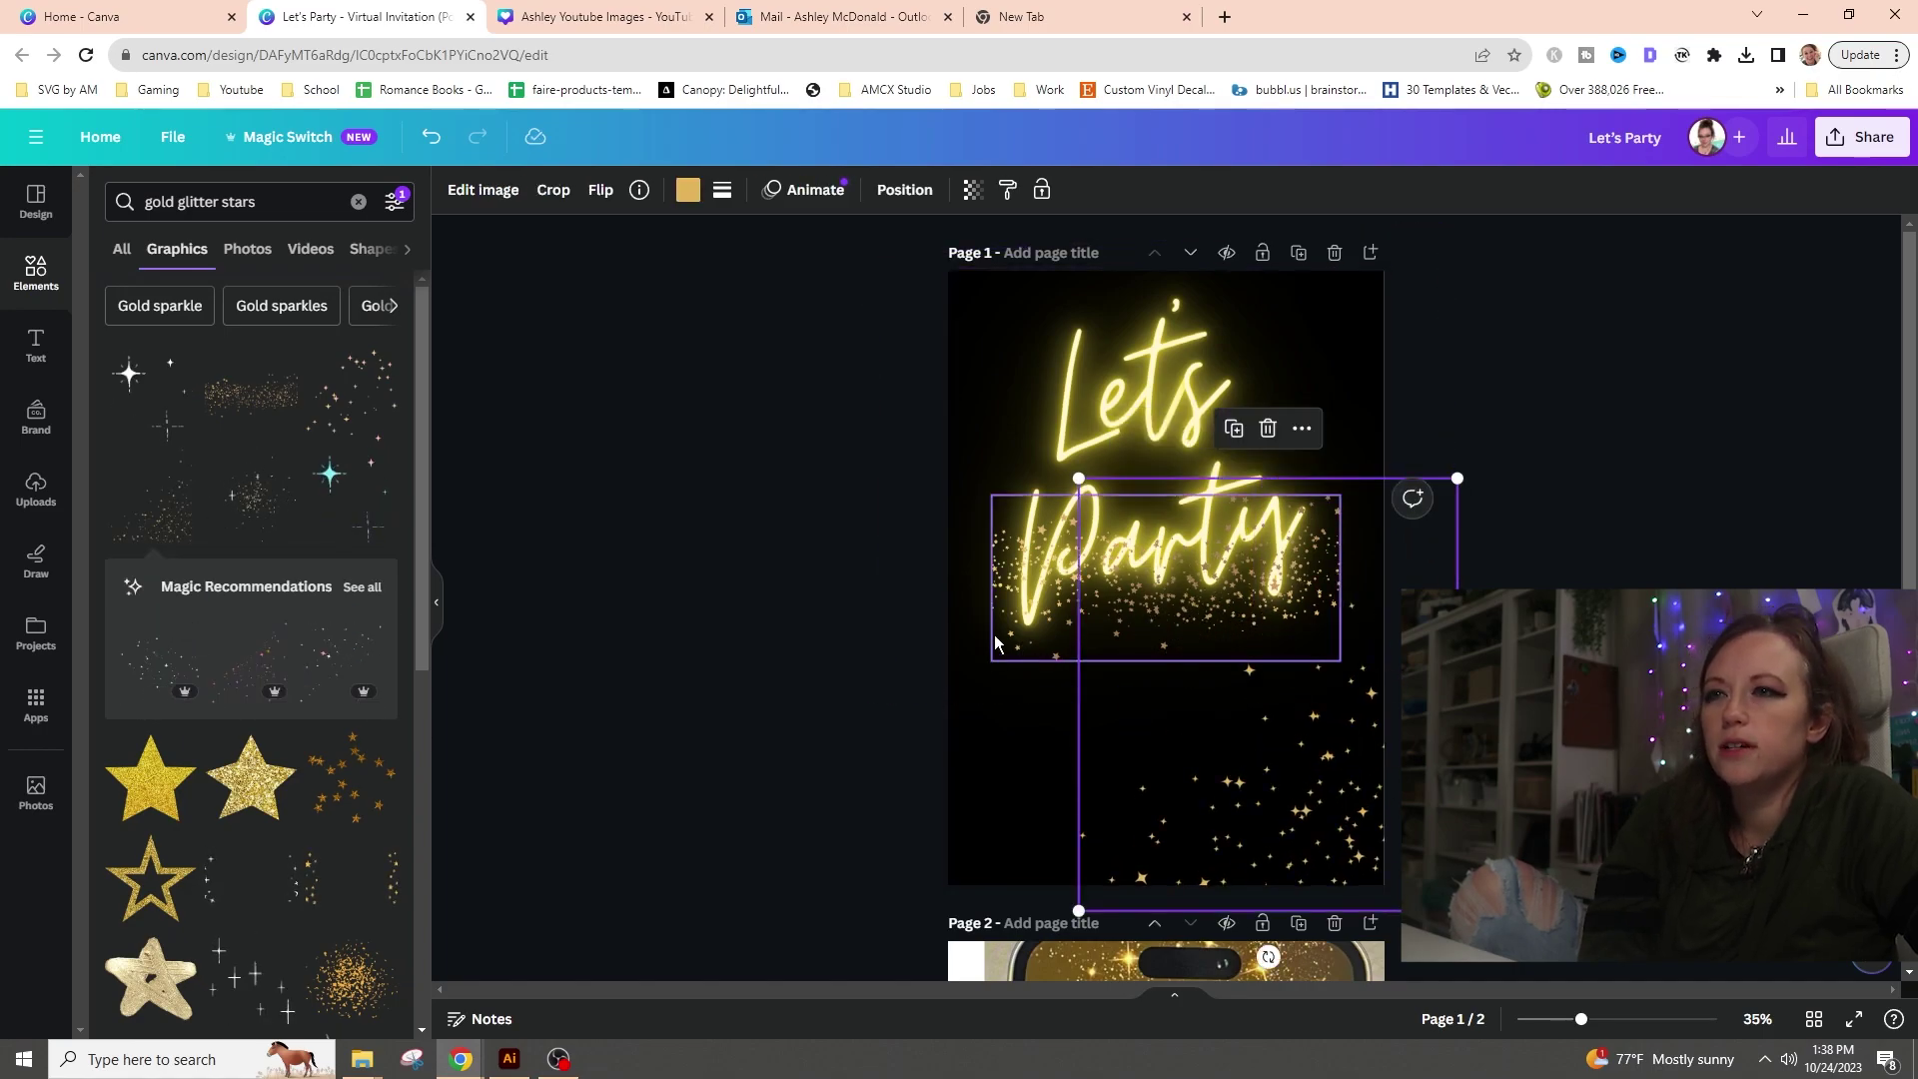
key(Delete)
click(1353, 823)
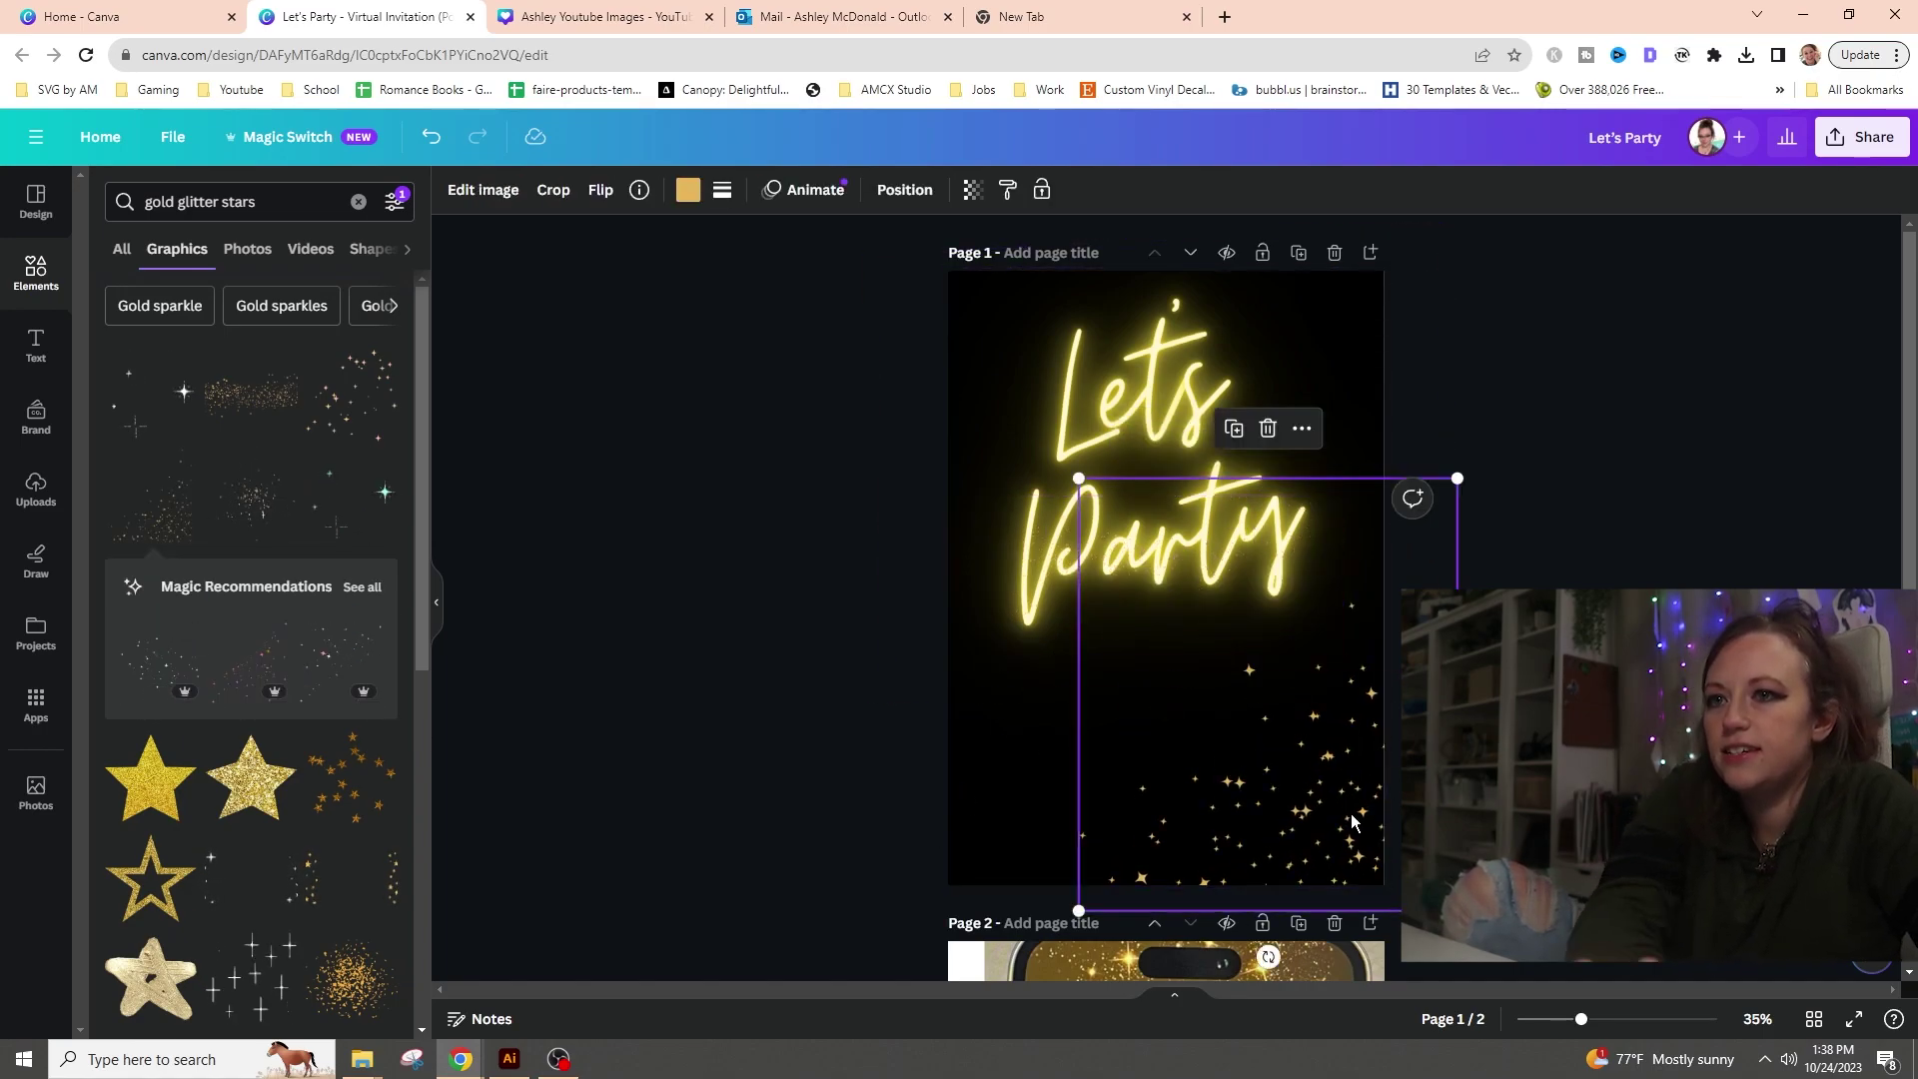
drag(1412, 498, 1116, 366)
- Undo an accidental rotation of the lettering and enlarge the stars graphic further
click(1167, 499)
drag(1495, 446, 1550, 403)
key(ctrl+z)
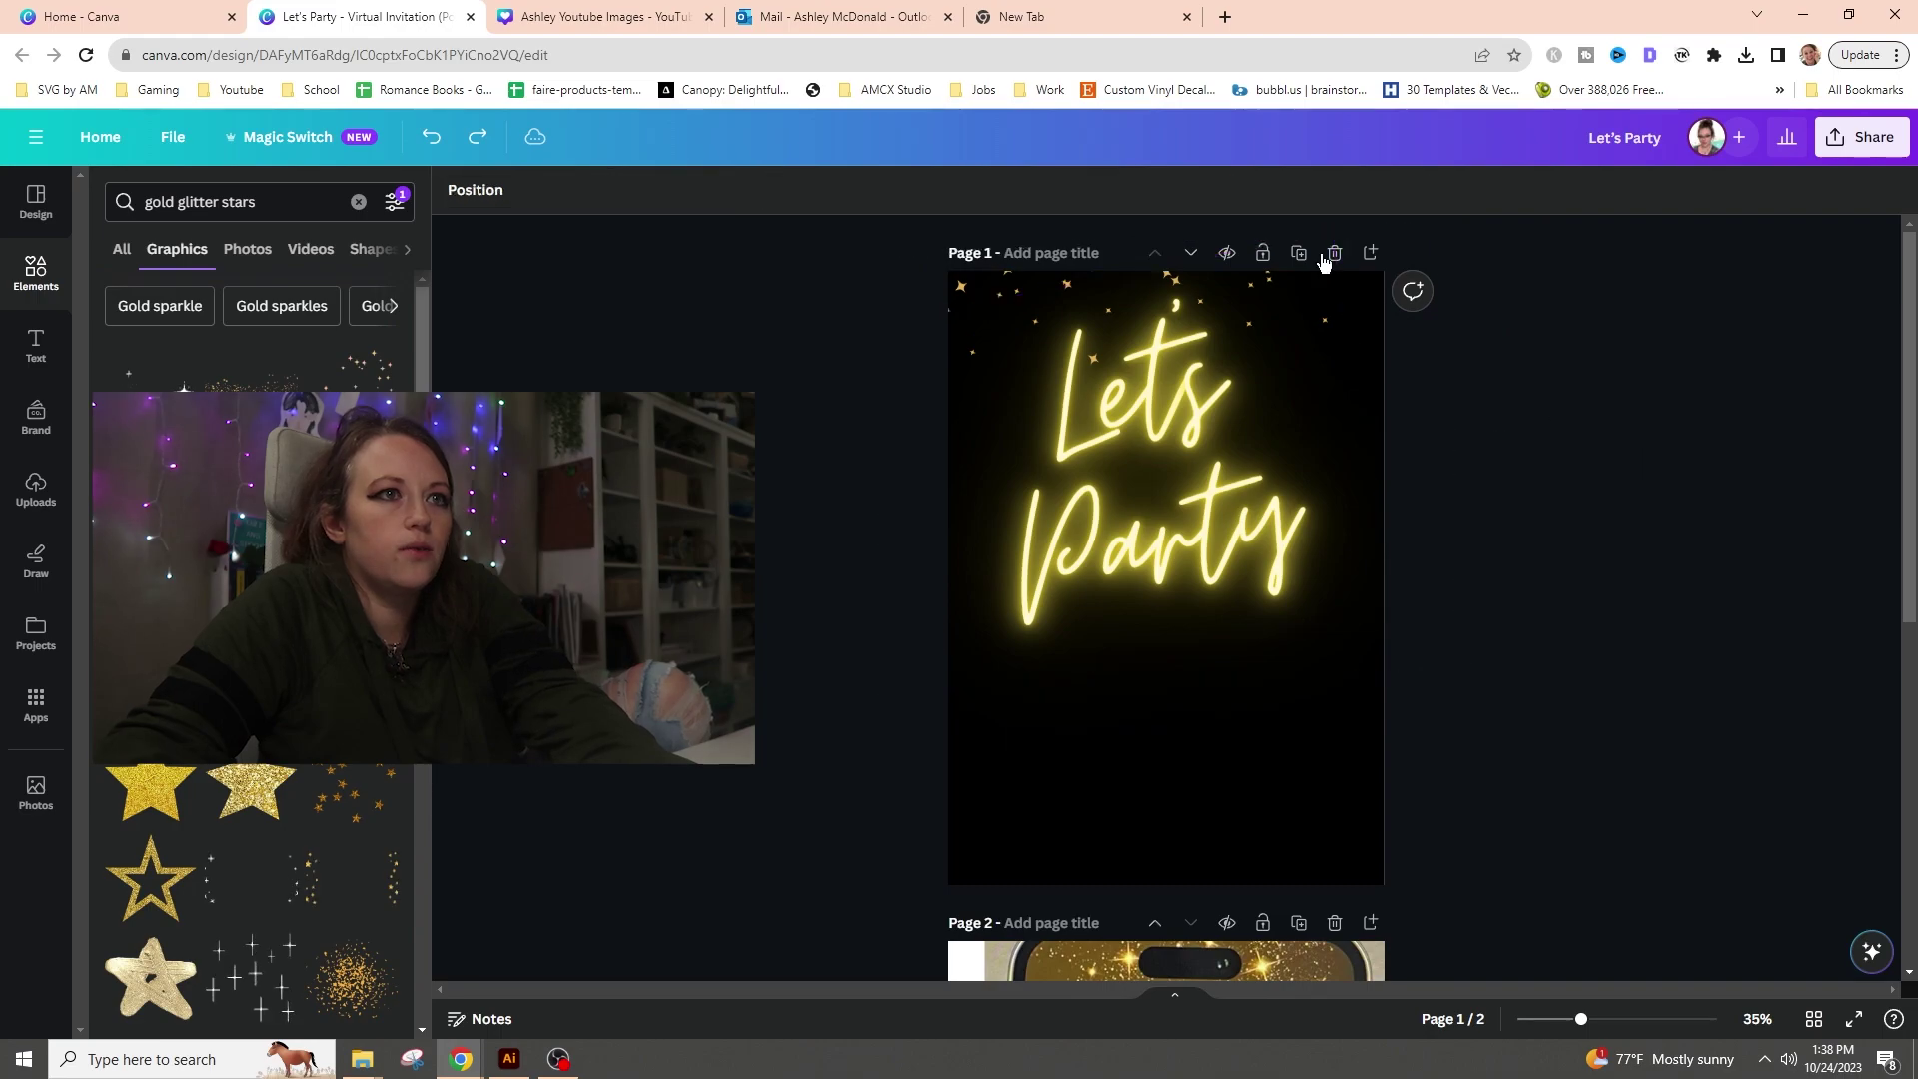
click(1036, 291)
drag(1122, 612, 1175, 838)
click(1593, 591)
scroll(1546, 612, down, 3)
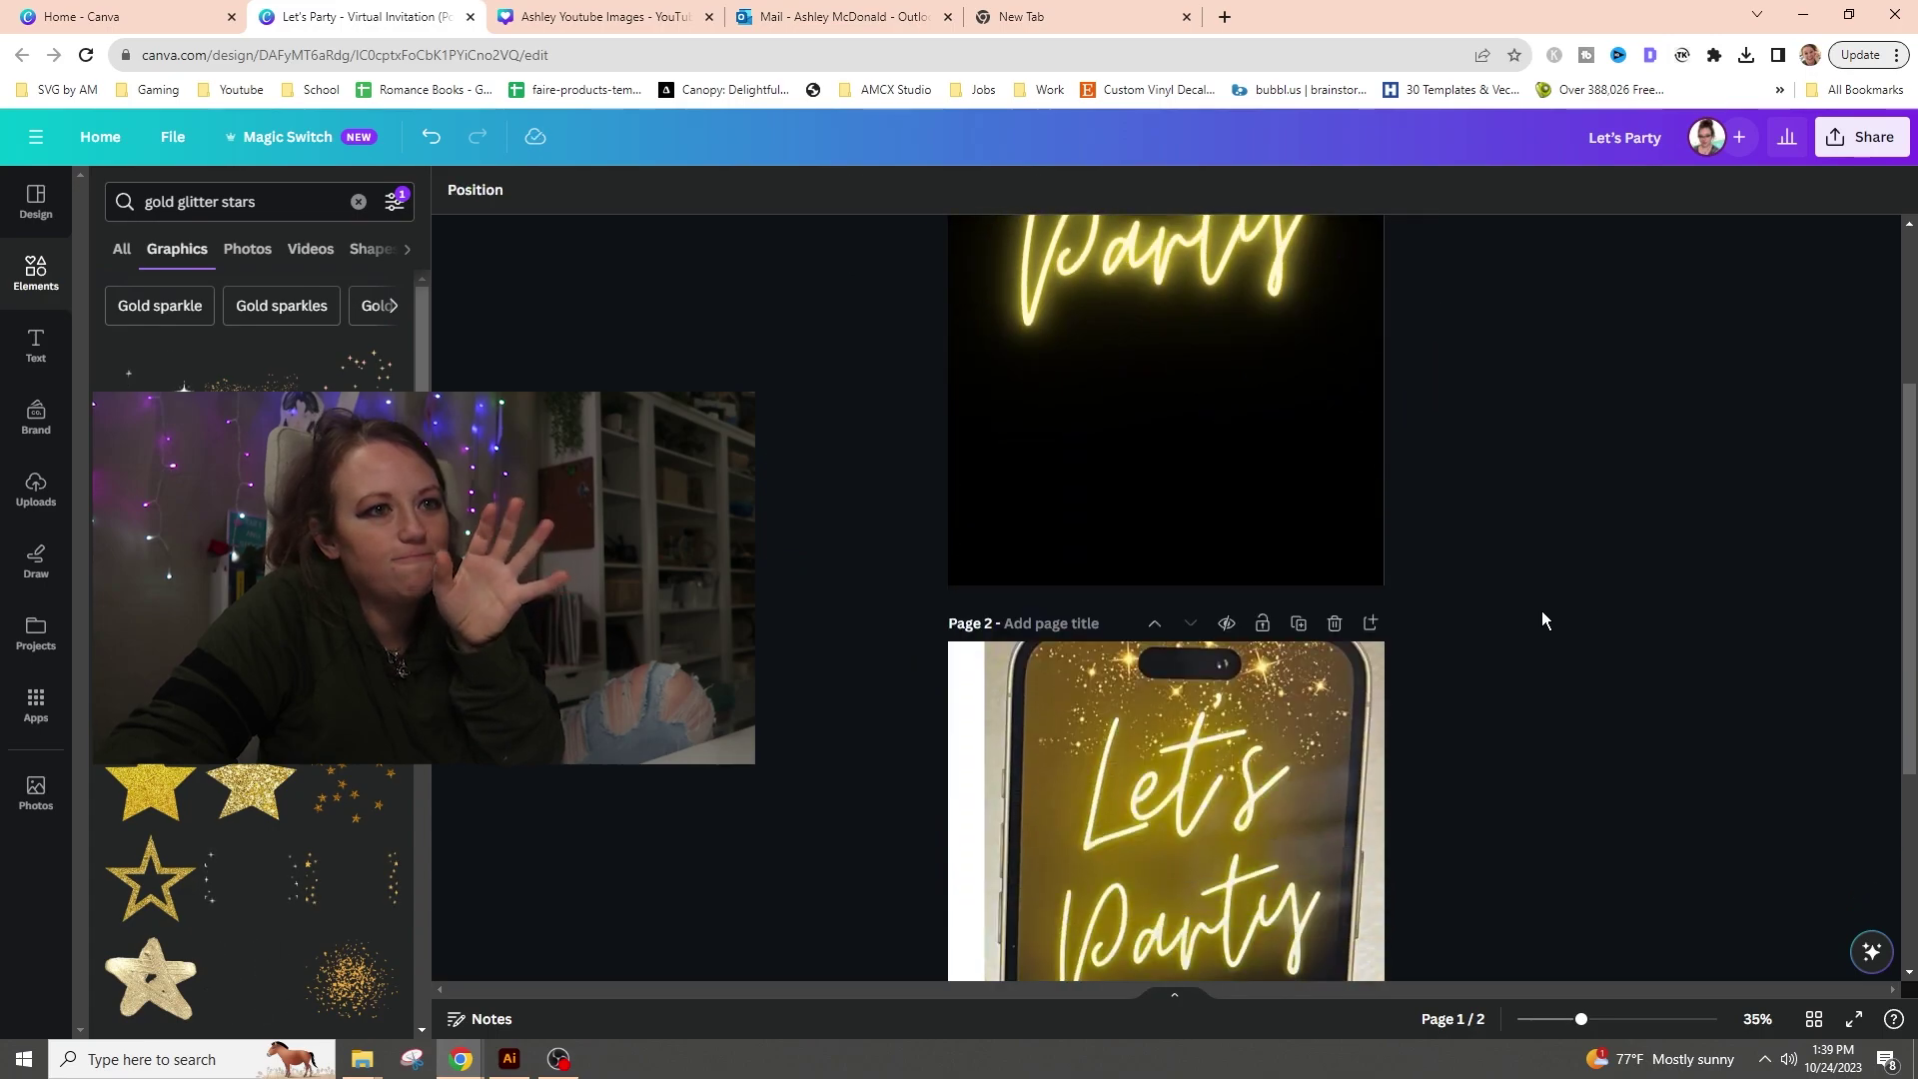
- Move the stars graphic backward in the stacking order via its Layer menu
scroll(1545, 612, up, 3)
right_click(1349, 352)
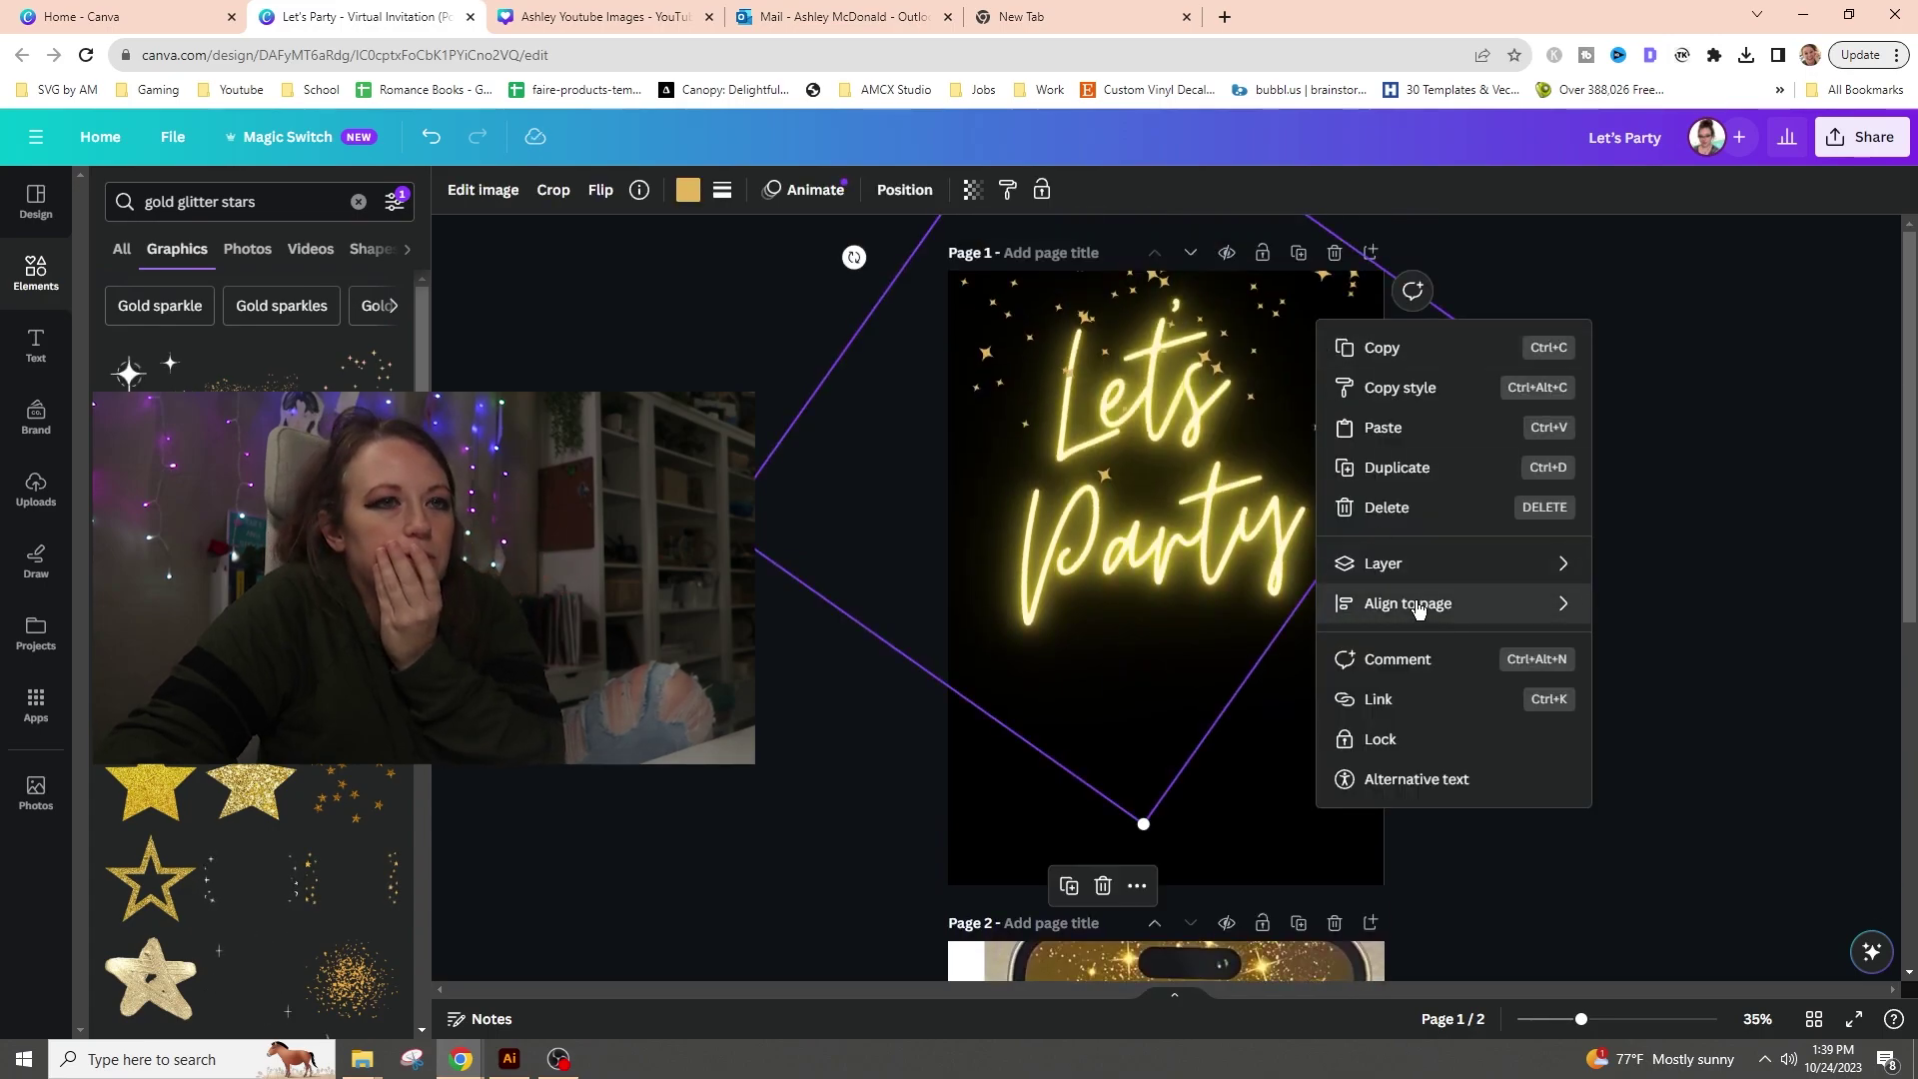
mouse_move(1449, 604)
mouse_move(1498, 580)
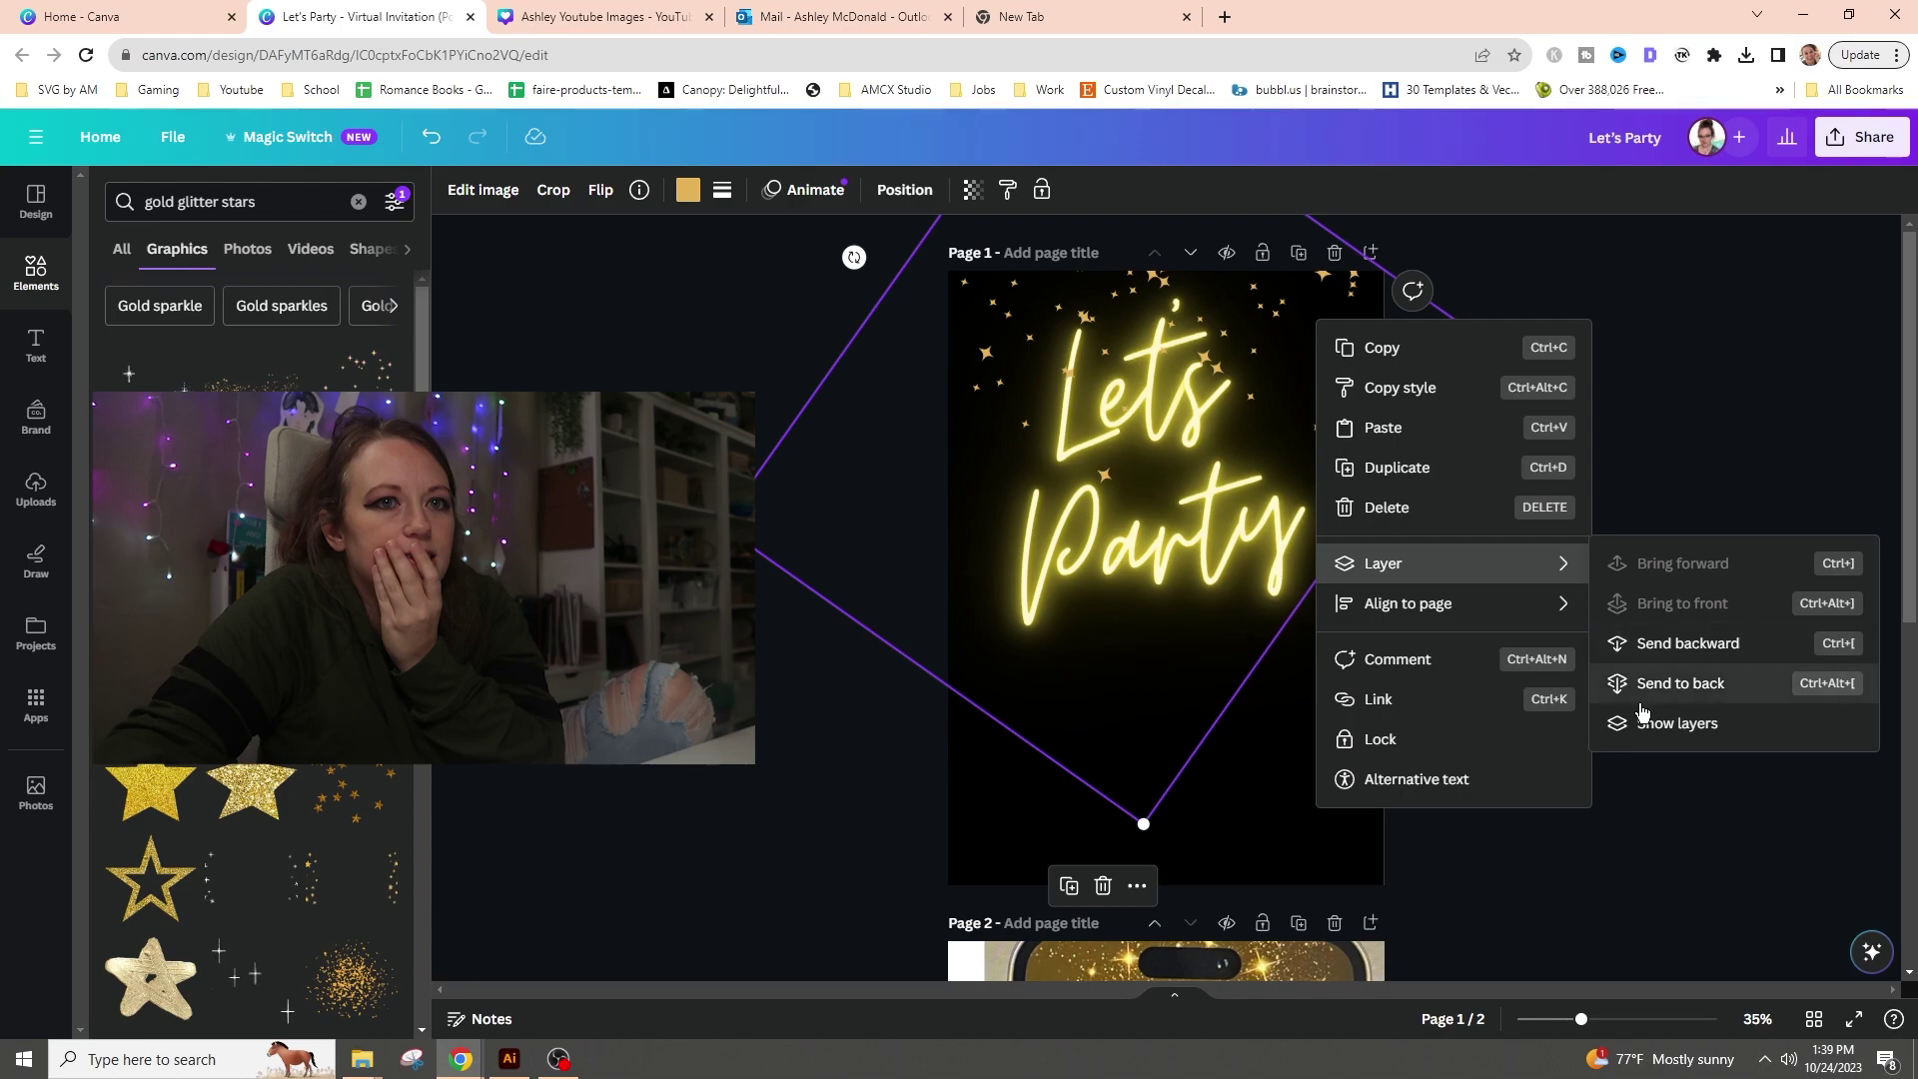
click(1638, 680)
- Nudge the Let's Party lettering into a new position
drag(1313, 347, 1296, 343)
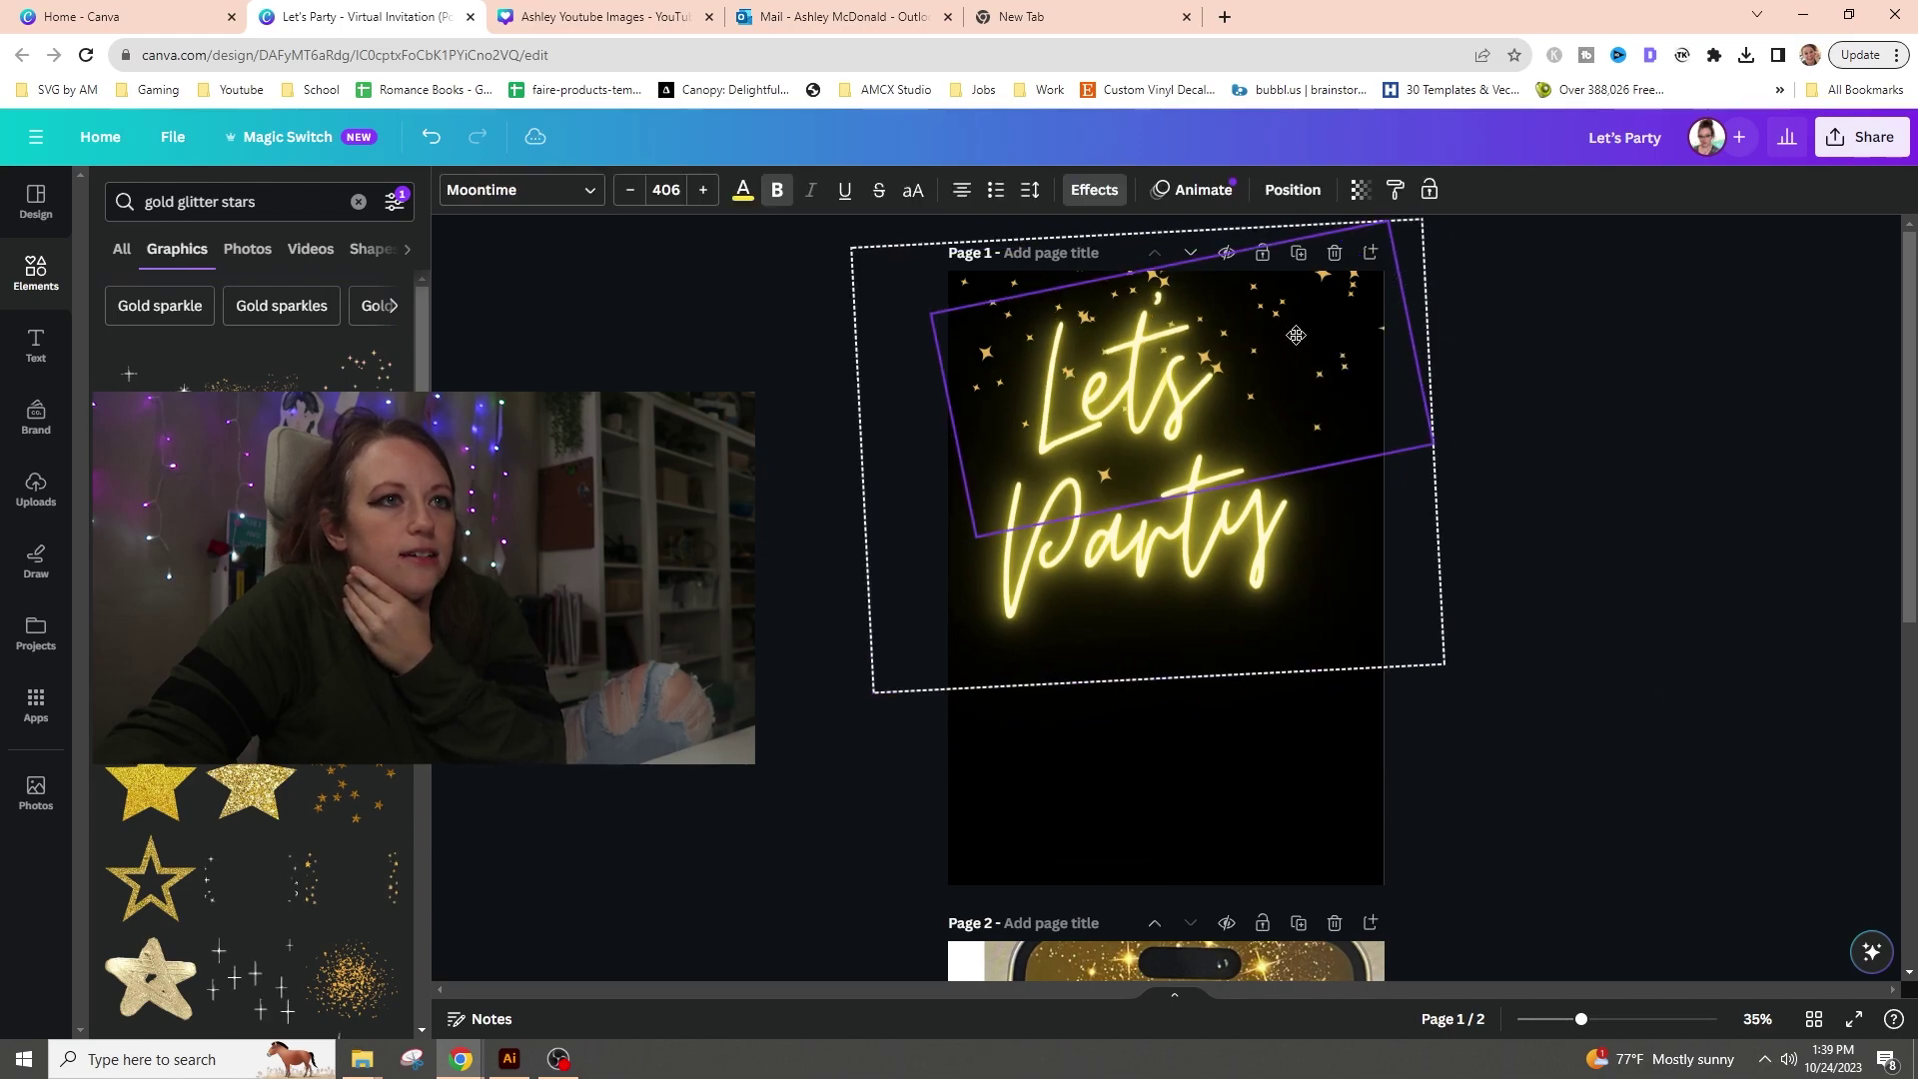
click(1511, 433)
drag(978, 289, 1058, 408)
- Rotate and shift the stars graphic across page 1, undoing the last move
click(1028, 323)
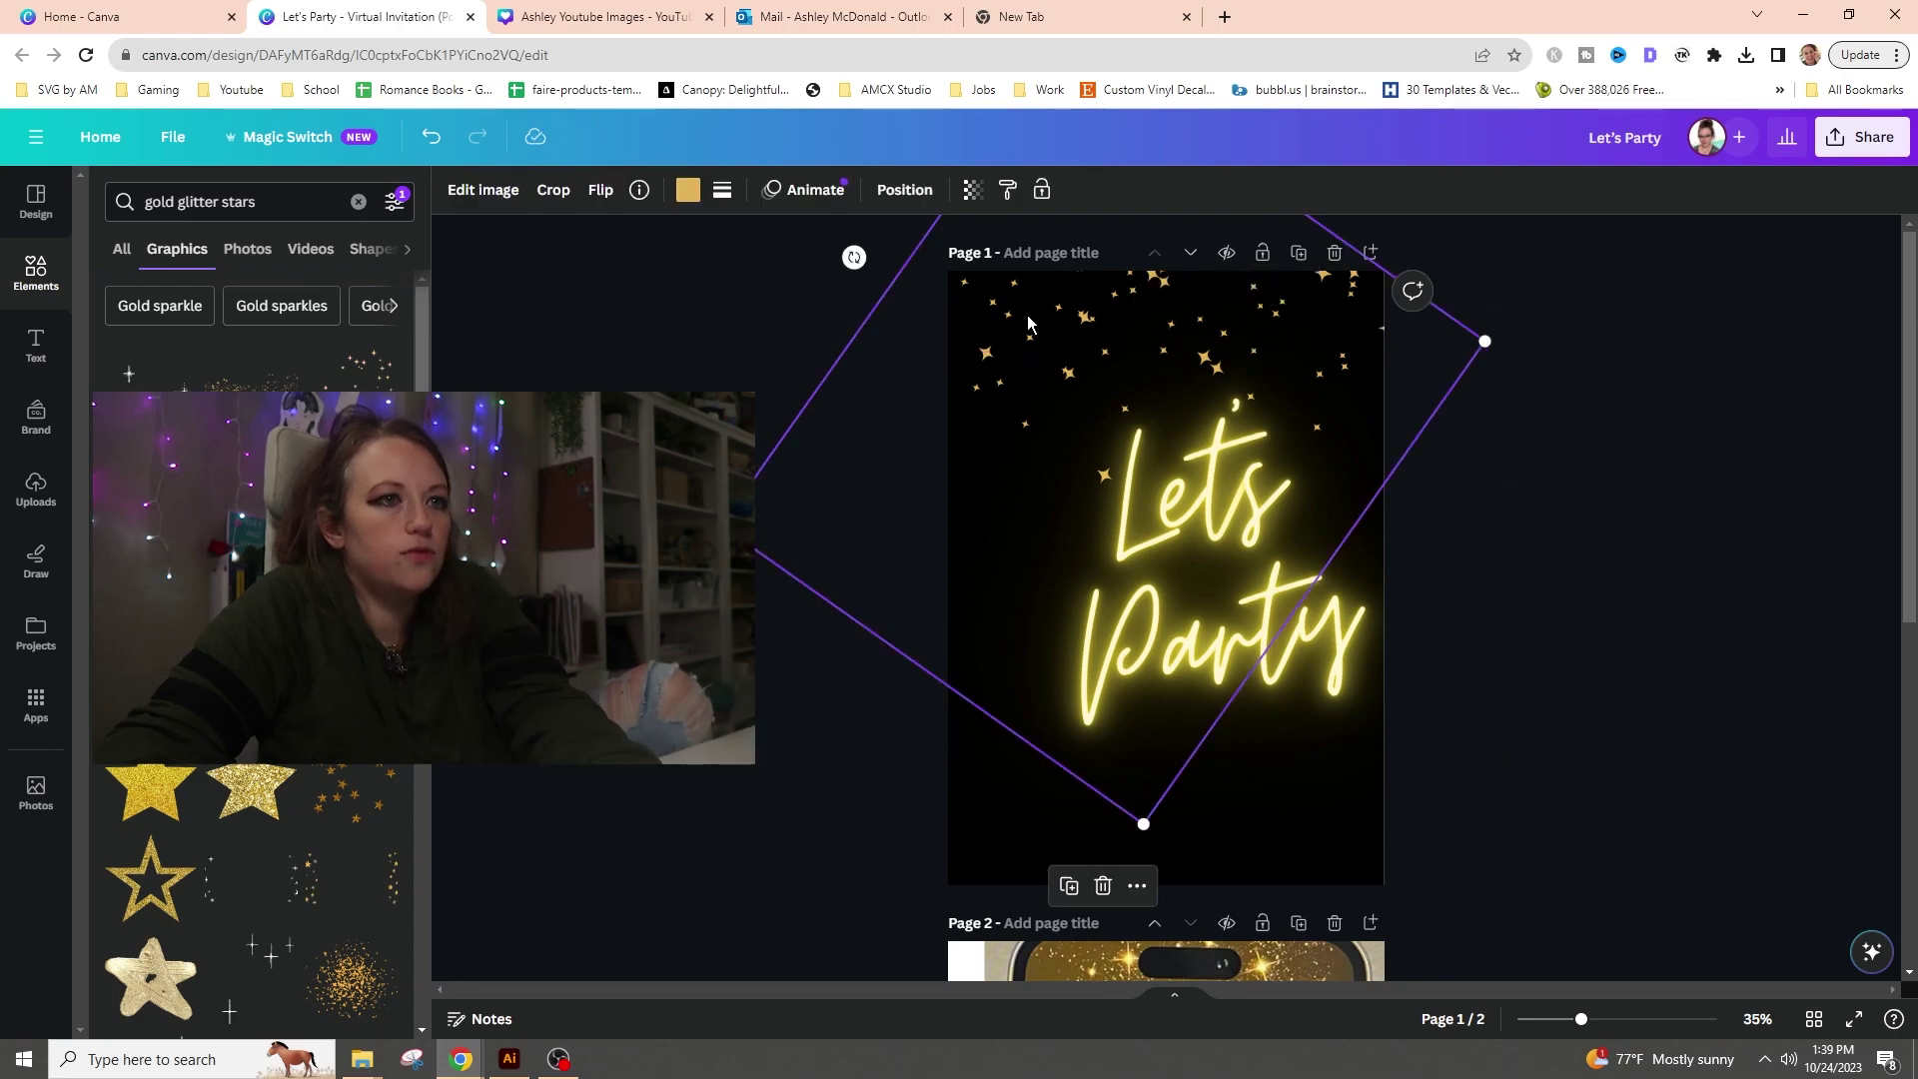
drag(1028, 323, 1034, 329)
drag(860, 262, 1419, 636)
drag(1031, 756, 1084, 906)
click(1456, 650)
drag(1459, 578, 1180, 486)
click(1448, 540)
click(1184, 424)
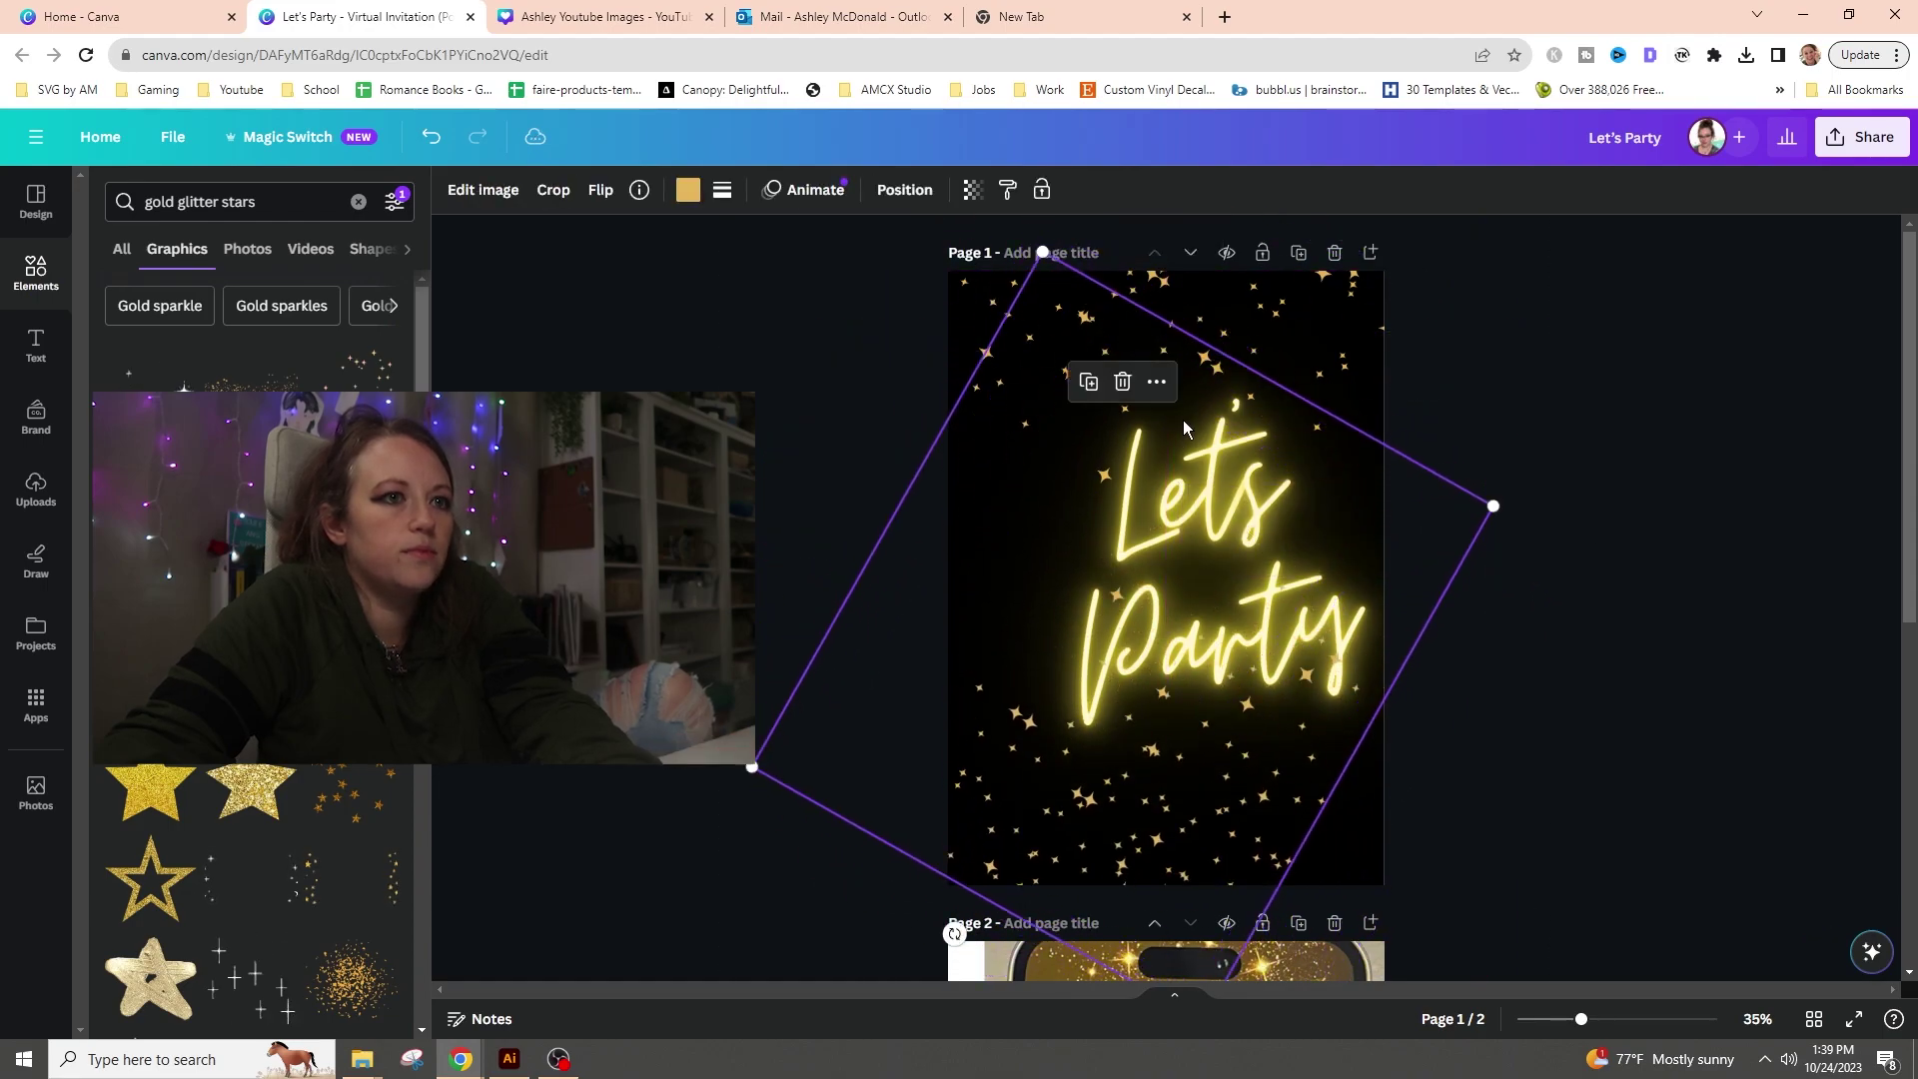
key(ctrl+z)
- Send the stars graphic to back and move the Let's Party lettering higher
right_click(1319, 644)
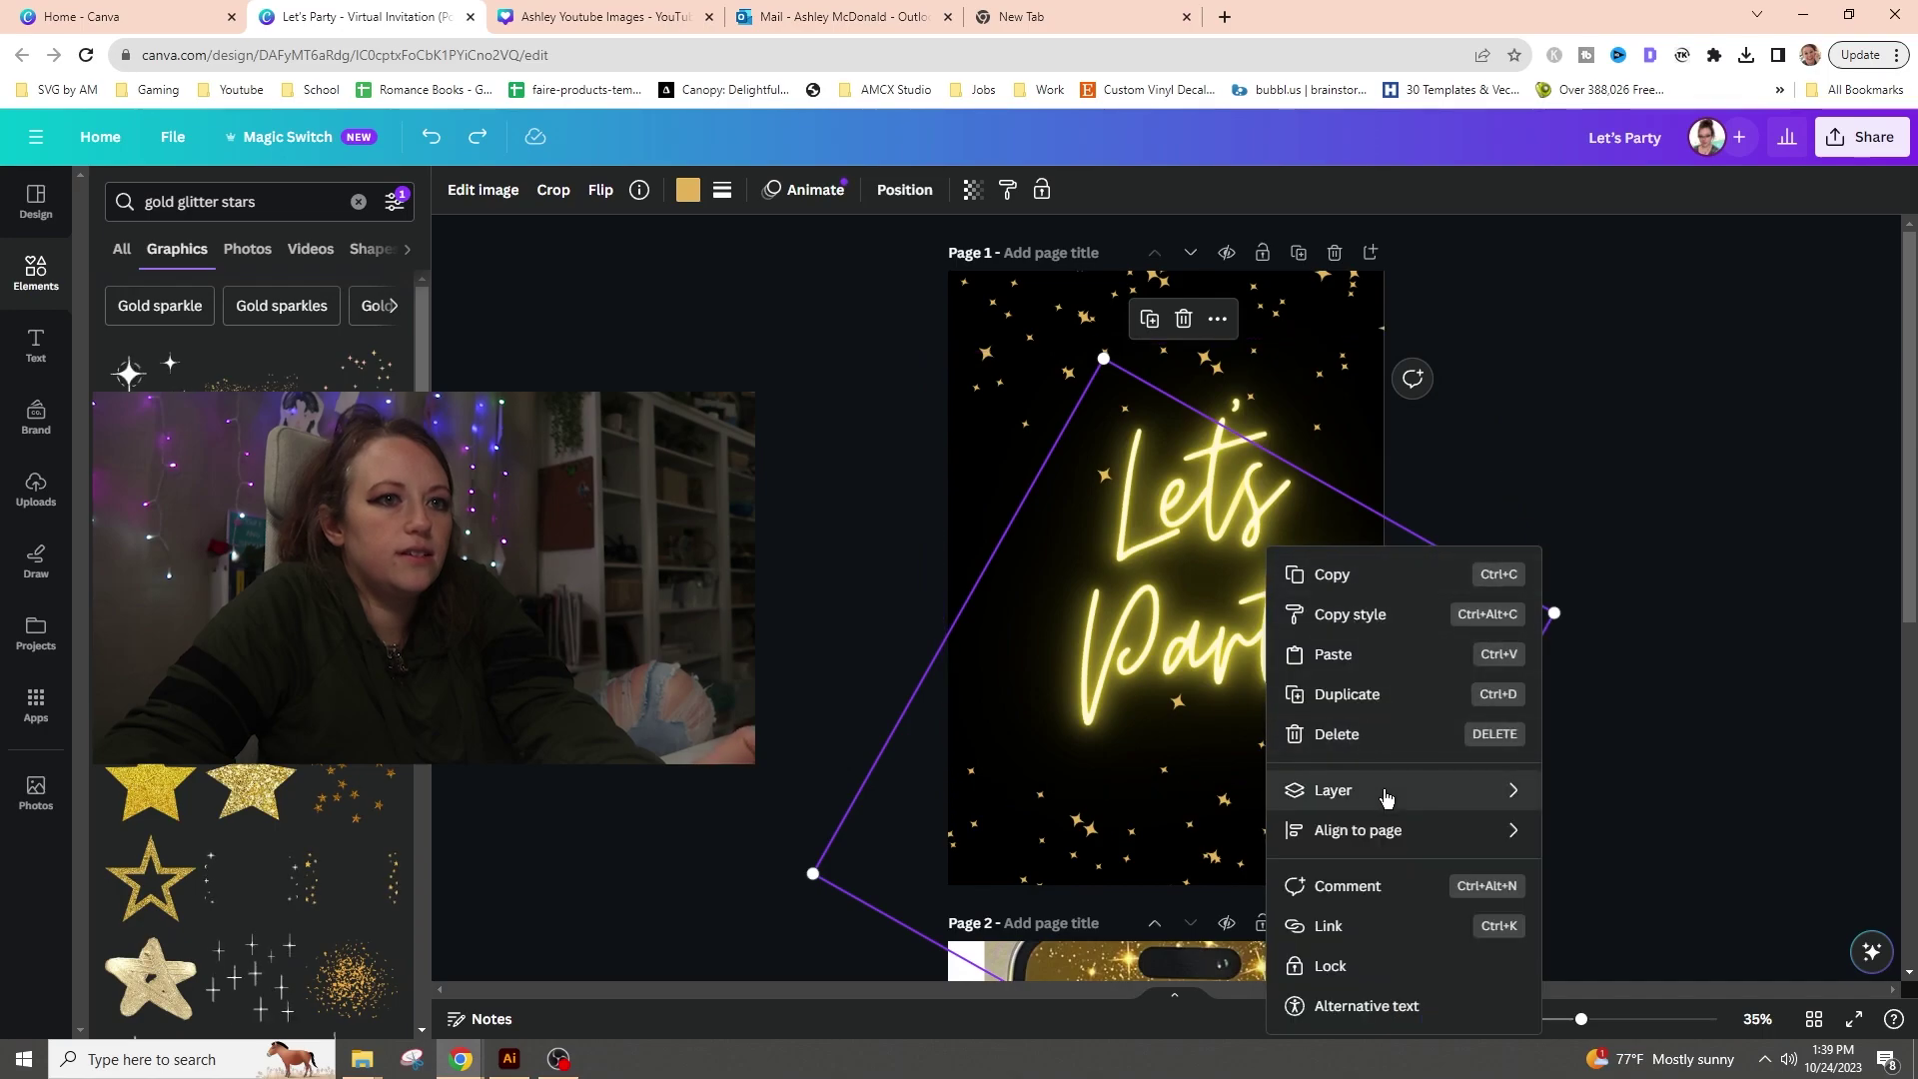
mouse_move(1386, 797)
click(1596, 909)
drag(1118, 622, 1061, 515)
scroll(1594, 489, down, 5)
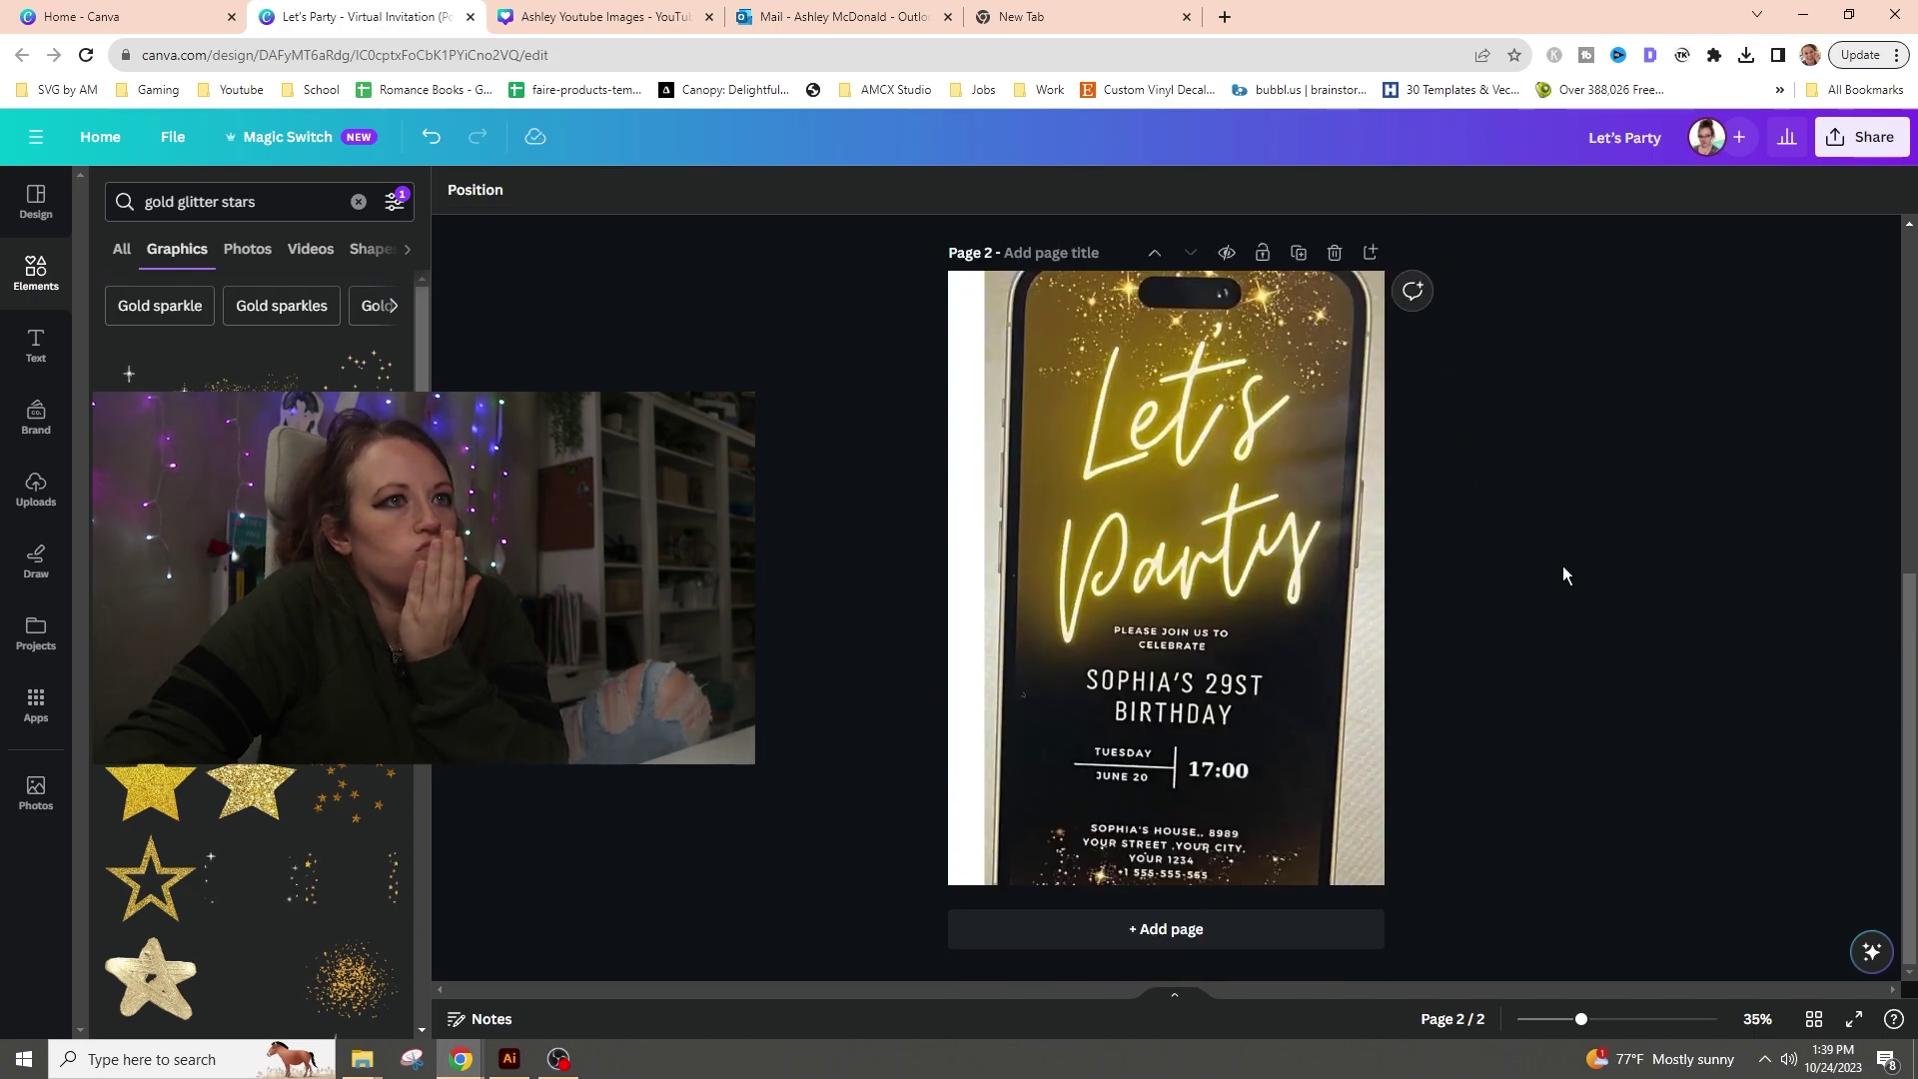
- Try an enlarged gold glitter graphic over Party, then undo it
scroll(1563, 566, up, 5)
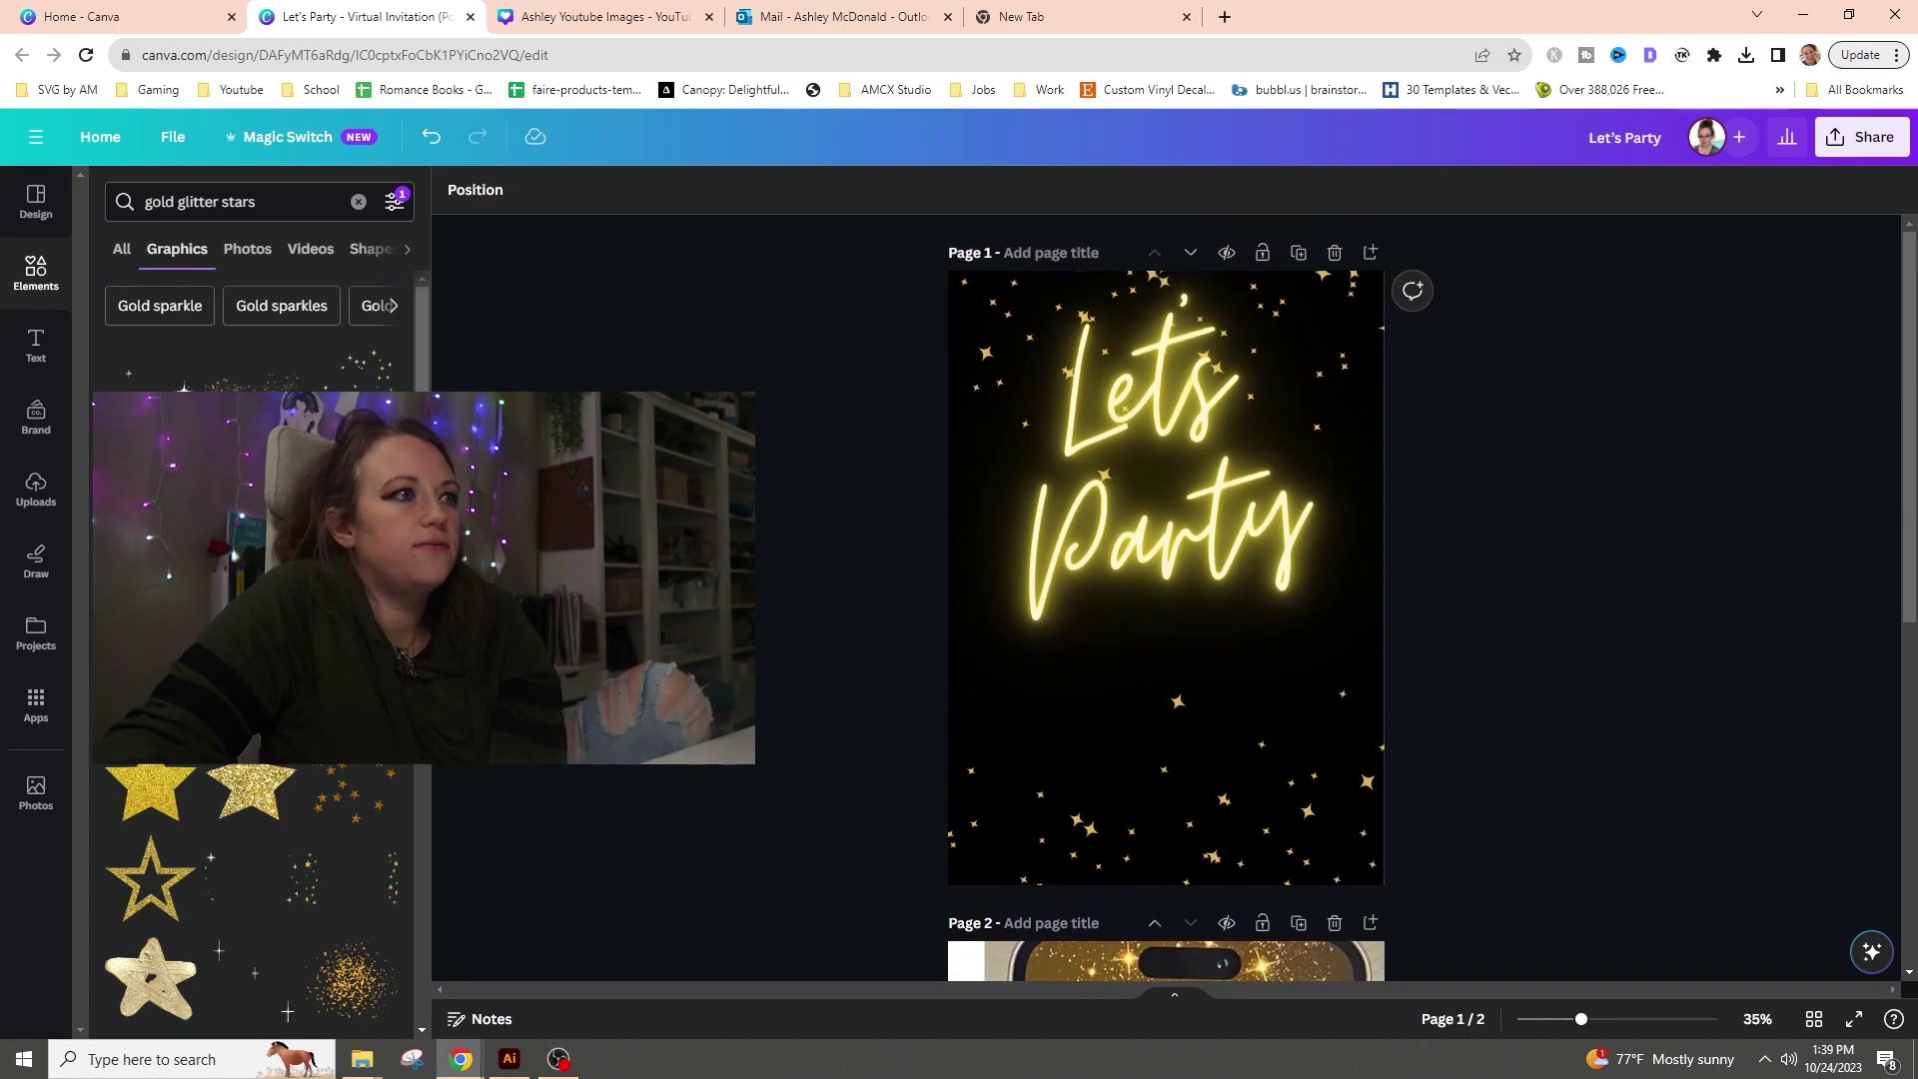
click(249, 470)
drag(1341, 689, 1239, 337)
key(ctrl+z)
key(ctrl+z)
key(ctrl+z)
- Remove 'stars' from the search to rerun 'gold glitter'
scroll(200, 596, down, 5)
scroll(214, 614, down, 5)
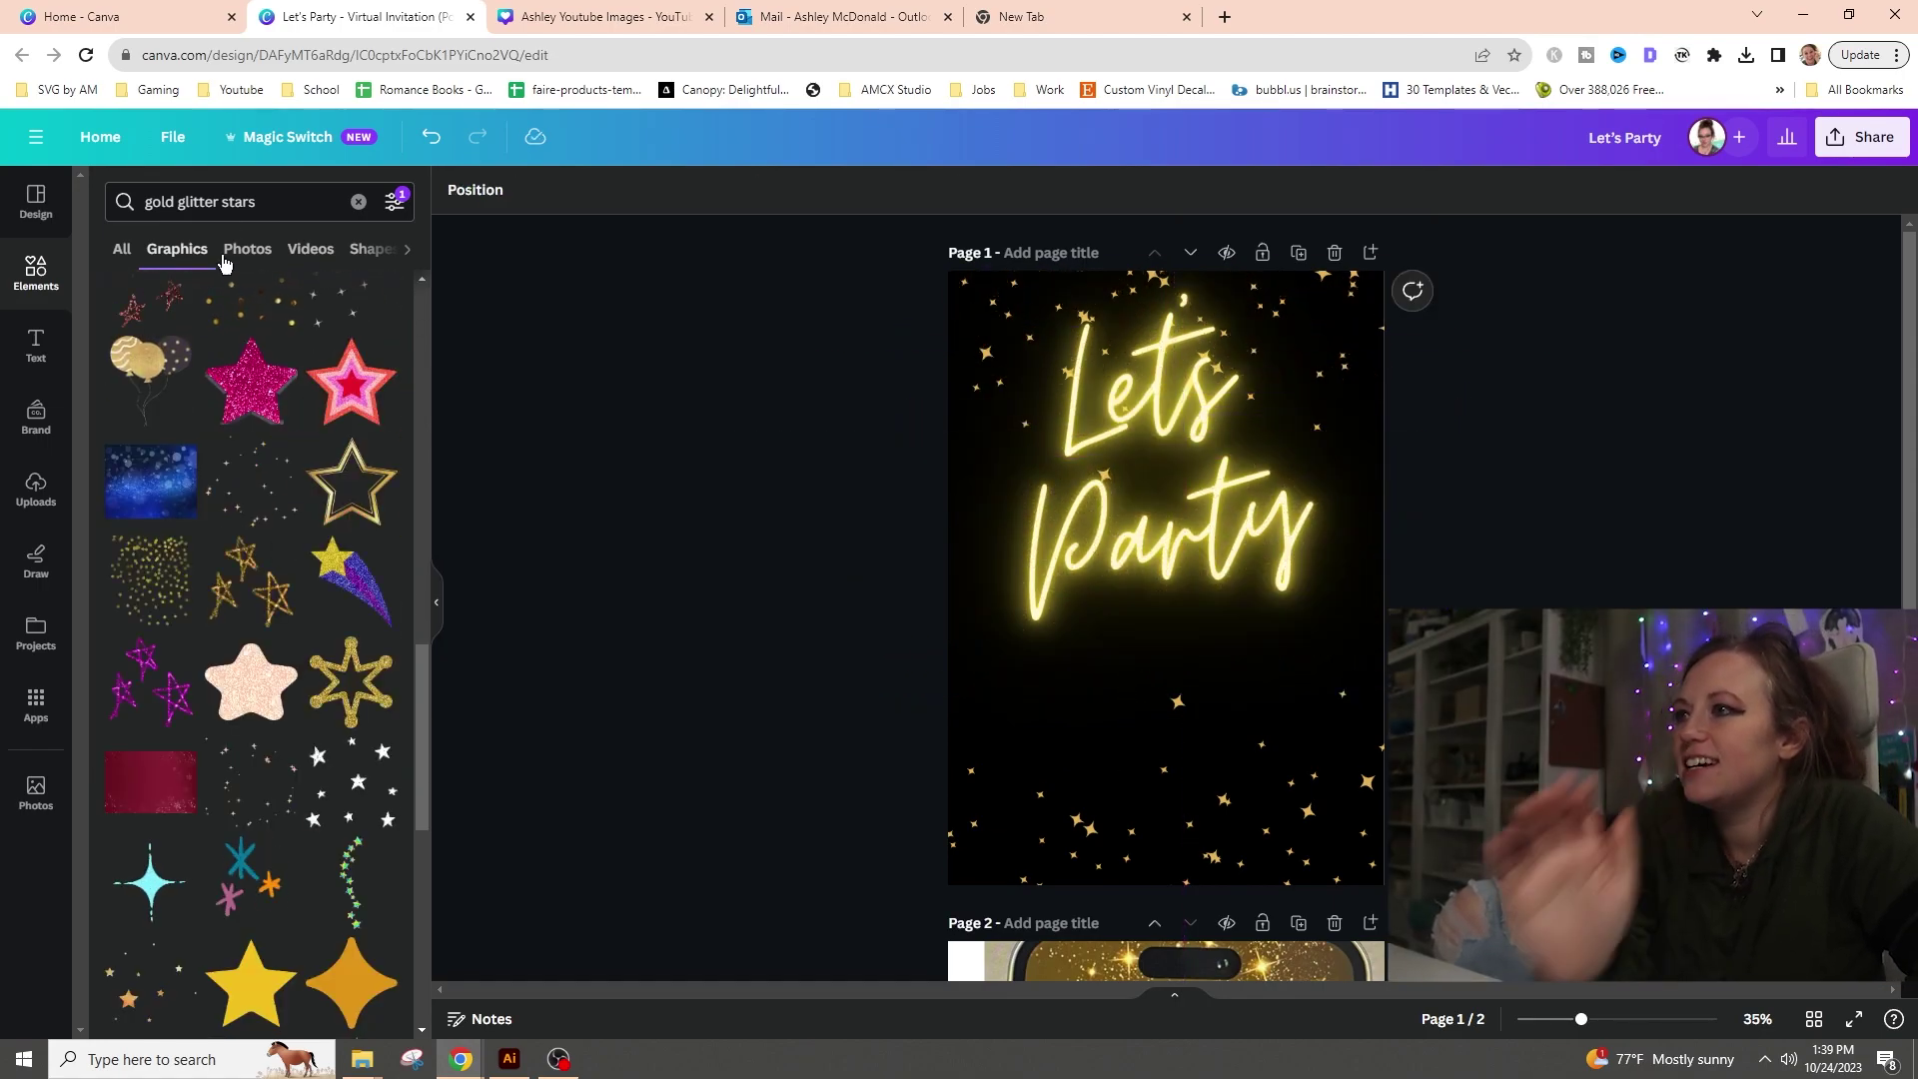
double_click(238, 202)
key(BackSpace)
key(Return)
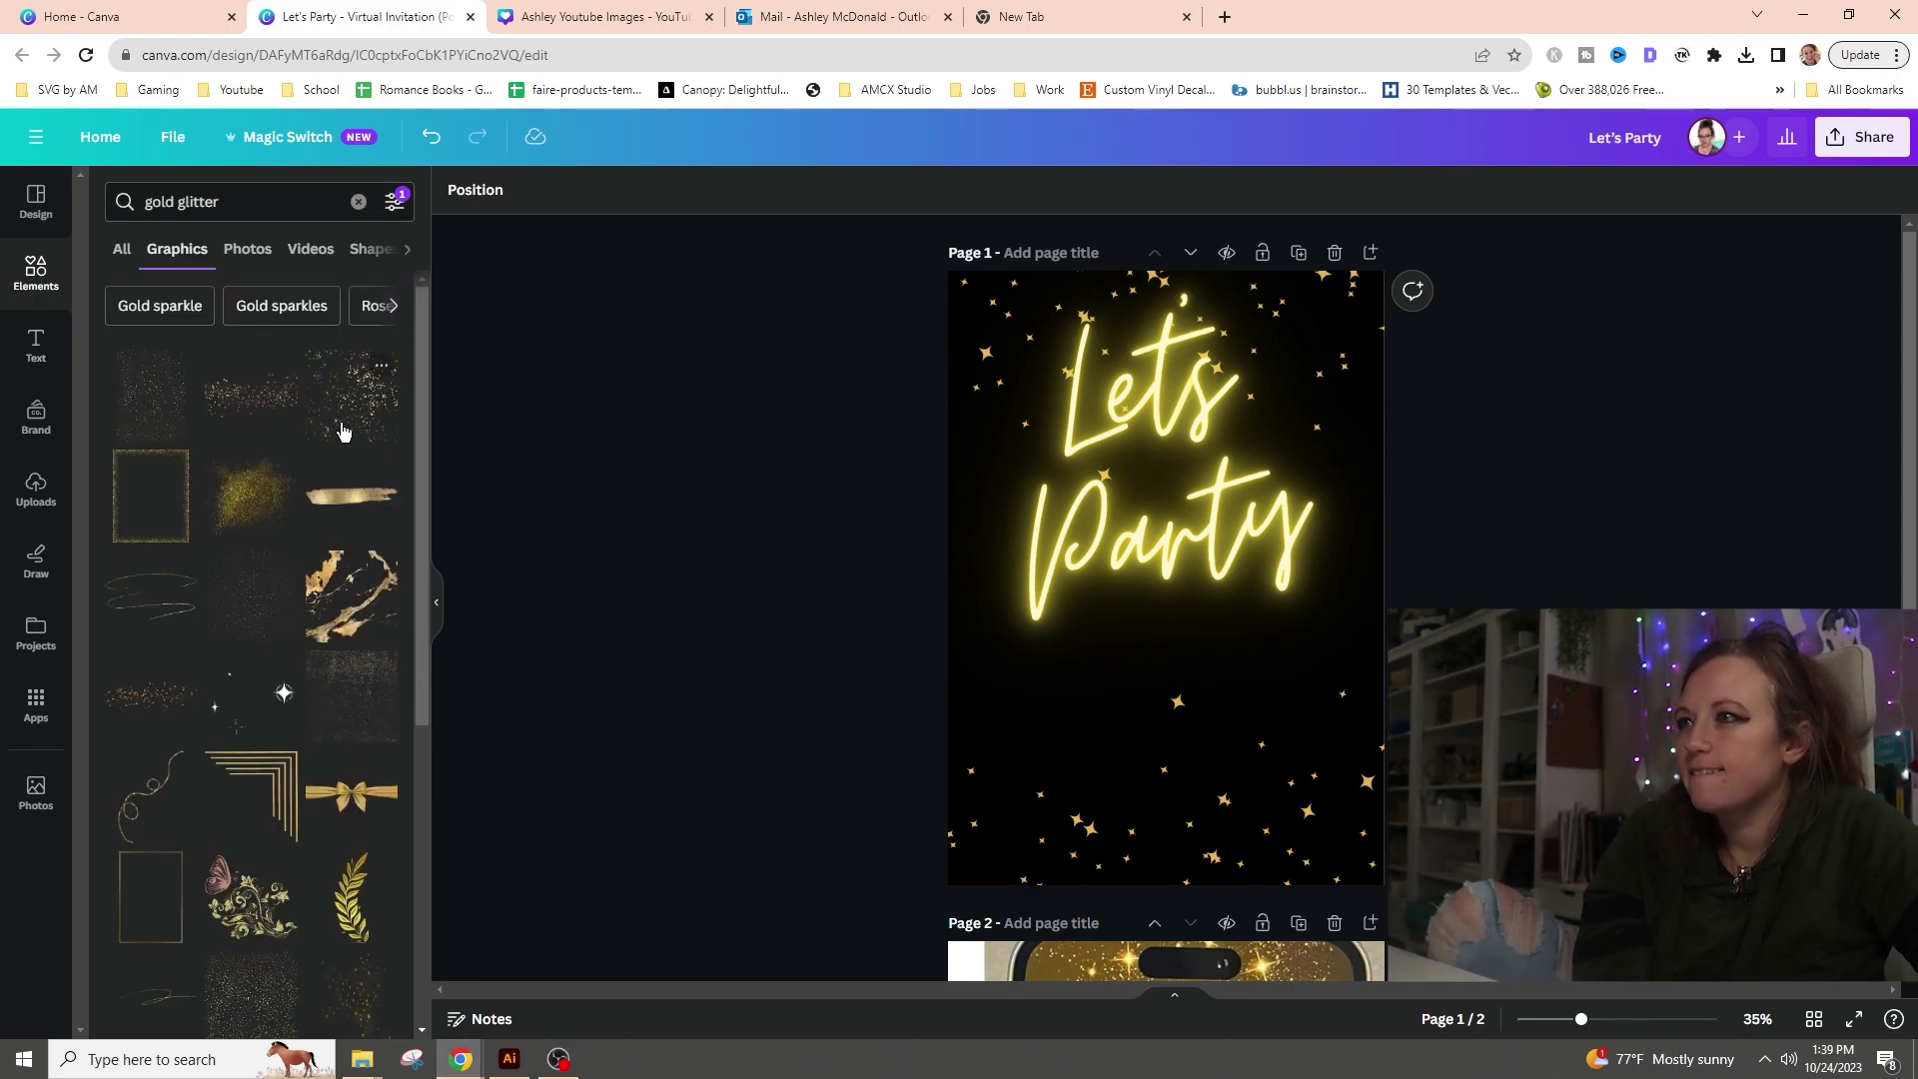
- Try a glitter cloud graphic and delete it
scroll(198, 698, down, 6)
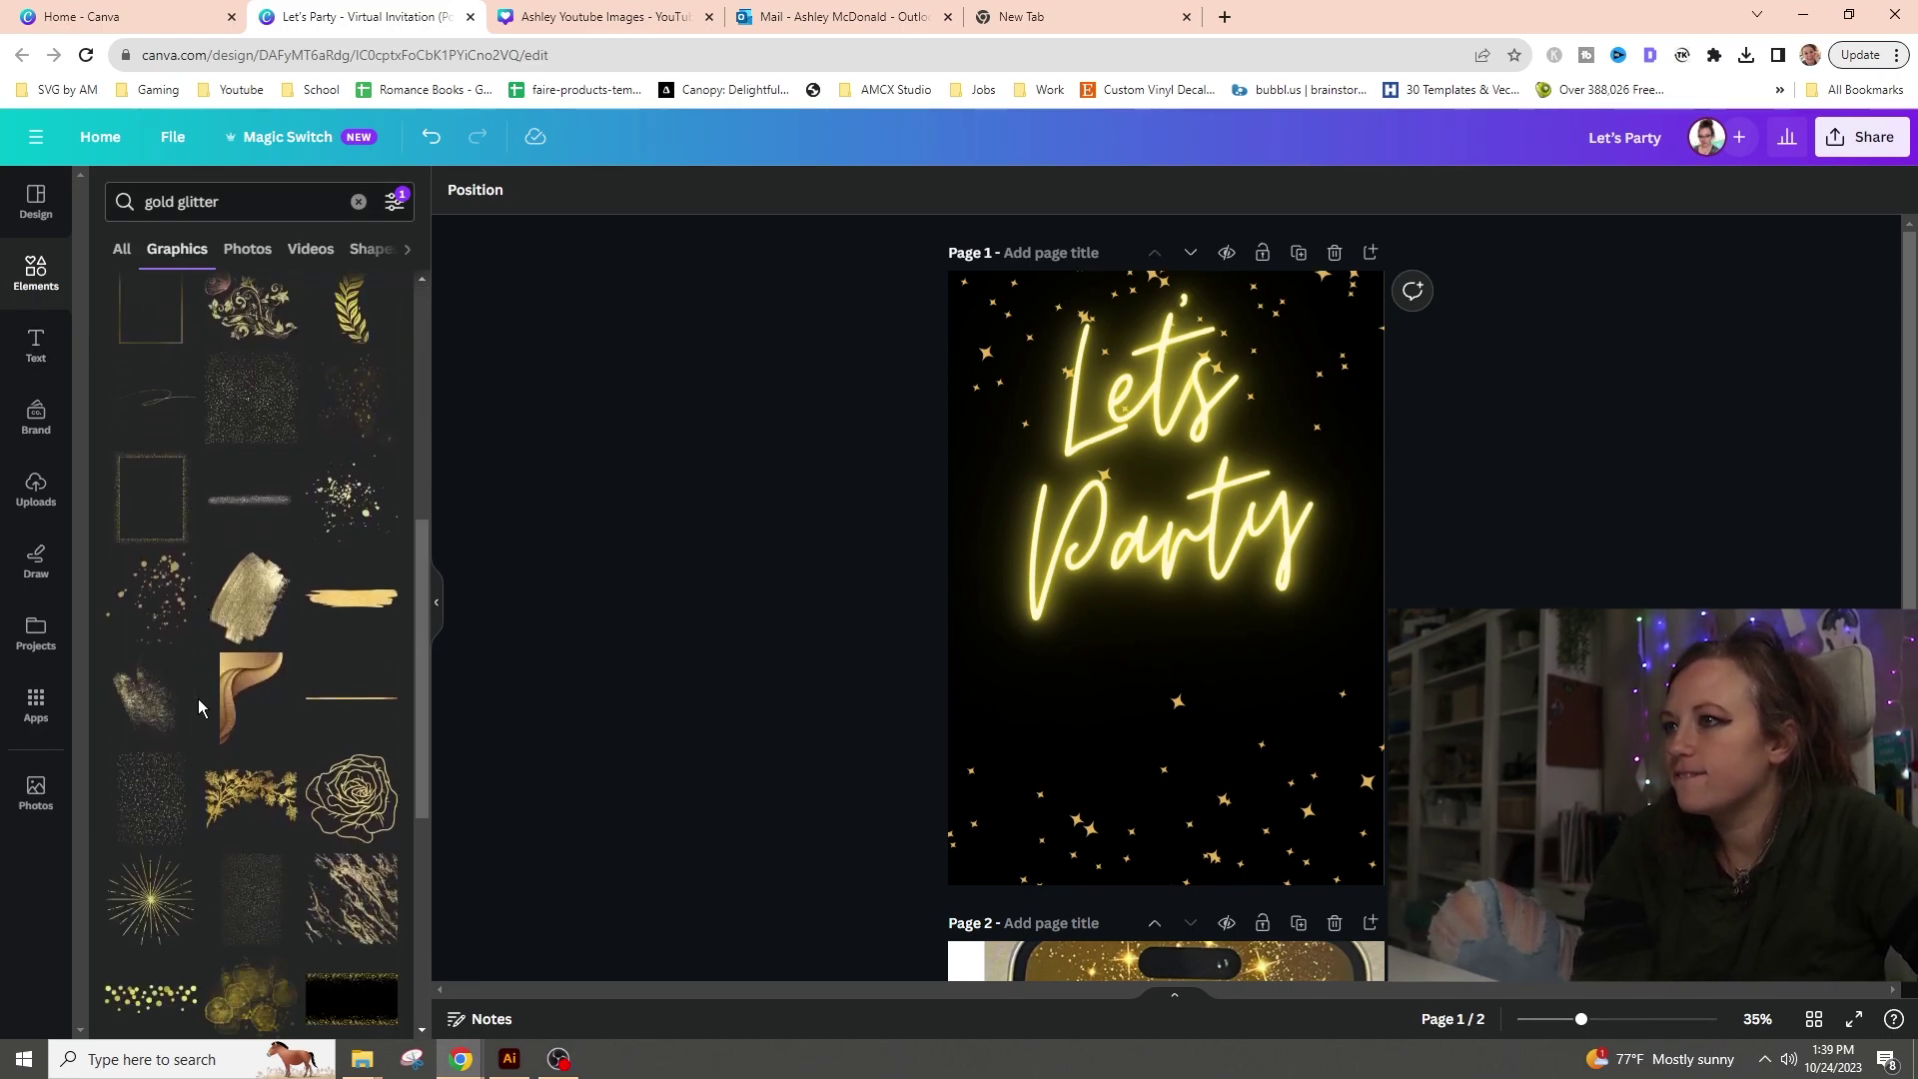
scroll(197, 698, down, 5)
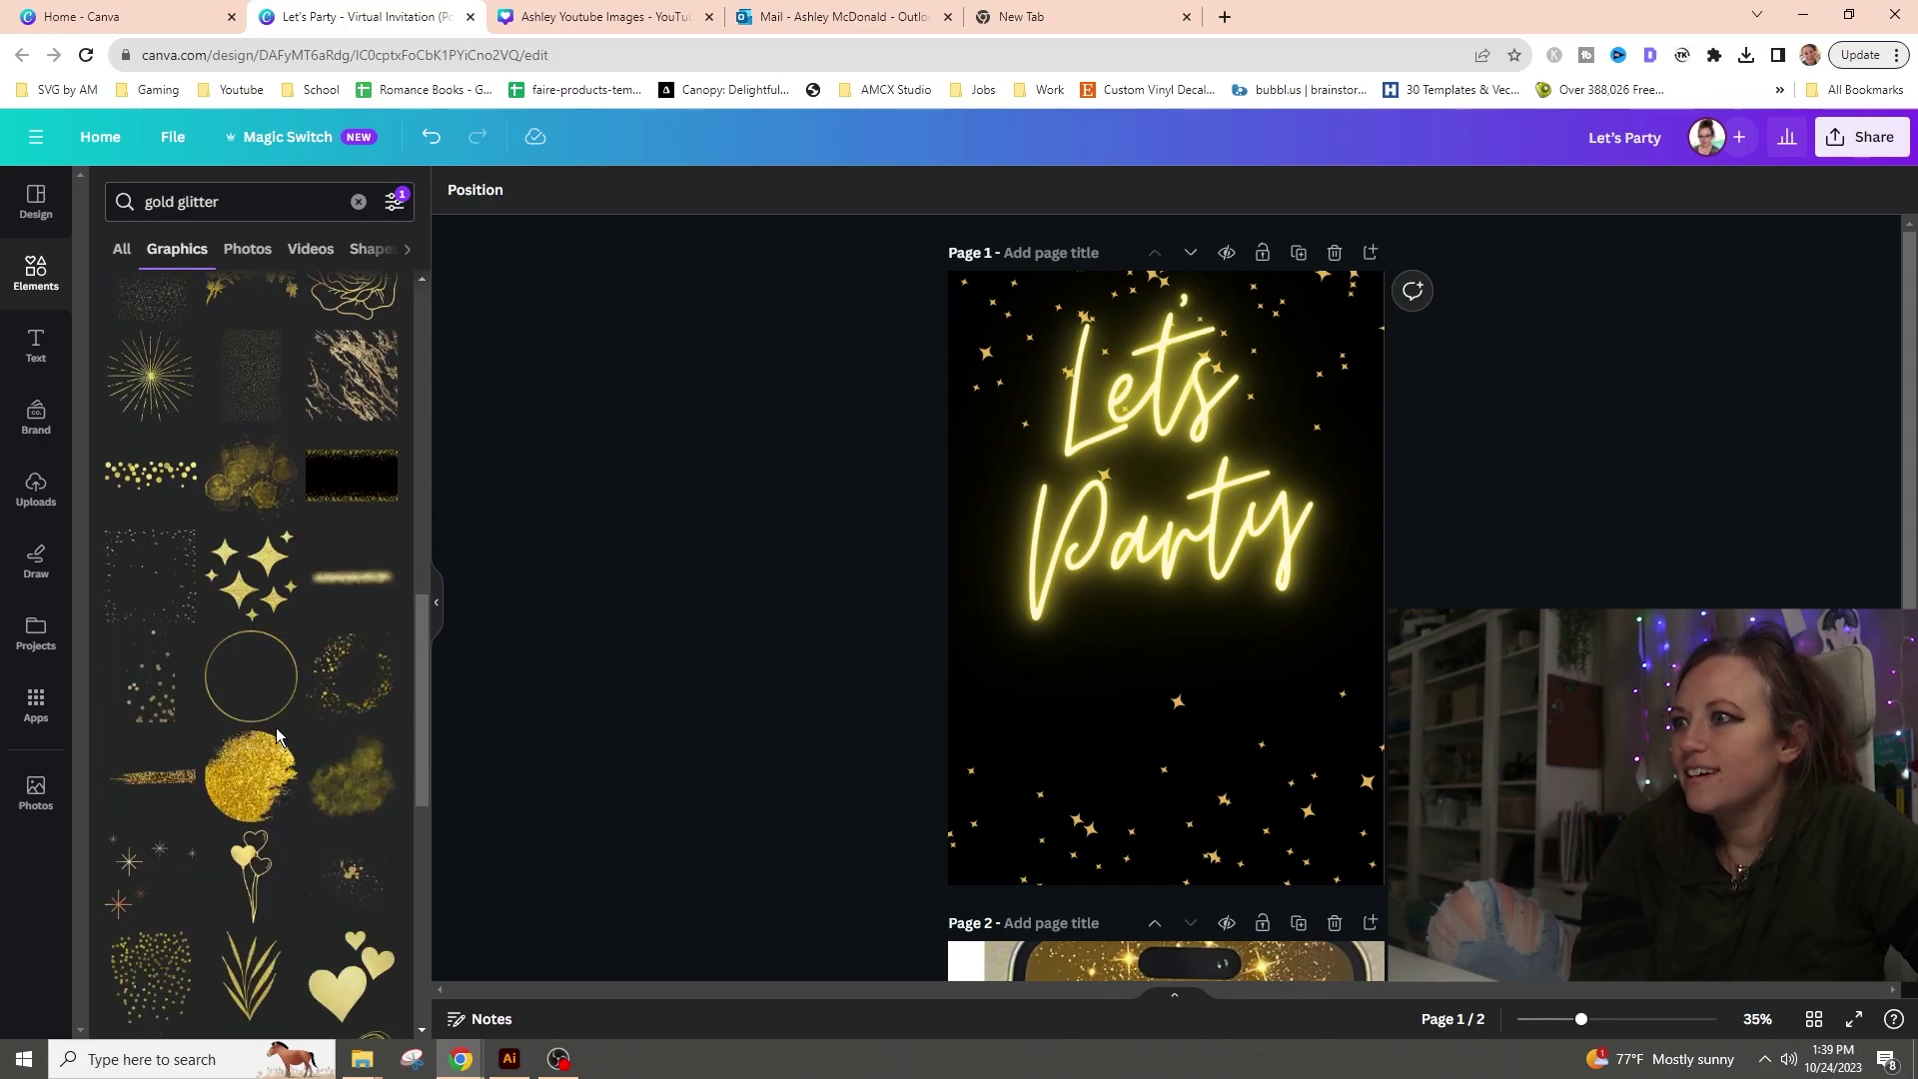
scroll(277, 737, down, 3)
click(350, 480)
key(Delete)
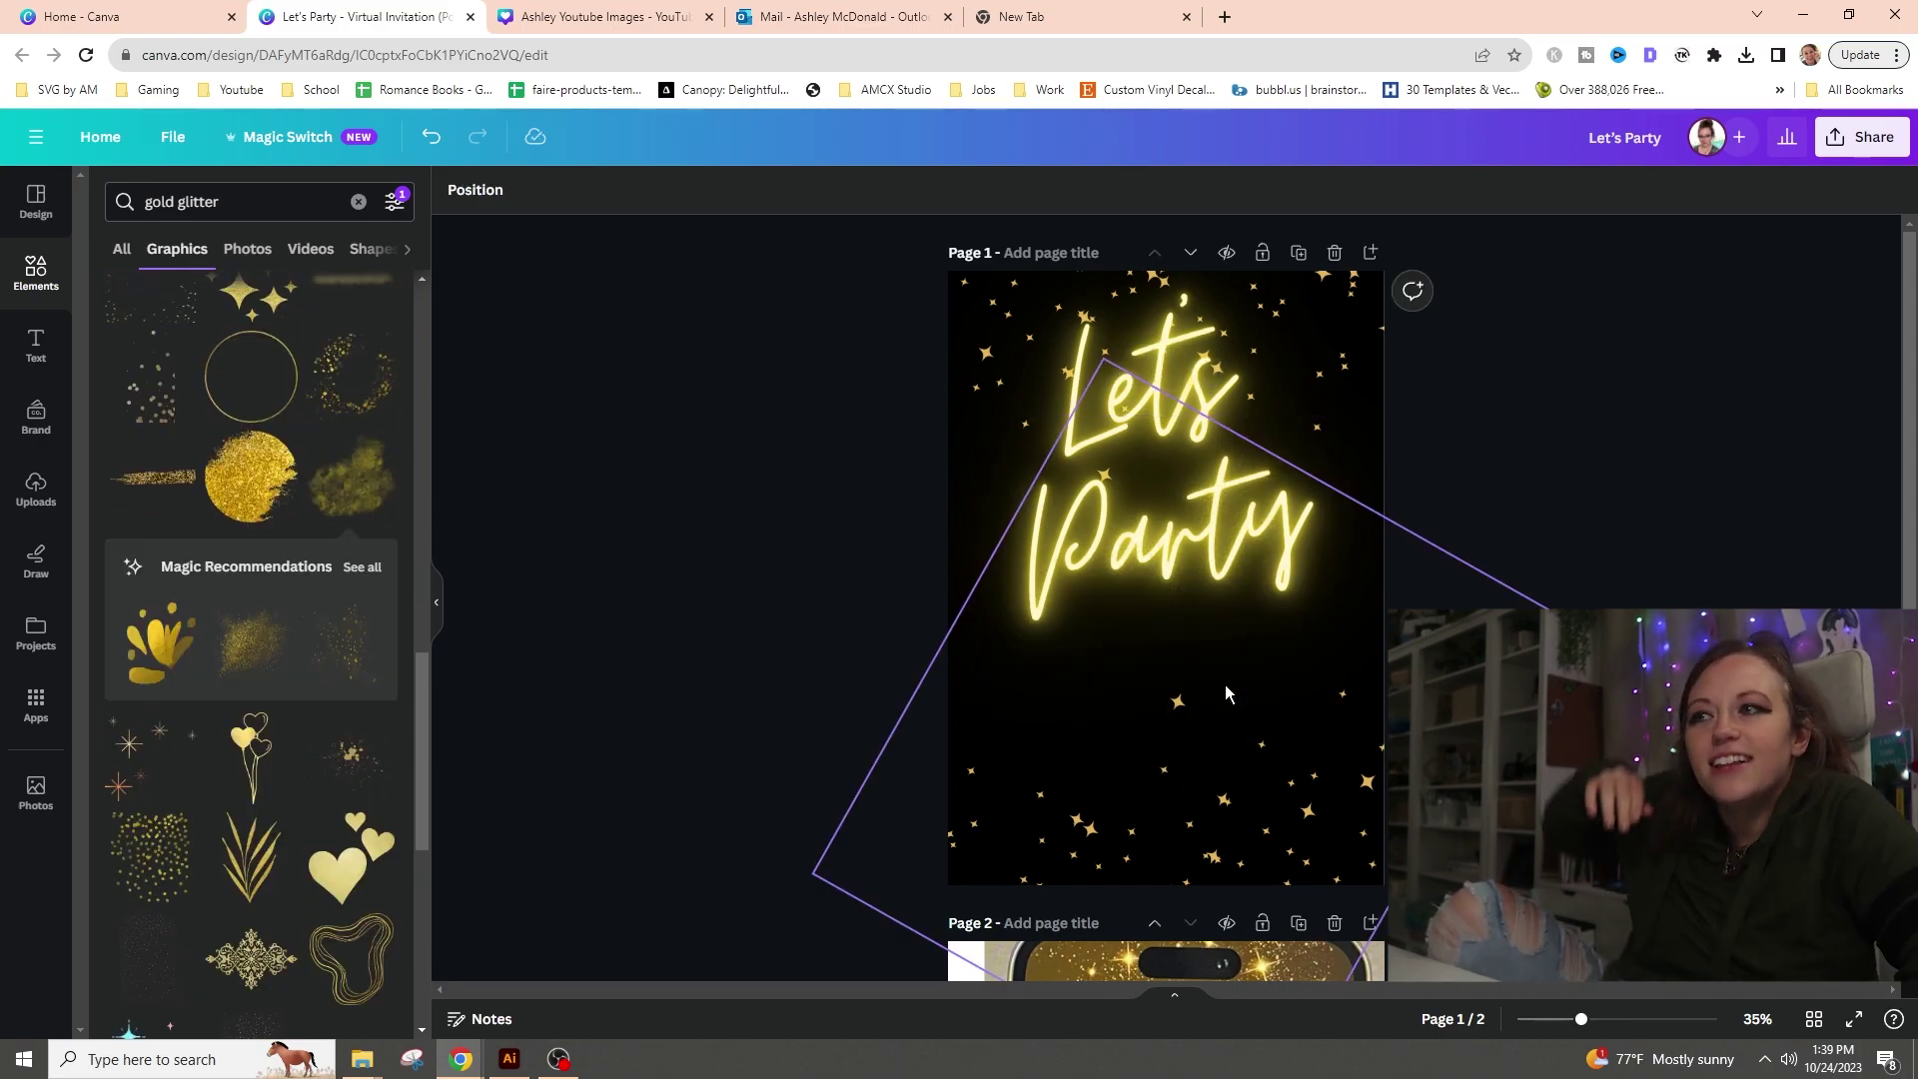
click(1244, 686)
key(Escape)
- Test two more dark glitter graphics on page 1, deleting both
scroll(201, 567, down, 1)
scroll(201, 567, down, 4)
scroll(202, 570, down, 5)
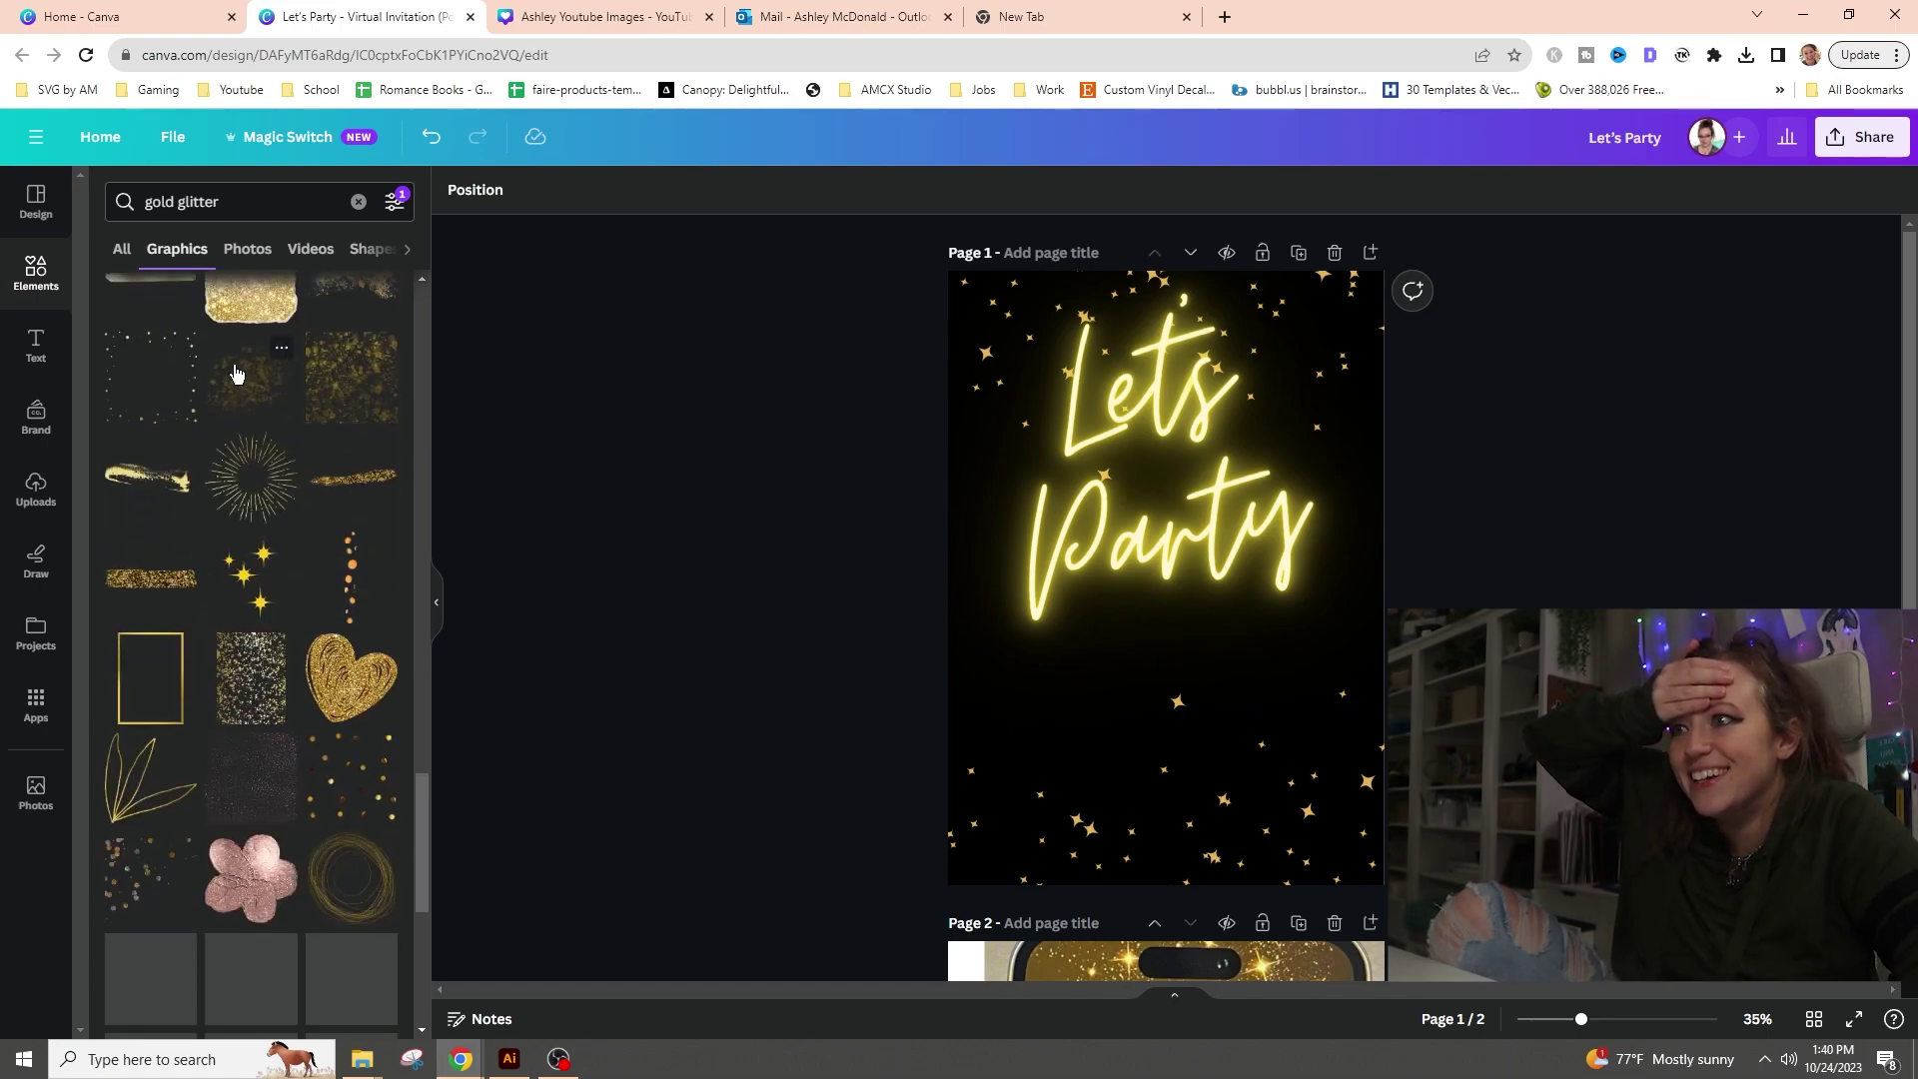
click(257, 486)
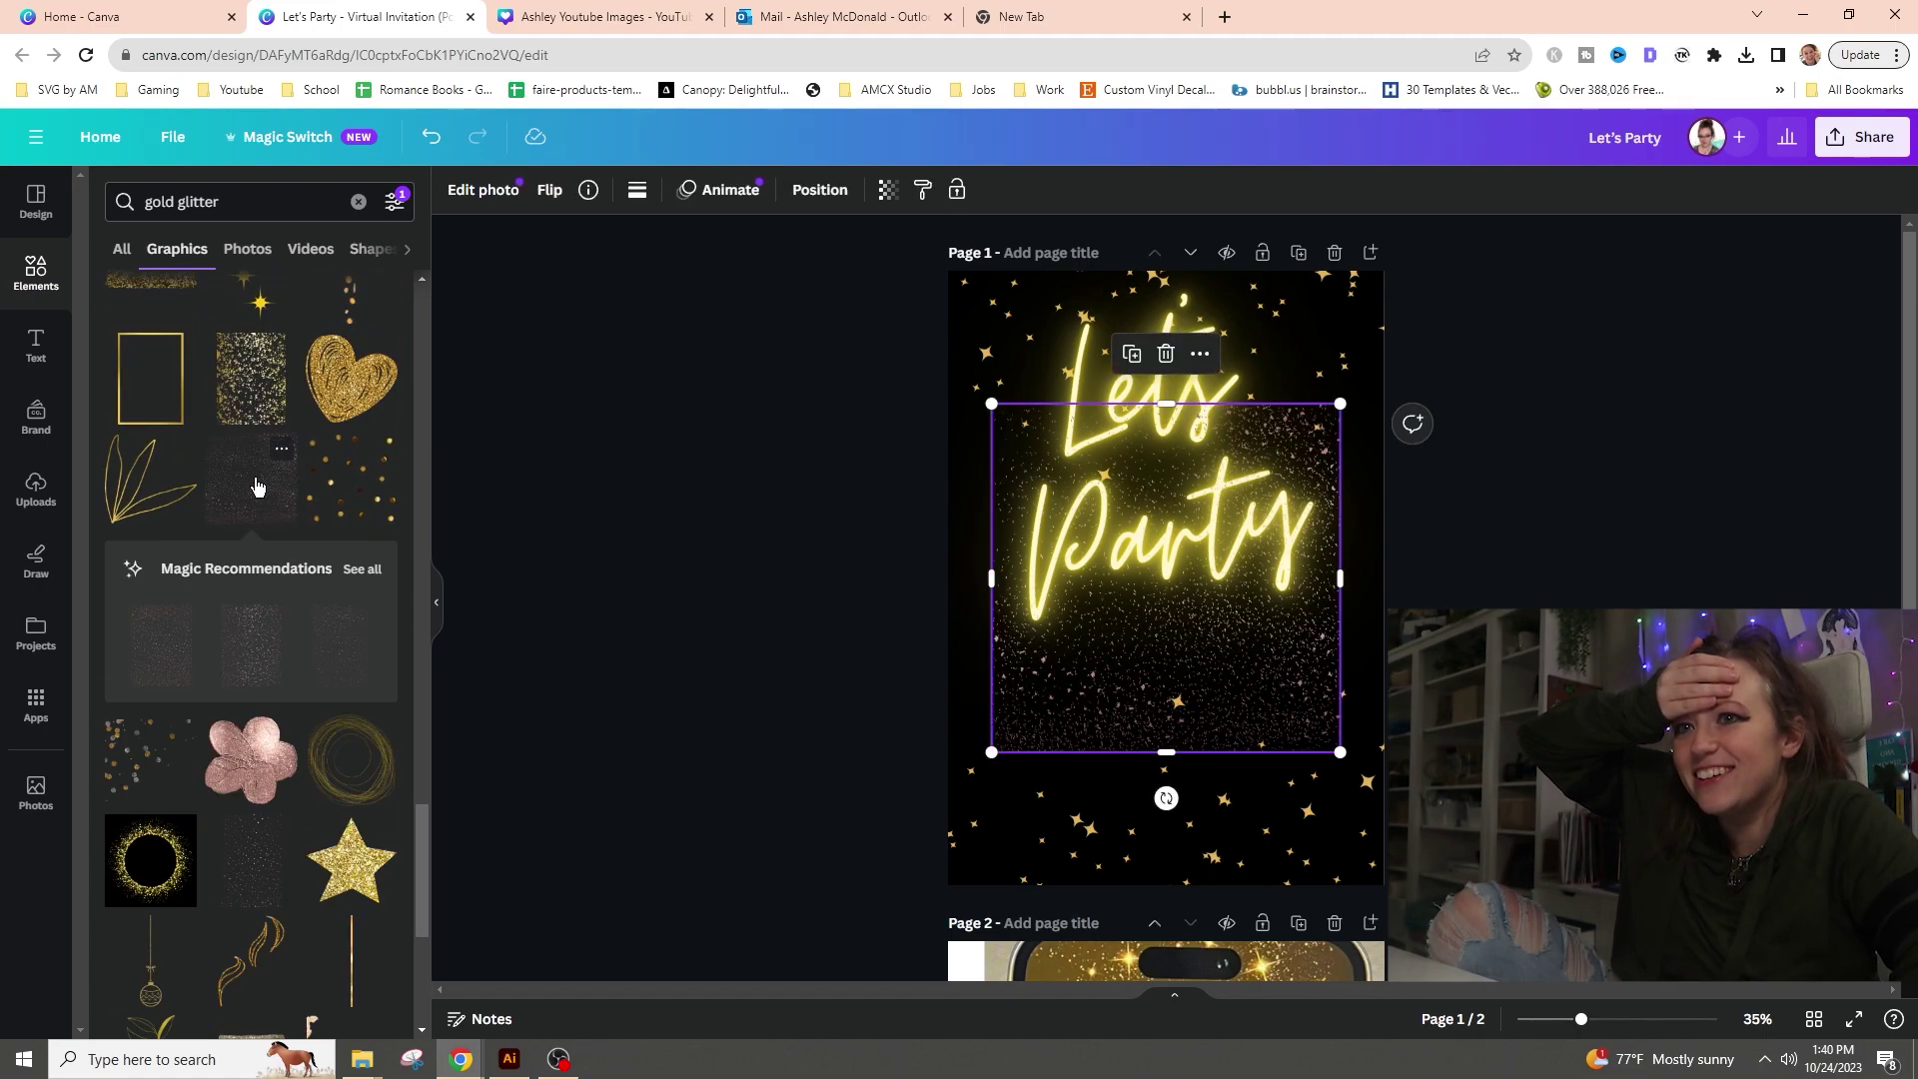
key(Delete)
scroll(219, 540, down, 5)
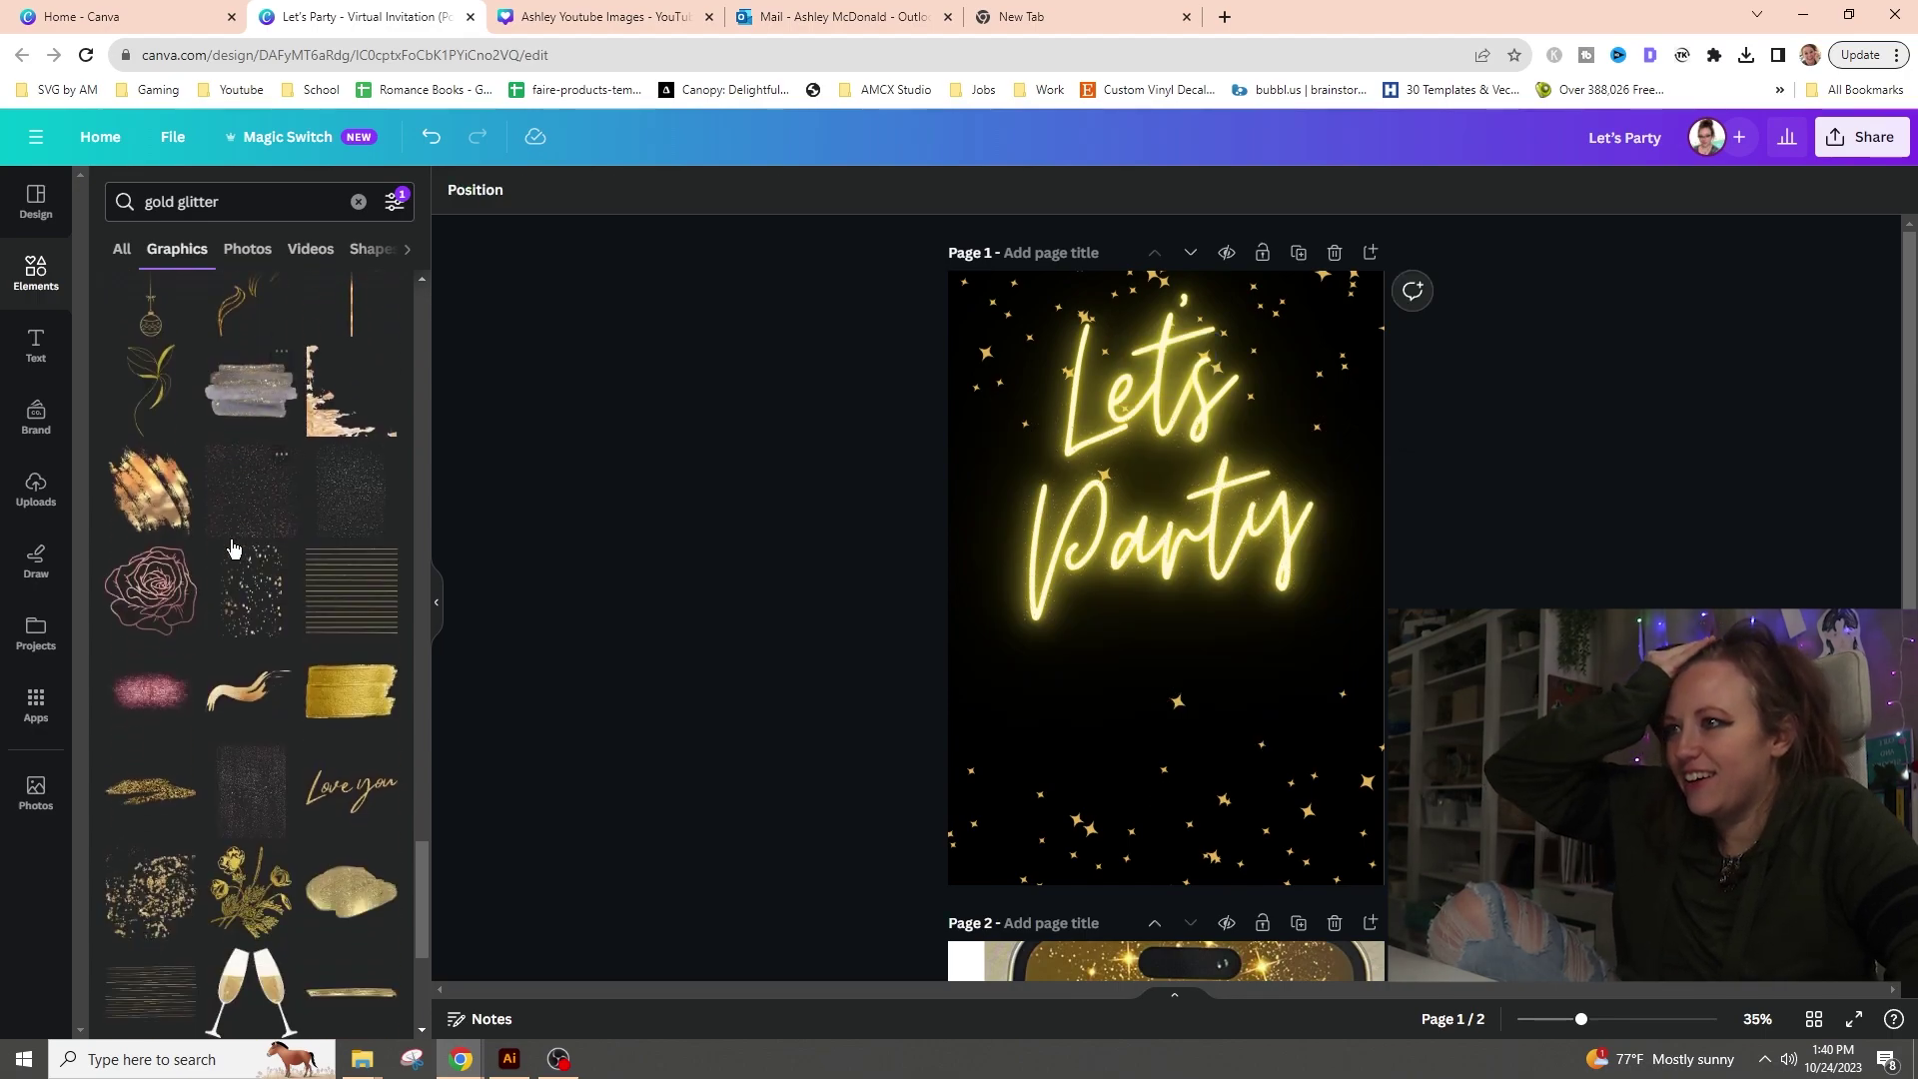
click(258, 619)
key(Delete)
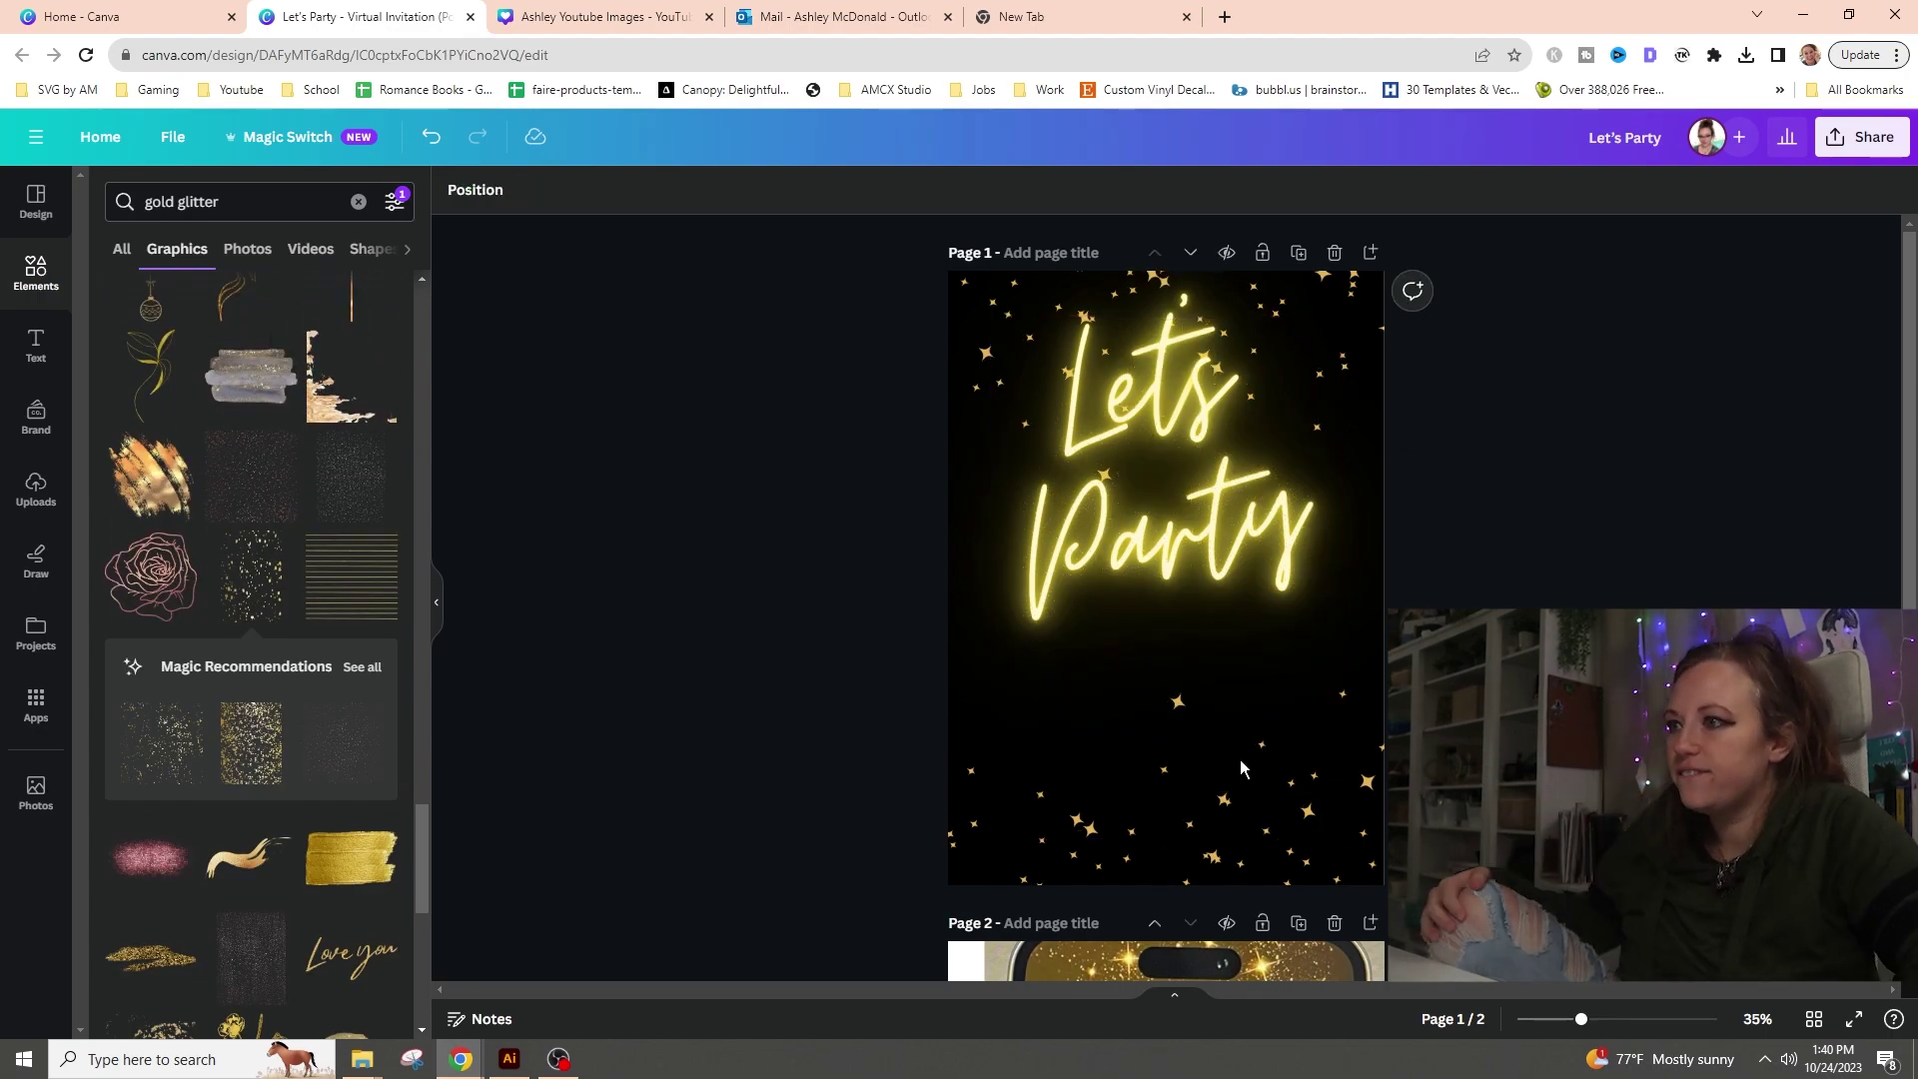
- Try another dark glitter graphic and a gold glitter brush stroke, deleting each
scroll(144, 756, down, 3)
scroll(145, 756, down, 7)
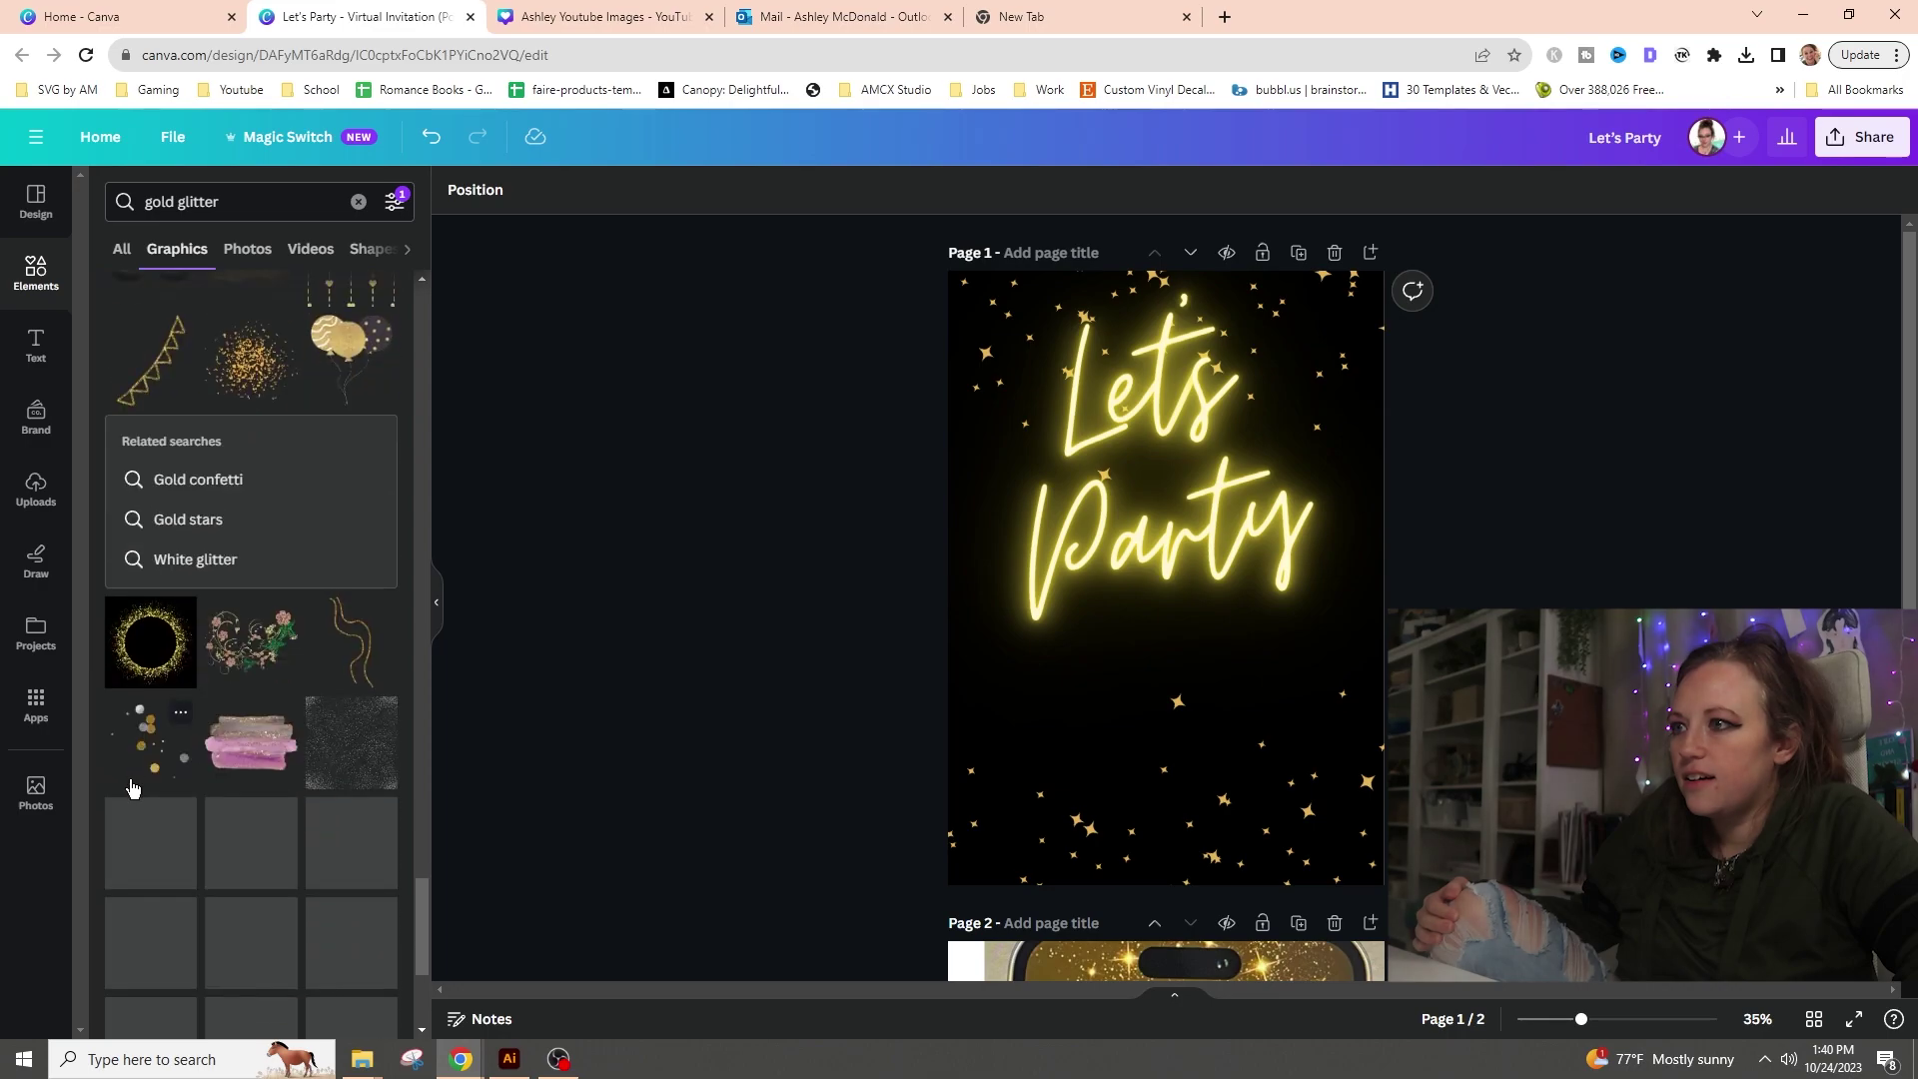
scroll(313, 762, down, 4)
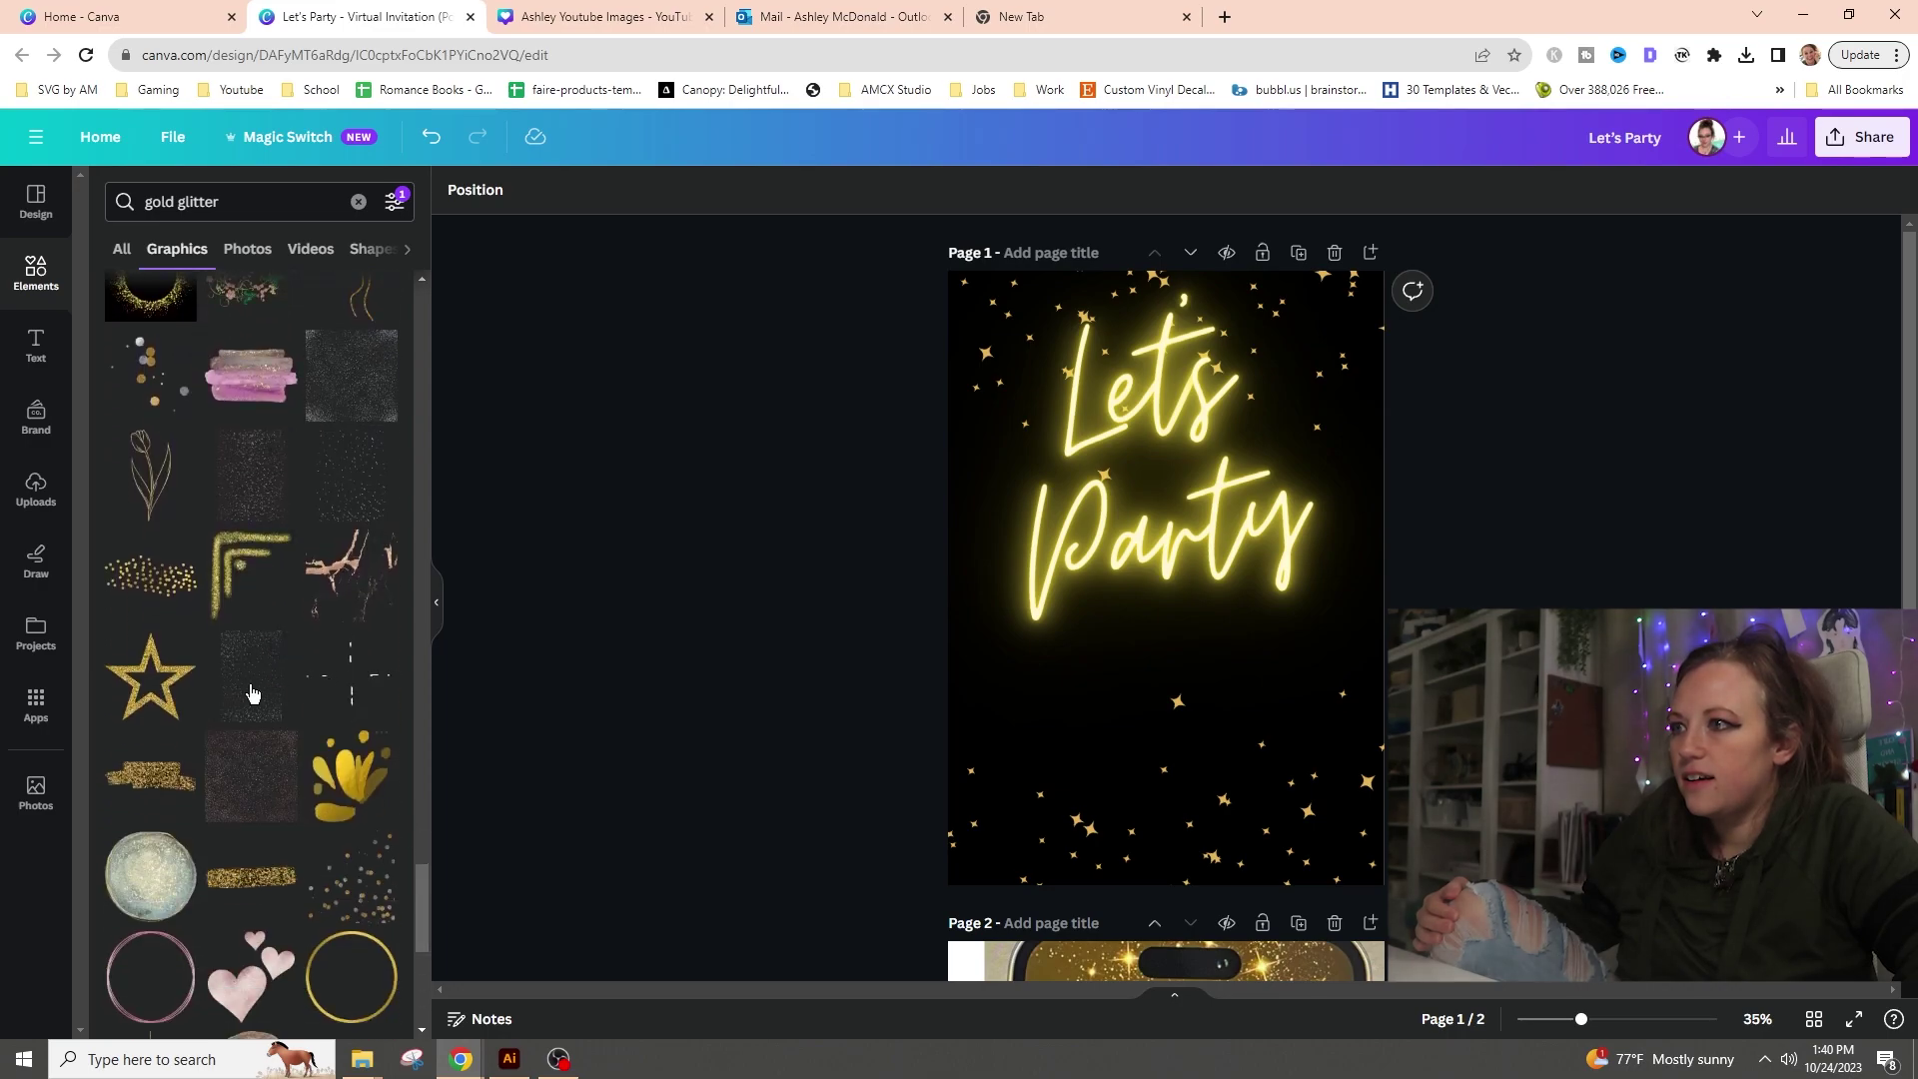
click(250, 689)
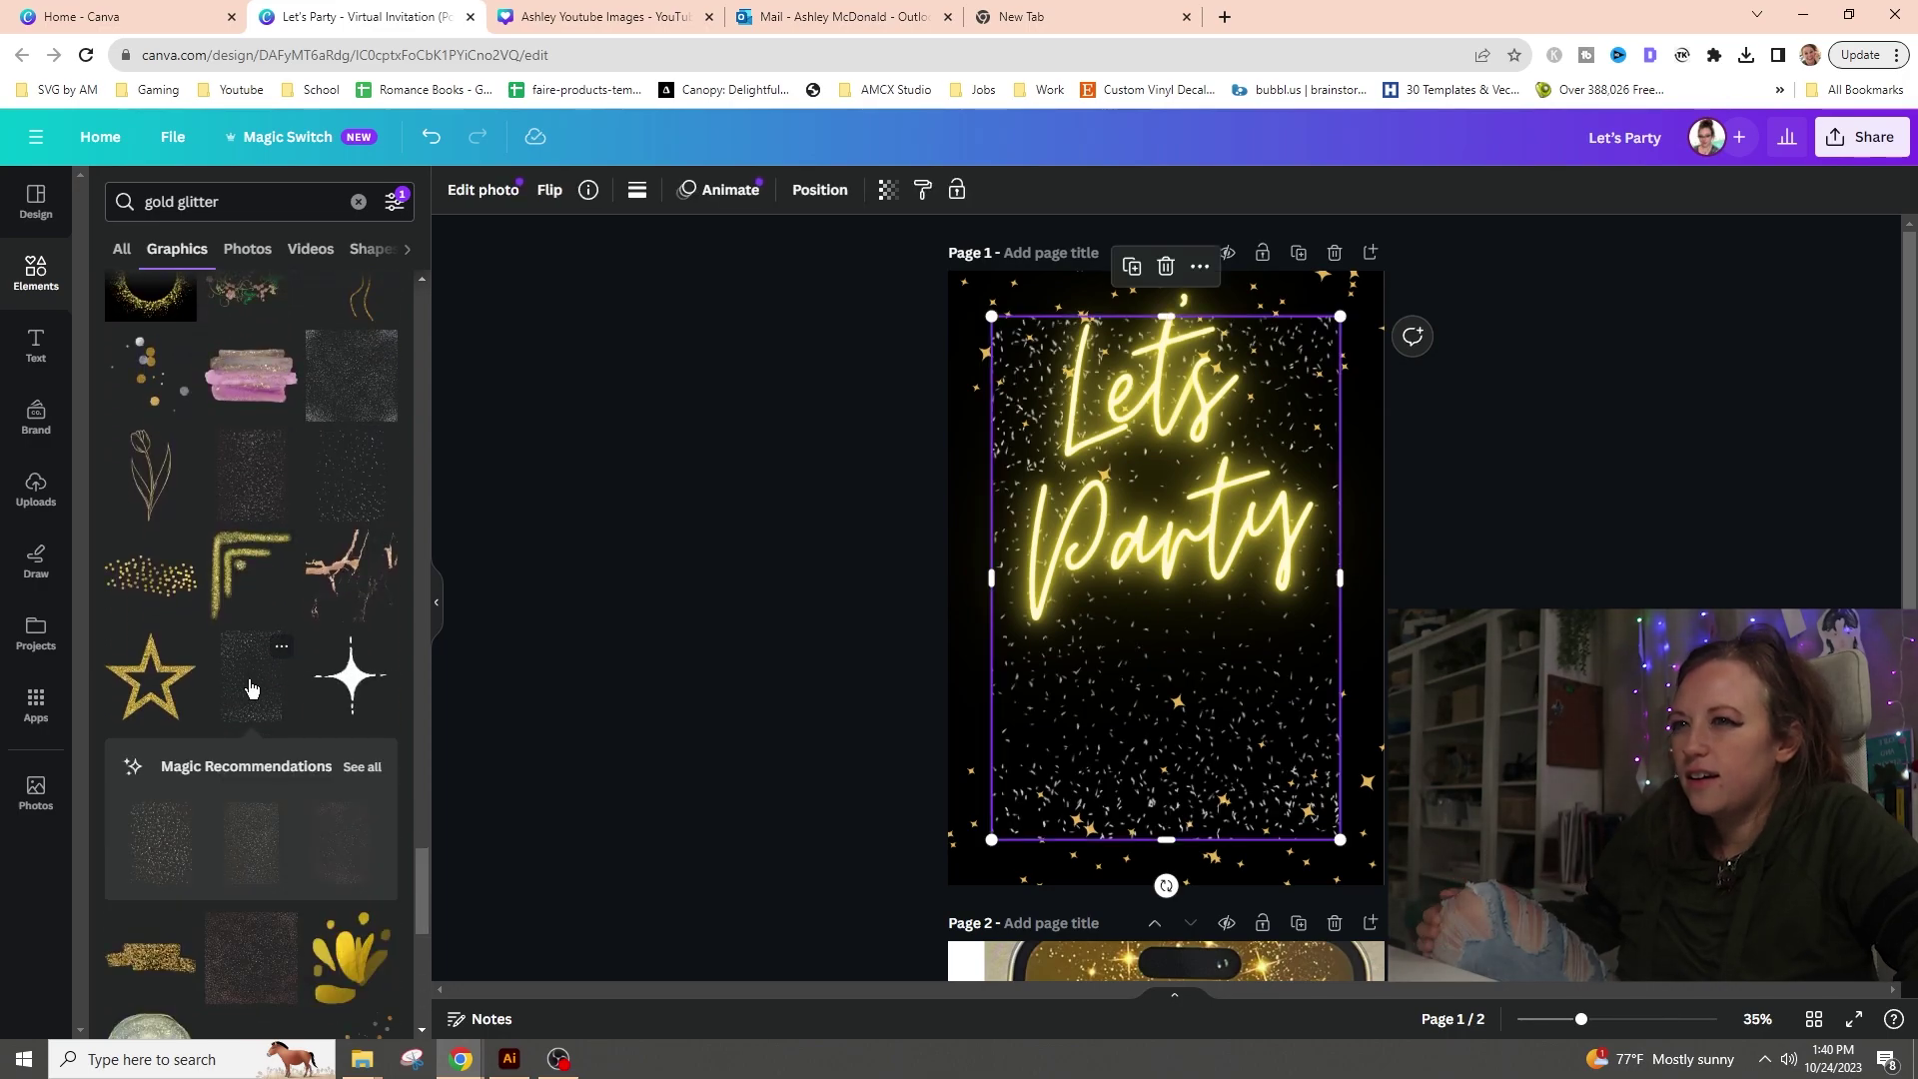
key(Delete)
scroll(257, 699, down, 5)
click(351, 659)
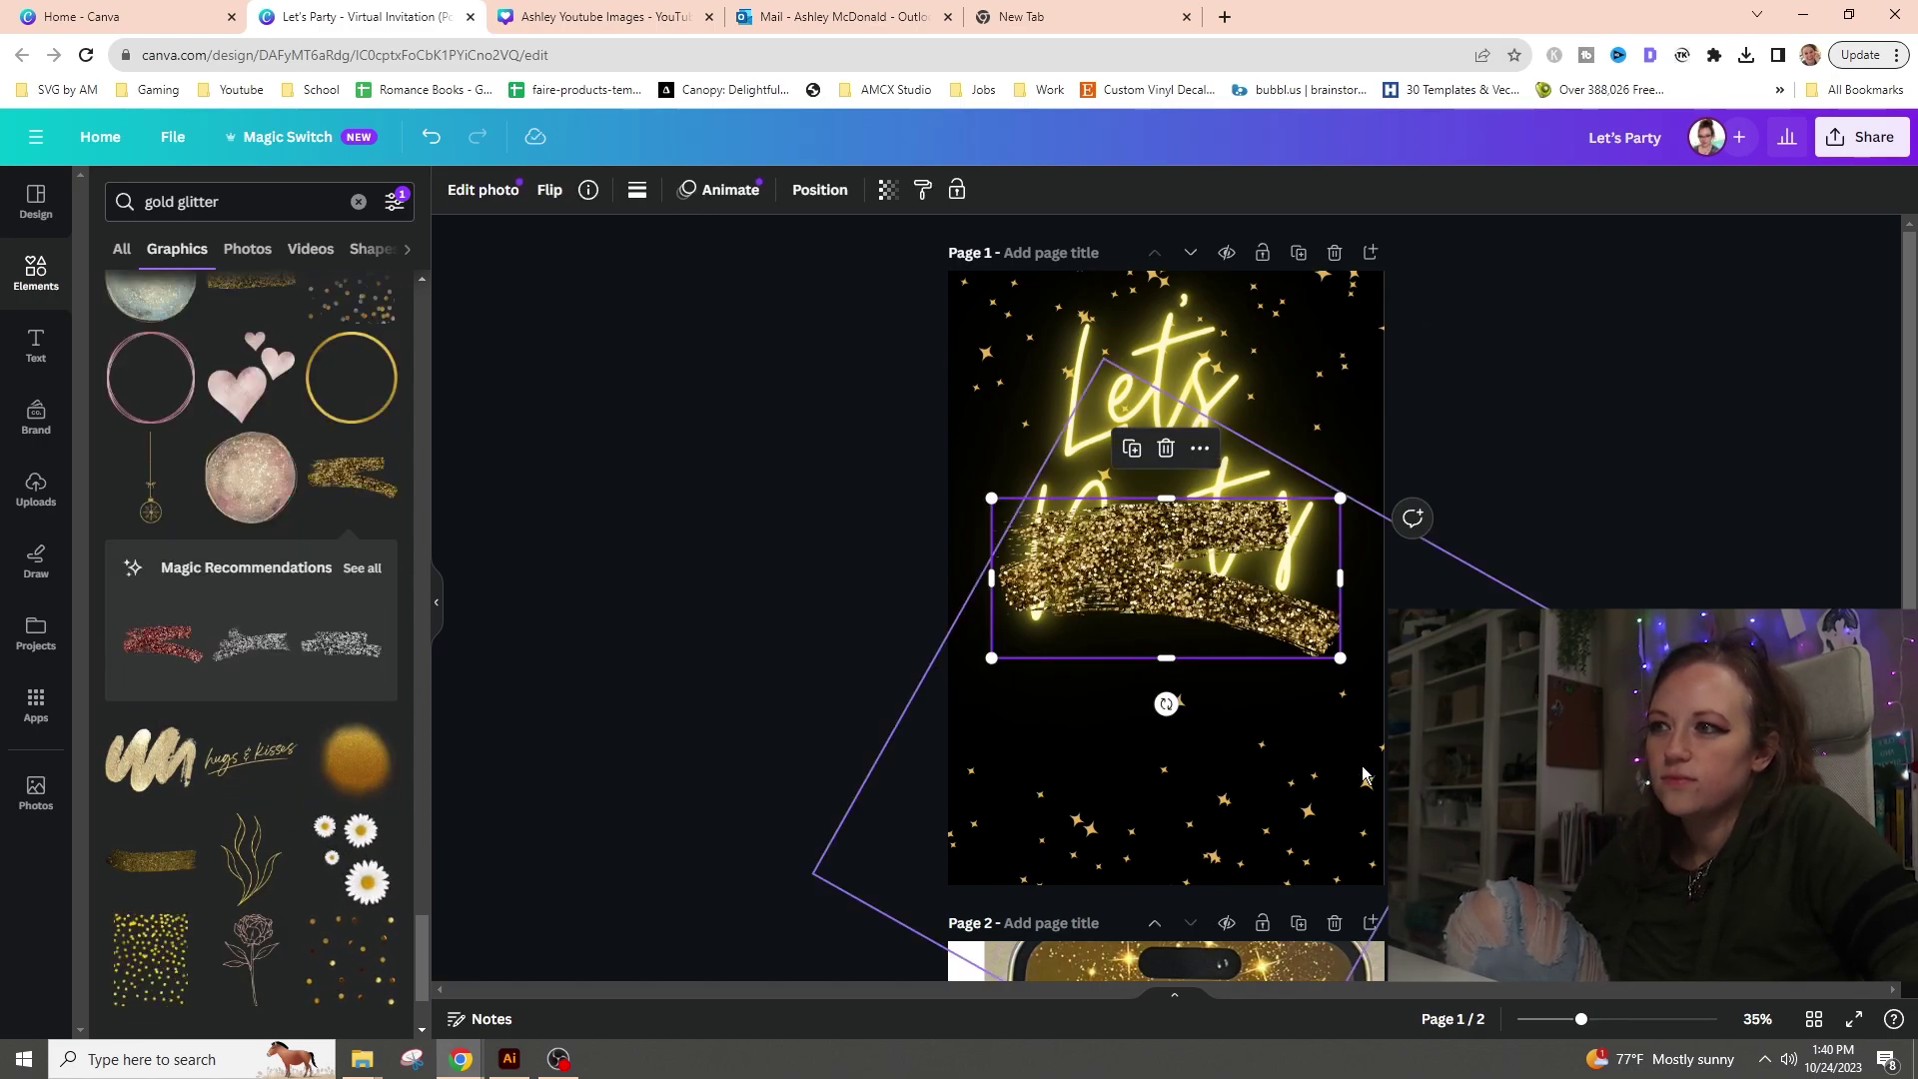
key(Delete)
- Add a fine speckled gold glitter texture covering most of page 1
scroll(268, 578, down, 8)
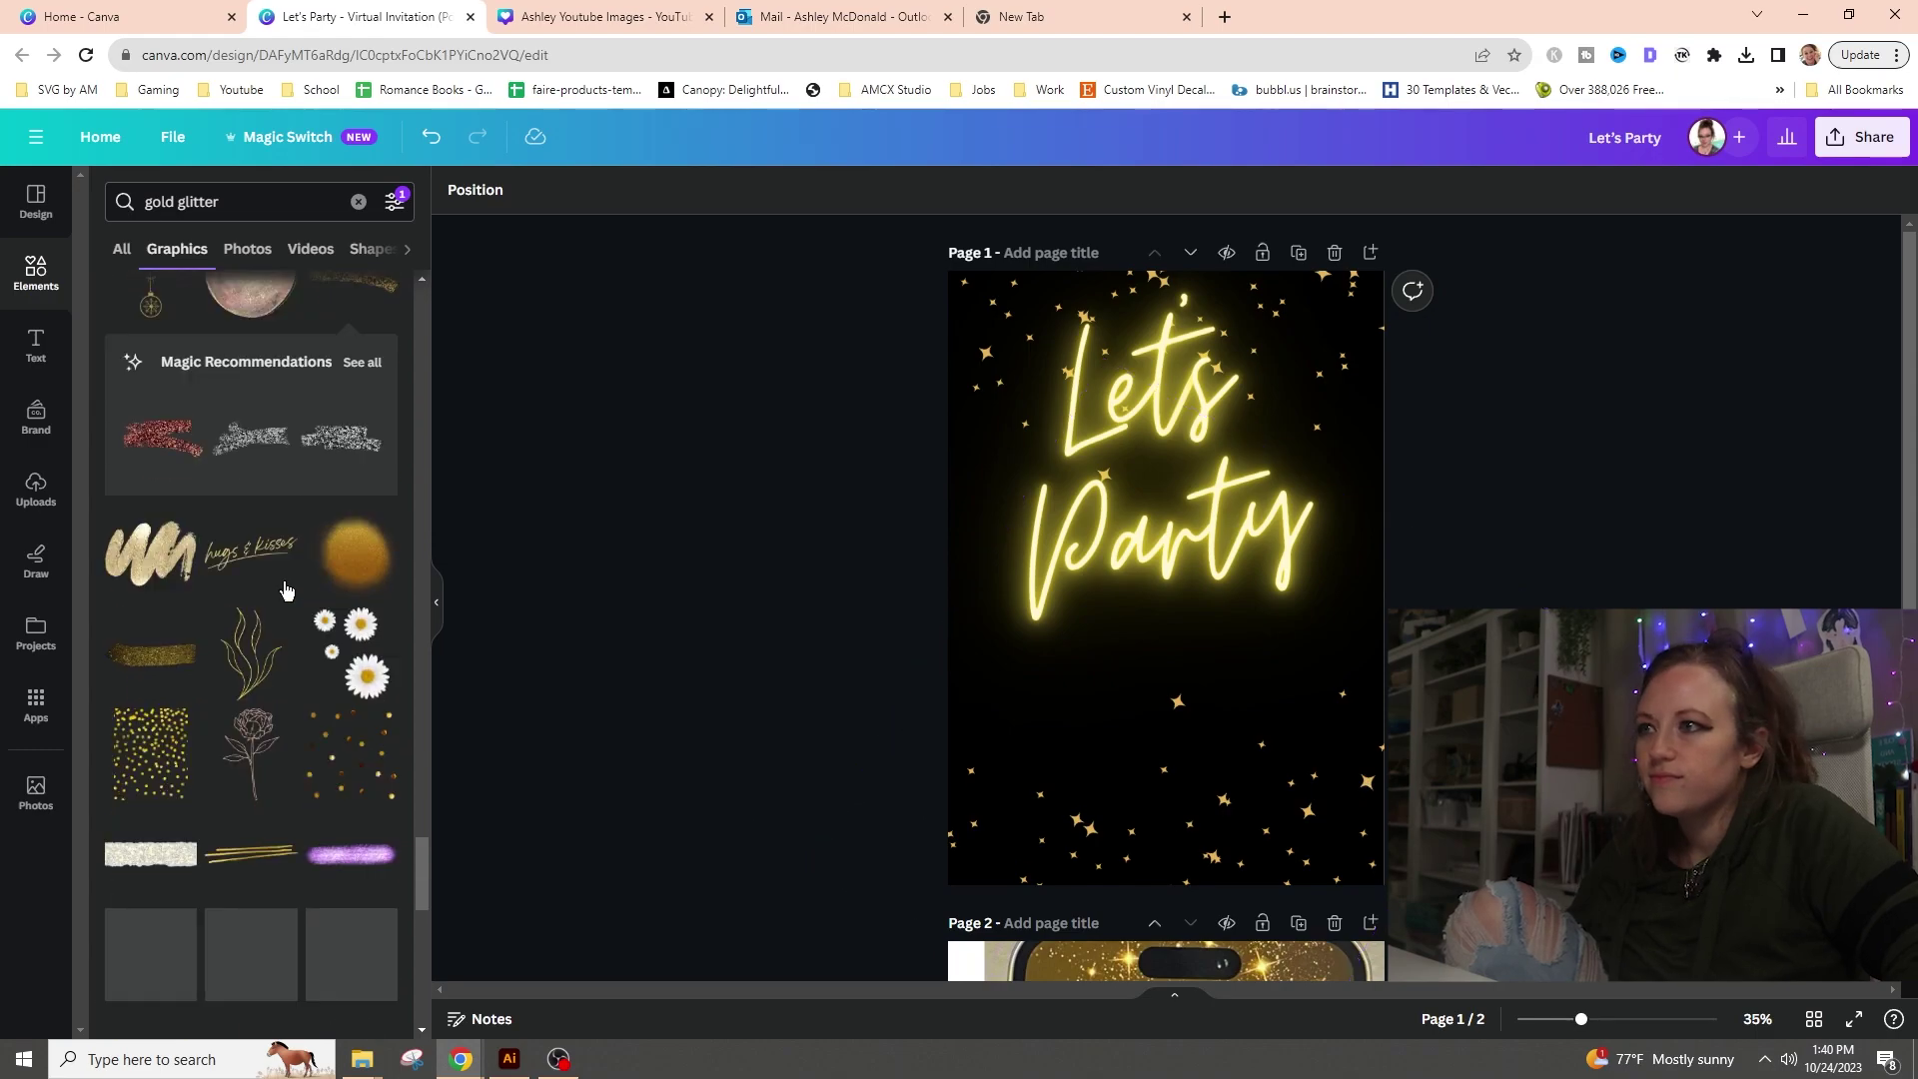
scroll(368, 674, down, 6)
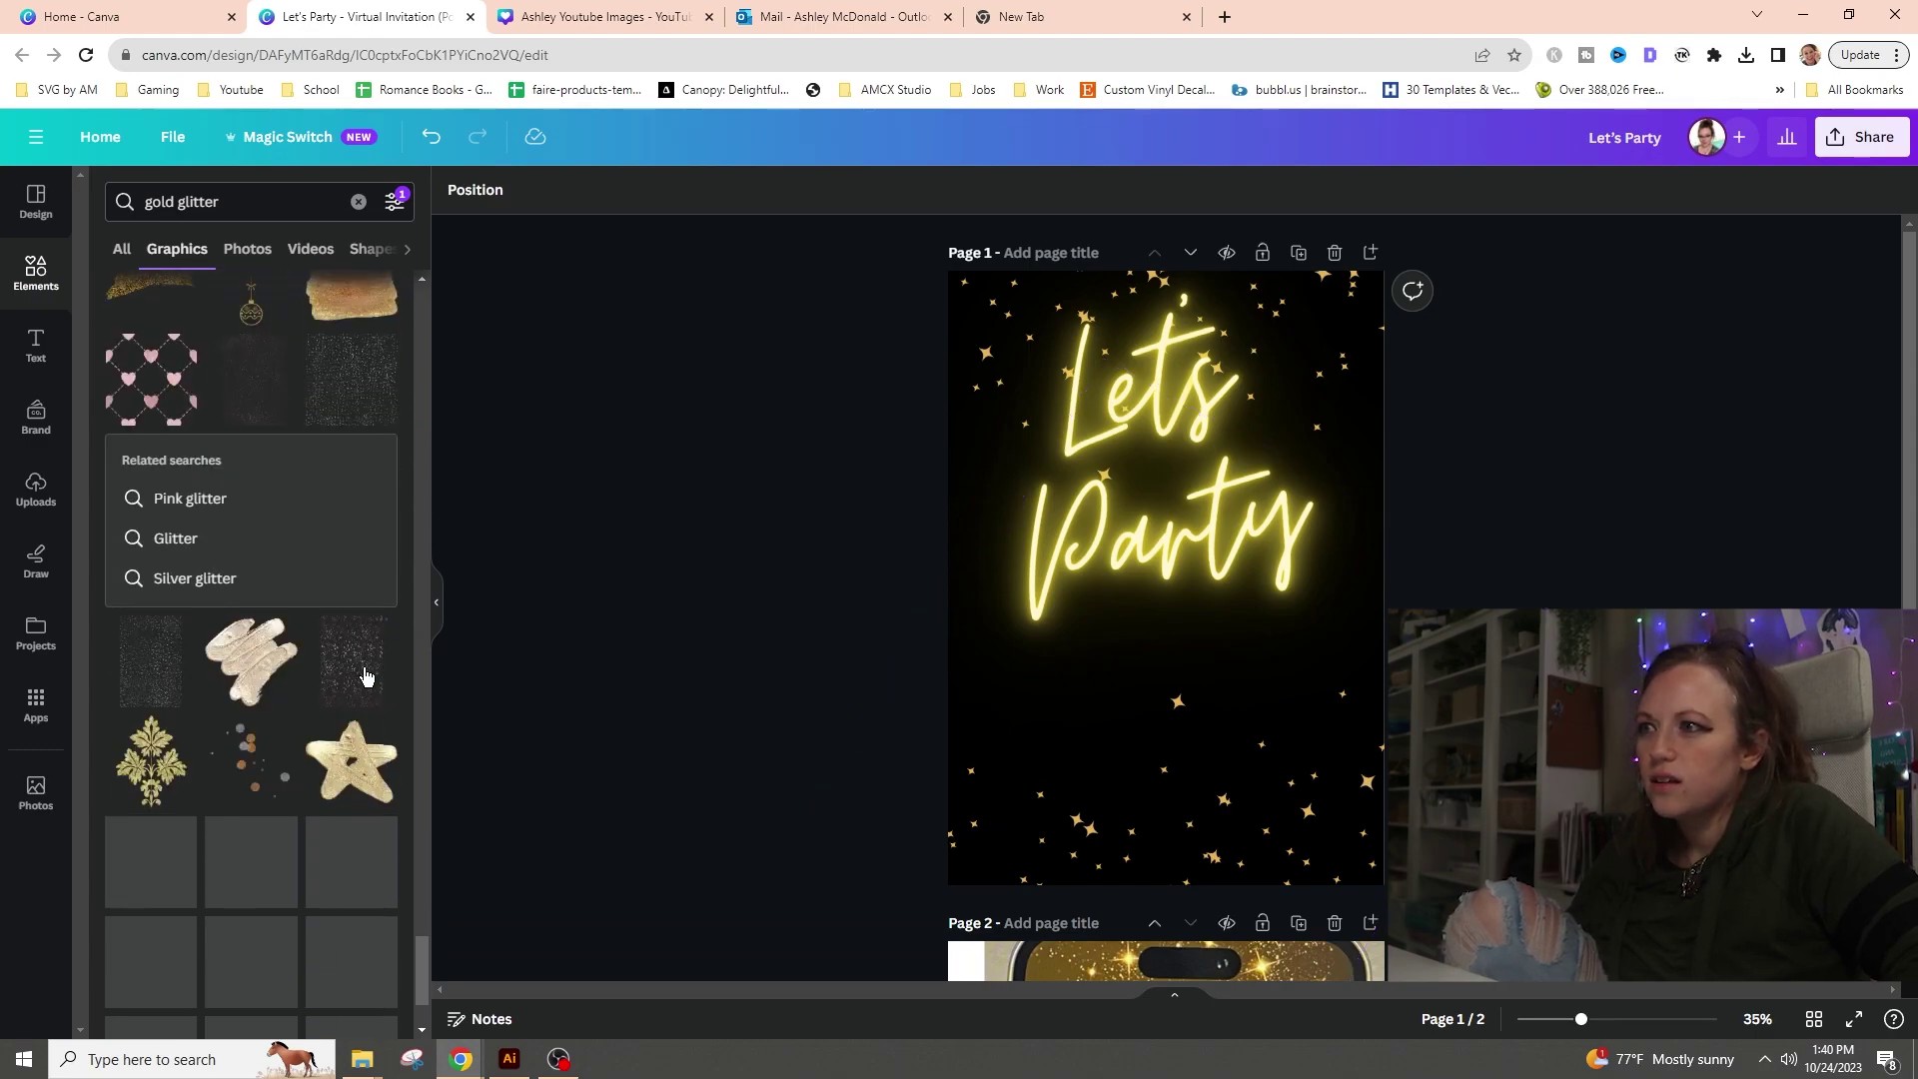
click(252, 376)
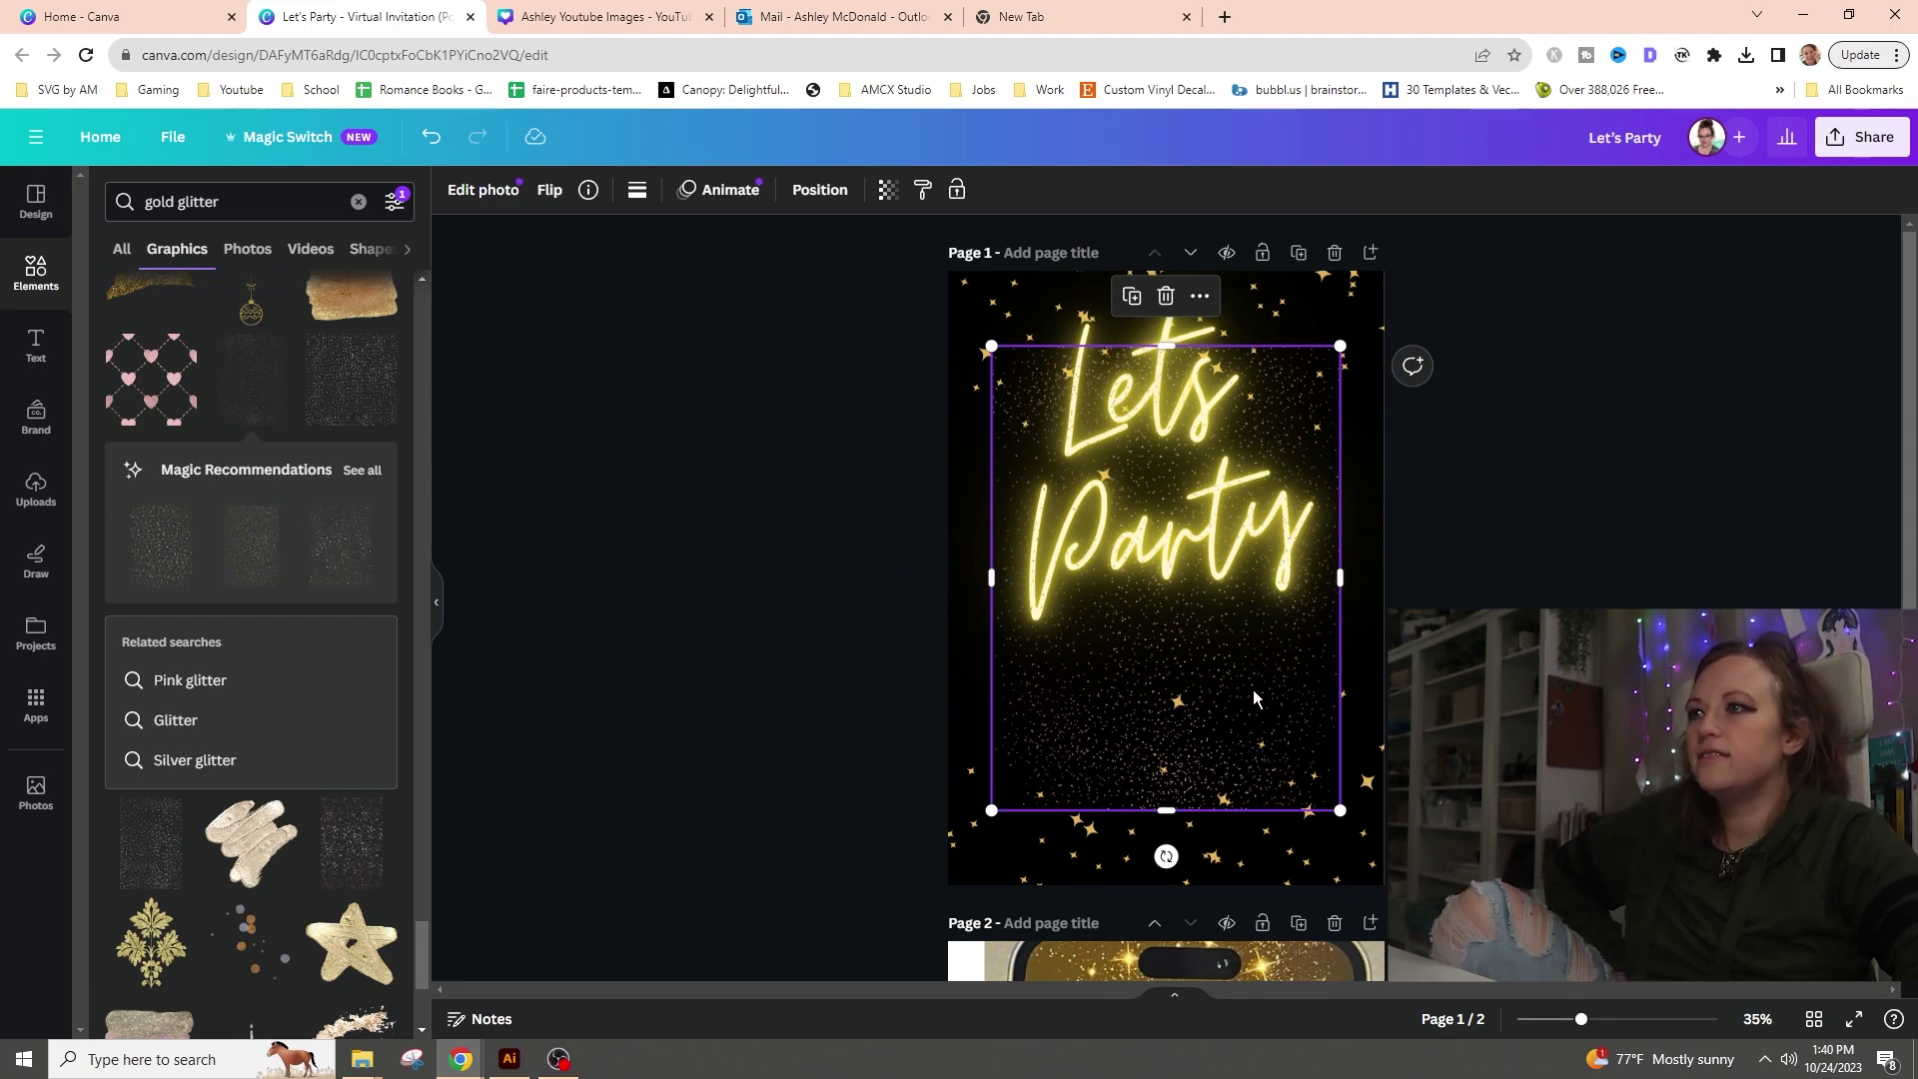
scroll(1274, 813, down, 3)
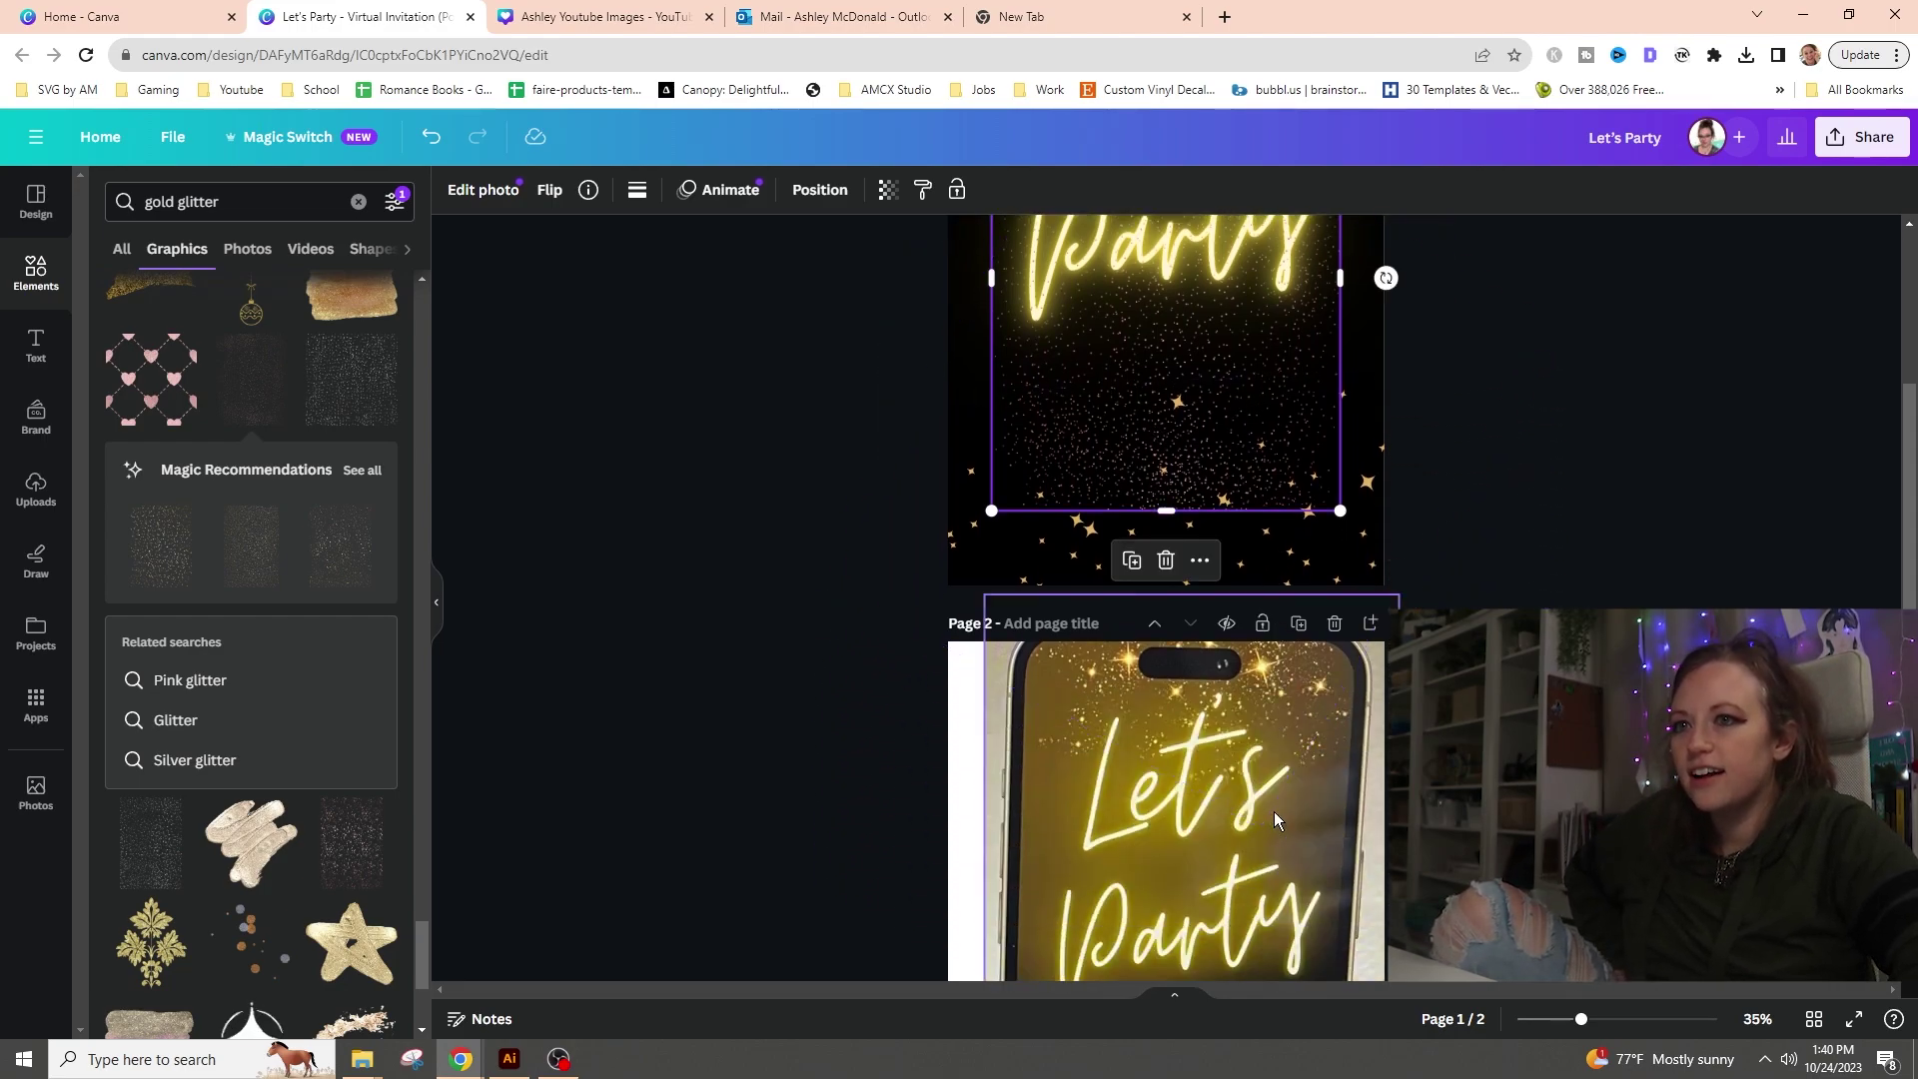
scroll(1274, 811, up, 3)
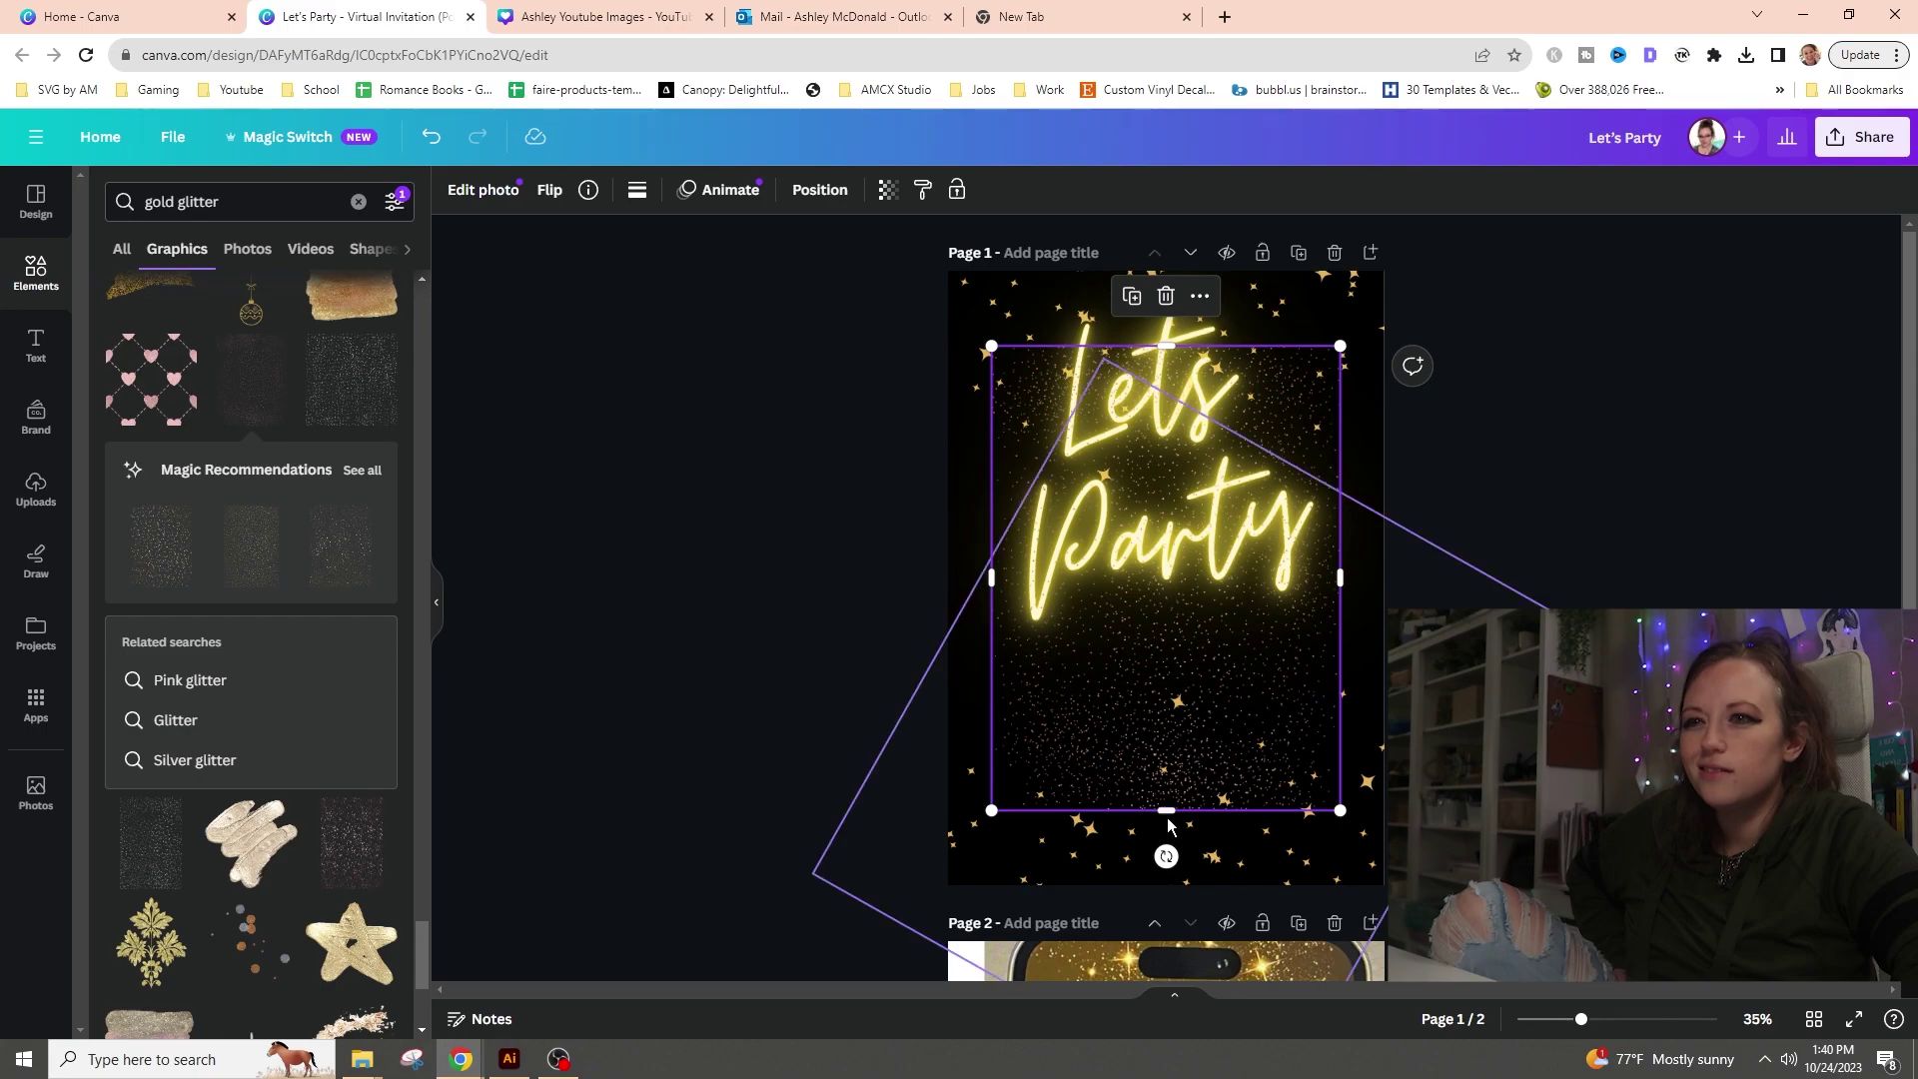
key(ctrl+z)
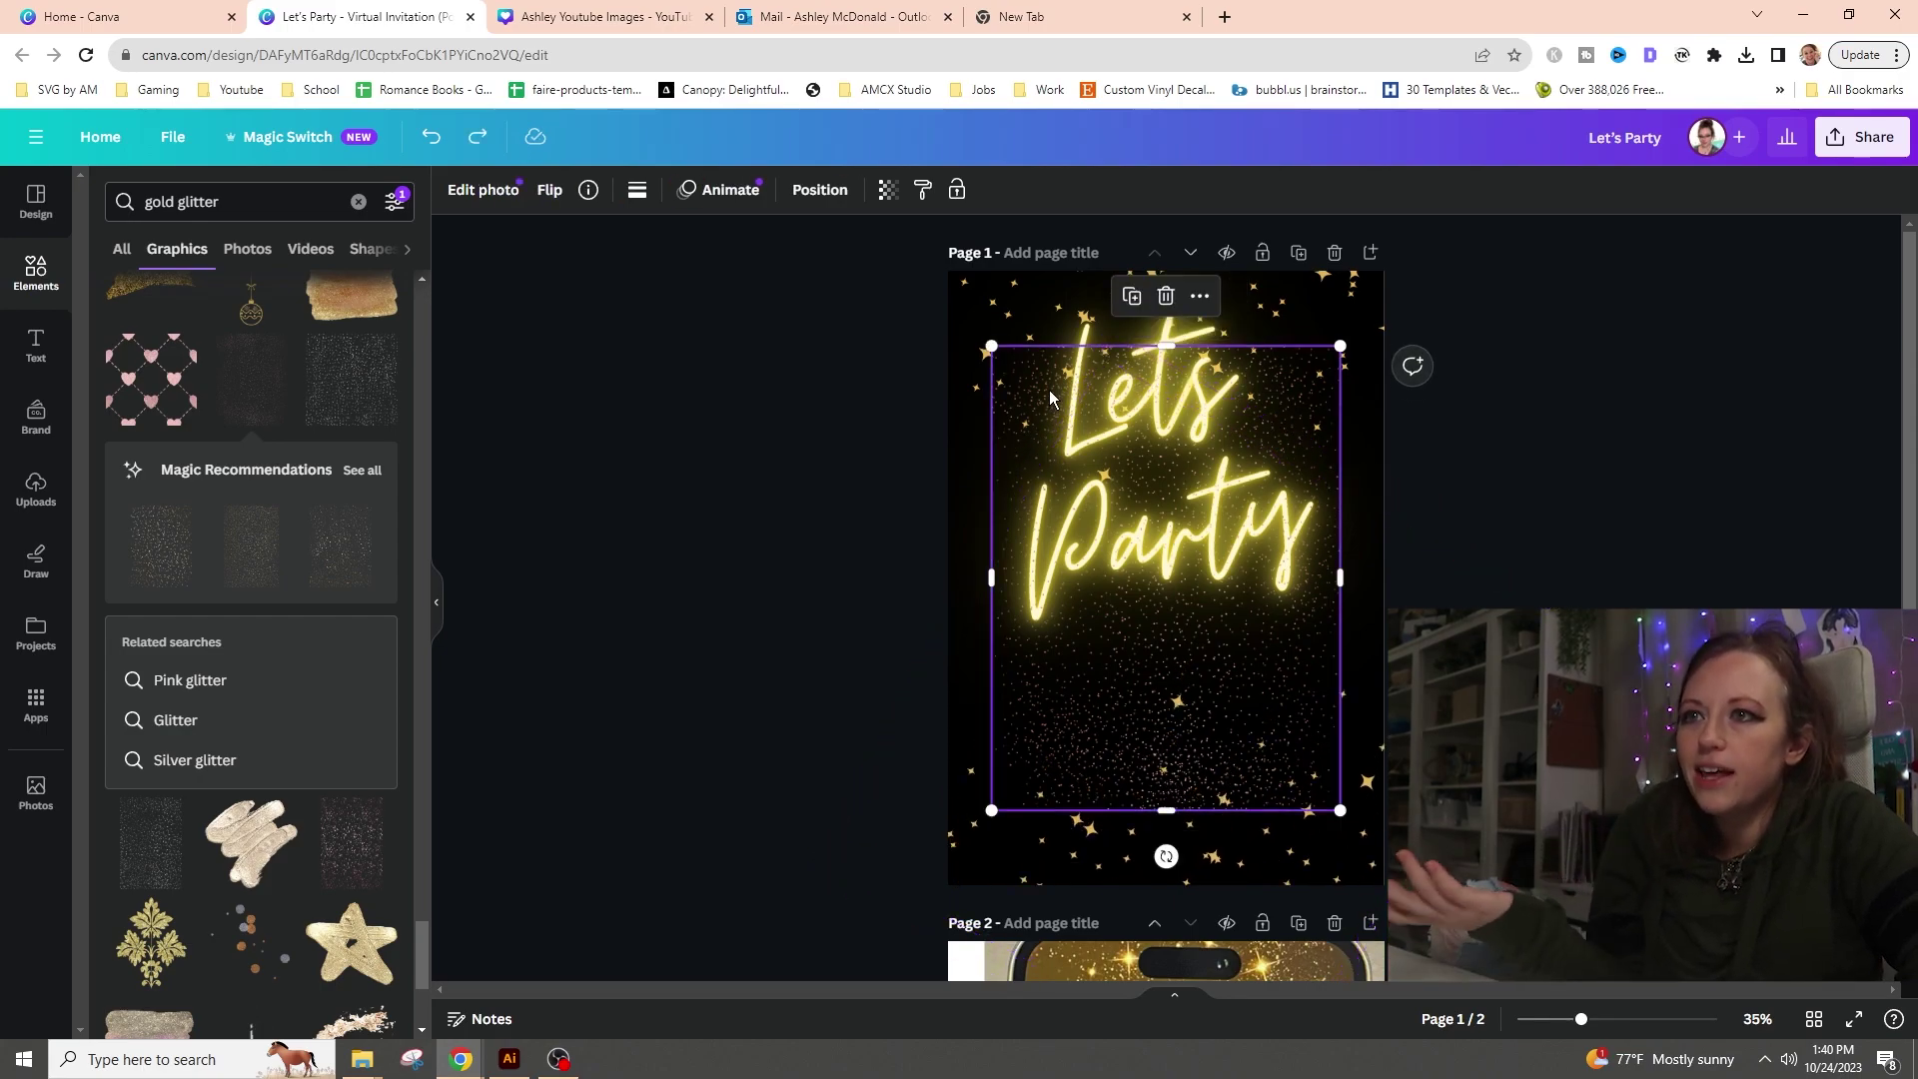
- Squash, enlarge and move the glitter strip over the top of the page
drag(1177, 814, 1177, 458)
drag(1341, 462, 1682, 565)
drag(1555, 480, 1432, 730)
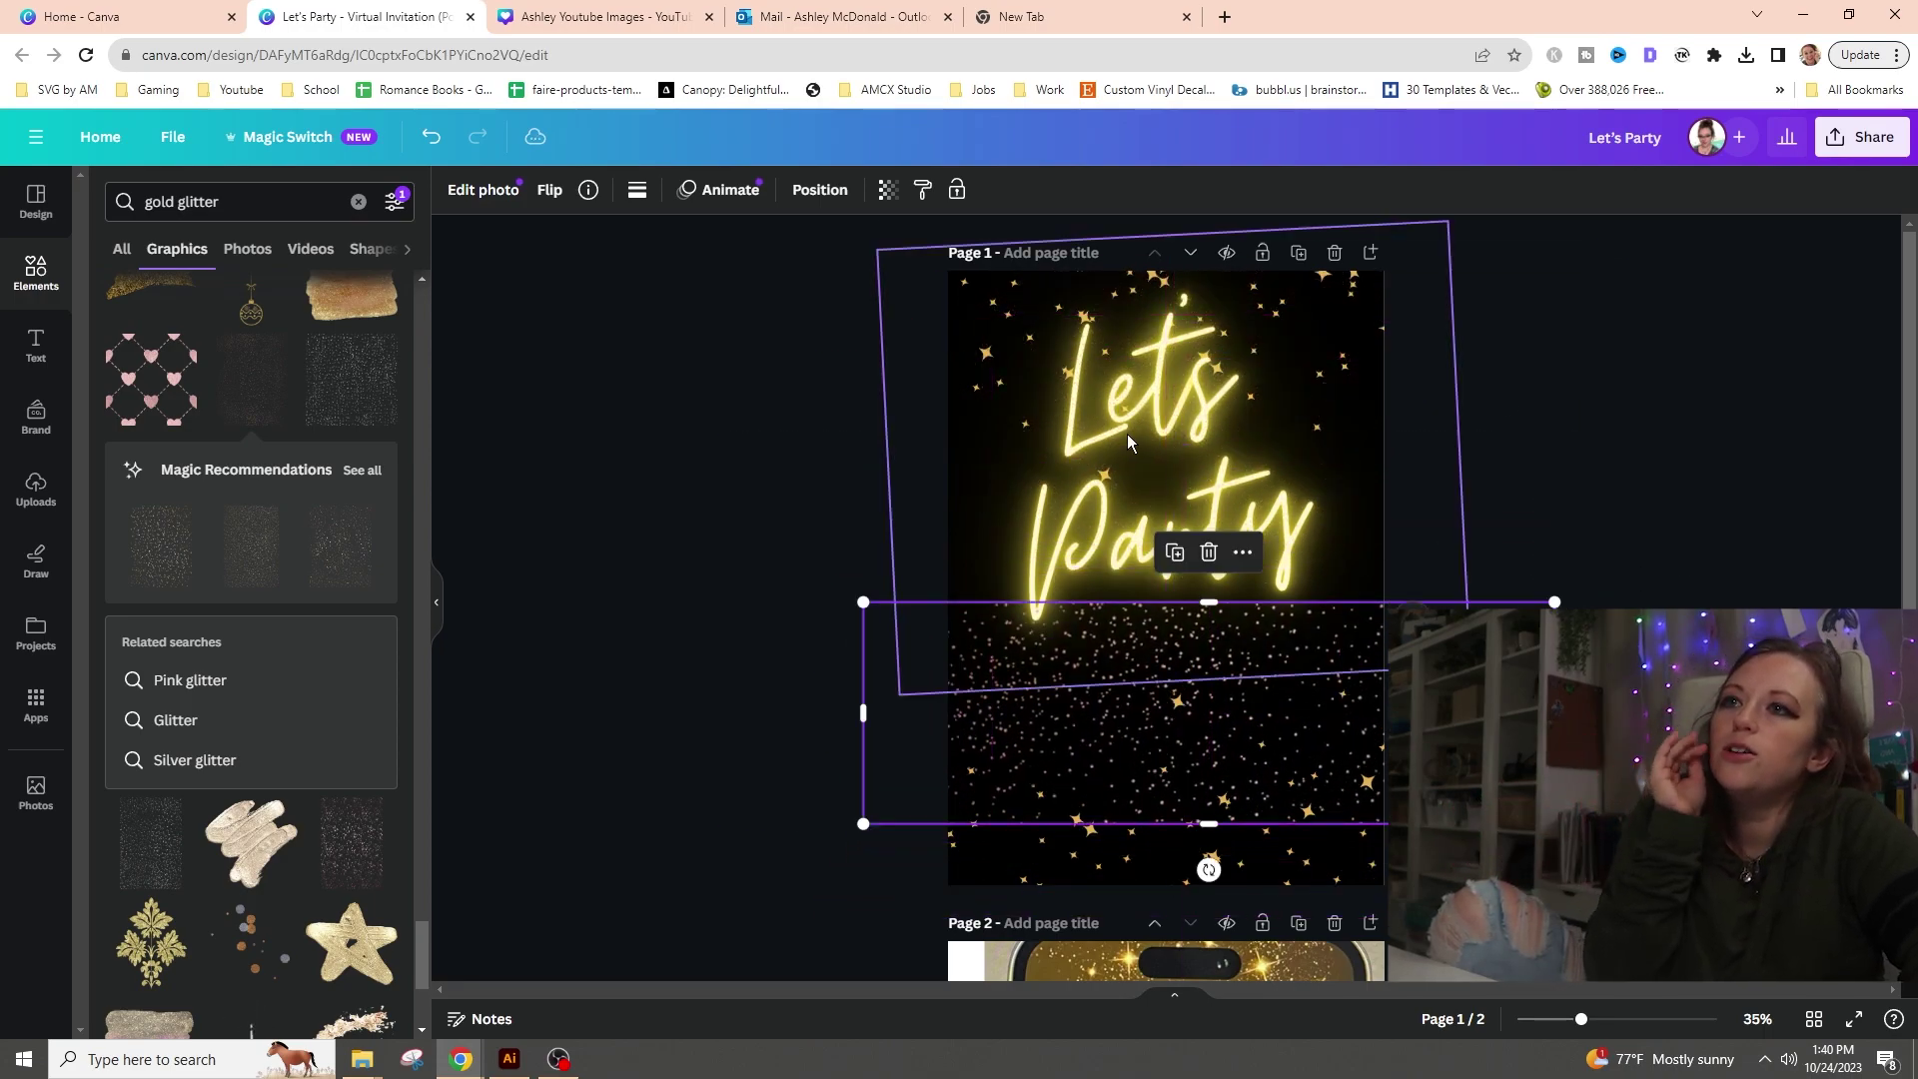
- Delete the Let's Party text, then undo to restore it and step back through earlier edits
click(969, 305)
key(Delete)
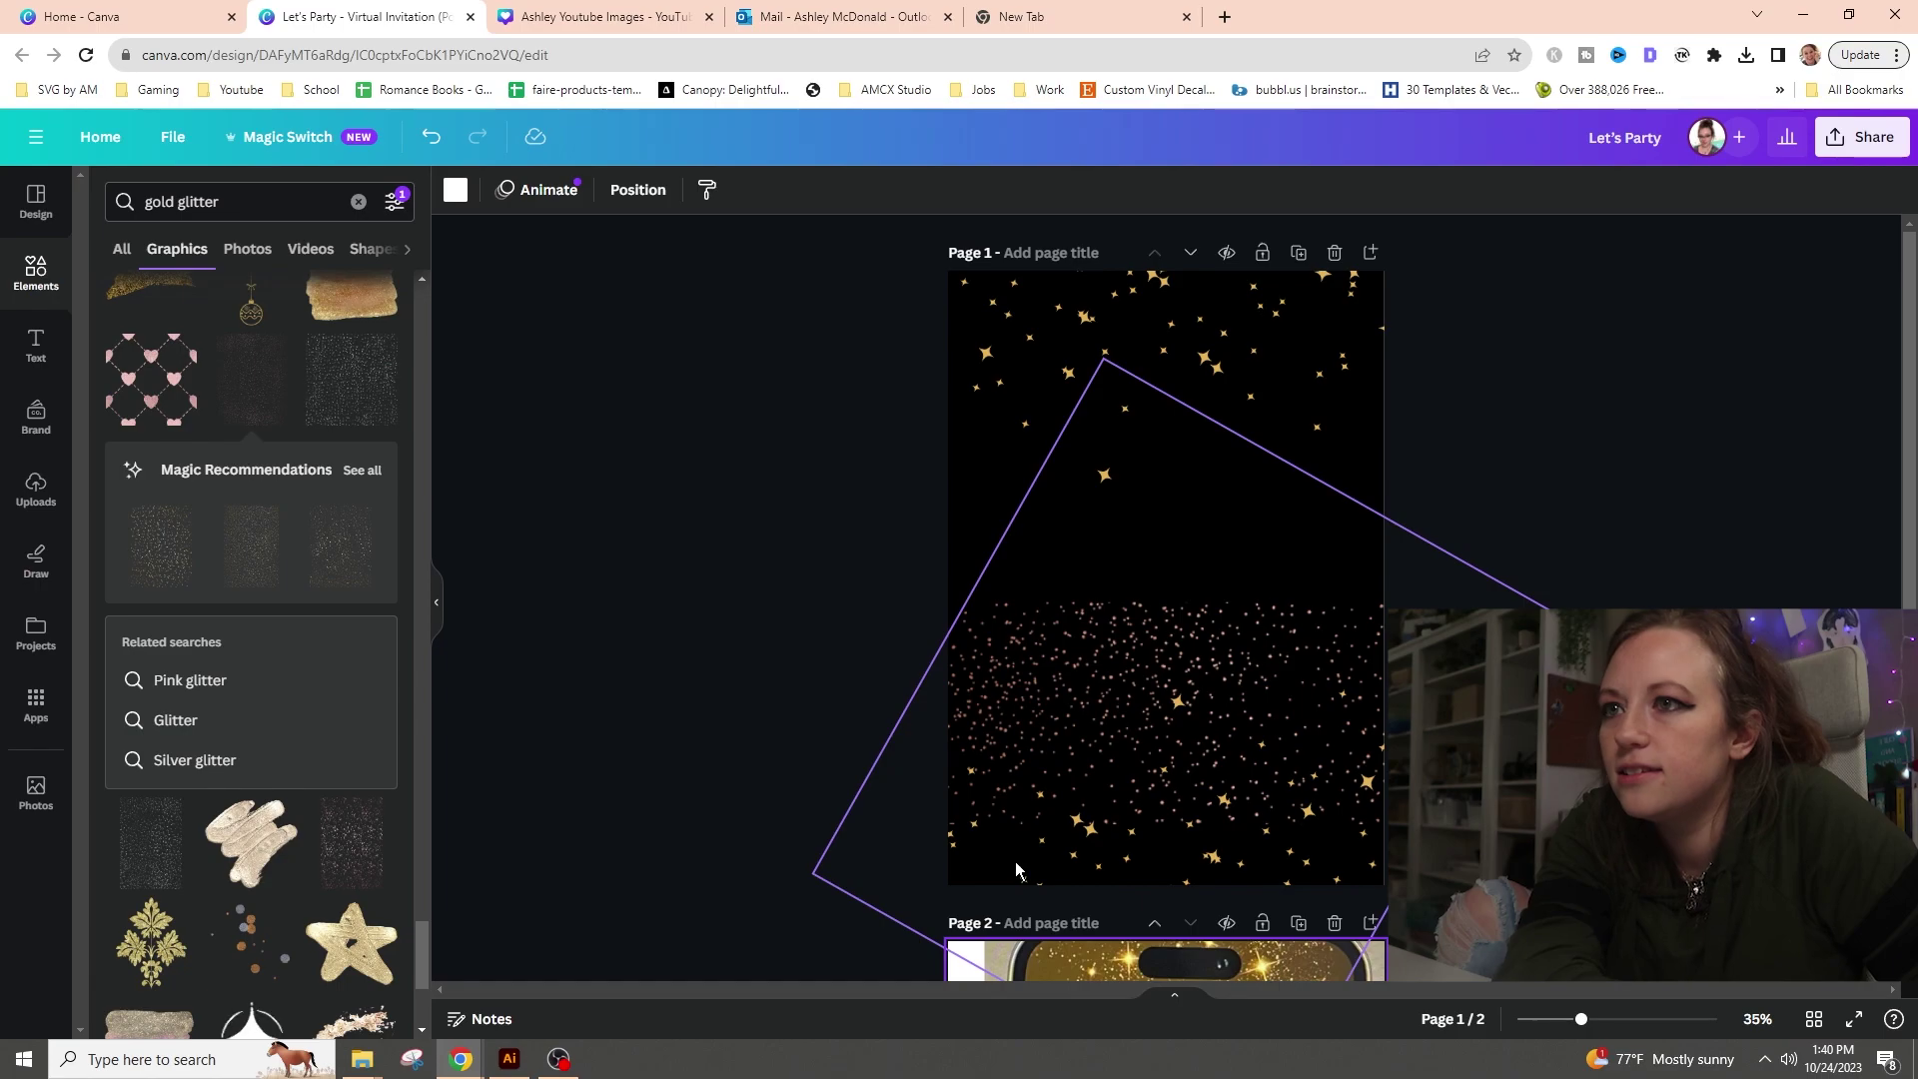
key(ctrl+z)
key(ctrl+z)
key(ctrl+z)
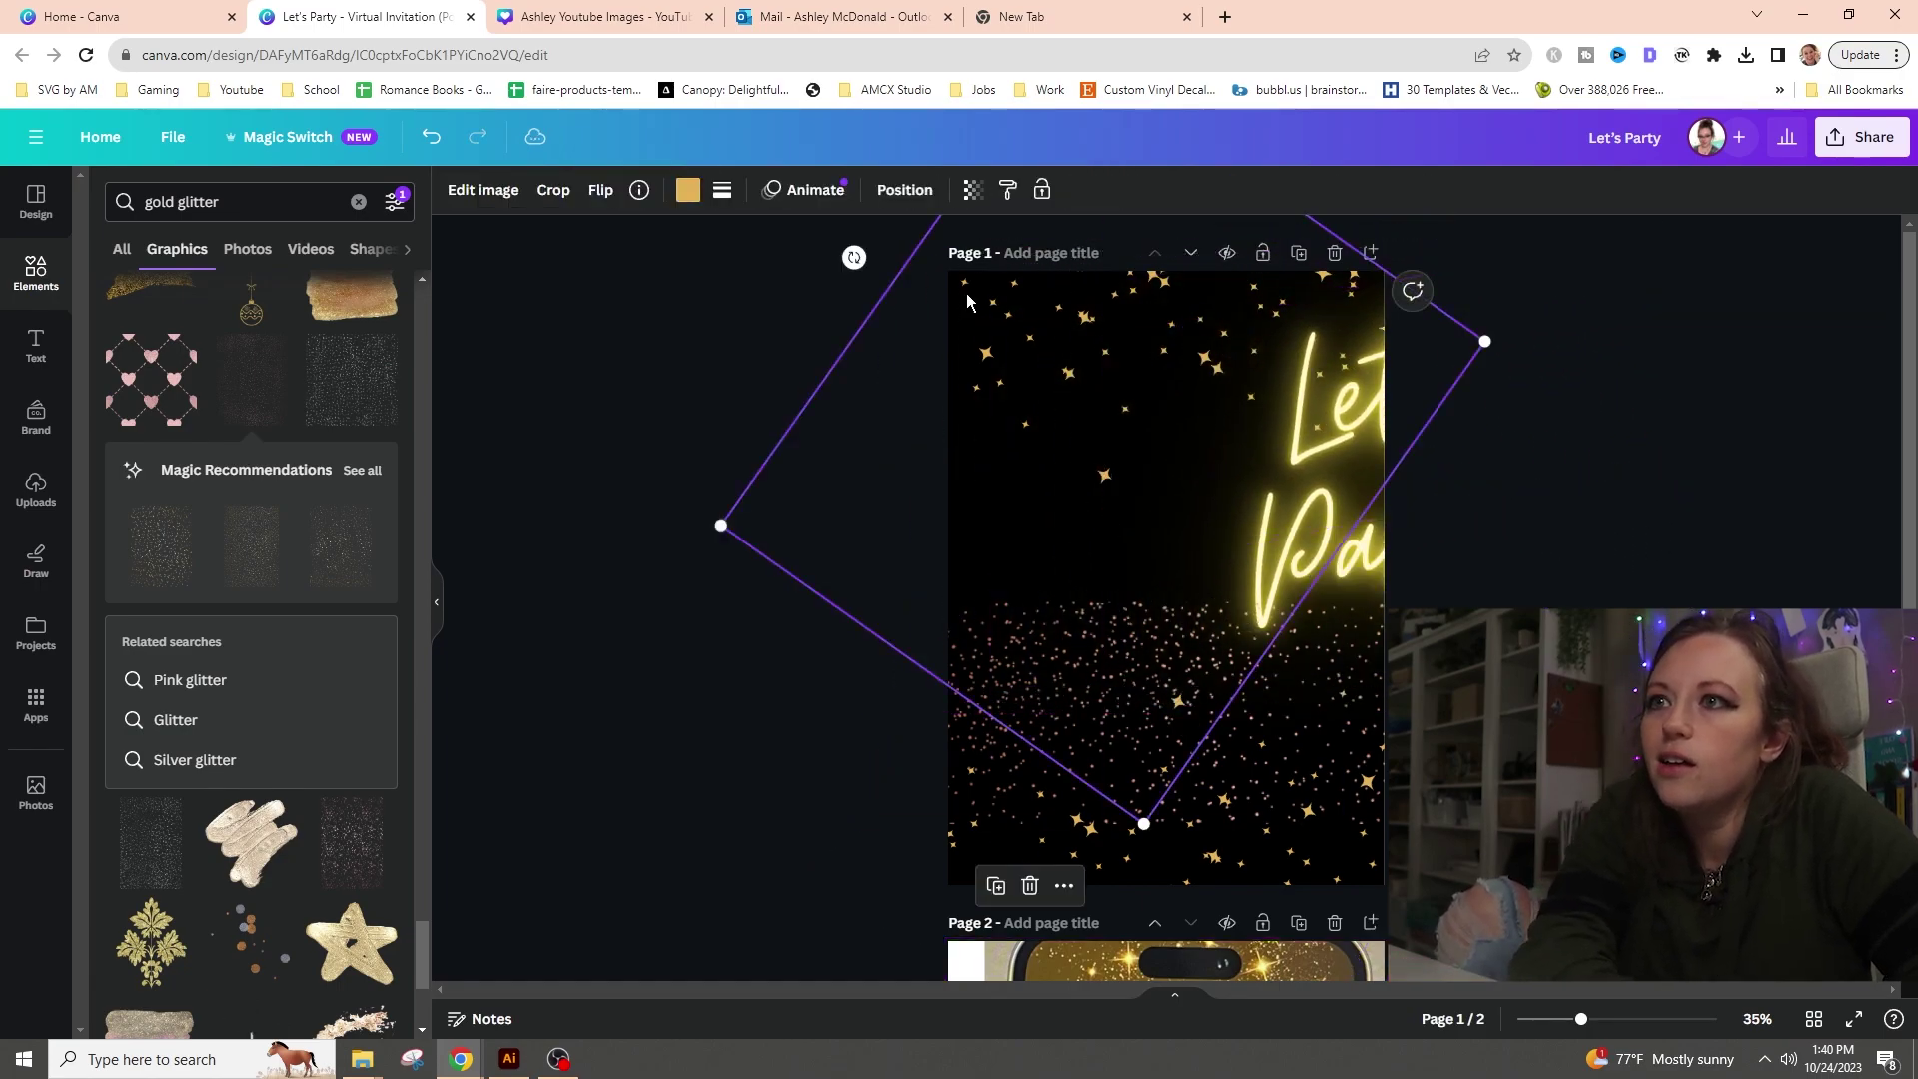
key(ctrl+z)
key(ctrl+z)
key(ctrl+z)
- Move the glitter strip up behind 'Let's' and nudge it into position
drag(1022, 721, 1015, 334)
click(1623, 548)
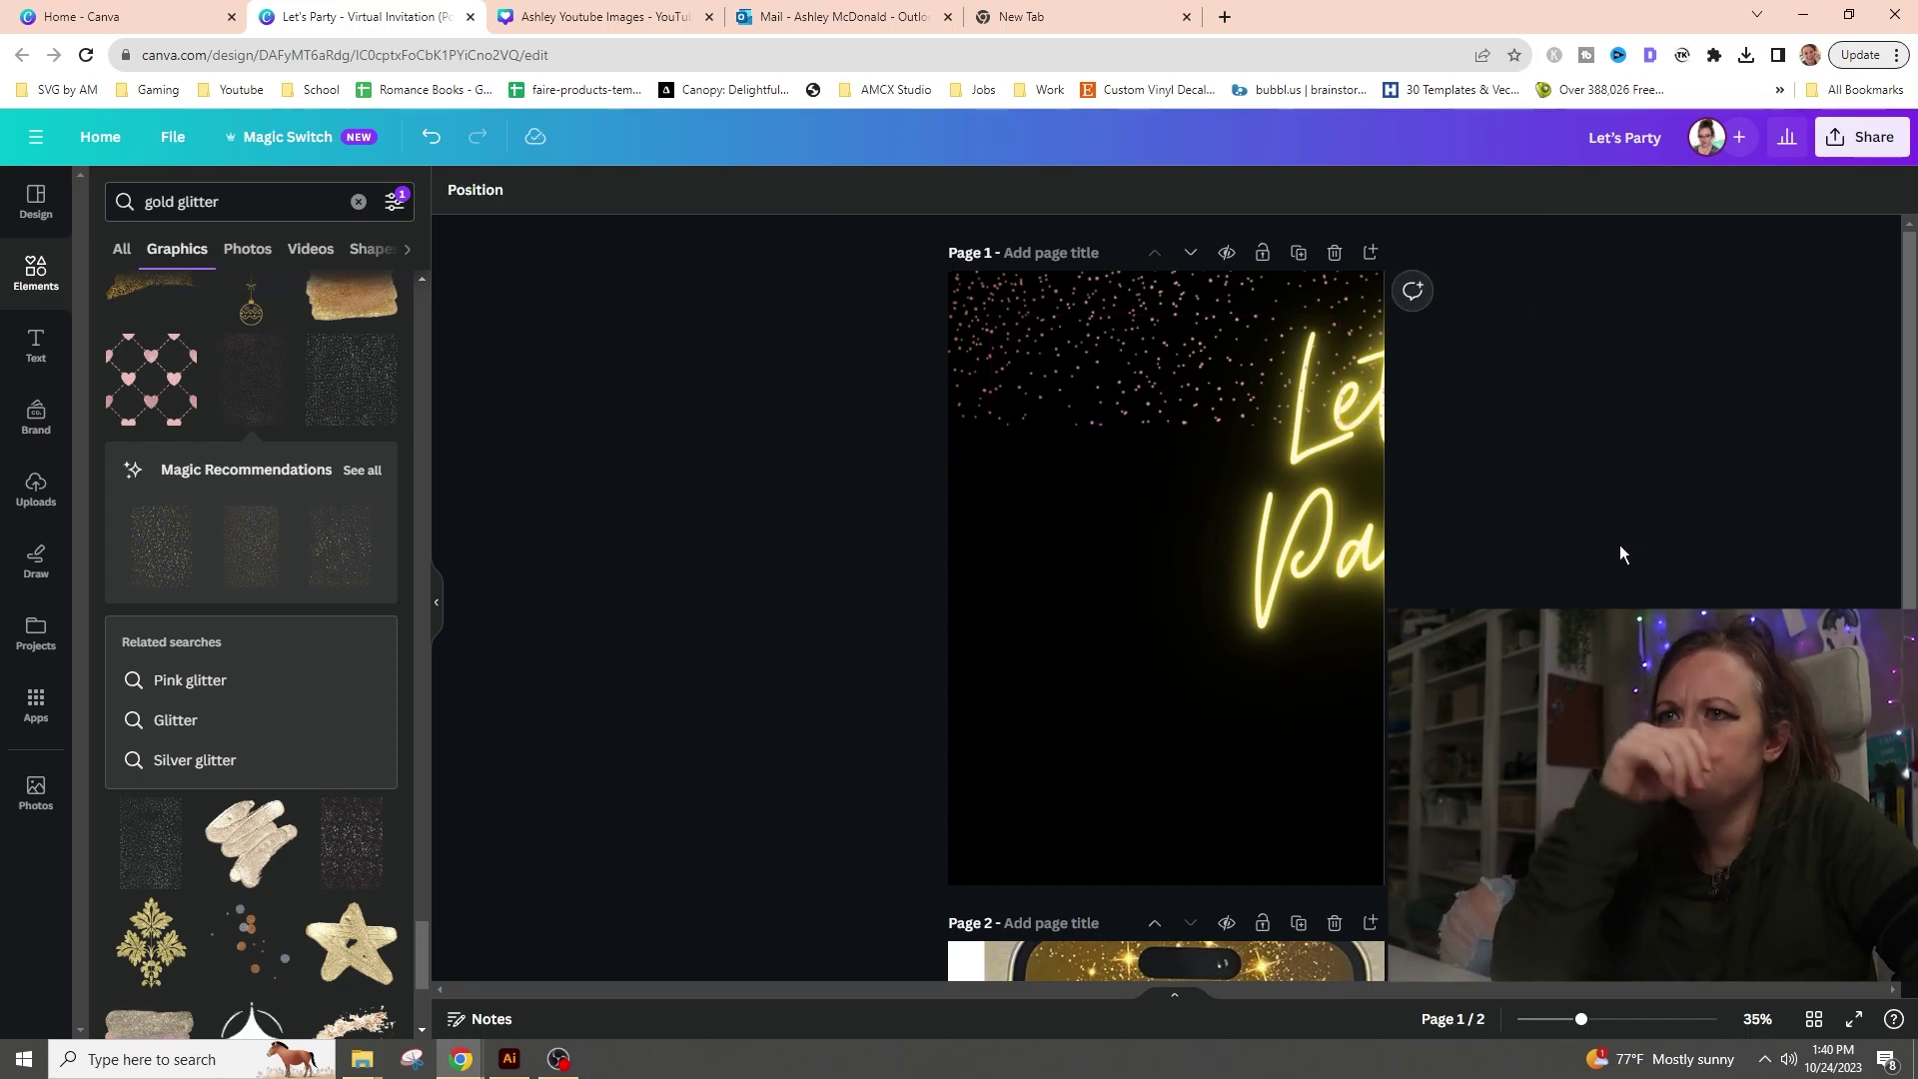
click(1135, 399)
drag(1135, 399, 1131, 402)
- Abandon an 'st' search, then undo and delete the glitter strip from the page
click(239, 201)
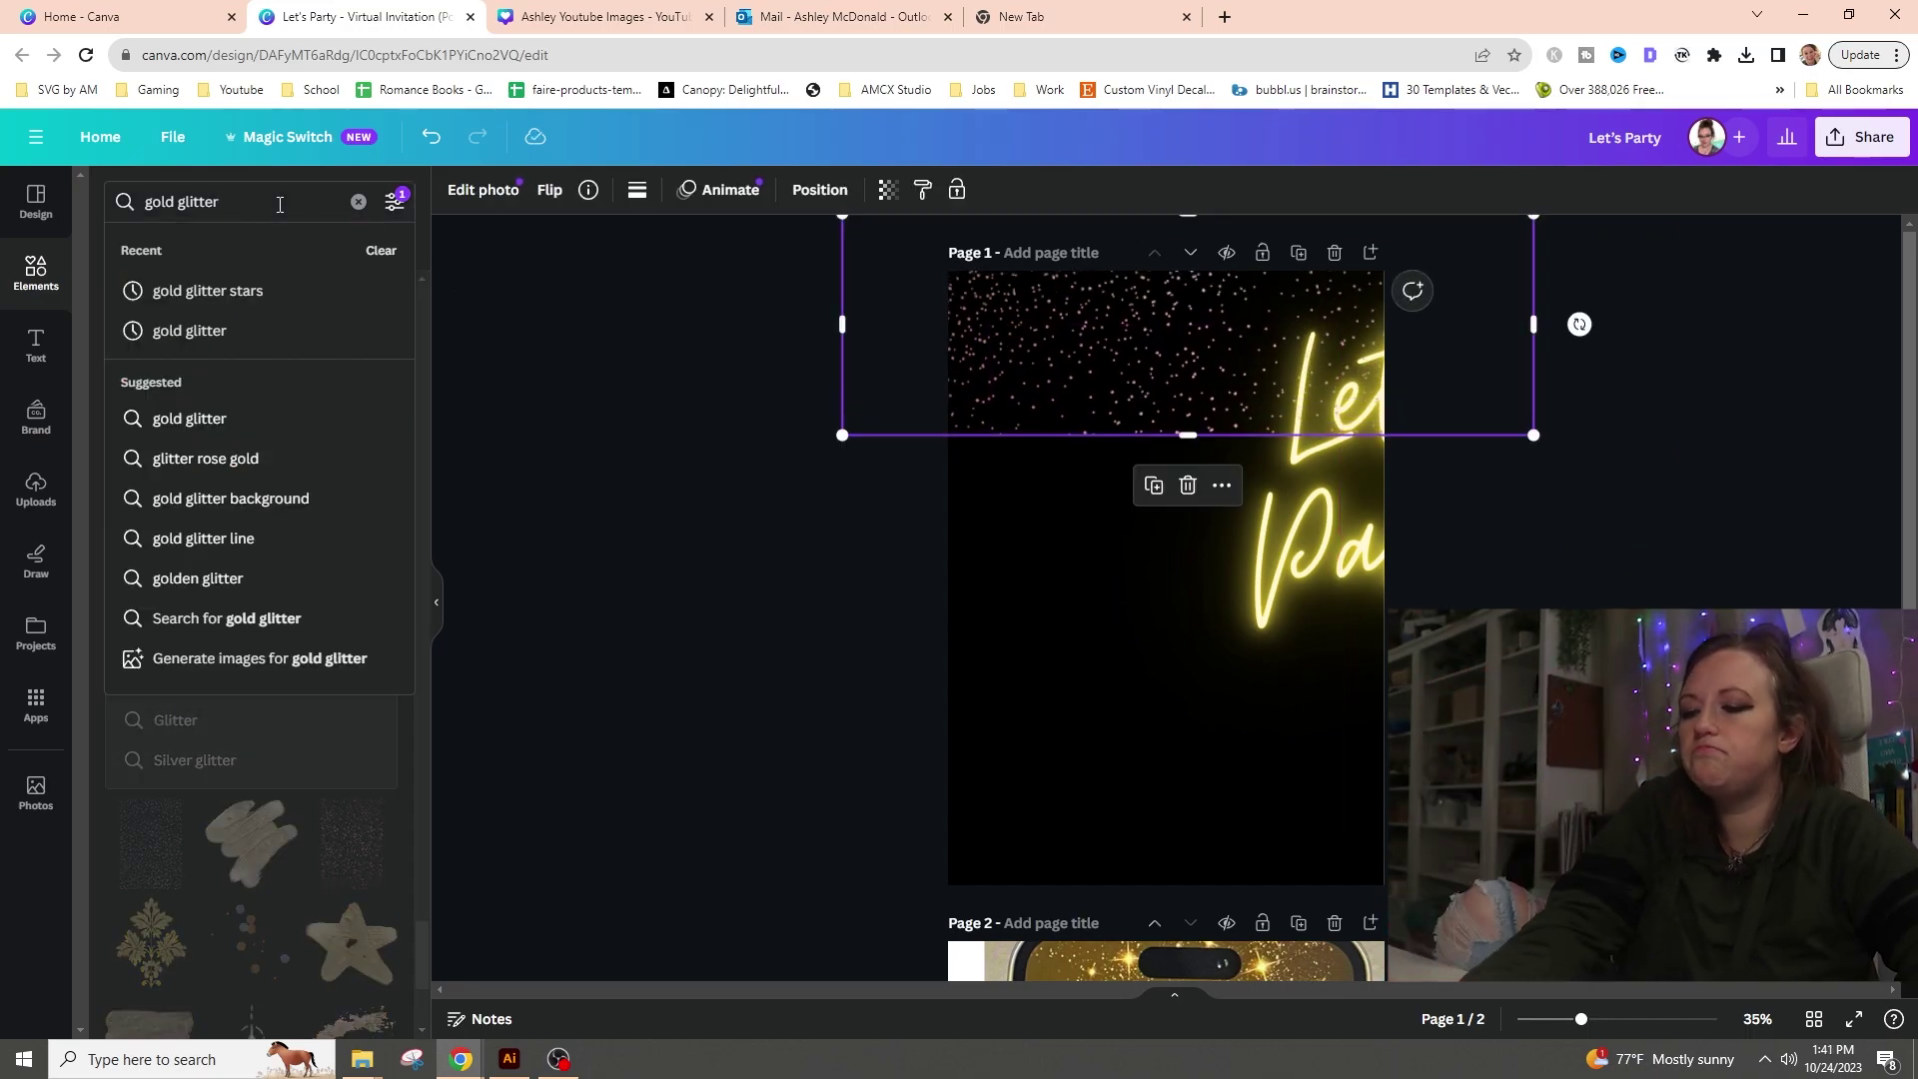
text(st)
click(1231, 685)
key(ctrl+z)
key(ctrl+z)
key(ctrl+z)
key(ctrl+z)
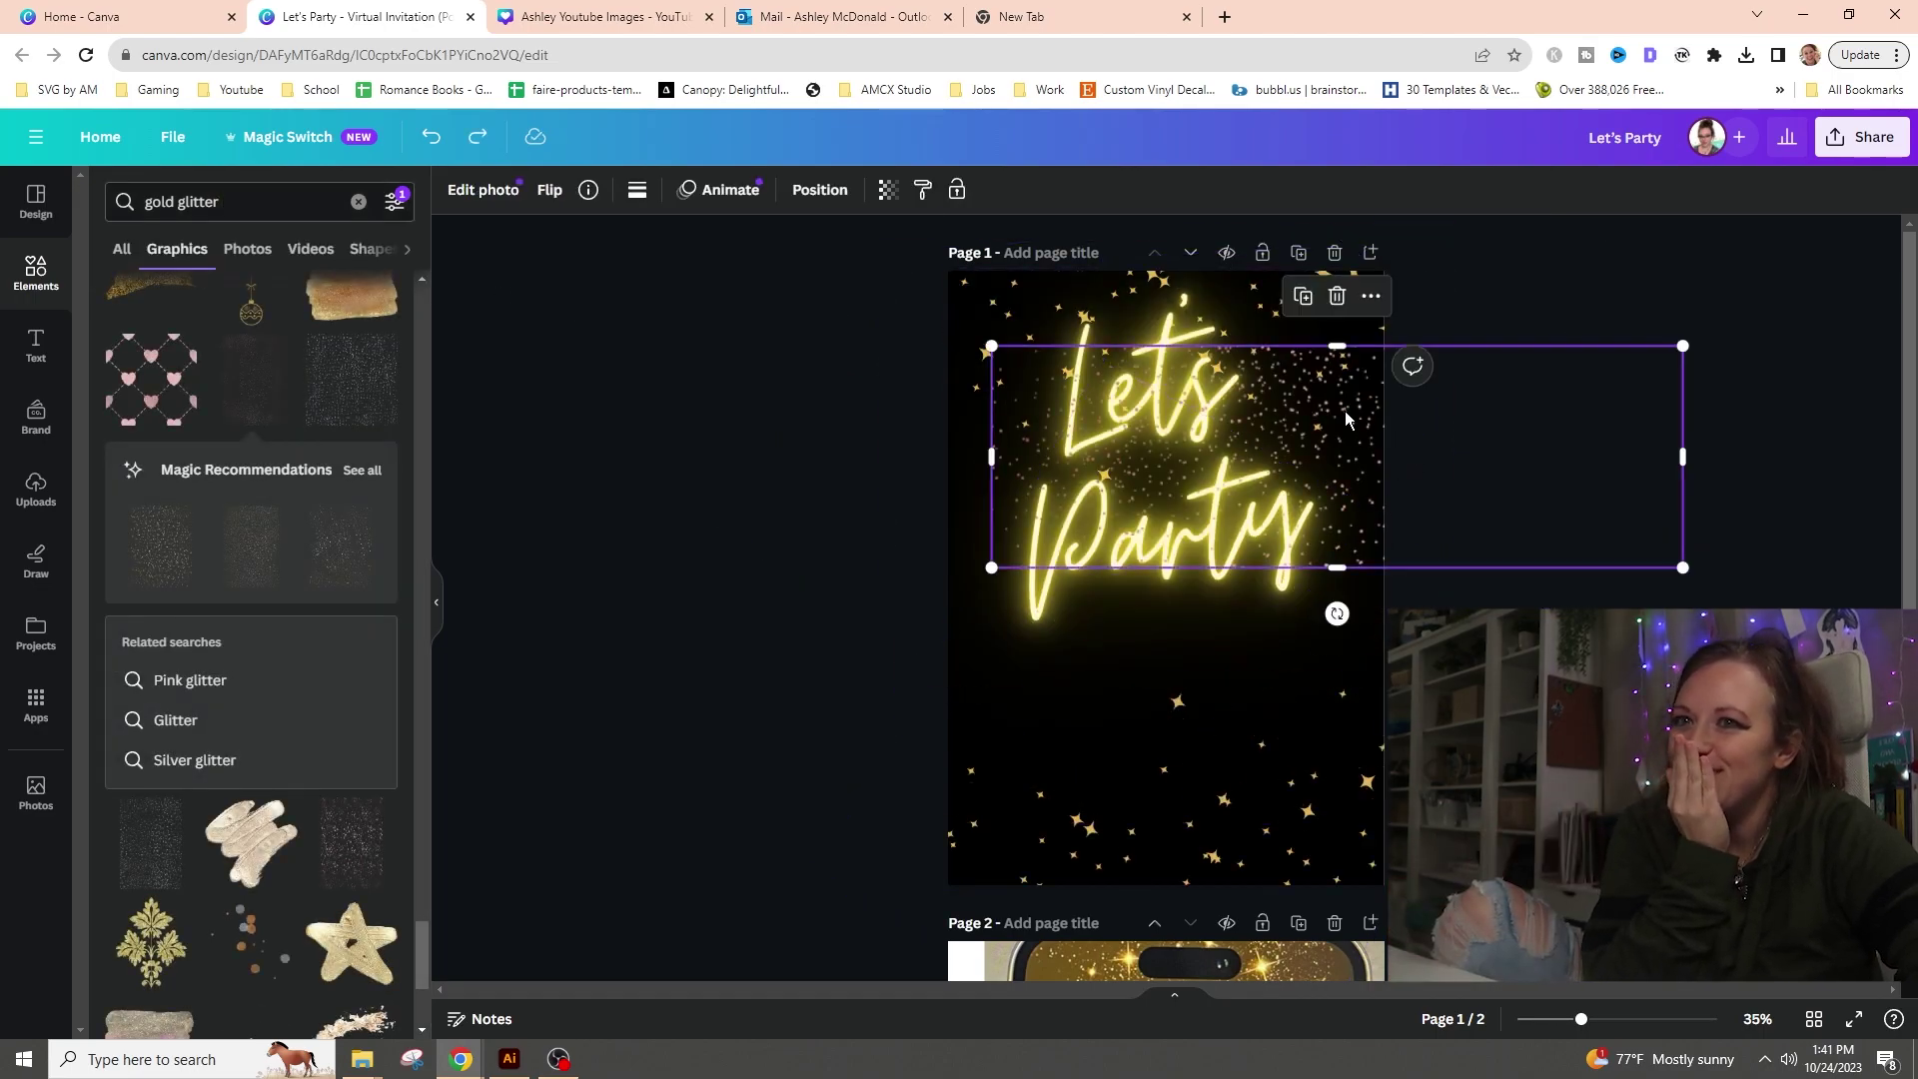
key(Delete)
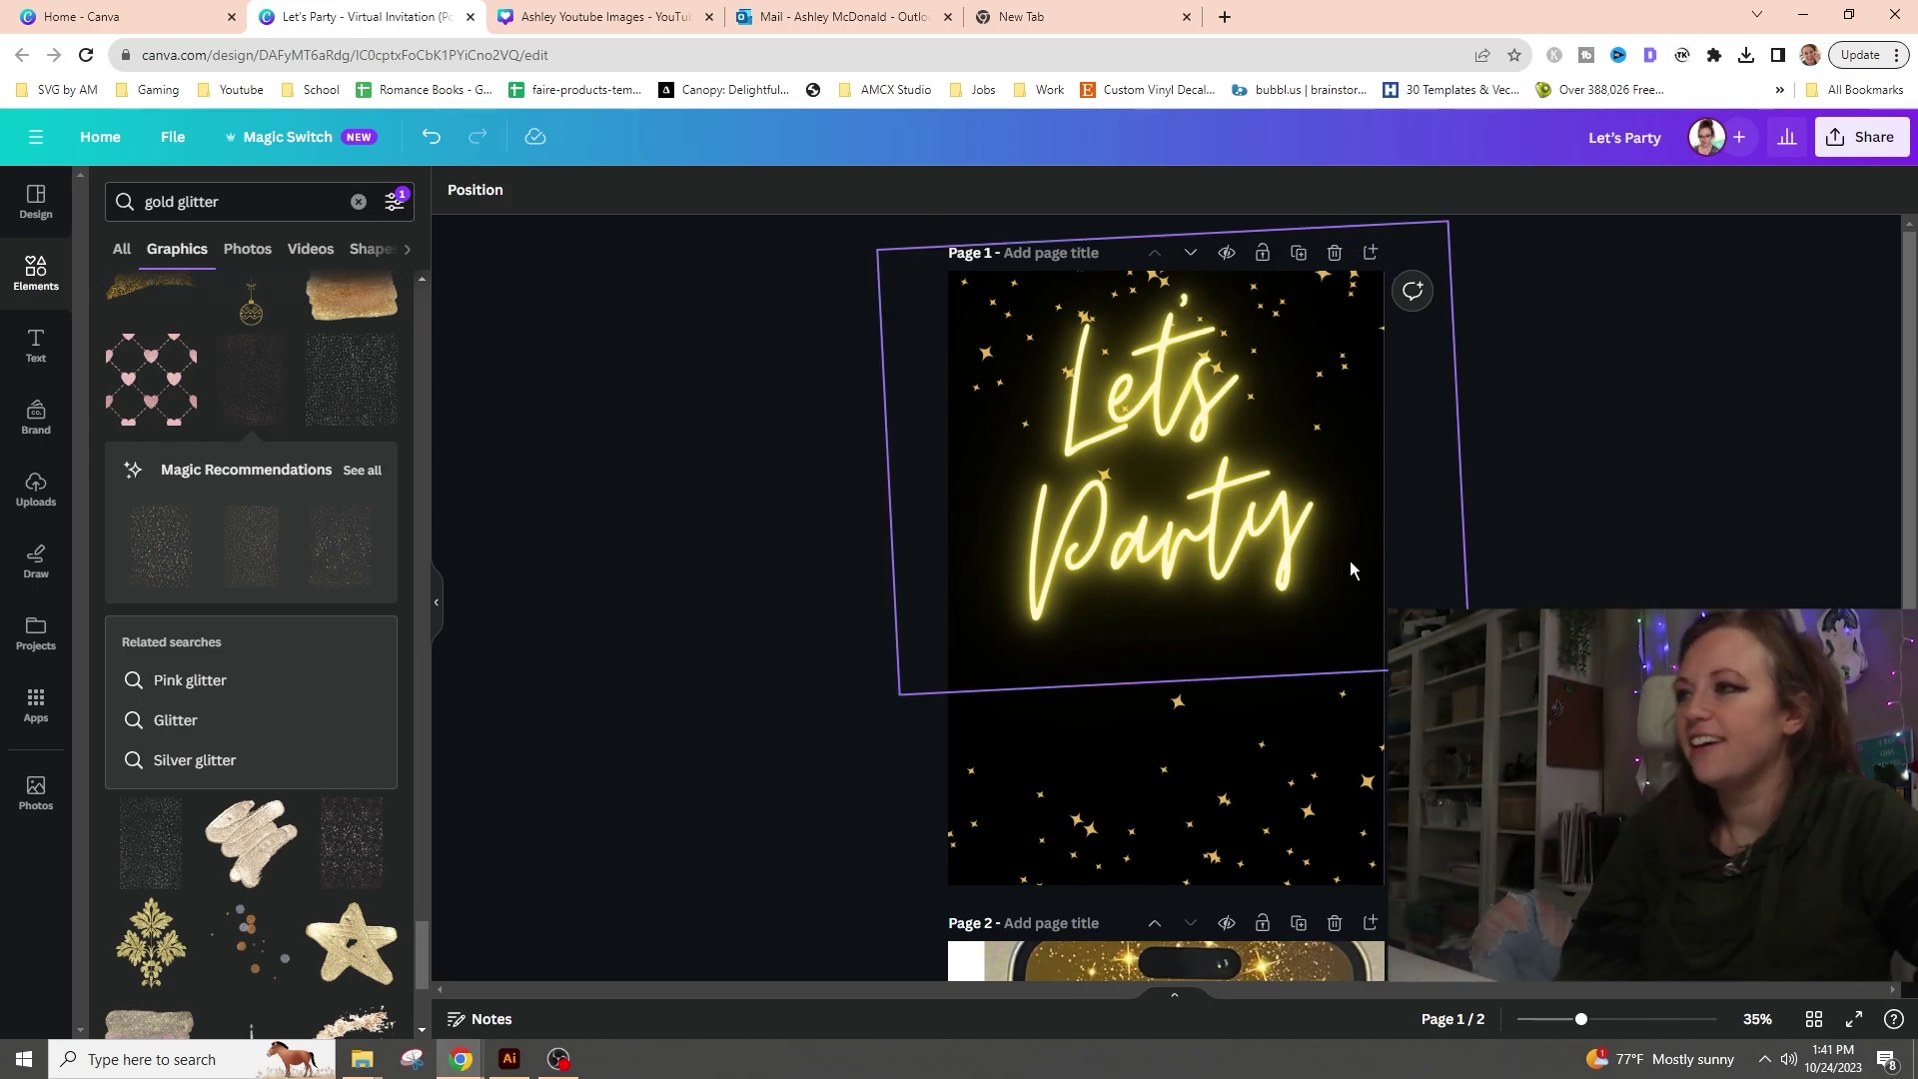
- Scroll the Elements panel and return to the graphics search box
scroll(255, 712, down, 2)
scroll(253, 712, down, 10)
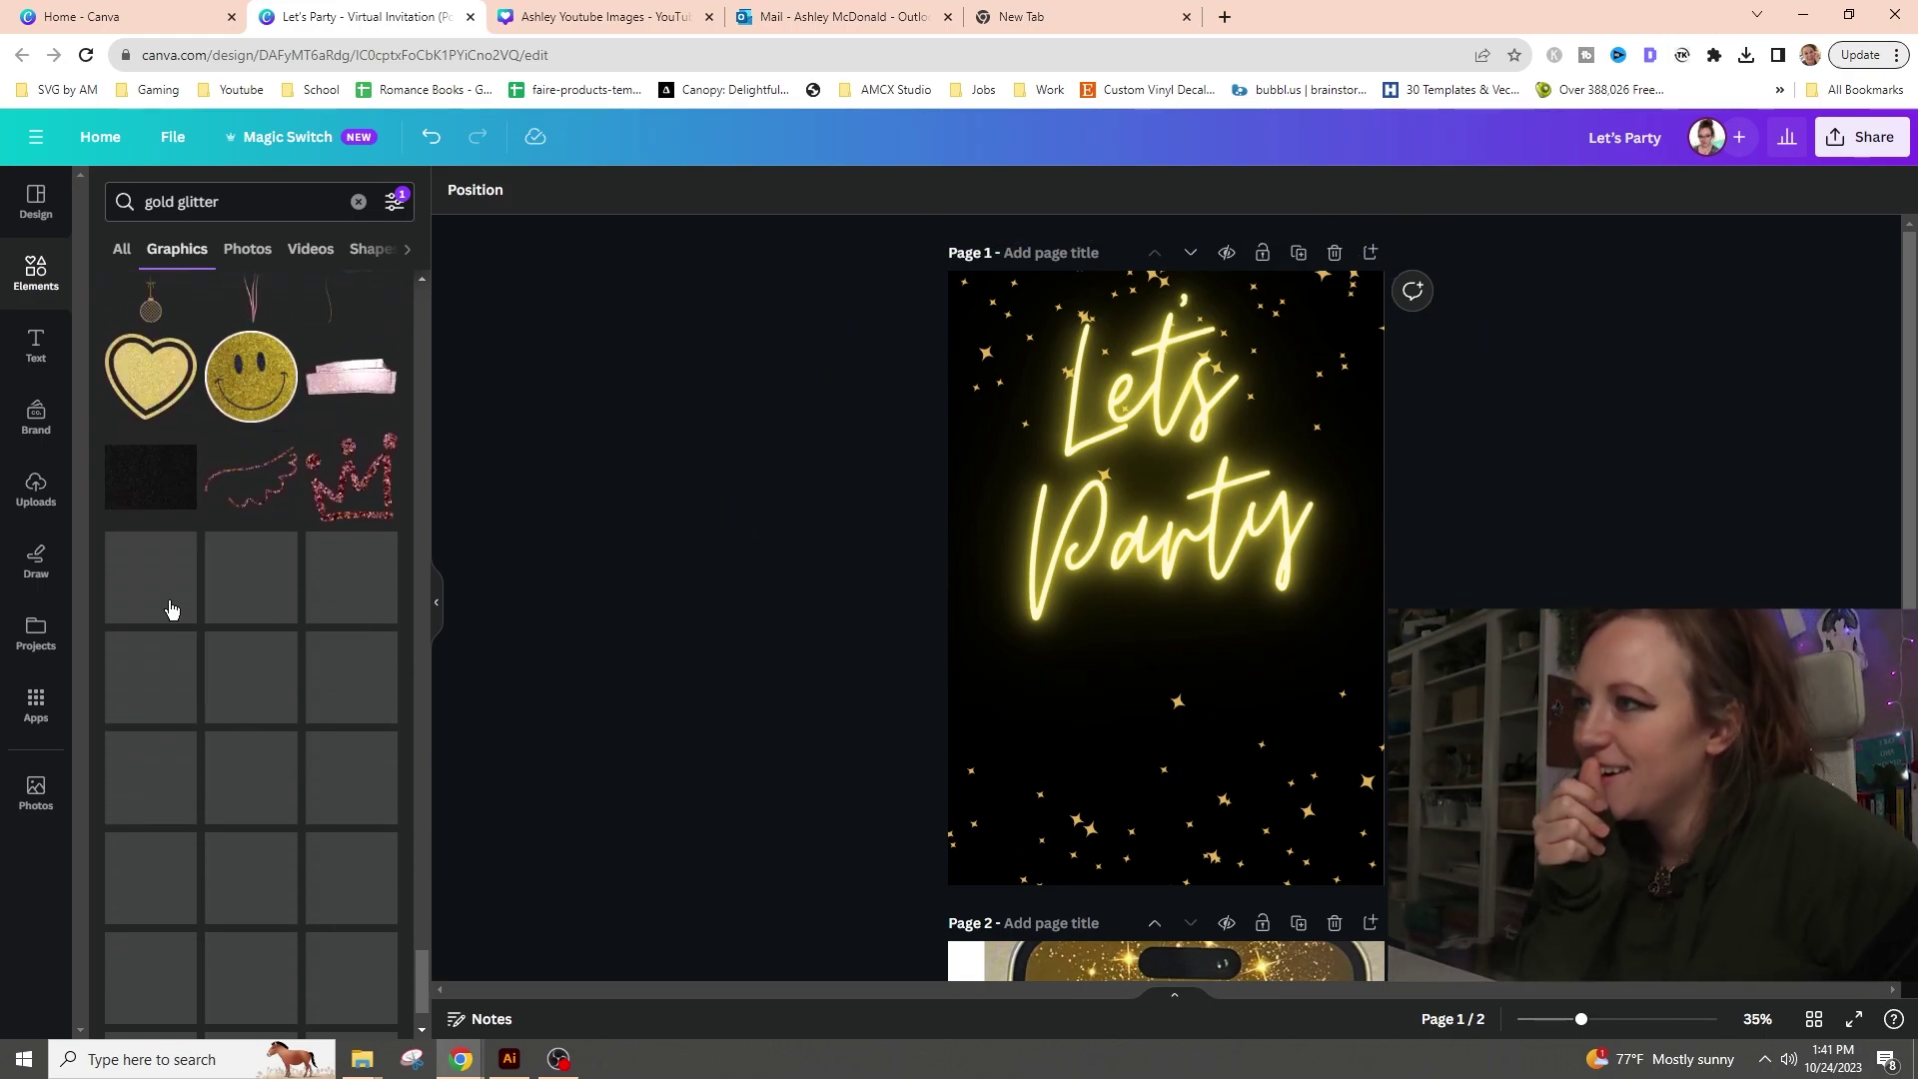
scroll(167, 621, down, 10)
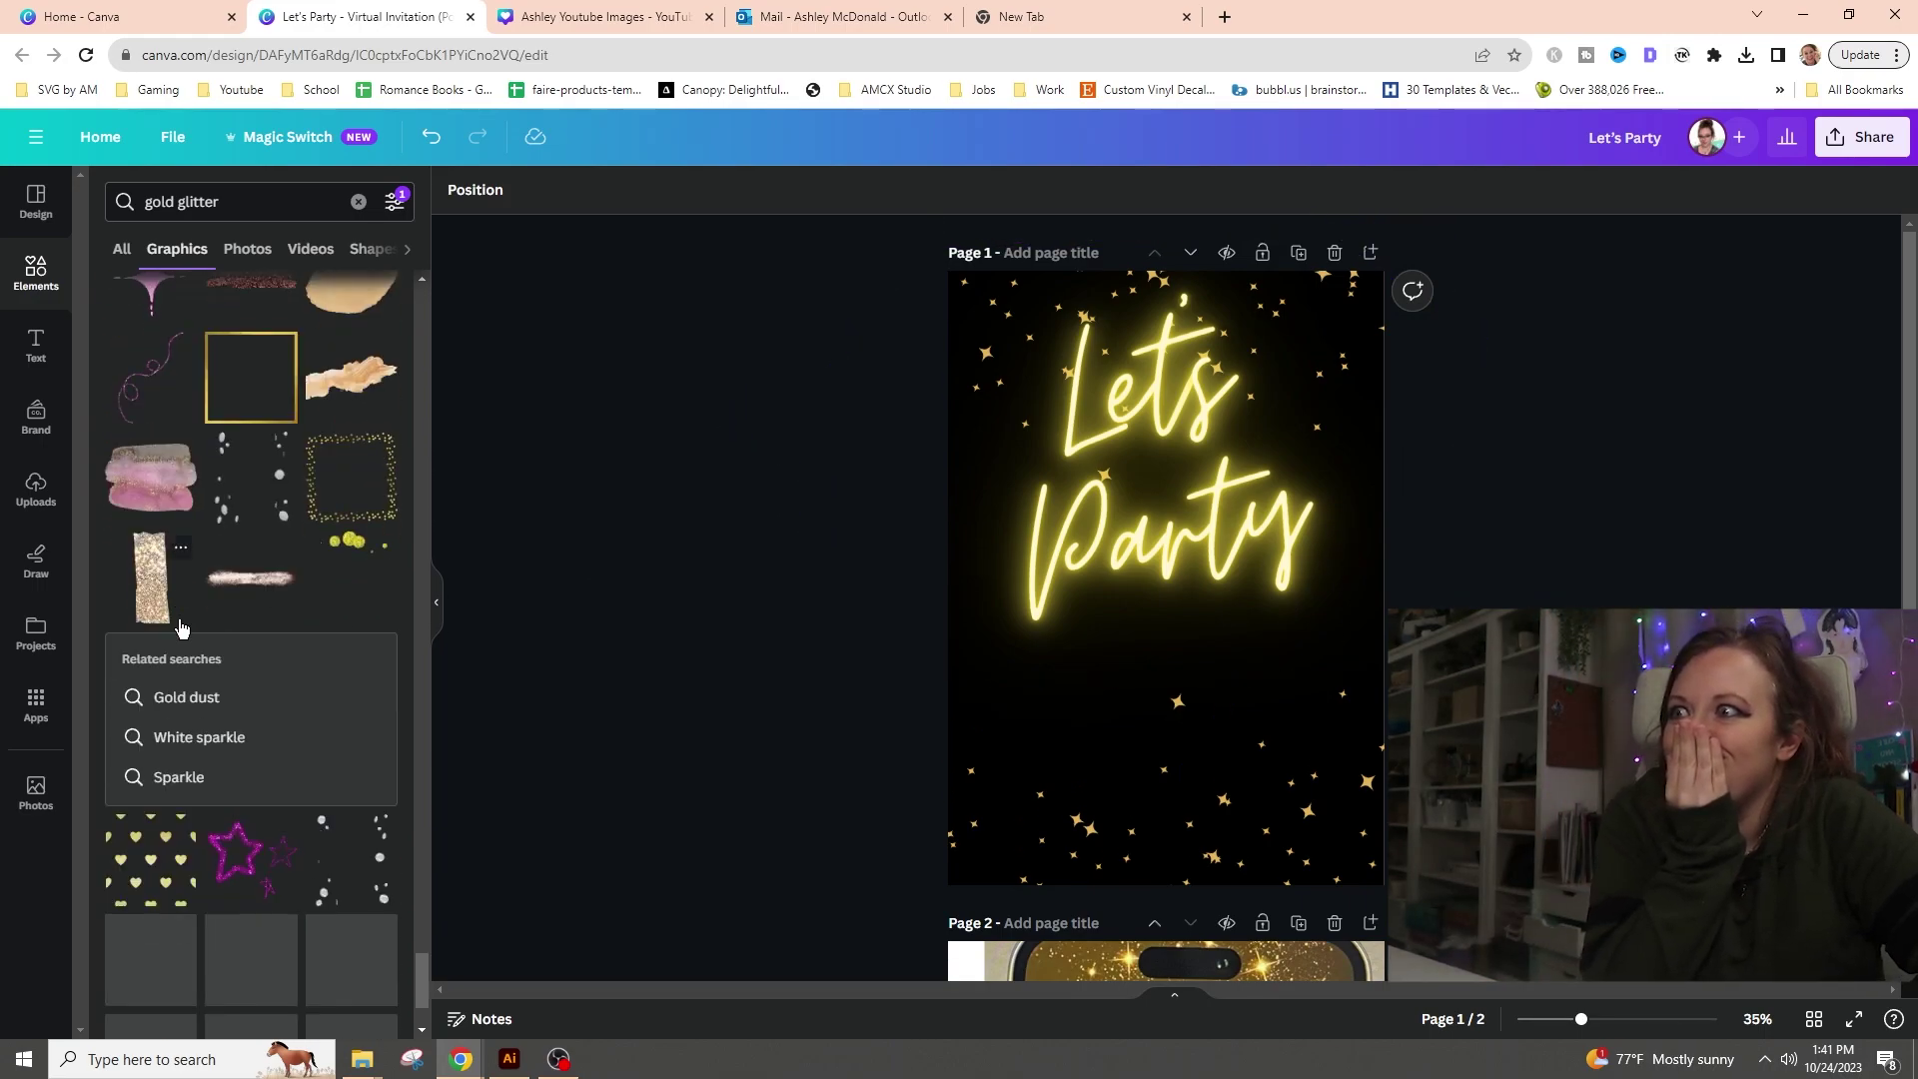
scroll(179, 624, down, 7)
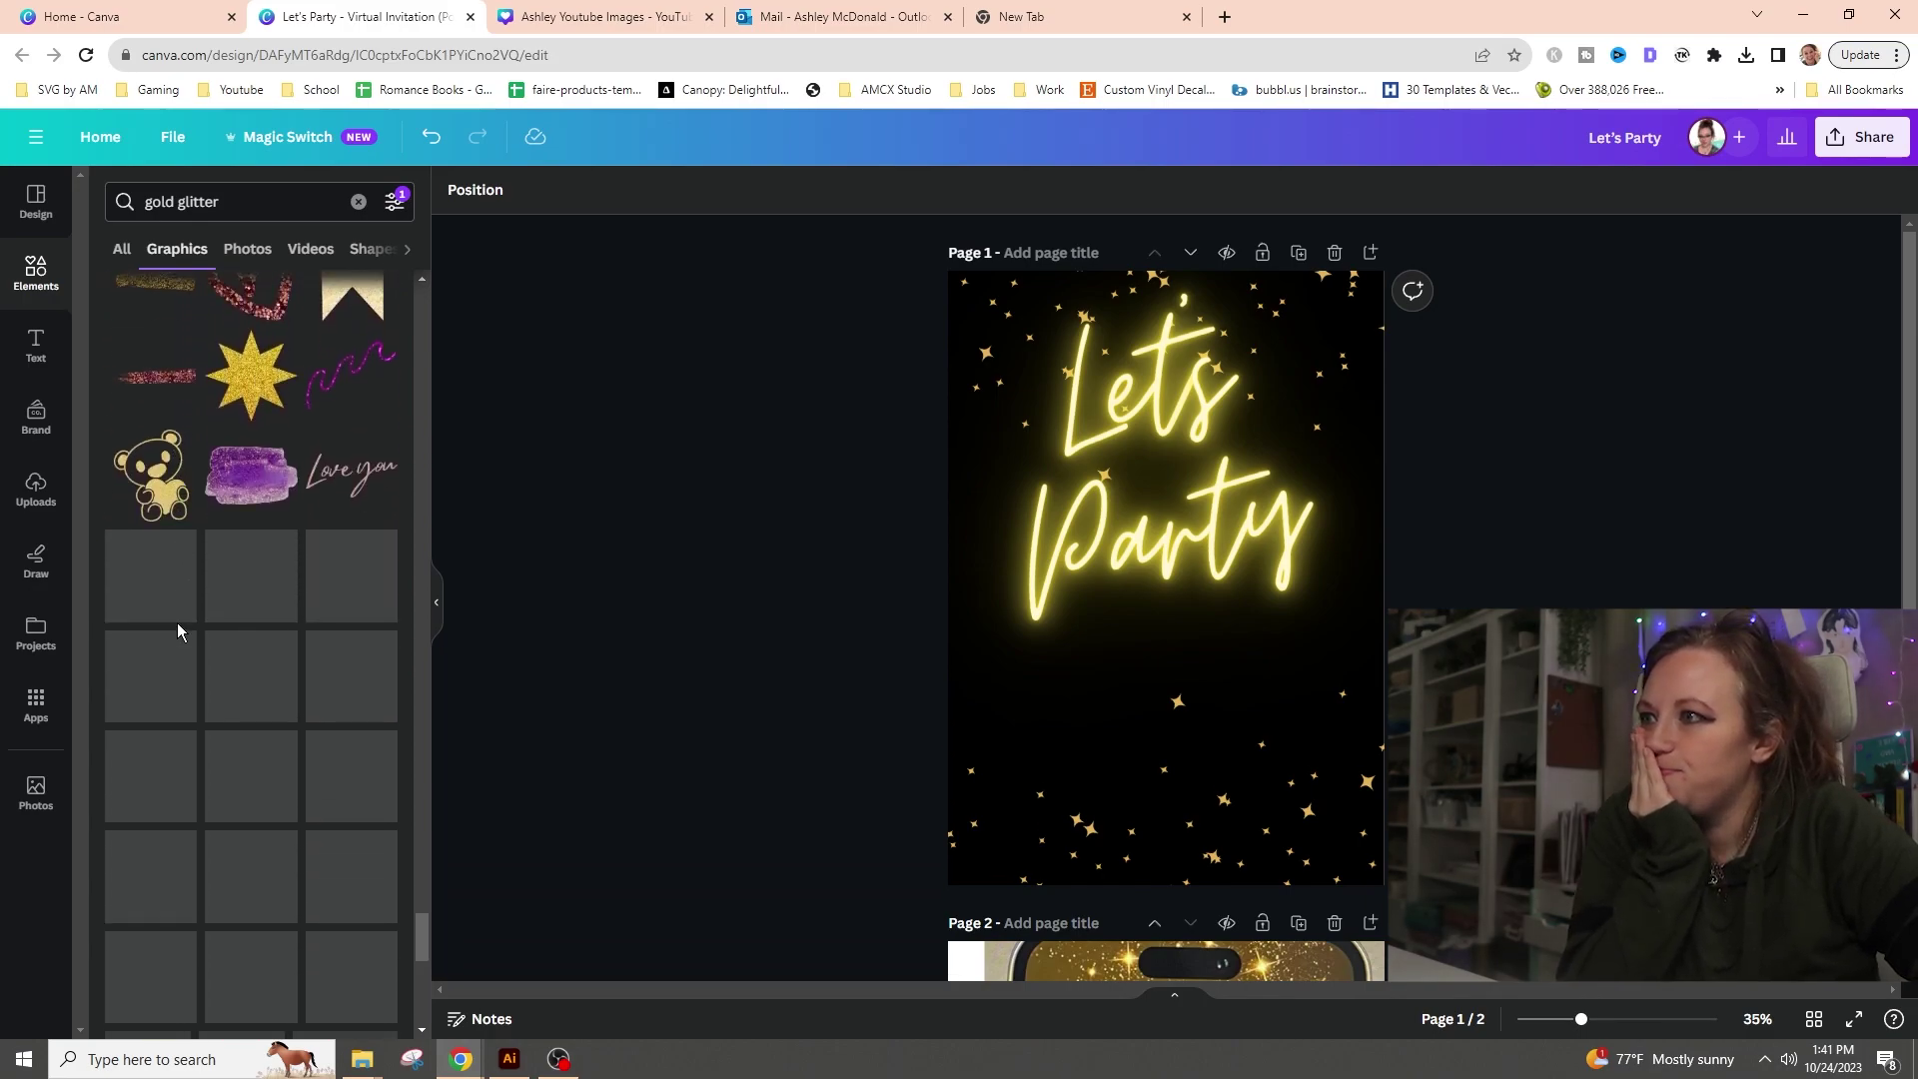
click(250, 213)
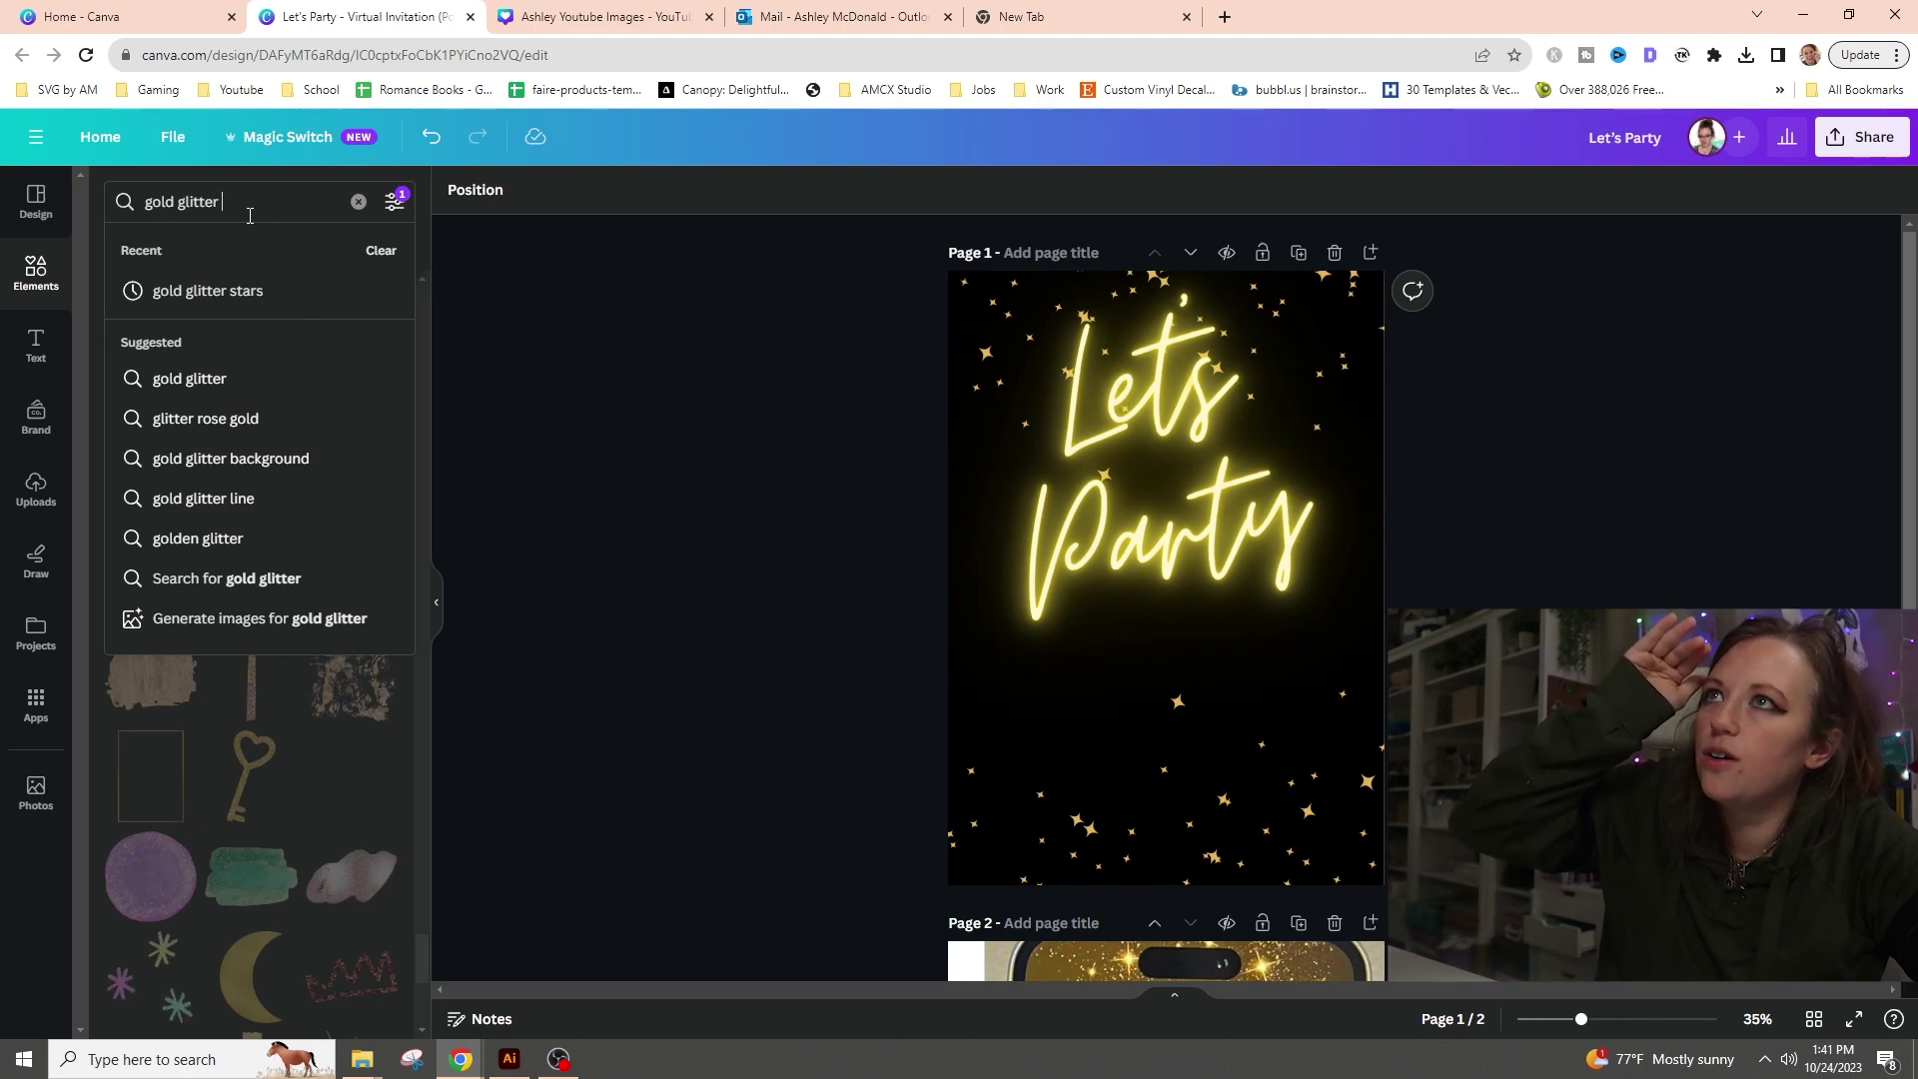
- Search Elements for 'gold glitter fall', fixing the misspelled word
text(faa)
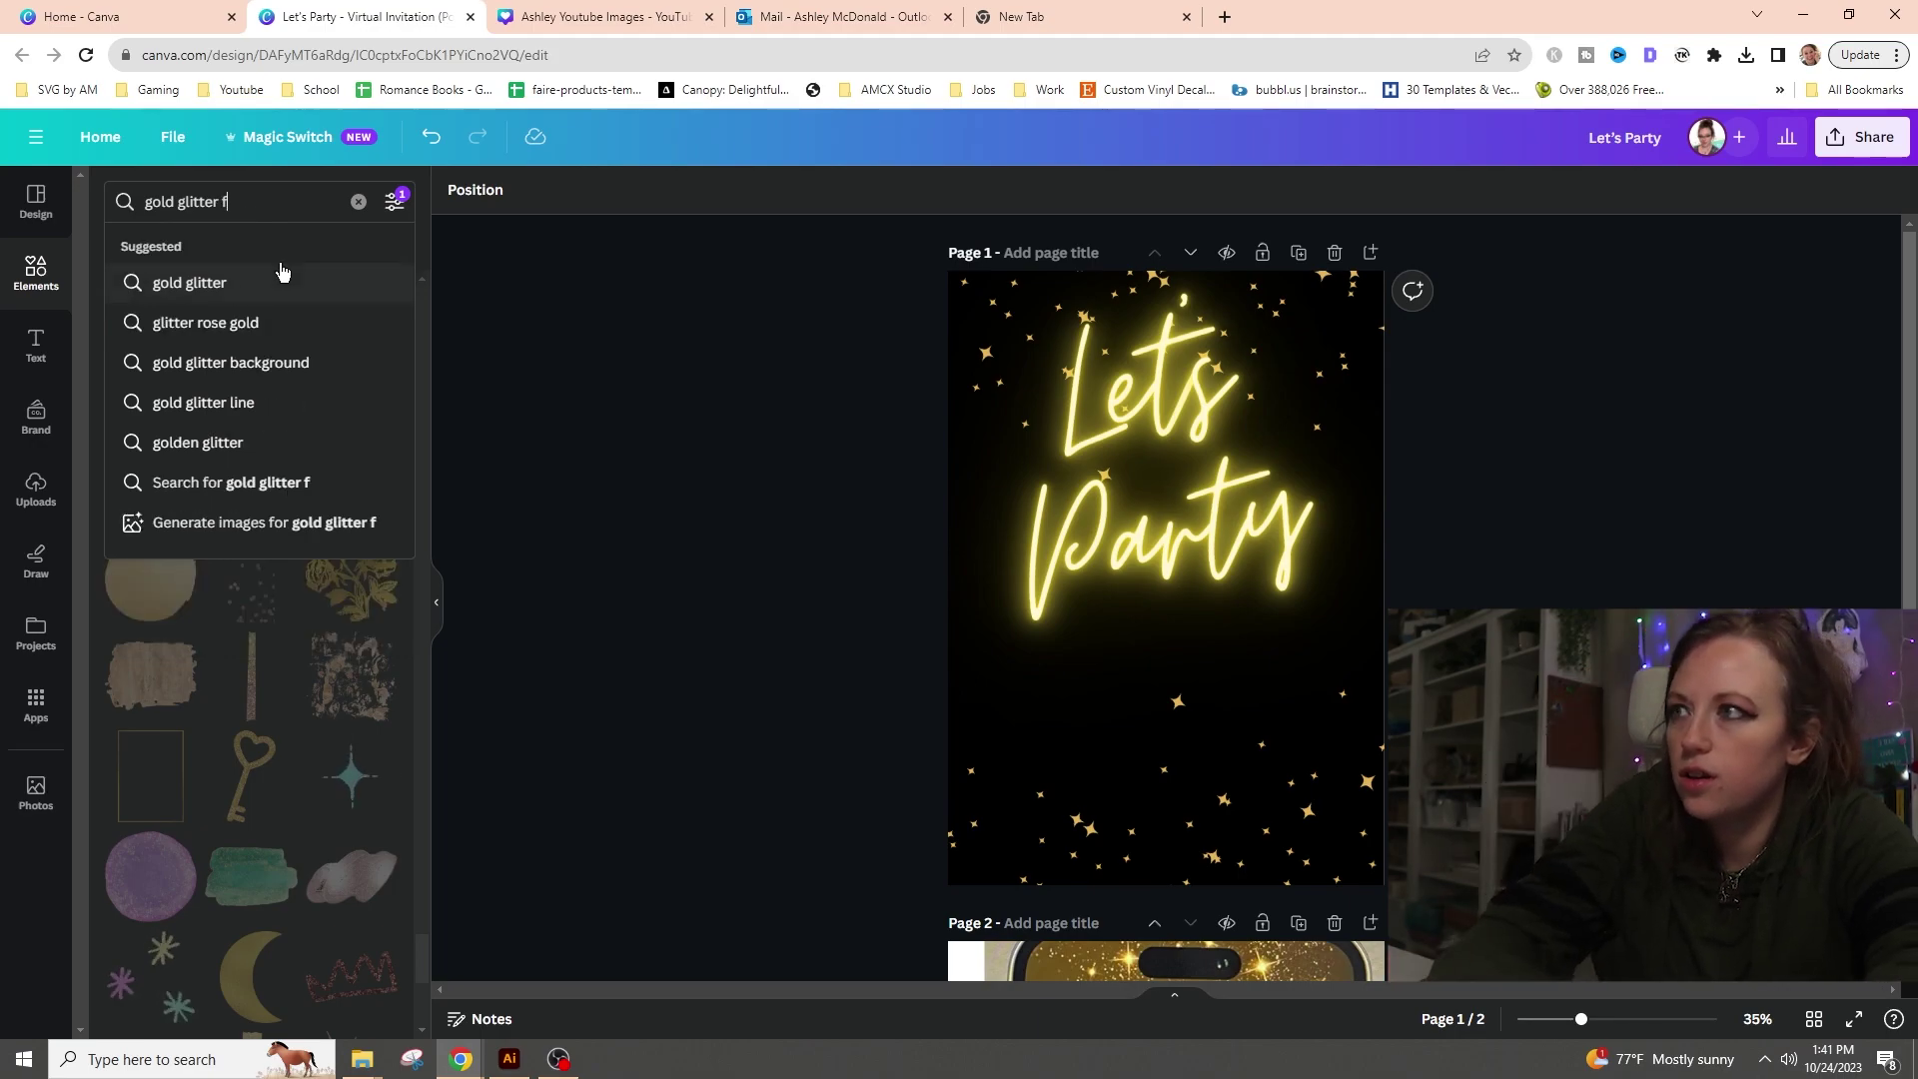
key(BackSpace)
text(ll)
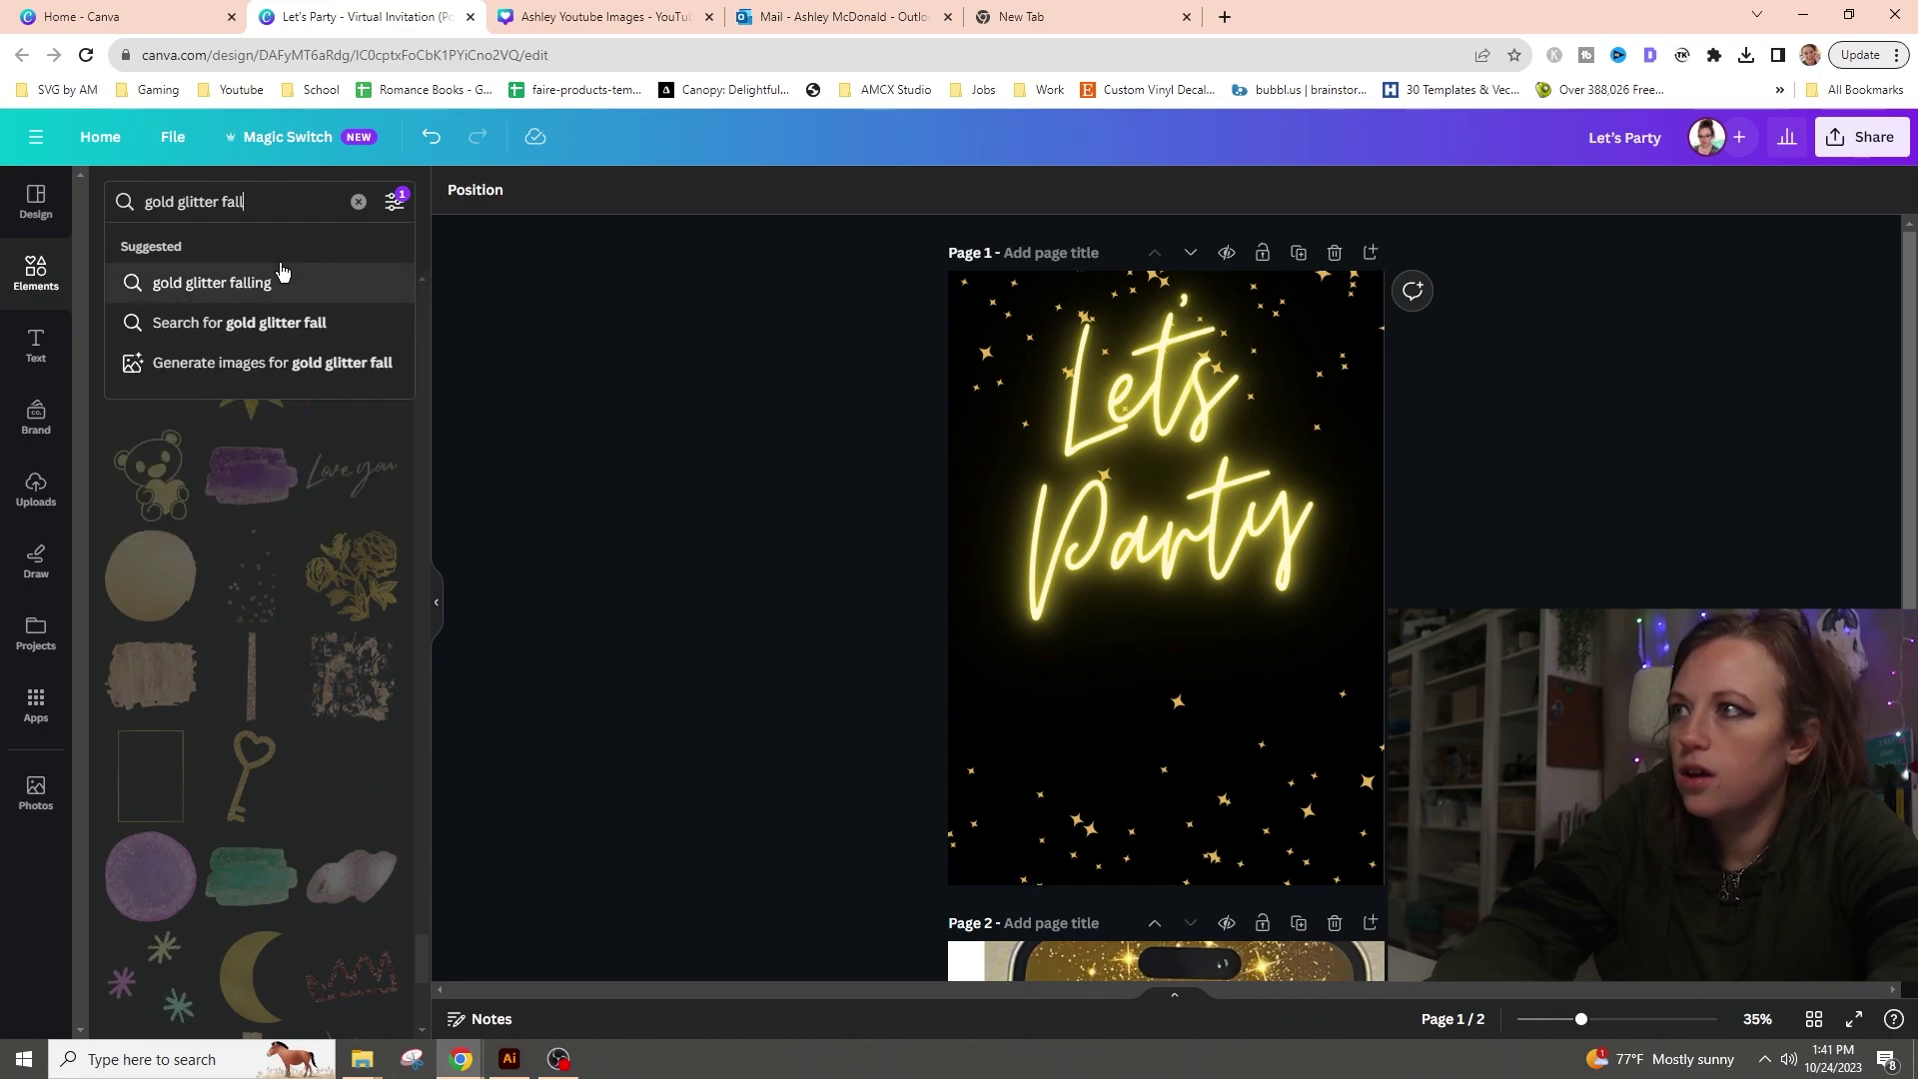
key(Return)
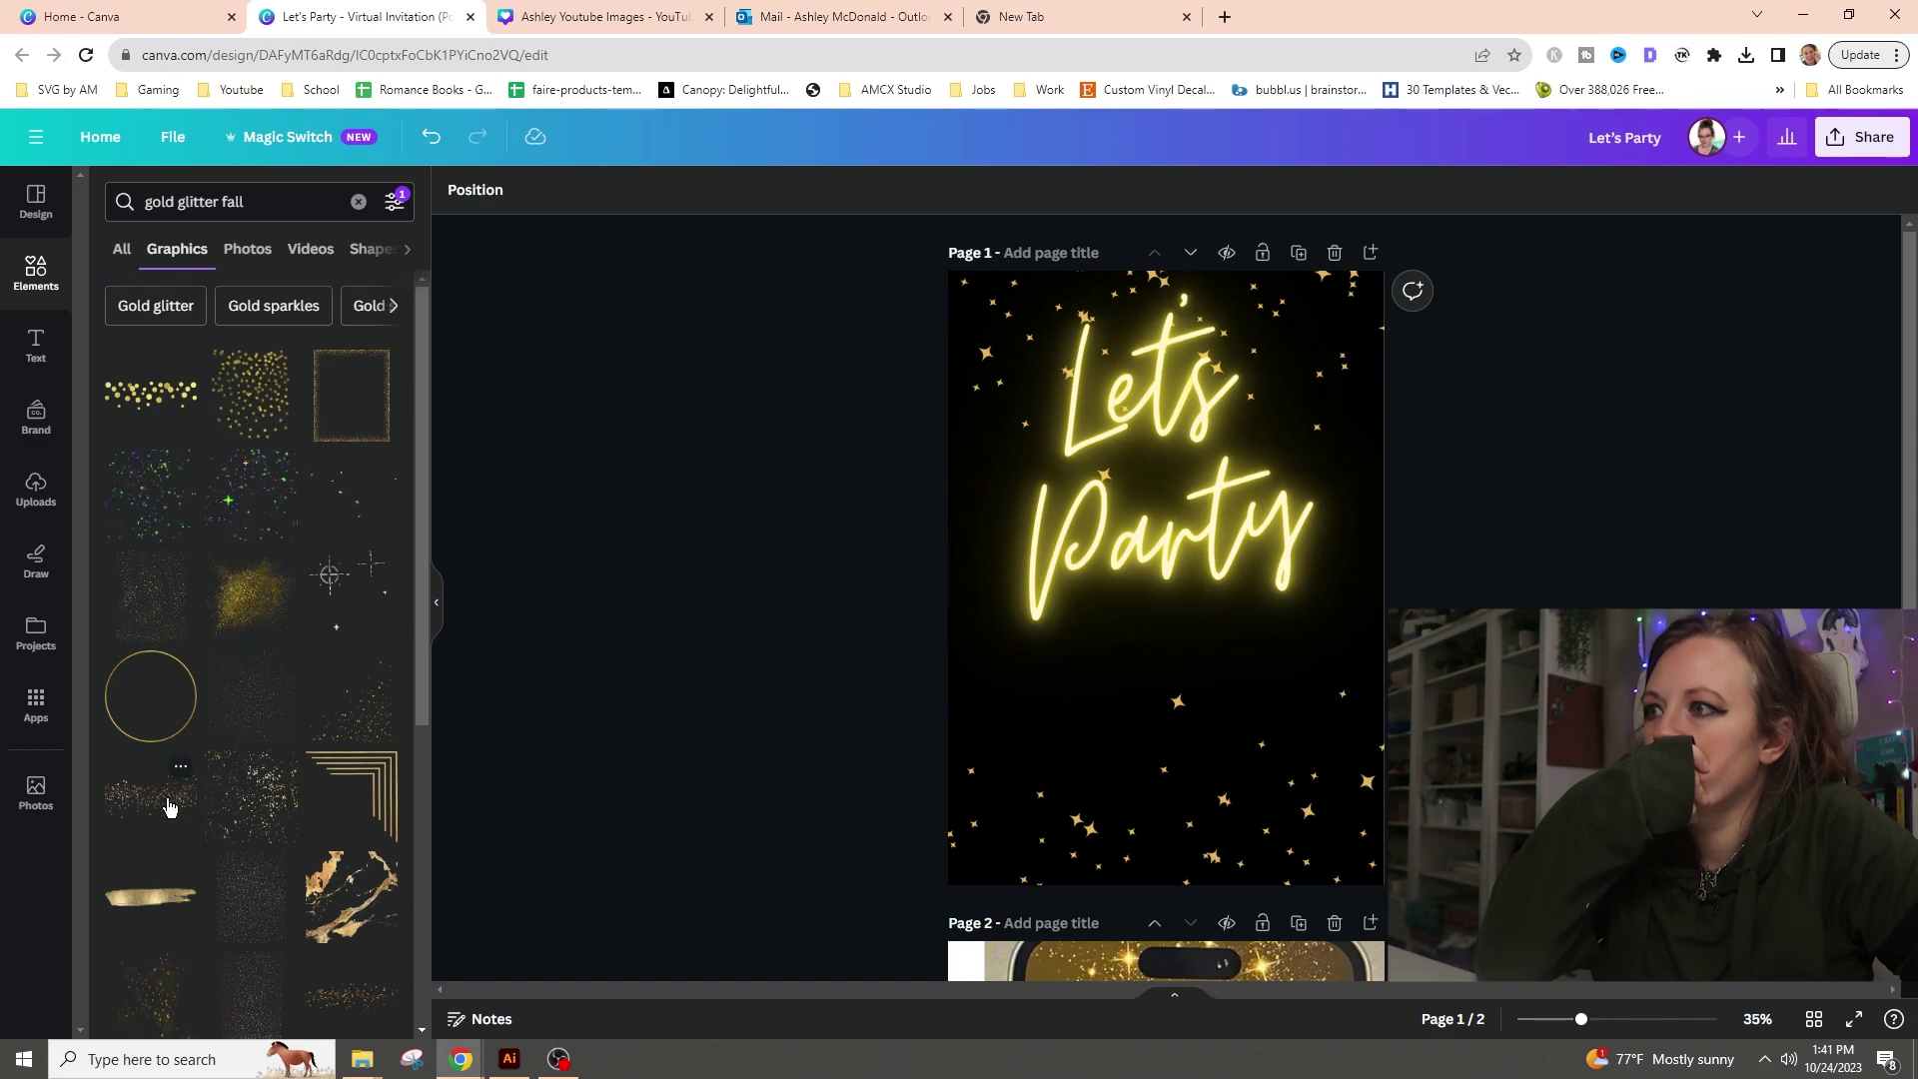
- Add the Gold Star Splatter graphic to the page and open its details
click(181, 771)
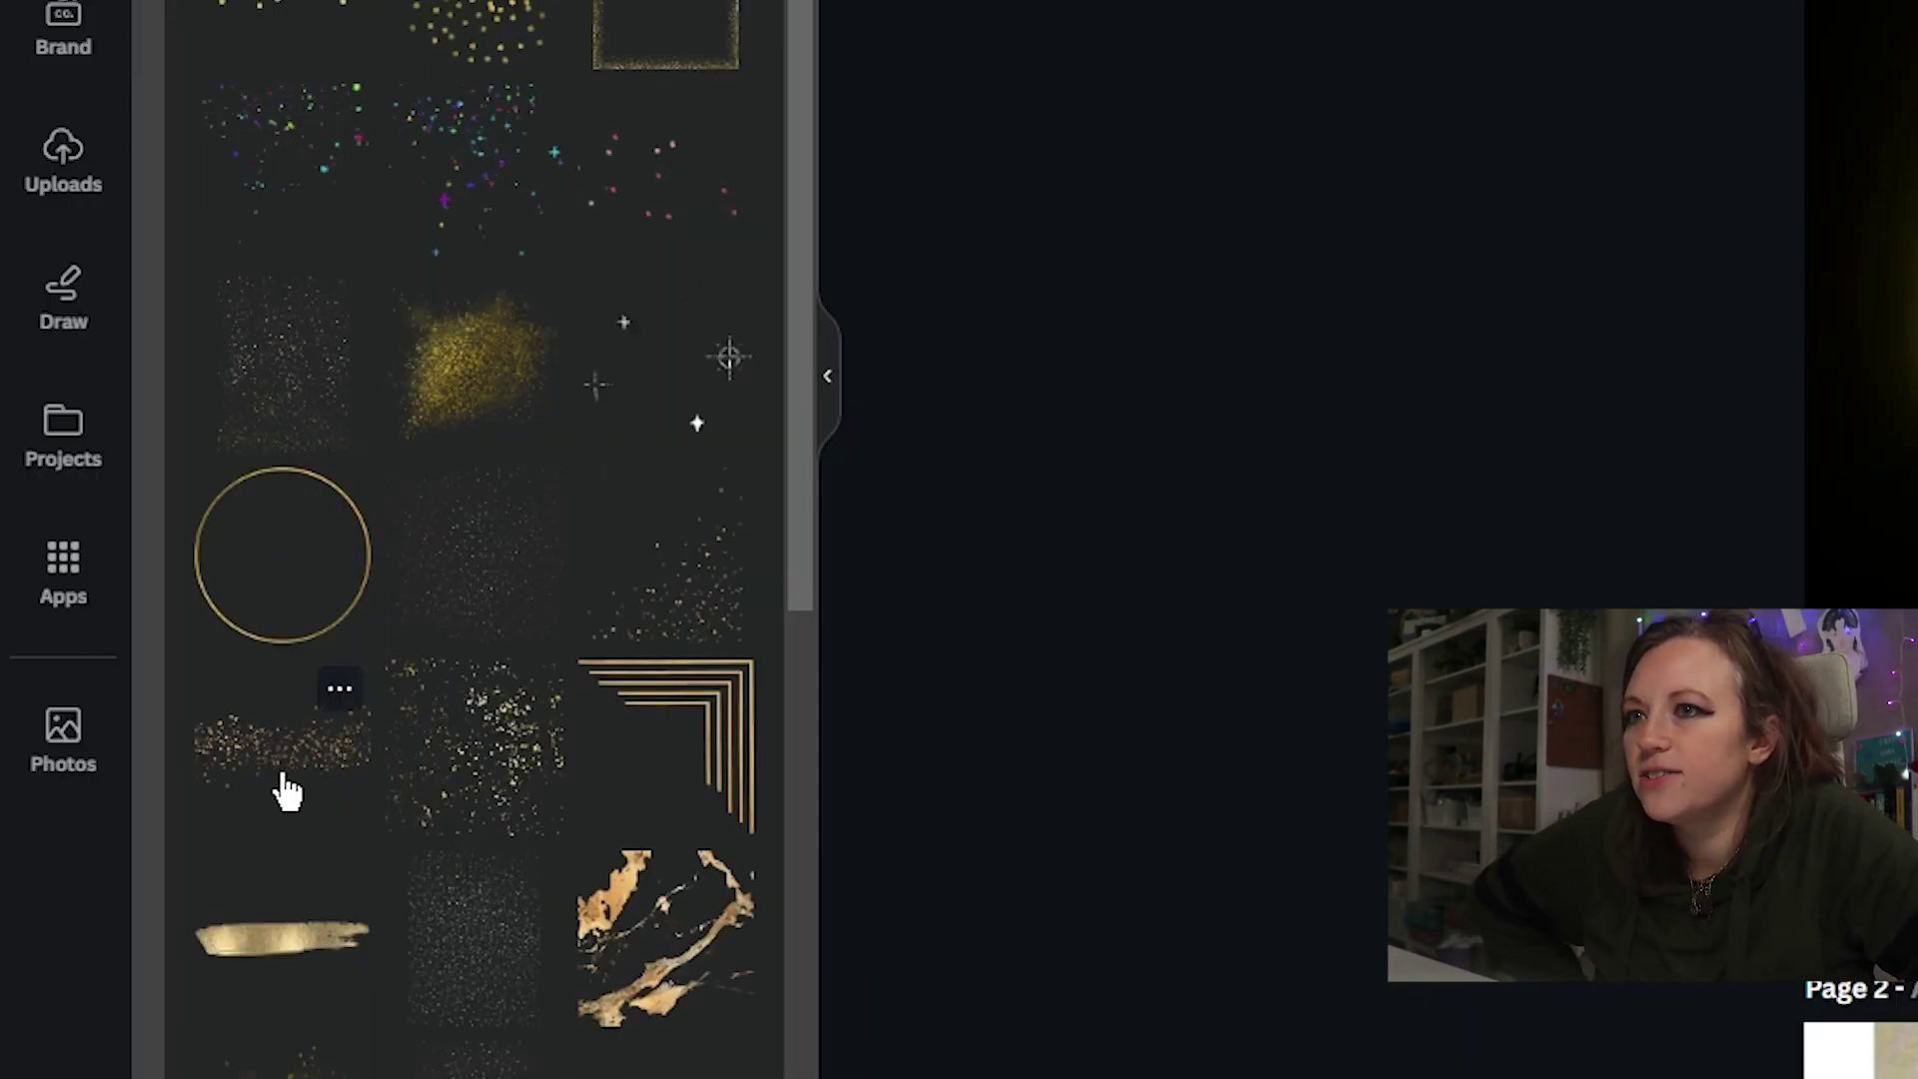
click(210, 775)
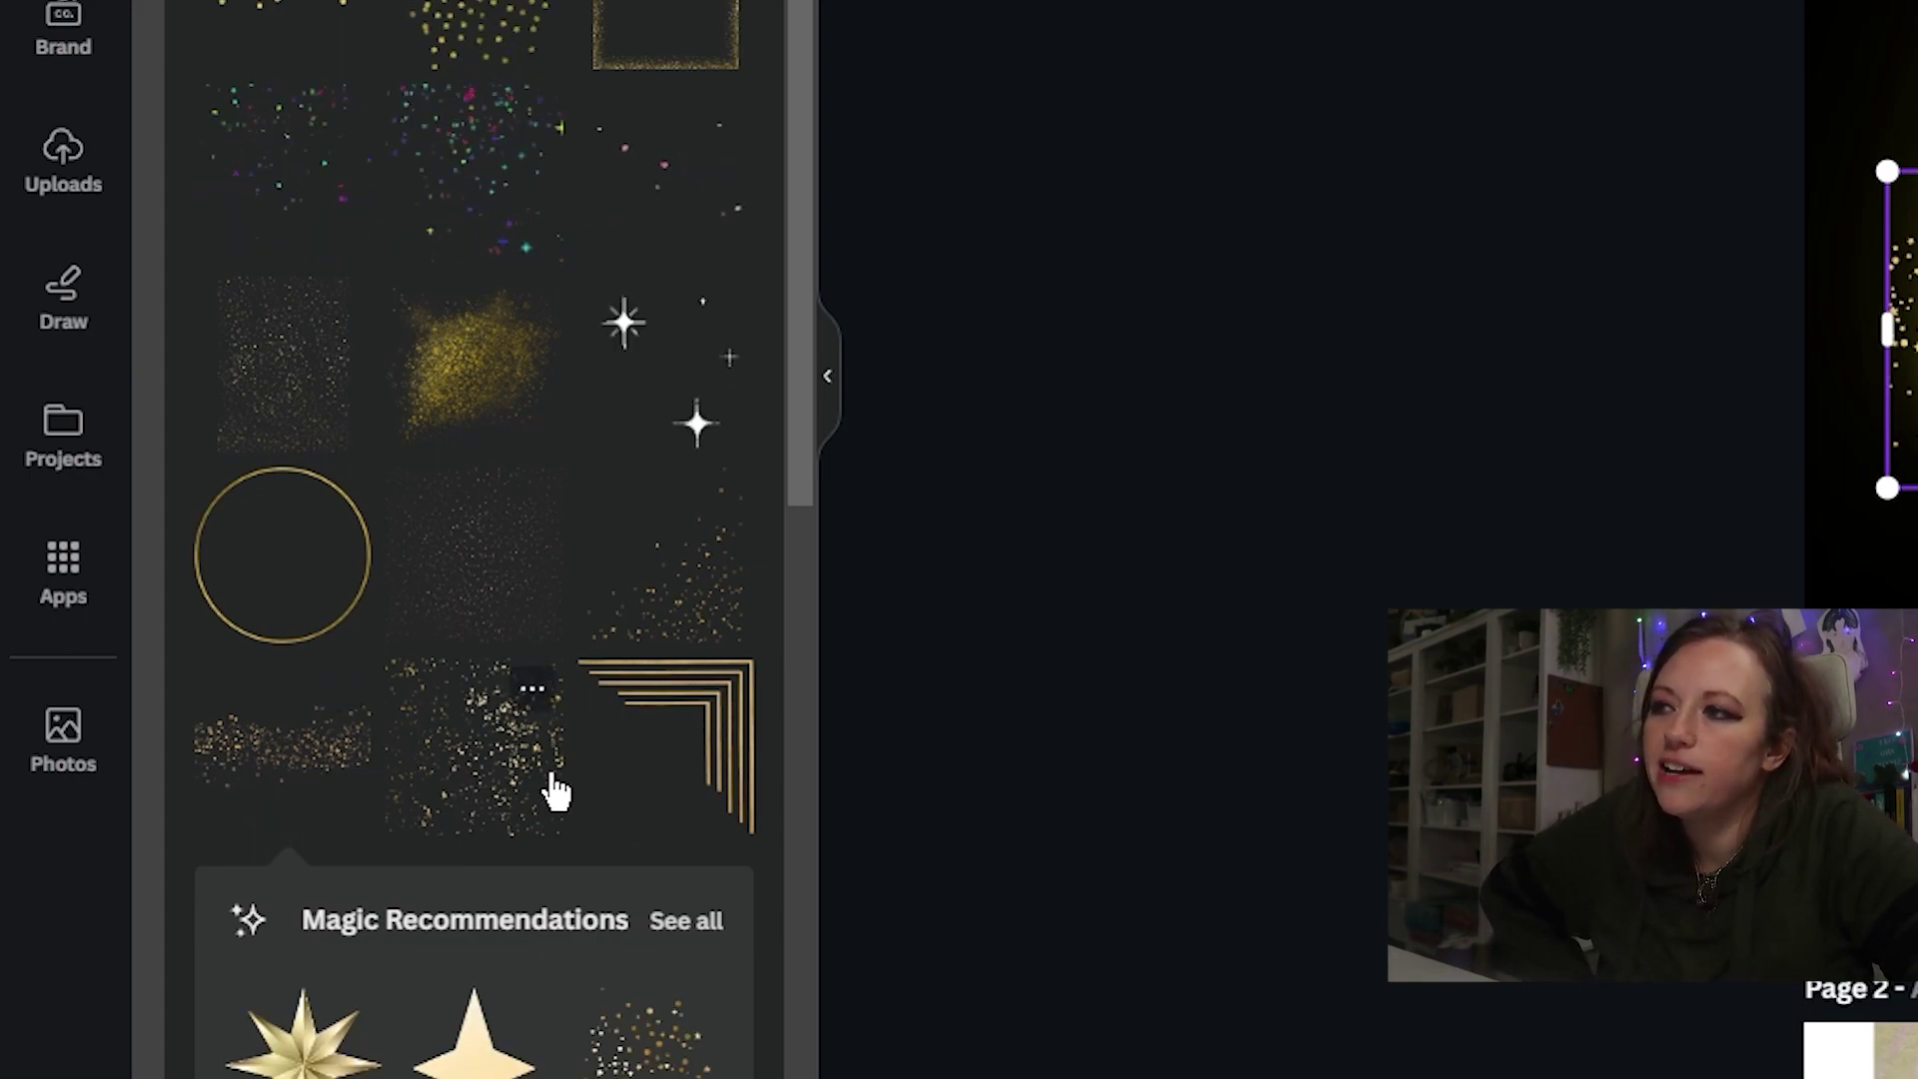
scroll(493, 638, down, 4)
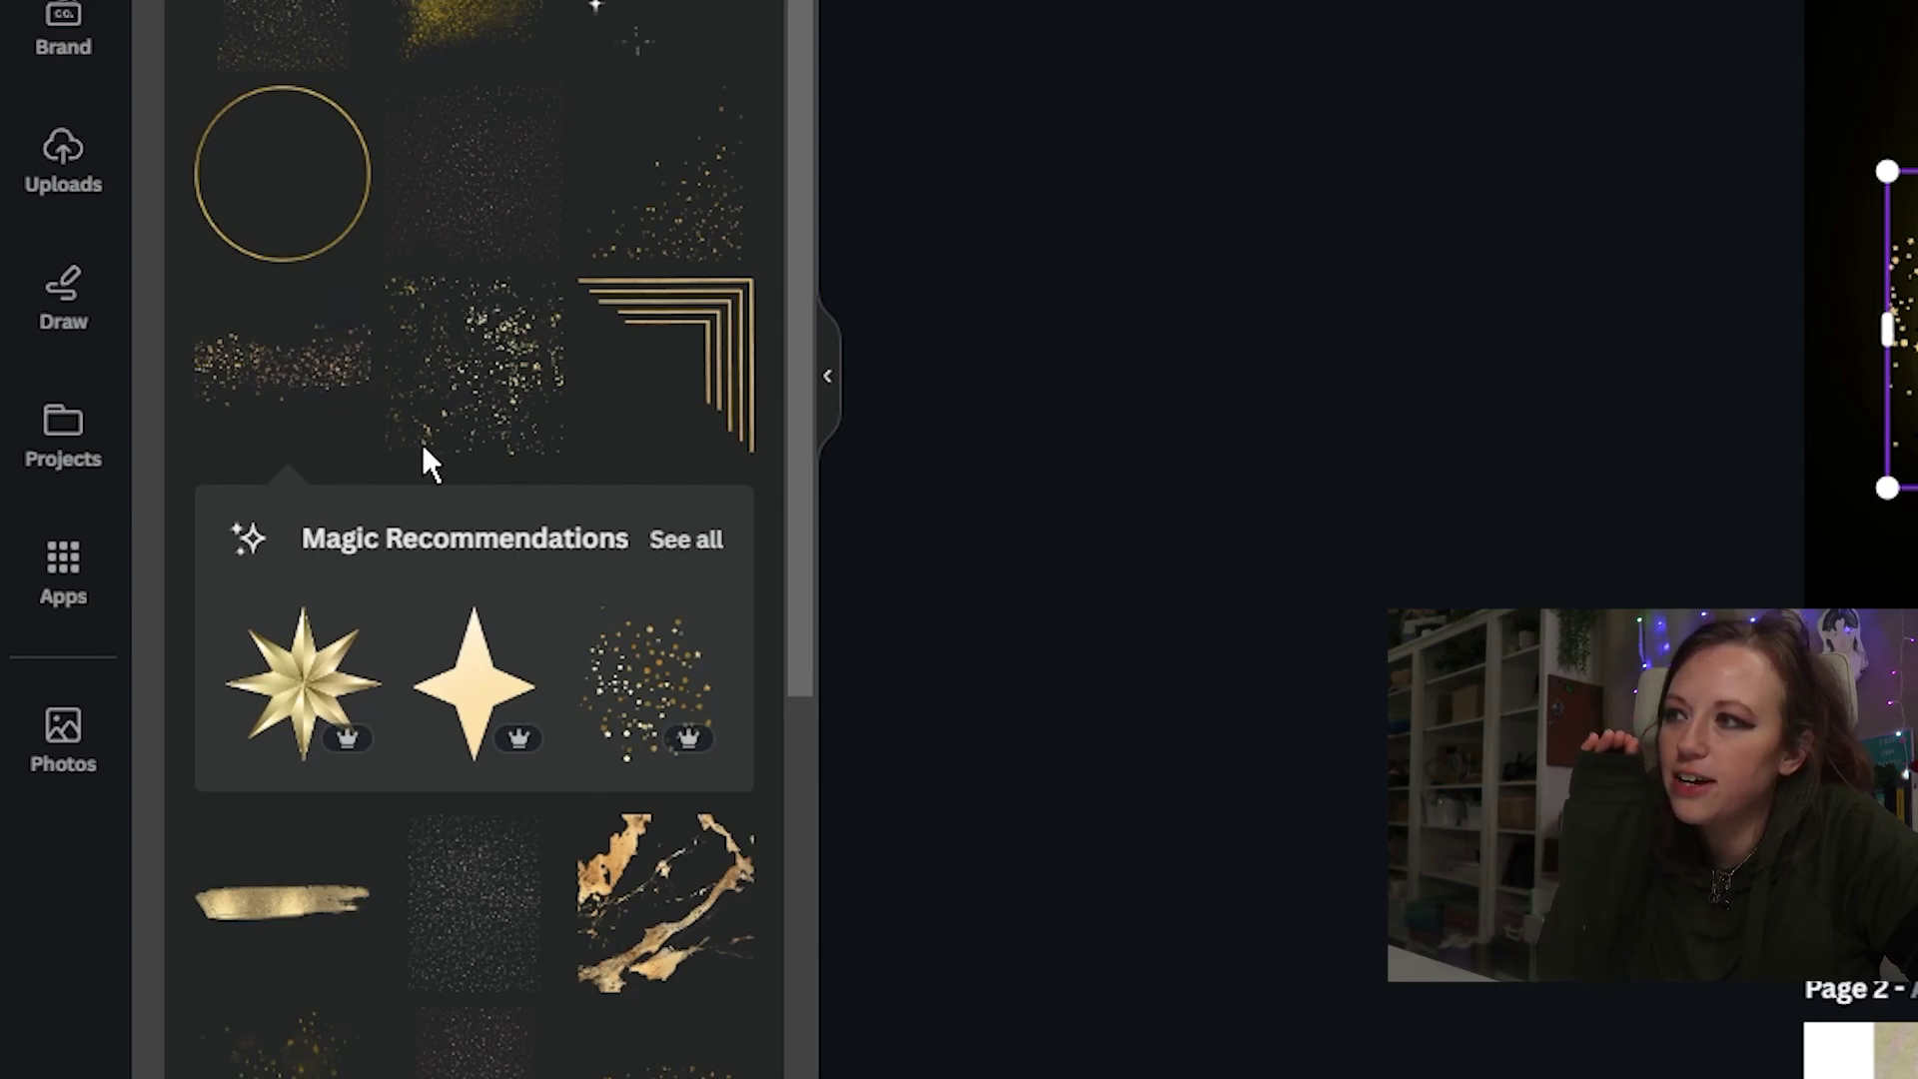
click(339, 310)
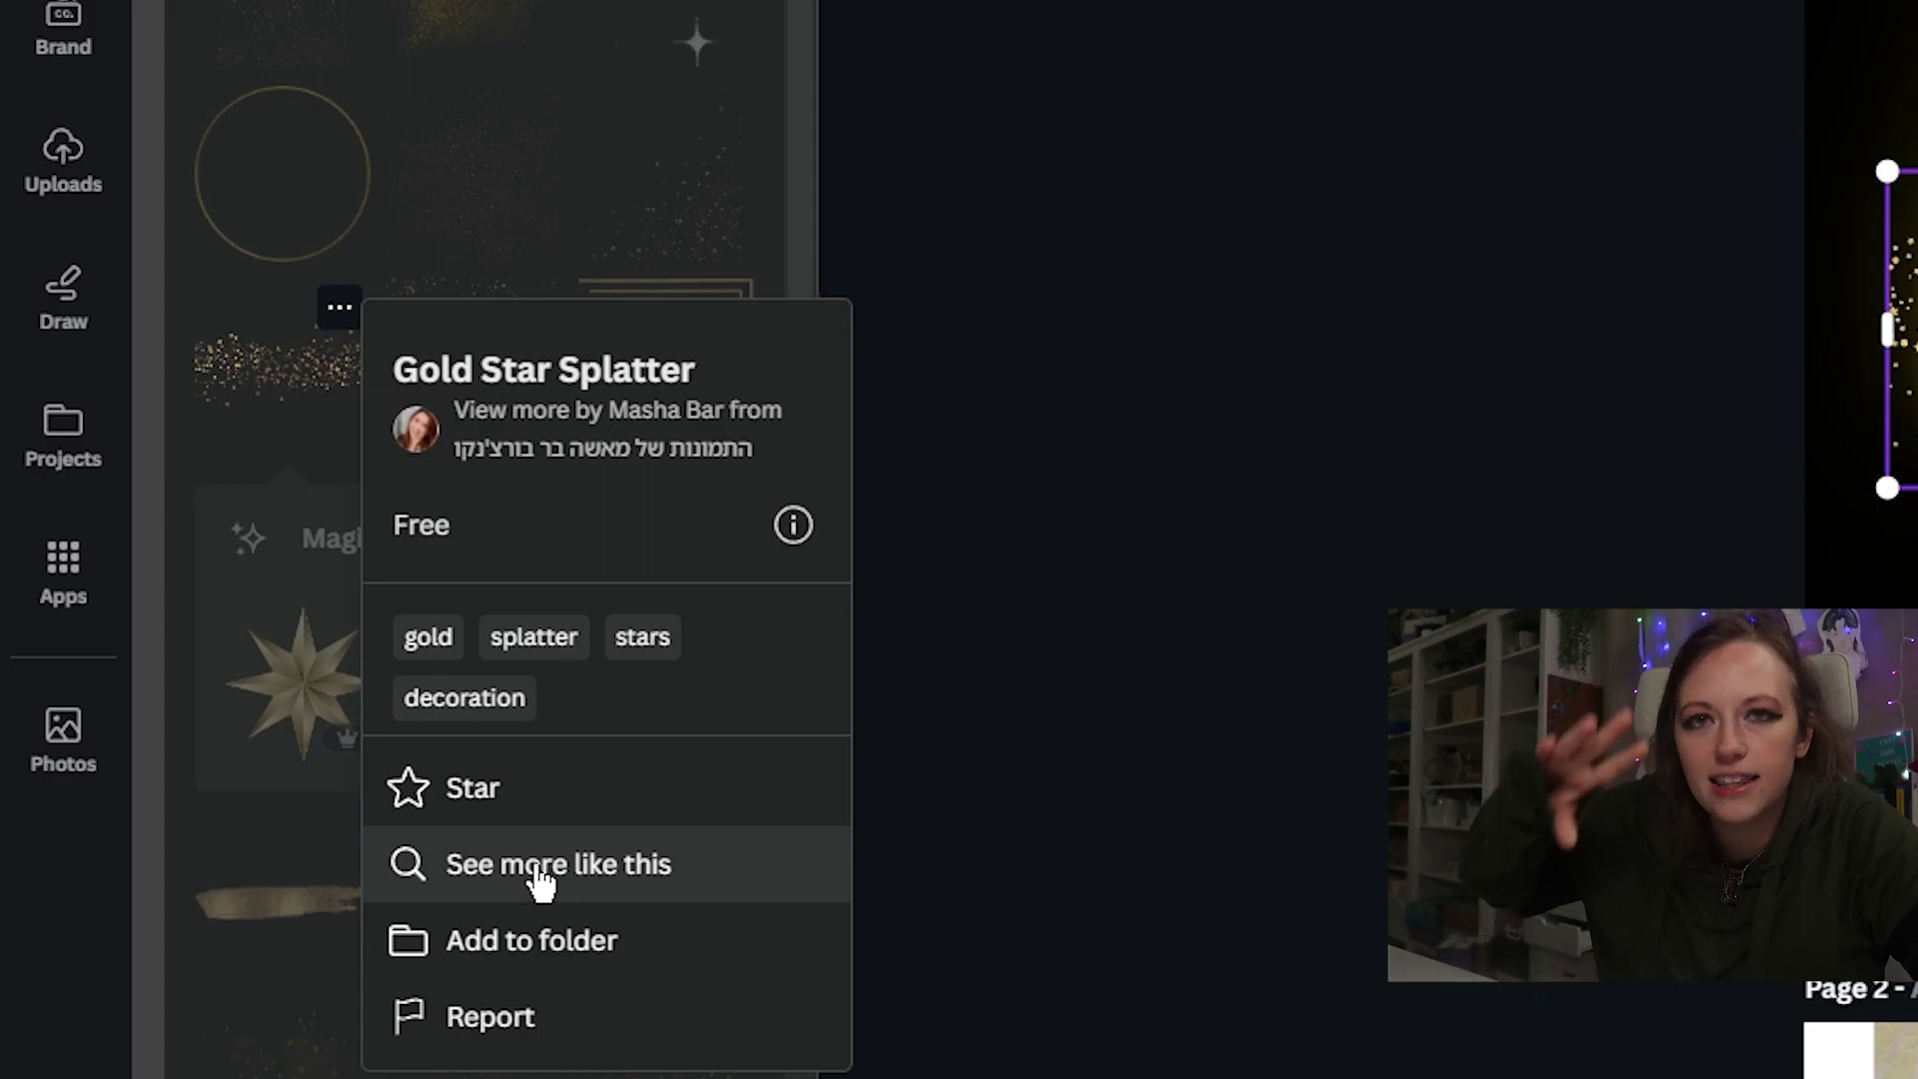
- Show all graphics like Gold Star Splatter and scroll through the magic recommendations
click(539, 871)
scroll(500, 460, down, 2)
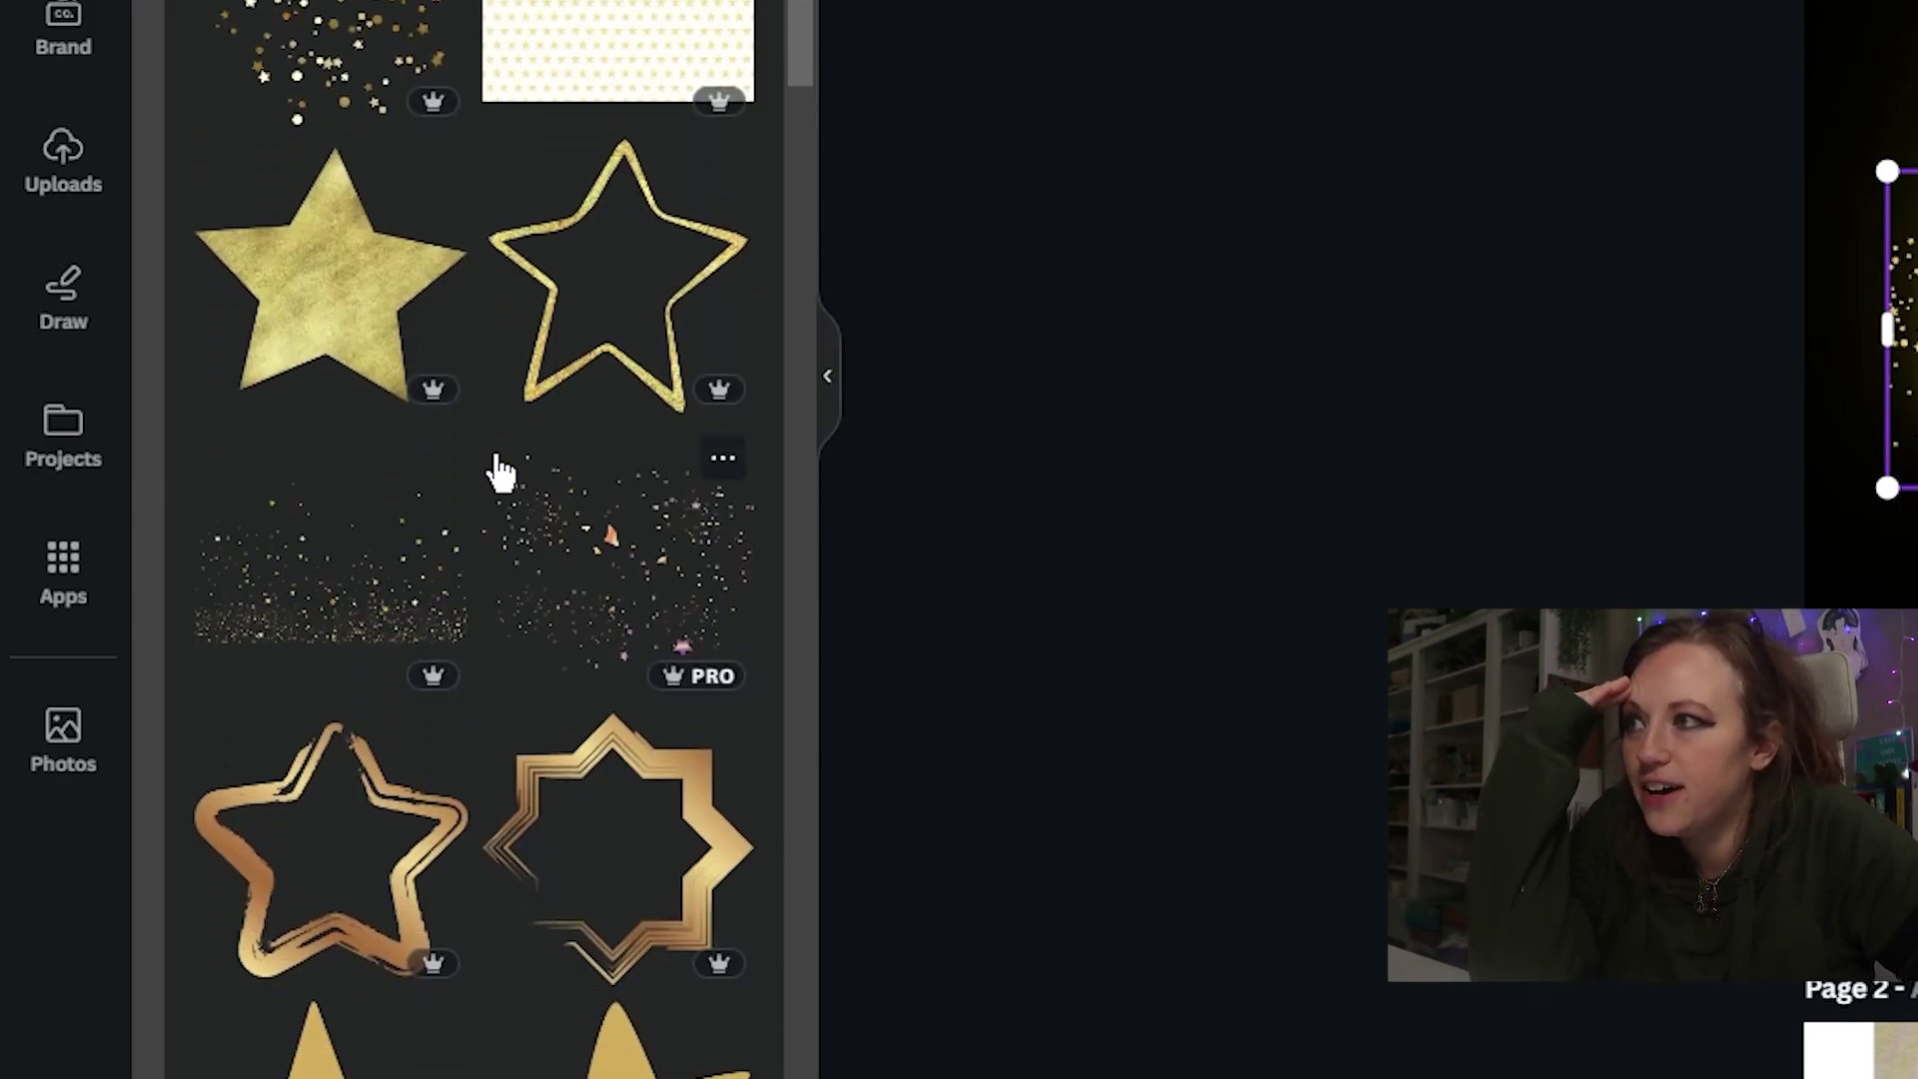
scroll(499, 474, down, 10)
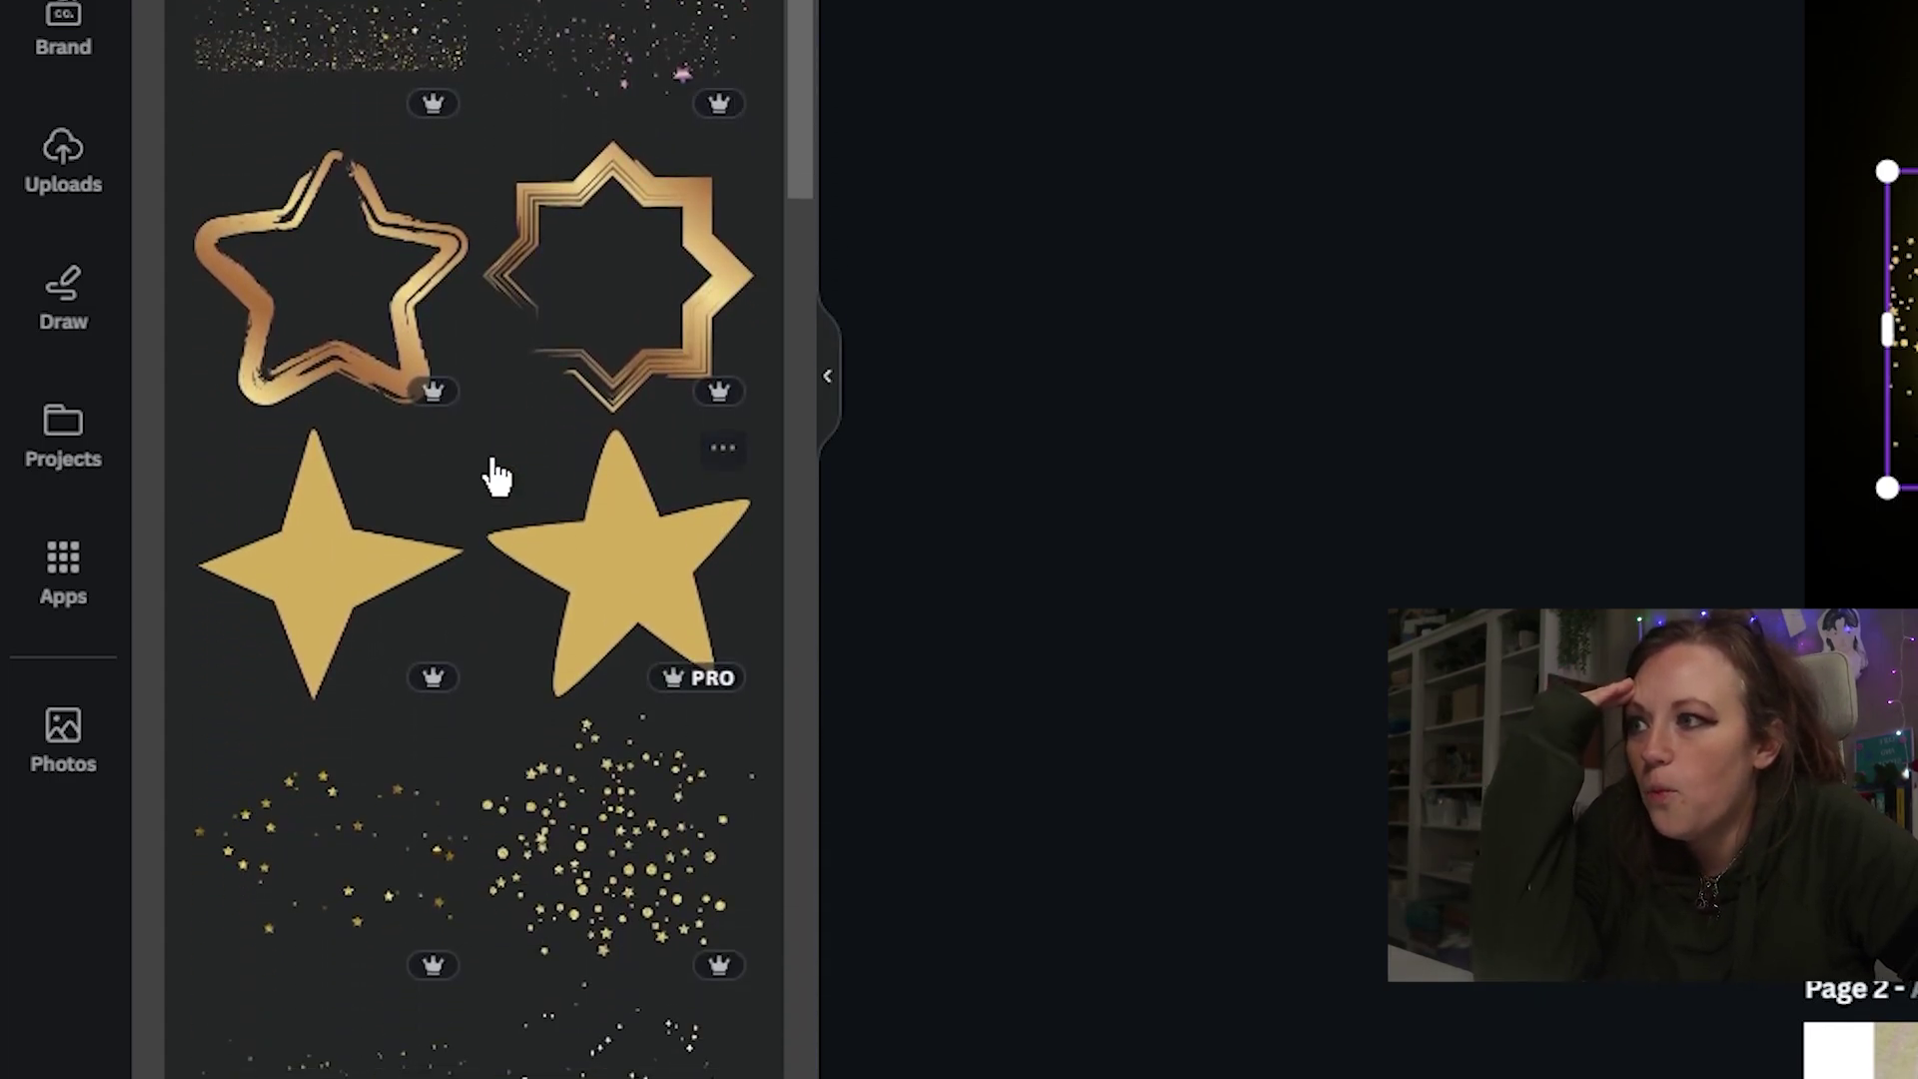
scroll(496, 478, down, 15)
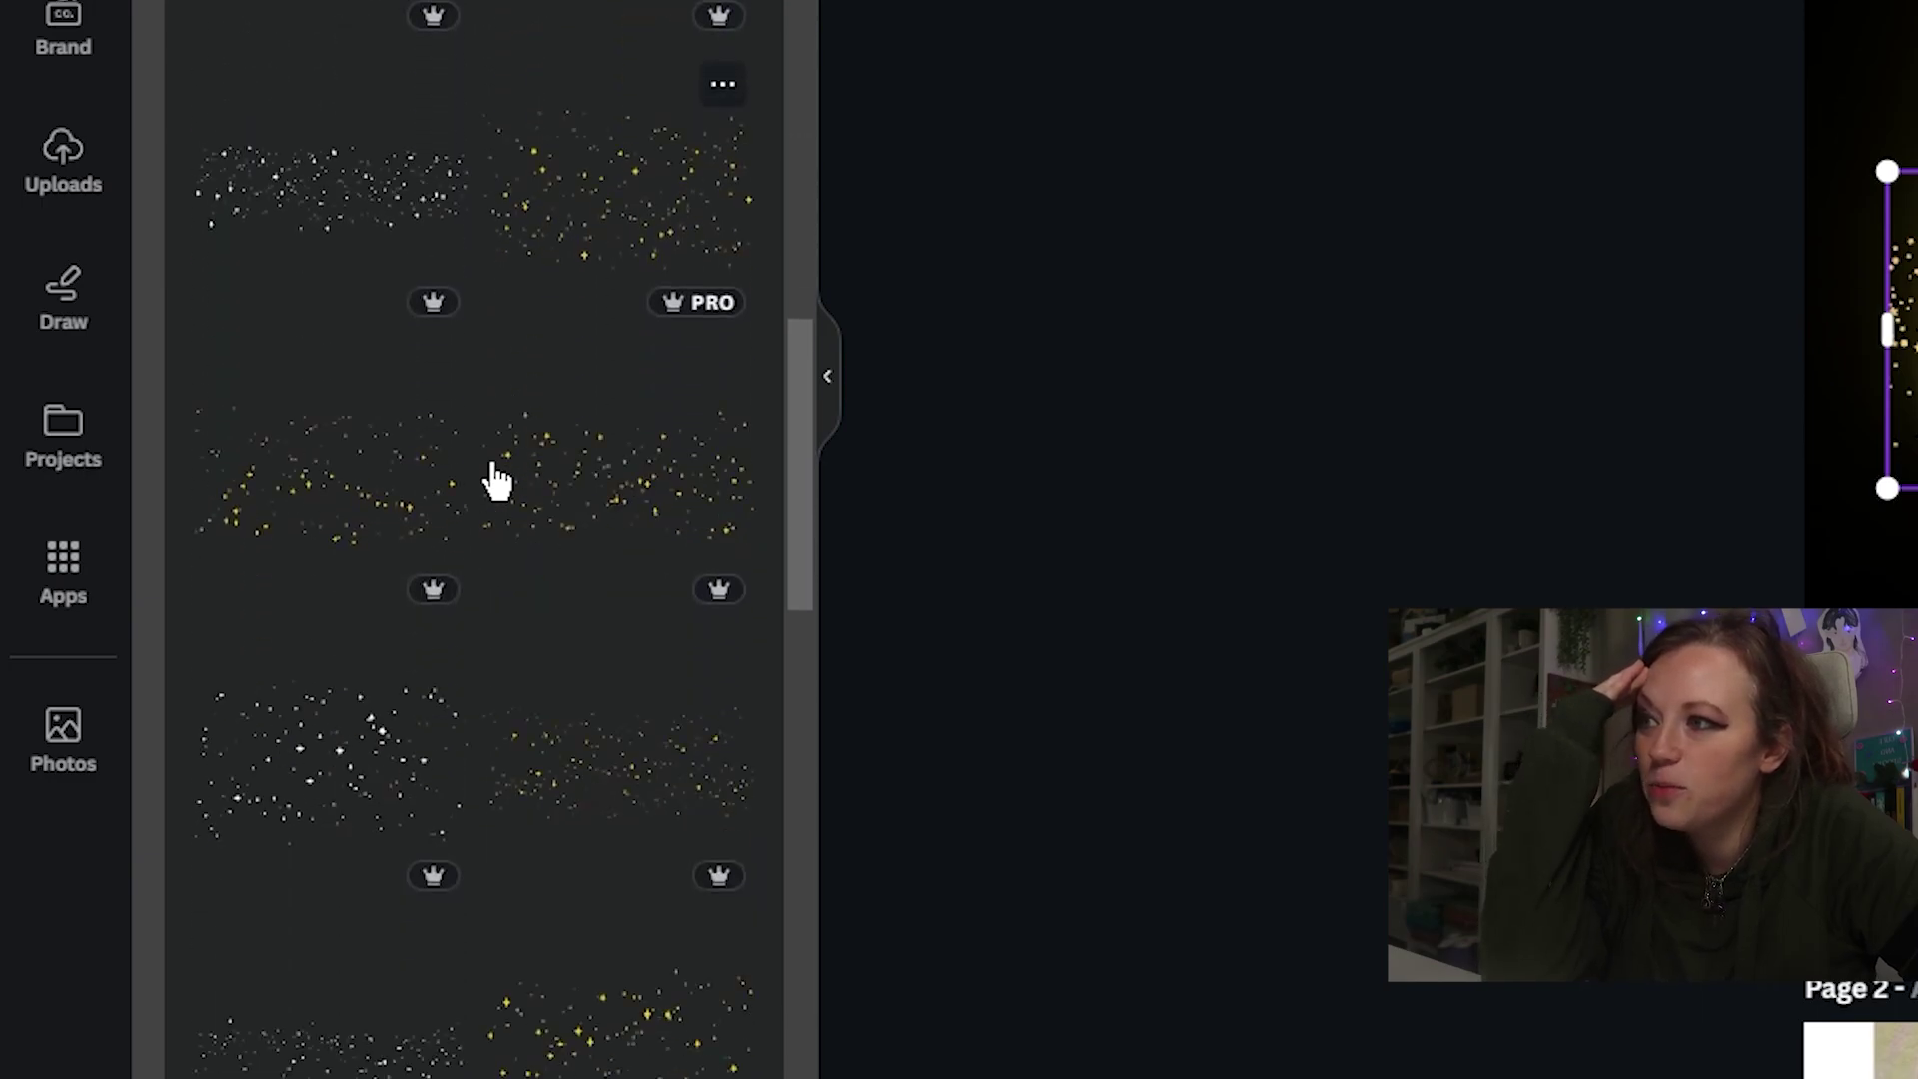
scroll(496, 478, down, 10)
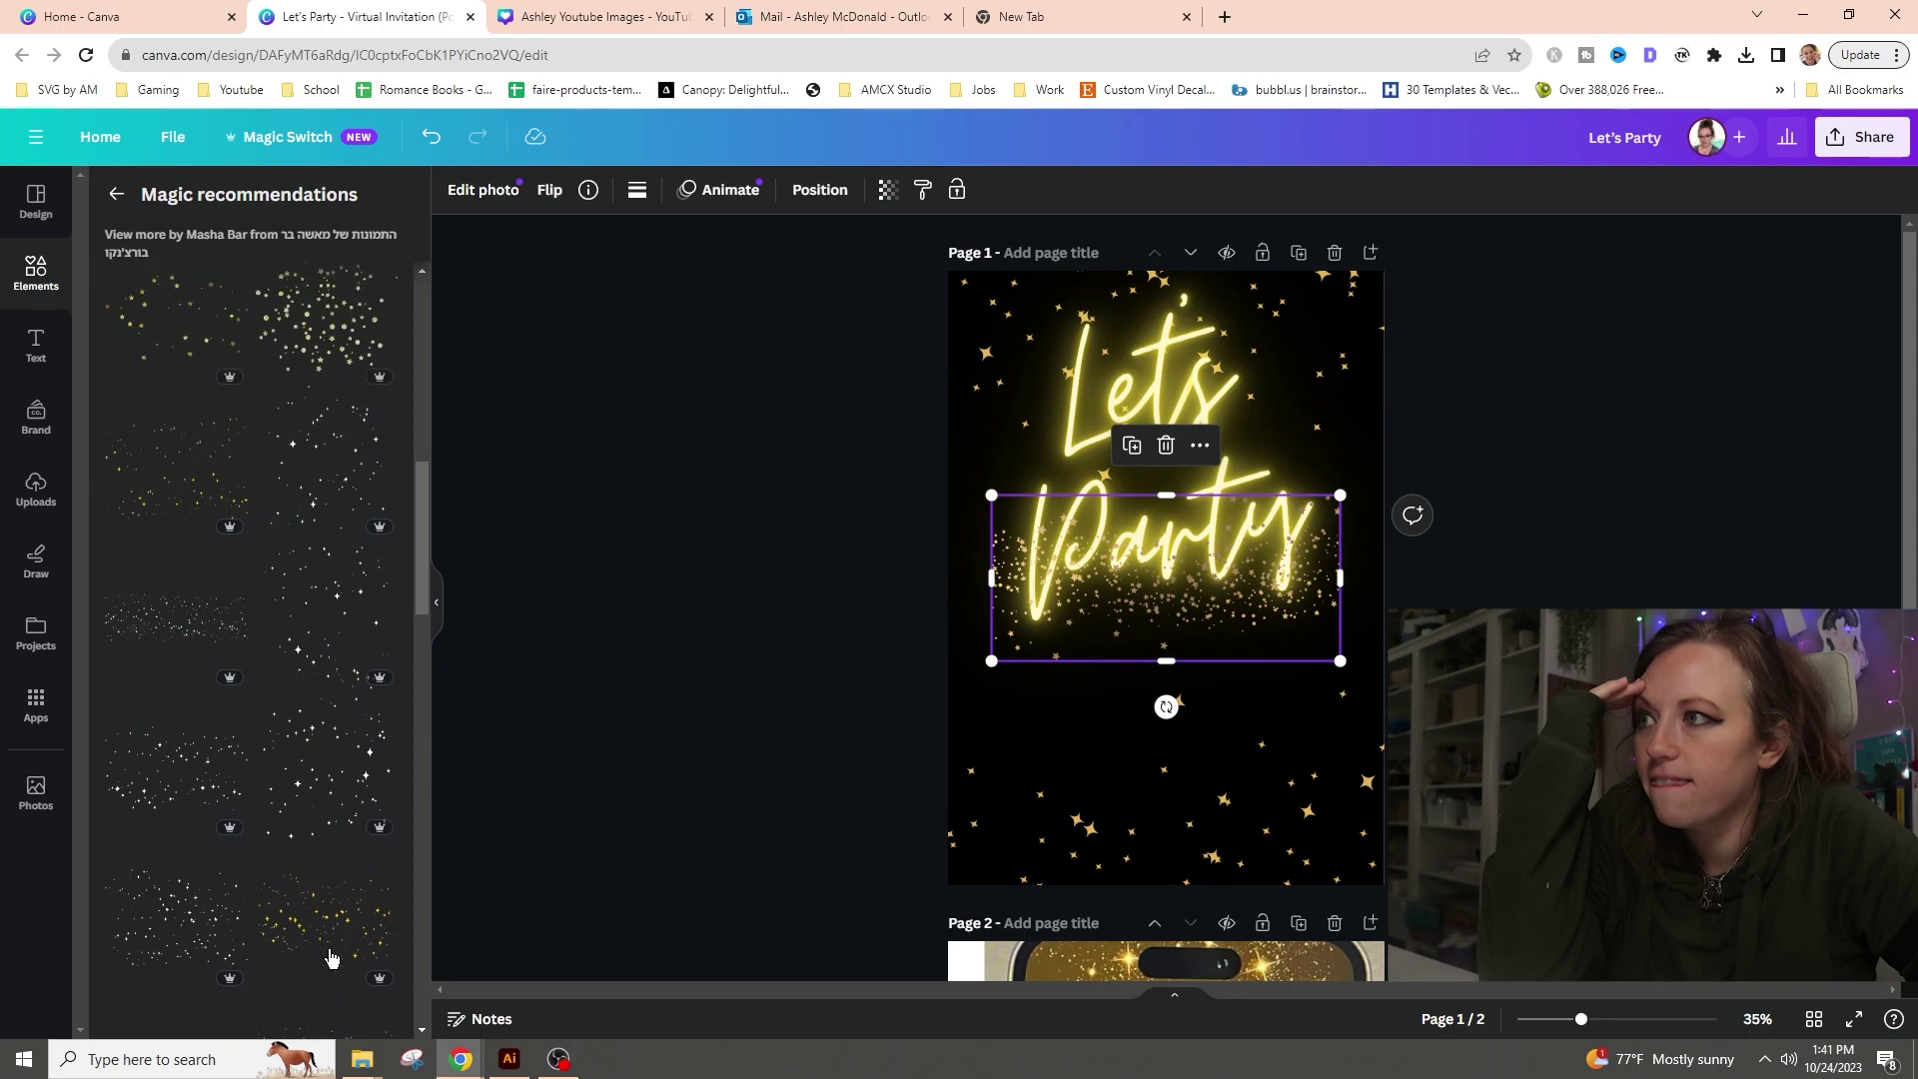
scroll(333, 958, up, 10)
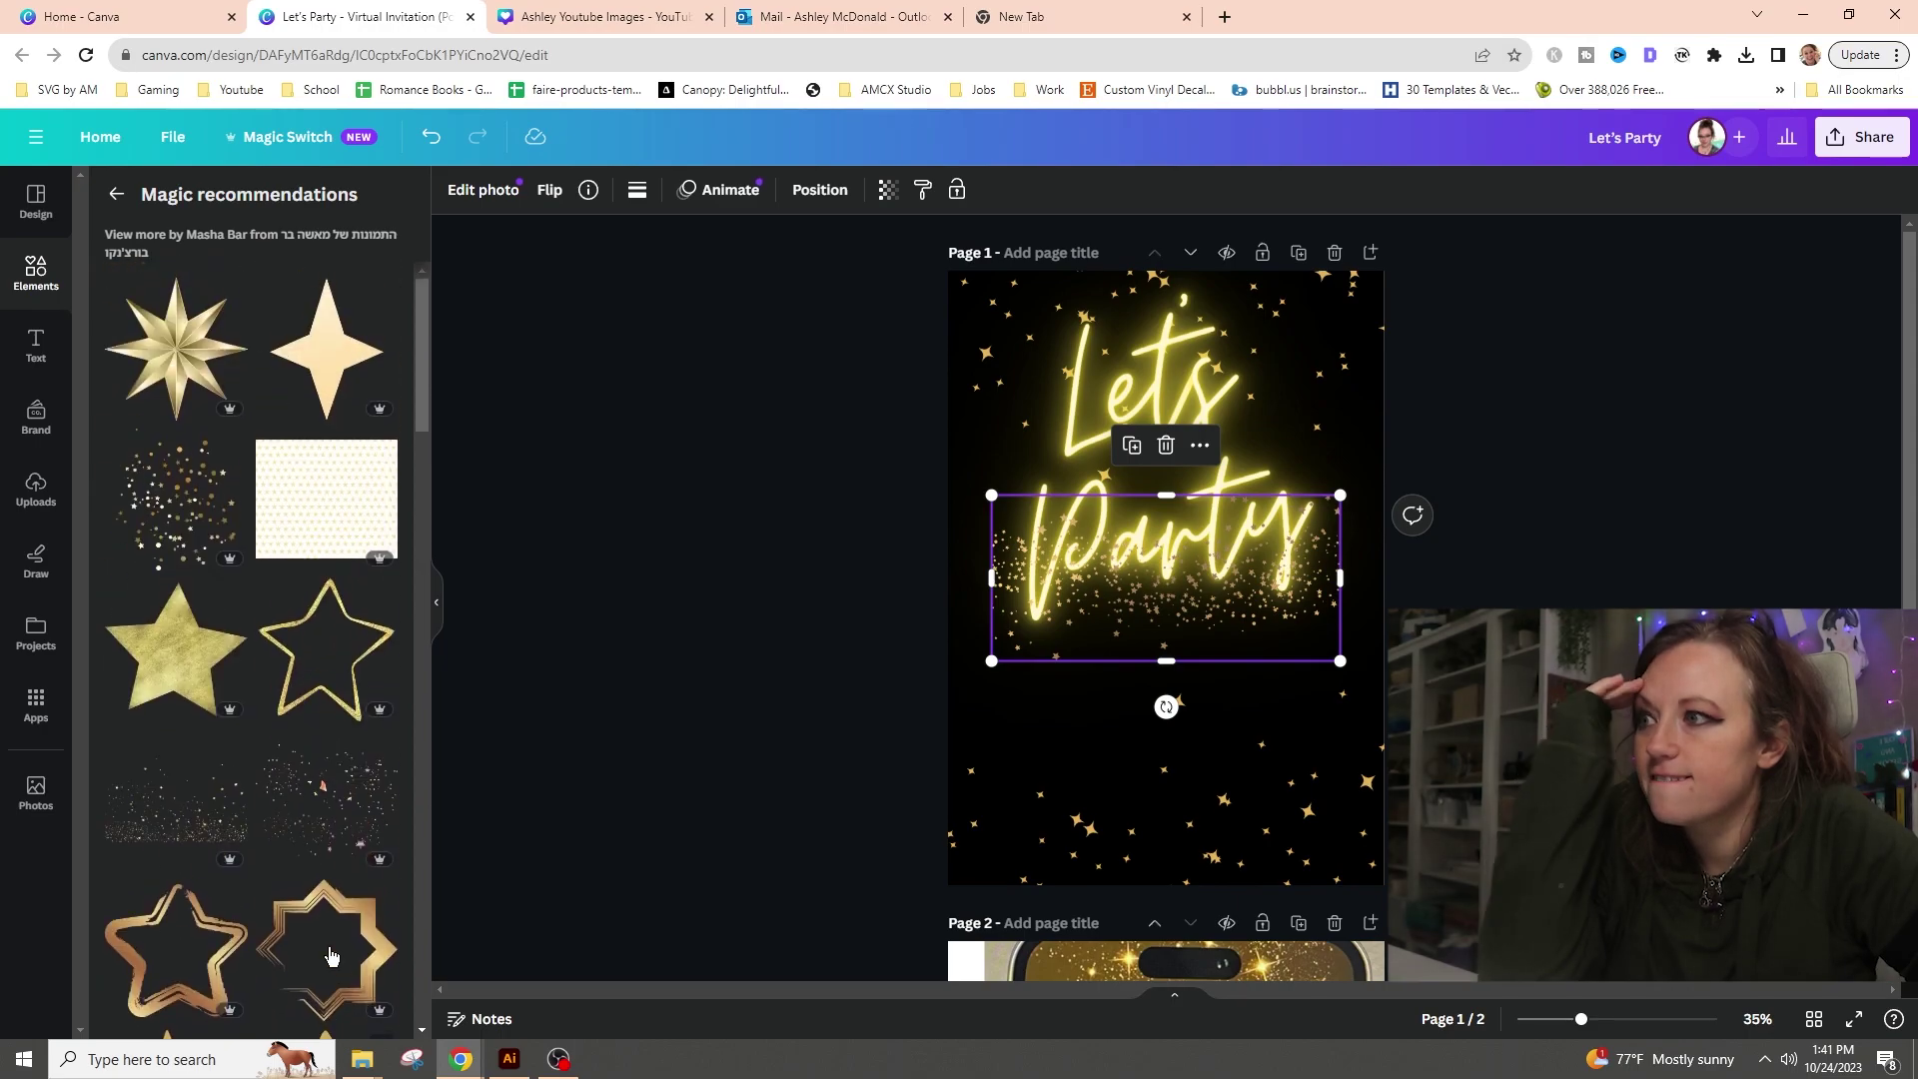
- Try two gold glitter graphics from the results, keeping the dark glitter behind 'Party'
click(118, 184)
scroll(328, 595, down, 4)
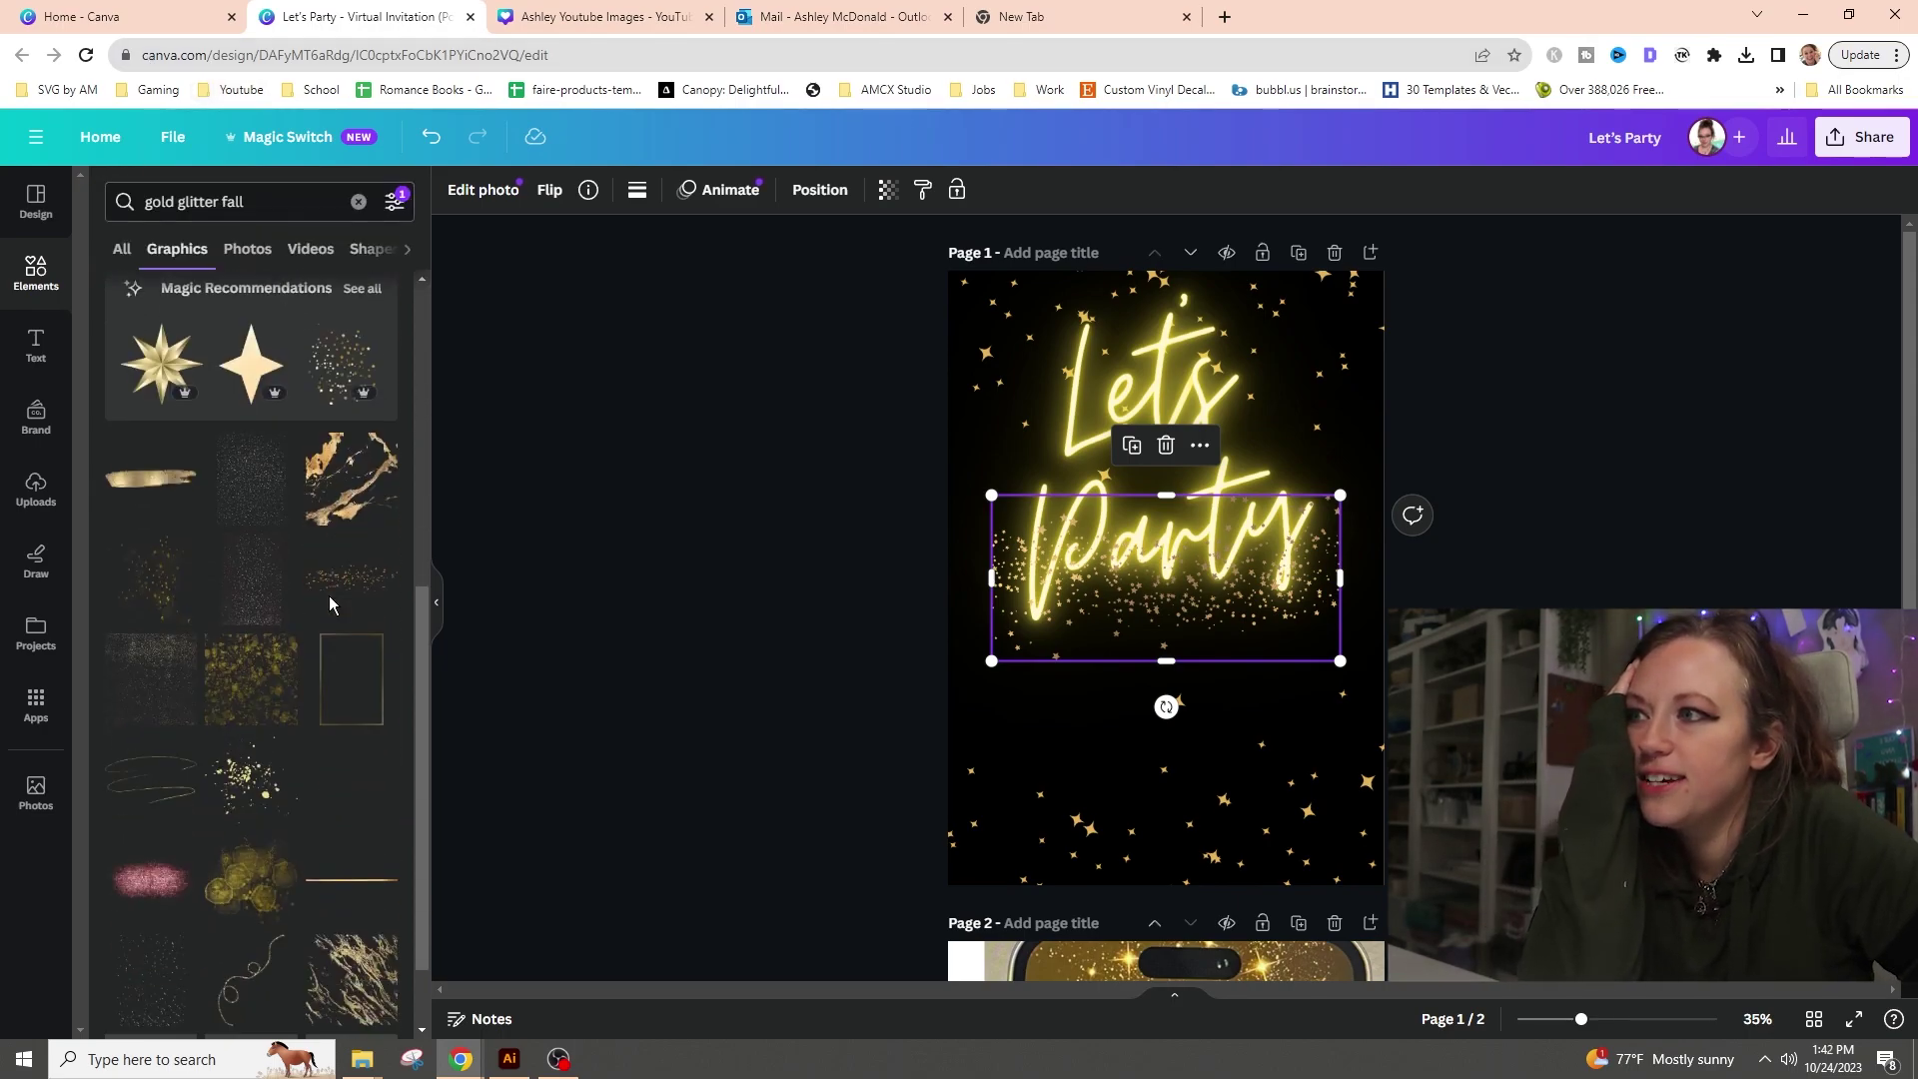
click(157, 593)
key(Delete)
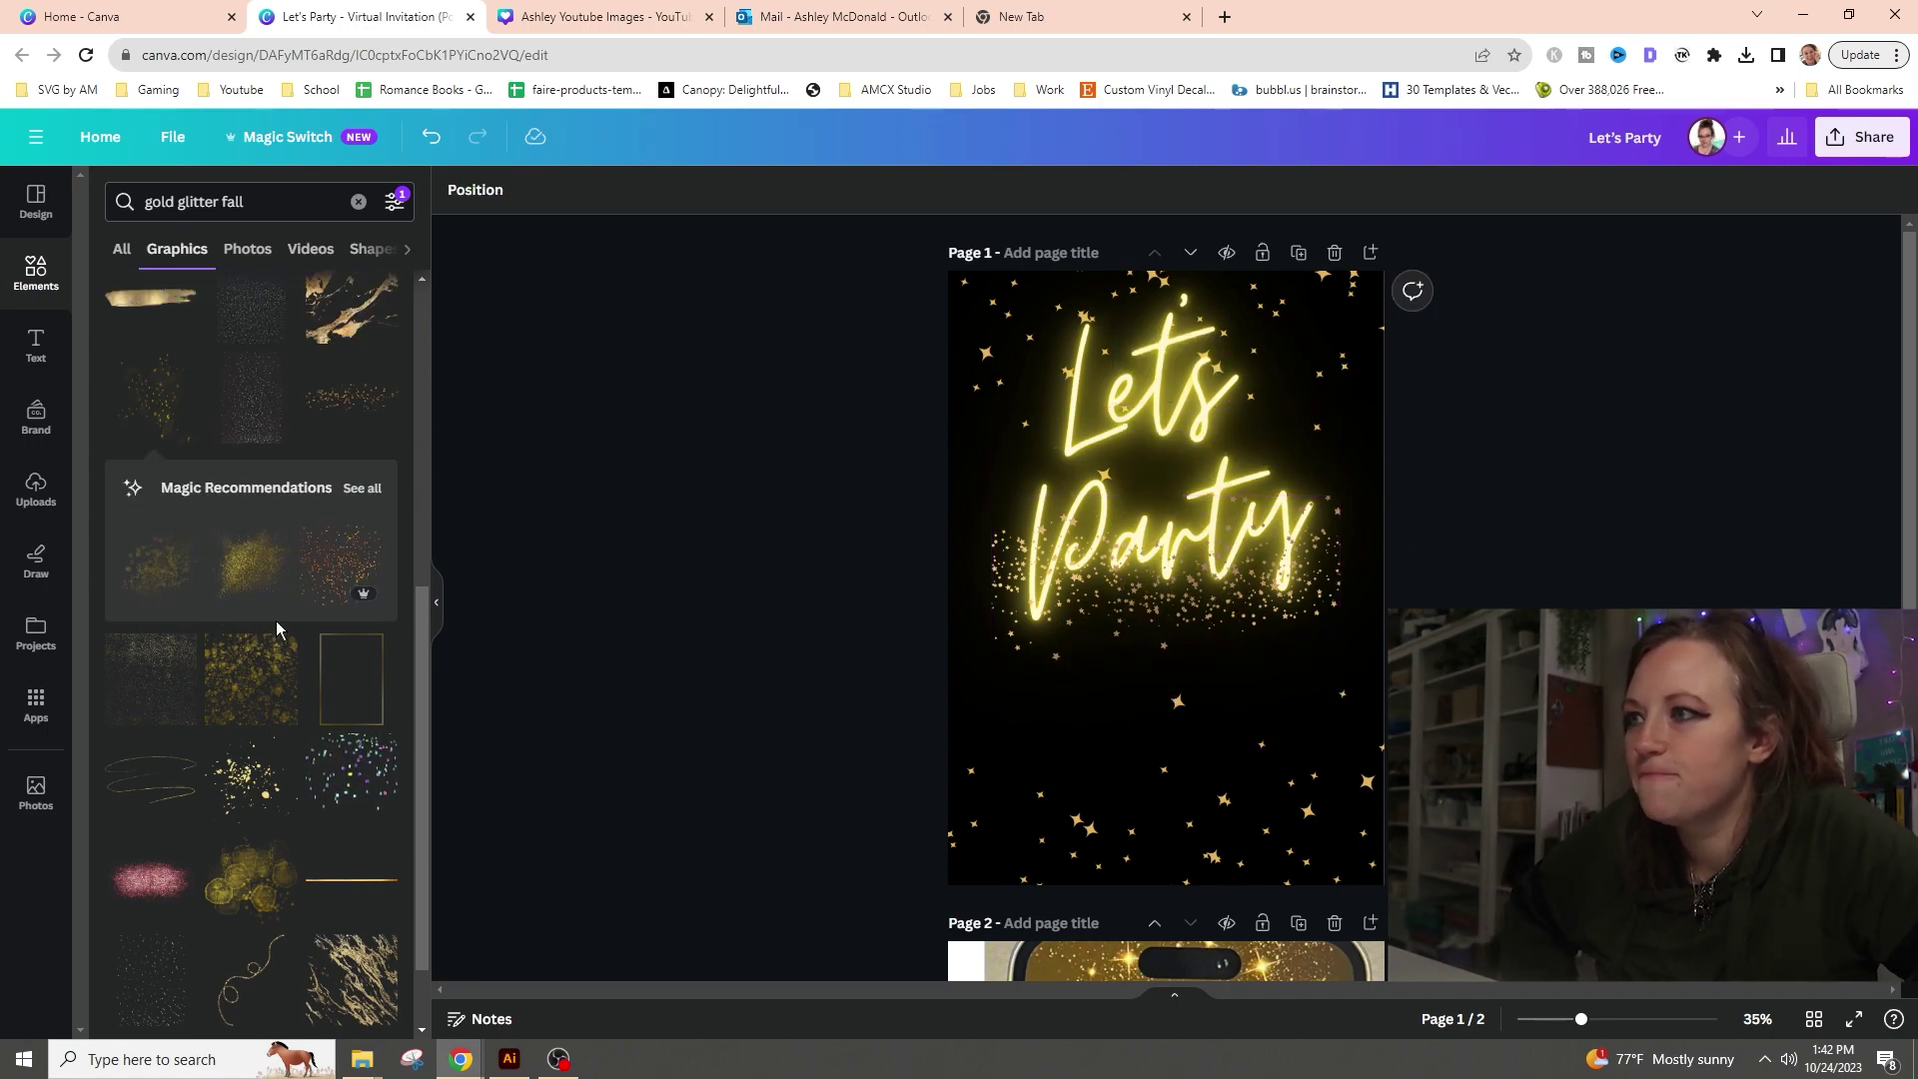
click(140, 704)
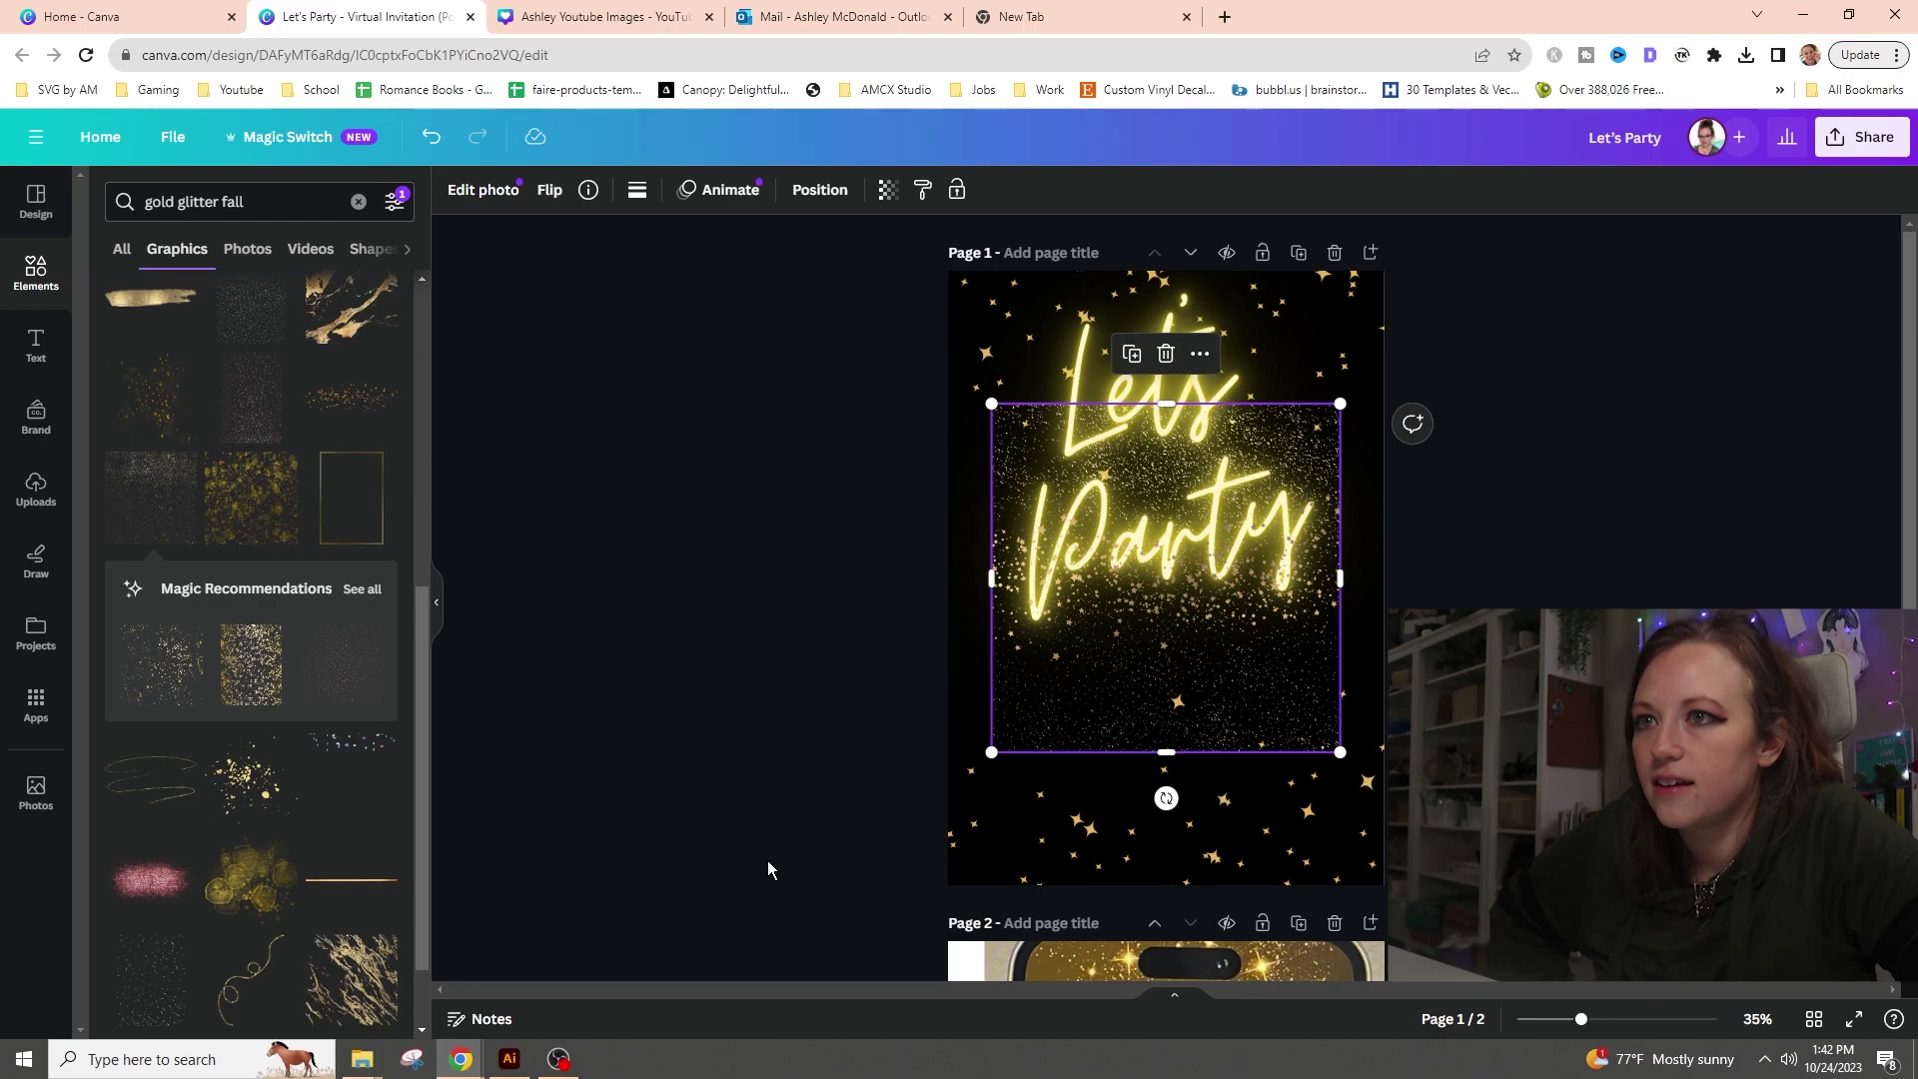
key(Delete)
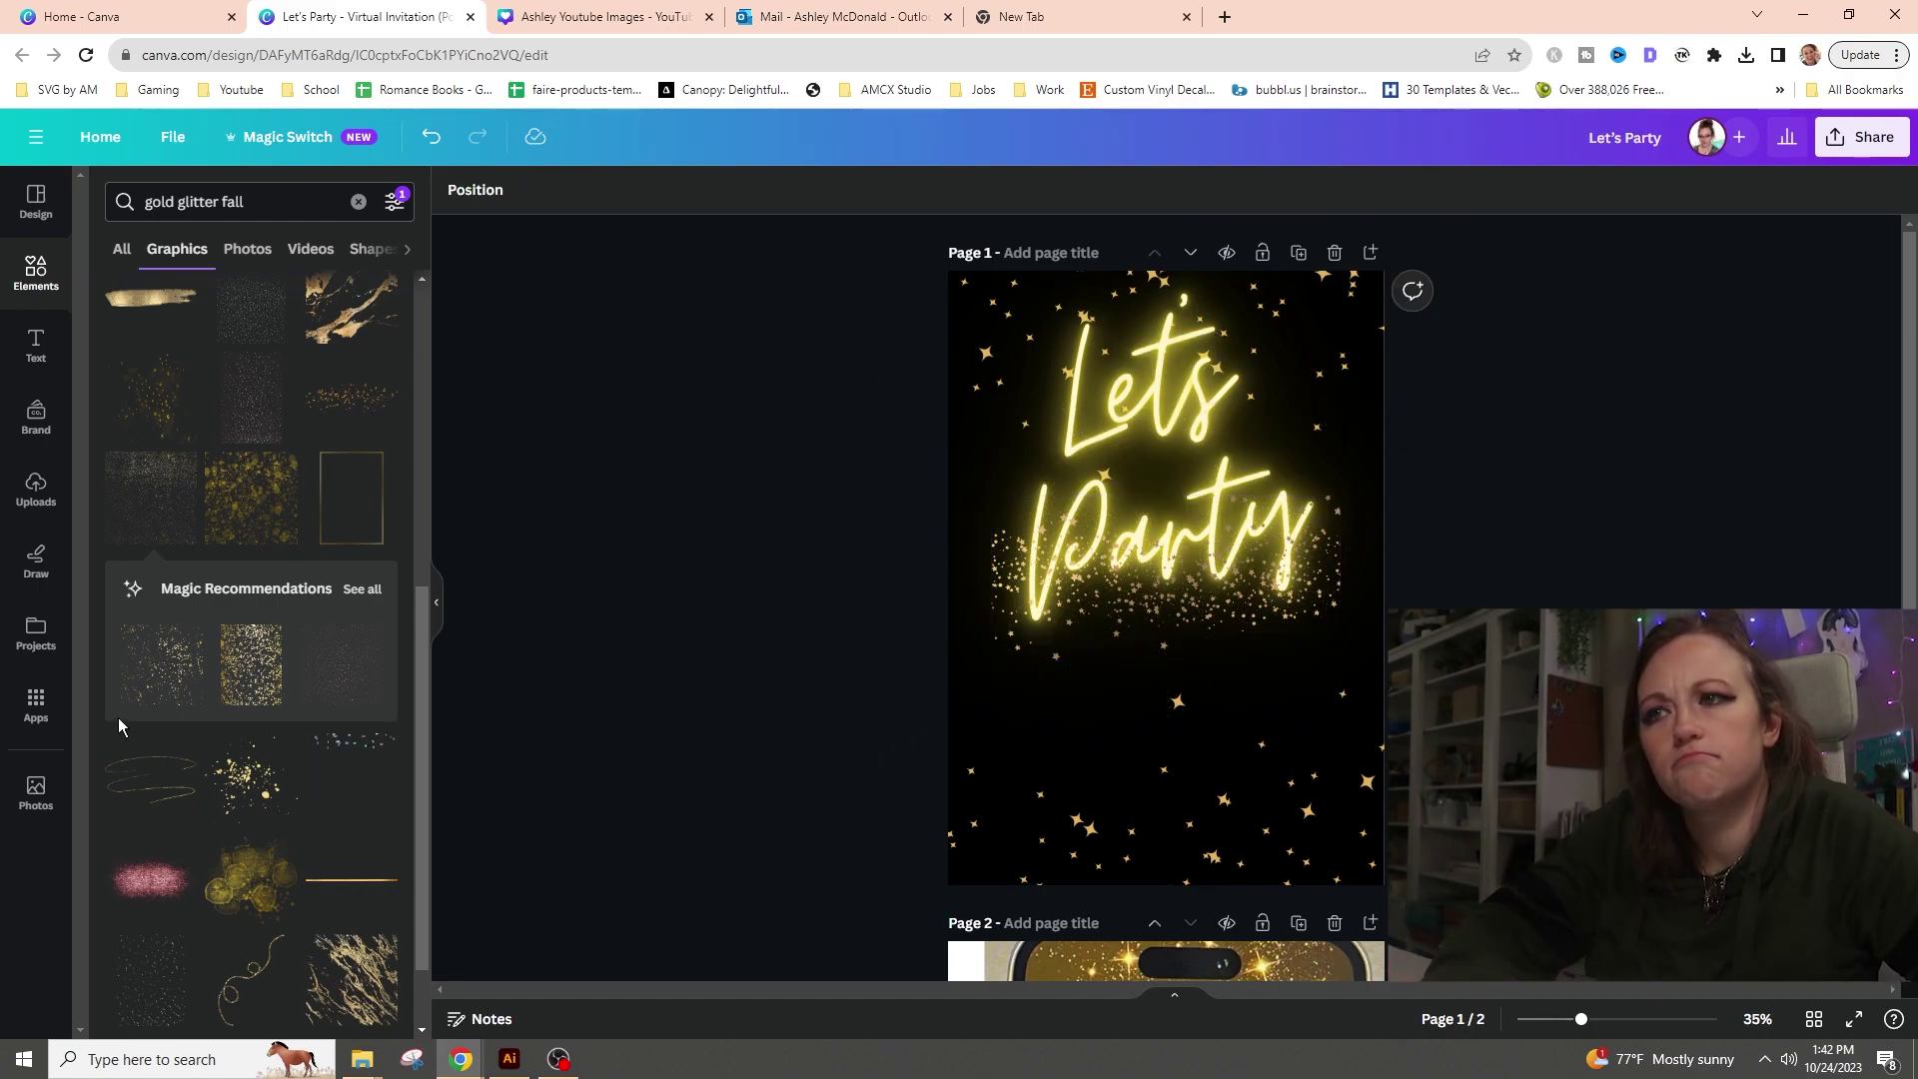
key(ctrl+z)
drag(1259, 737, 998, 580)
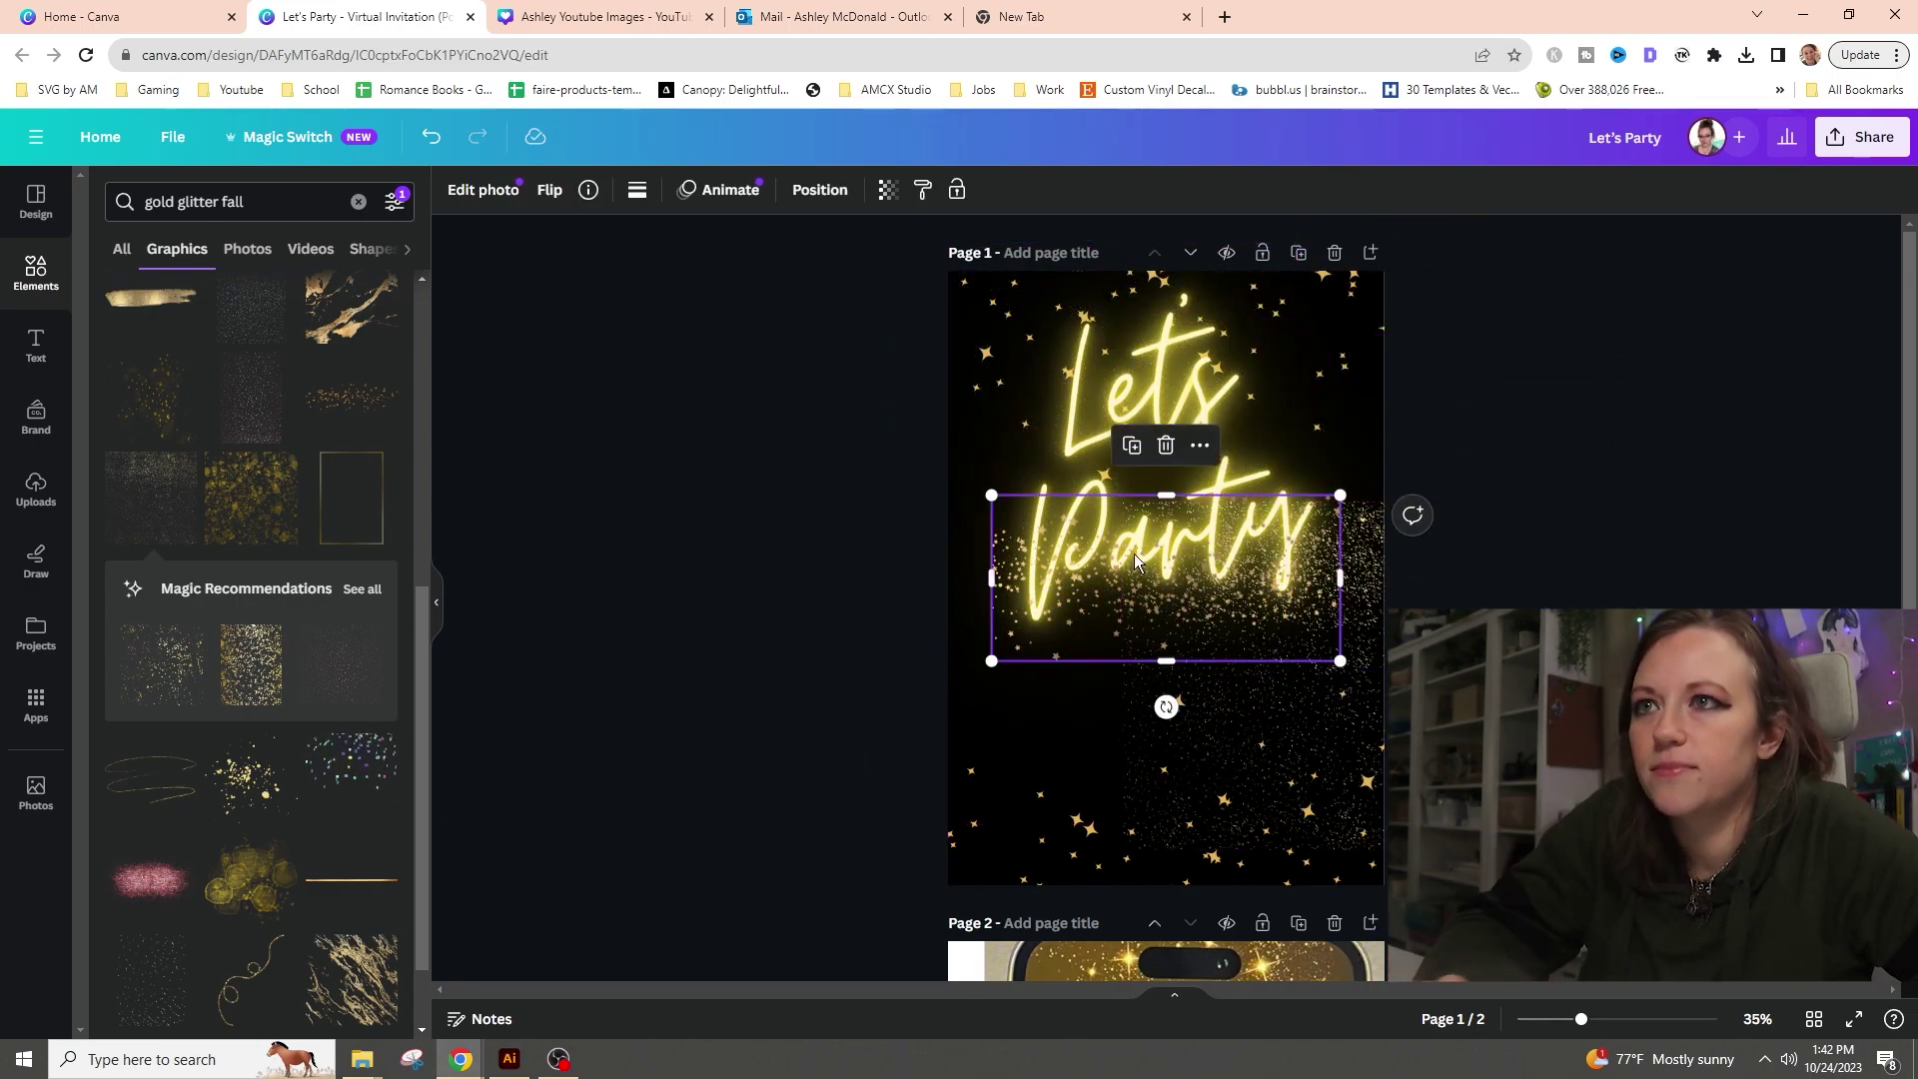
- Duplicate the page as a backup and delete the gold dust around 'Party' on page 1
click(1299, 252)
scroll(1622, 486, up, 3)
scroll(1299, 500, down, 2)
scroll(1275, 529, up, 5)
scroll(1275, 530, up, 1)
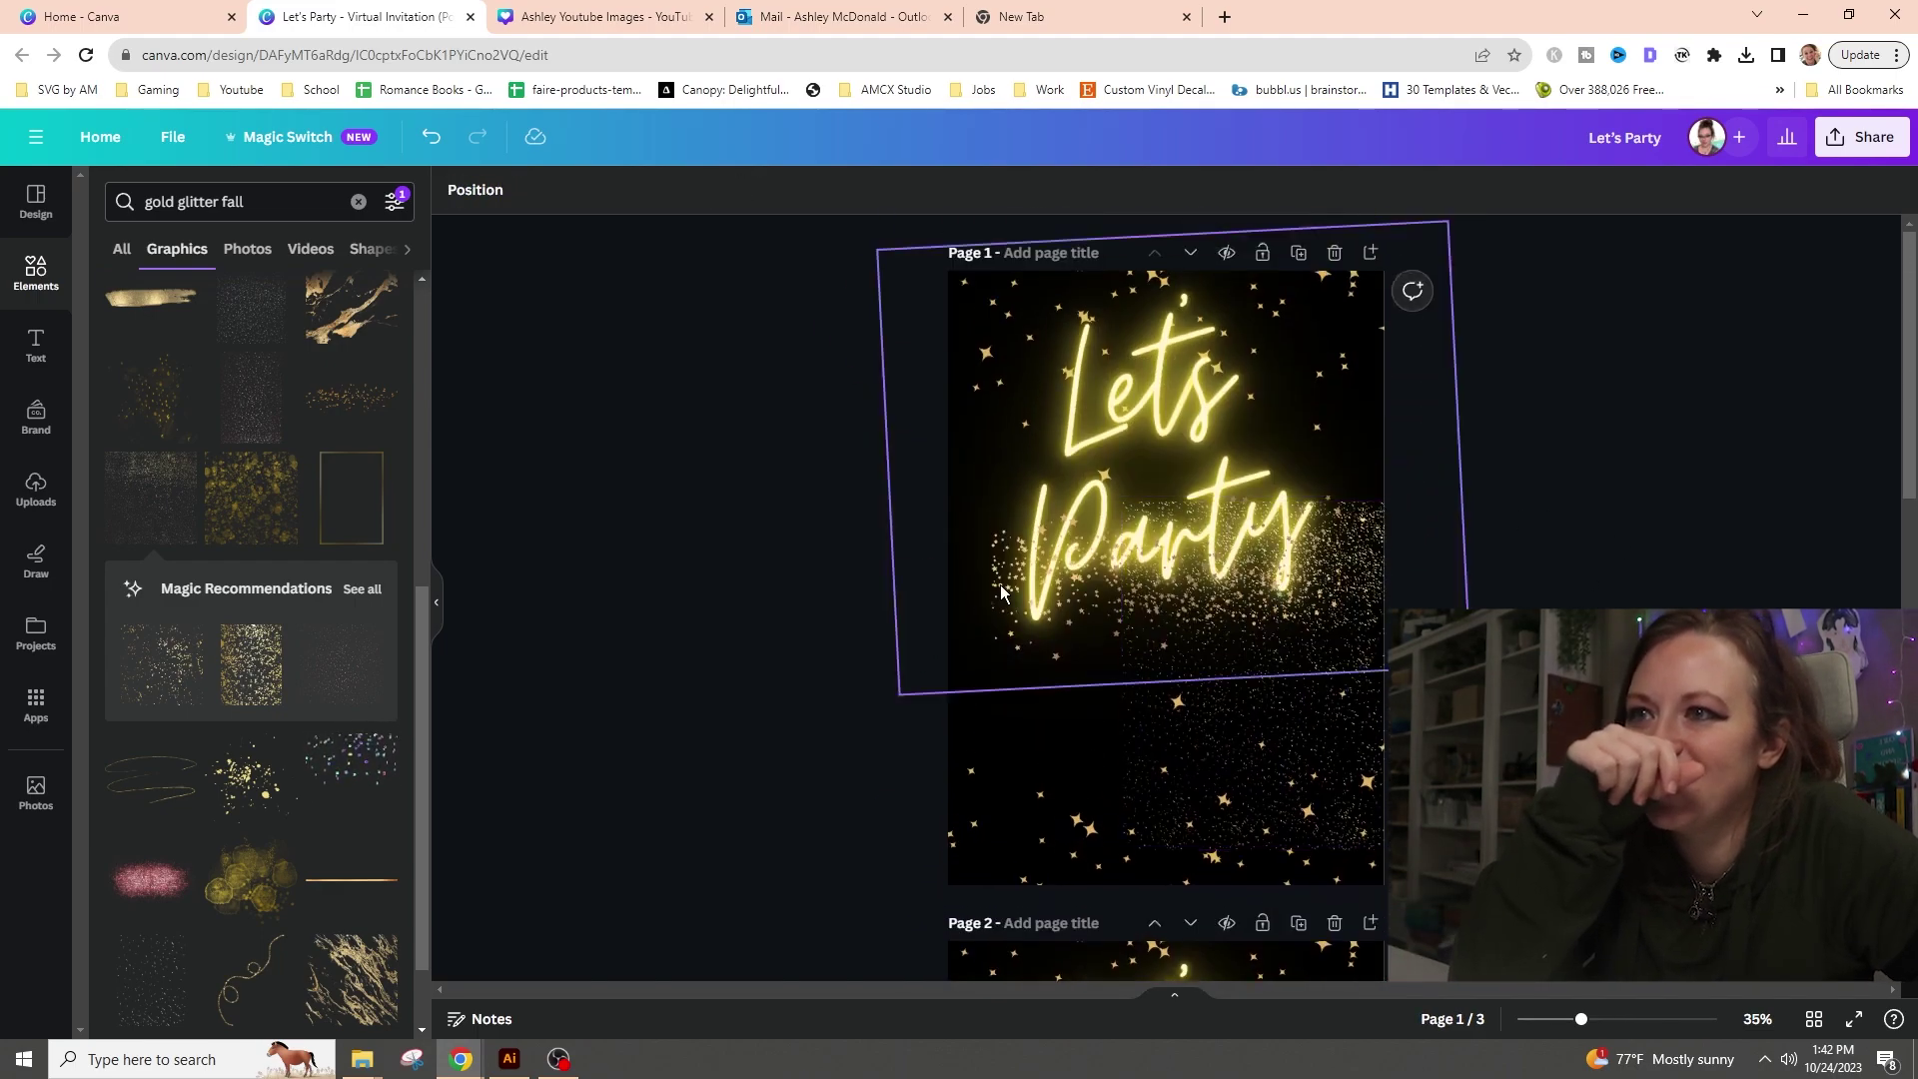
click(1002, 595)
key(Delete)
- Move, enlarge and crop the gold glitter, then delete it from page 1
drag(1403, 835, 1504, 825)
drag(1352, 321, 1290, 321)
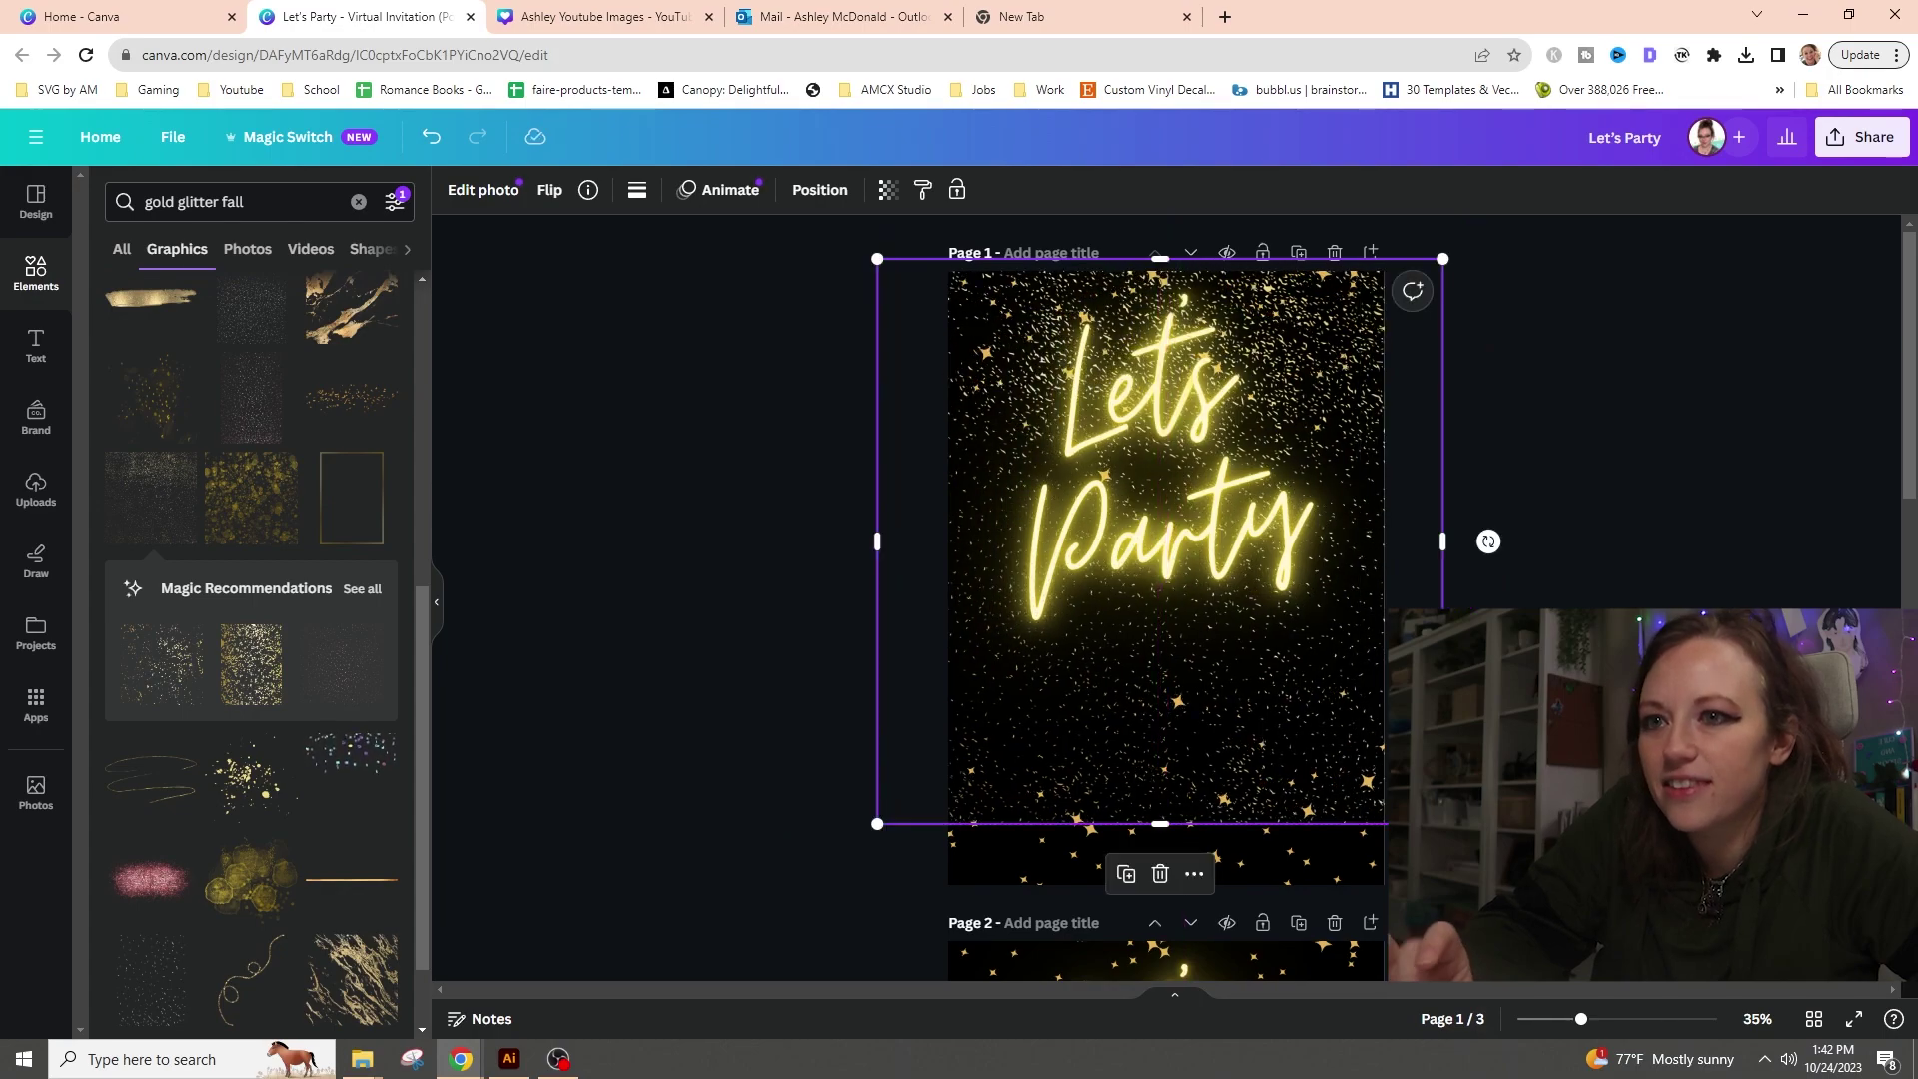
drag(1443, 824, 1369, 777)
drag(865, 767, 937, 695)
drag(1164, 696, 1184, 436)
click(1673, 584)
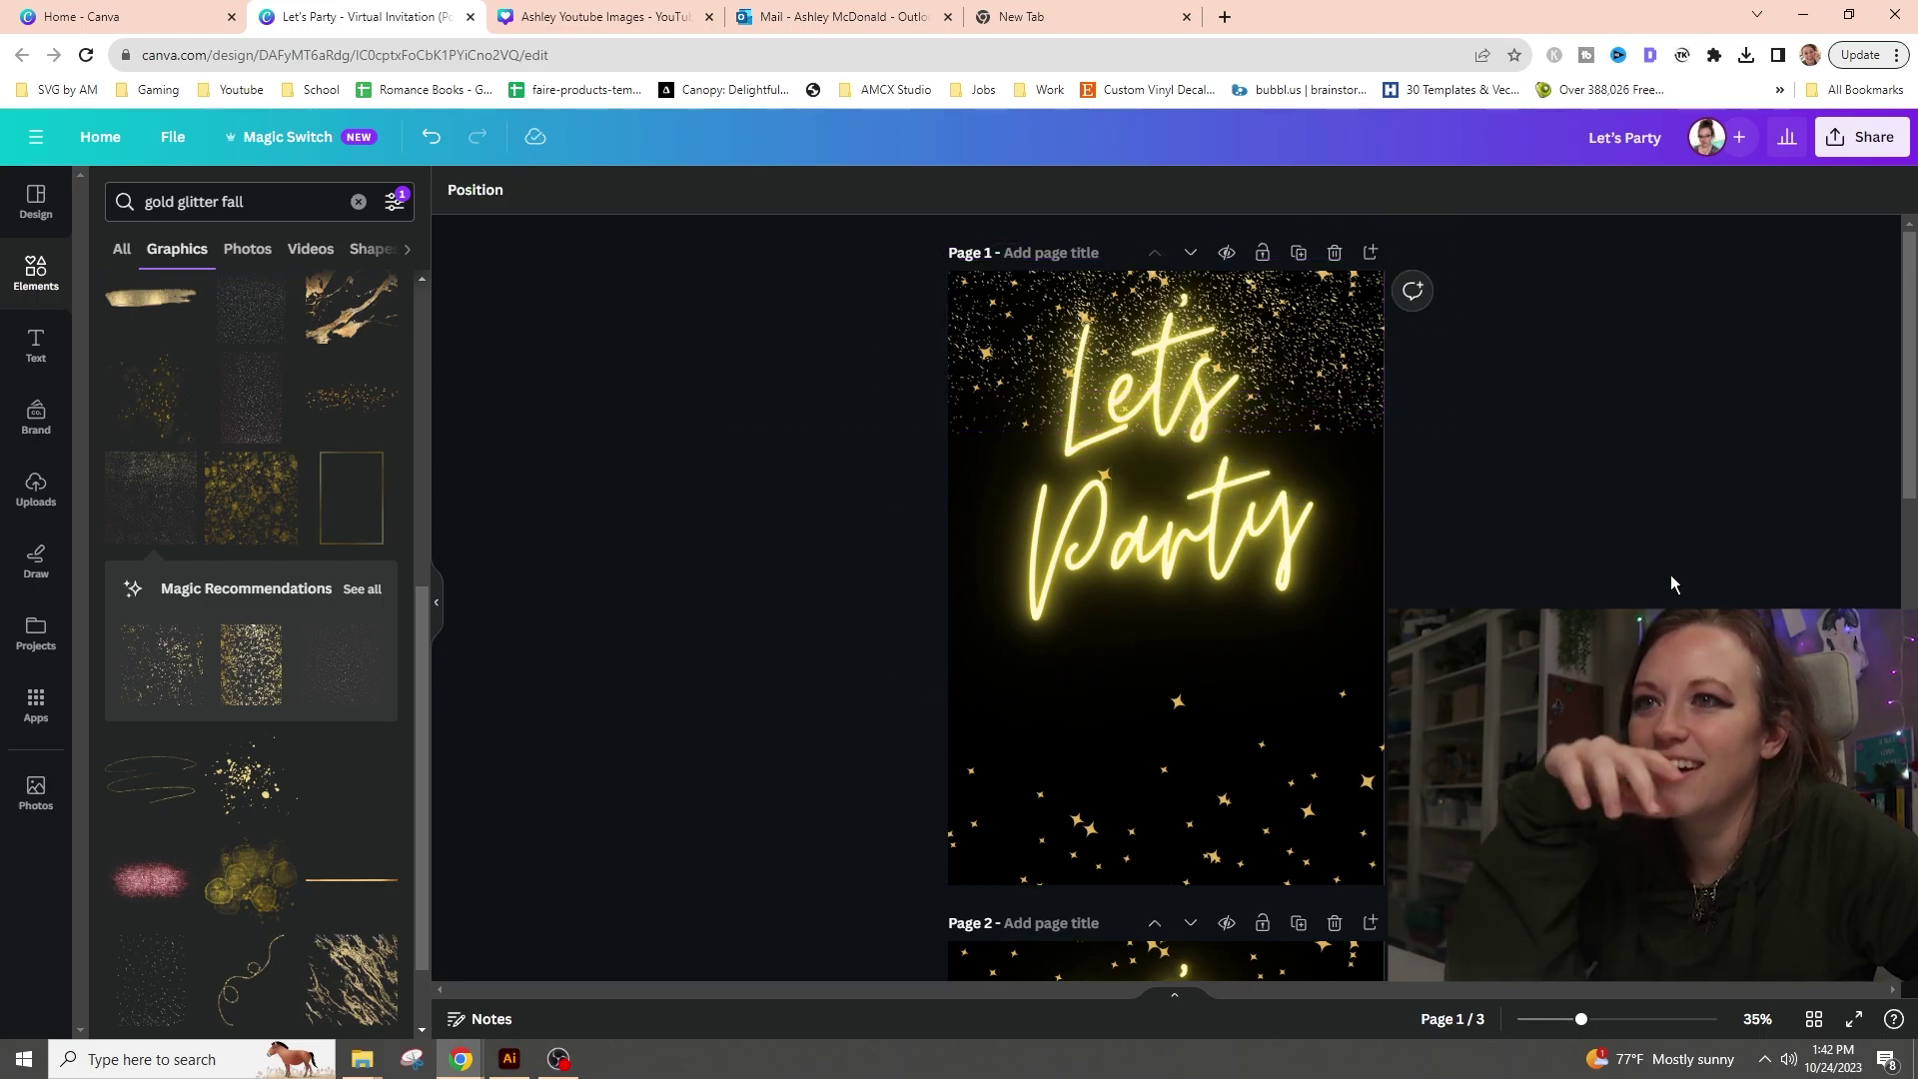
click(1377, 420)
key(Delete)
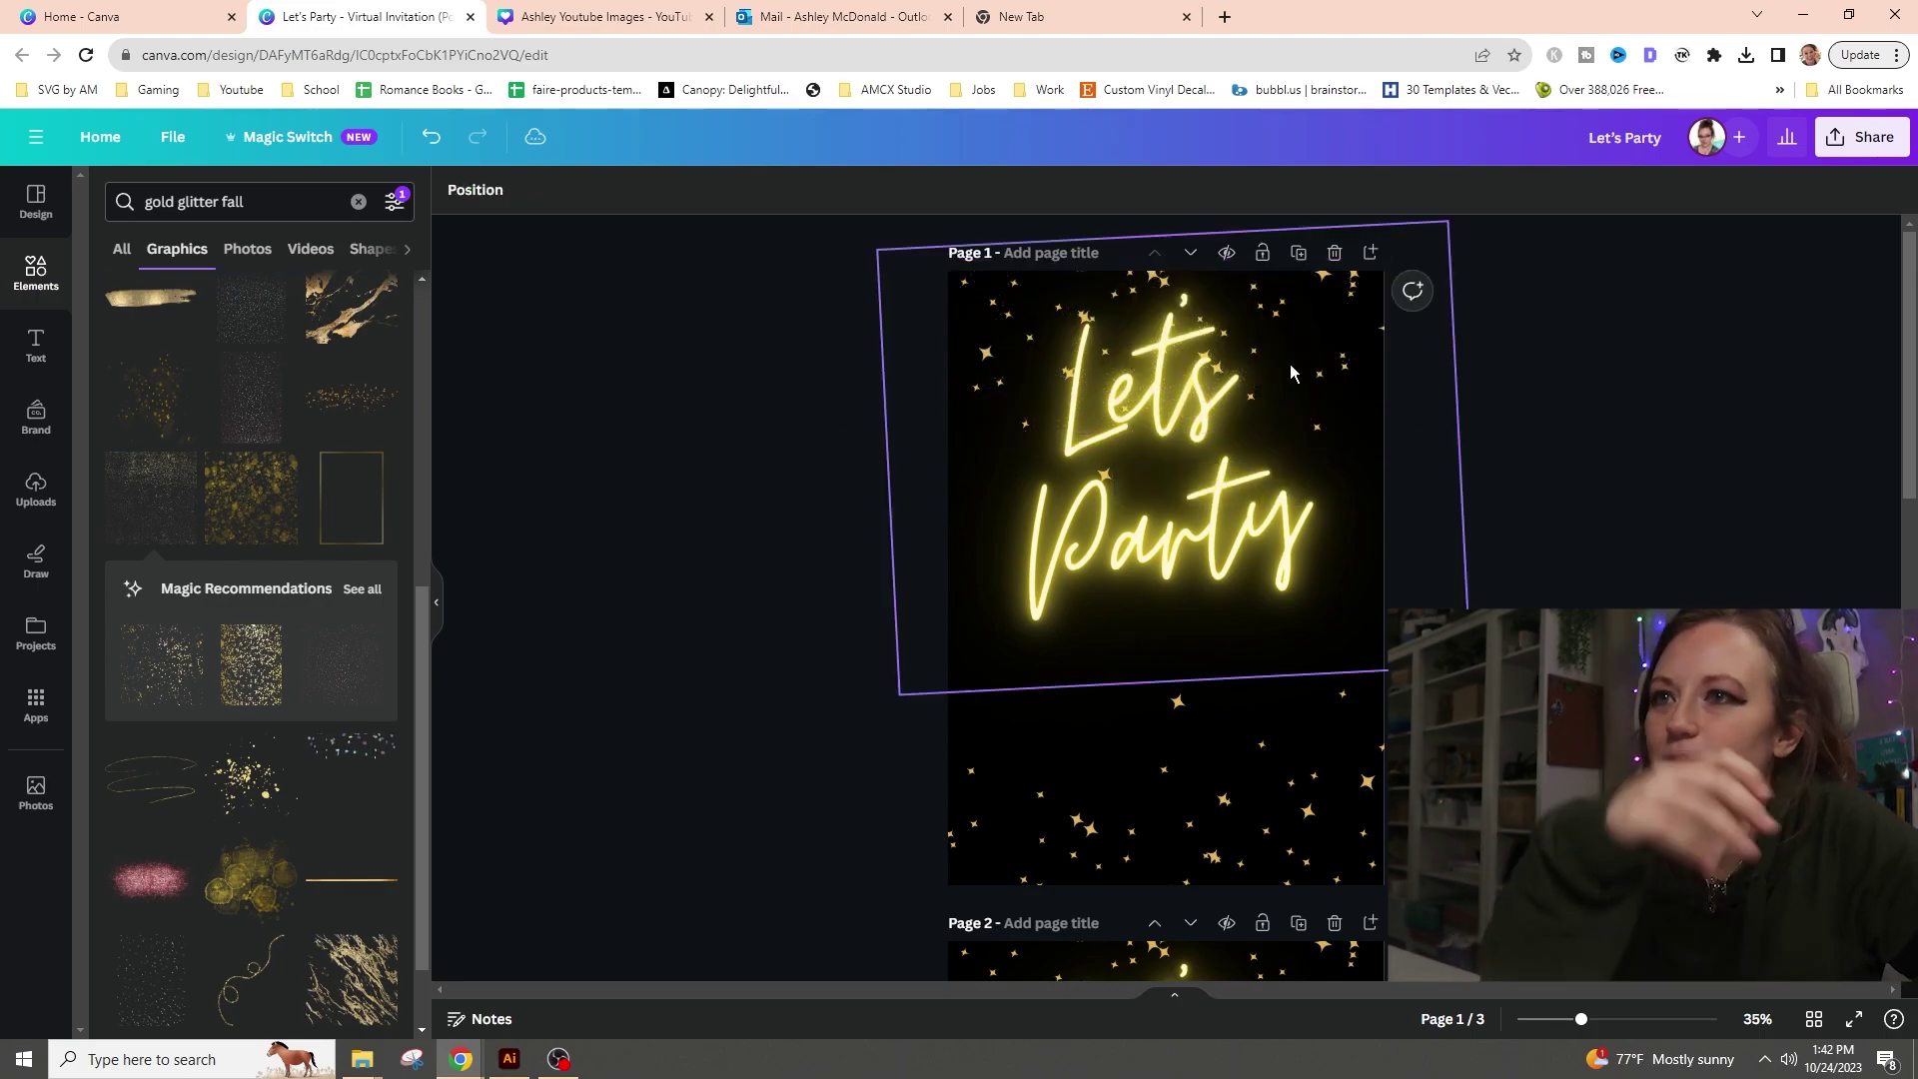
- Move Let's Party down and rotate the scattered stars graphic to 111°
drag(1194, 257, 1198, 446)
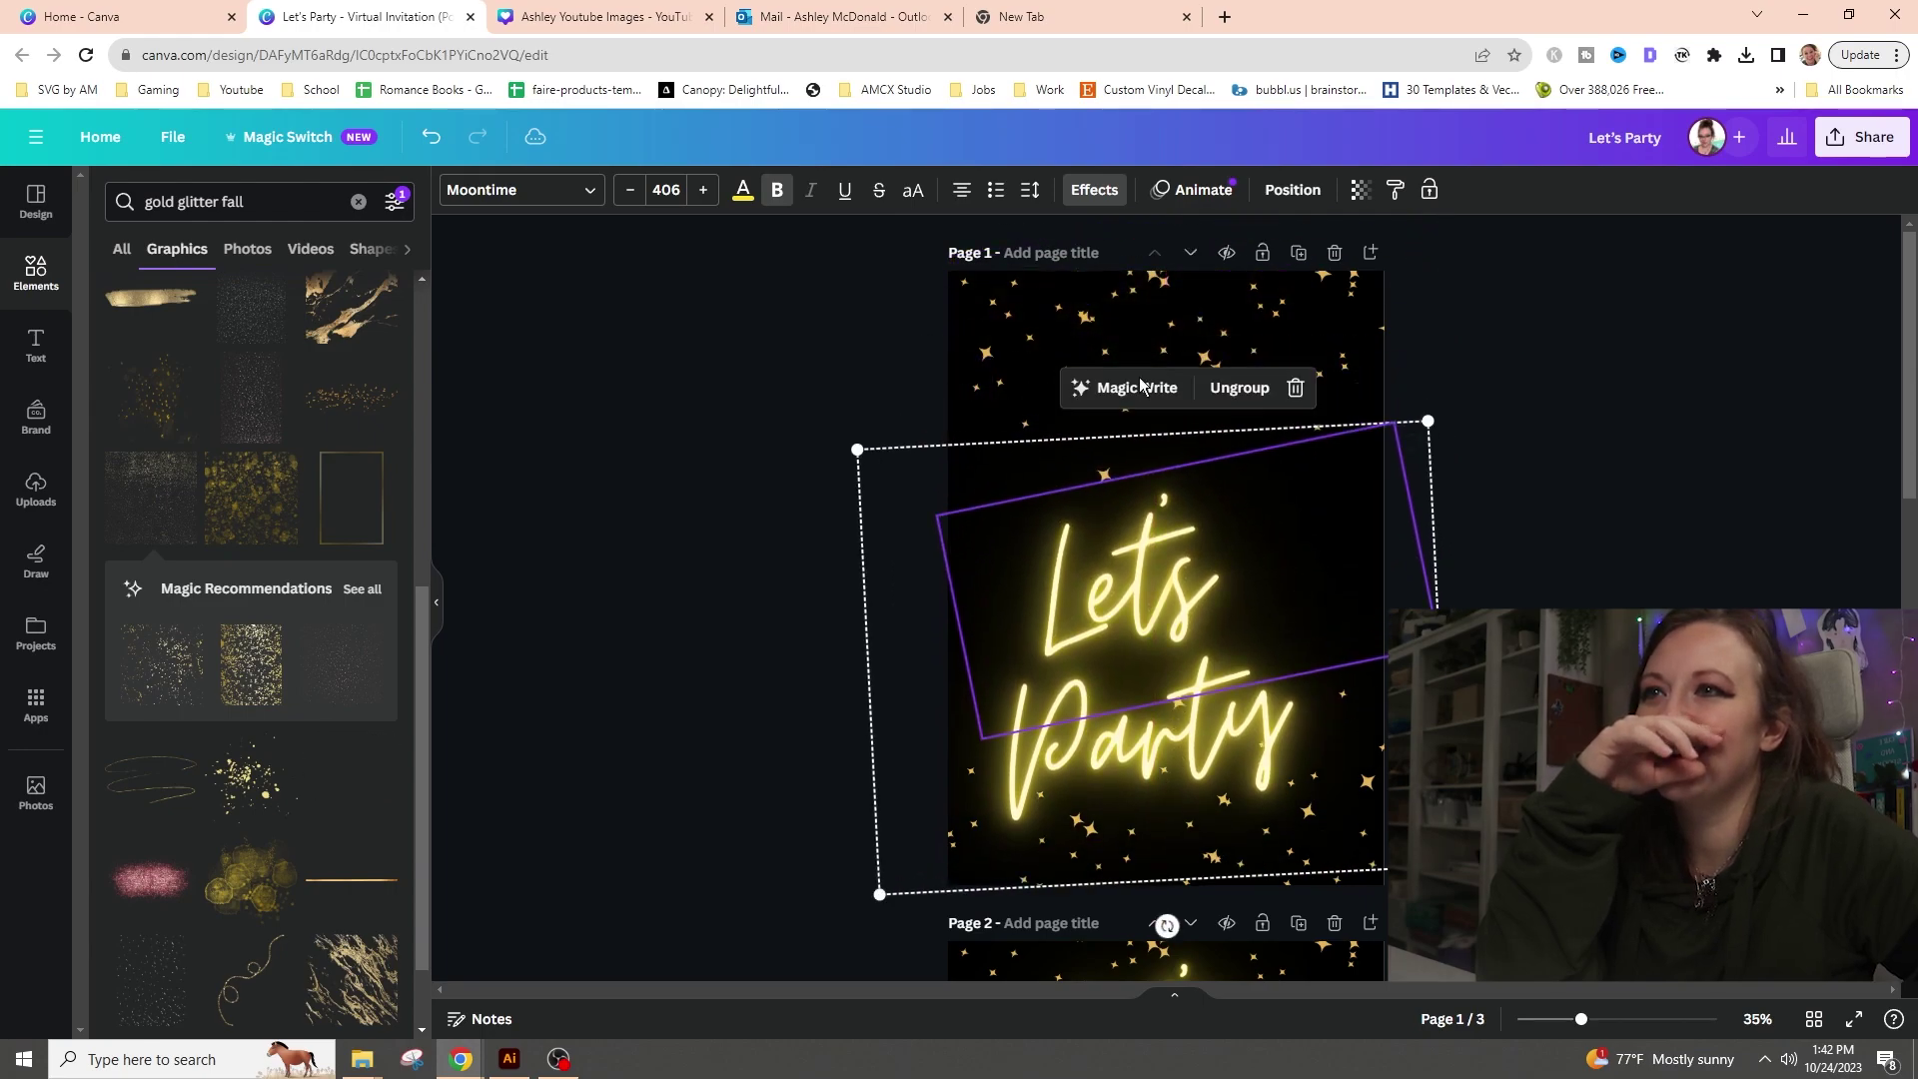
drag(1080, 327, 1042, 242)
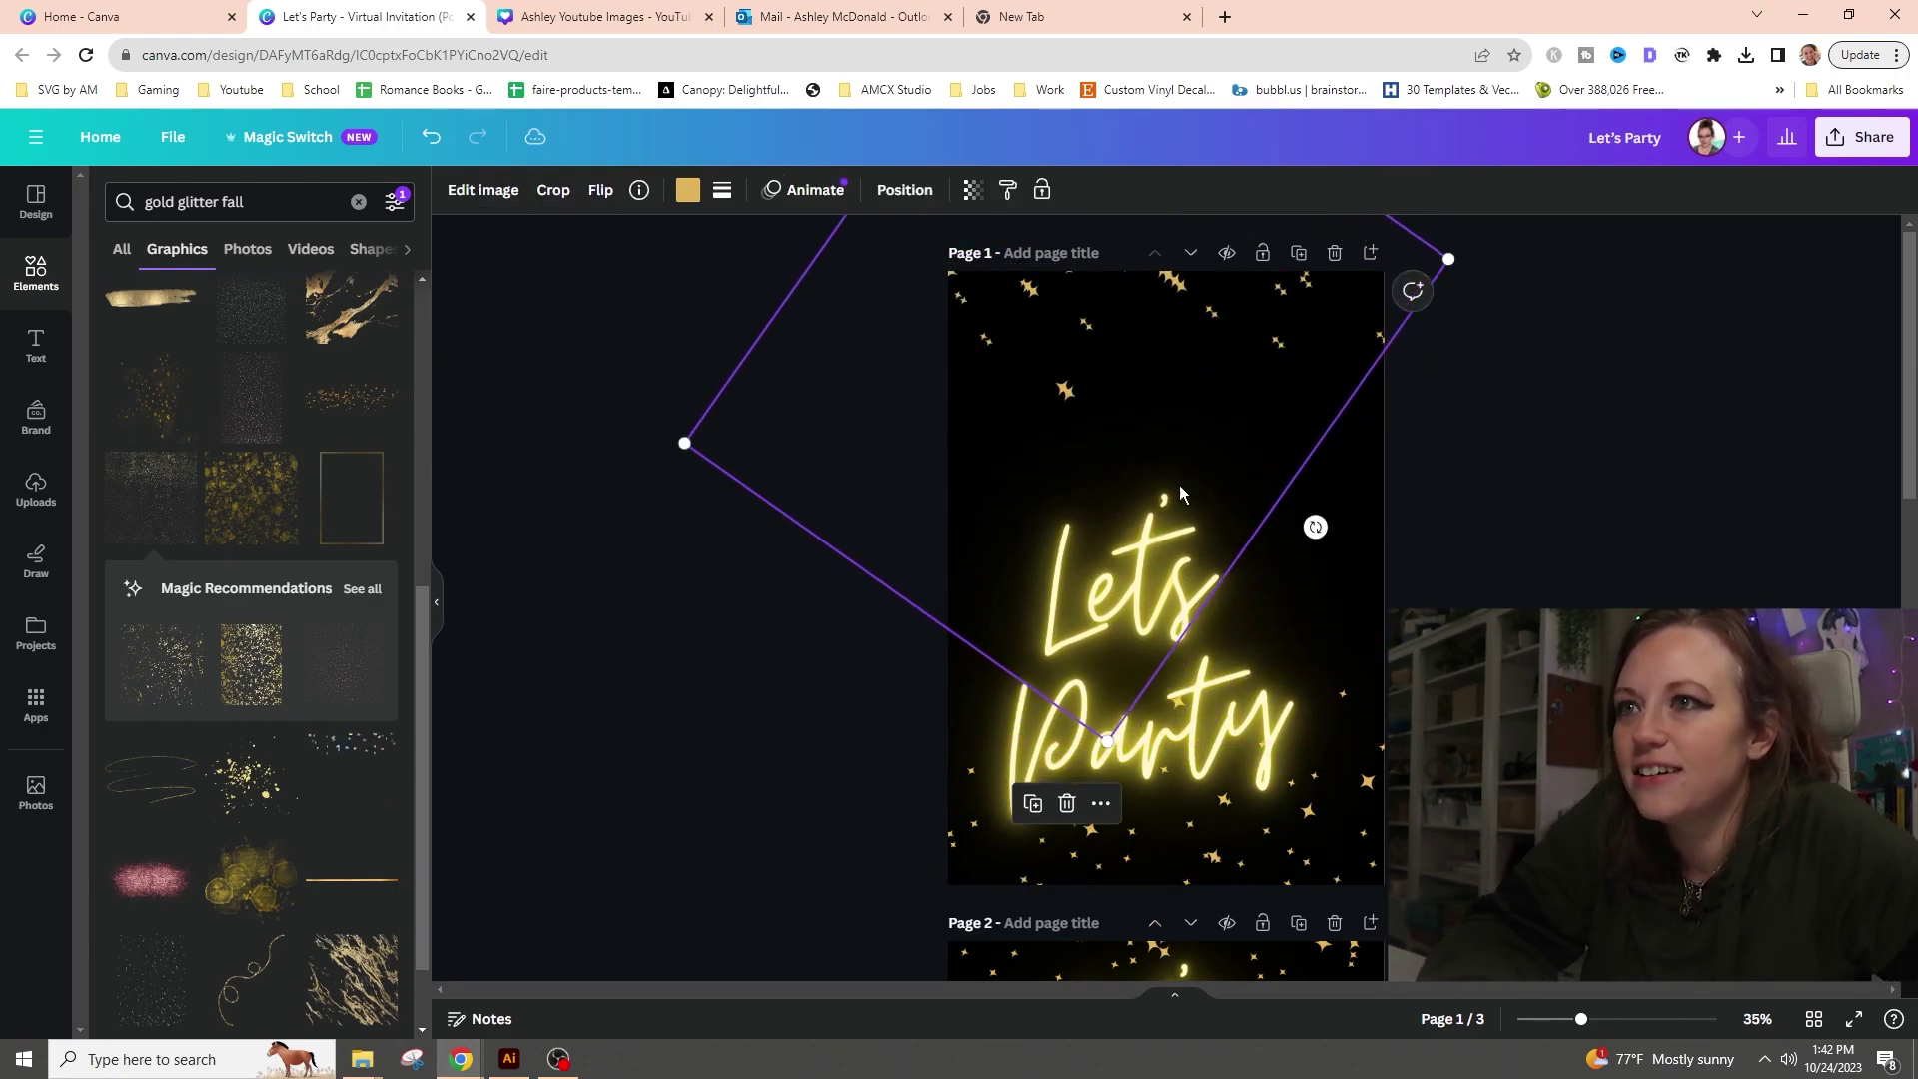
drag(1084, 318, 1228, 297)
drag(1452, 499, 1234, 471)
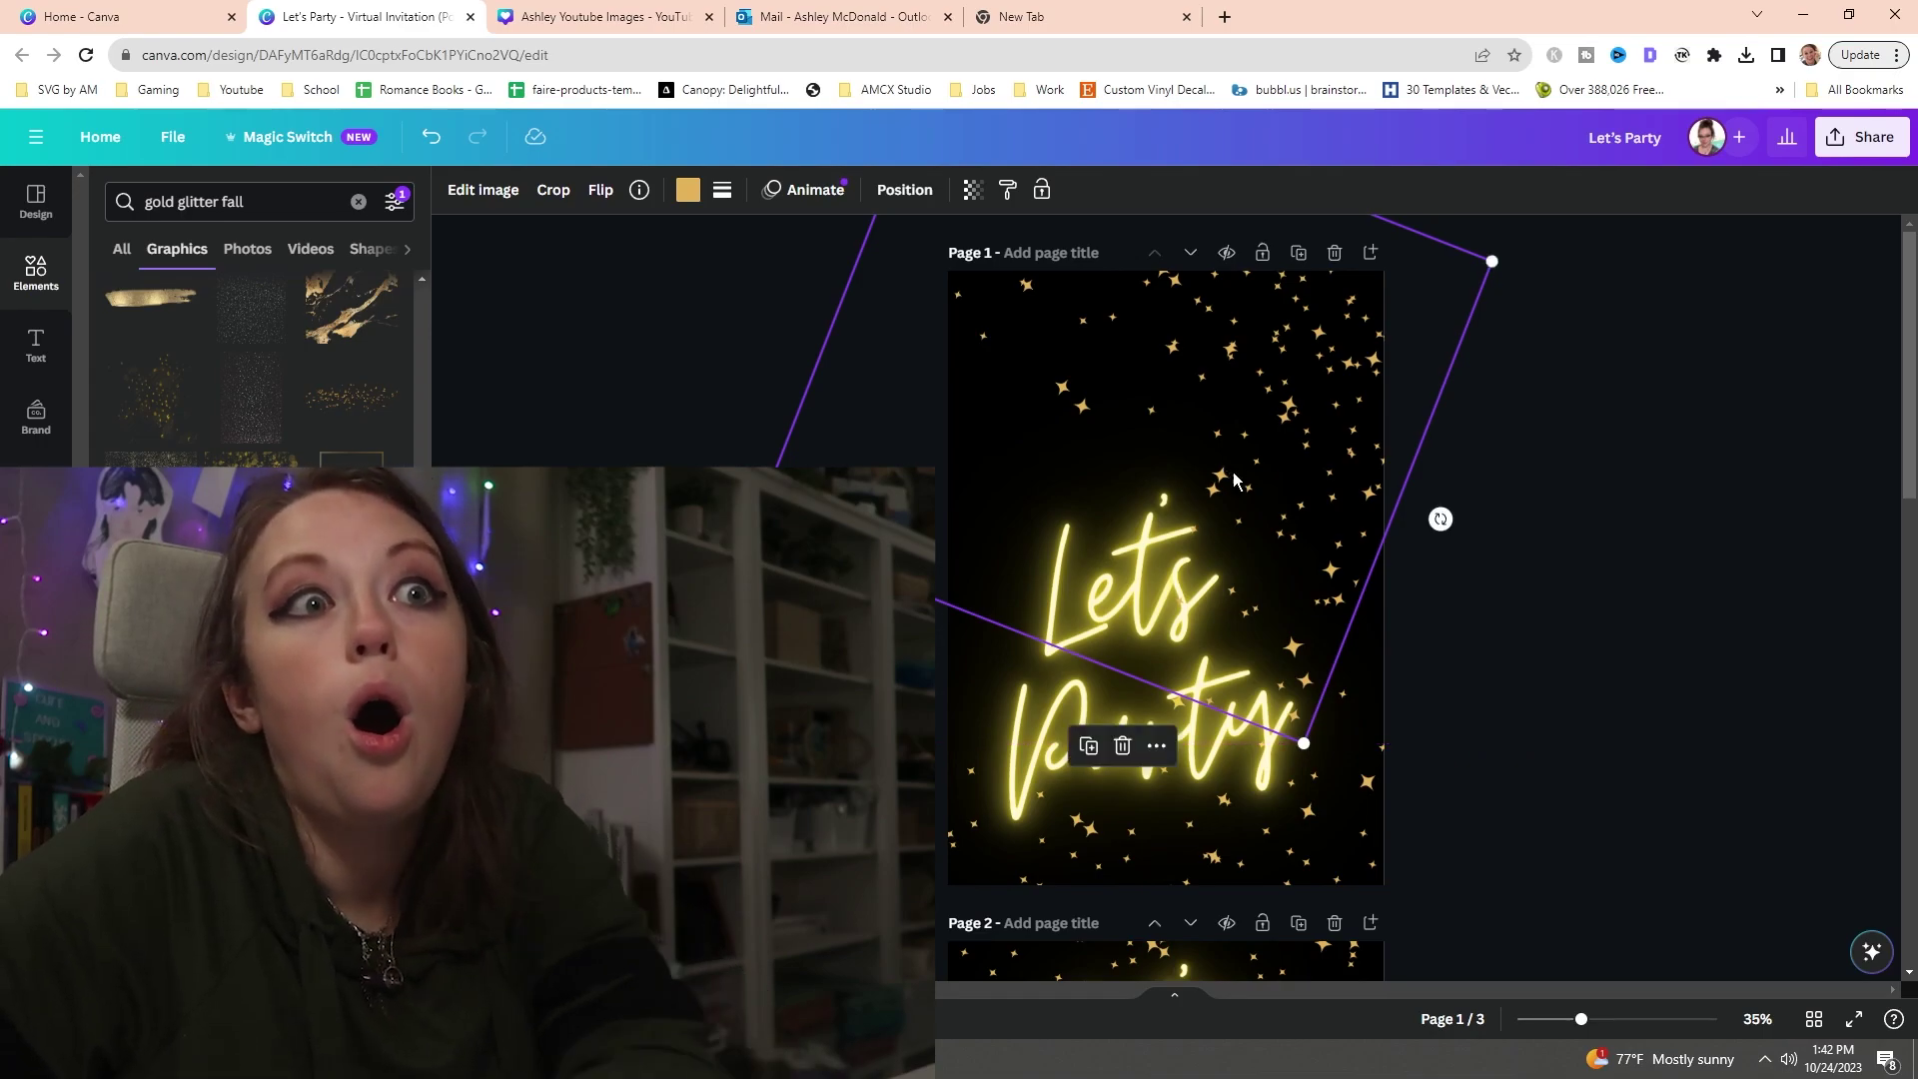
drag(1439, 519, 970, 865)
drag(1449, 892, 1307, 885)
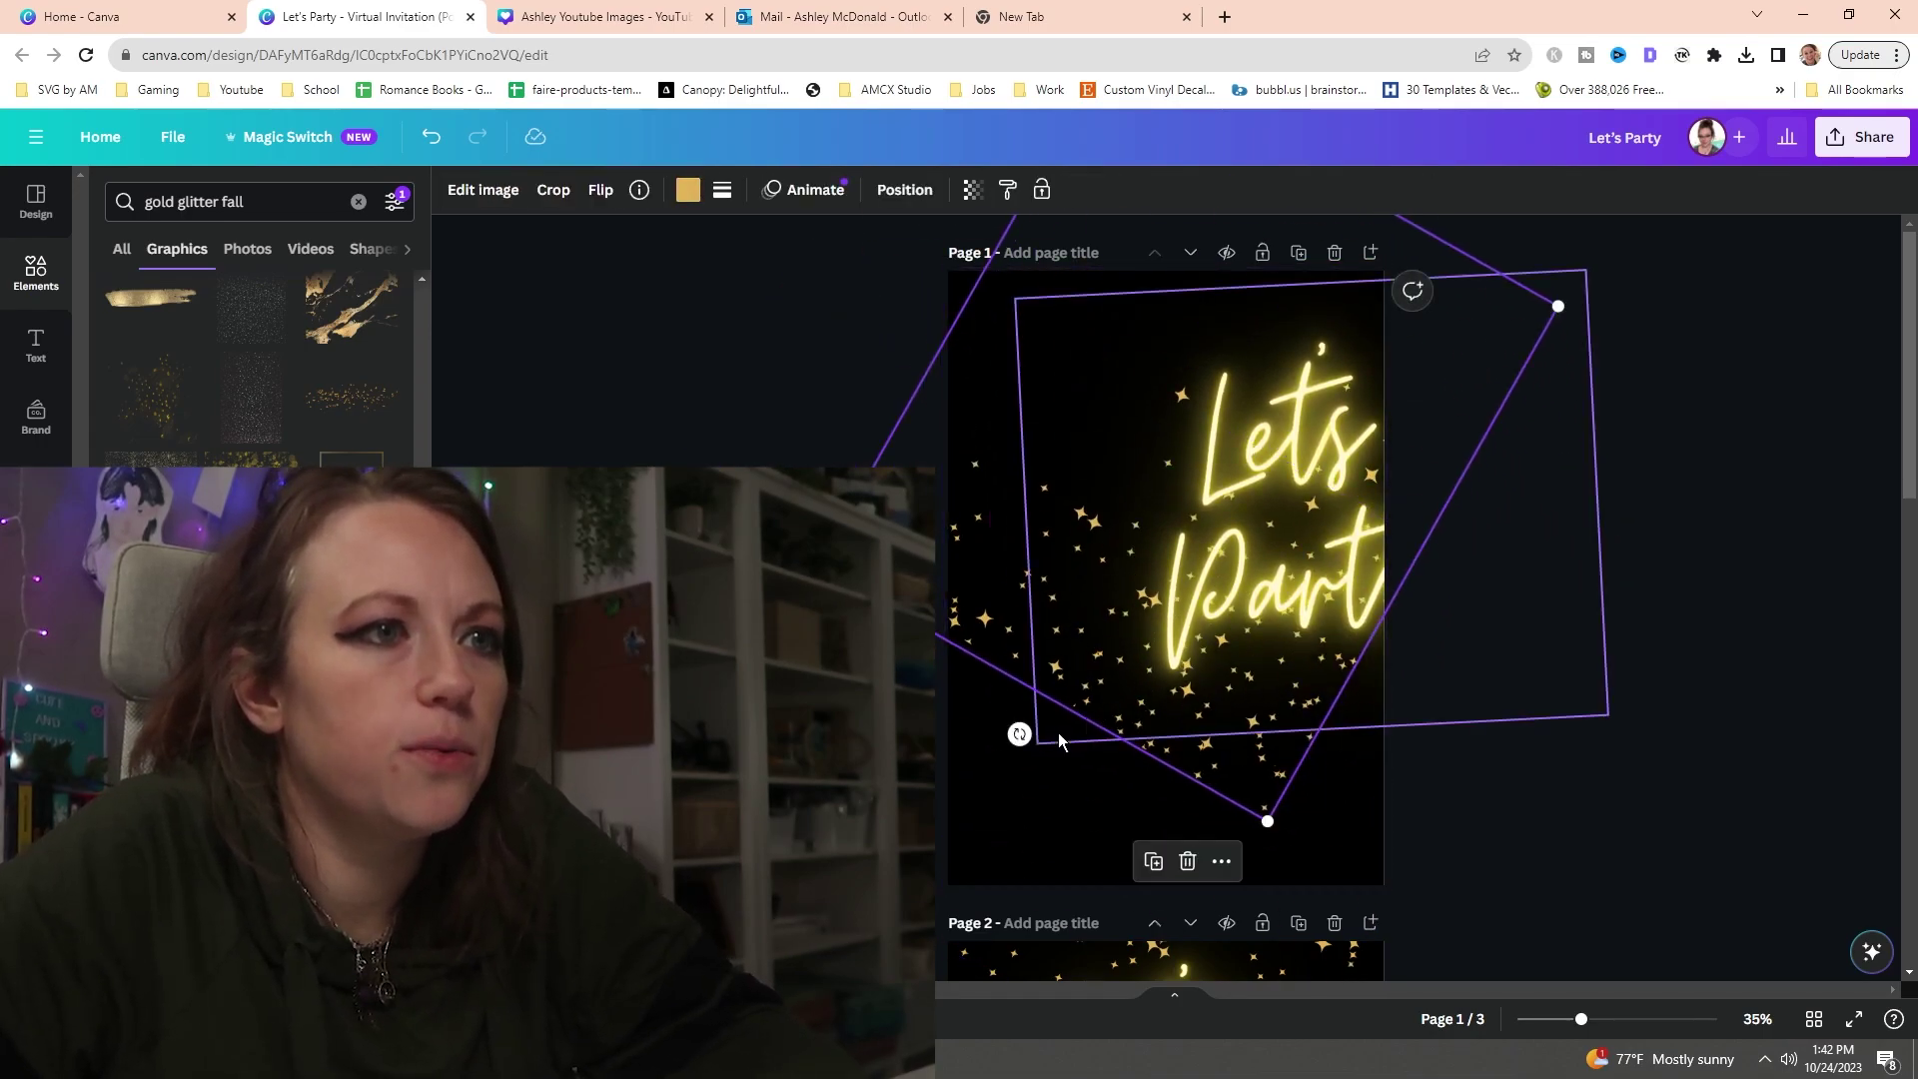
drag(1029, 733, 1182, 335)
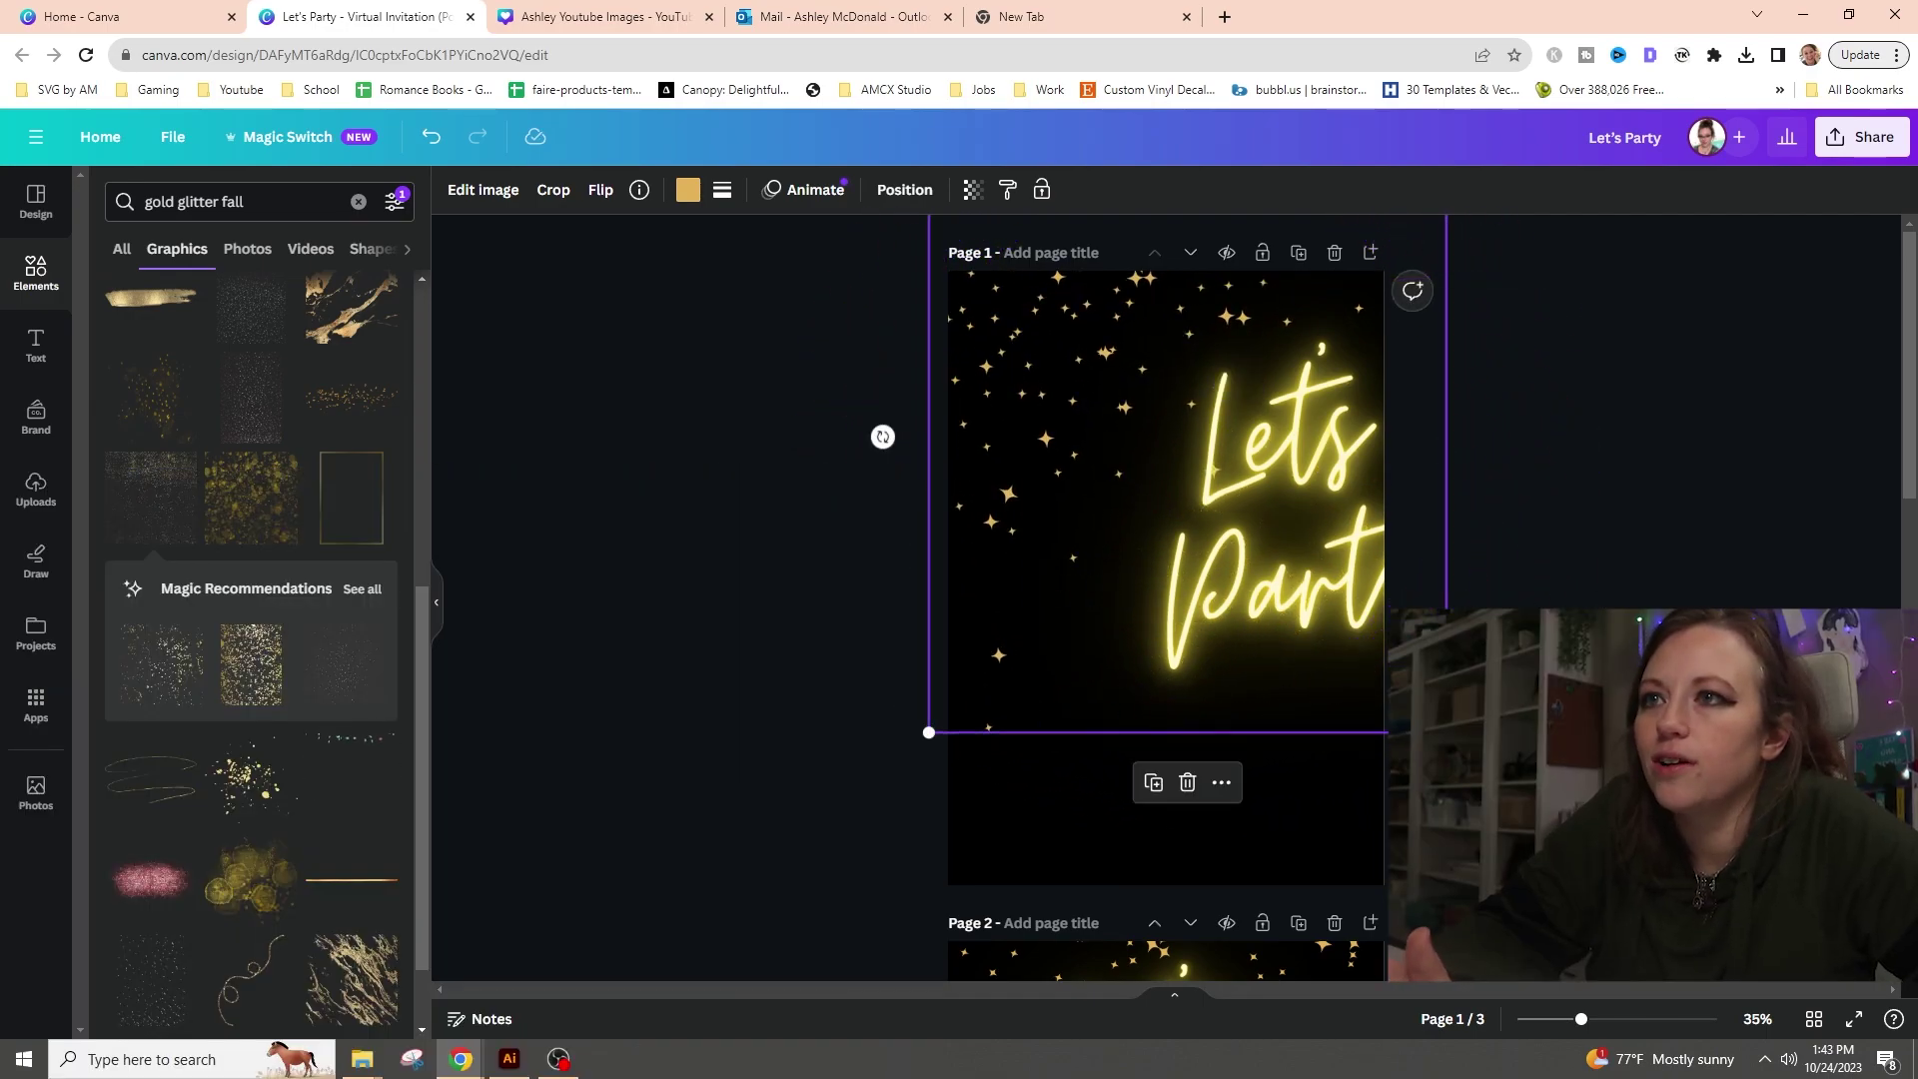
- Shrink the stars graphic into page 1's top-left corner and crop it smaller
drag(1447, 732, 1212, 458)
drag(1040, 386, 1050, 439)
mouse_move(1230, 592)
mouse_down()
mouse_move(1165, 526)
mouse_move(1238, 601)
mouse_up()
click(993, 612)
double_click(1019, 459)
drag(1216, 591, 1206, 576)
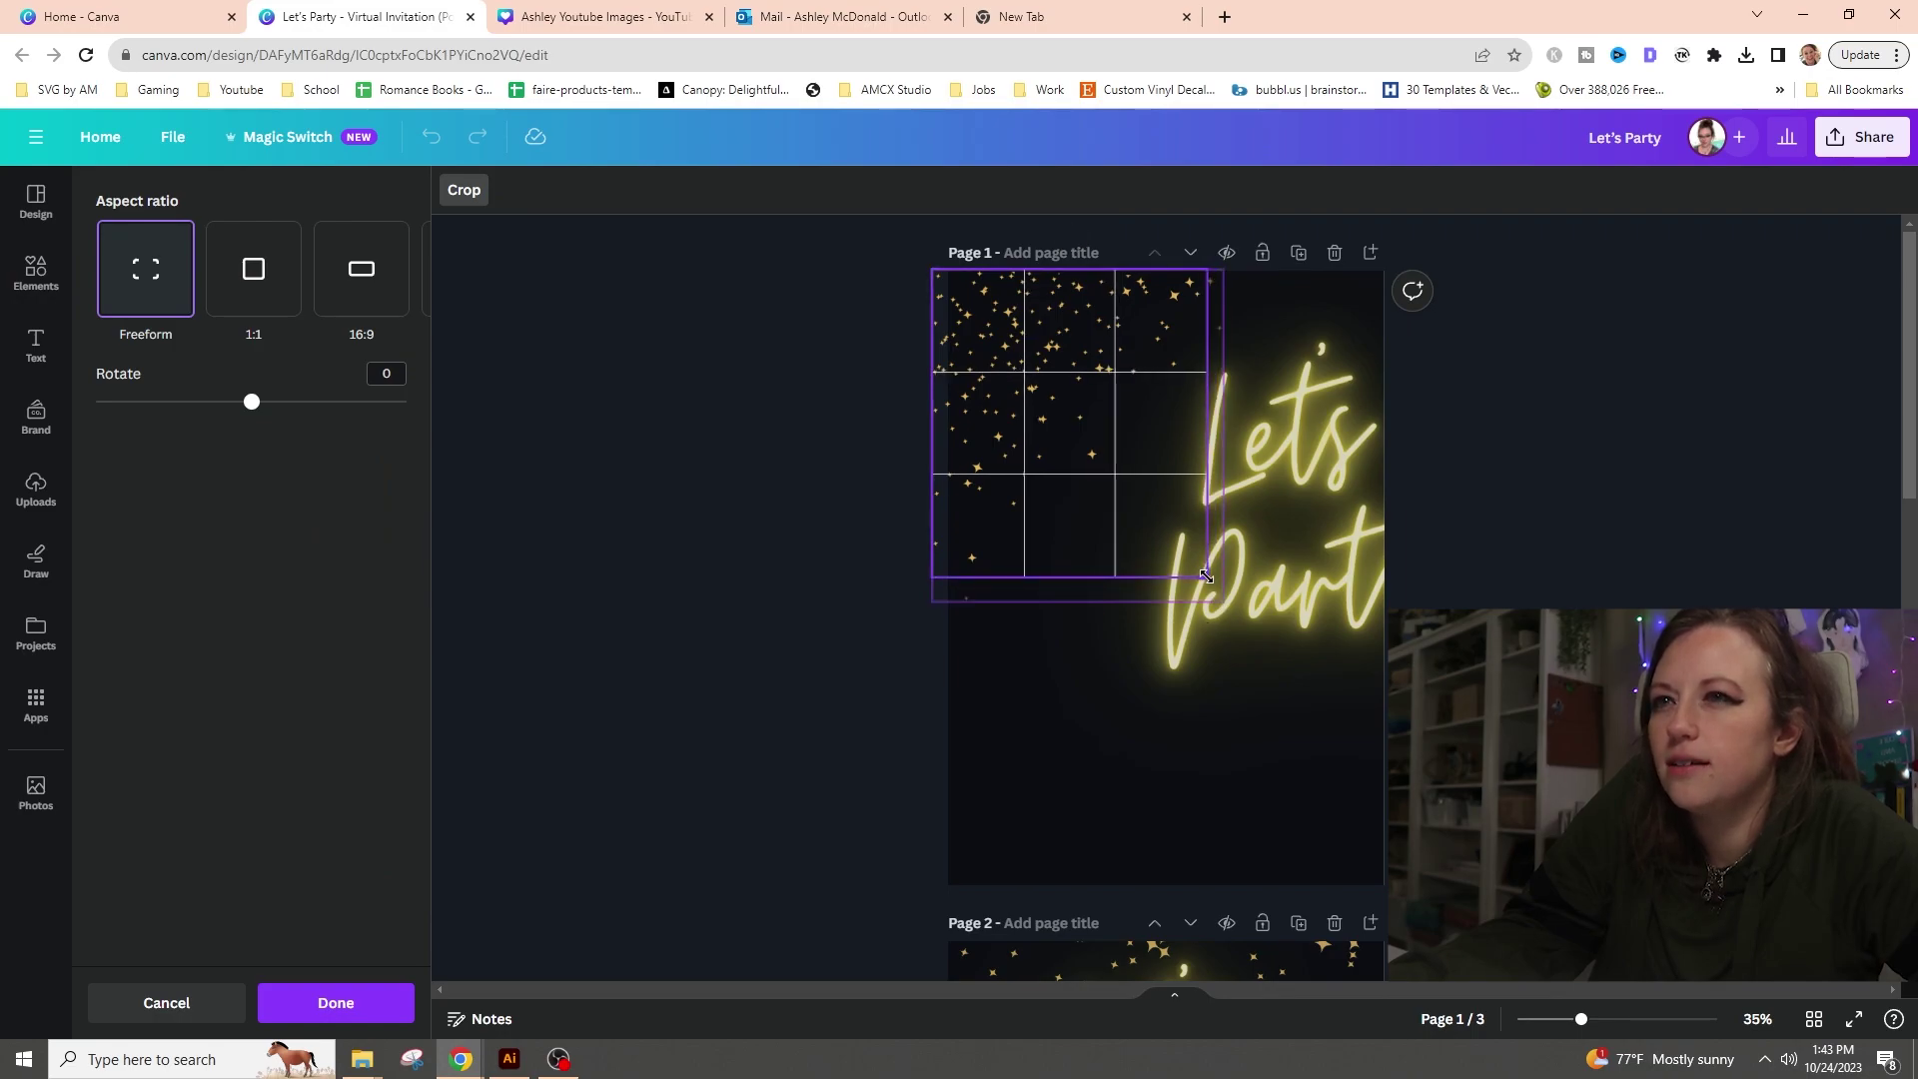
- Apply the stars crop, then recrop its bottom tighter and confirm
key(Return)
key(Escape)
click(1035, 452)
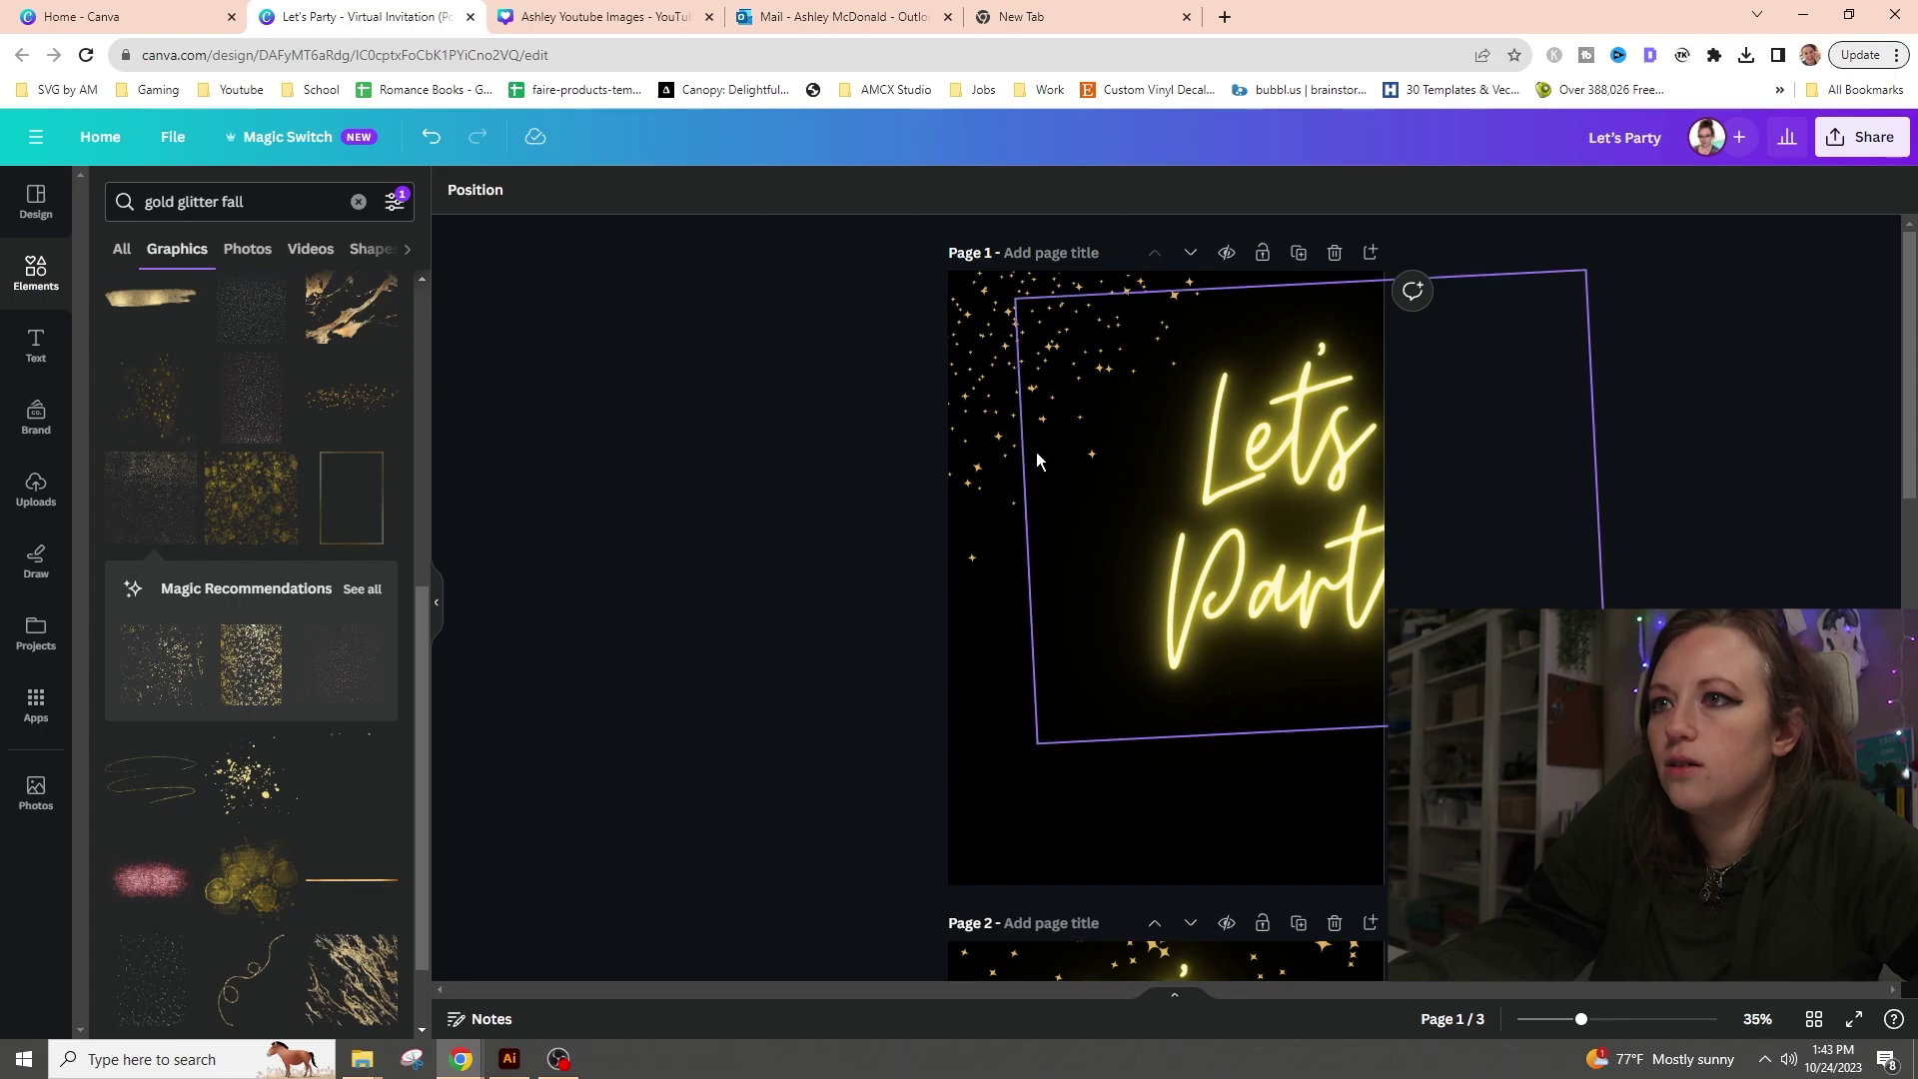
click(1011, 442)
double_click(1012, 442)
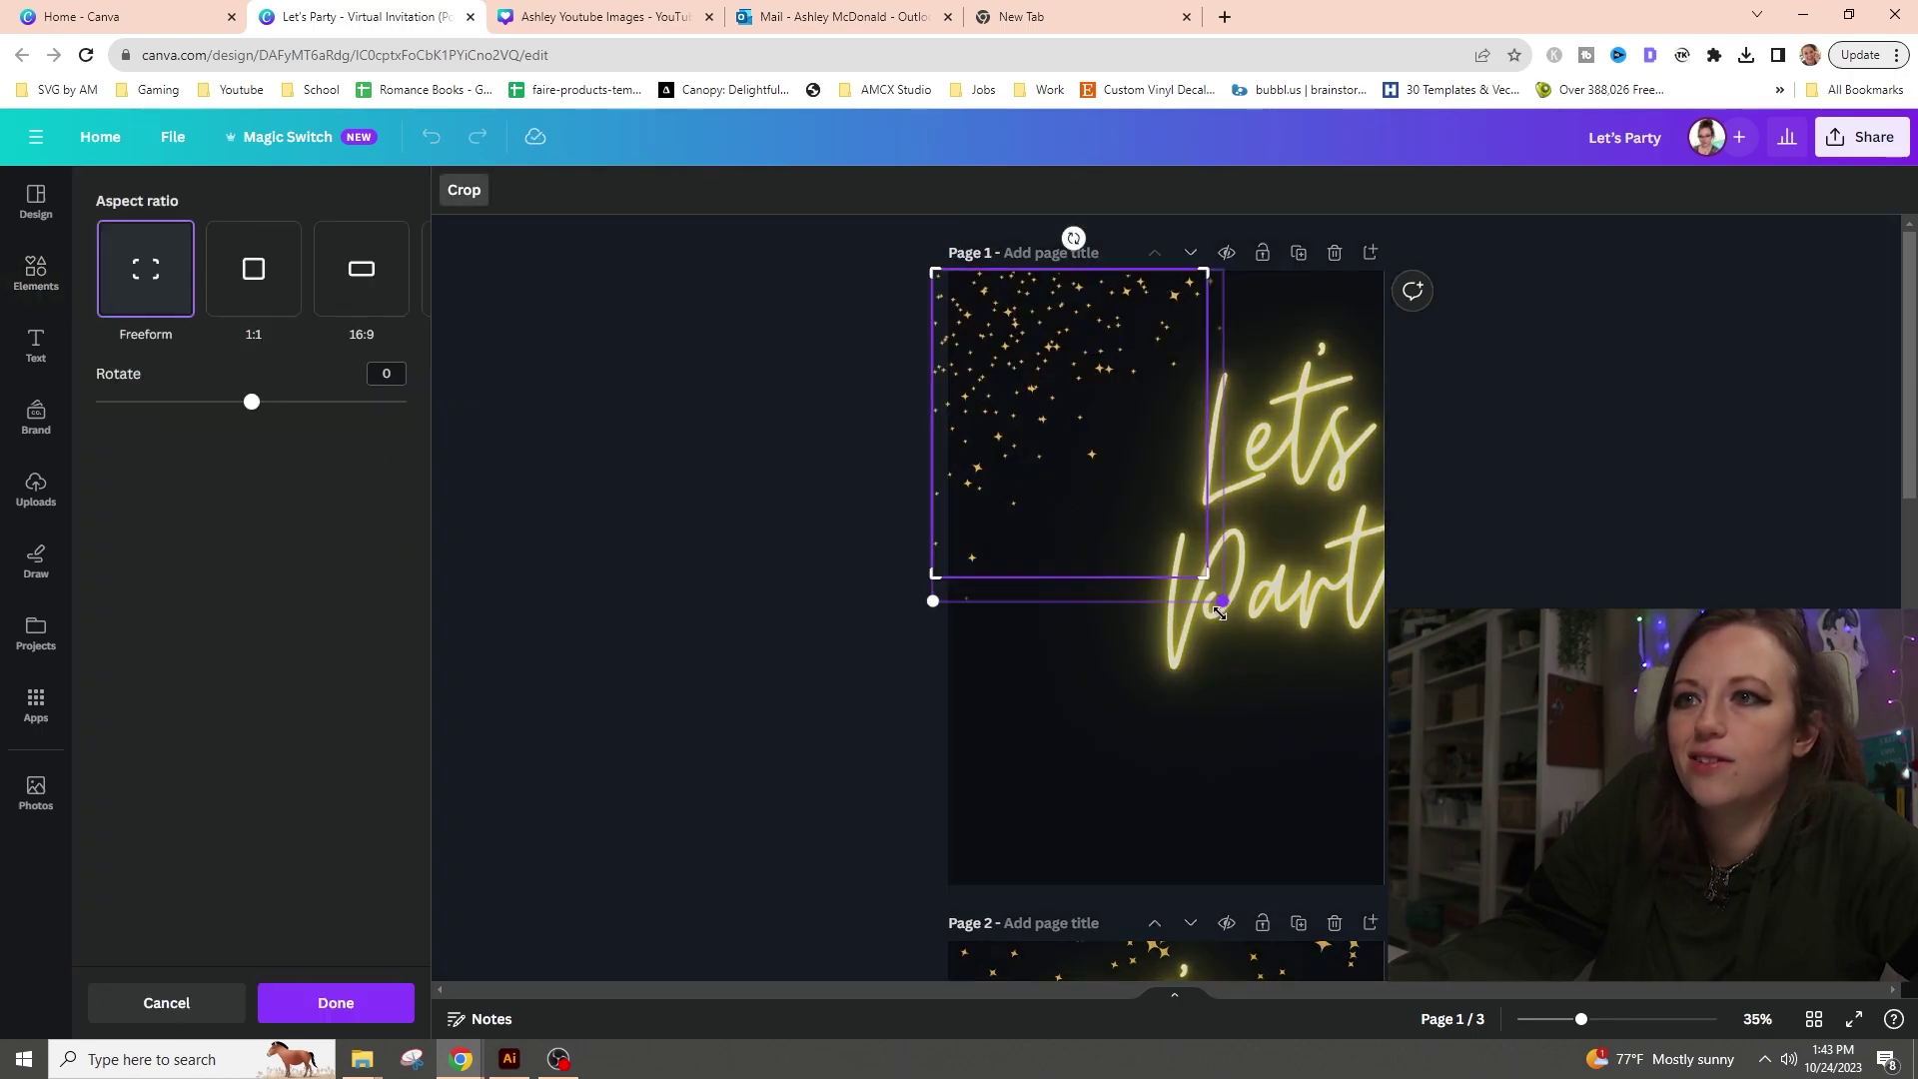
drag(1216, 595, 1207, 523)
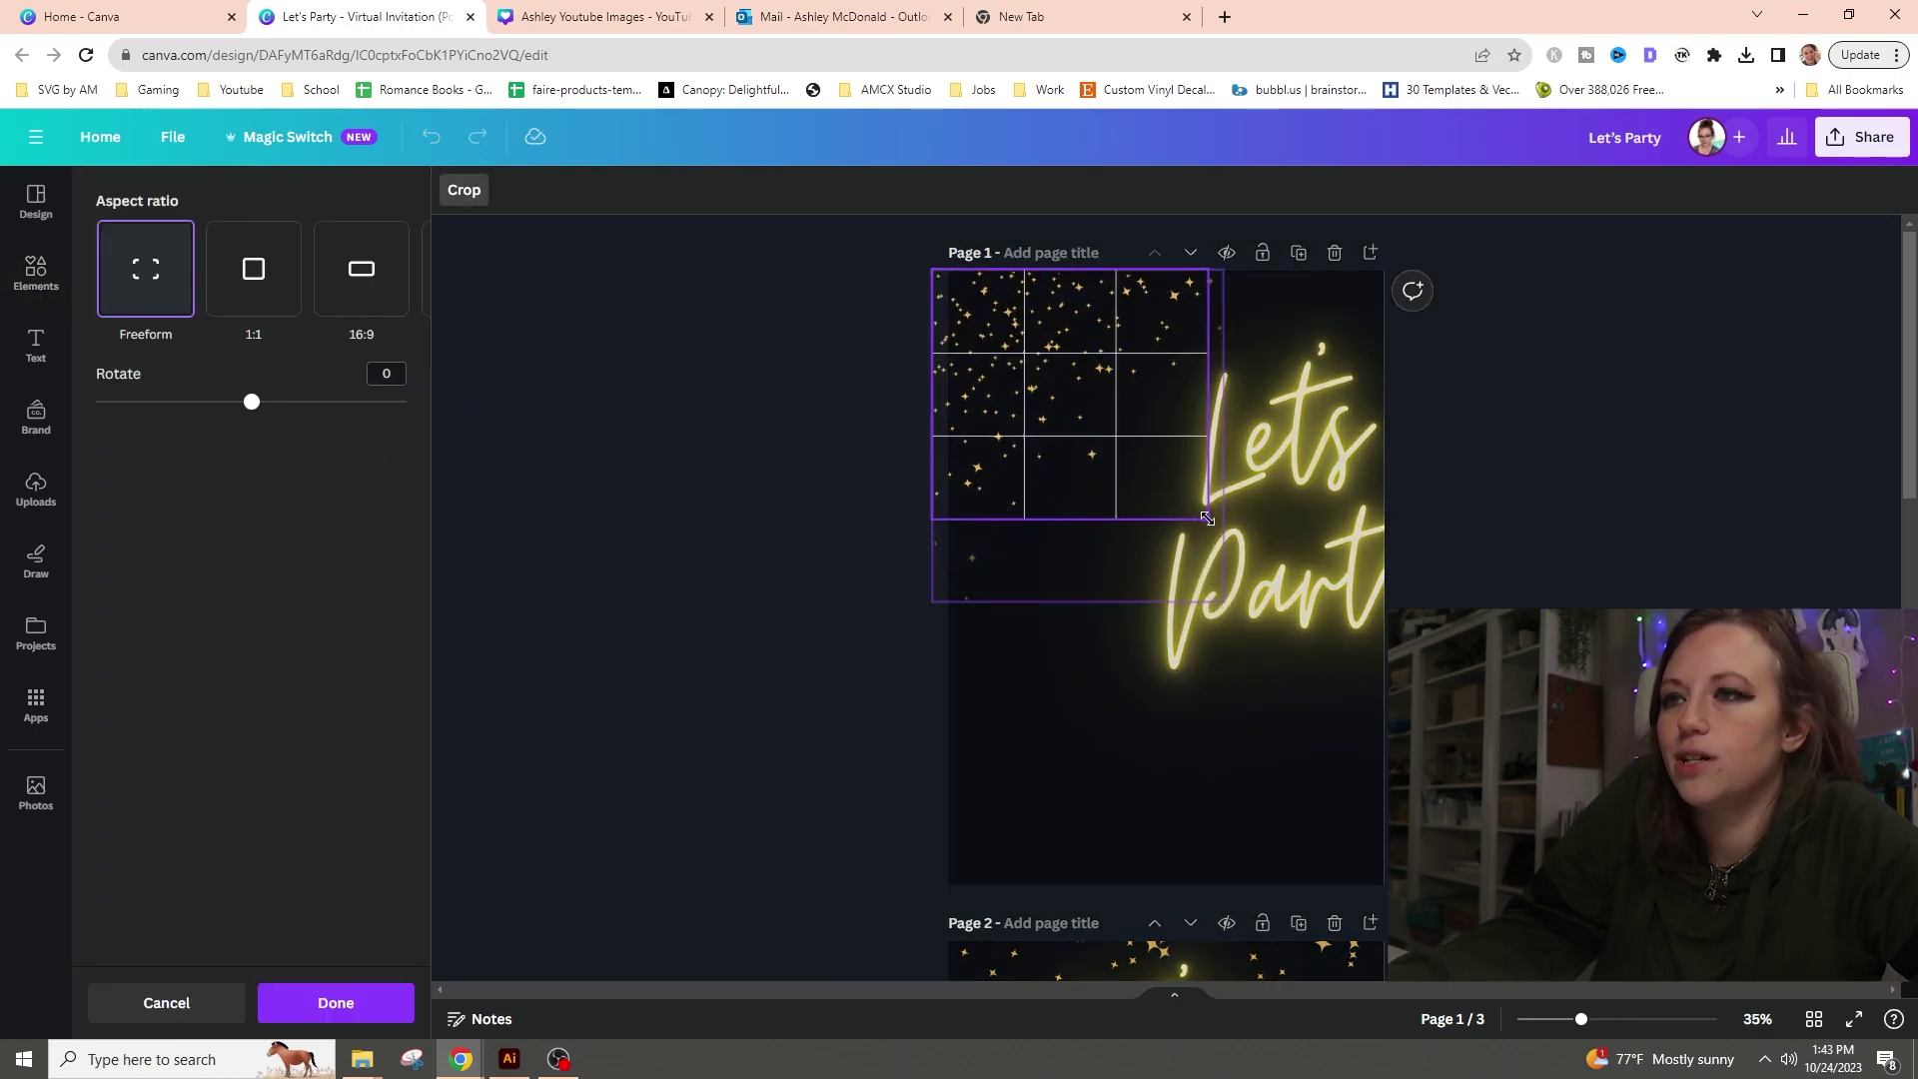
key(Return)
key(Escape)
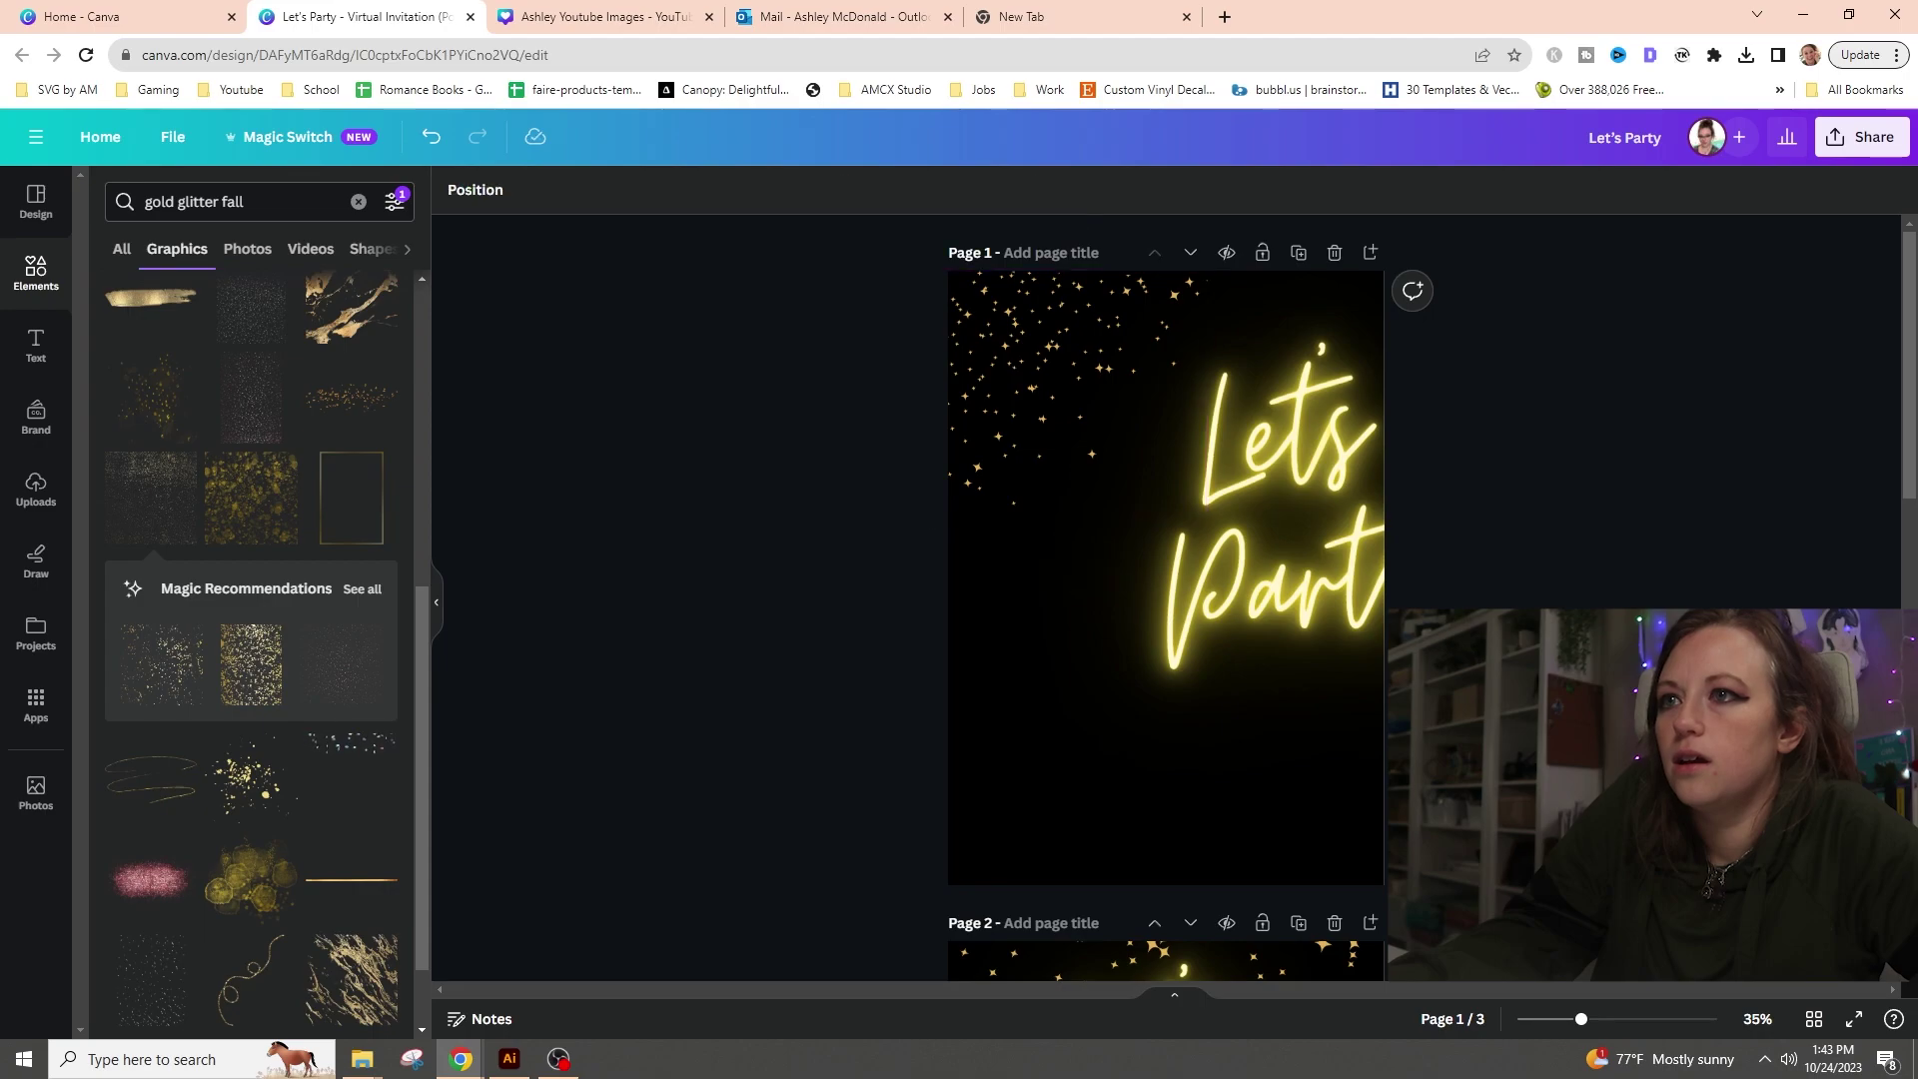
- Shift Let's Party slightly left and nudge the stars graphic left and up
click(1060, 377)
drag(1060, 377, 1036, 371)
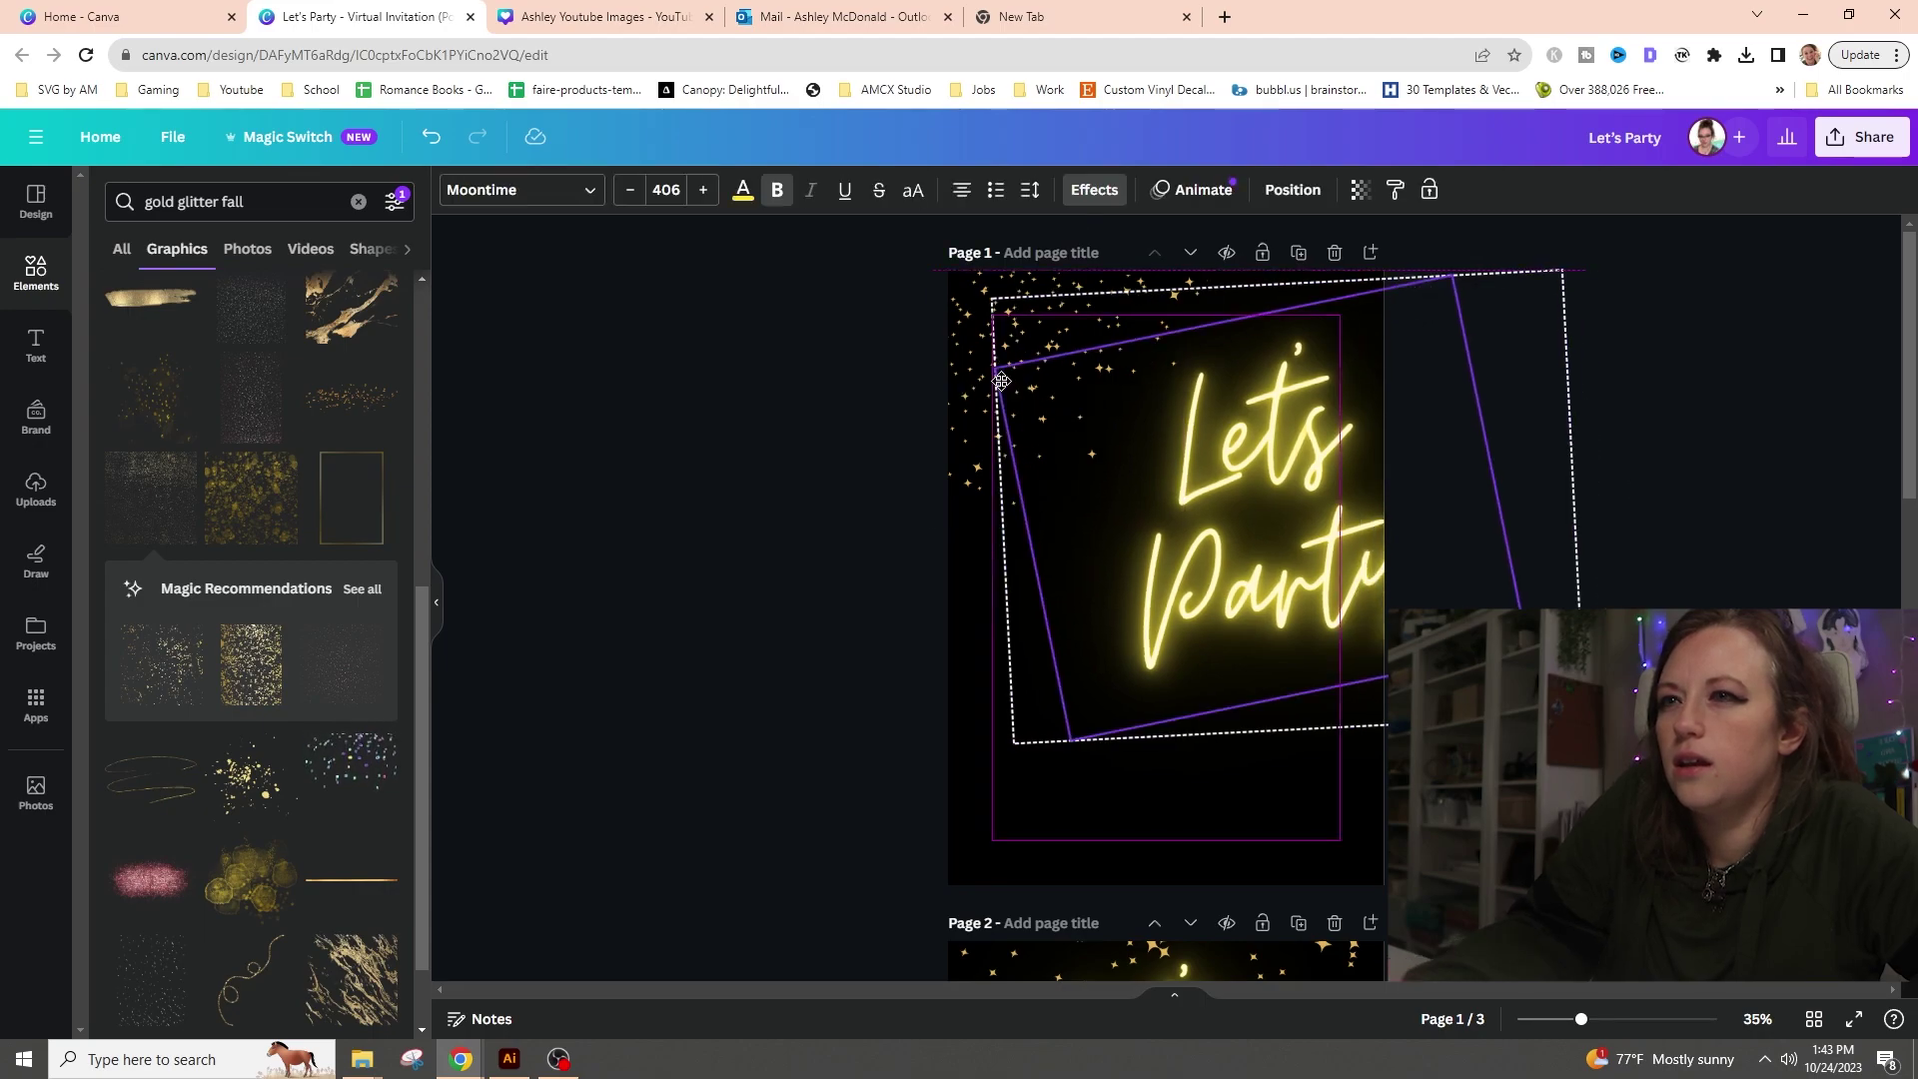
click(946, 313)
drag(950, 290, 931, 281)
click(1652, 593)
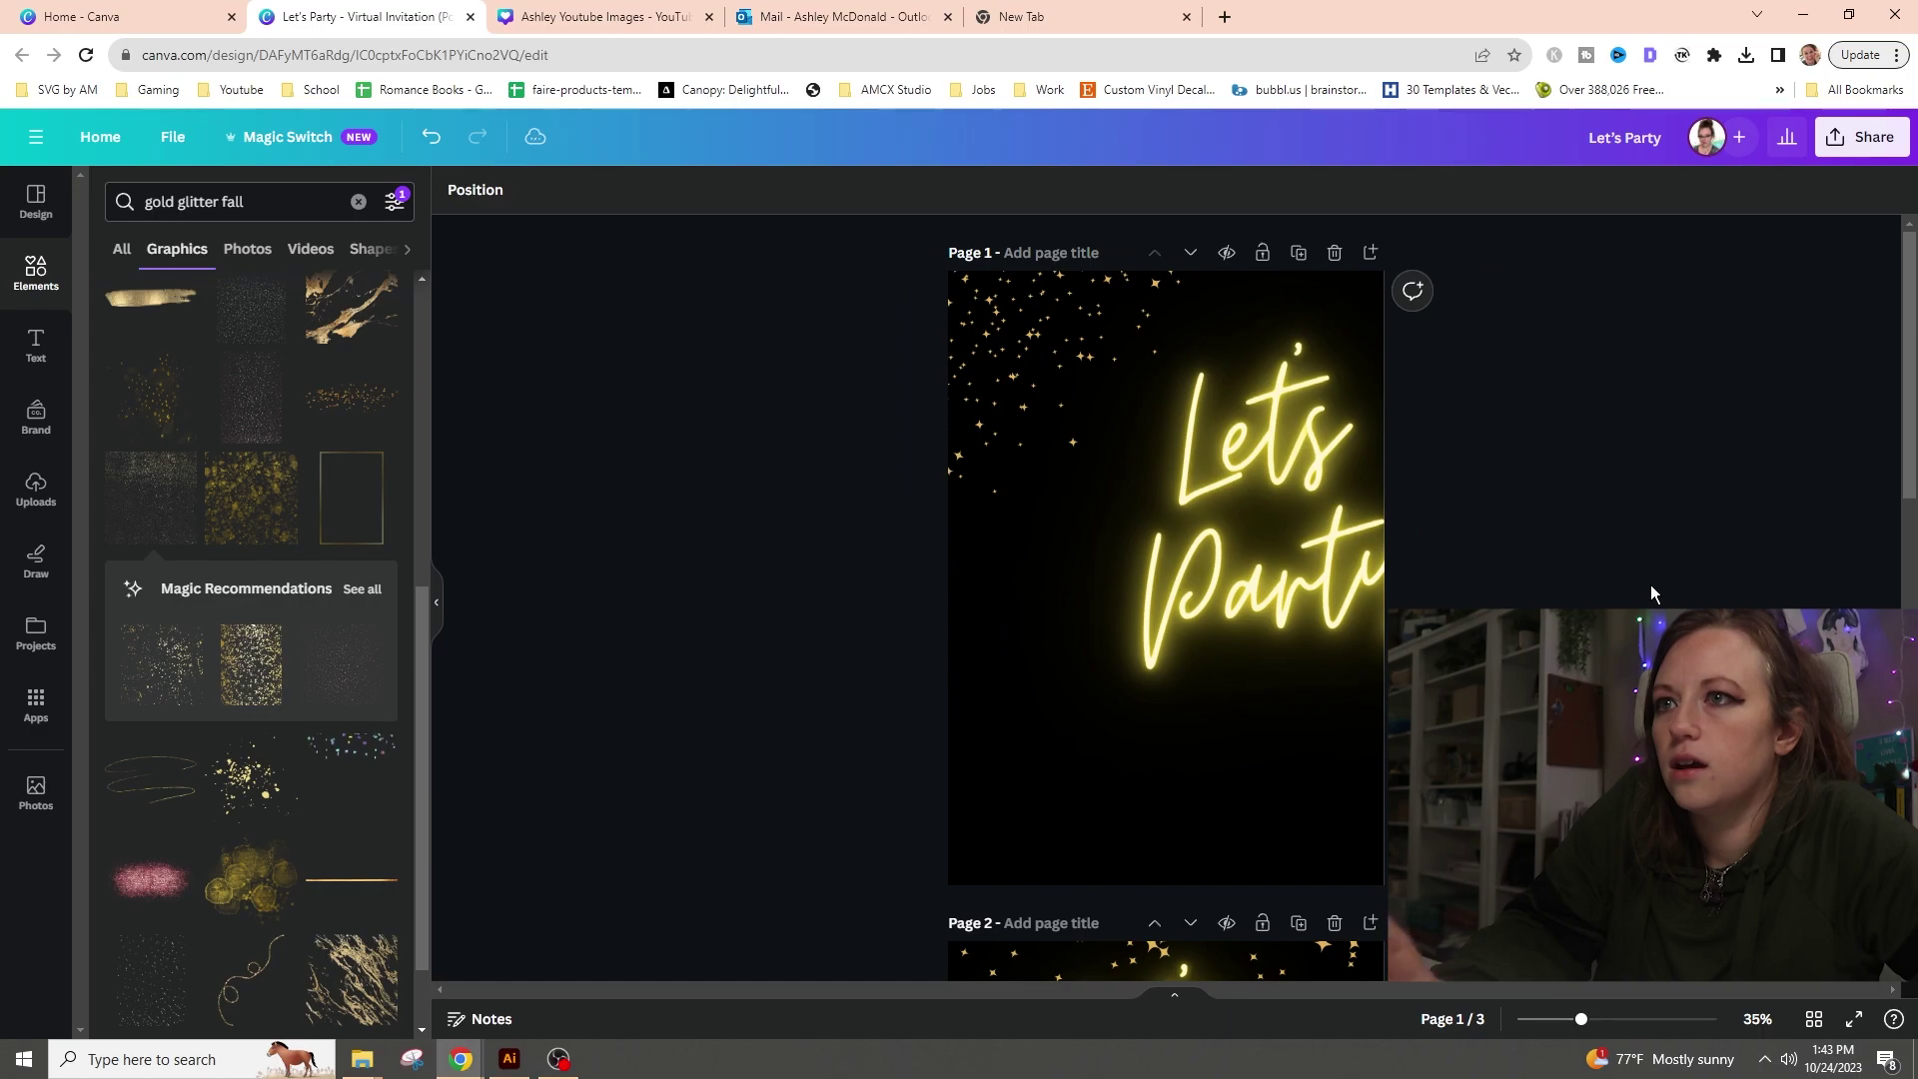
- Move Let's Party to page 1's lower centre and nudge the star cluster into place
drag(1264, 450, 1139, 630)
click(1020, 316)
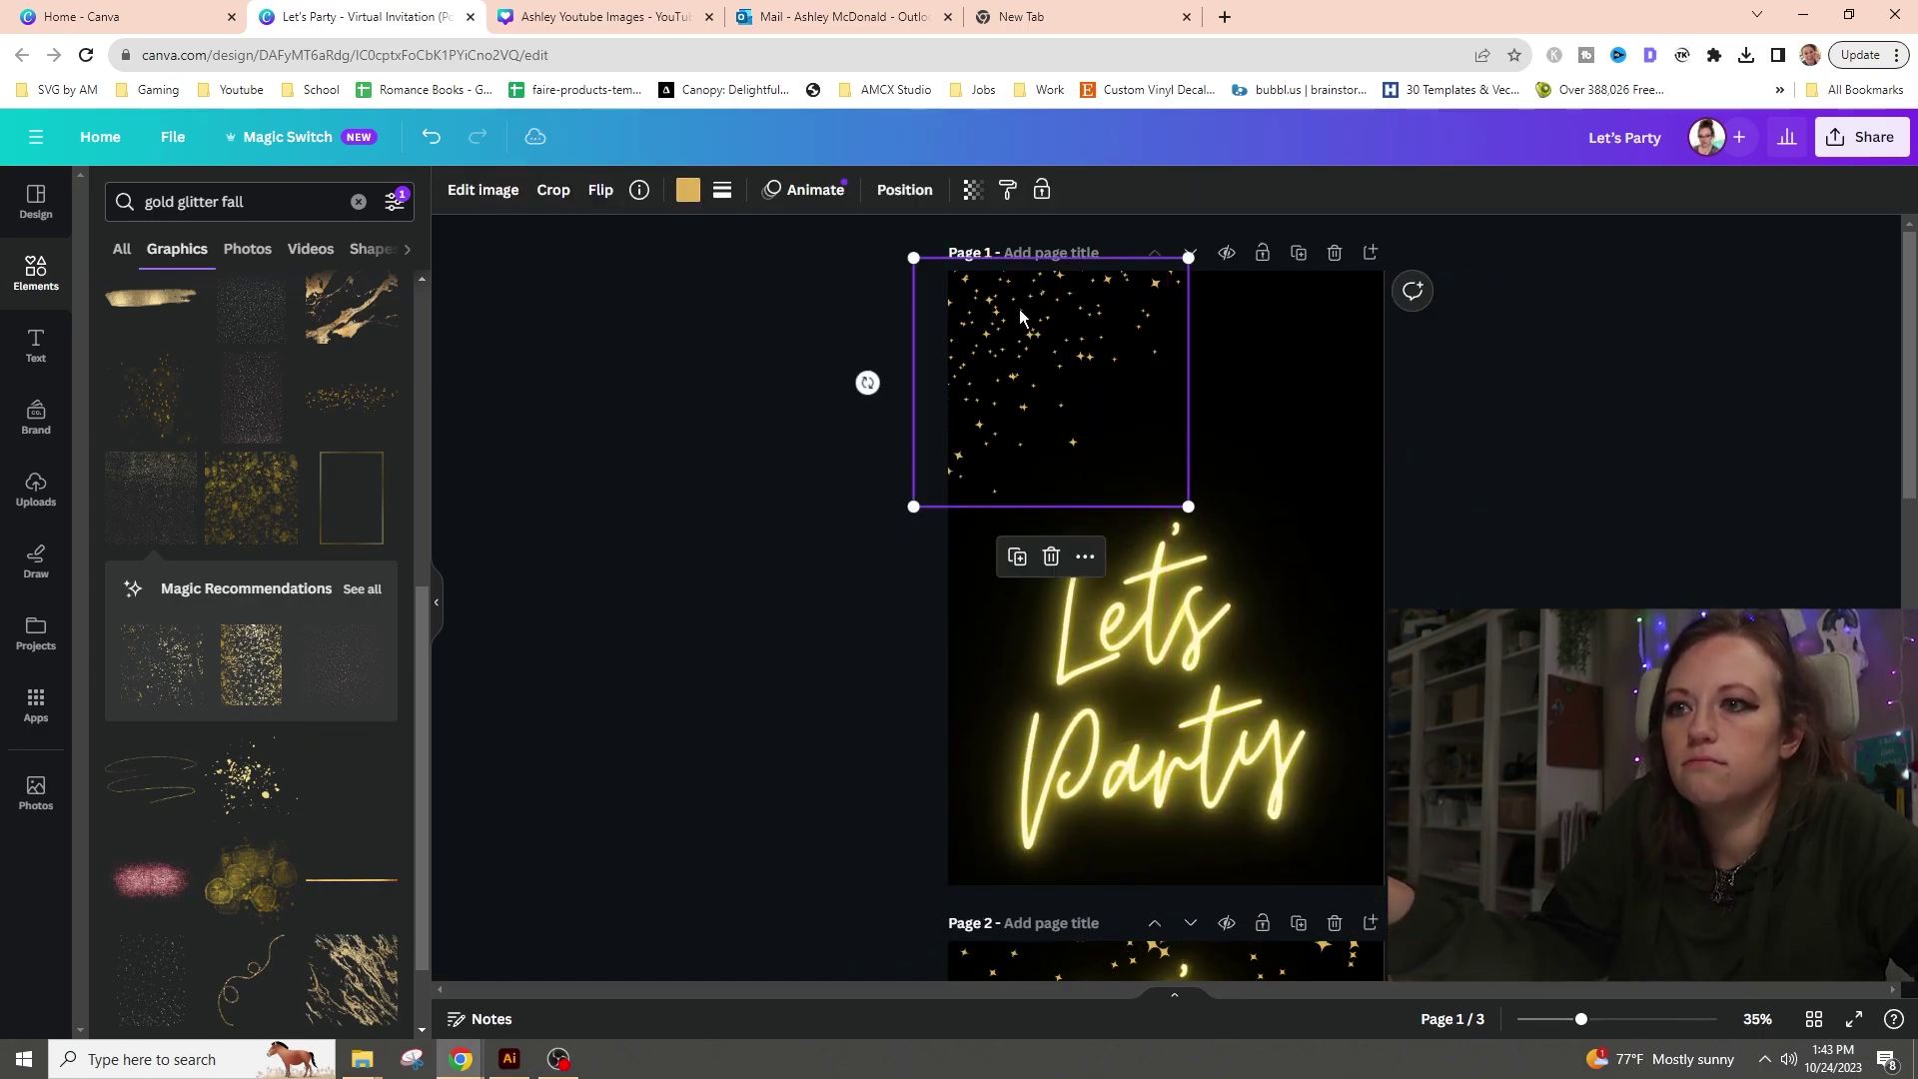
scroll(1020, 316, down, 10)
scroll(1020, 316, up, 6)
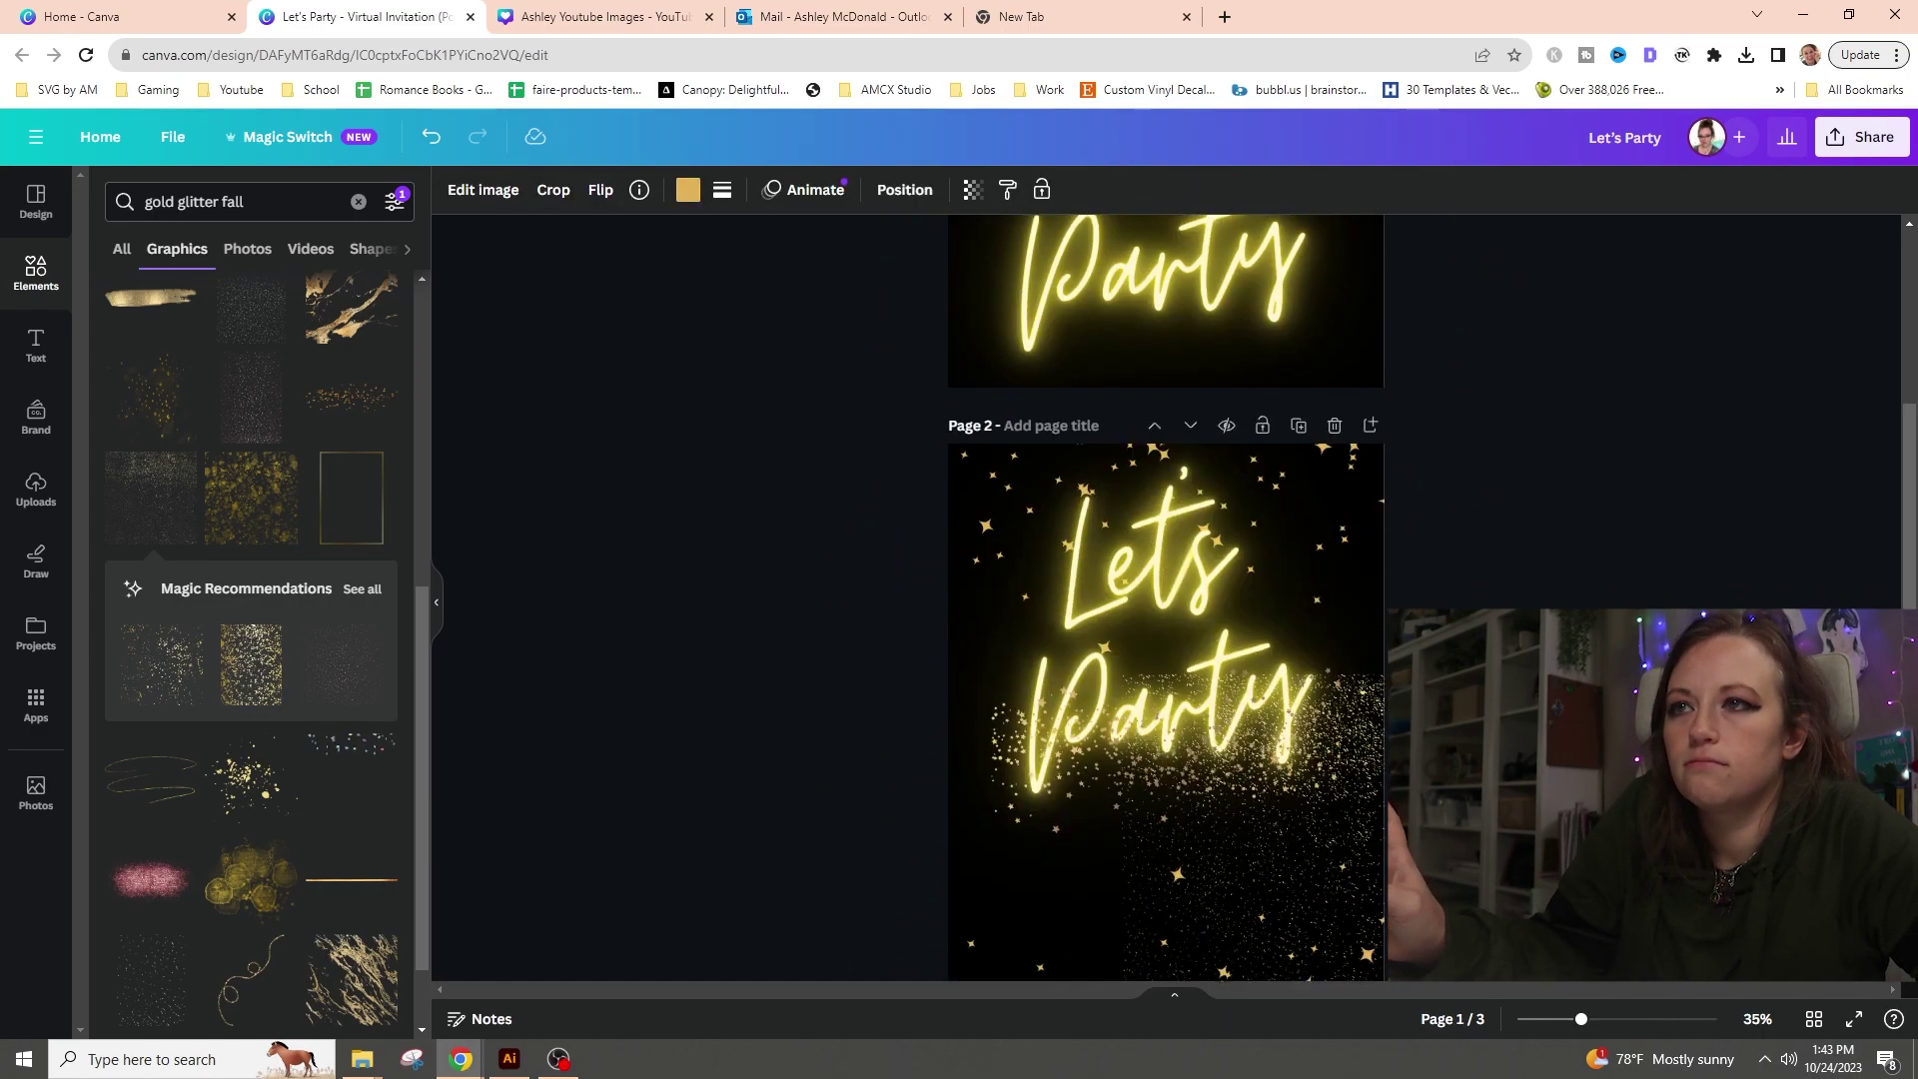
scroll(987, 347, up, 5)
drag(1048, 353, 1207, 422)
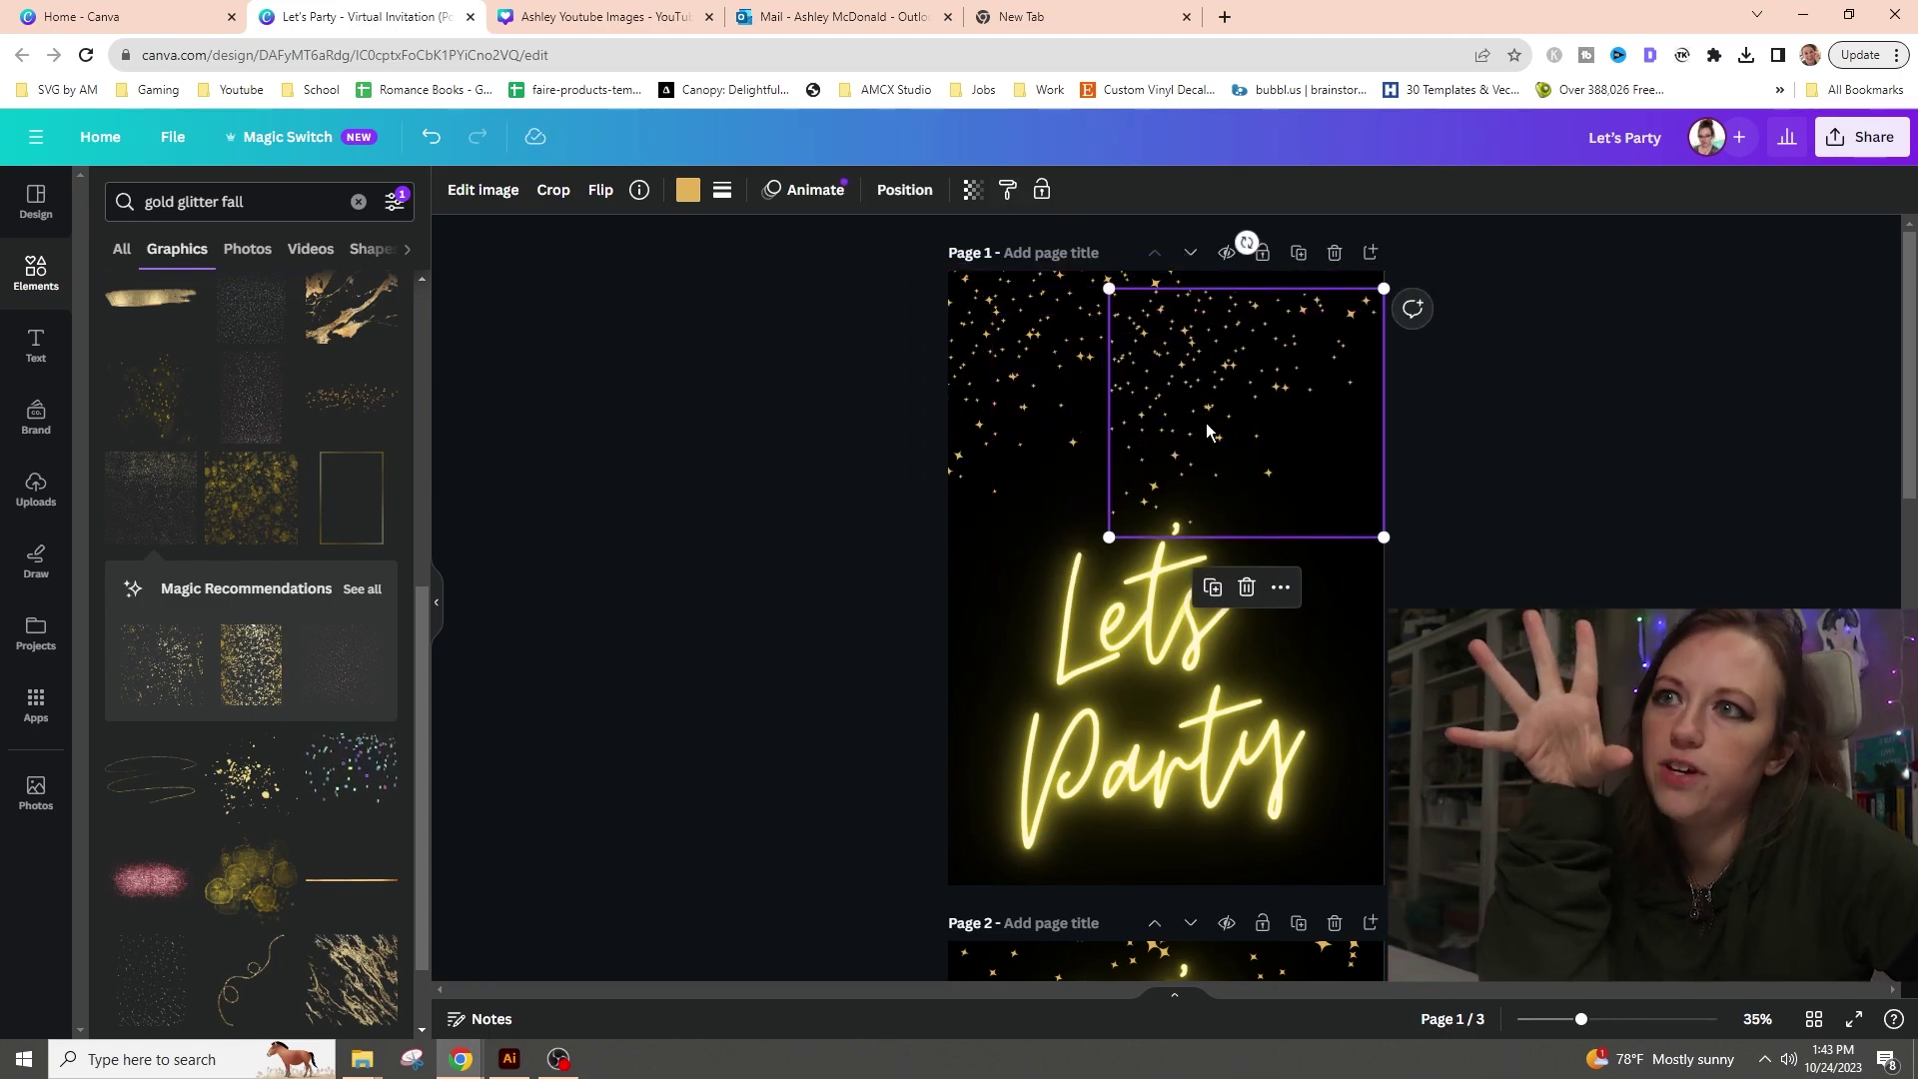
- Flip the star cluster both horizontally and vertically
right_click(1207, 432)
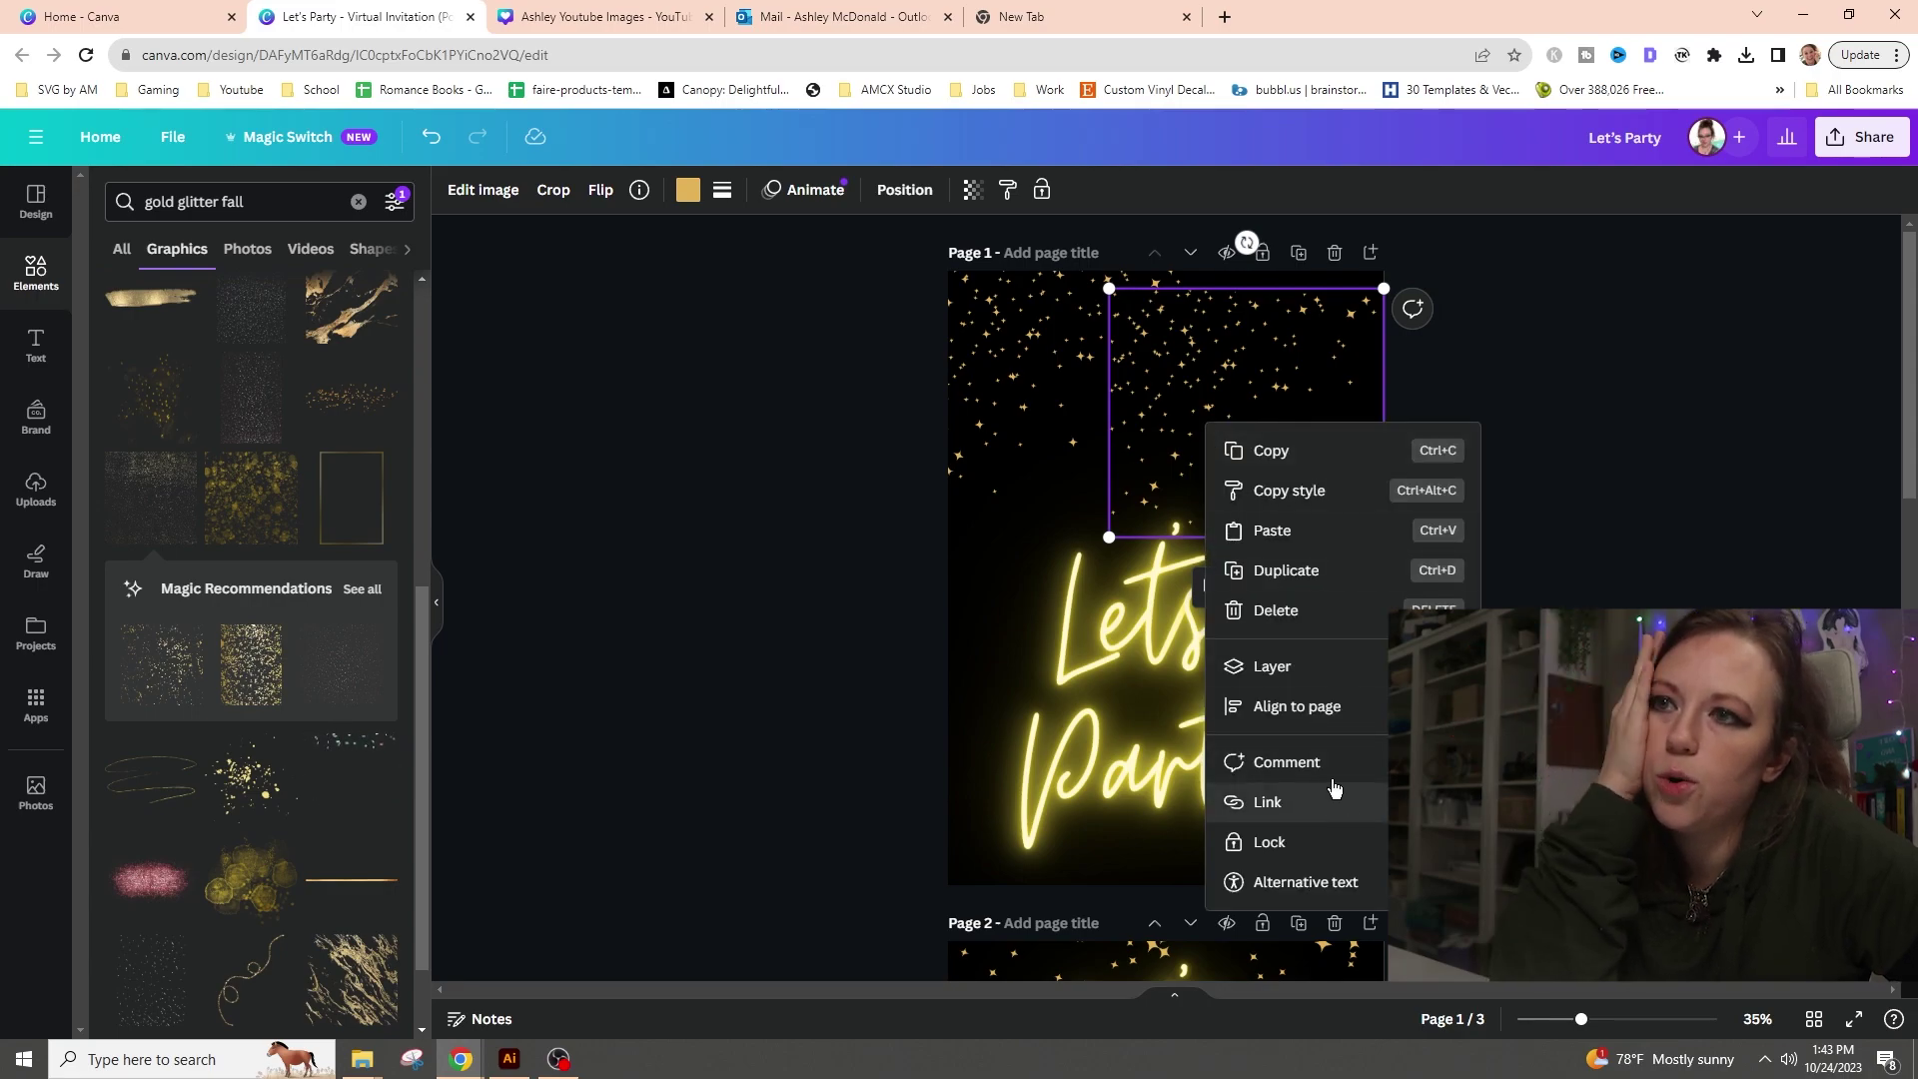
click(1215, 372)
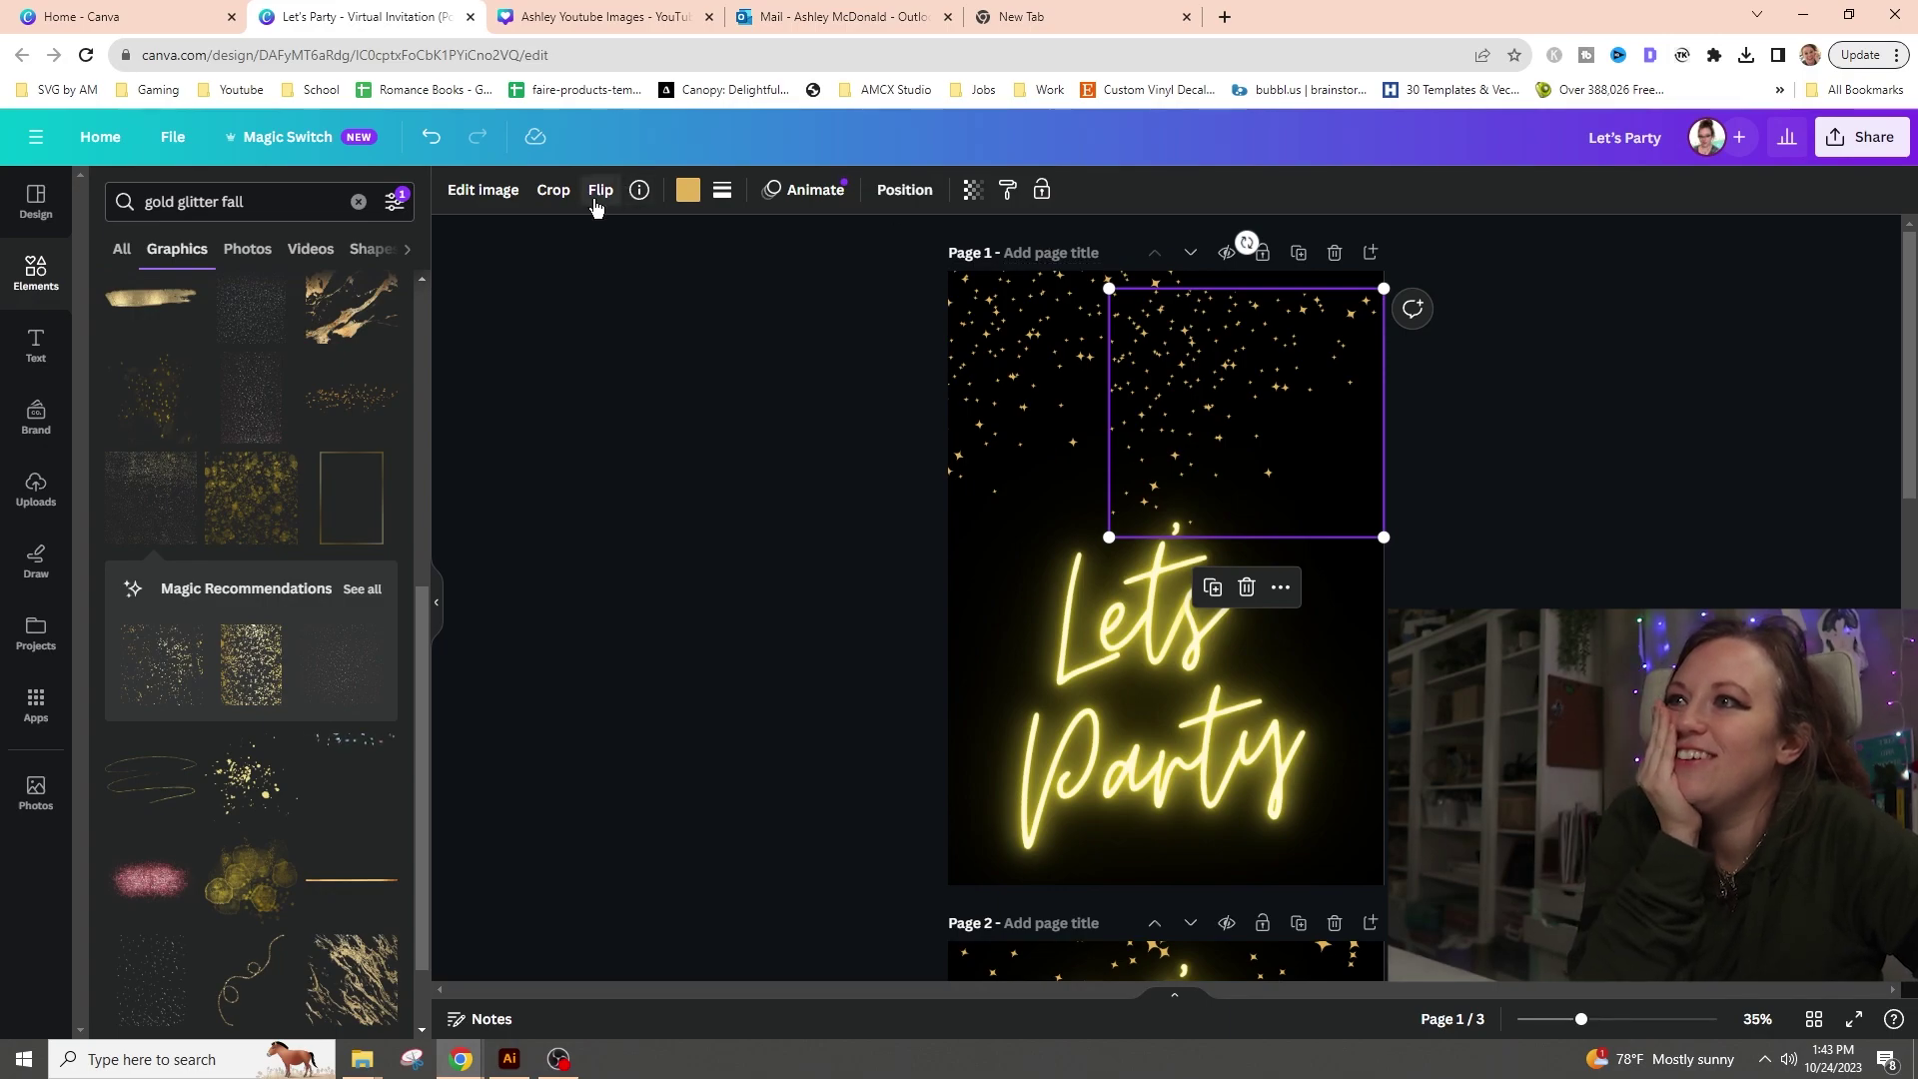
click(599, 192)
click(675, 242)
mouse_move(1305, 372)
mouse_down()
mouse_move(1339, 357)
mouse_move(1317, 330)
mouse_move(1332, 371)
mouse_move(1309, 360)
mouse_up()
click(592, 192)
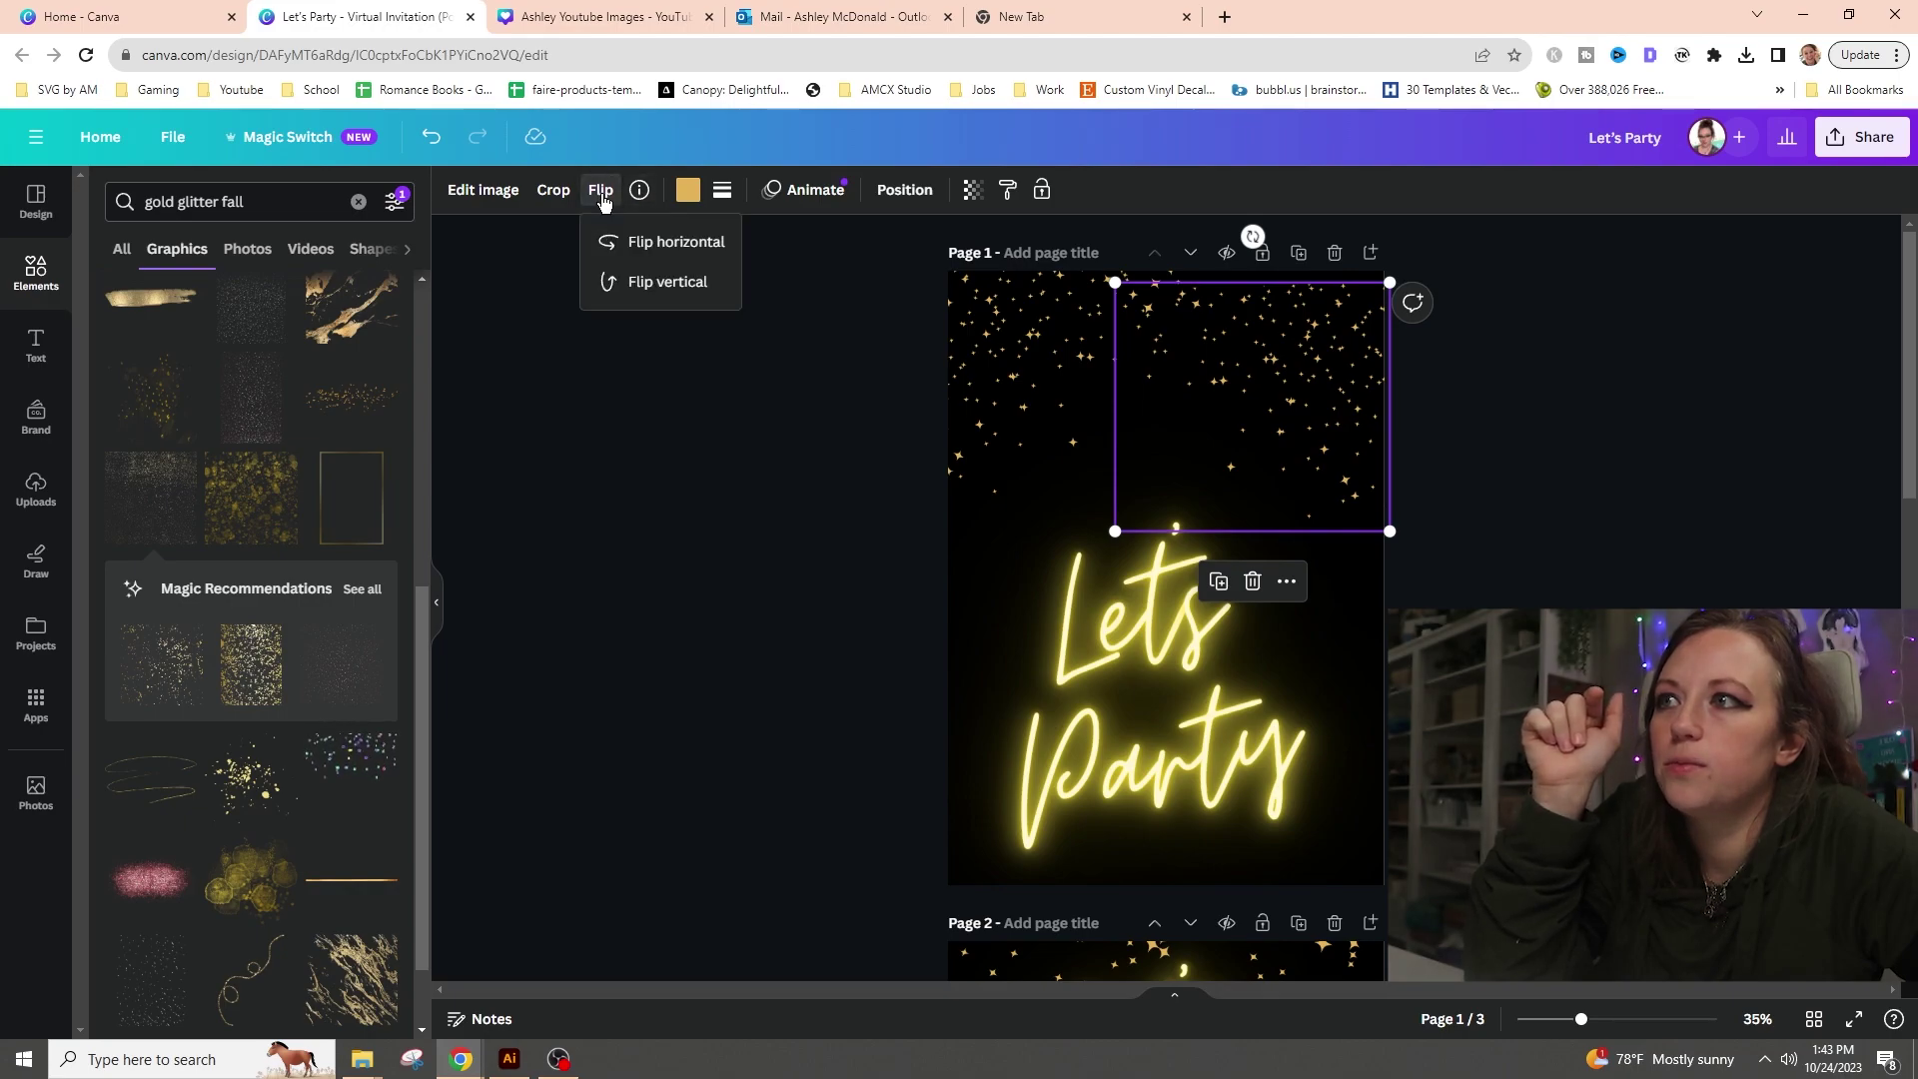
click(639, 281)
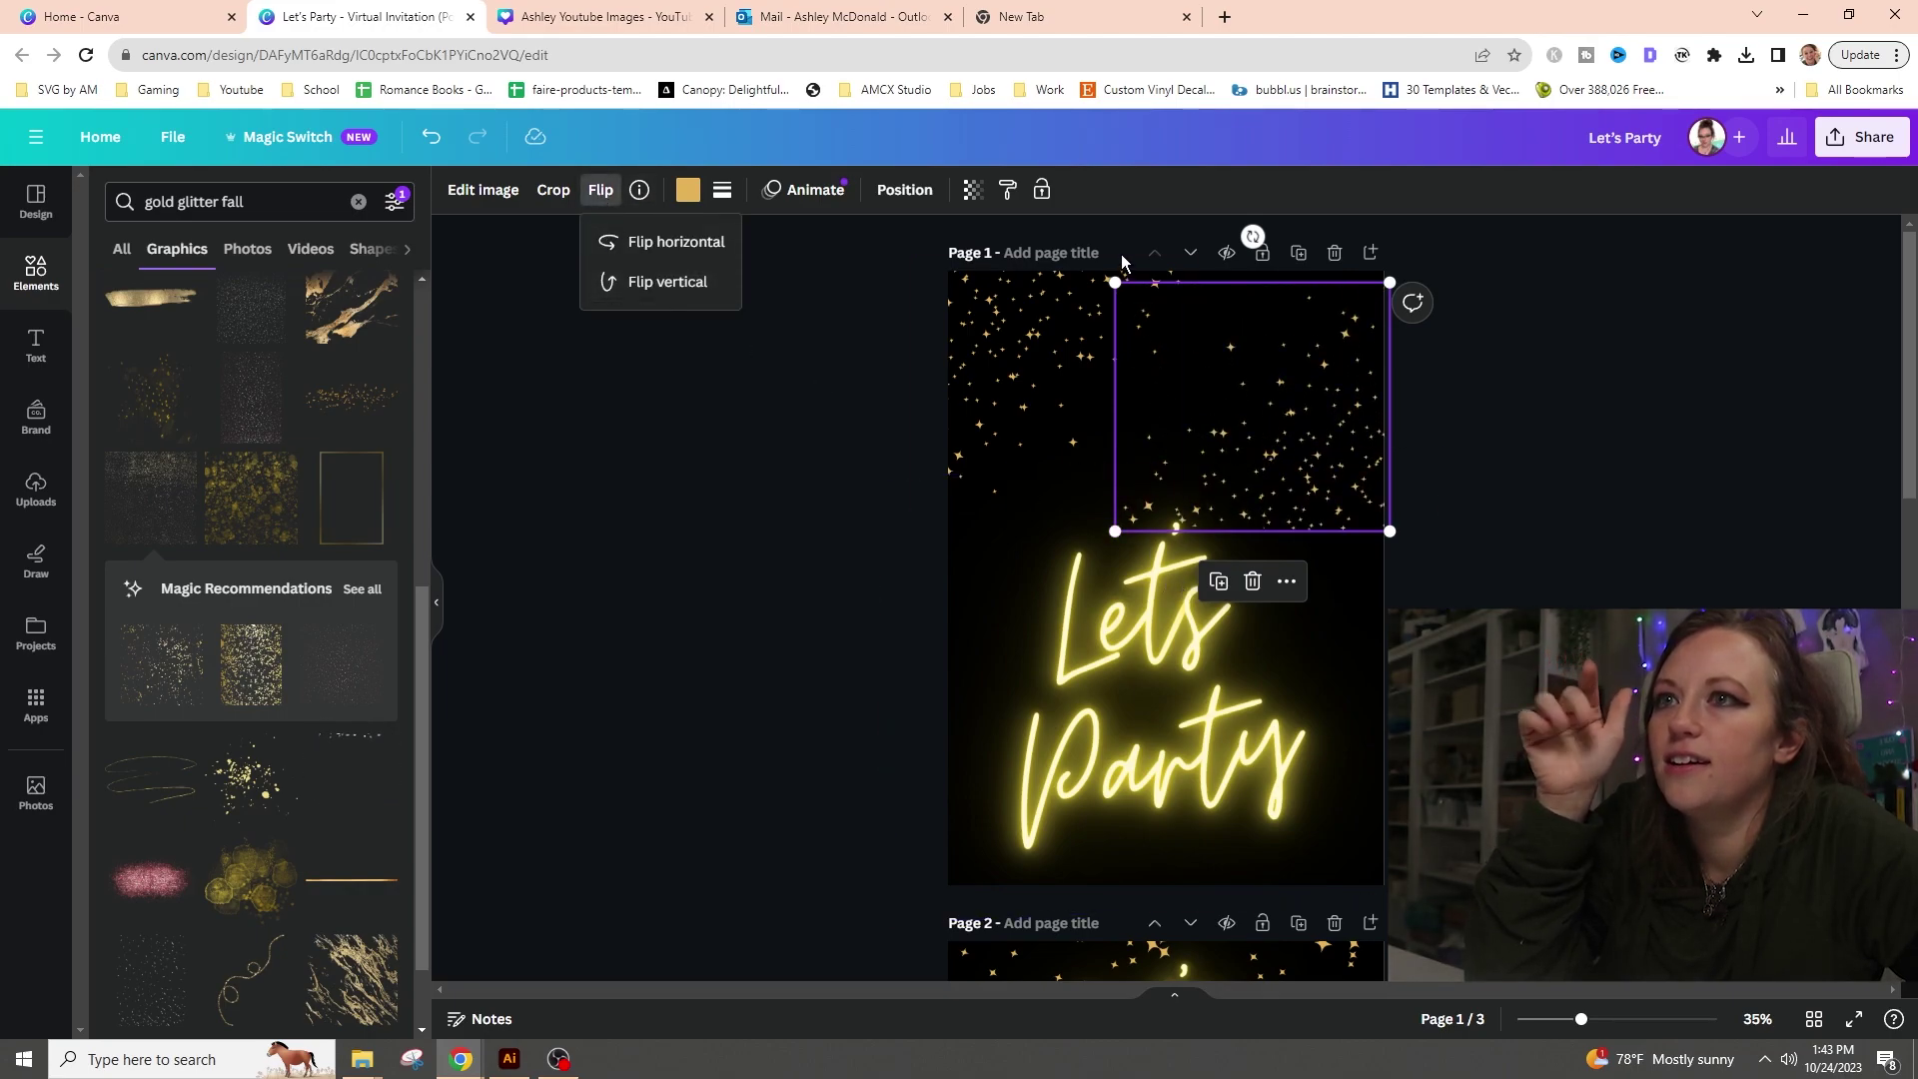
- Move the flipped star cluster to the top-right corner and raise Let's Party higher
drag(1159, 470, 1111, 537)
drag(1018, 477, 1255, 634)
drag(1196, 402, 1266, 298)
click(1626, 500)
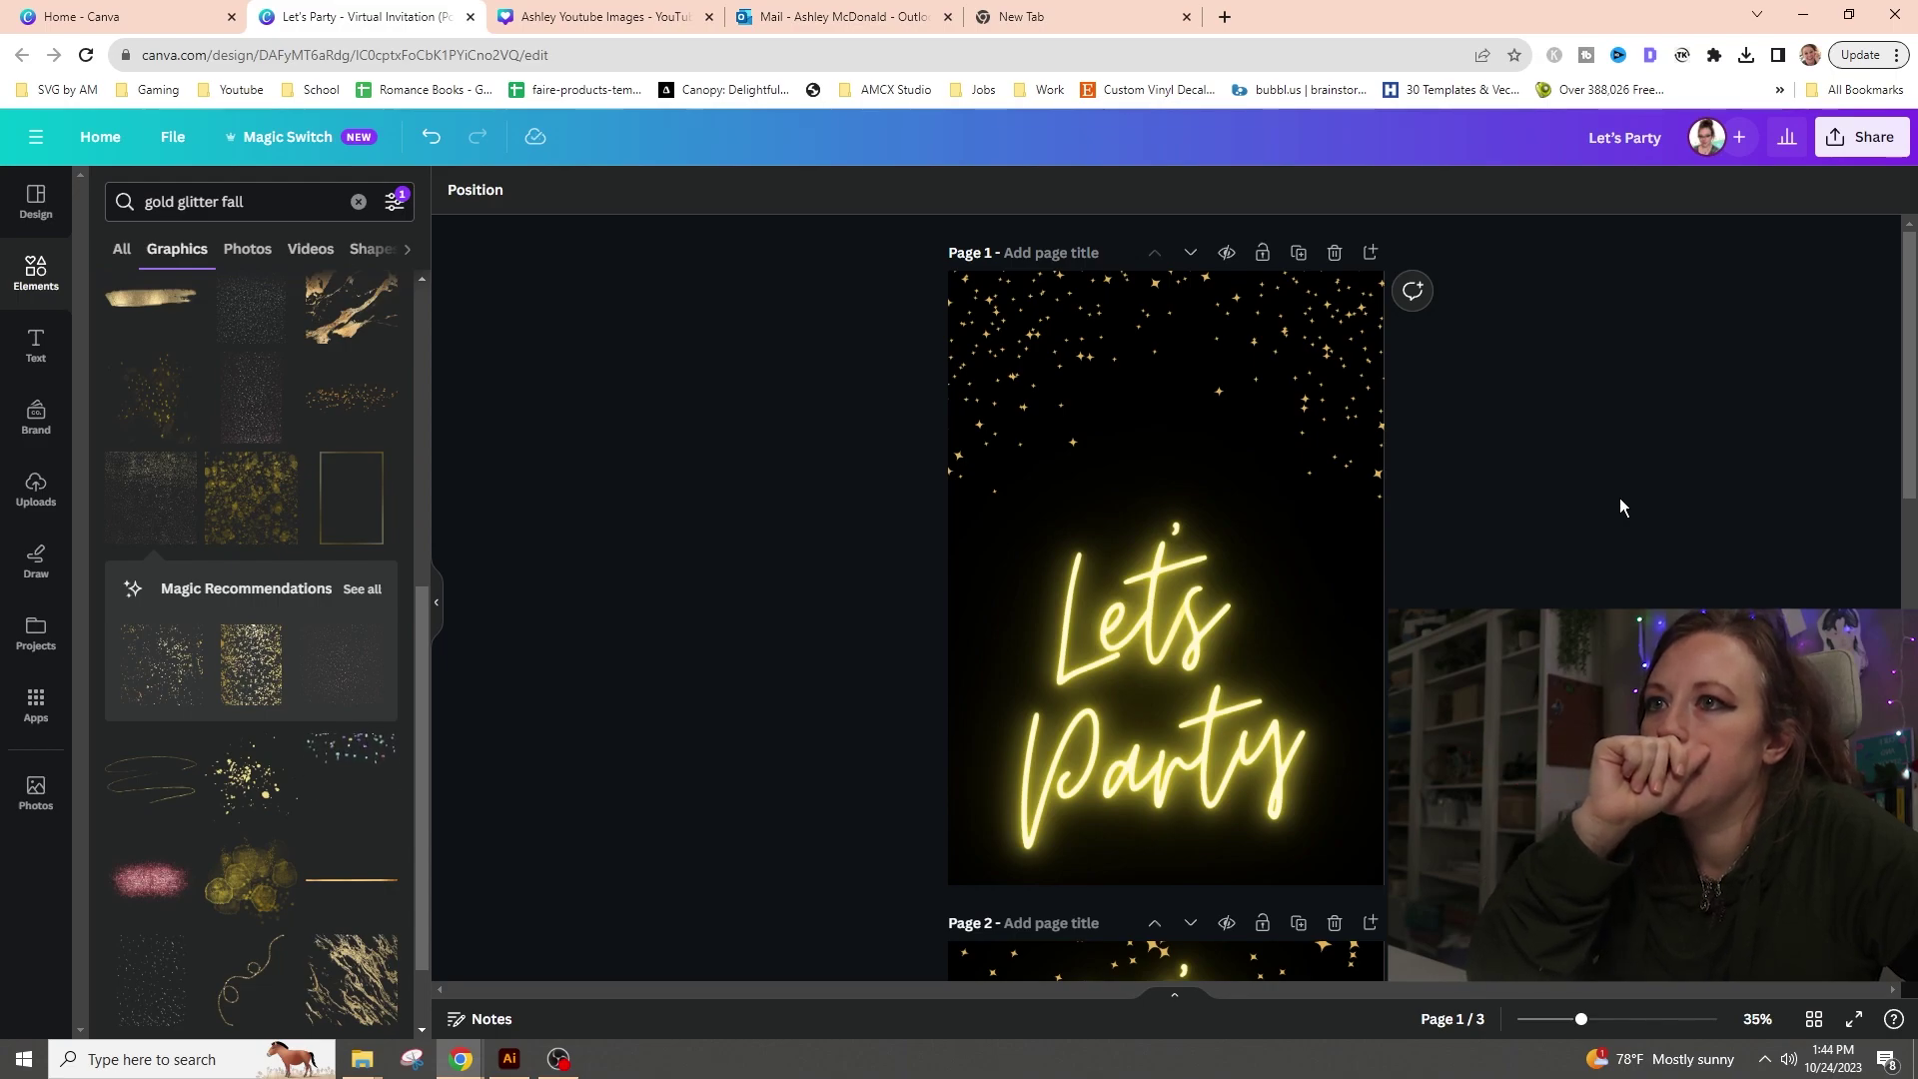
drag(1104, 368, 1039, 330)
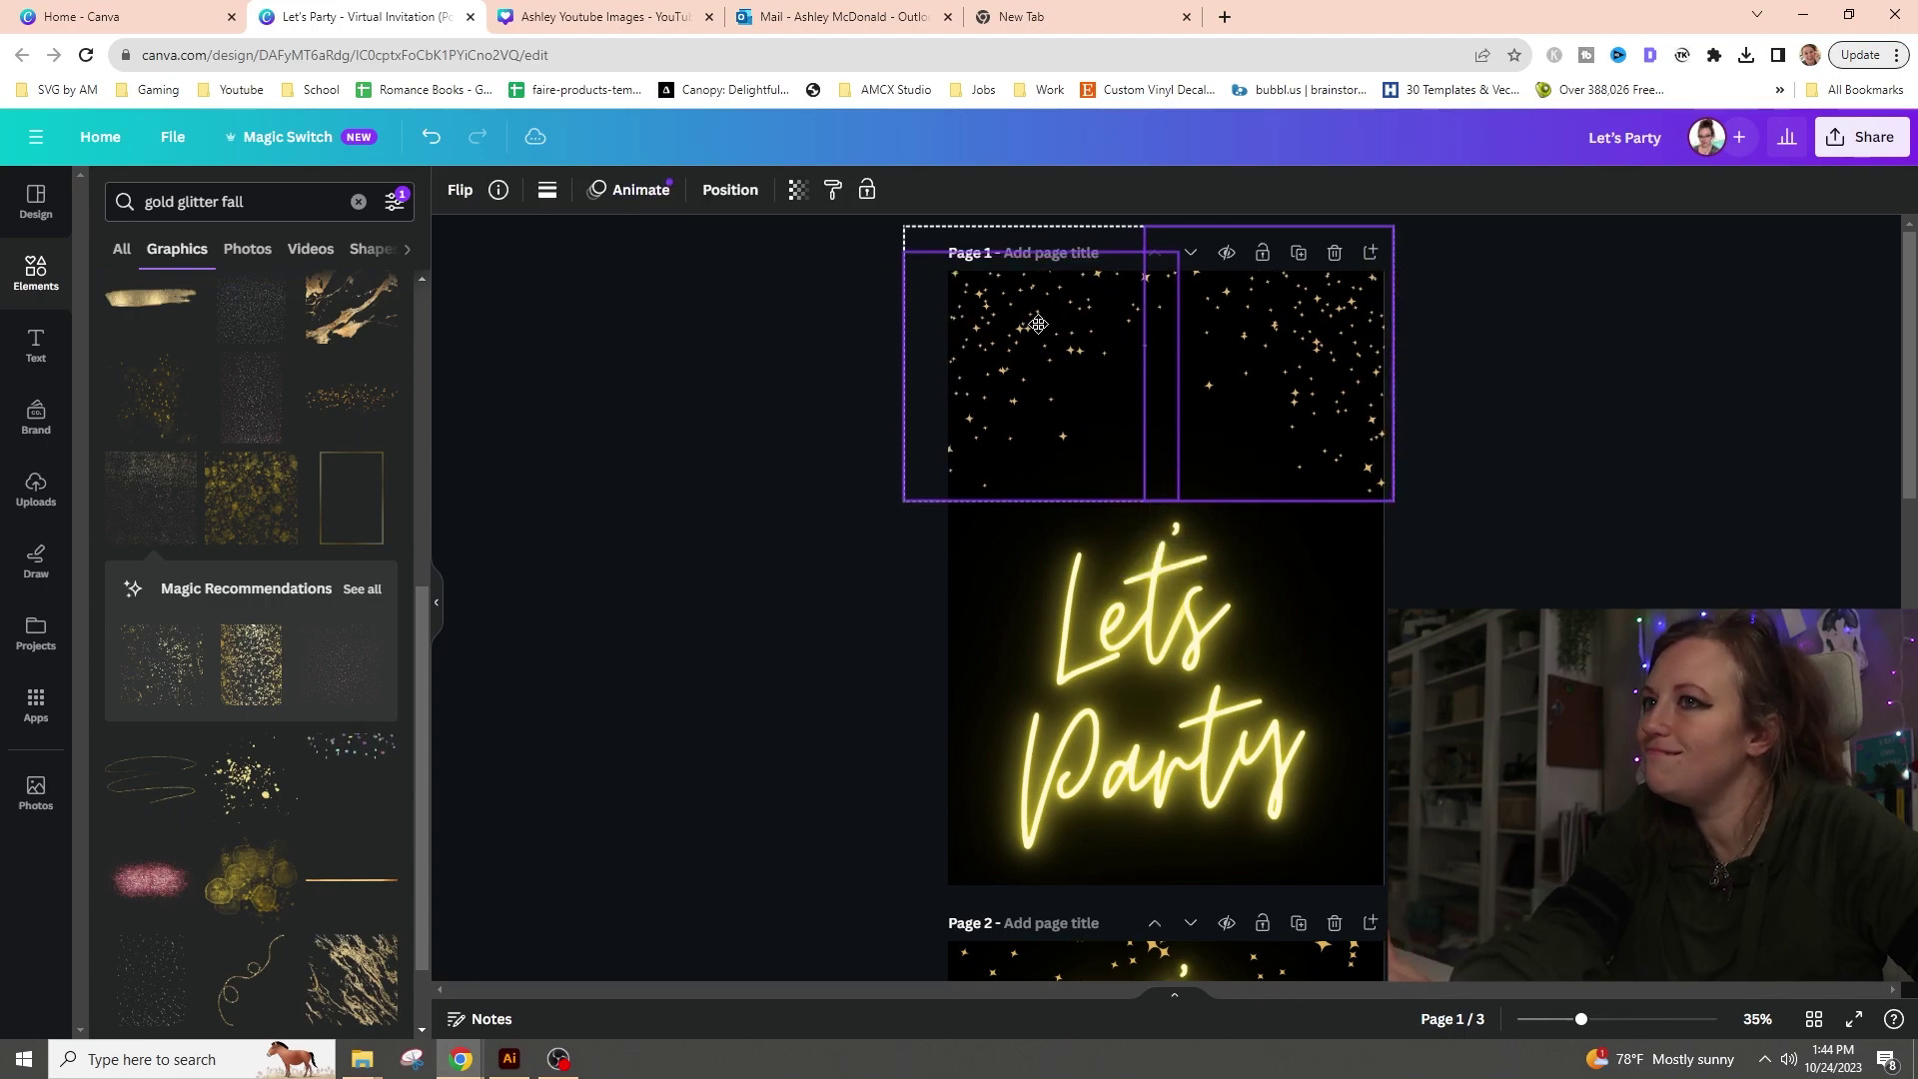
click(1673, 460)
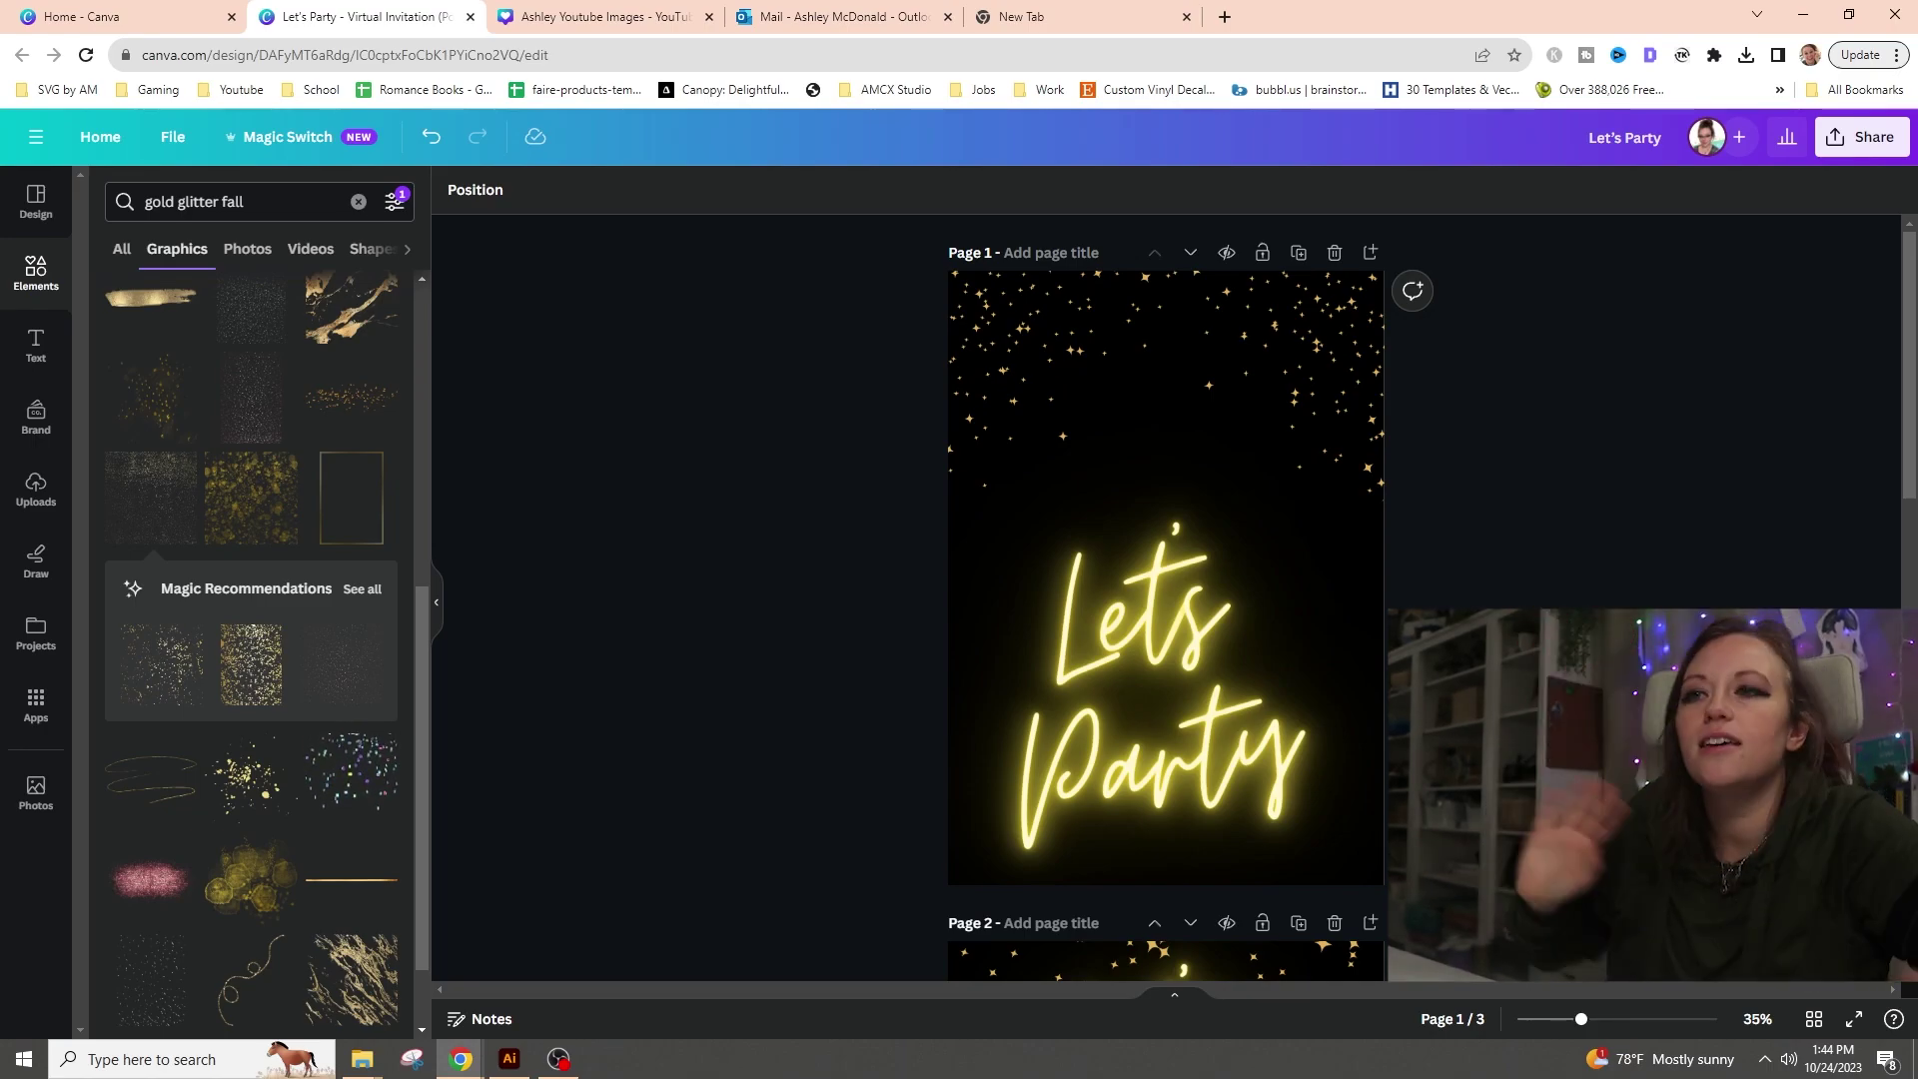
drag(1149, 684, 1157, 436)
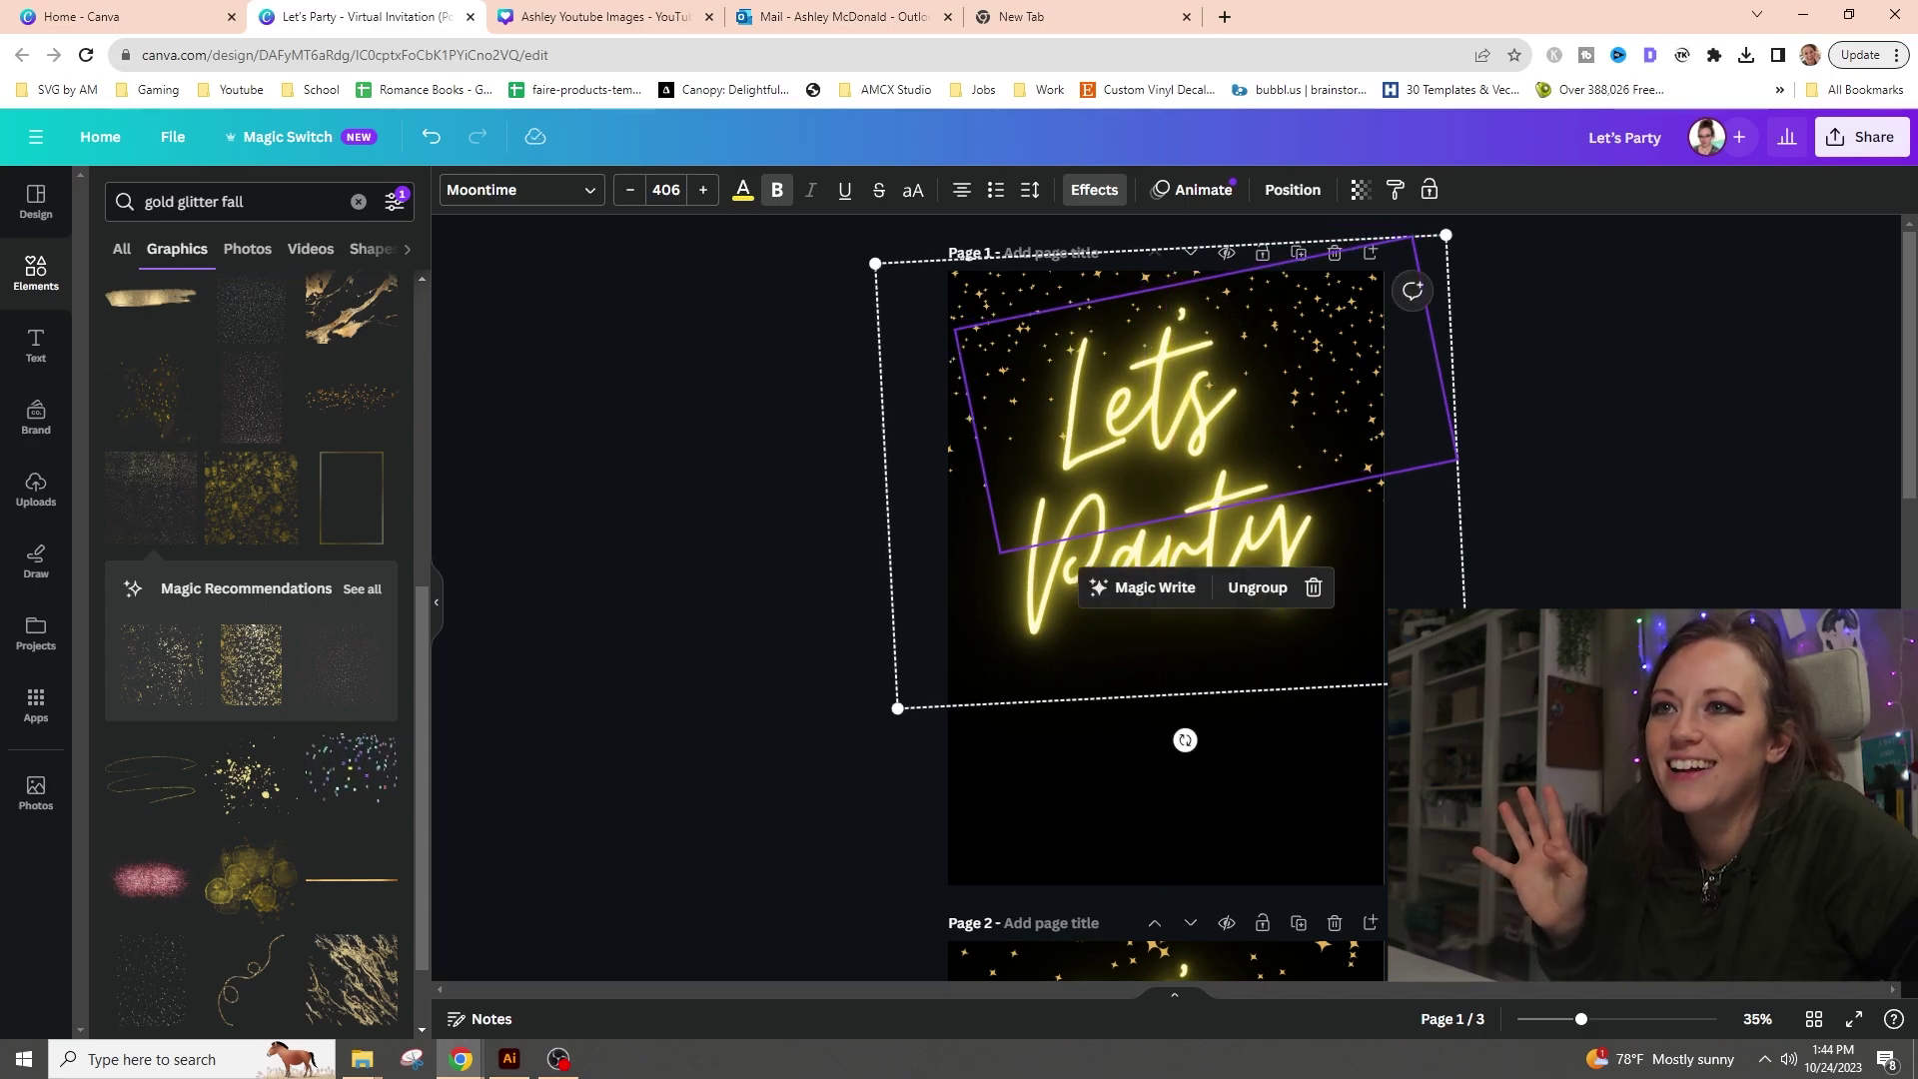
- Search Elements for 'black faded gradient' and add a dark gradient graphic to page 1
click(505, 228)
triple_click(256, 199)
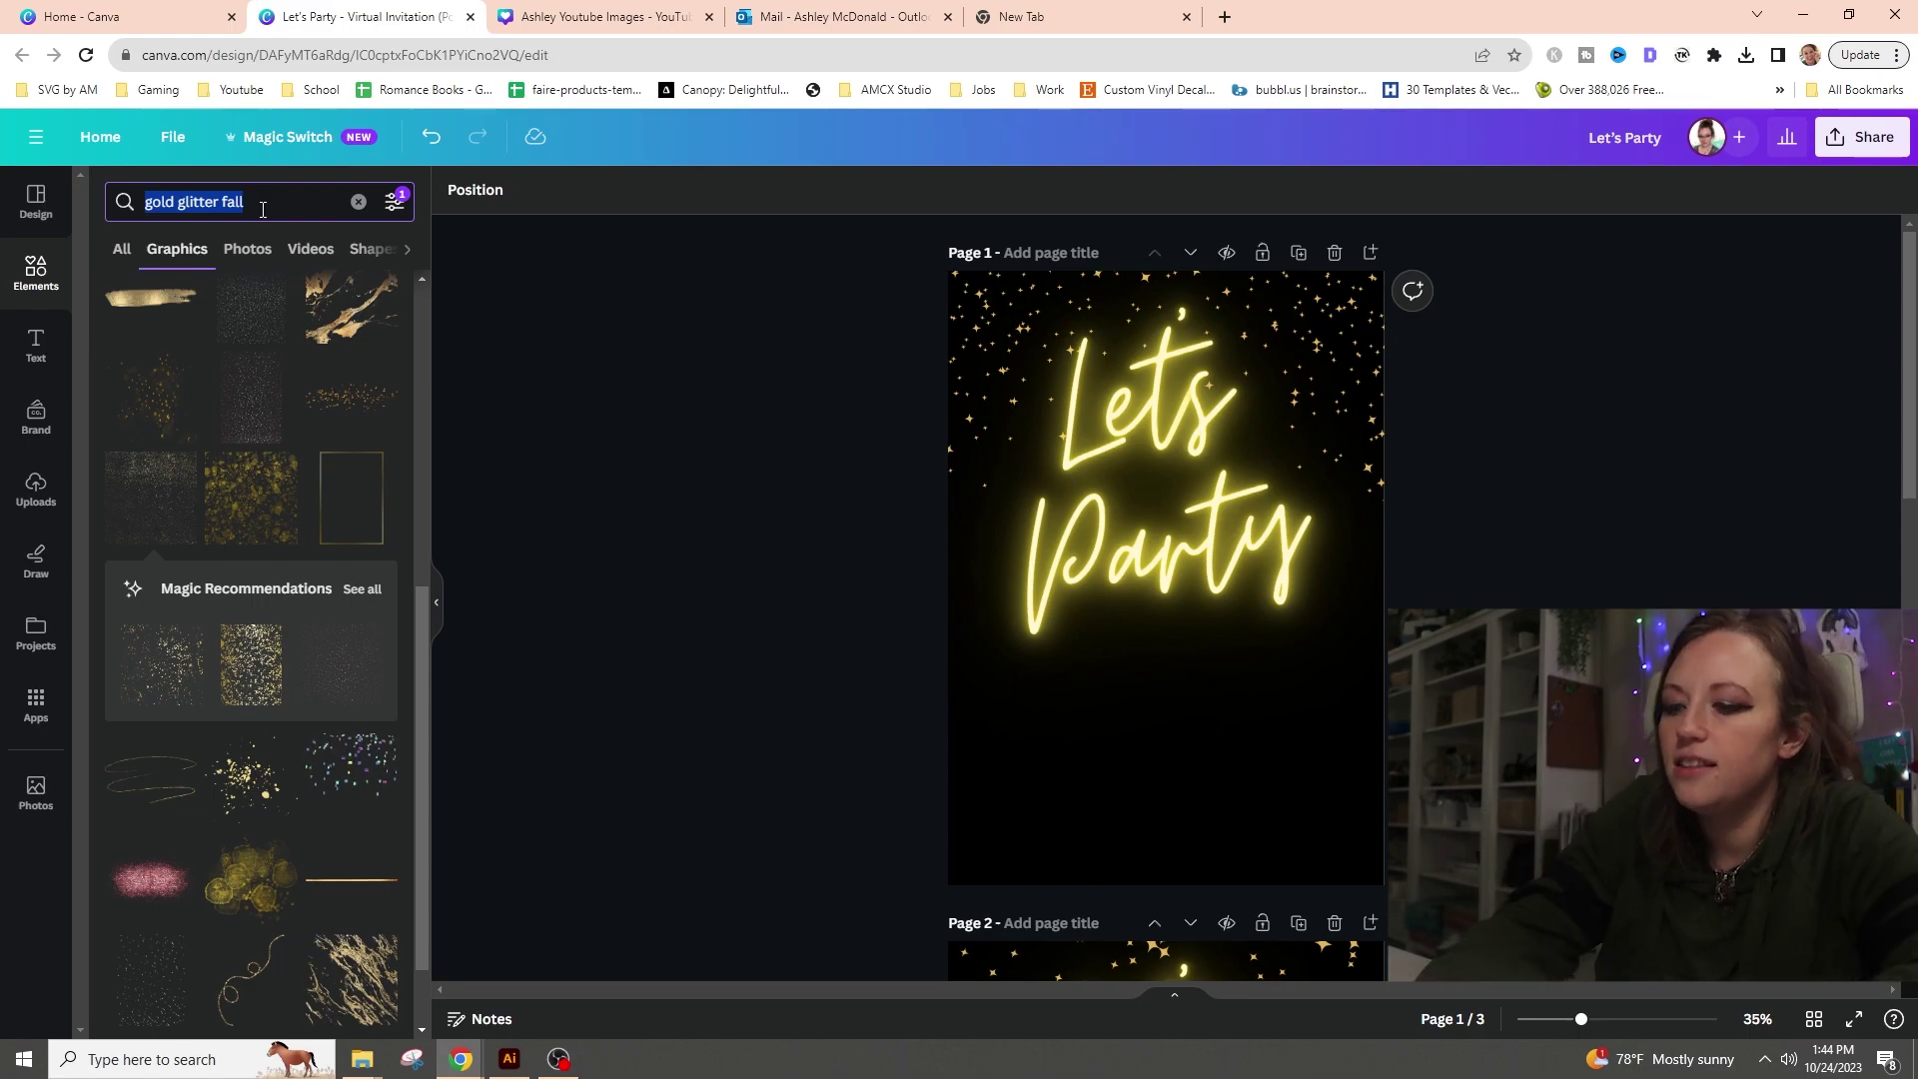
text(black)
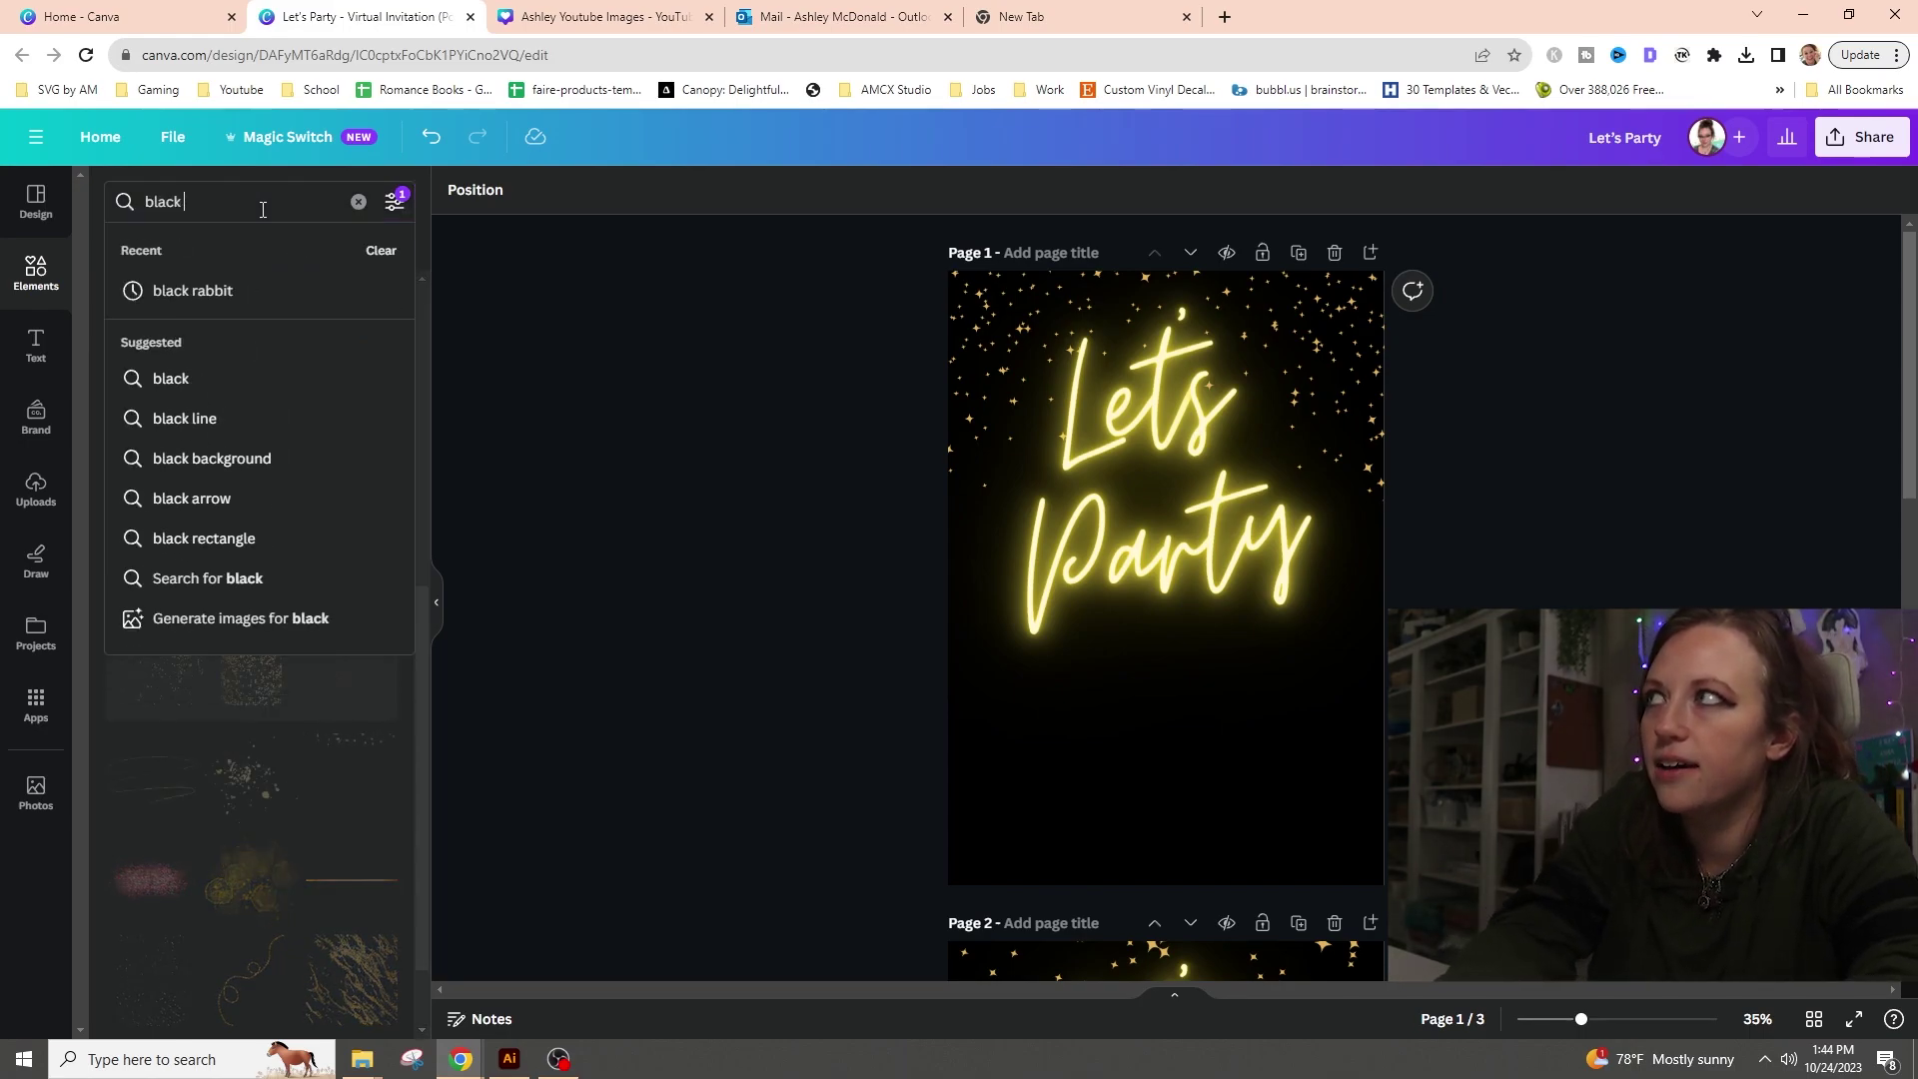
text( faded)
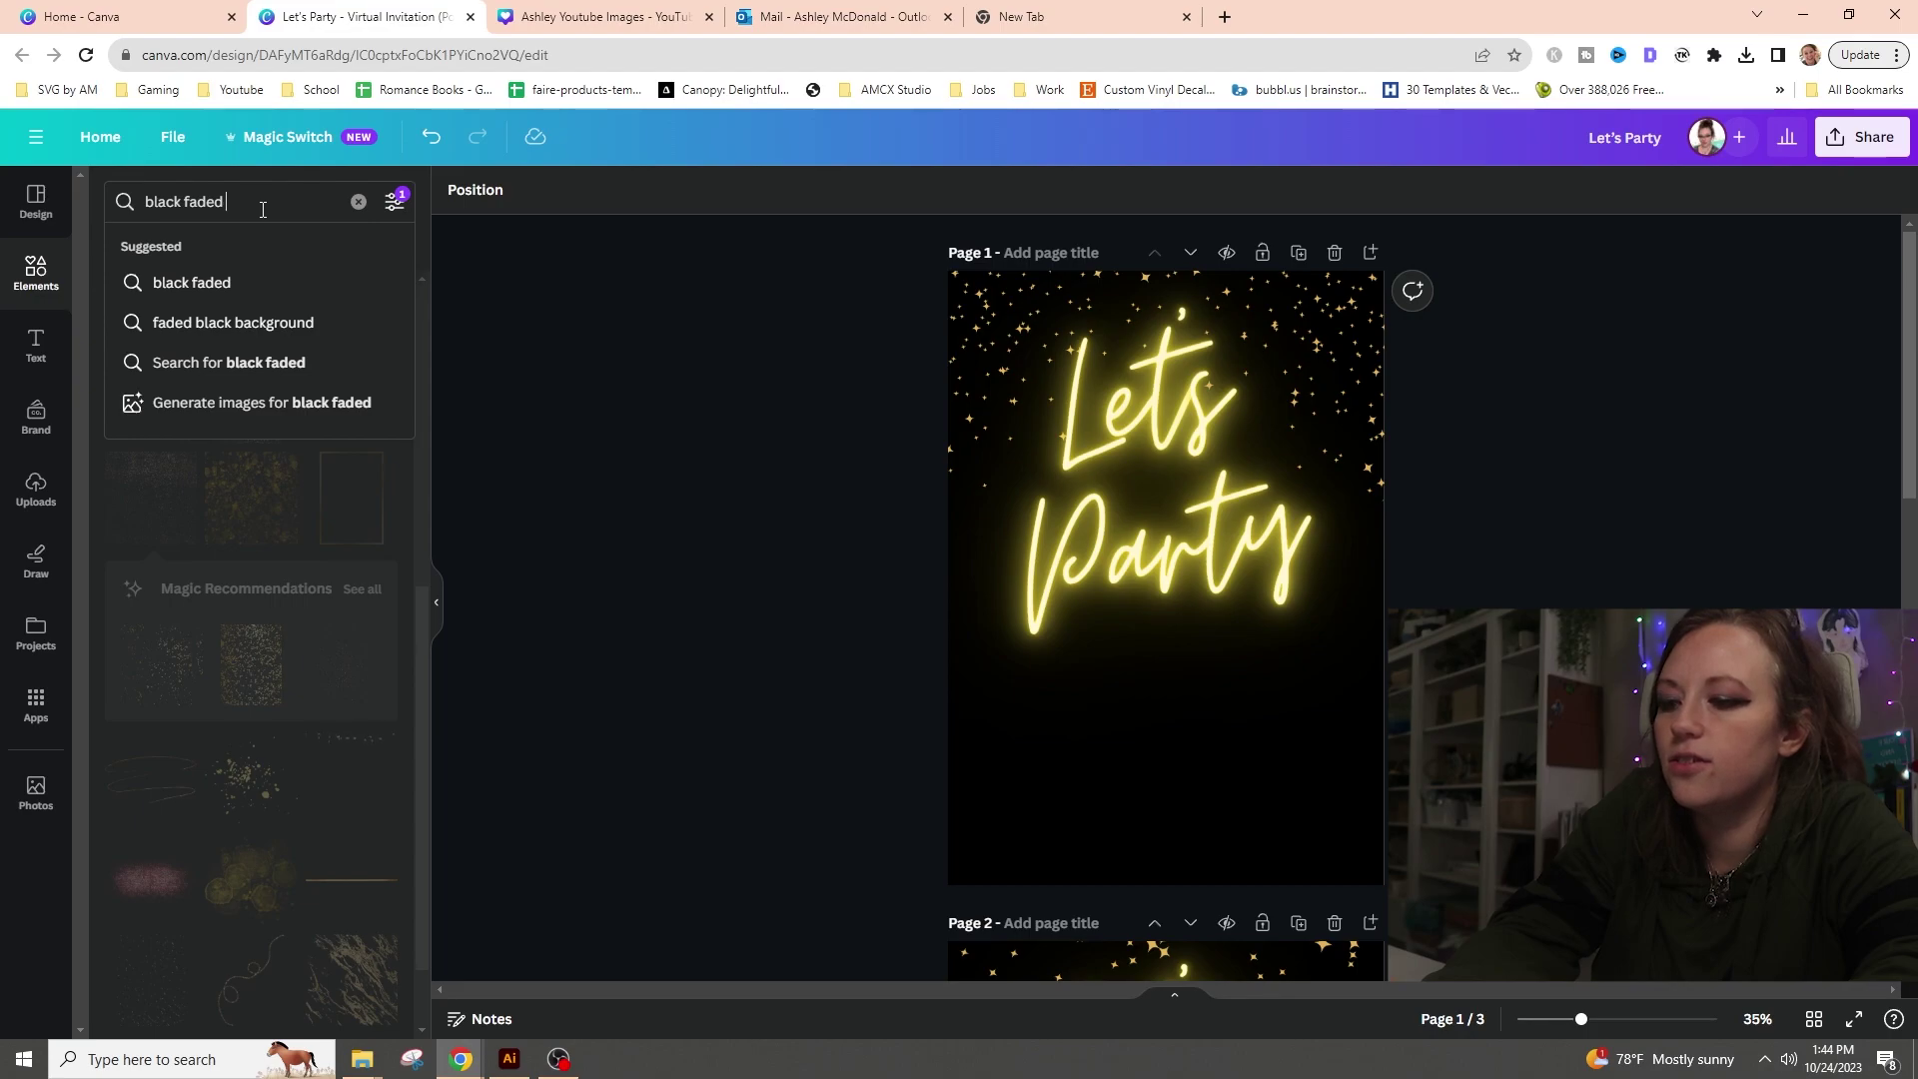
text( grdient)
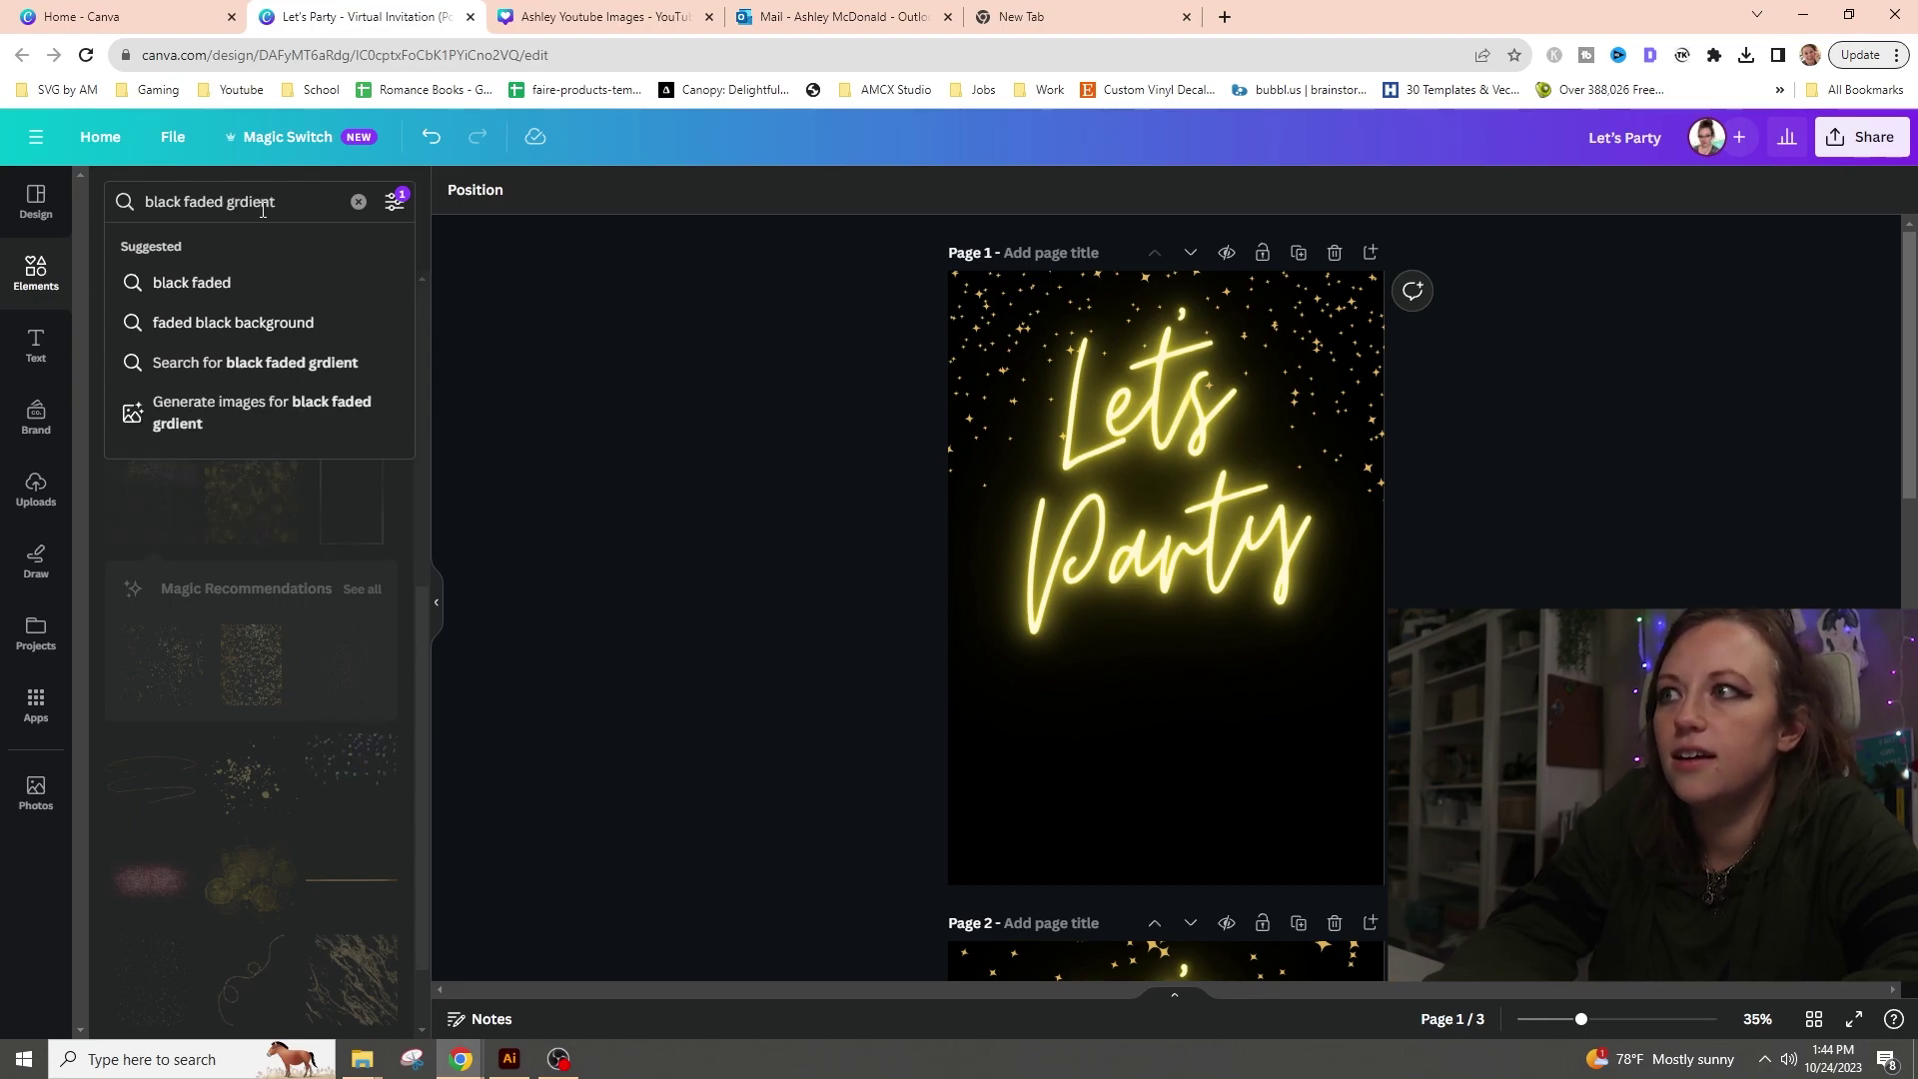
key(BackSpace)
text(ient)
key(Return)
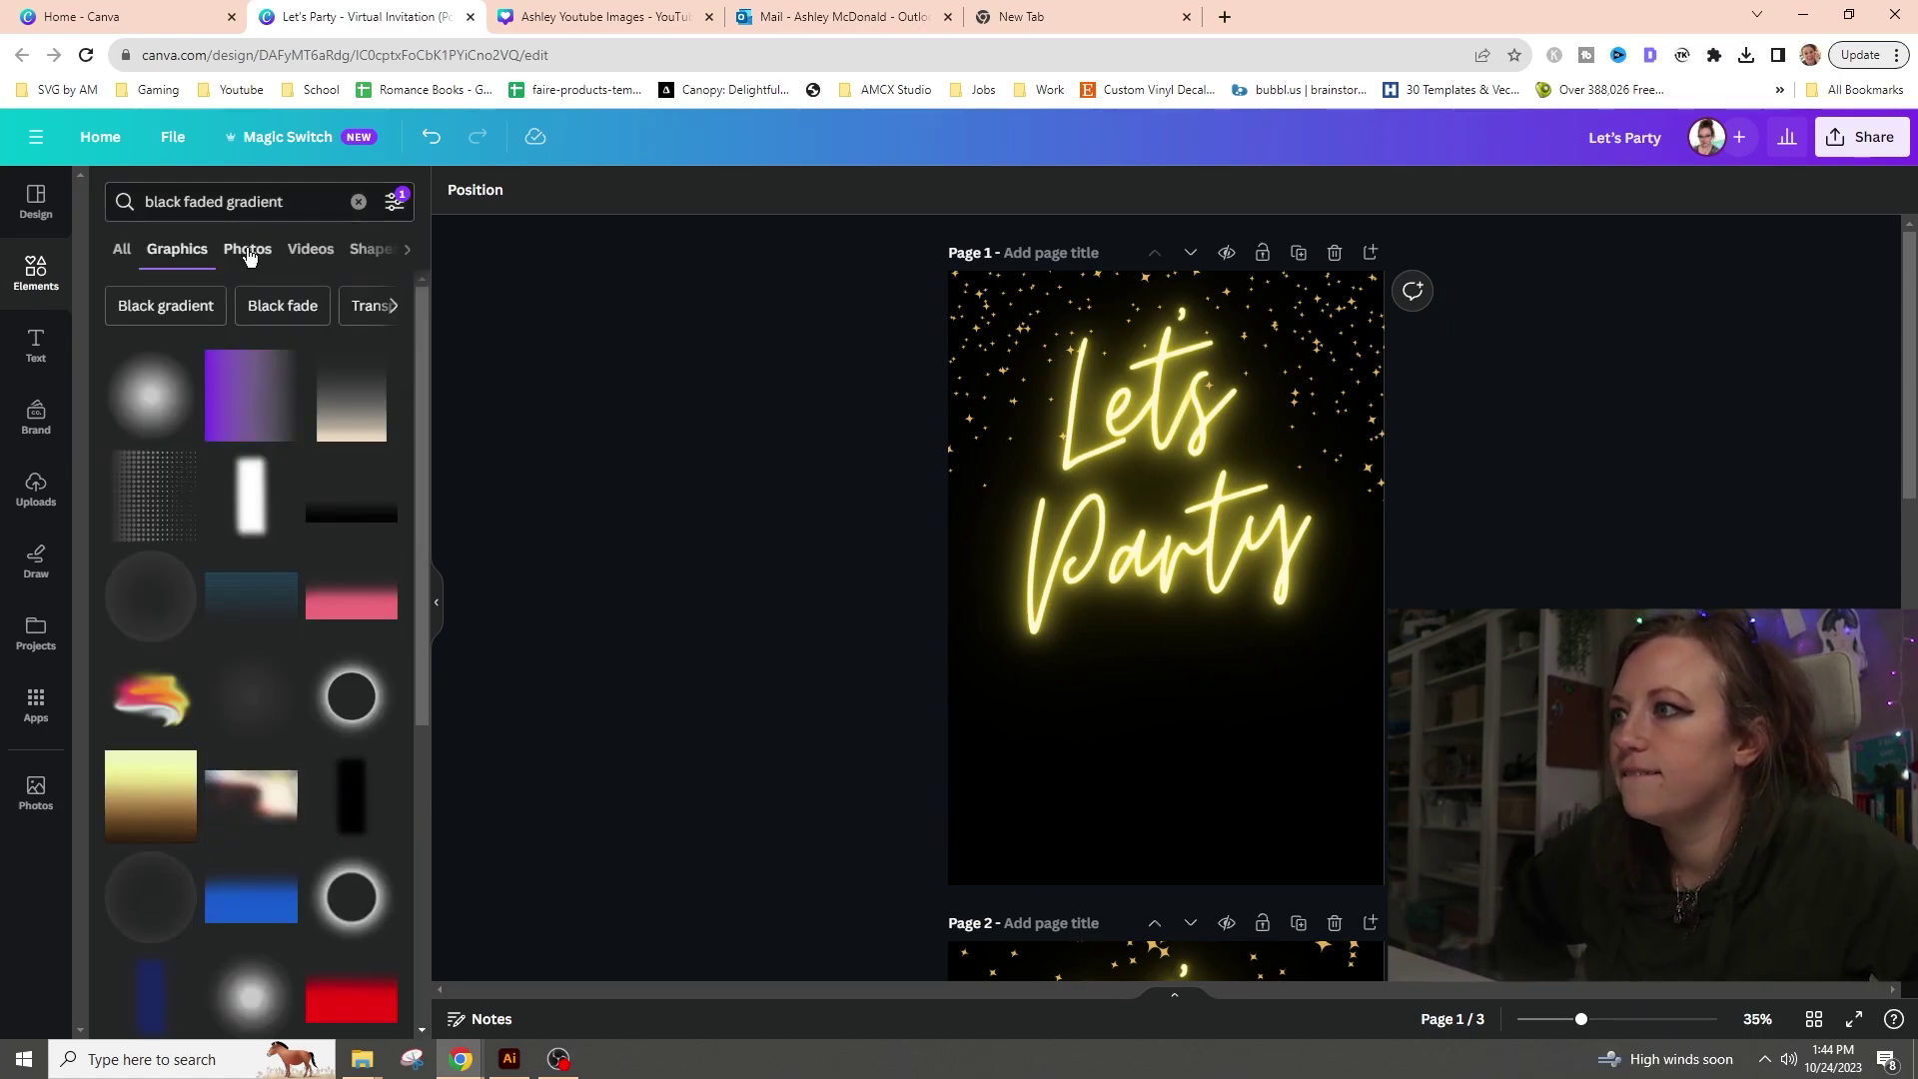
click(251, 696)
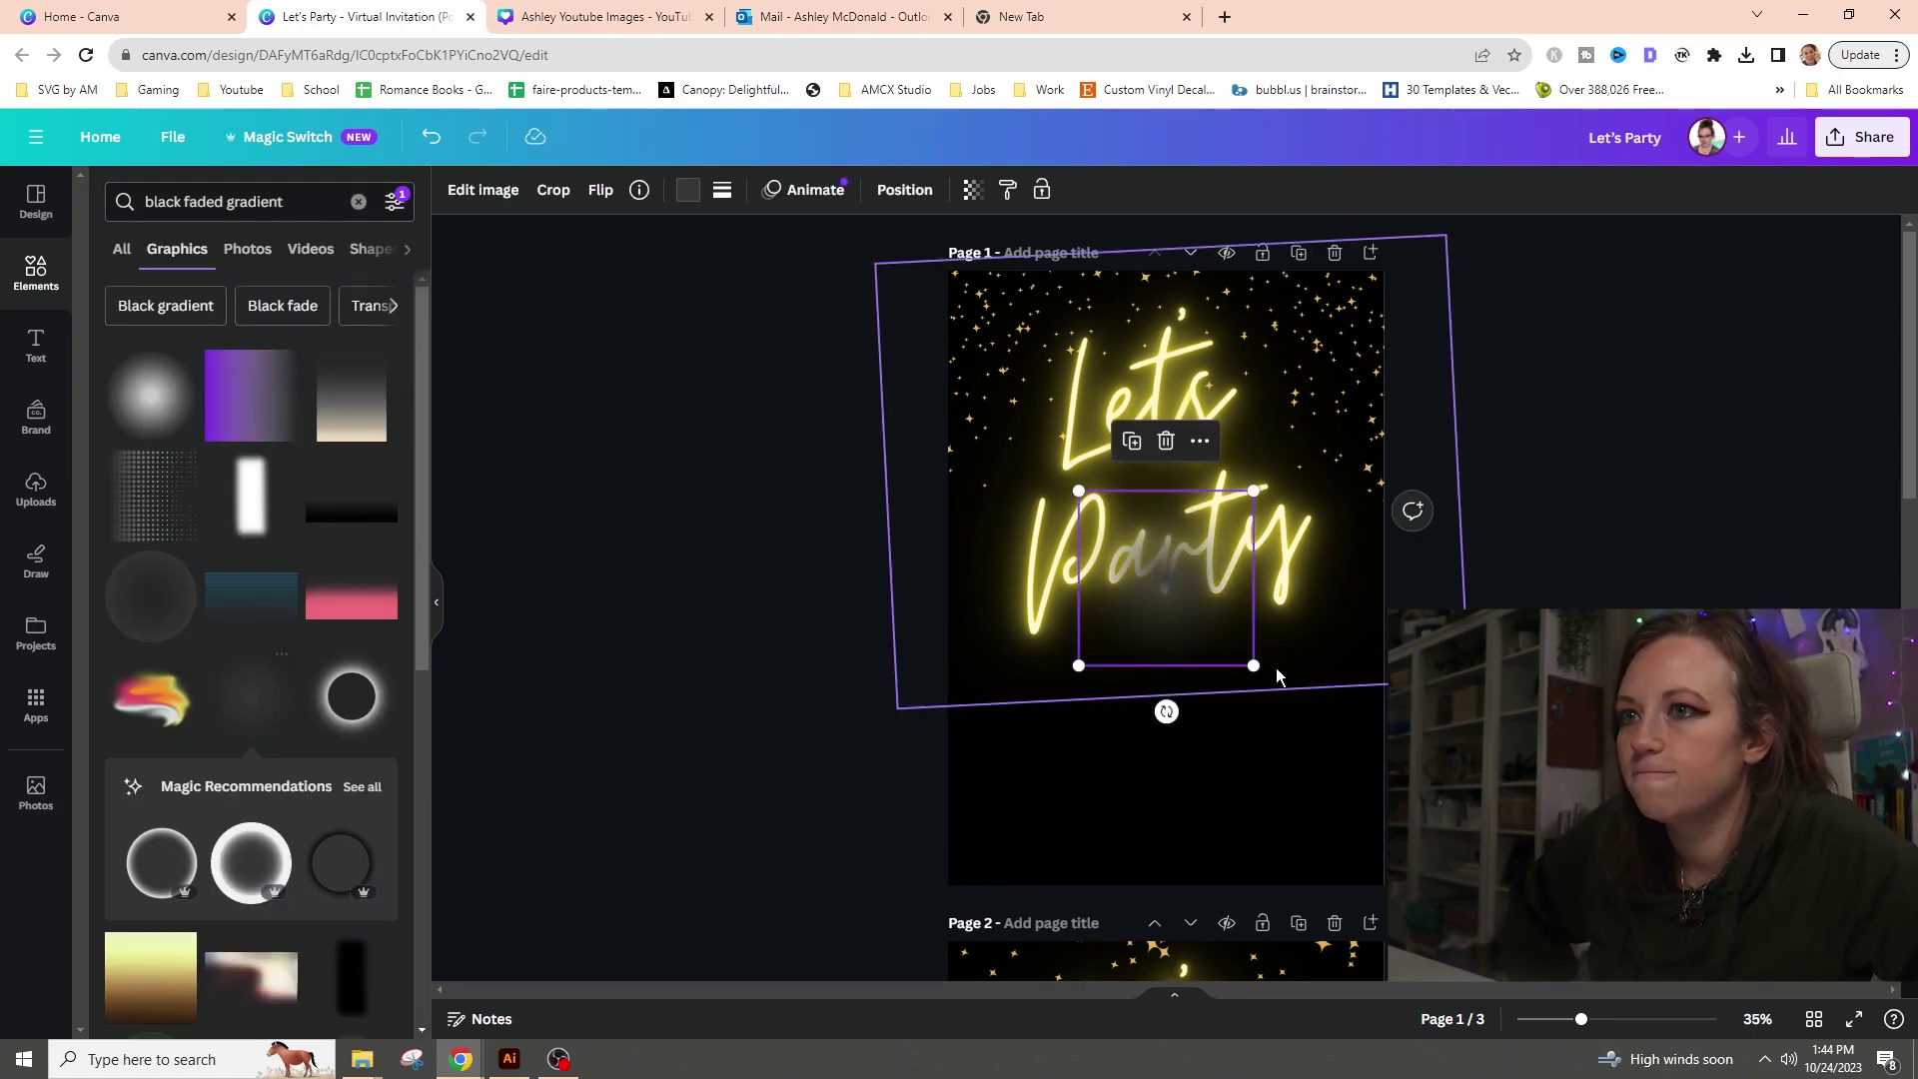
- Enlarge the gradient, move it over the top of the page, and colour it black
drag(1253, 670, 1444, 857)
drag(1263, 716, 1175, 529)
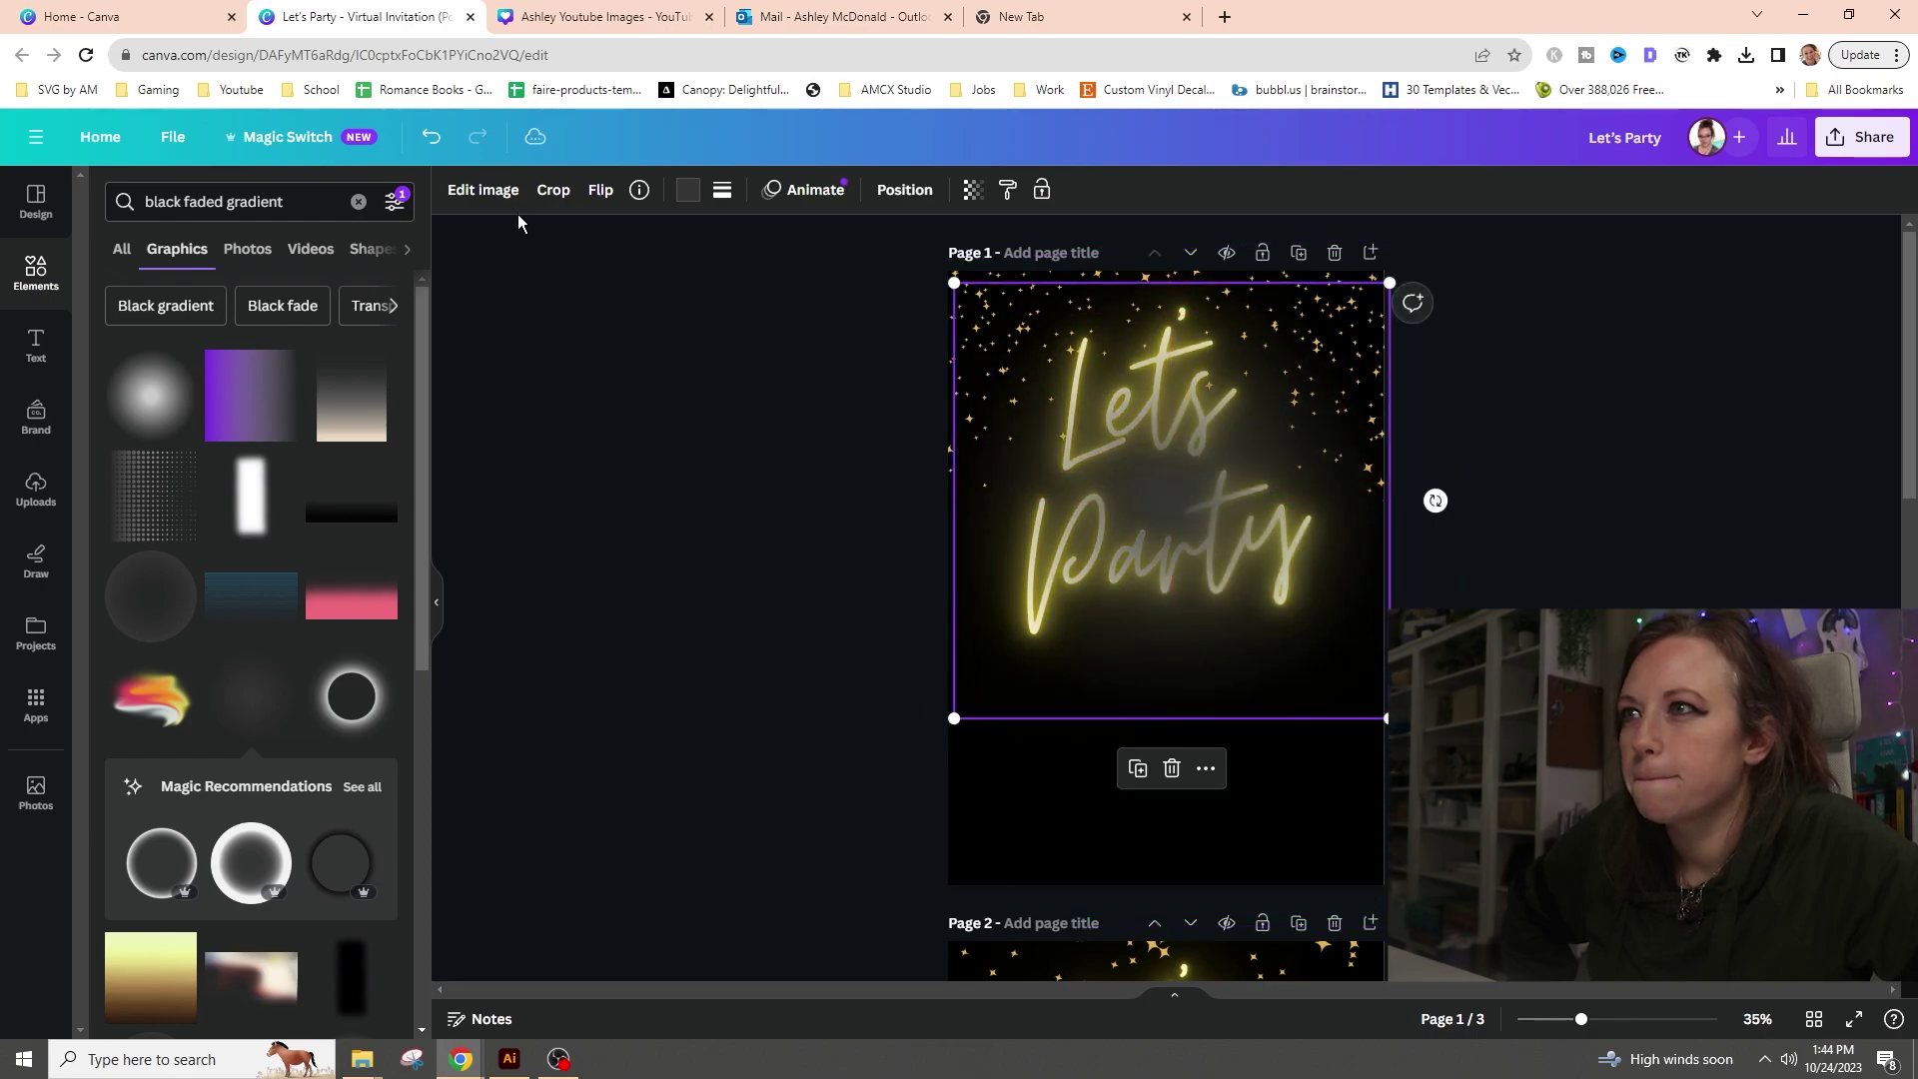
click(688, 190)
click(168, 316)
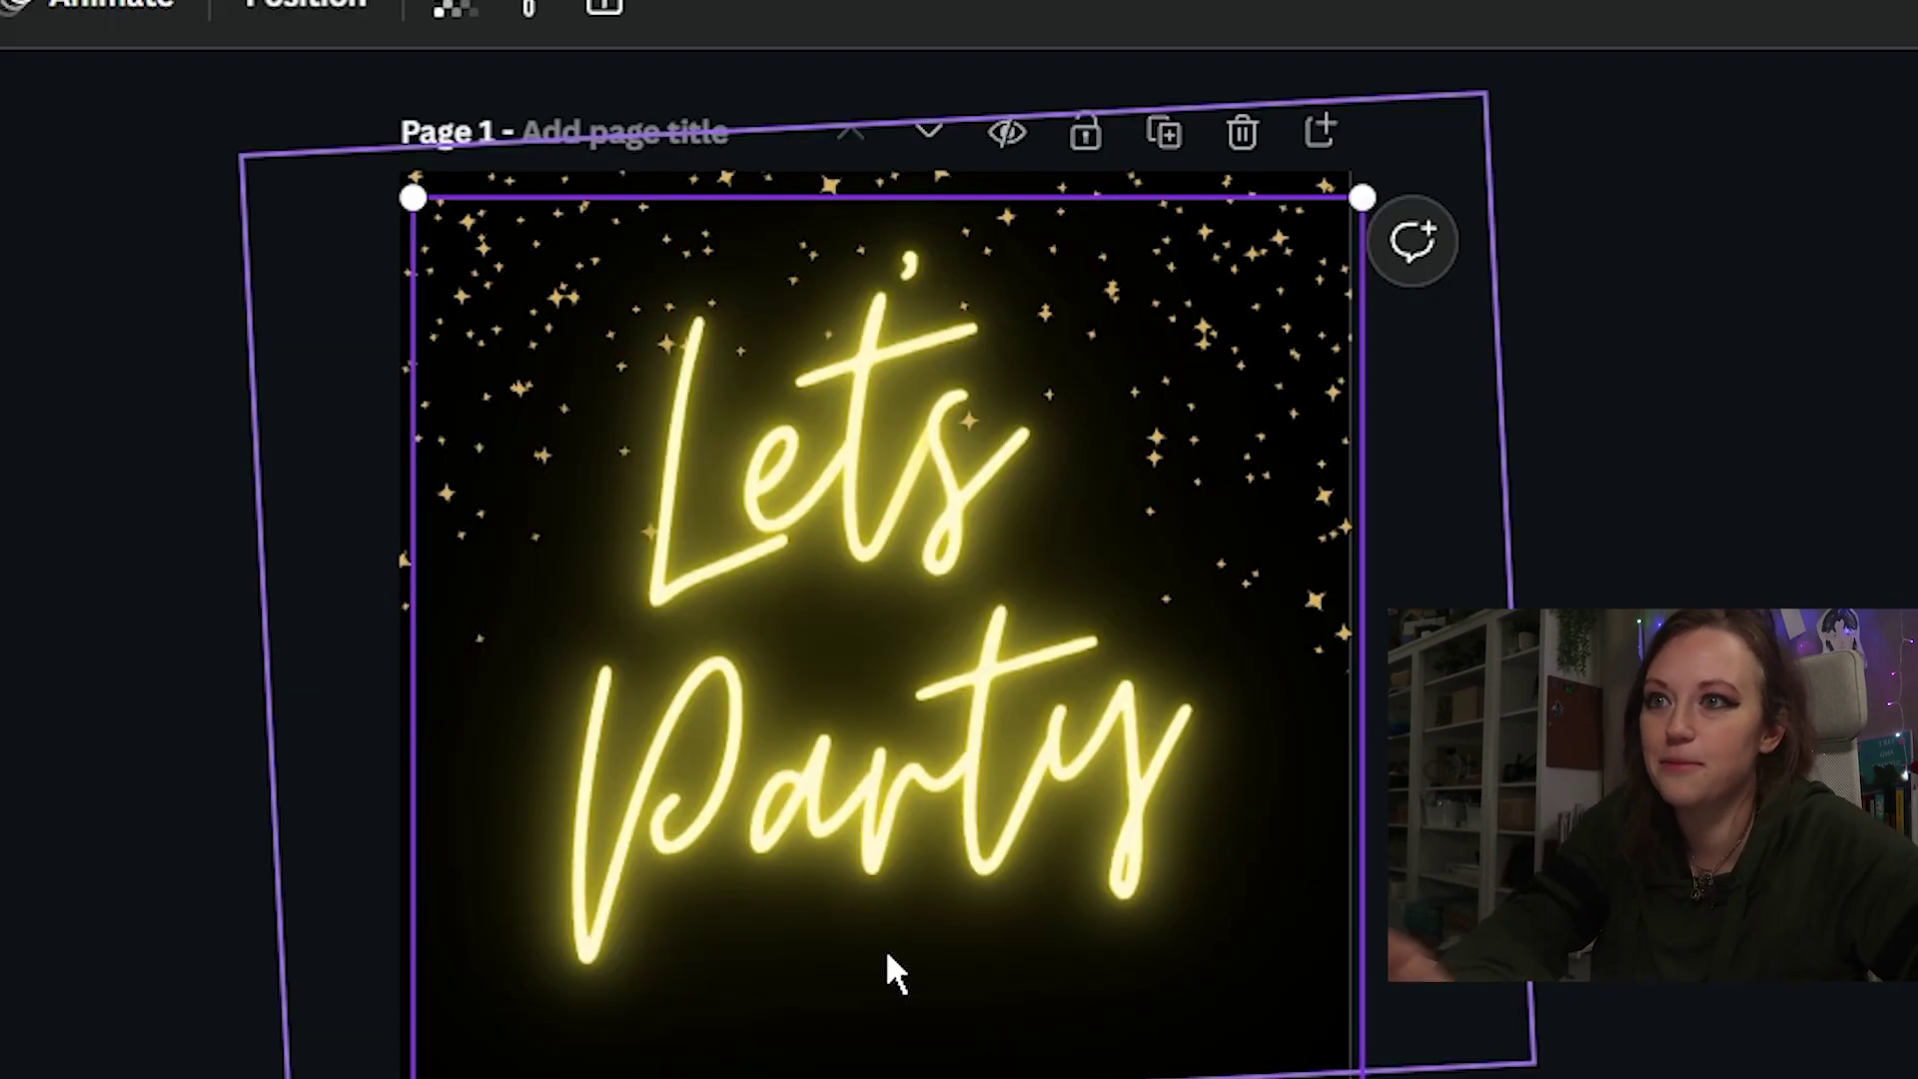
- Stretch the black gradient to fill page 1 behind the lettering
drag(1163, 615, 1181, 681)
drag(910, 1069, 570, 651)
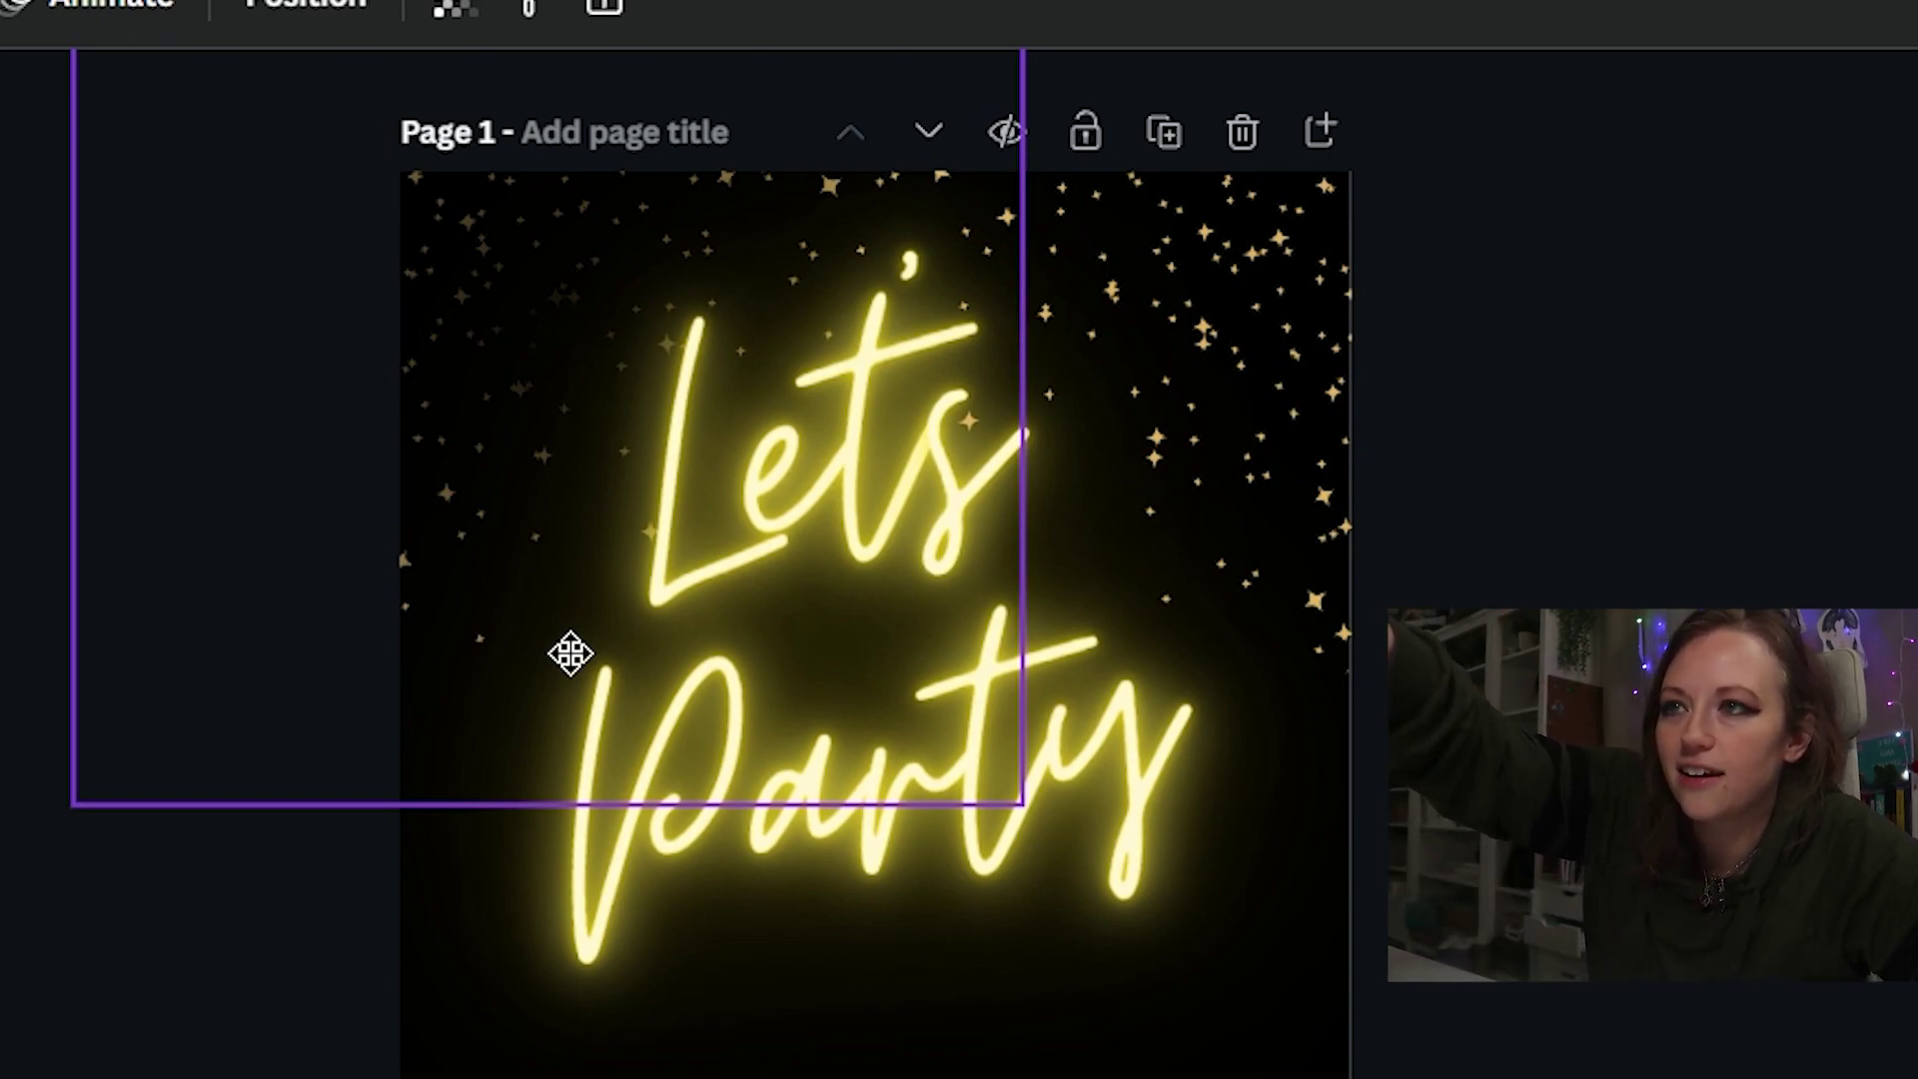
drag(570, 653, 870, 901)
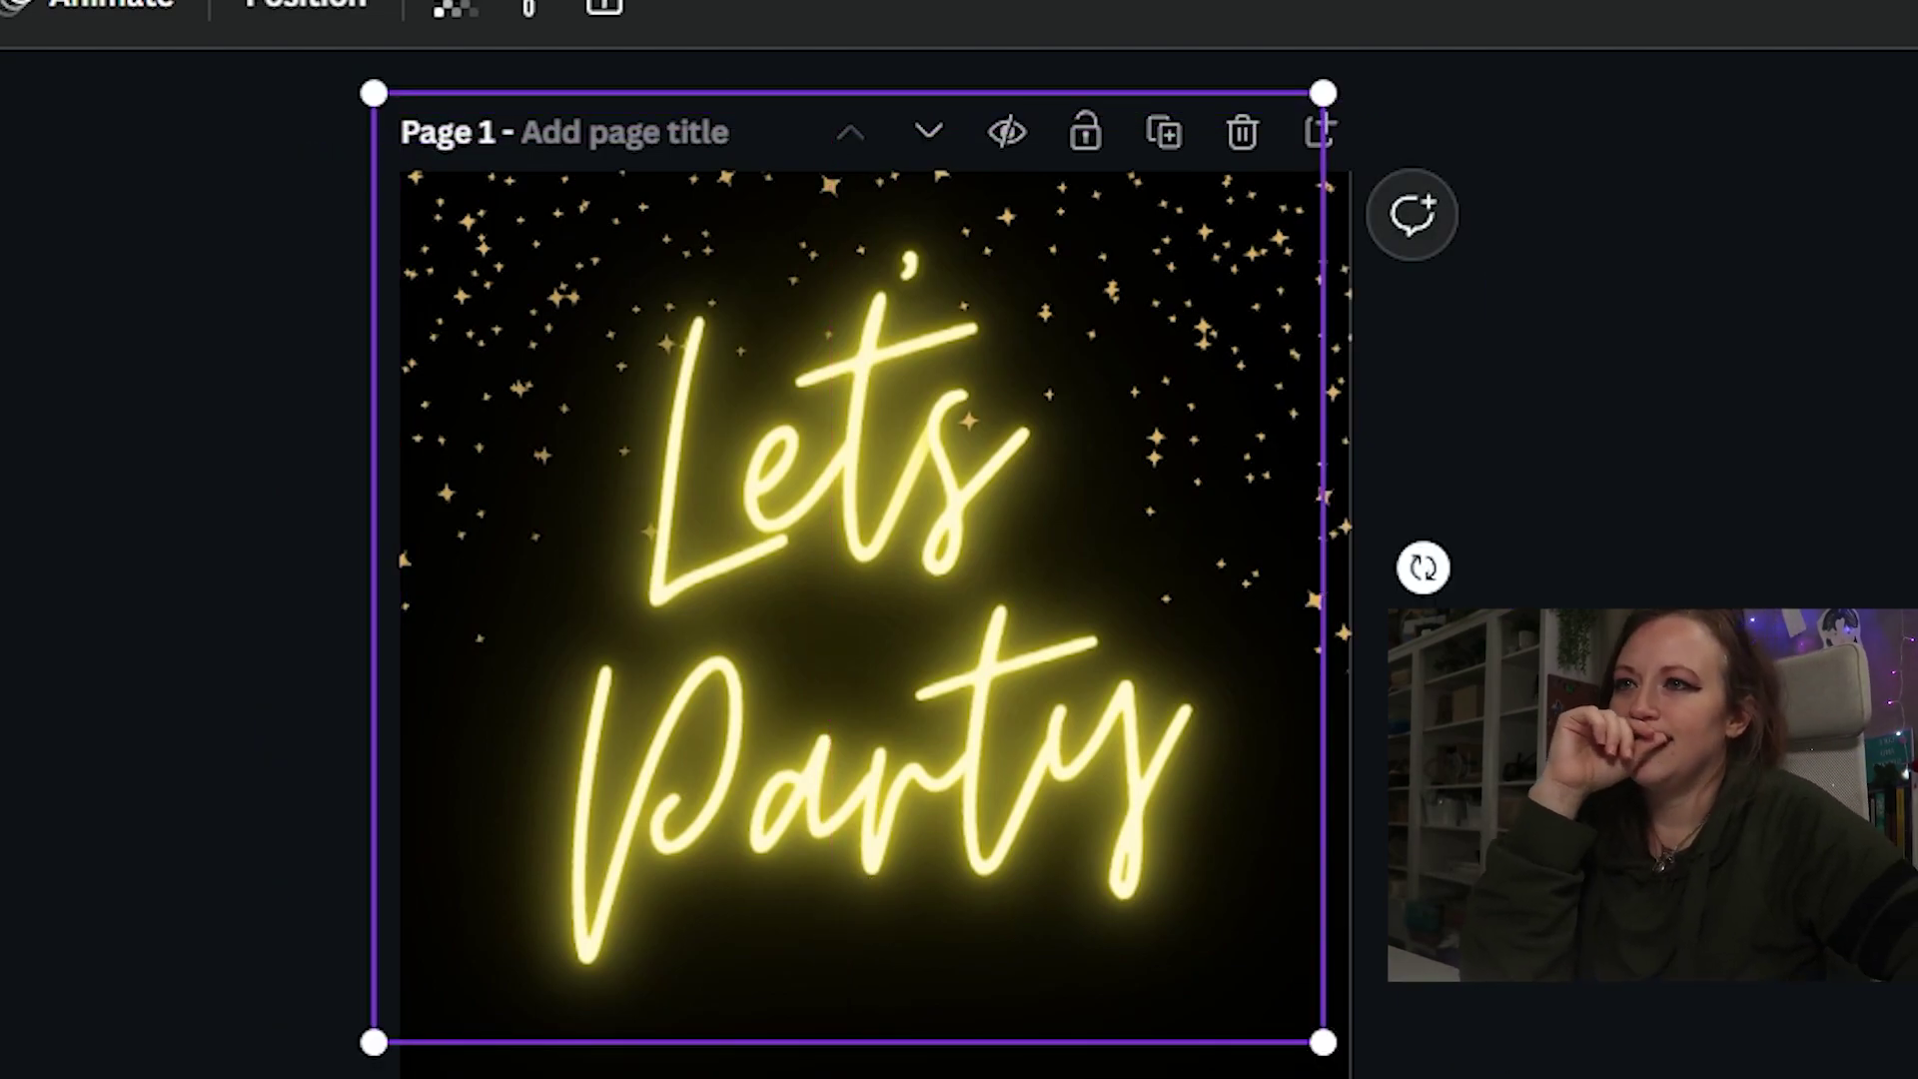
key(Escape)
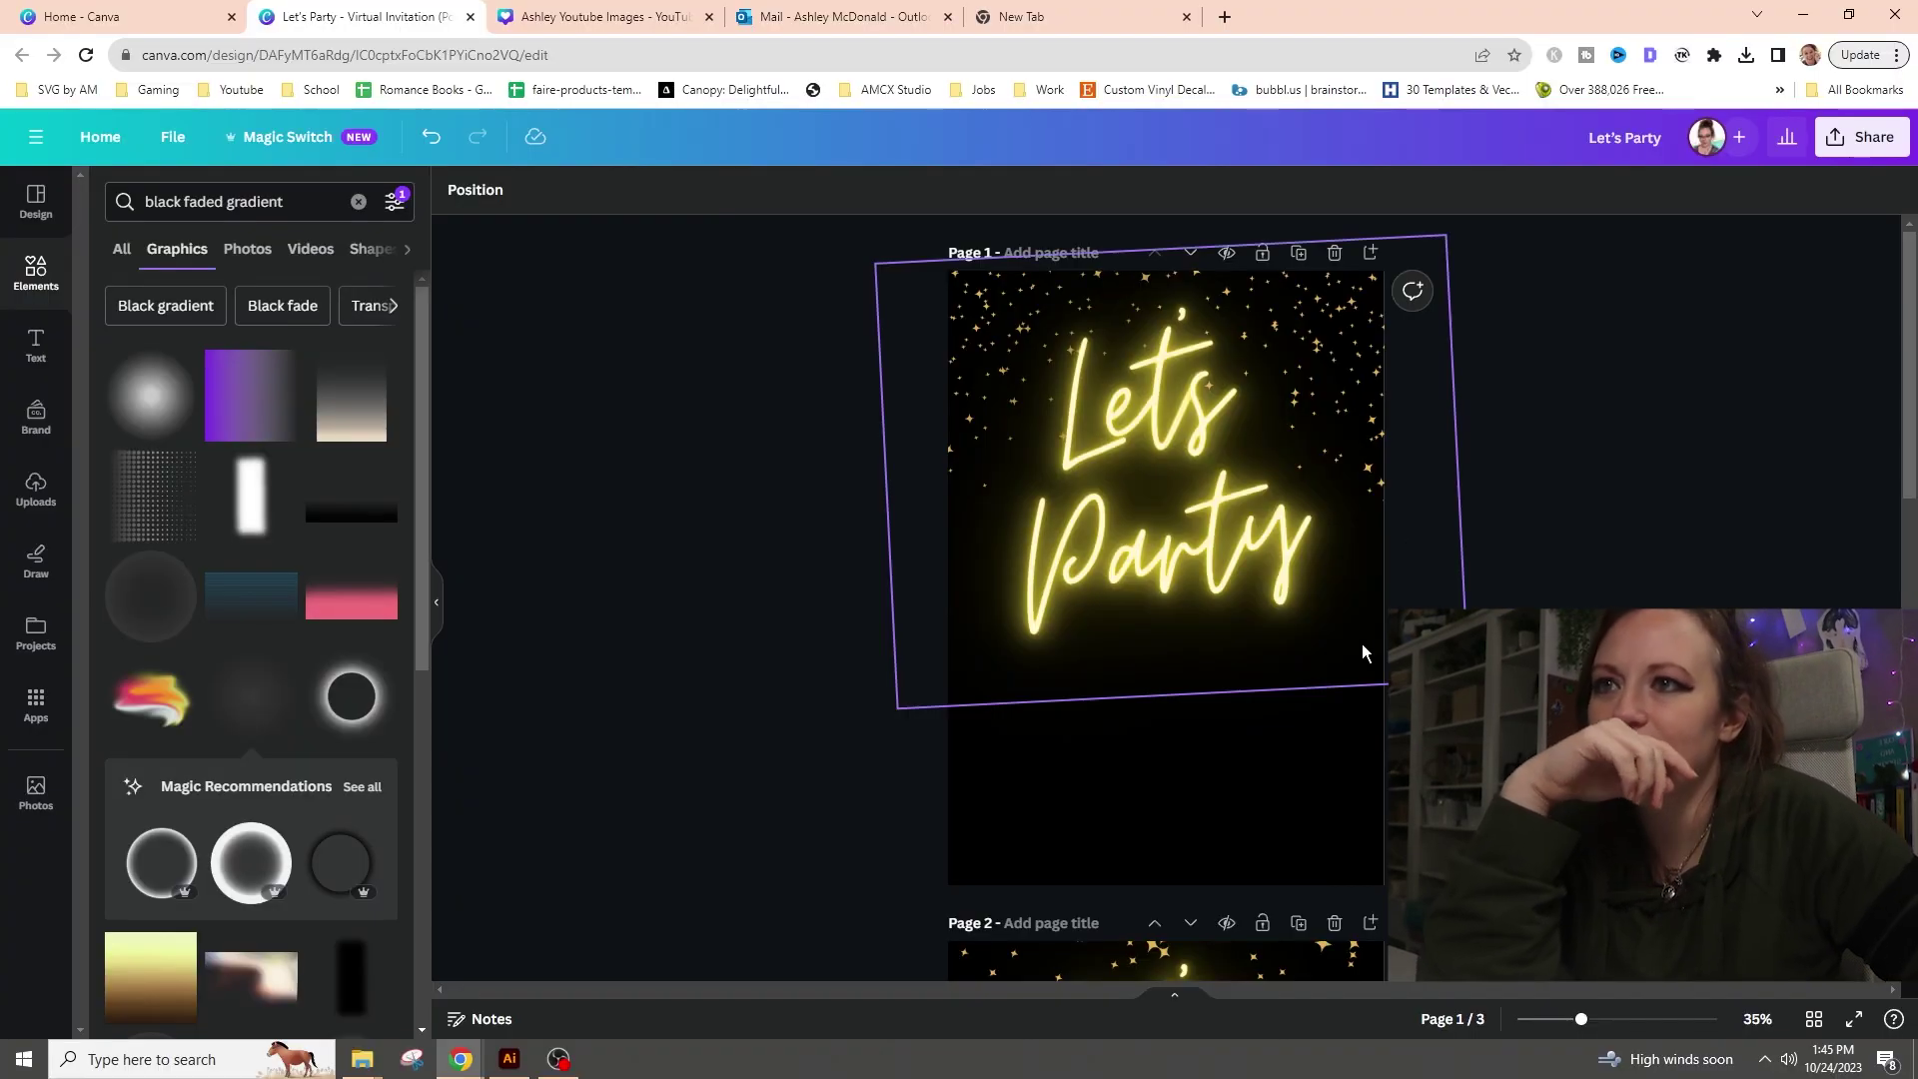
click(1362, 643)
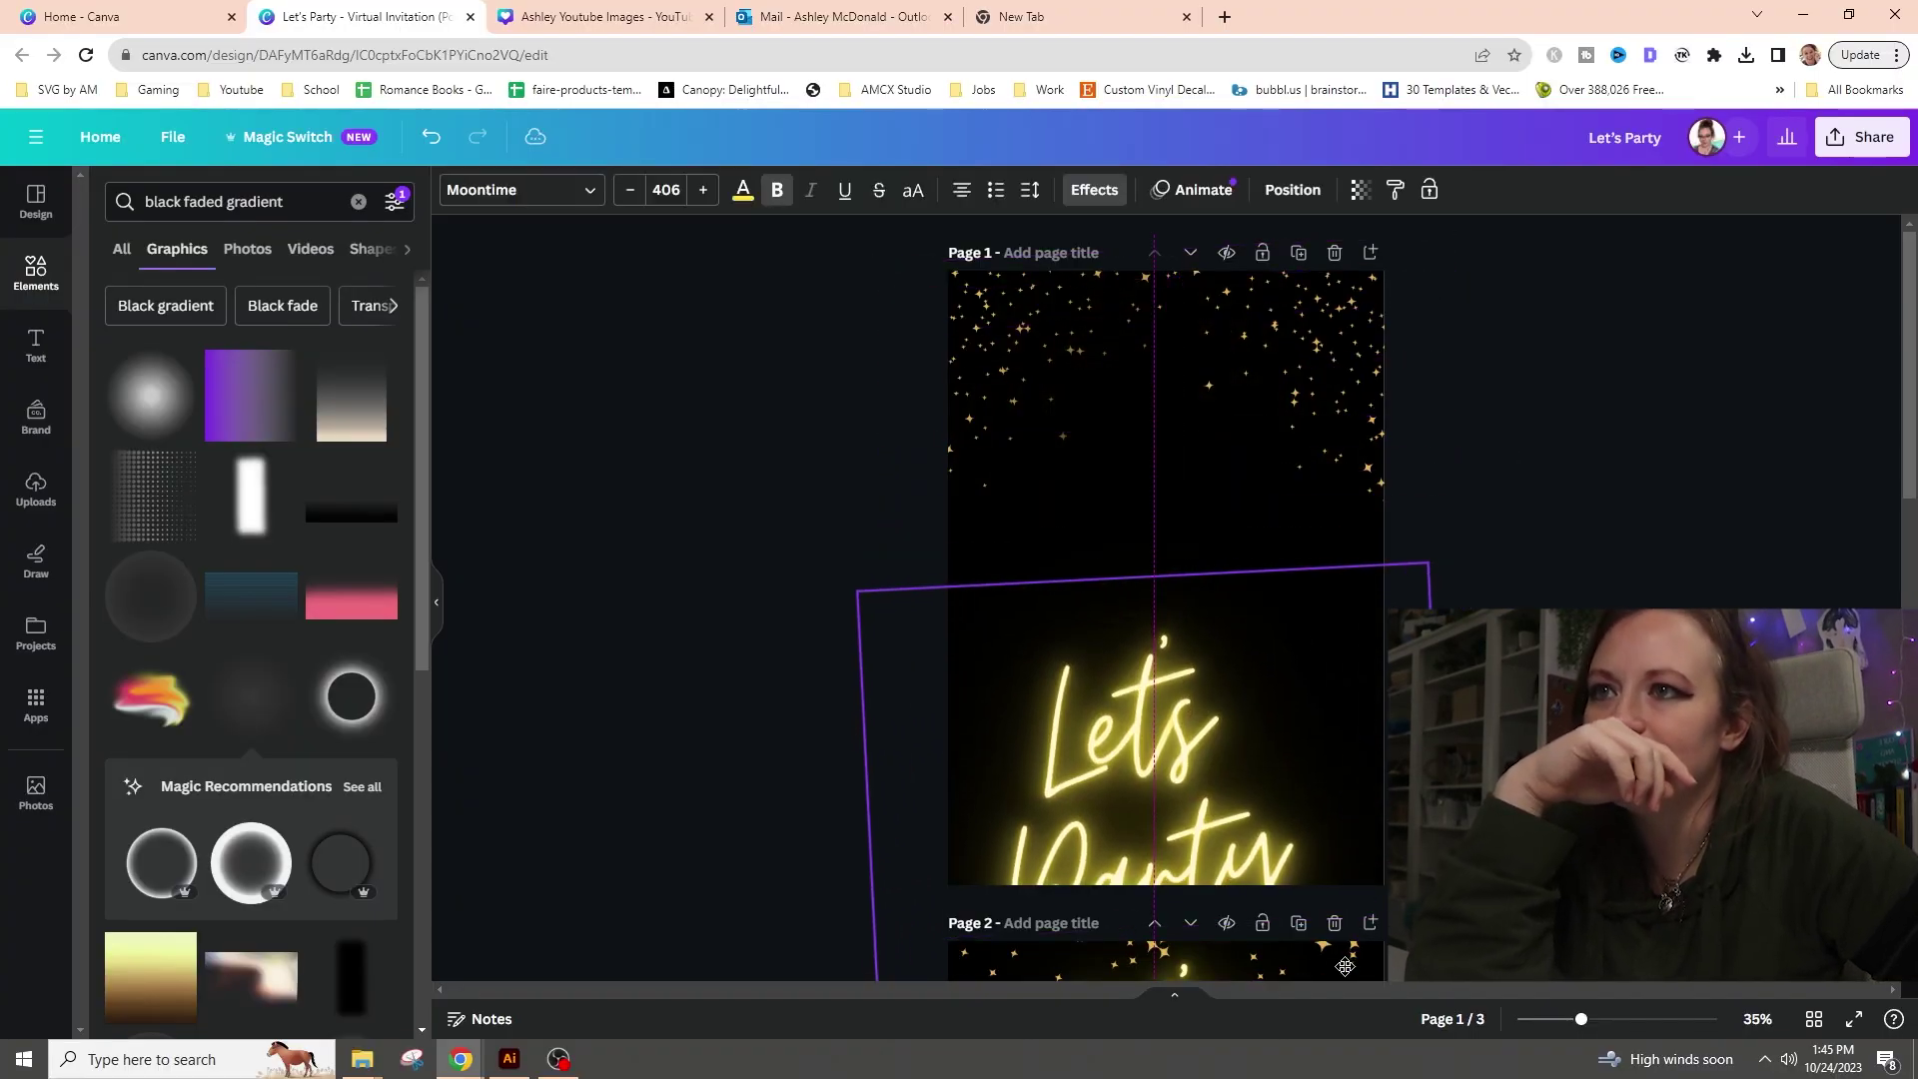
- Enlarge the sparkle image on page 1 and shift it into position
drag(1123, 462, 1090, 440)
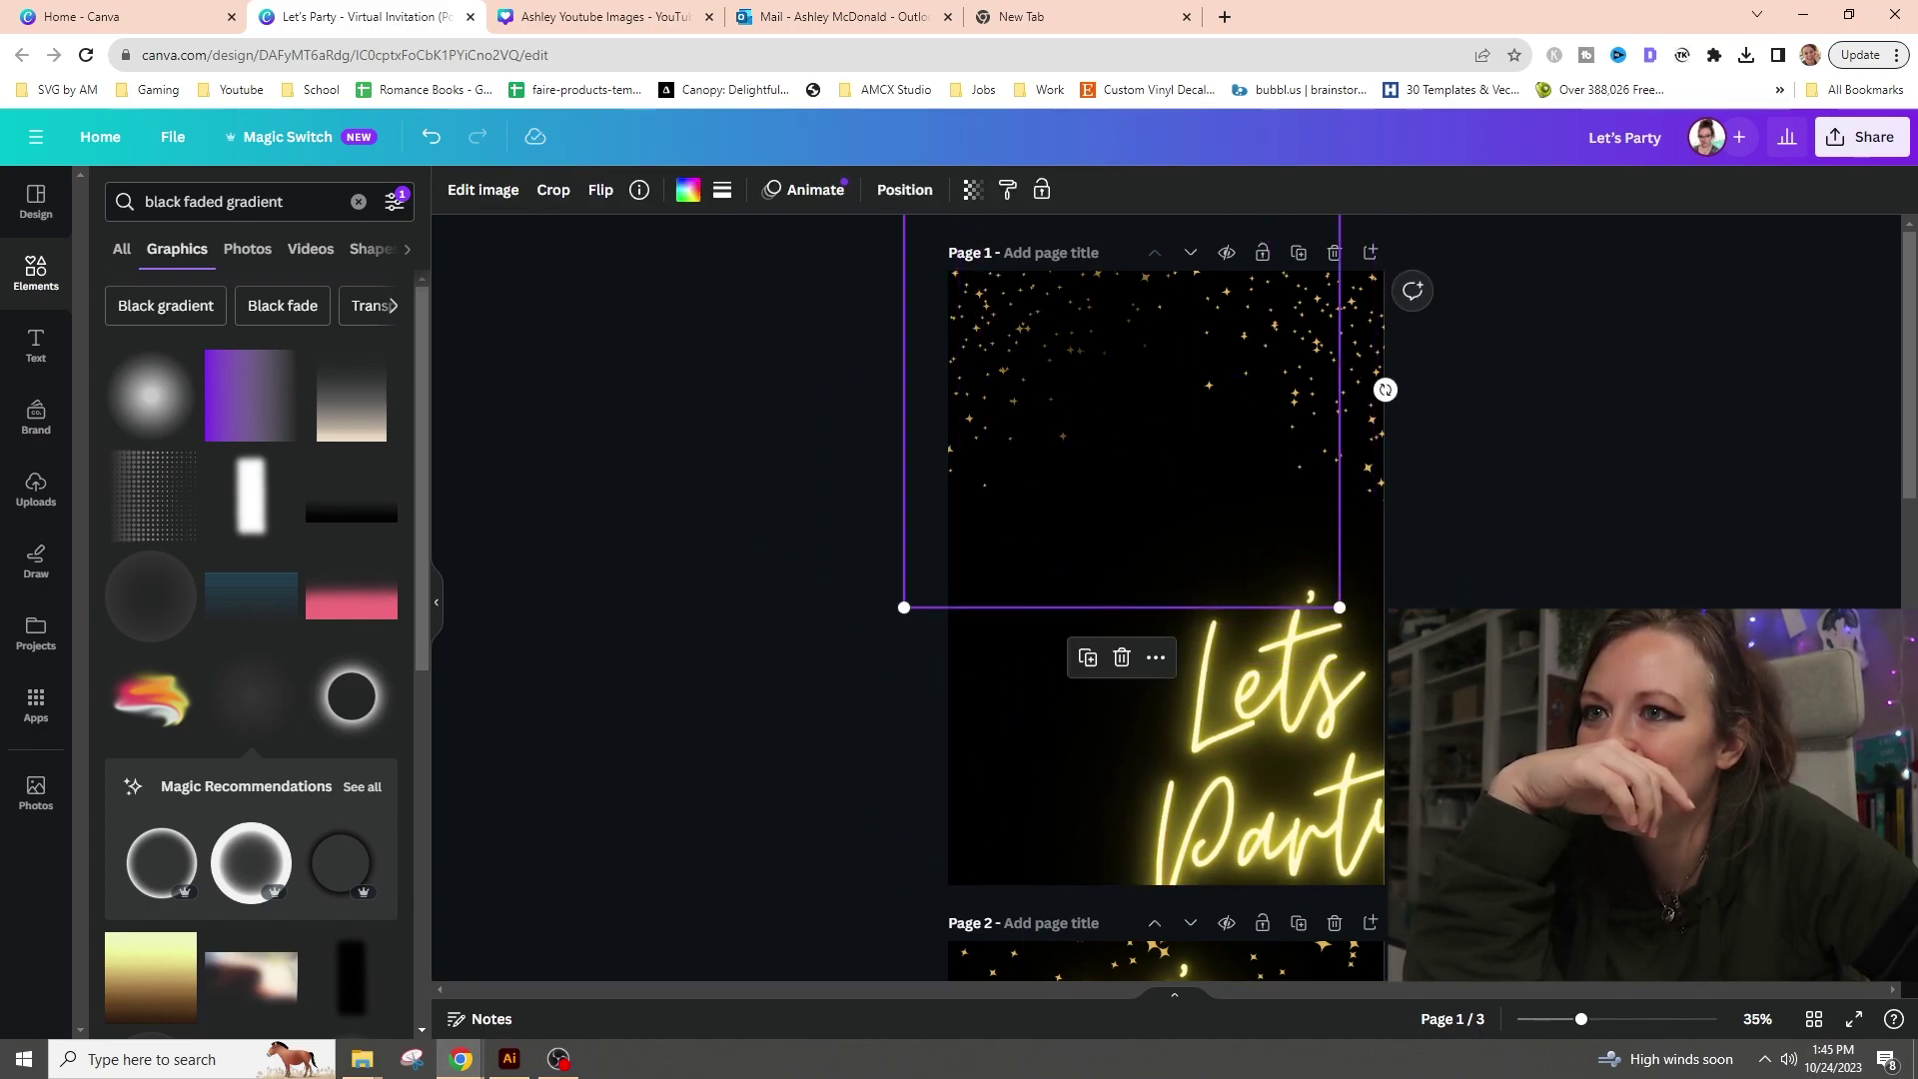
drag(1340, 604, 1474, 740)
drag(1105, 483, 1107, 390)
click(1269, 470)
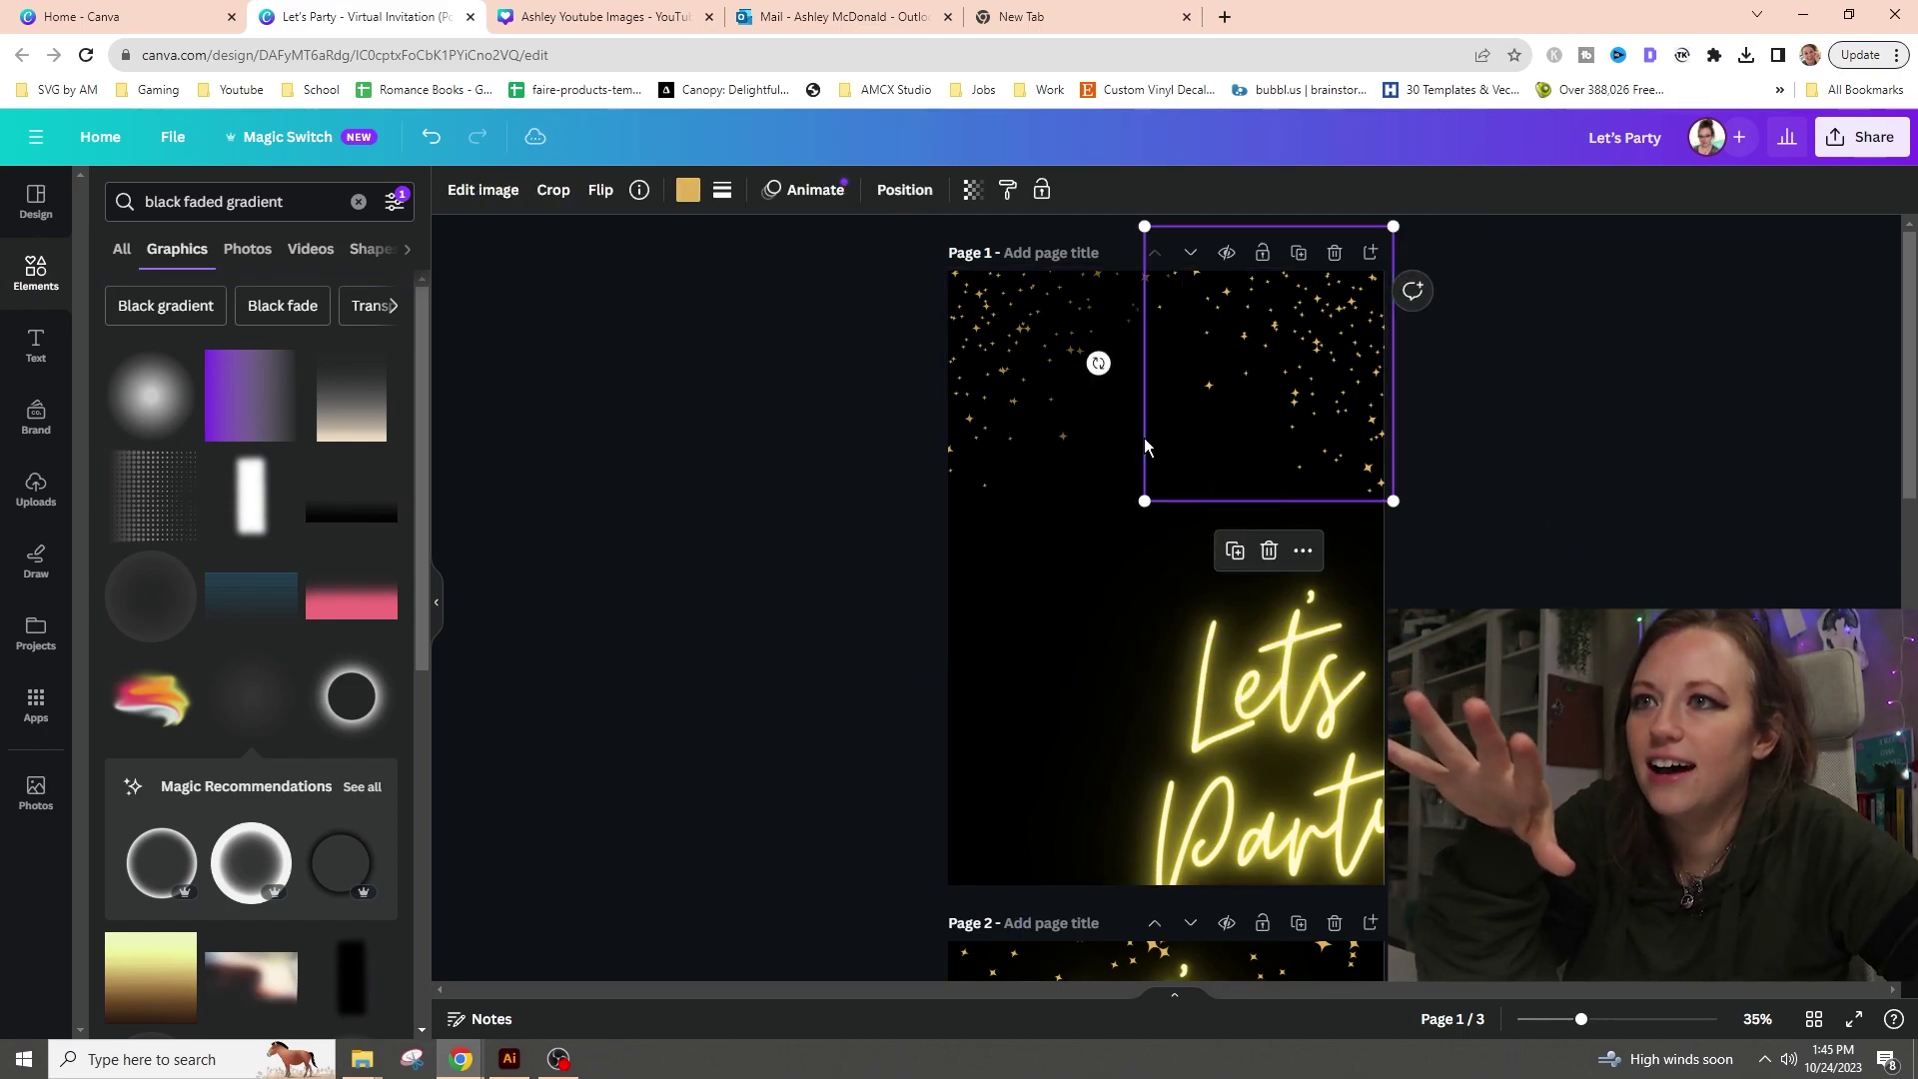
click(1081, 545)
mouse_move(1081, 541)
mouse_down()
mouse_move(1169, 560)
mouse_move(1233, 429)
mouse_move(1053, 587)
mouse_move(1096, 569)
mouse_move(1091, 531)
mouse_up()
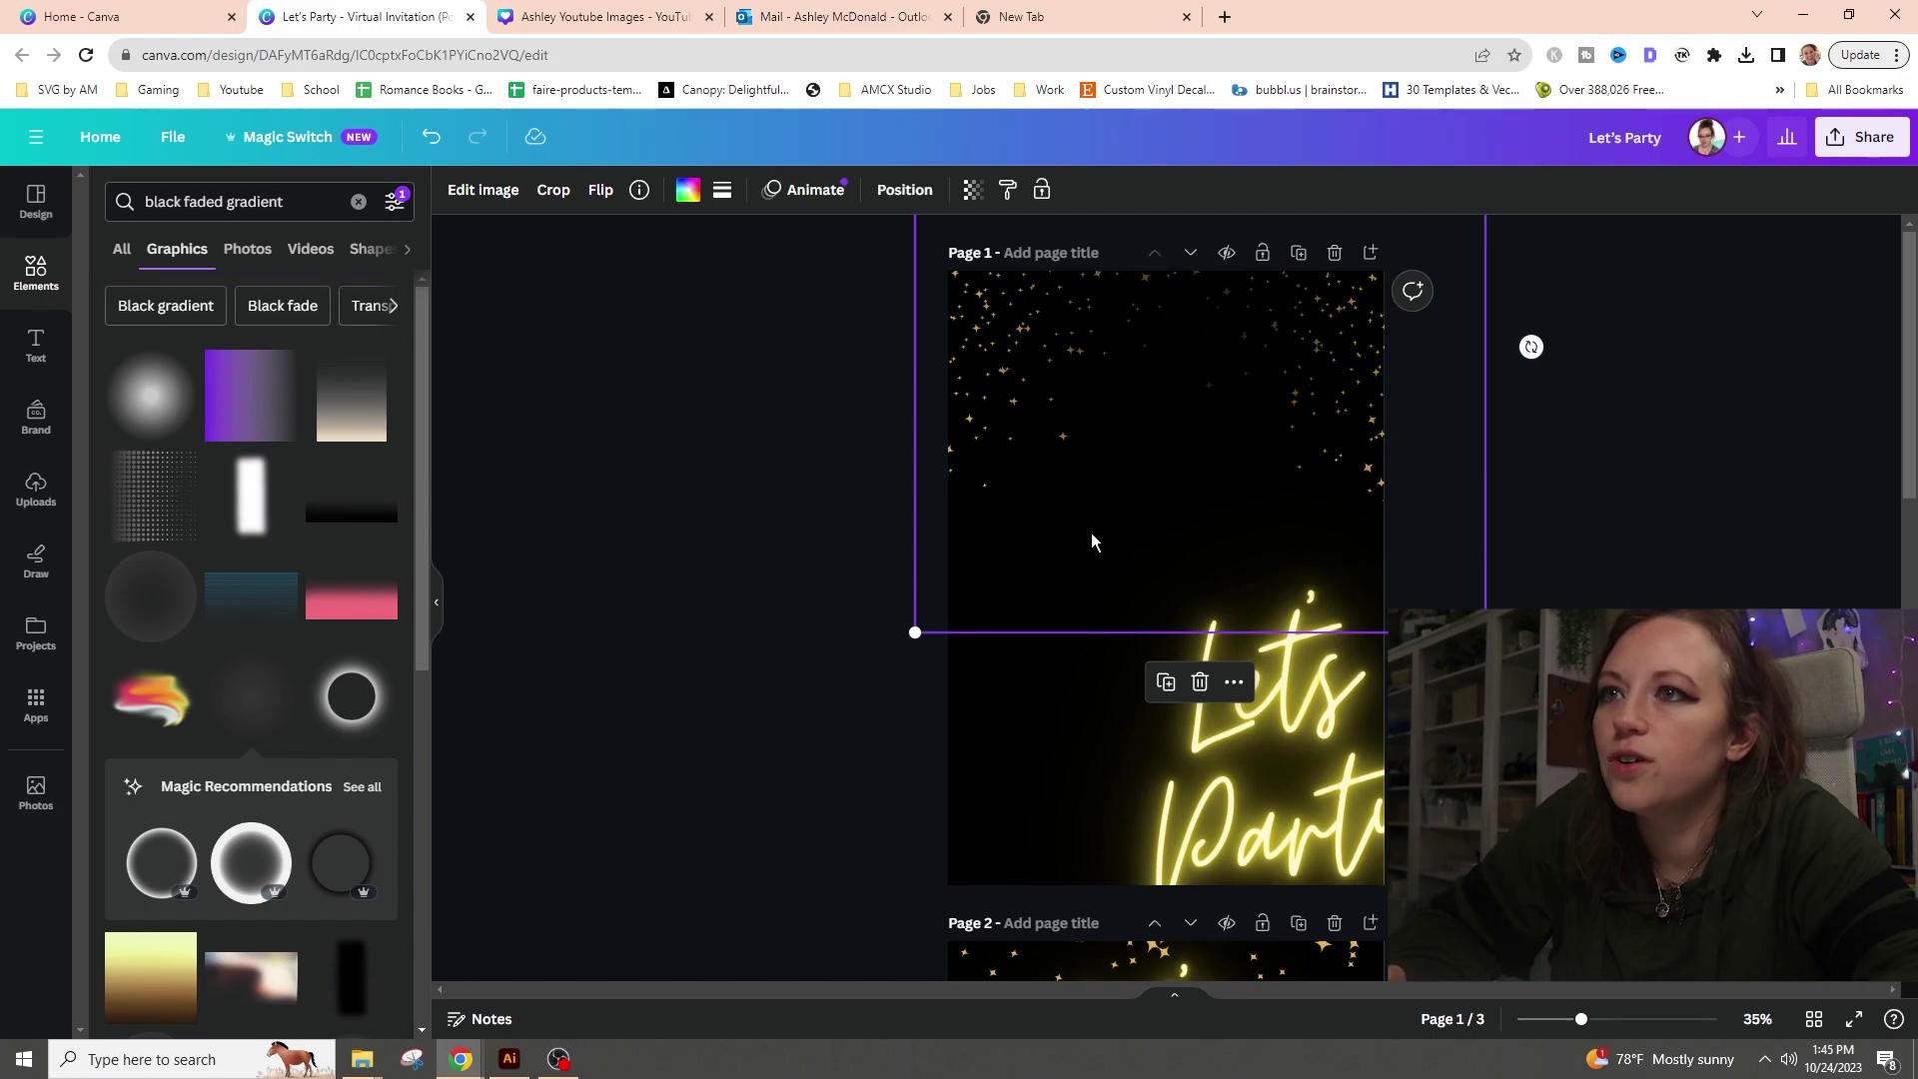
drag(1106, 523, 1066, 560)
drag(1244, 475, 1199, 503)
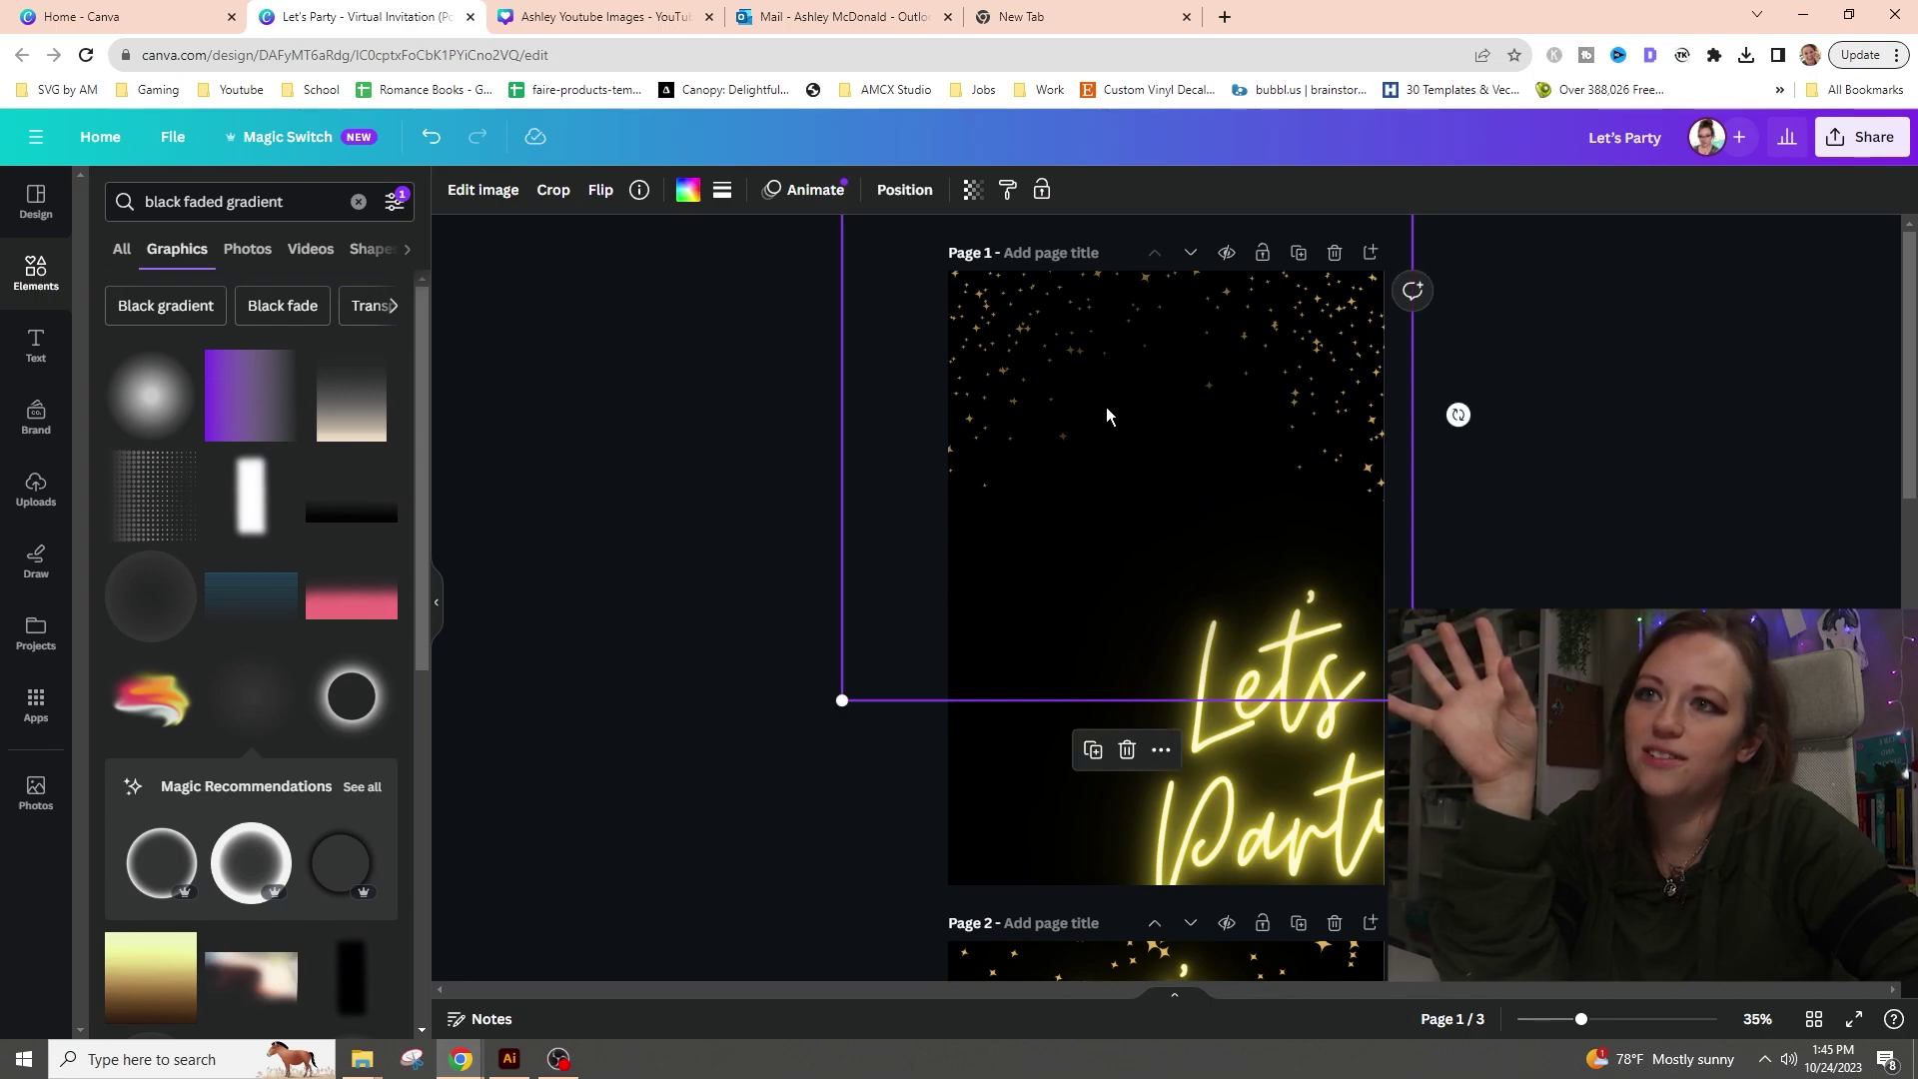
- Shrink the Let's Party text to size 358 and centre it on page 1
drag(1269, 689, 1166, 440)
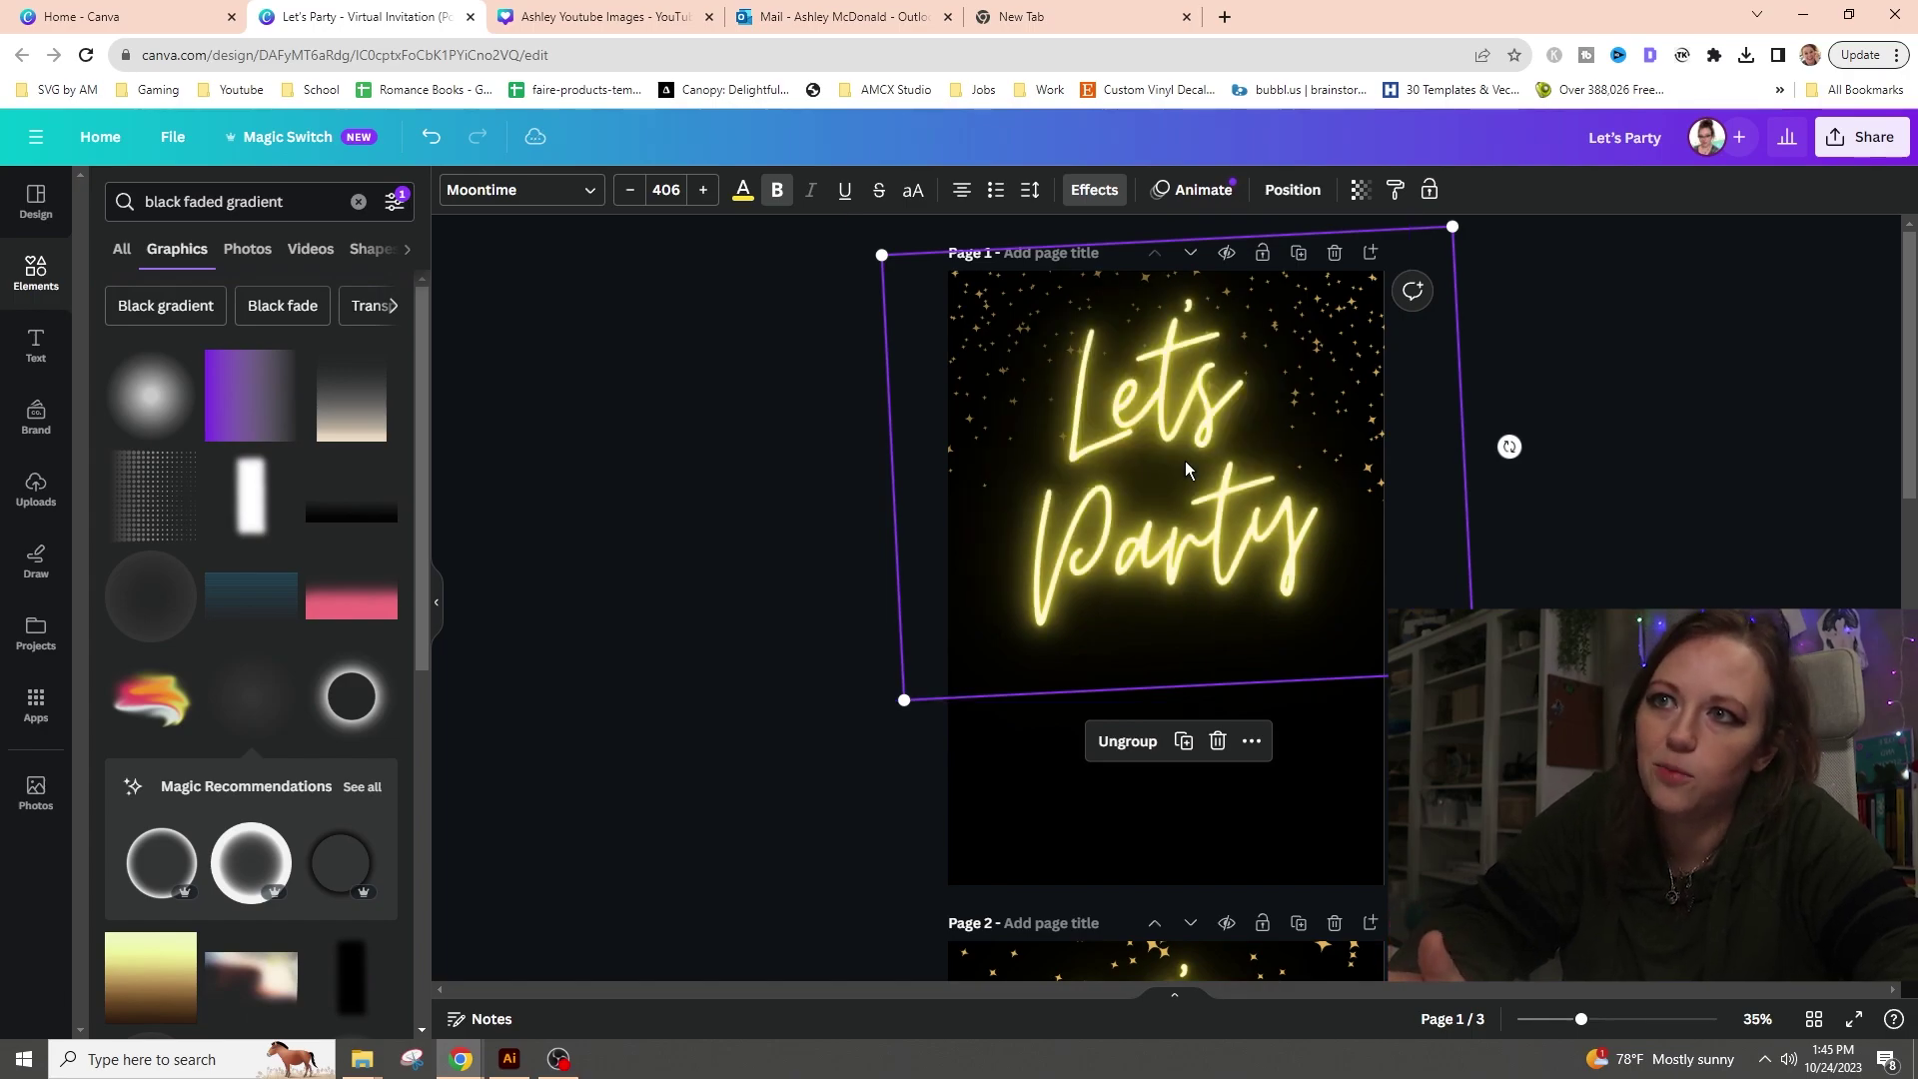
drag(1205, 458, 1205, 443)
drag(904, 685, 900, 630)
drag(1113, 464, 1150, 467)
click(1473, 411)
scroll(1473, 411, down, 7)
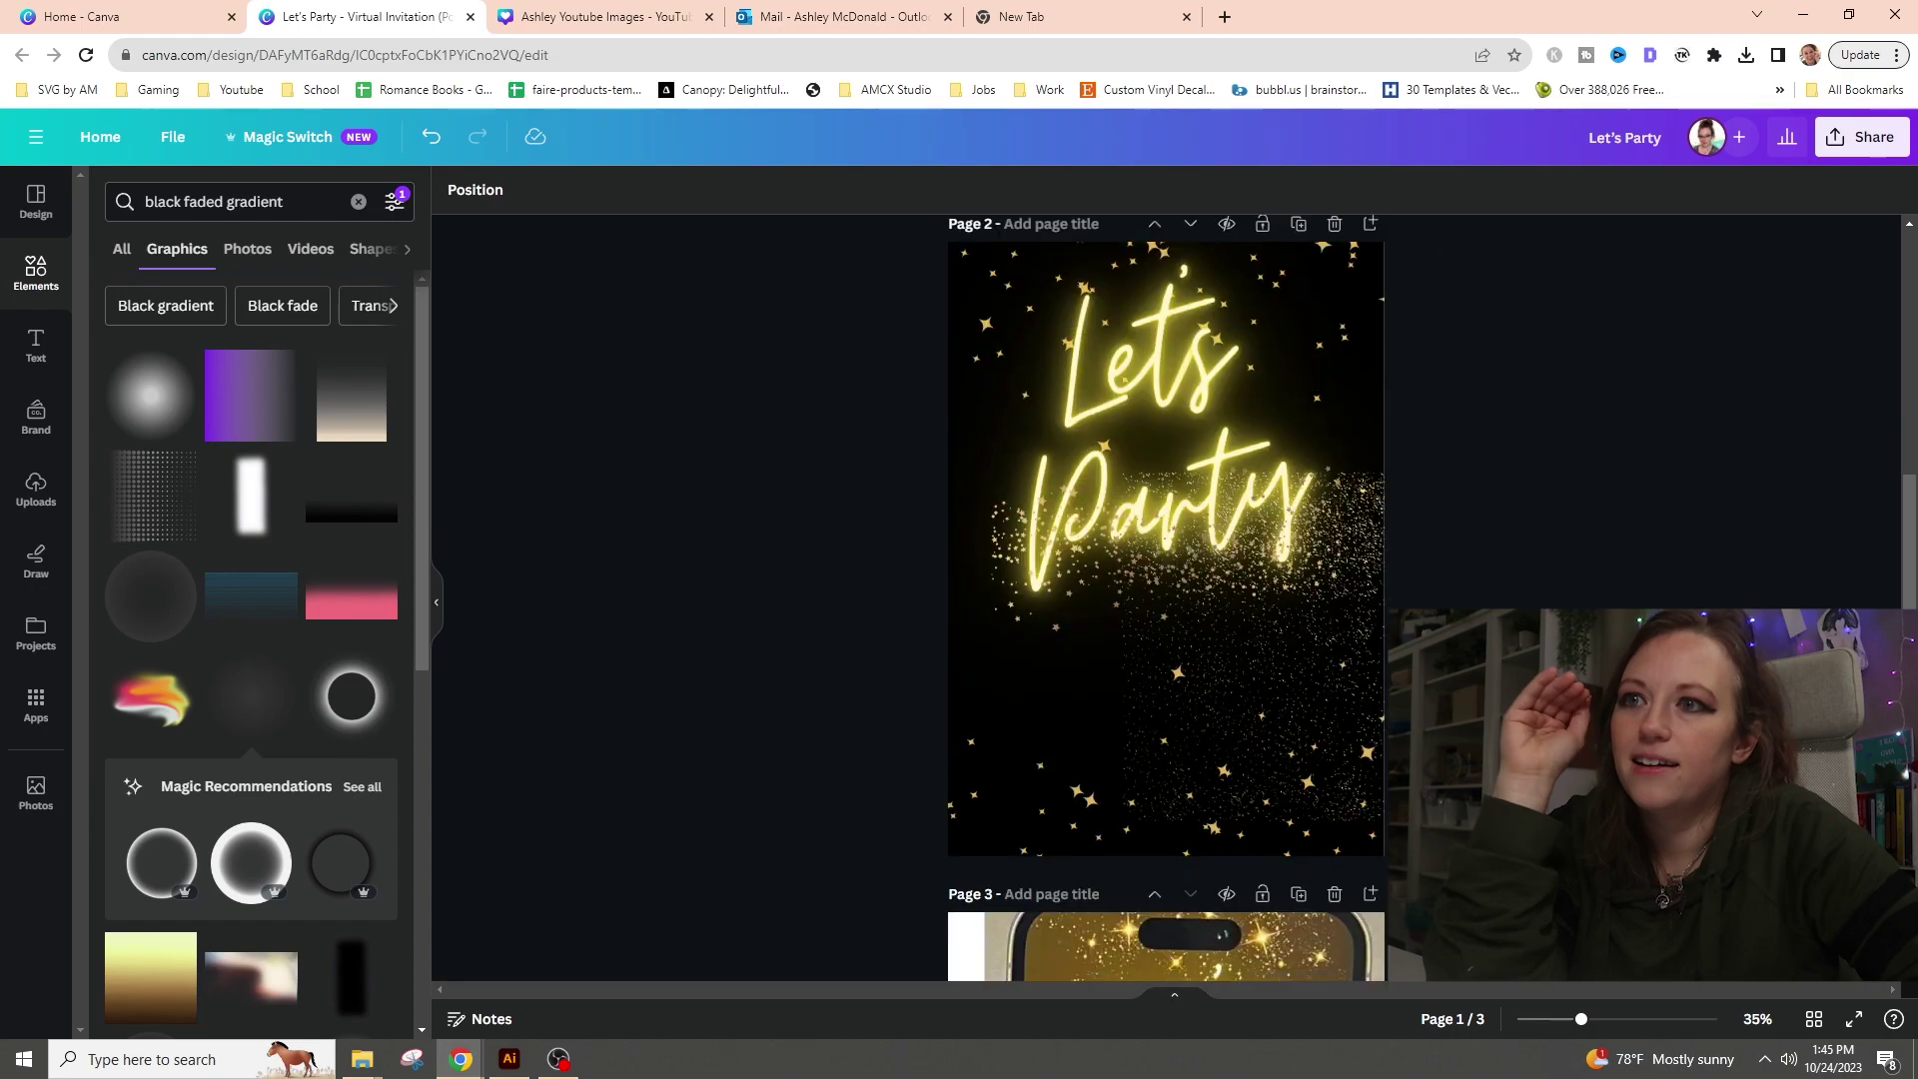
click(1265, 691)
scroll(1259, 669, down, 4)
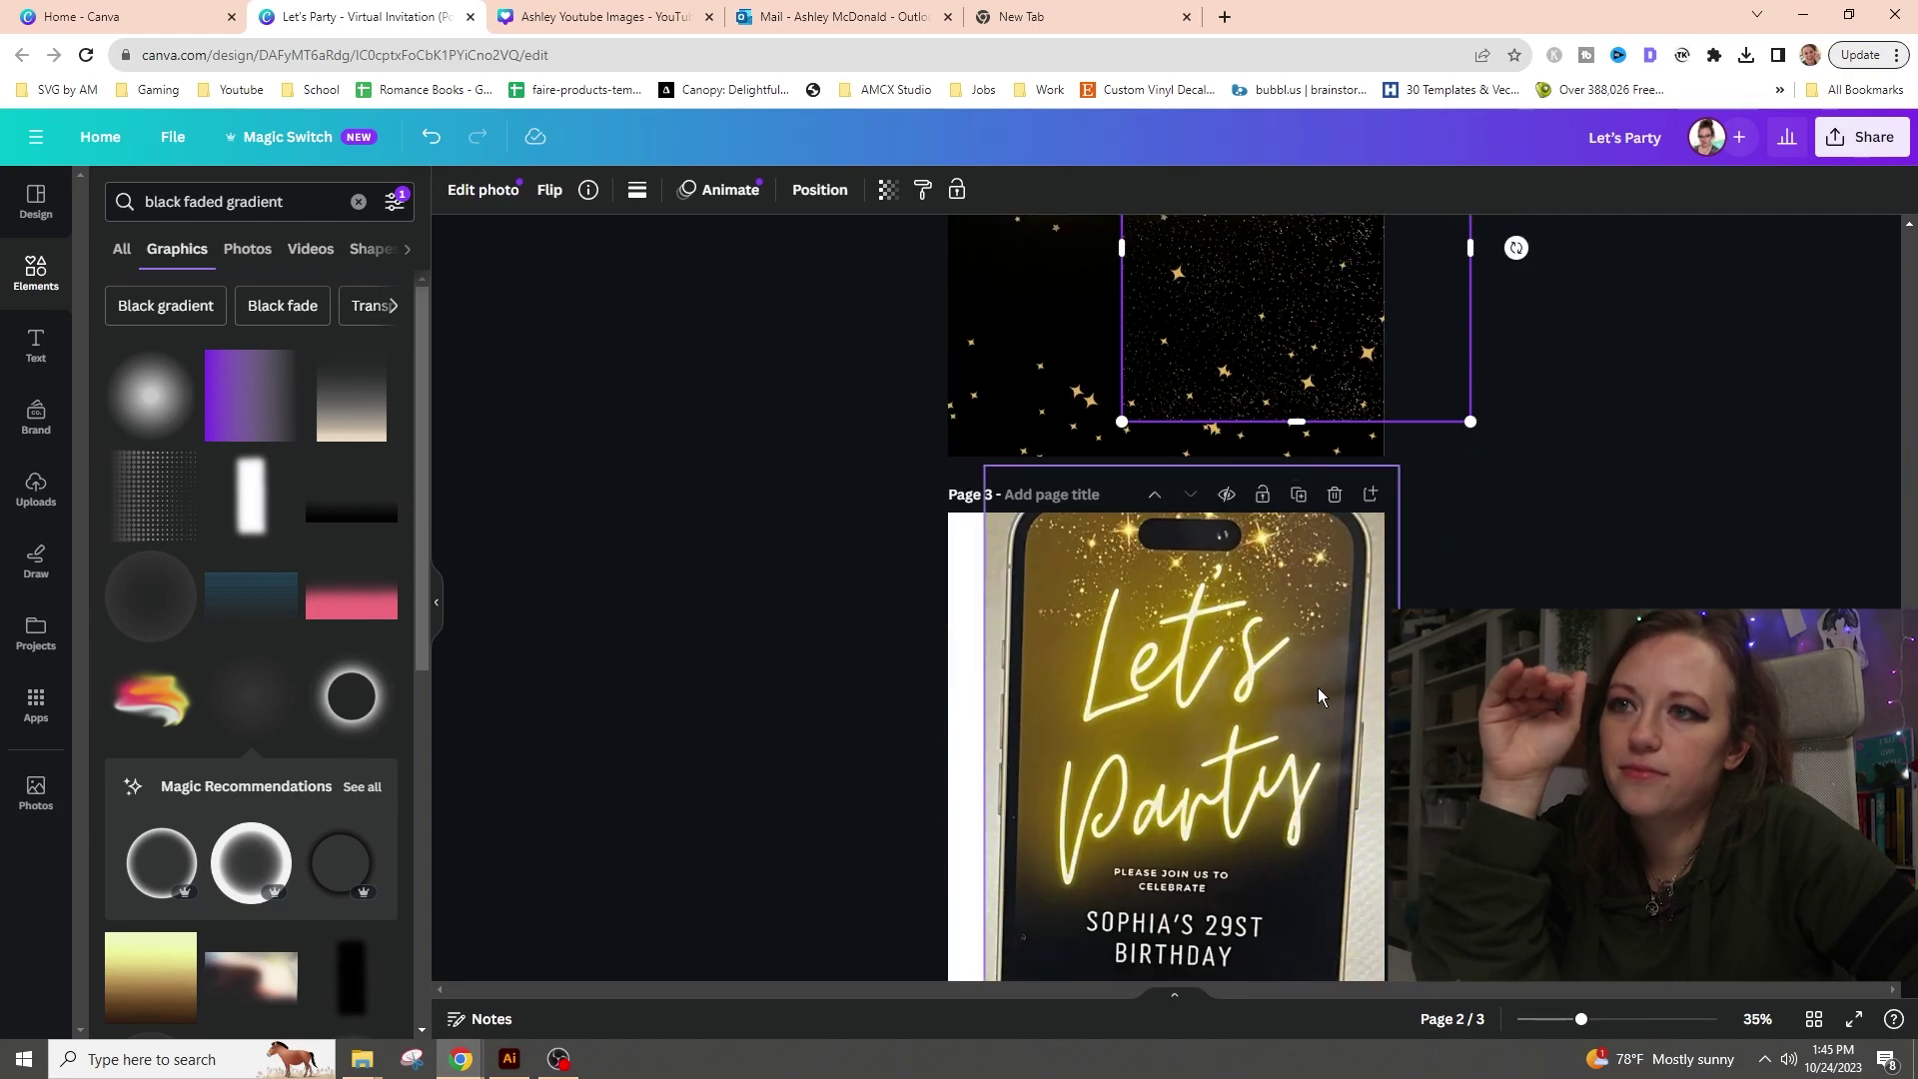
scroll(1310, 687, down, 2)
click(1339, 716)
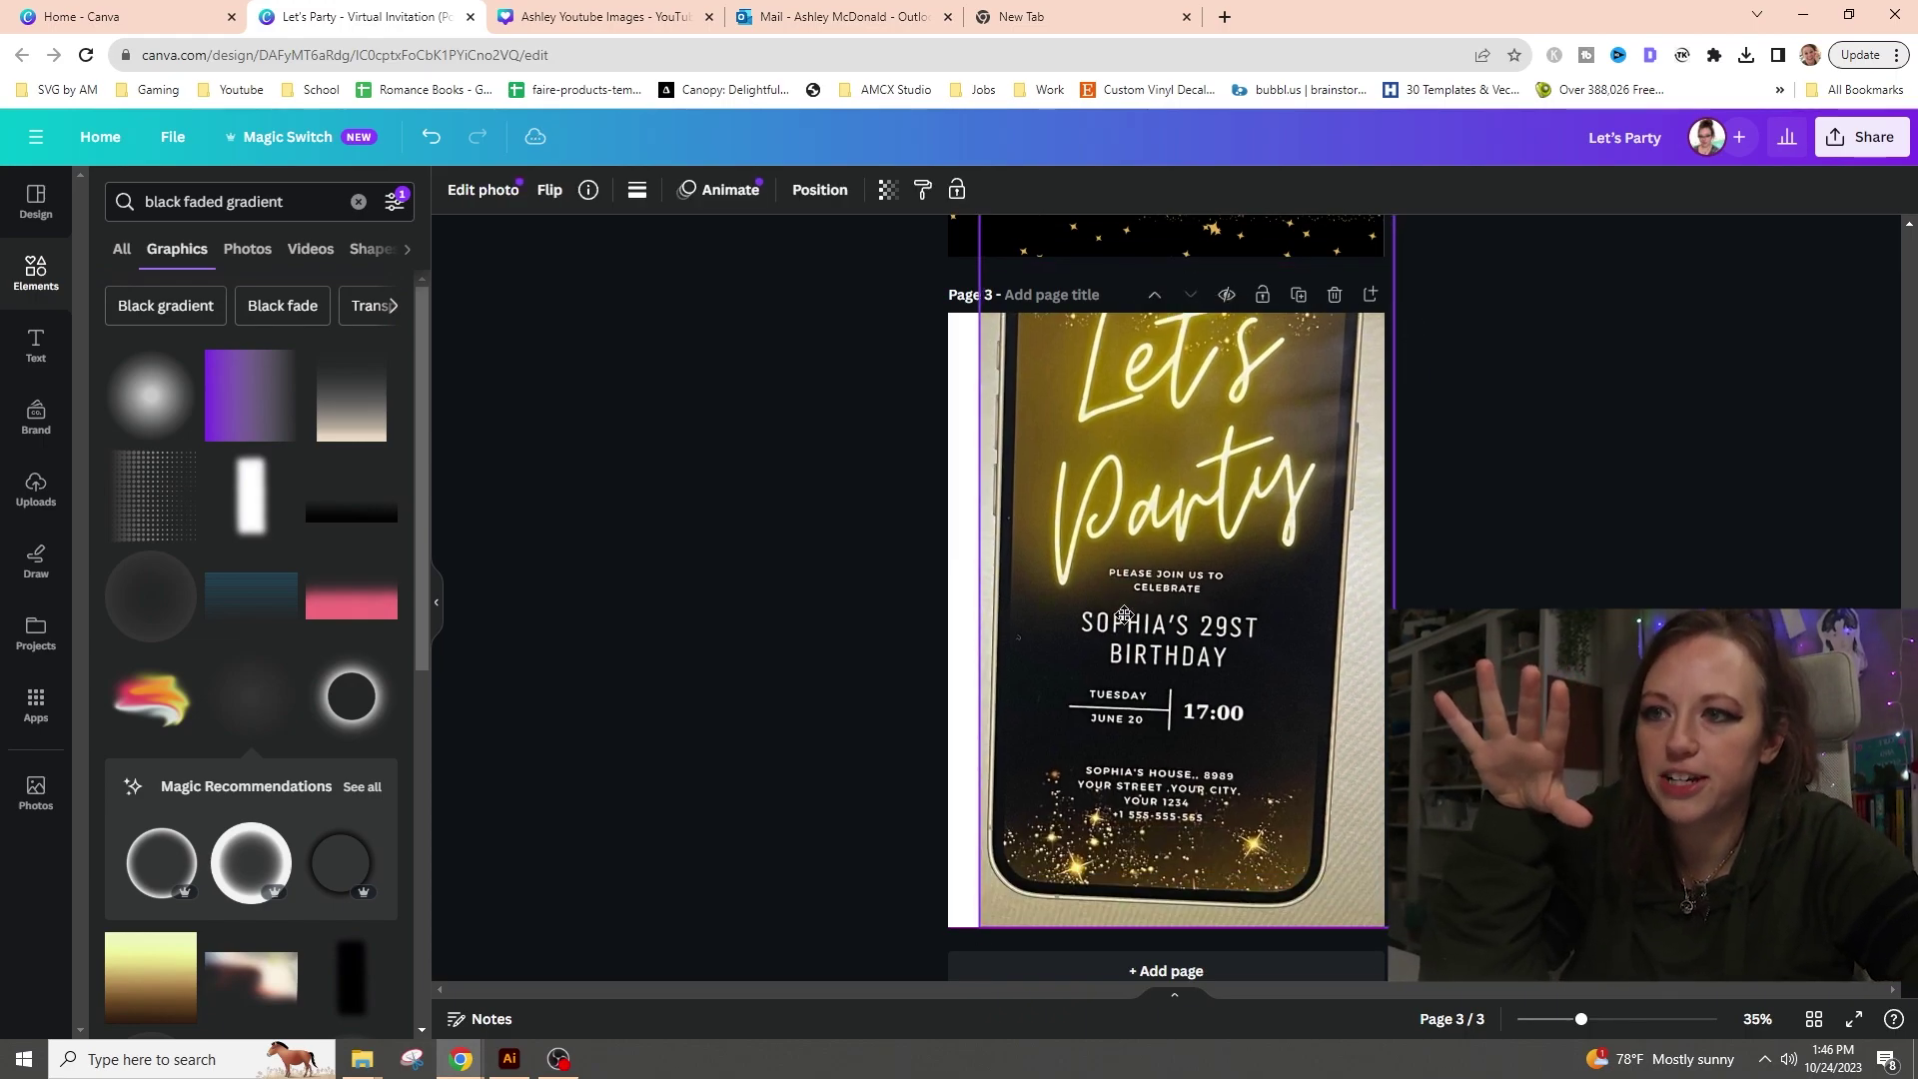
click(1301, 613)
scroll(1300, 612, up, 5)
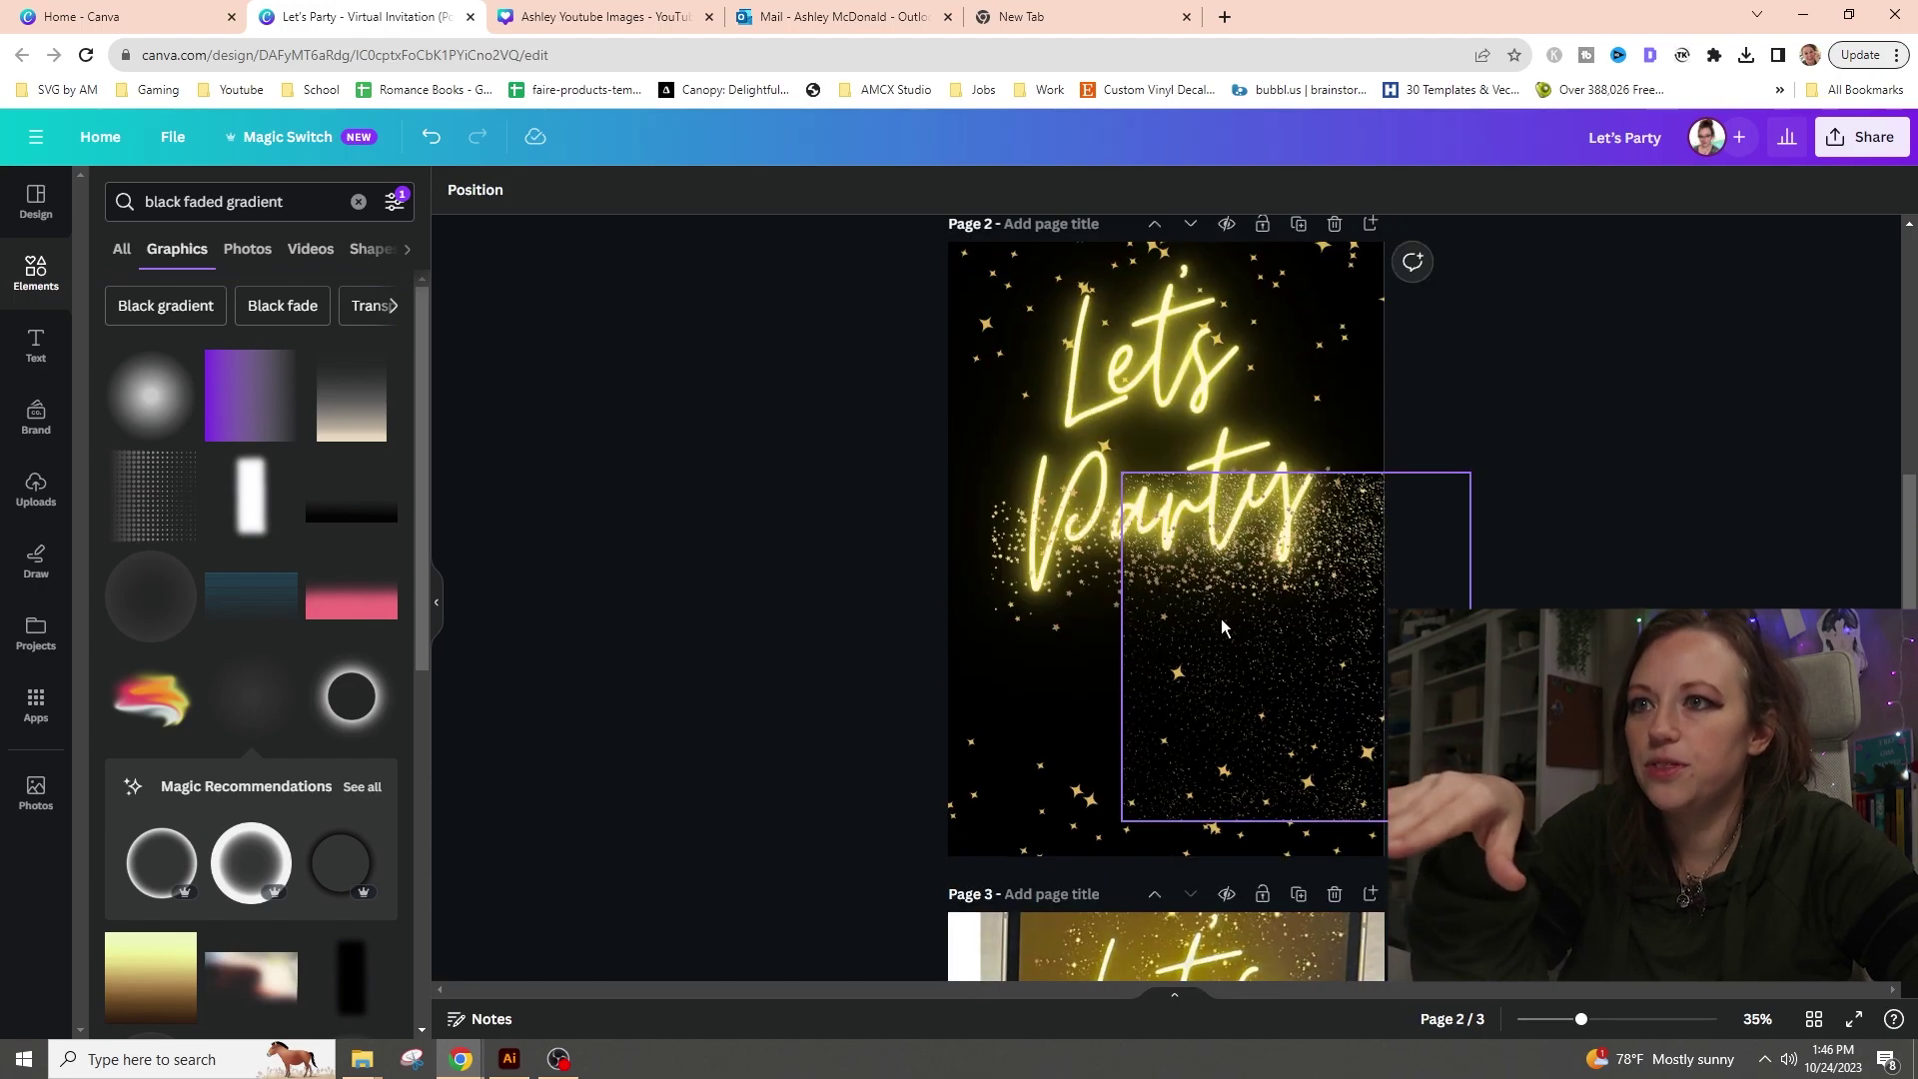
scroll(1204, 644, down, 6)
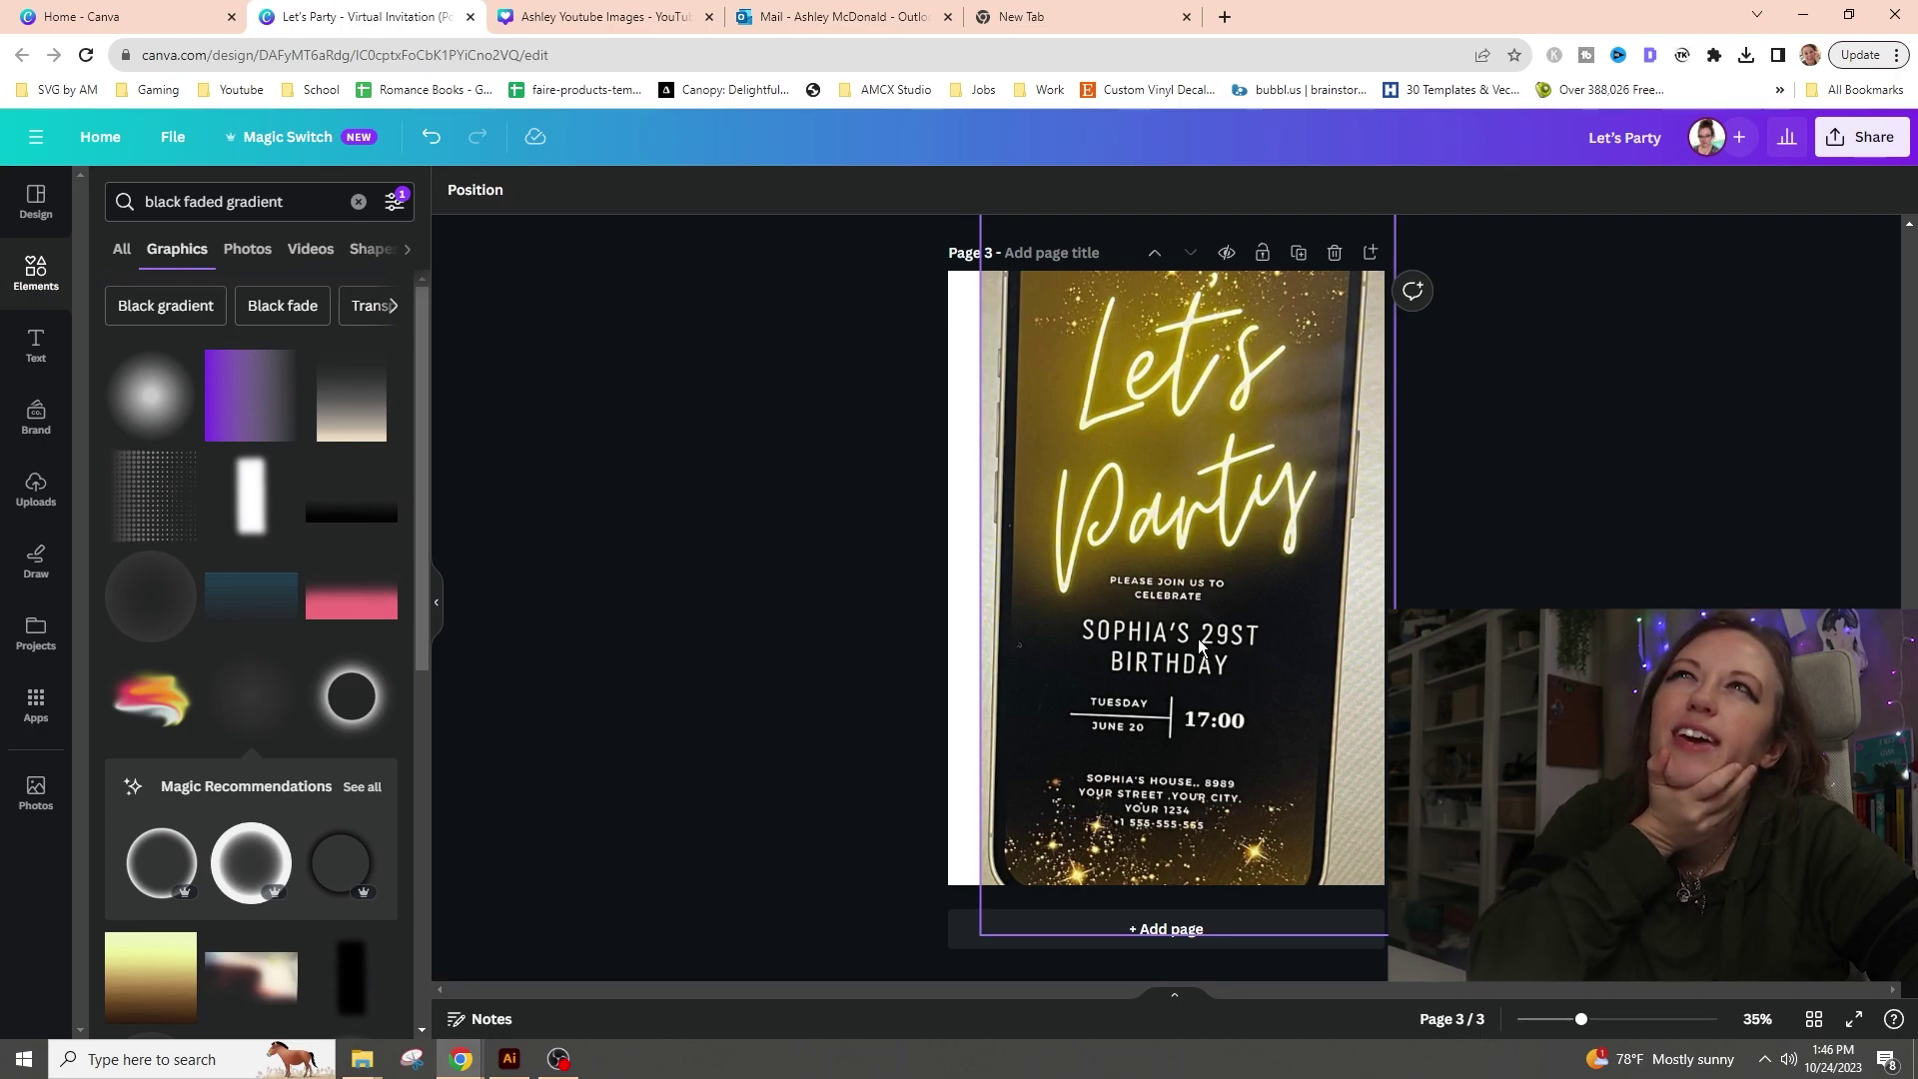
scroll(1202, 648, up, 12)
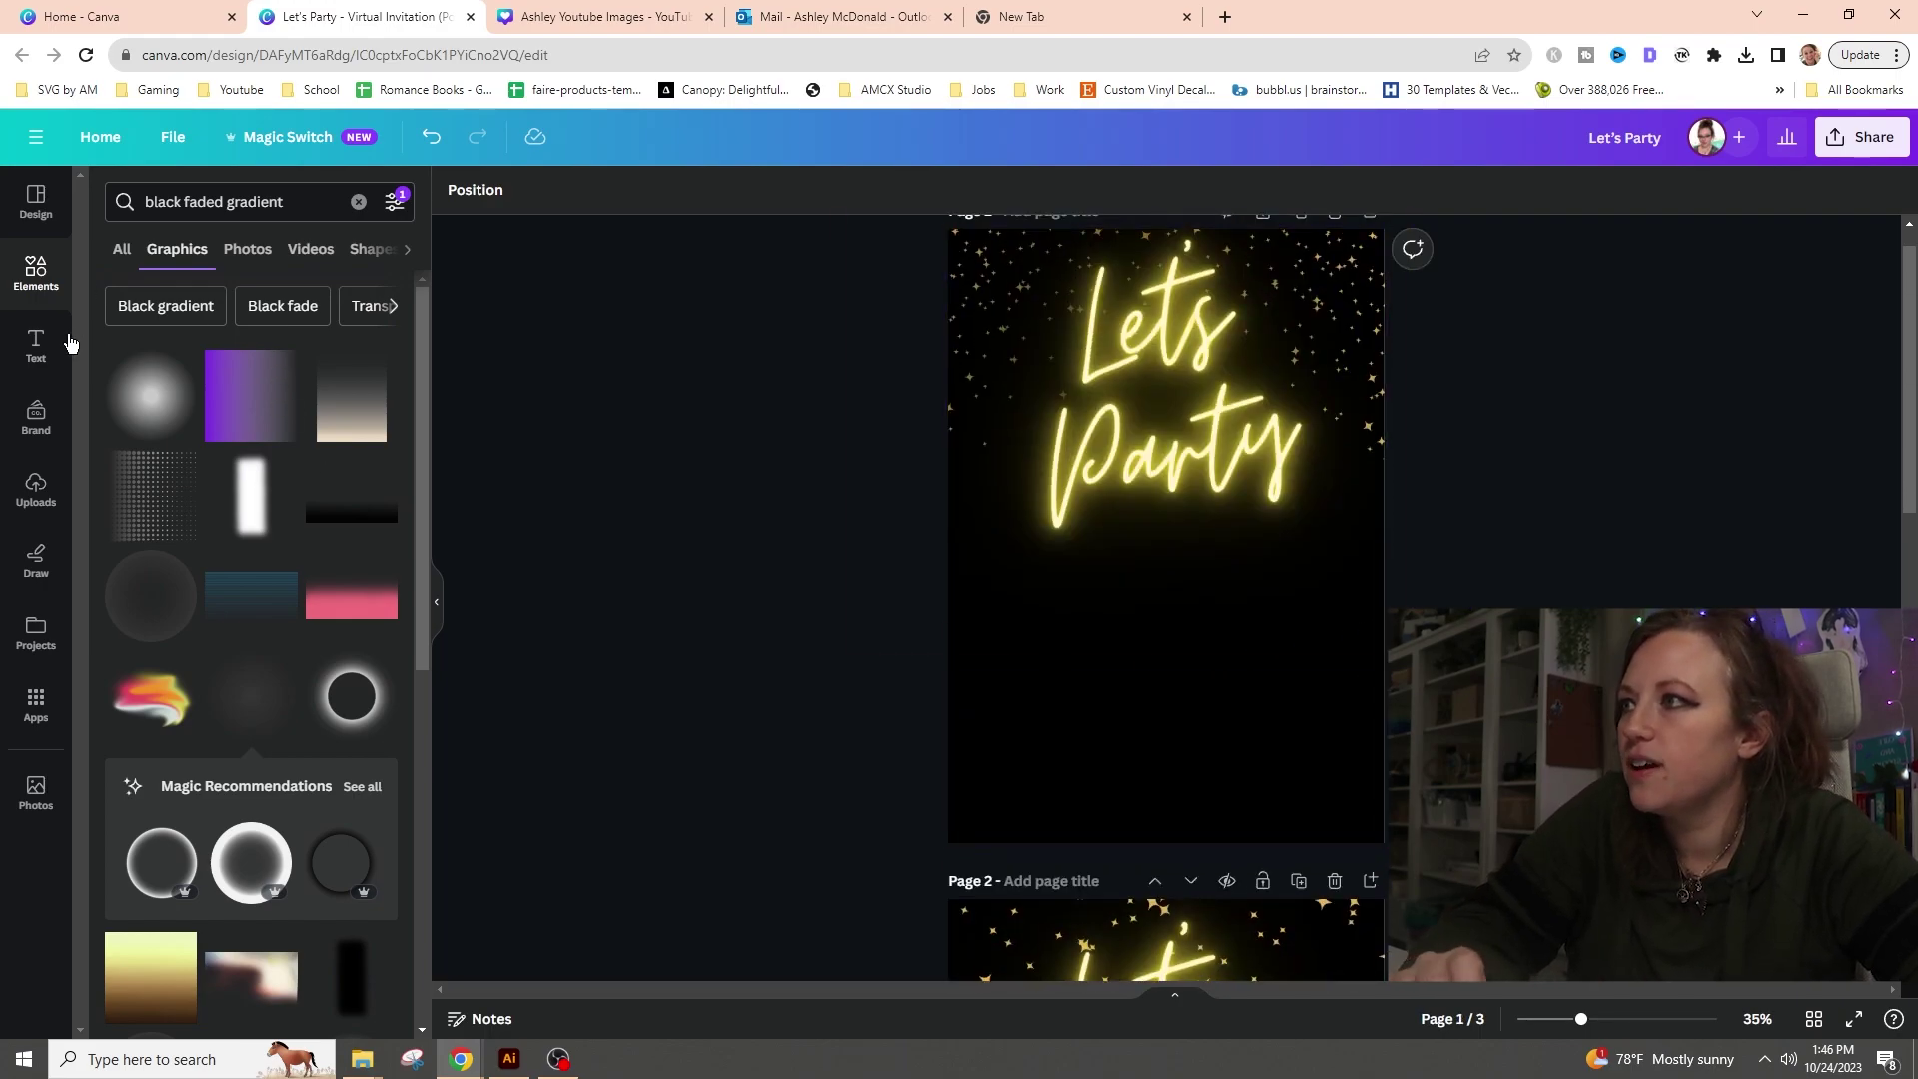
- Browse the ready-made font combinations in the Text panel
click(55, 362)
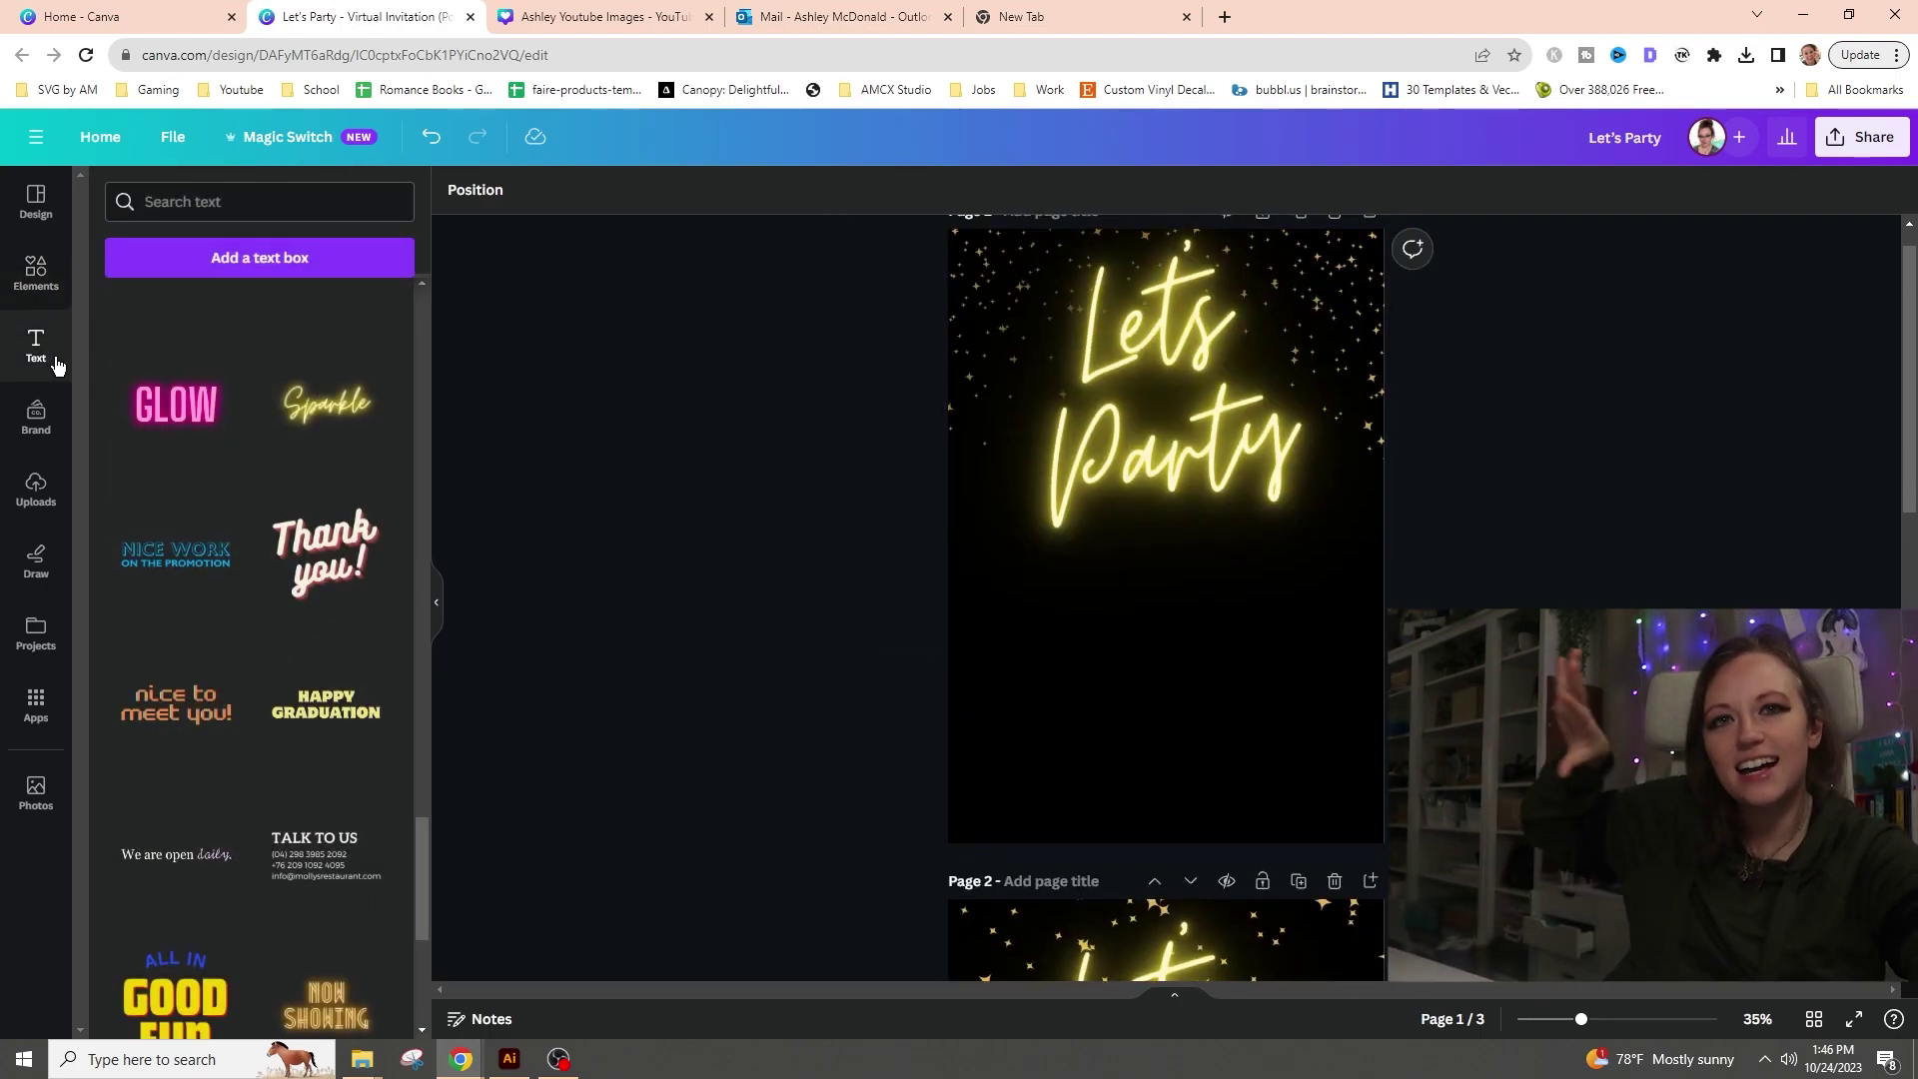
click(243, 200)
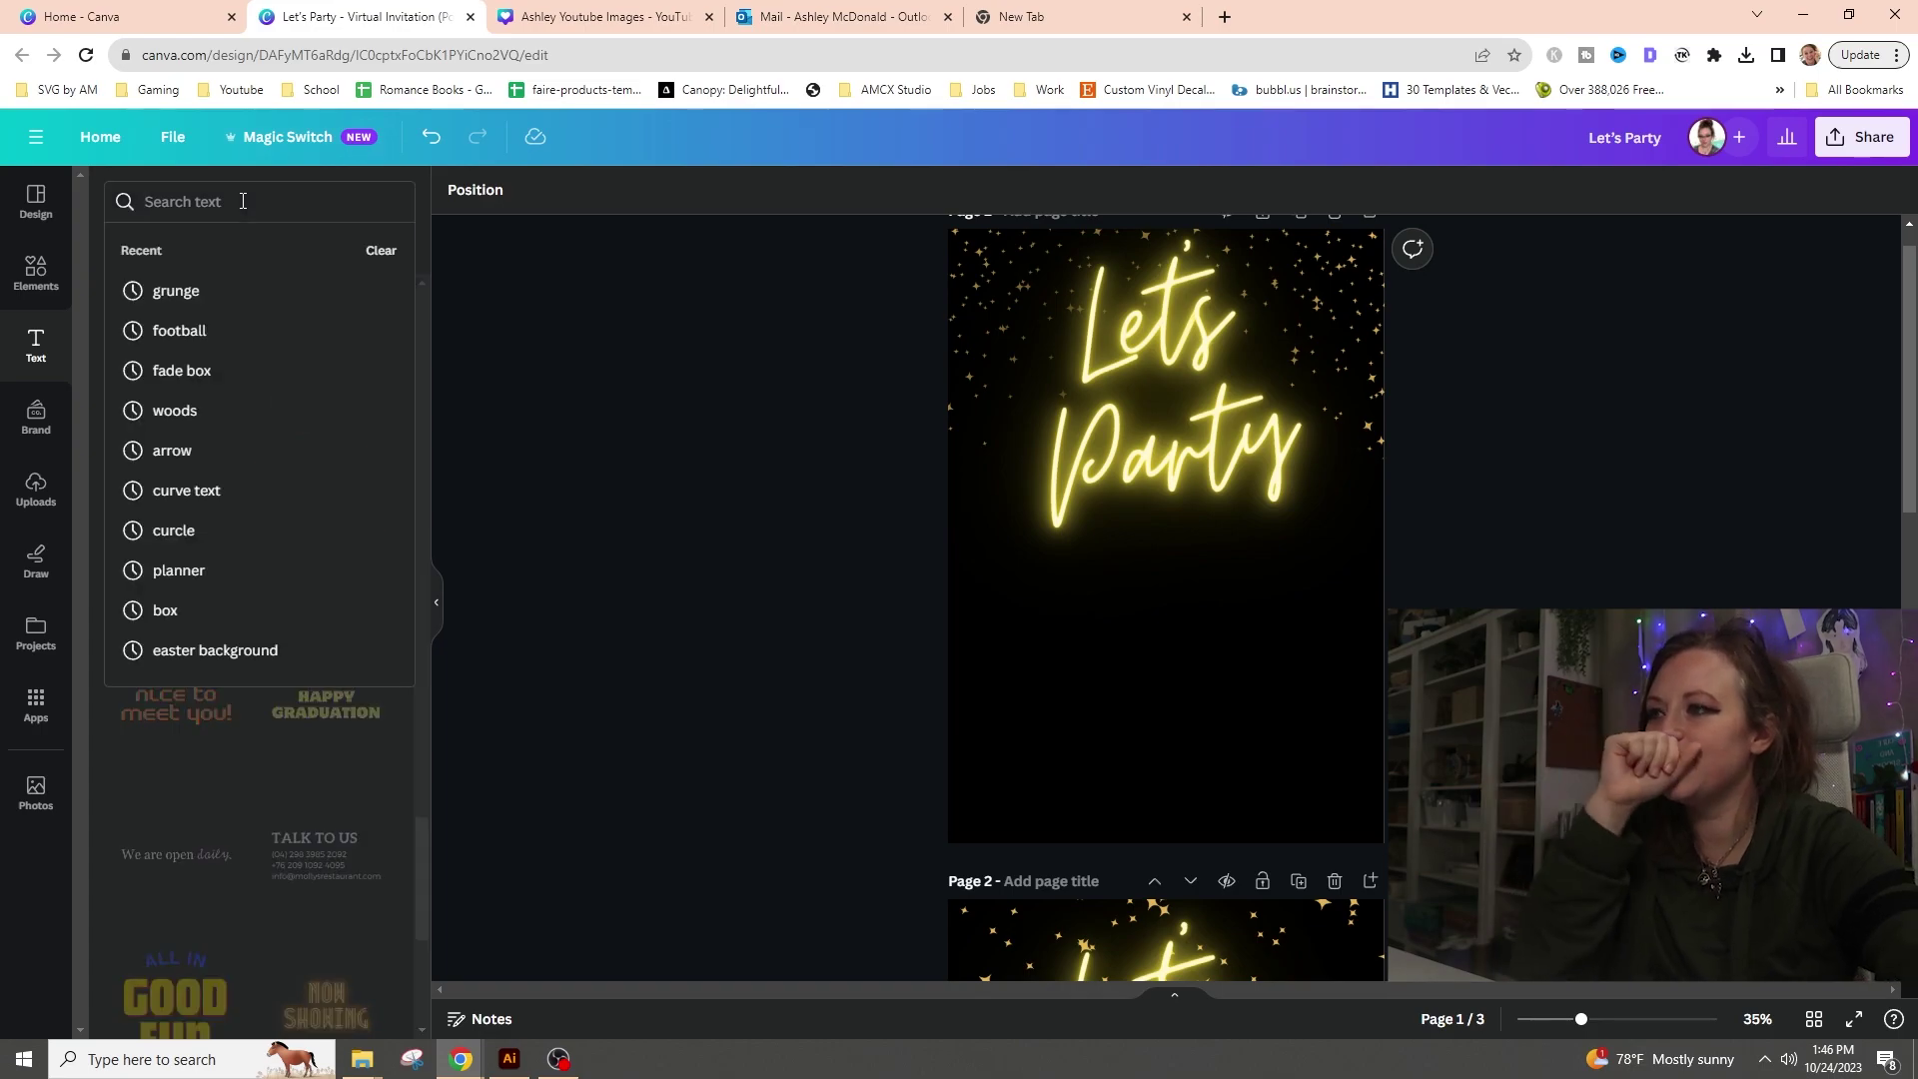
scroll(148, 660, down, 5)
scroll(141, 682, up, 10)
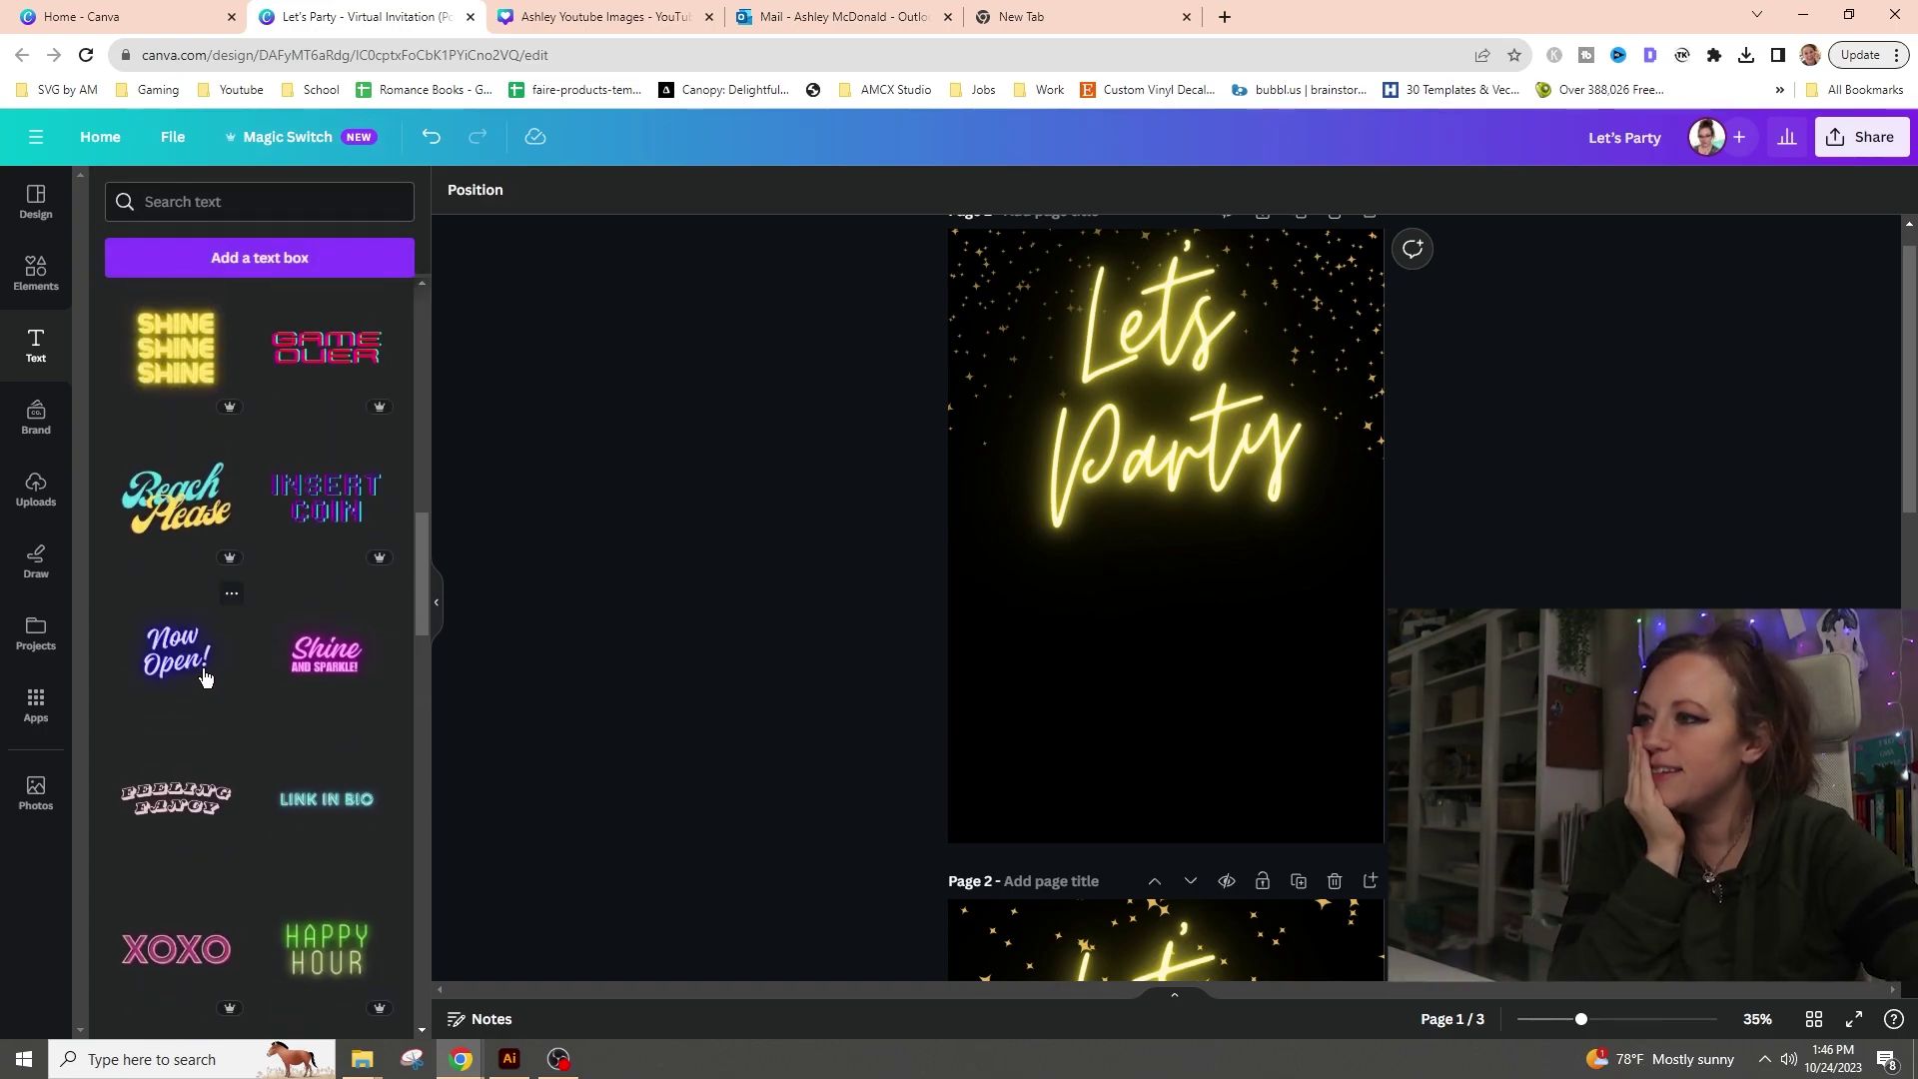
scroll(141, 683, down, 6)
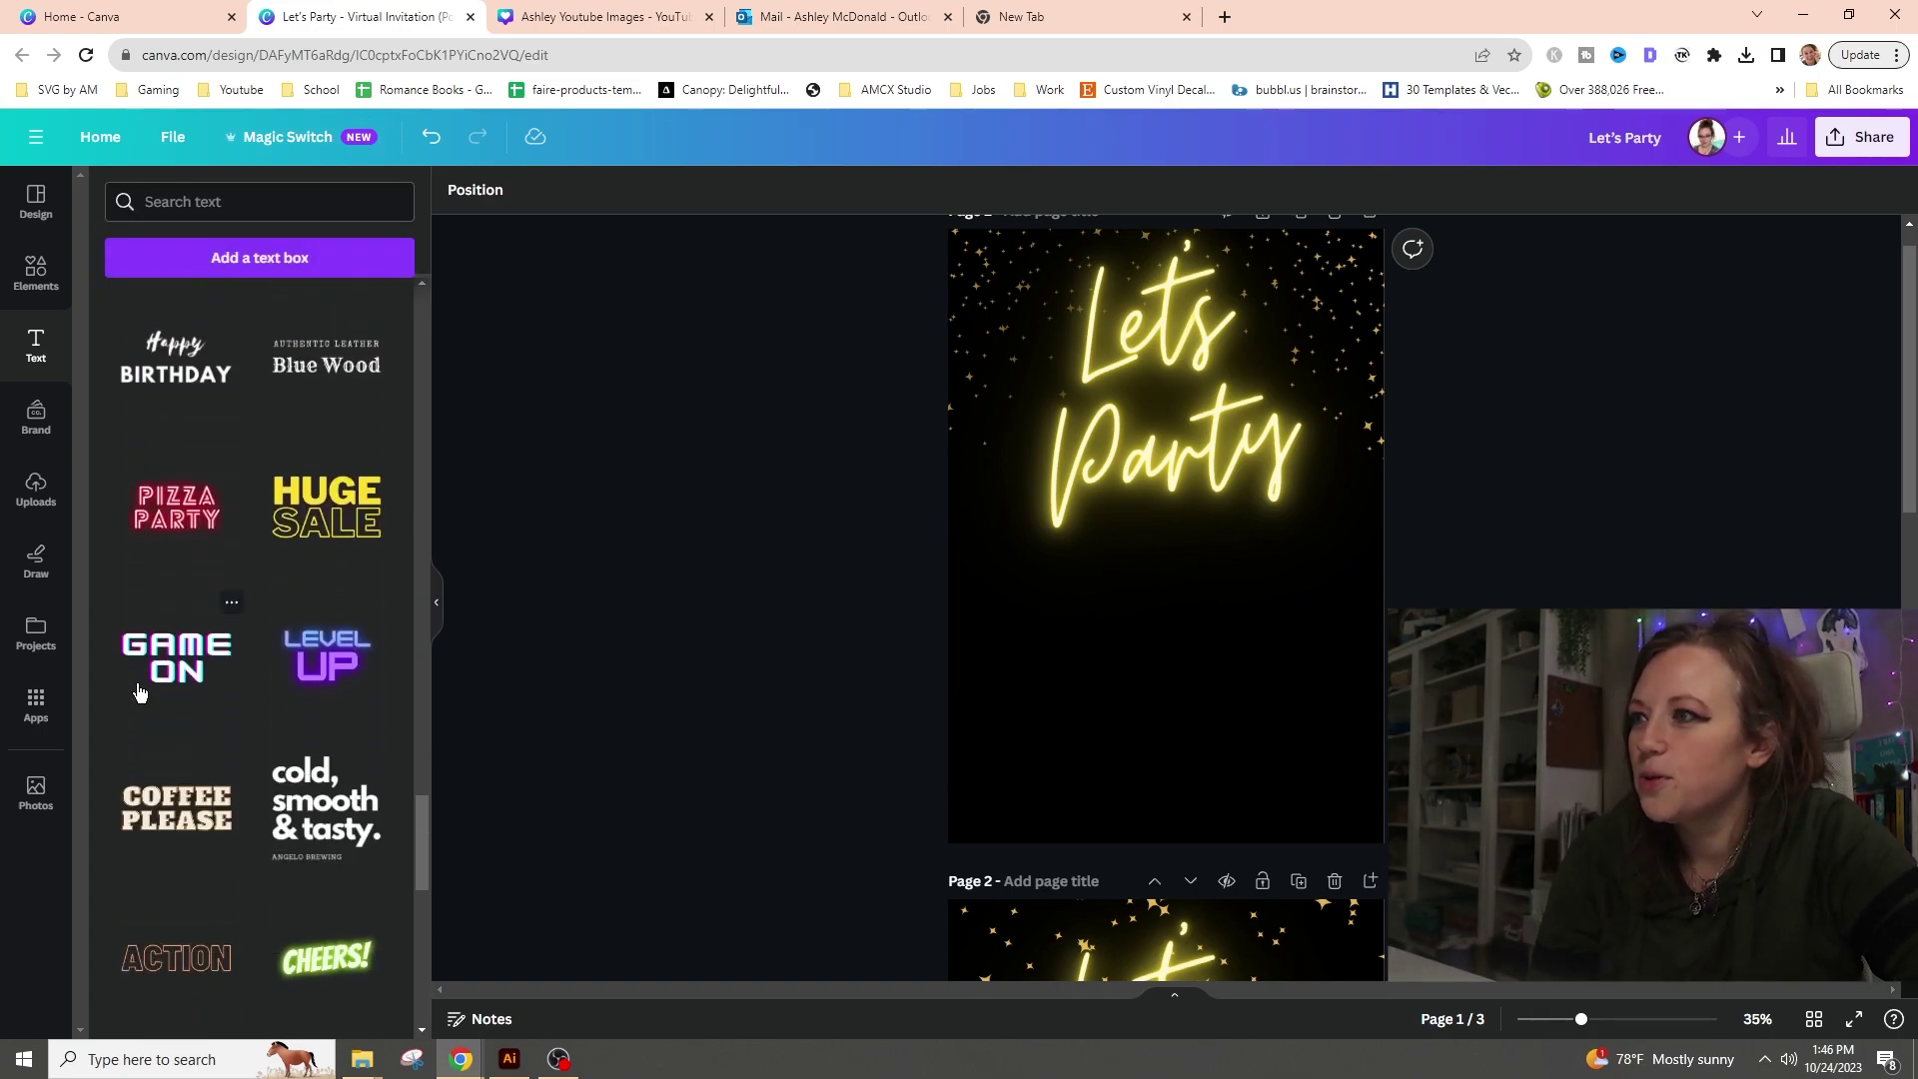
scroll(139, 693, down, 6)
scroll(132, 685, up, 5)
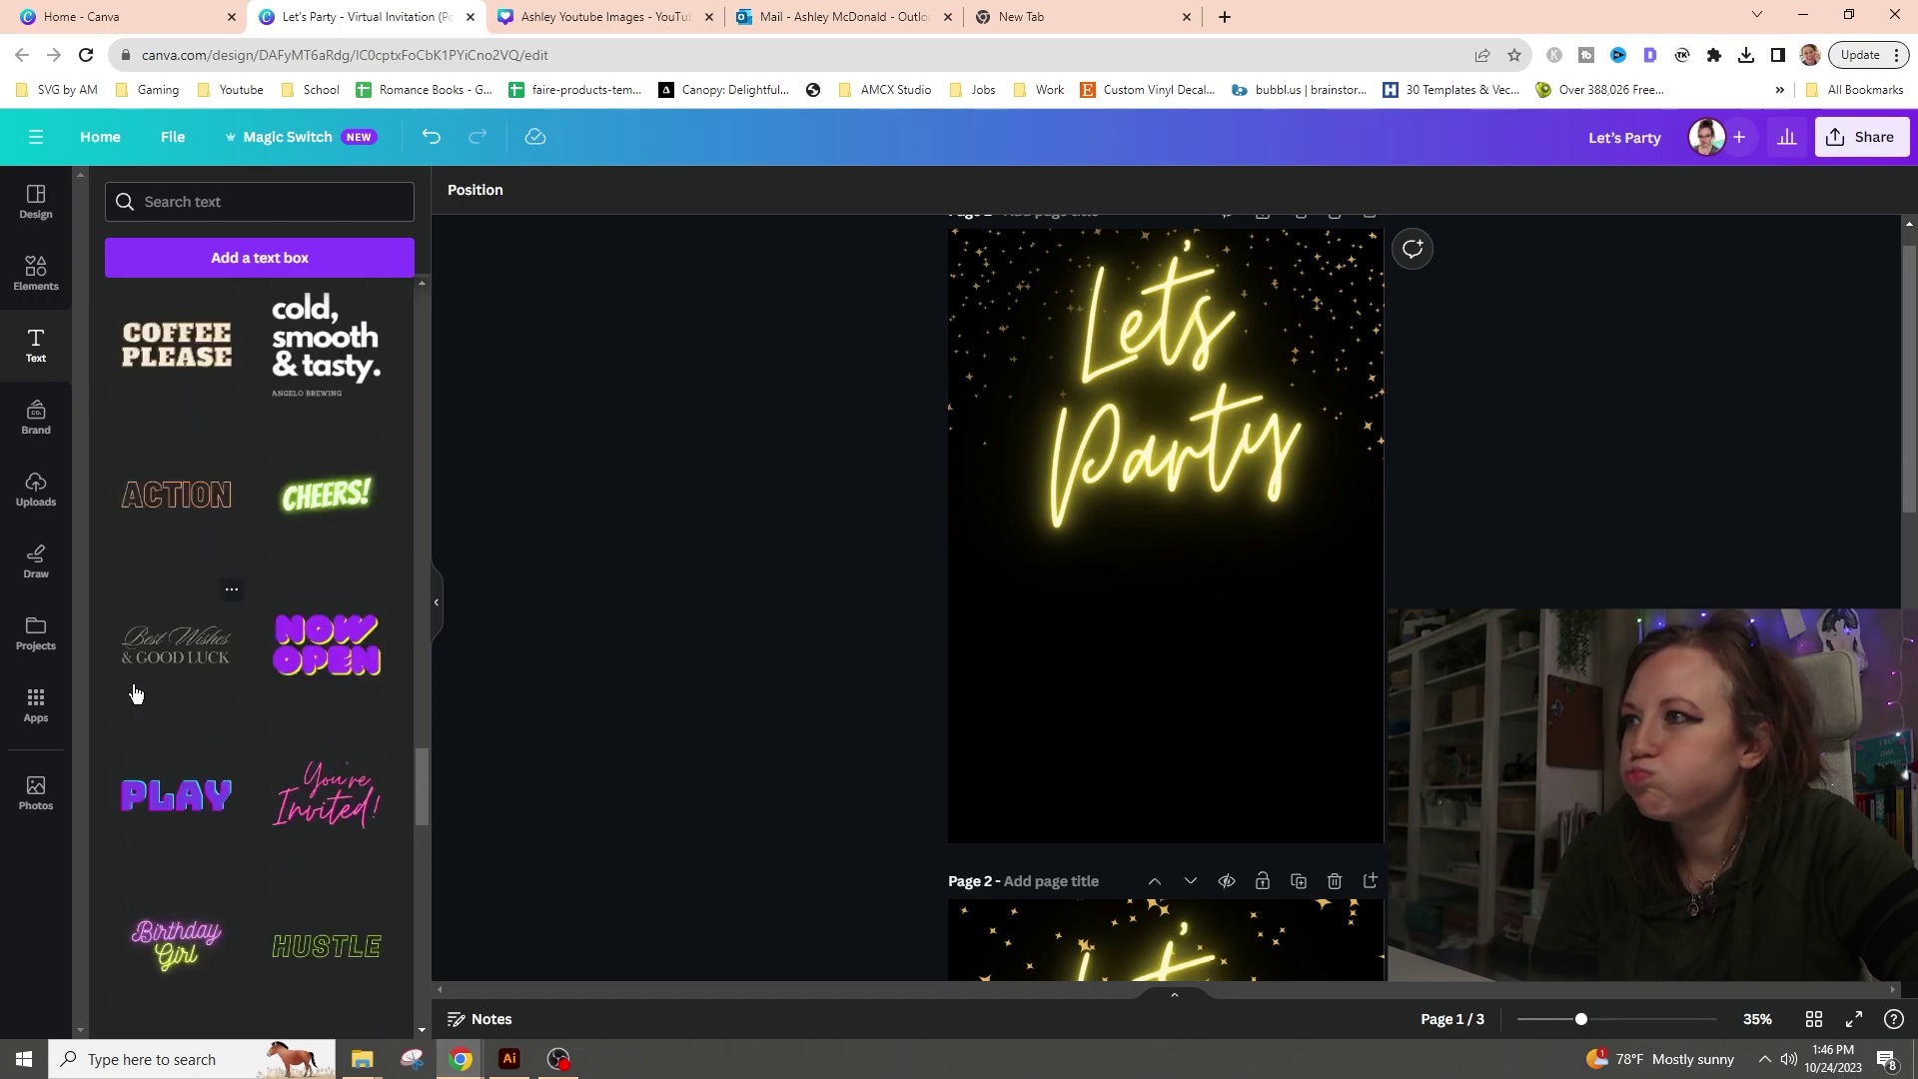
scroll(136, 692, down, 5)
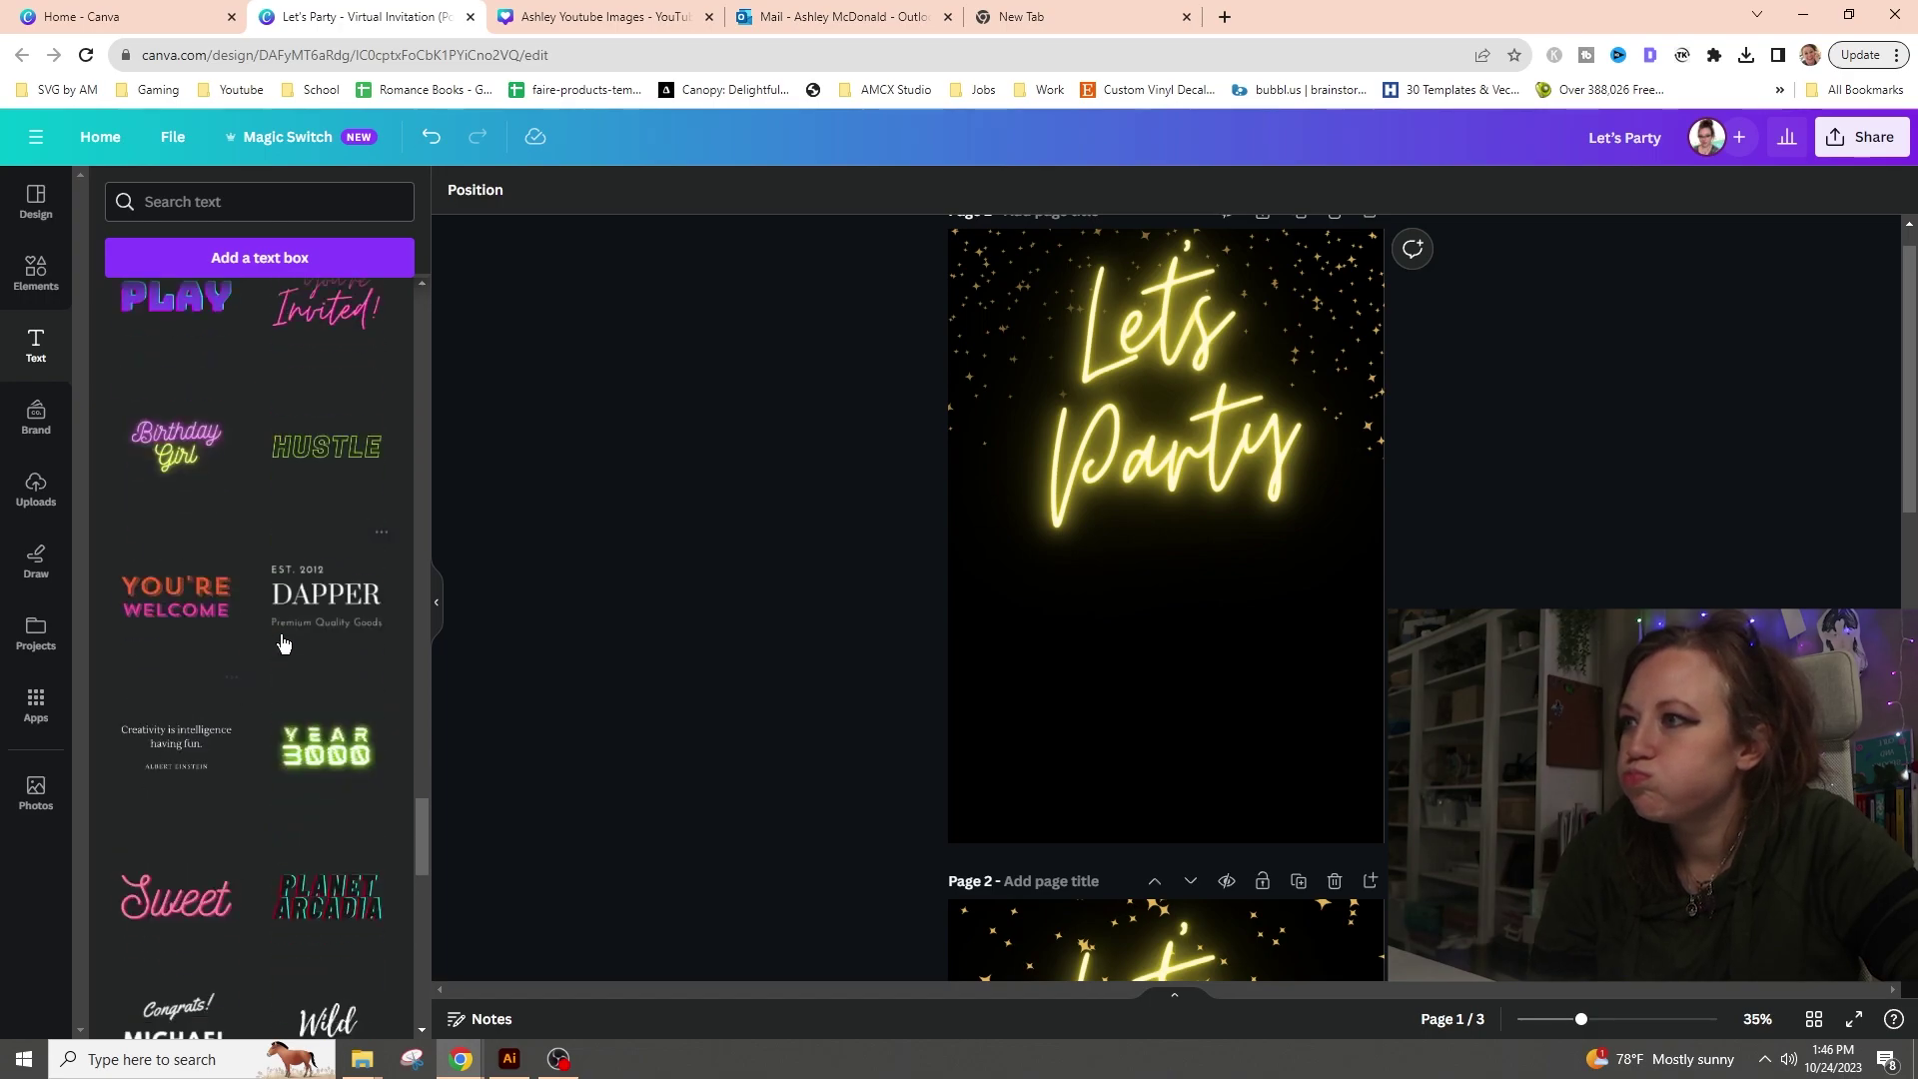
- Add the DAPPER text combination to page 1 and move it below Let's Party
click(333, 625)
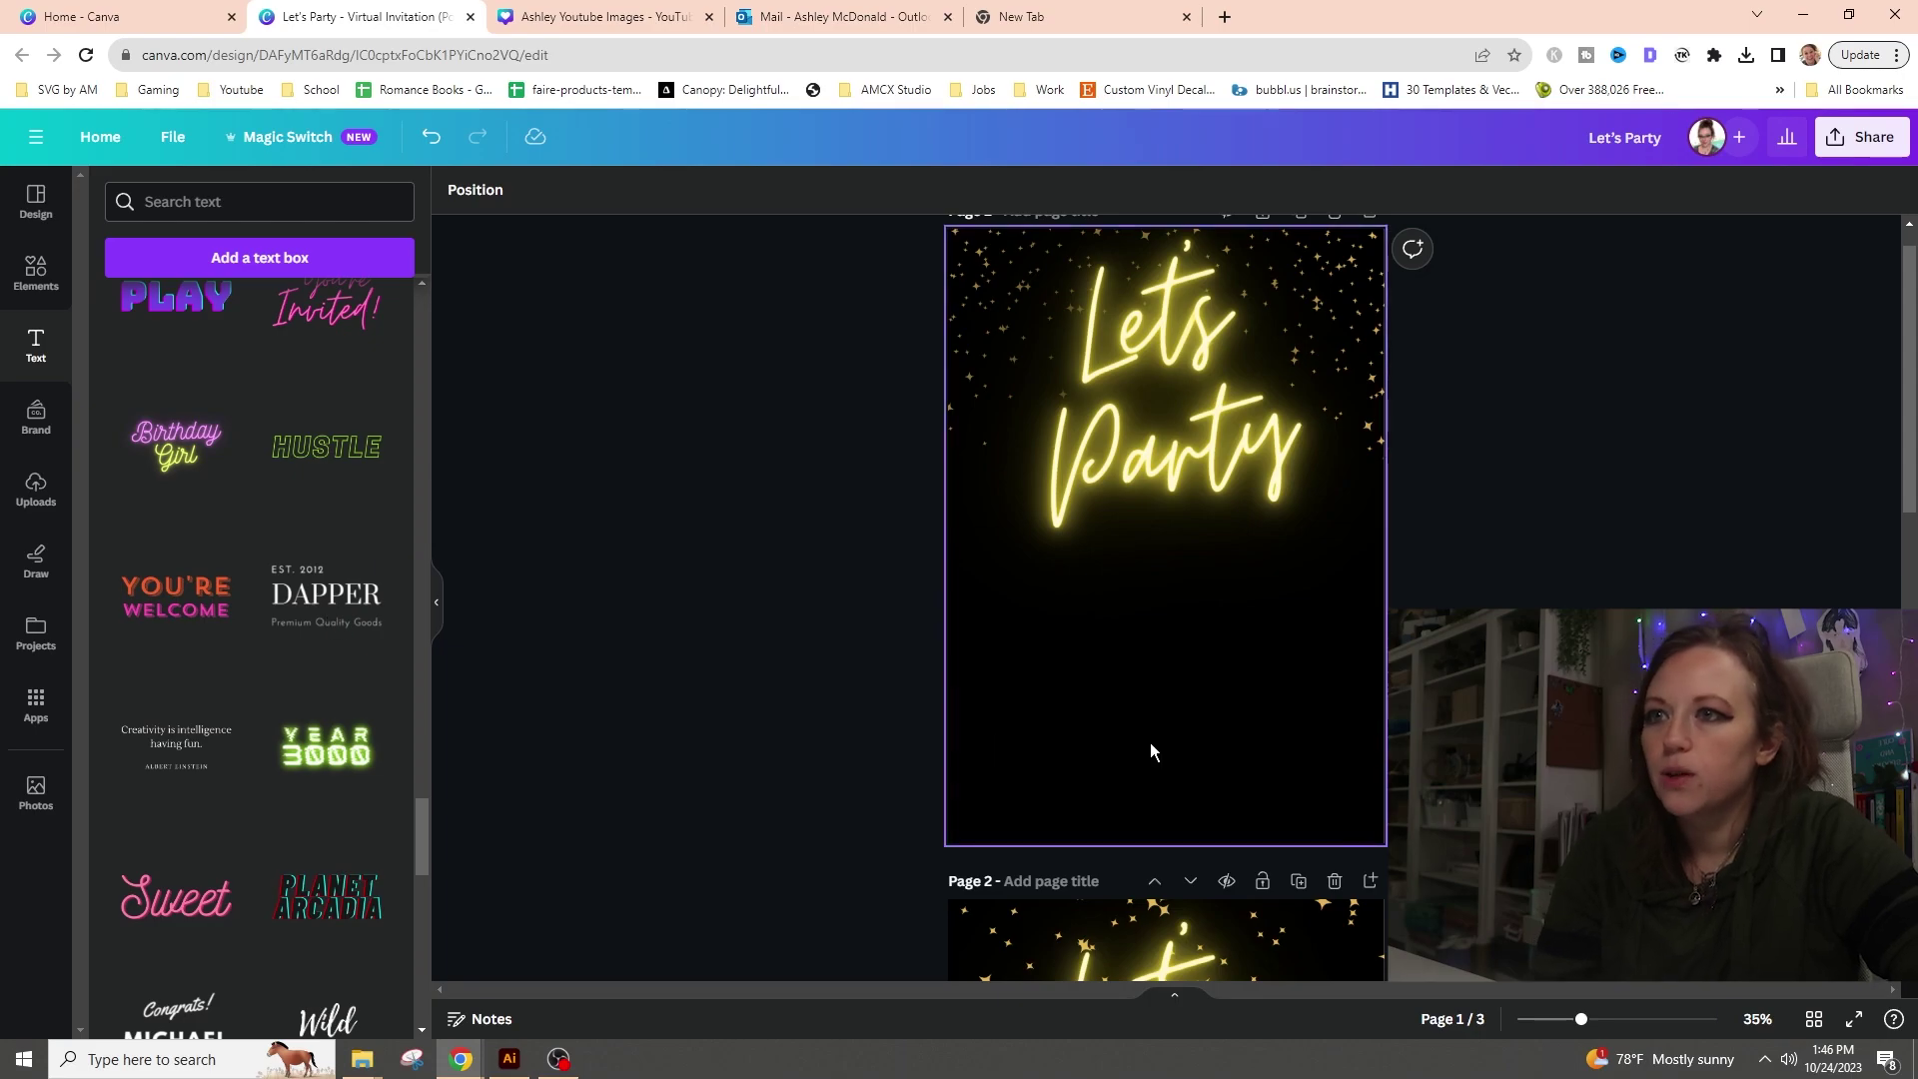
drag(1187, 539, 1186, 610)
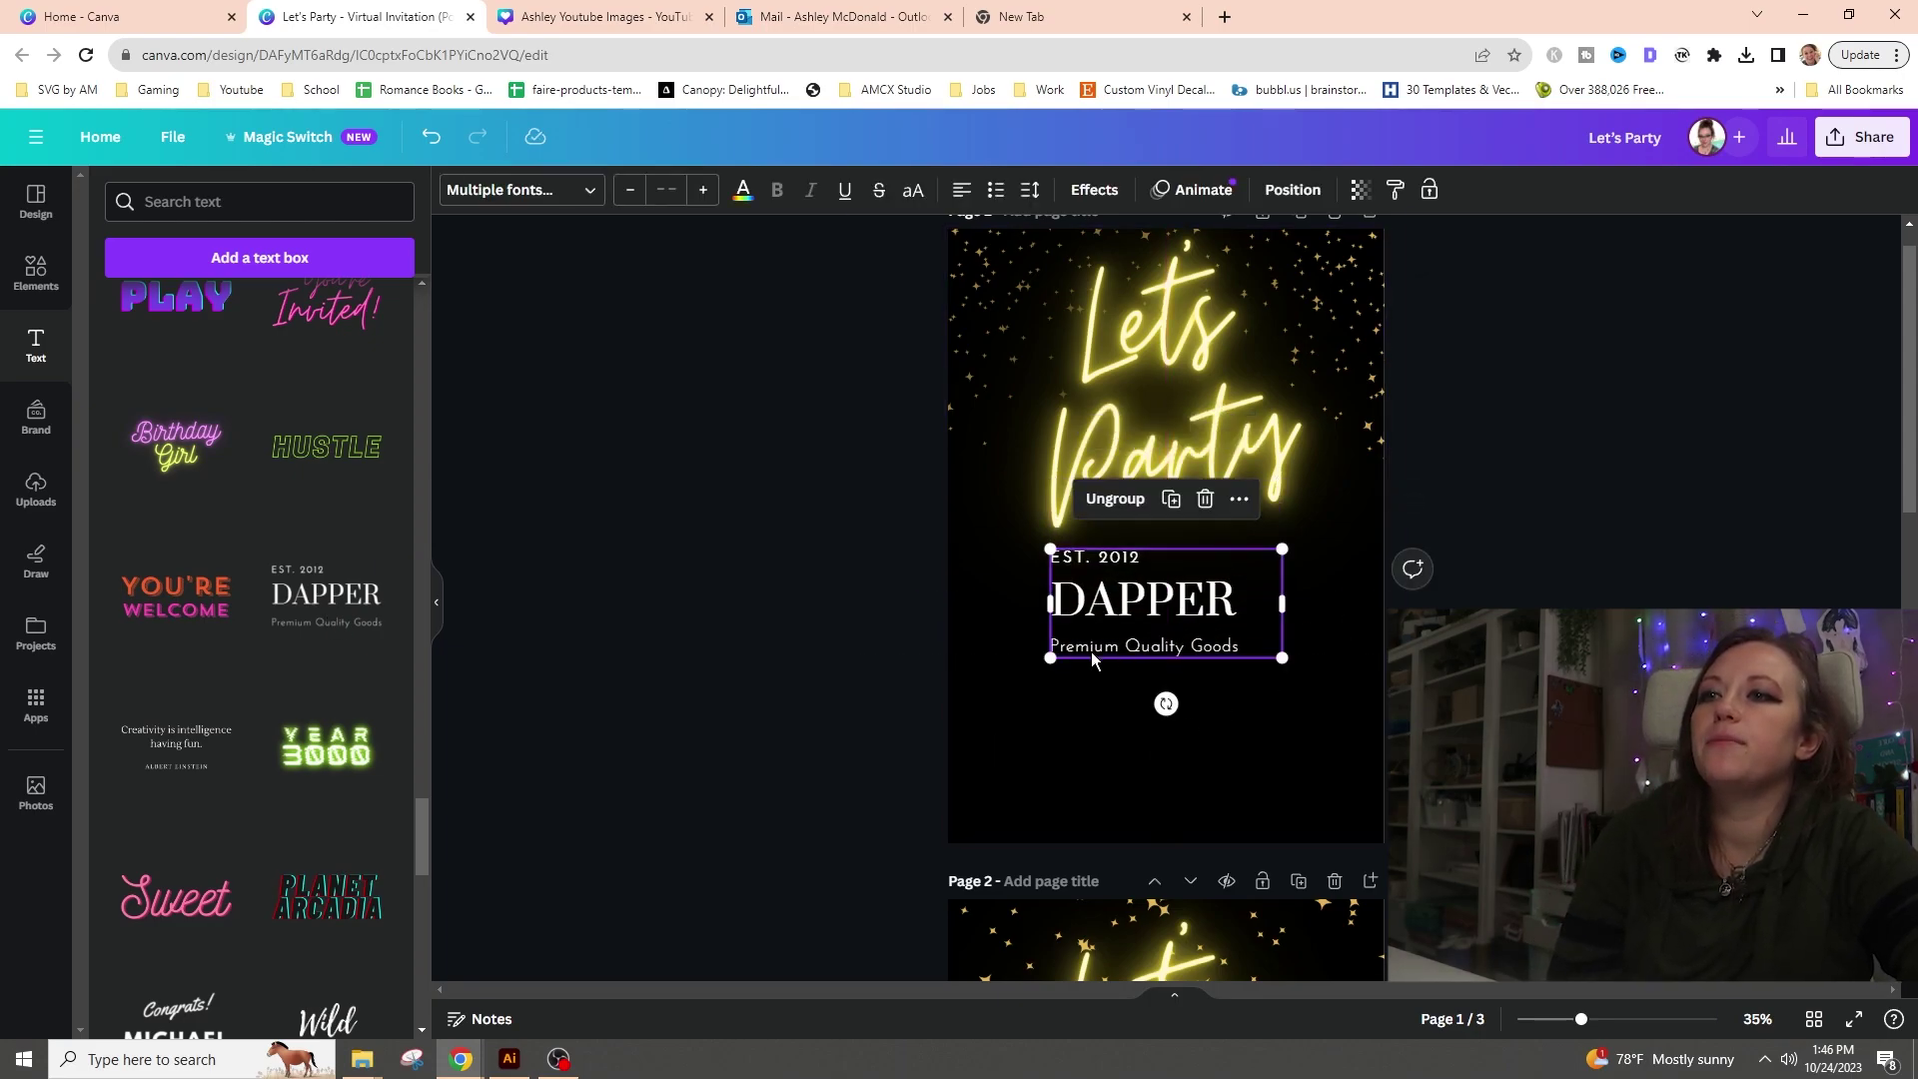
right_click(1155, 602)
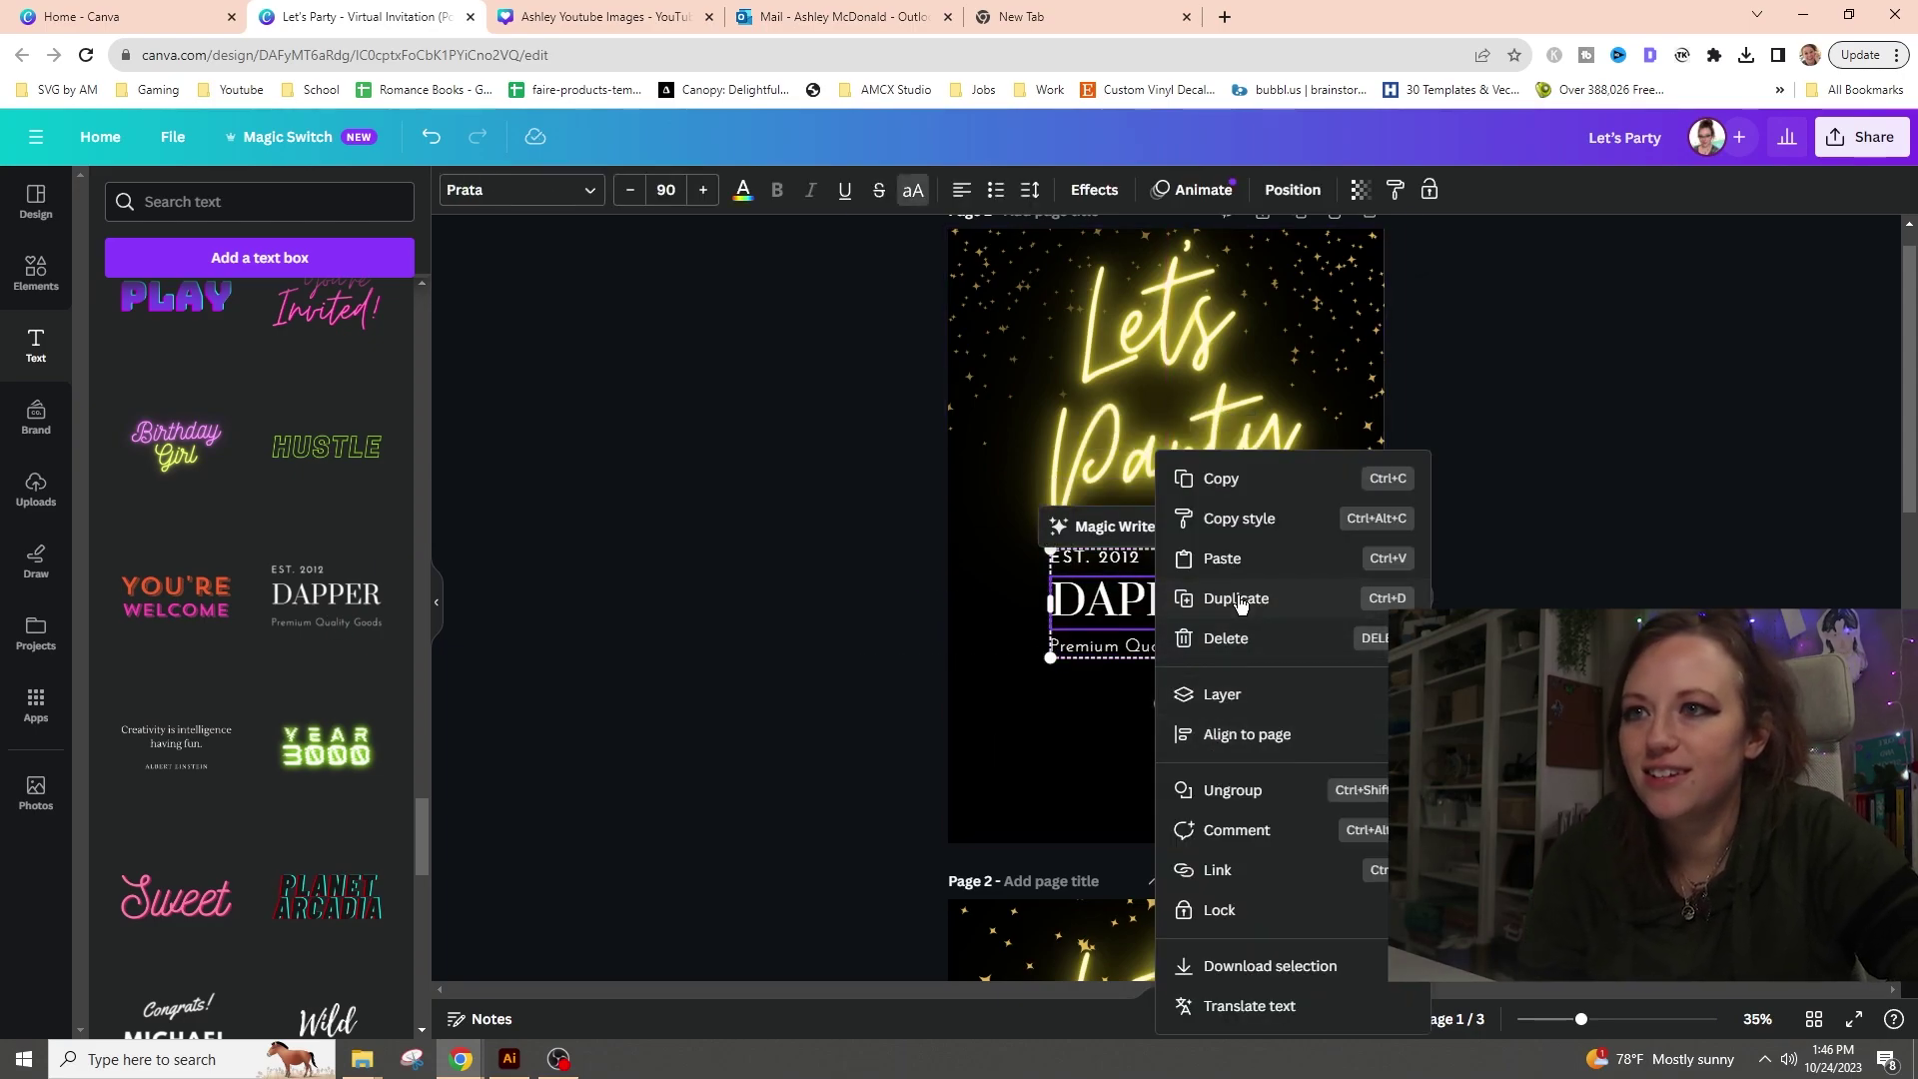
key(Escape)
- Delete the DAPPER and EST. 2012 lines, moving Premium Quality Goods up under the title
click(1310, 776)
click(1149, 600)
key(Delete)
click(1123, 563)
key(Delete)
mouse_move(1173, 651)
mouse_down()
mouse_move(1303, 604)
mouse_move(1126, 639)
mouse_move(1157, 633)
mouse_up()
scroll(1149, 743, down, 10)
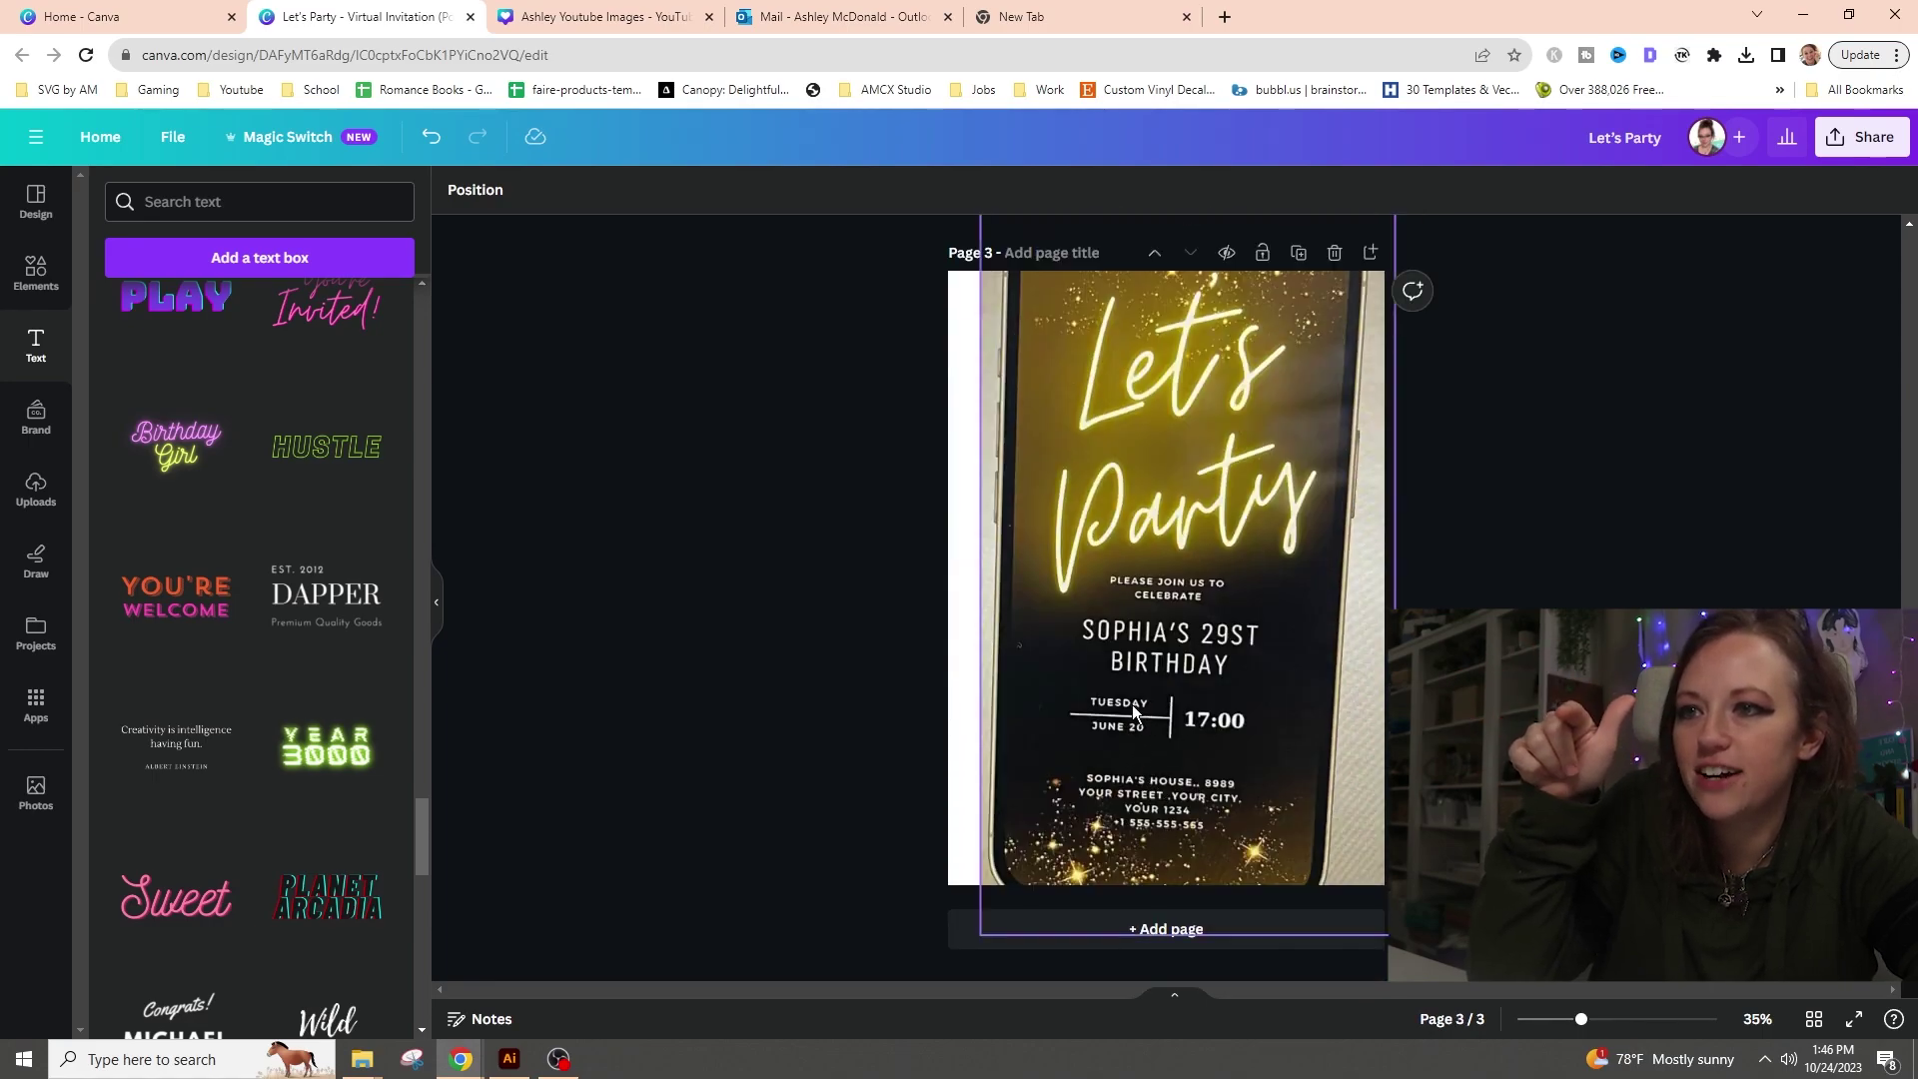
- Search the graphic elements for 'line'
click(160, 200)
text(line)
key(Return)
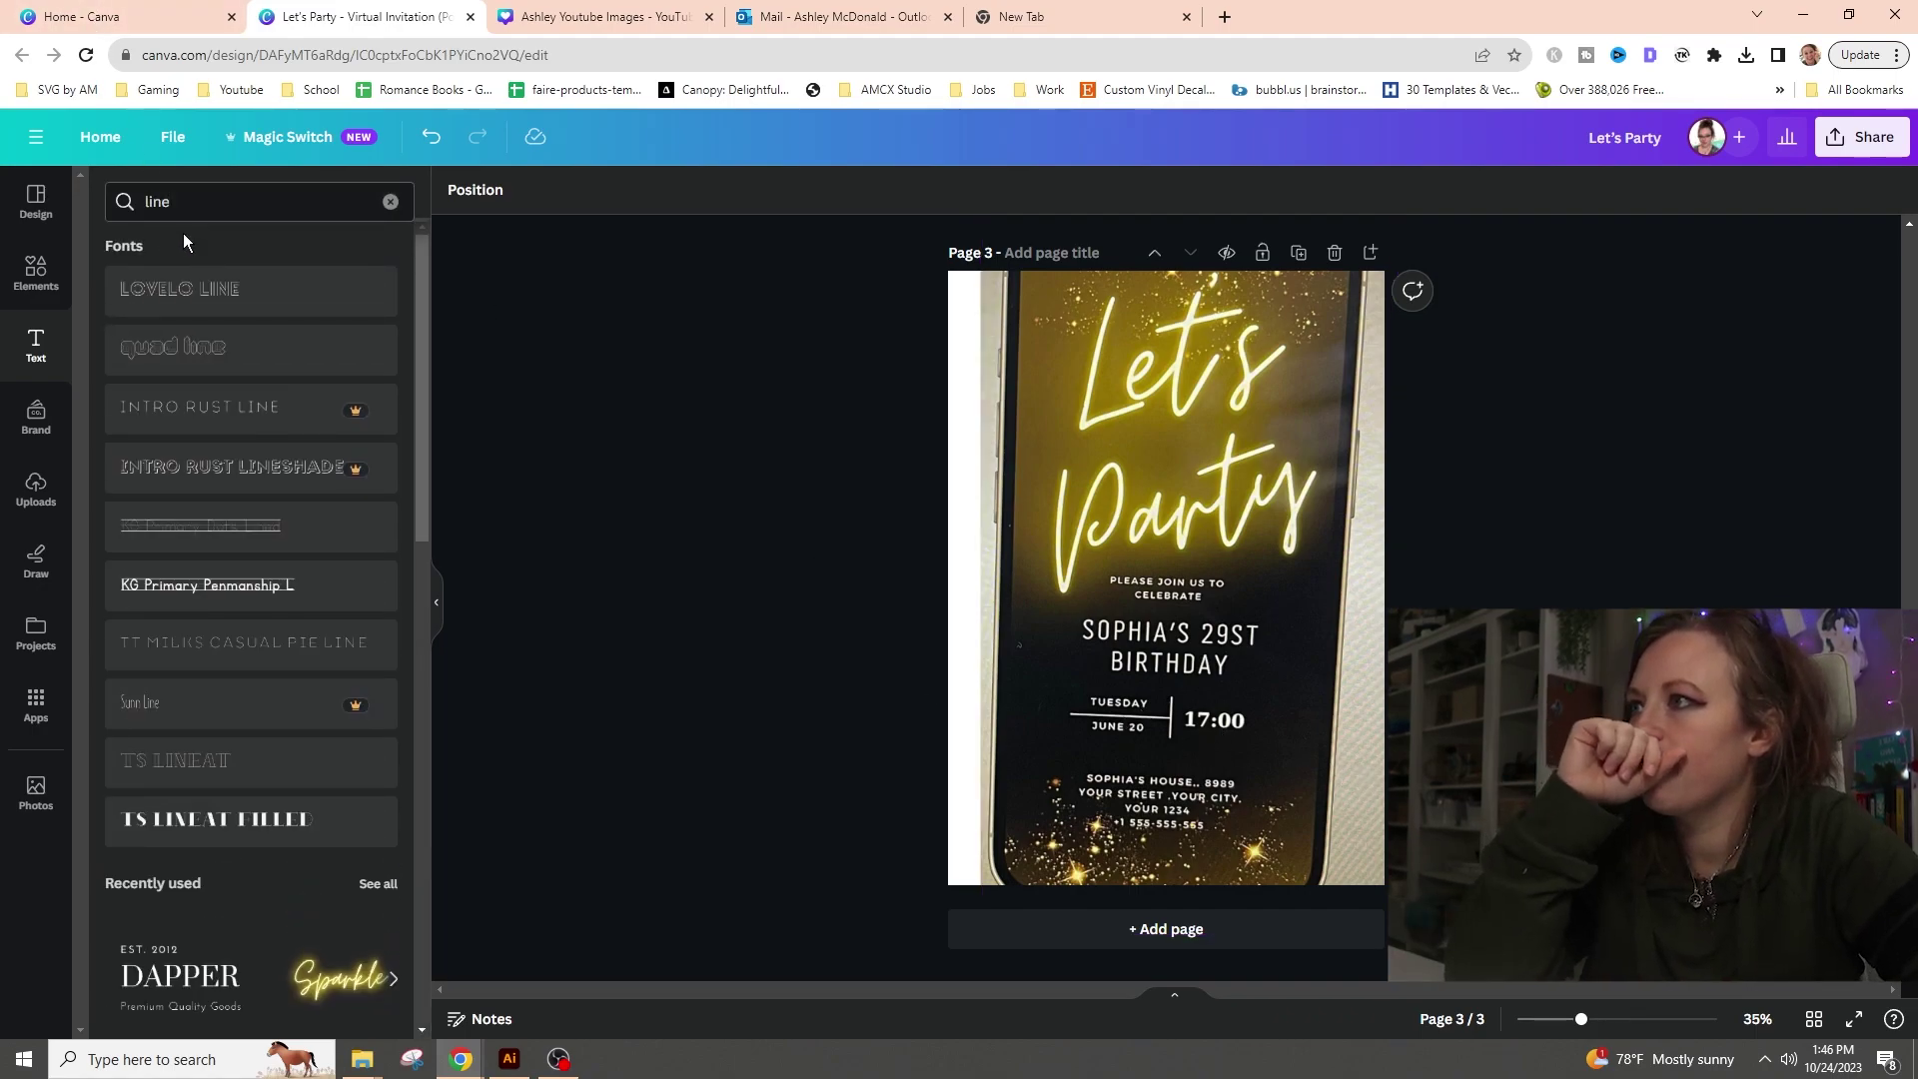
click(36, 272)
click(265, 201)
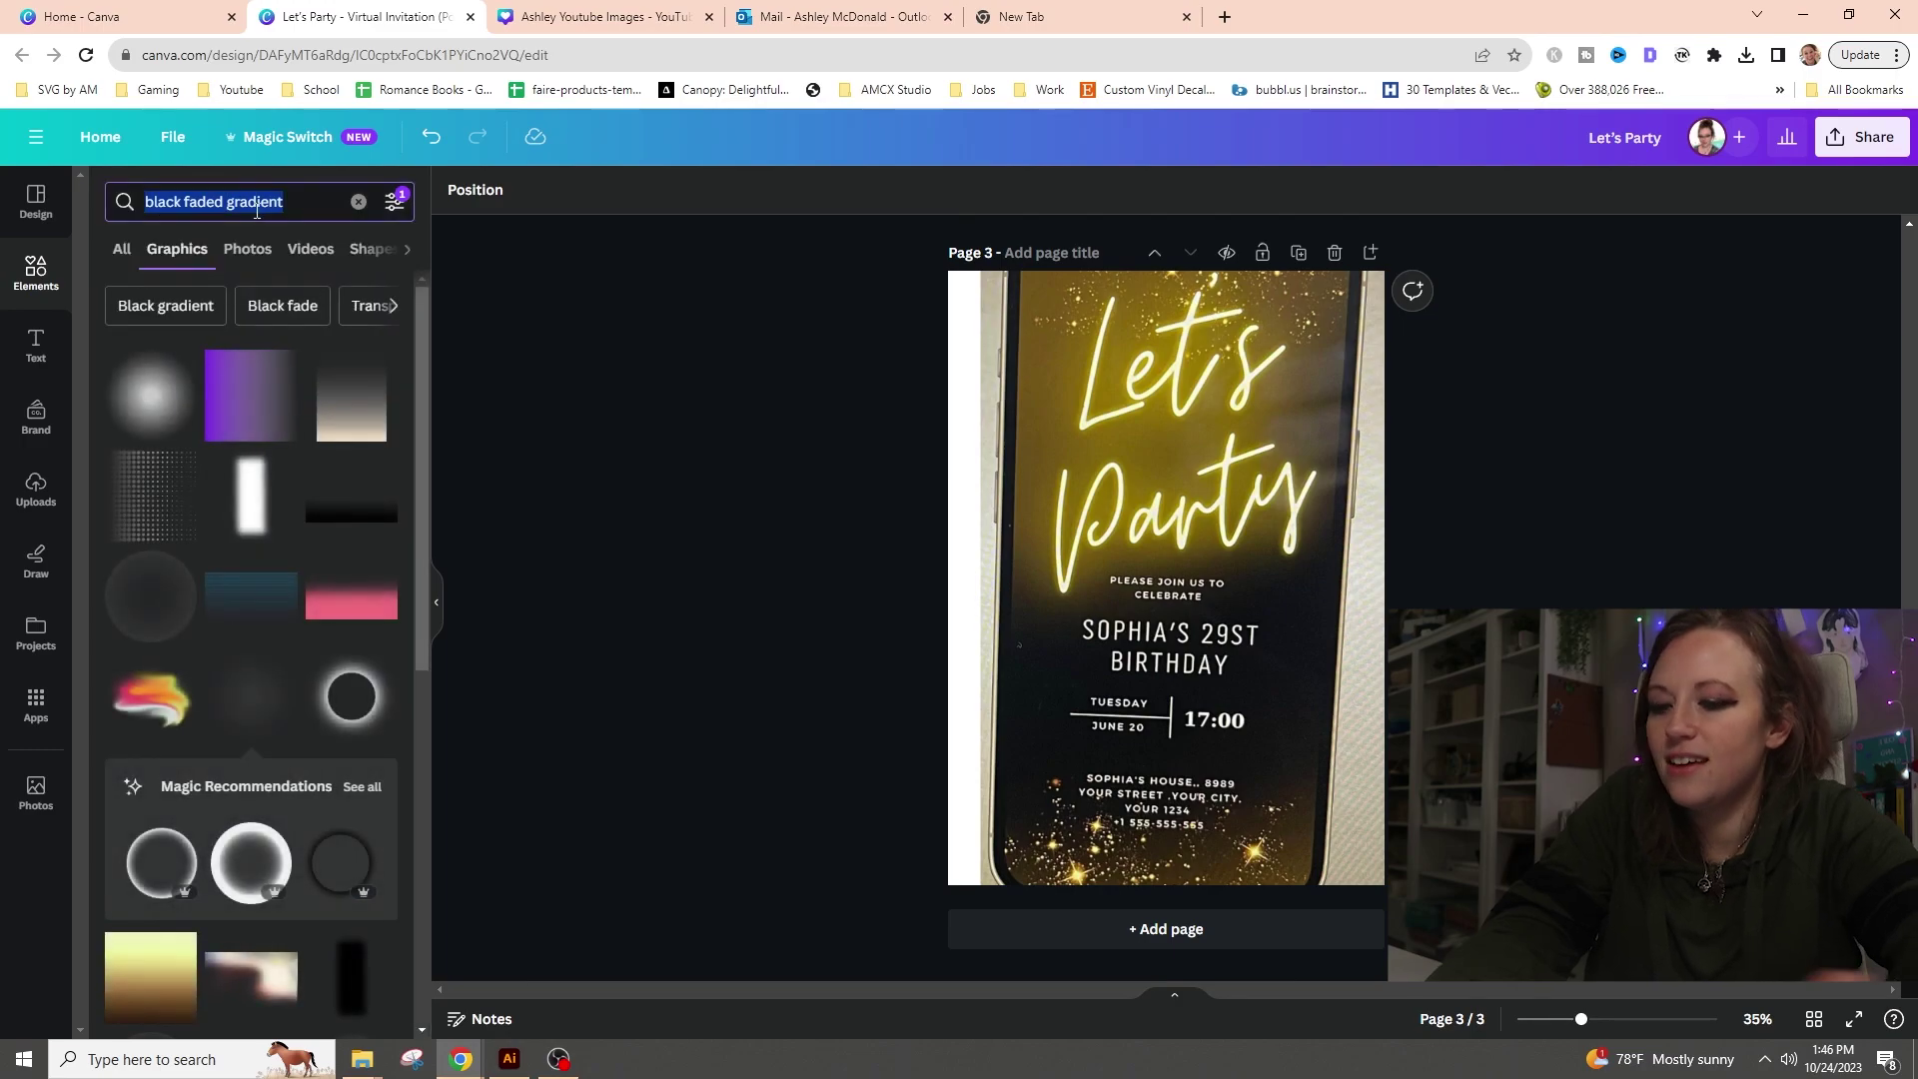
text(line)
key(Return)
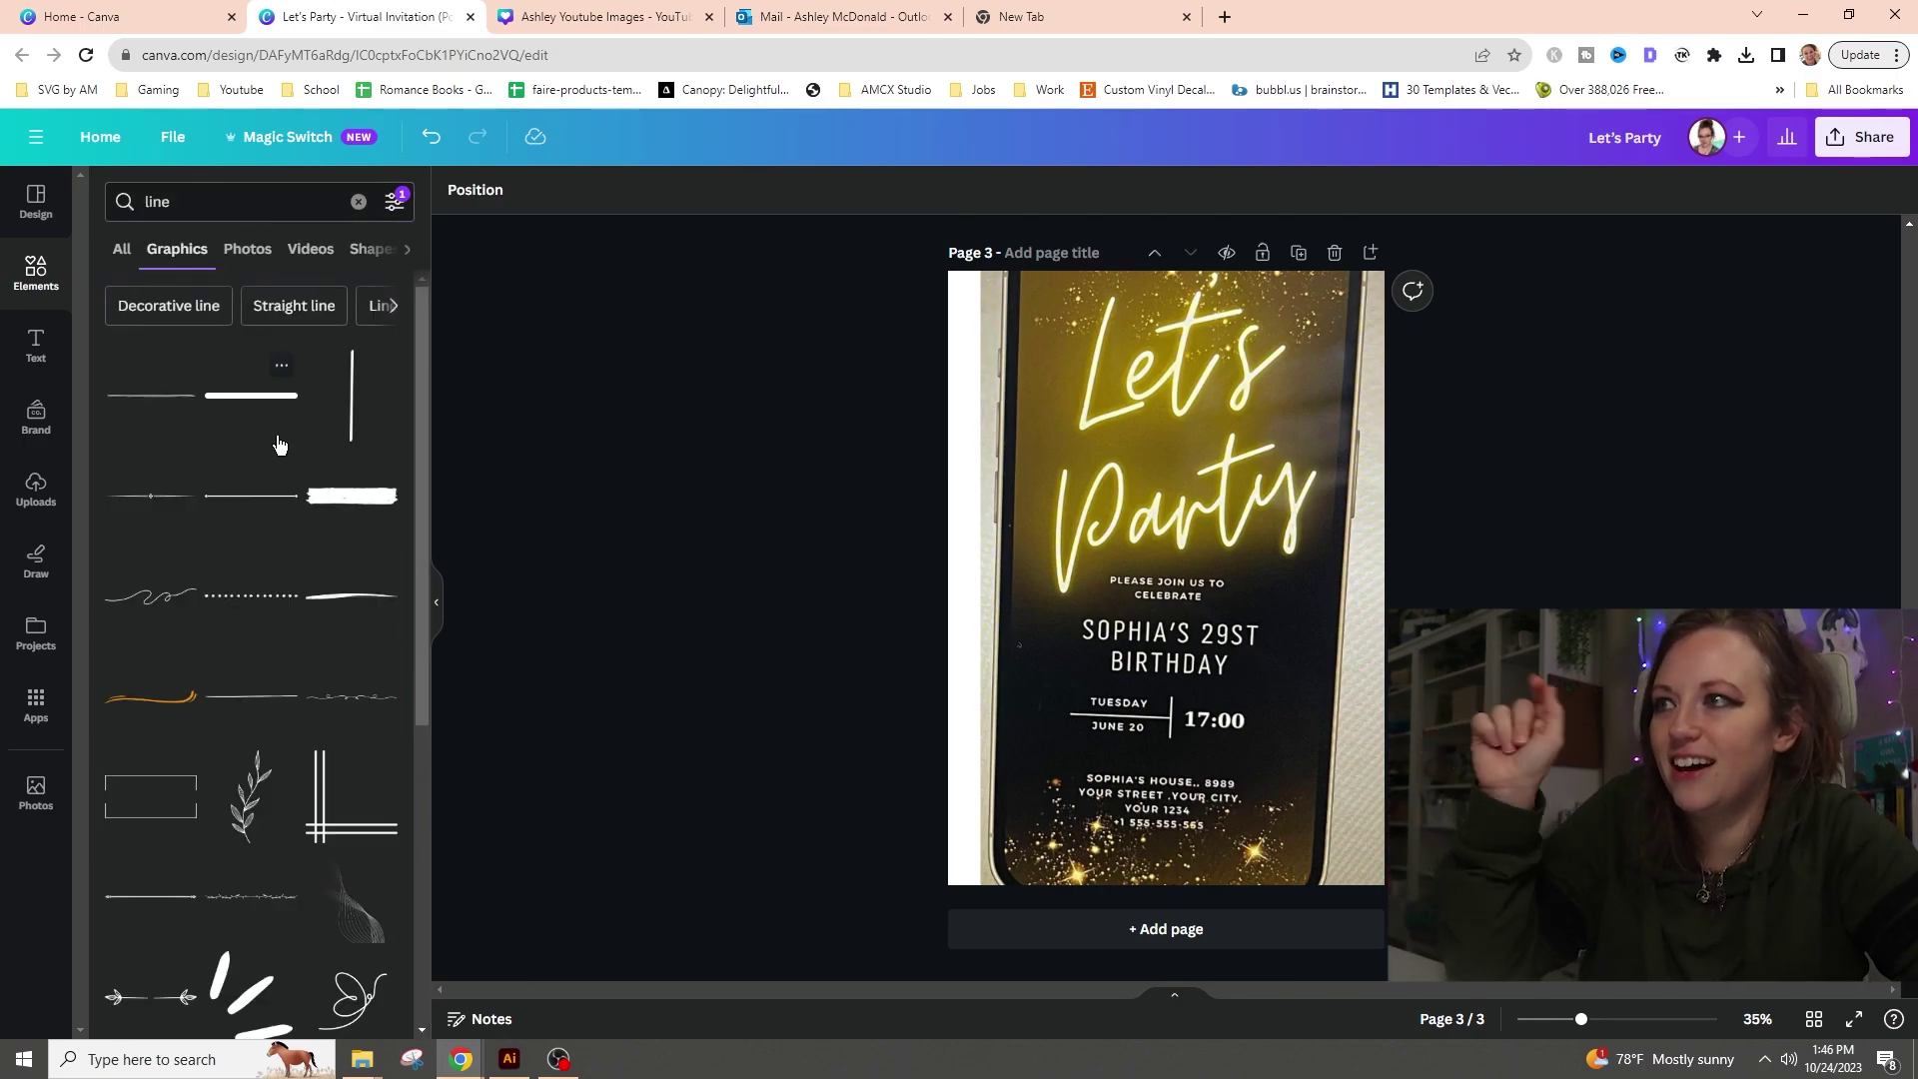
- Try and delete a vertical line, then place a plain horizontal line and return to page 1
click(350, 410)
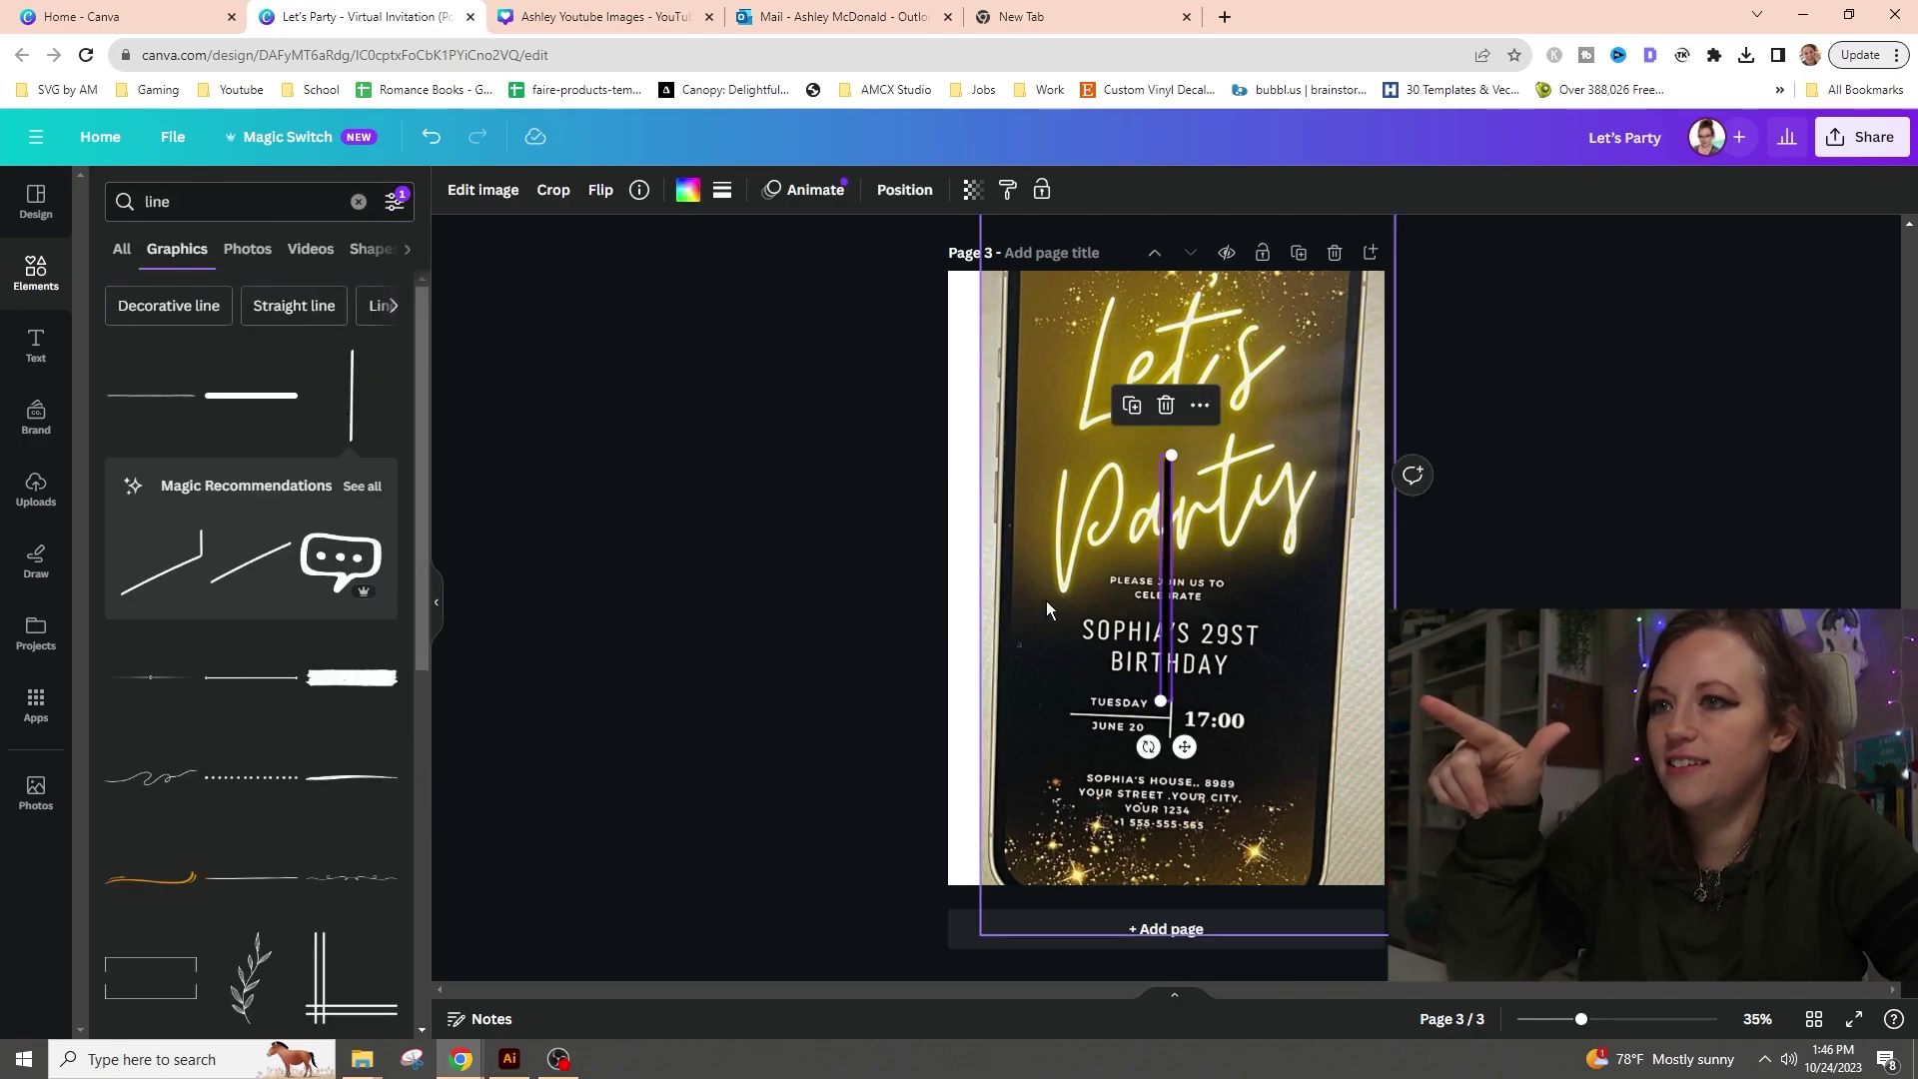
key(Delete)
scroll(233, 688, down, 2)
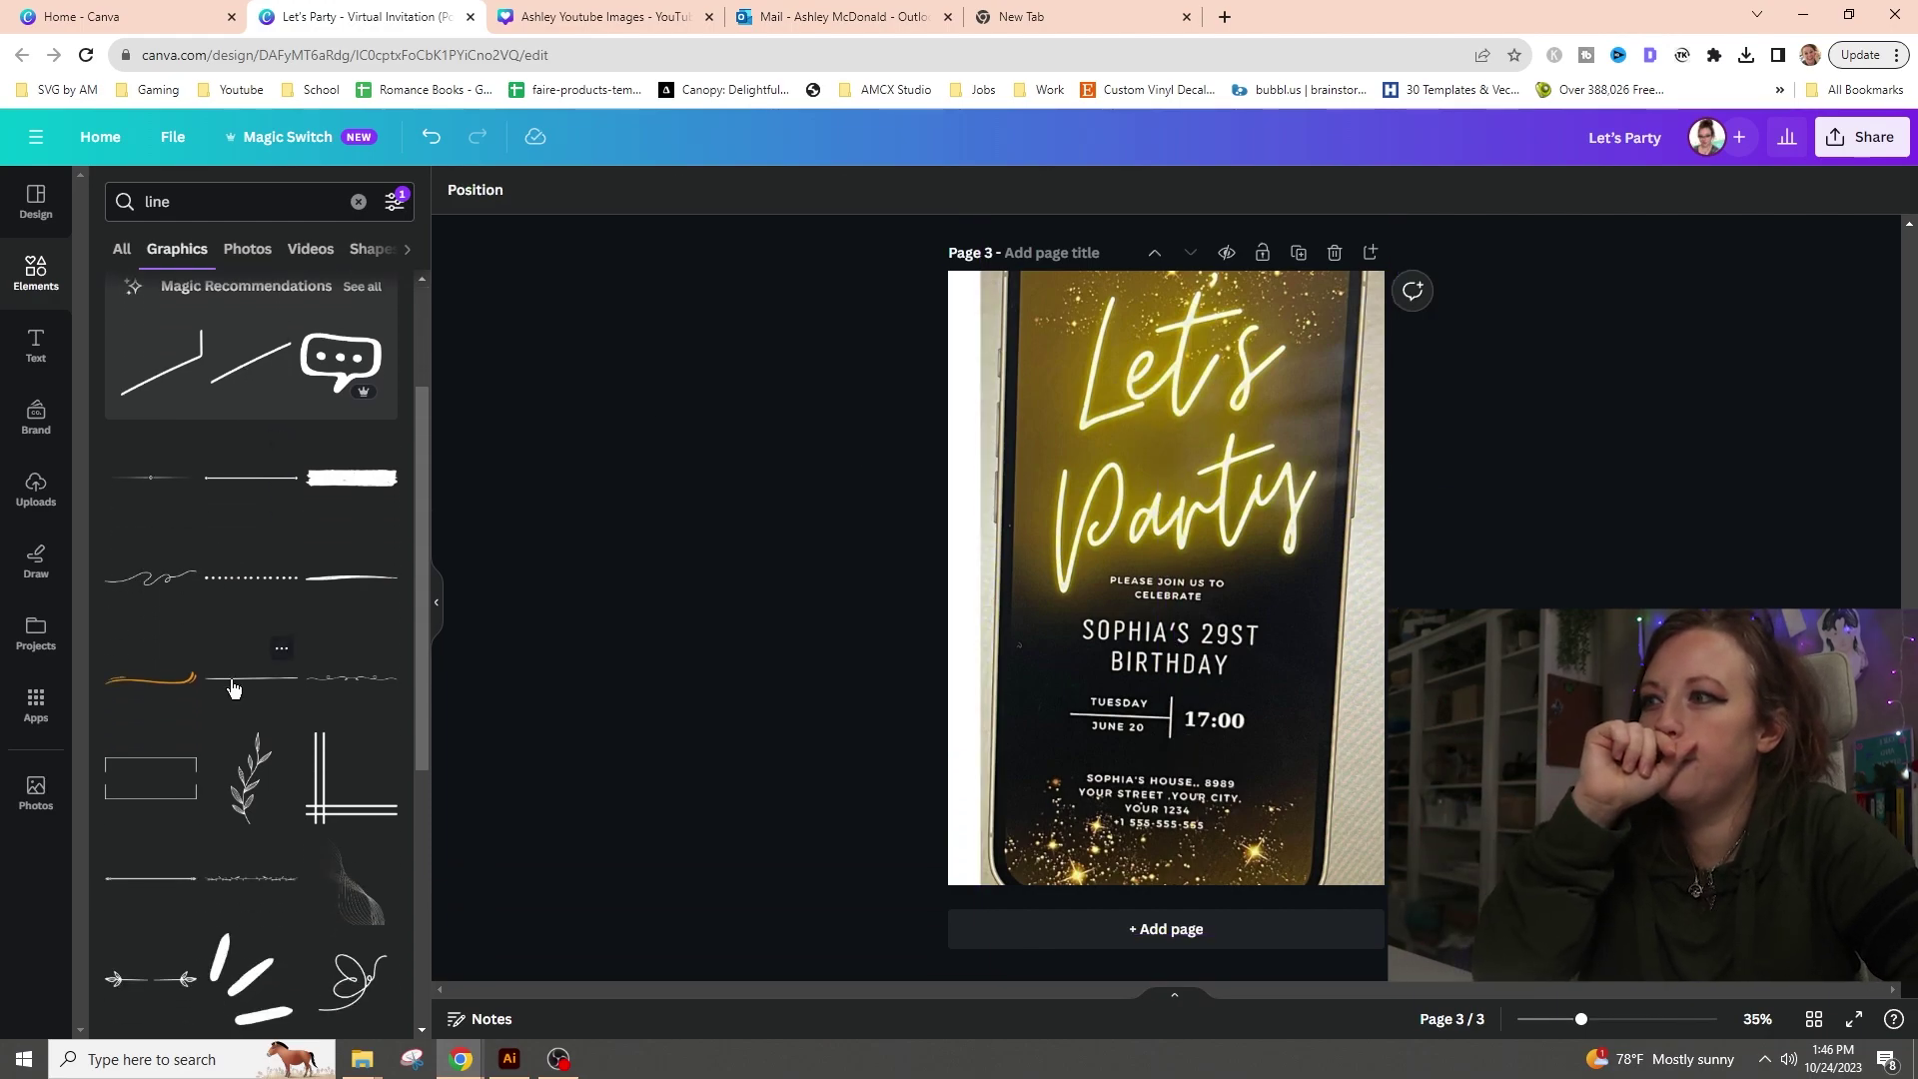
scroll(232, 688, down, 2)
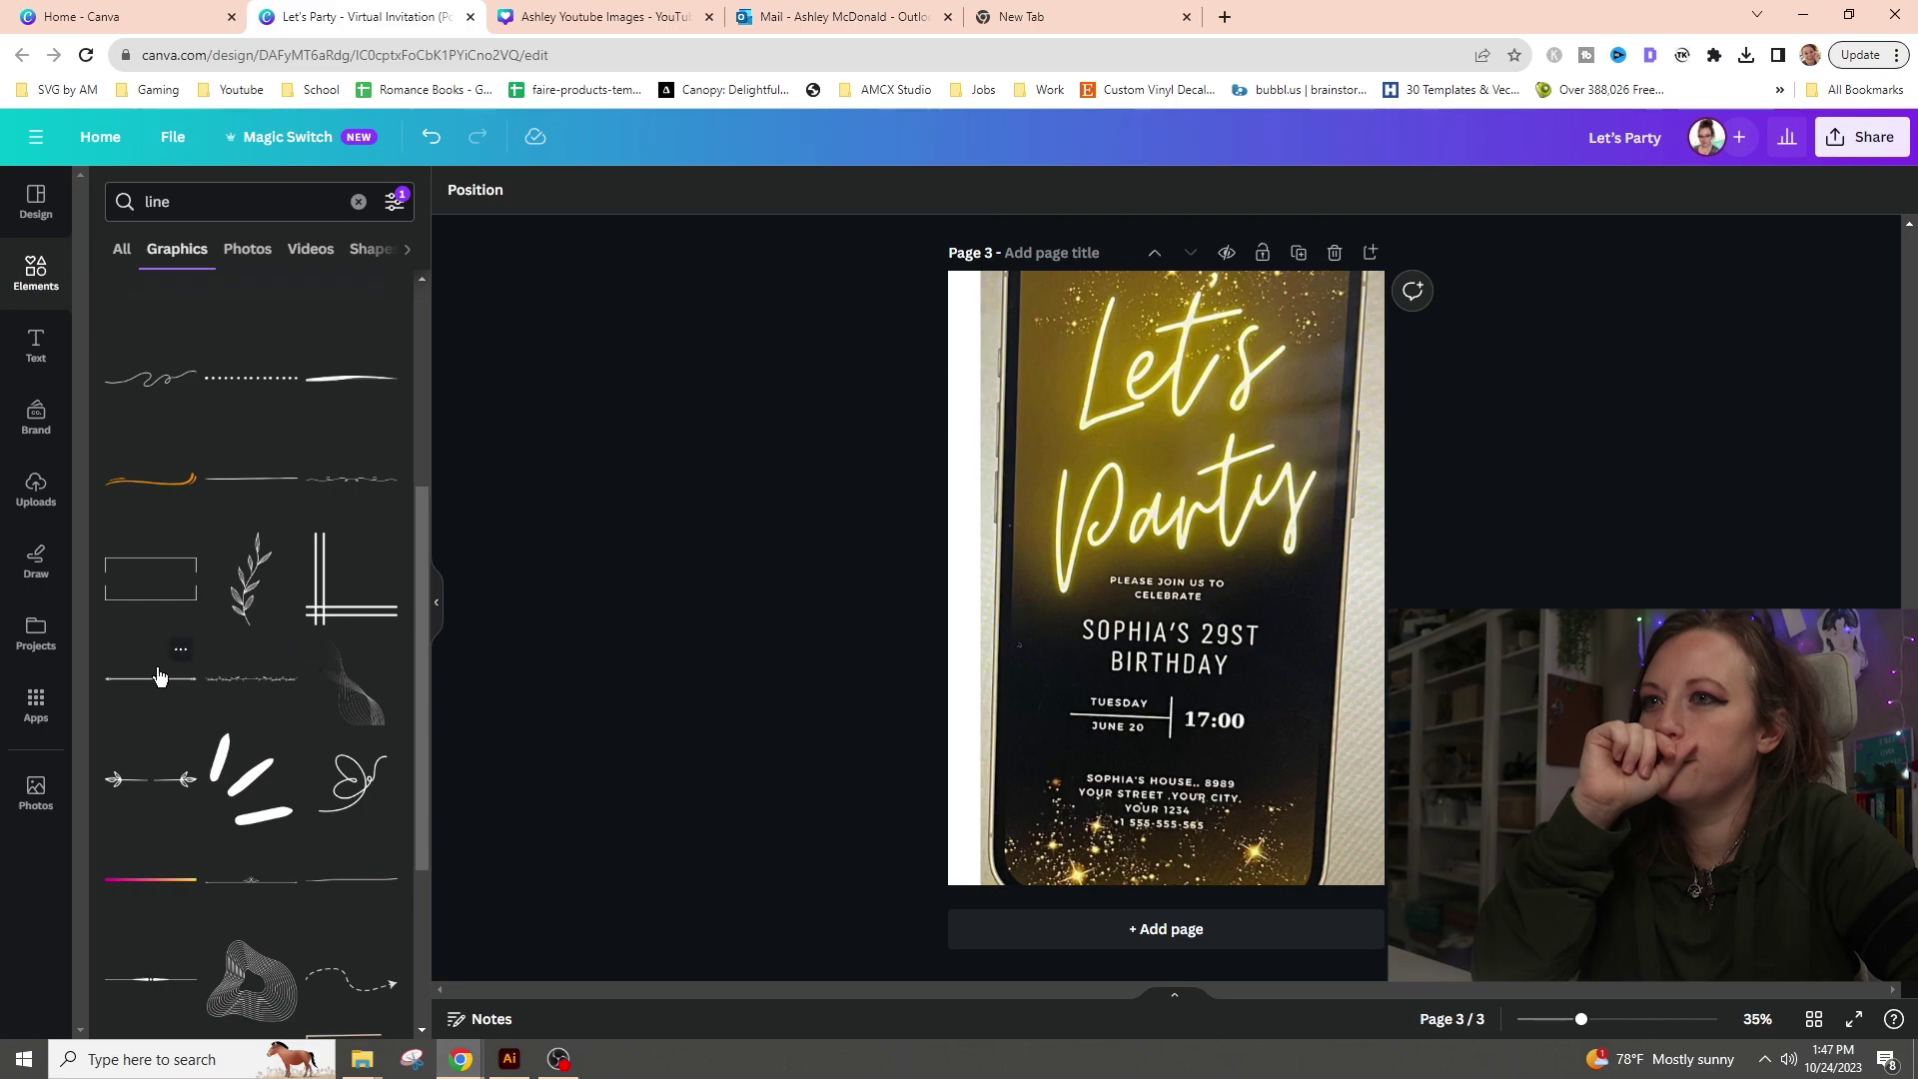
click(159, 676)
drag(170, 676, 1267, 775)
scroll(1125, 750, up, 10)
scroll(1159, 708, up, 3)
scroll(200, 650, up, 3)
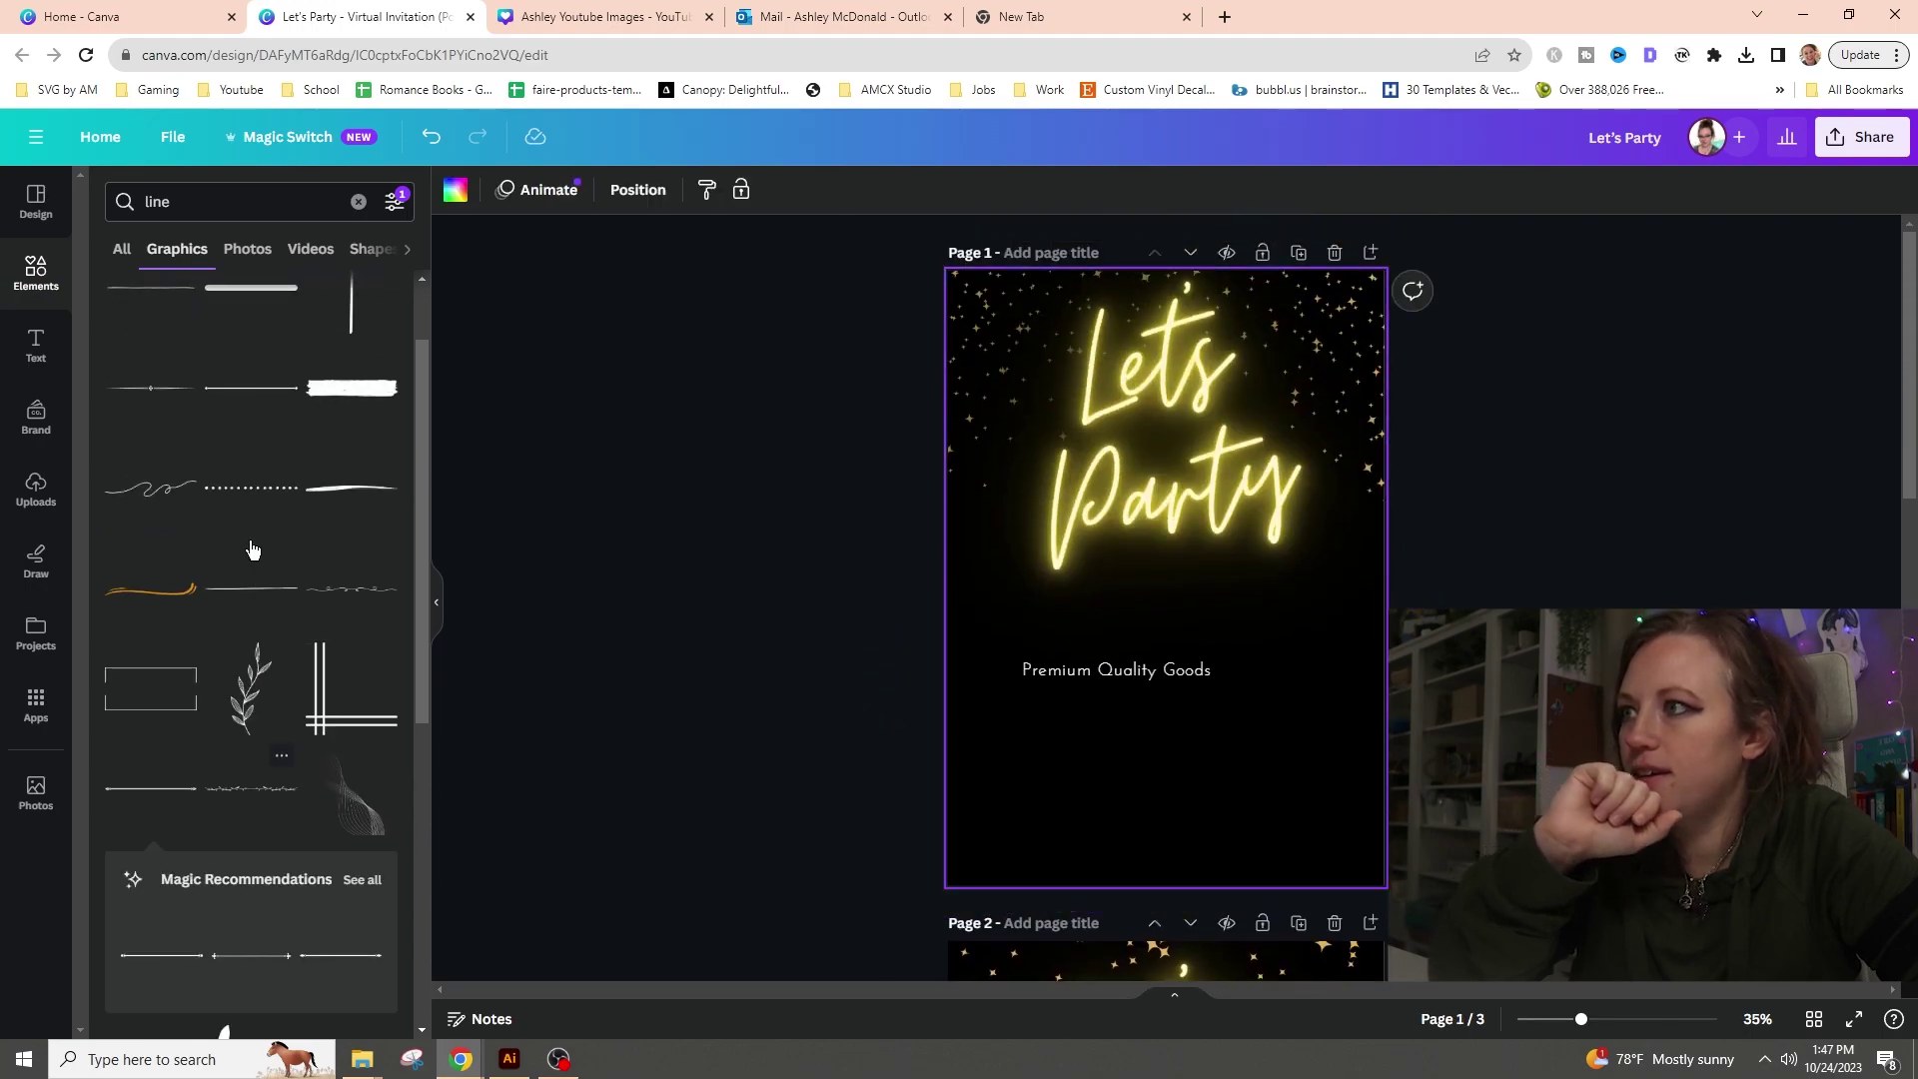
- Add a white rectangle frame graphic and move it below Premium Quality Goods
click(143, 712)
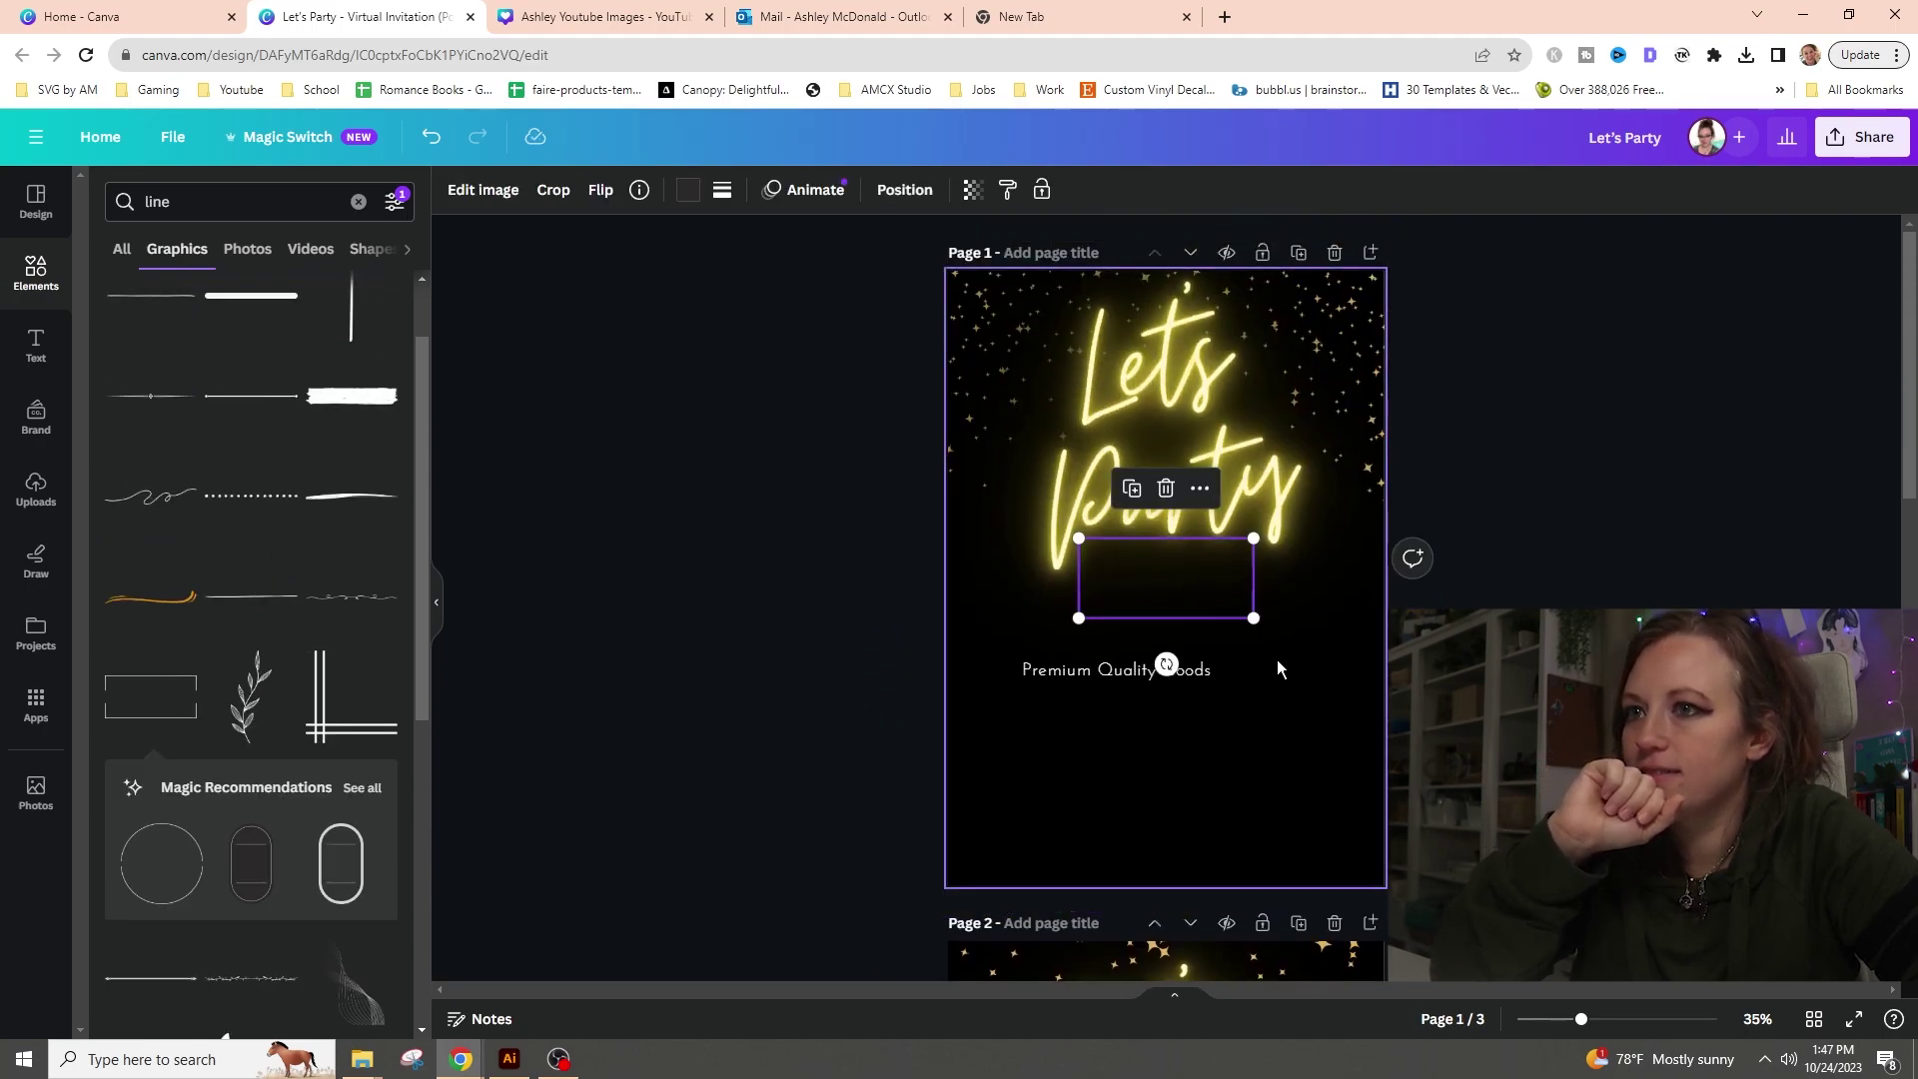
click(690, 196)
click(362, 313)
drag(1187, 568, 1229, 817)
scroll(1166, 597, down, 15)
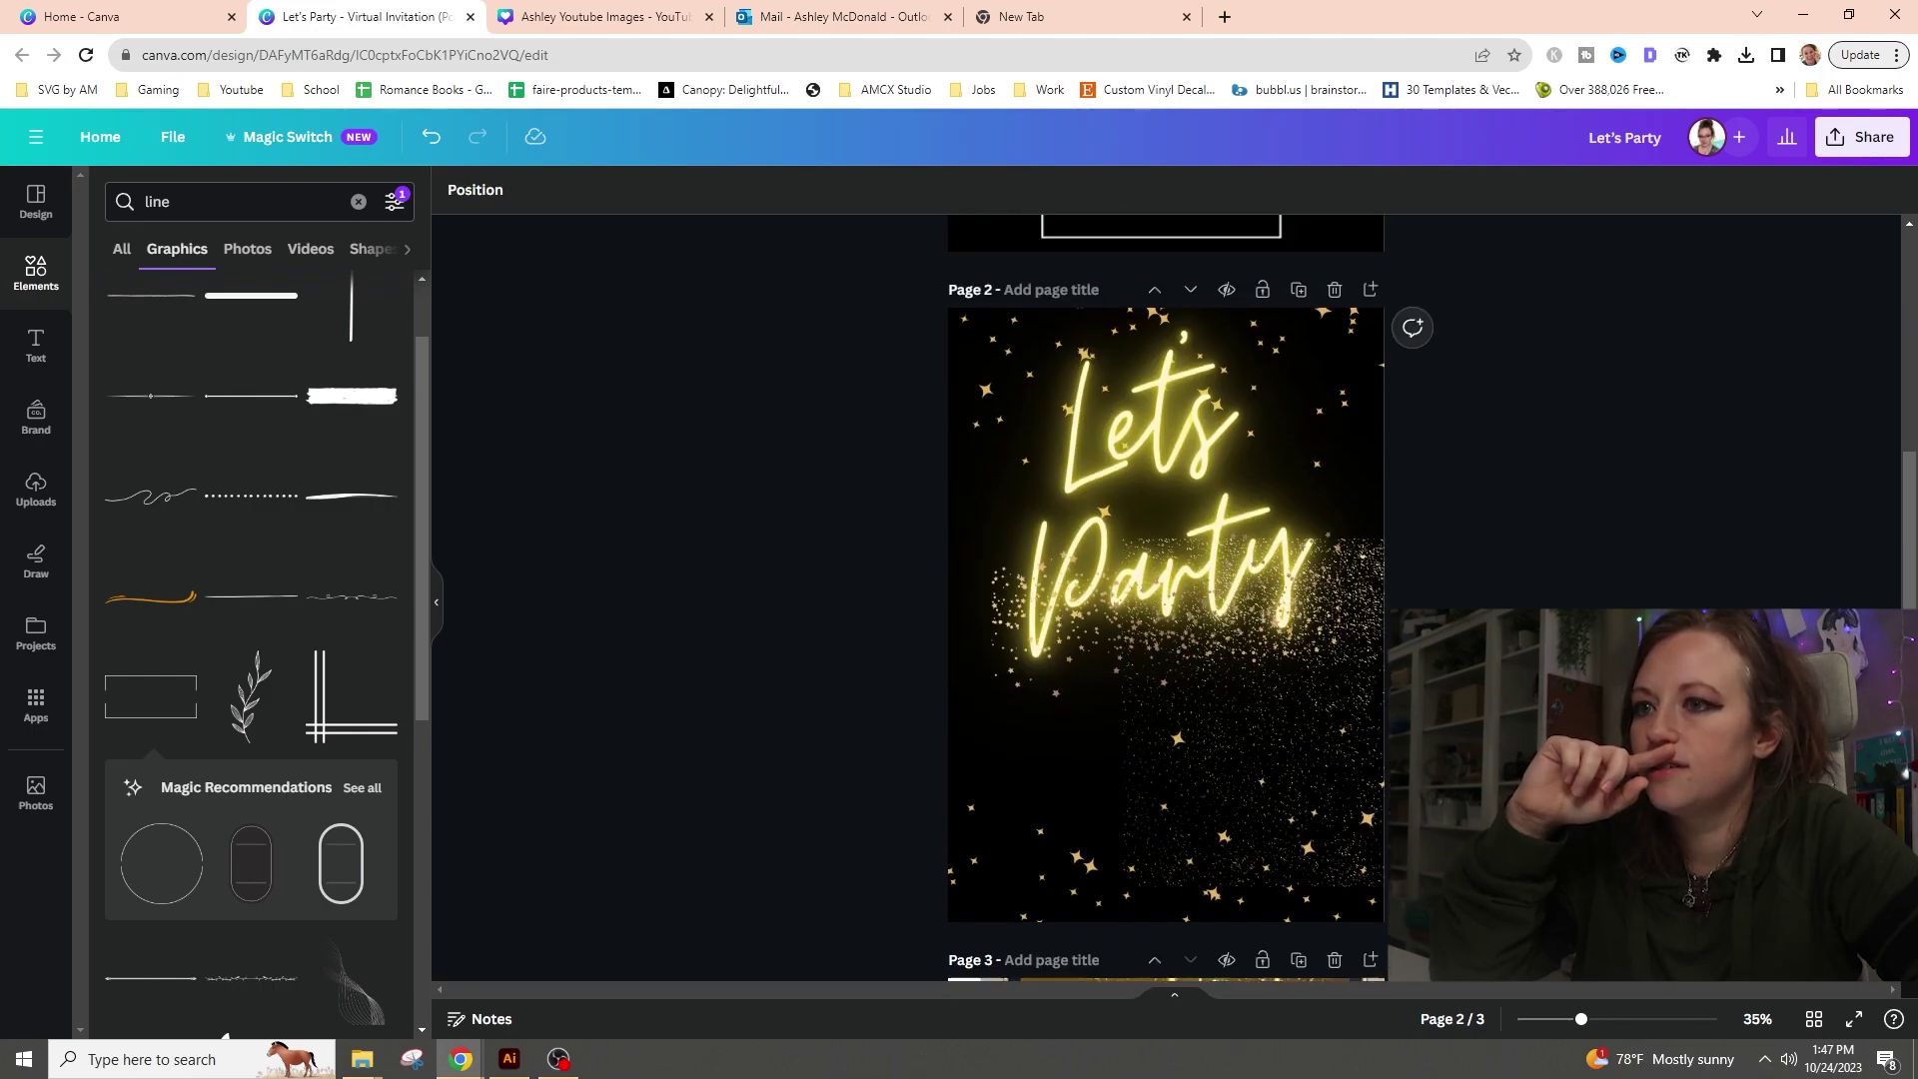
scroll(1309, 697, up, 12)
- Crop the frame's top off into an open bracket and centre the text above it
click(1185, 760)
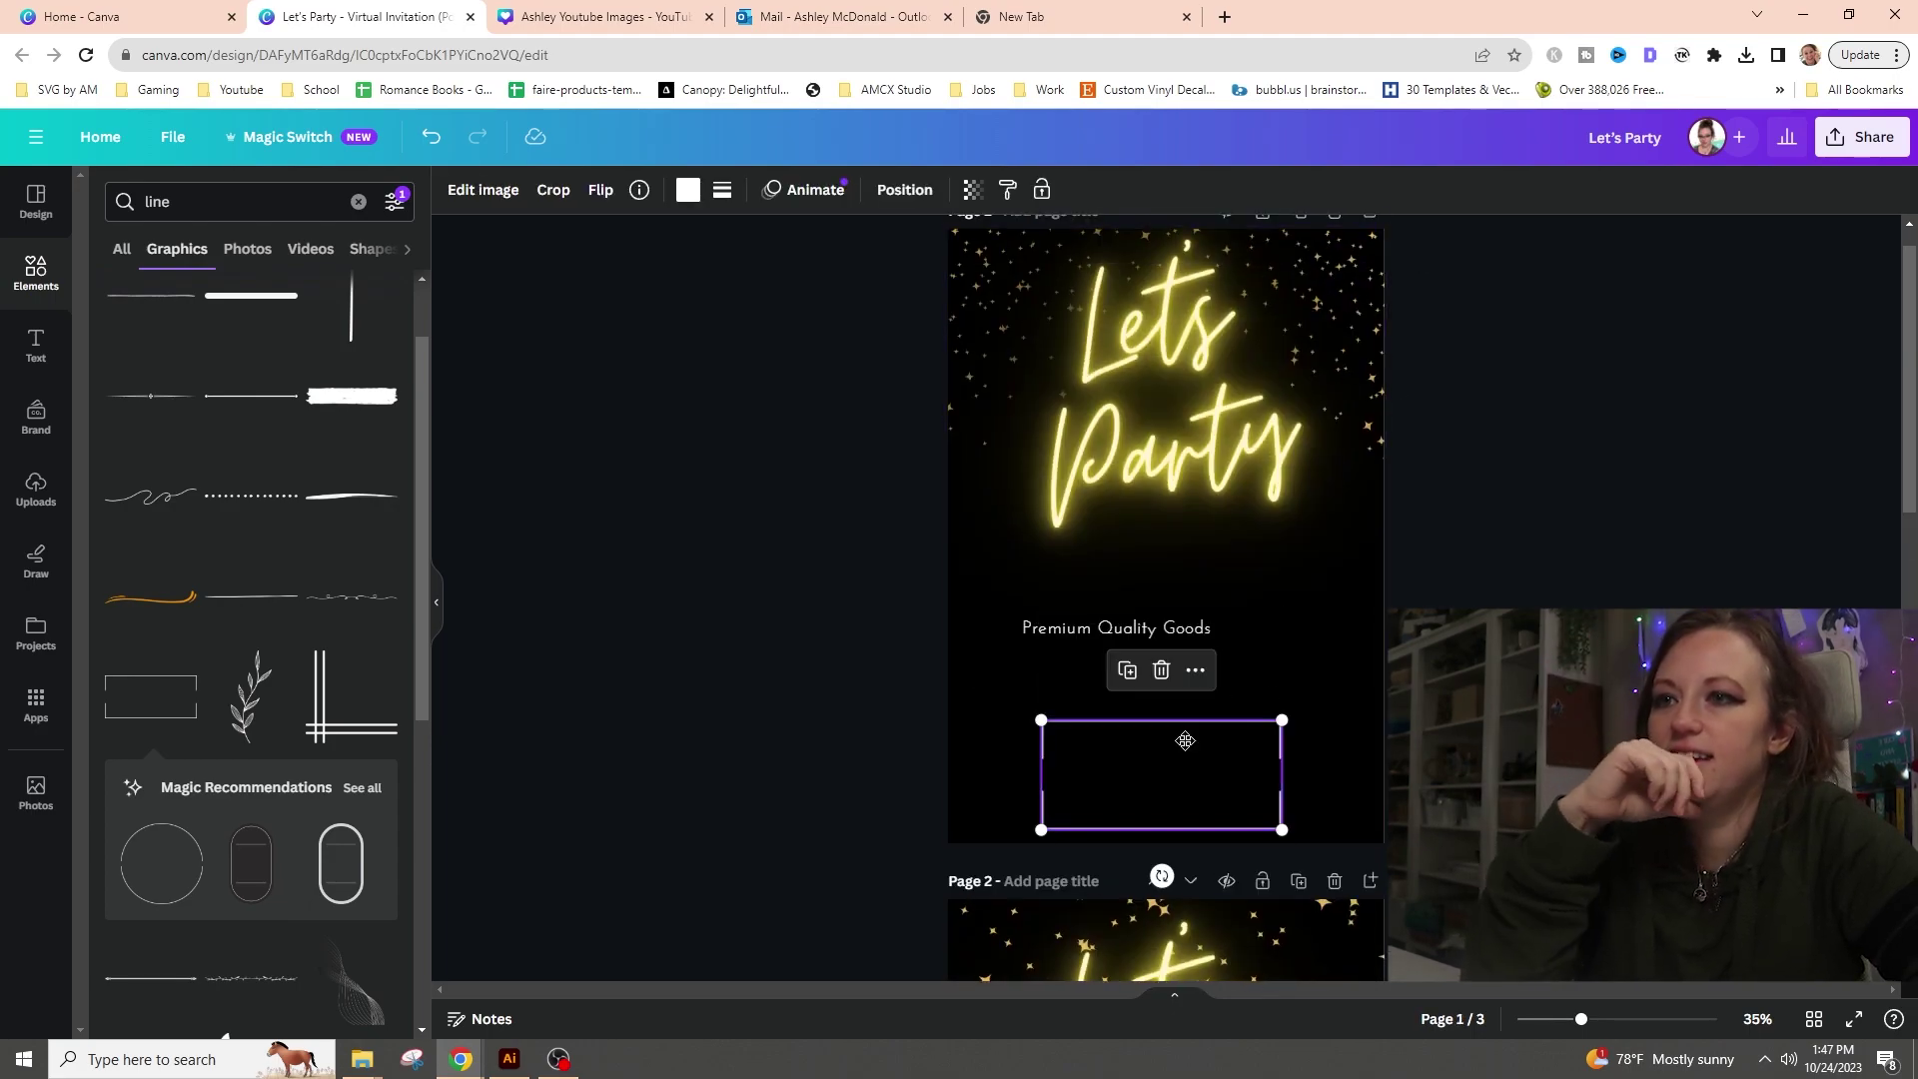
double_click(1185, 759)
click(1159, 842)
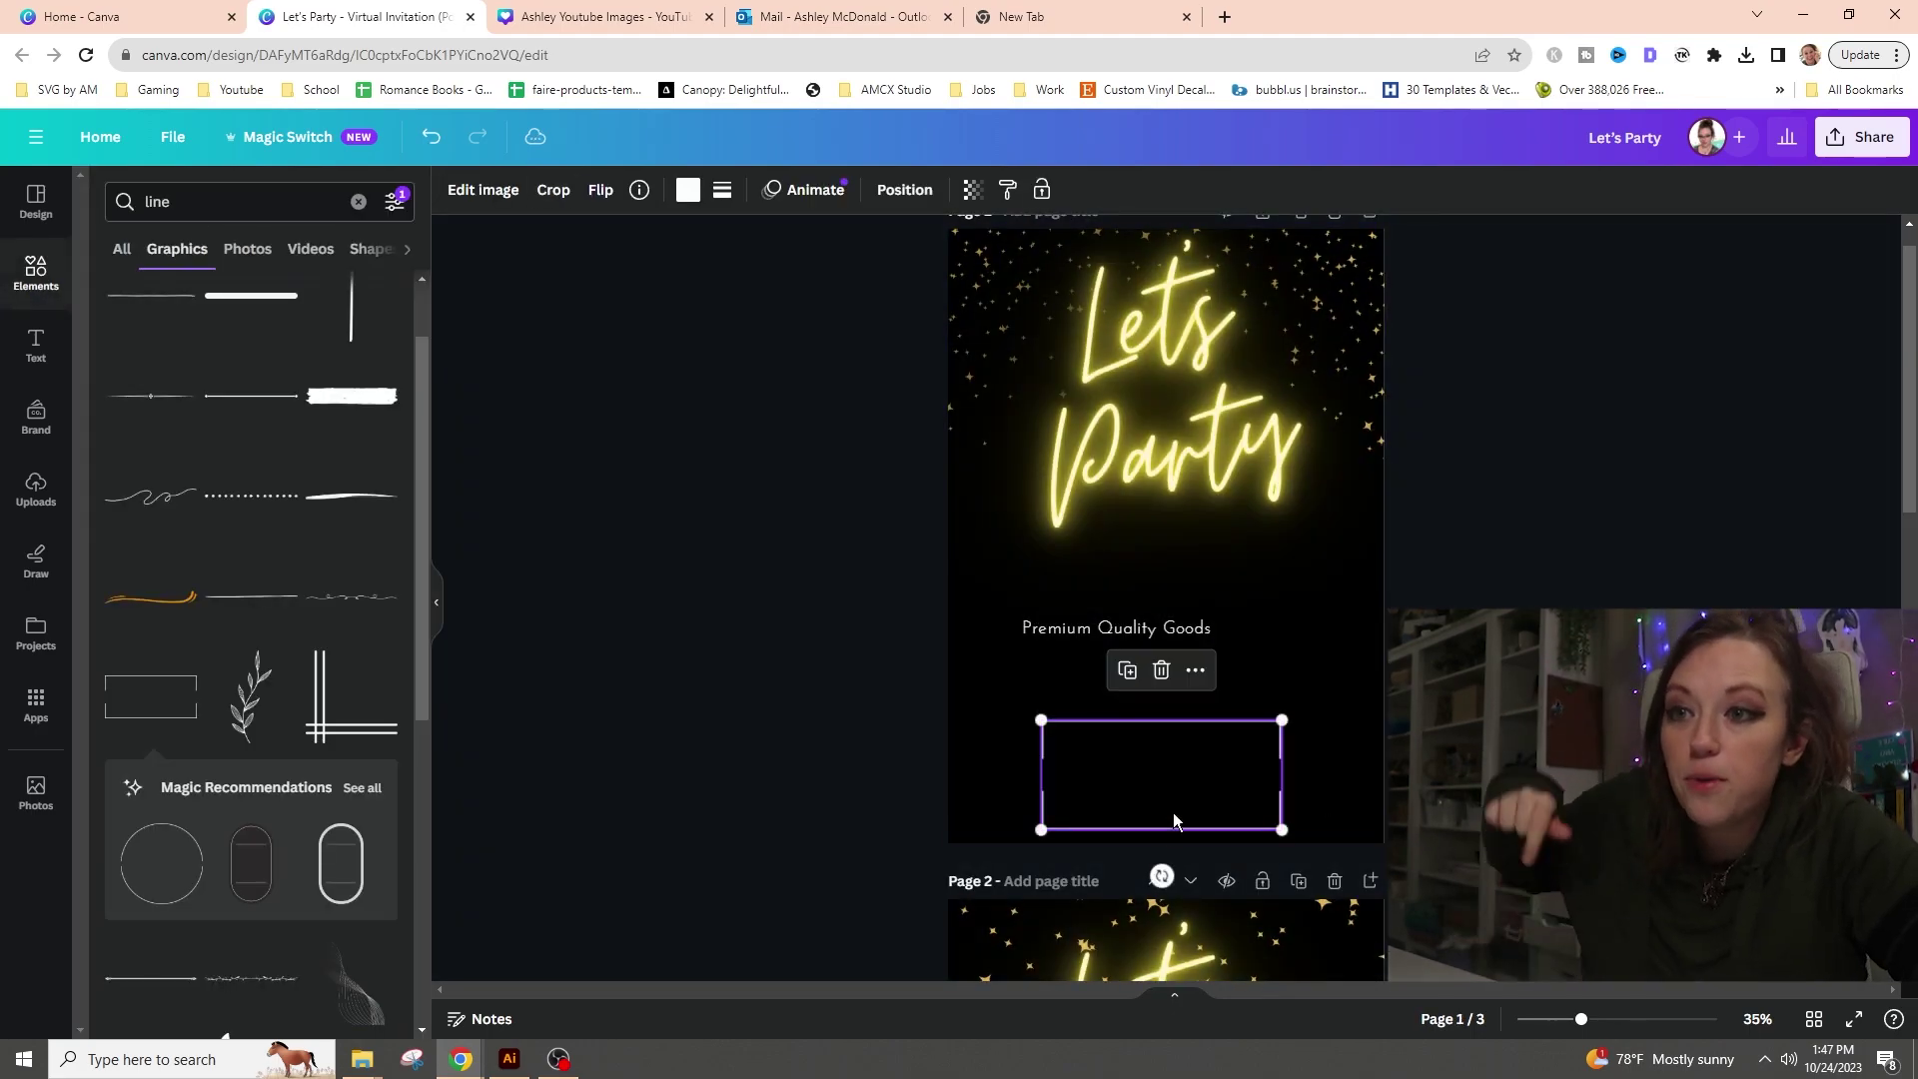
double_click(1227, 737)
drag(1281, 722, 1205, 798)
key(Return)
drag(1140, 628, 1179, 690)
- Replace Premium Quality Goods with the lines '123 Address Here' and 'Sity, State Zip'
double_click(1179, 689)
text(123 Add)
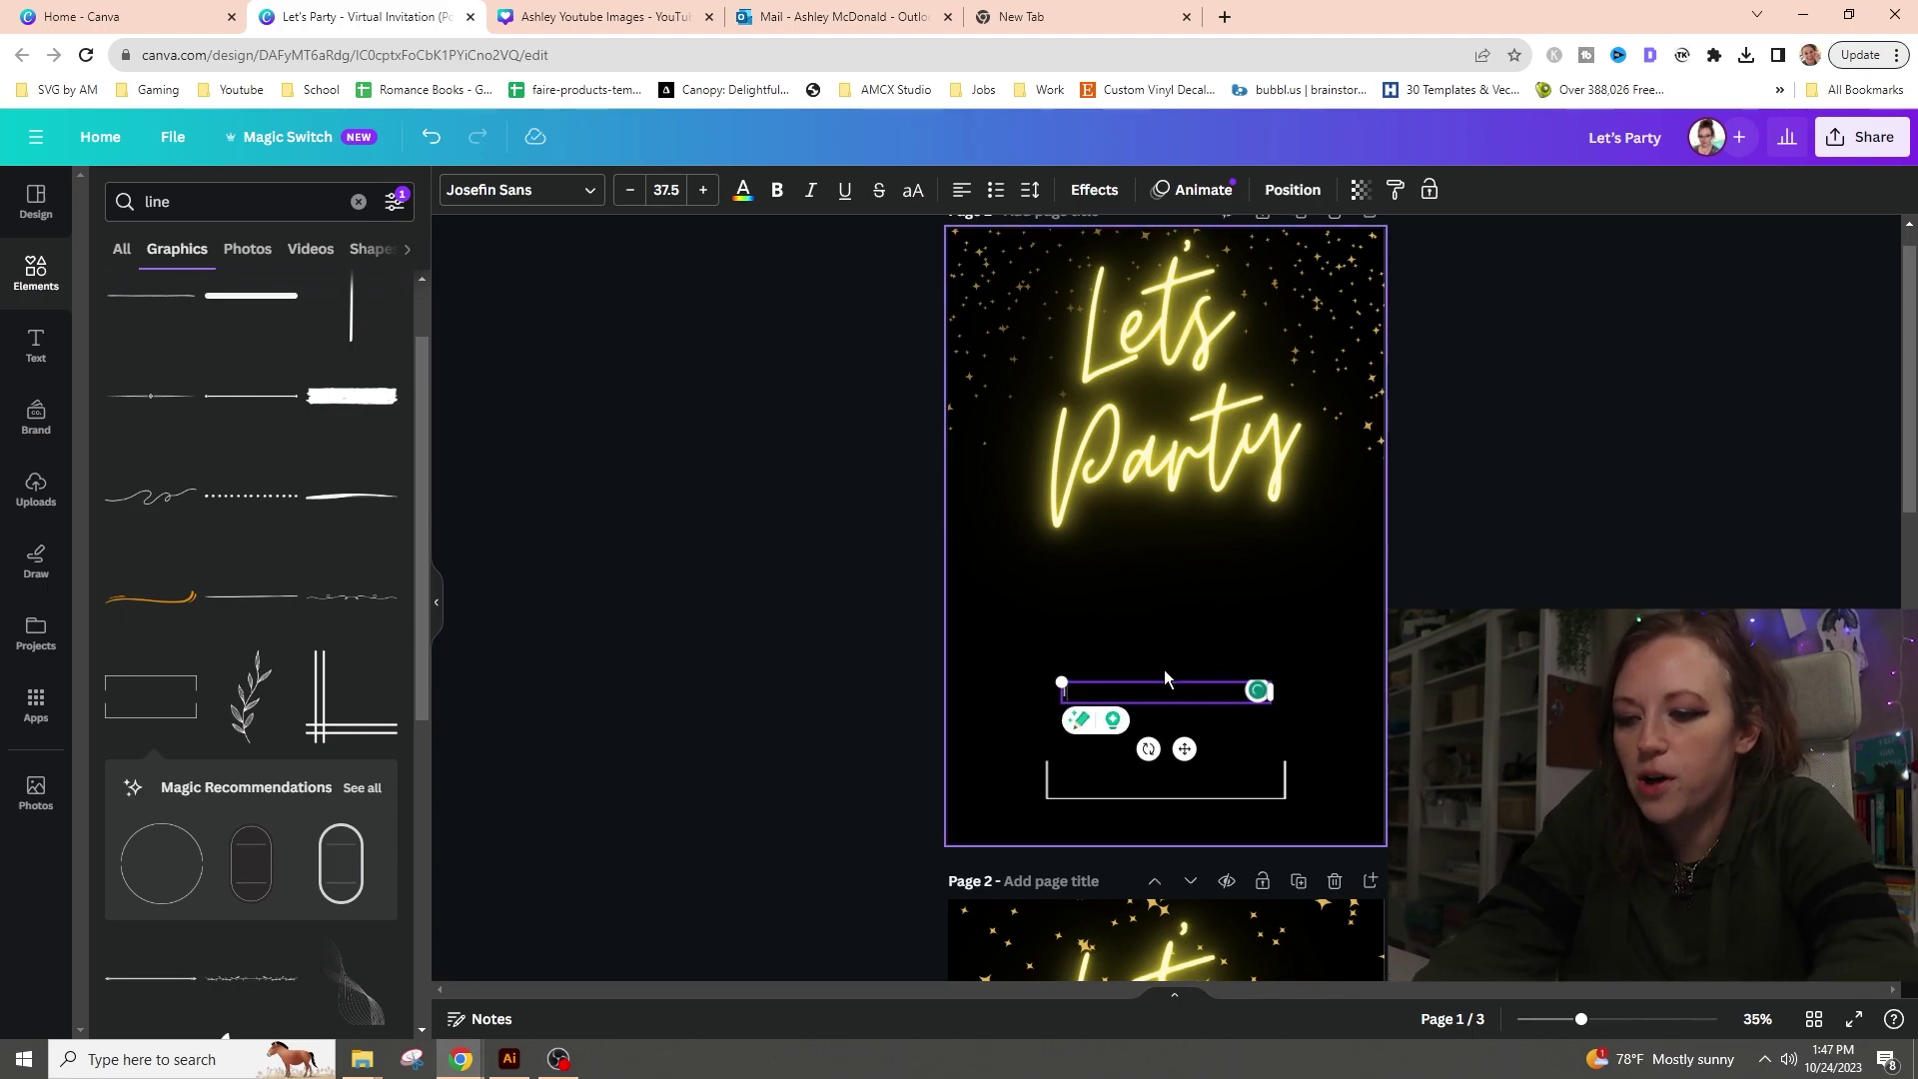
text(ress)
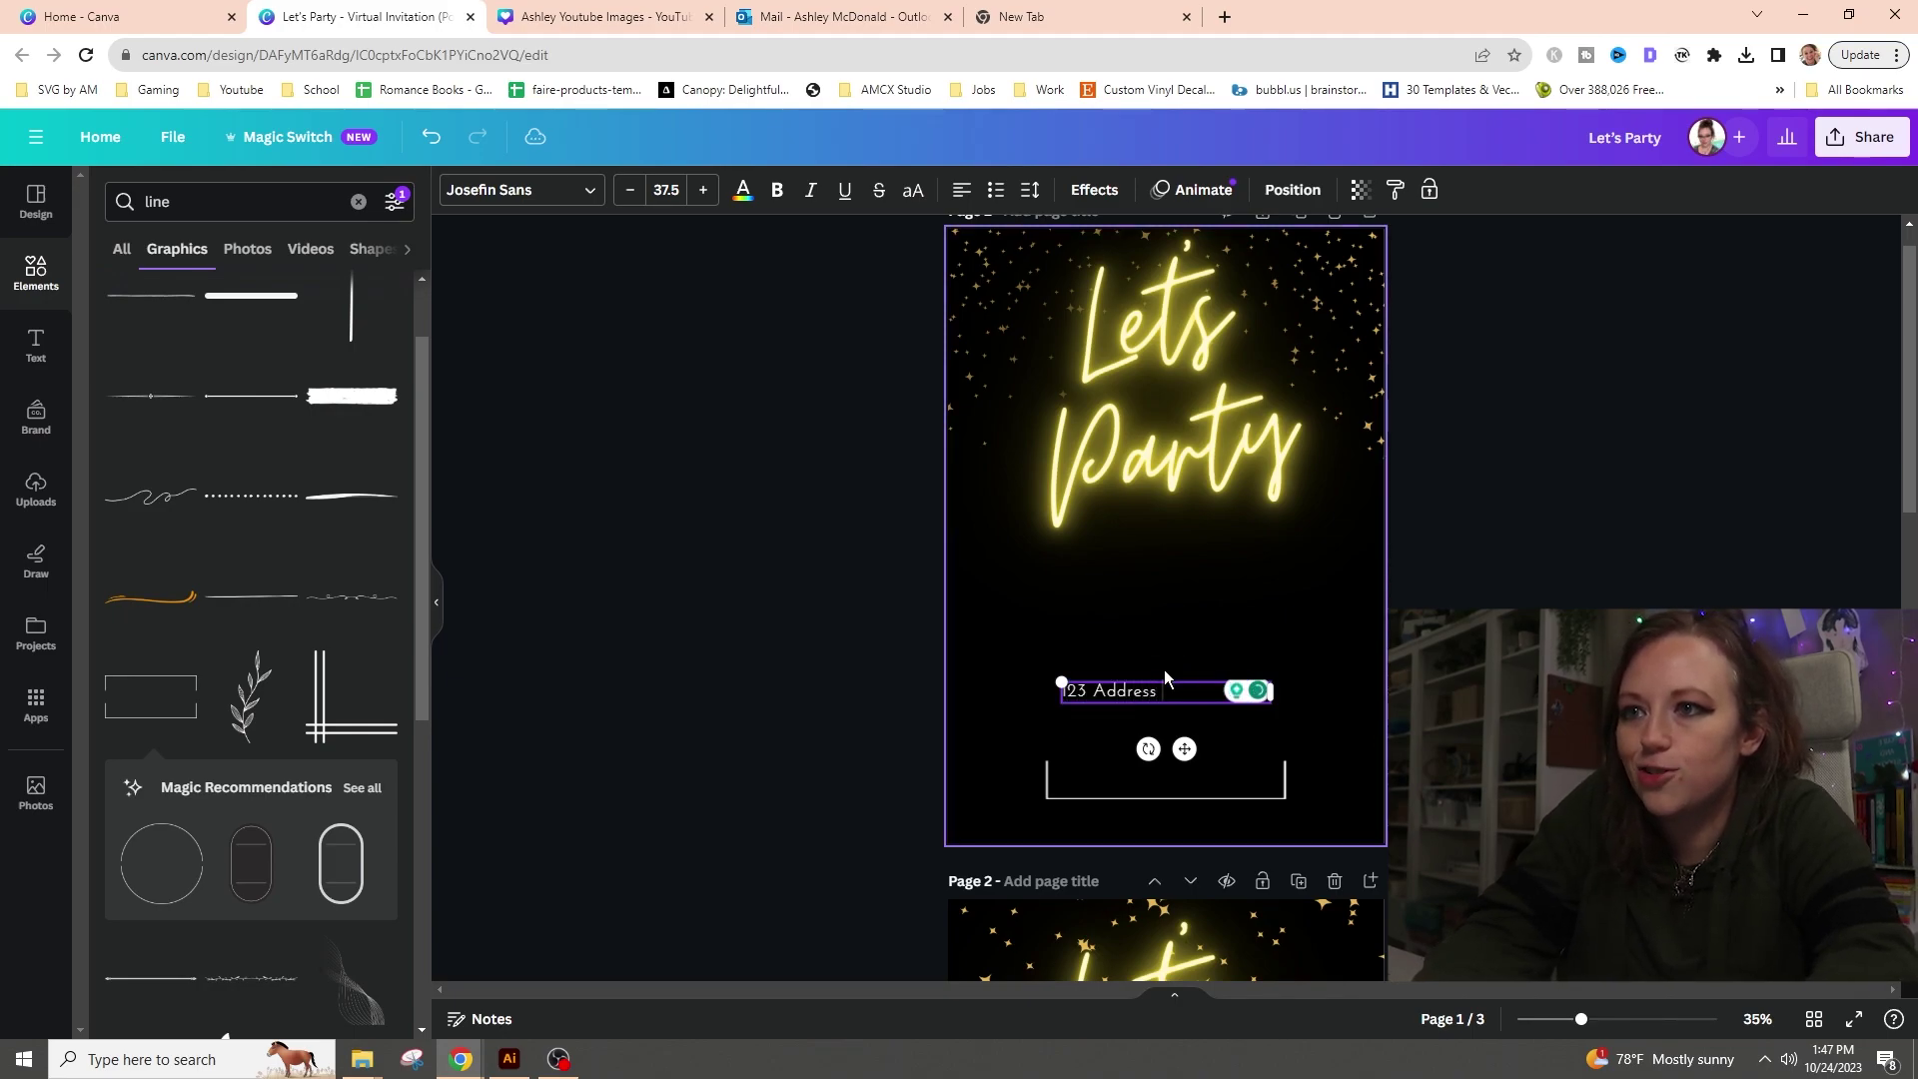
text( Here)
key(Return)
text(SC)
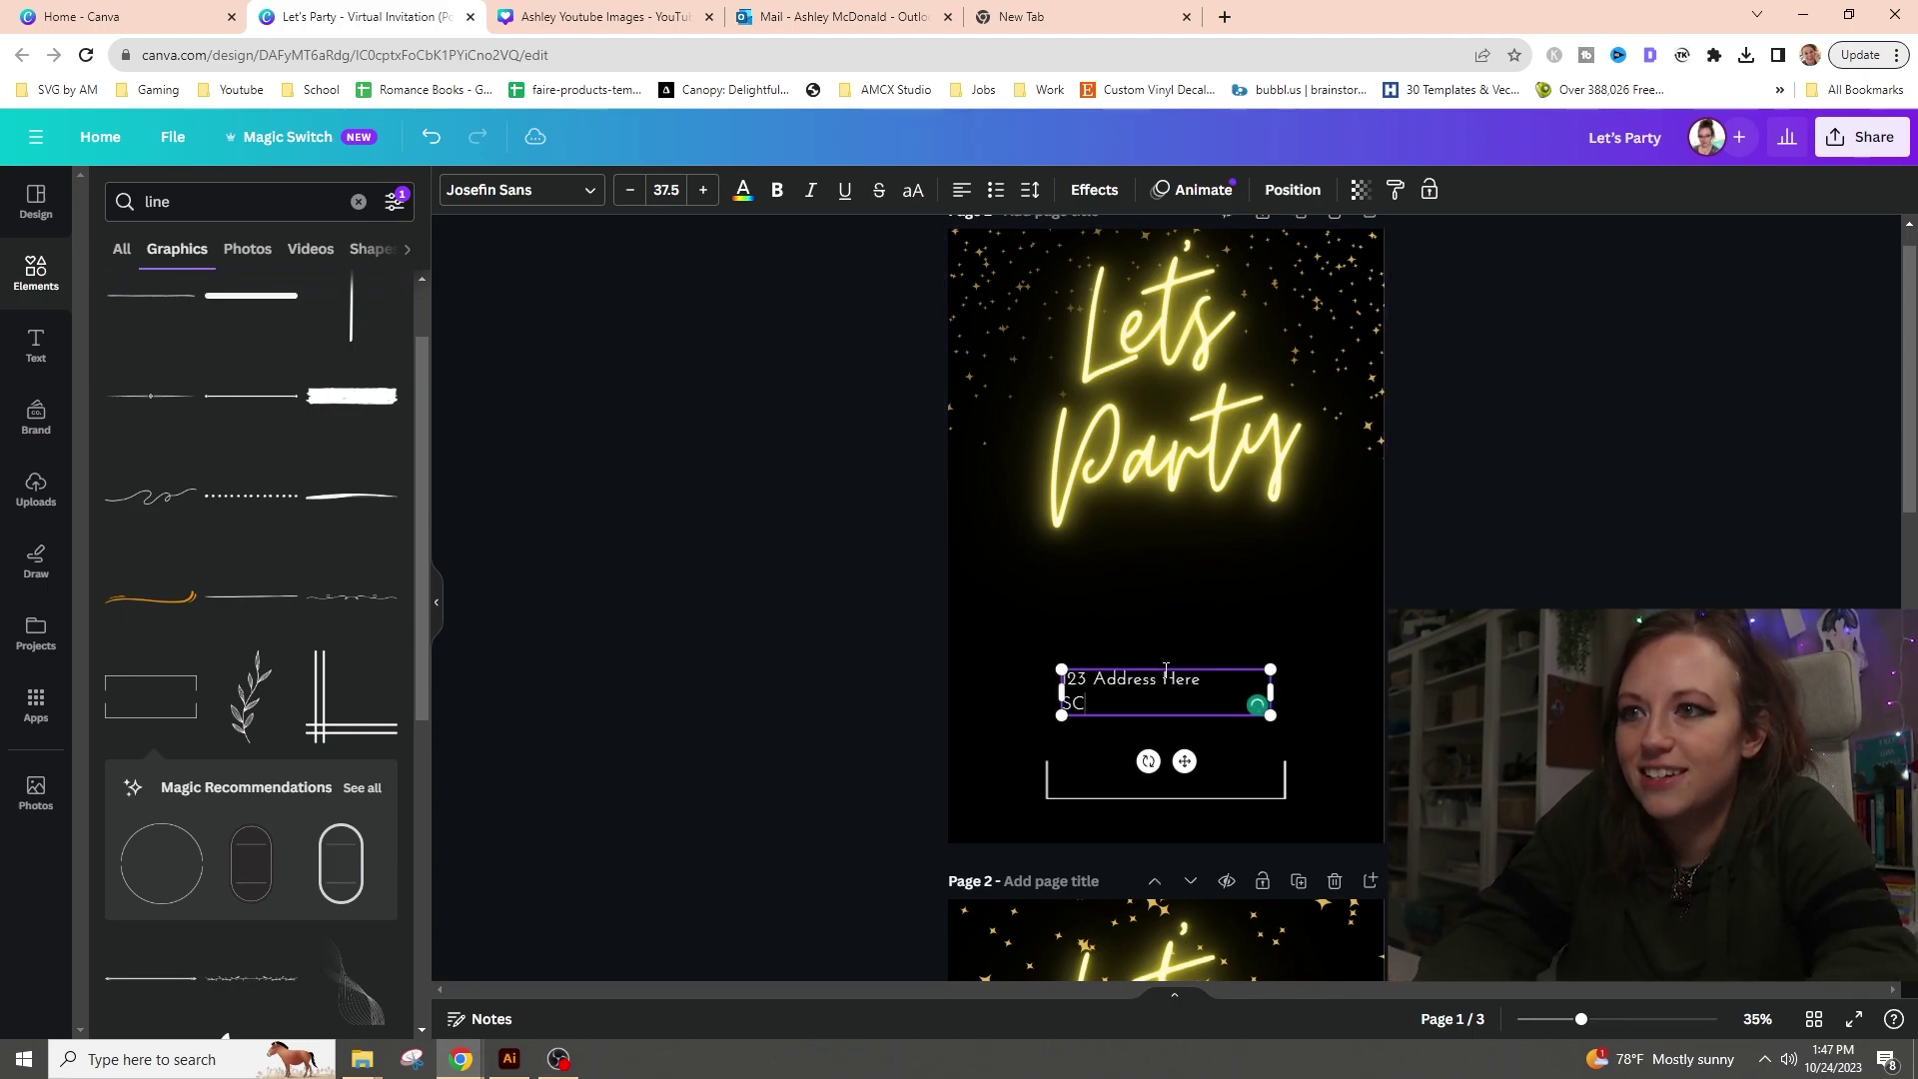
text(ity, )
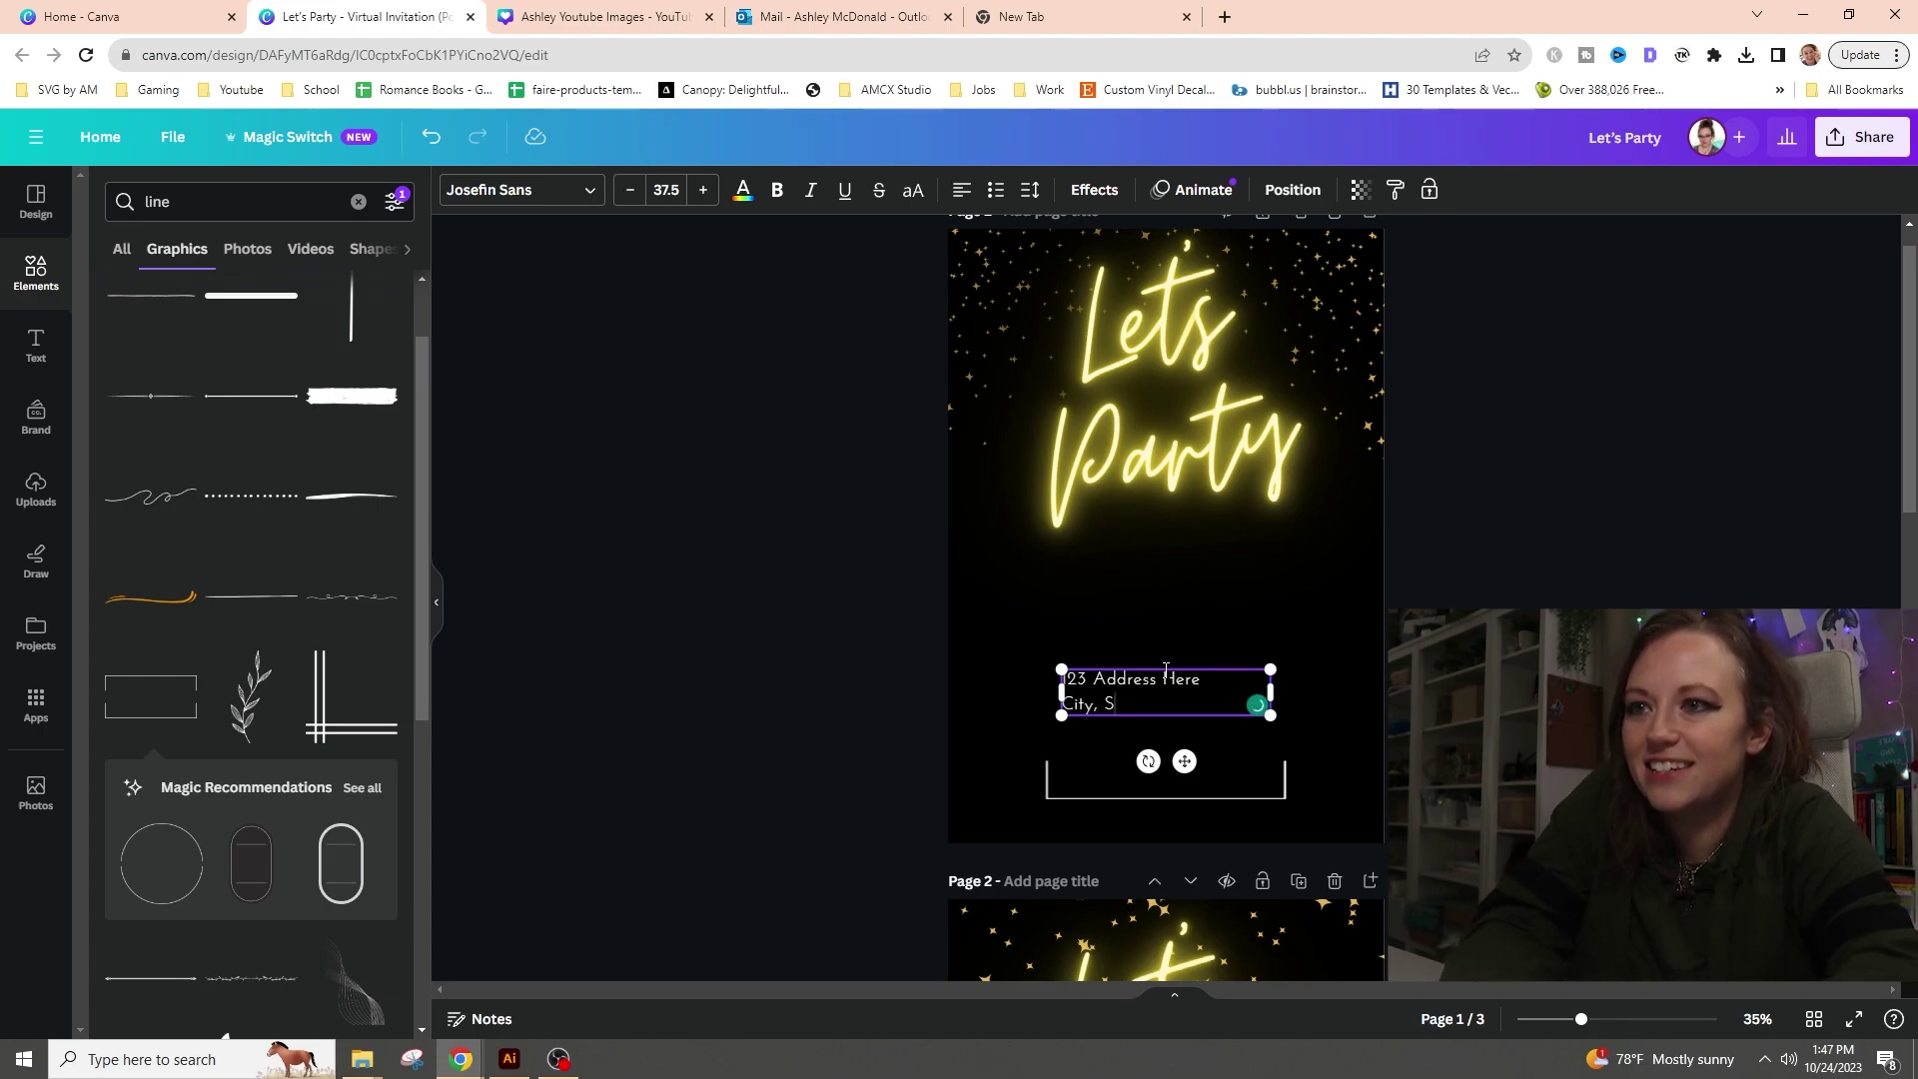
text(State Zip)
key(Escape)
scroll(1166, 600, down, 10)
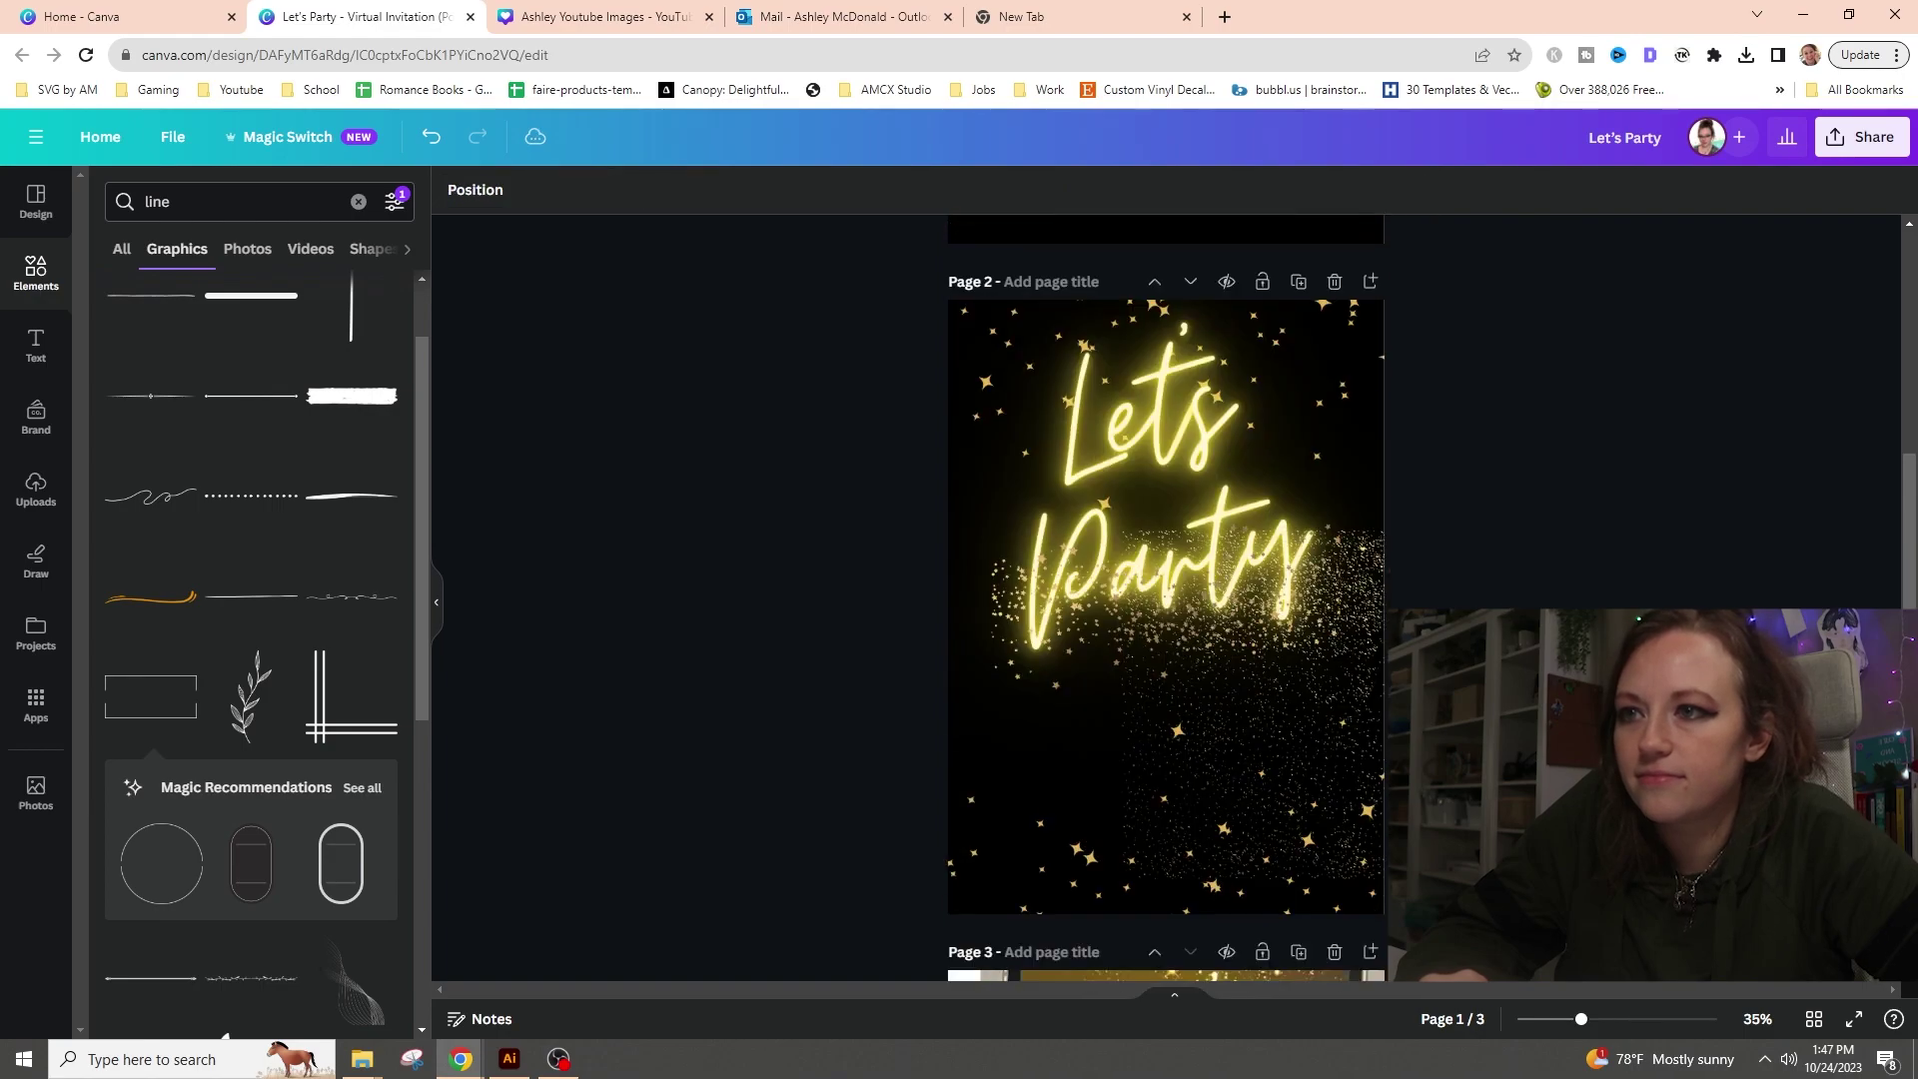
scroll(1166, 599, down, 1)
scroll(1166, 599, up, 11)
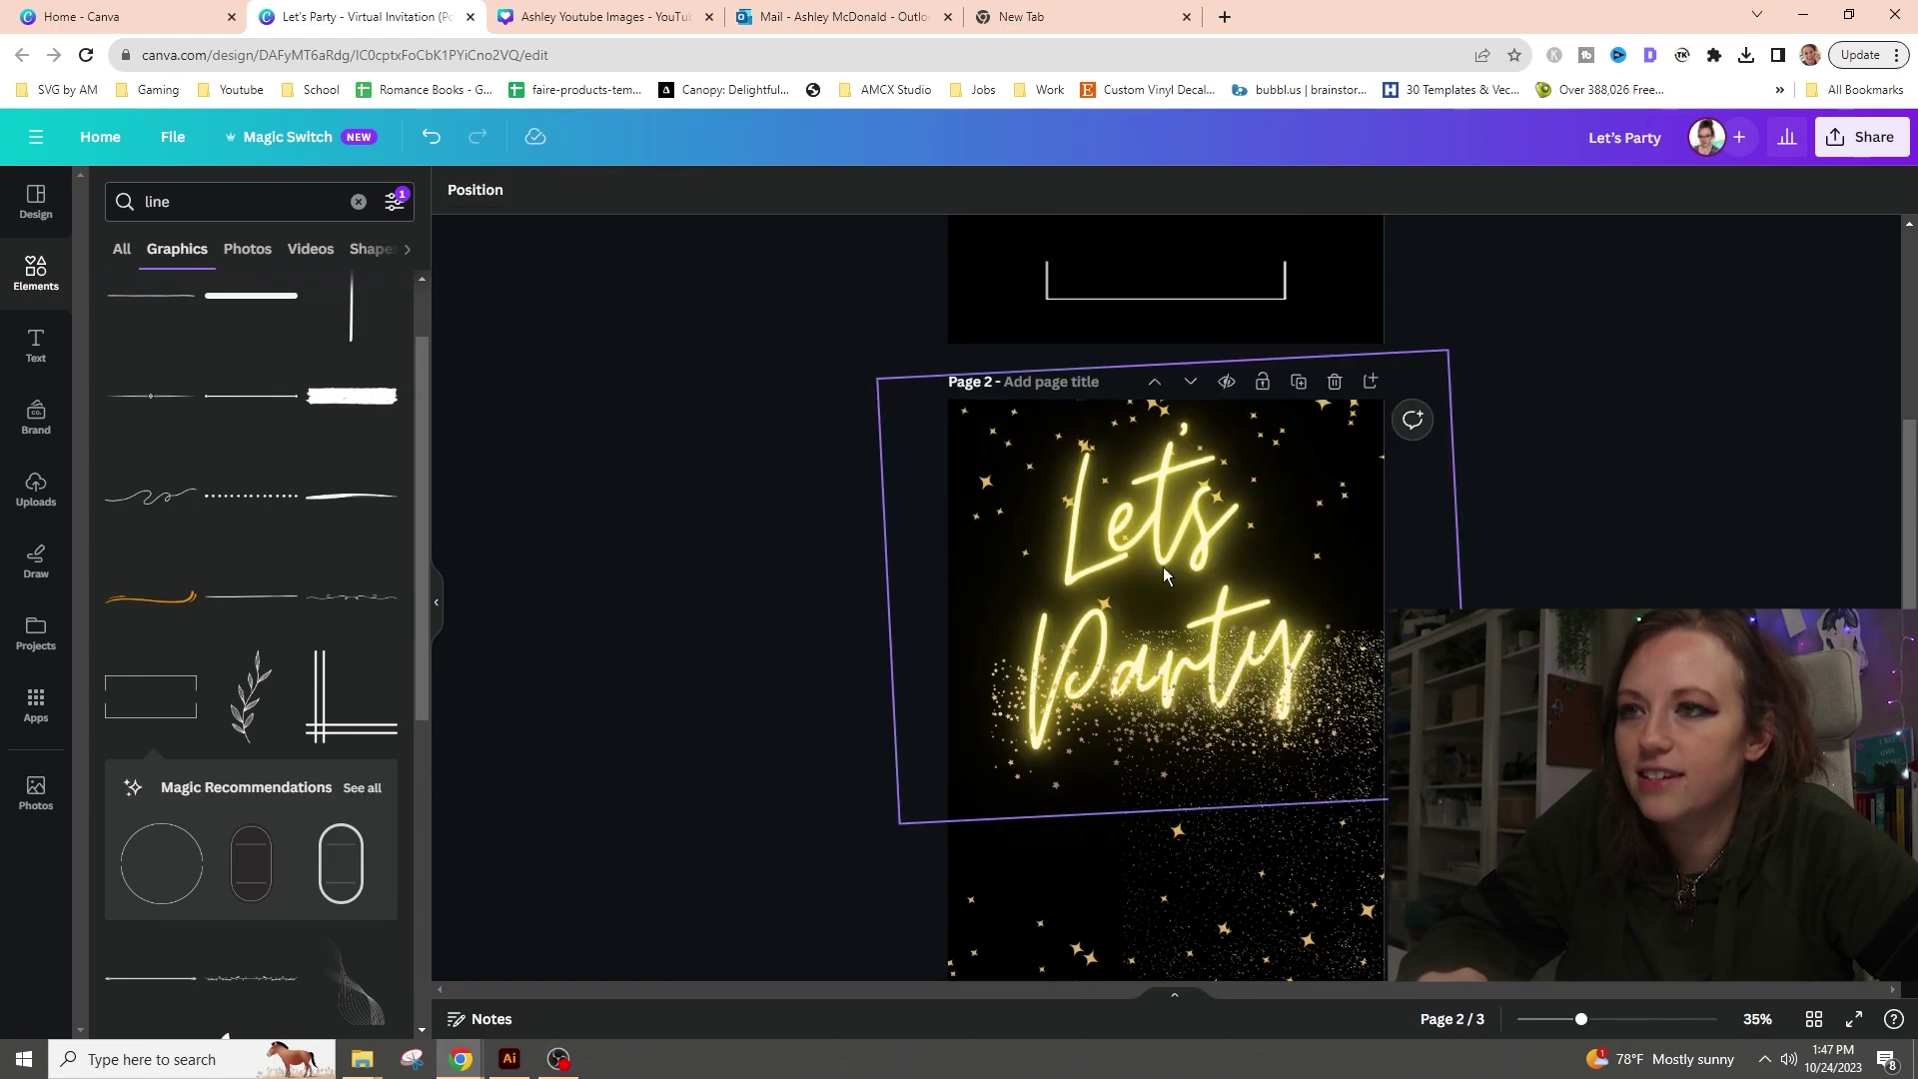
- Add a third line with a placeholder phone number and centre-align the address
click(1192, 747)
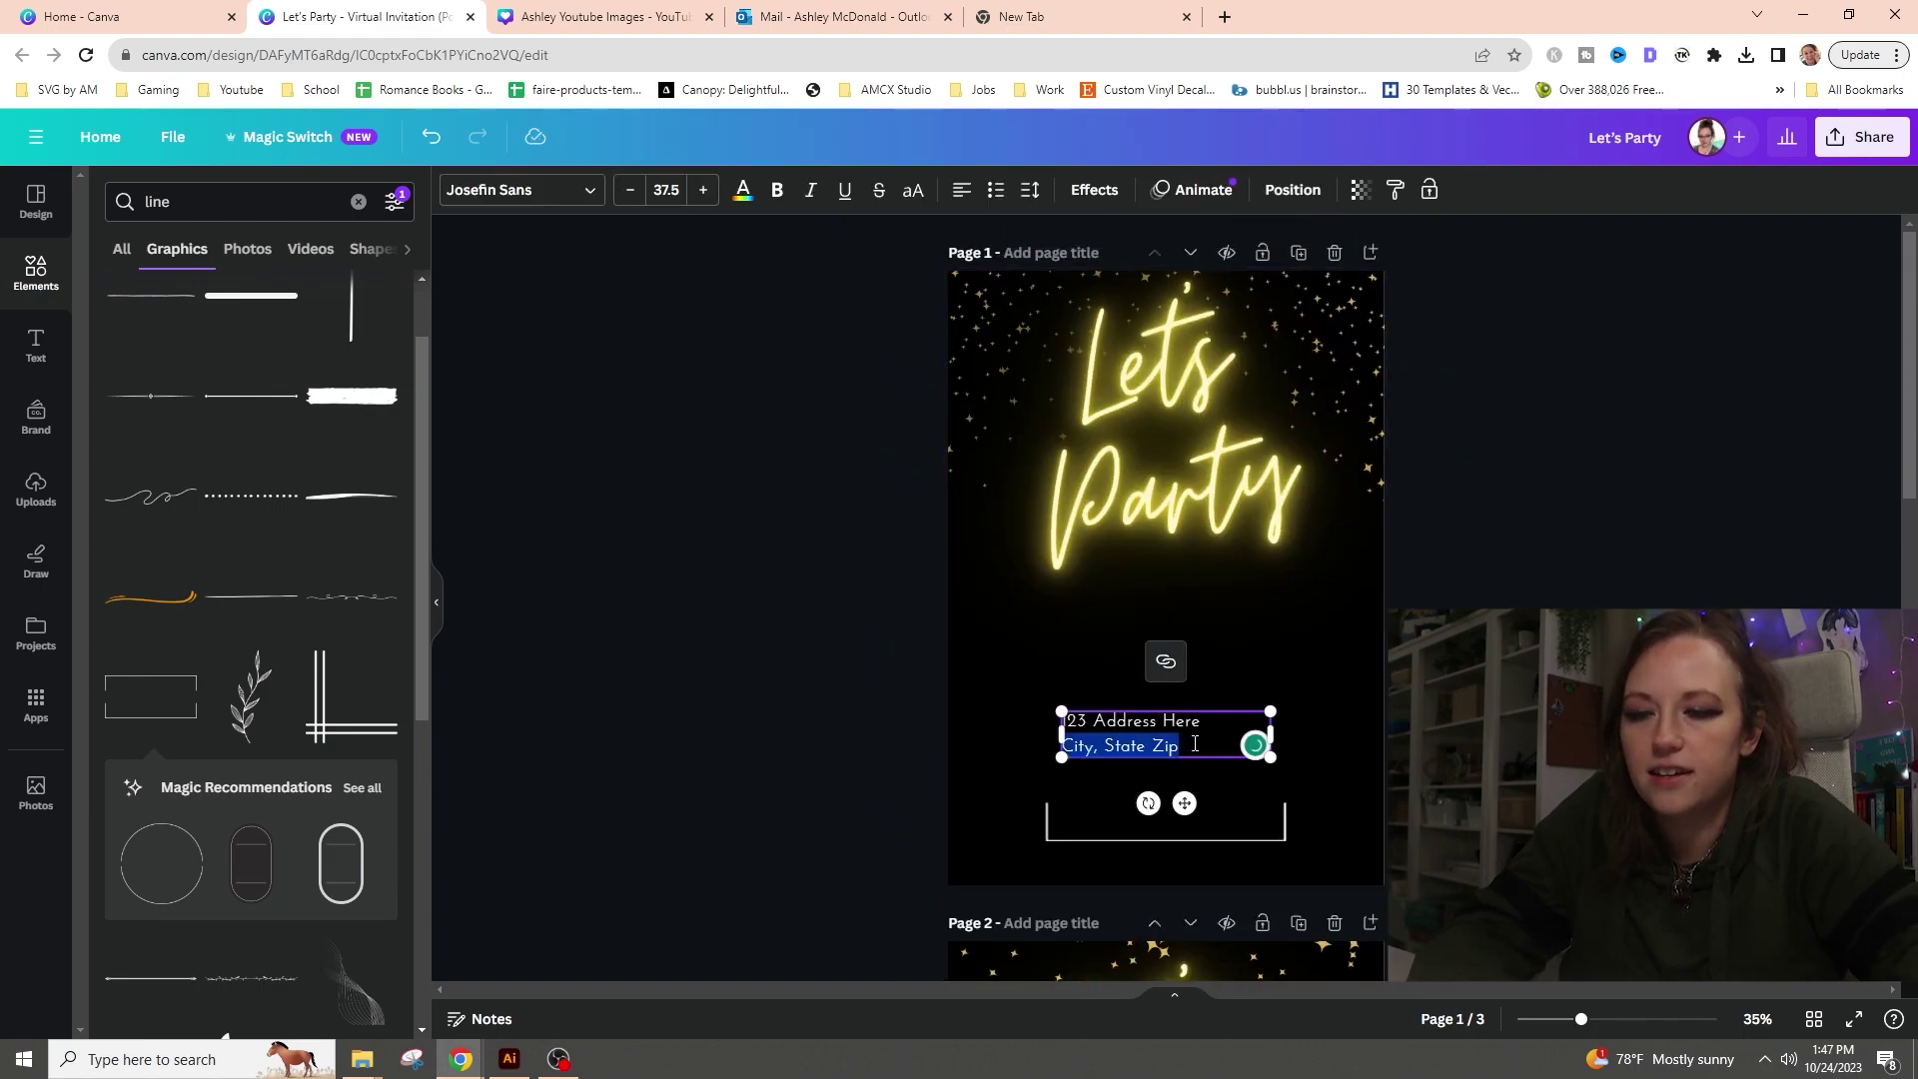
key(Return)
text(386-123)
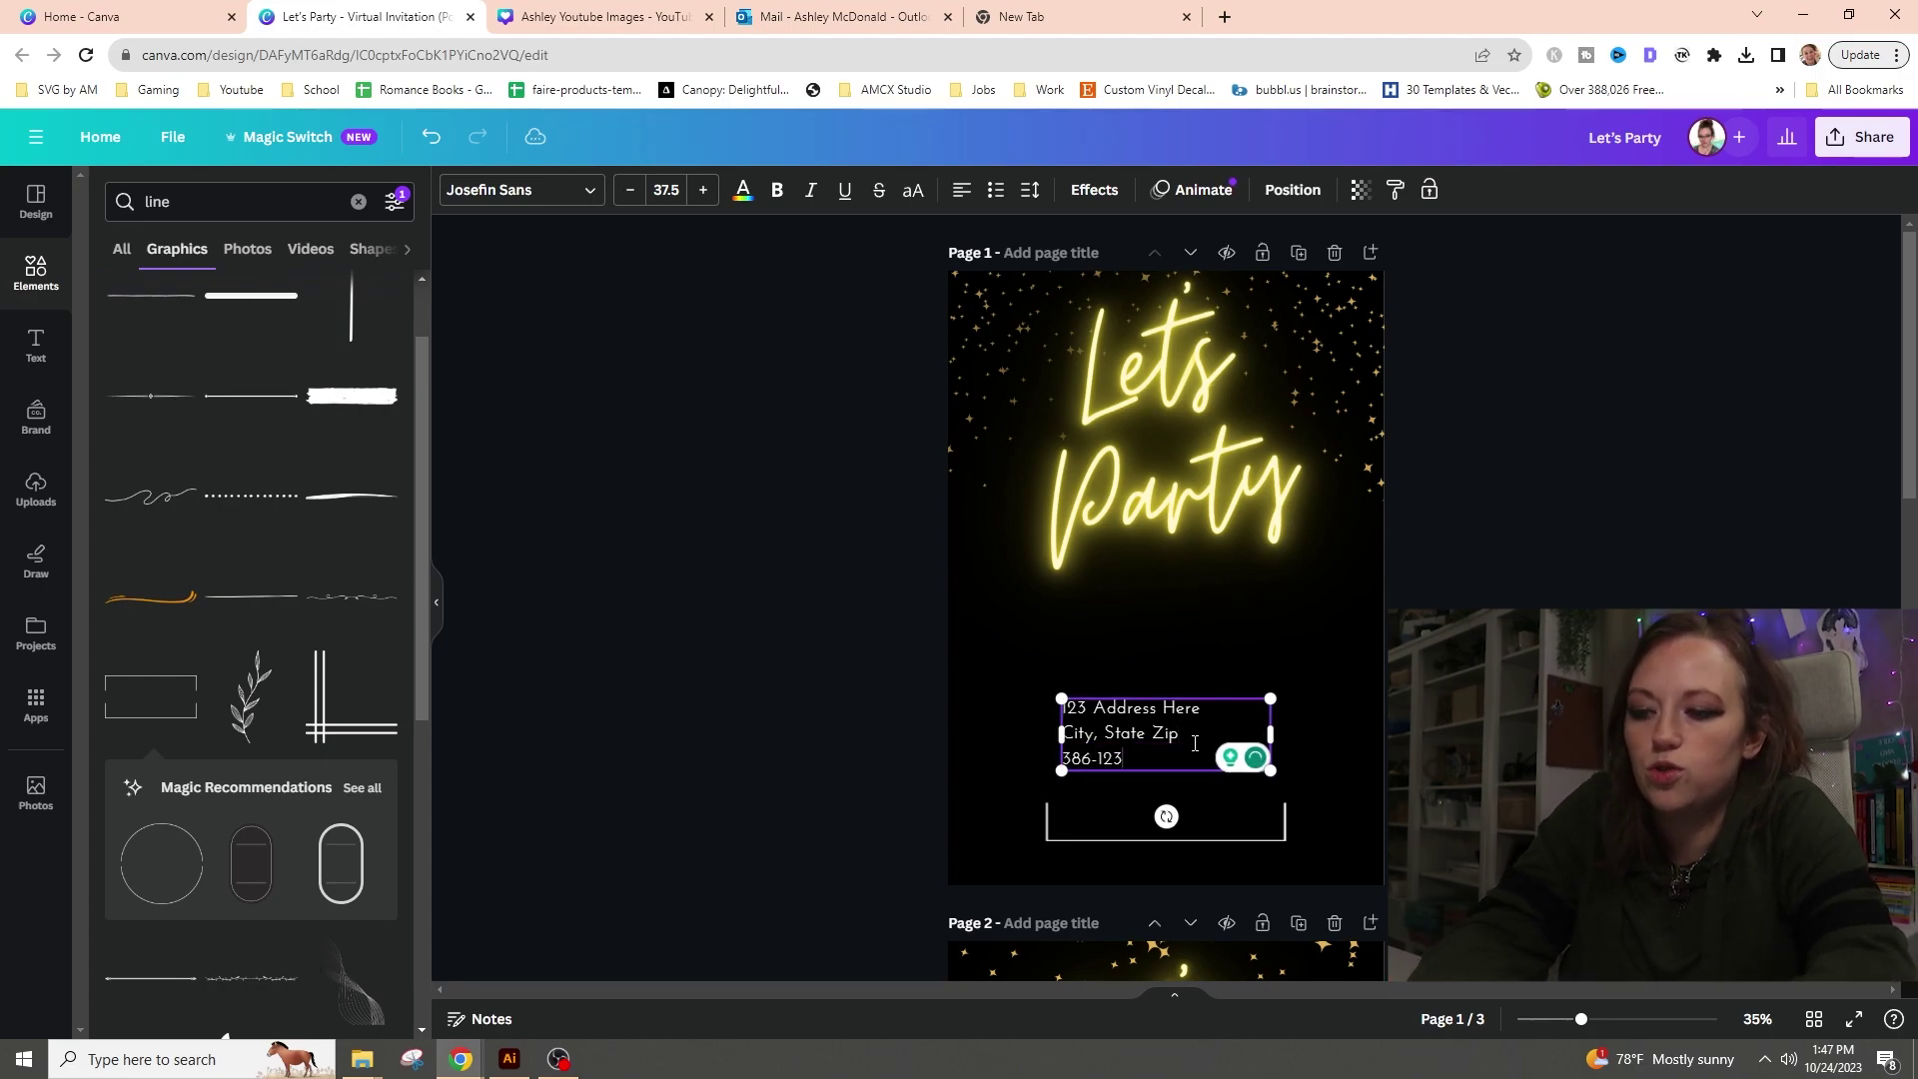
text(-4567)
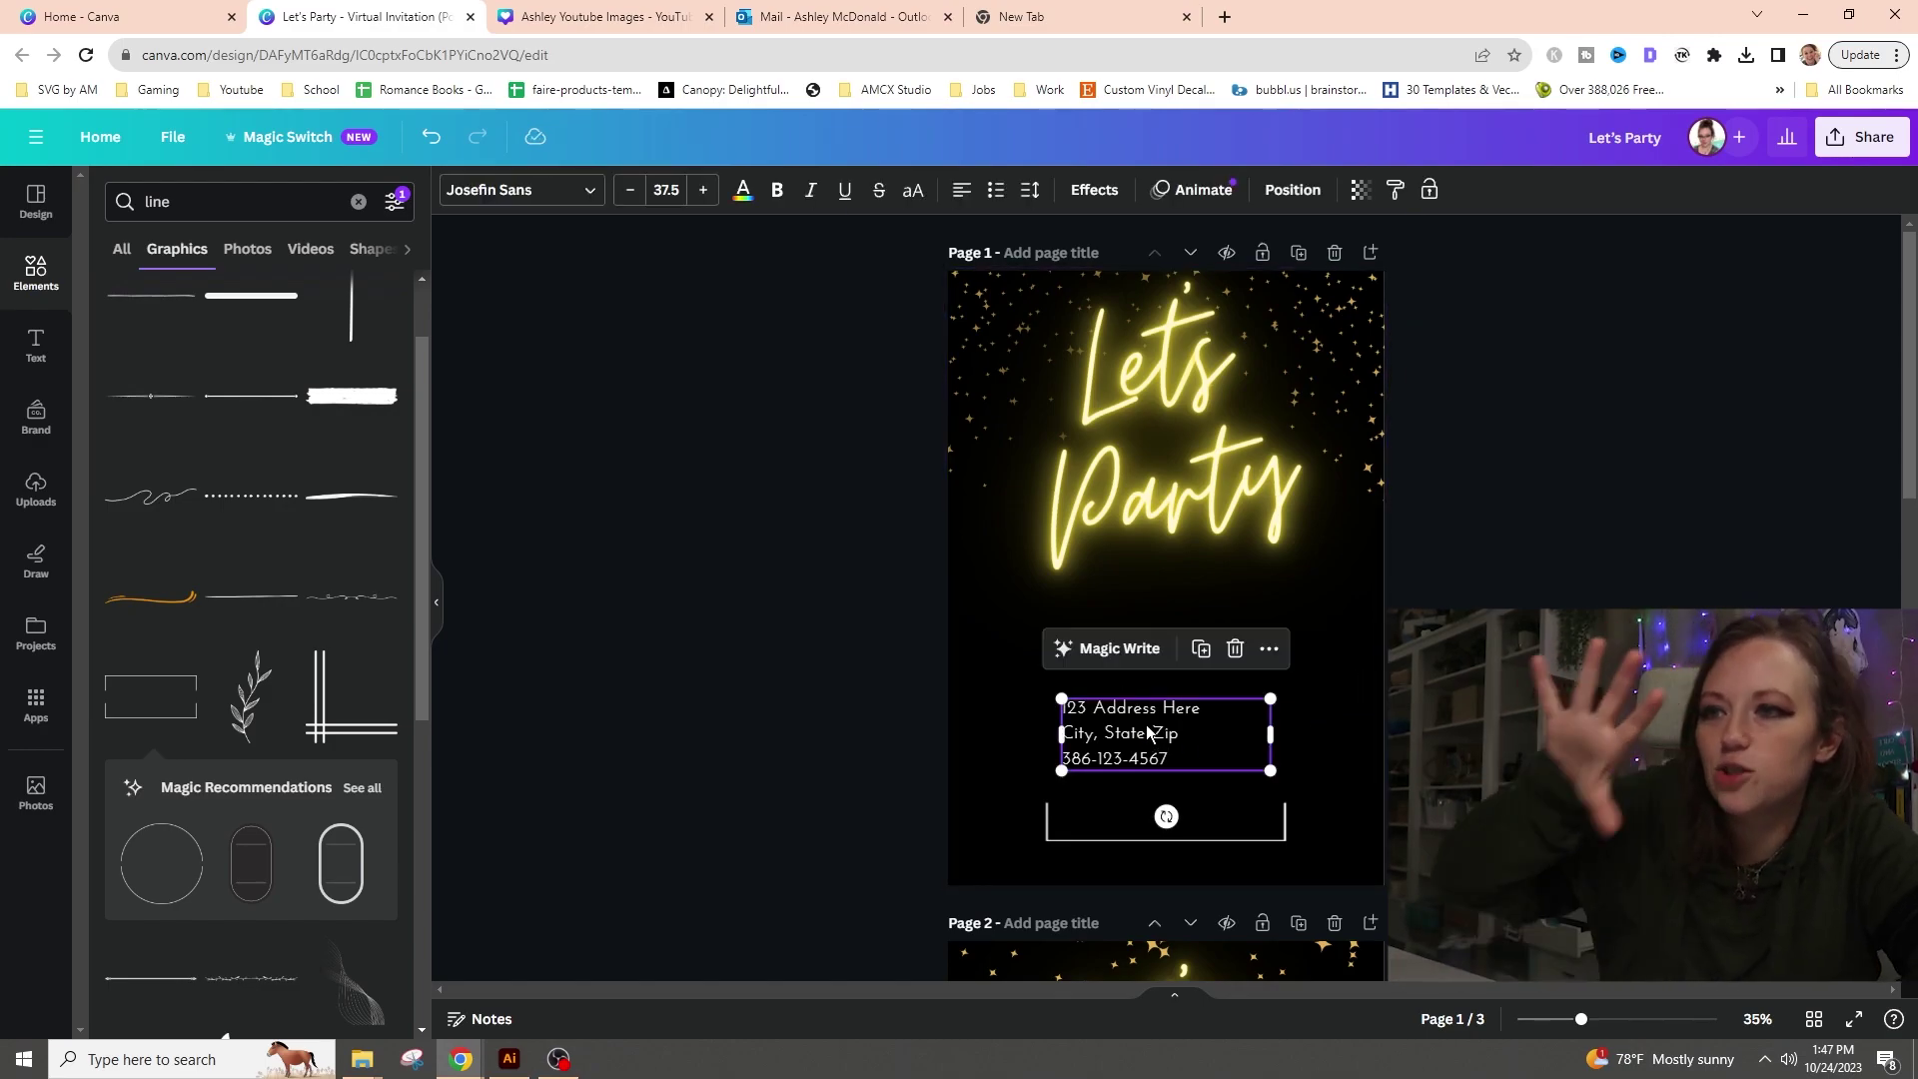
click(961, 192)
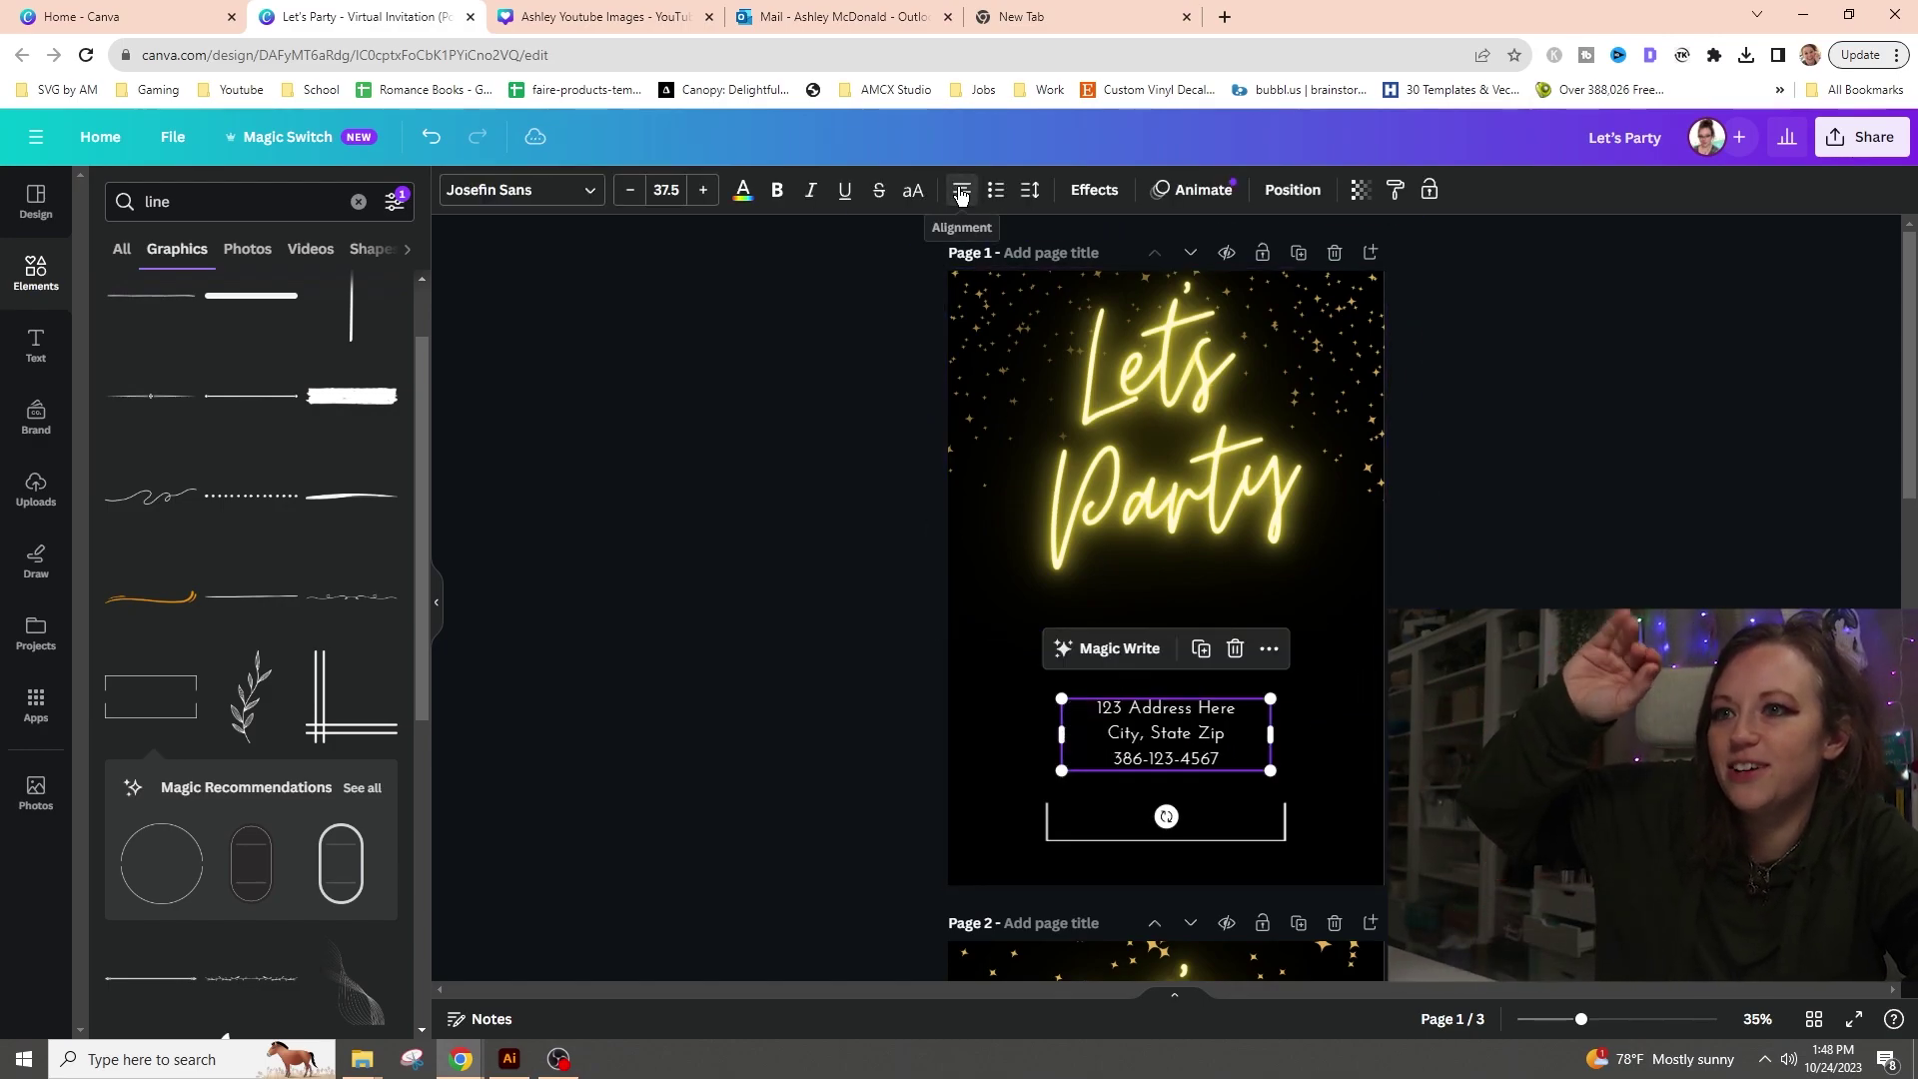
- Drop the address into the frame with 0.98 line spacing, size 33.5 text and wider letter spacing
drag(1211, 738, 1204, 822)
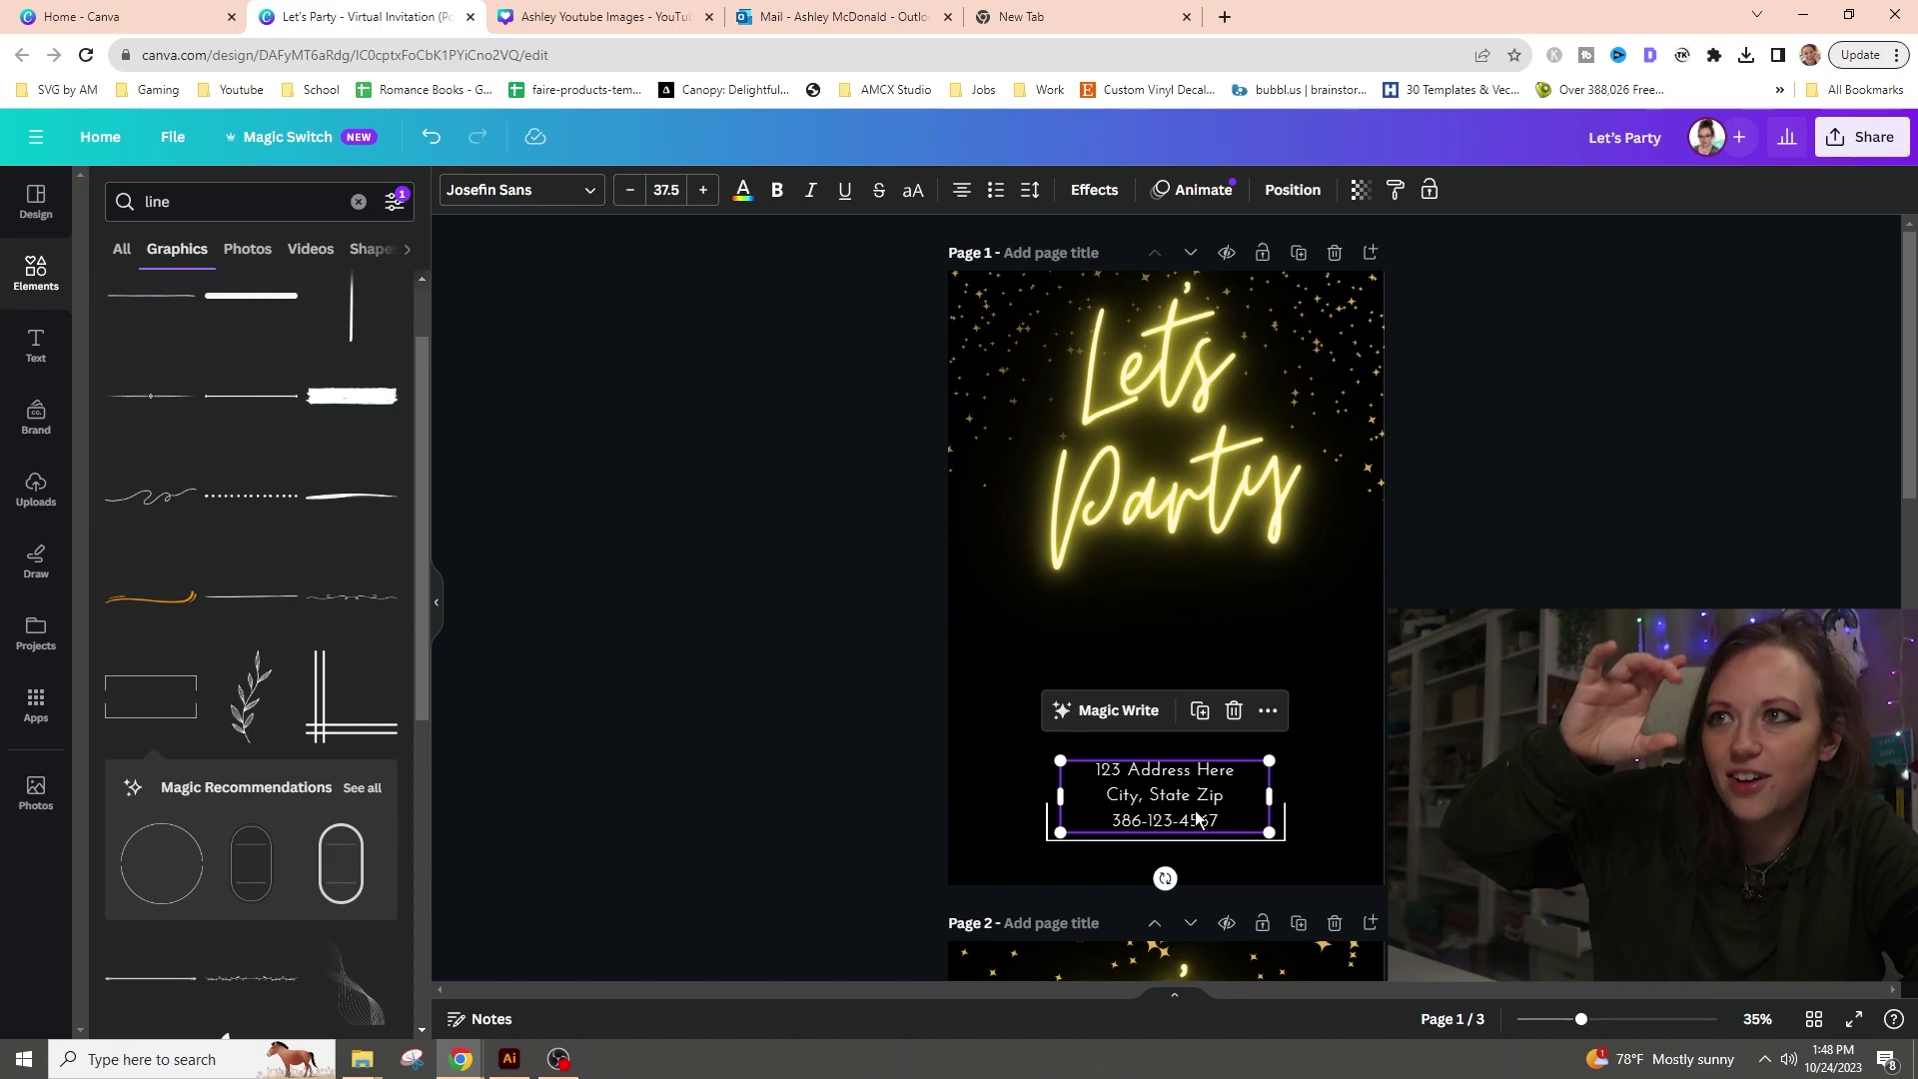
click(1030, 190)
drag(1141, 336, 1089, 346)
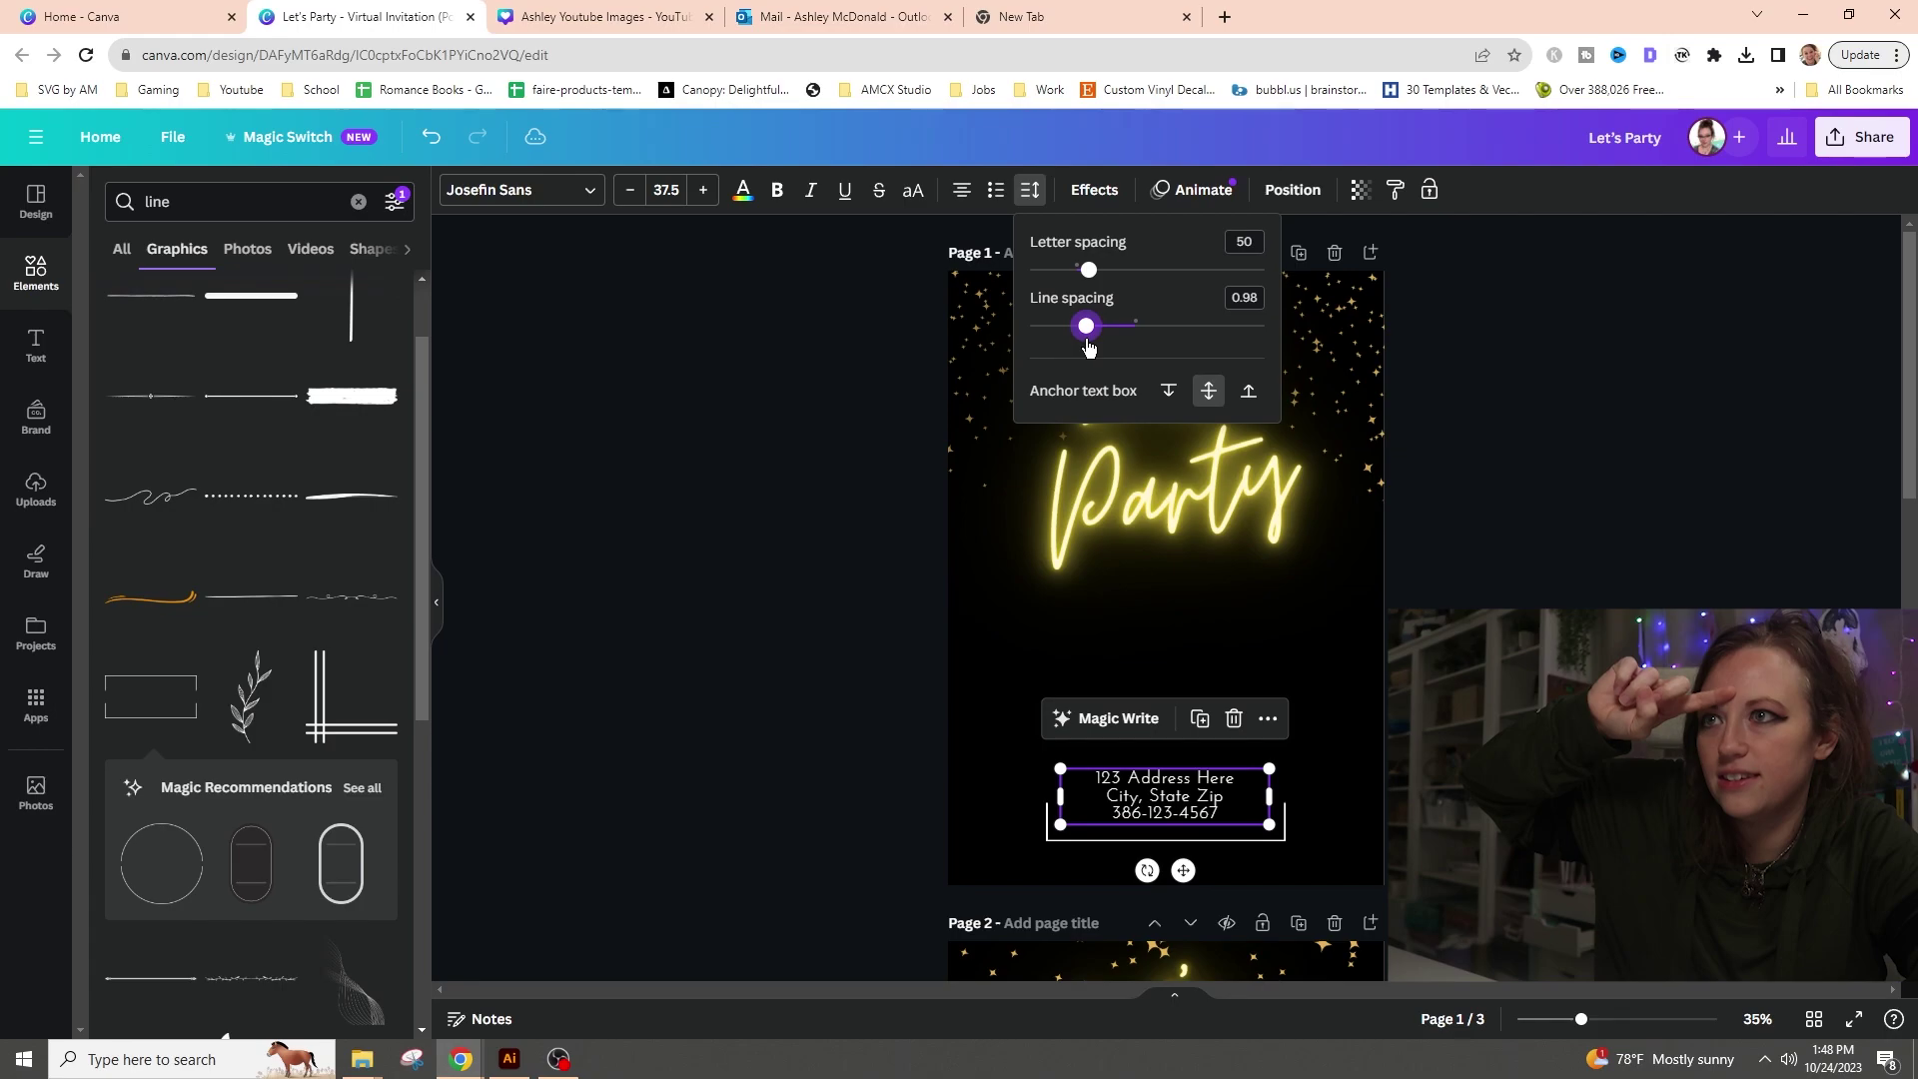
click(638, 199)
click(638, 200)
click(637, 200)
click(638, 200)
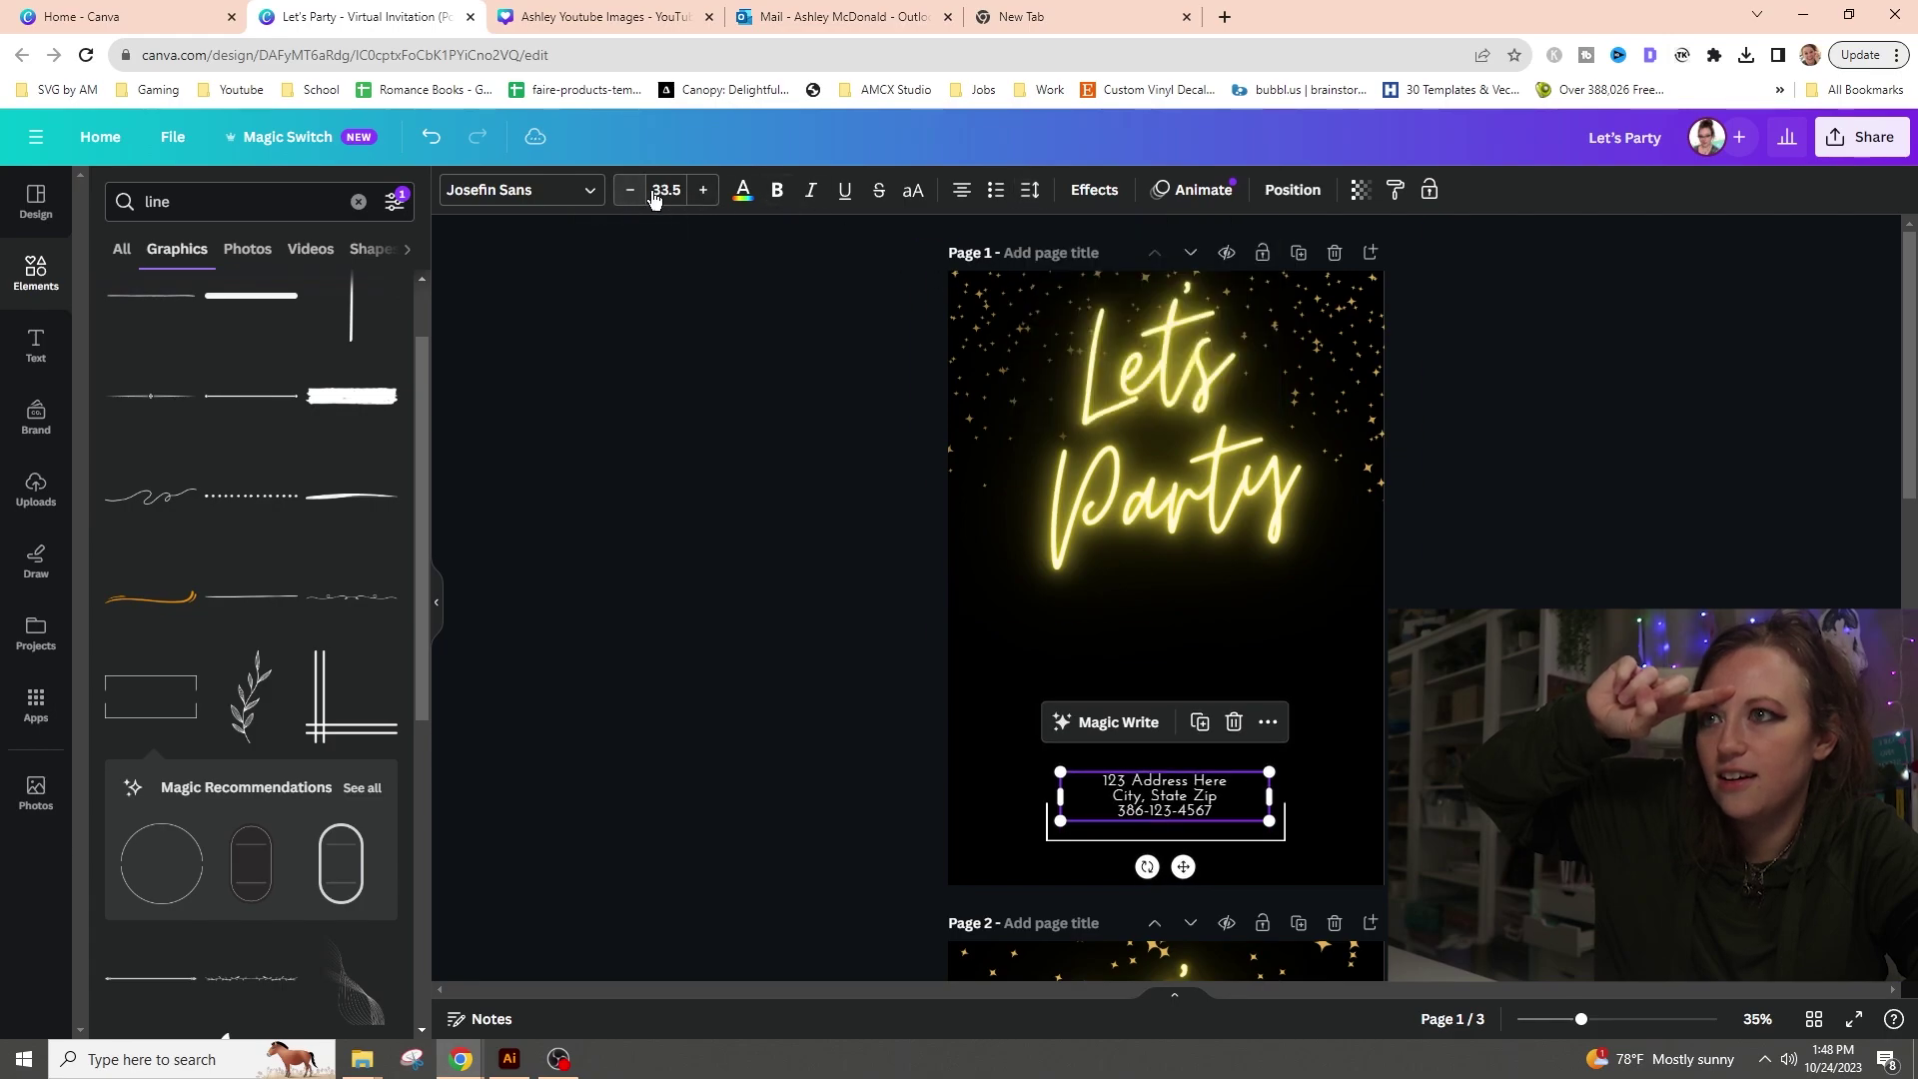
click(1030, 192)
drag(1094, 274, 1106, 276)
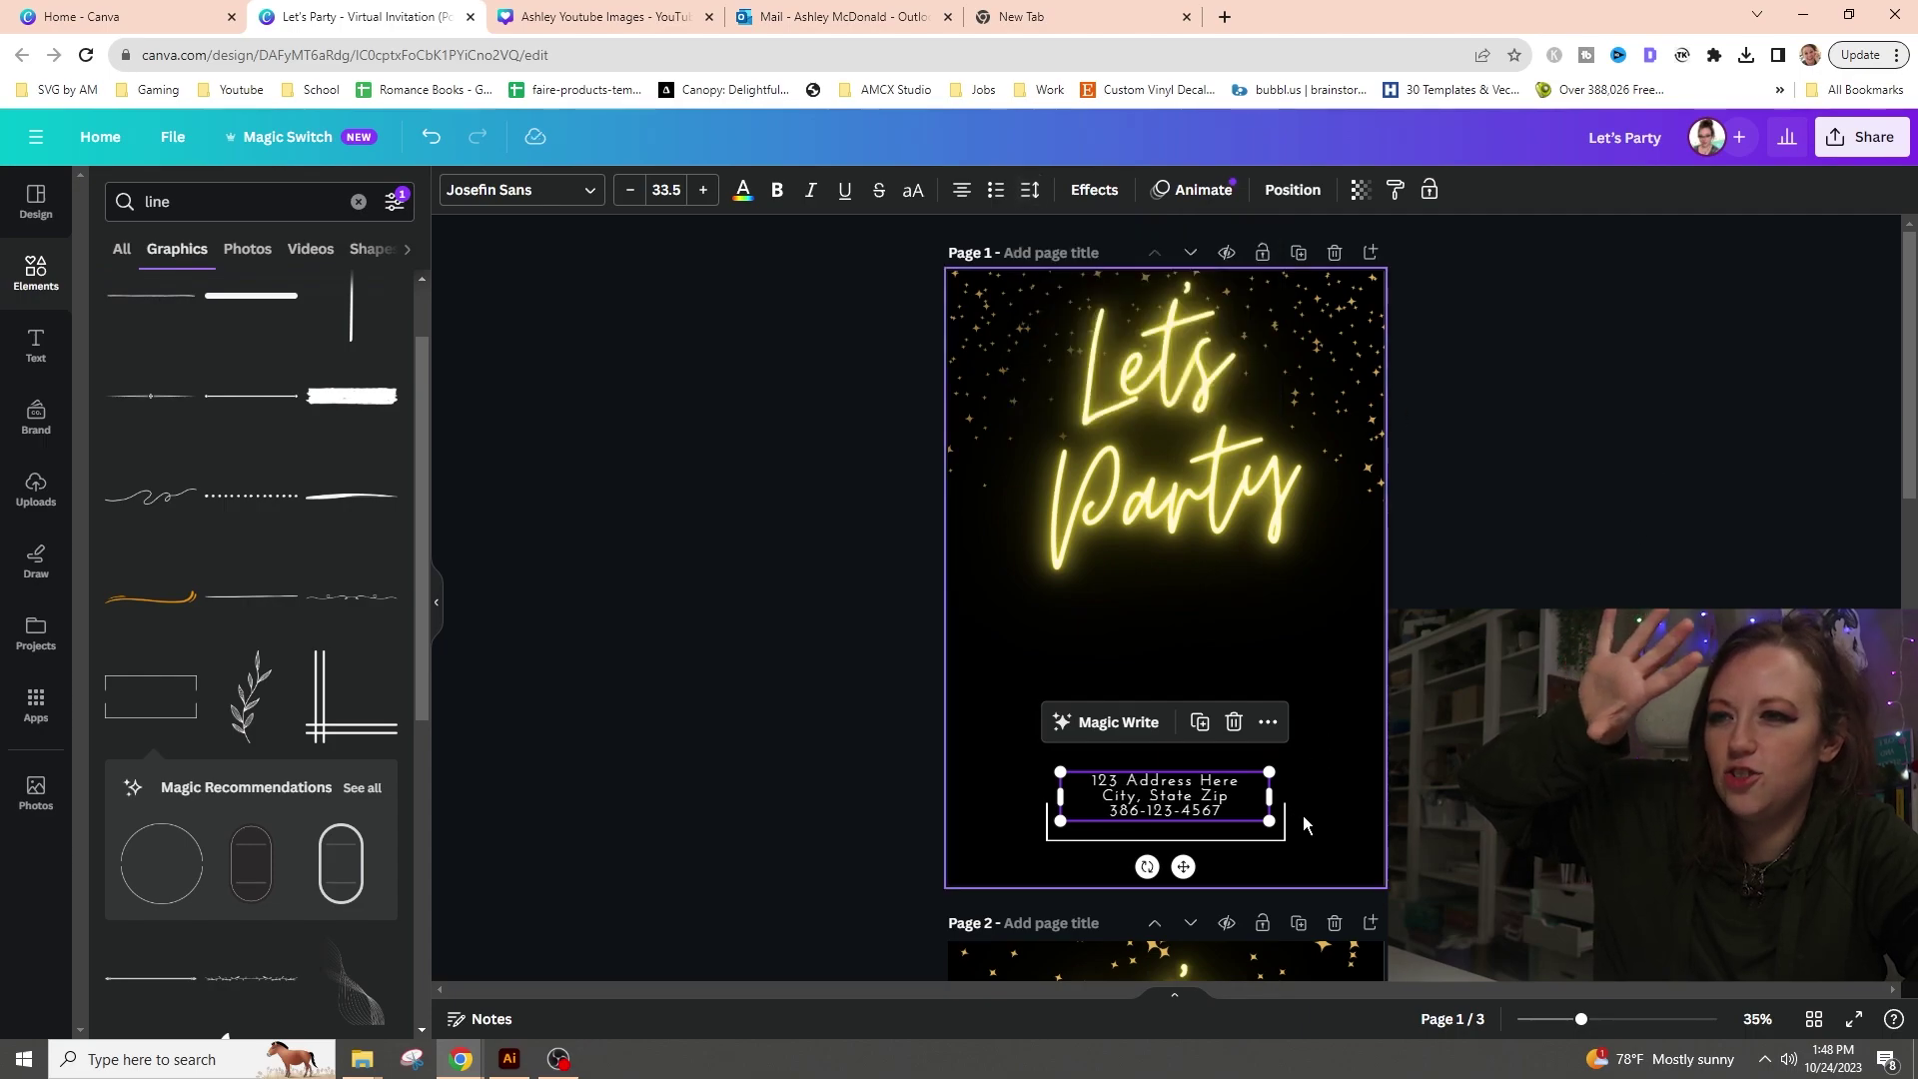
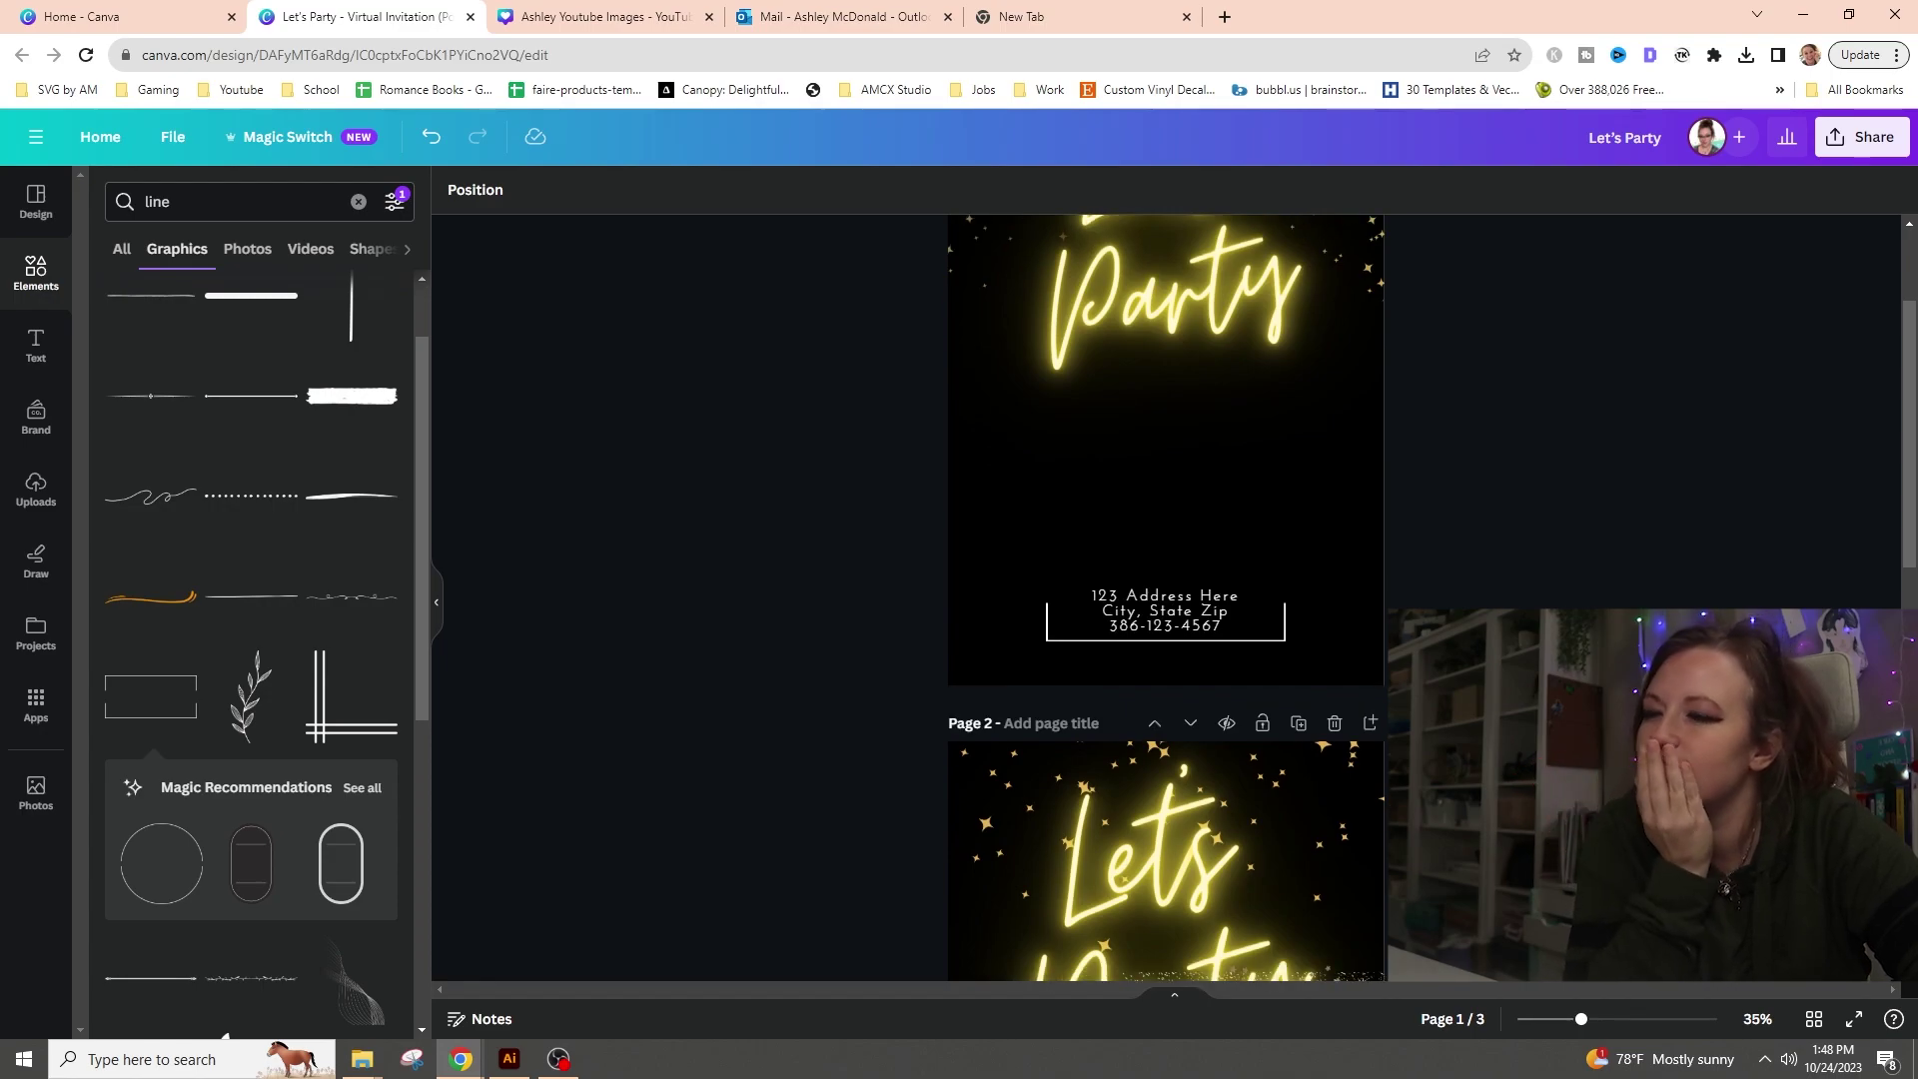
scroll(1165, 600, down, 15)
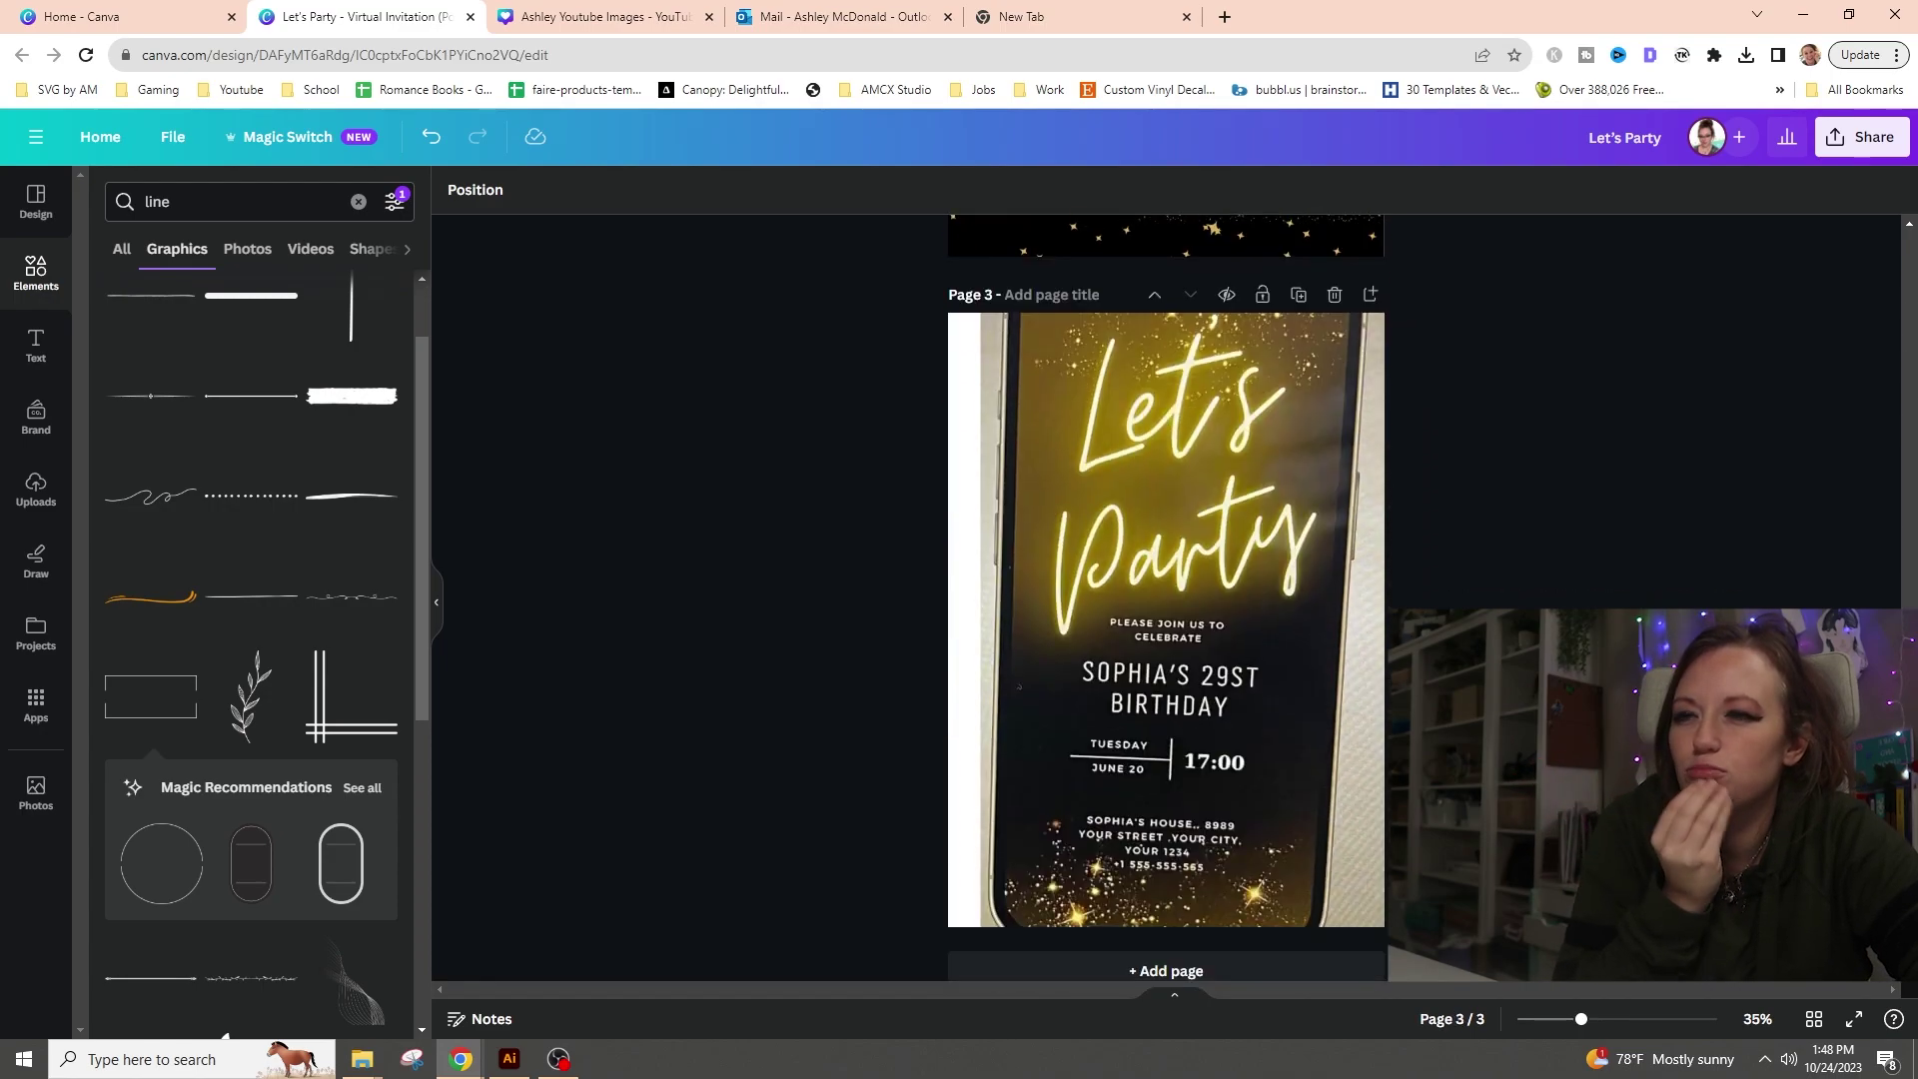
- Copy the address box above it and replace its text with 'Please Join Us To Celebrate'
scroll(1225, 706, up, 15)
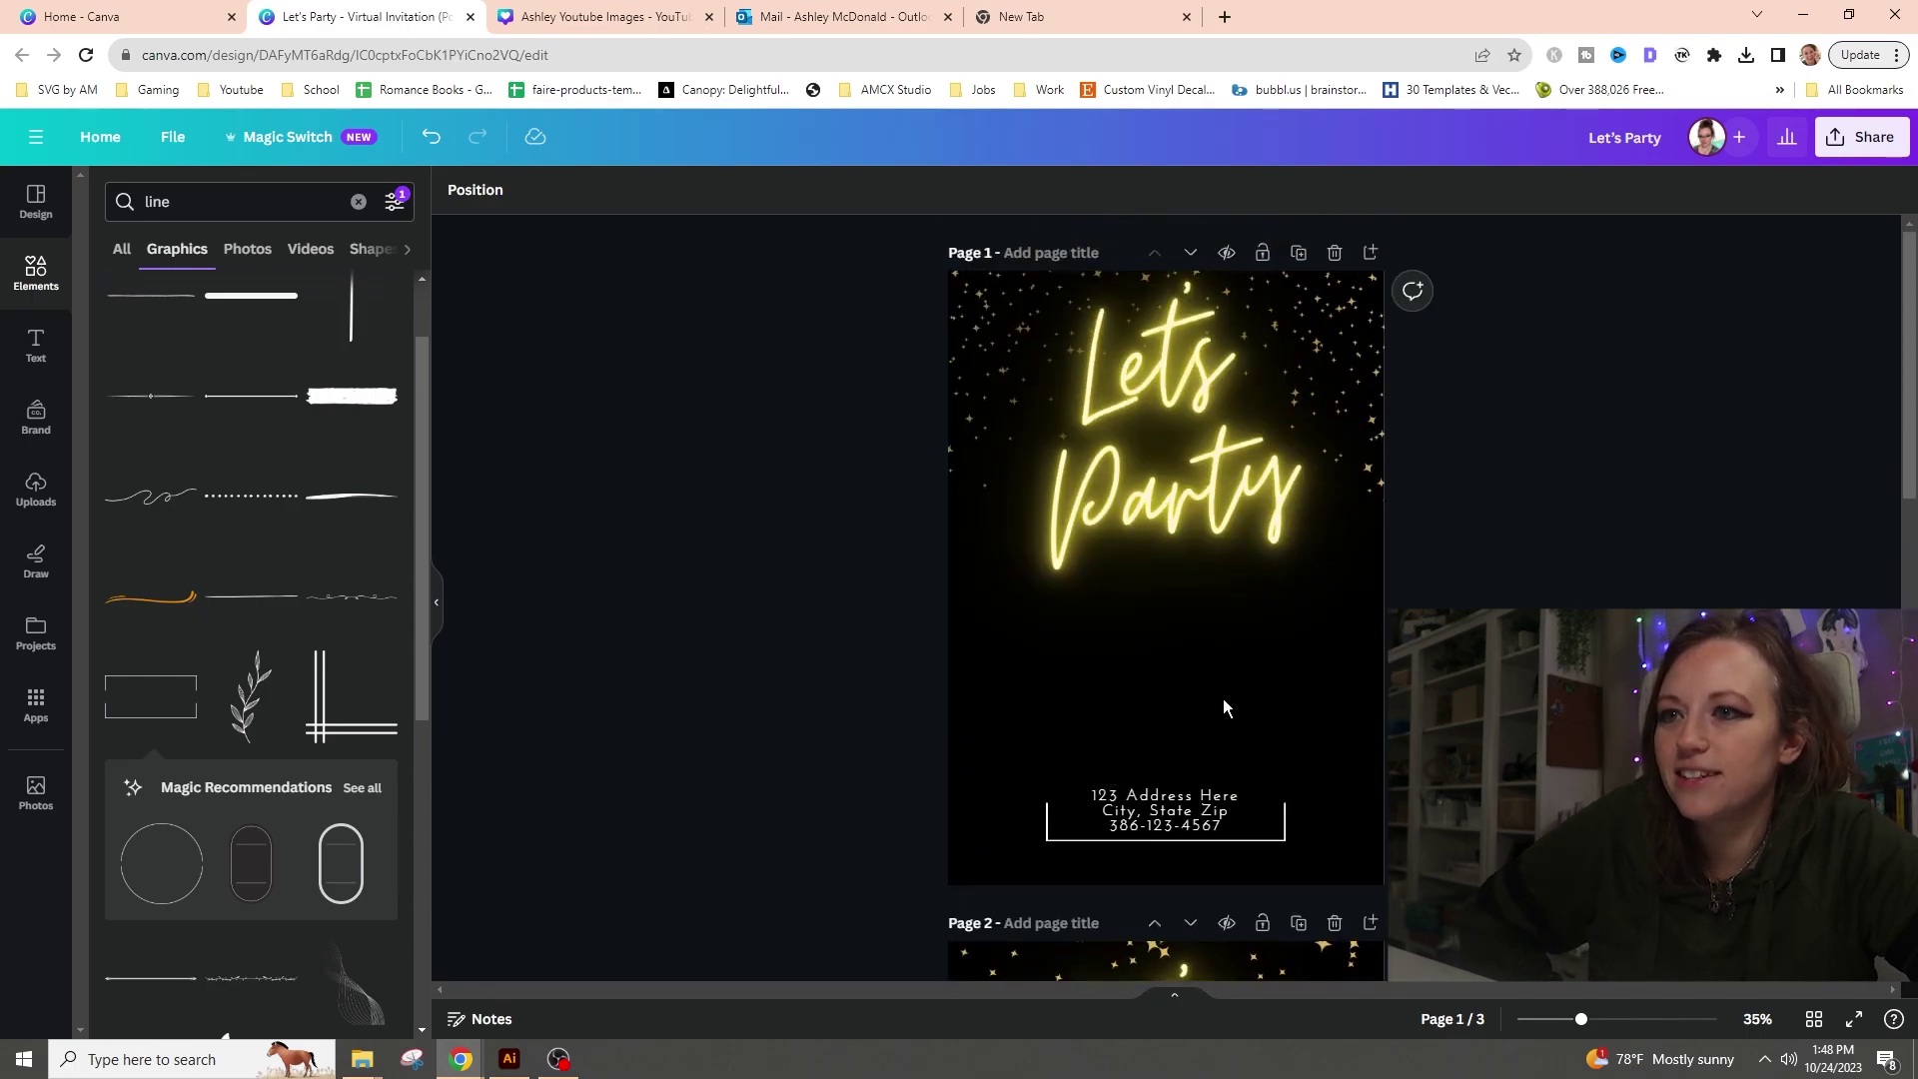
click(1159, 805)
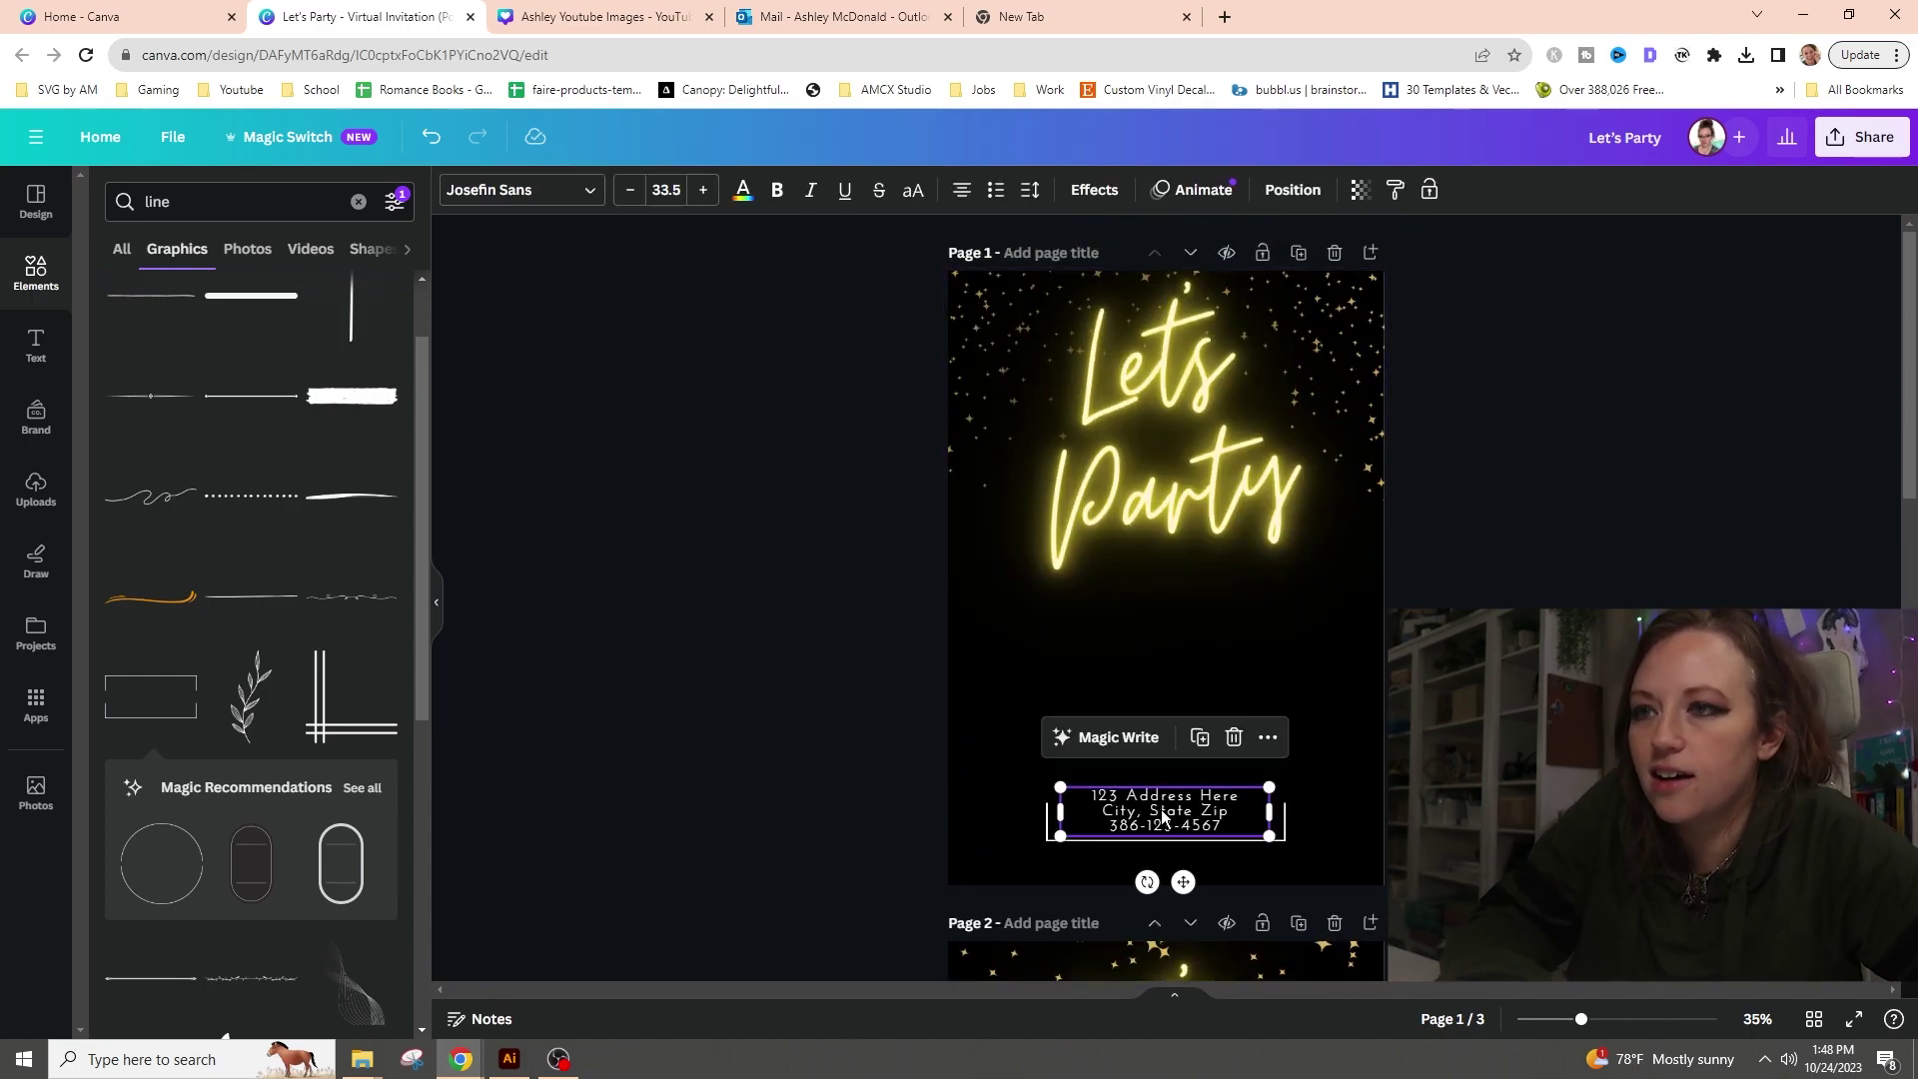
drag(1162, 817, 1151, 681)
triple_click(1151, 699)
scroll(1151, 698, down, 3)
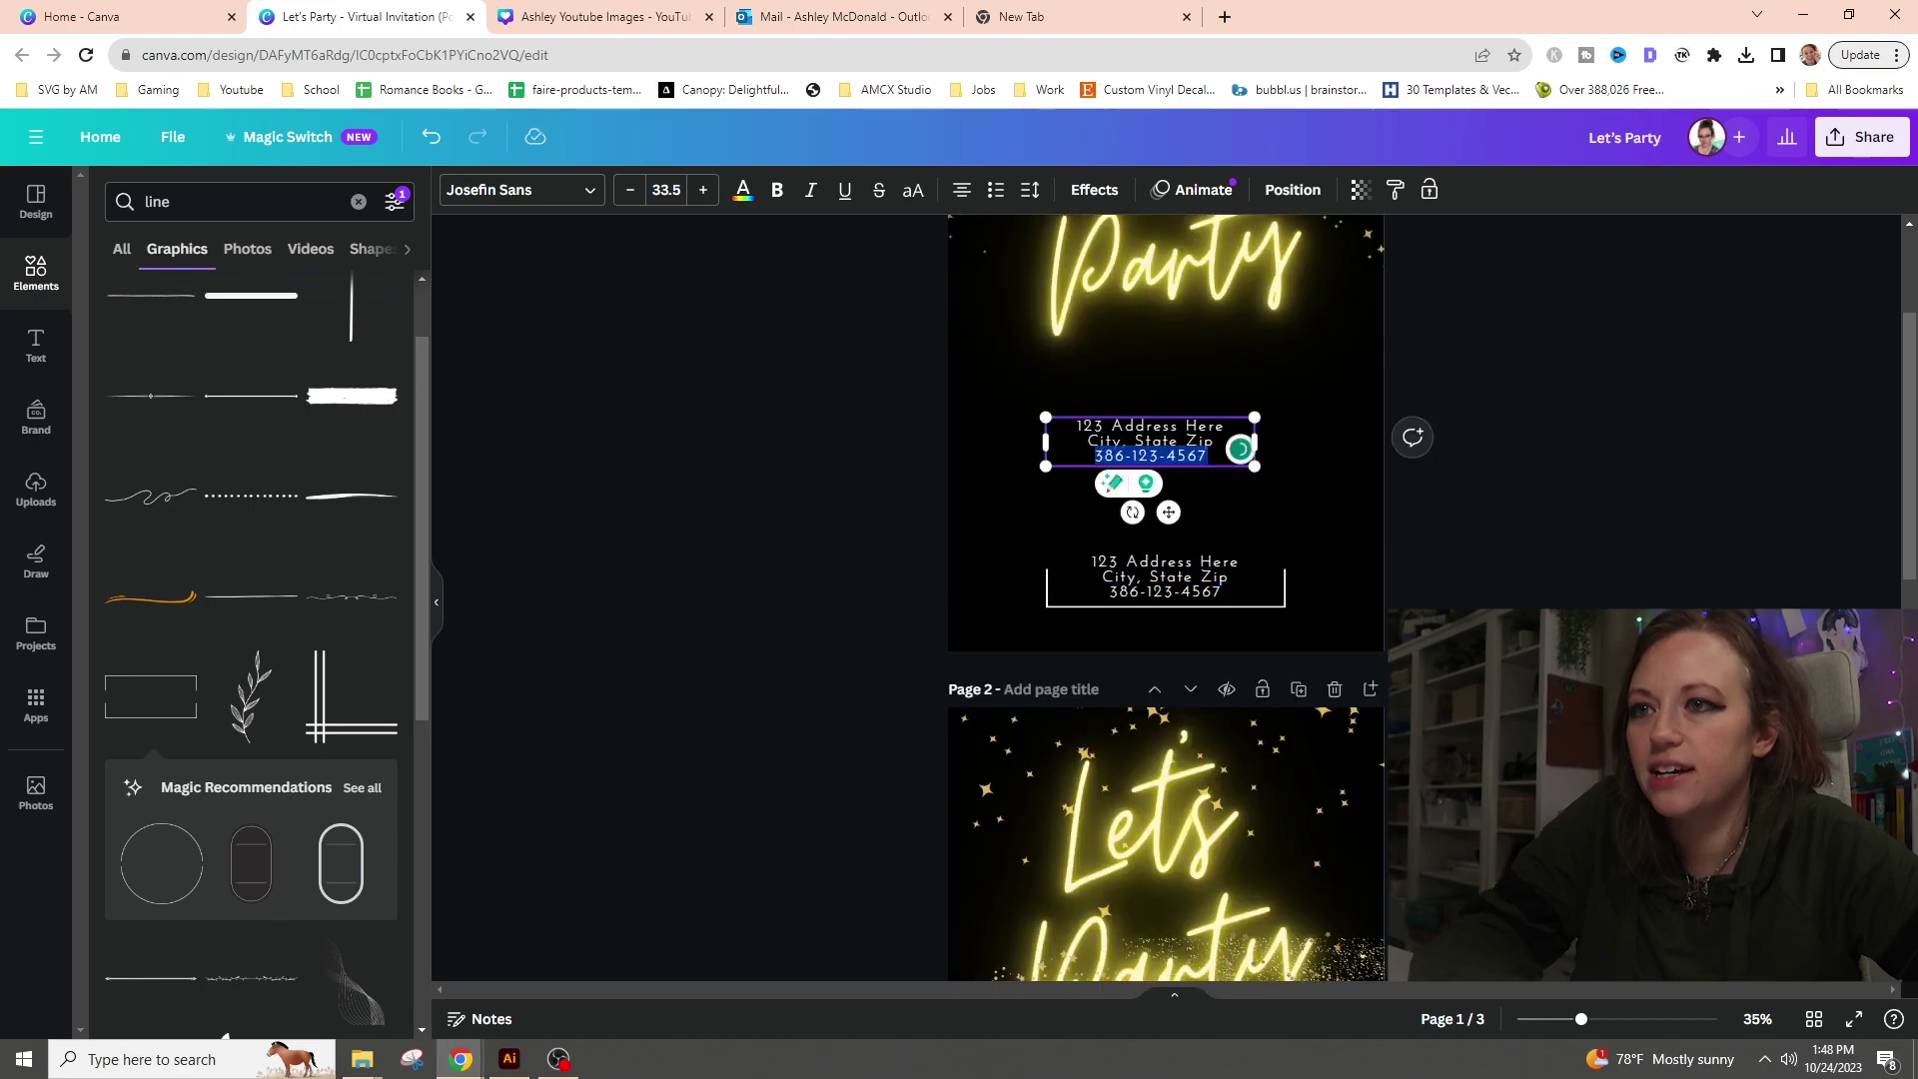
scroll(1166, 598, down, 14)
scroll(1046, 523, up, 15)
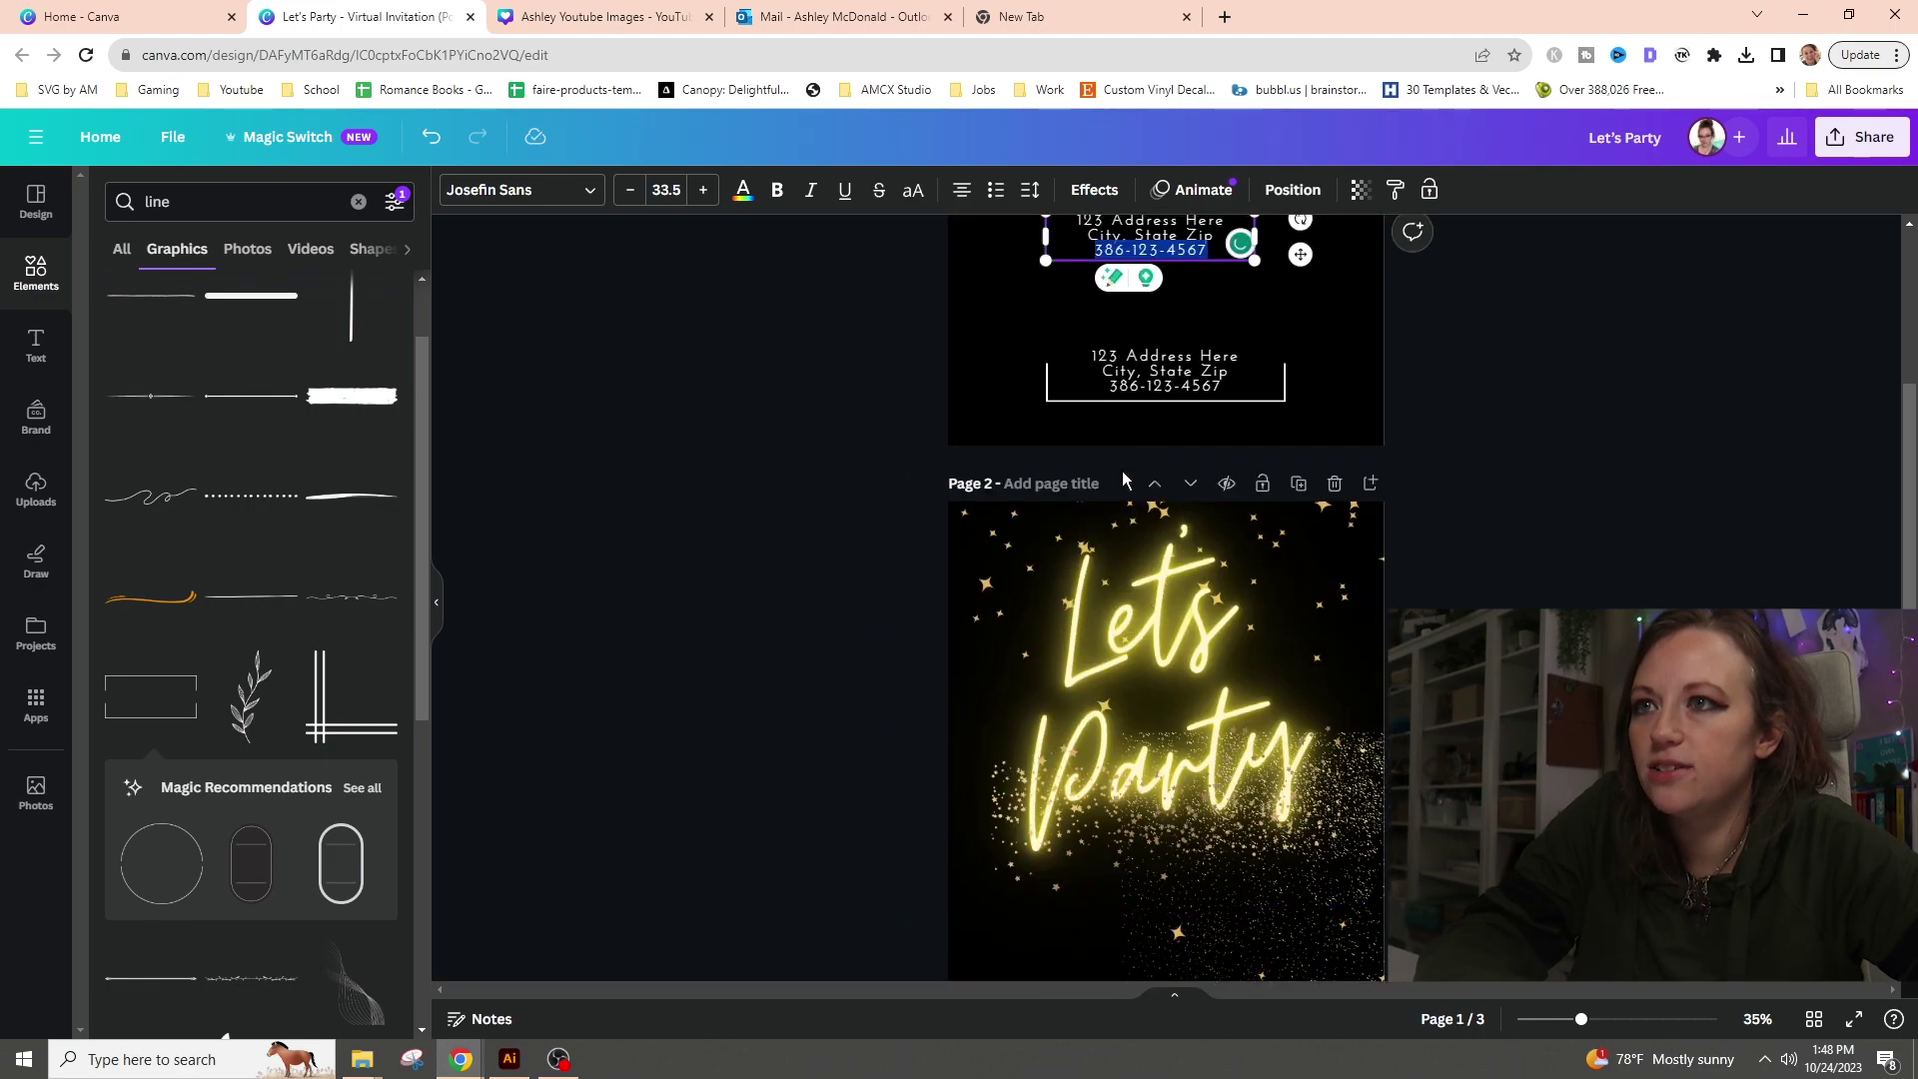
click(1078, 518)
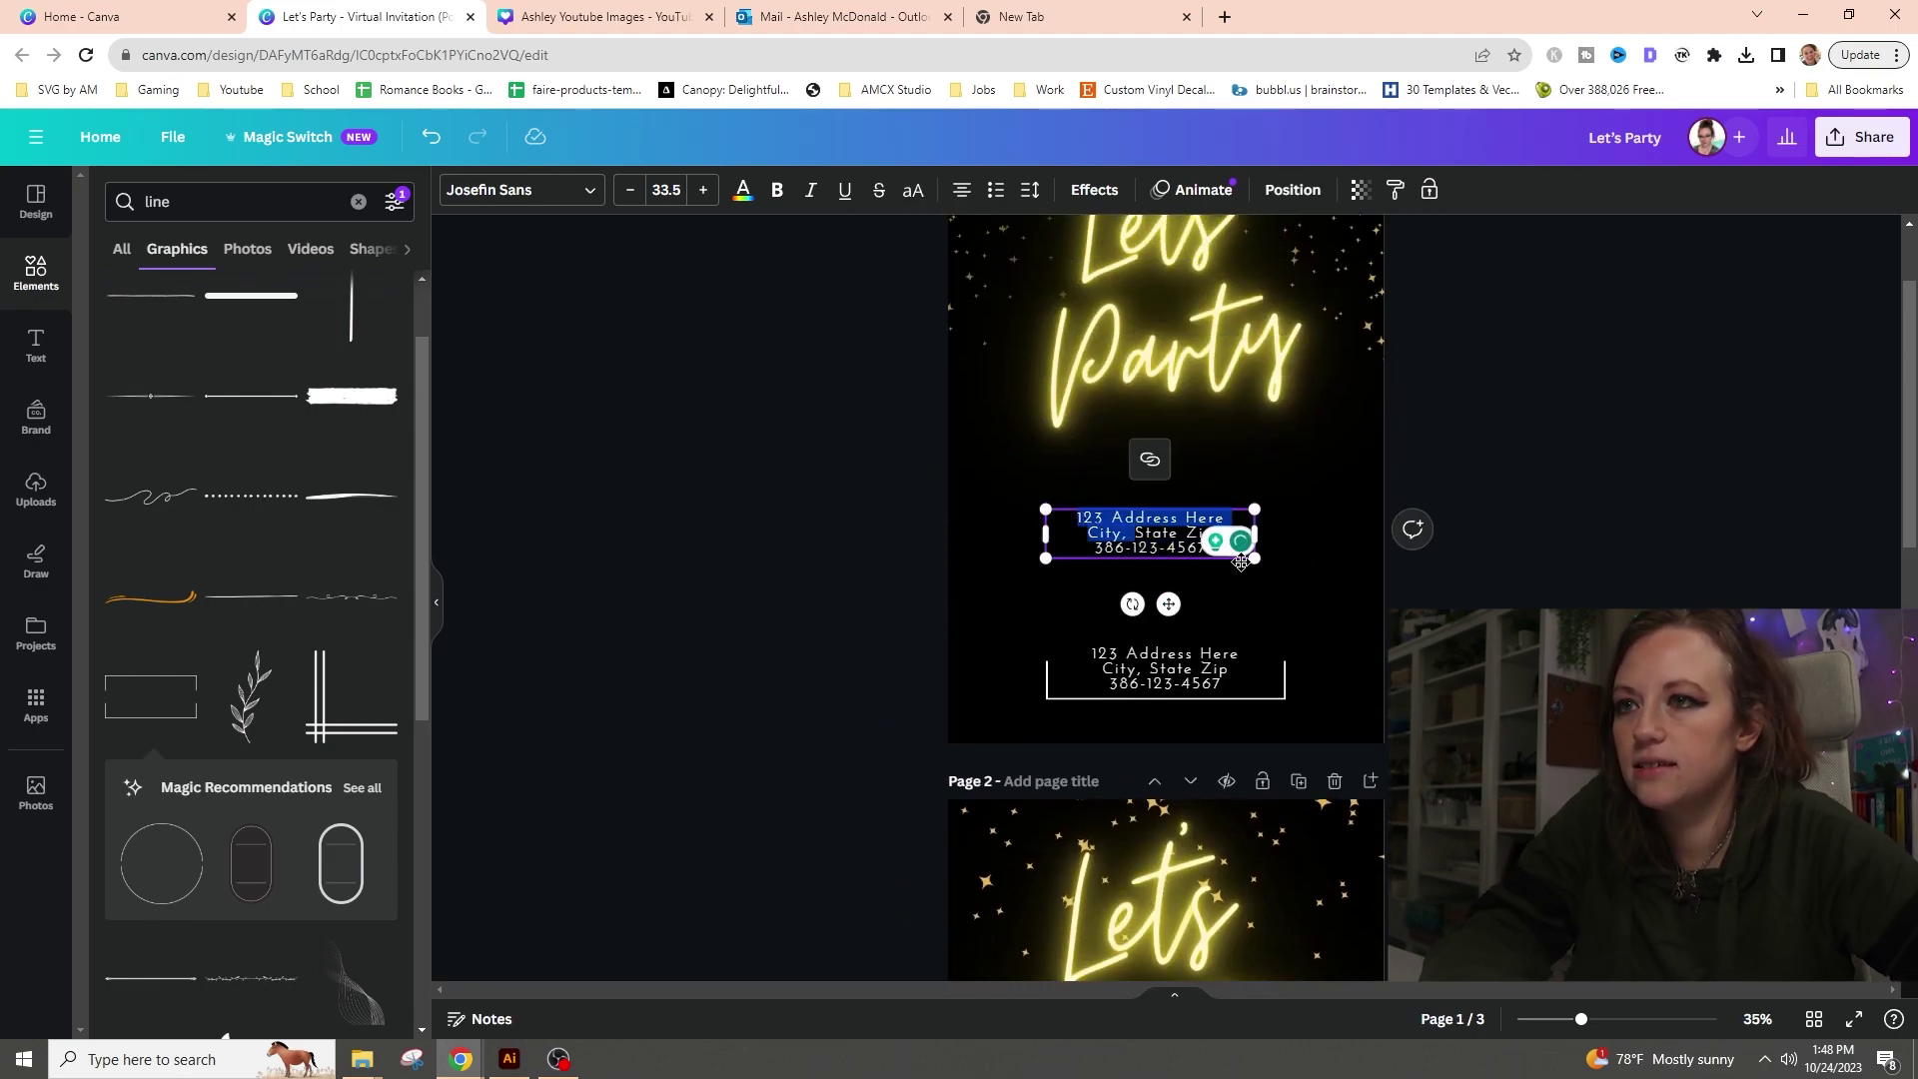
key(BackSpace)
key(ctrl+a)
key(BackSpace)
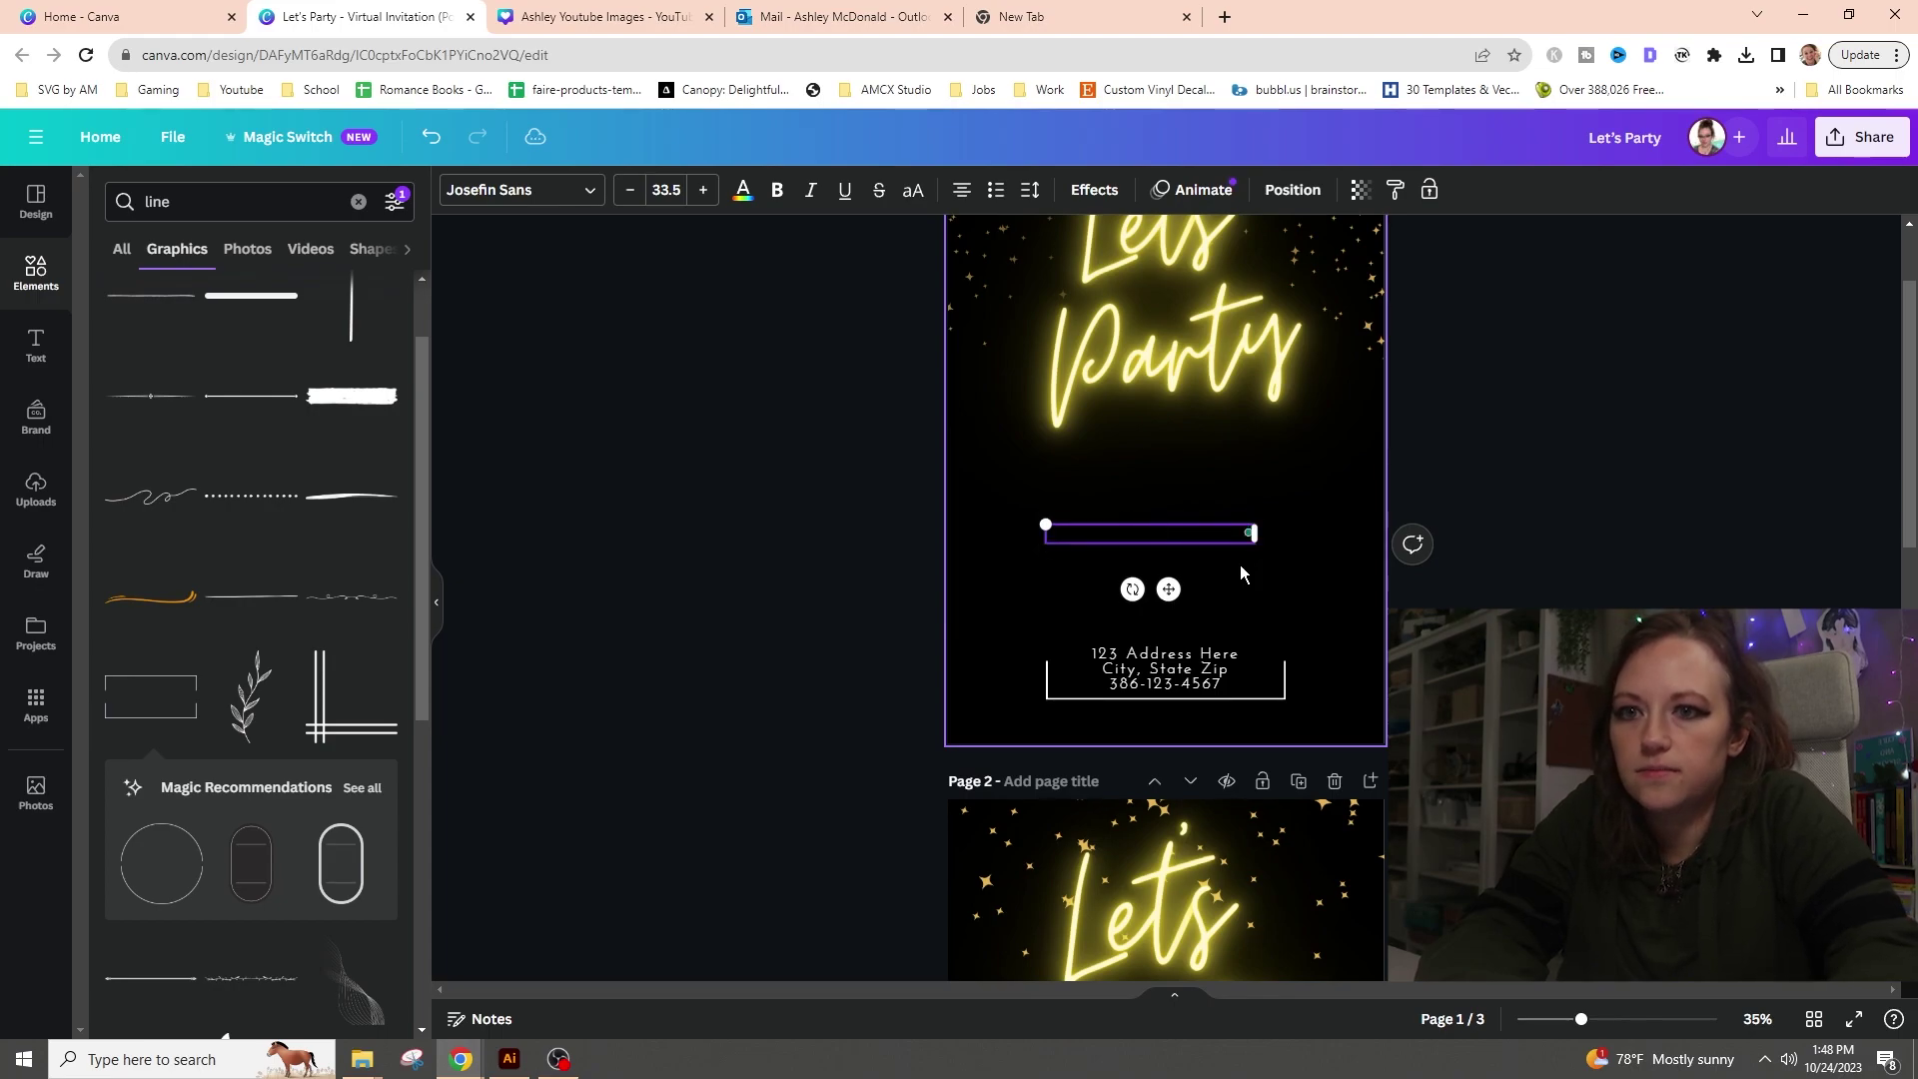
text(Please Joi)
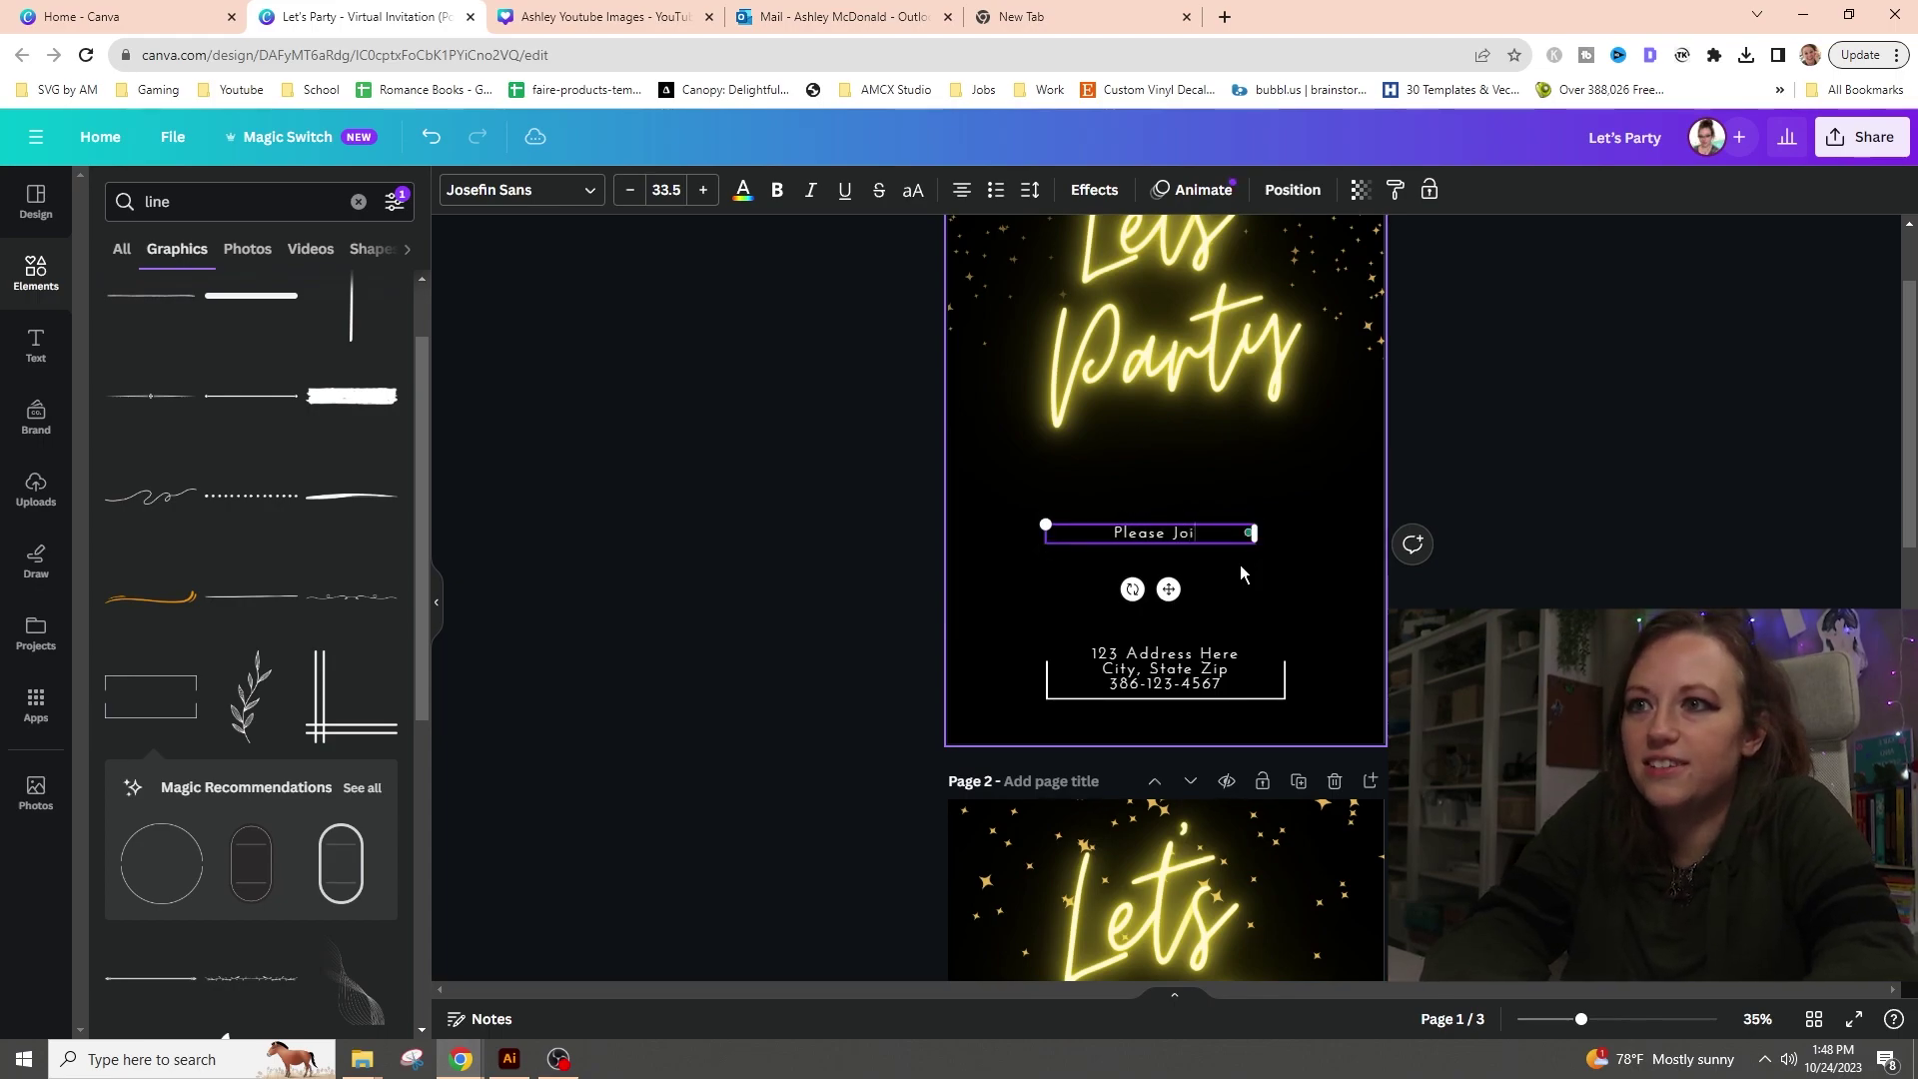
text(n Us To Celebrate)
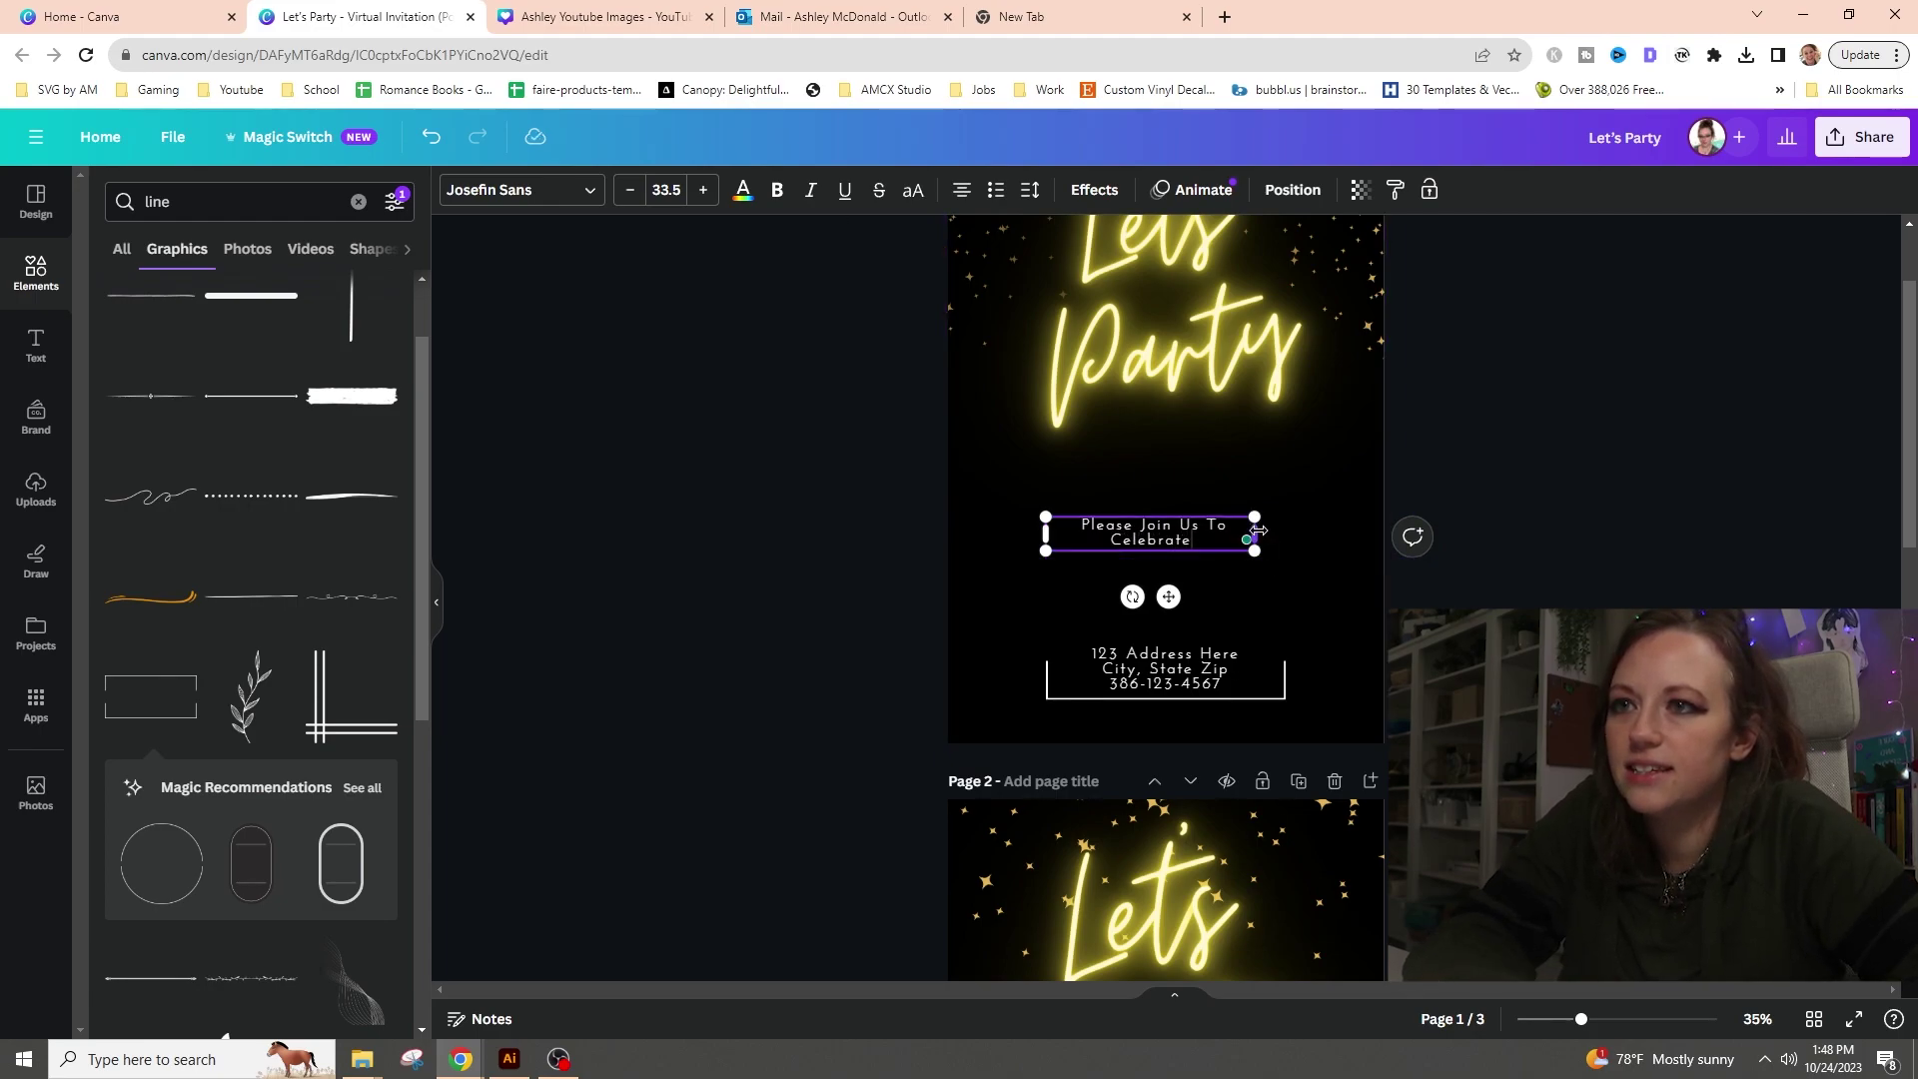
- Wrap the subtitle onto two lines, make it bold and larger, and adjust its line spacing
drag(1257, 531, 1163, 450)
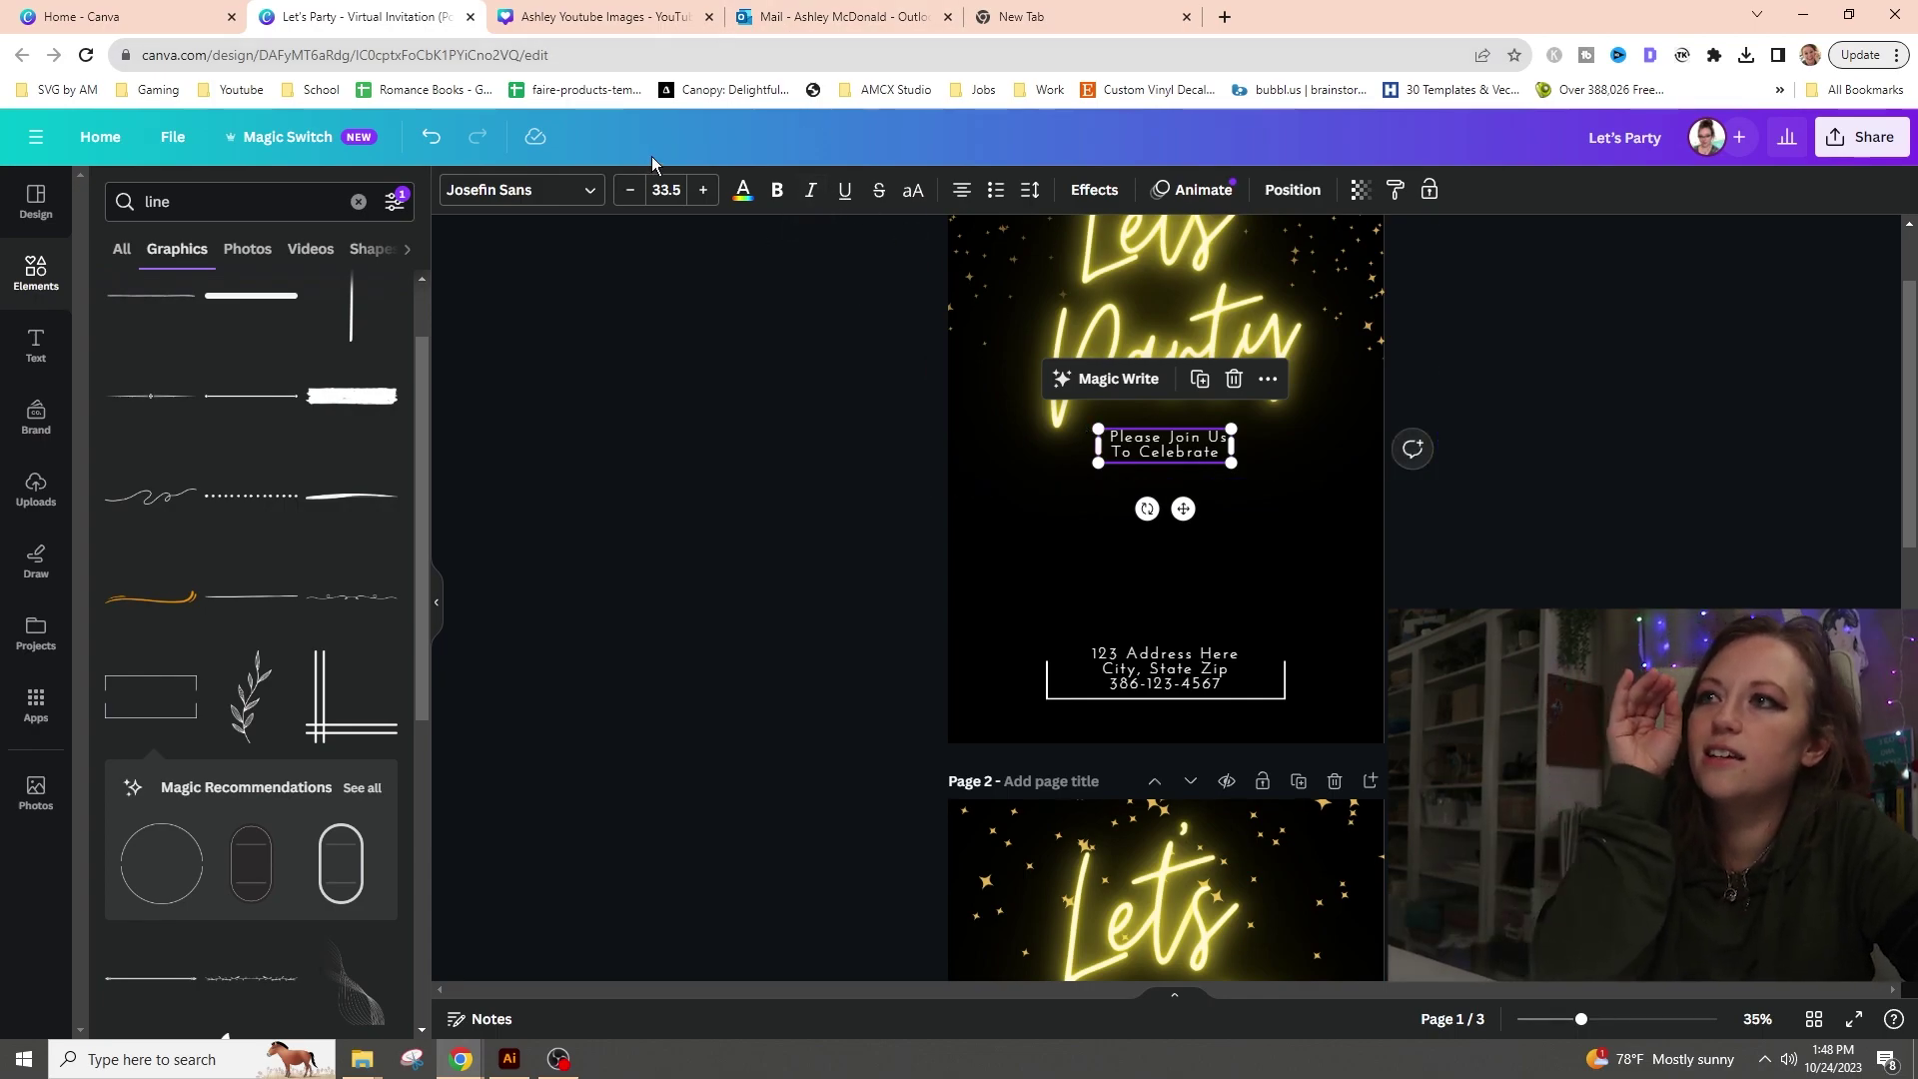
click(778, 192)
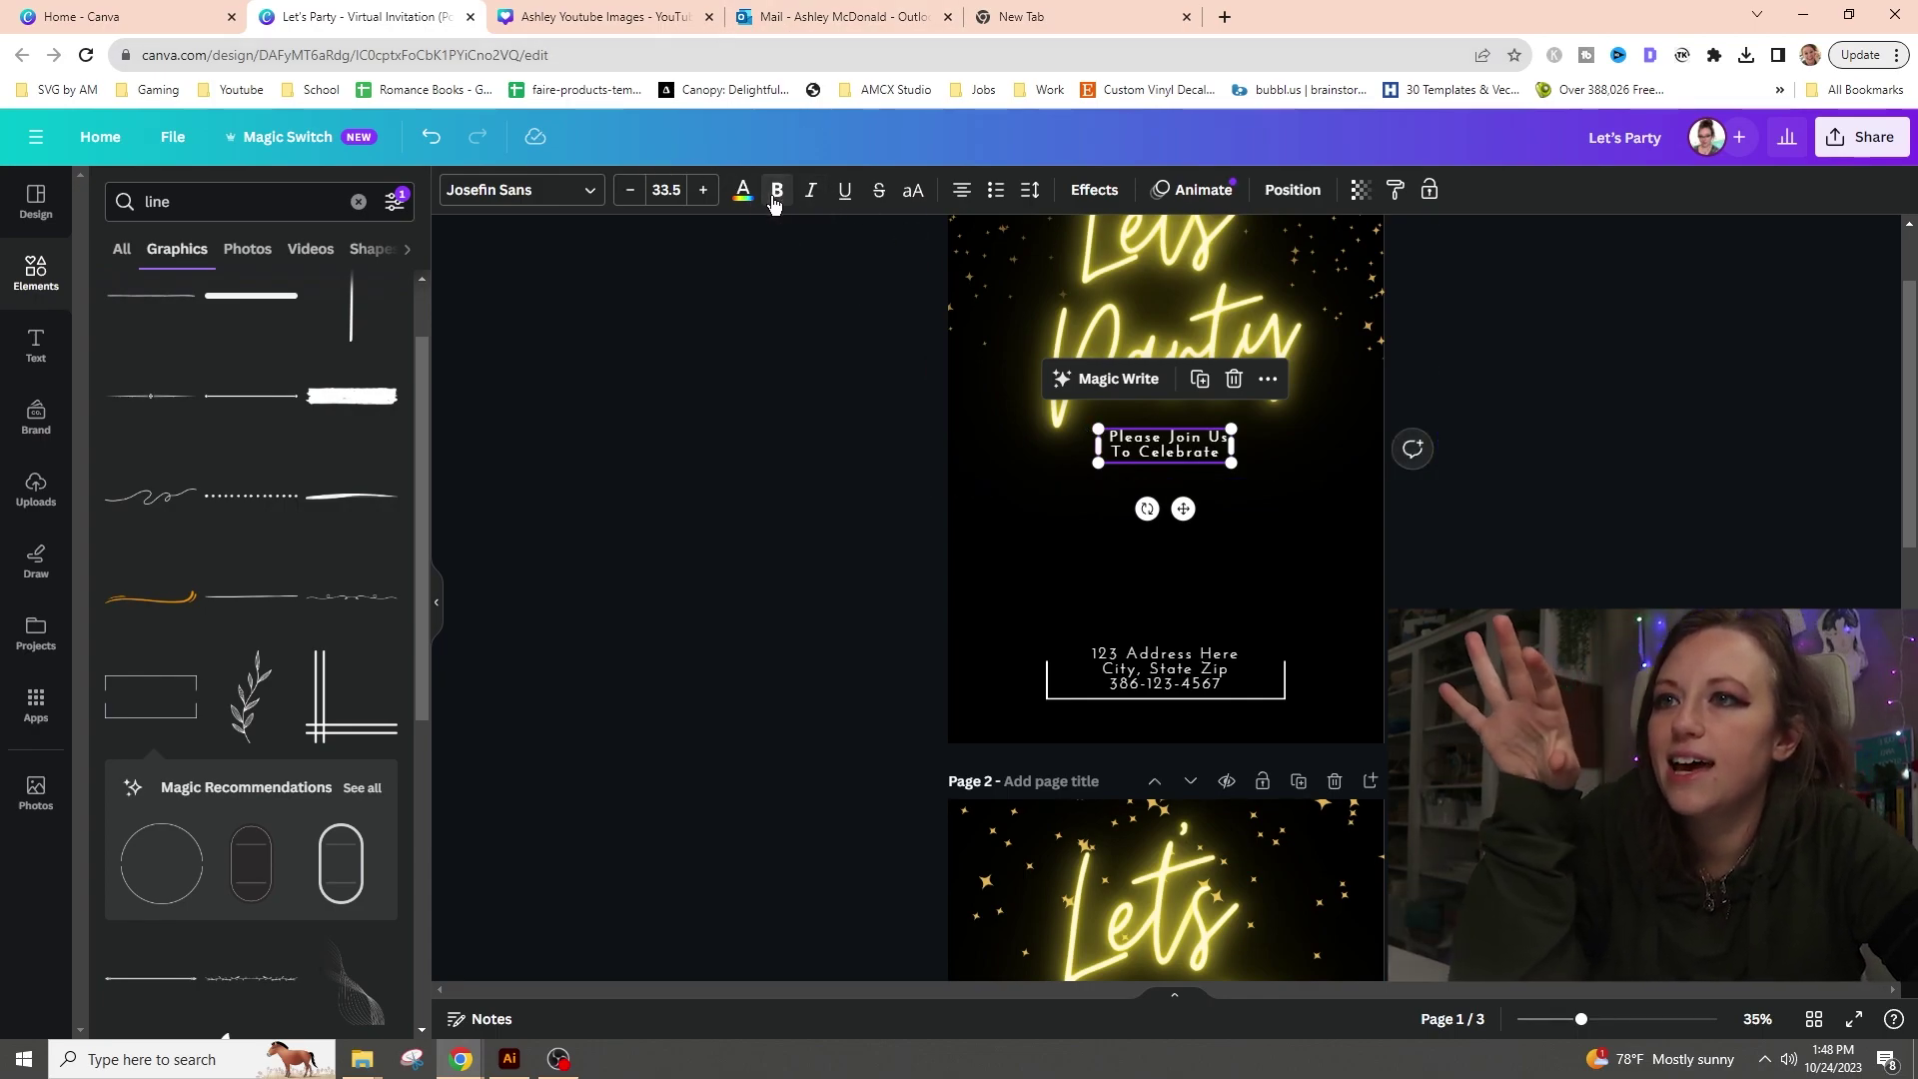
drag(1235, 465, 1257, 473)
click(1404, 498)
click(1175, 447)
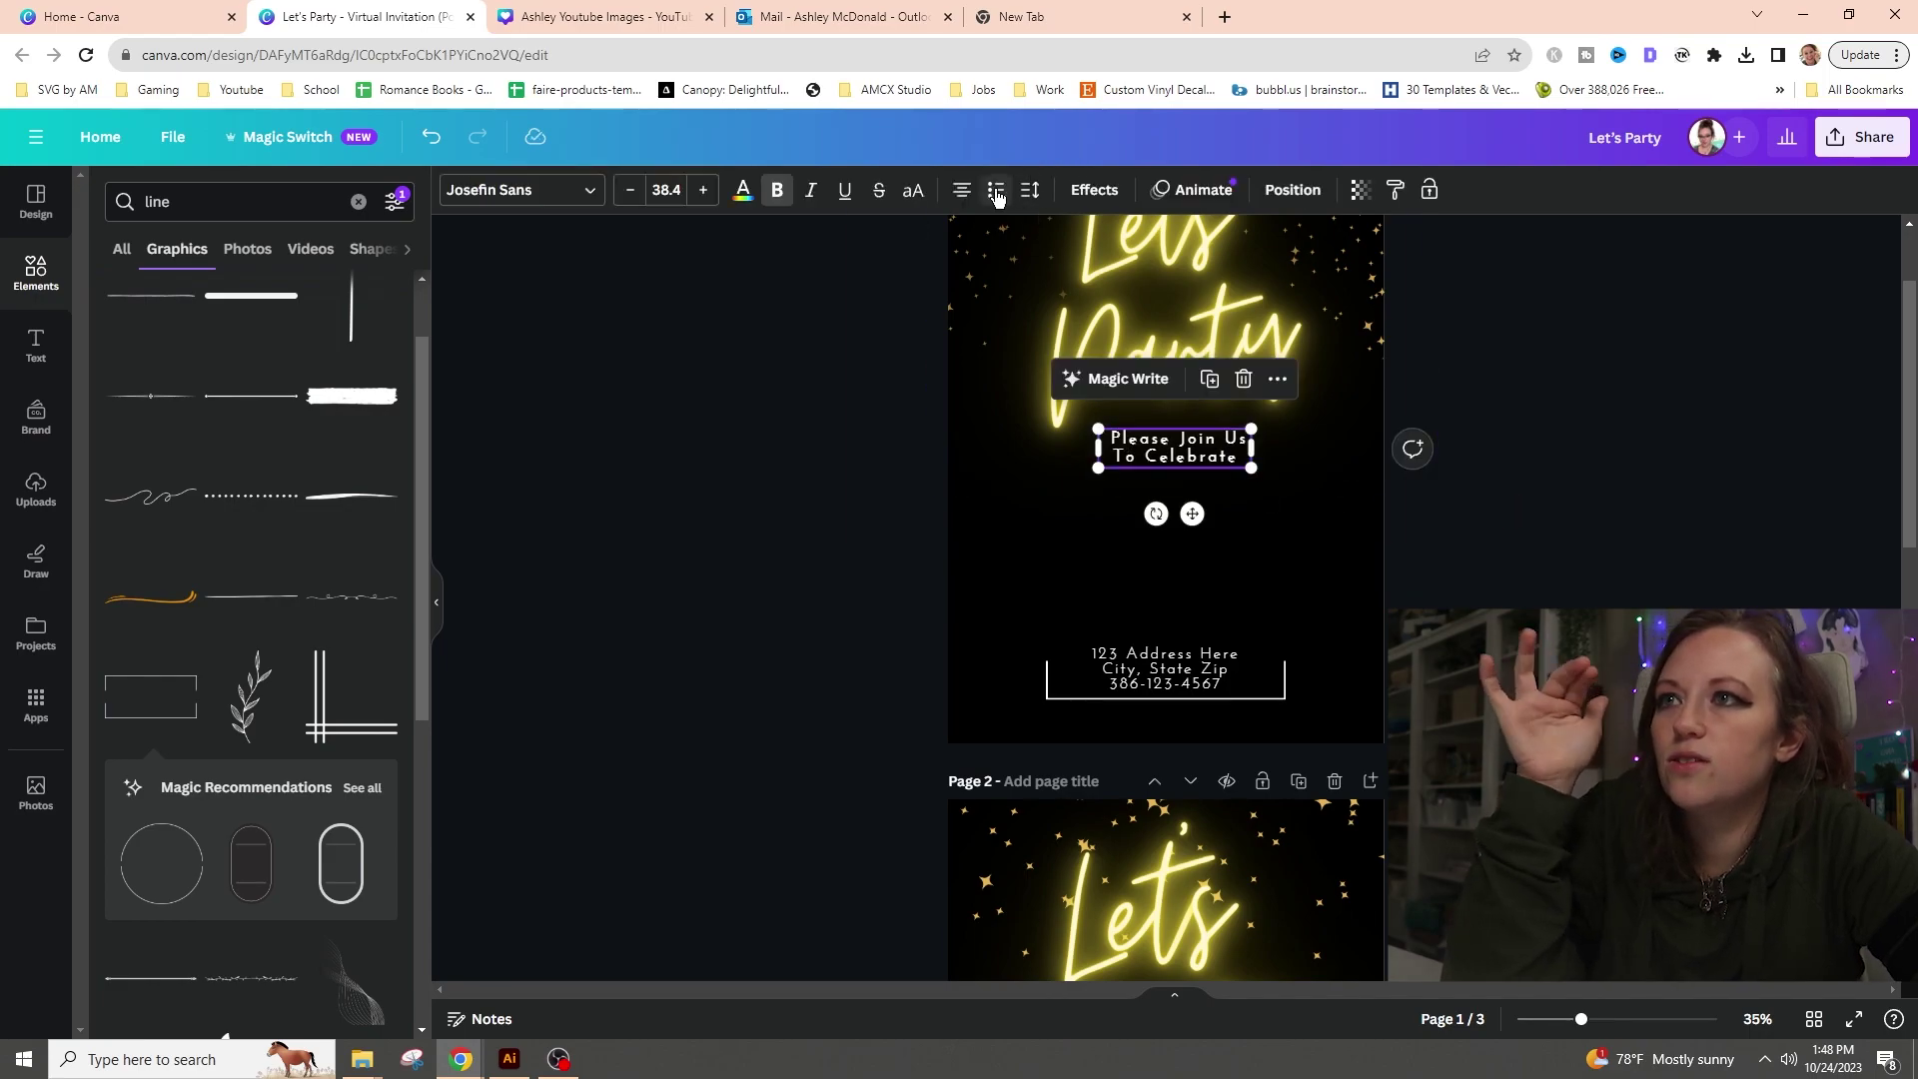
click(1030, 190)
click(1081, 328)
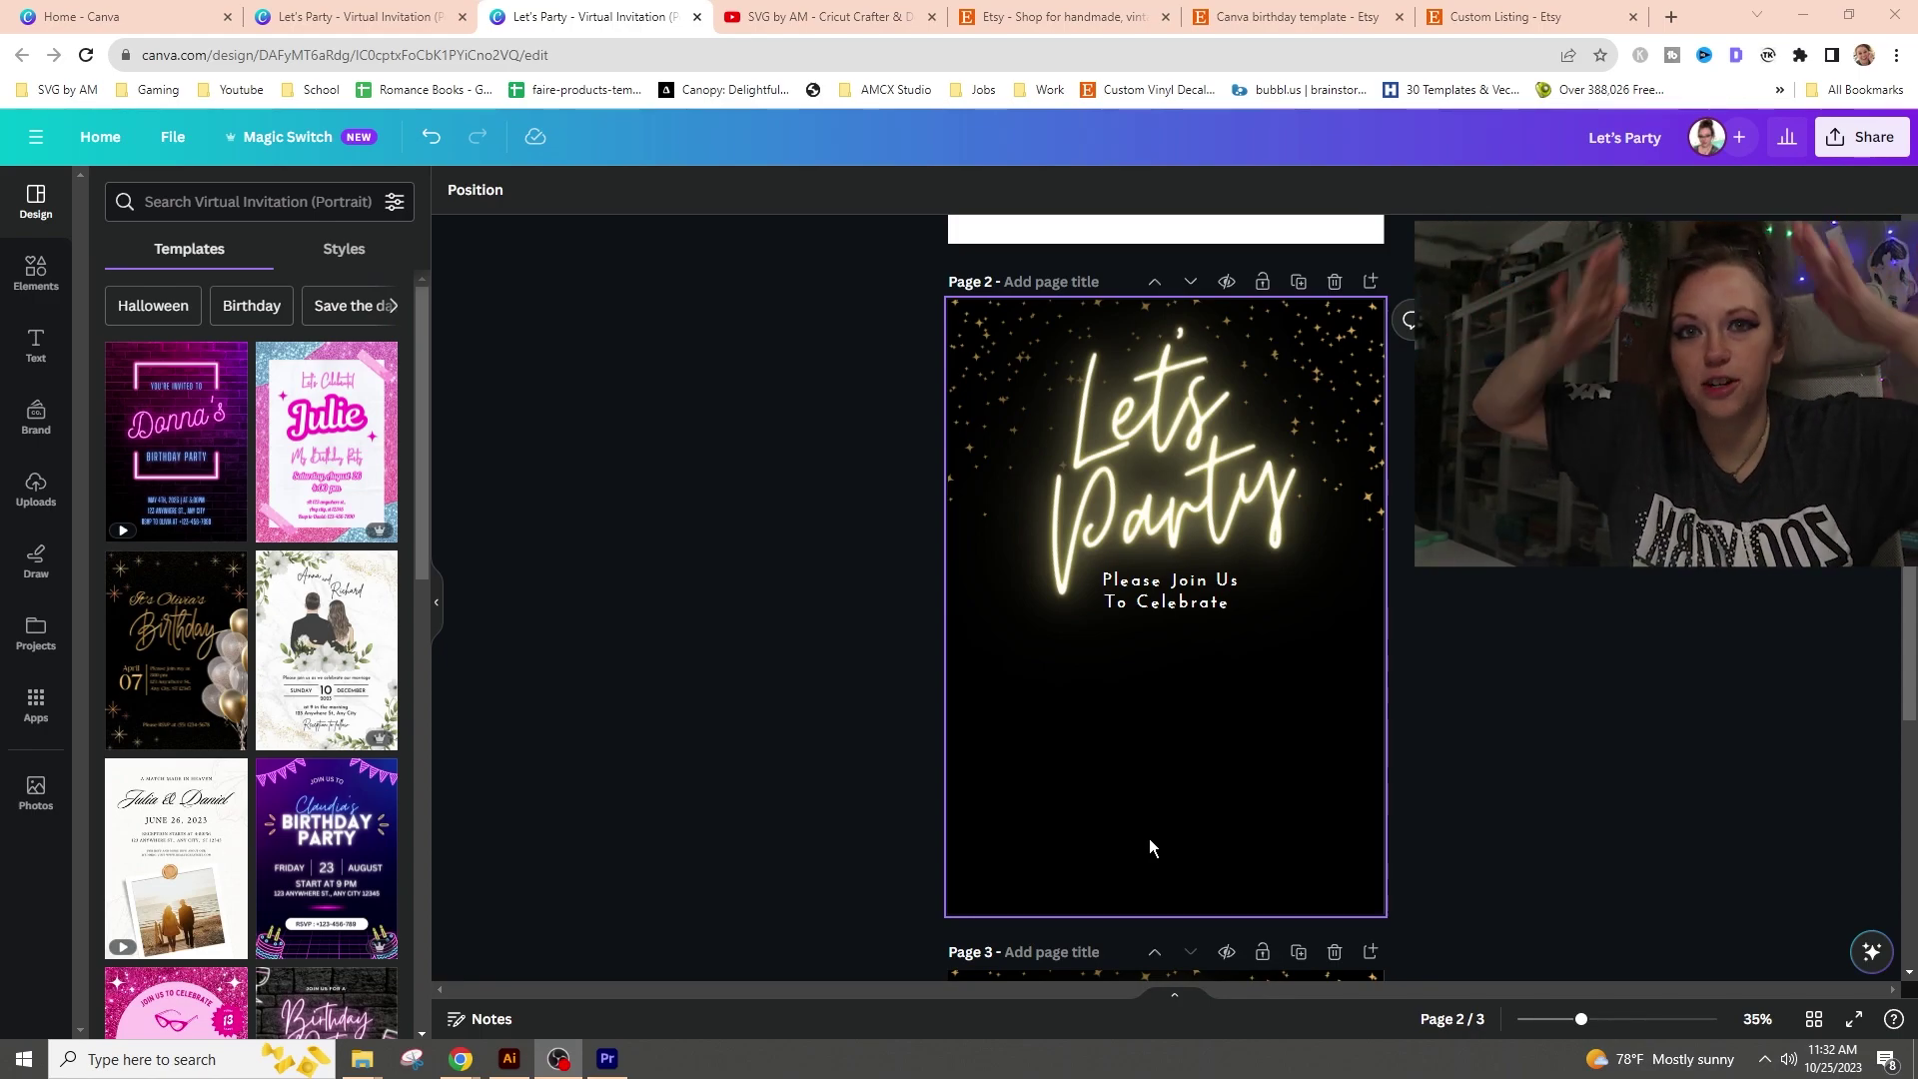
scroll(1272, 559, up, 6)
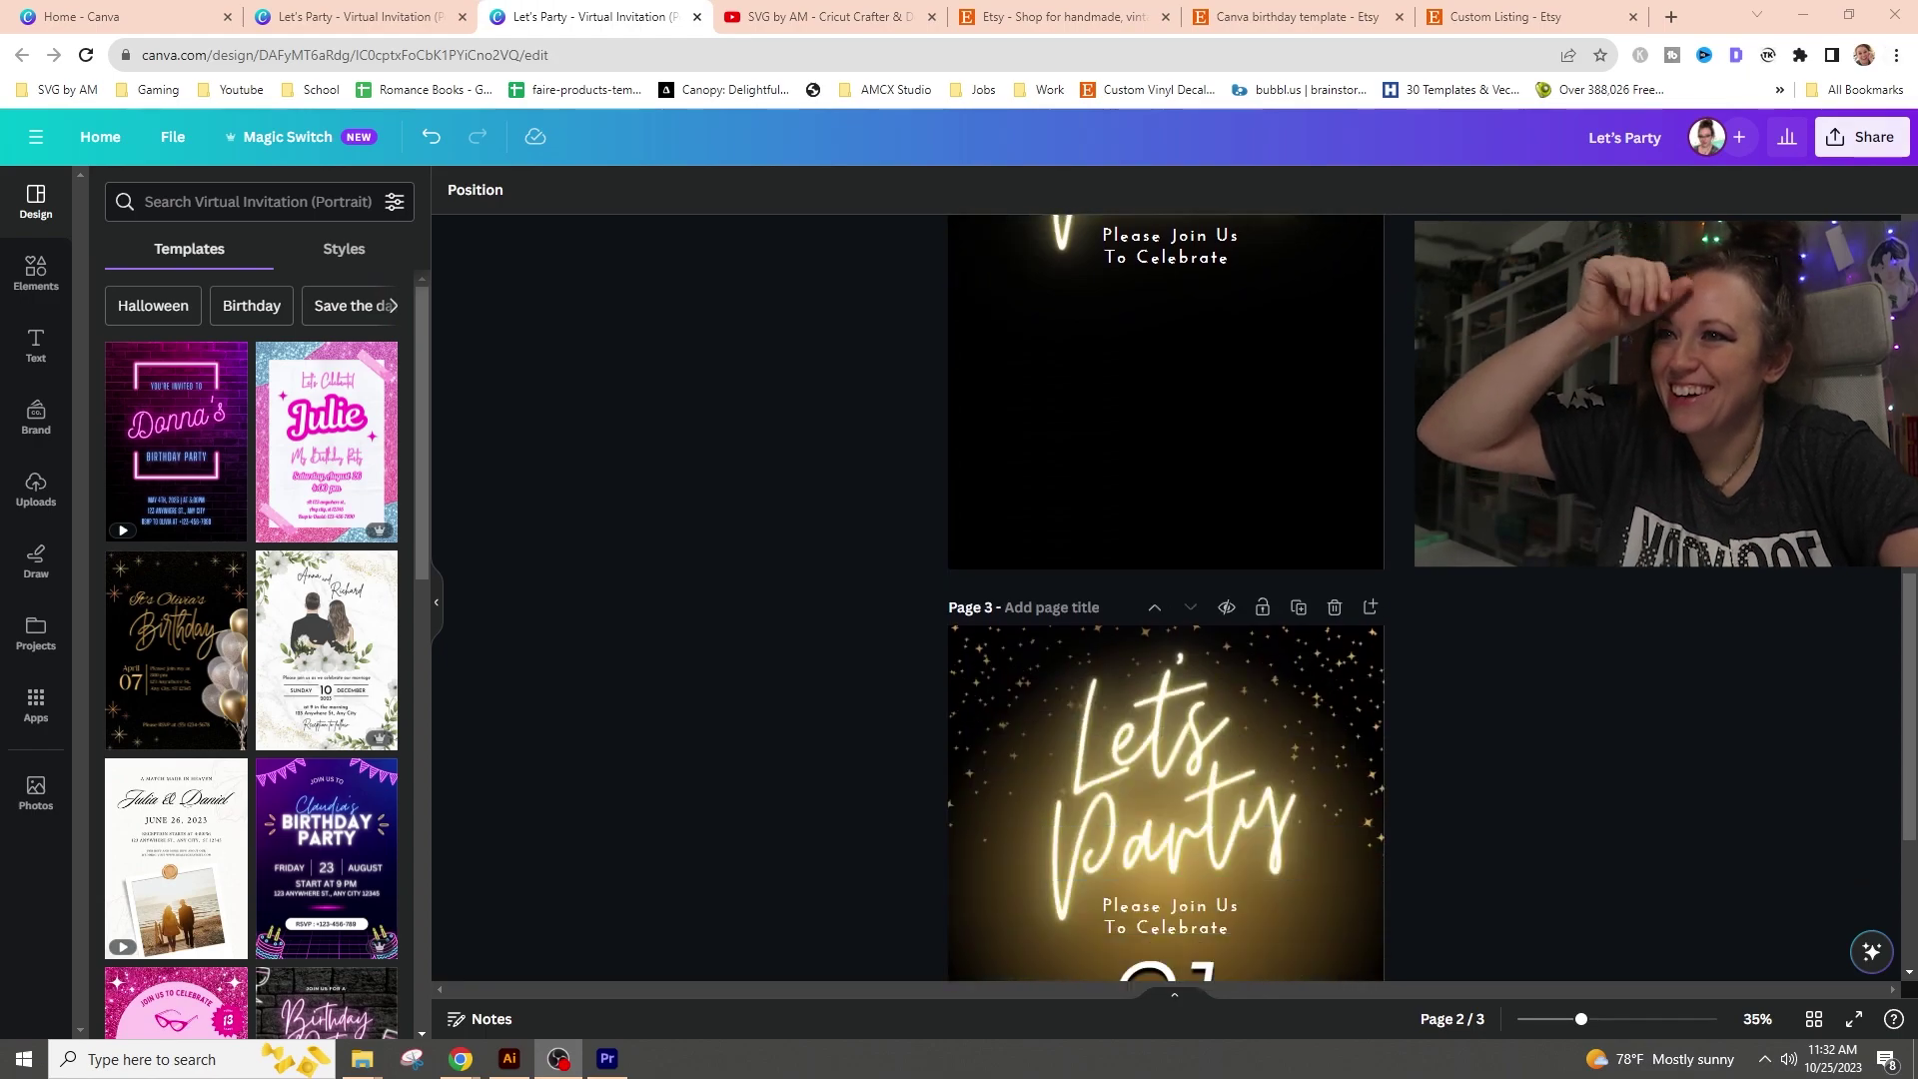
scroll(1272, 560, down, 8)
scroll(1272, 541, up, 2)
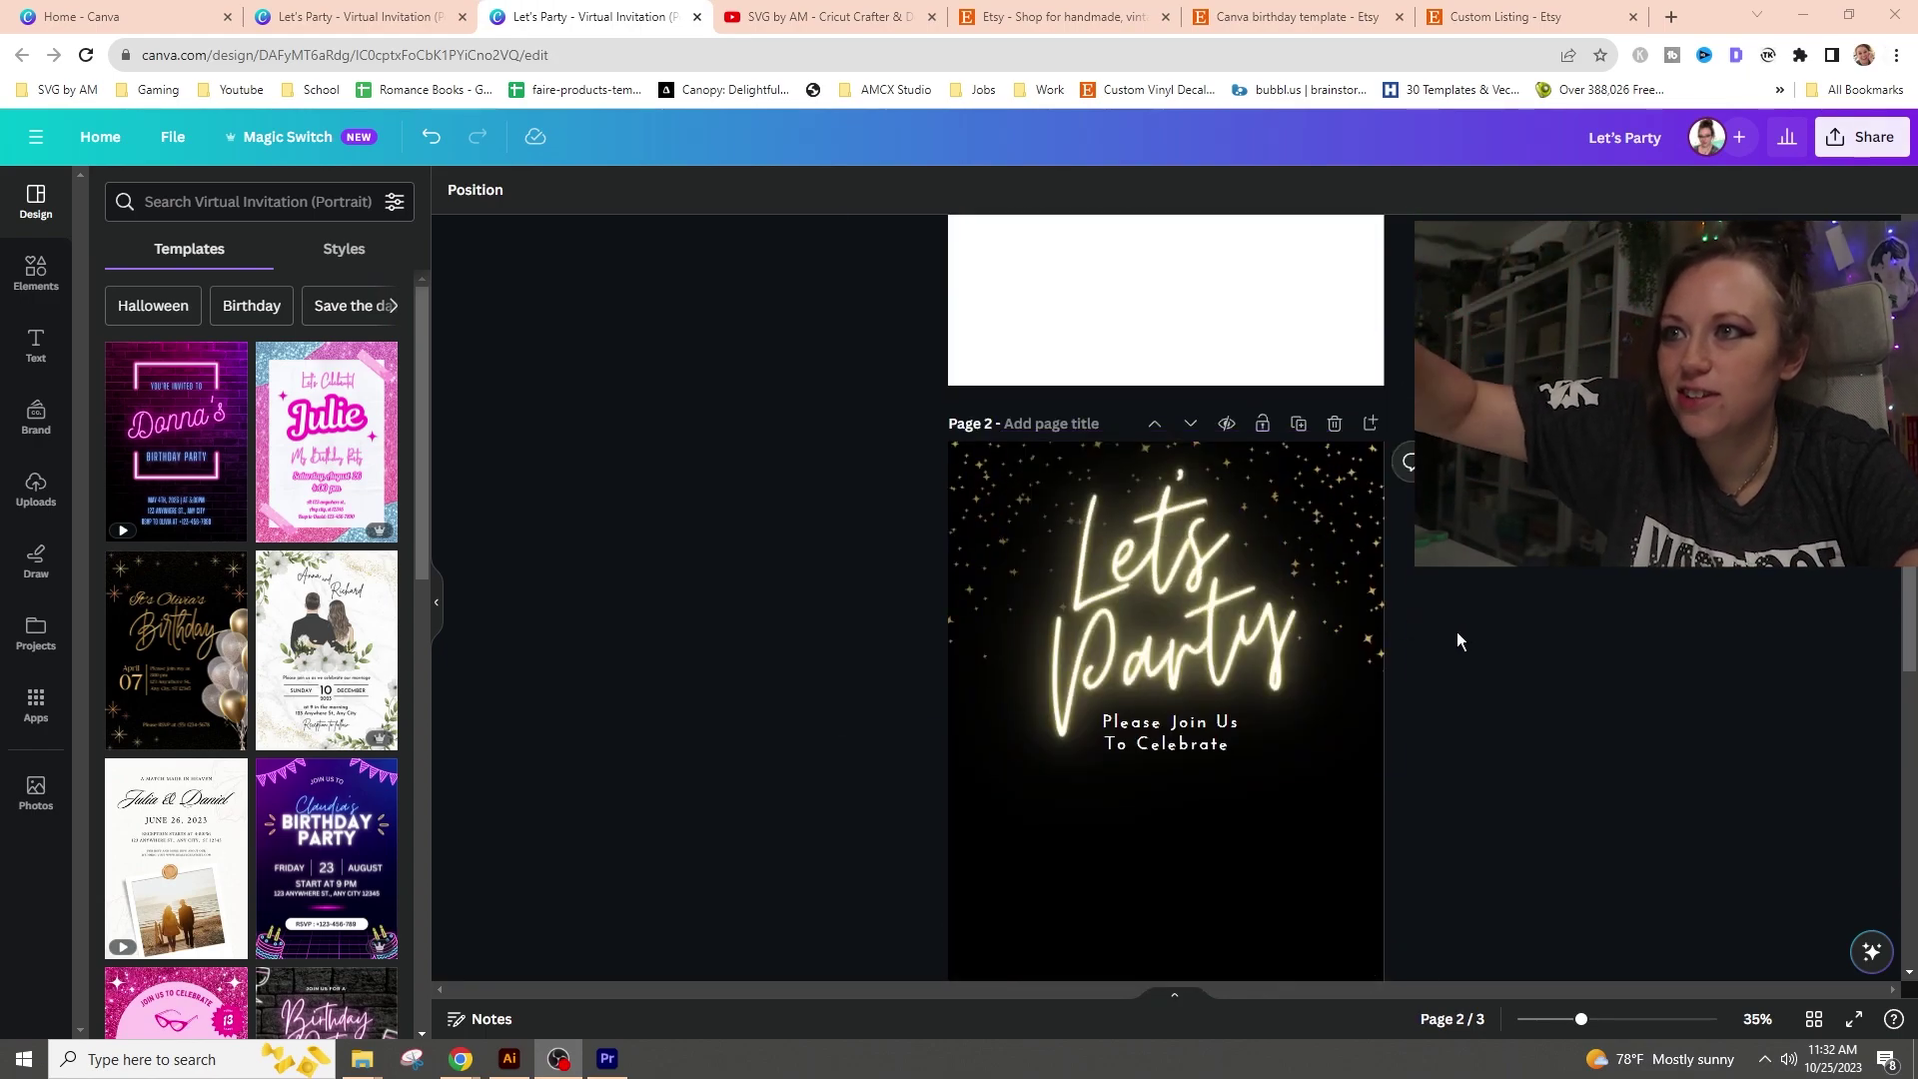
scroll(1480, 626, down, 7)
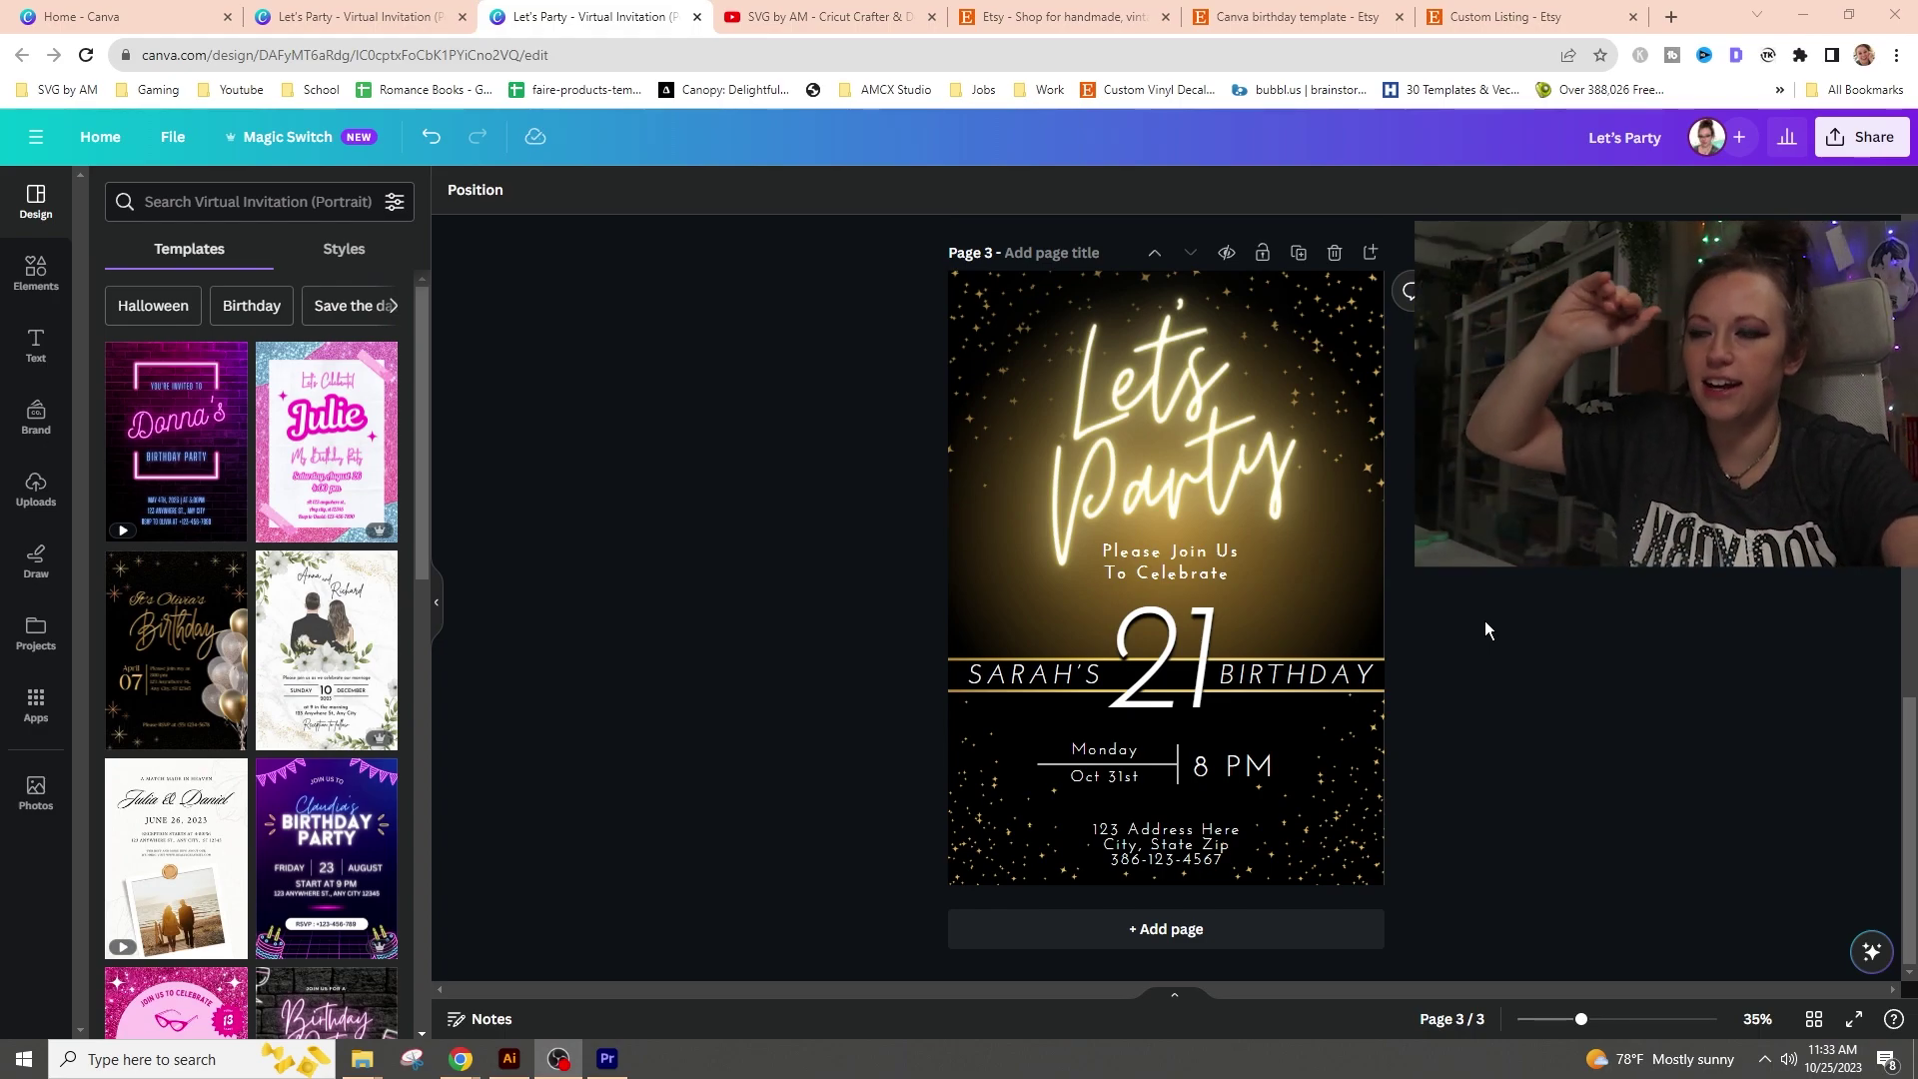
scroll(1485, 620, up, 5)
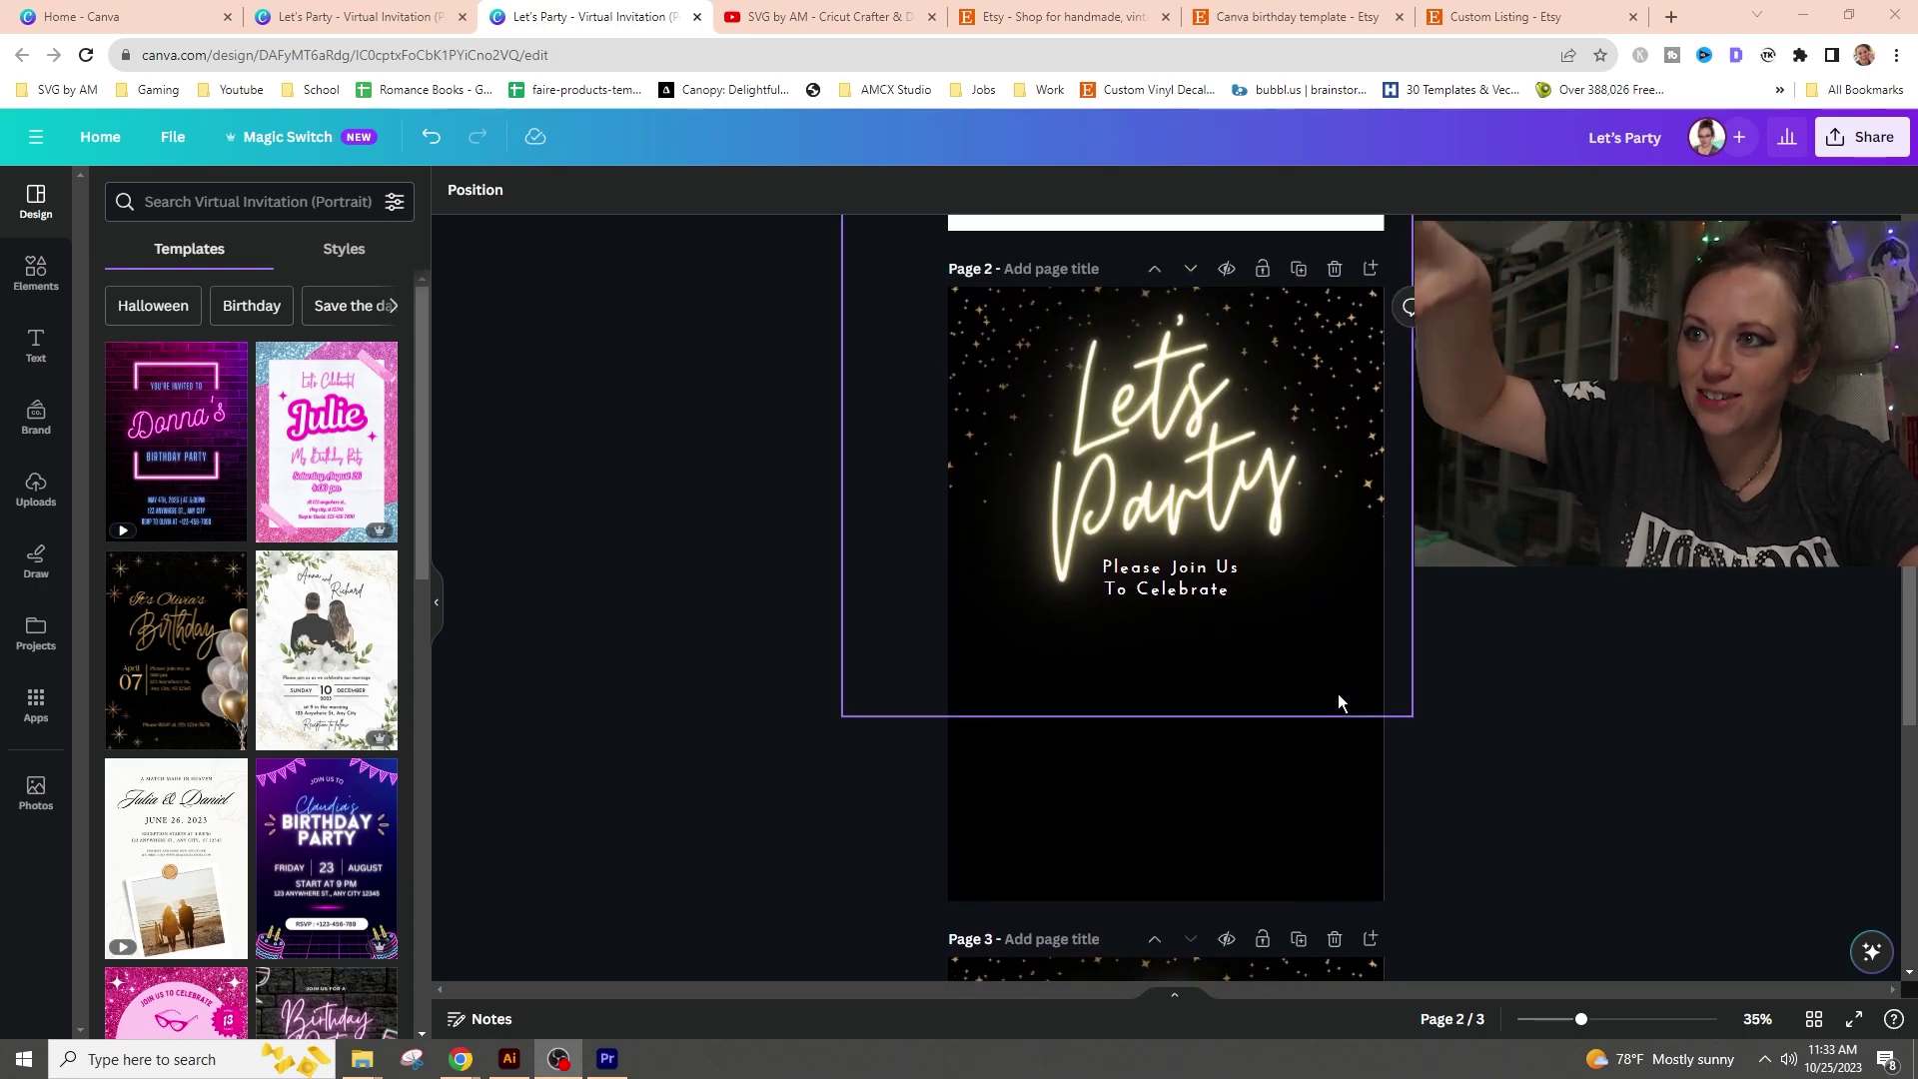
scroll(1339, 694, down, 5)
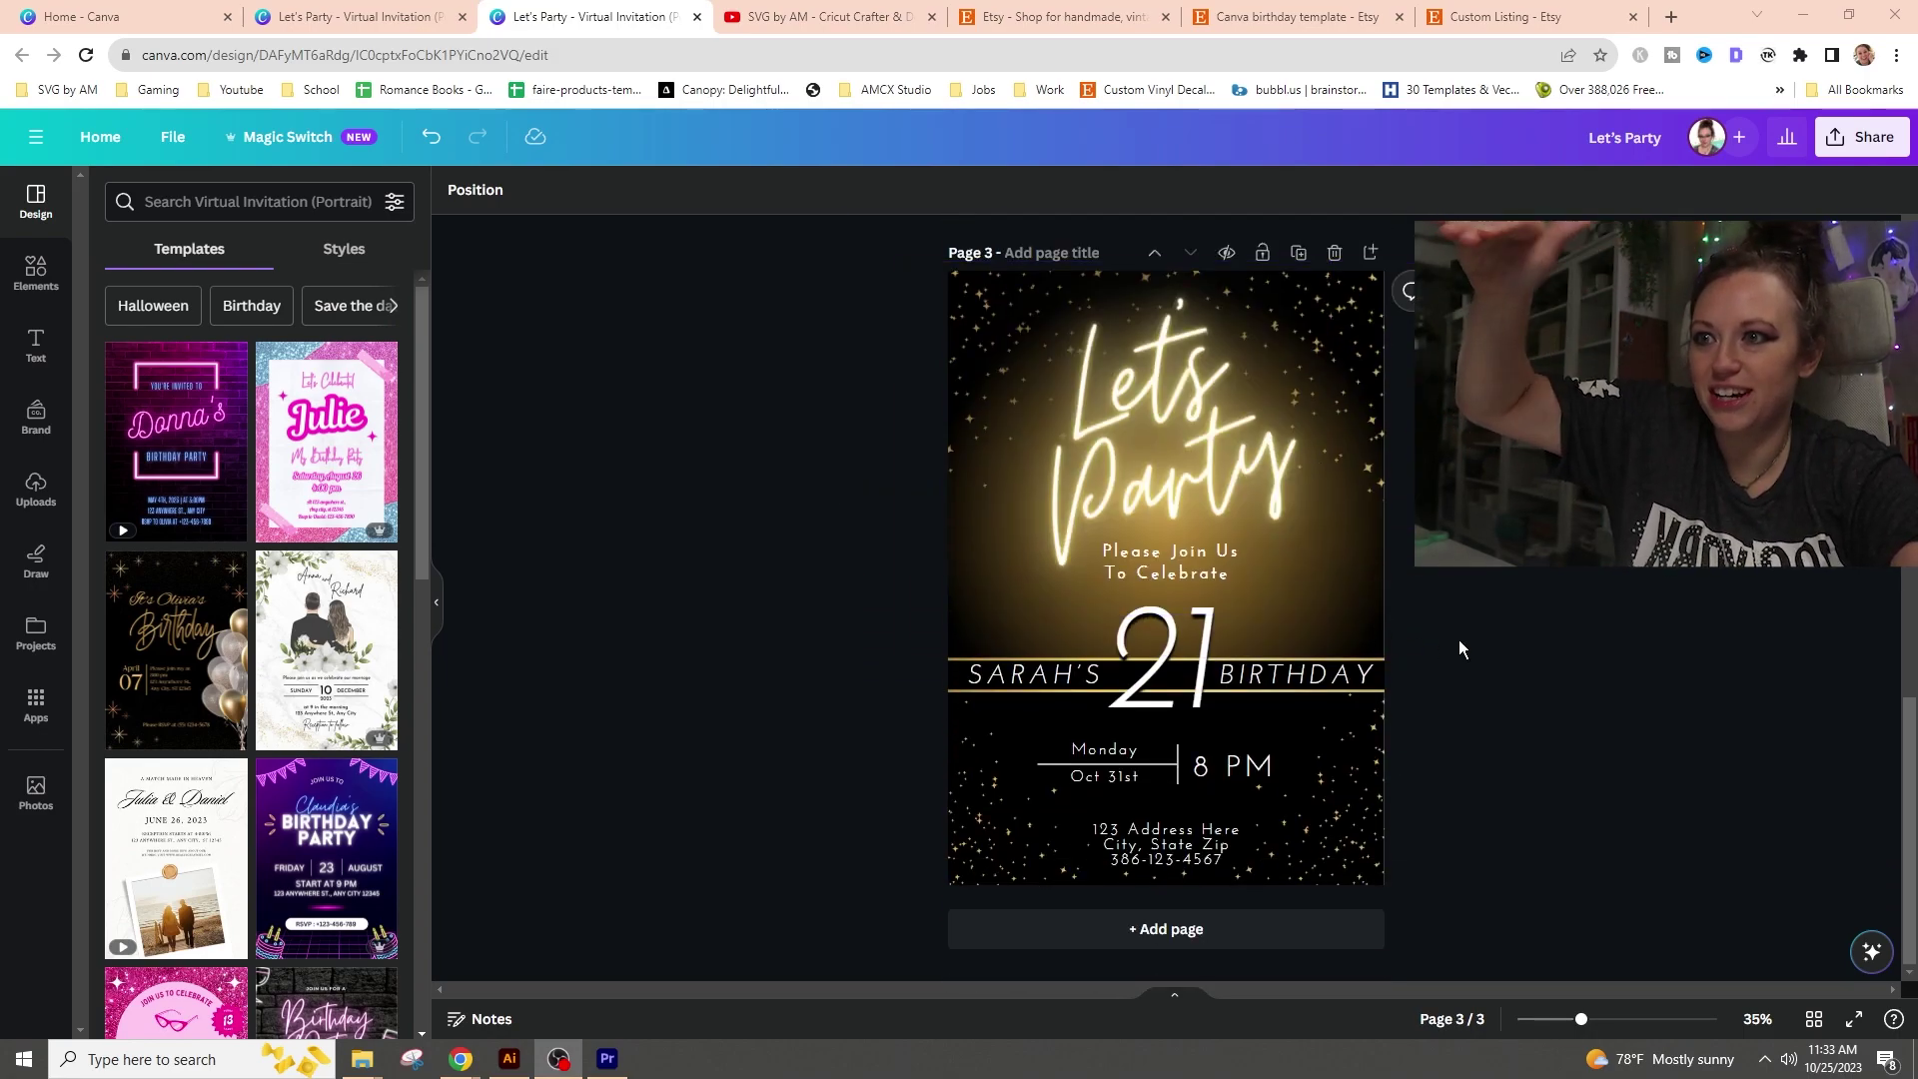
scroll(1477, 639, up, 1)
scroll(1477, 639, up, 5)
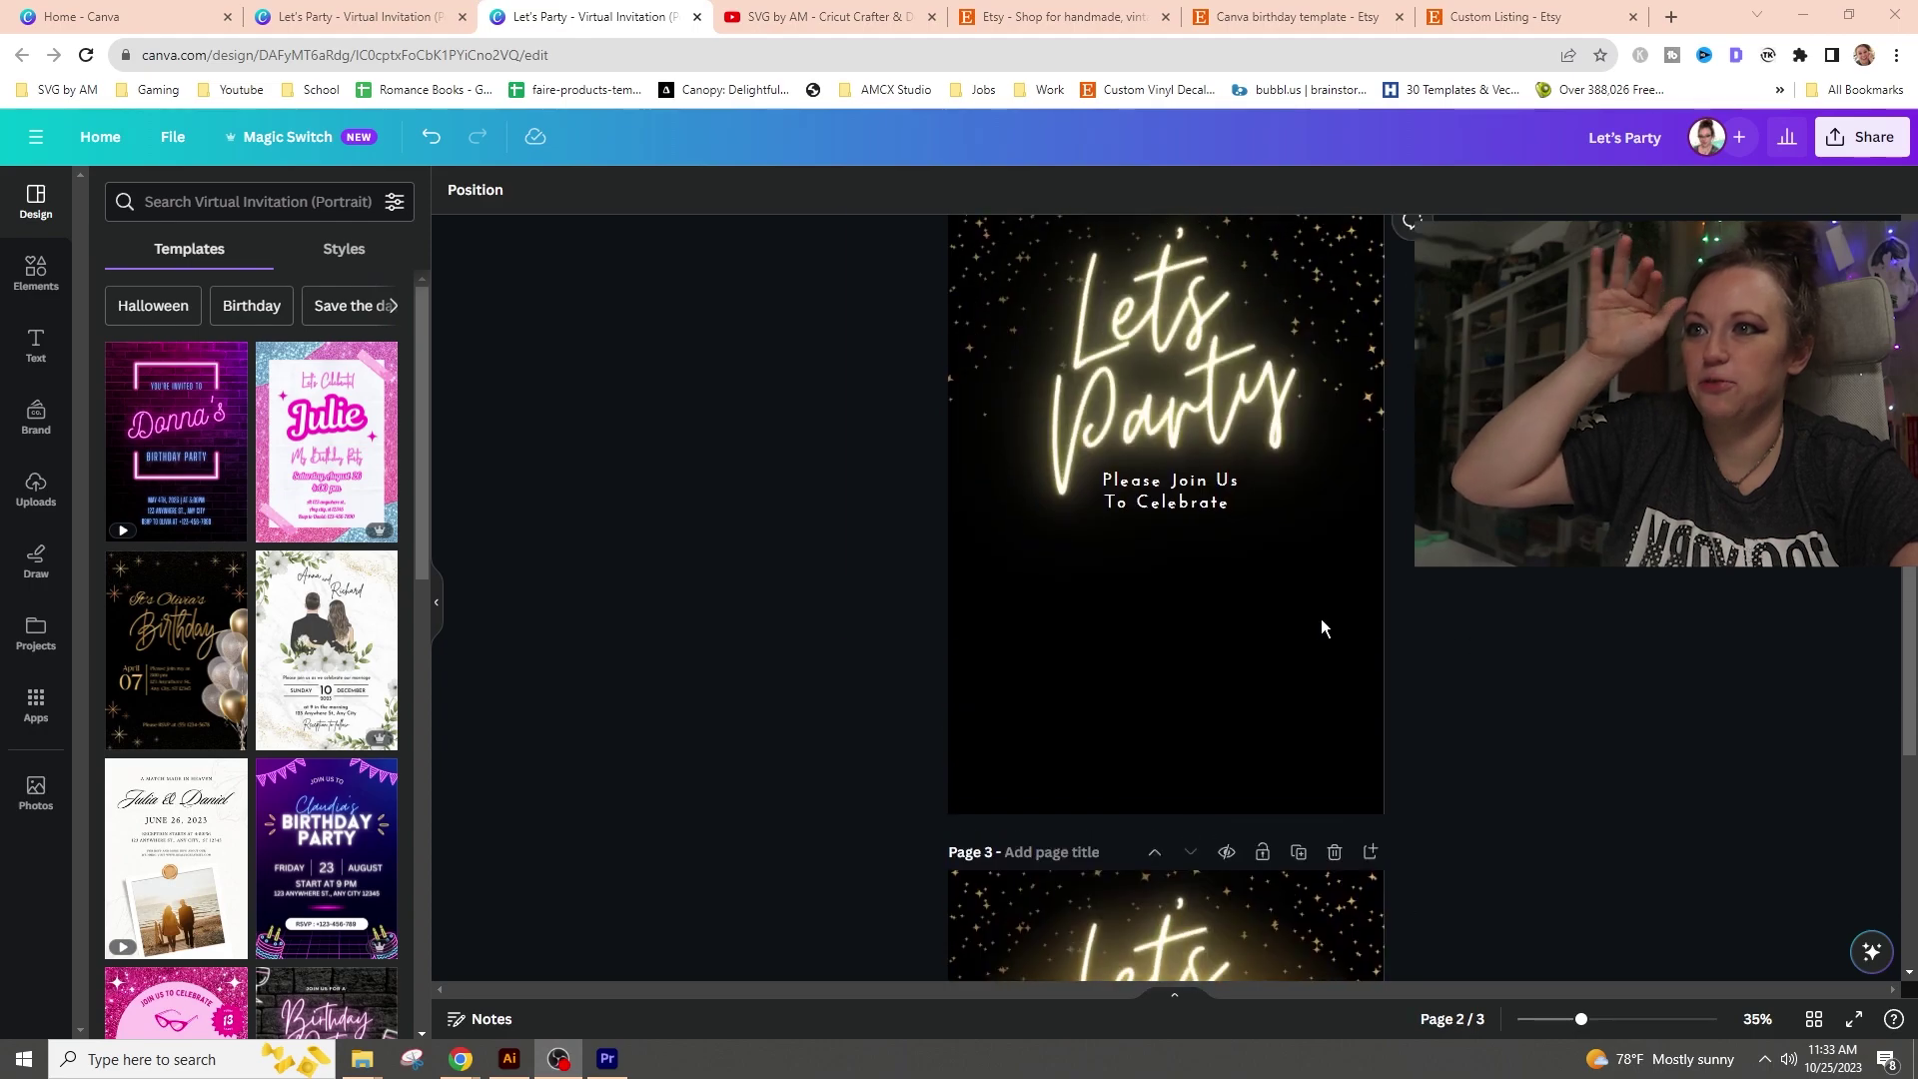
- Duplicate the 'Please Join Us' text lower on page 2 and reposition the Let's Party lettering
click(1211, 506)
click(1263, 577)
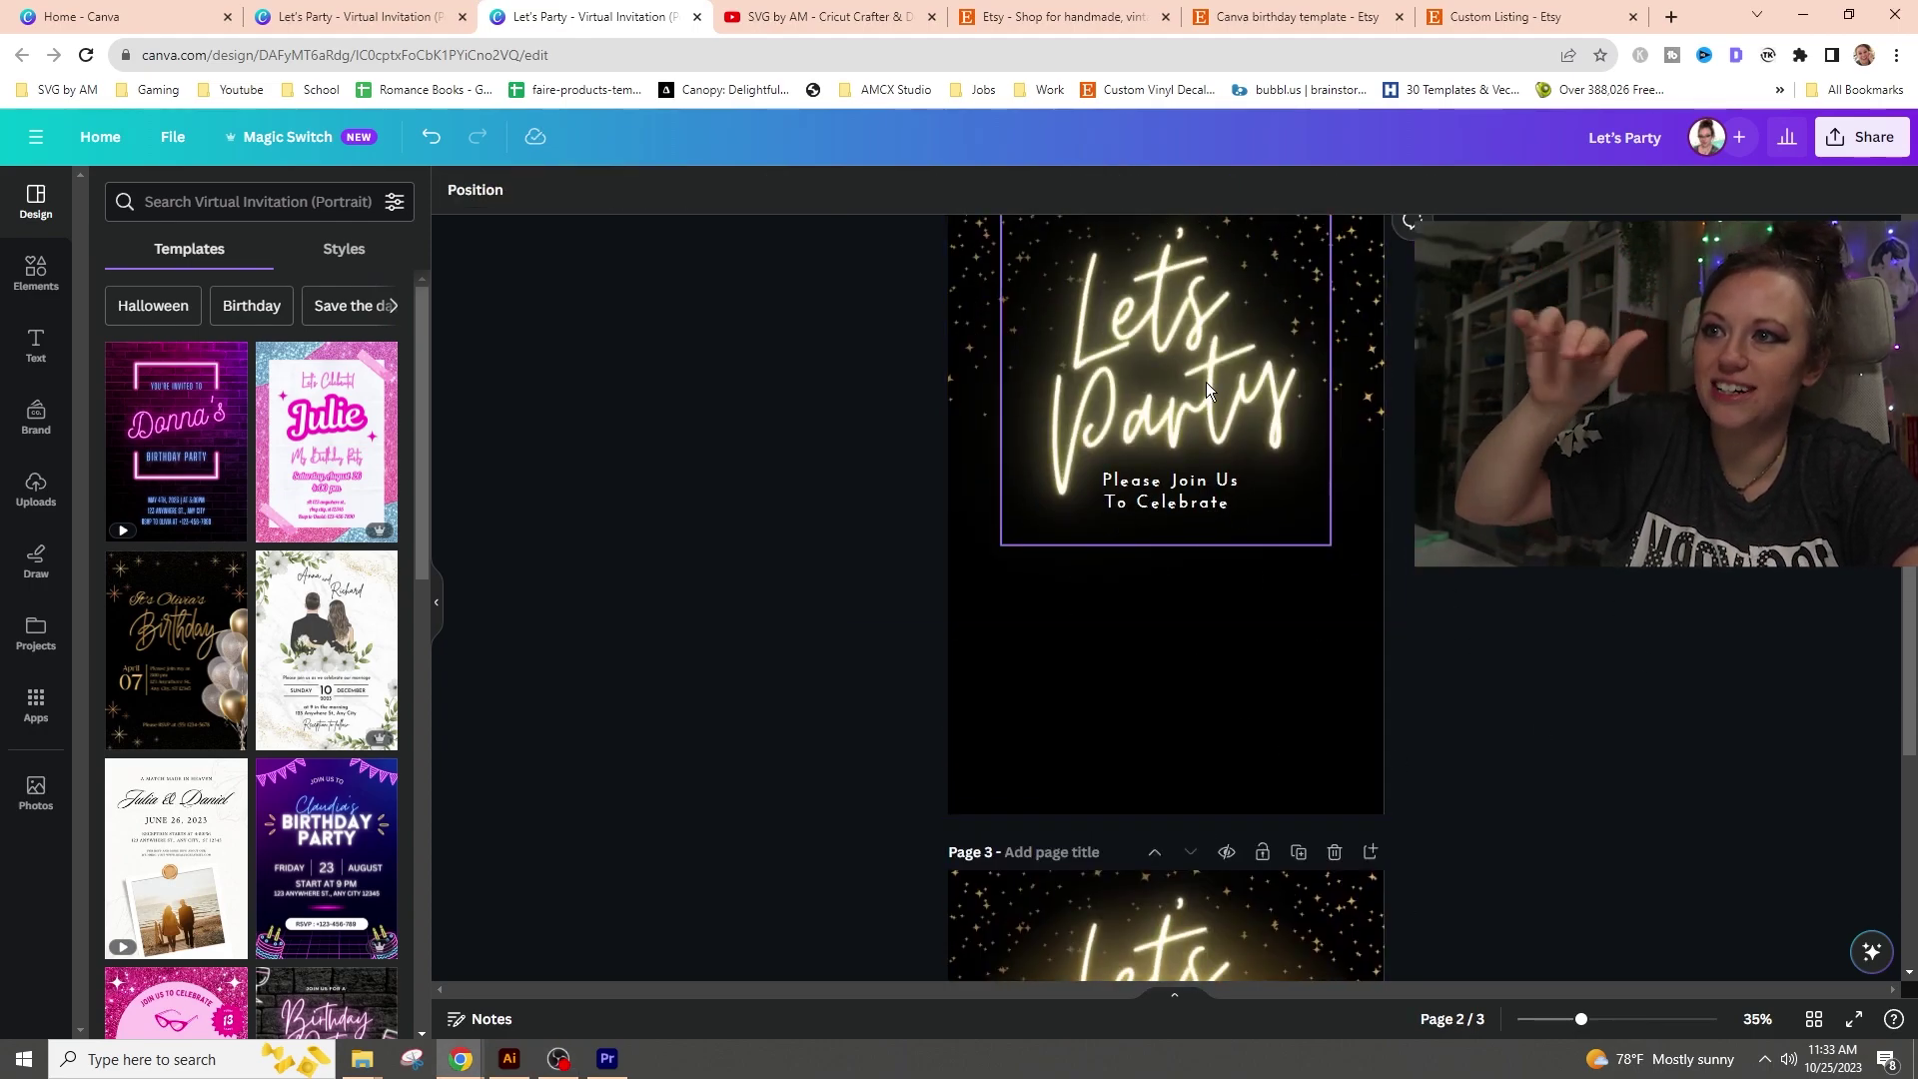
scroll(1199, 394, up, 1)
drag(1175, 547, 1167, 472)
click(1221, 587)
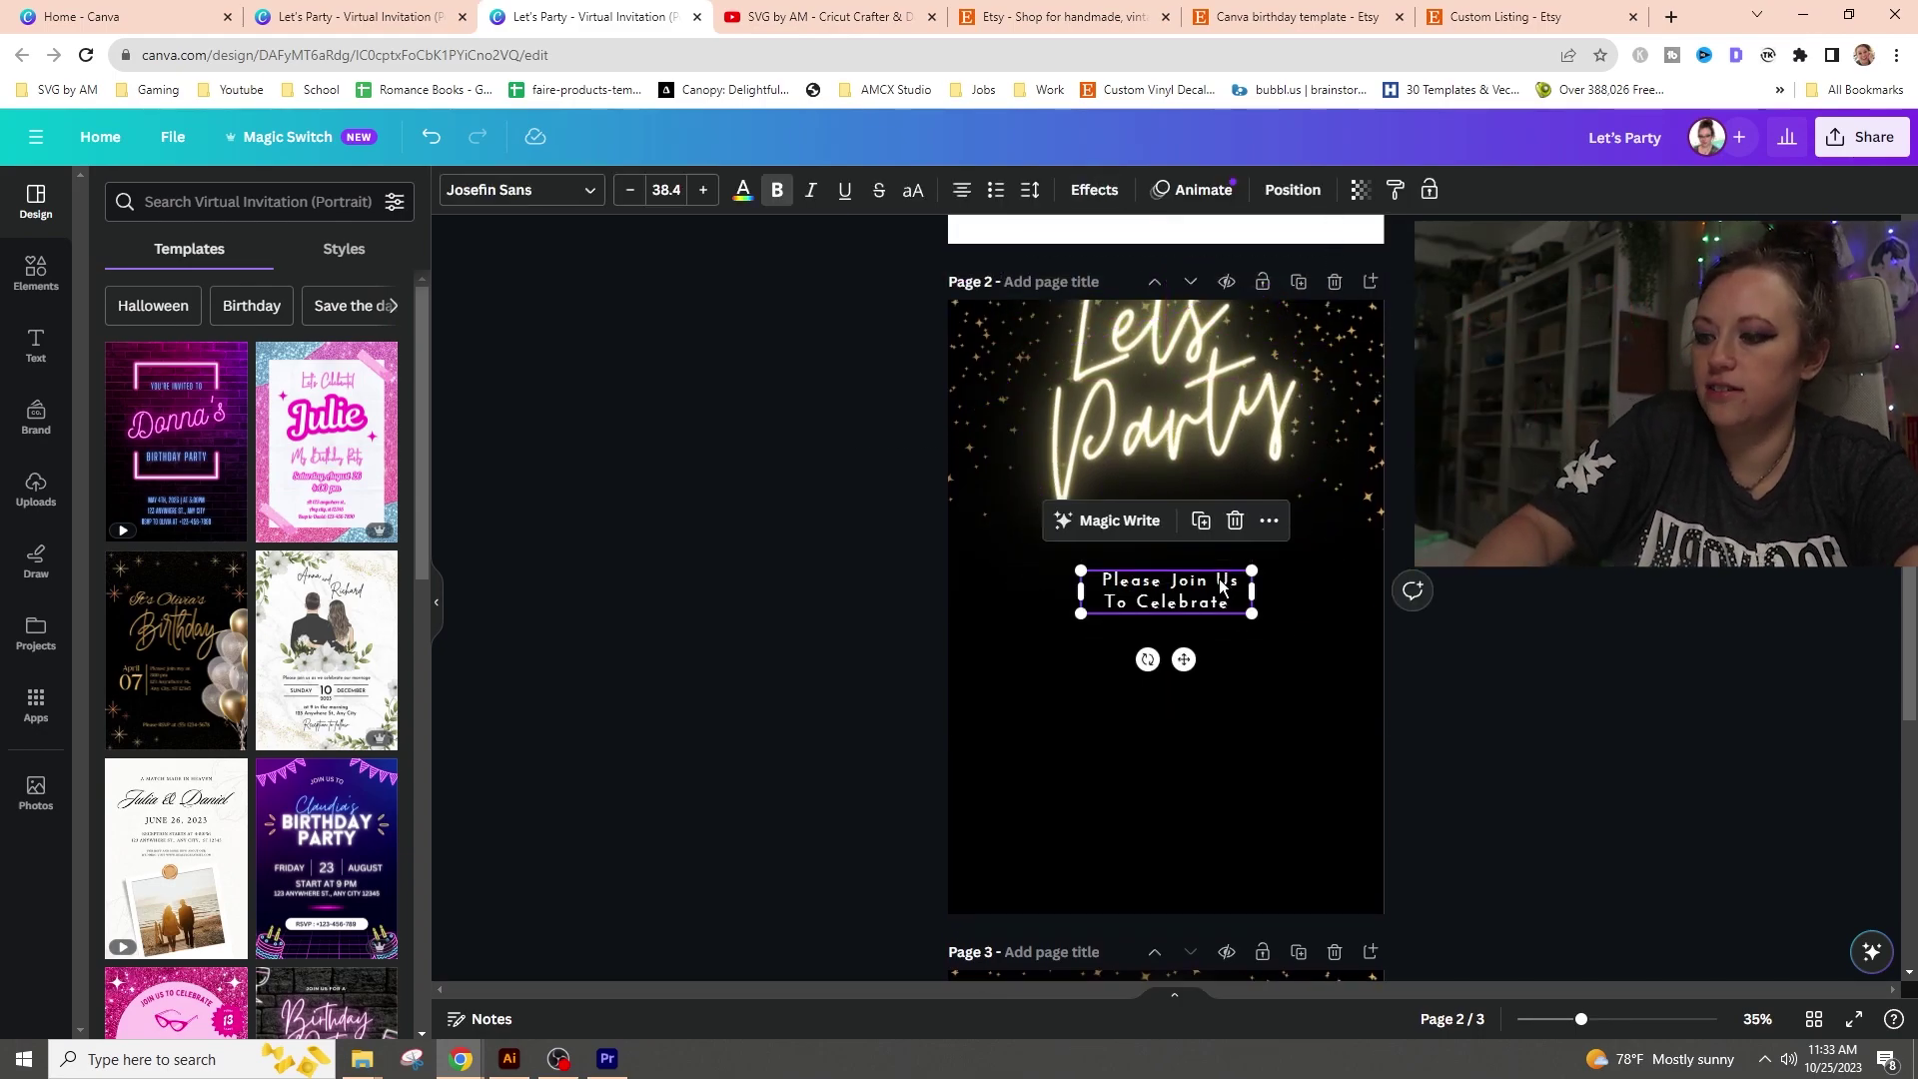
key(ctrl+d)
drag(1199, 600, 1214, 835)
drag(1191, 342, 1203, 464)
key(Escape)
- Replace the copy's text with '123 Address Street' and 'City, State Zip' on two centred lines
scroll(1166, 600, down, 3)
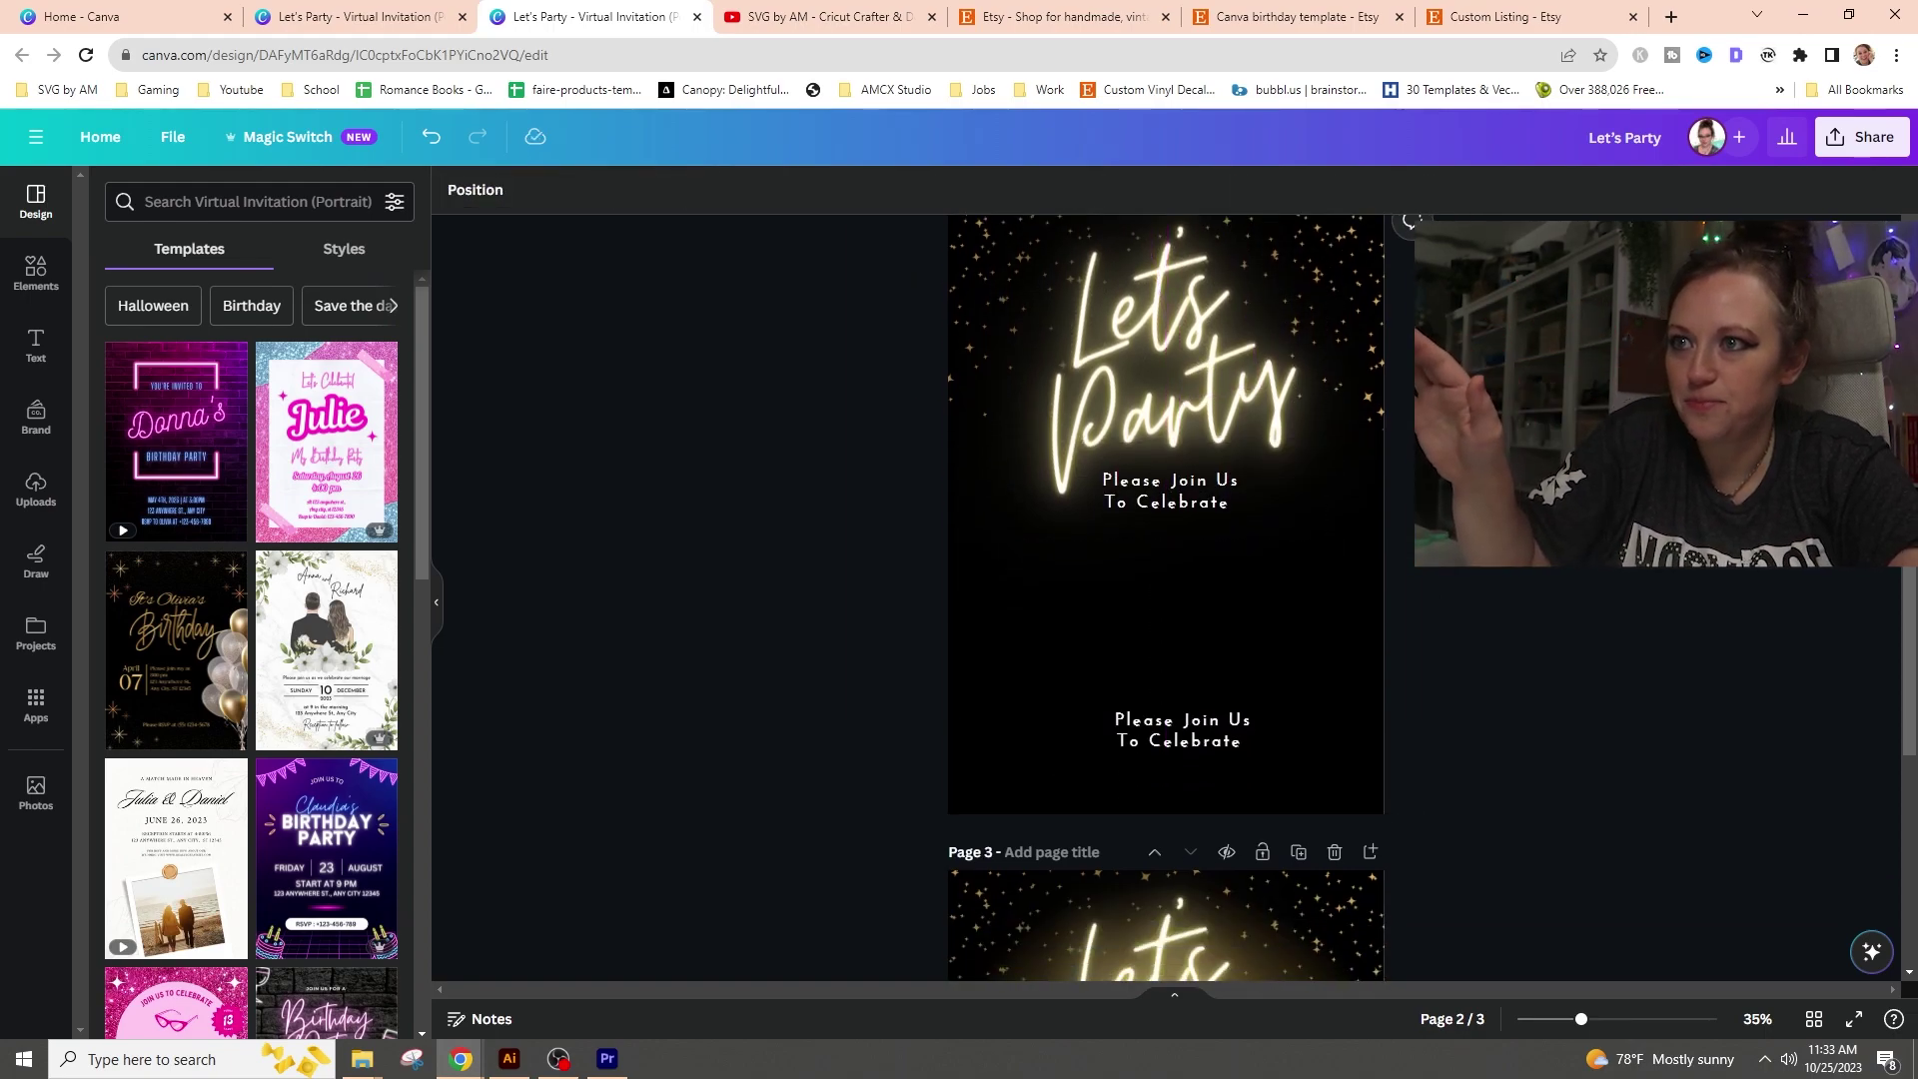
scroll(1195, 340, down, 3)
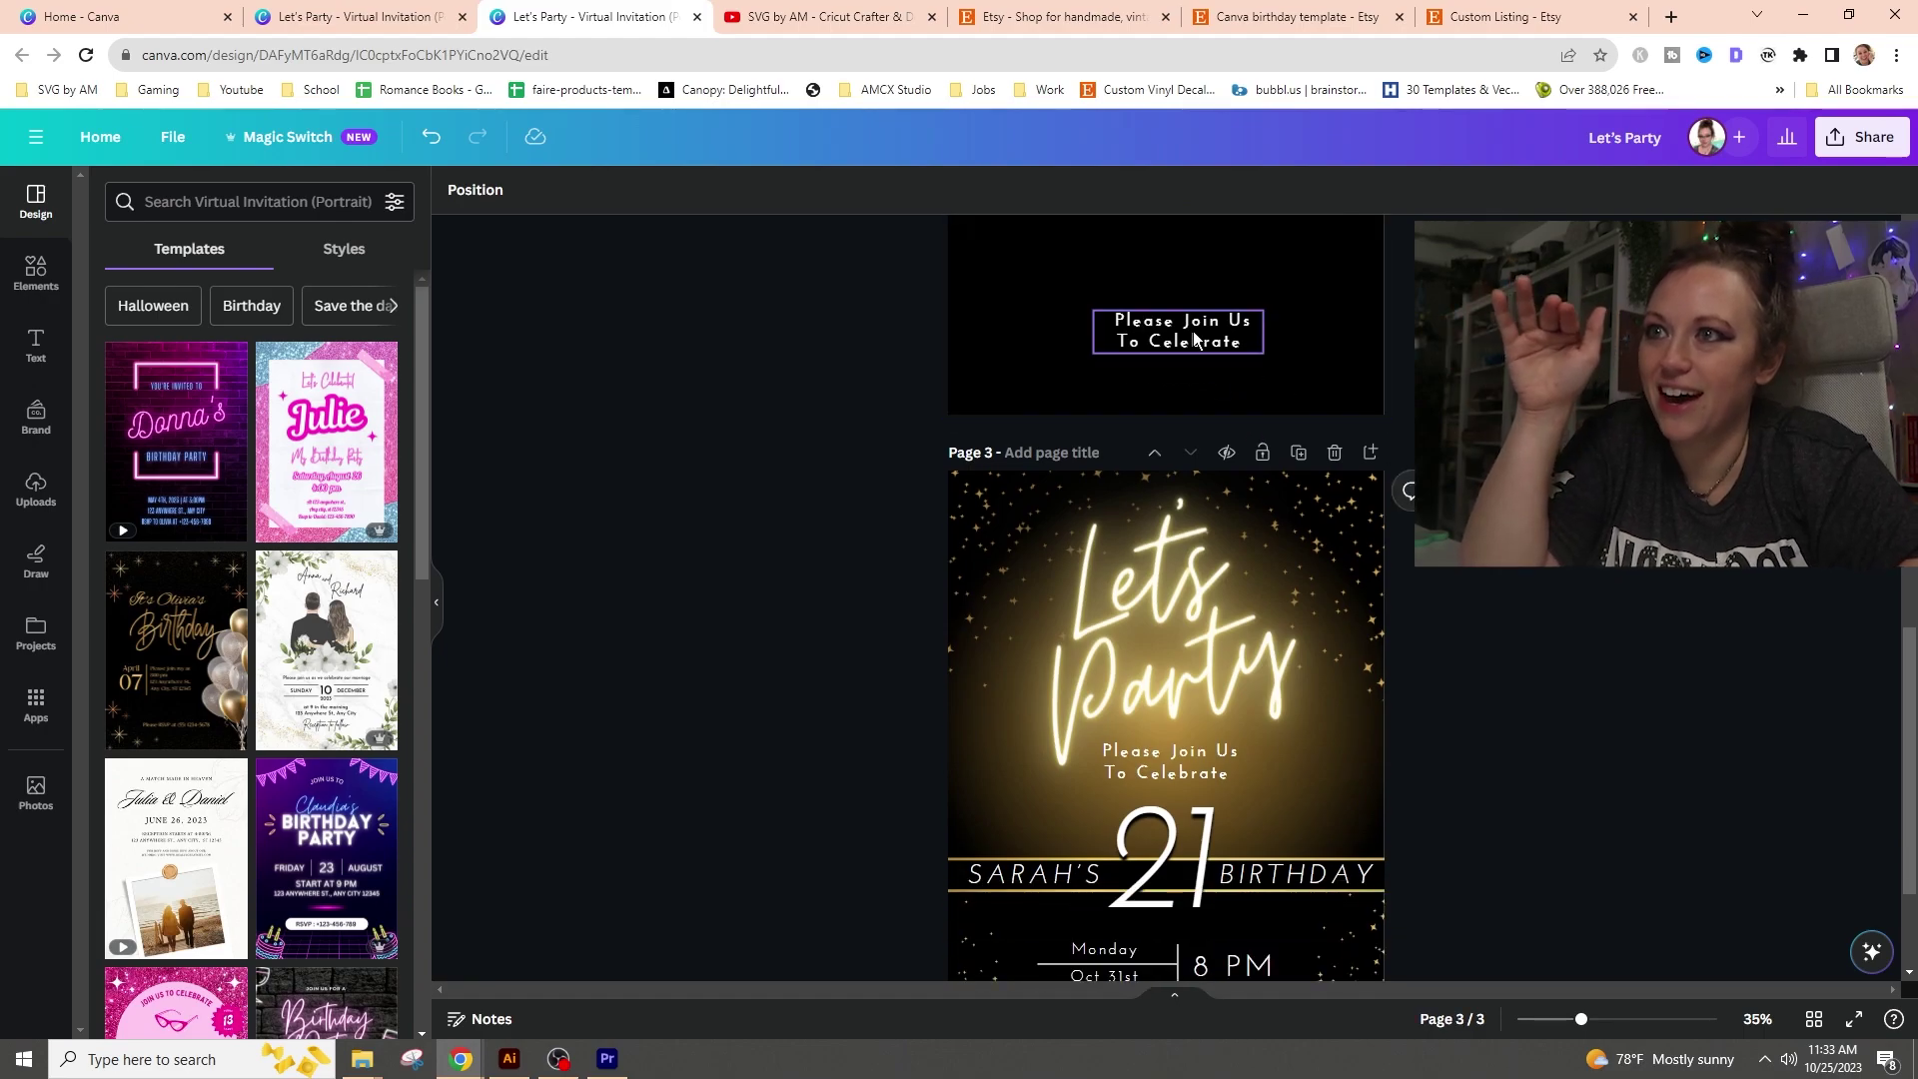
scroll(1199, 340, down, 2)
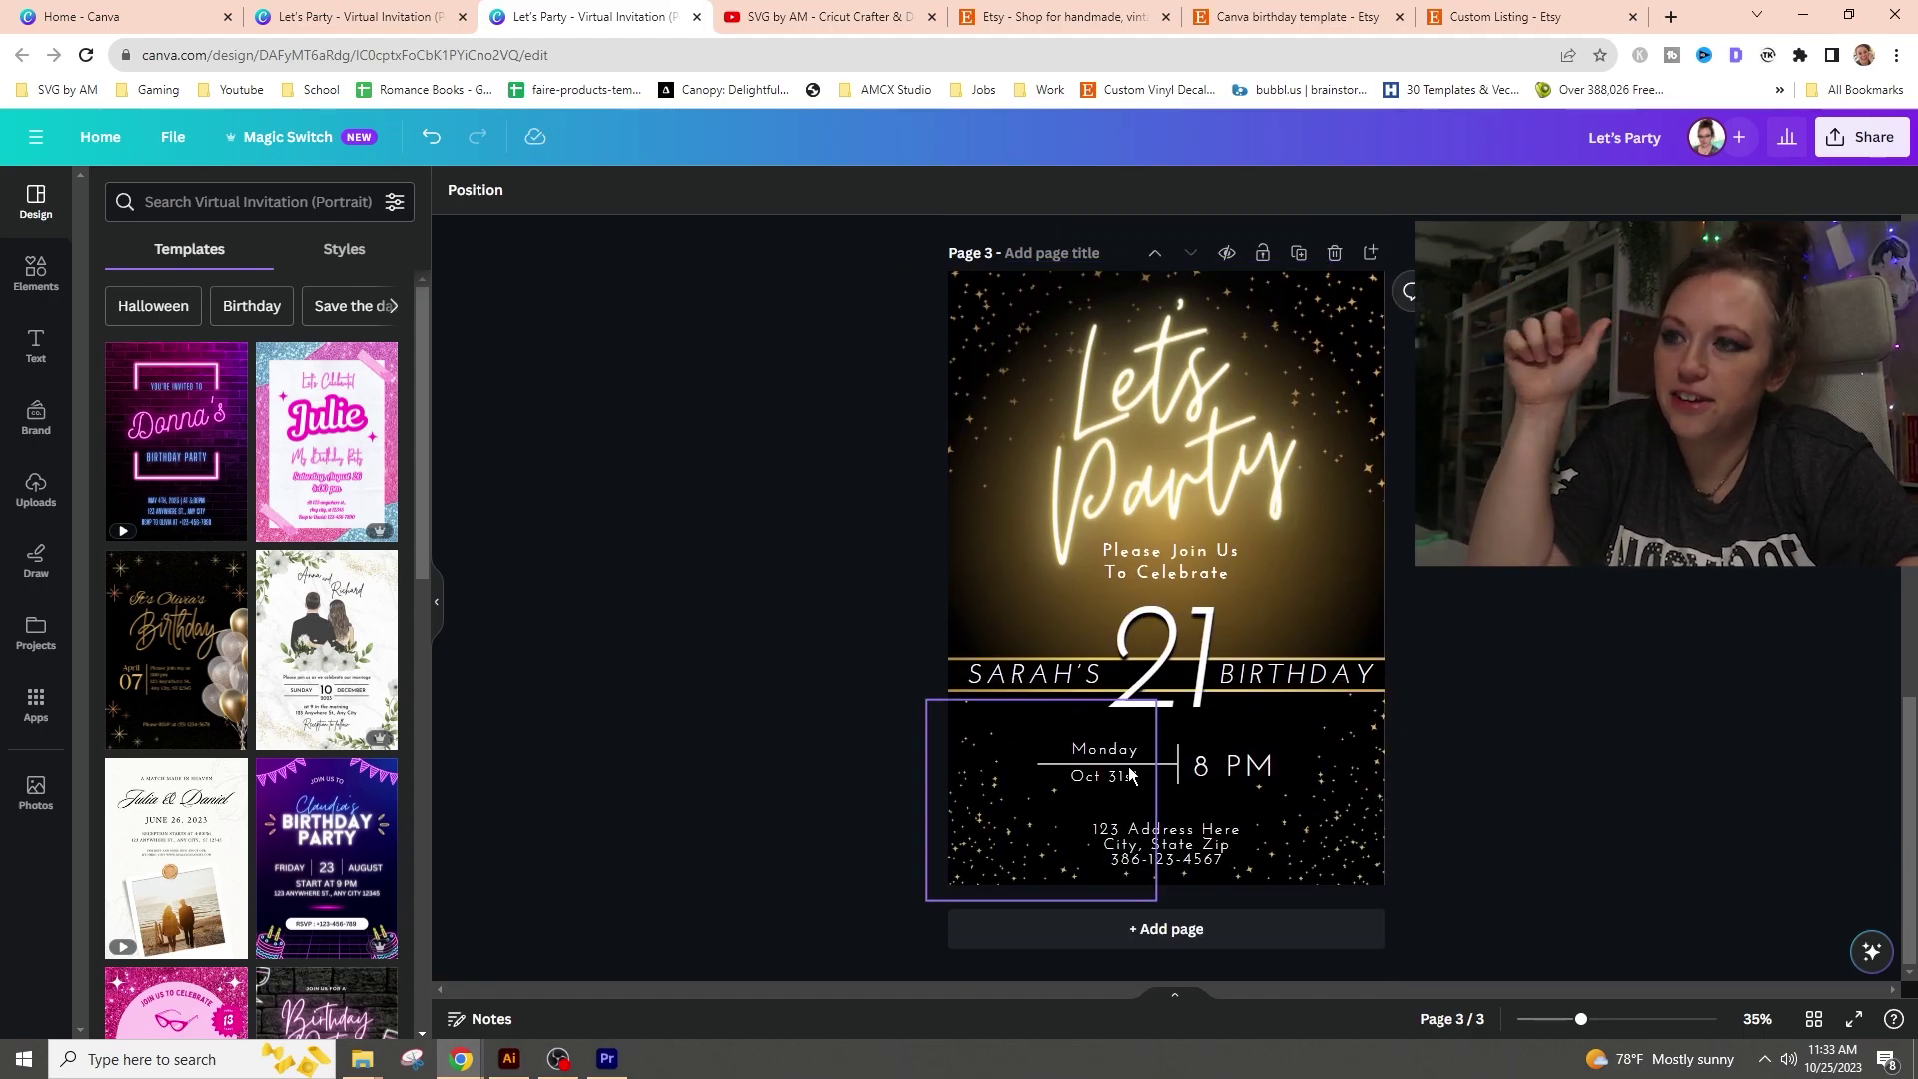
scroll(1159, 730, up, 5)
click(1143, 619)
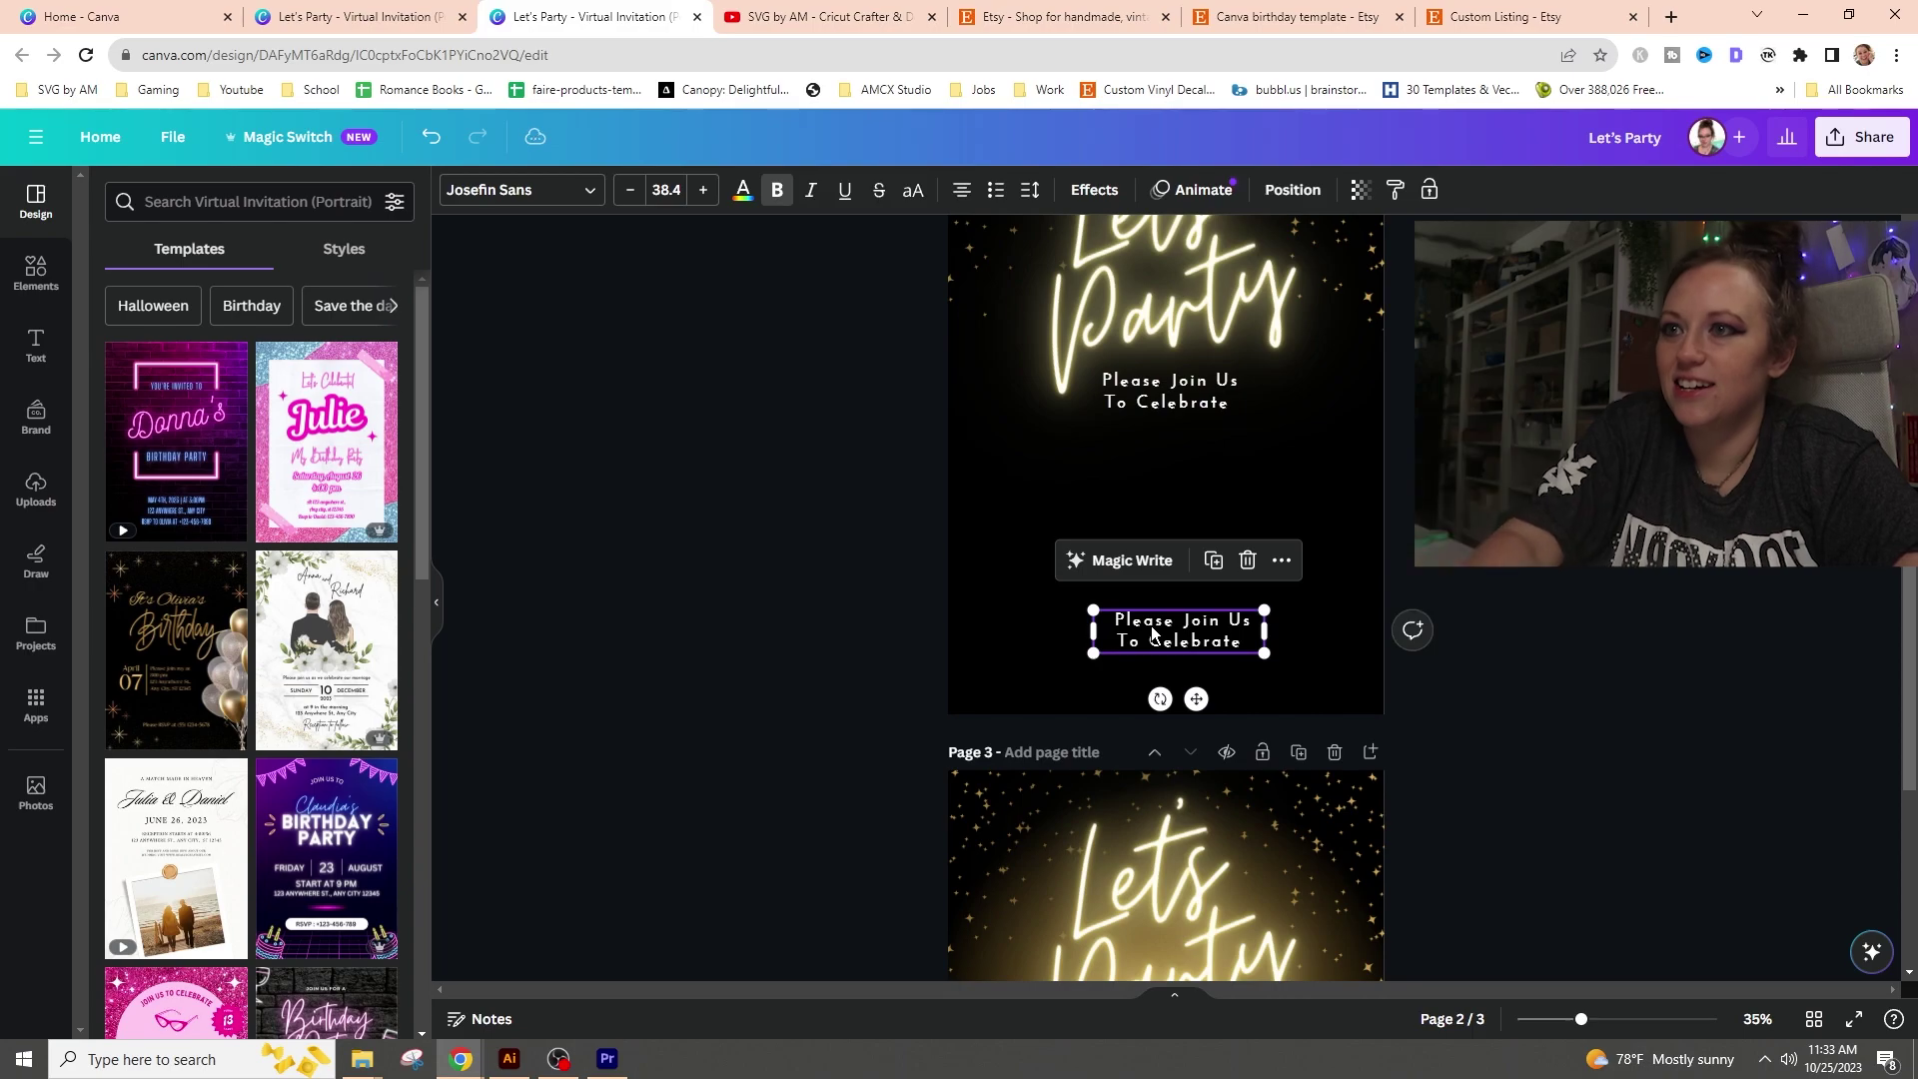
click(1142, 616)
text(123 A)
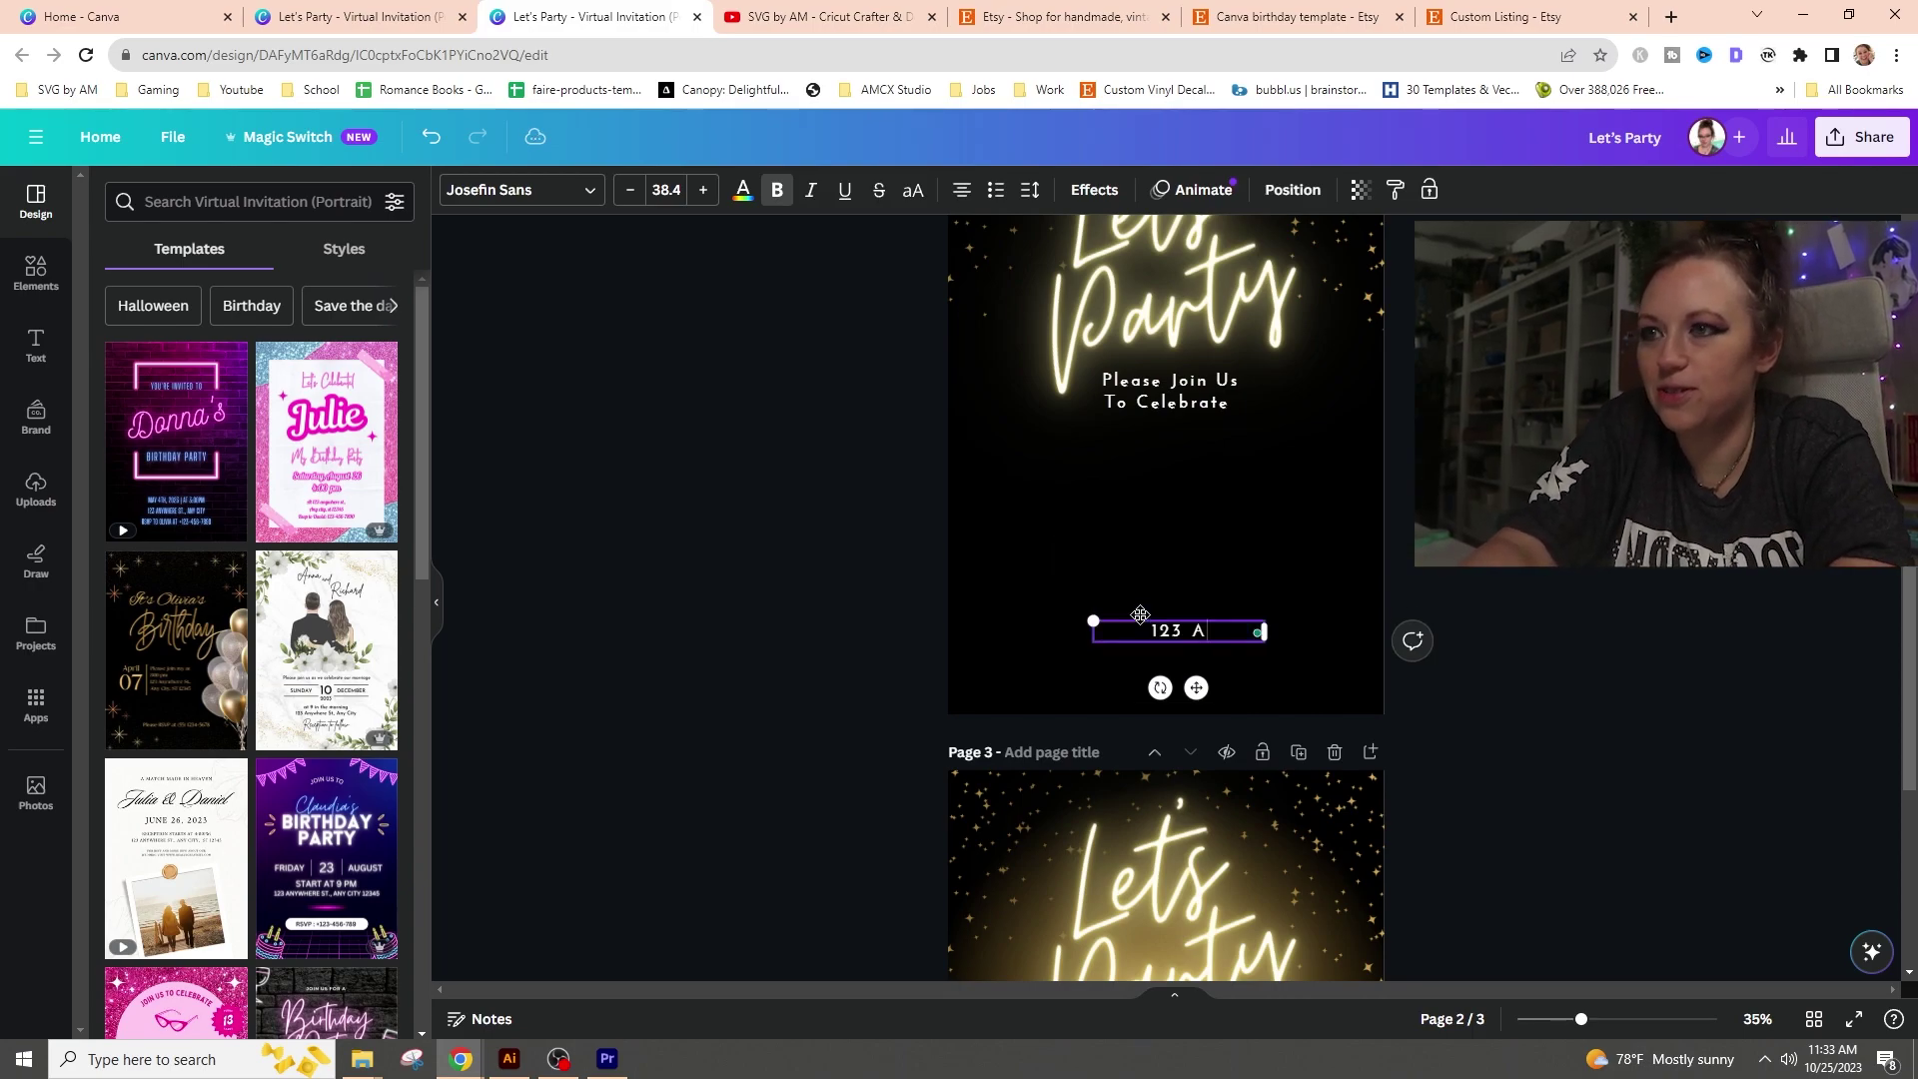
text(ddress Street)
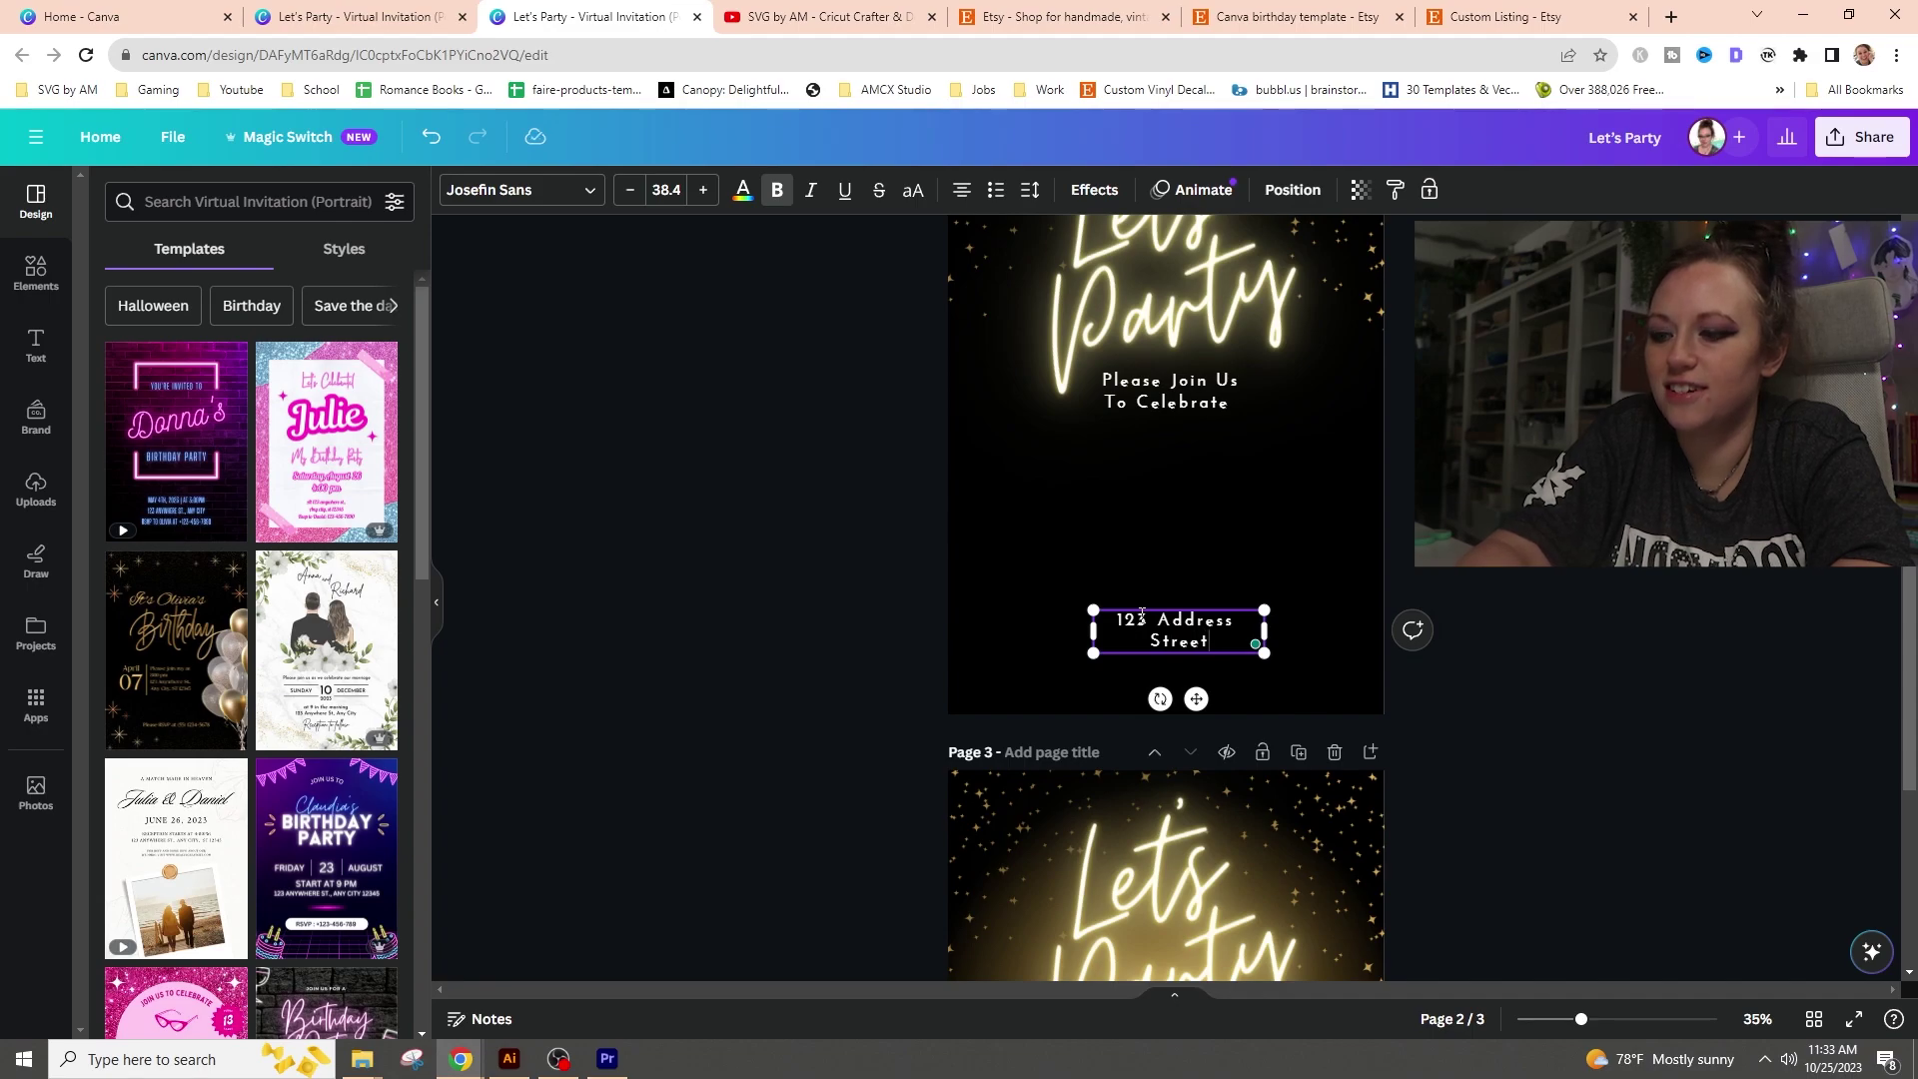
key(Return)
text(City, State,)
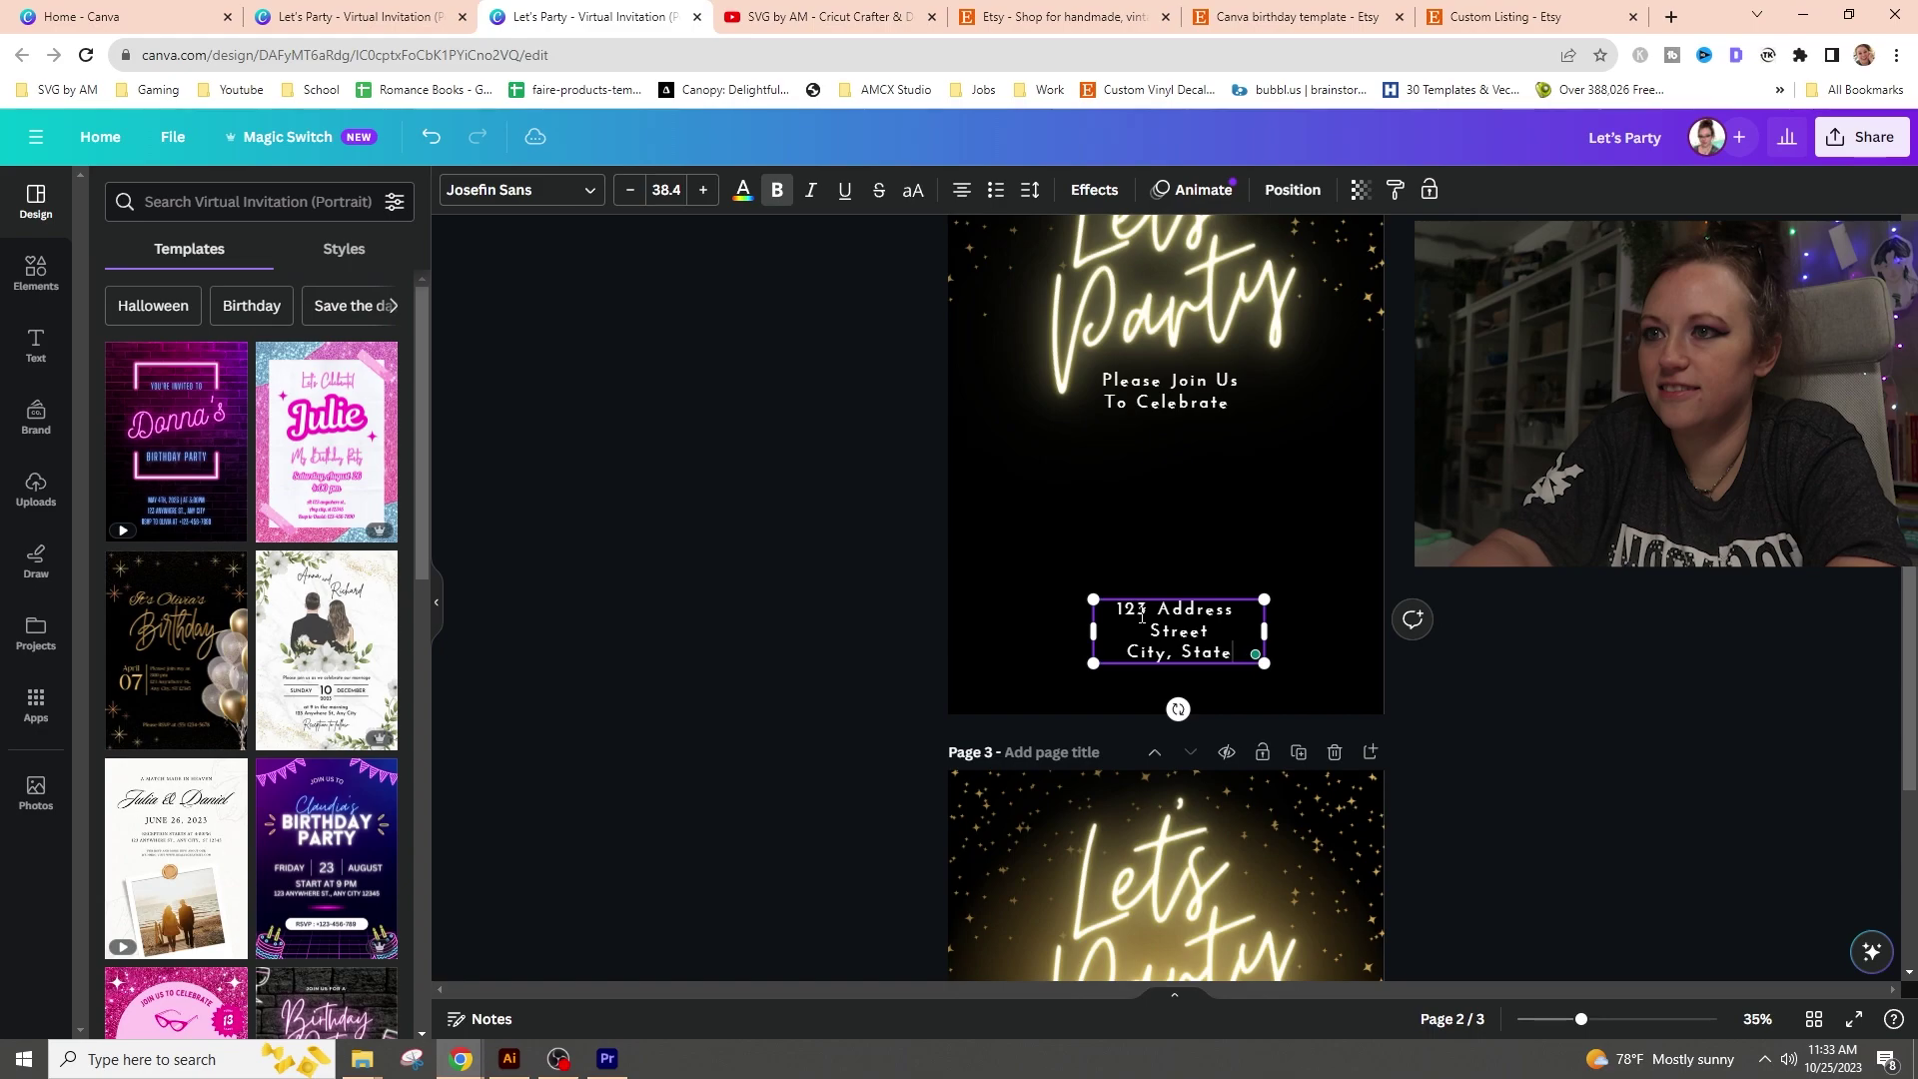
key(BackSpace)
text(ip)
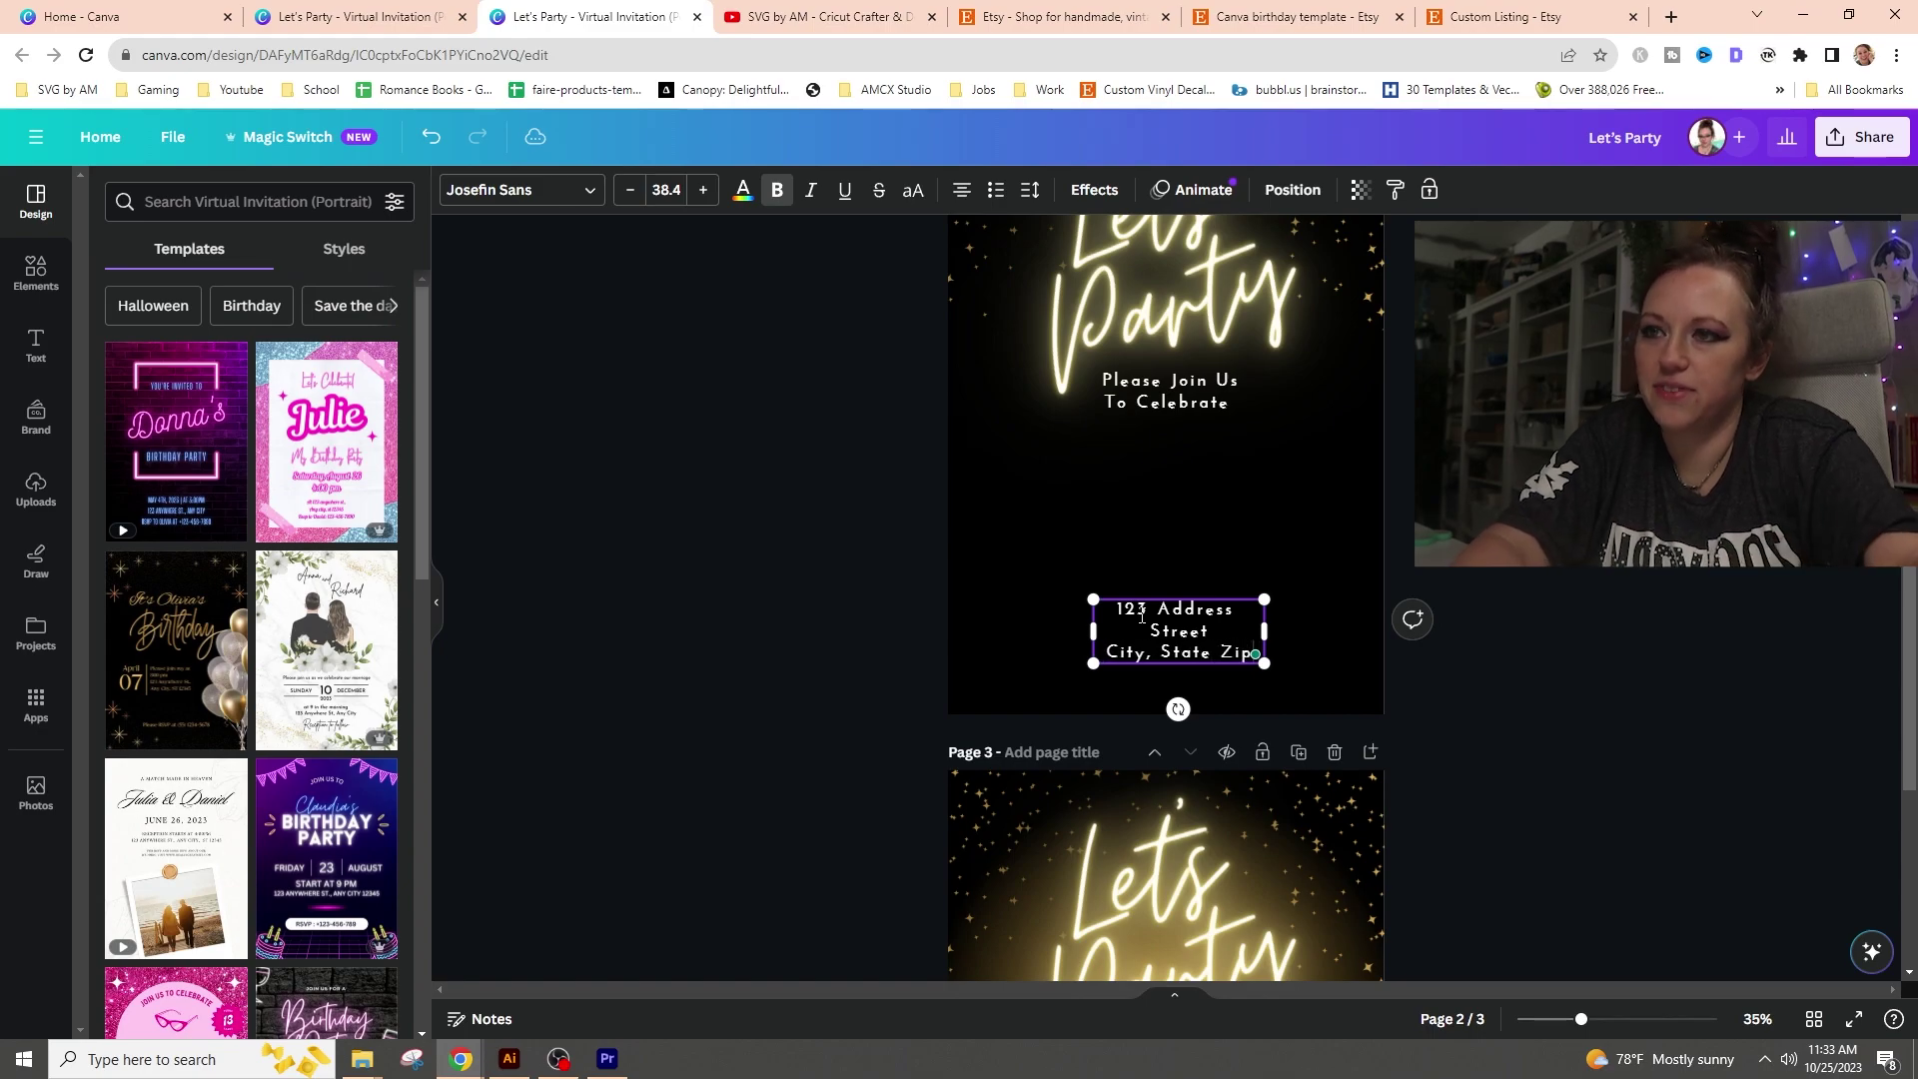
drag(1267, 632, 1214, 624)
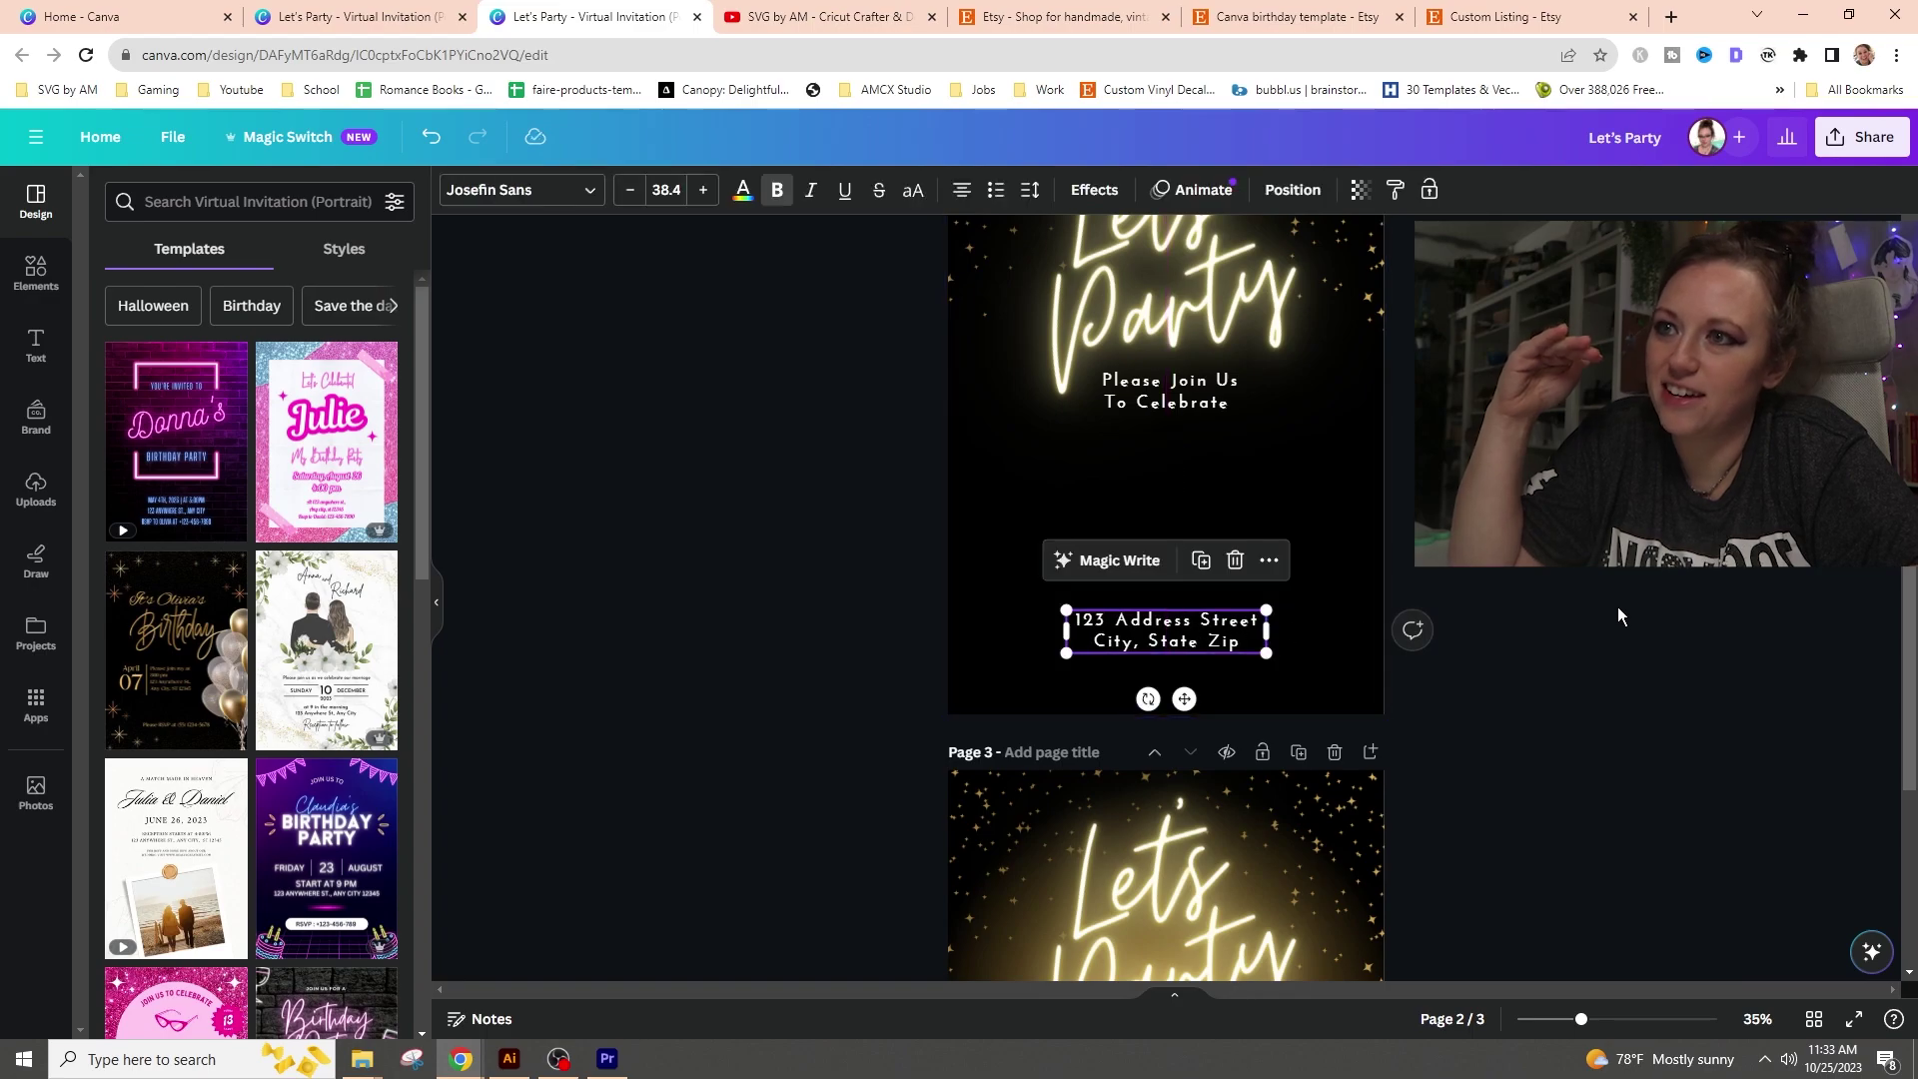
click(1618, 606)
scroll(1618, 606, down, 5)
scroll(1558, 606, up, 6)
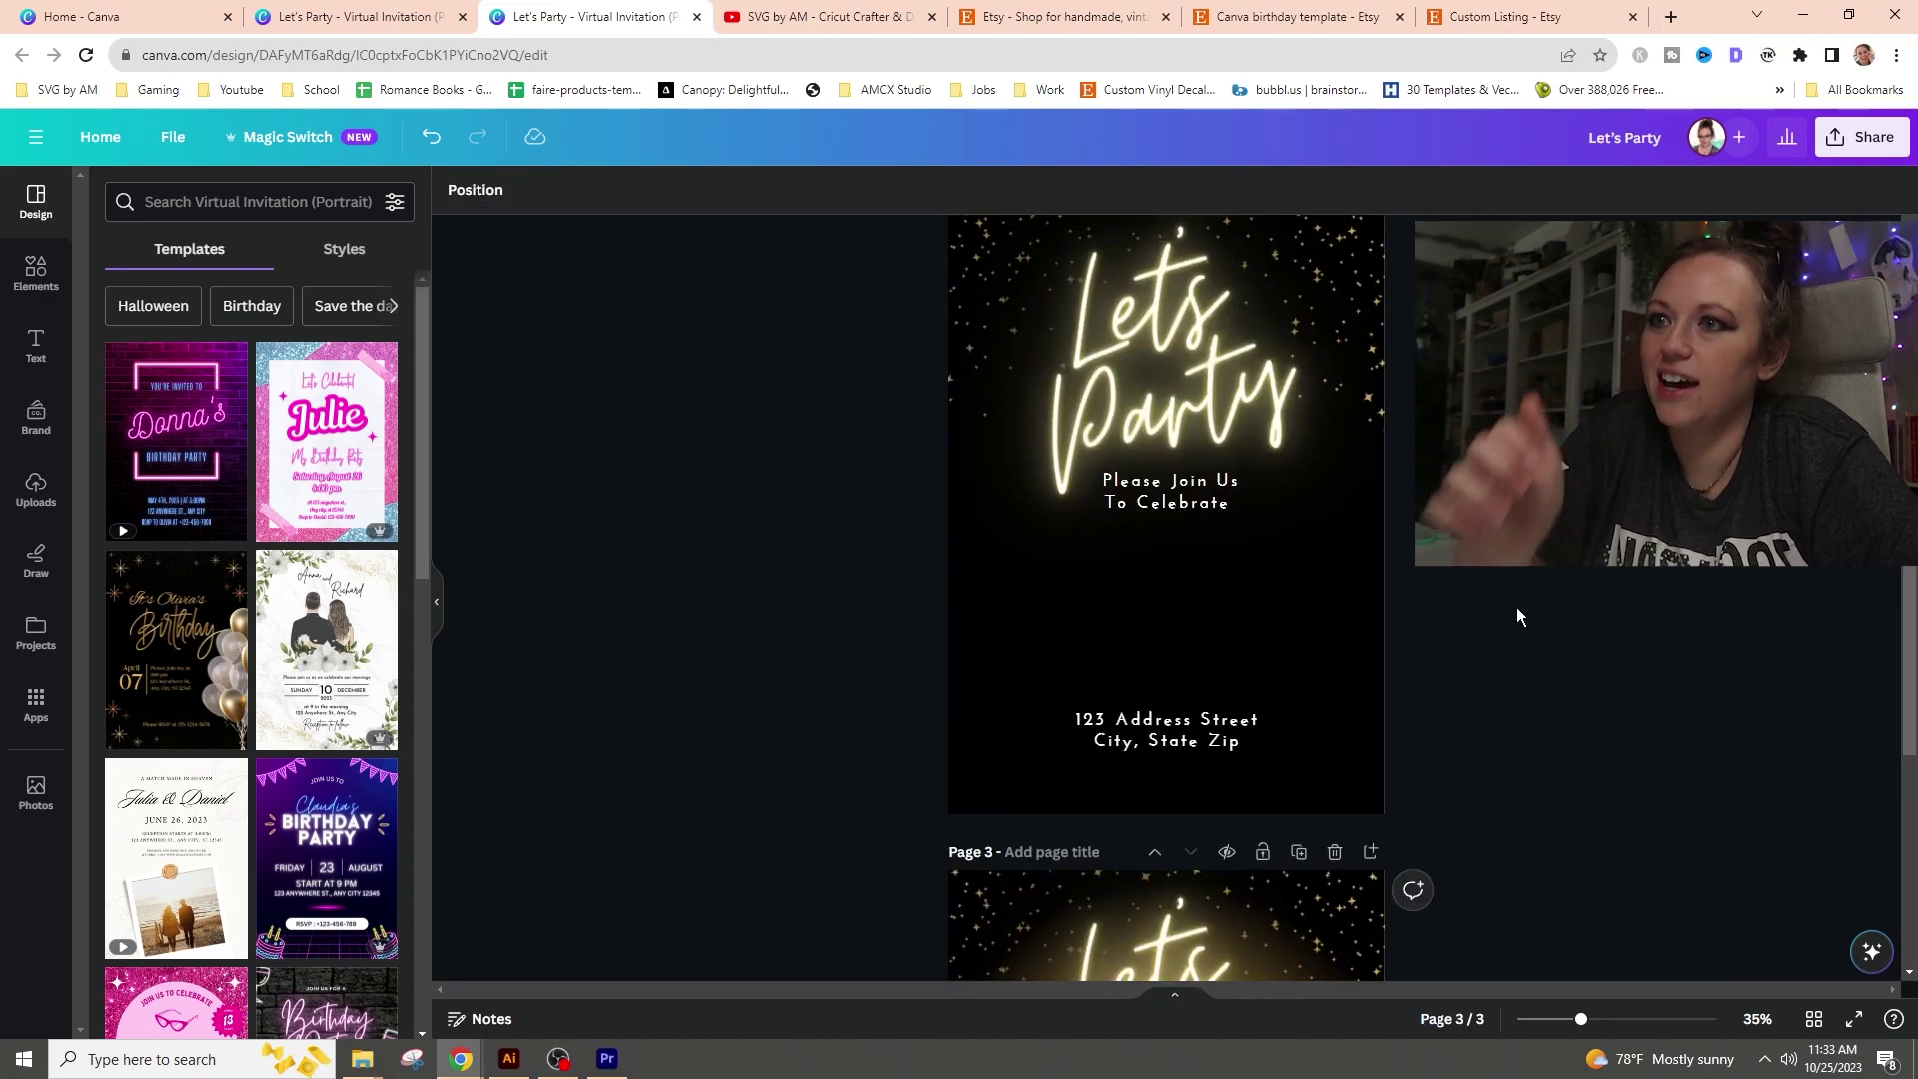
click(1229, 735)
click(1245, 743)
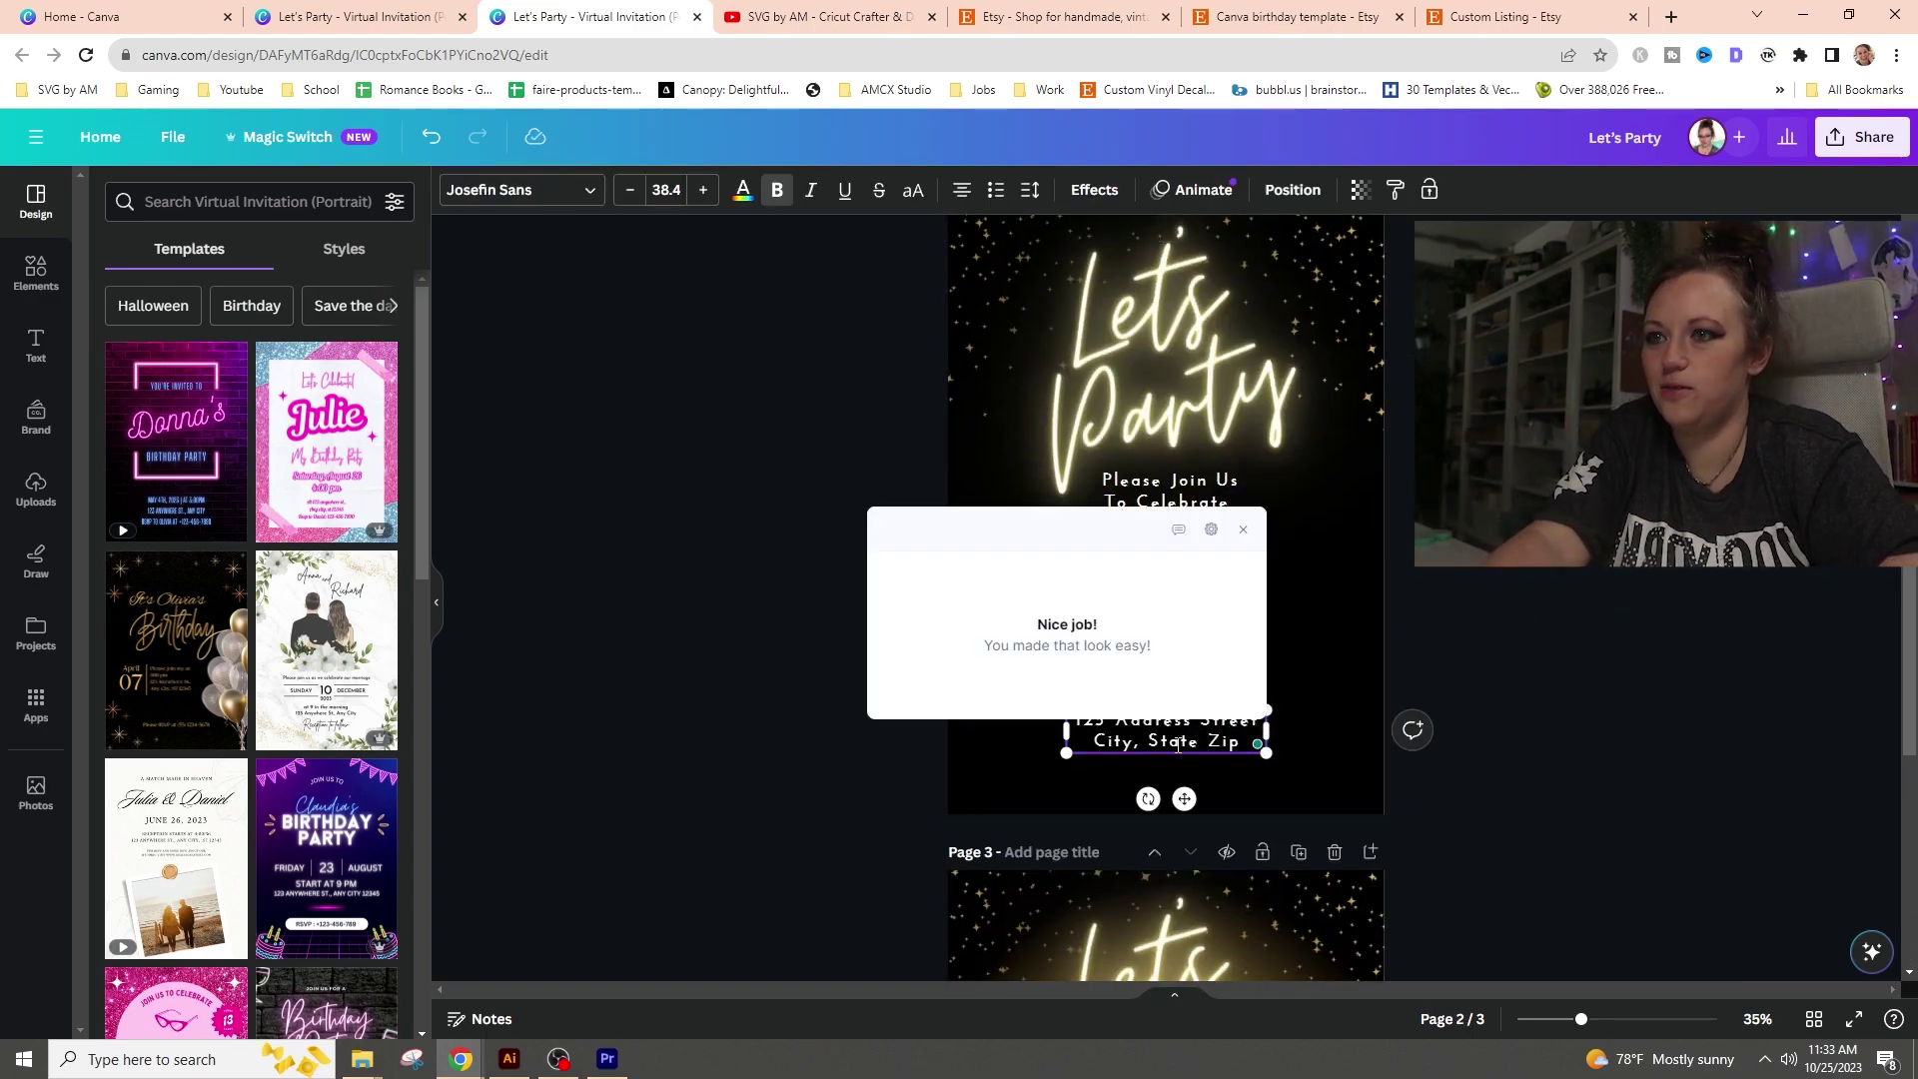
click(1239, 530)
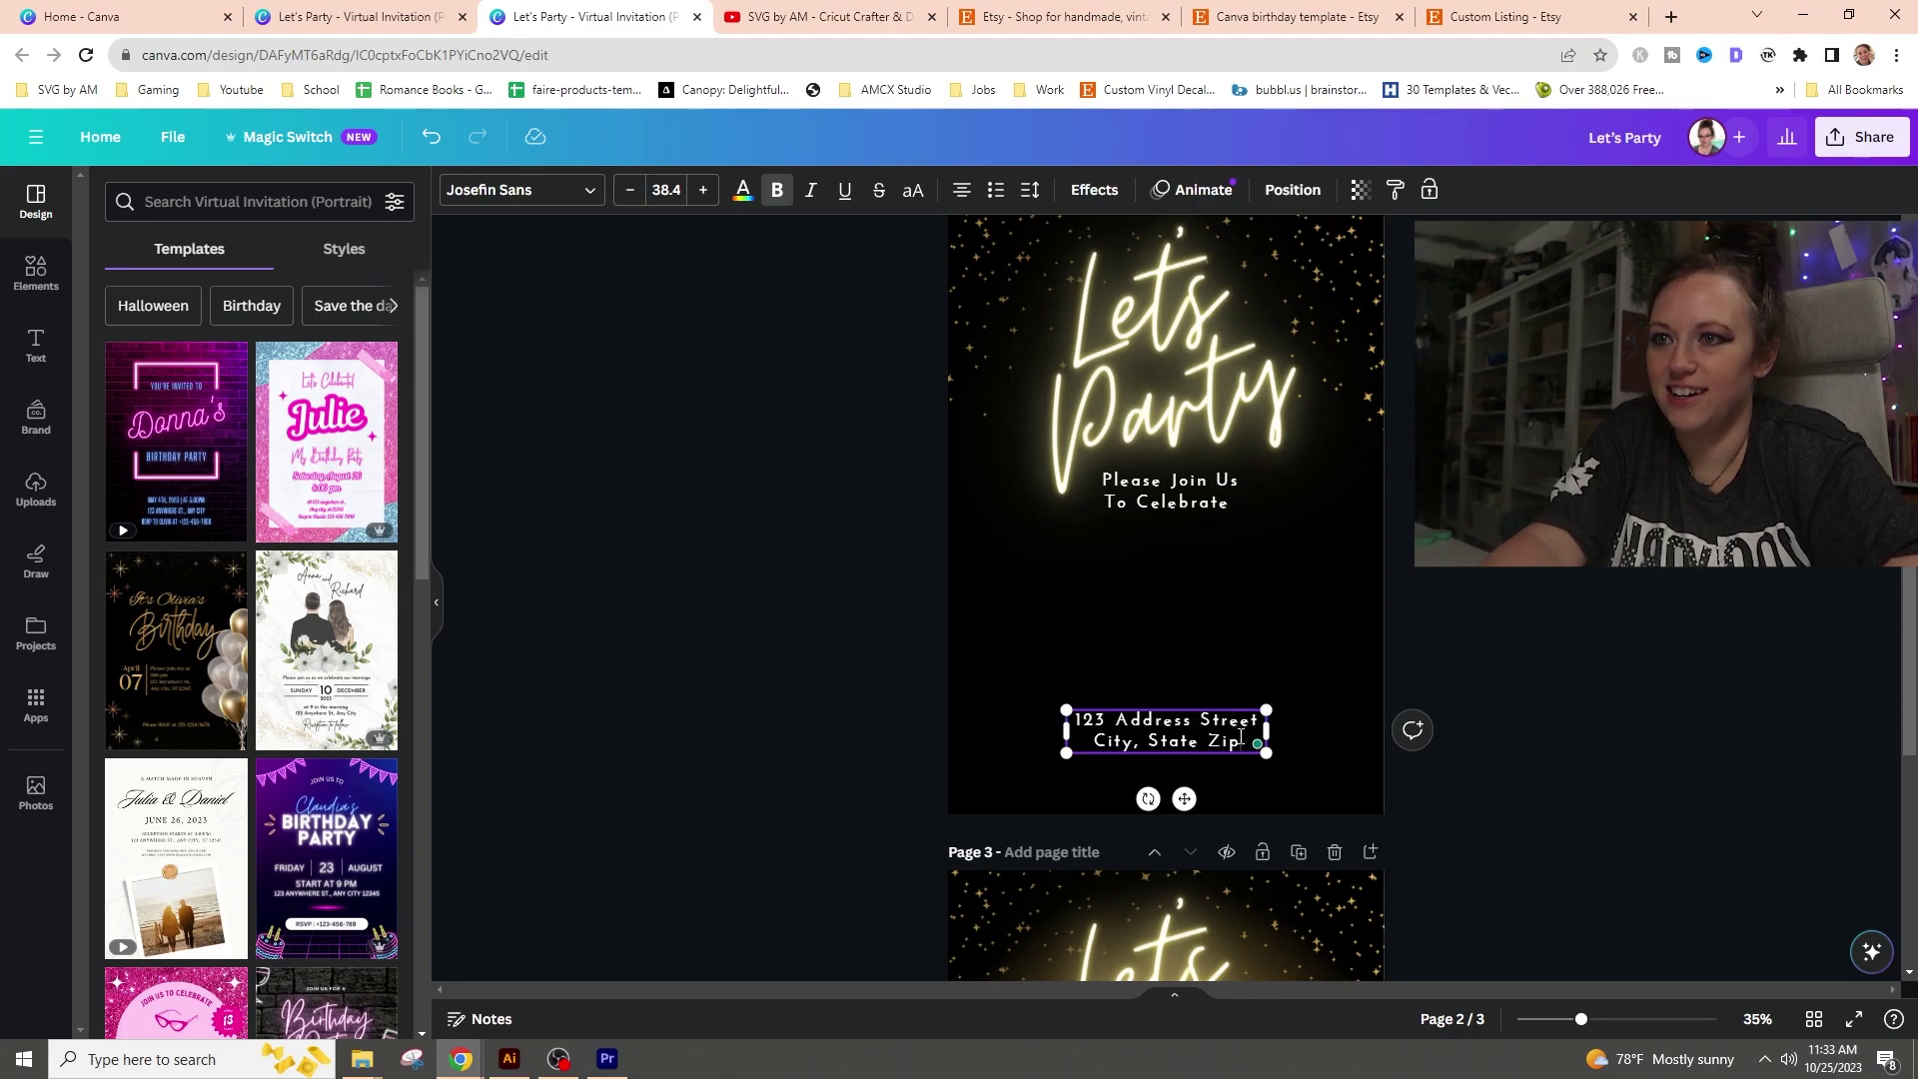
click(1241, 736)
key(Return)
text(123-456-7890)
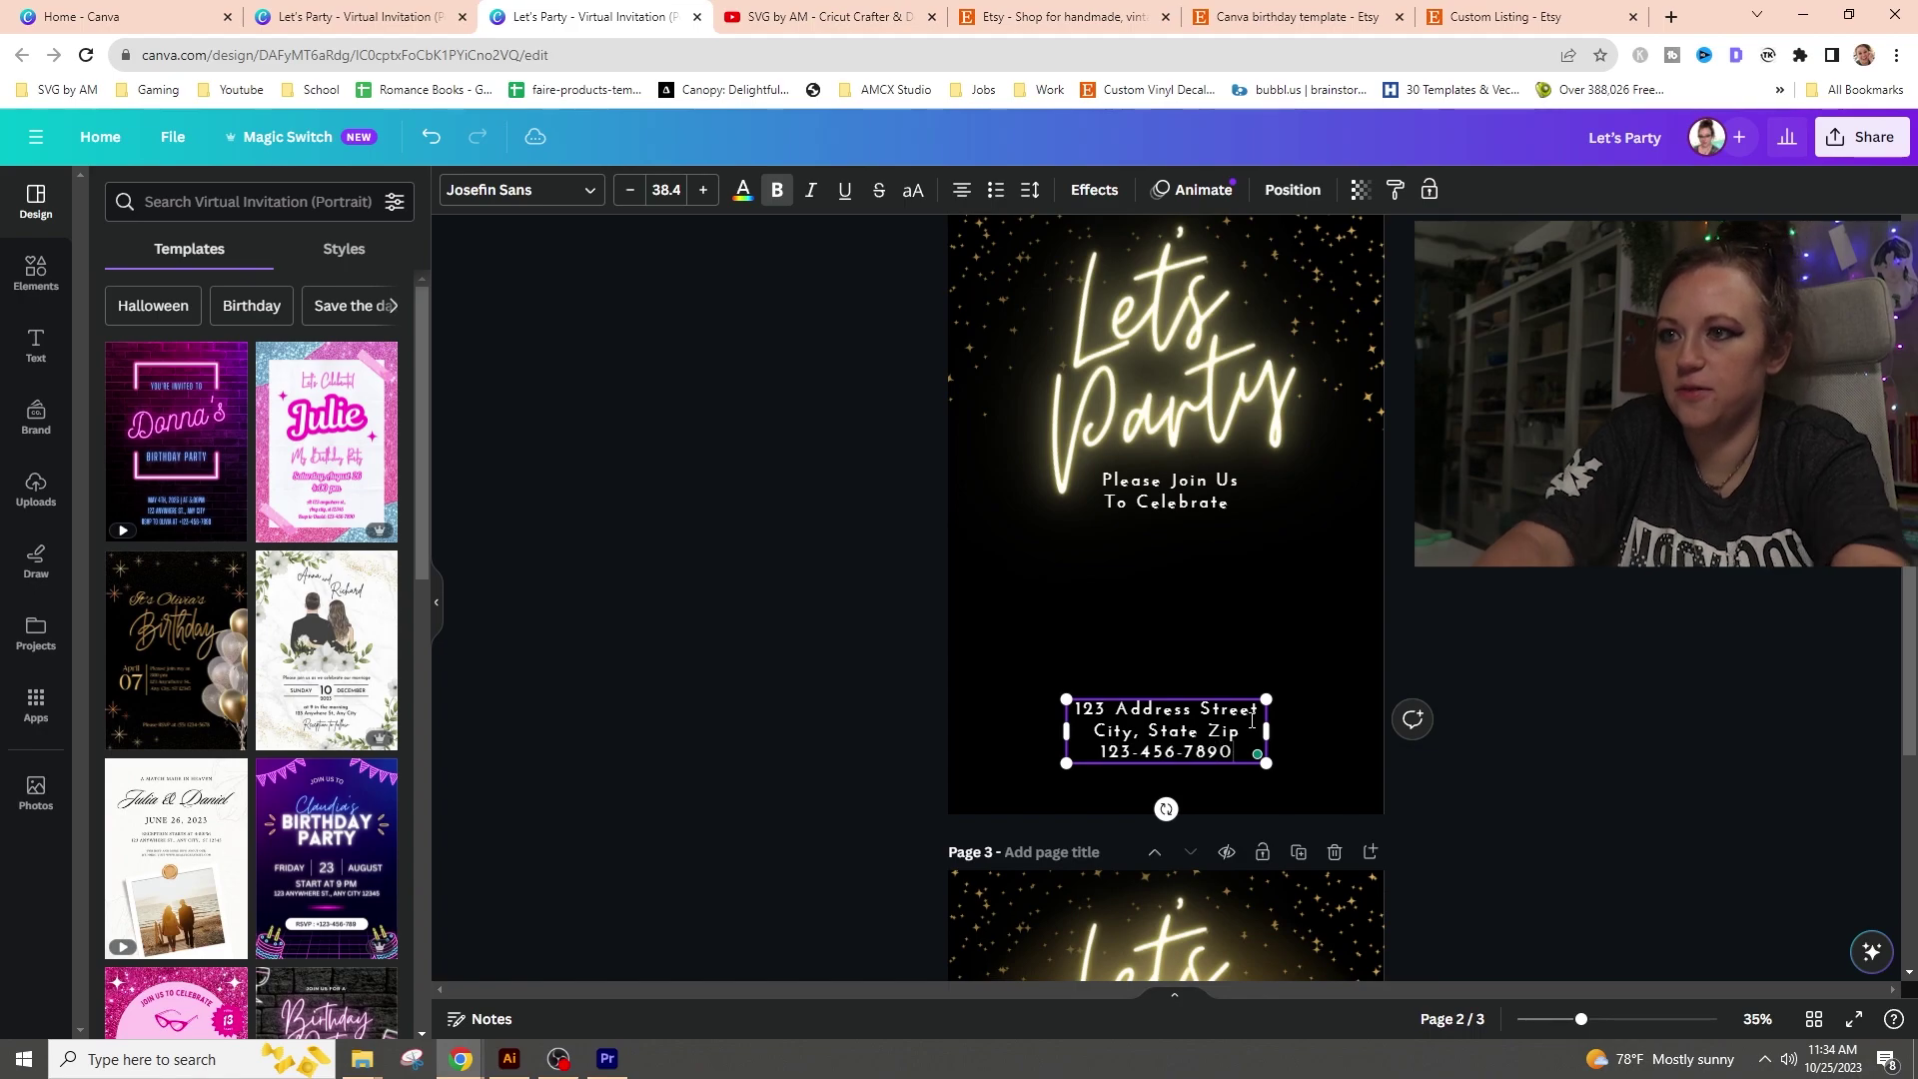
click(1386, 758)
drag(1203, 748, 1203, 754)
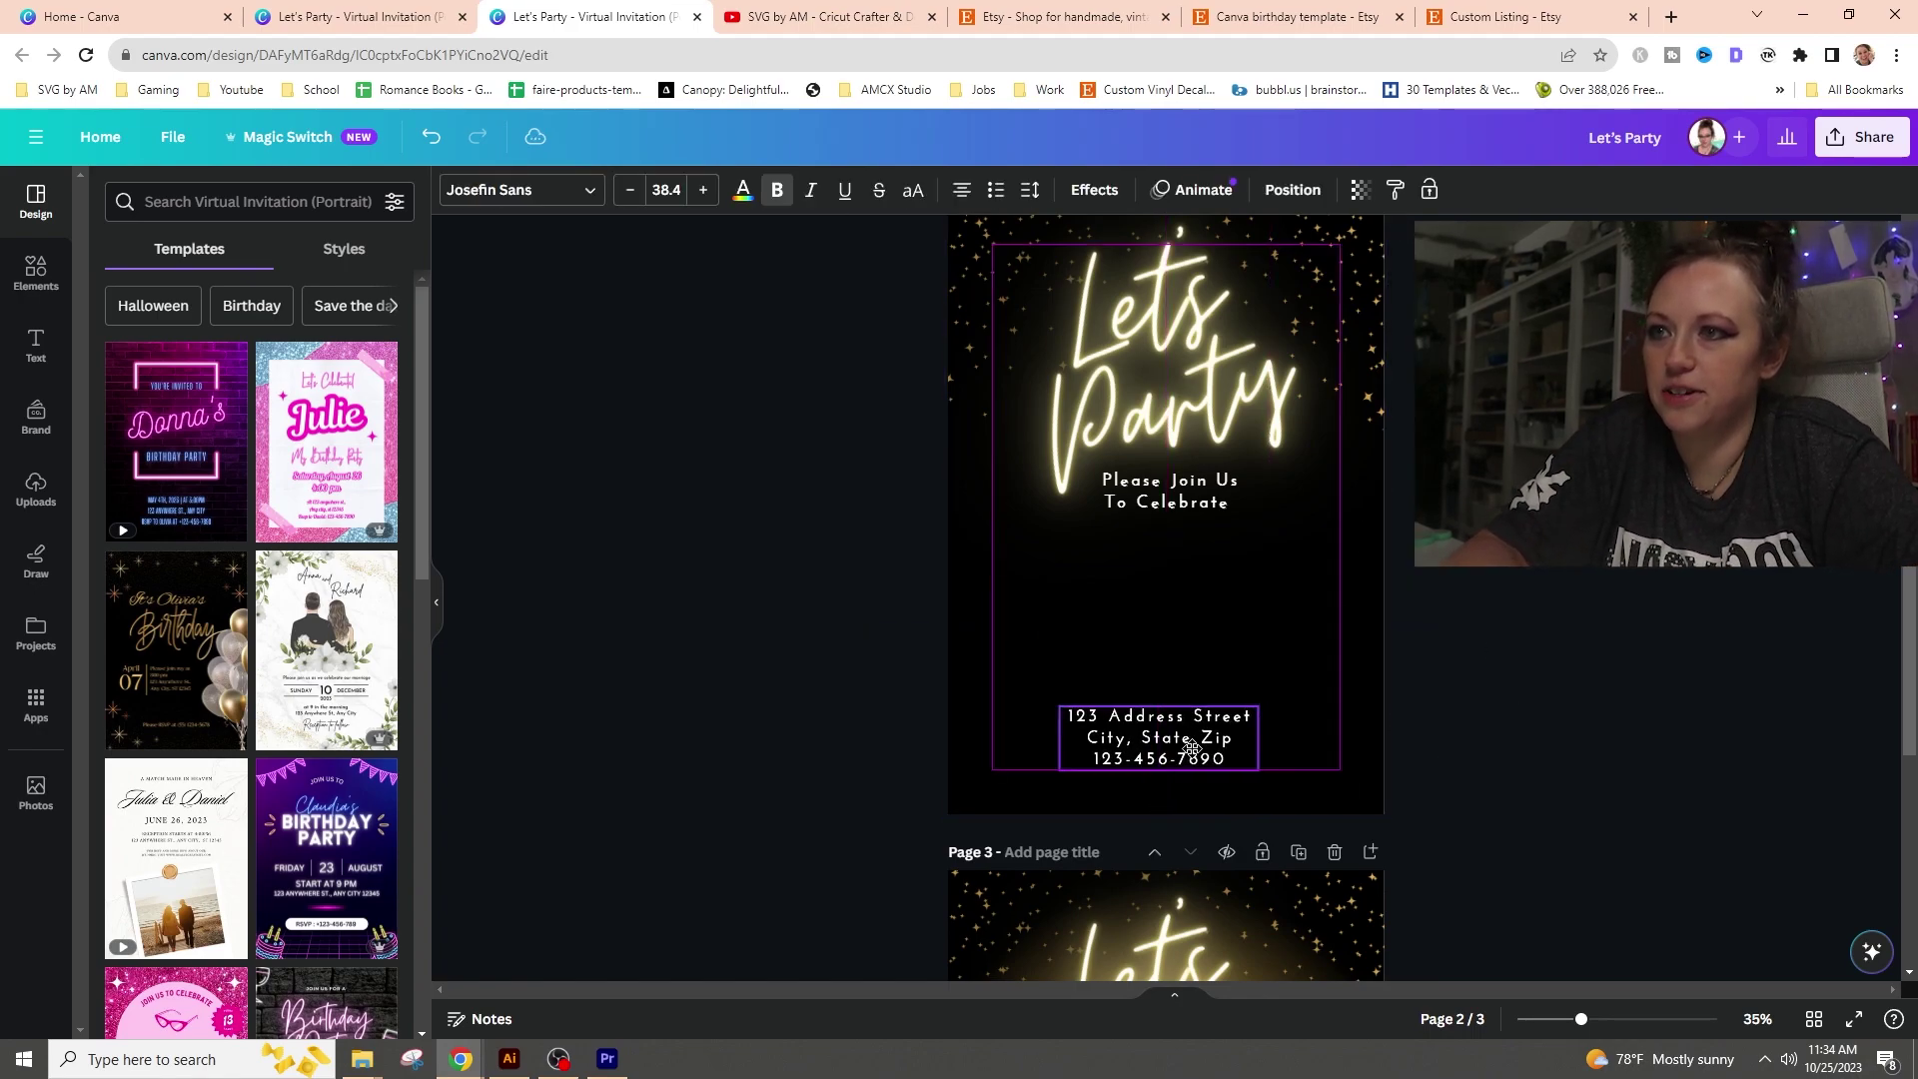
click(1759, 687)
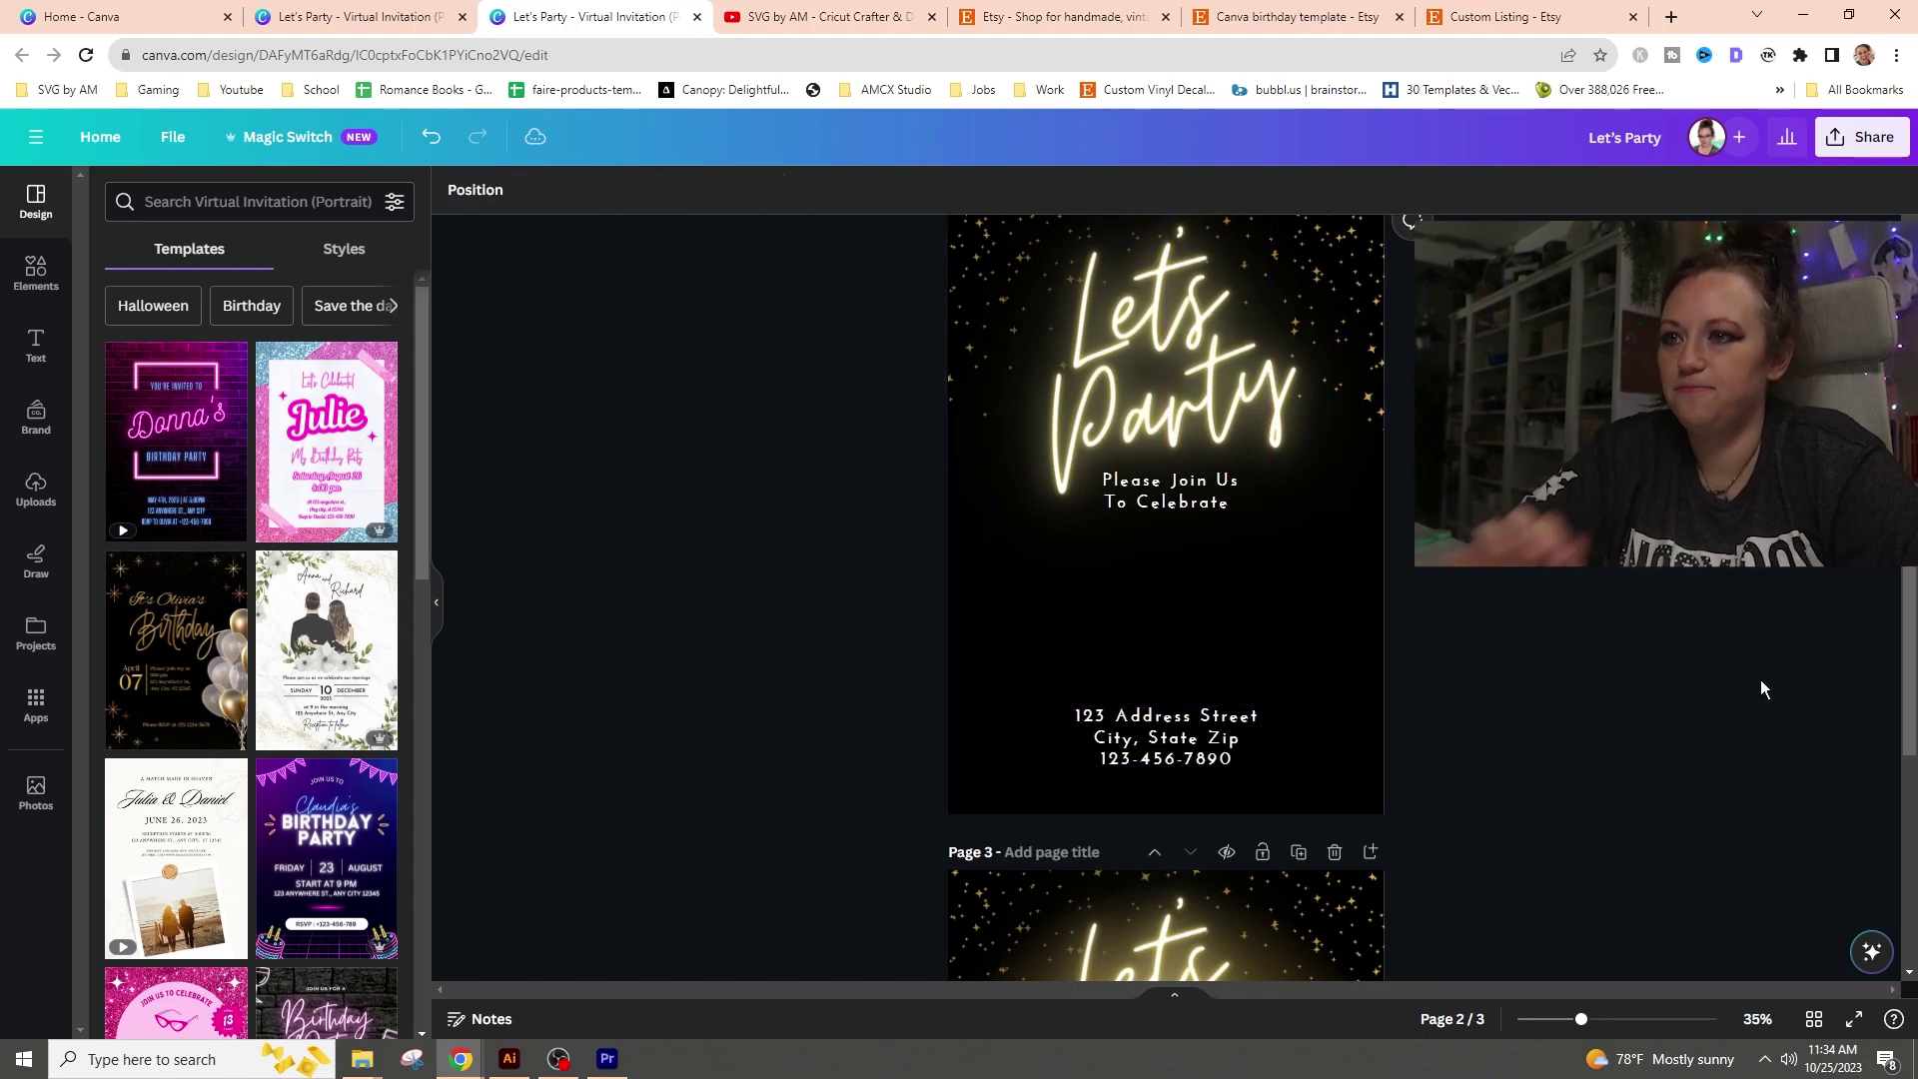
- Check page 3, return to page 2, and bring up the Elements library of lines and shapes
scroll(1455, 602, down, 5)
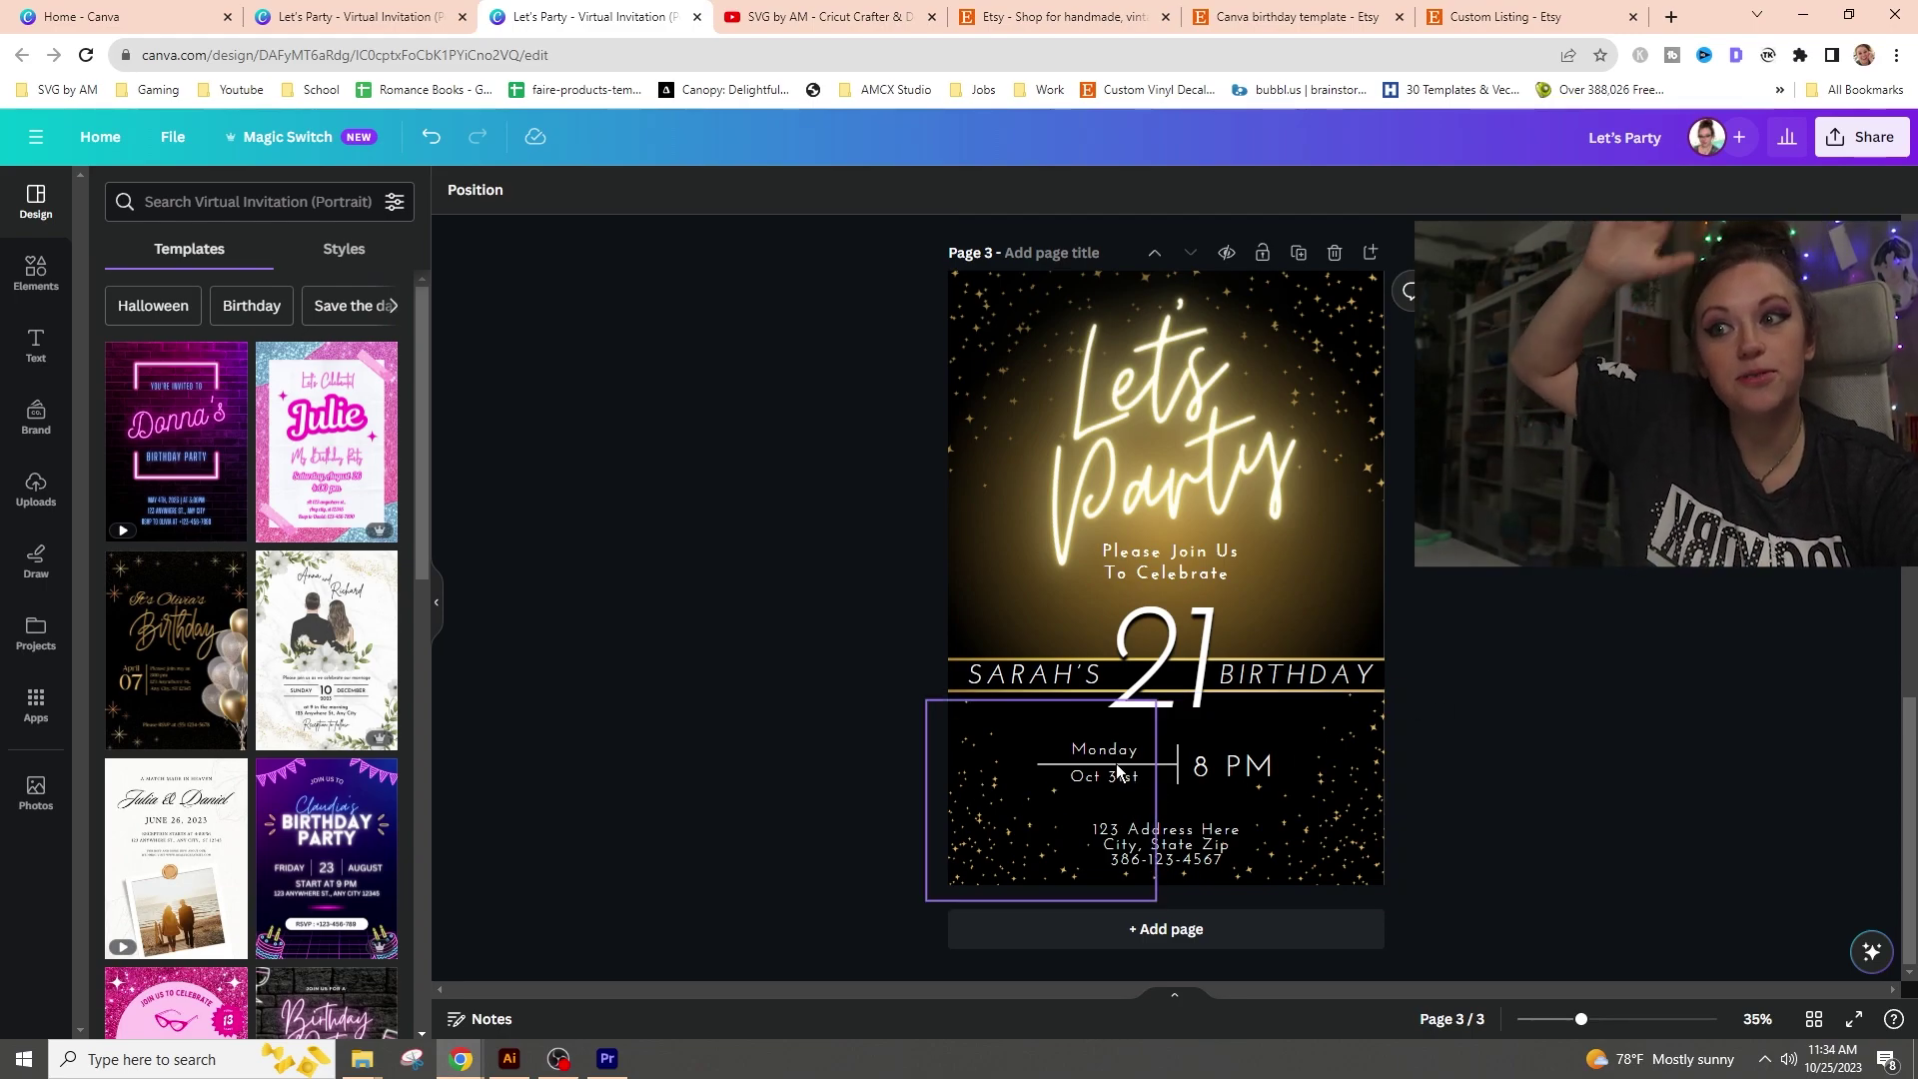
scroll(1289, 500, up, 5)
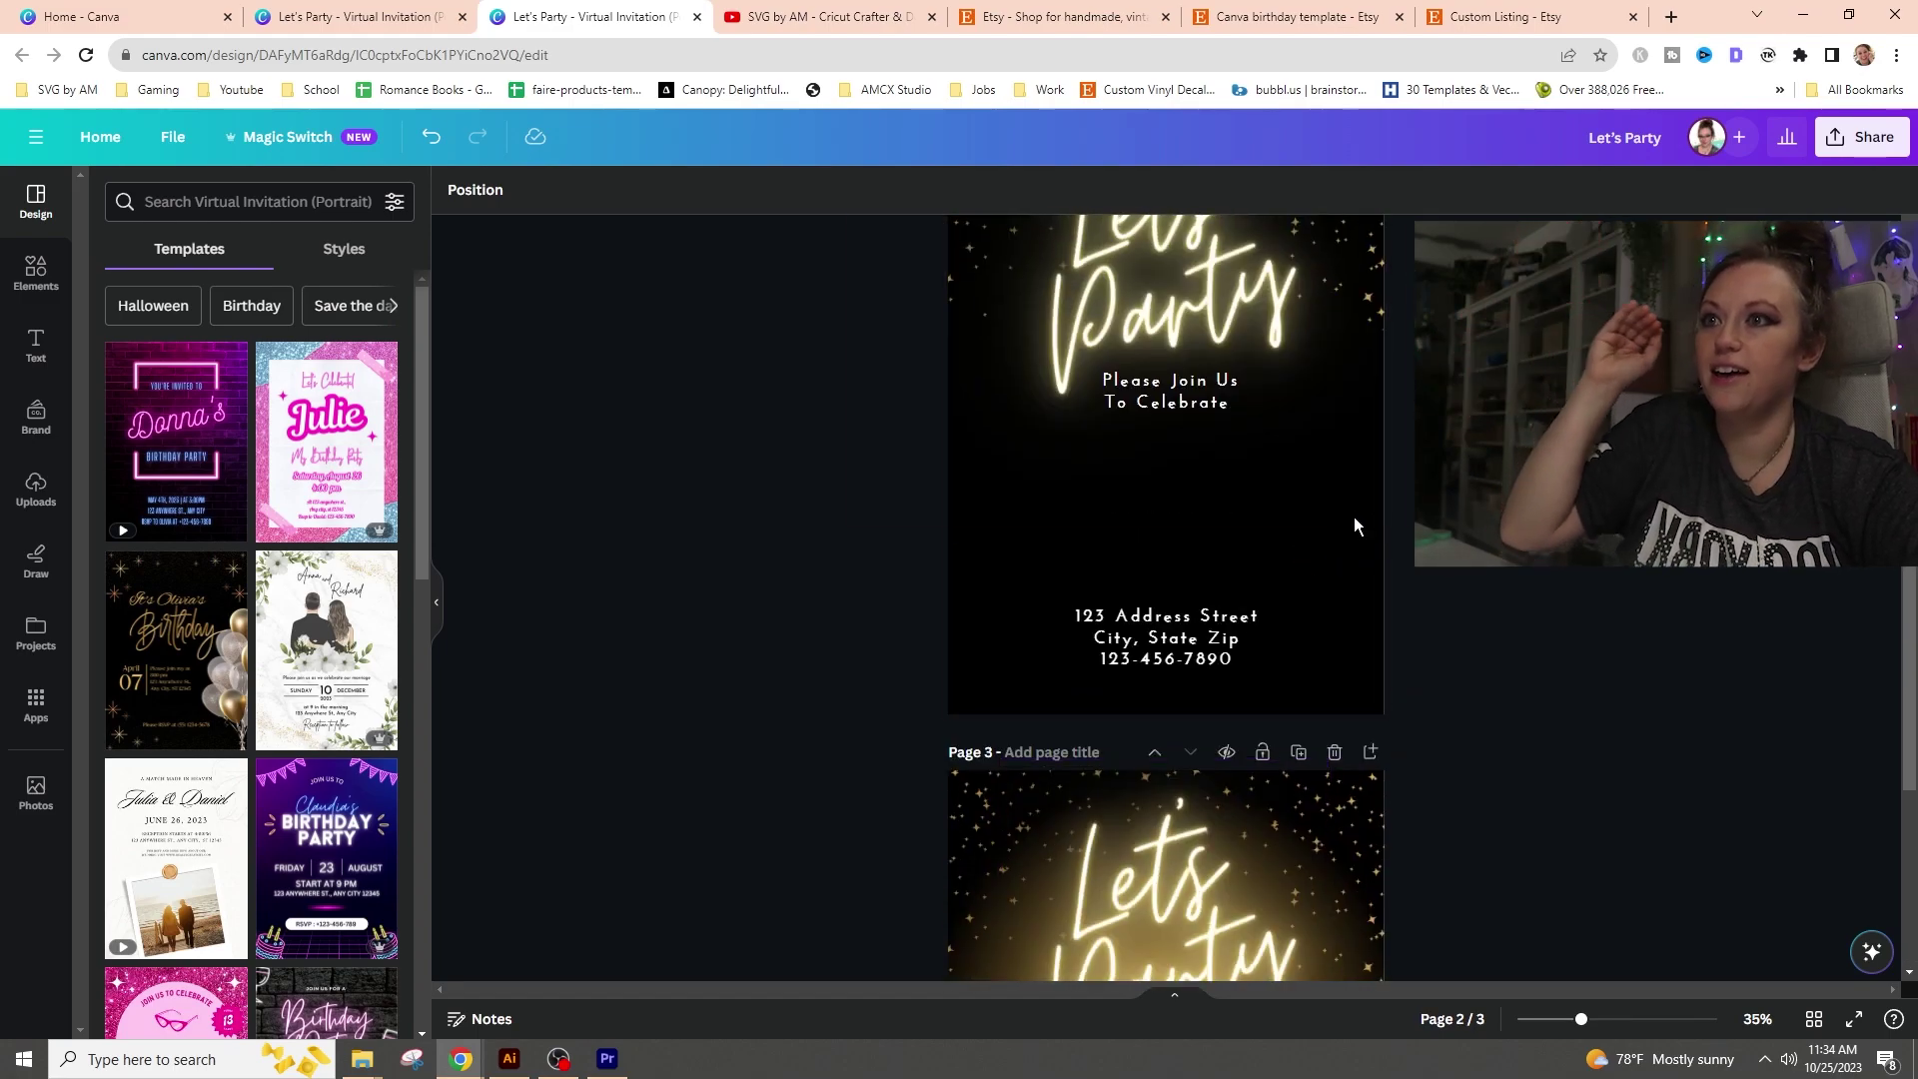
scroll(1339, 580, up, 1)
scroll(1359, 649, up, 1)
scroll(1309, 670, down, 1)
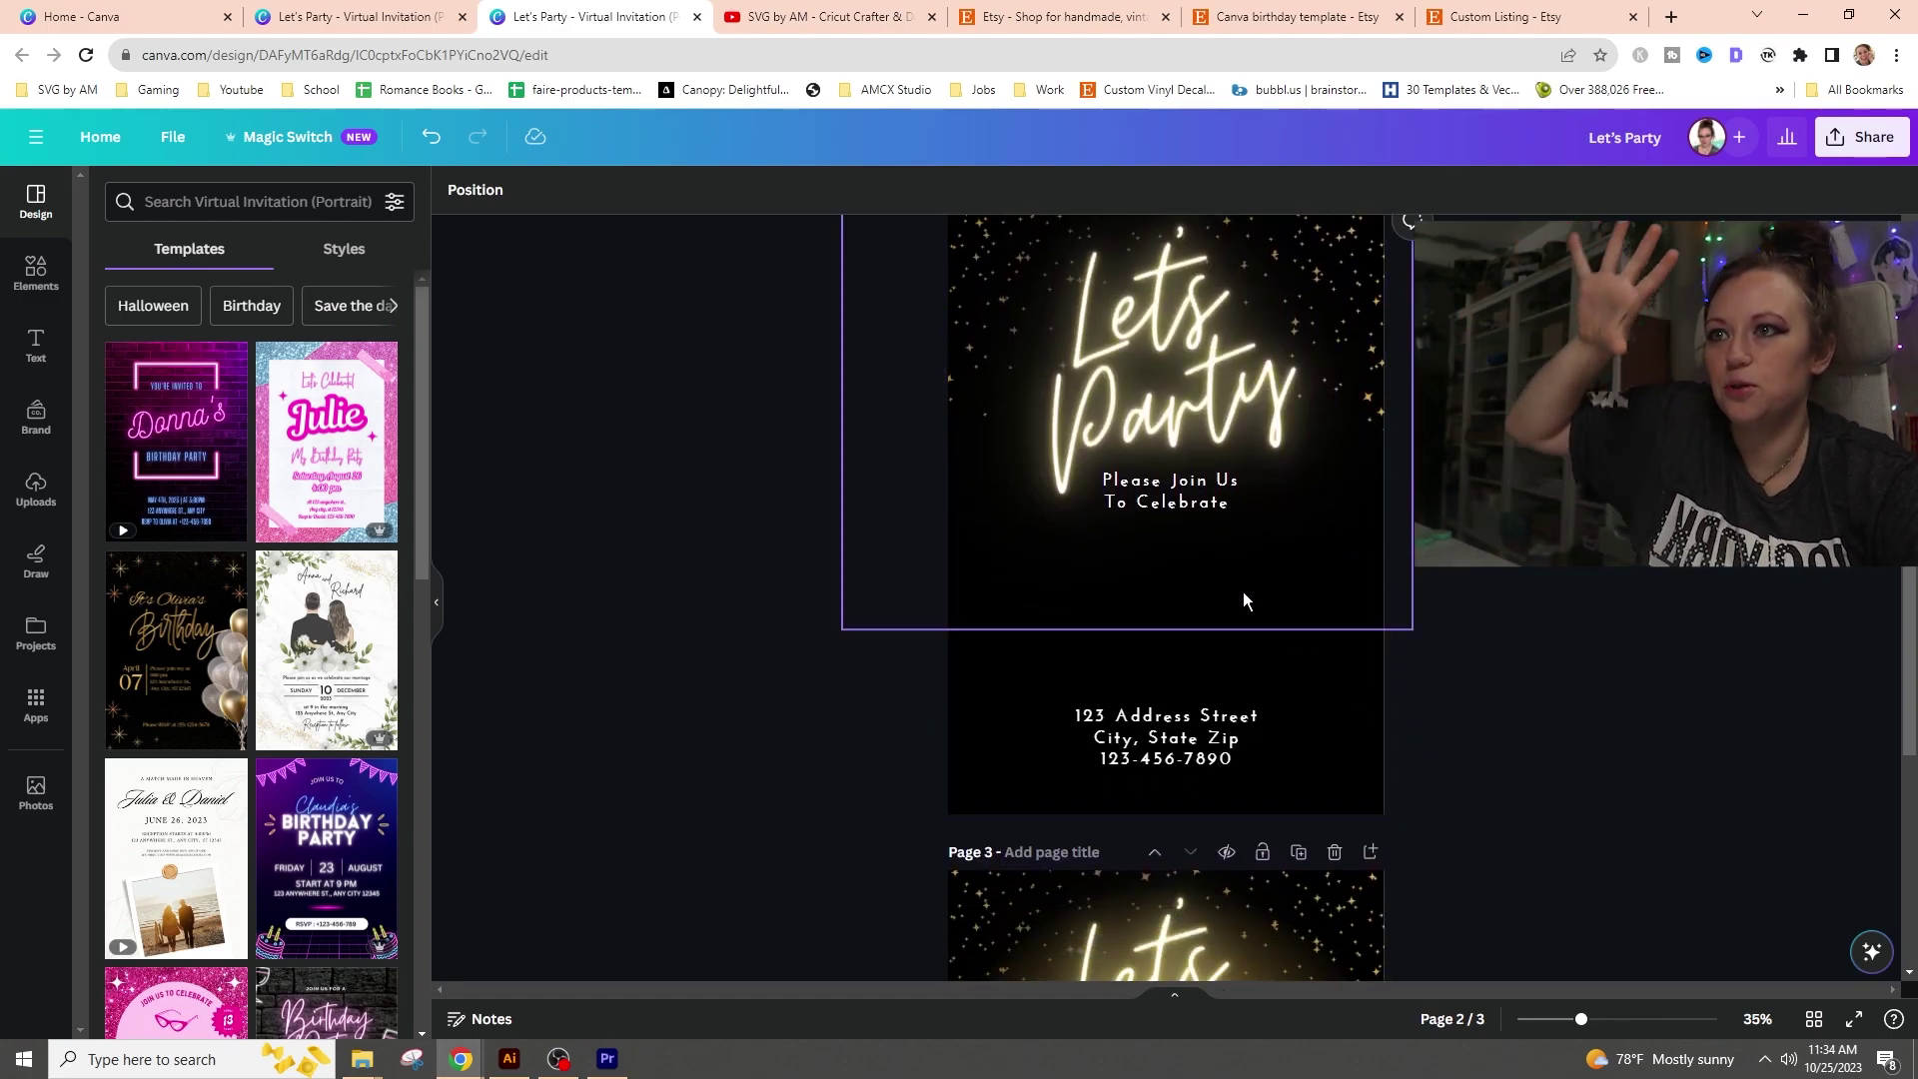
click(24, 289)
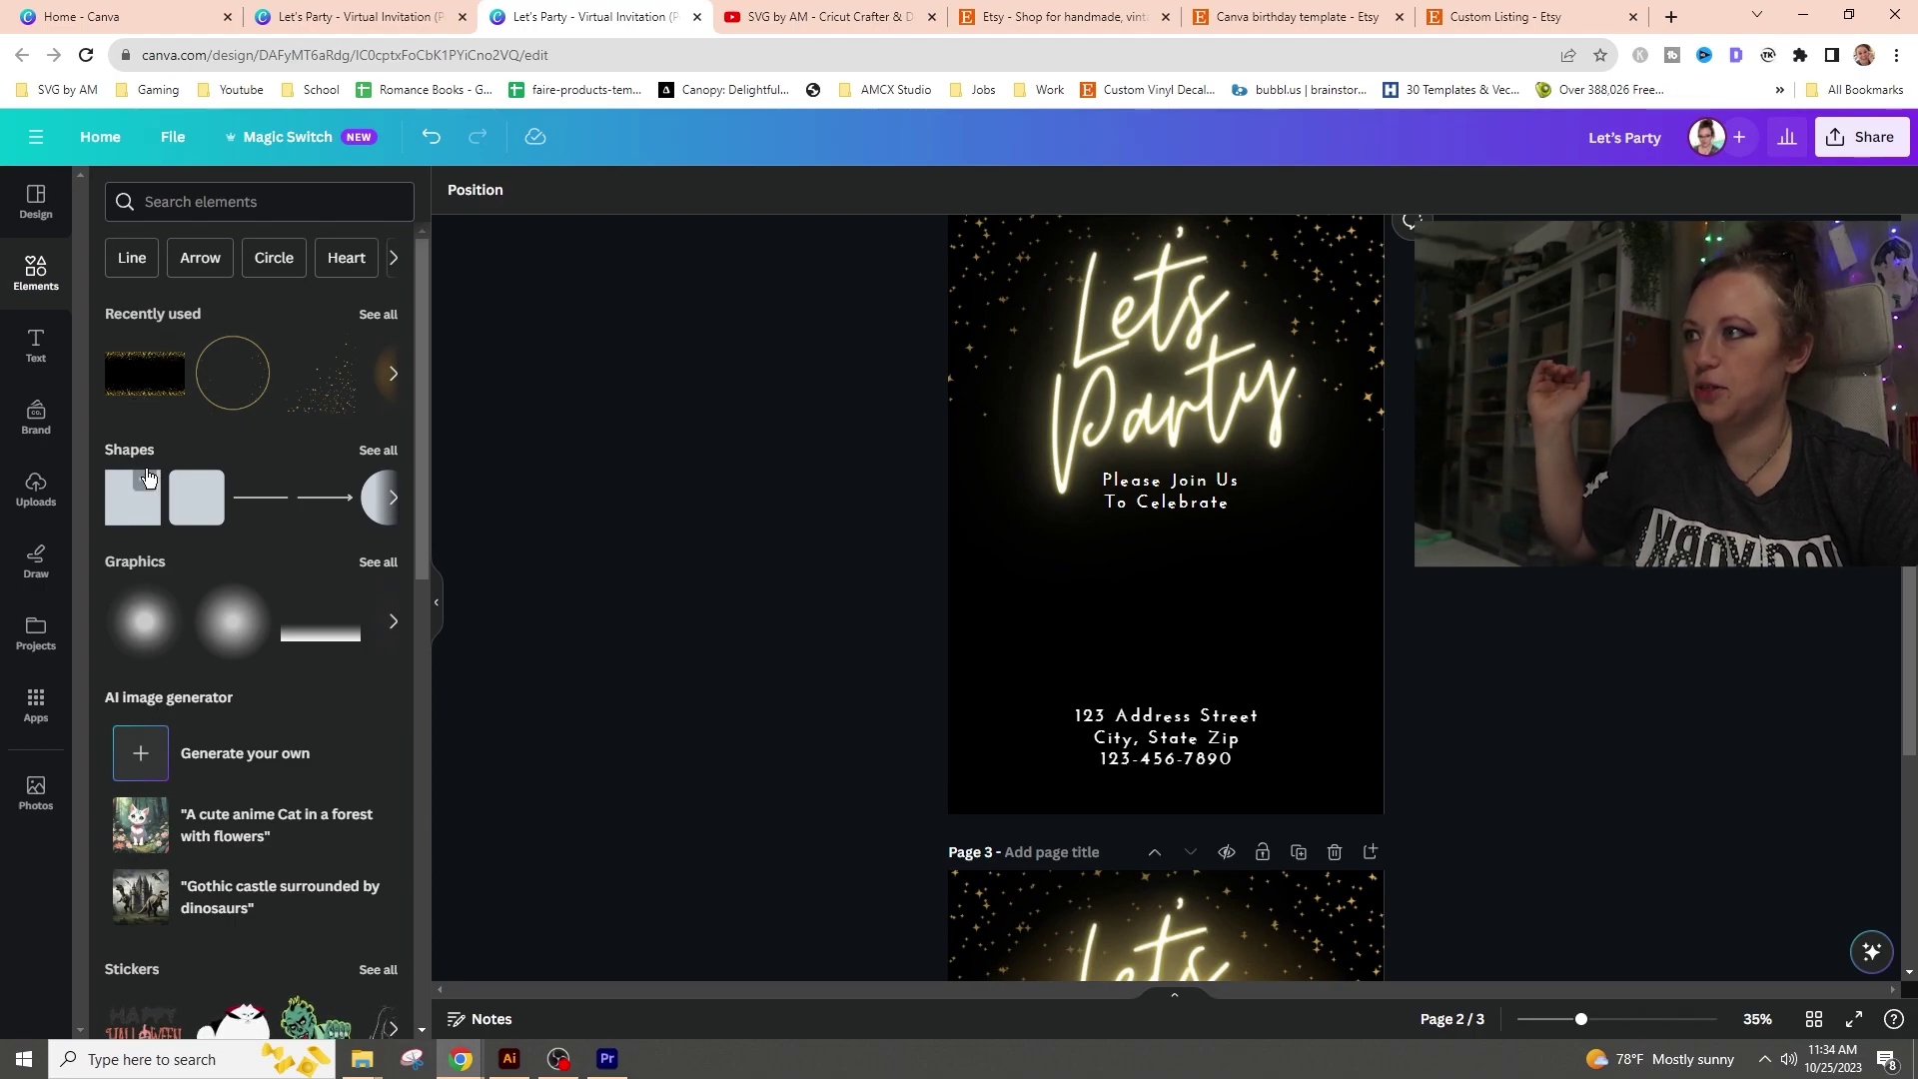
- Add two plain lines, move one into the middle gap, and shrink the address text
click(257, 498)
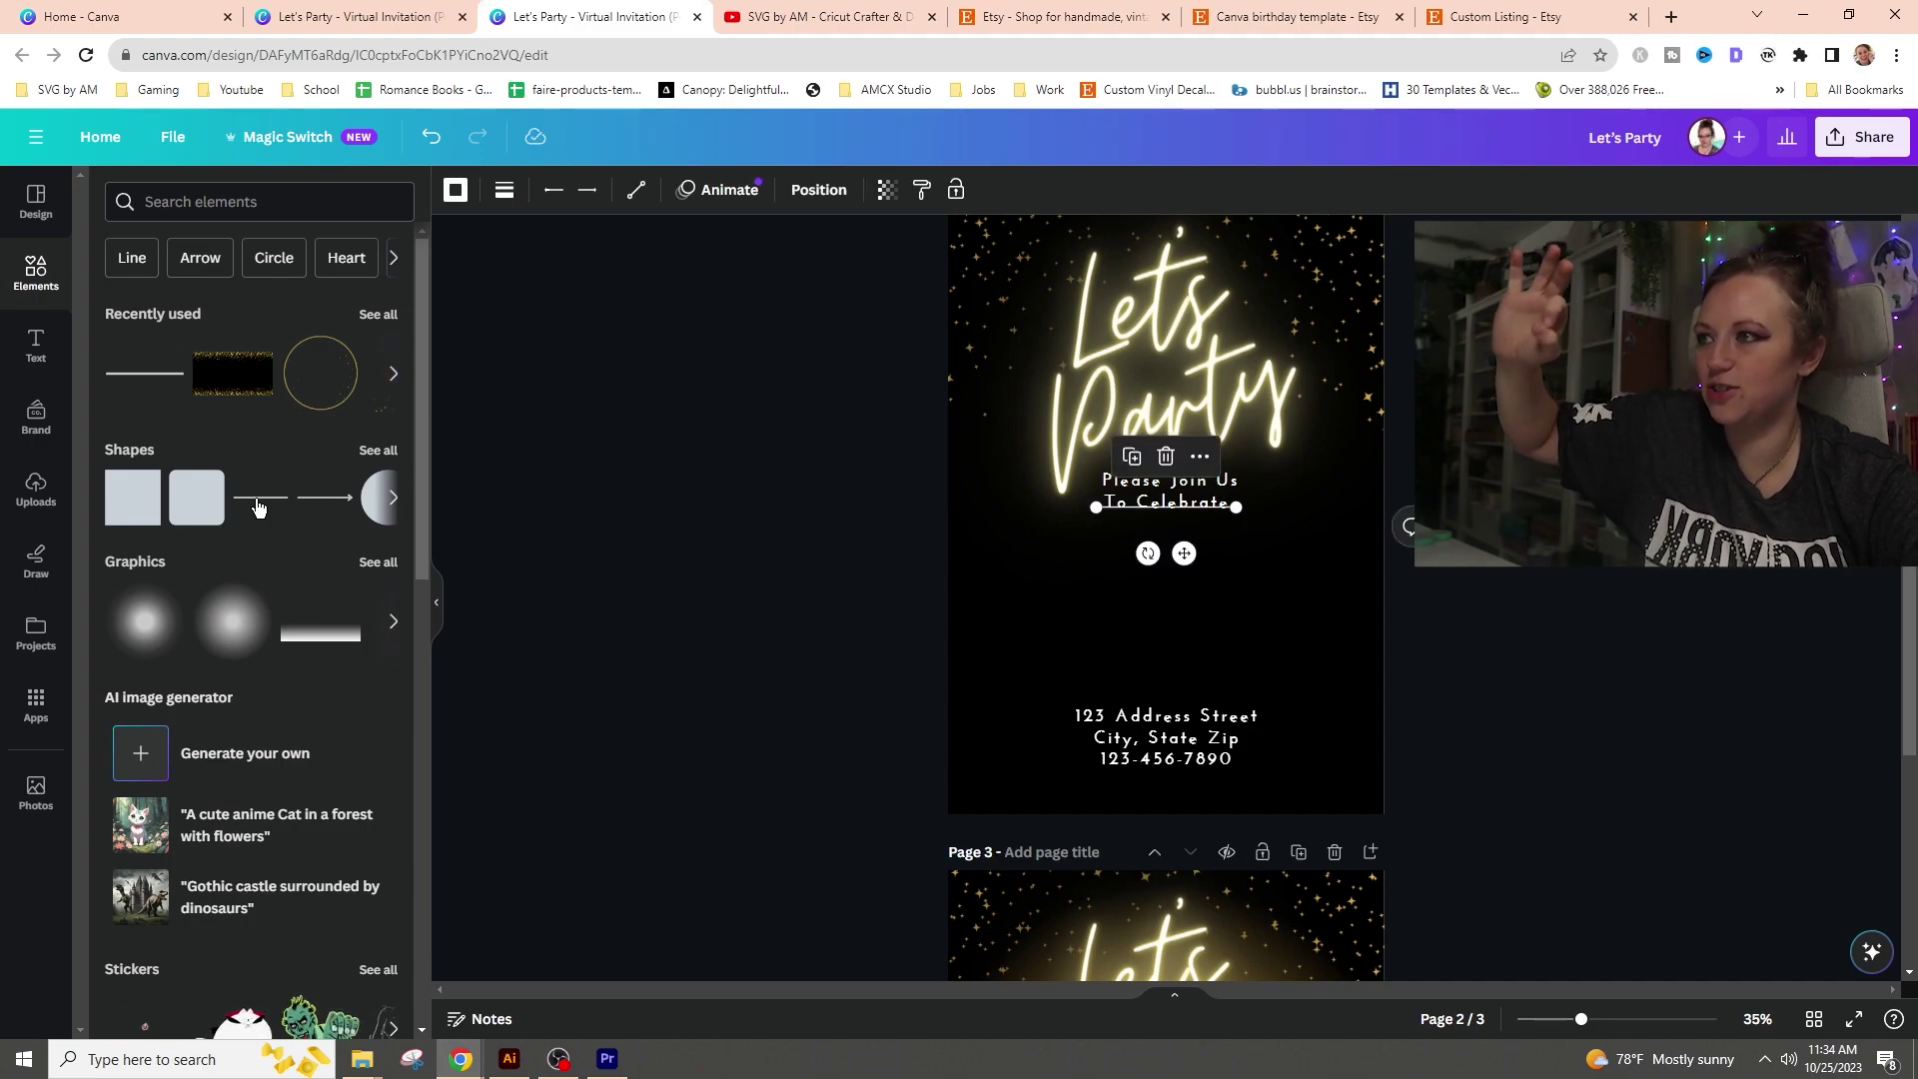
click(258, 508)
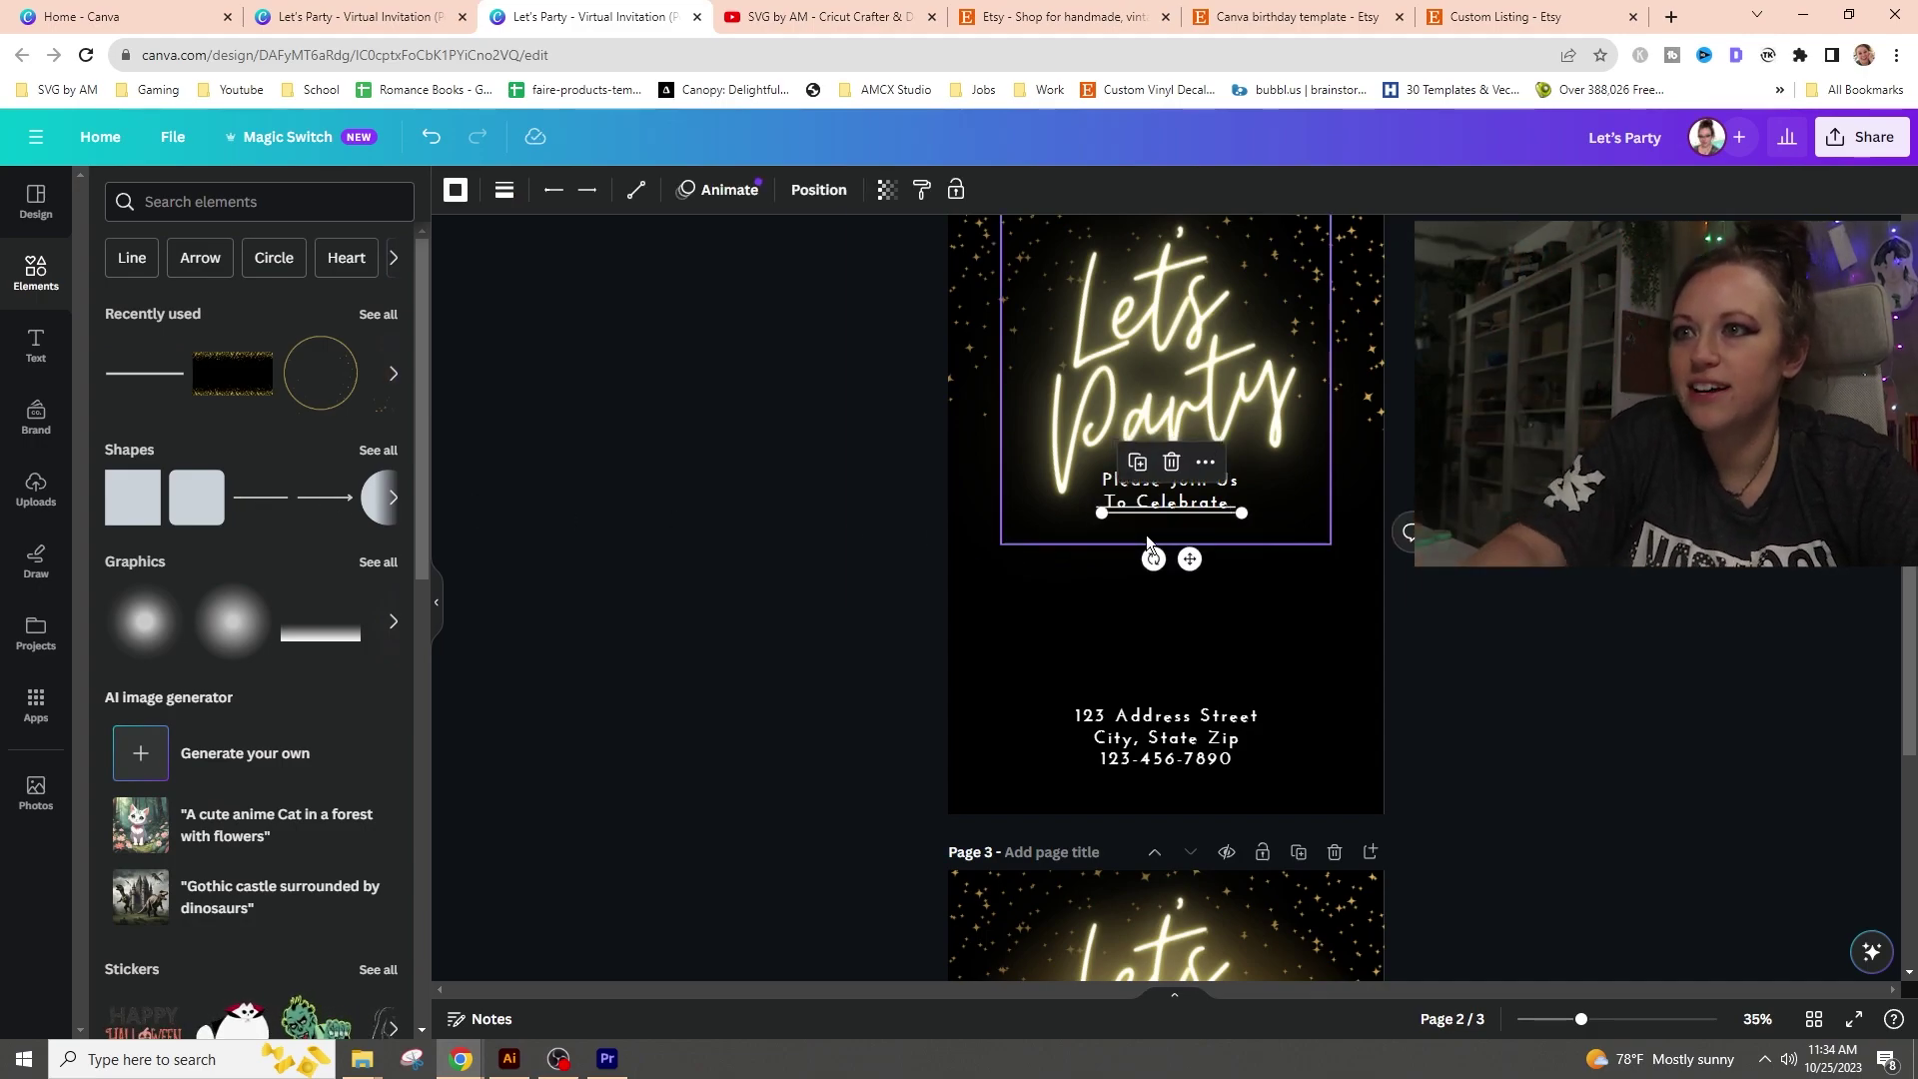
drag(1203, 562, 1189, 685)
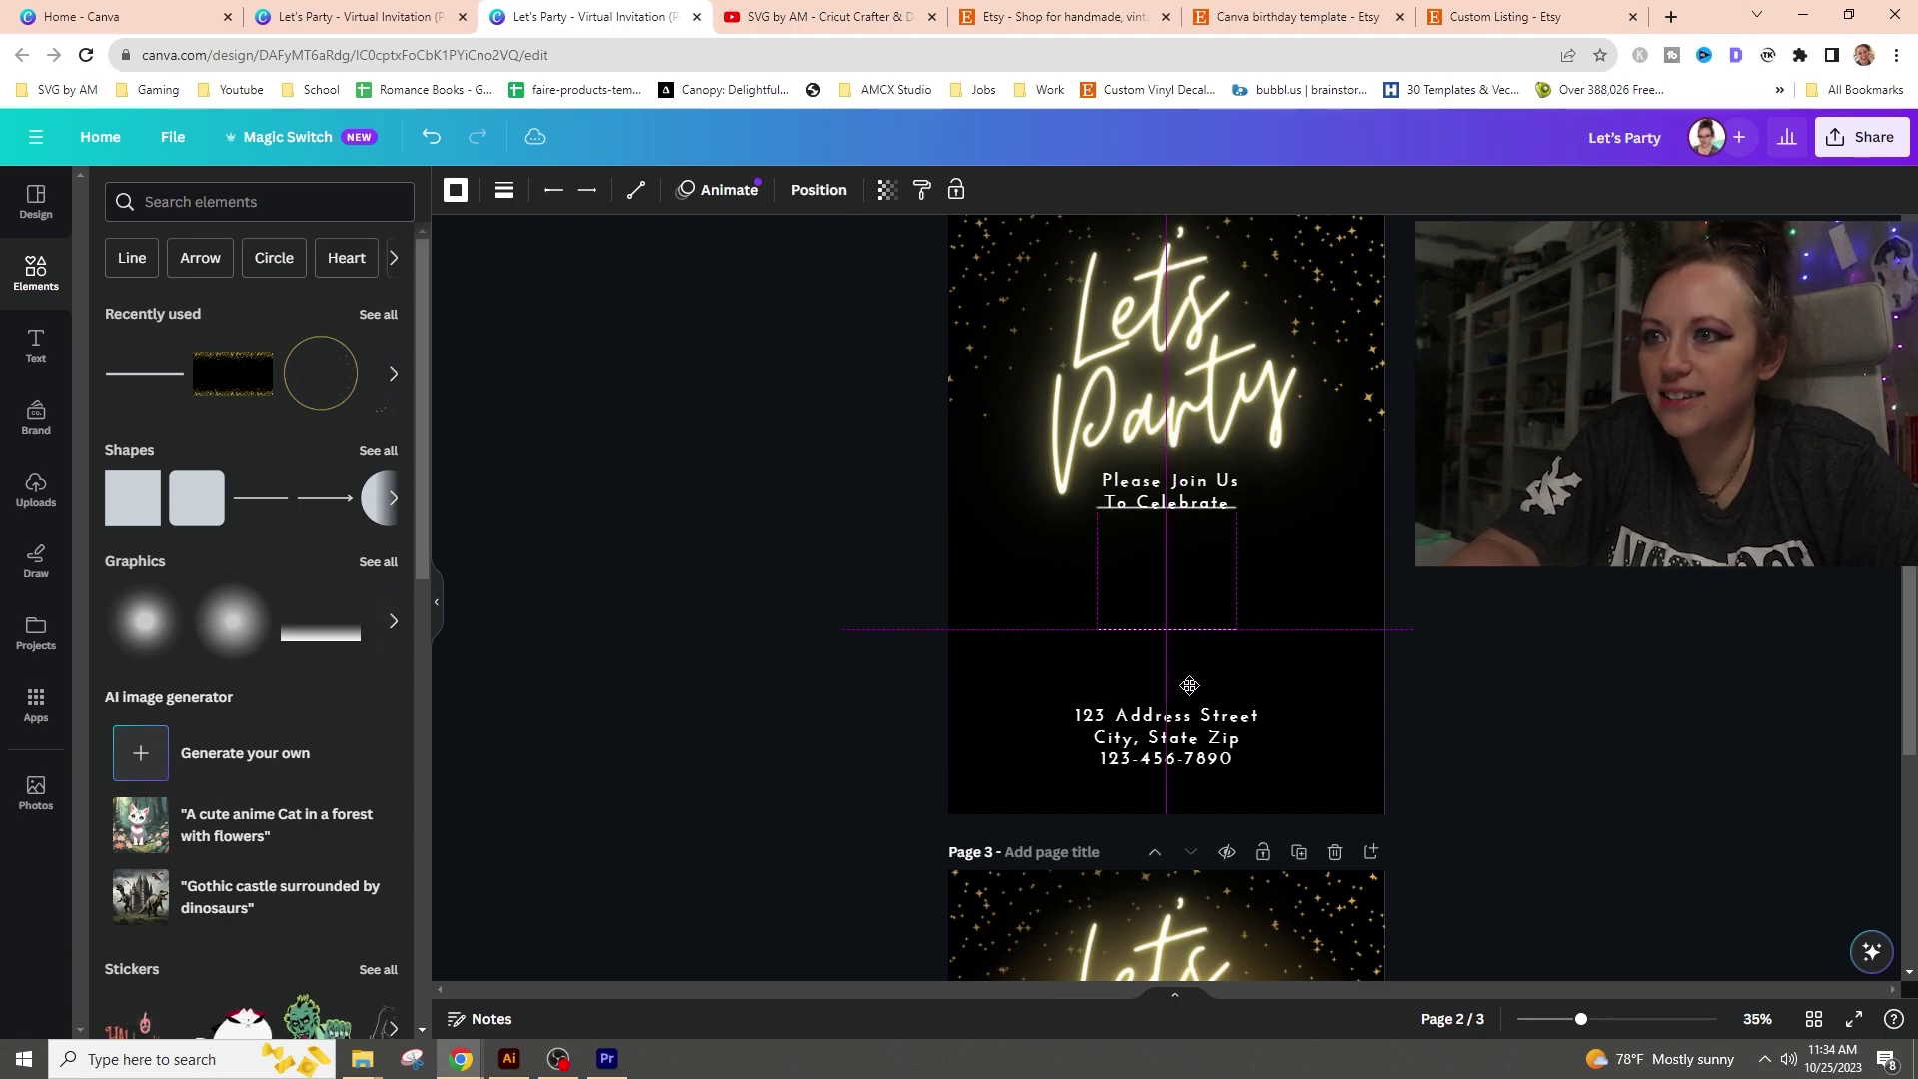
click(1168, 710)
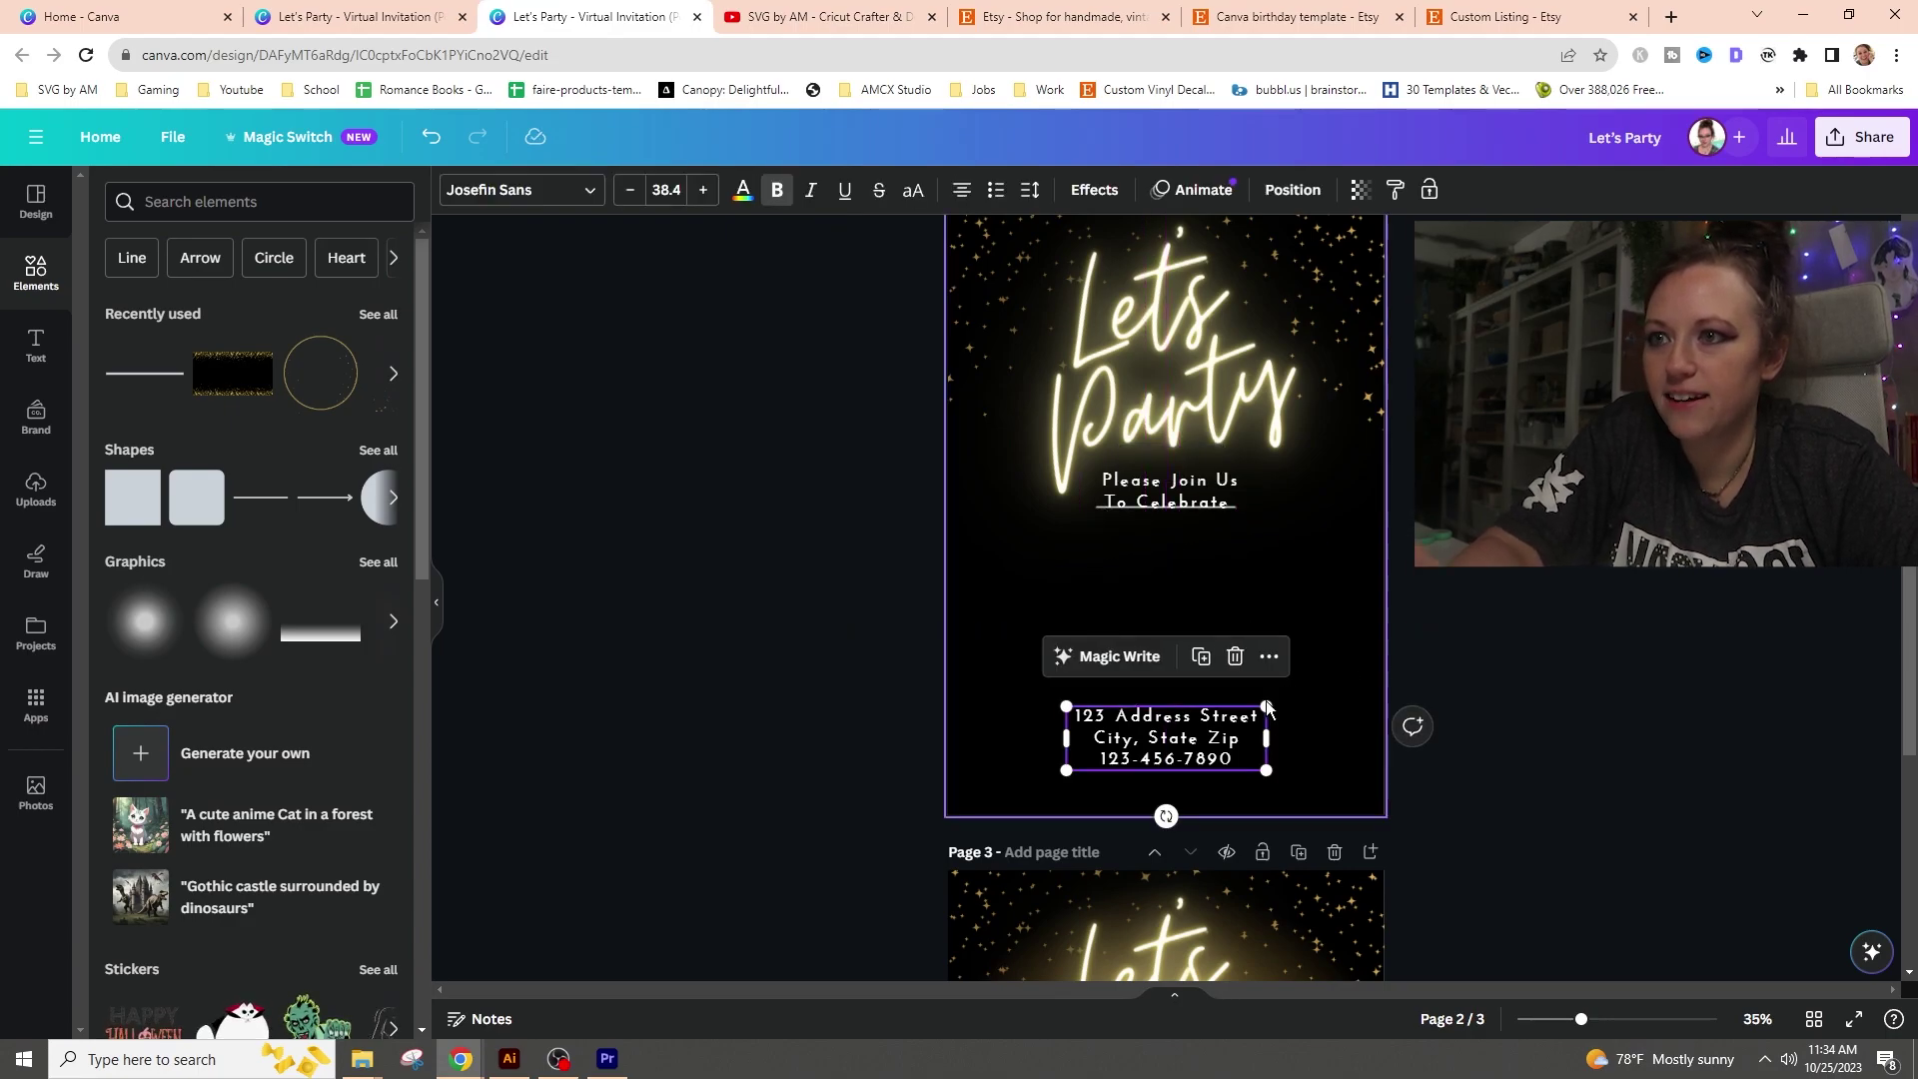
drag(1266, 703, 1197, 749)
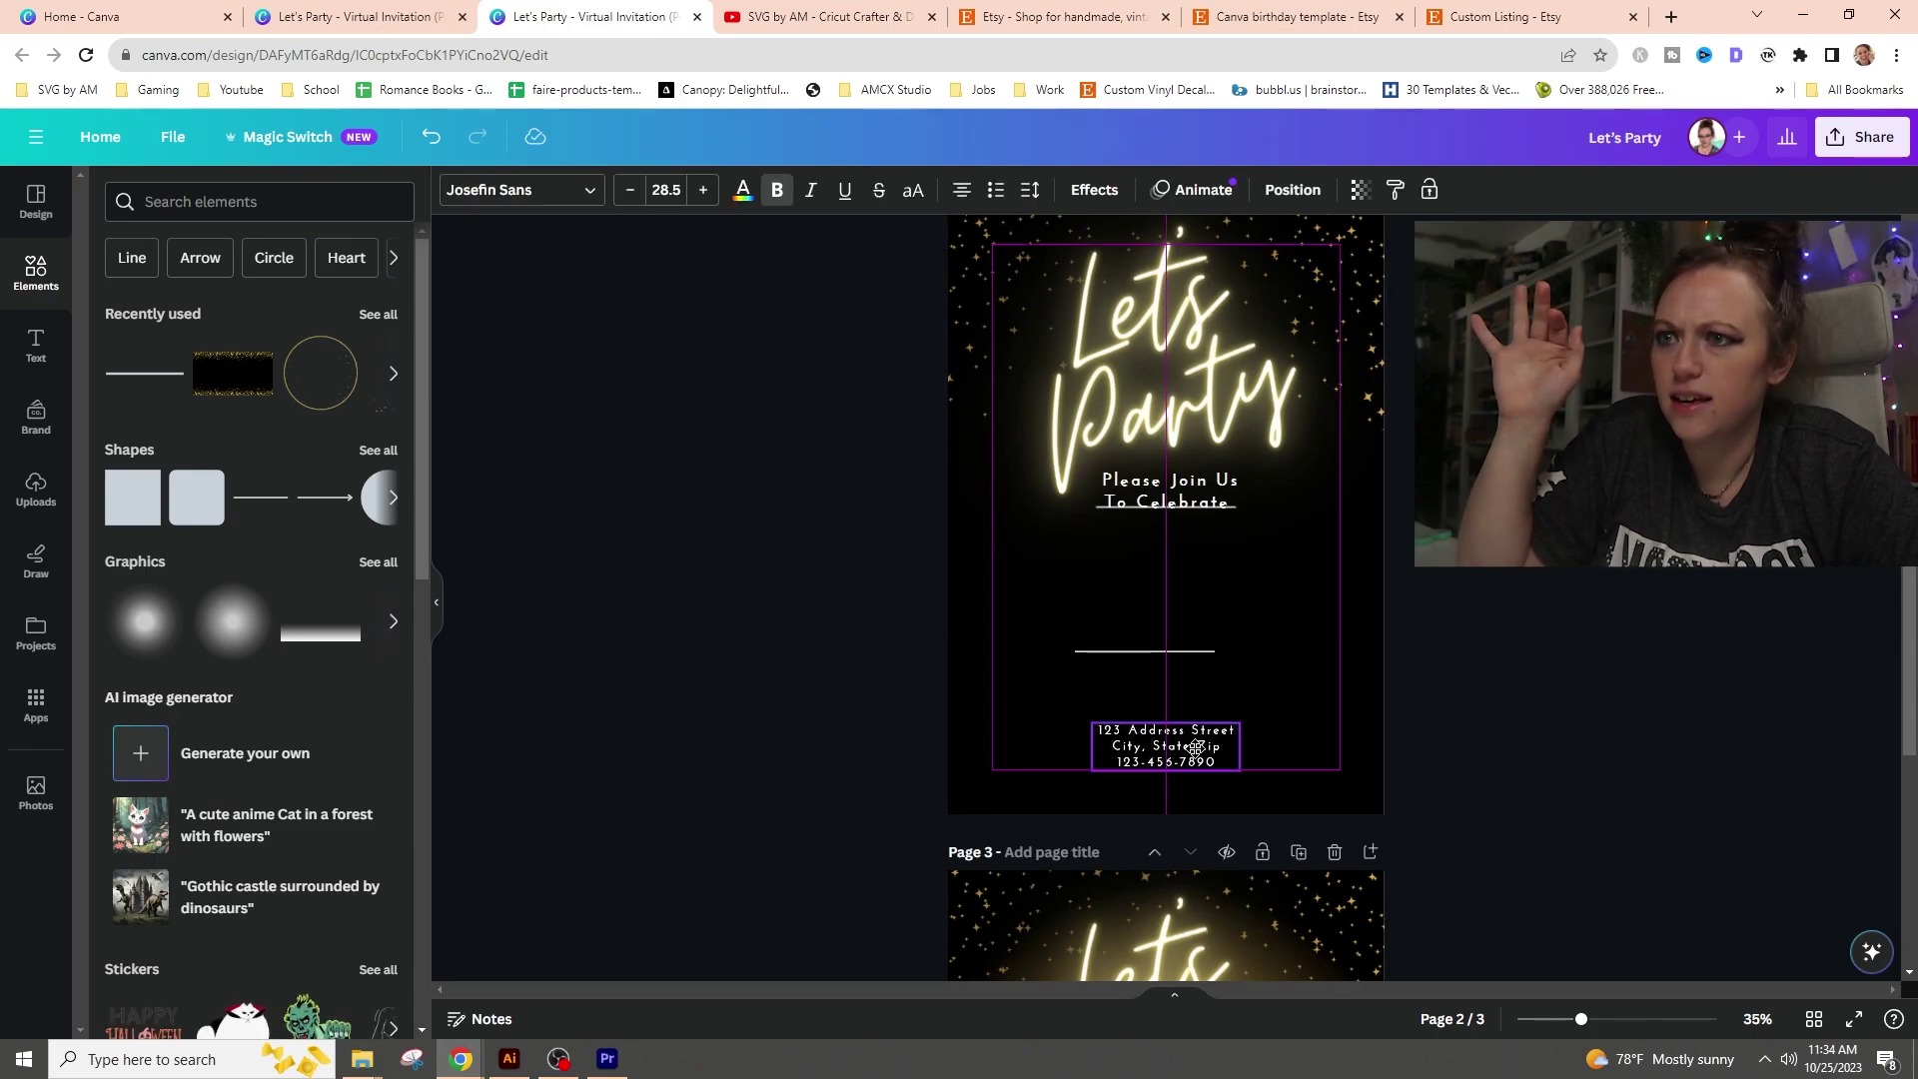
- Move the second line down, rotate it vertical, and extend its top end upward
drag(1169, 508, 1127, 651)
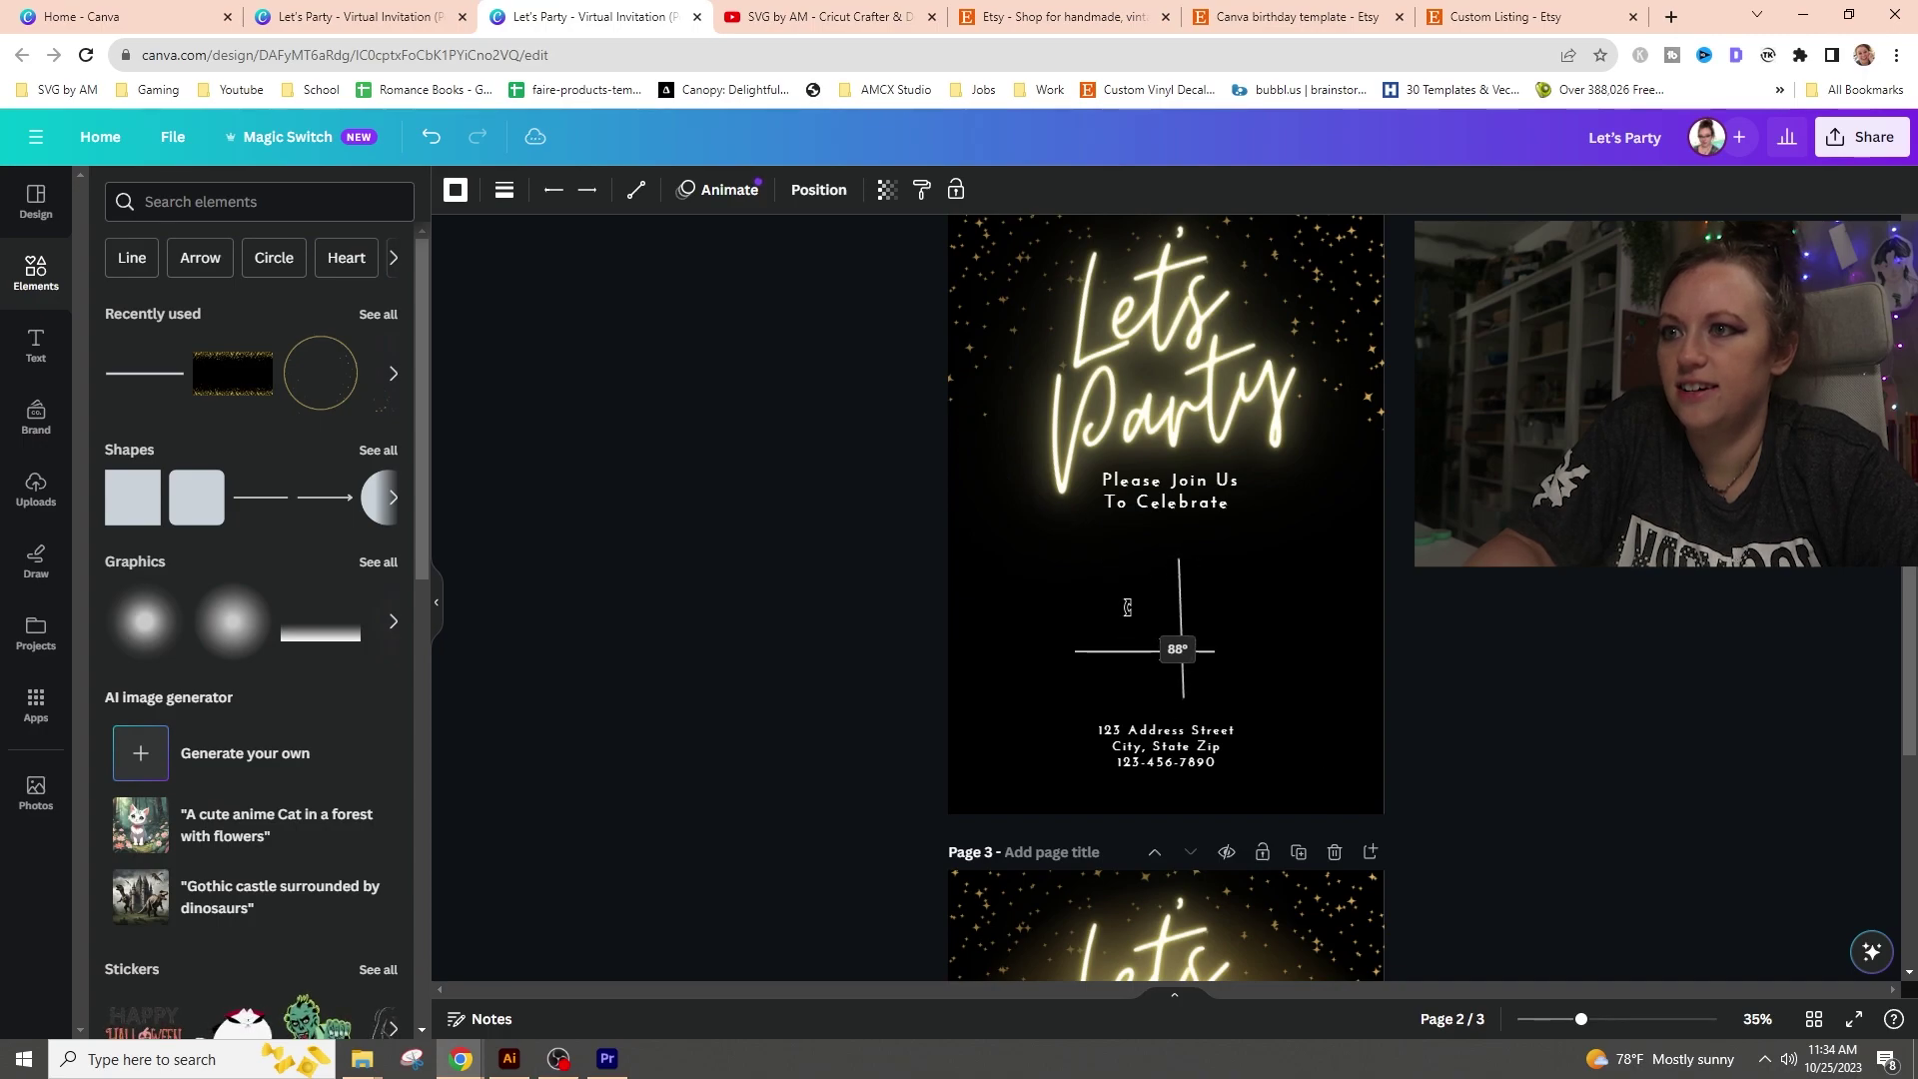
drag(1127, 607, 1185, 610)
click(1182, 559)
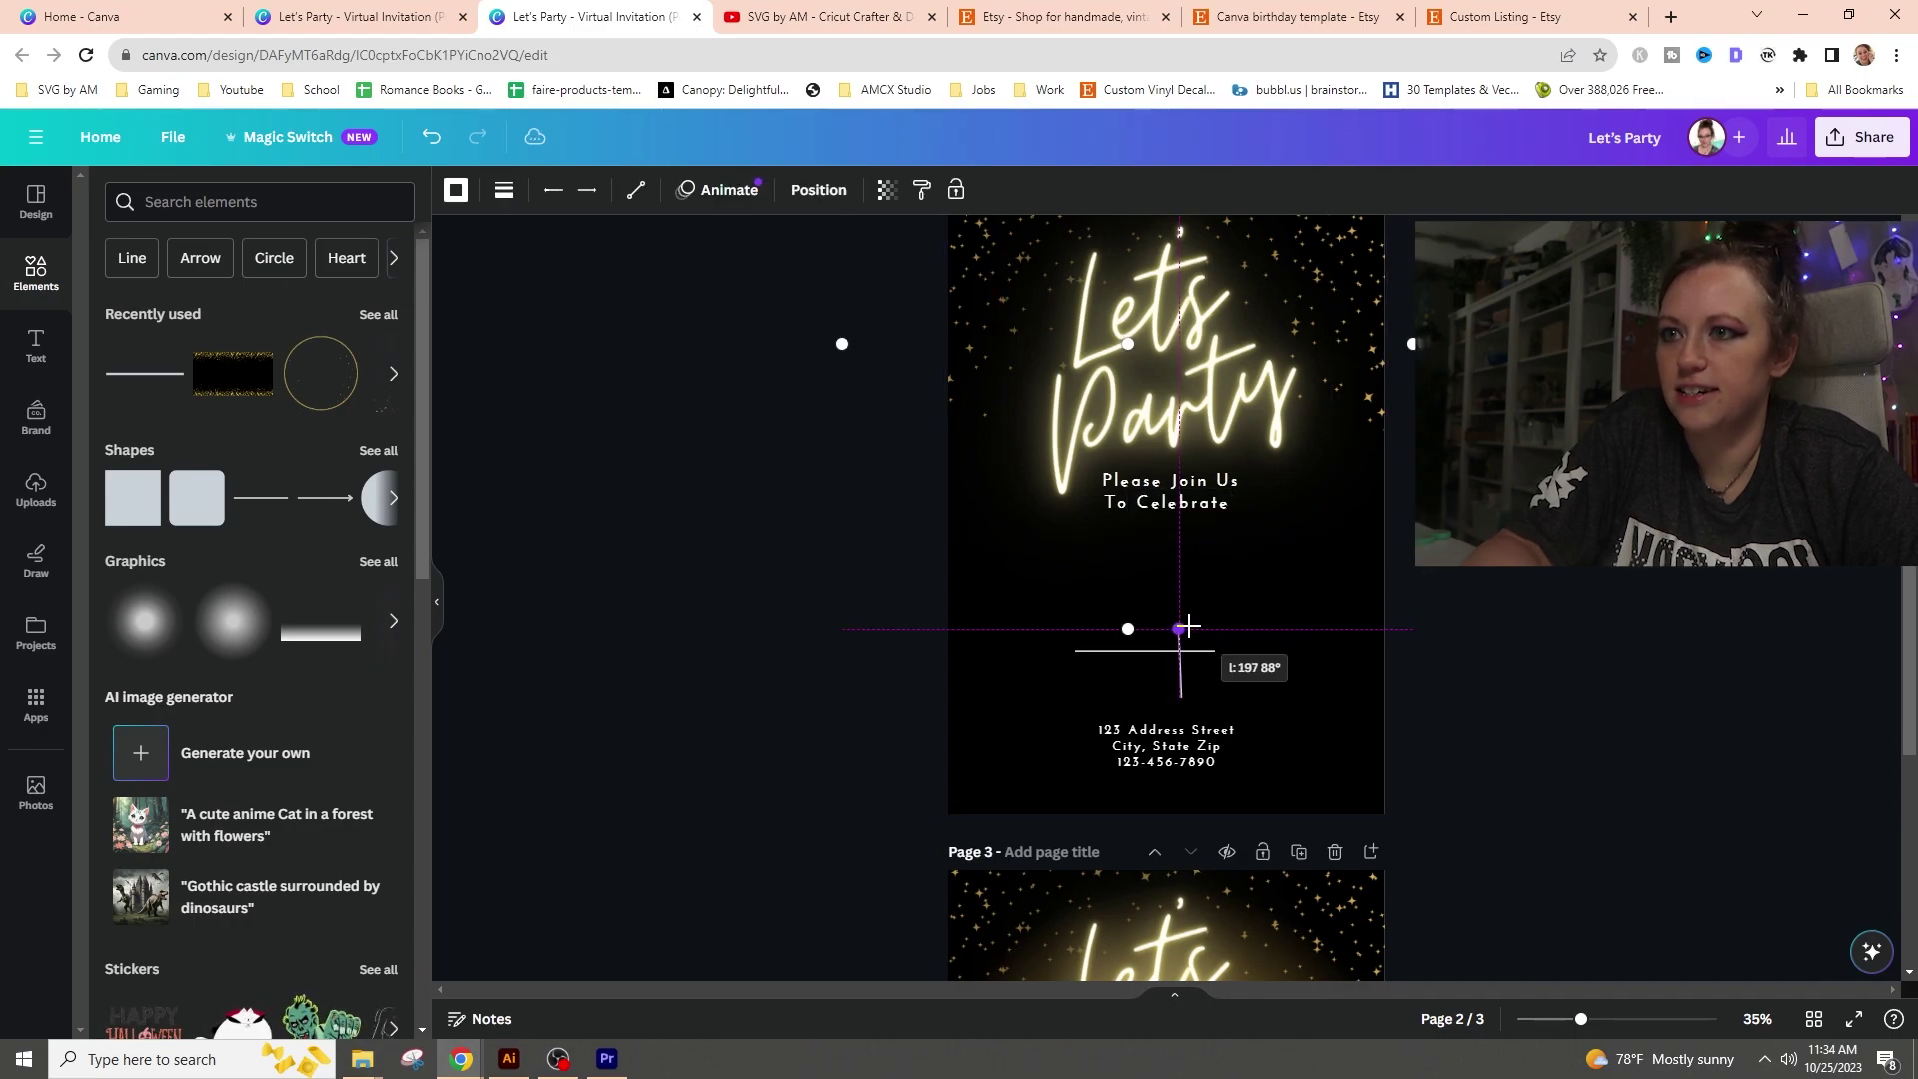
drag(1192, 637, 1193, 622)
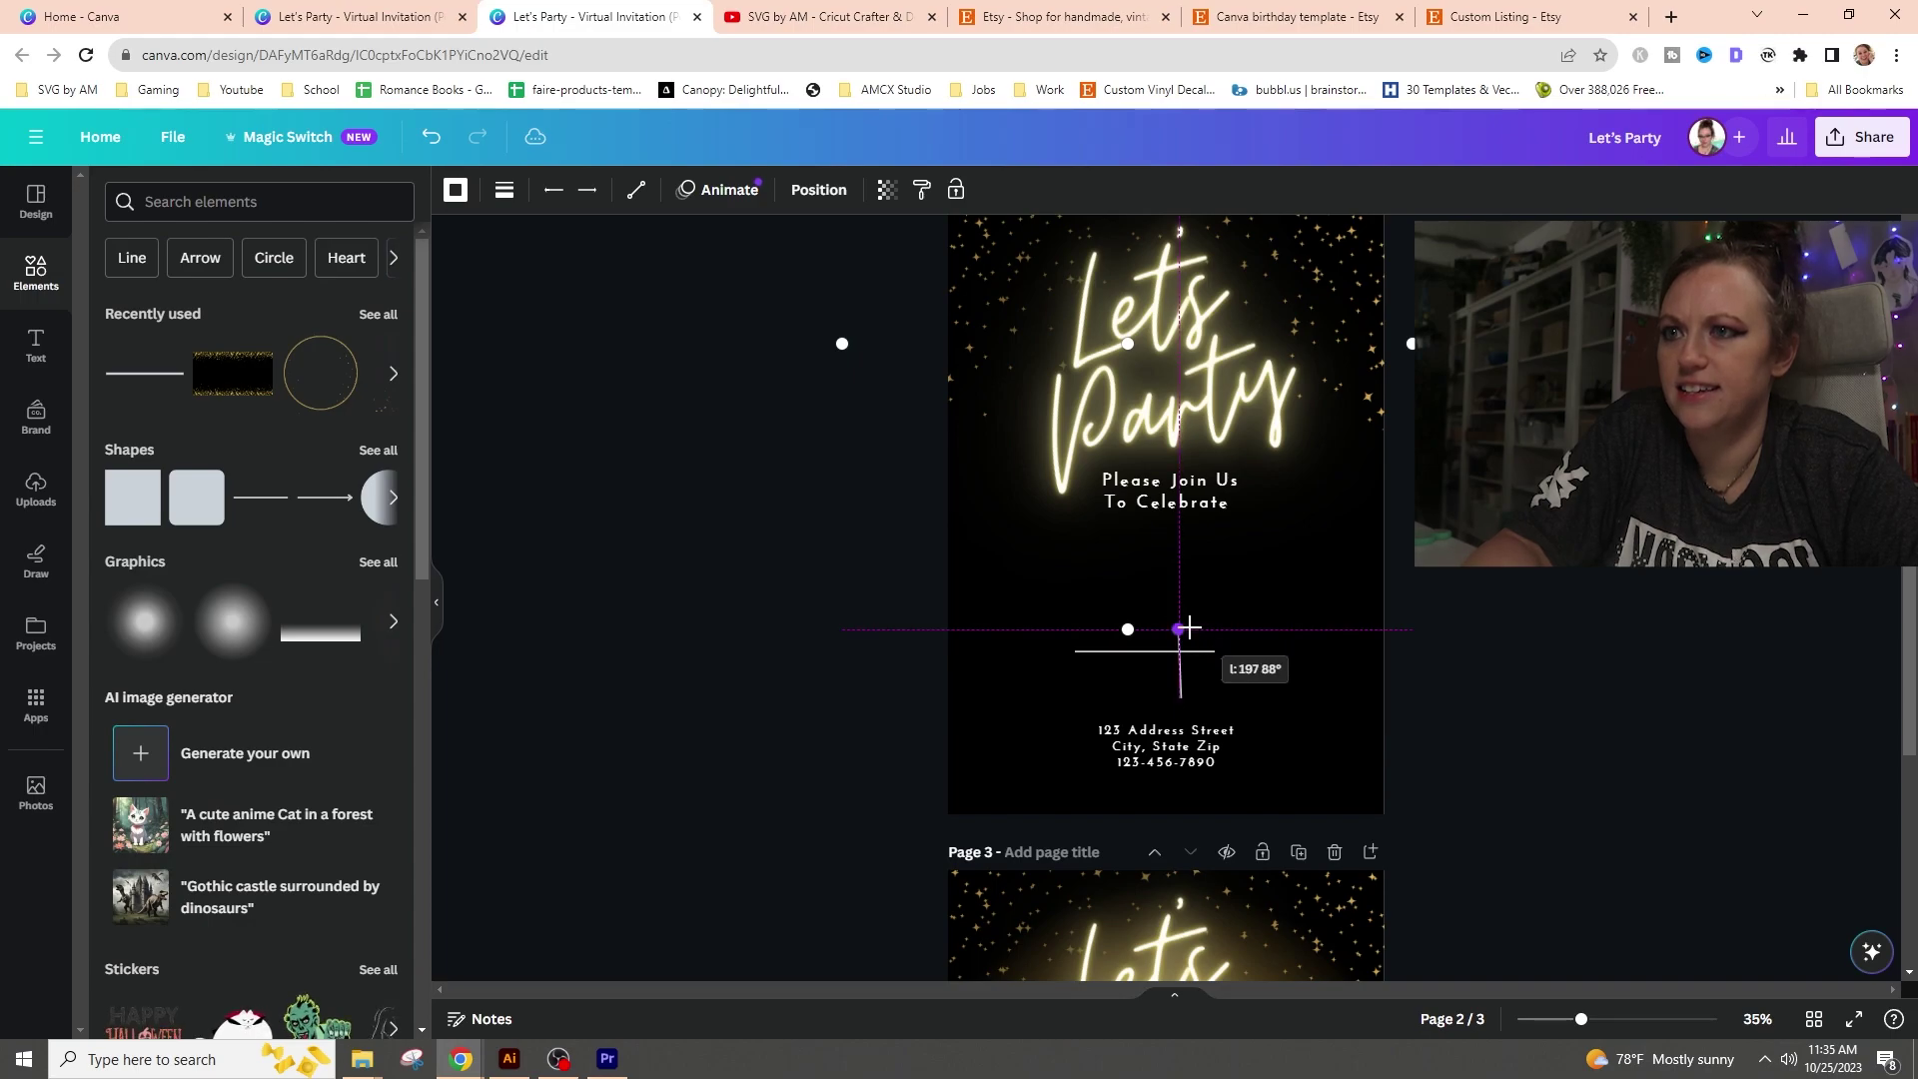
drag(1189, 627, 1181, 559)
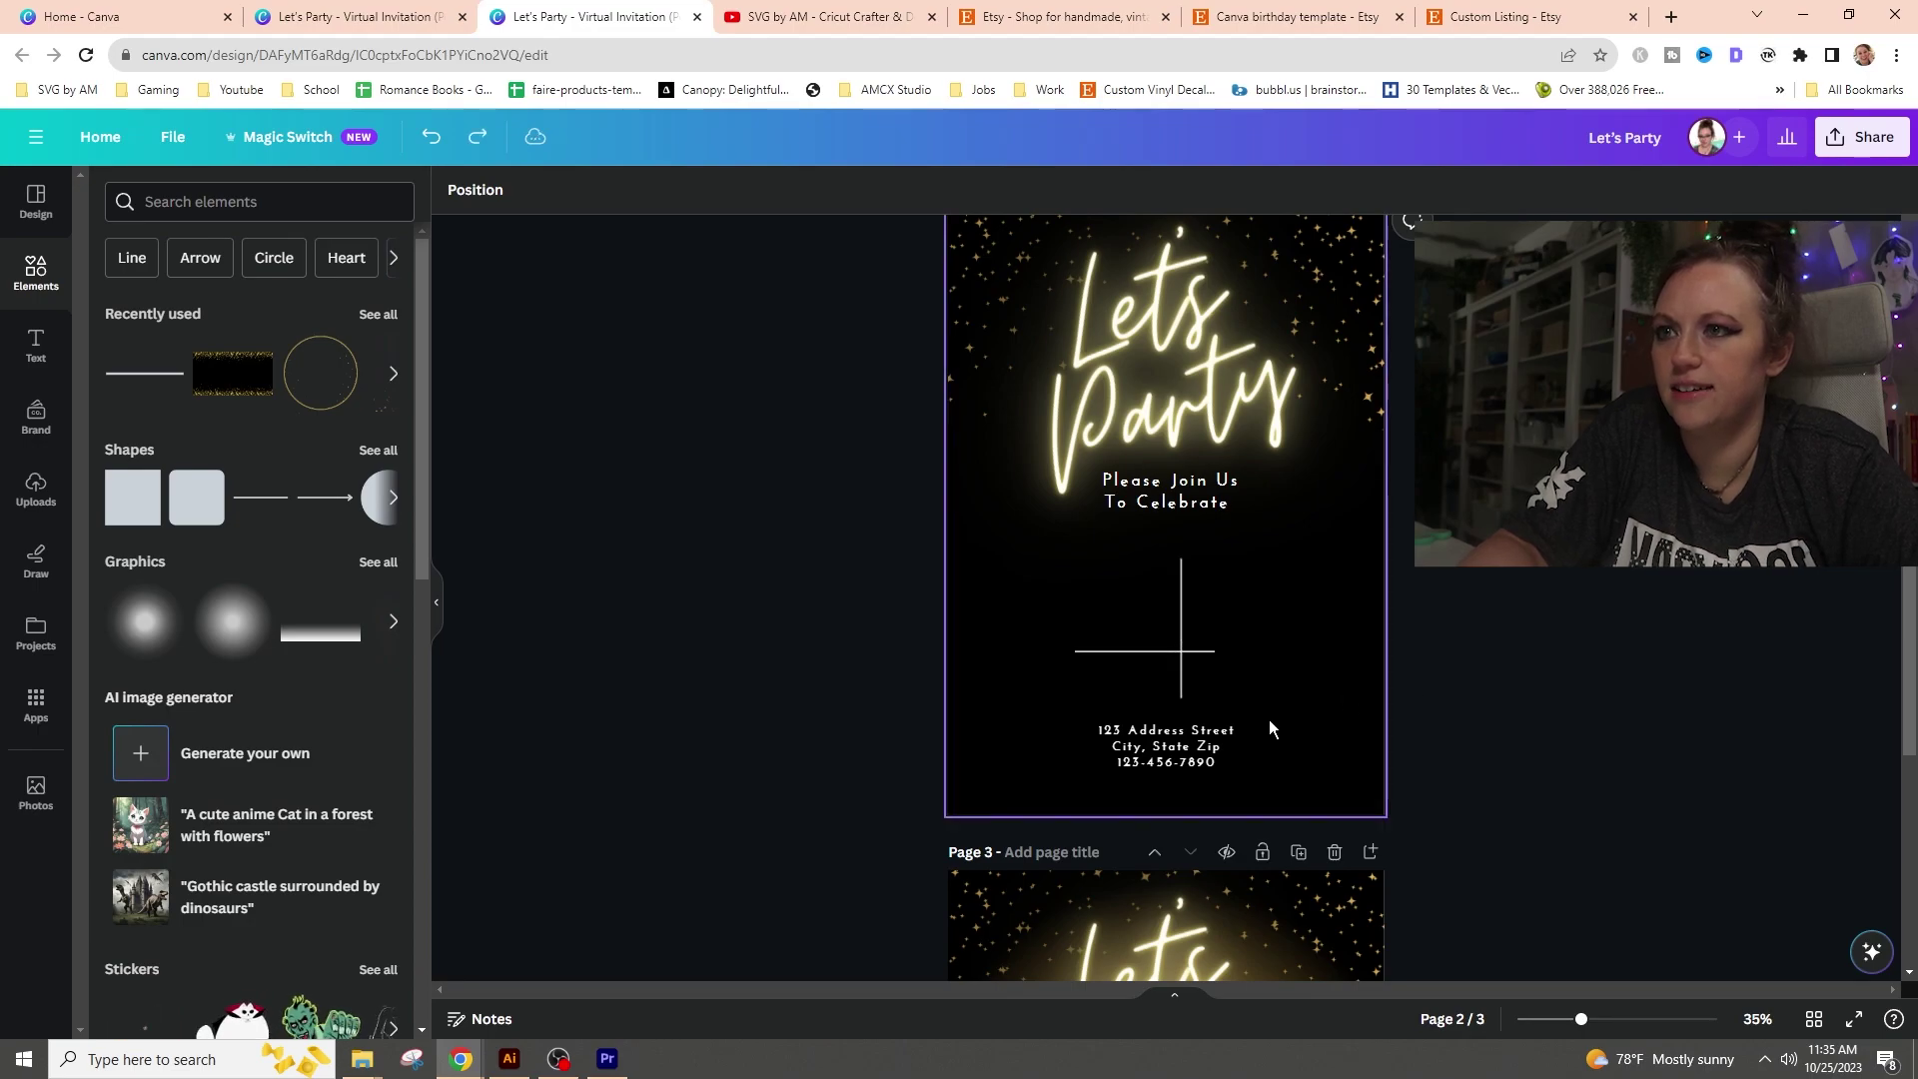
- Try shortening the vertical line to meet the horizontal one, then delete it
click(1181, 616)
drag(1181, 559, 1189, 637)
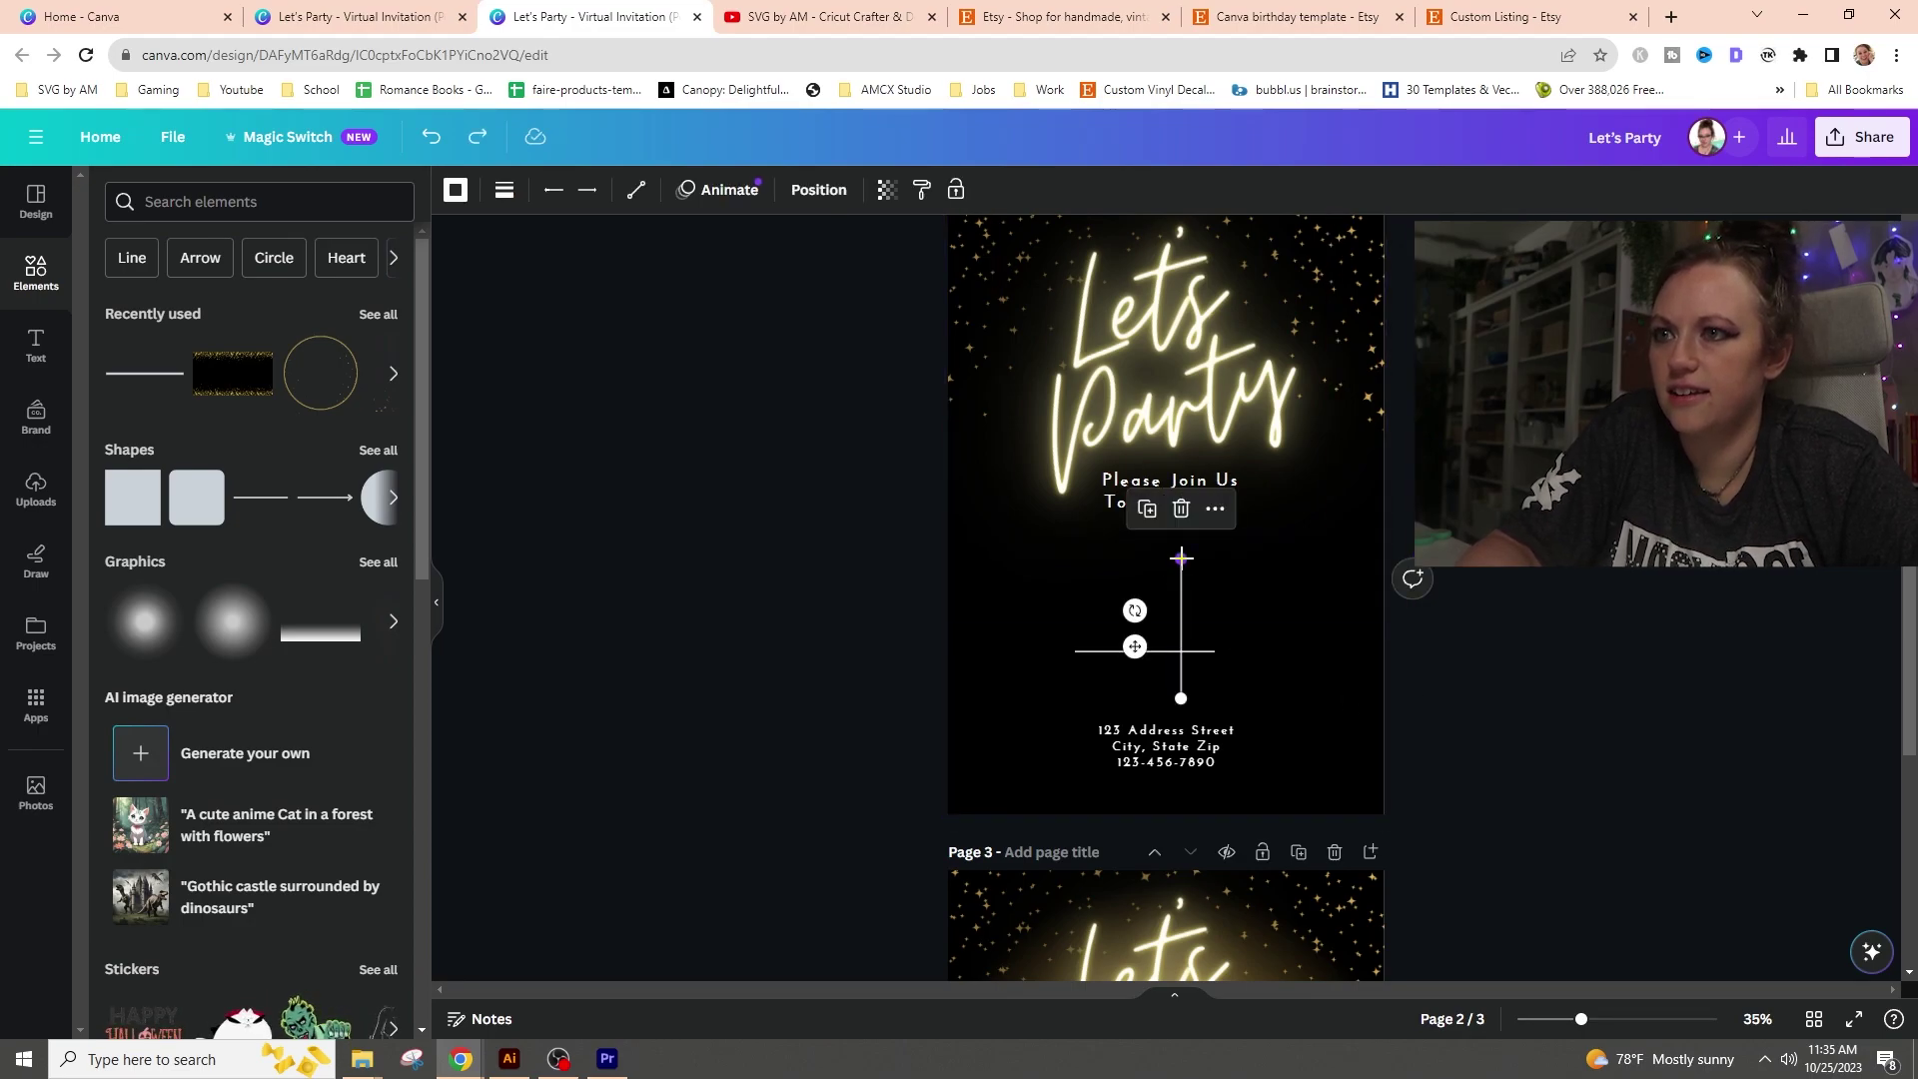
drag(833, 603, 814, 393)
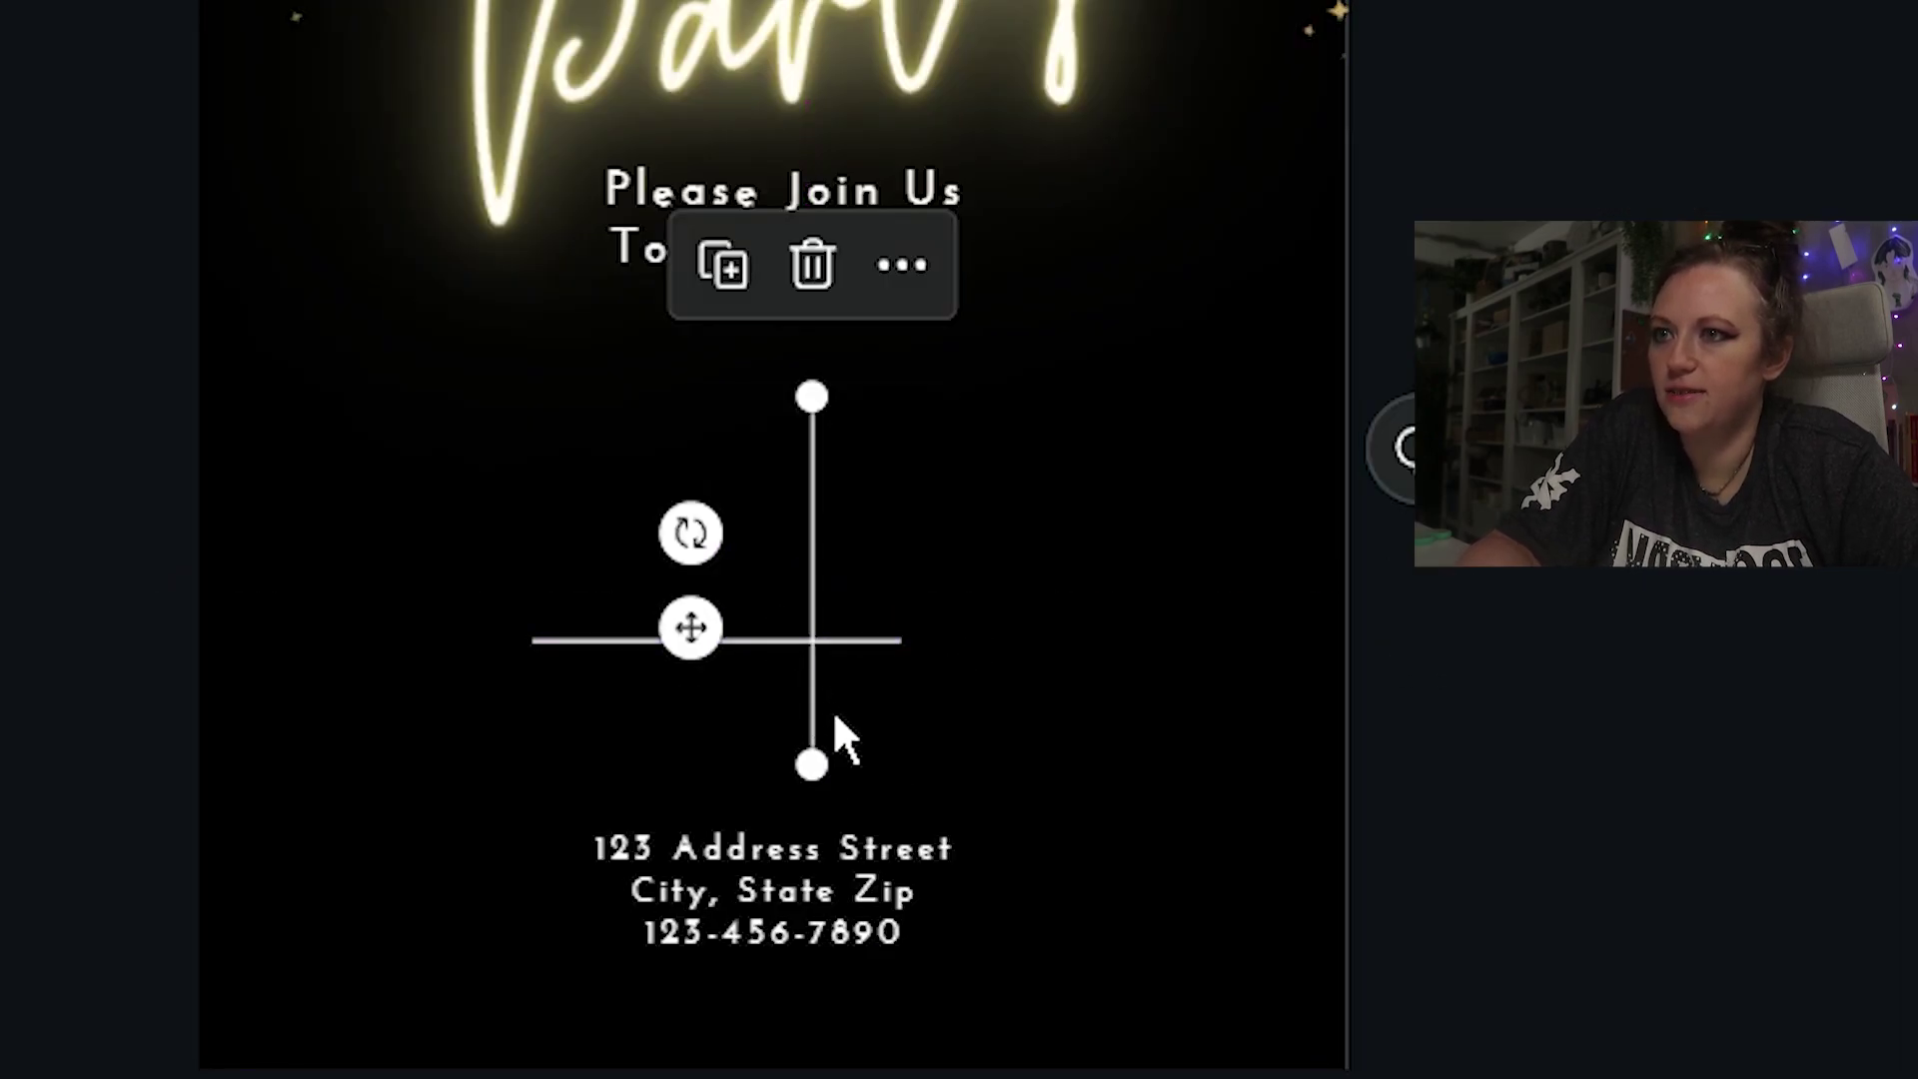
drag(689, 628, 919, 627)
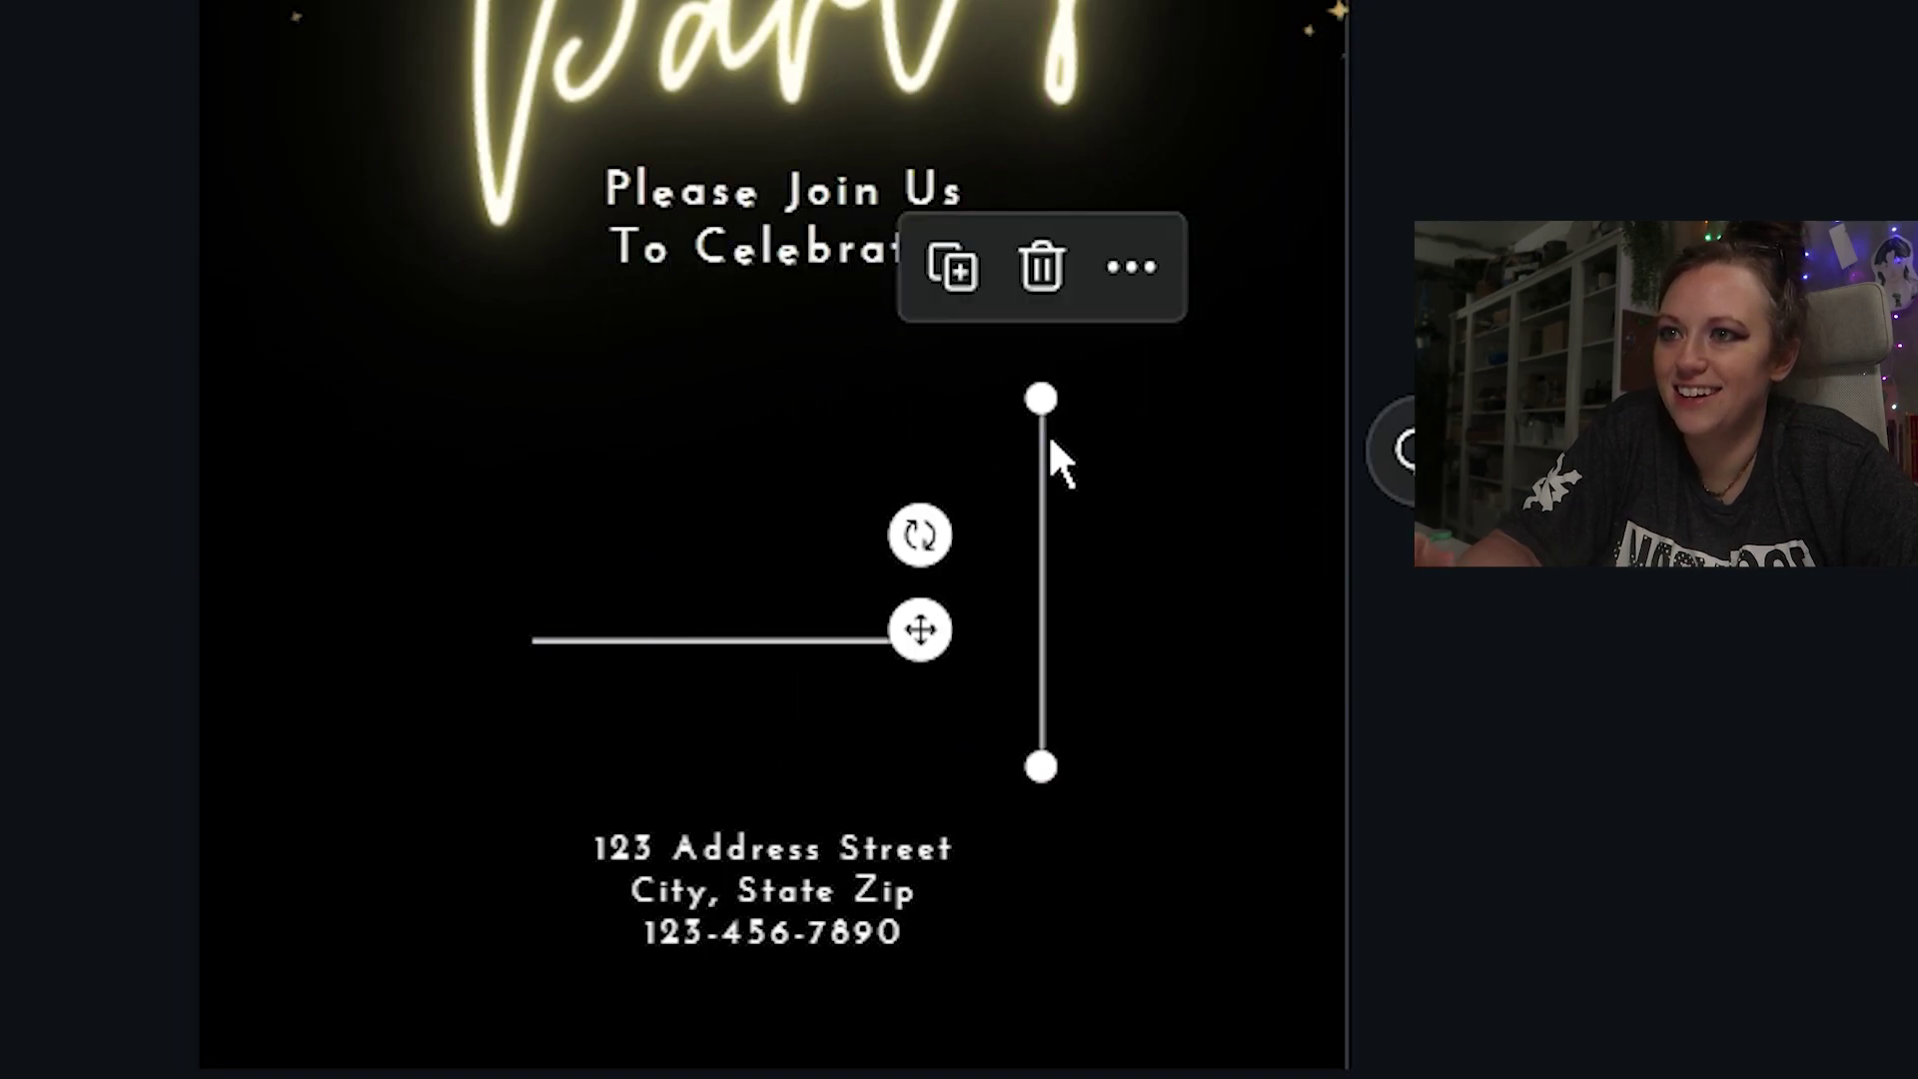
drag(1040, 396, 1043, 639)
click(1756, 820)
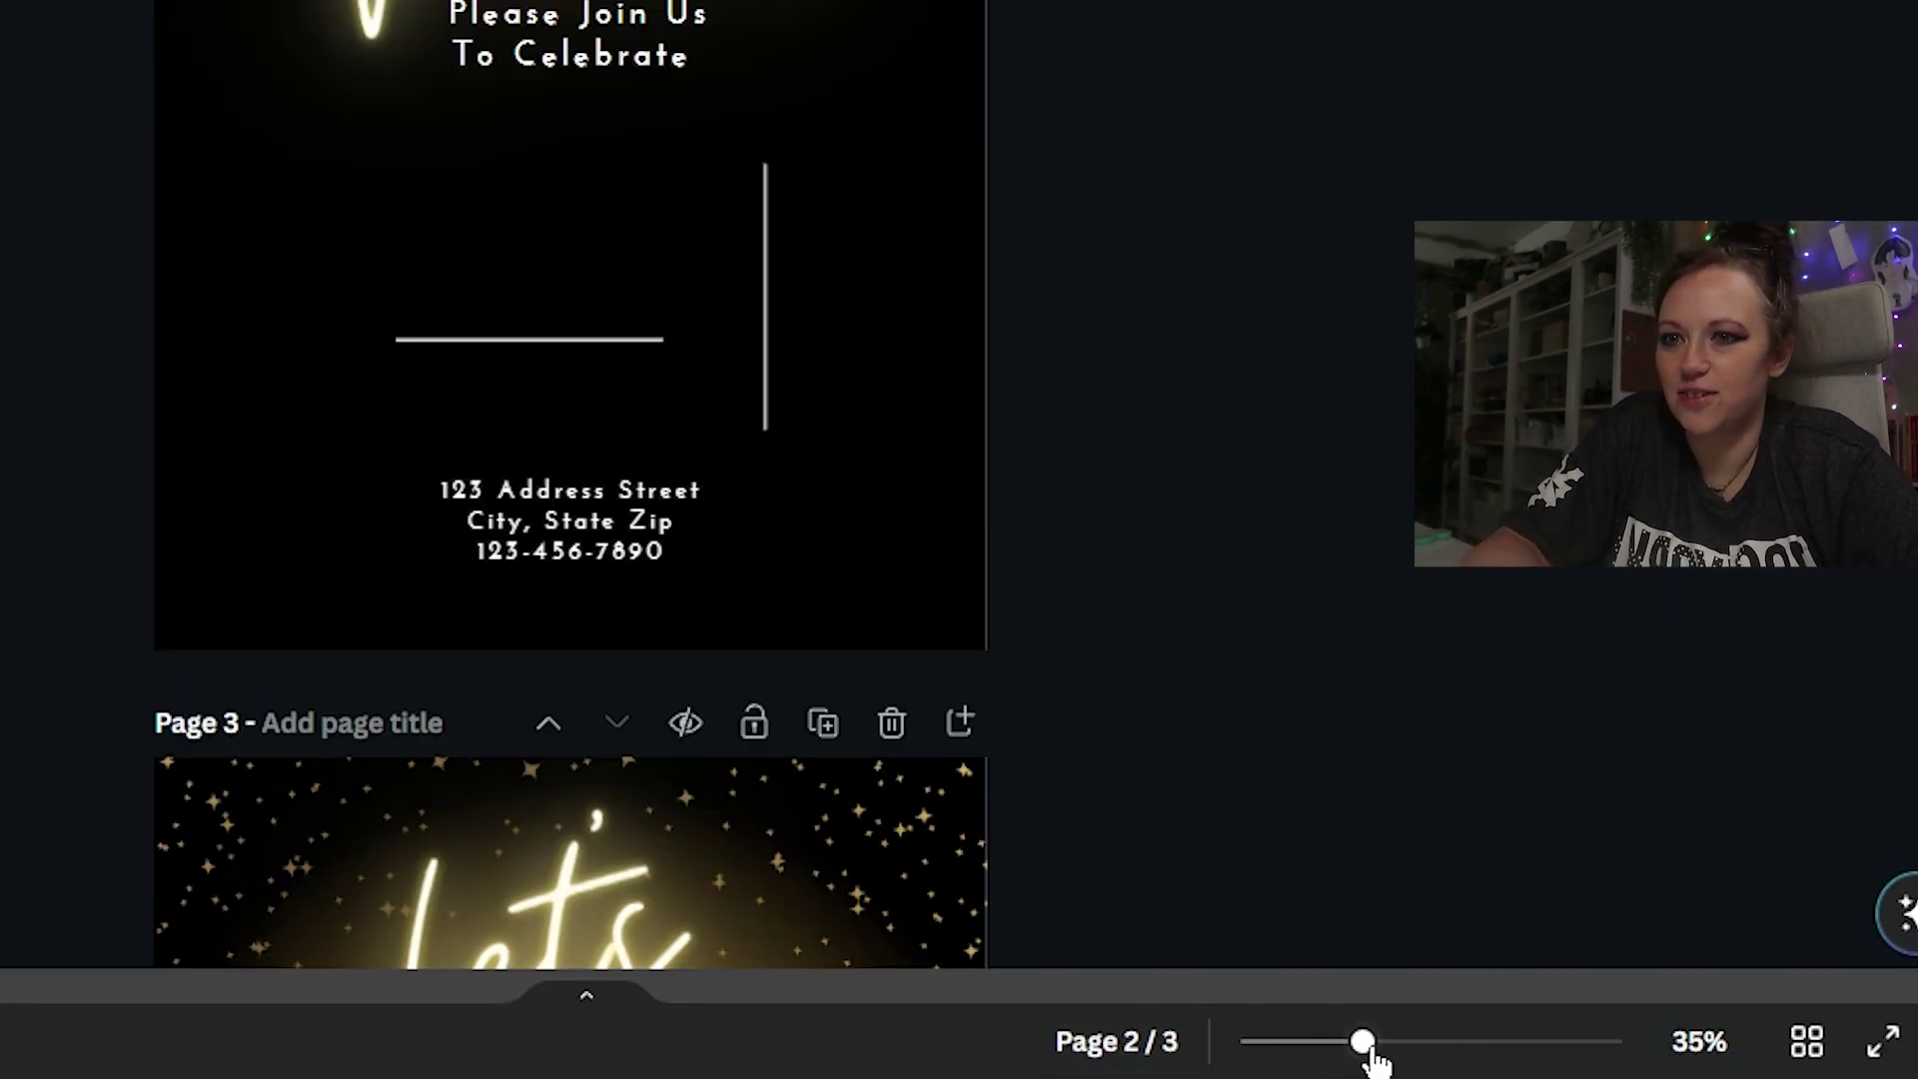
drag(1370, 1046, 1451, 1061)
click(1049, 699)
drag(1046, 165, 1051, 216)
drag(1061, 397, 1039, 667)
click(1070, 772)
click(1046, 783)
key(Delete)
- Duplicate the horizontal line, shorten the vertical copy, and snap it to the horizontal line's right end
click(693, 602)
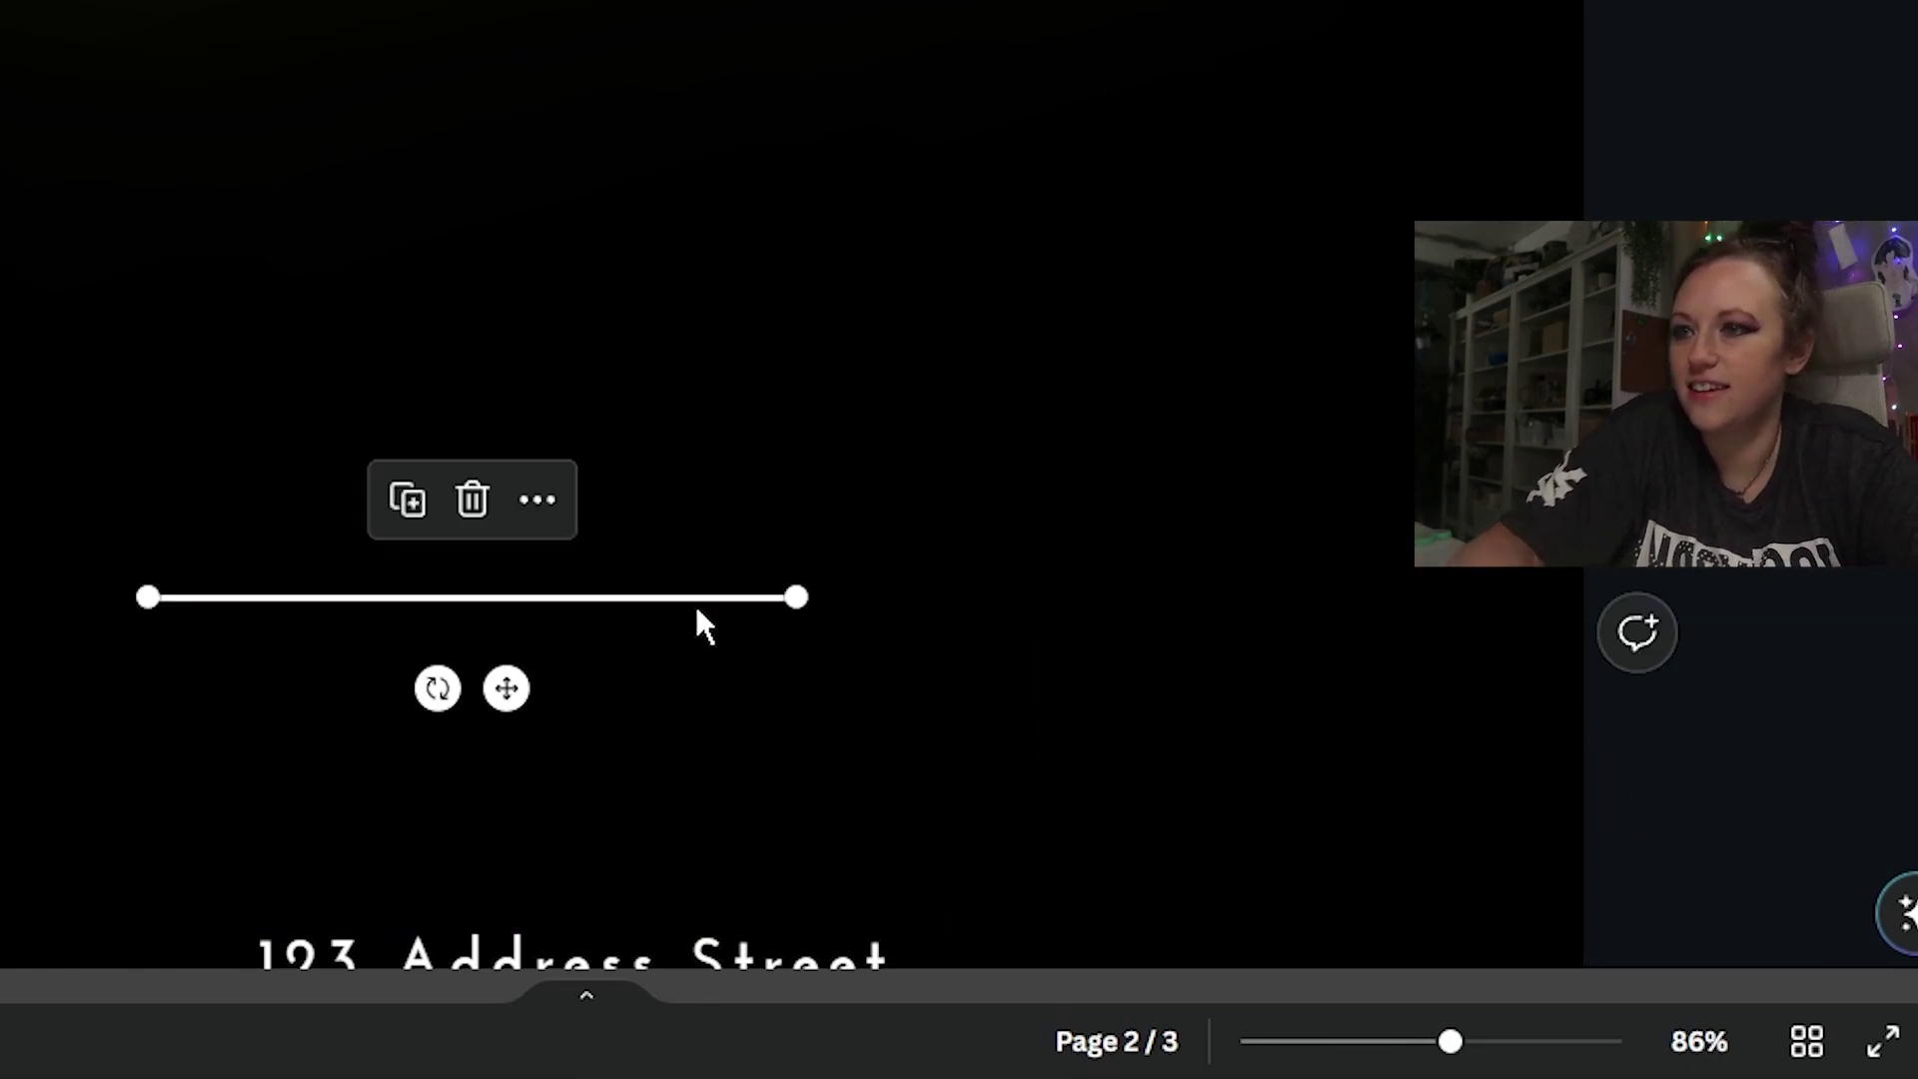
drag(692, 598, 438, 576)
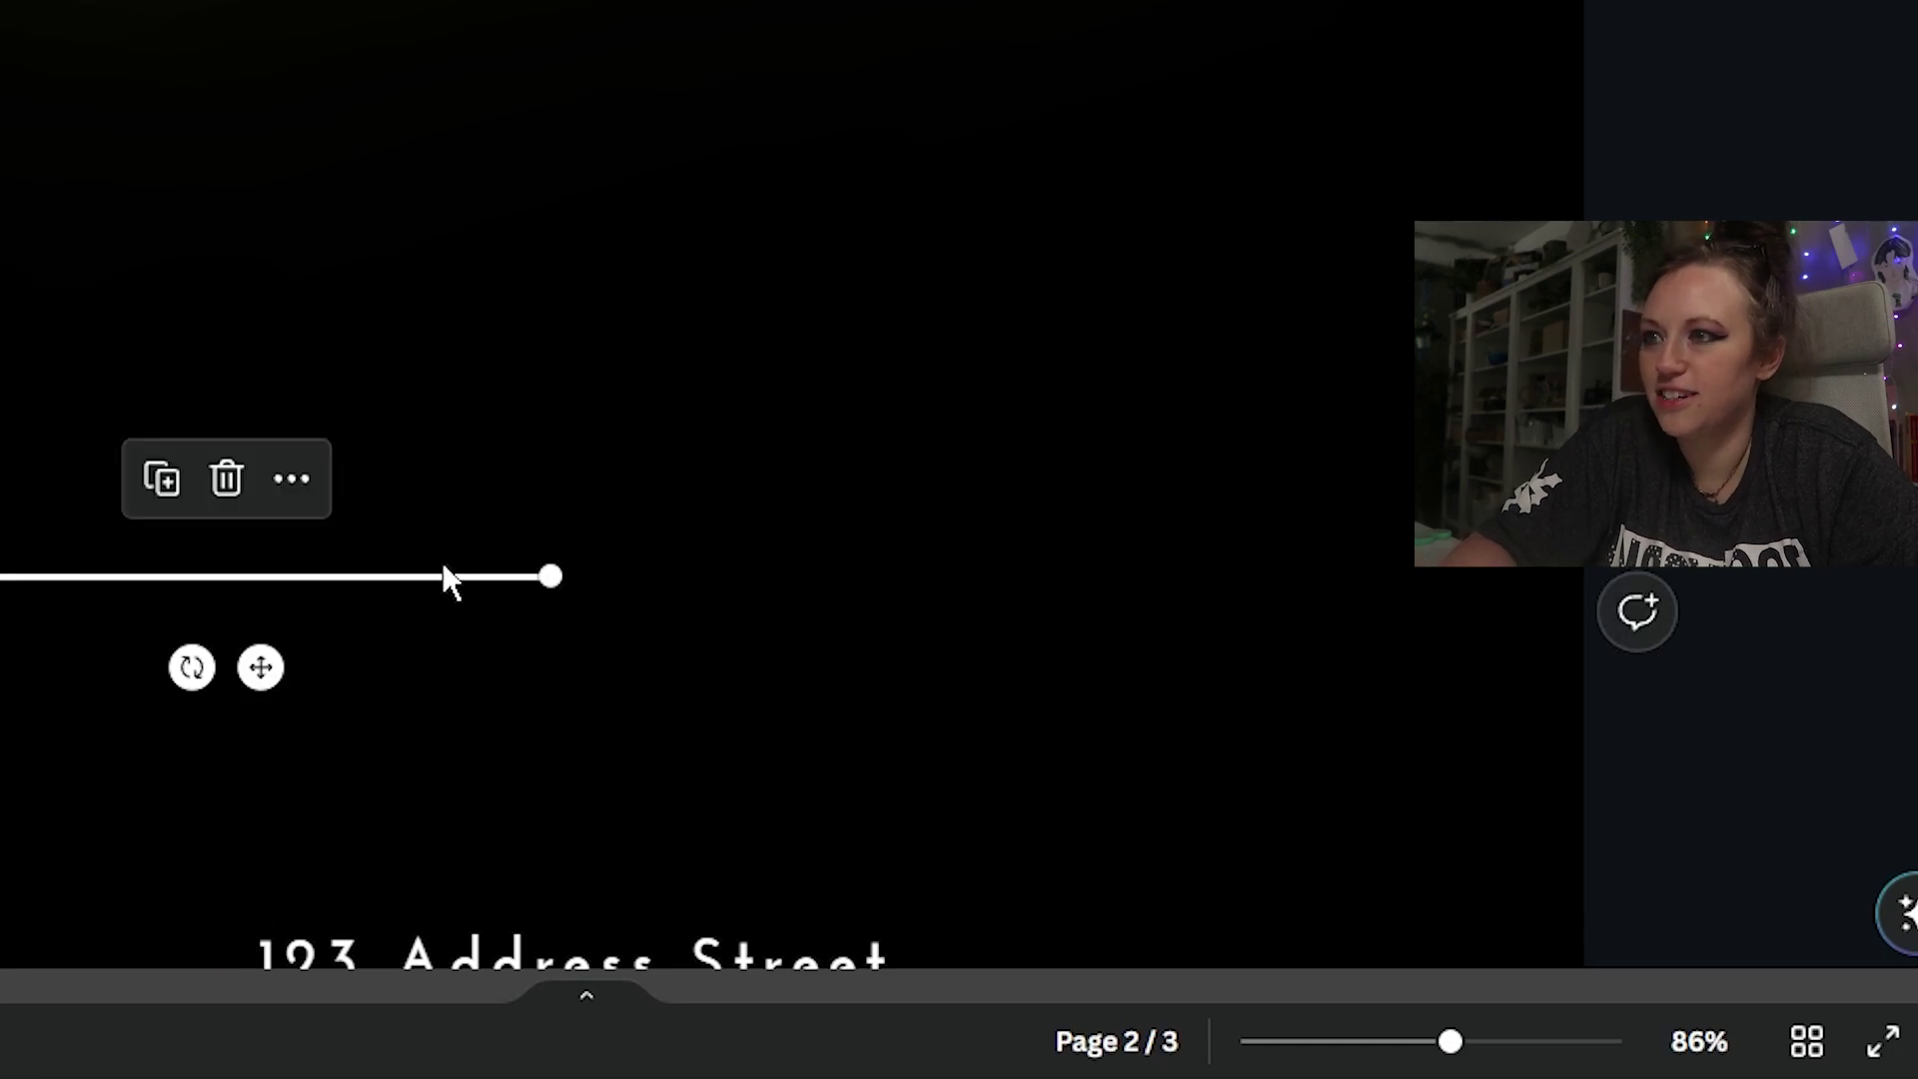
key(ctrl+d)
drag(286, 689, 749, 479)
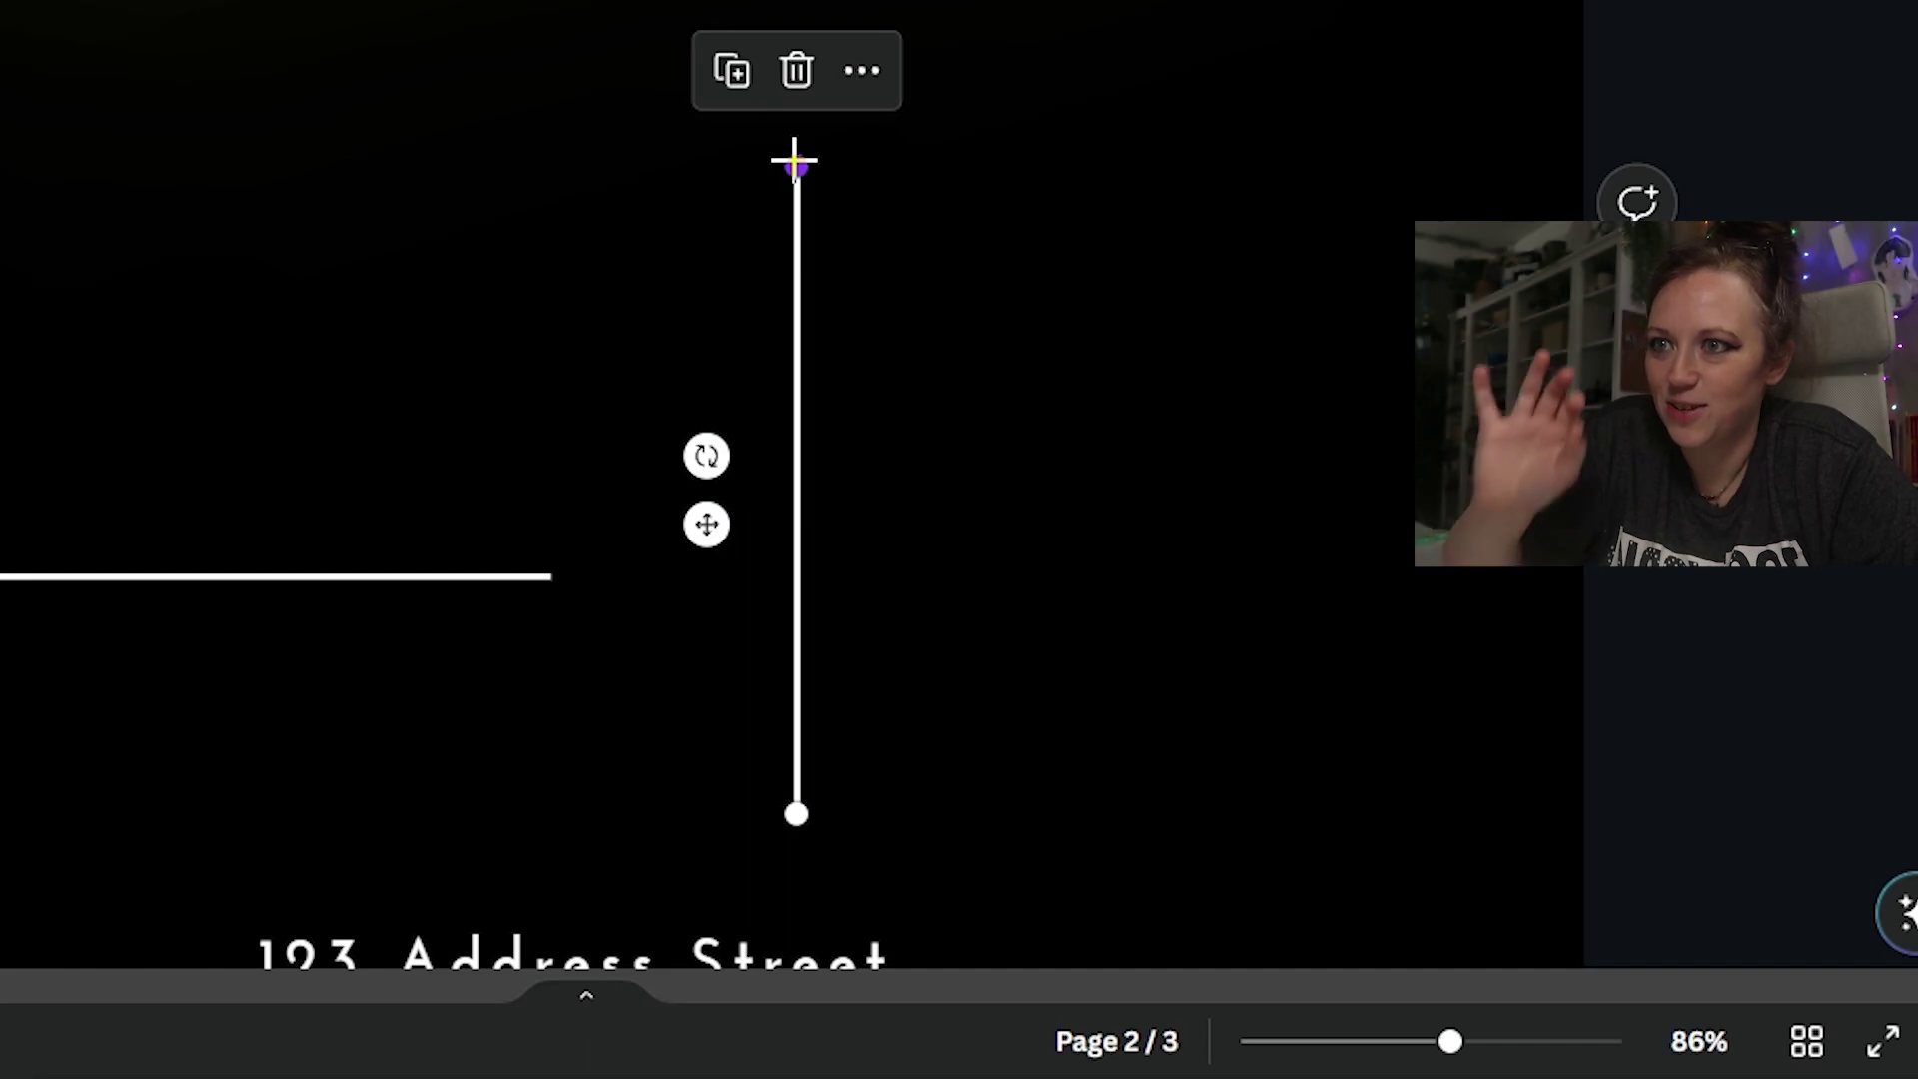
drag(796, 162, 796, 621)
click(1233, 716)
drag(788, 788, 553, 634)
click(274, 578)
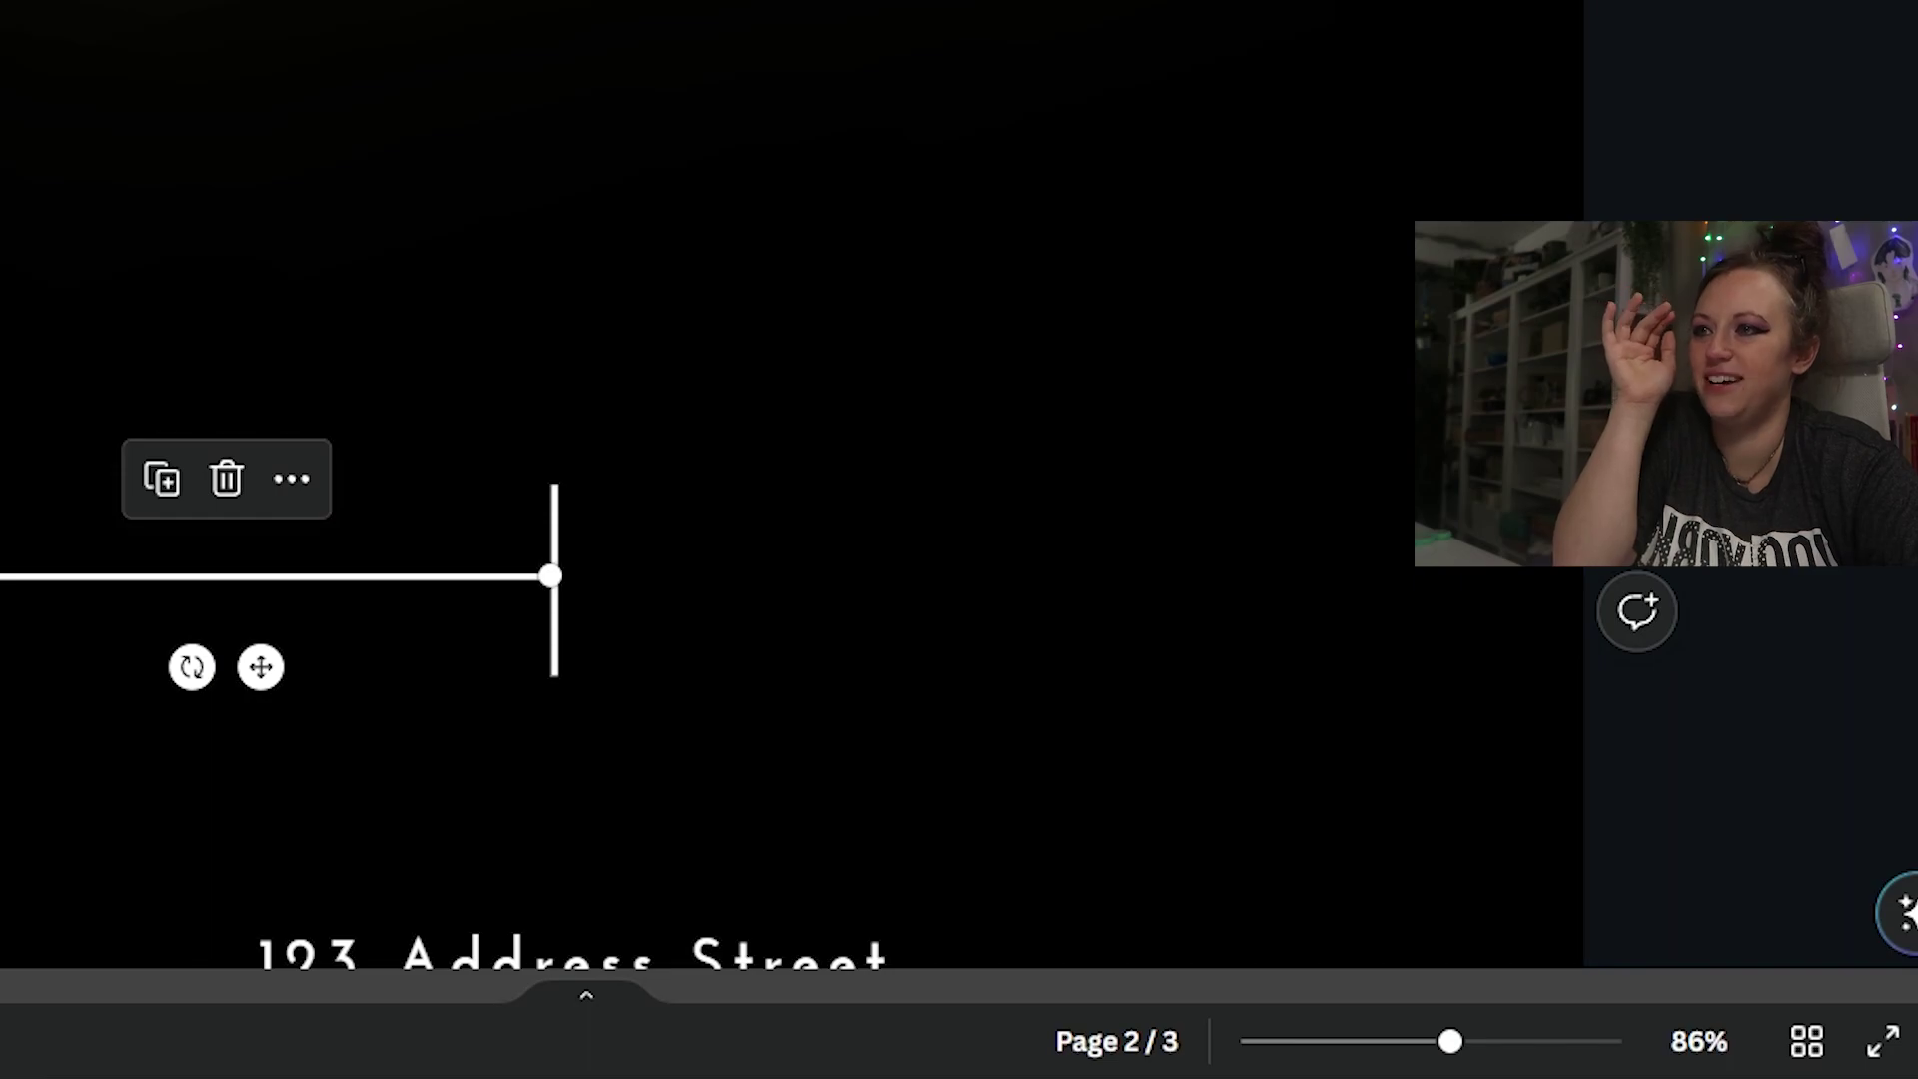
drag(2, 577, 30, 580)
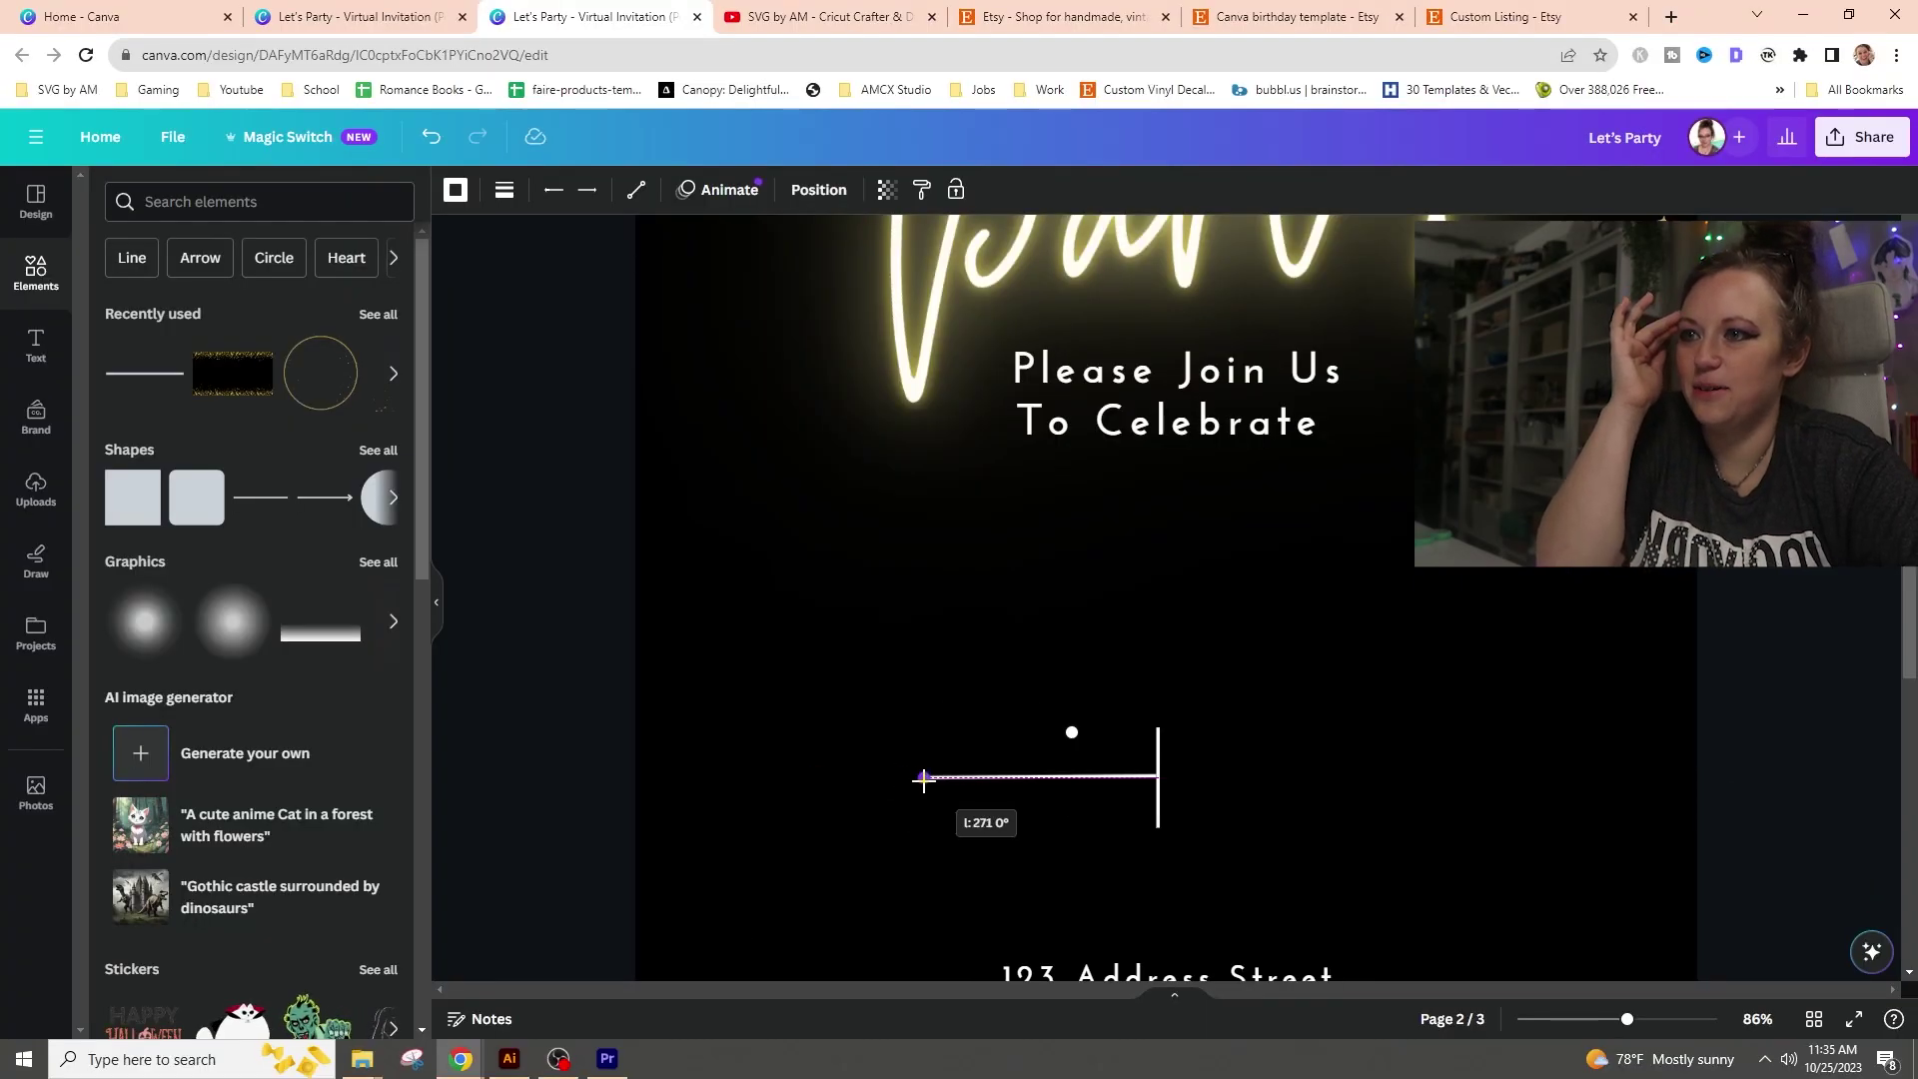
drag(923, 780, 923, 778)
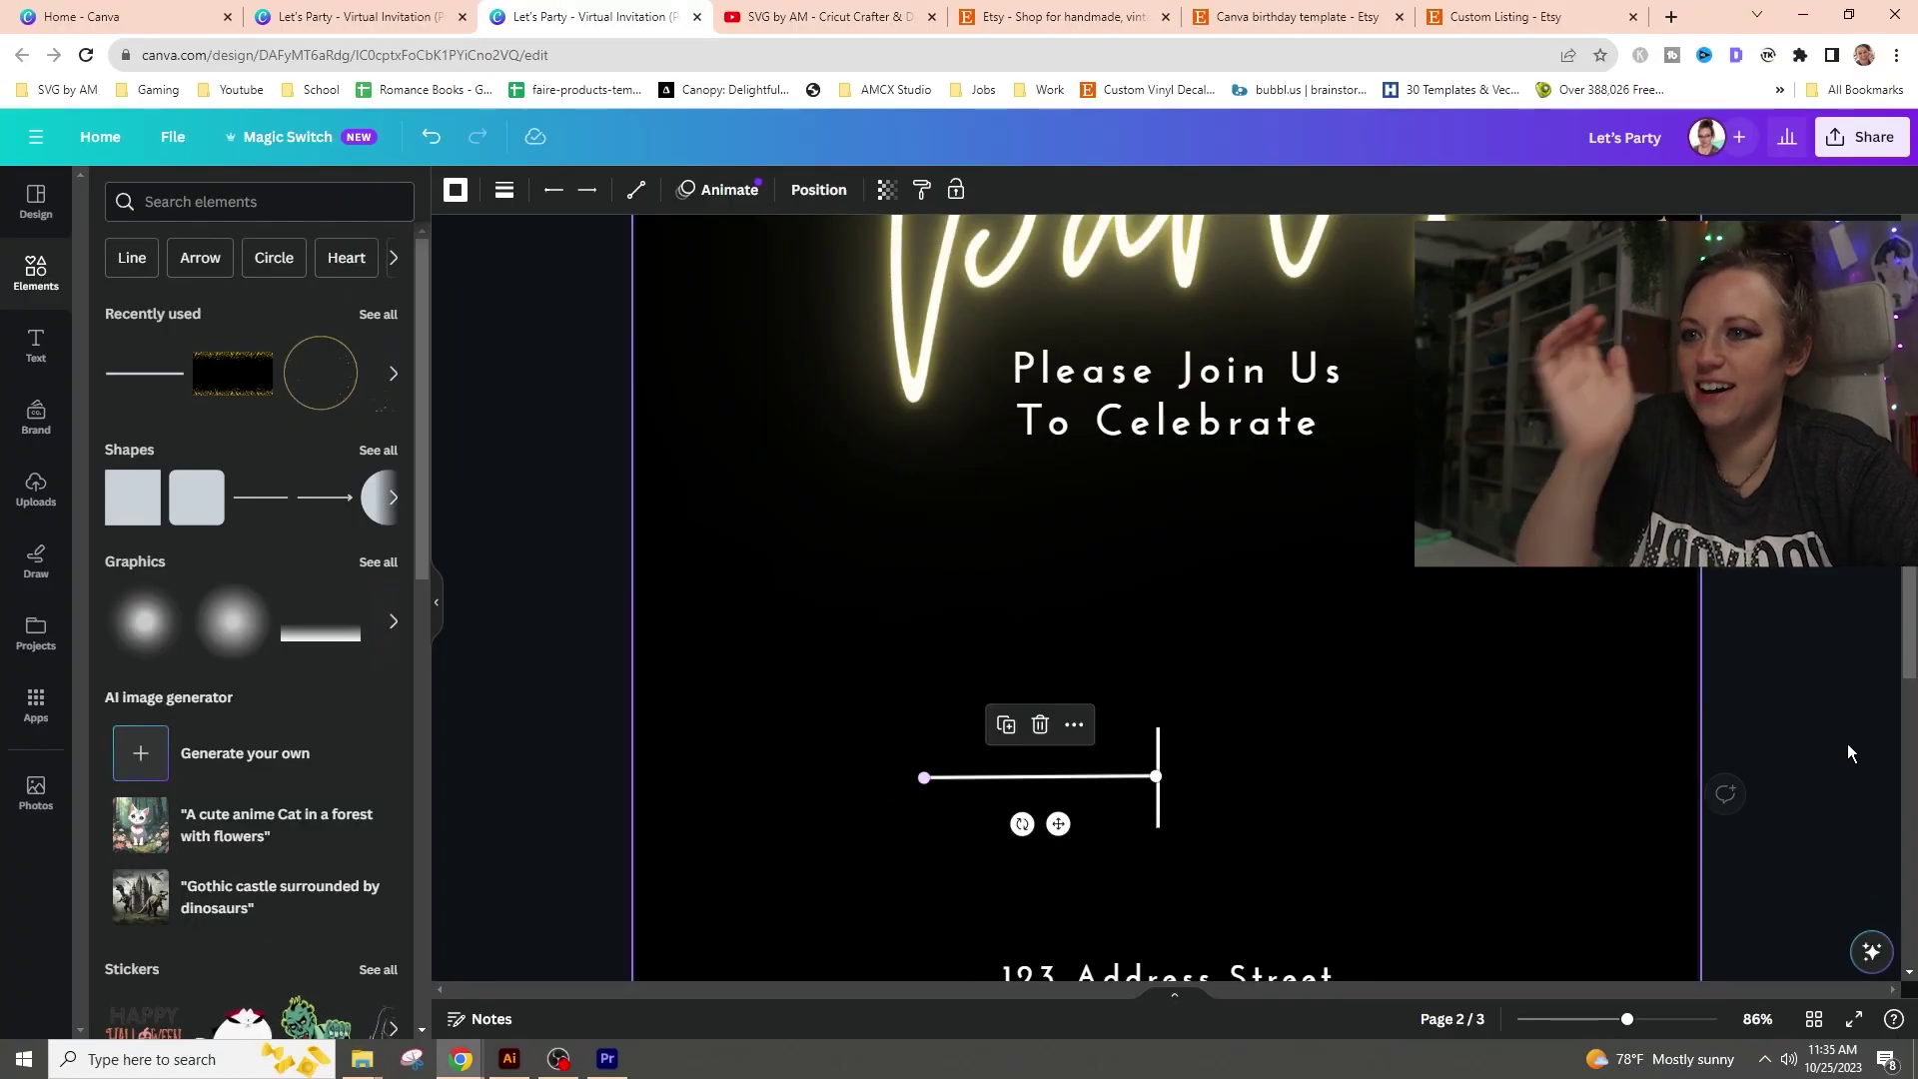
- Group the horizontal and vertical lines with Ctrl+G and drag the group right above the address
click(1387, 738)
click(1094, 777)
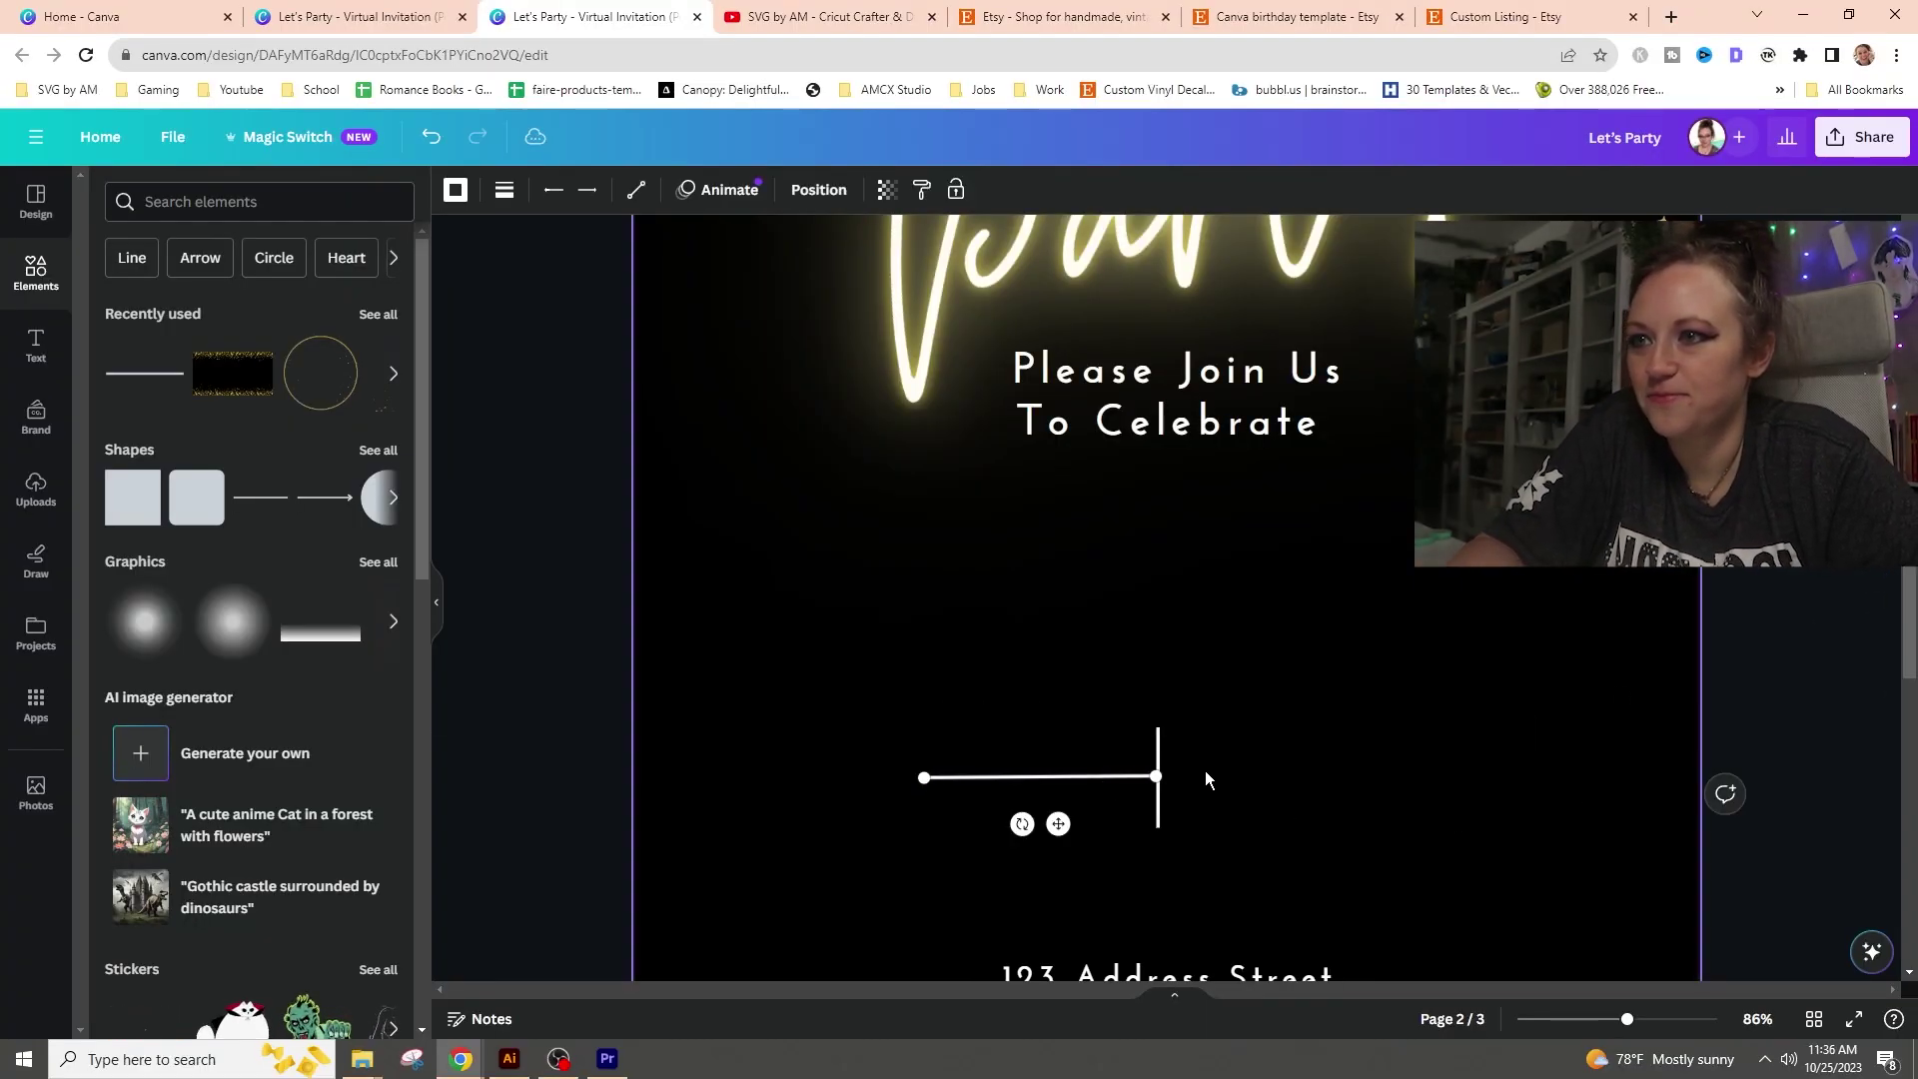
shift+click(1160, 741)
key(ctrl+g)
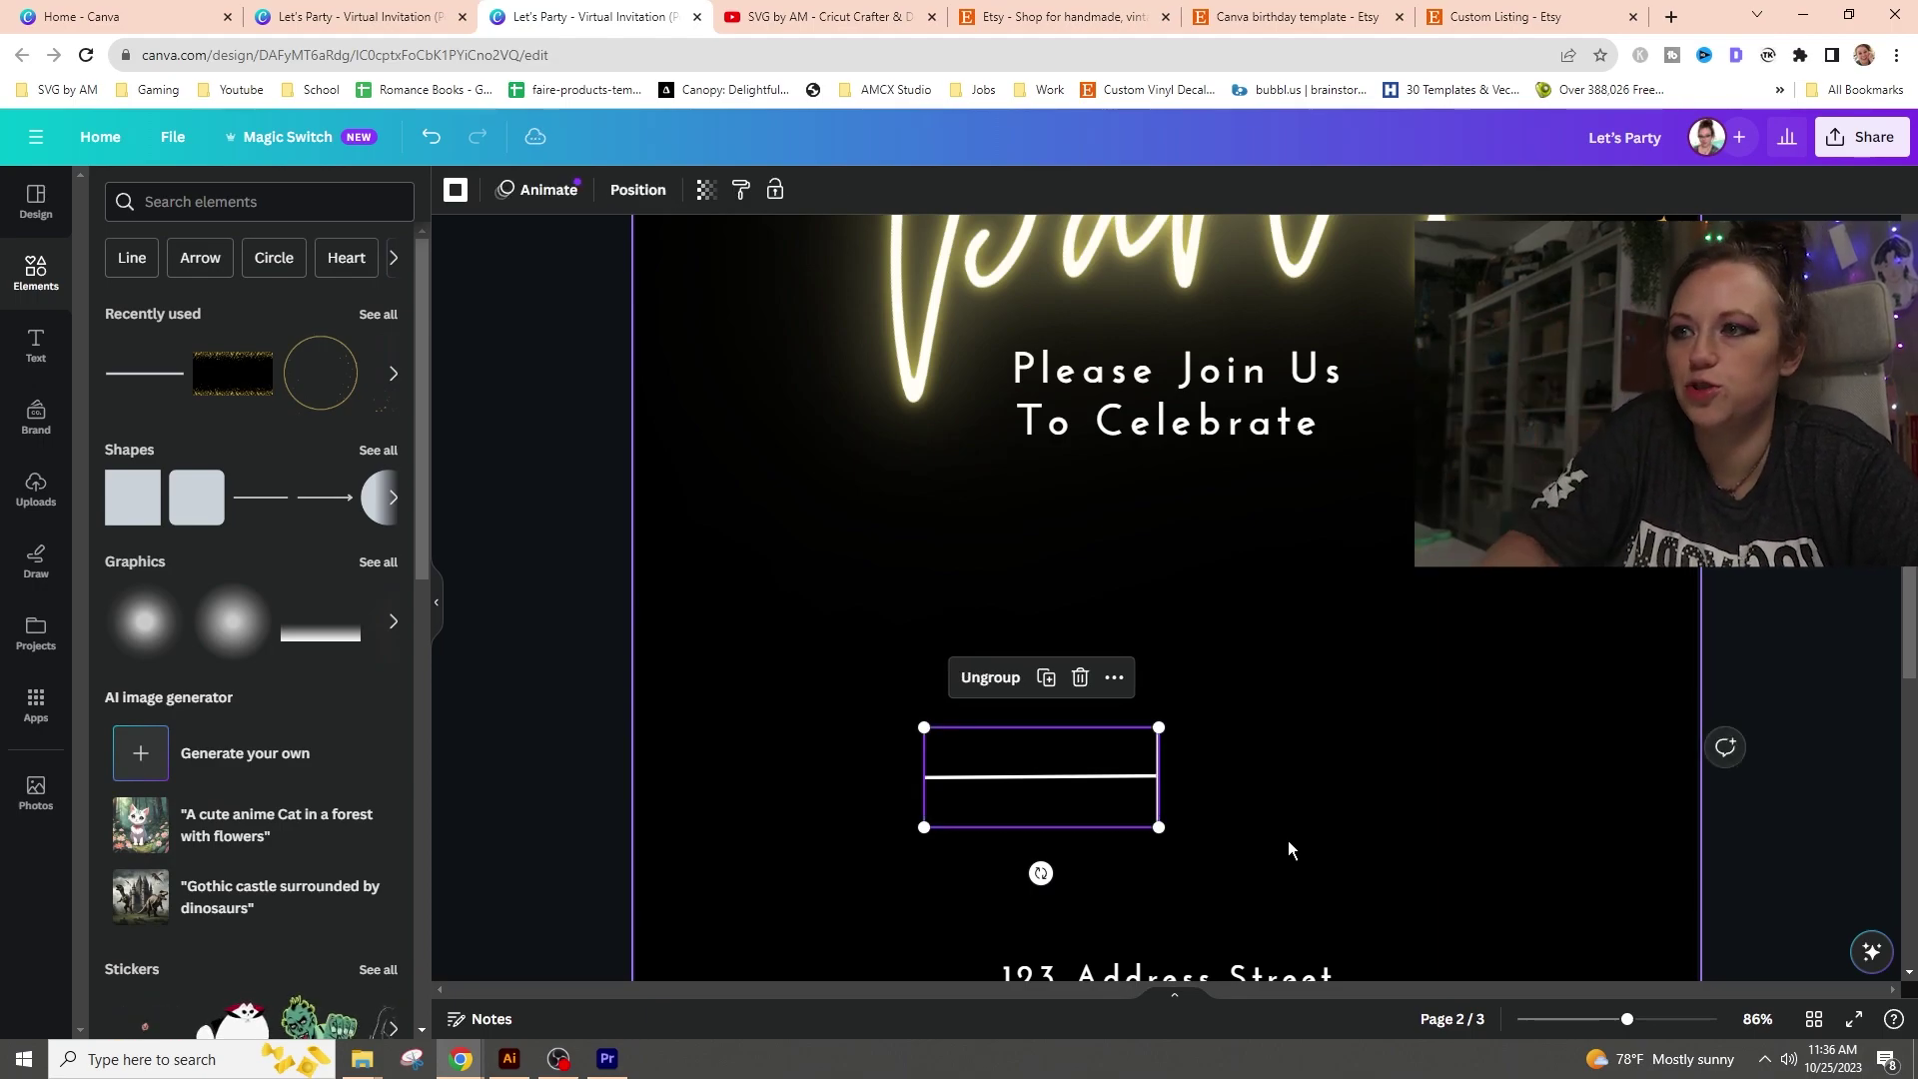
drag(1098, 765, 1156, 762)
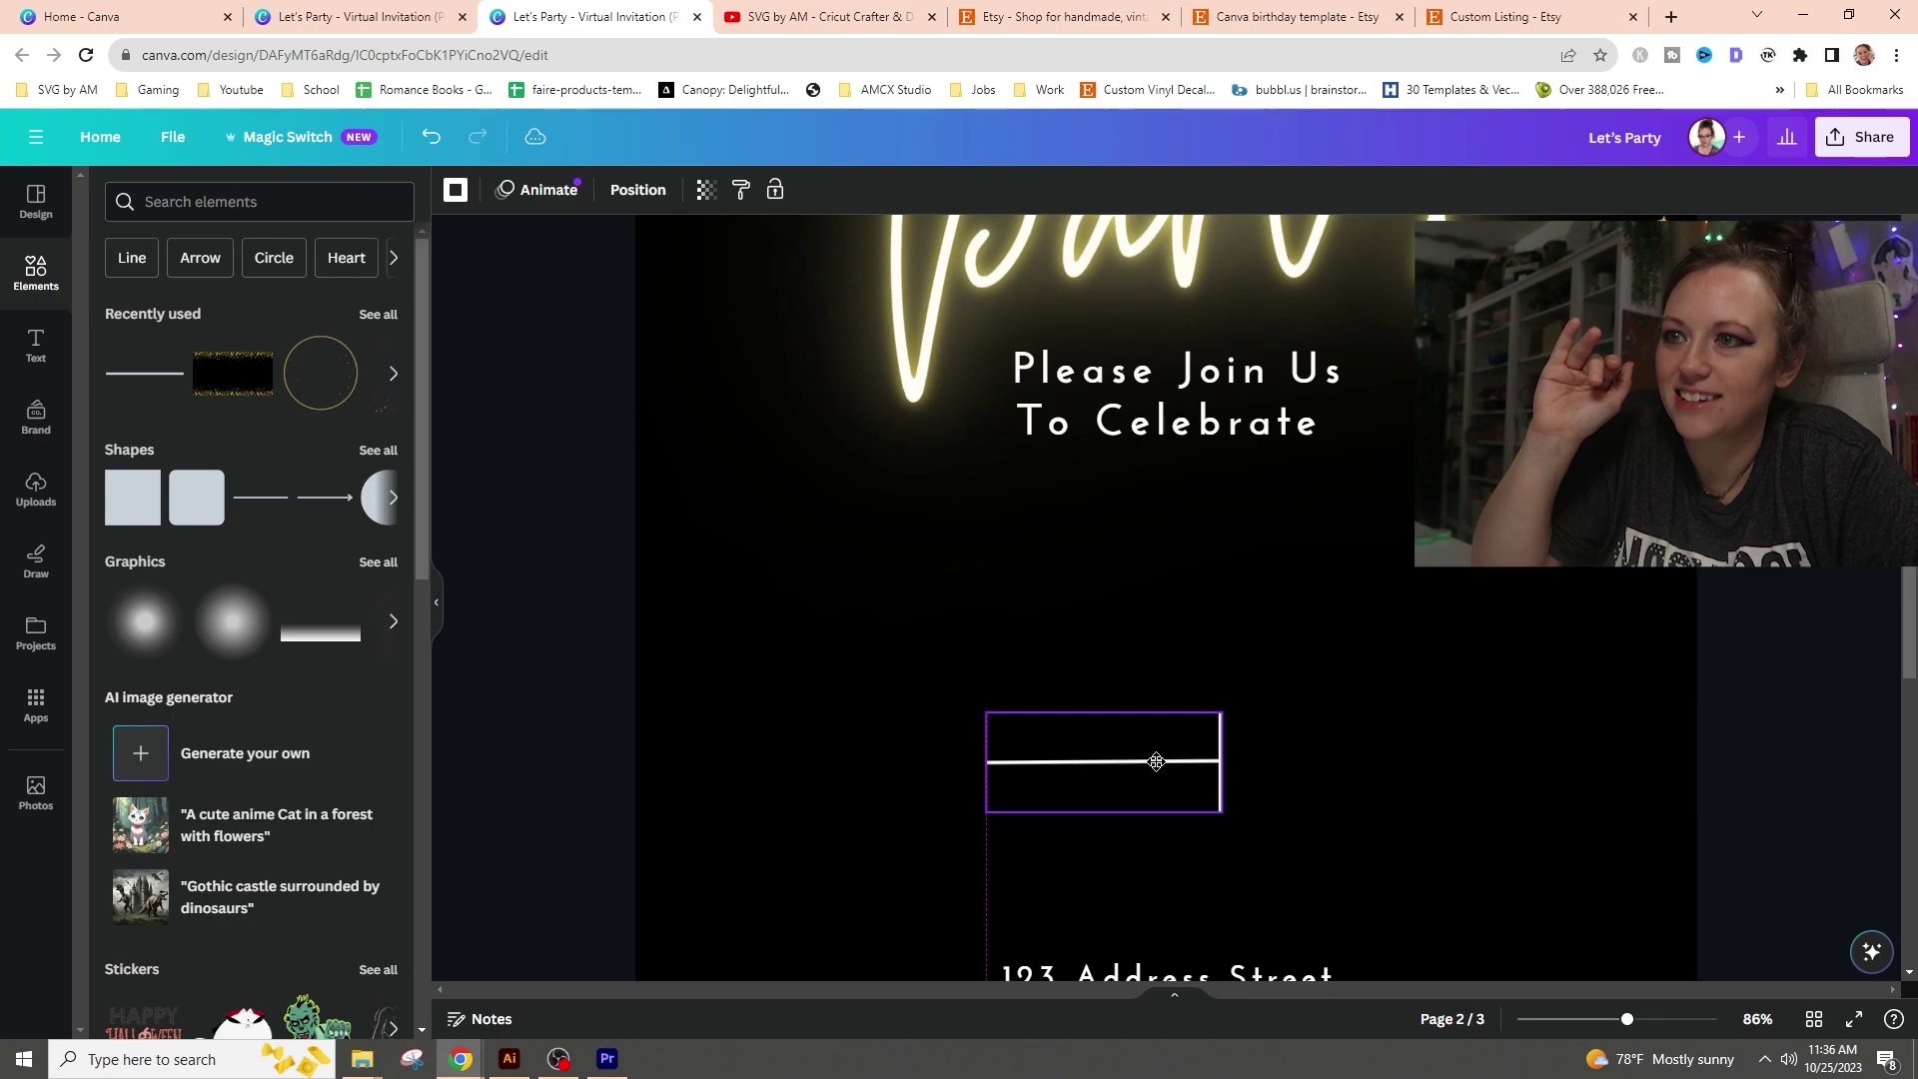
click(1311, 607)
scroll(1289, 739, down, 2)
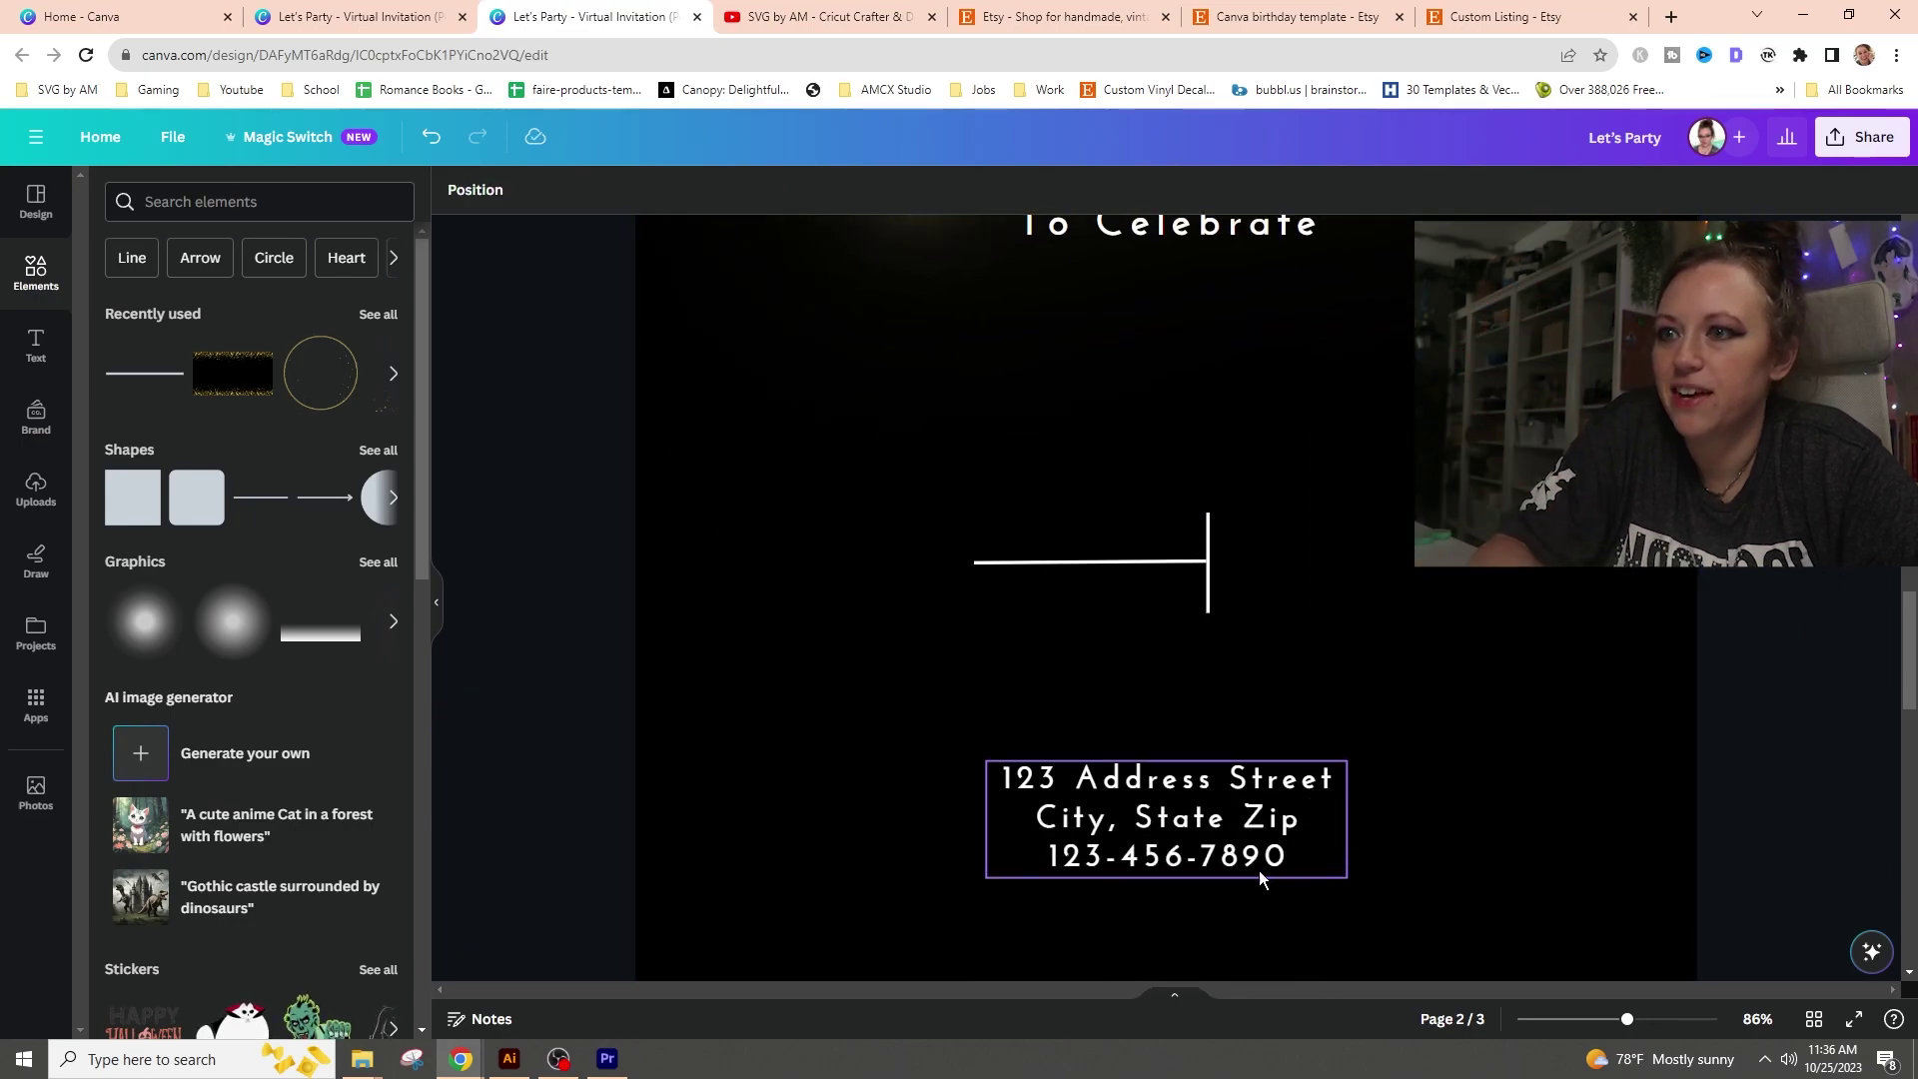
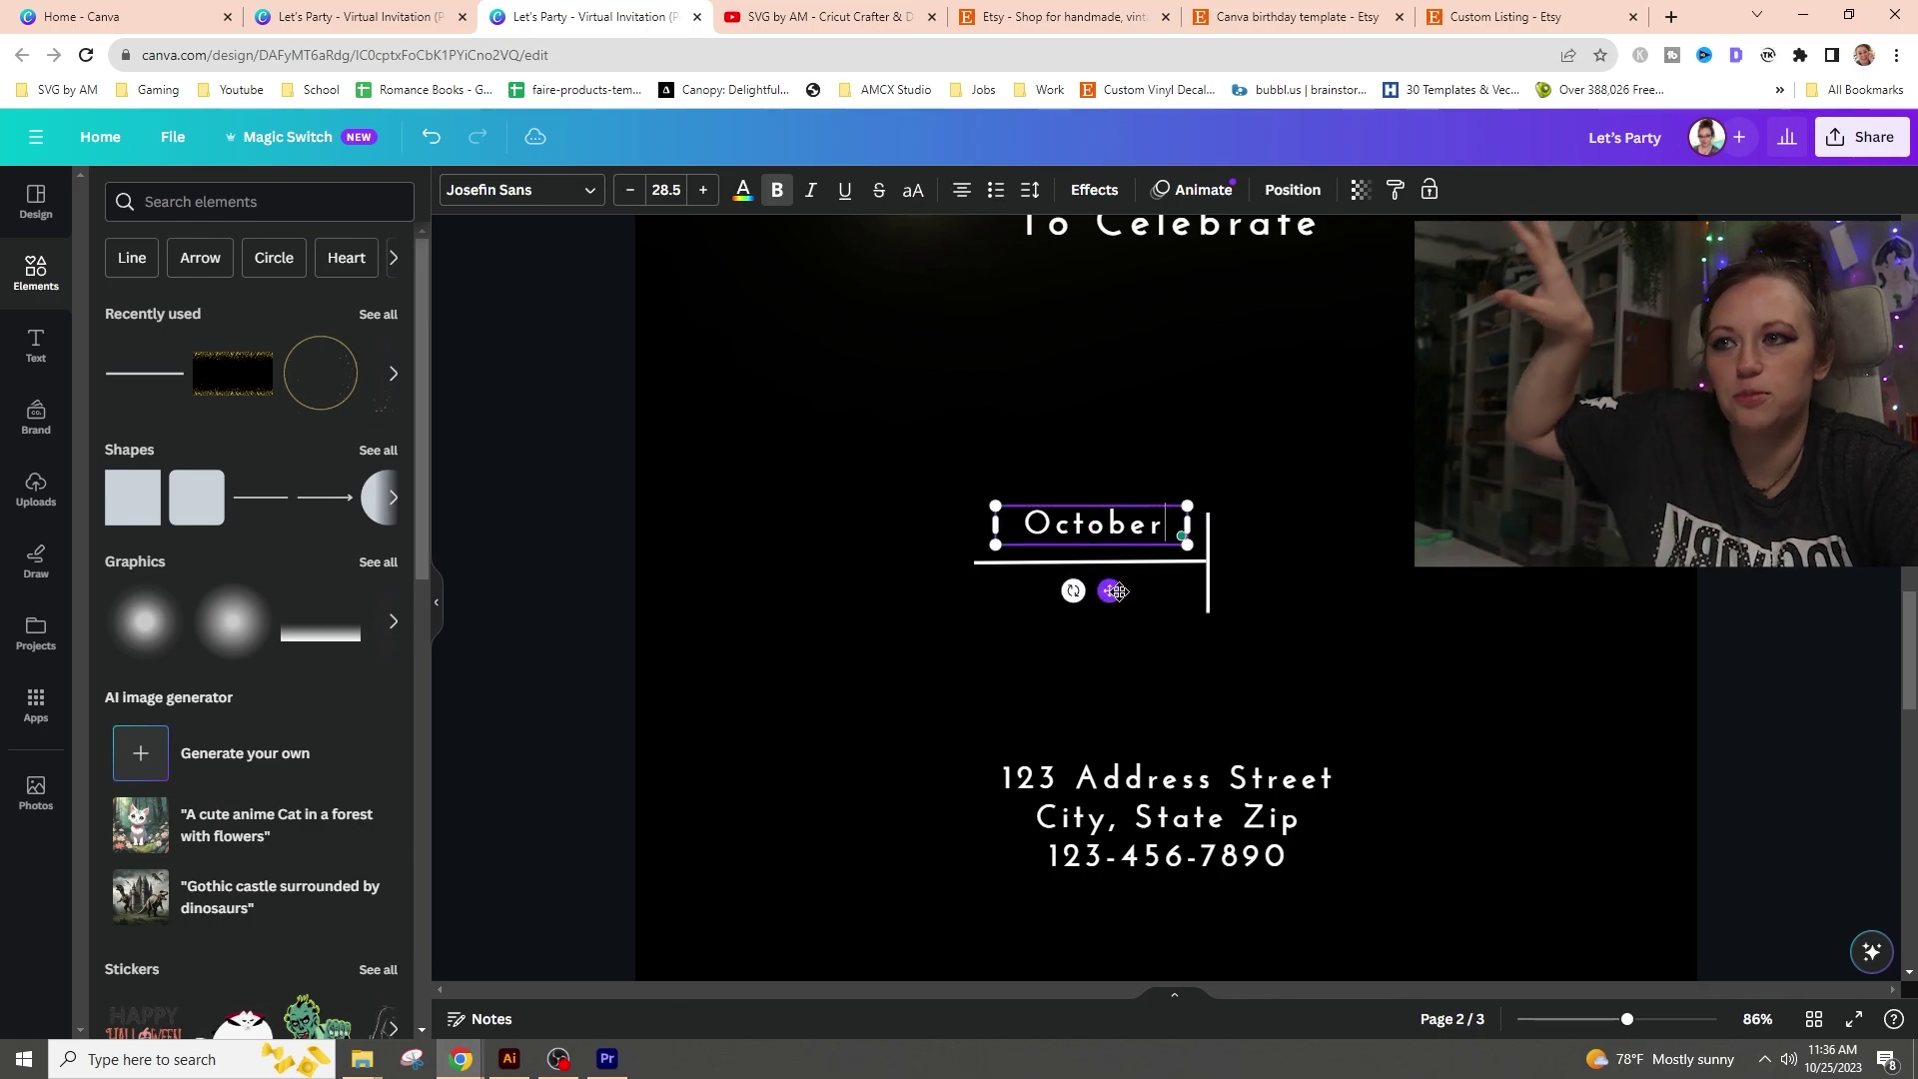
- Duplicate the October text below the divider and change the copy to 31st
click(1219, 565)
drag(1096, 524, 1115, 604)
key(ctrl+d)
double_click(1115, 600)
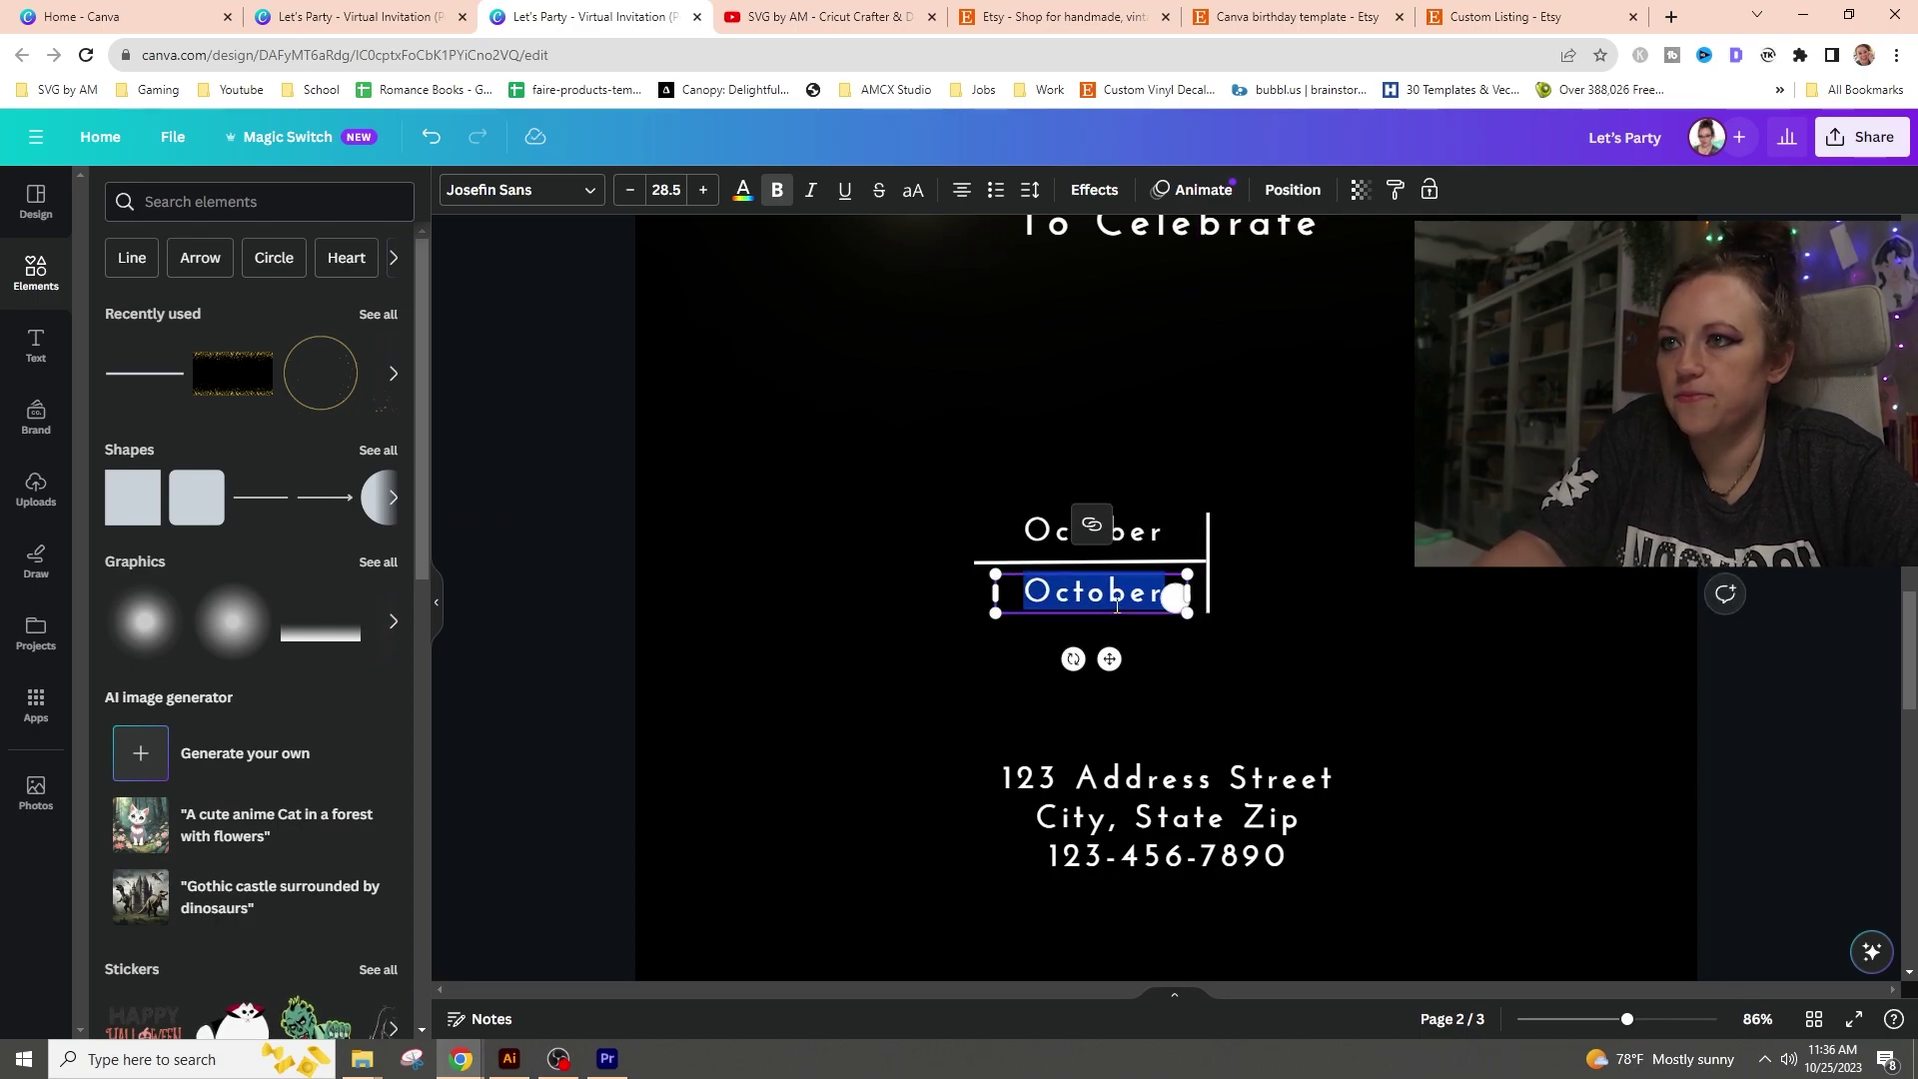
text(3)
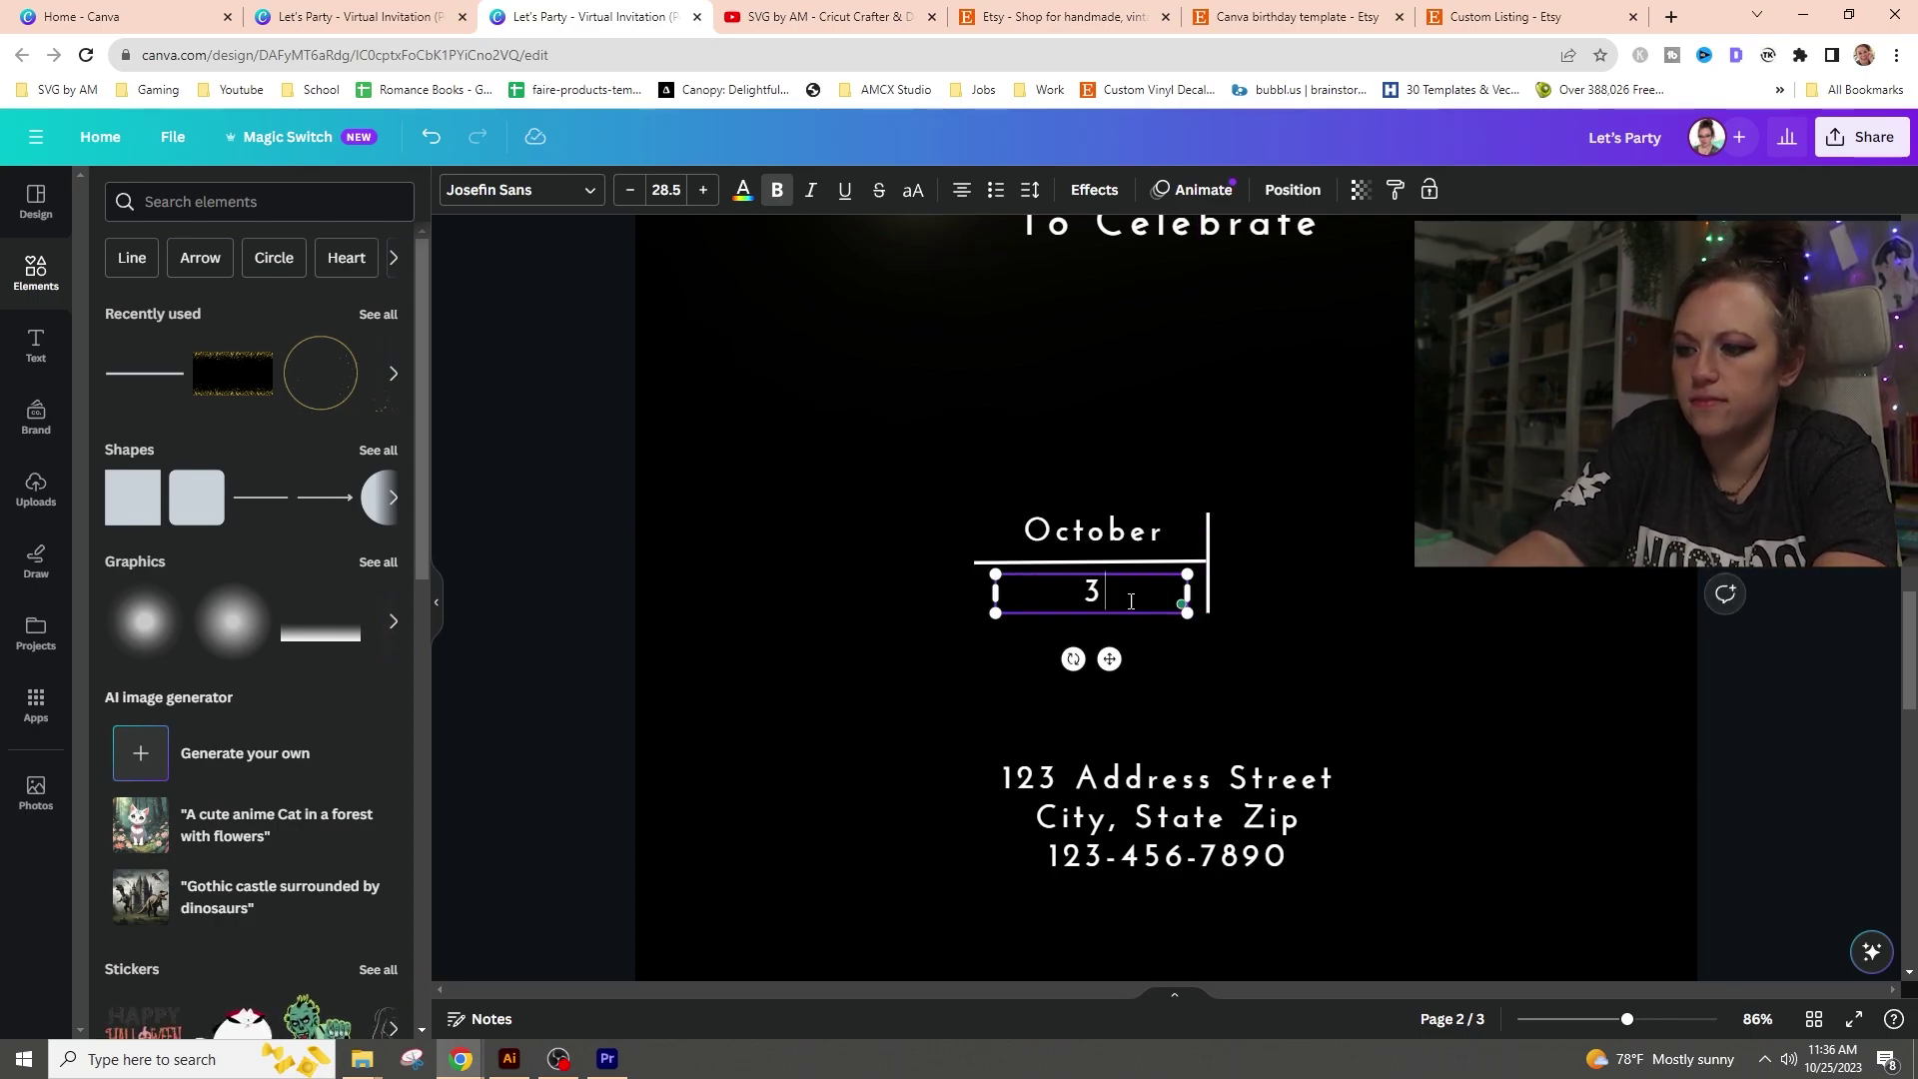
text(1st)
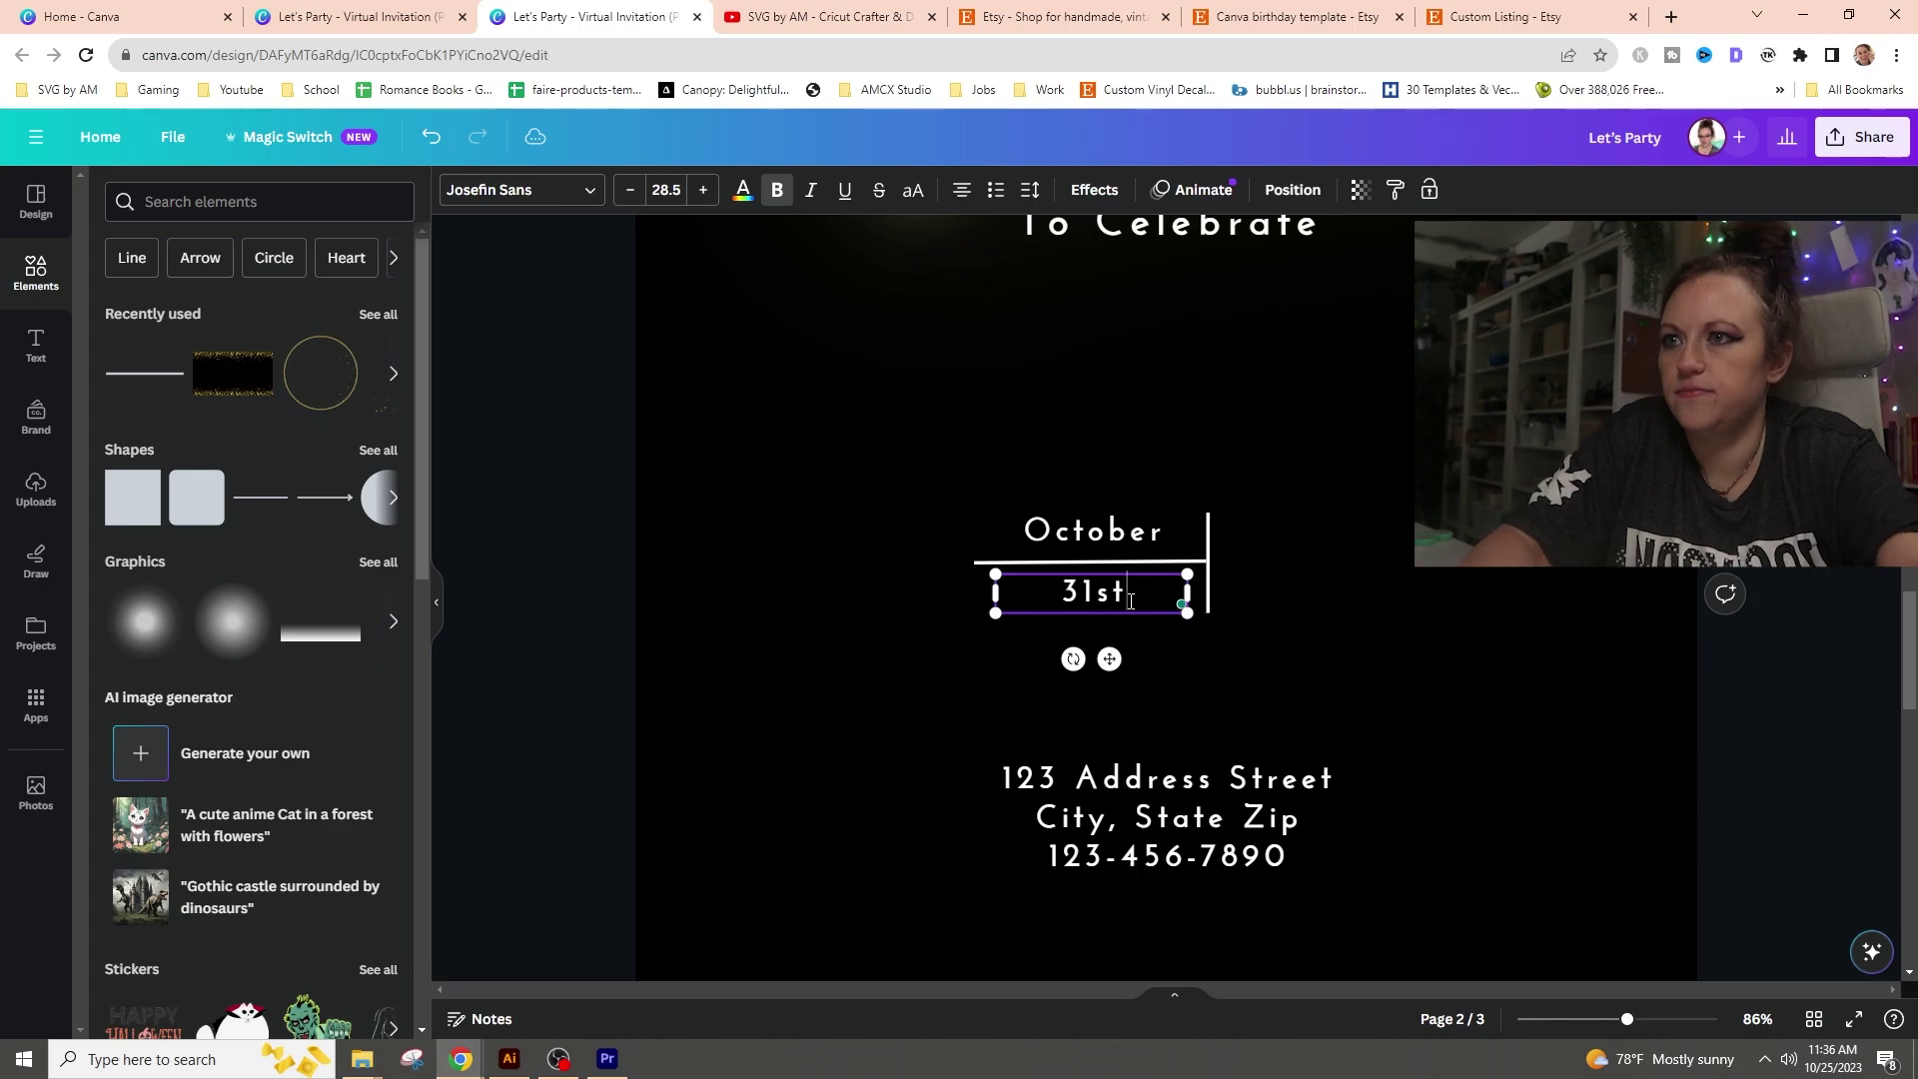
click(1545, 629)
scroll(1533, 700, down, 5)
scroll(1399, 649, up, 5)
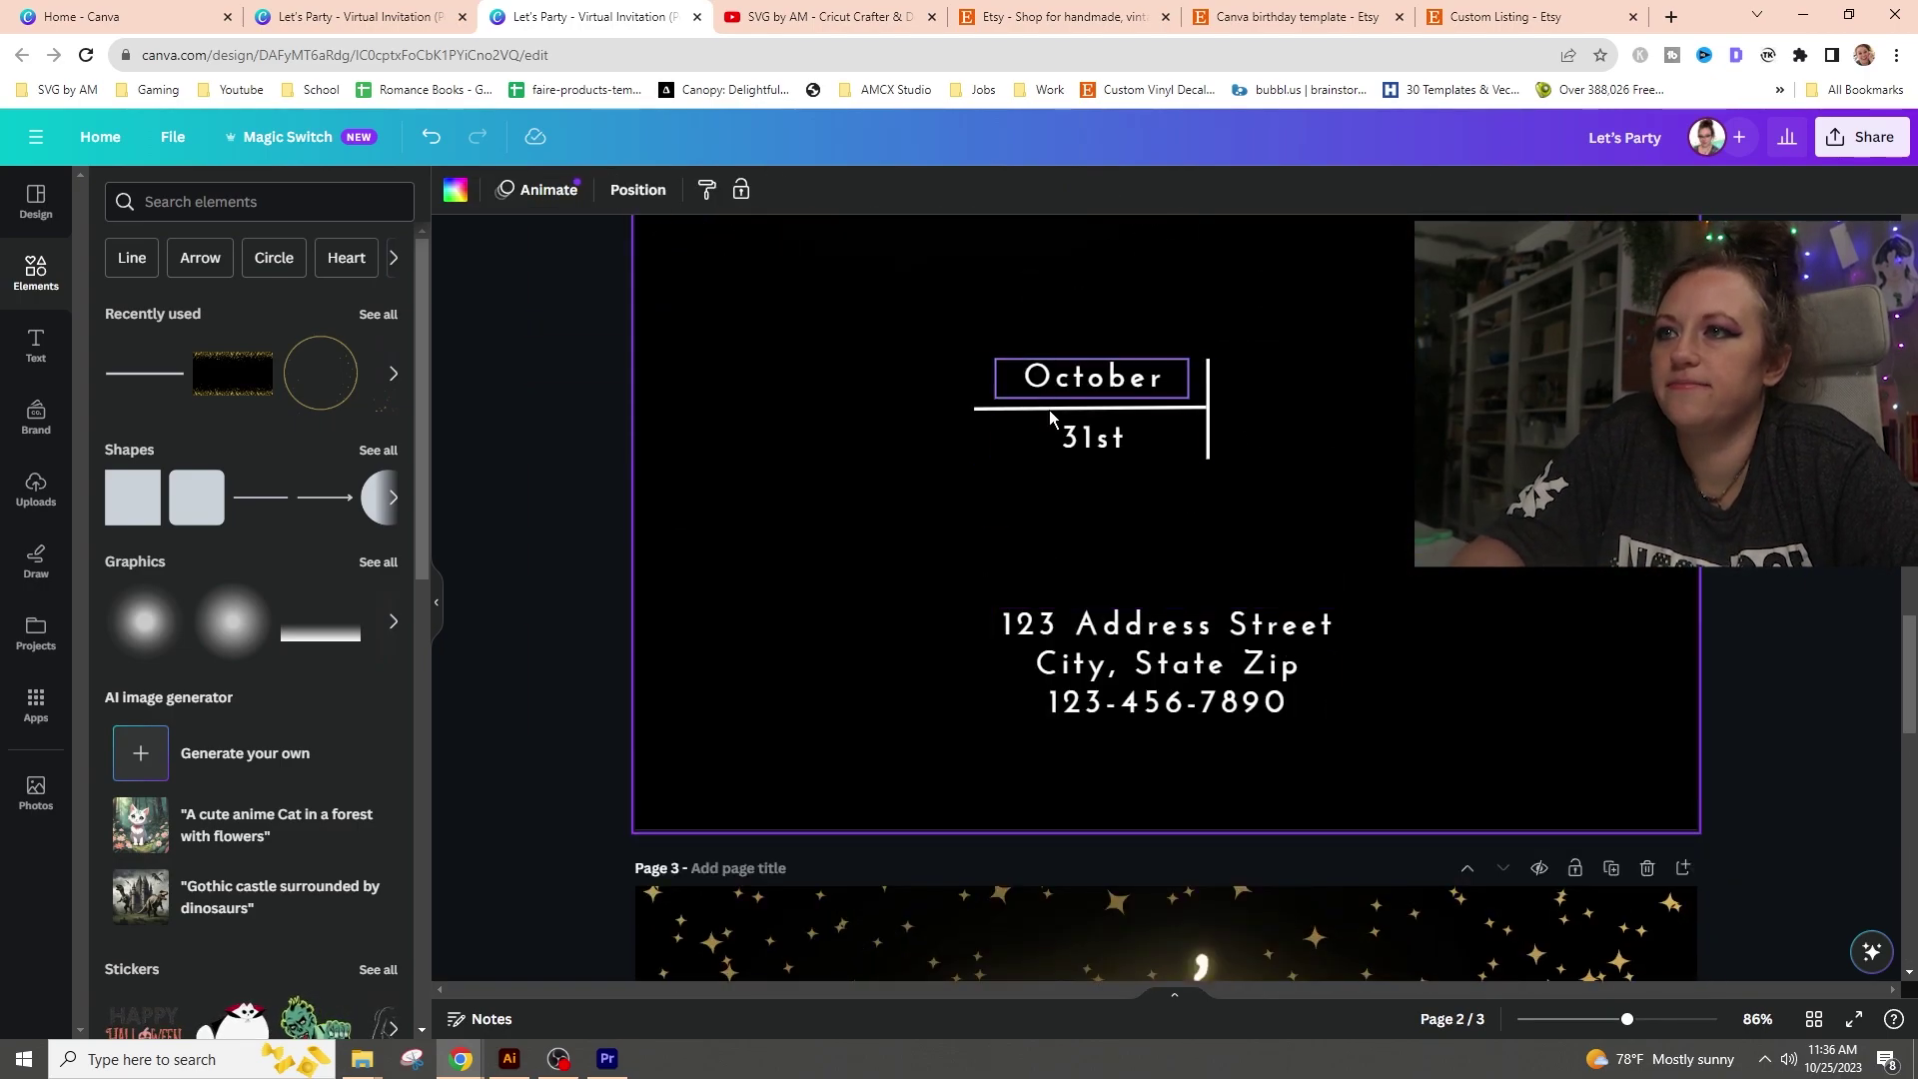
- Place a copy right of the divider, retype it as 9 PM and enlarge it
click(1090, 437)
drag(1105, 506, 1323, 467)
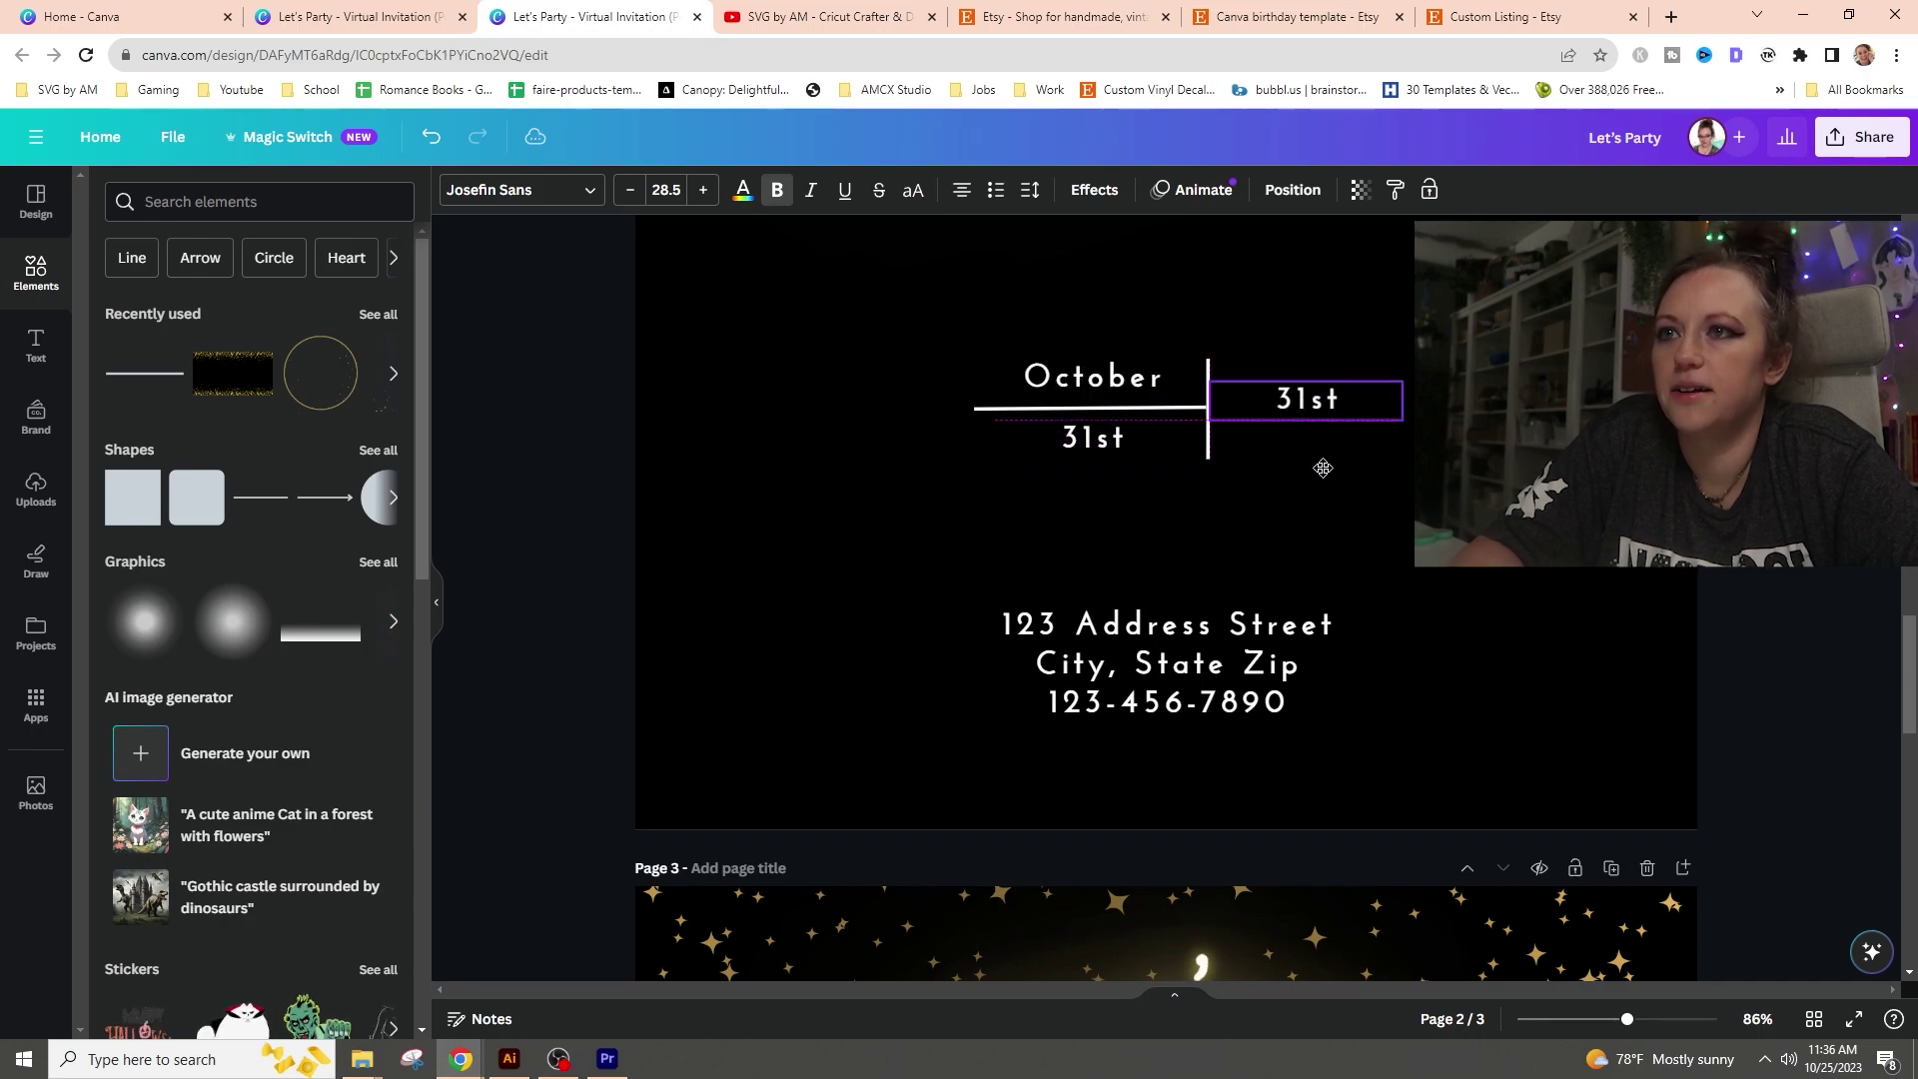
double_click(1307, 398)
text(9 PM)
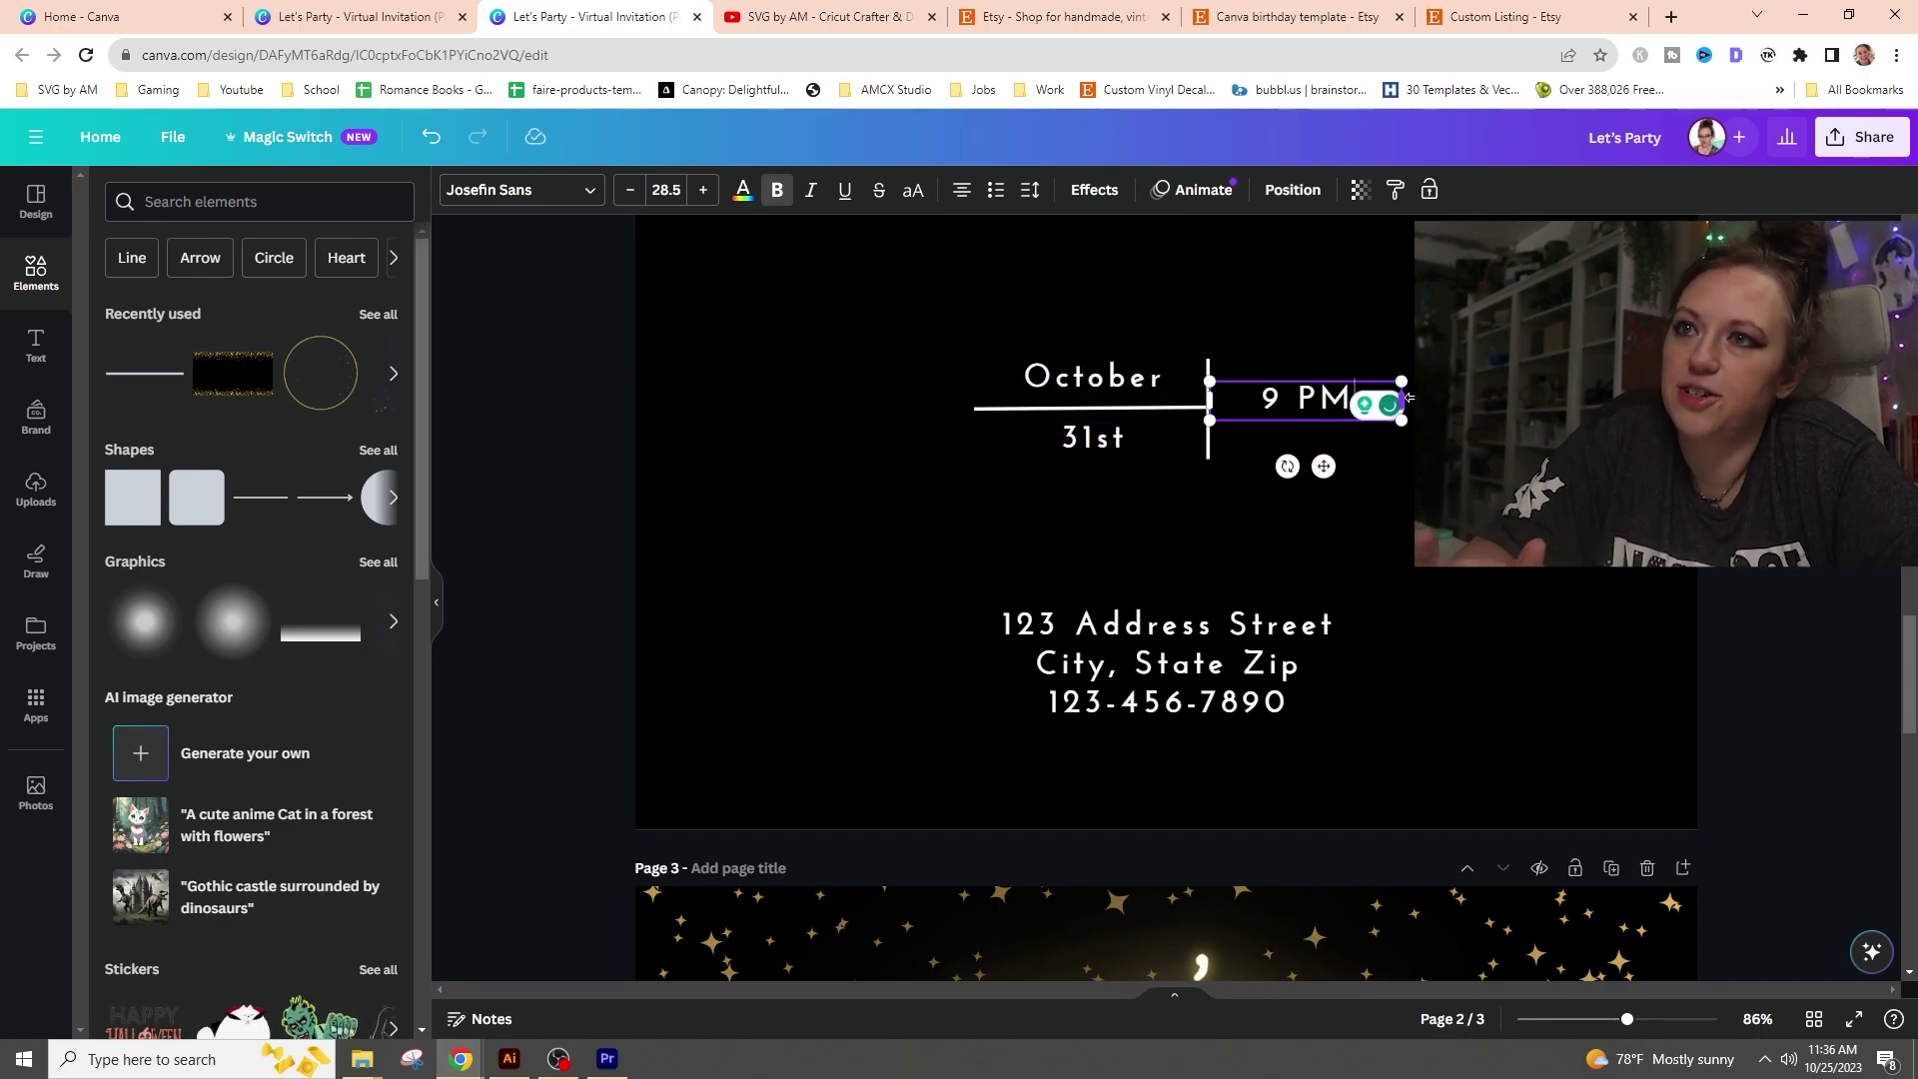
drag(1408, 397, 1542, 466)
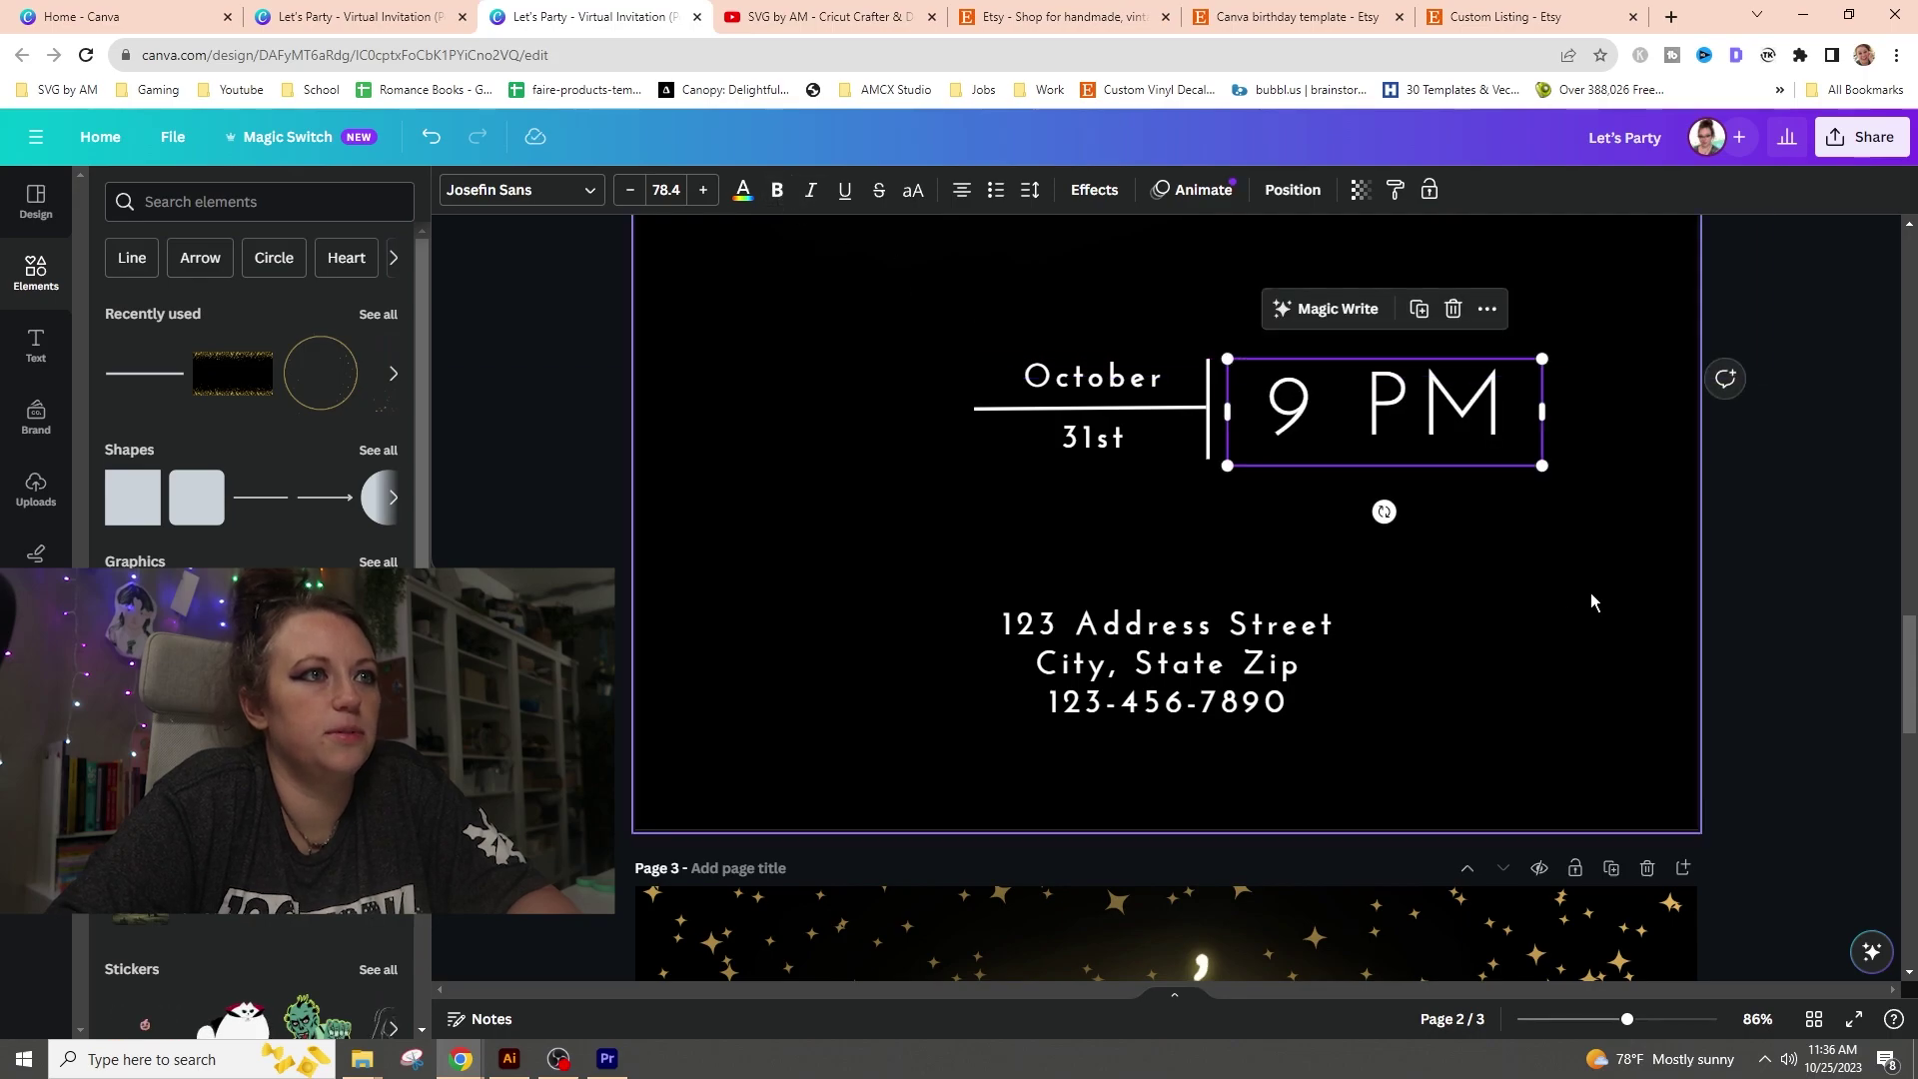
- Select the October and 31st texts together and bring up the arrange options
click(1093, 377)
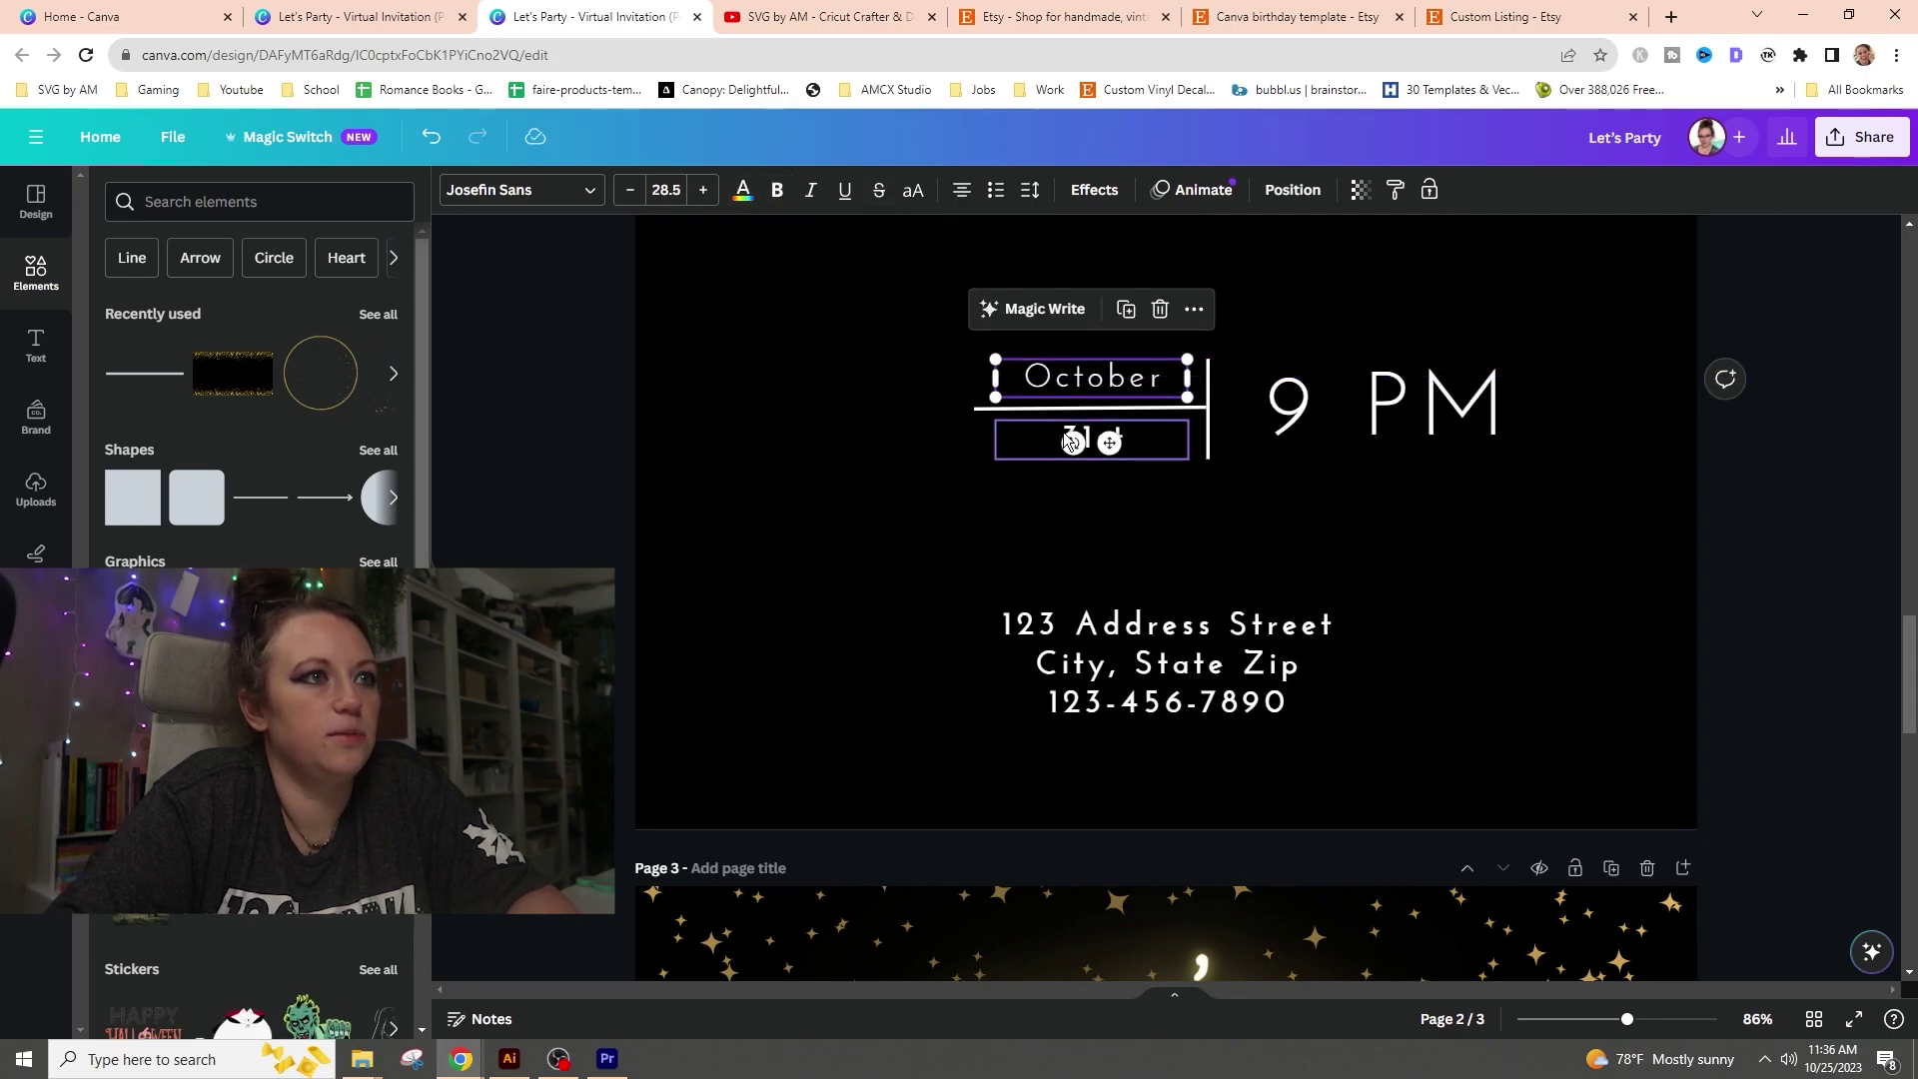
click(1091, 451)
click(860, 455)
click(1489, 420)
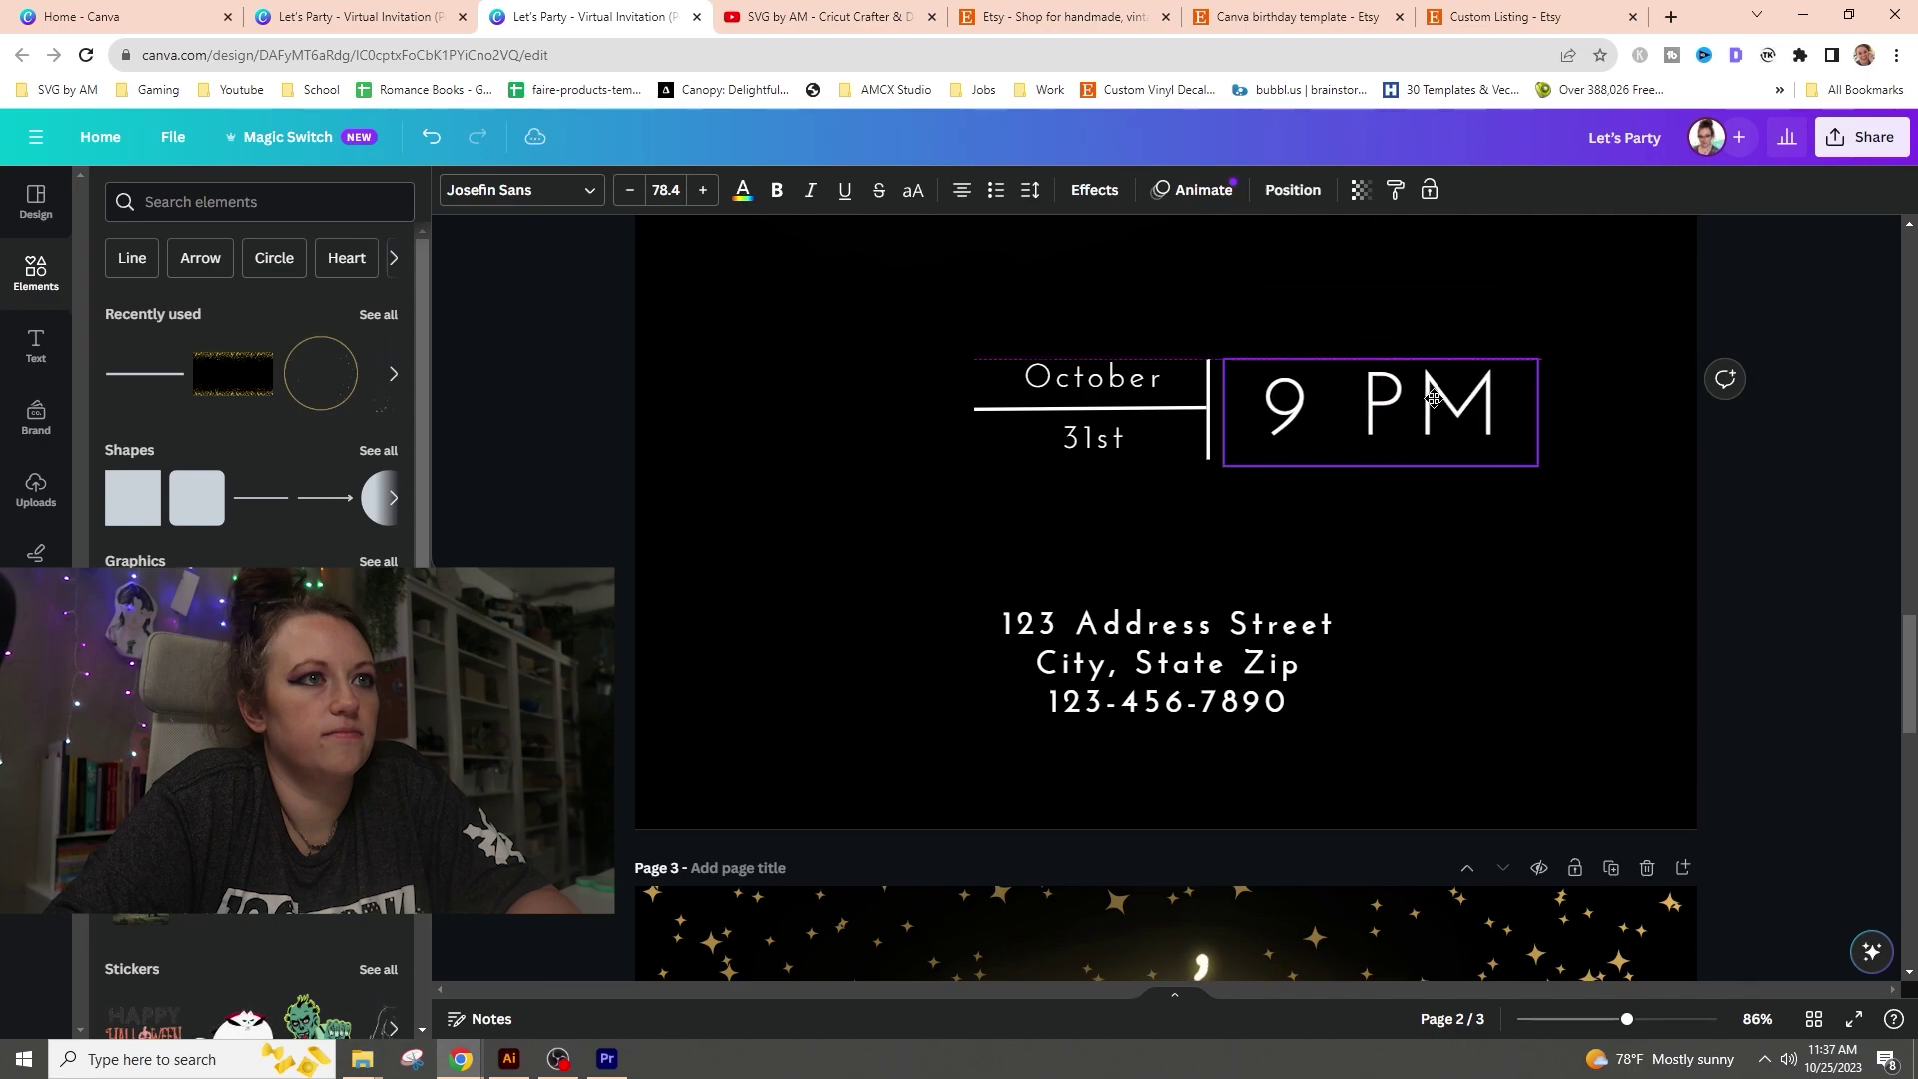
click(1638, 520)
click(1093, 377)
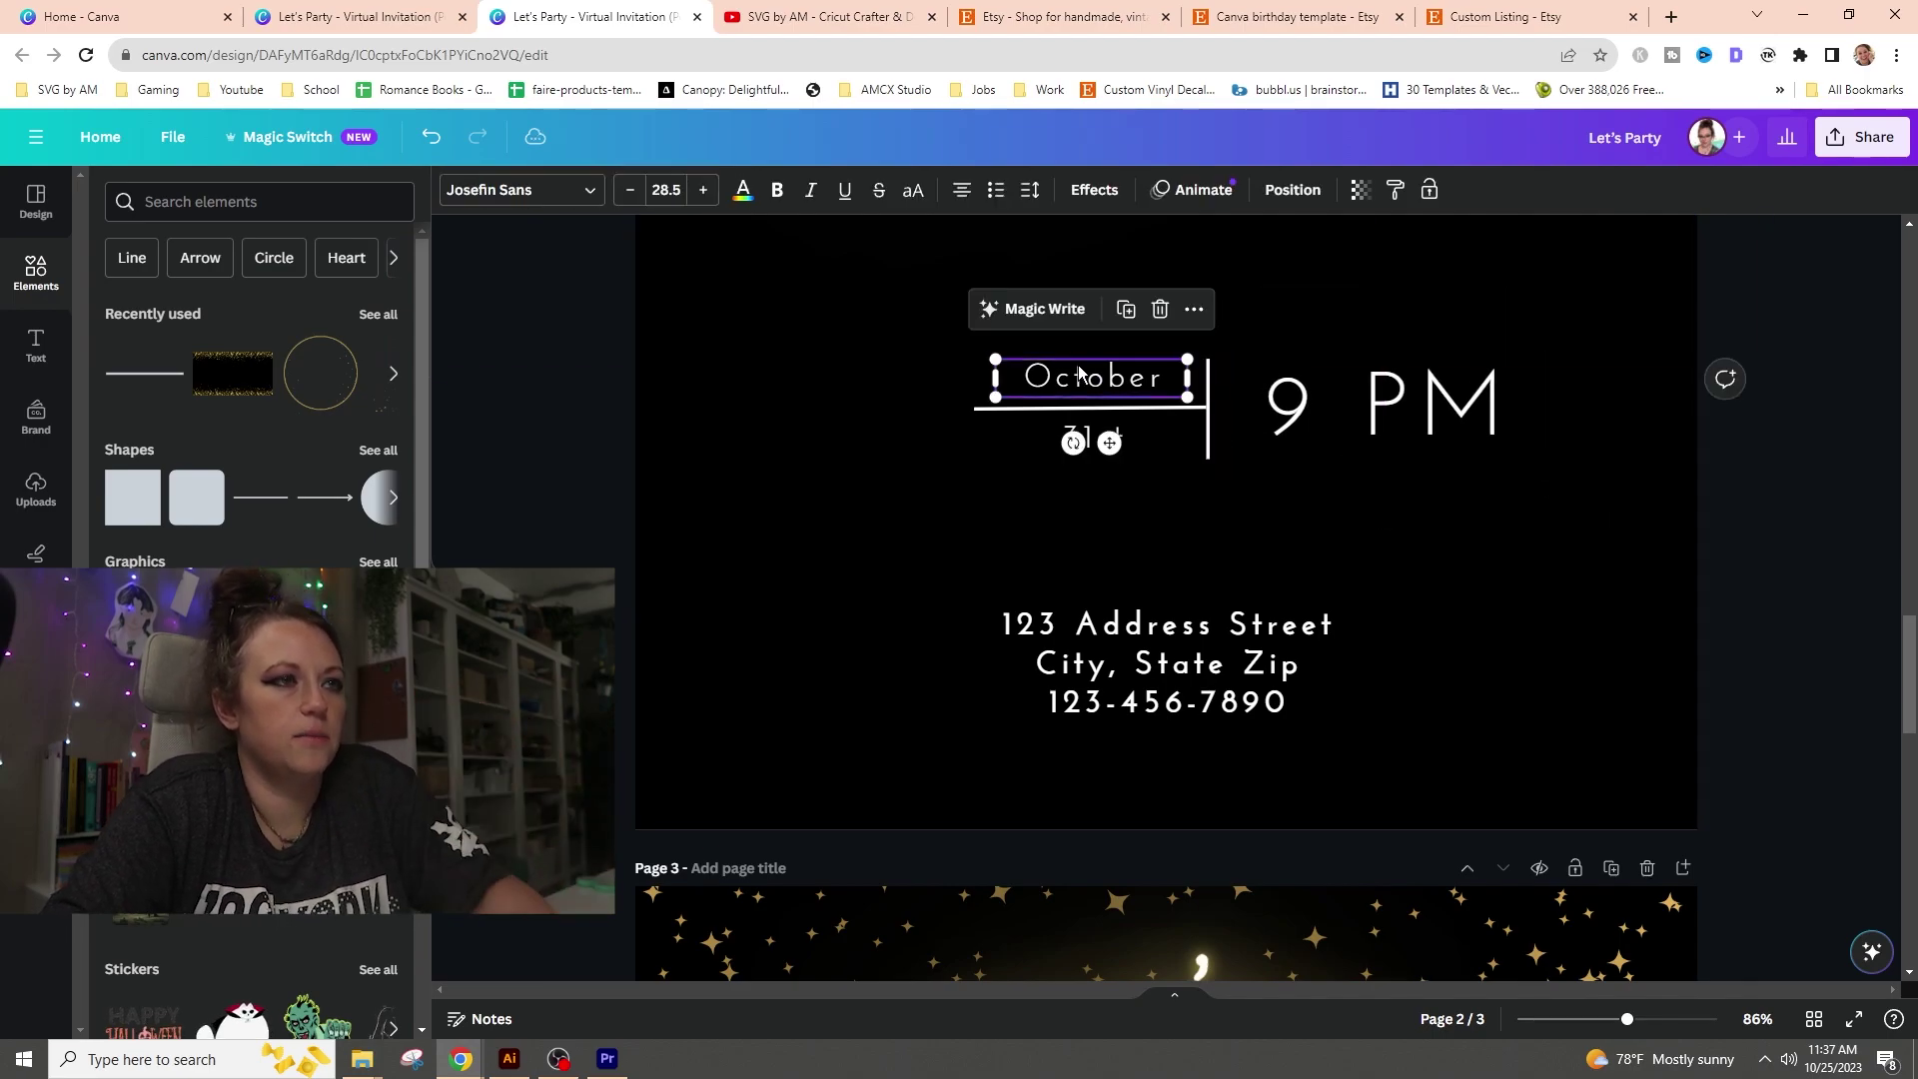
shift+click(1179, 425)
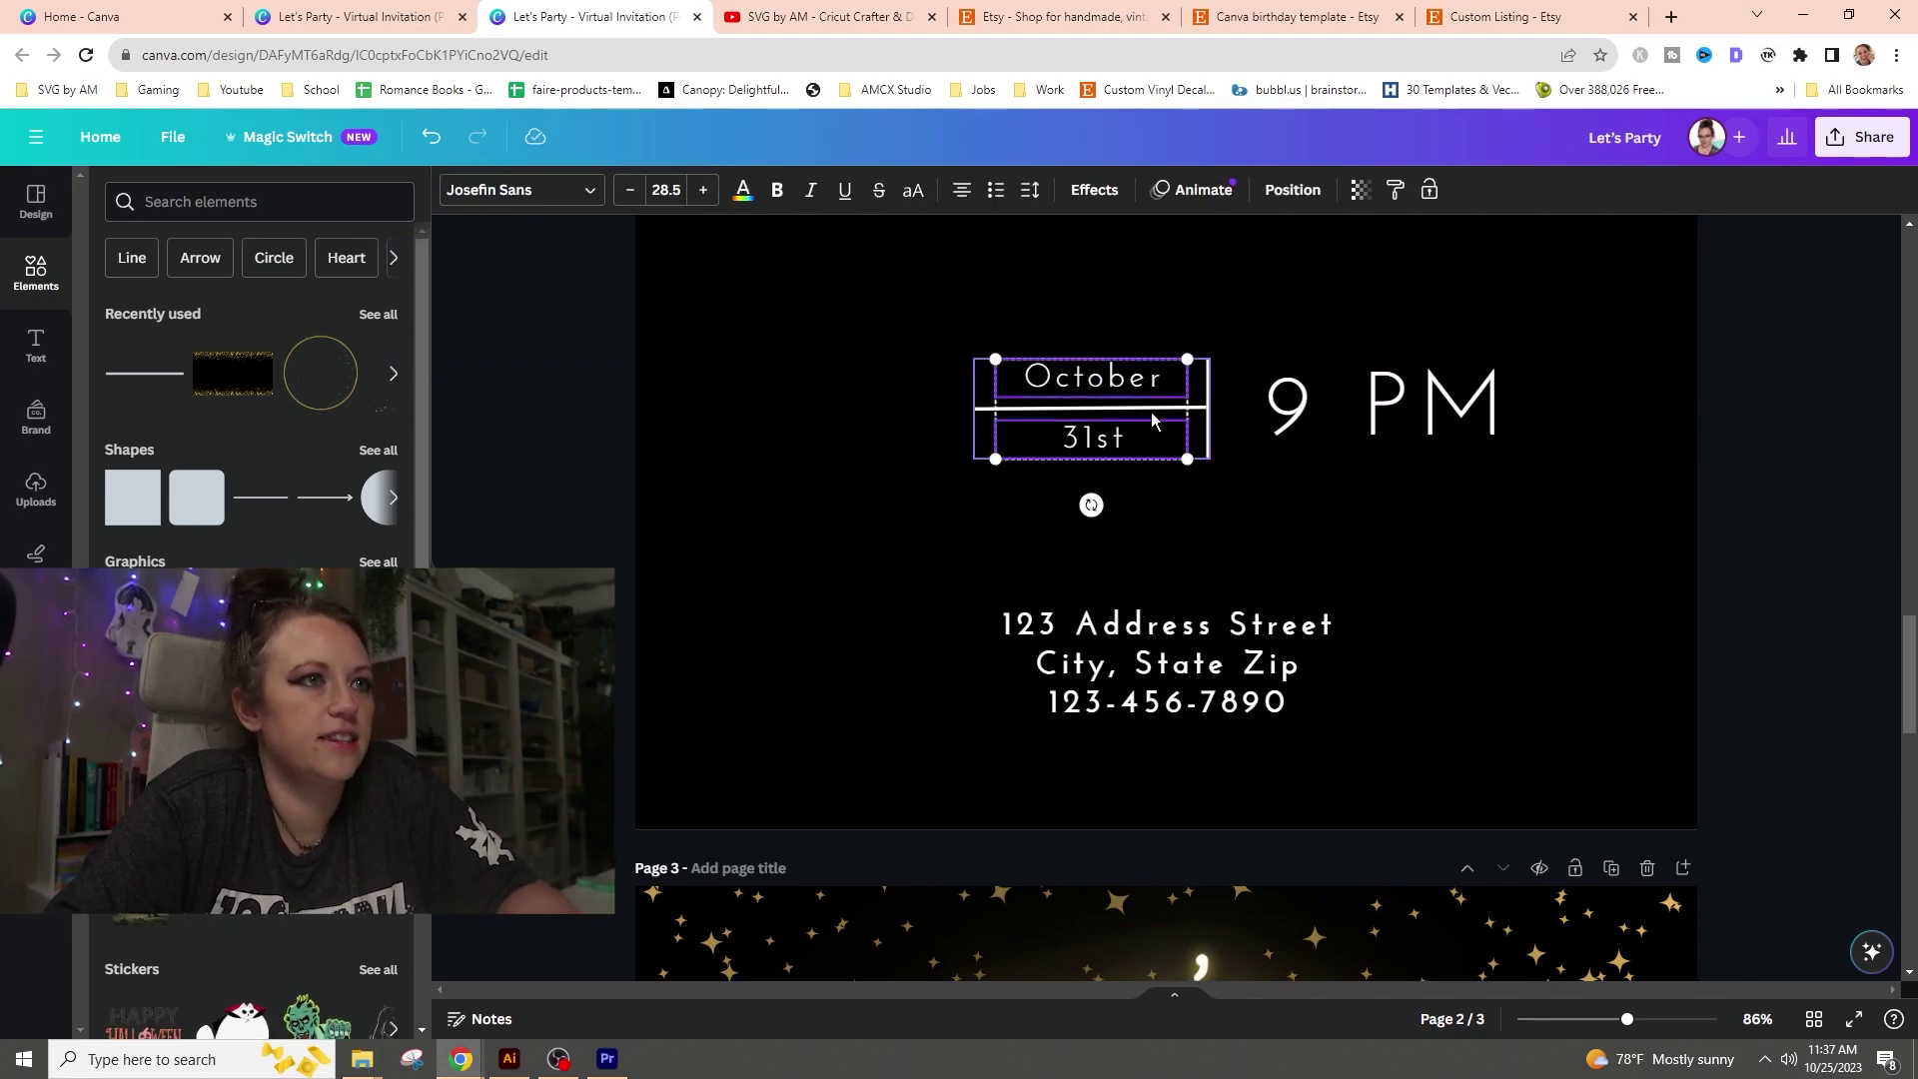
shift+click(1068, 387)
shift+click(1068, 387)
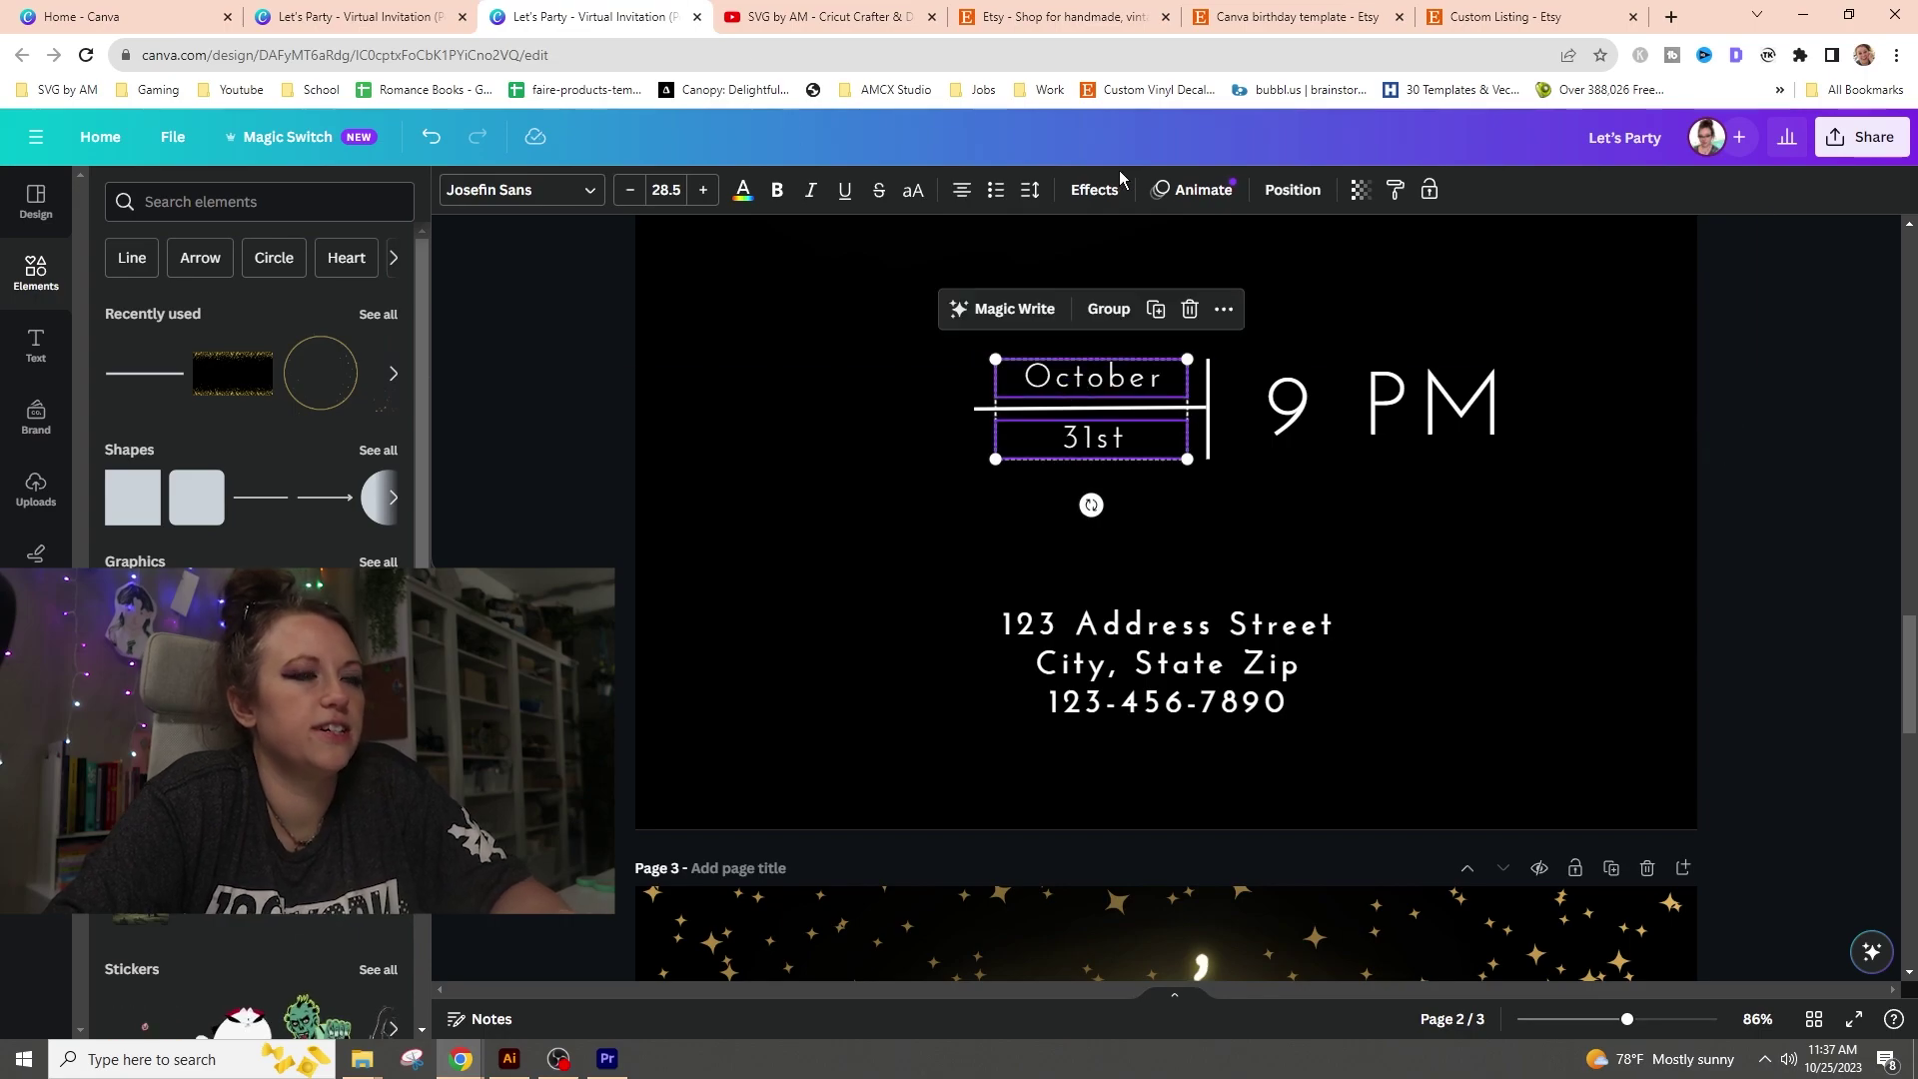
click(1291, 189)
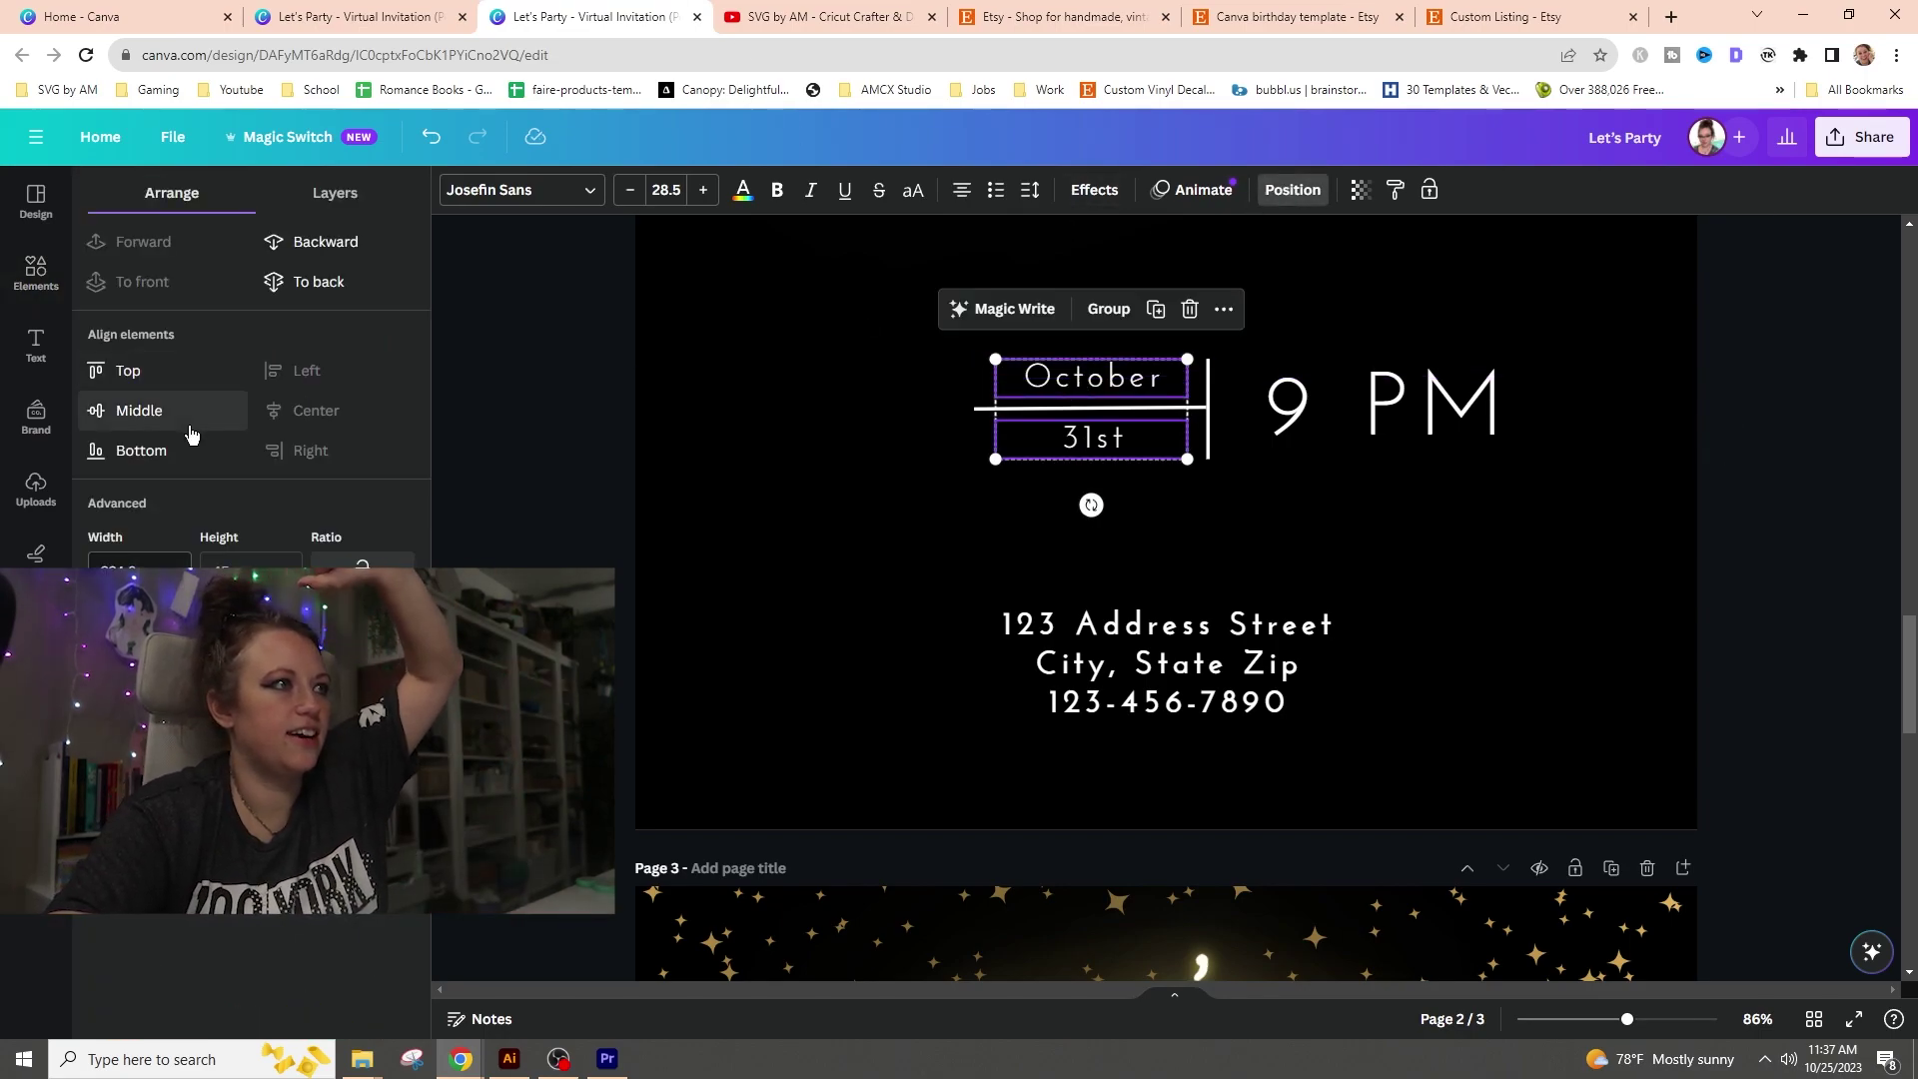
- Group the date and 9 PM elements, then ungroup them again
click(726, 483)
drag(1546, 487, 982, 385)
key(ctrl+g)
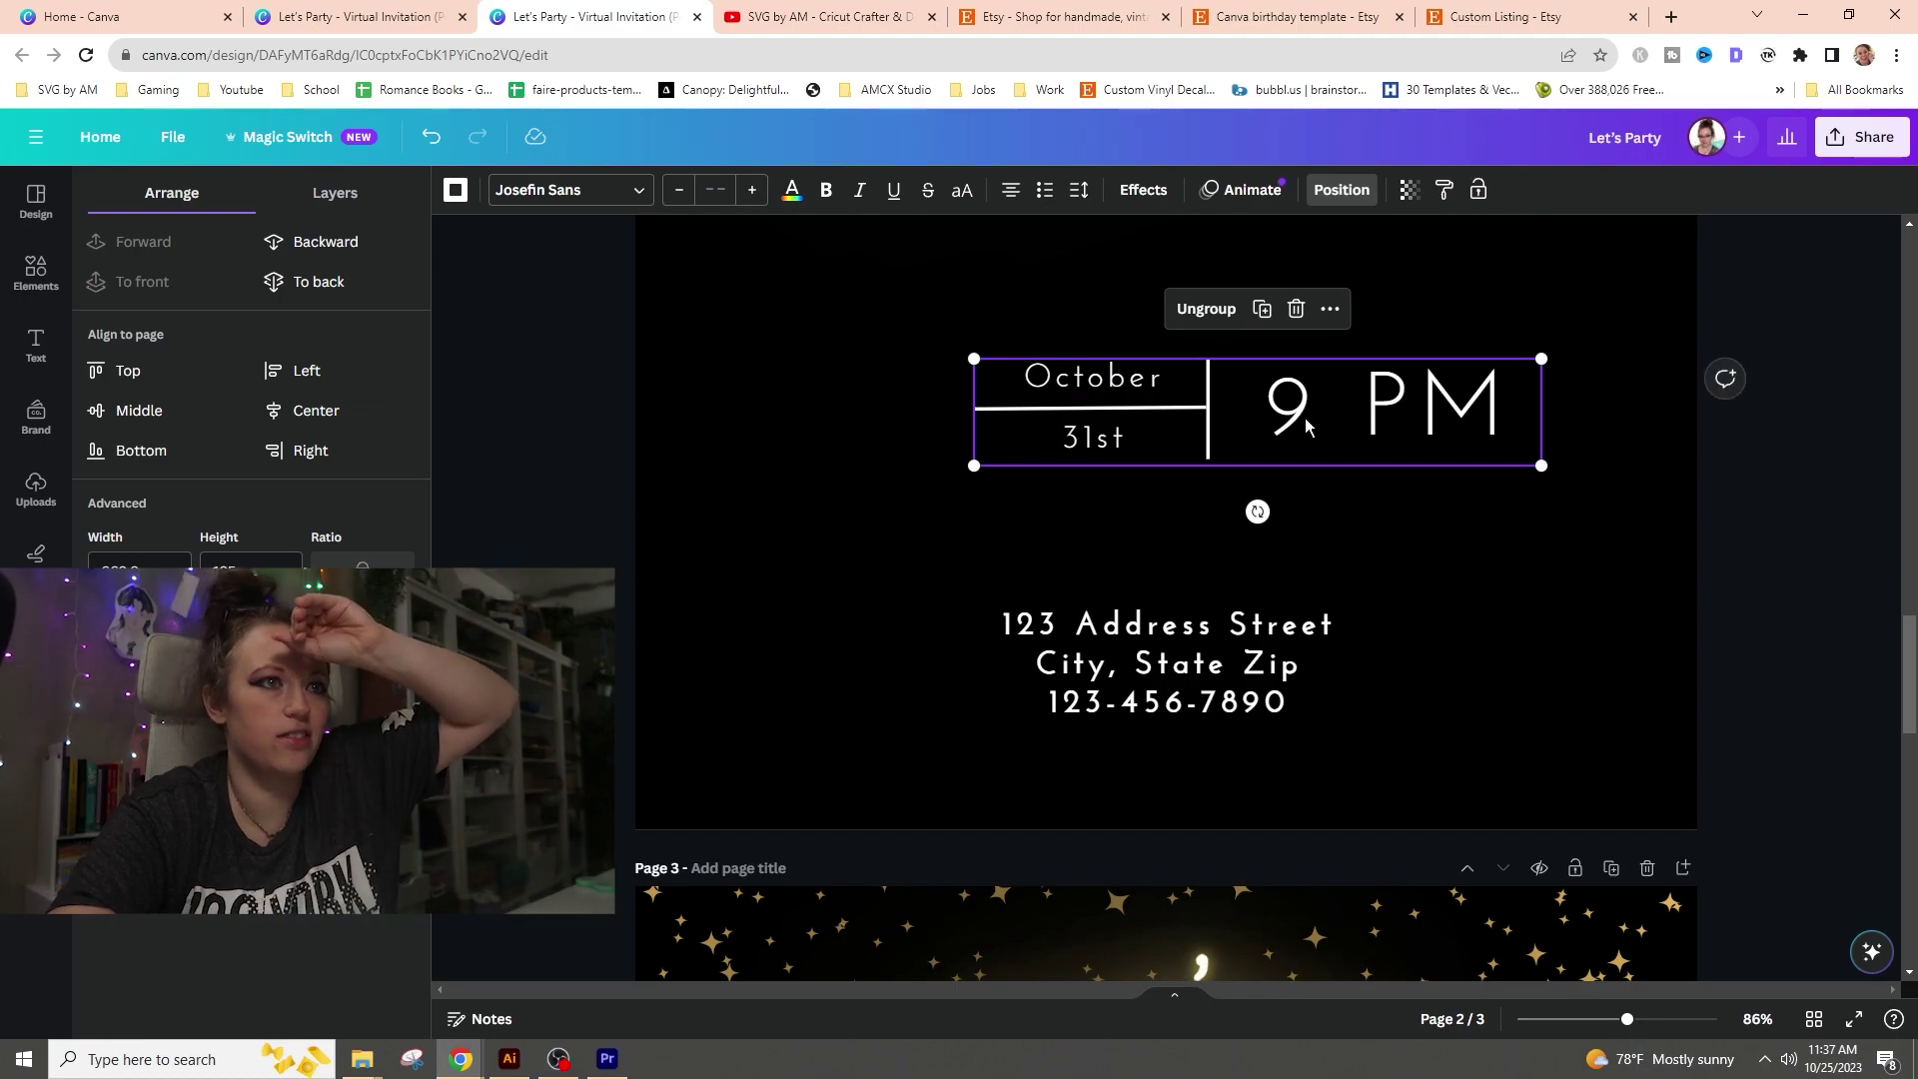
right_click(1305, 418)
click(1459, 757)
- Remove the space between 9 and PM in the time text
click(1418, 398)
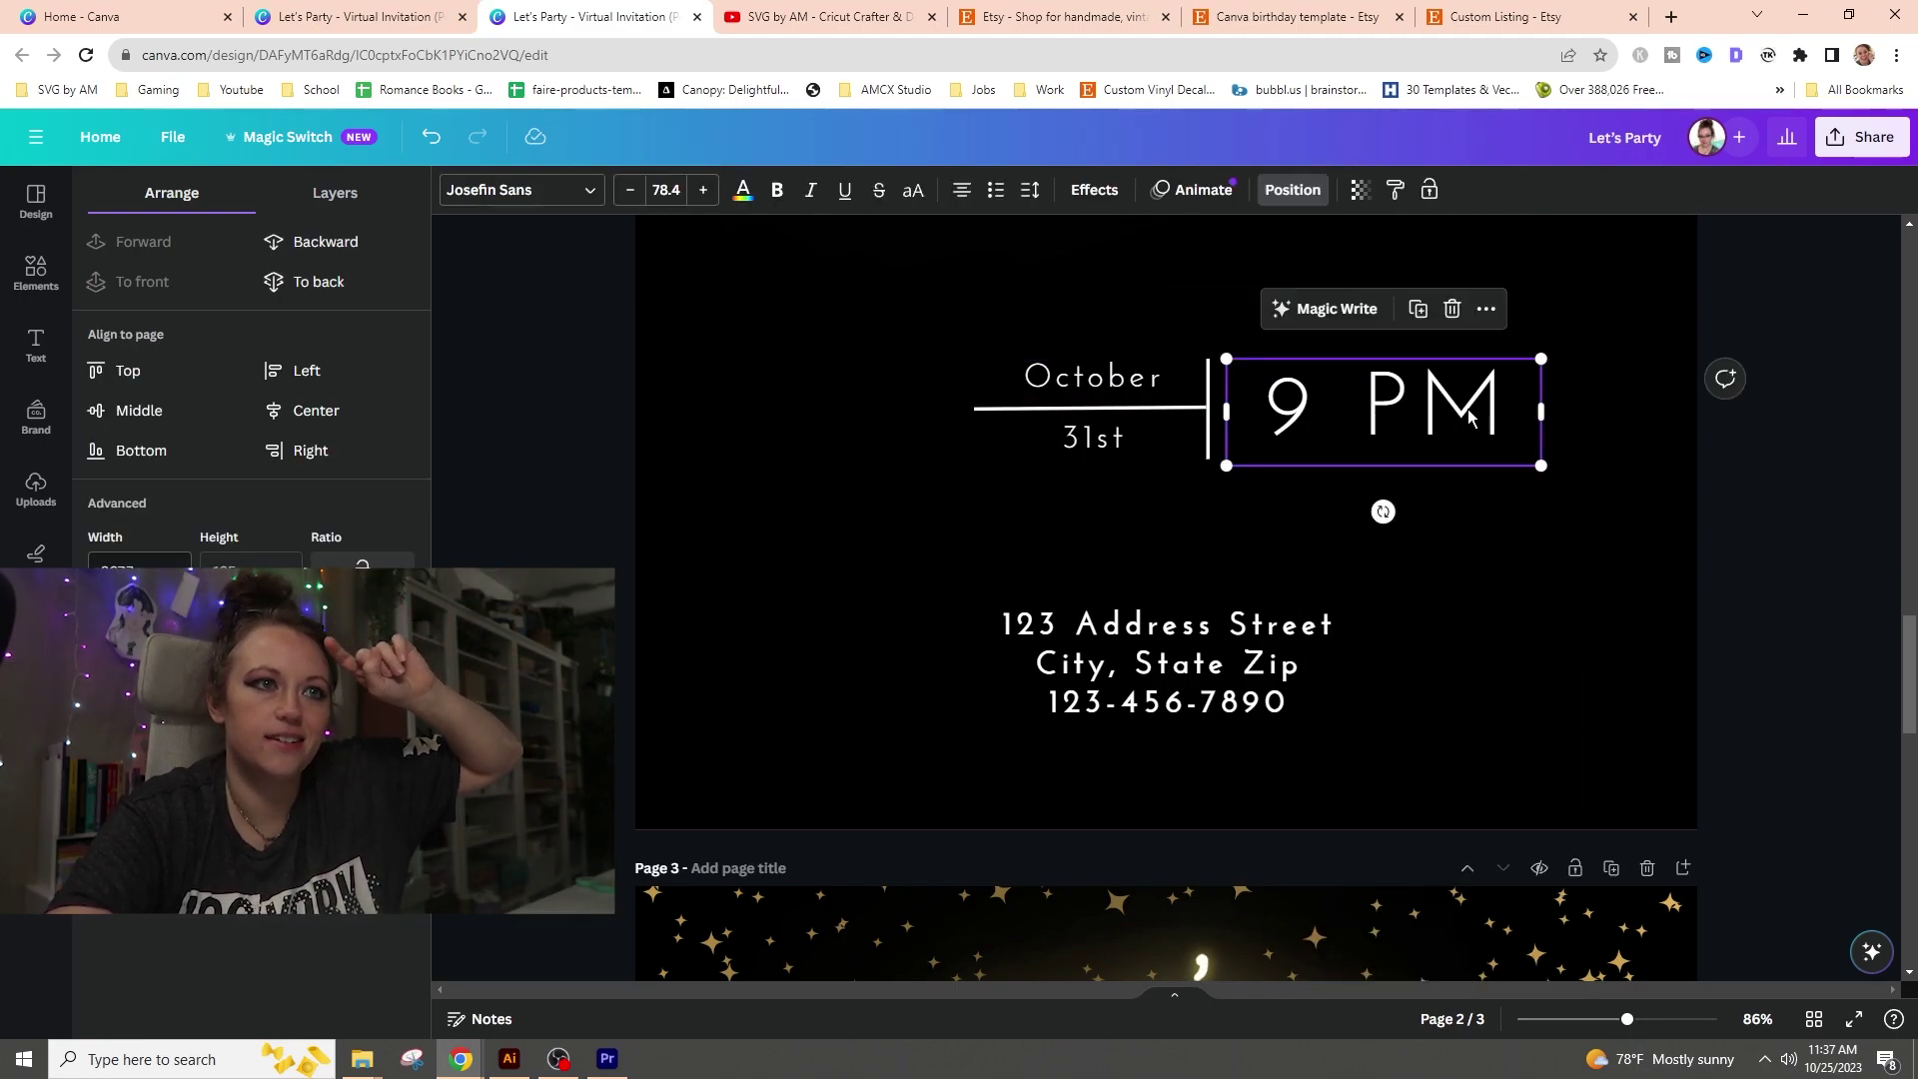
click(1368, 402)
key(BackSpace)
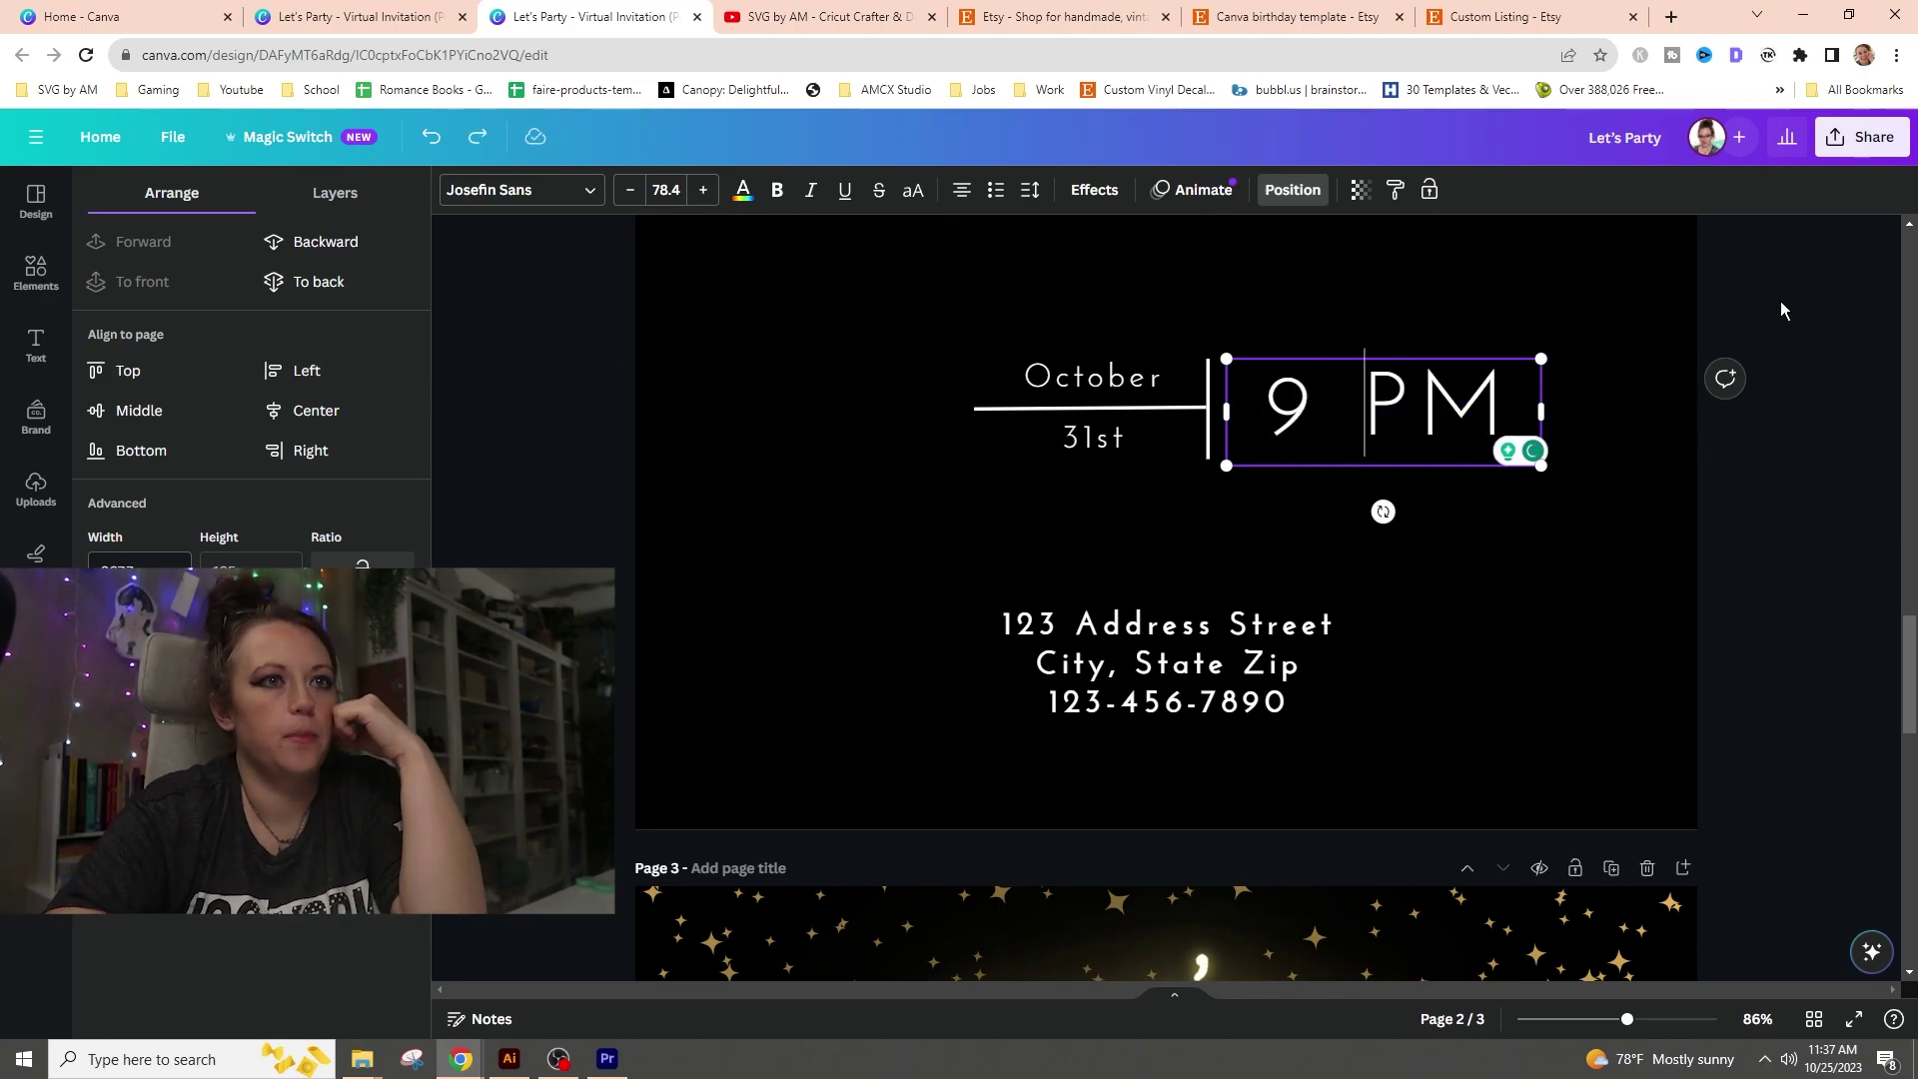
- Tighten the letter spacing of 9 PM and adjust its text box width
click(1094, 190)
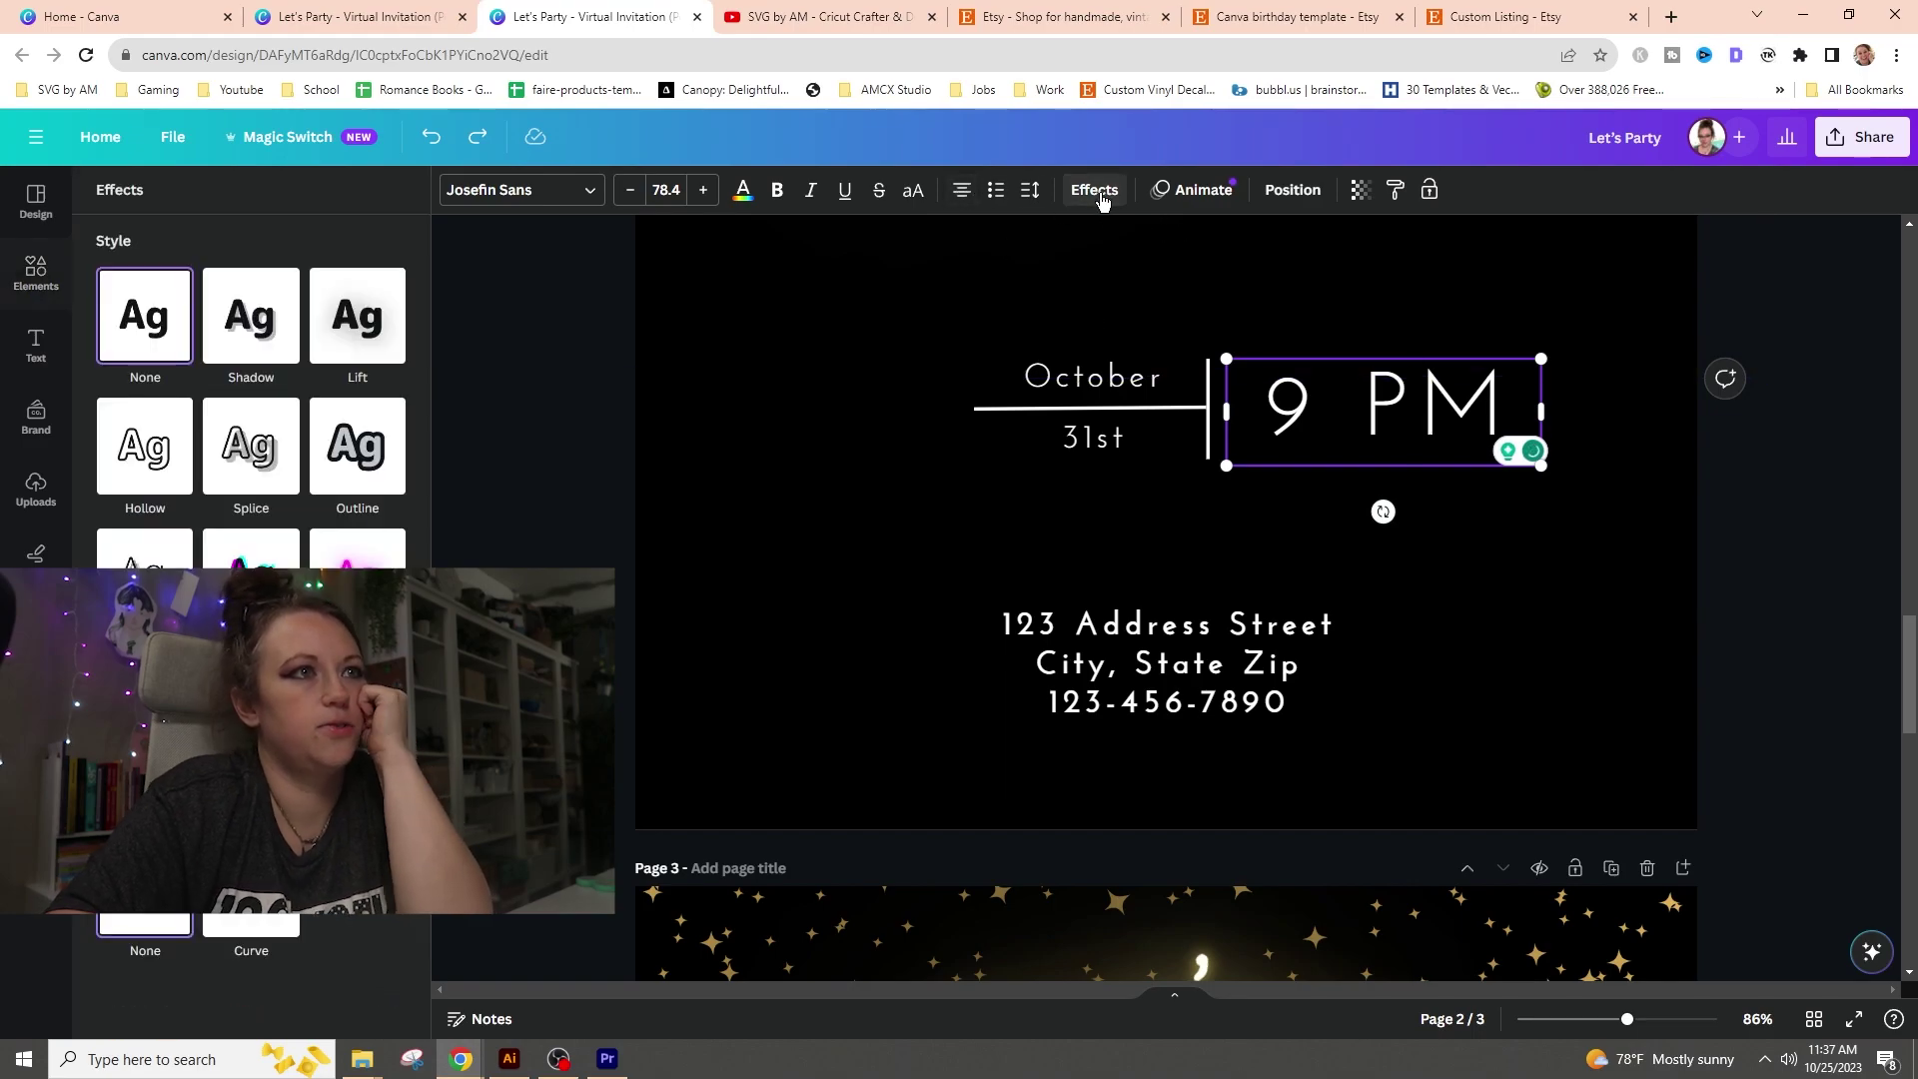
click(1377, 420)
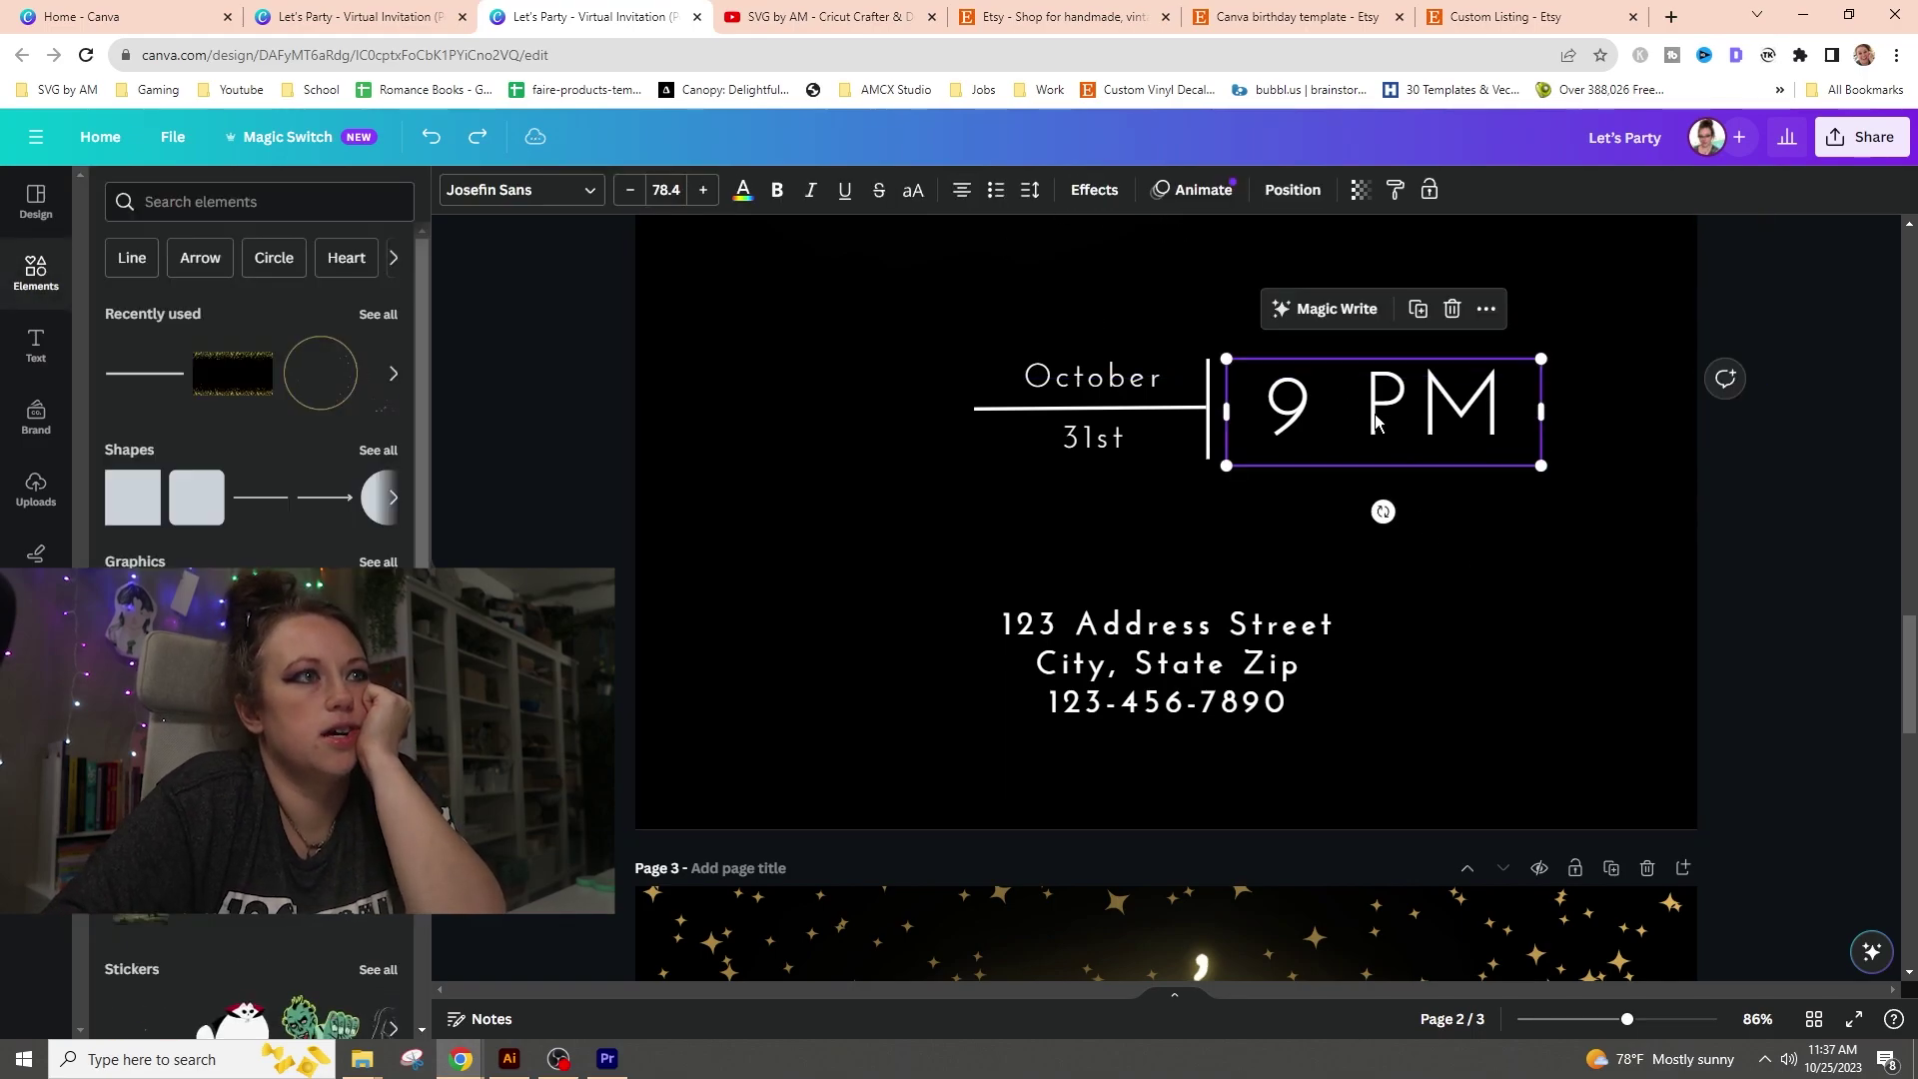
click(1033, 201)
drag(1097, 279, 1092, 280)
drag(1542, 412, 1469, 412)
click(1759, 534)
- Delete the 9 from the time text, leaving PM in a narrower box
click(1295, 407)
click(1295, 407)
double_click(1295, 407)
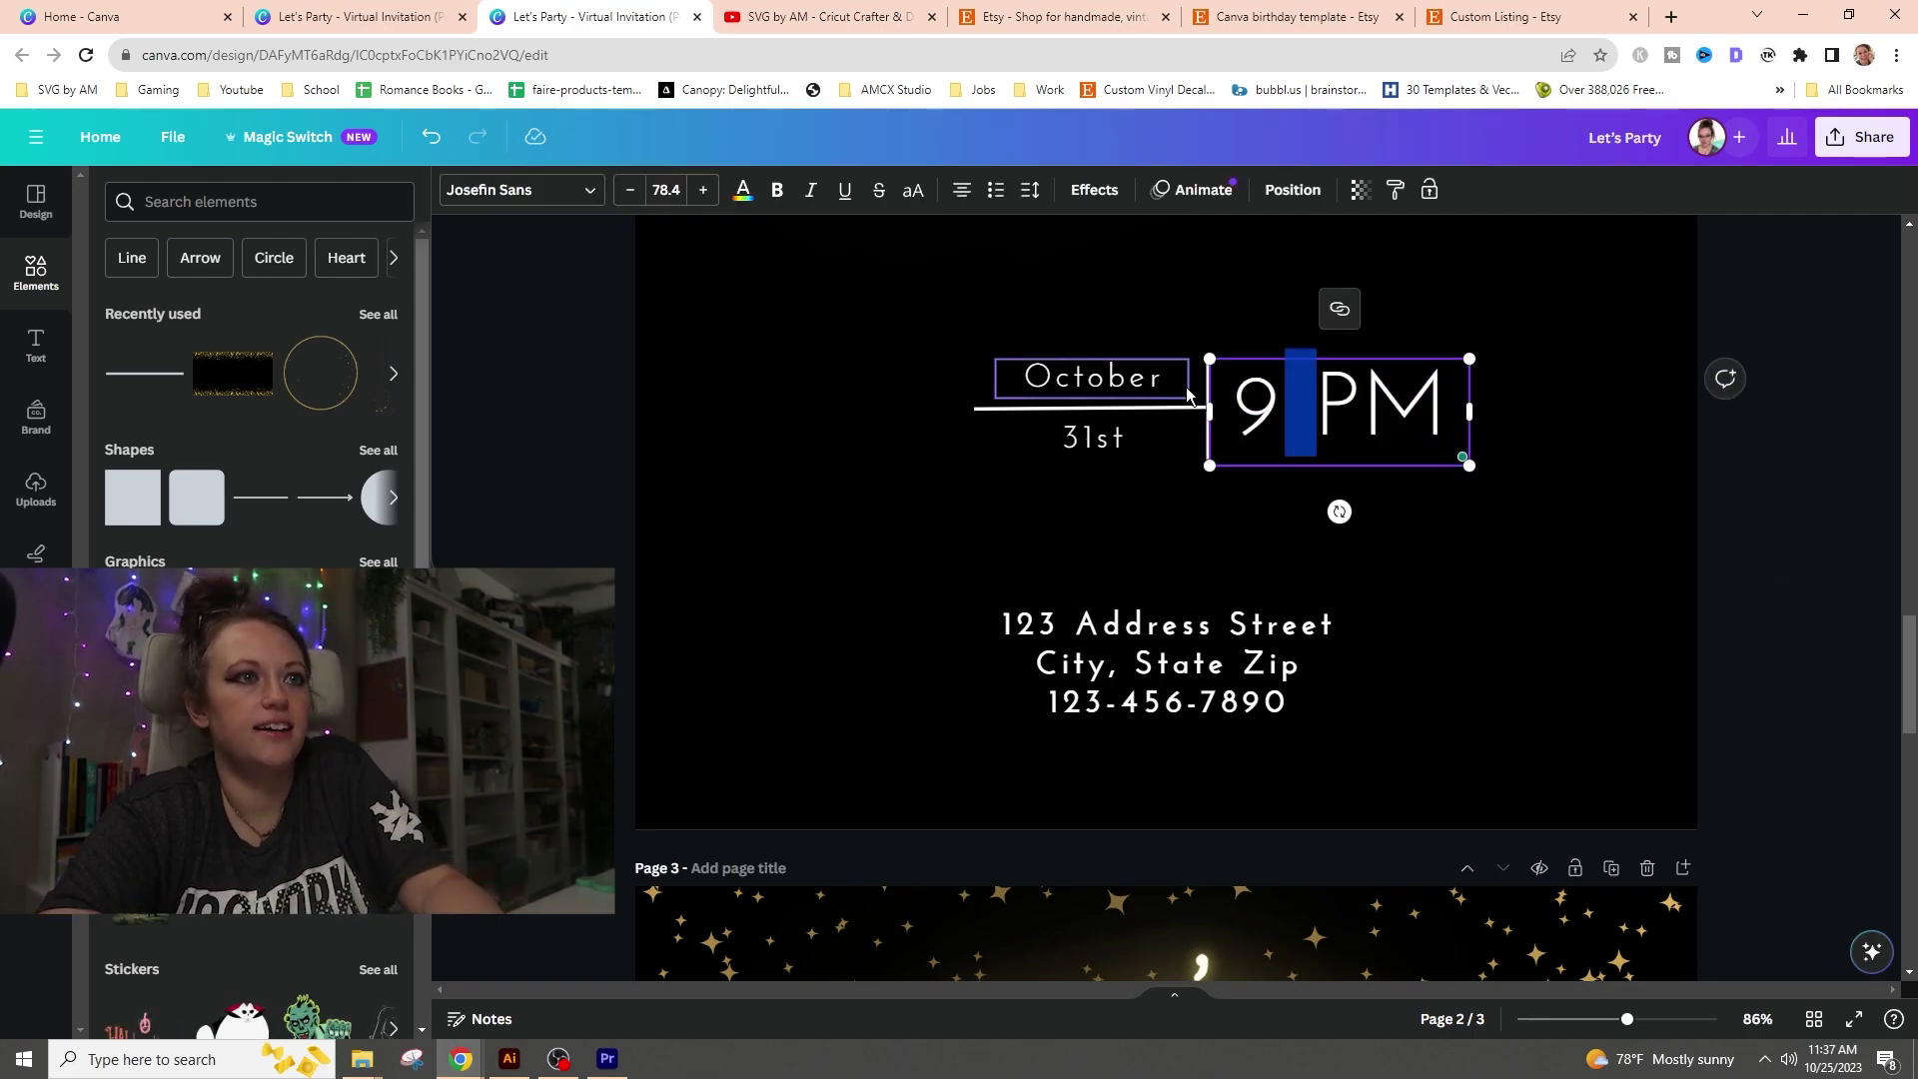
click(1185, 387)
double_click(1282, 417)
double_click(1281, 417)
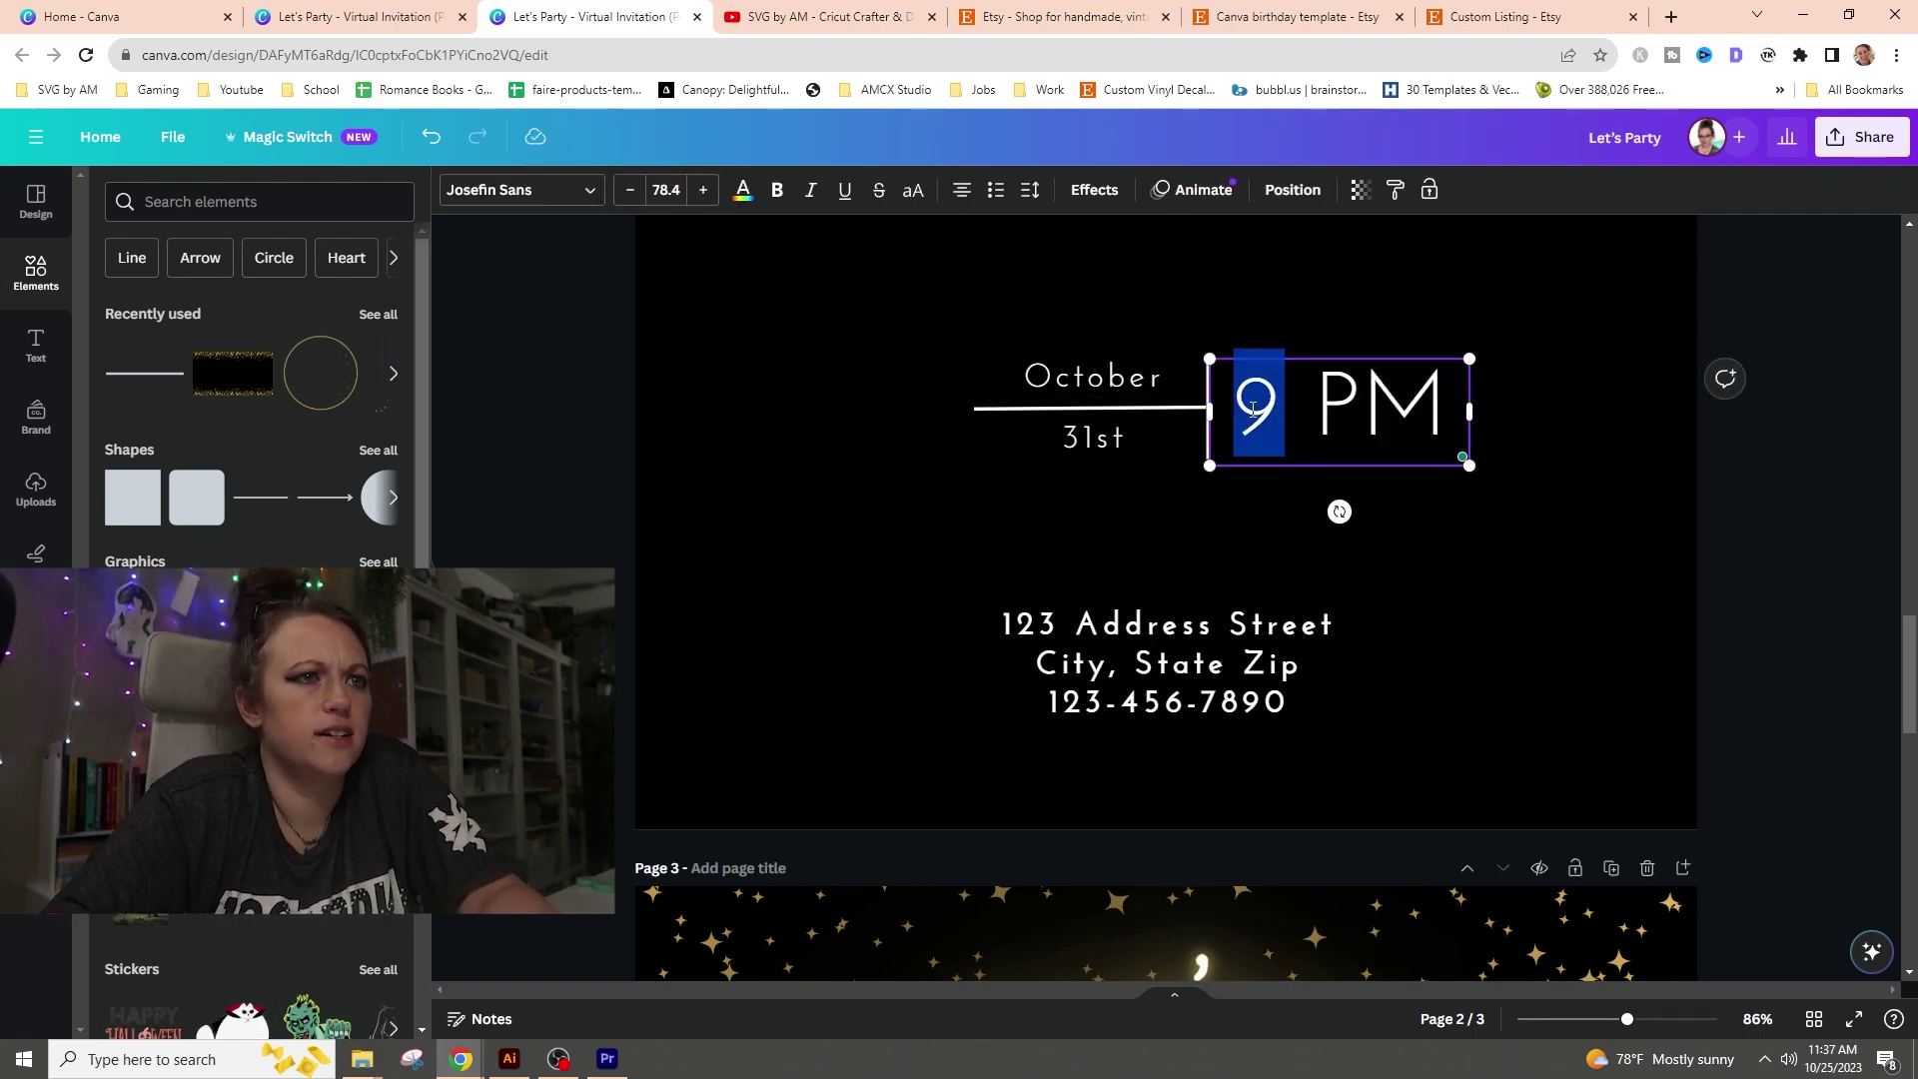
key(BackSpace)
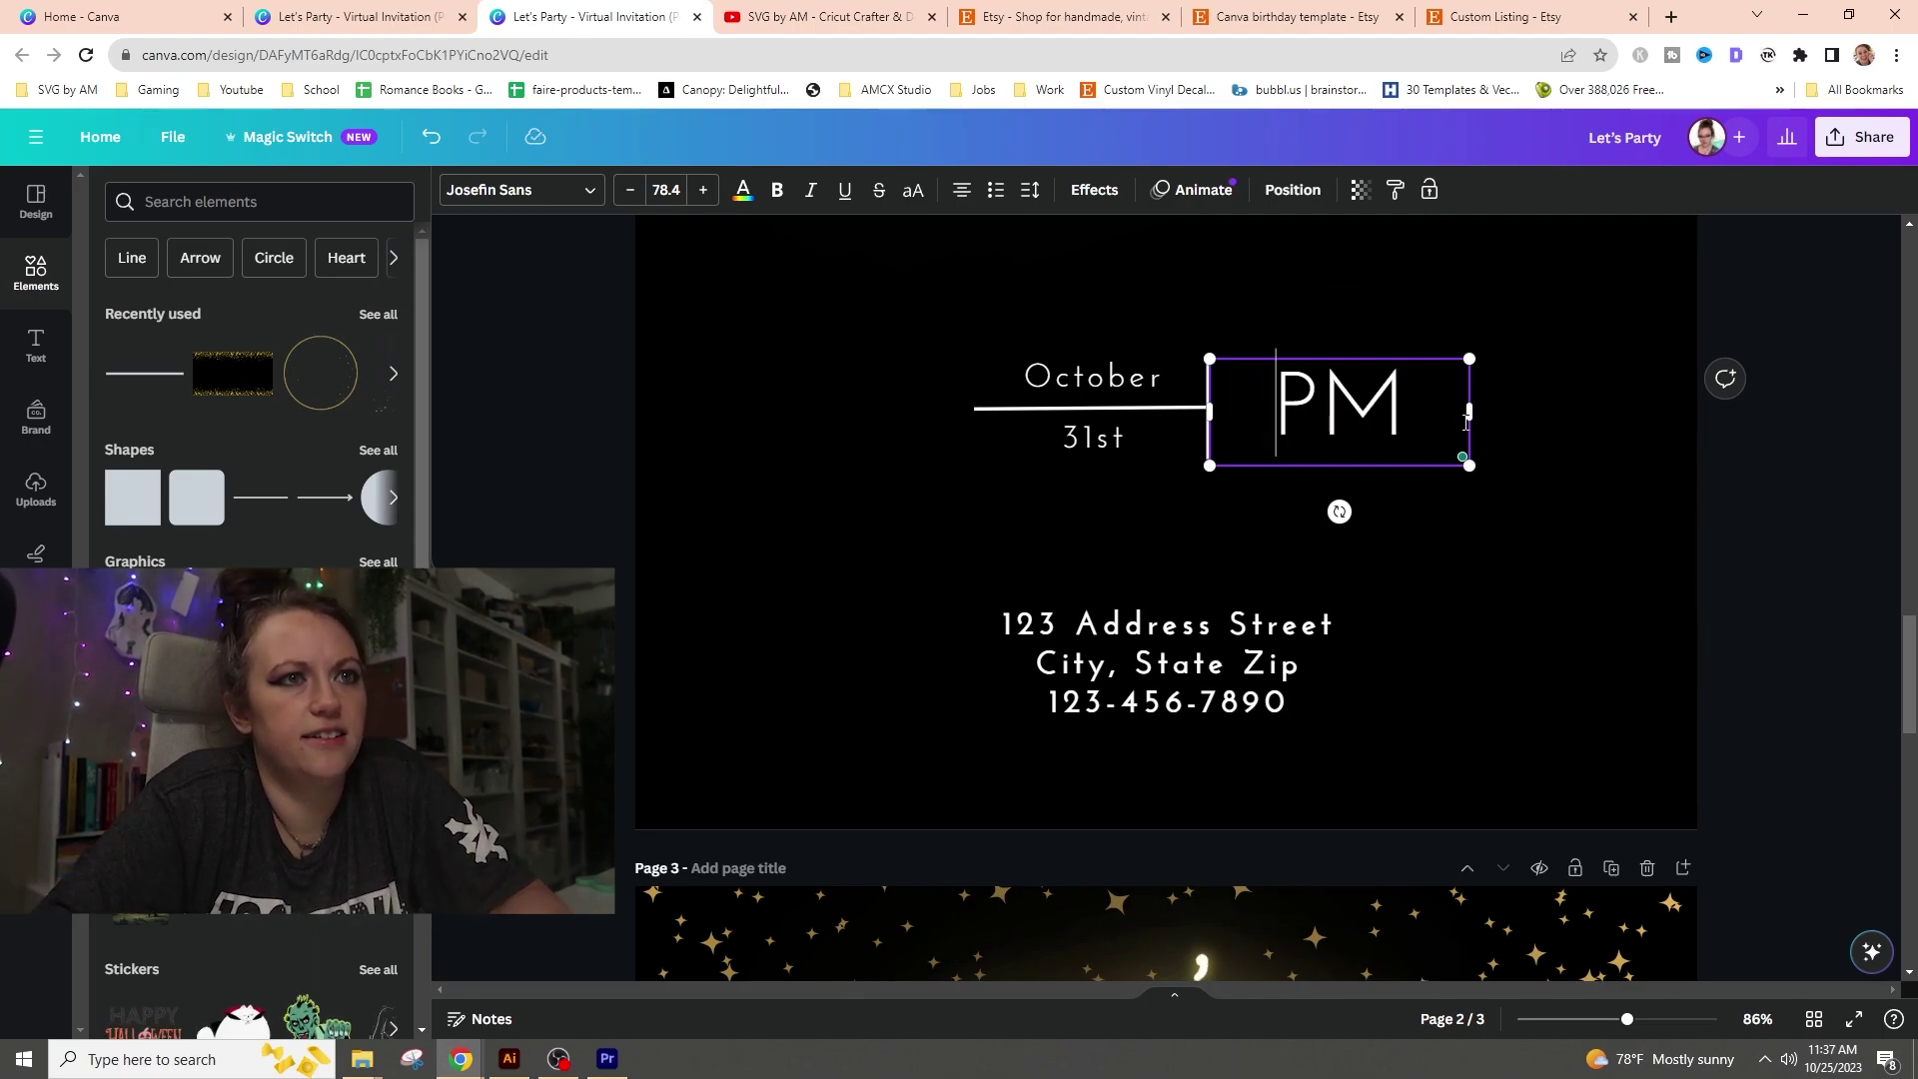
drag(1468, 411, 1318, 493)
- Duplicate PM, retype the copy as 9, enlarge it to 104, and set PM beside it
key(ctrl+d)
double_click(1333, 440)
text(9)
click(1355, 404)
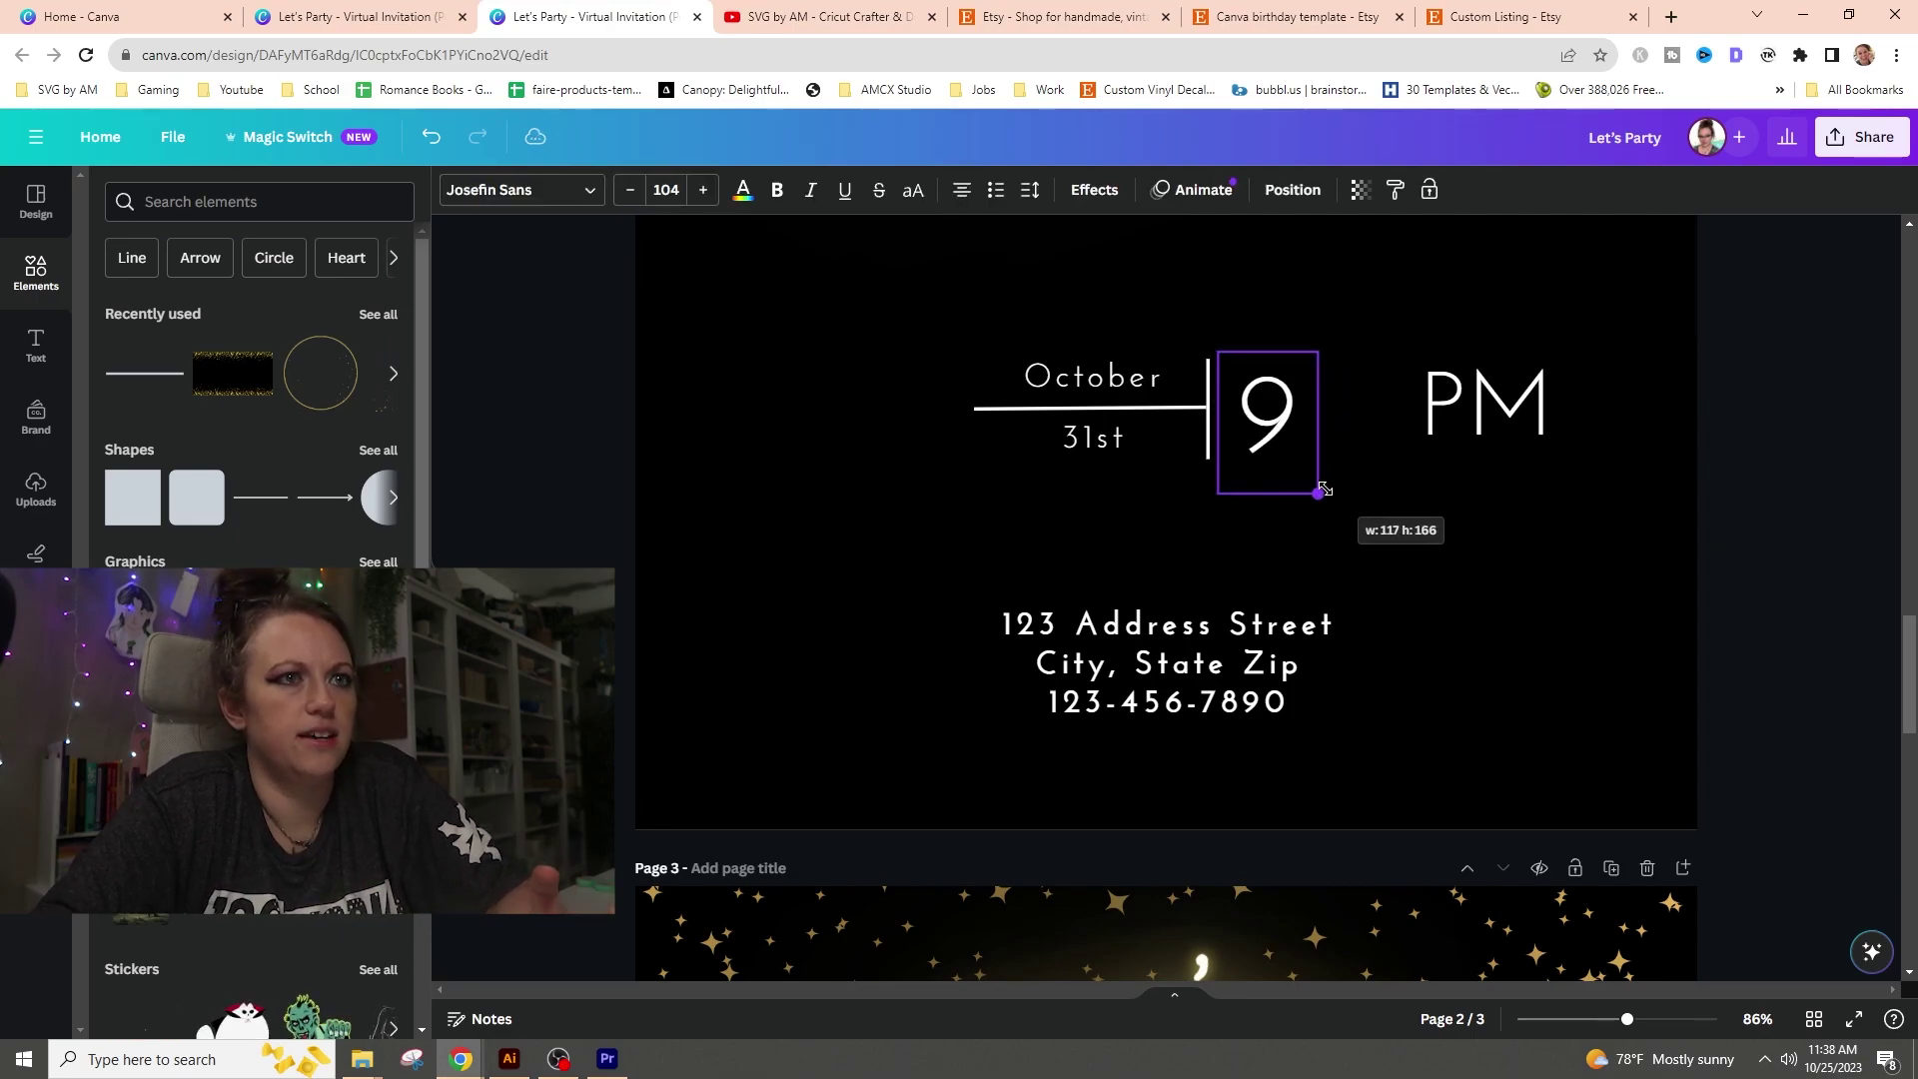
drag(1277, 415, 1287, 405)
drag(1484, 410, 1402, 418)
click(1798, 373)
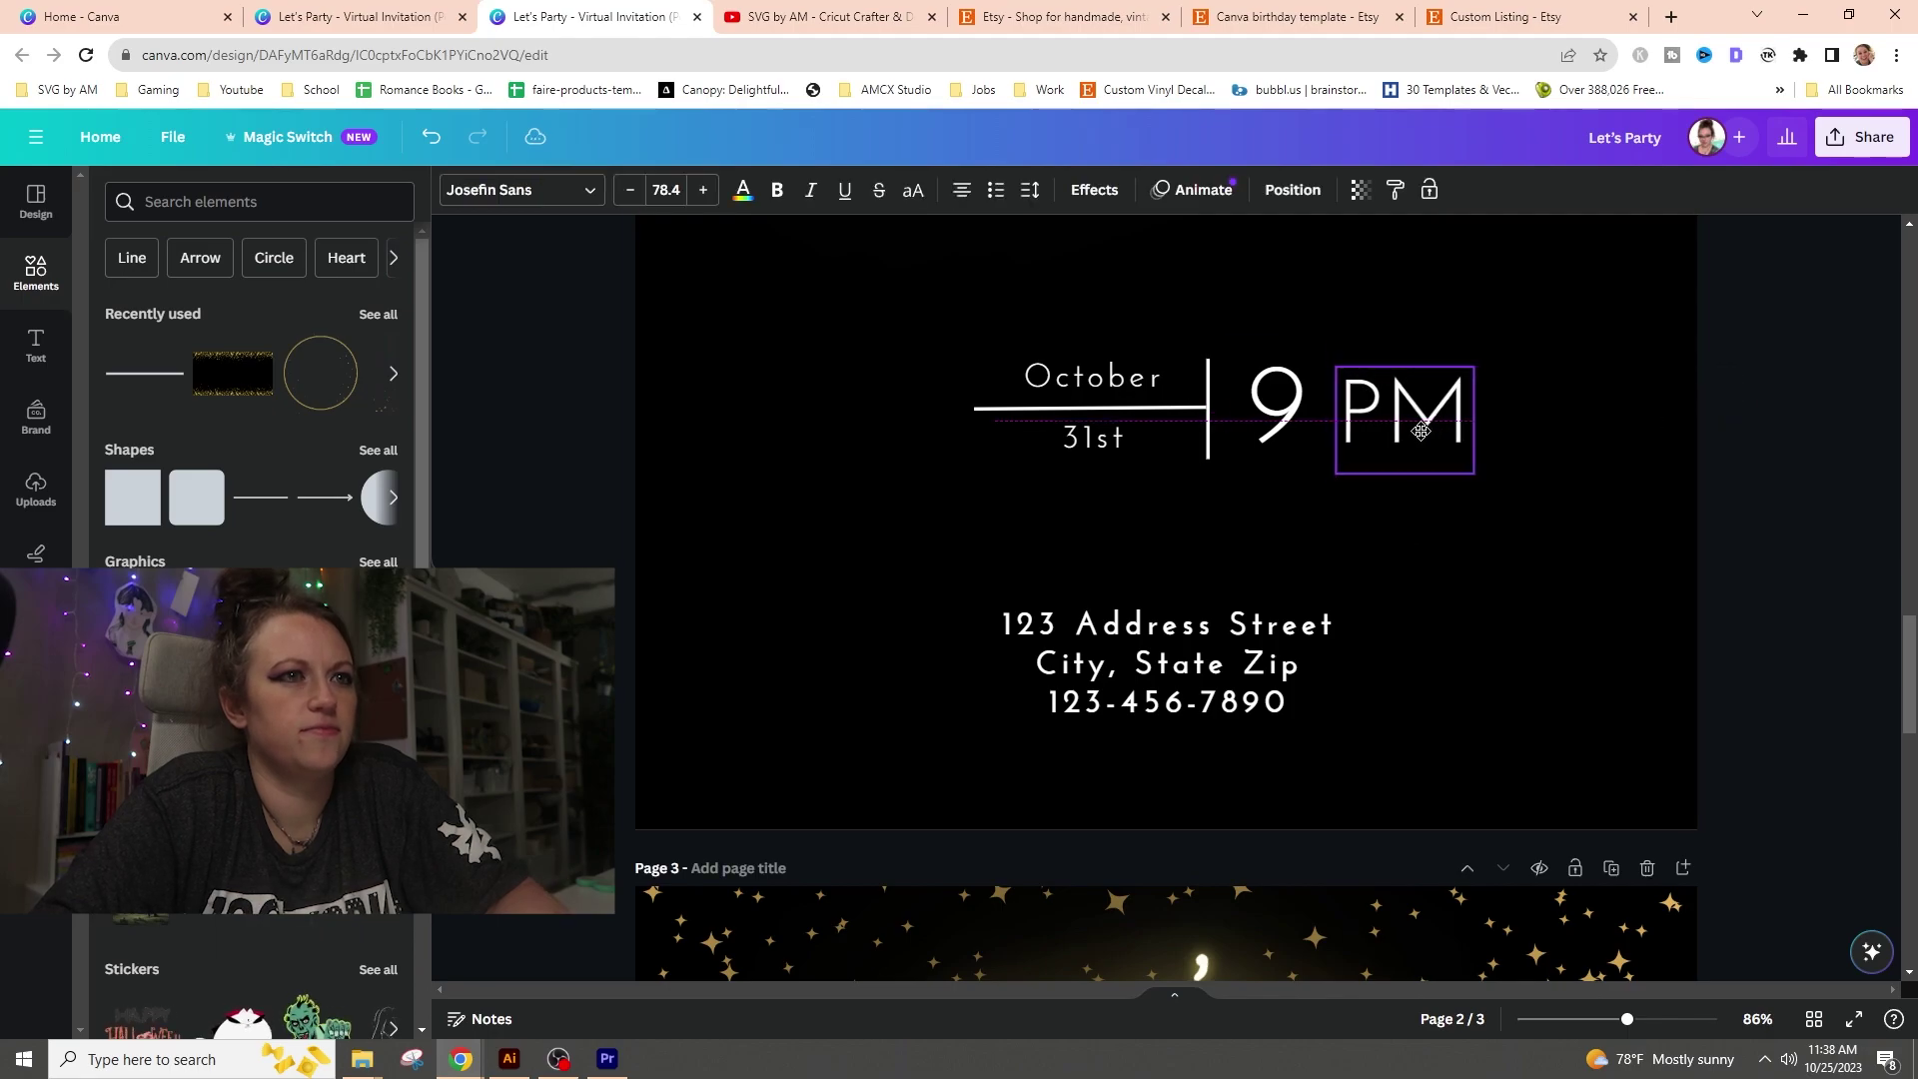
click(1764, 496)
drag(1628, 1019, 1567, 1021)
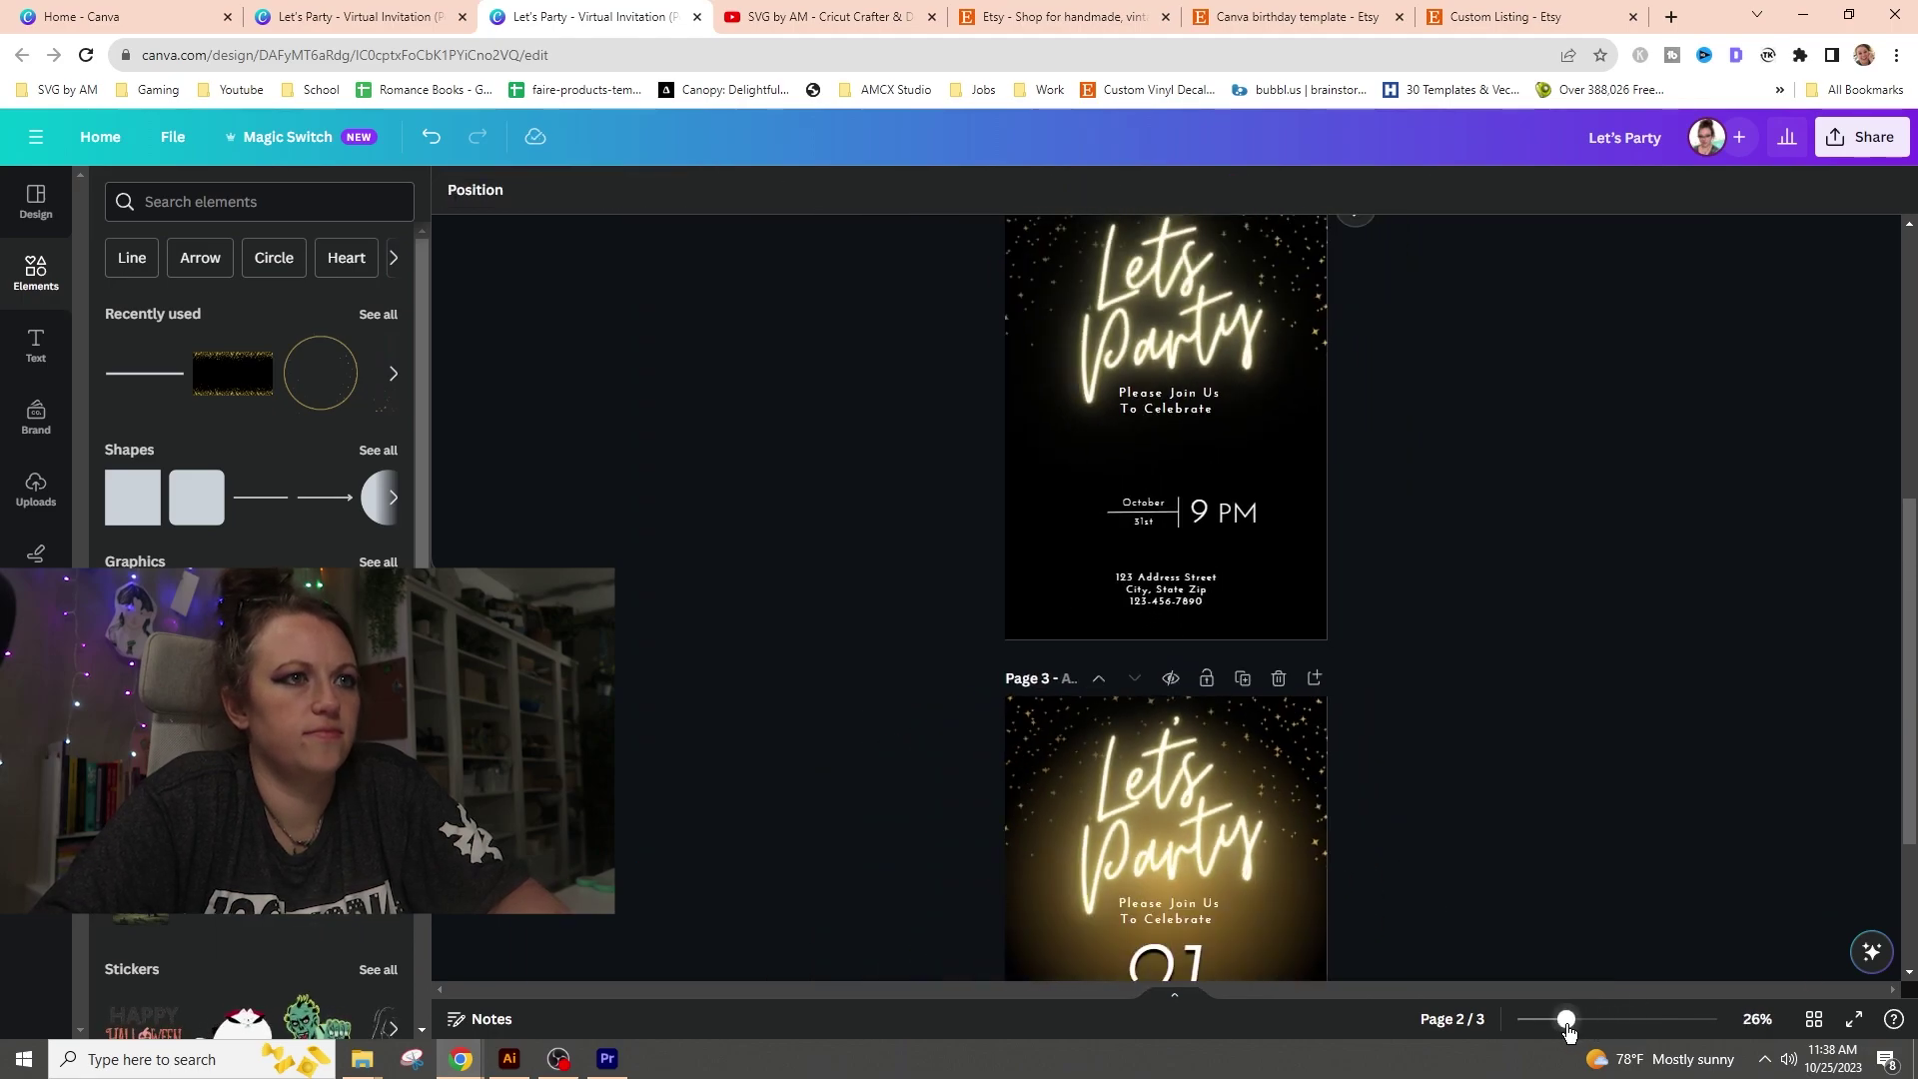
- Undo and redo the time edits, then nudge 9 PM slightly up and left
scroll(1363, 890, down, 3)
scroll(1362, 891, up, 4)
drag(1567, 1019, 1641, 1019)
key(ctrl+z)
key(ctrl+z)
key(ctrl+z)
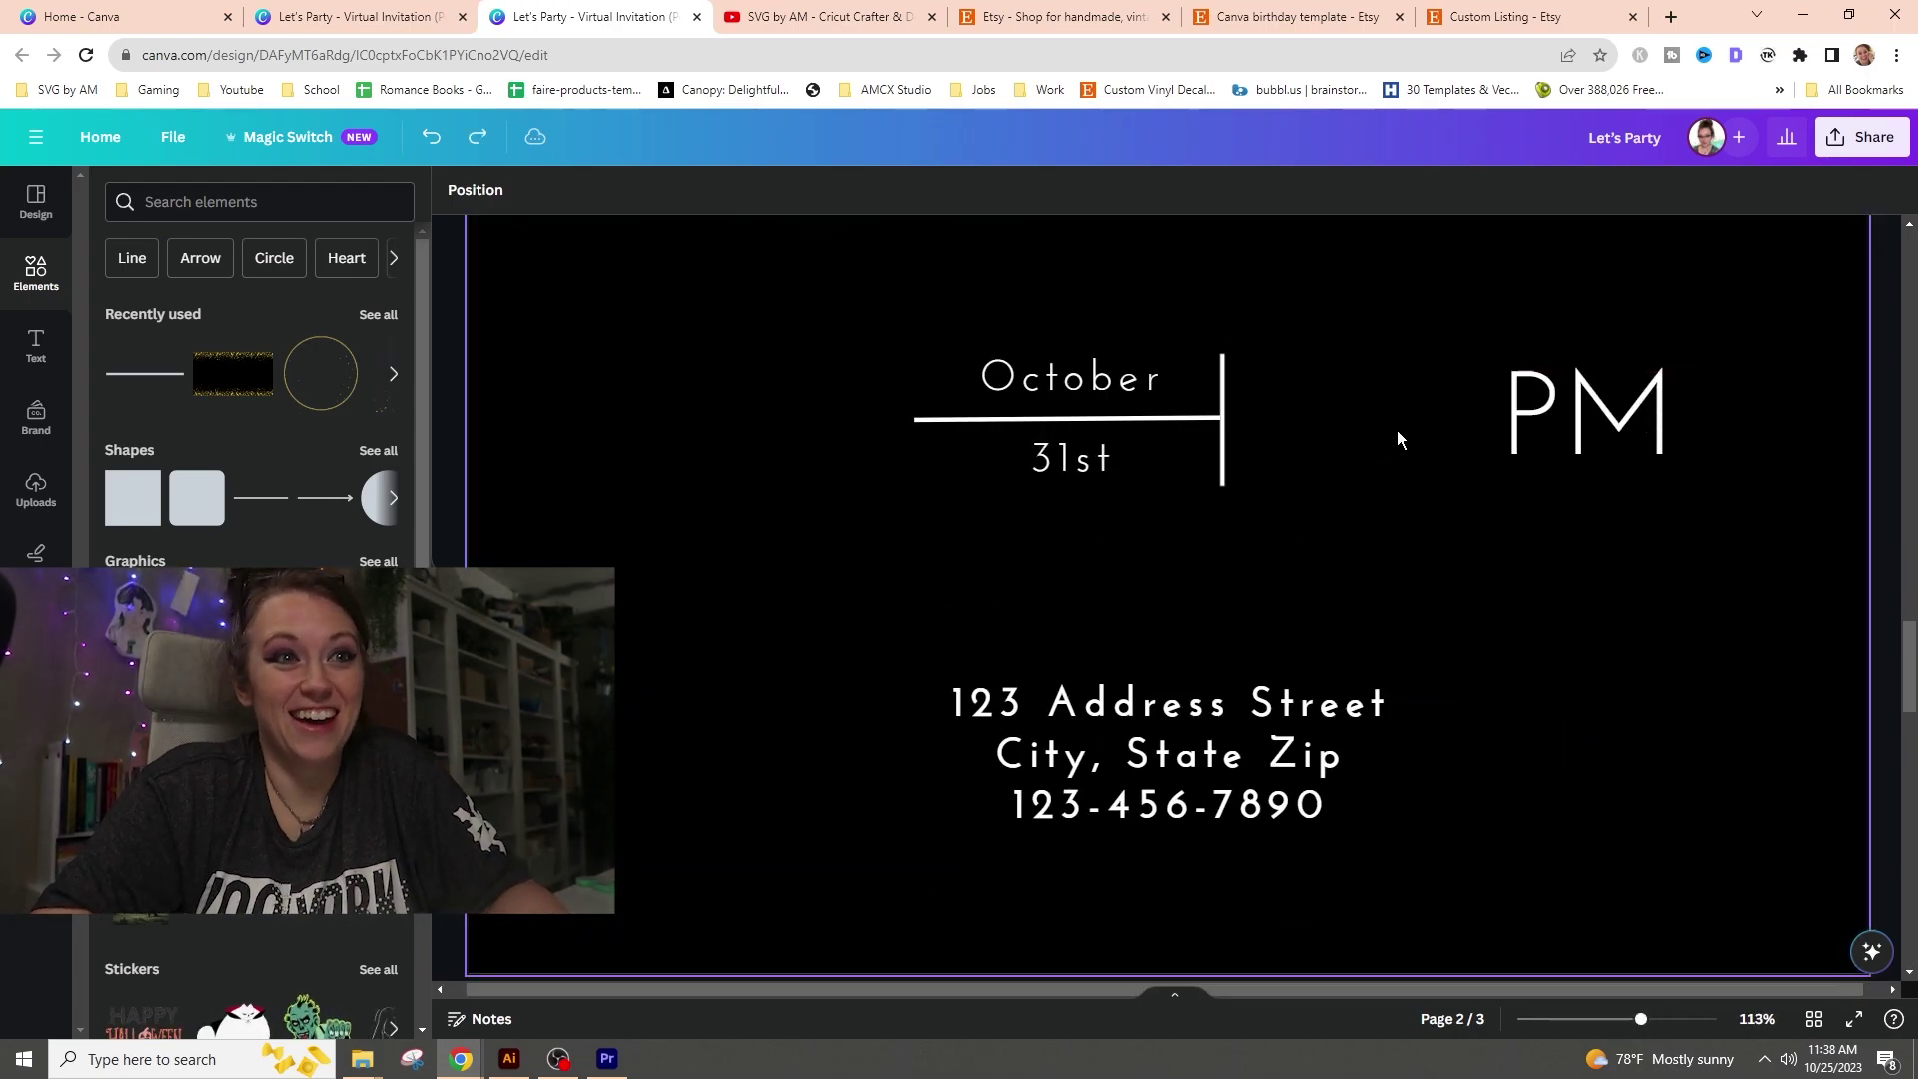
key(ctrl+y)
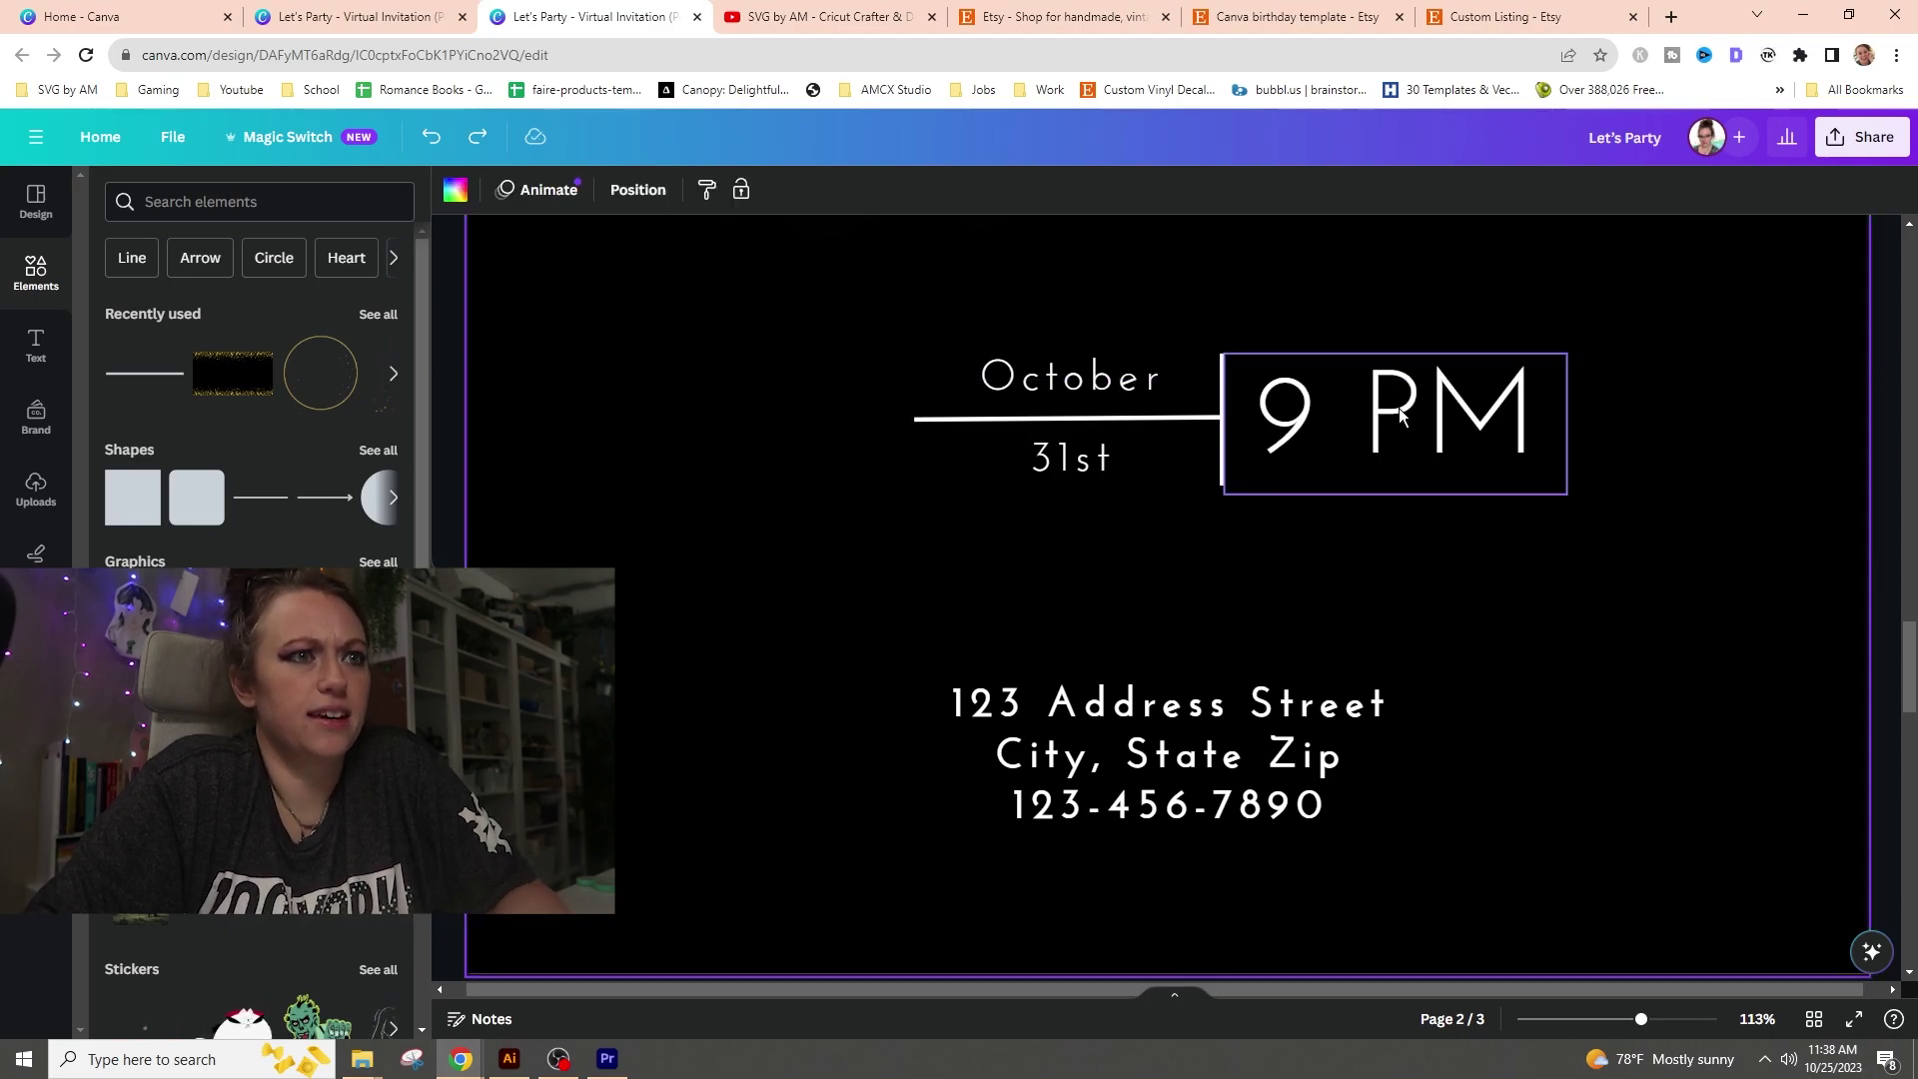
click(1401, 408)
drag(1402, 409, 1401, 405)
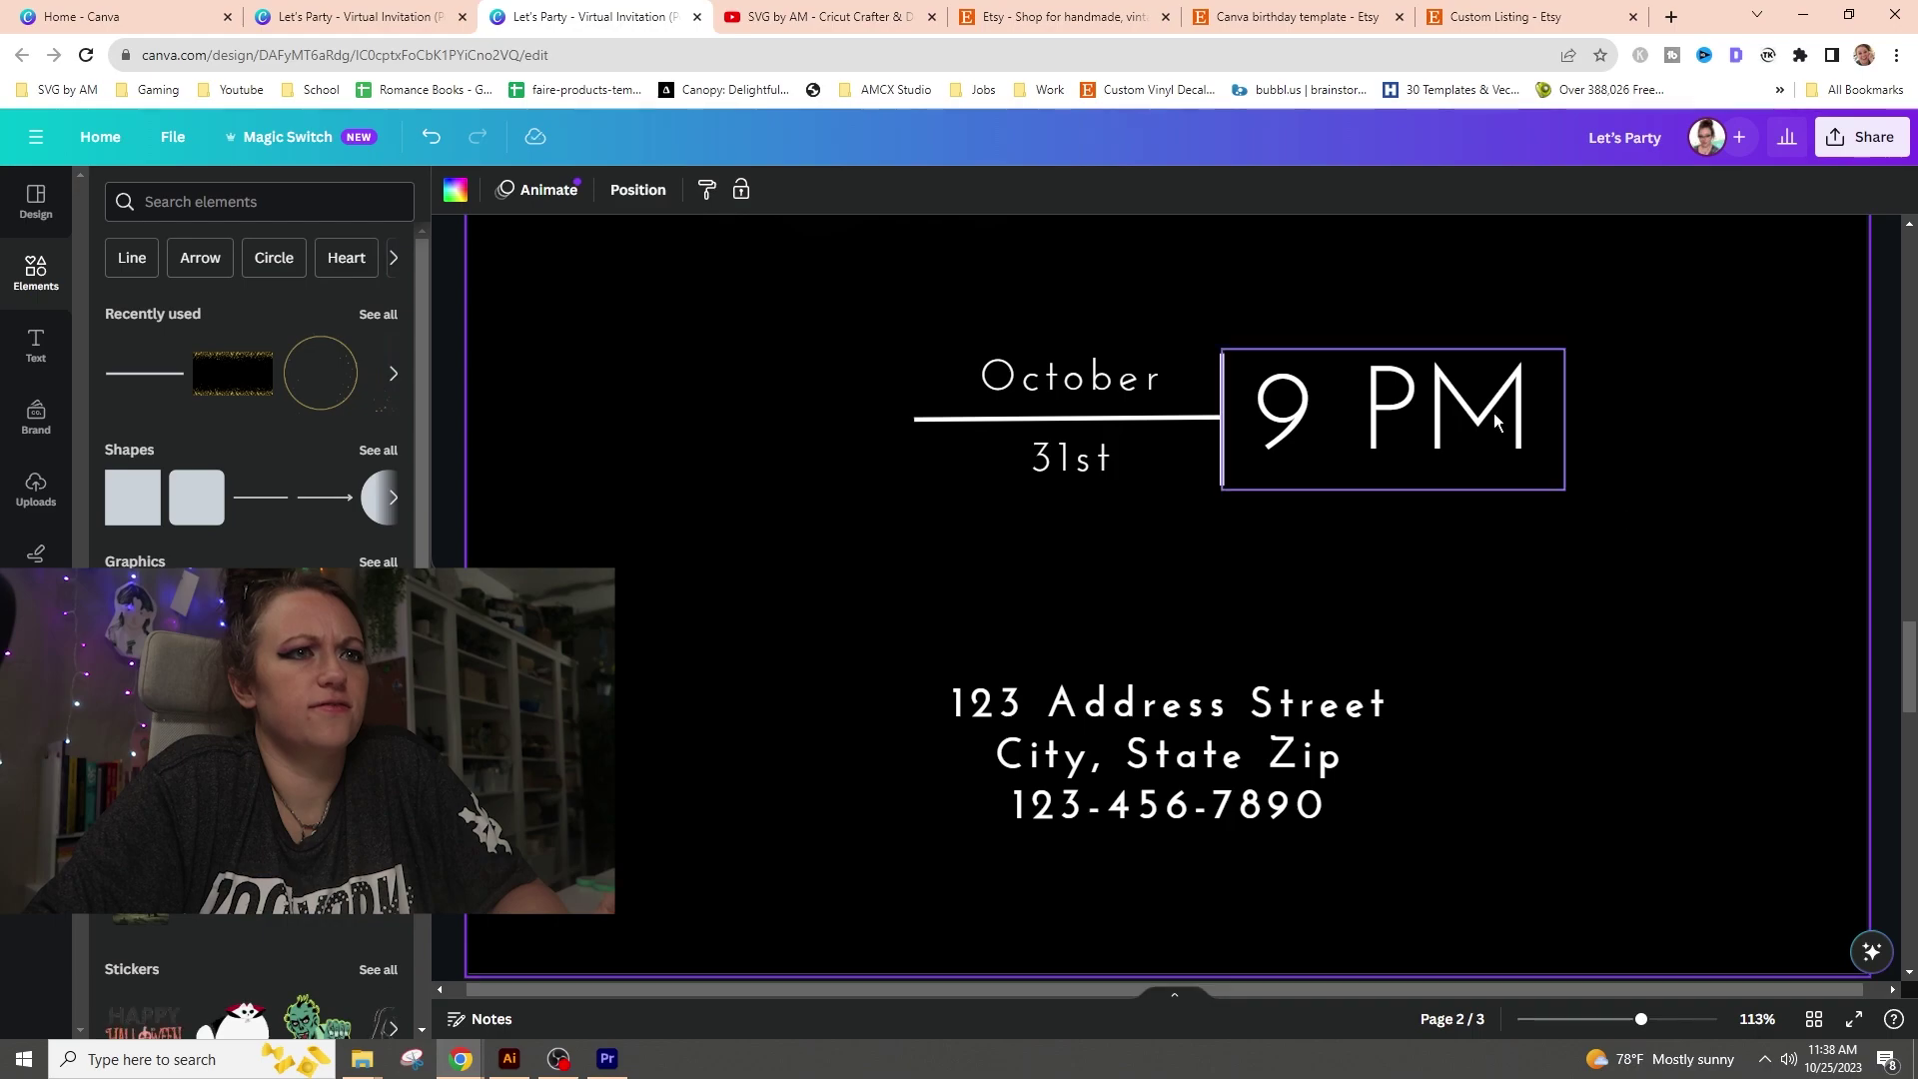
- Group the October, 31st and 9 PM boxes and centre the block on page 2
drag(1605, 553, 949, 362)
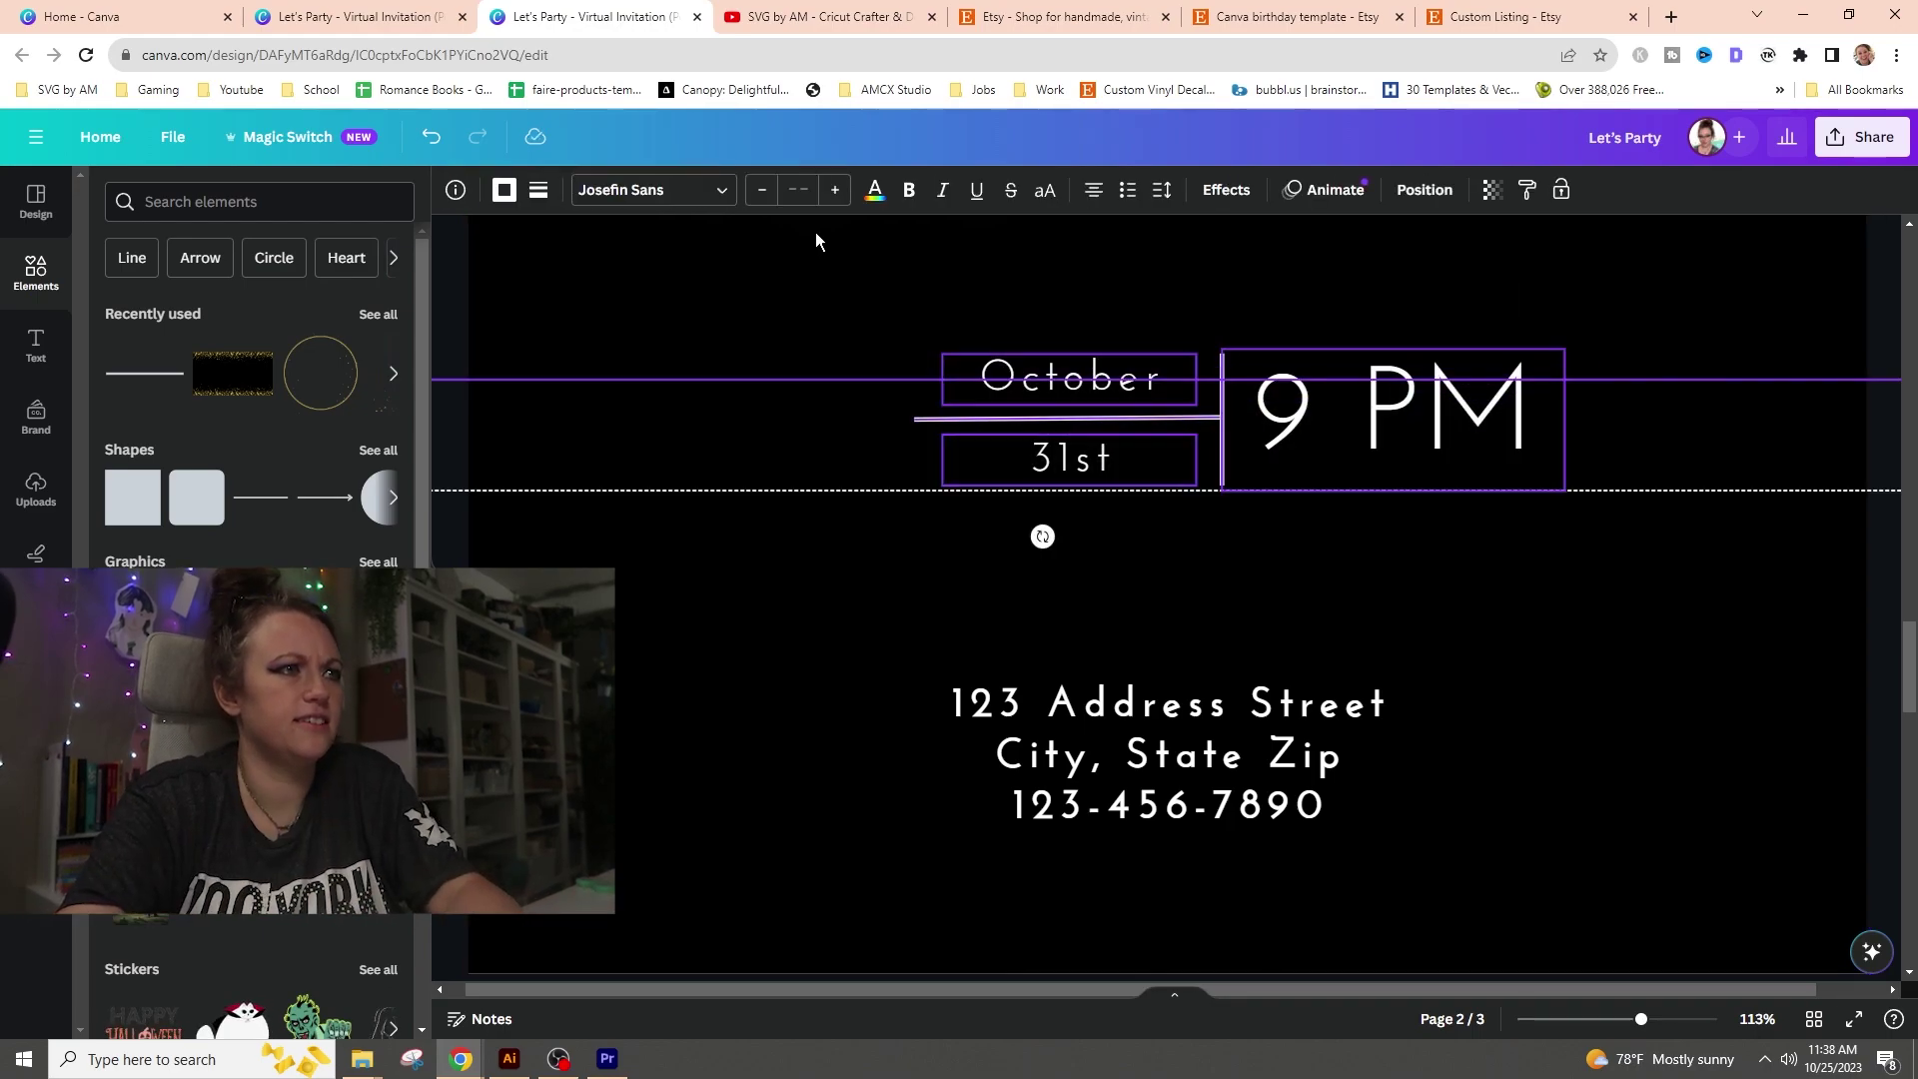
click(799, 625)
drag(1529, 545, 925, 350)
key(ctrl+g)
drag(1324, 420, 1250, 438)
drag(1601, 1021, 1578, 1020)
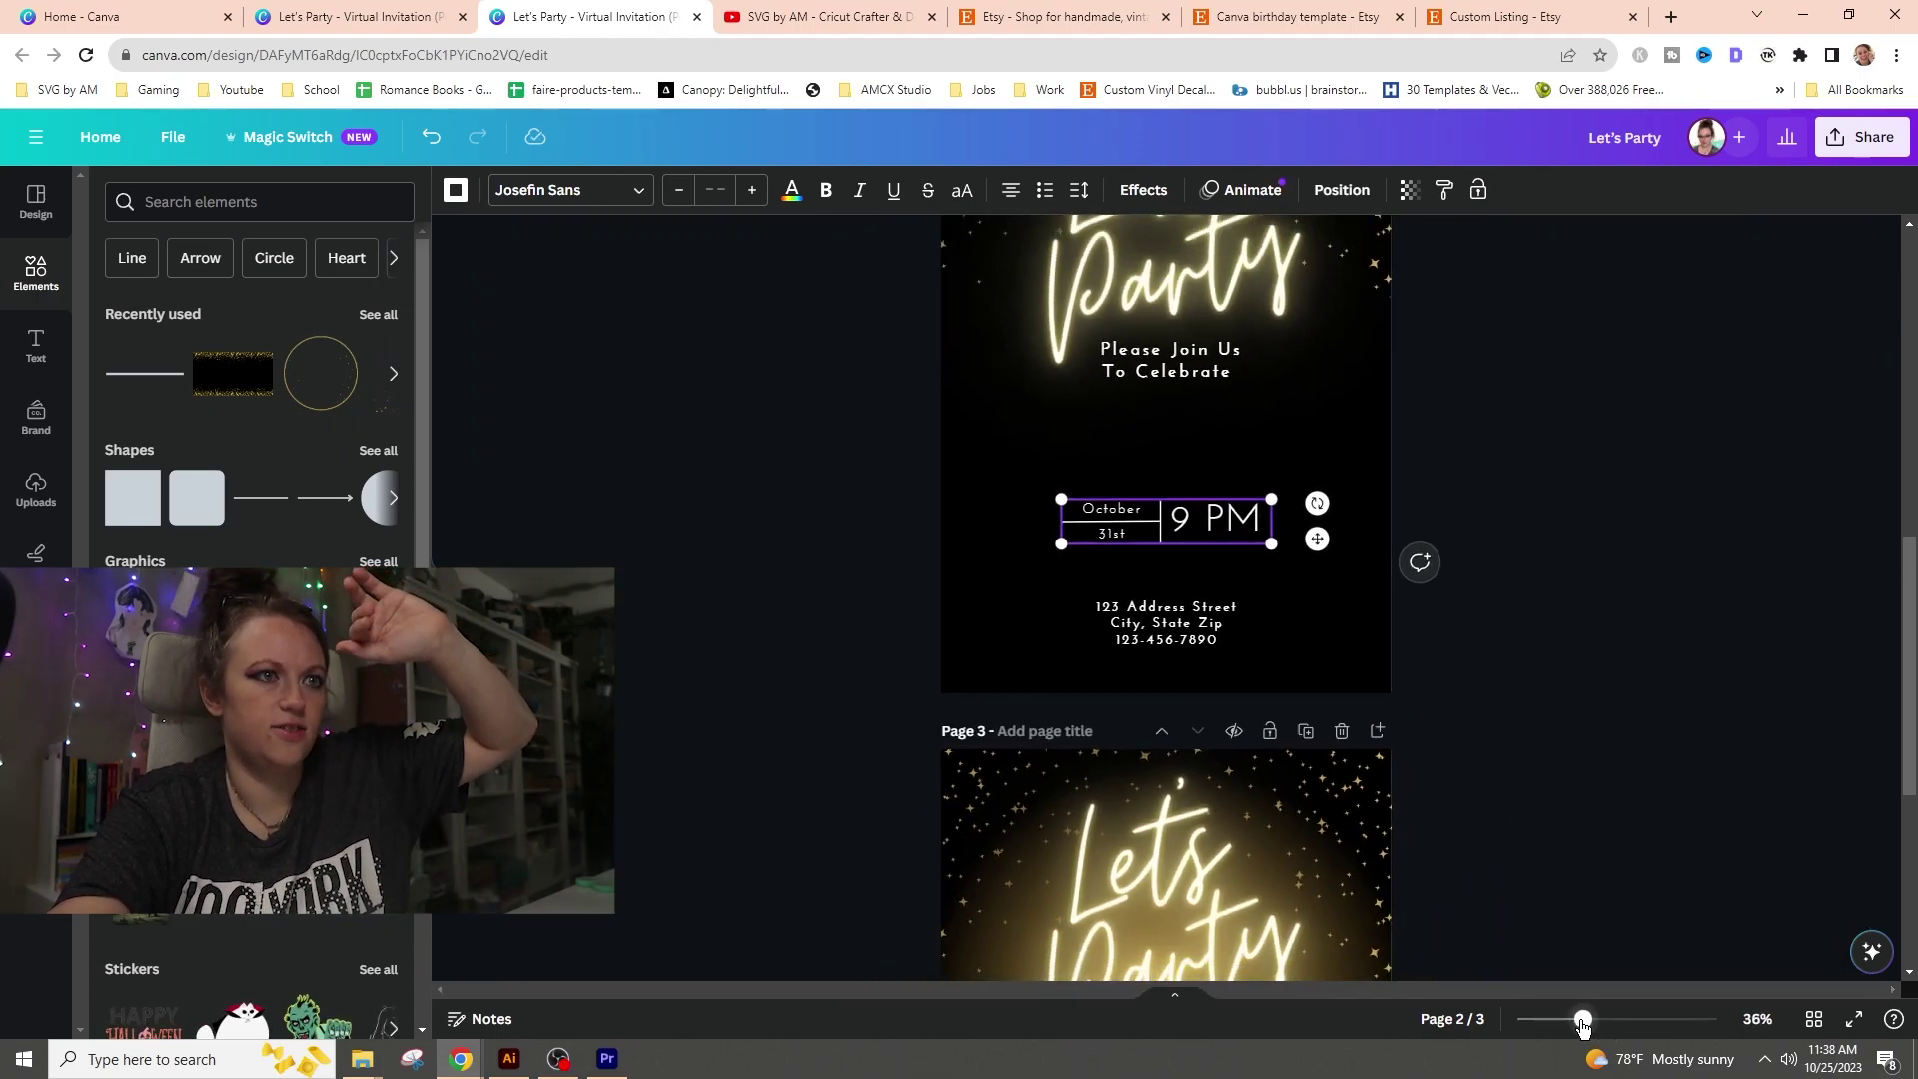
scroll(1497, 510, down, 5)
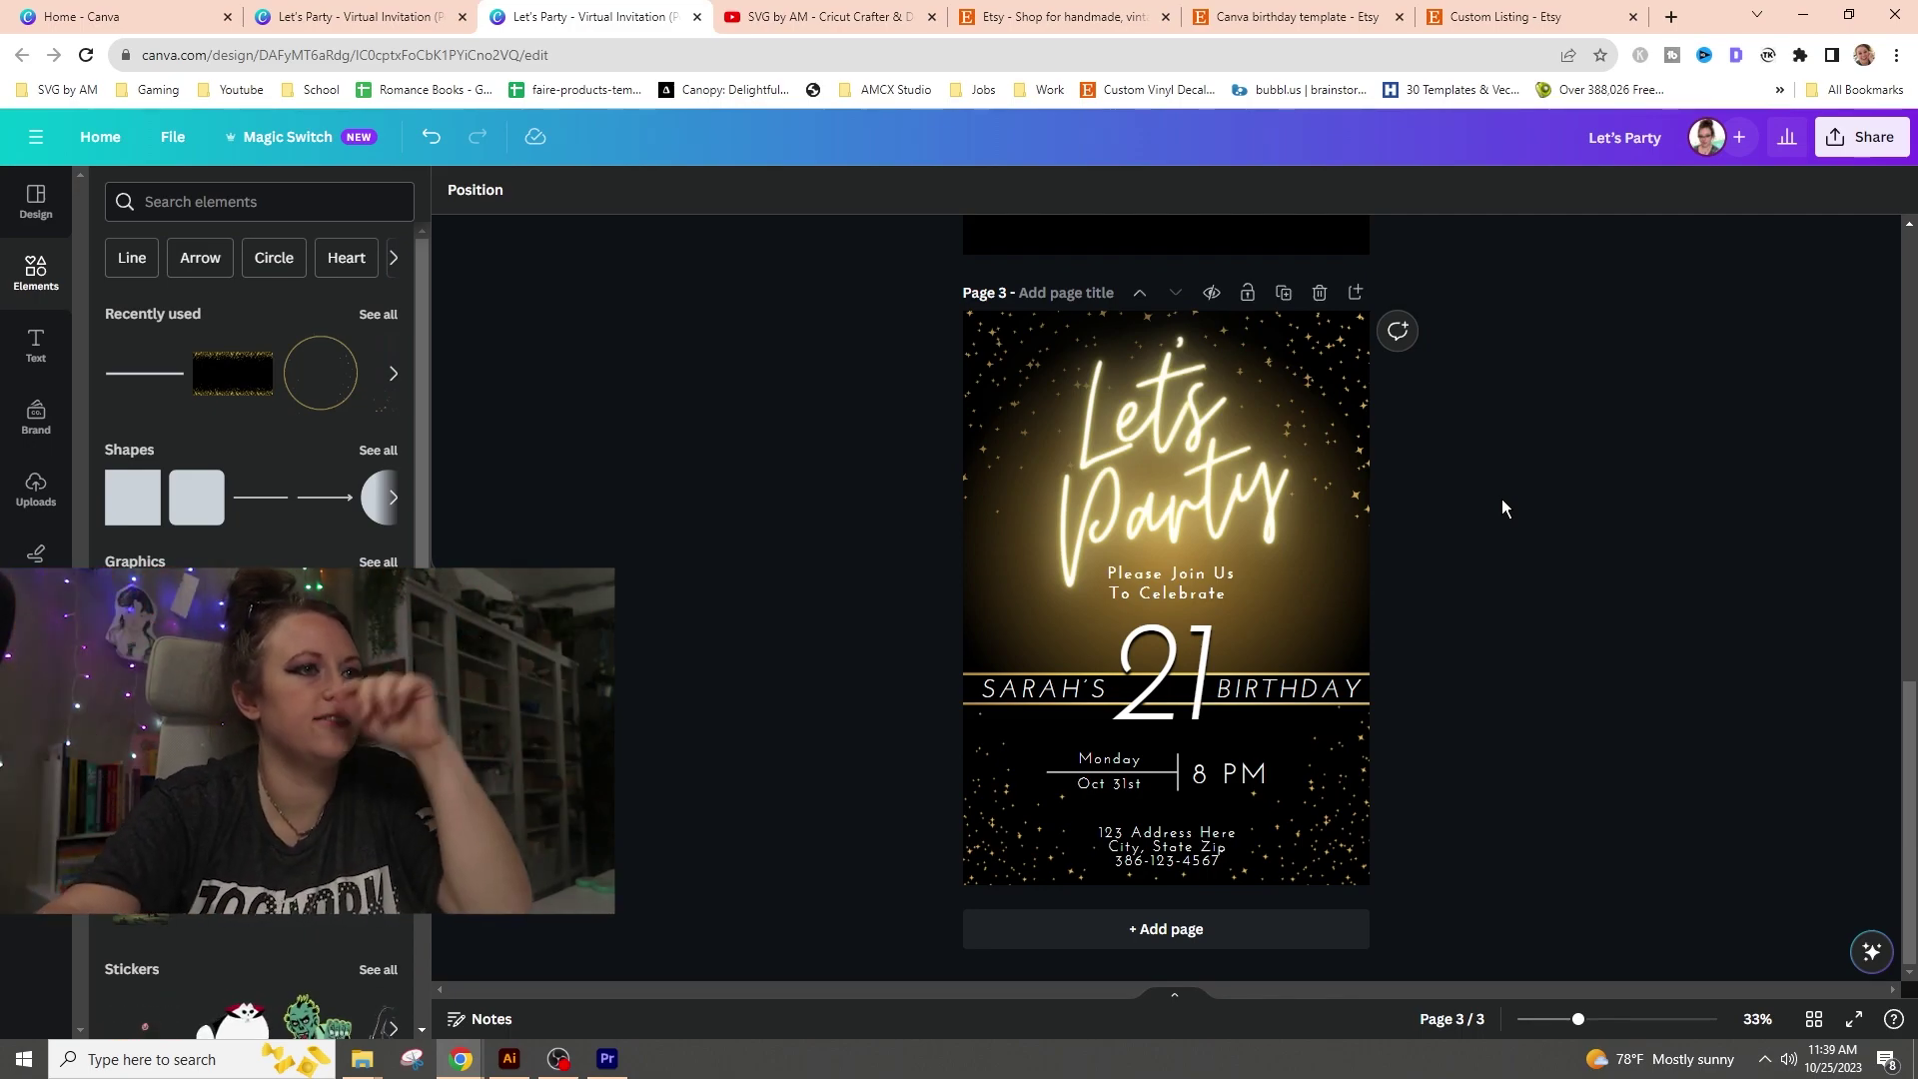
scroll(1506, 500, up, 8)
scroll(1509, 502, down, 3)
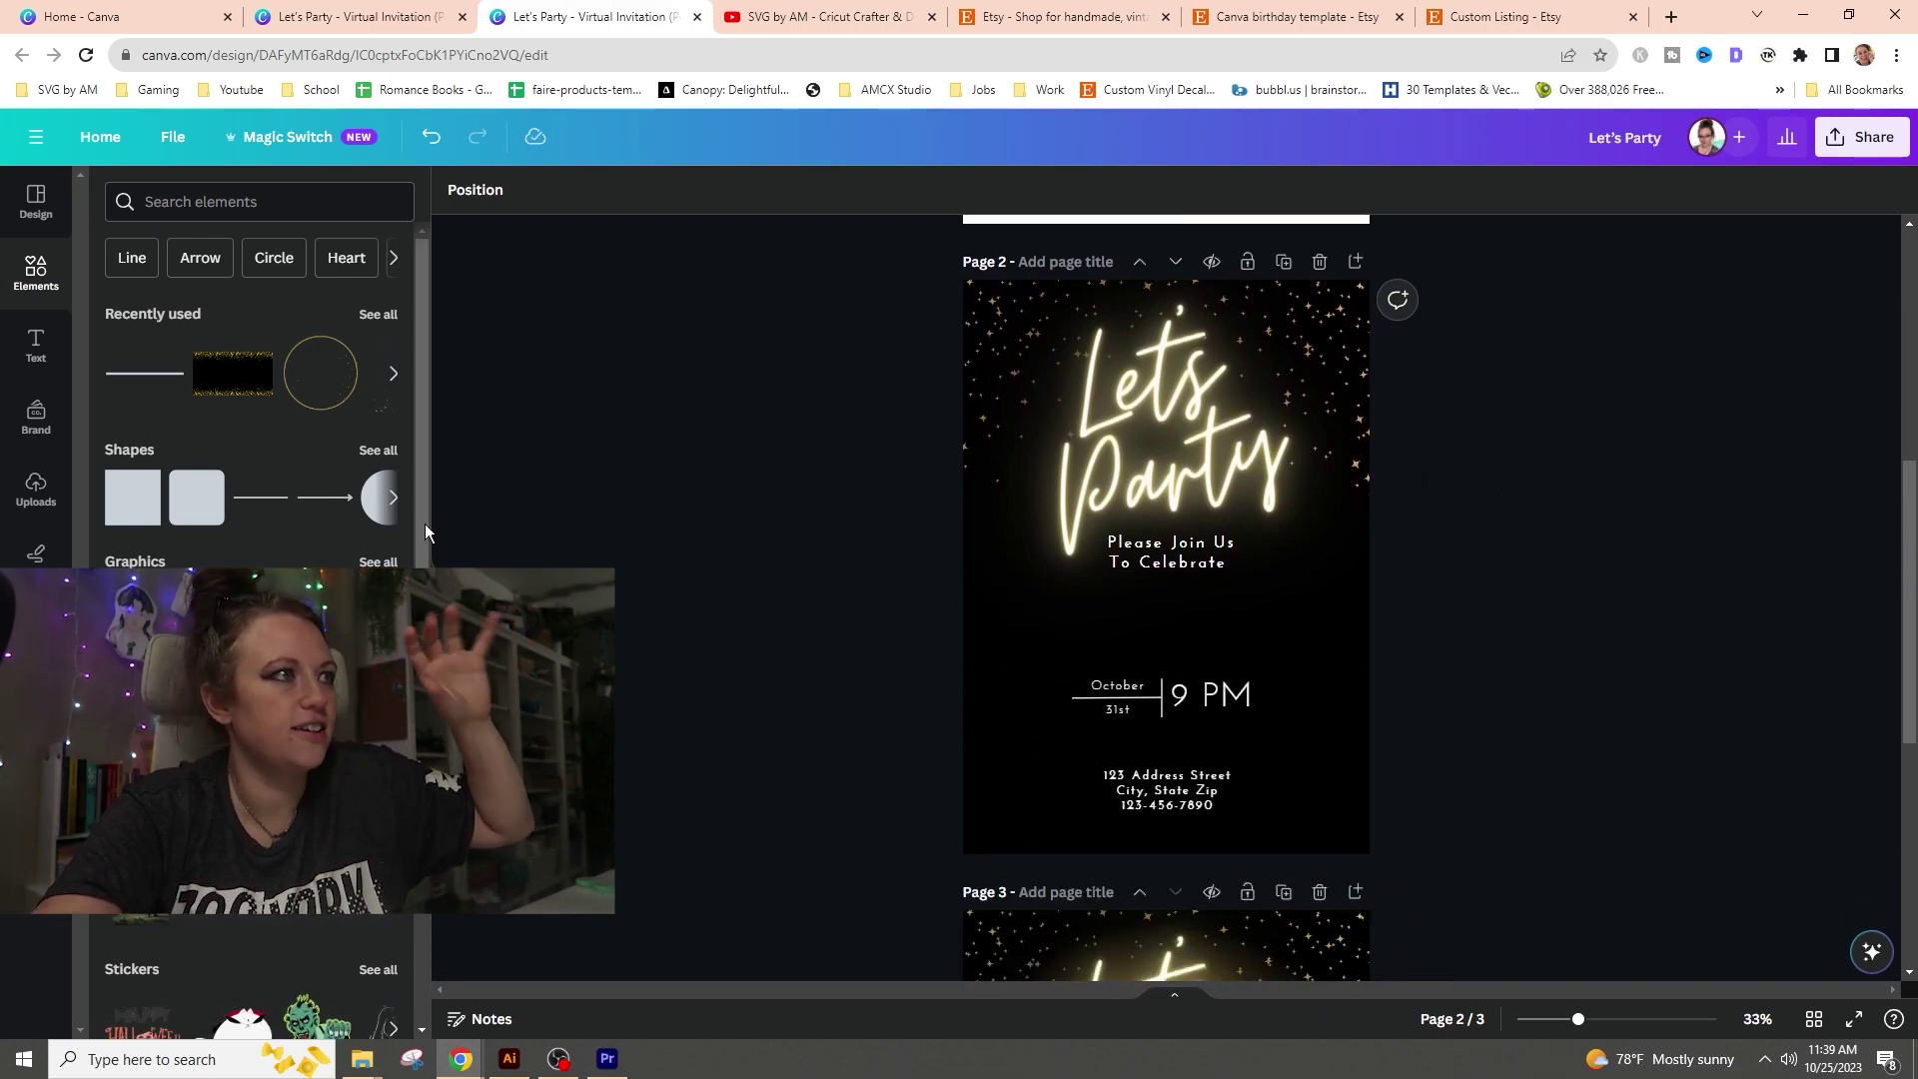
click(245, 202)
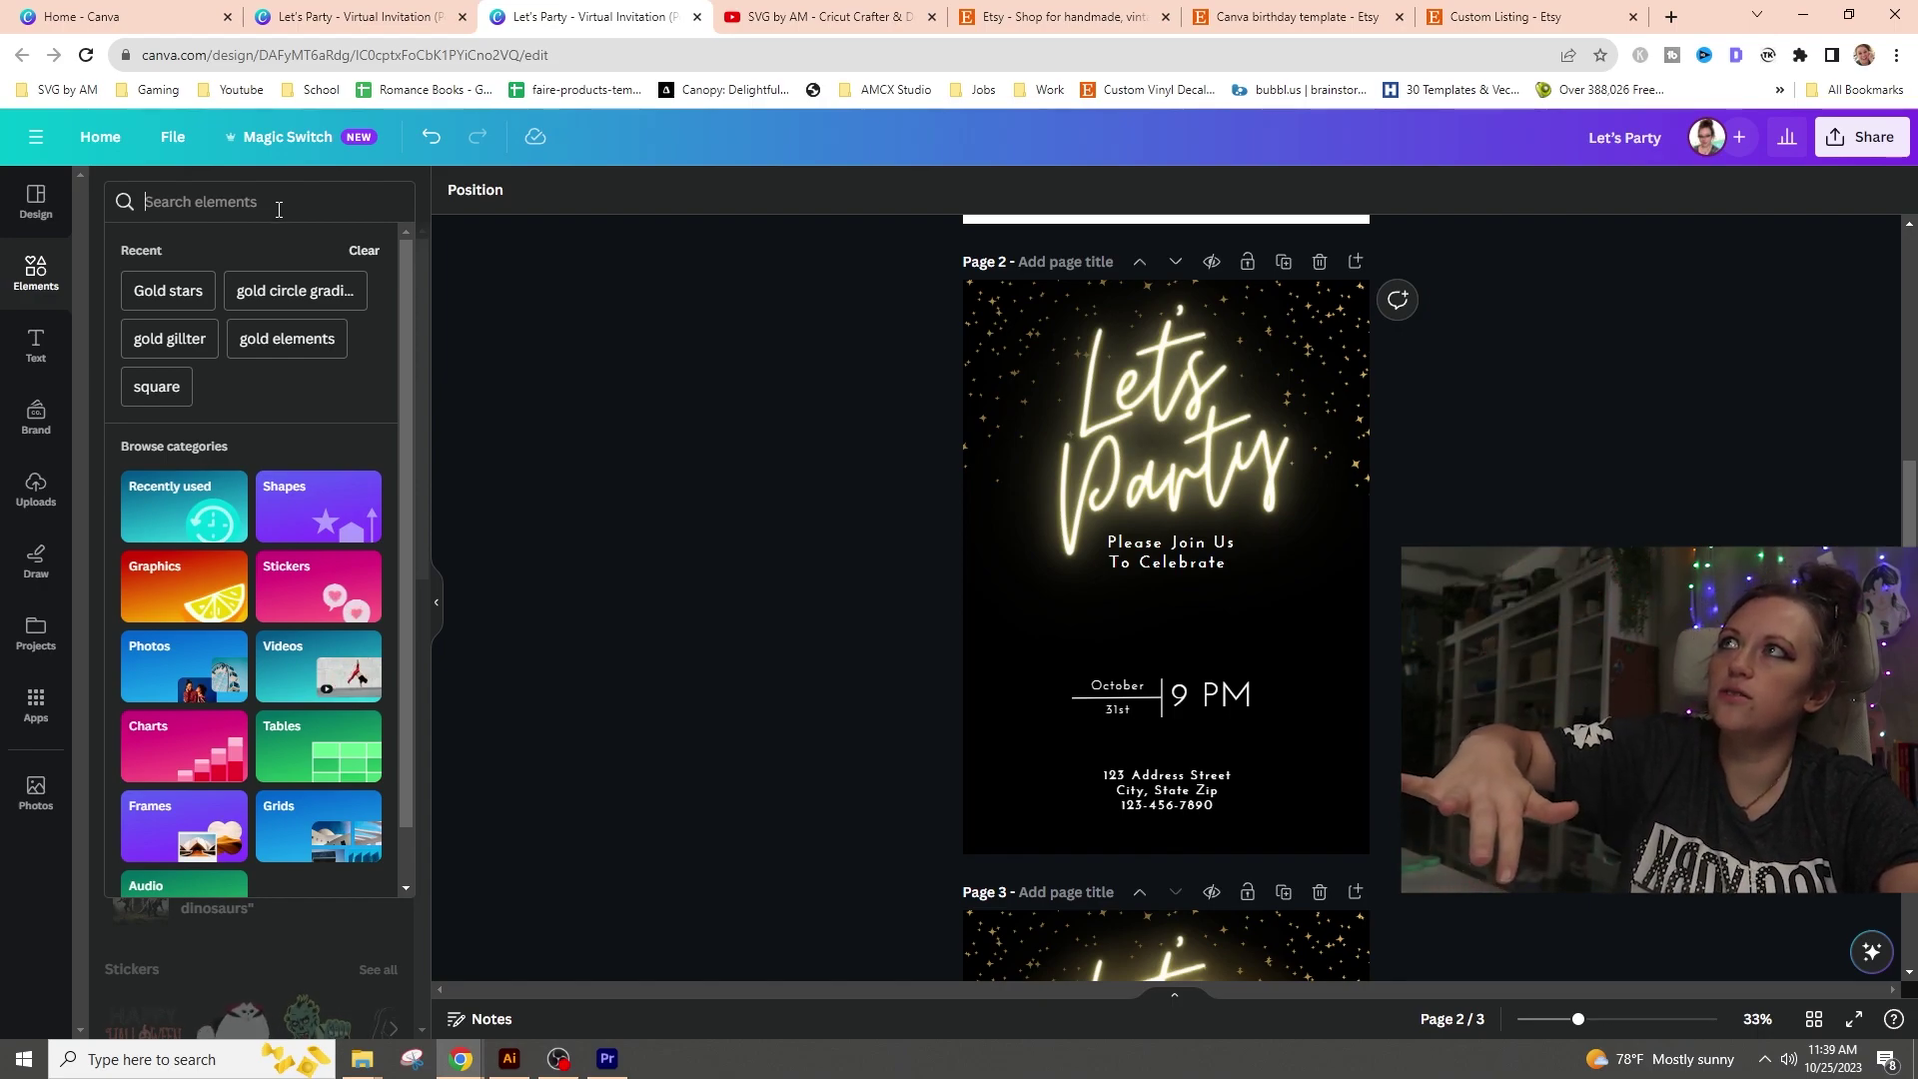
- Search Elements for 'gold gradient orb' and filter the graphic results to Free
text(gold gradient)
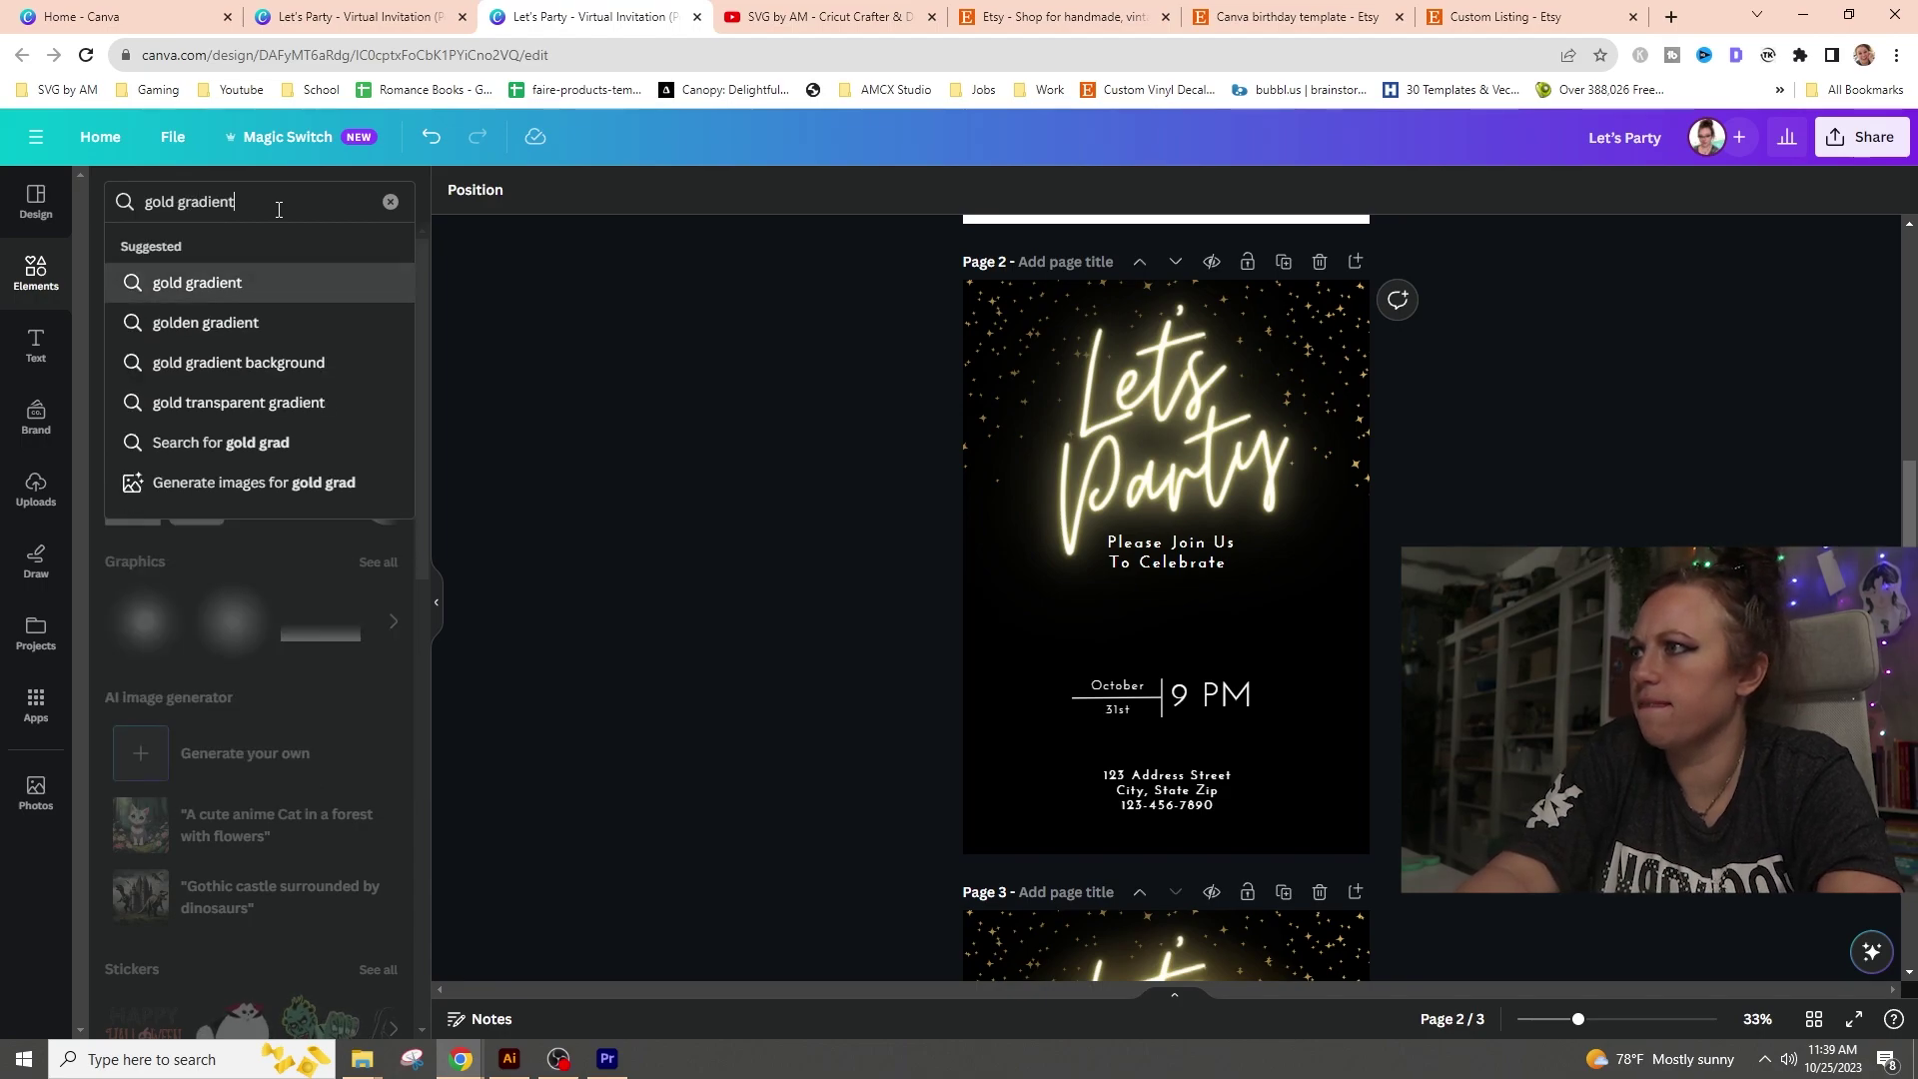
text( orb)
key(Return)
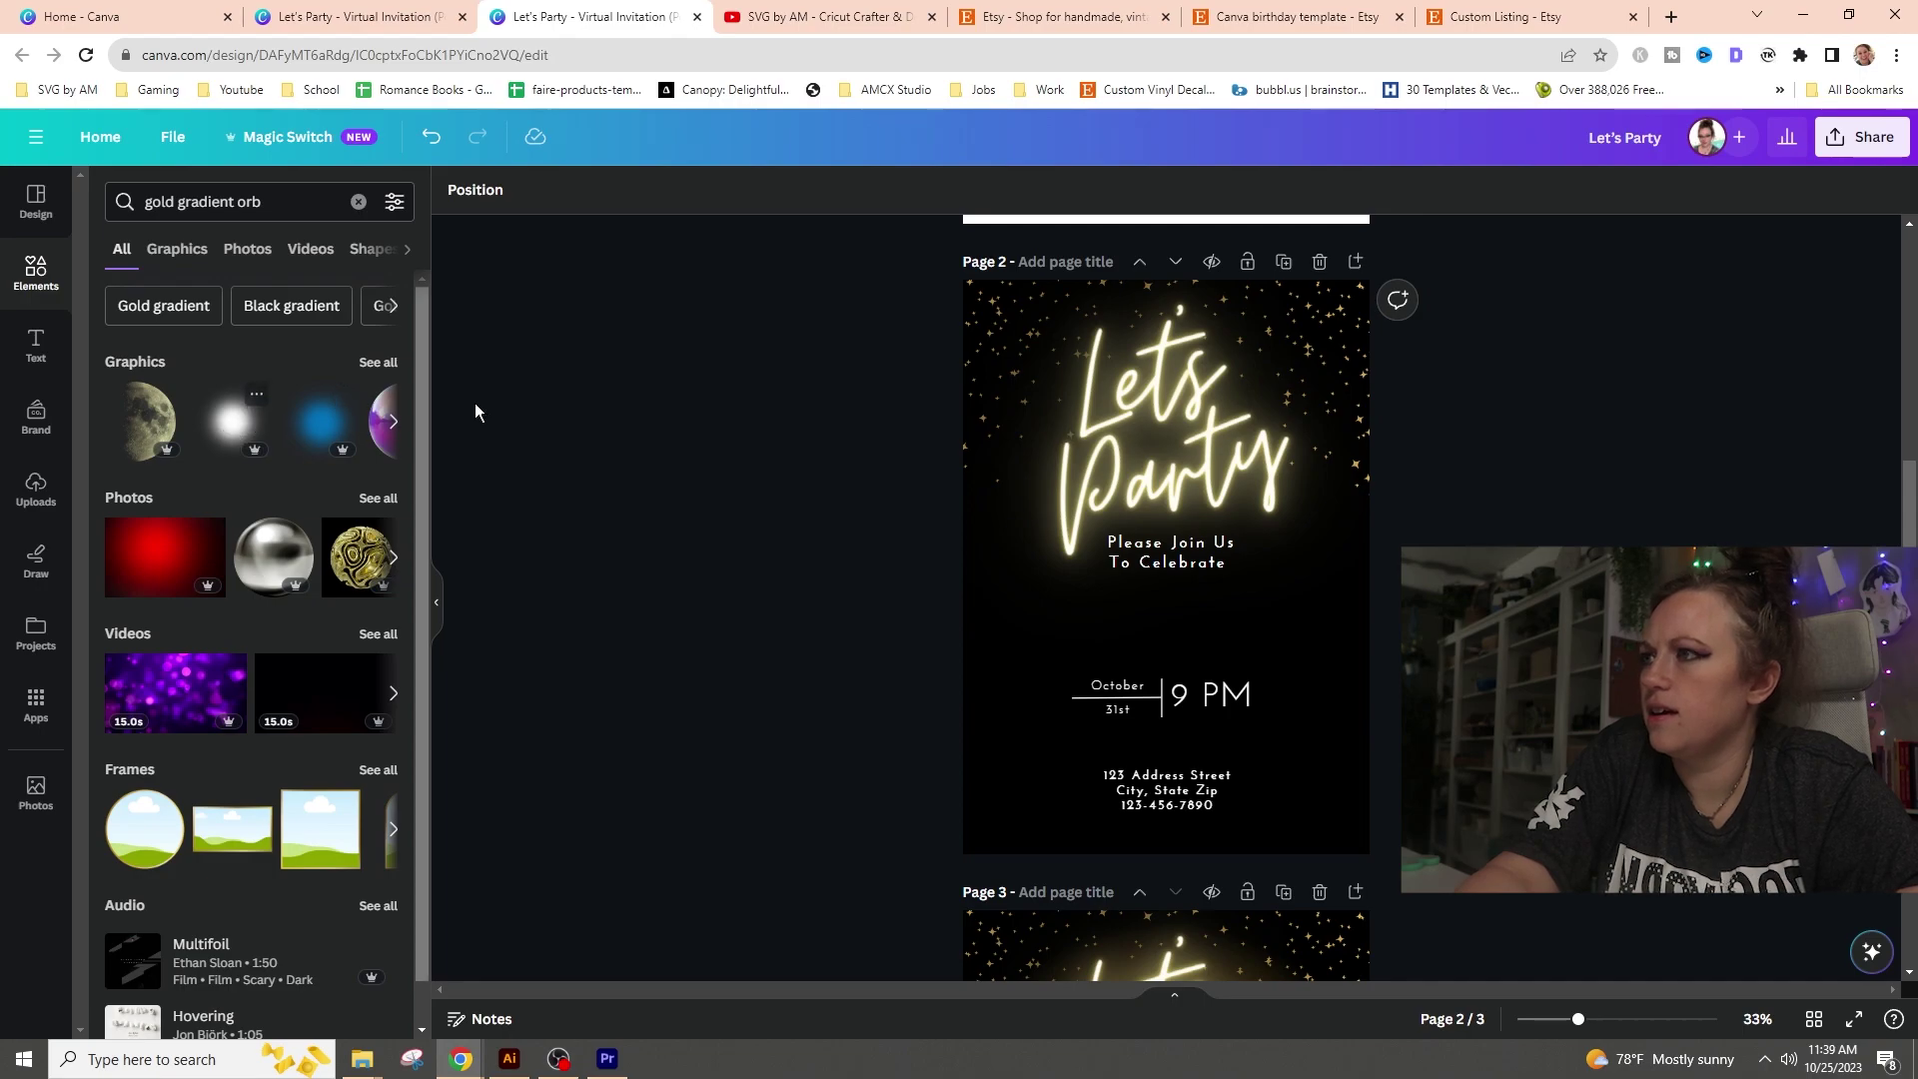
click(377, 363)
scroll(412, 500, down, 5)
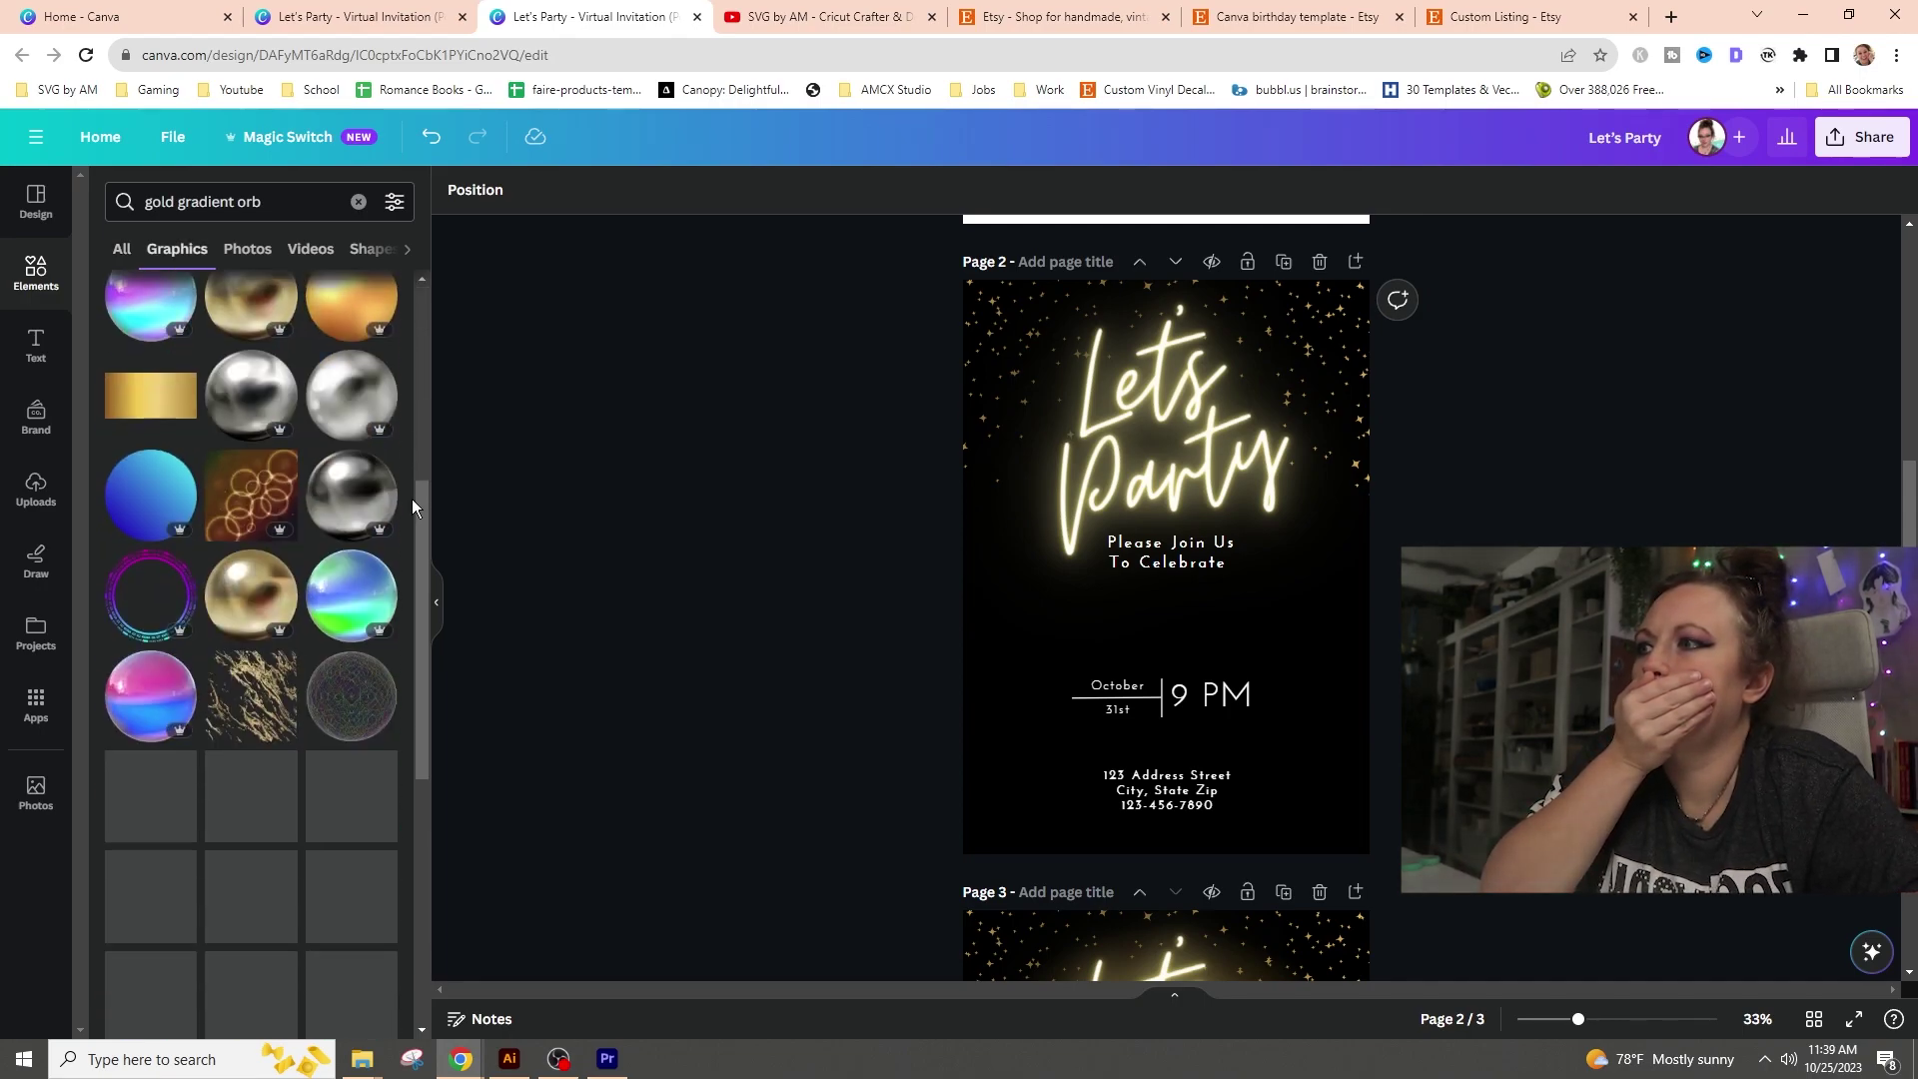
scroll(412, 493, down, 5)
click(395, 201)
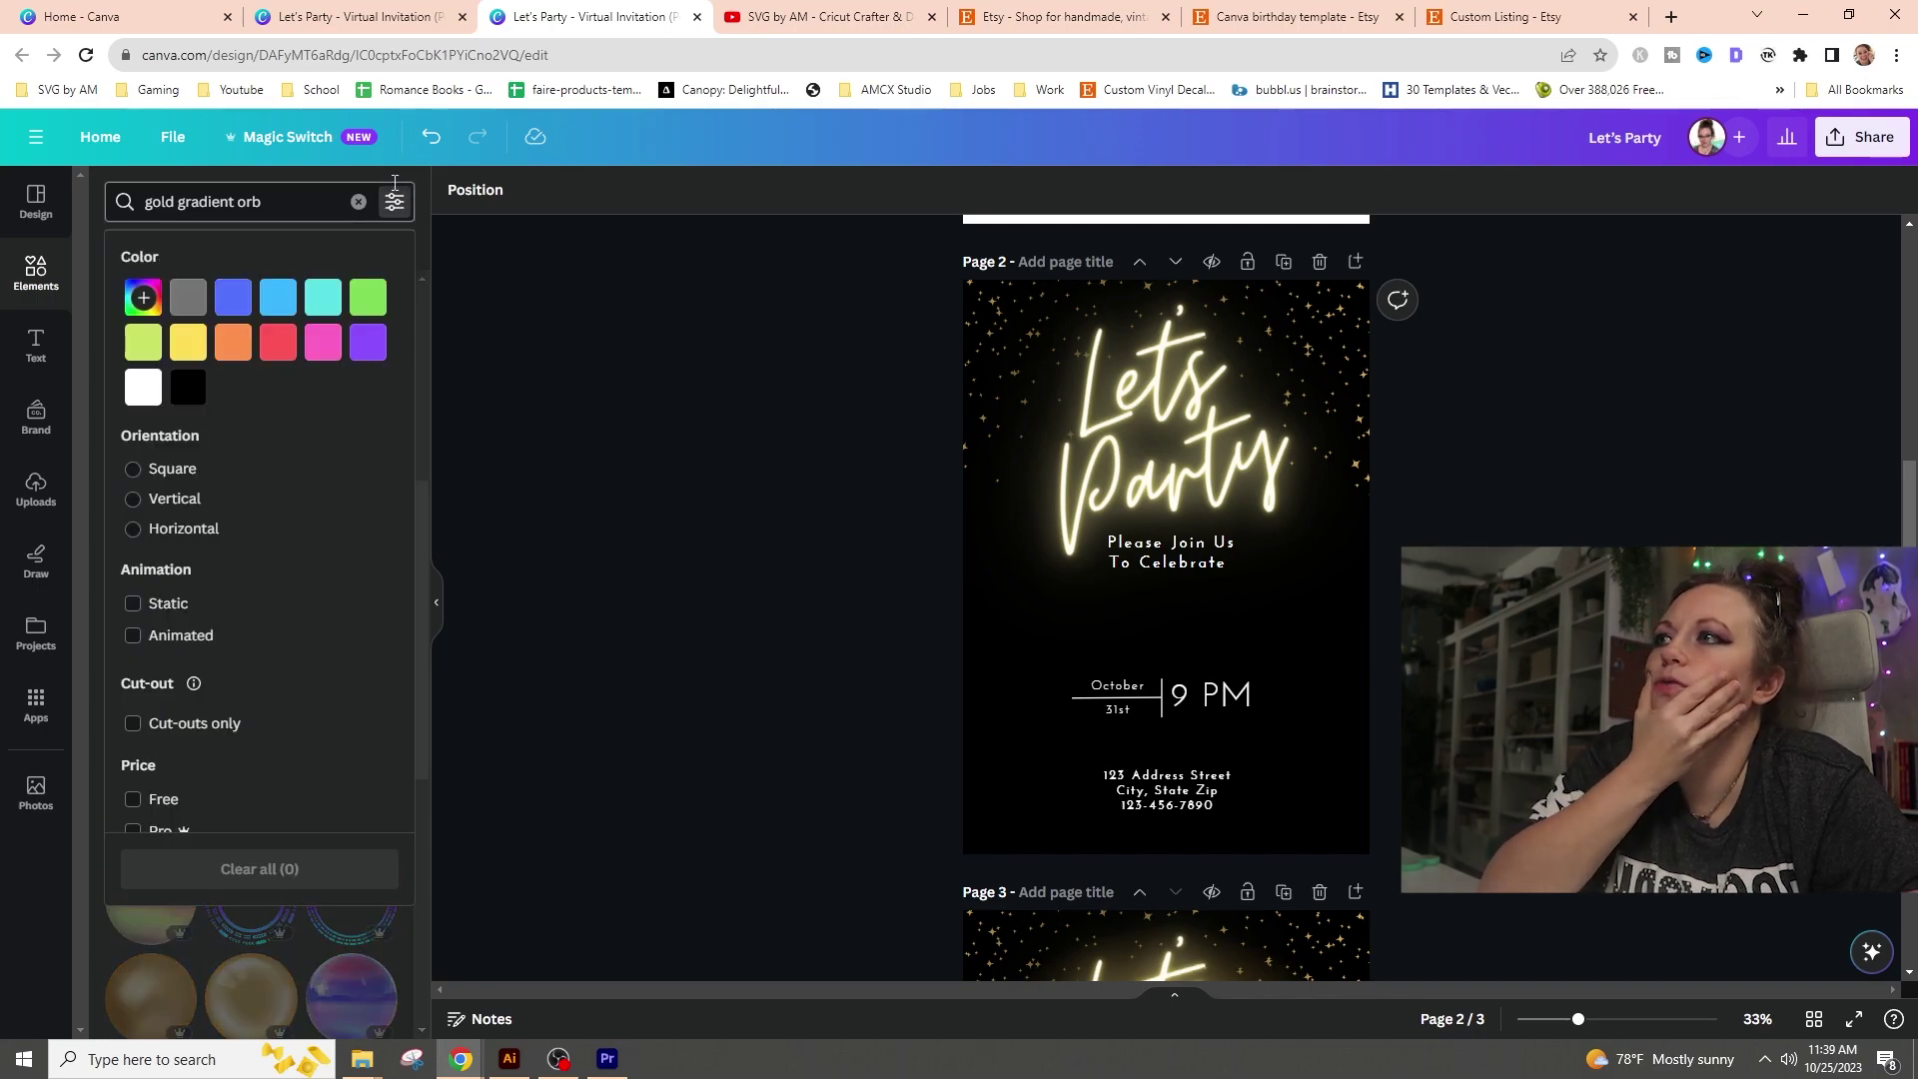
scroll(274, 707, down, 1)
click(160, 770)
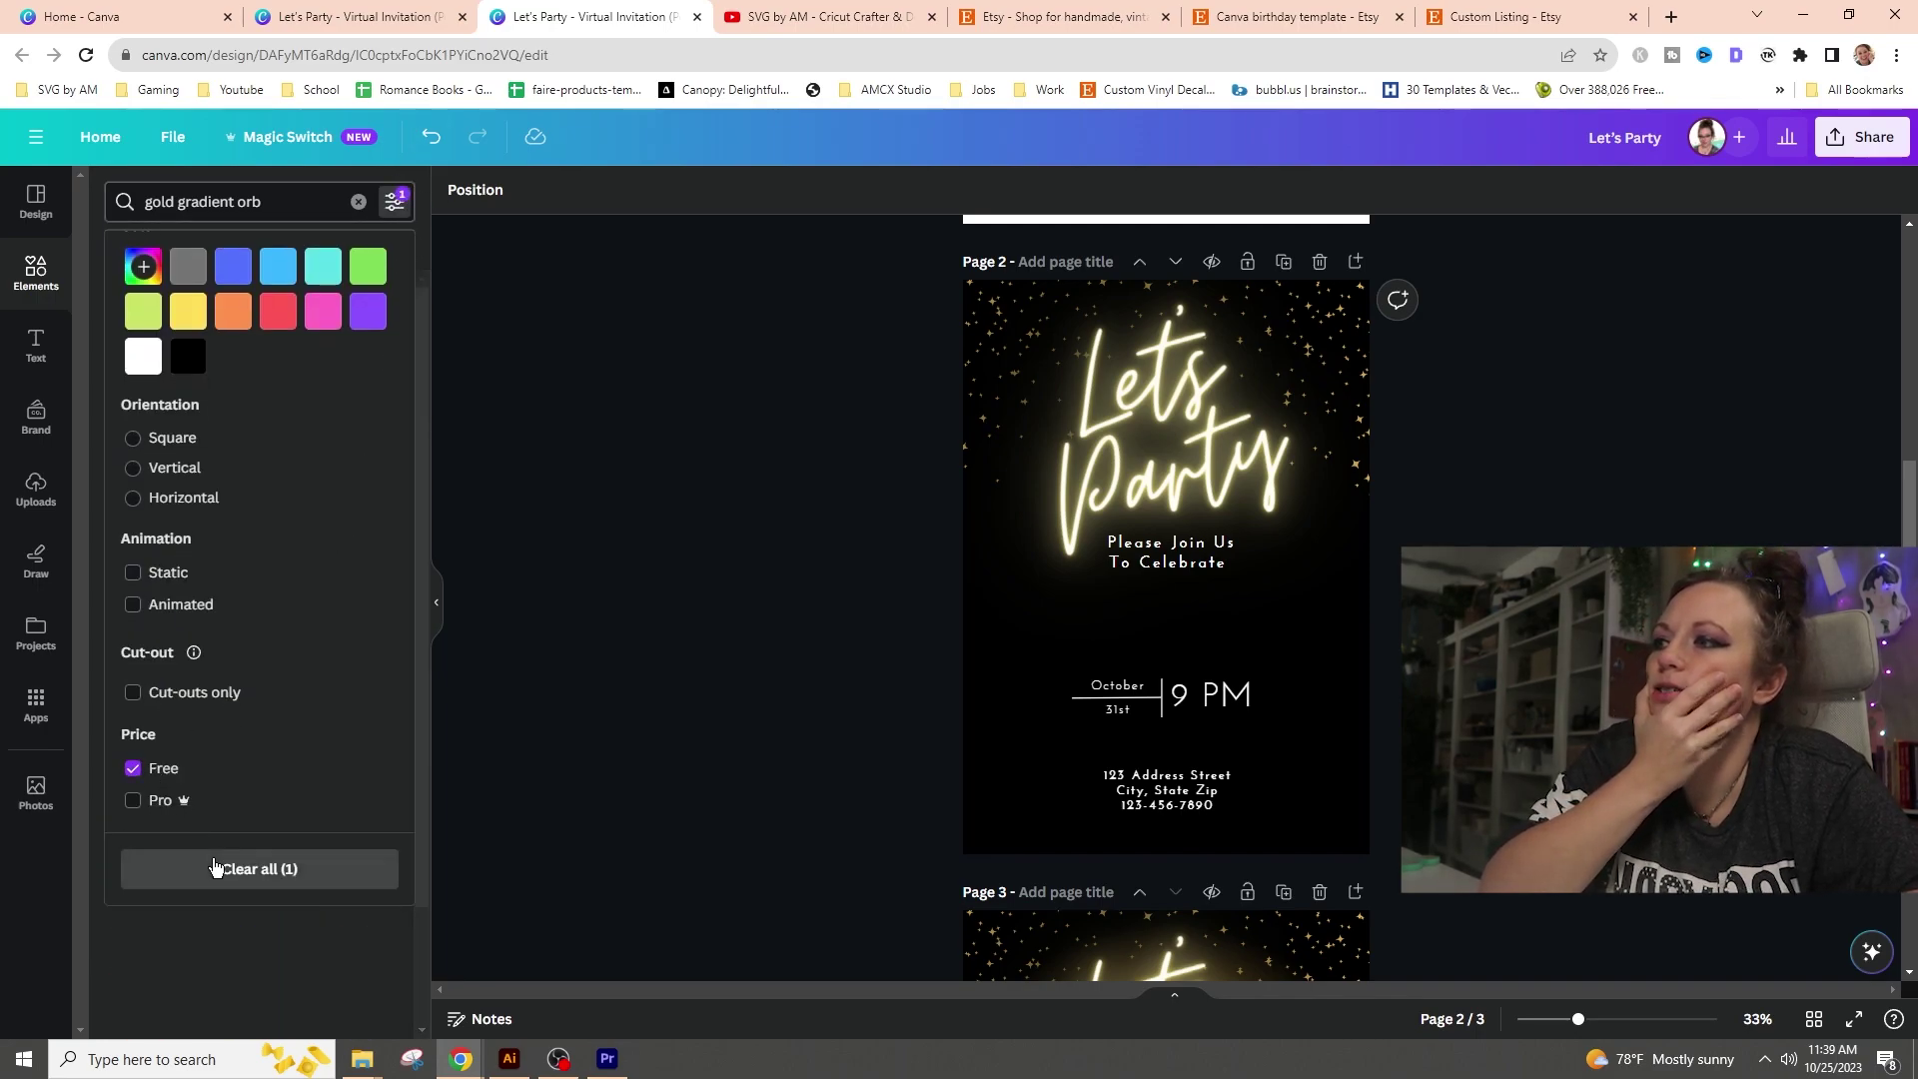
click(395, 201)
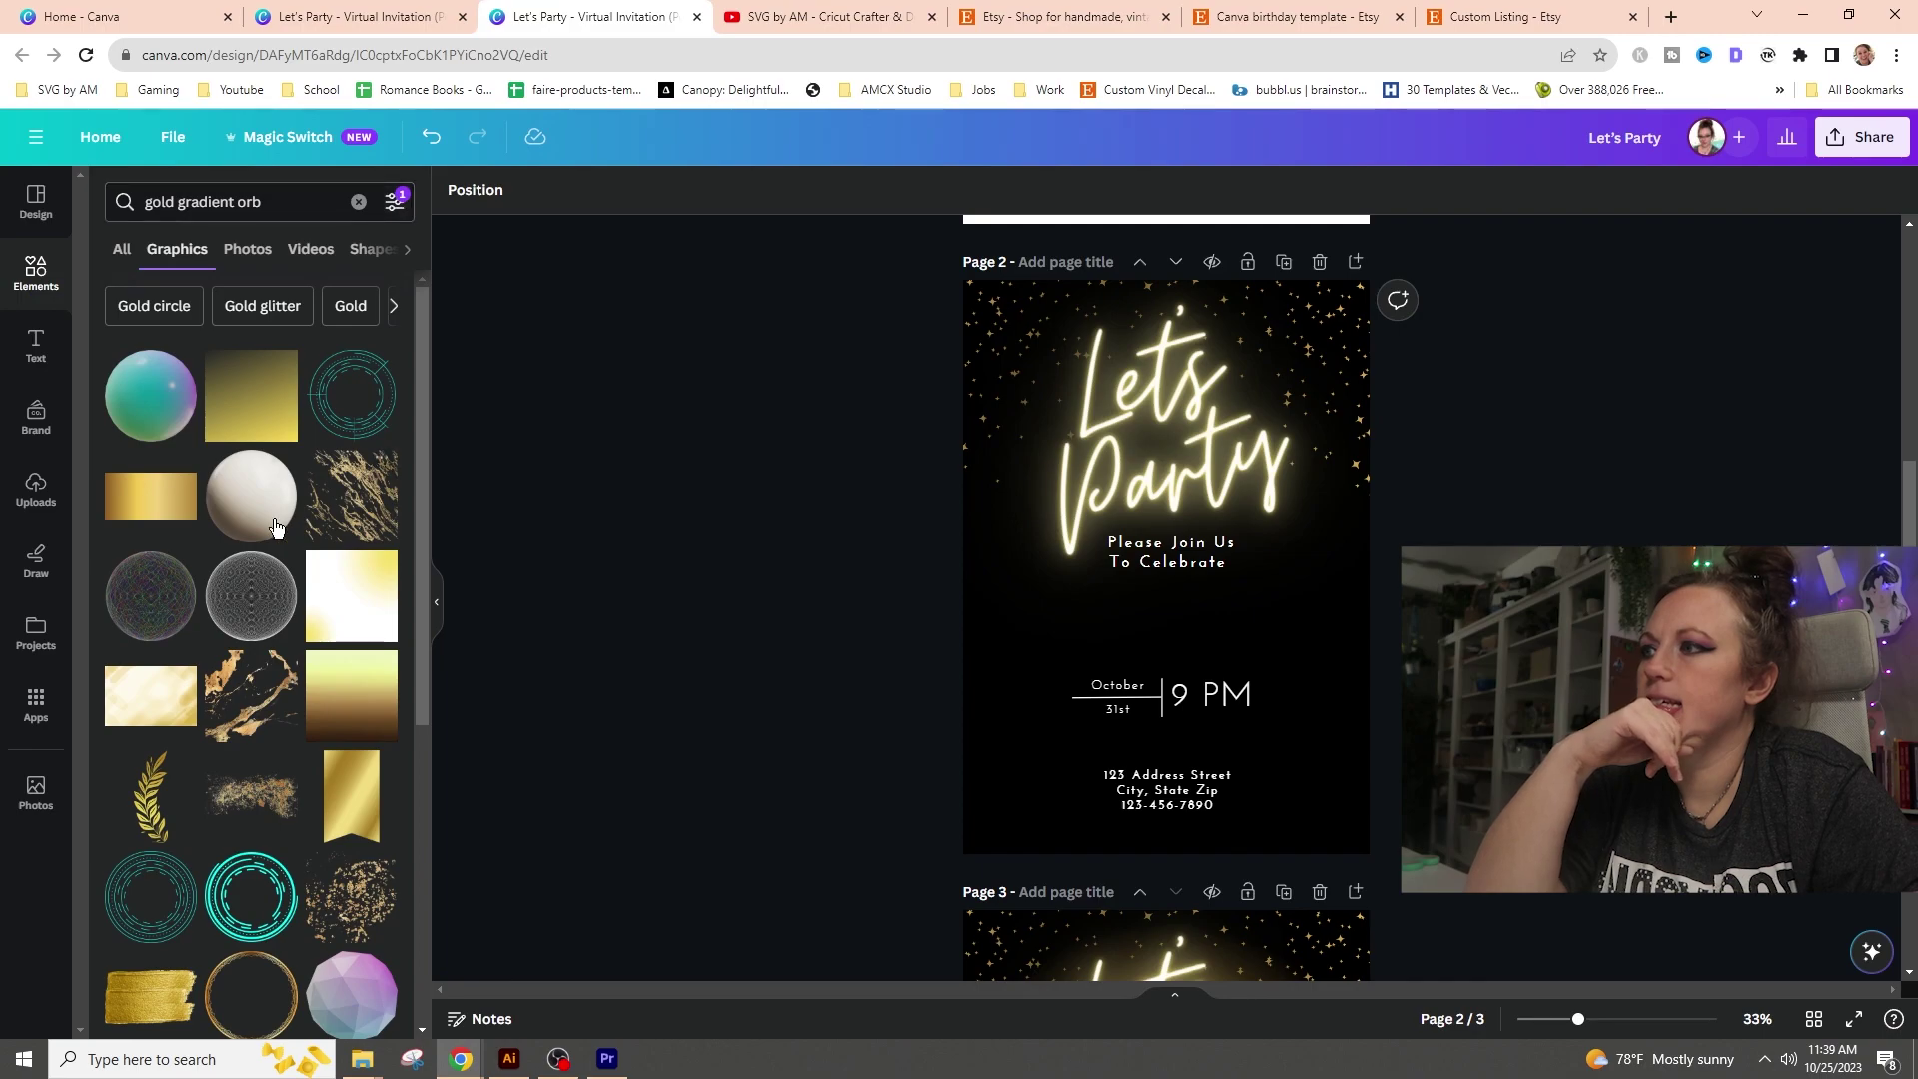
scroll(279, 520, down, 10)
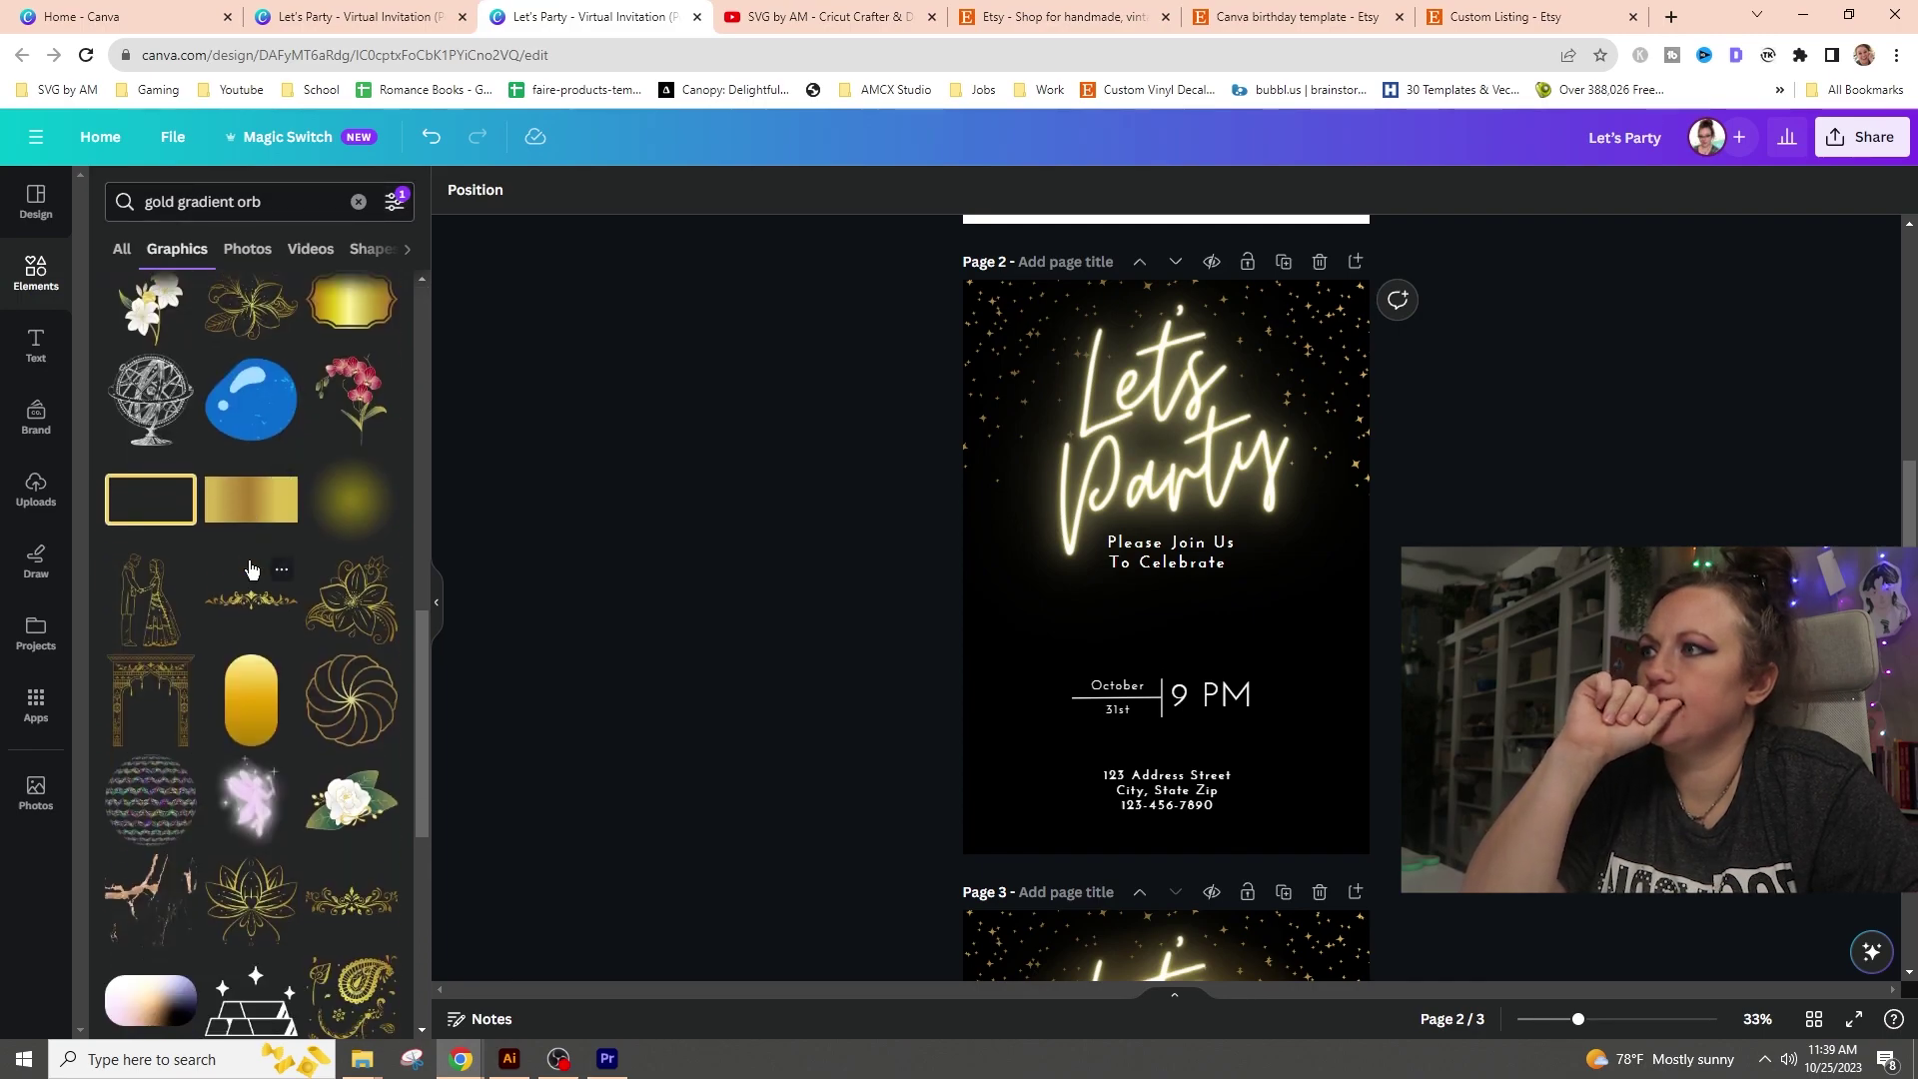
- Add the yellow orb graphic around the Let's Party text and clear the search
click(357, 518)
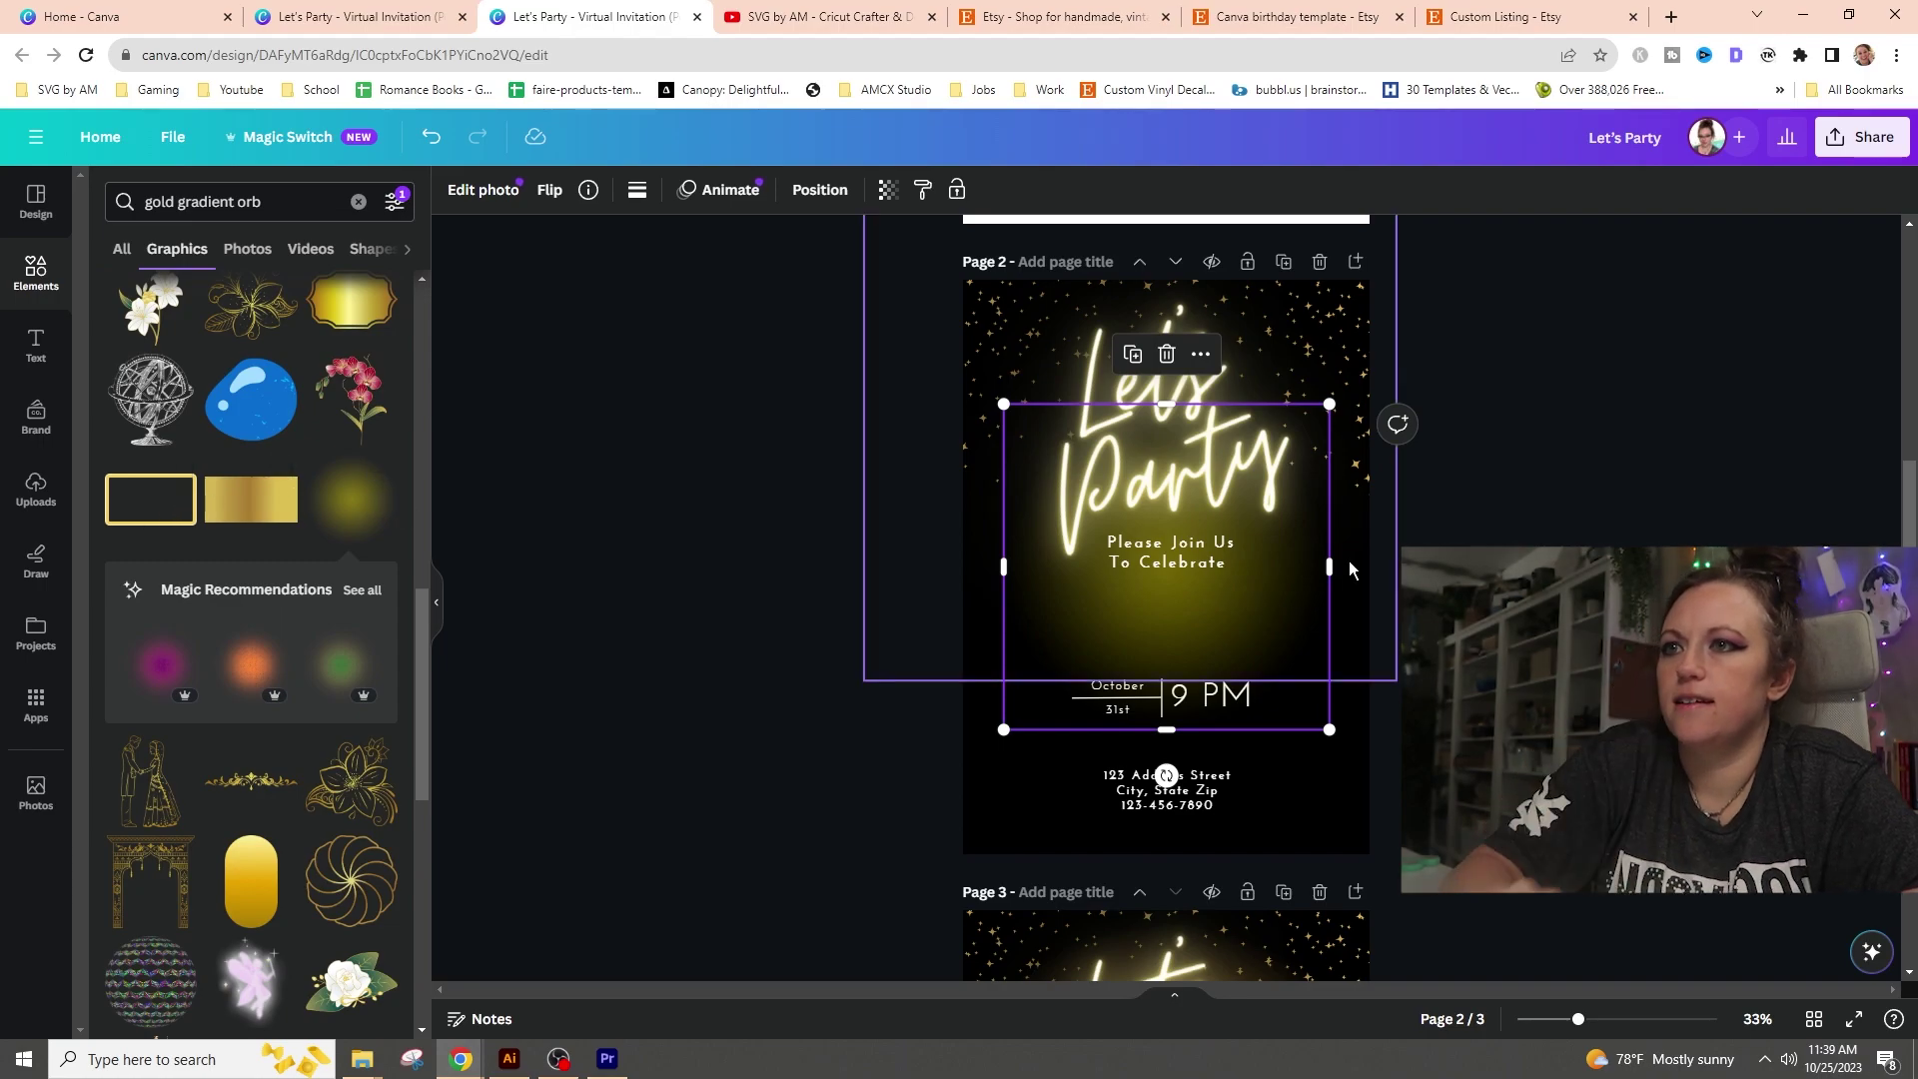
scroll(1349, 755, down, 5)
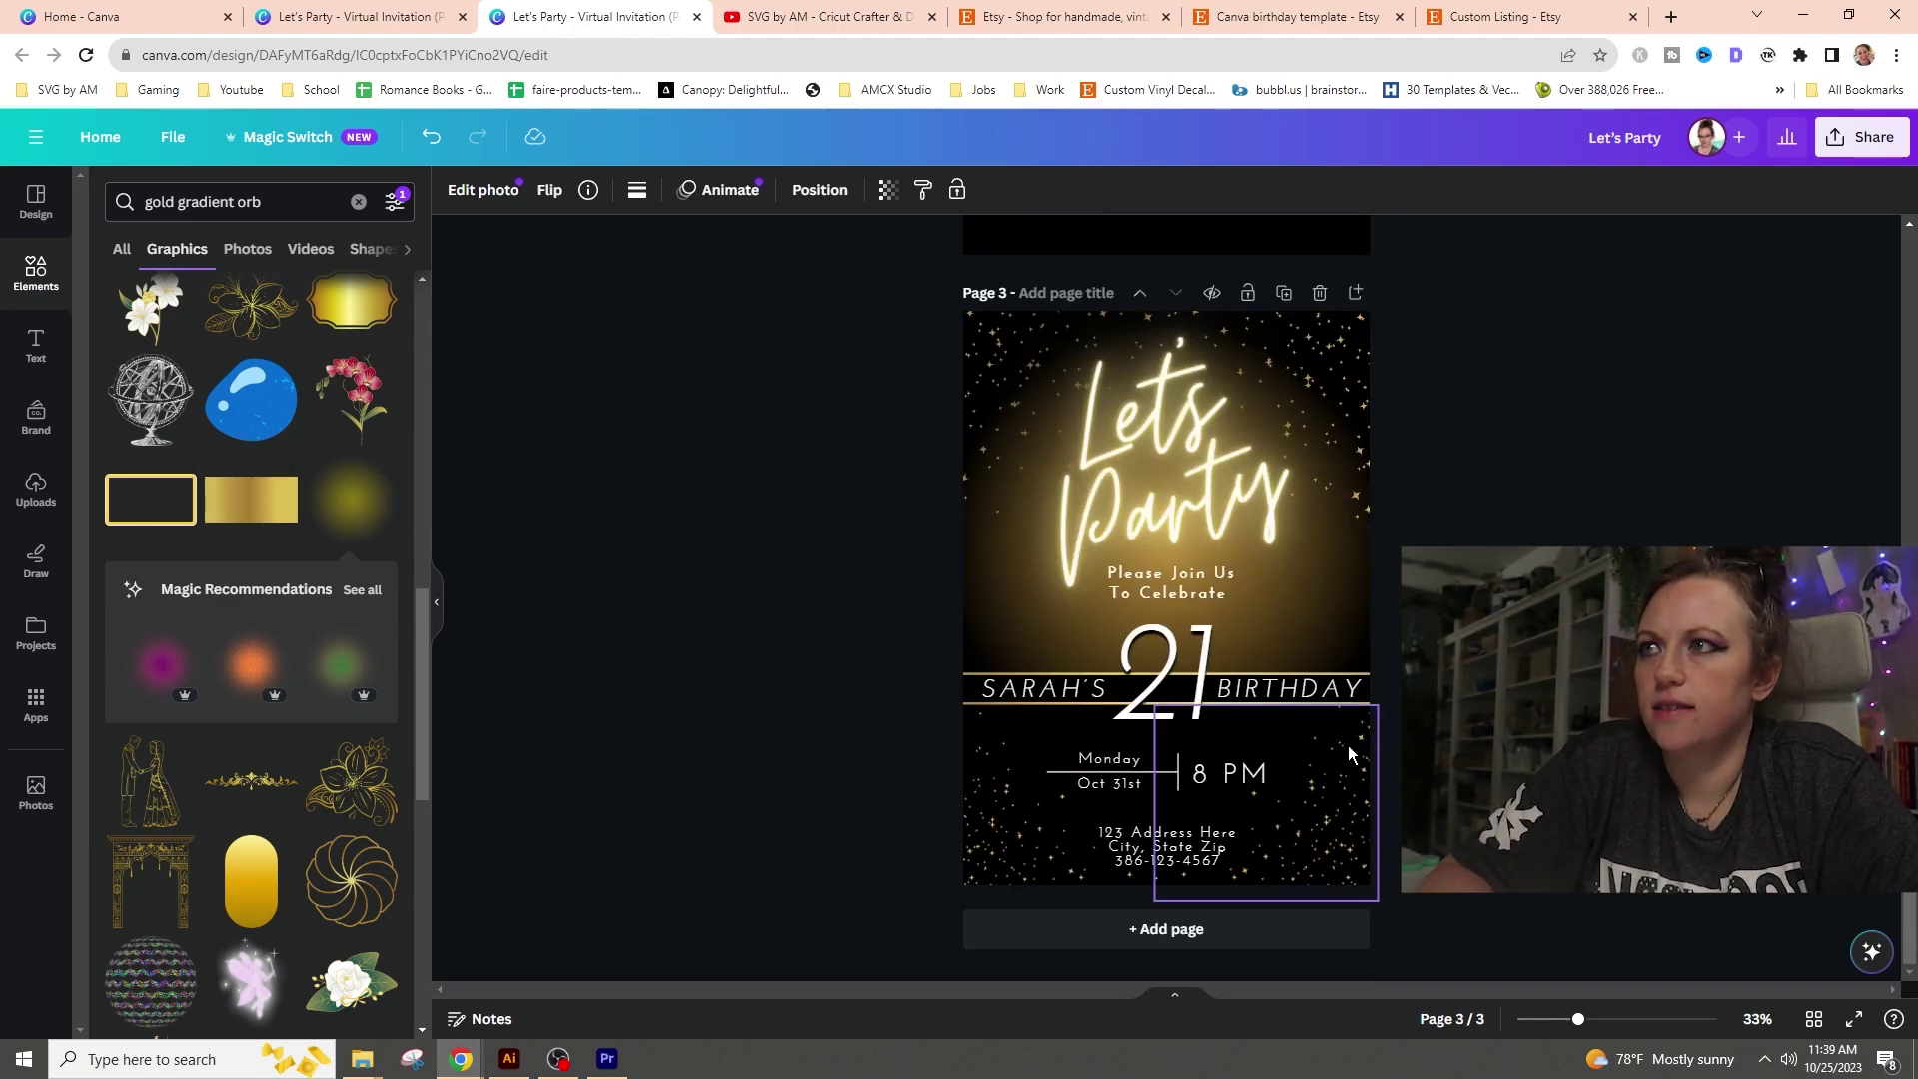
scroll(1349, 754, up, 6)
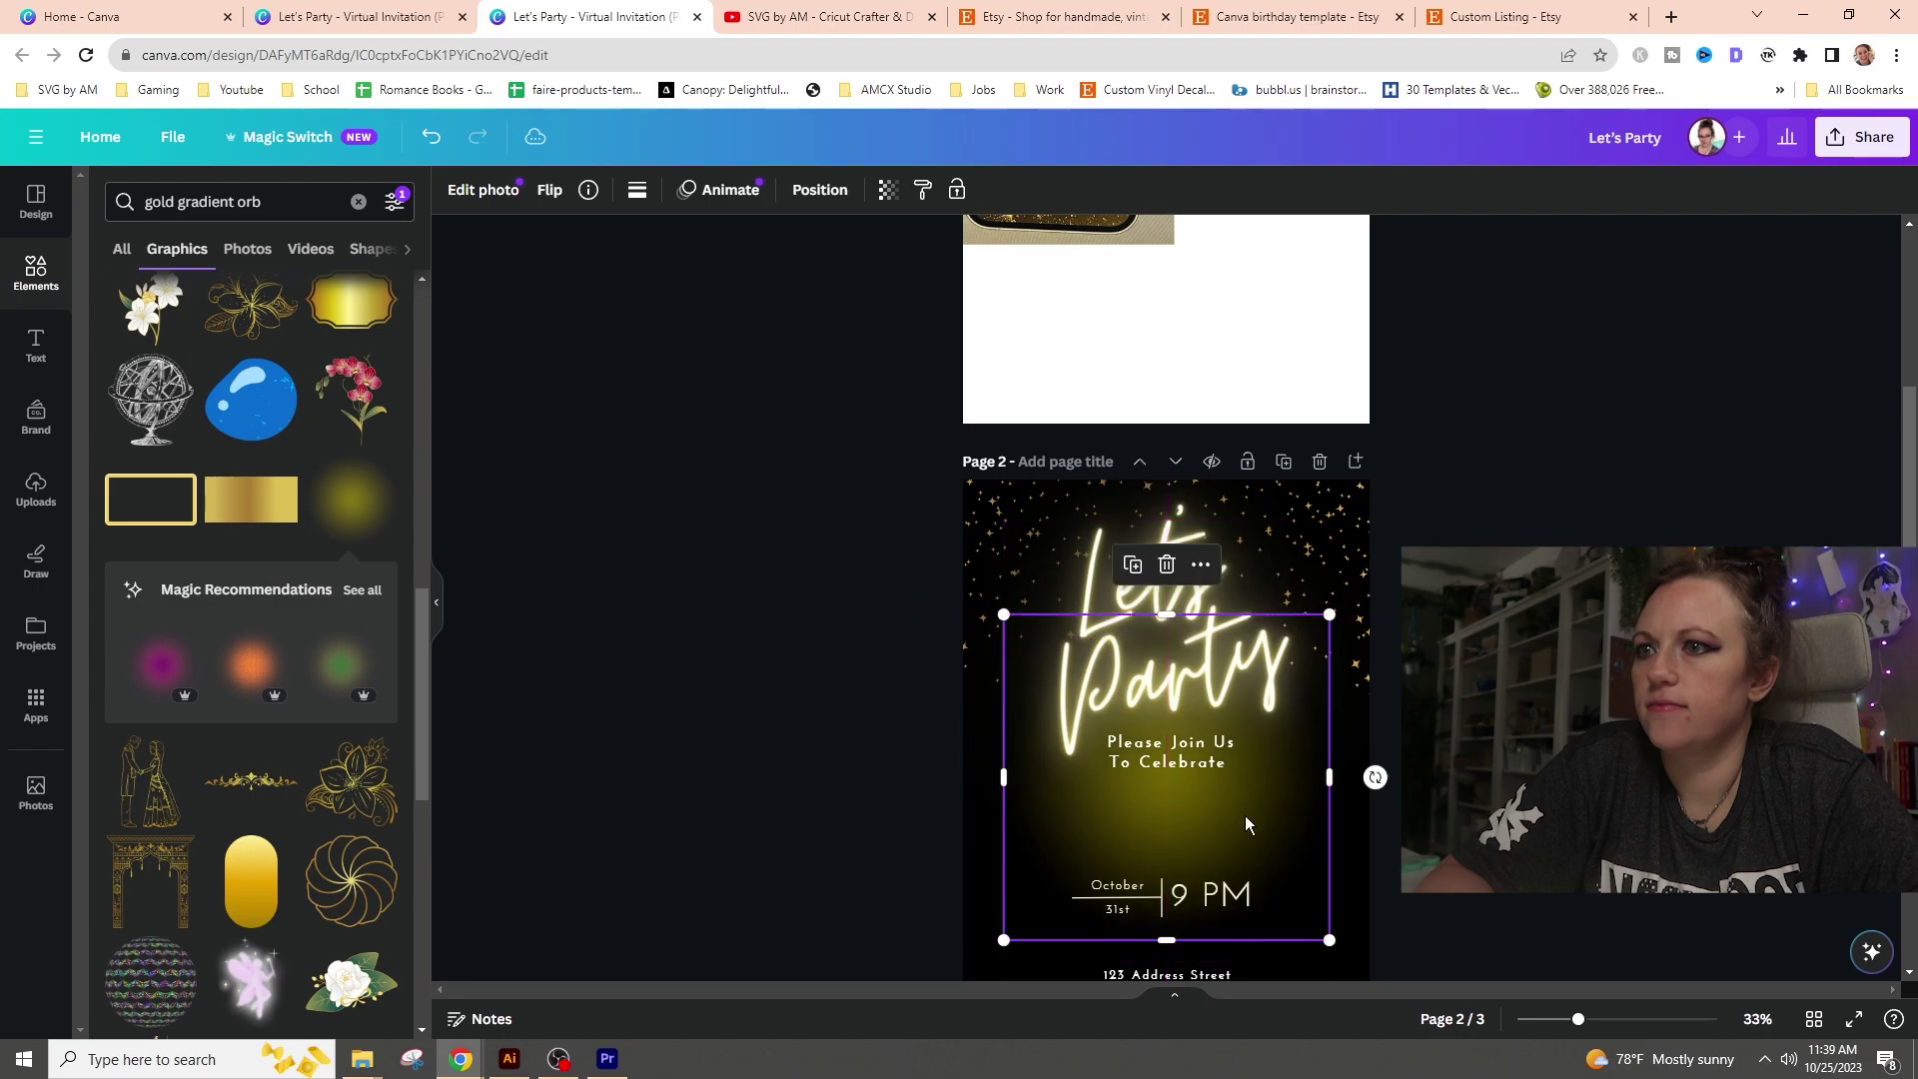
click(1393, 784)
click(1283, 782)
click(1269, 849)
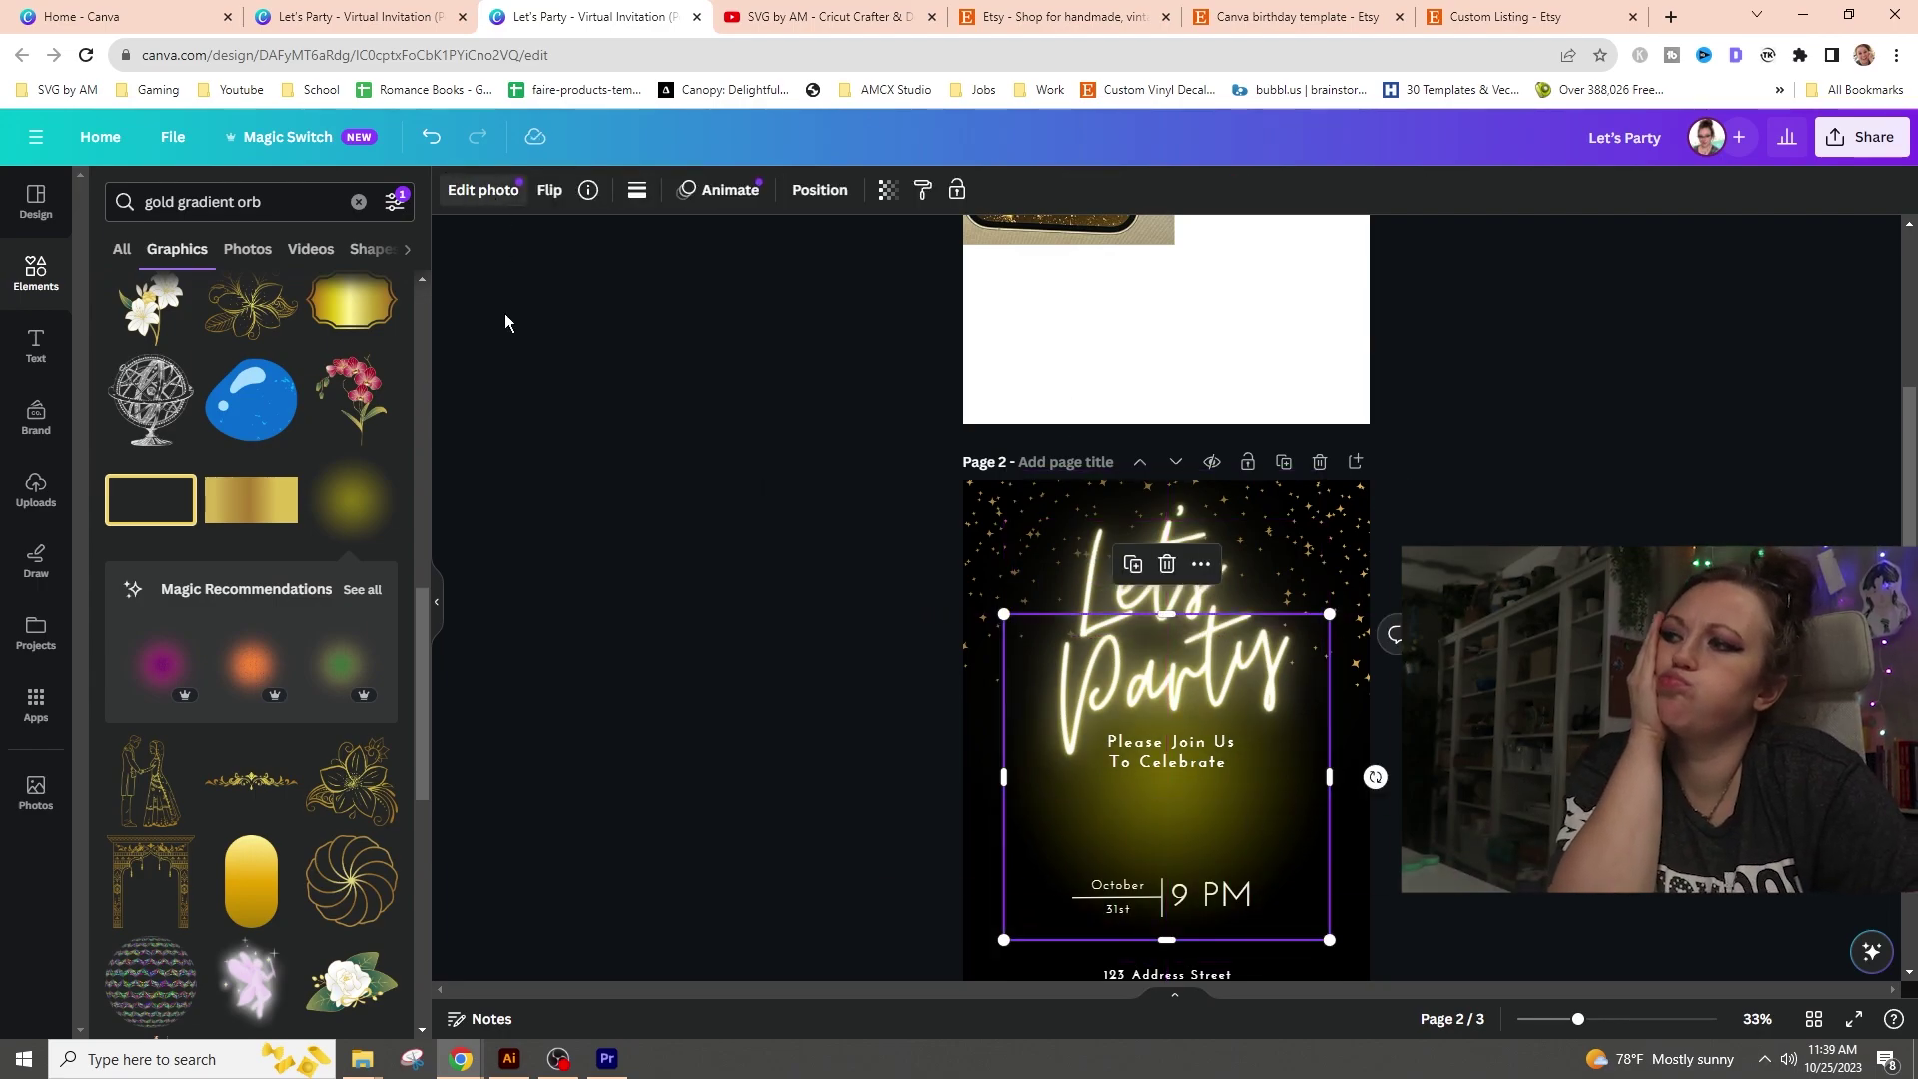
scroll(250, 599, down, 5)
scroll(249, 600, up, 8)
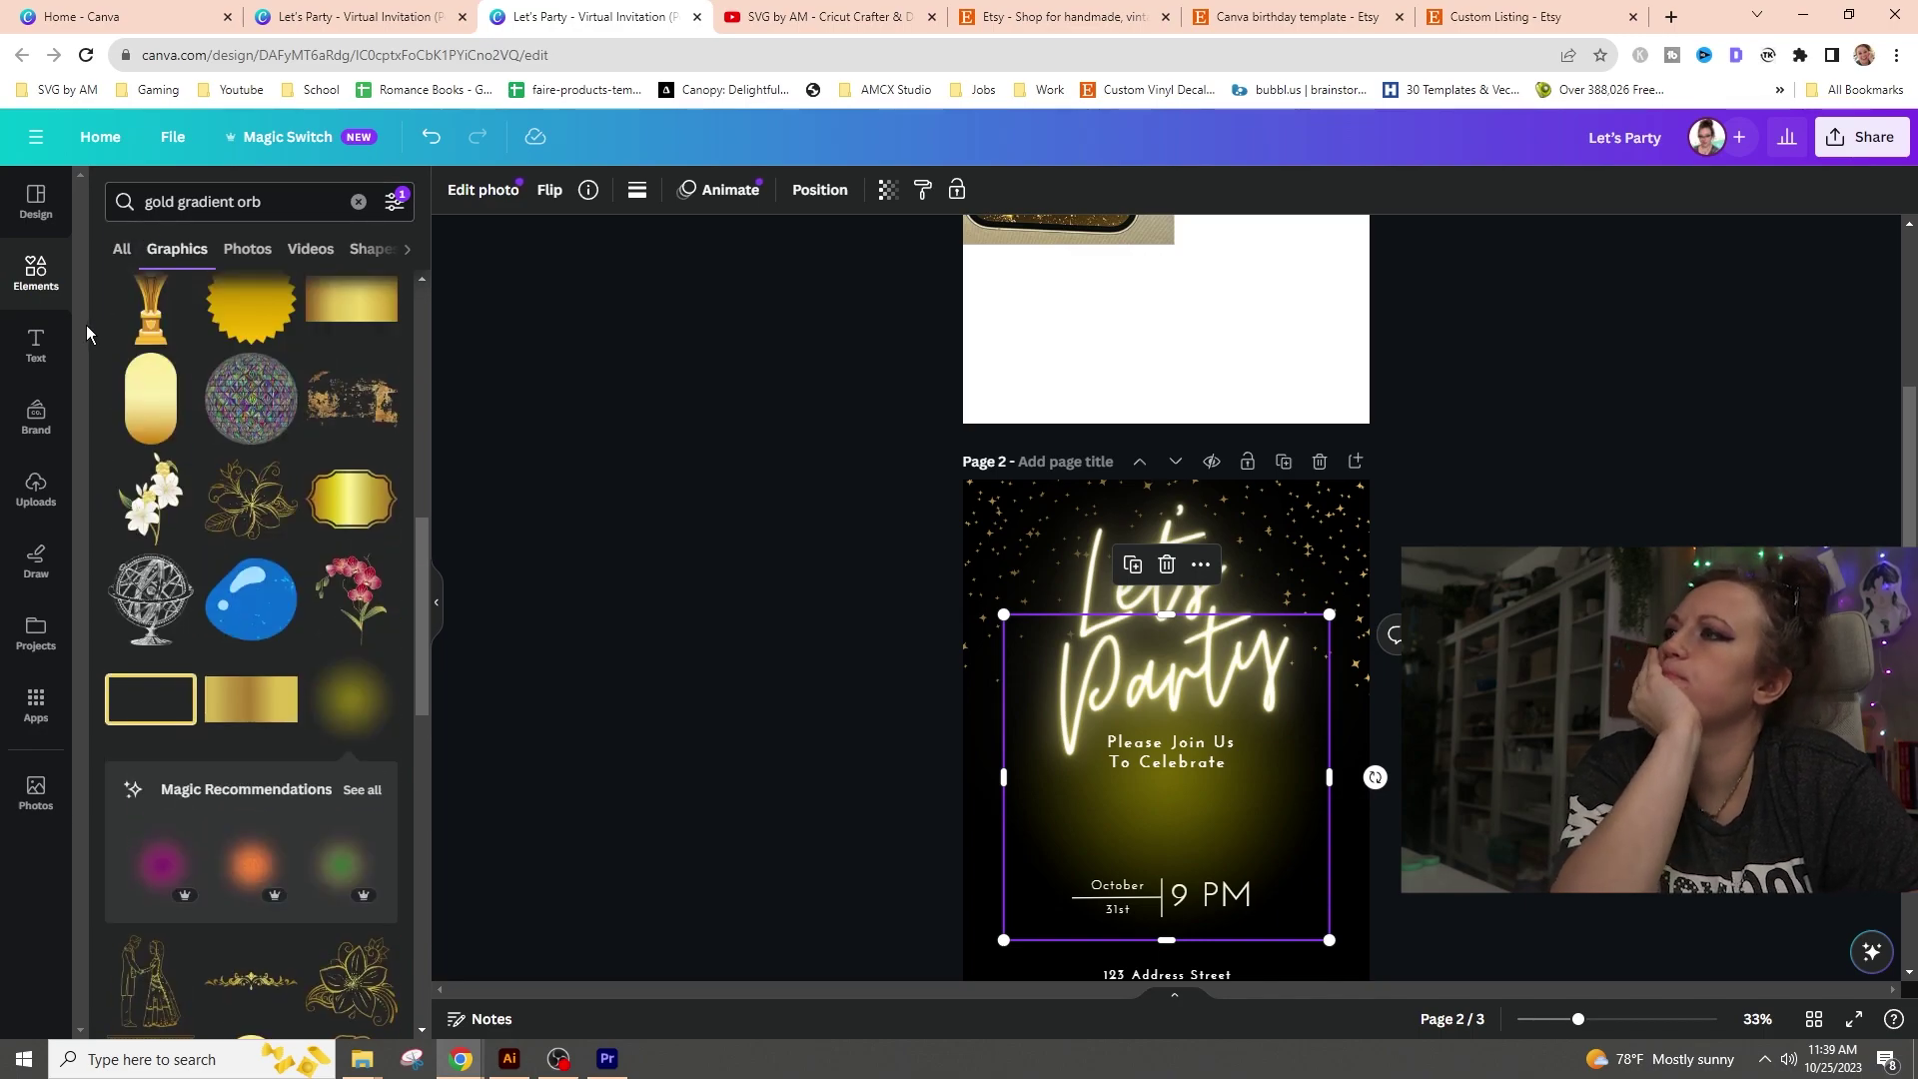
click(357, 202)
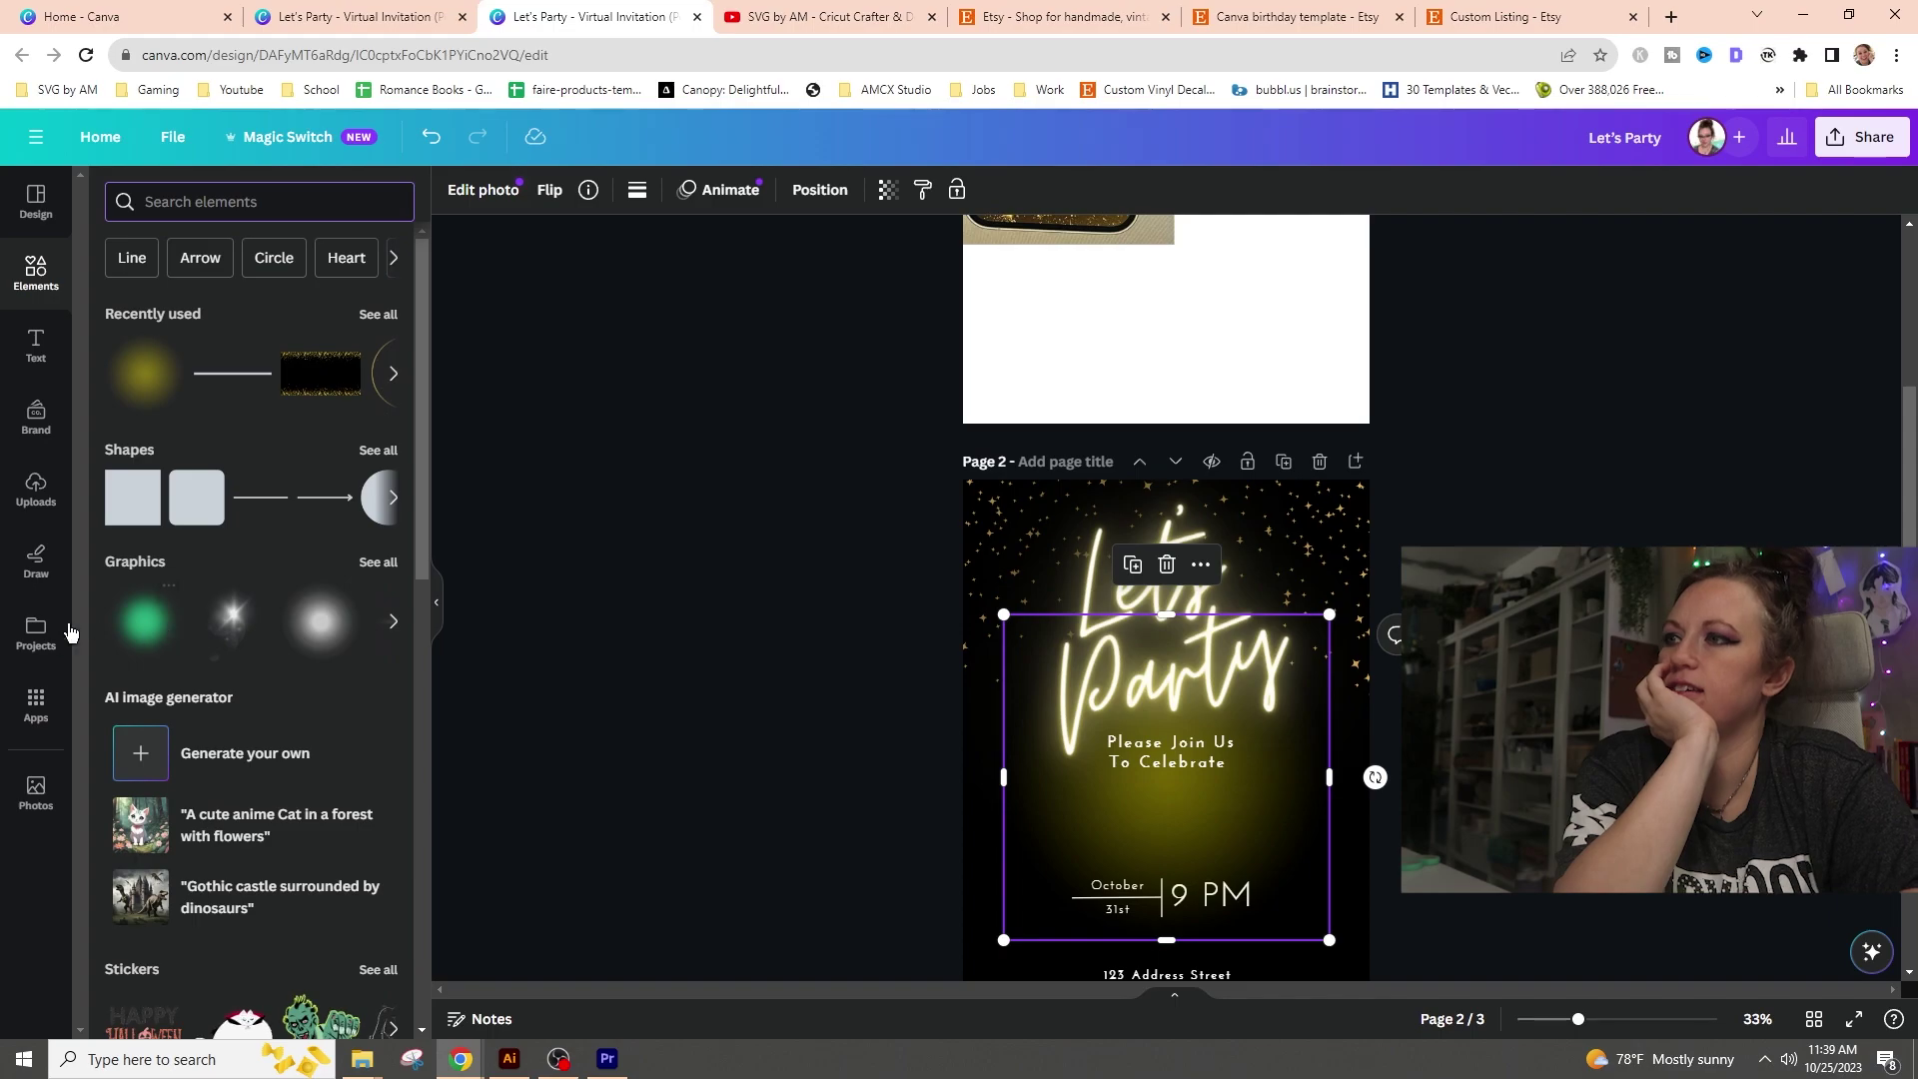
- Delete the yellow glow orb from page 2
click(1237, 842)
key(Delete)
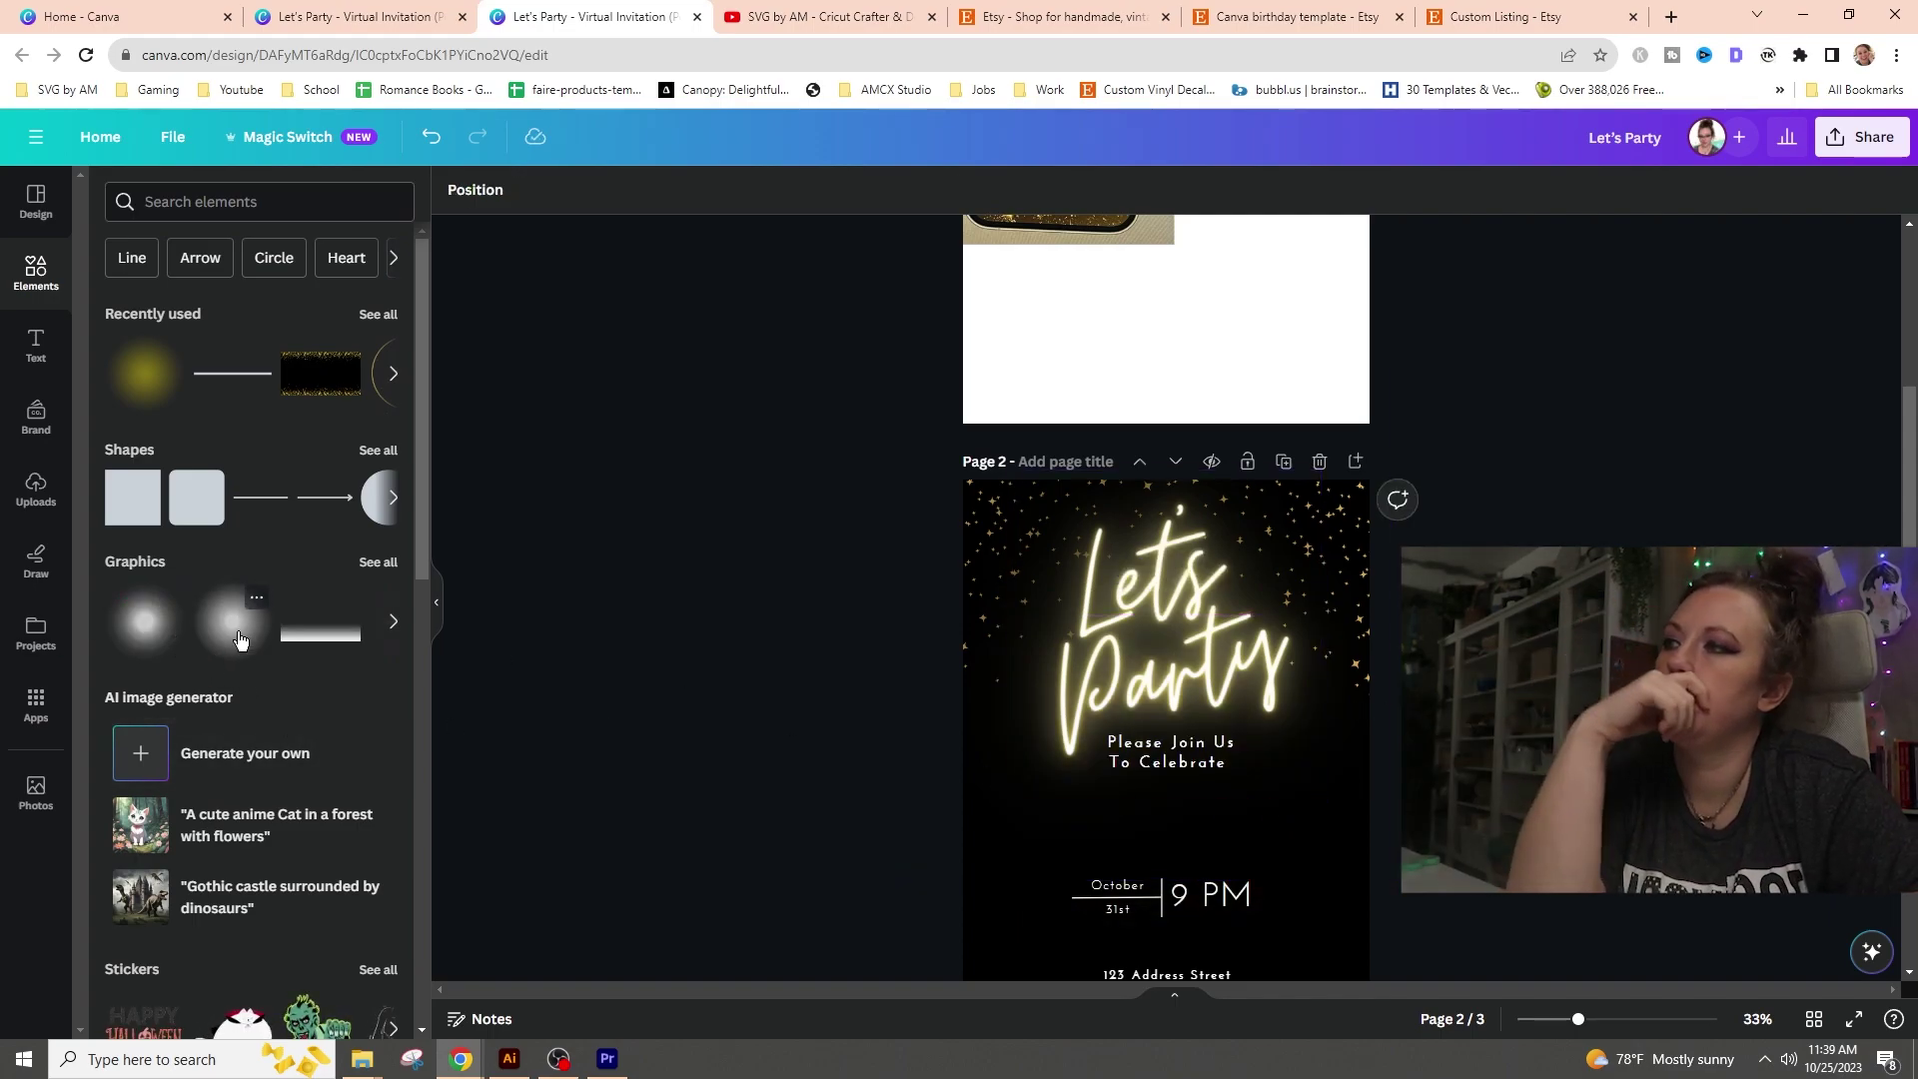
click(366, 566)
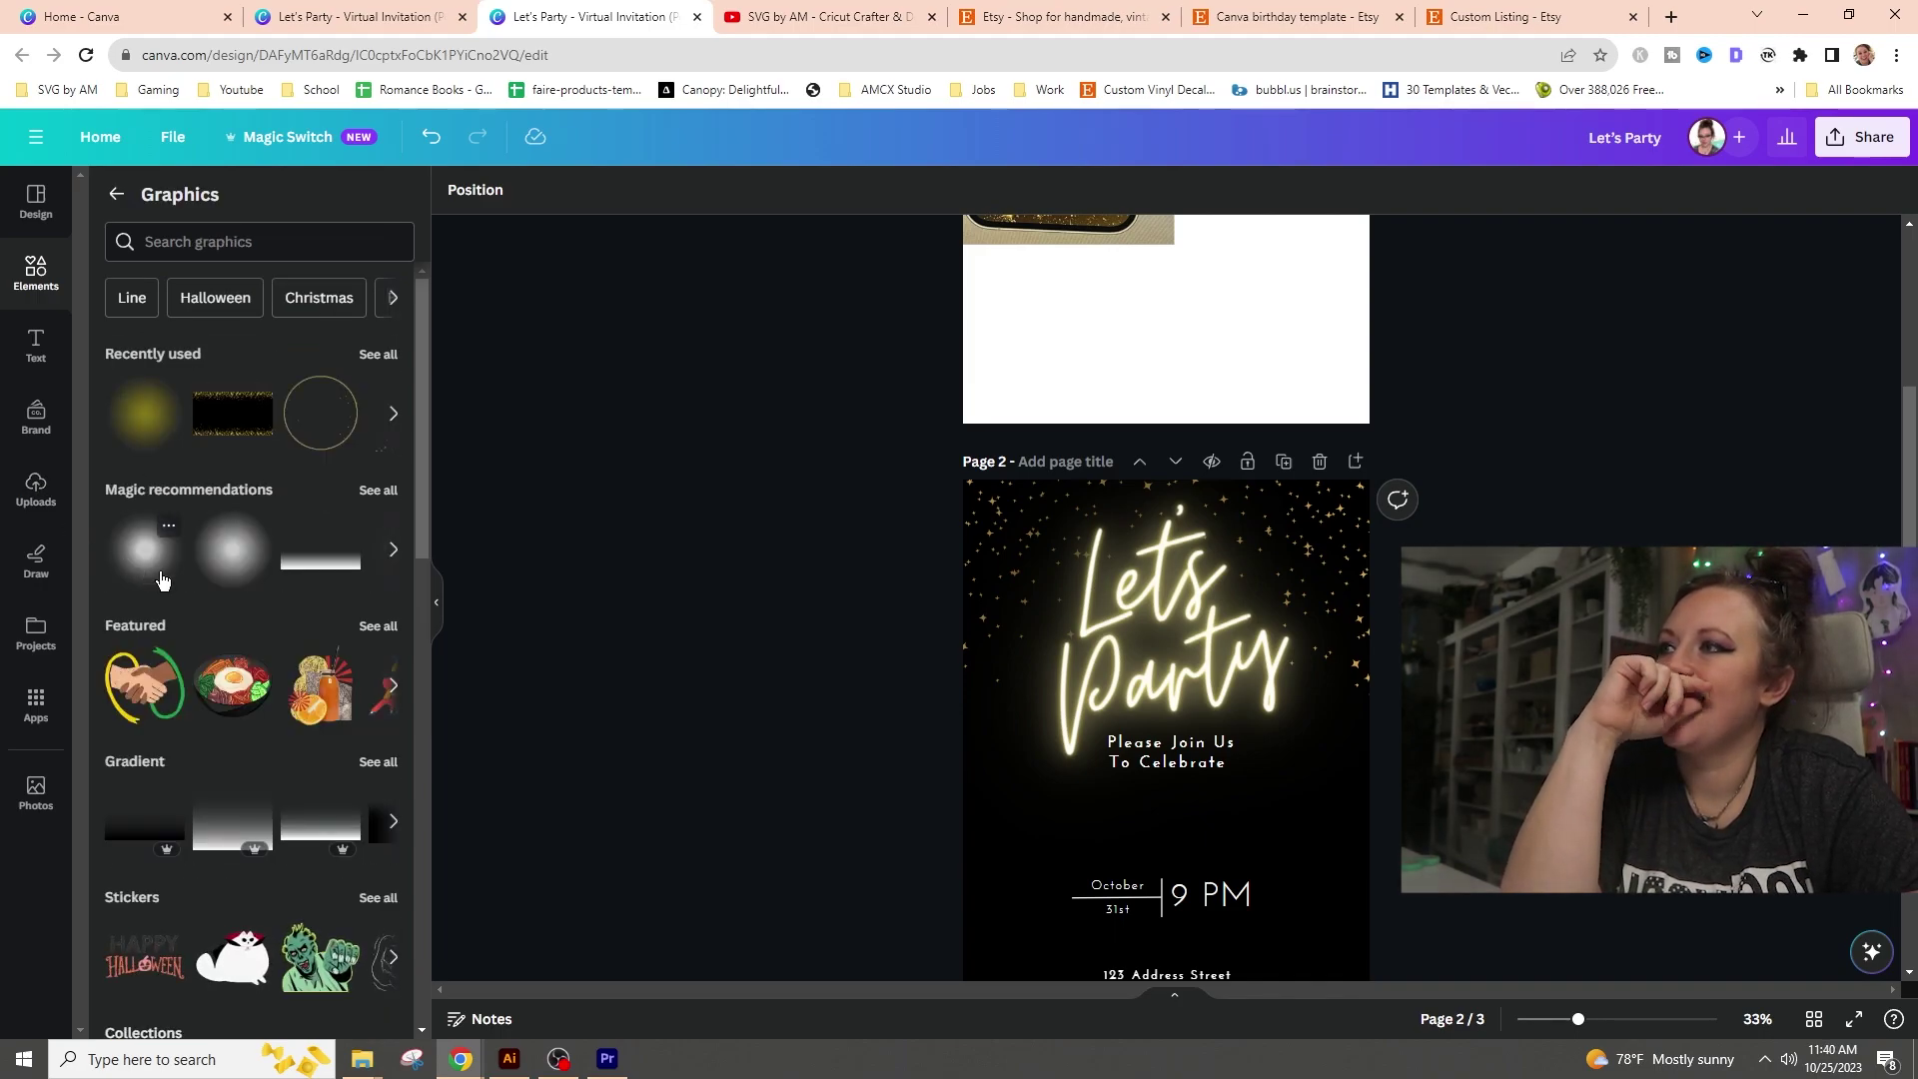
- Compare the Circle Shadow and Round Shadow details, then add Round Shadow to page 2
click(169, 530)
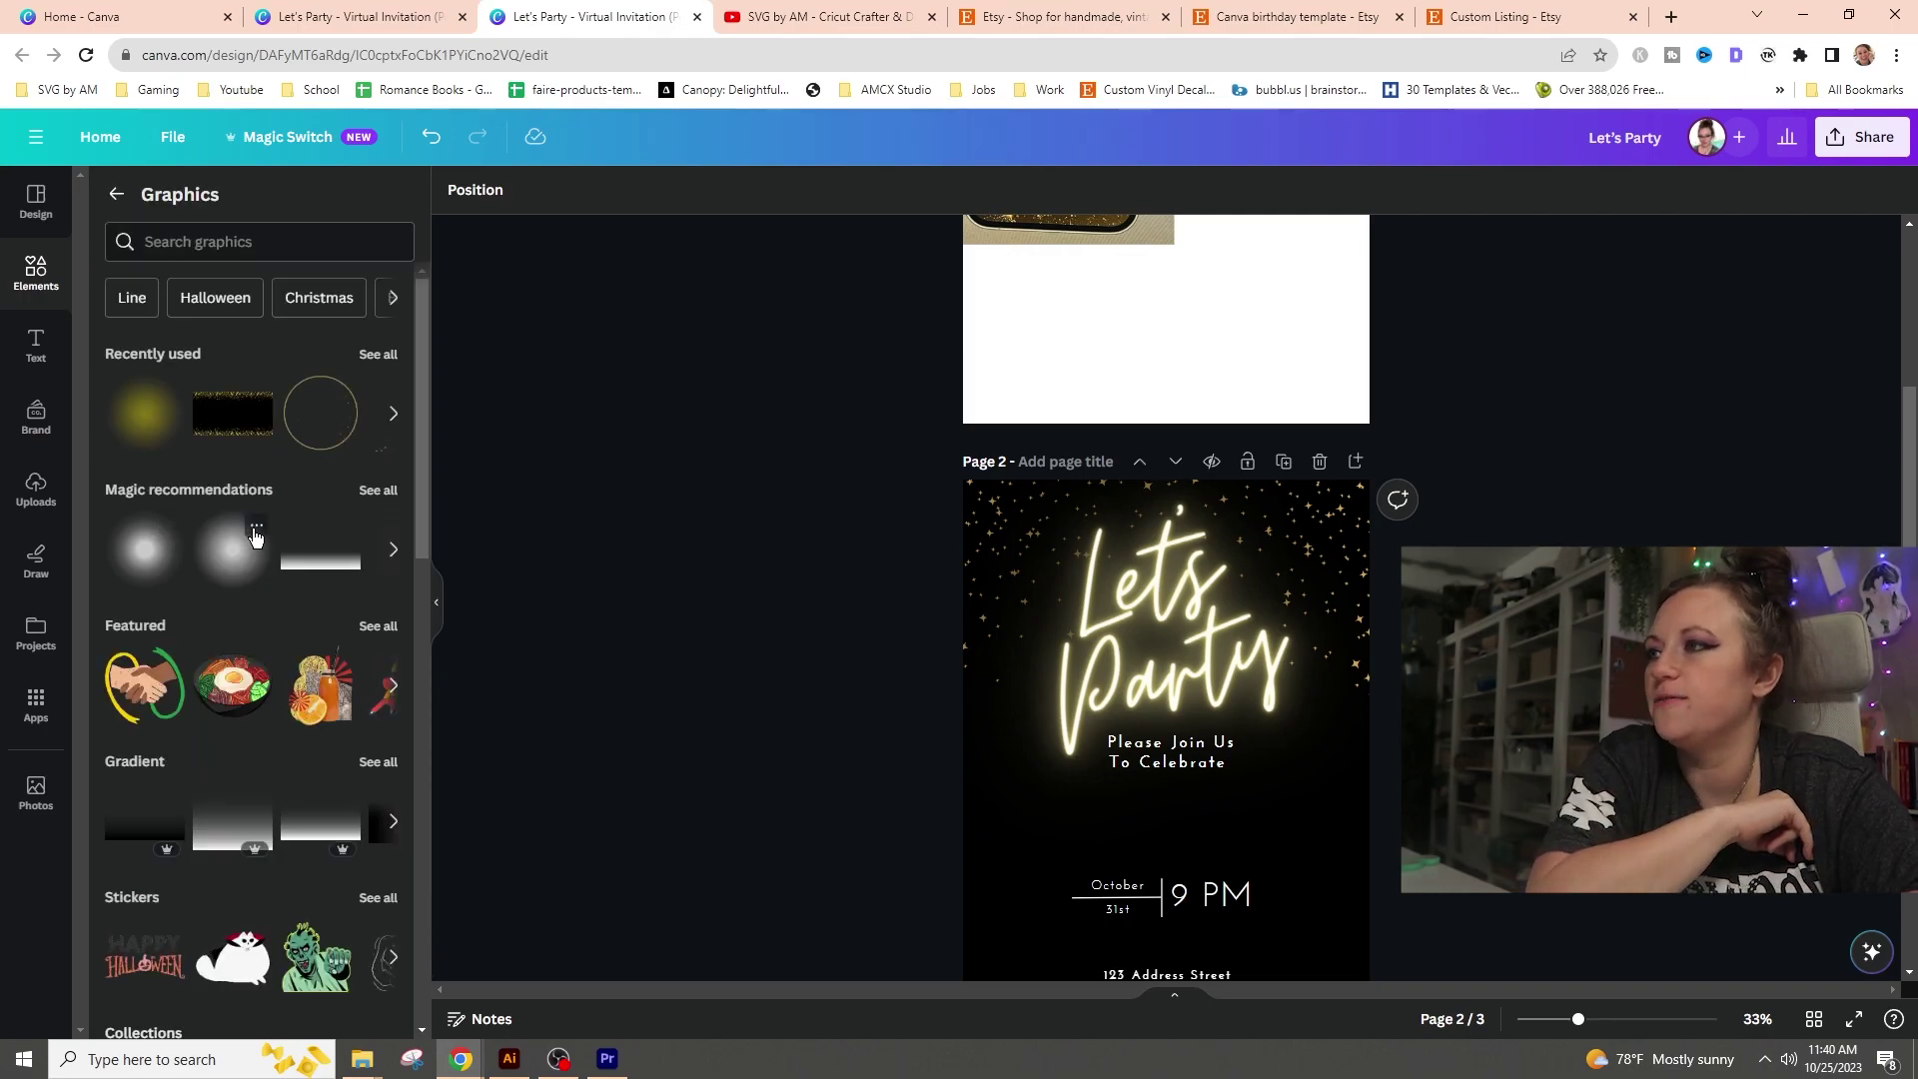
click(256, 526)
click(255, 529)
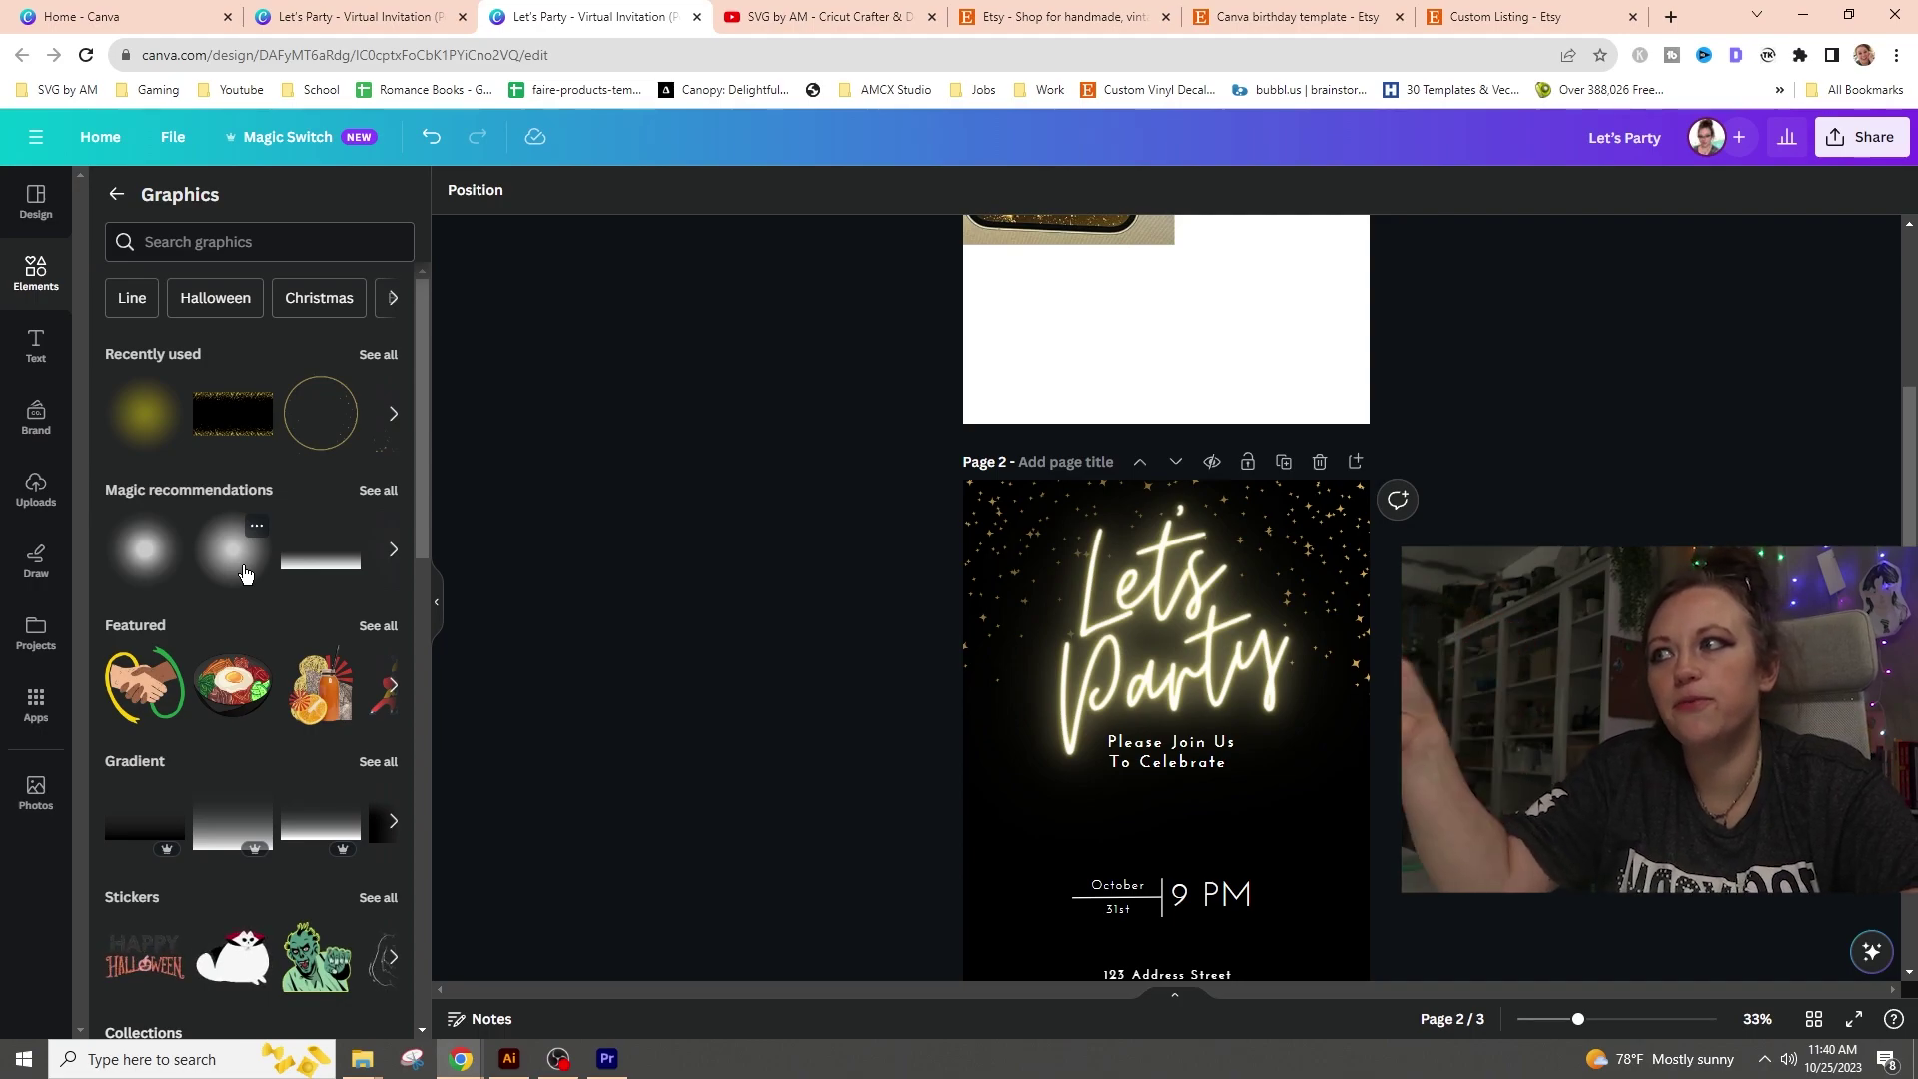
click(258, 526)
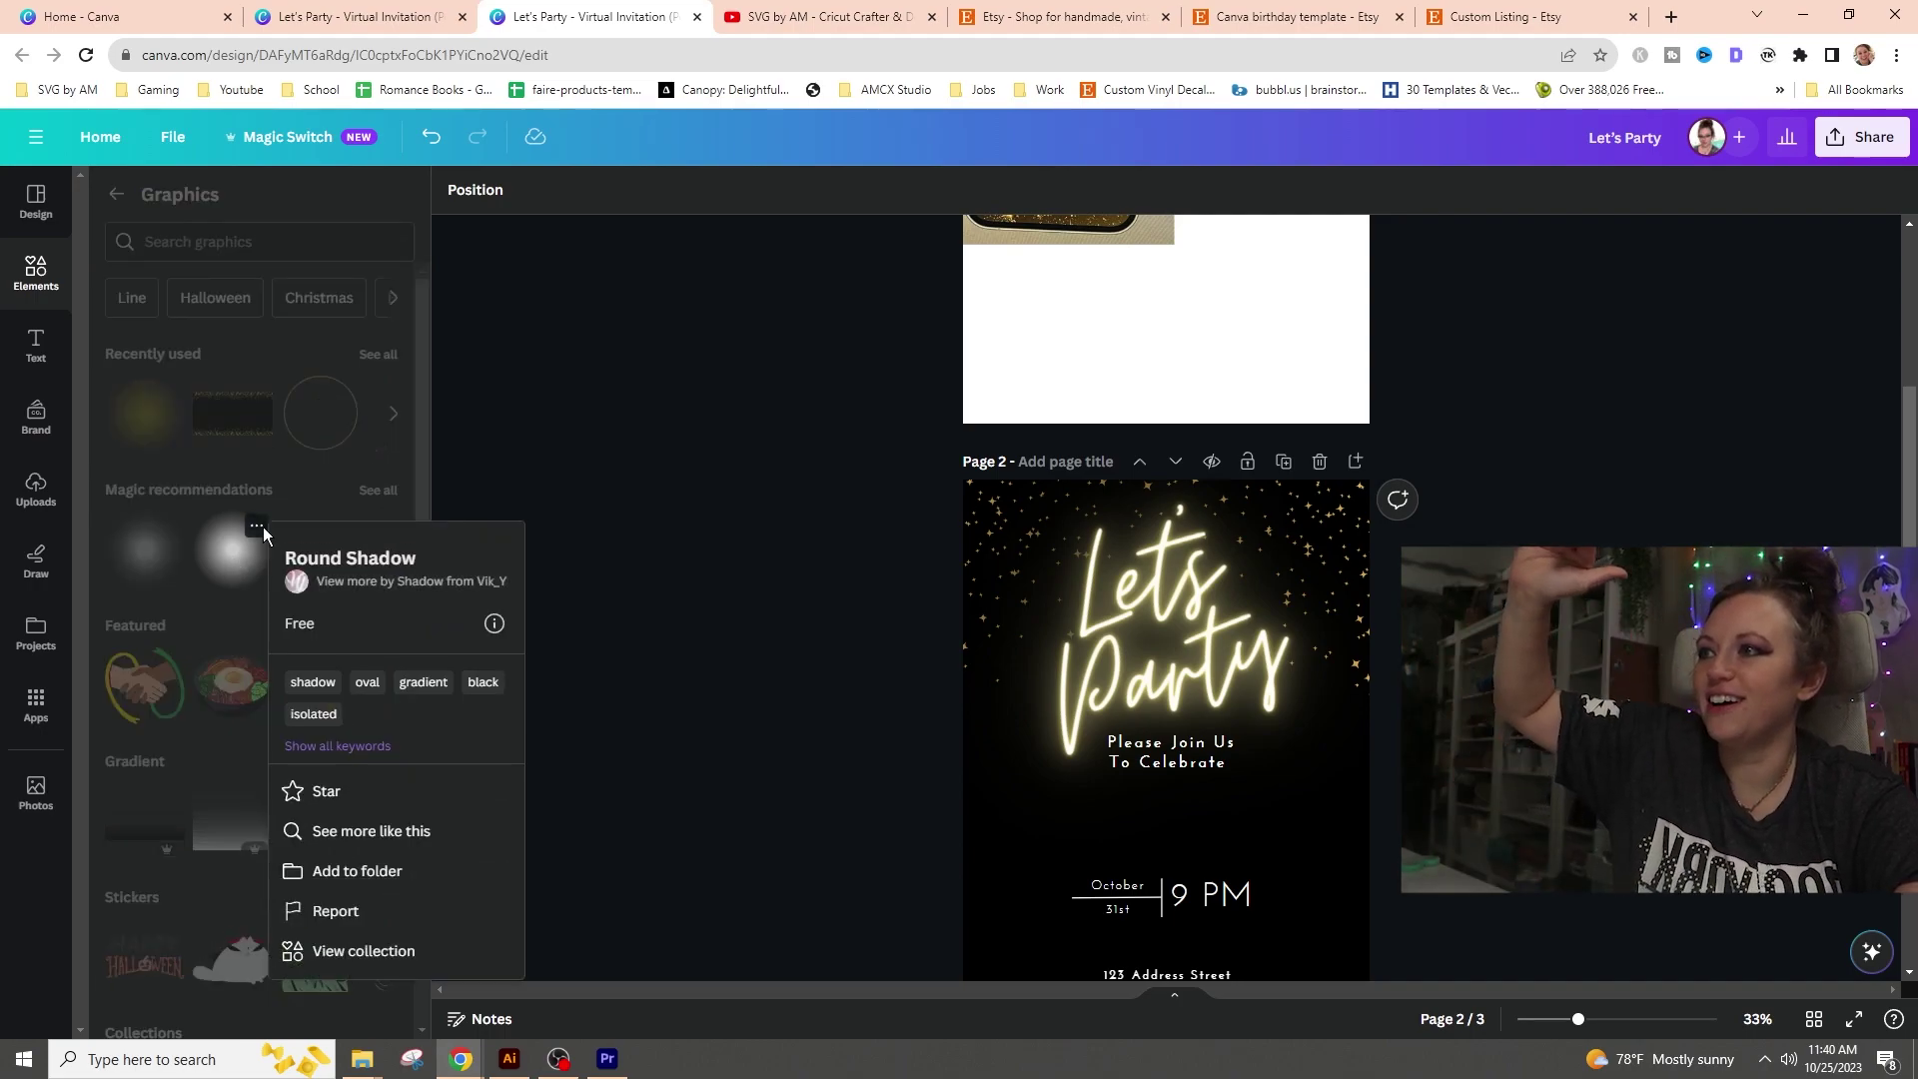
click(451, 340)
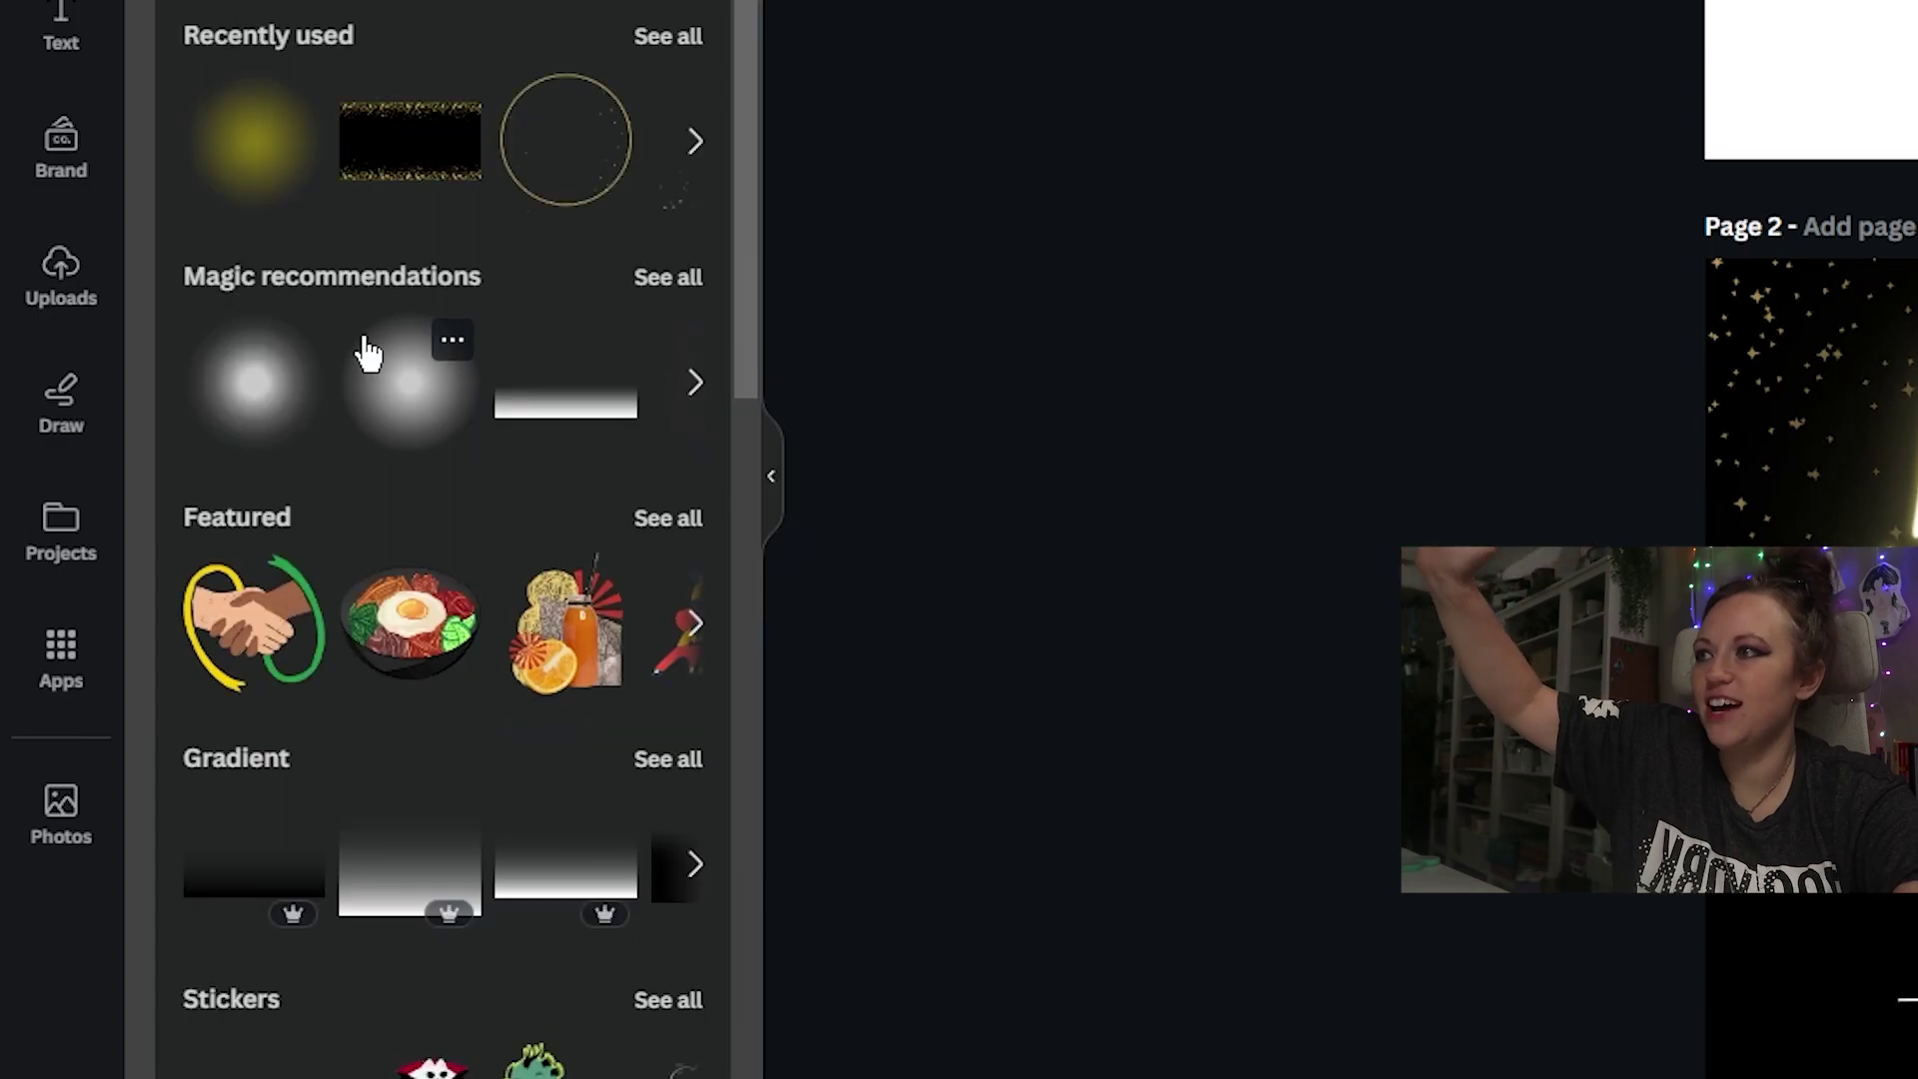
click(296, 340)
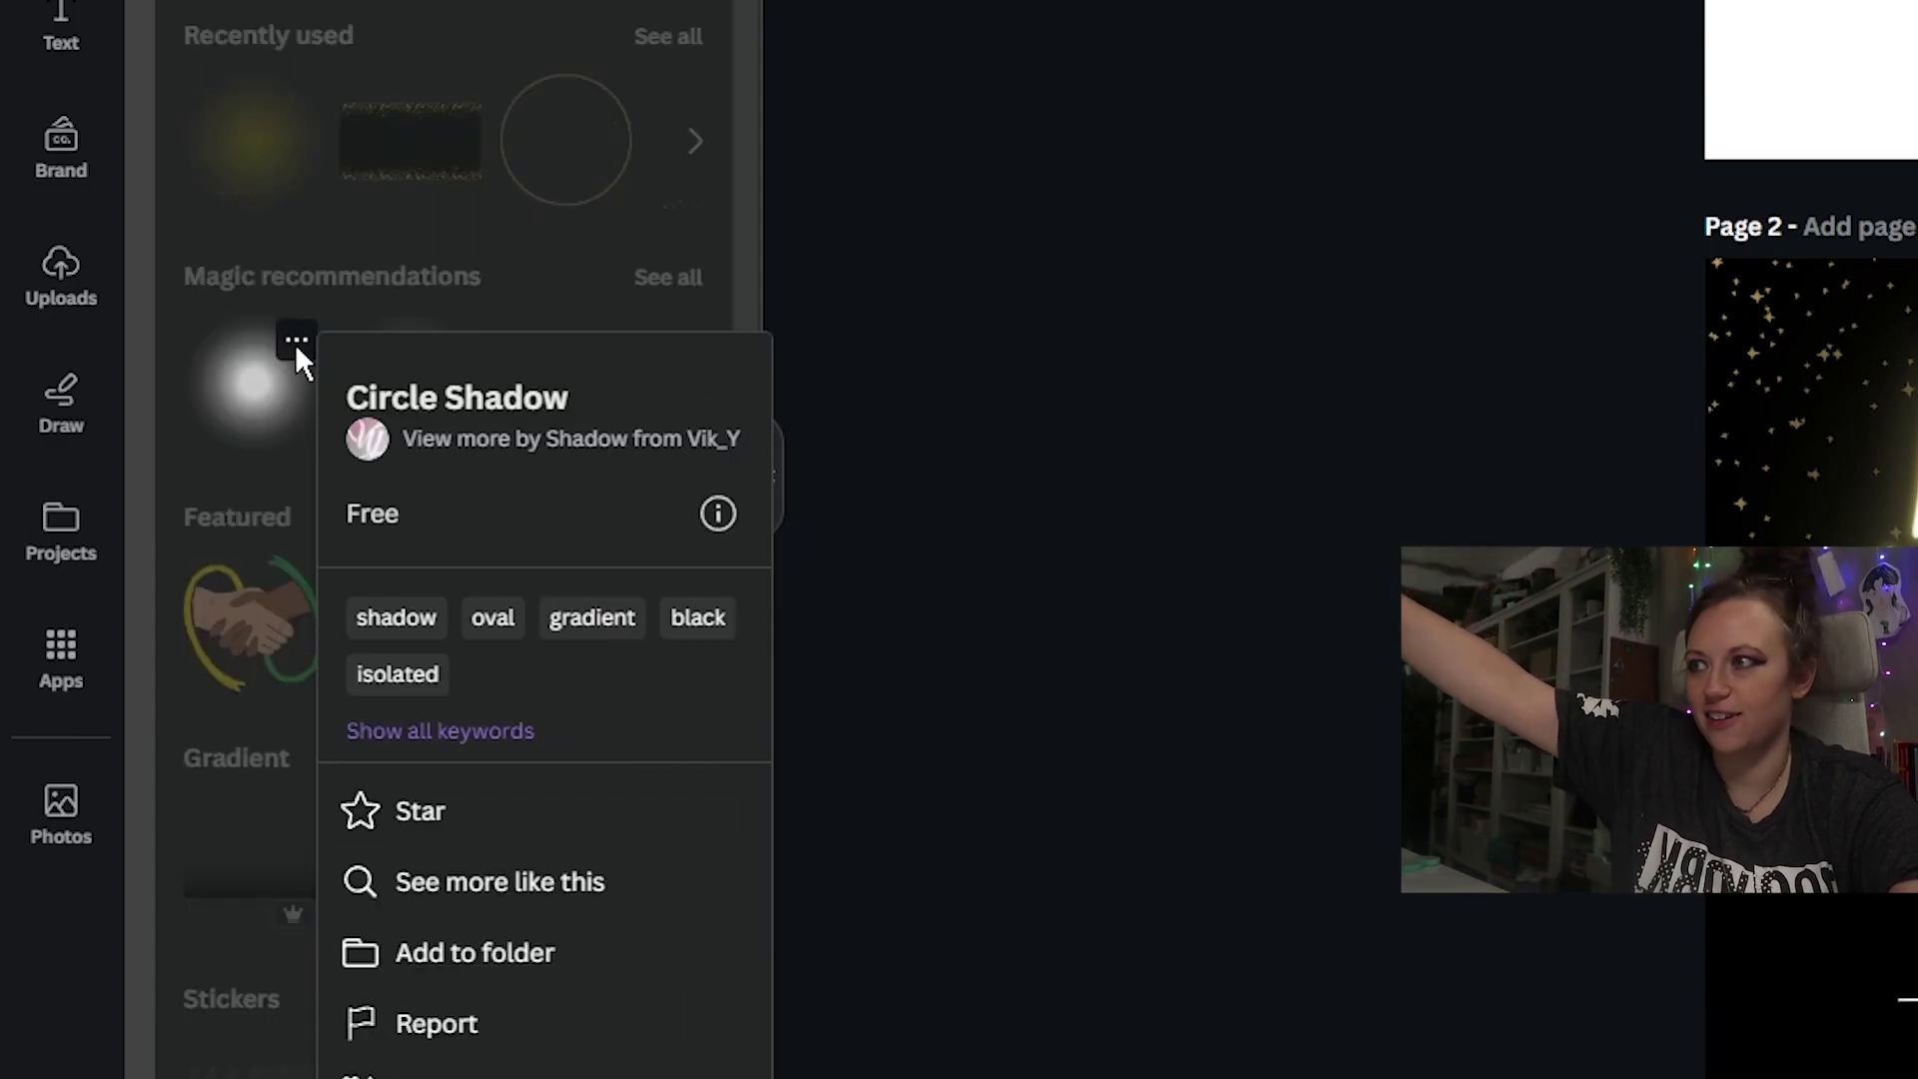
click(246, 407)
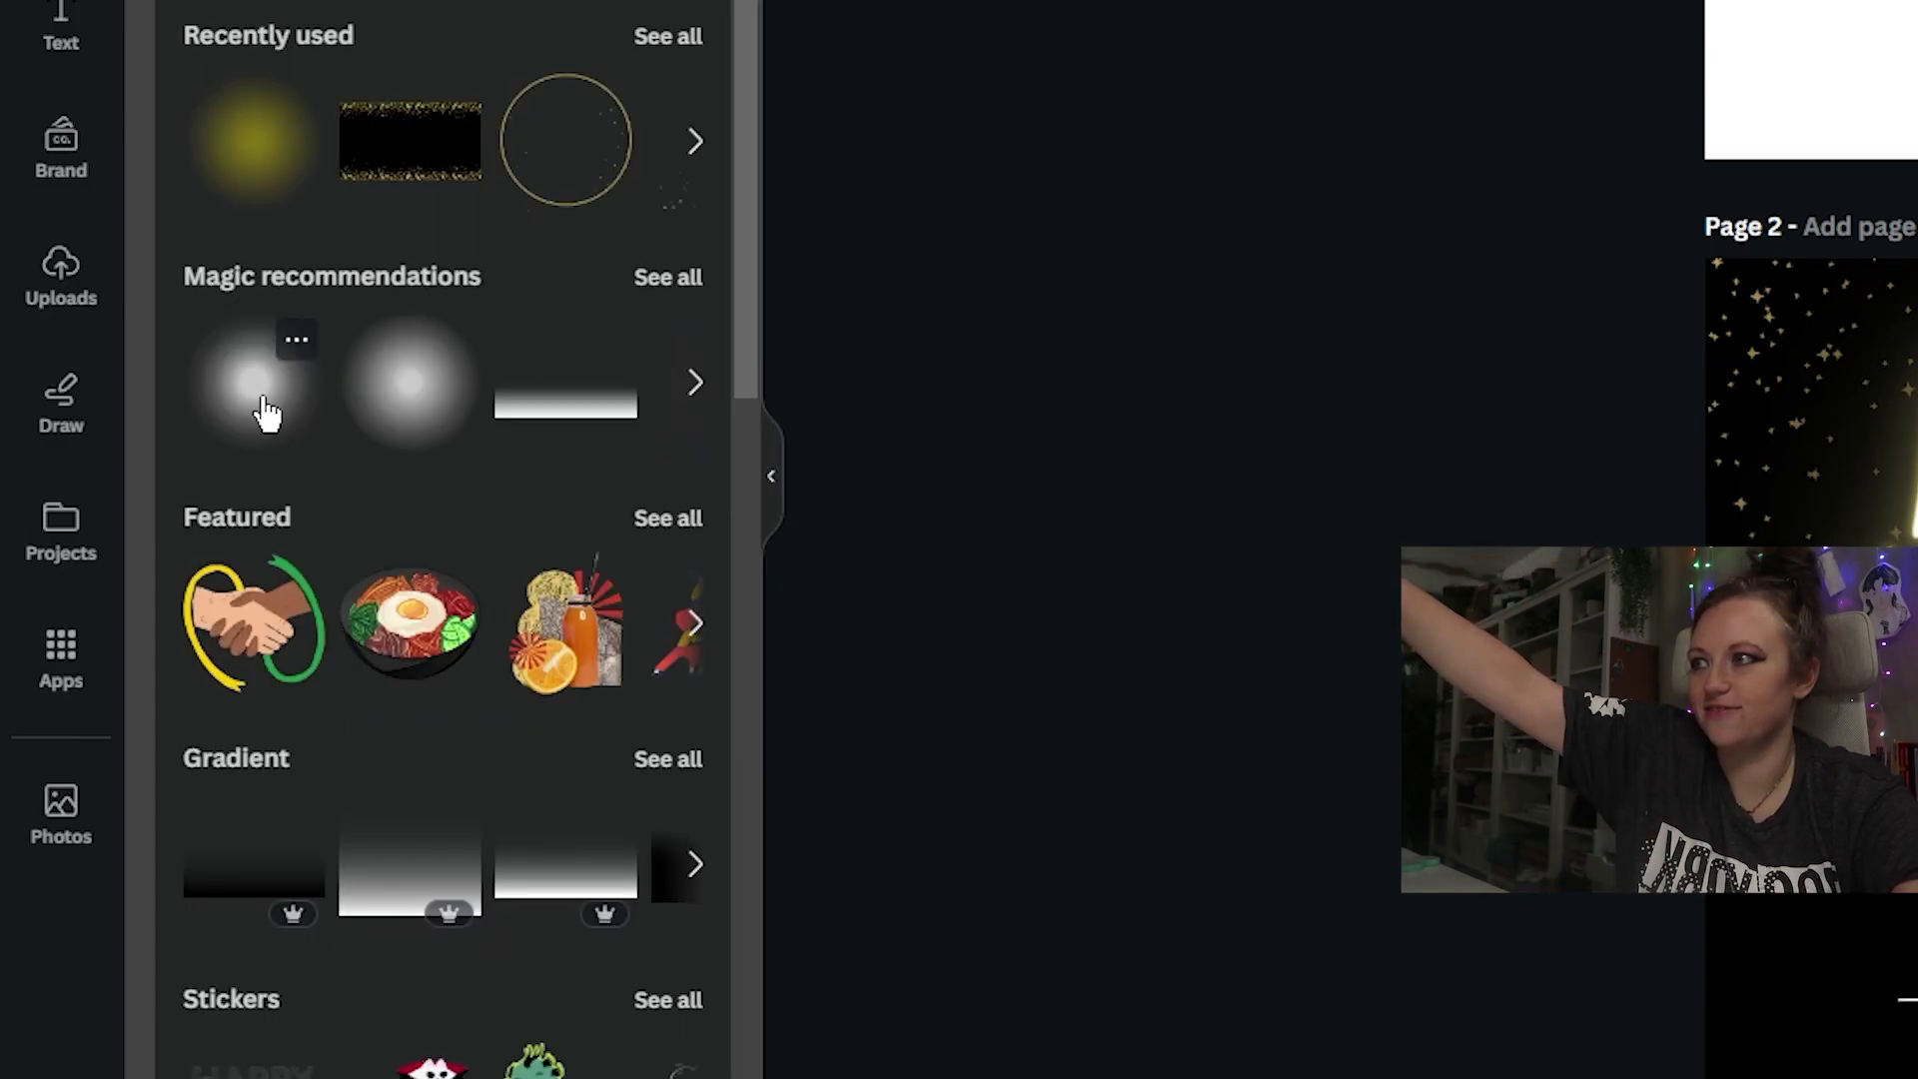
click(398, 414)
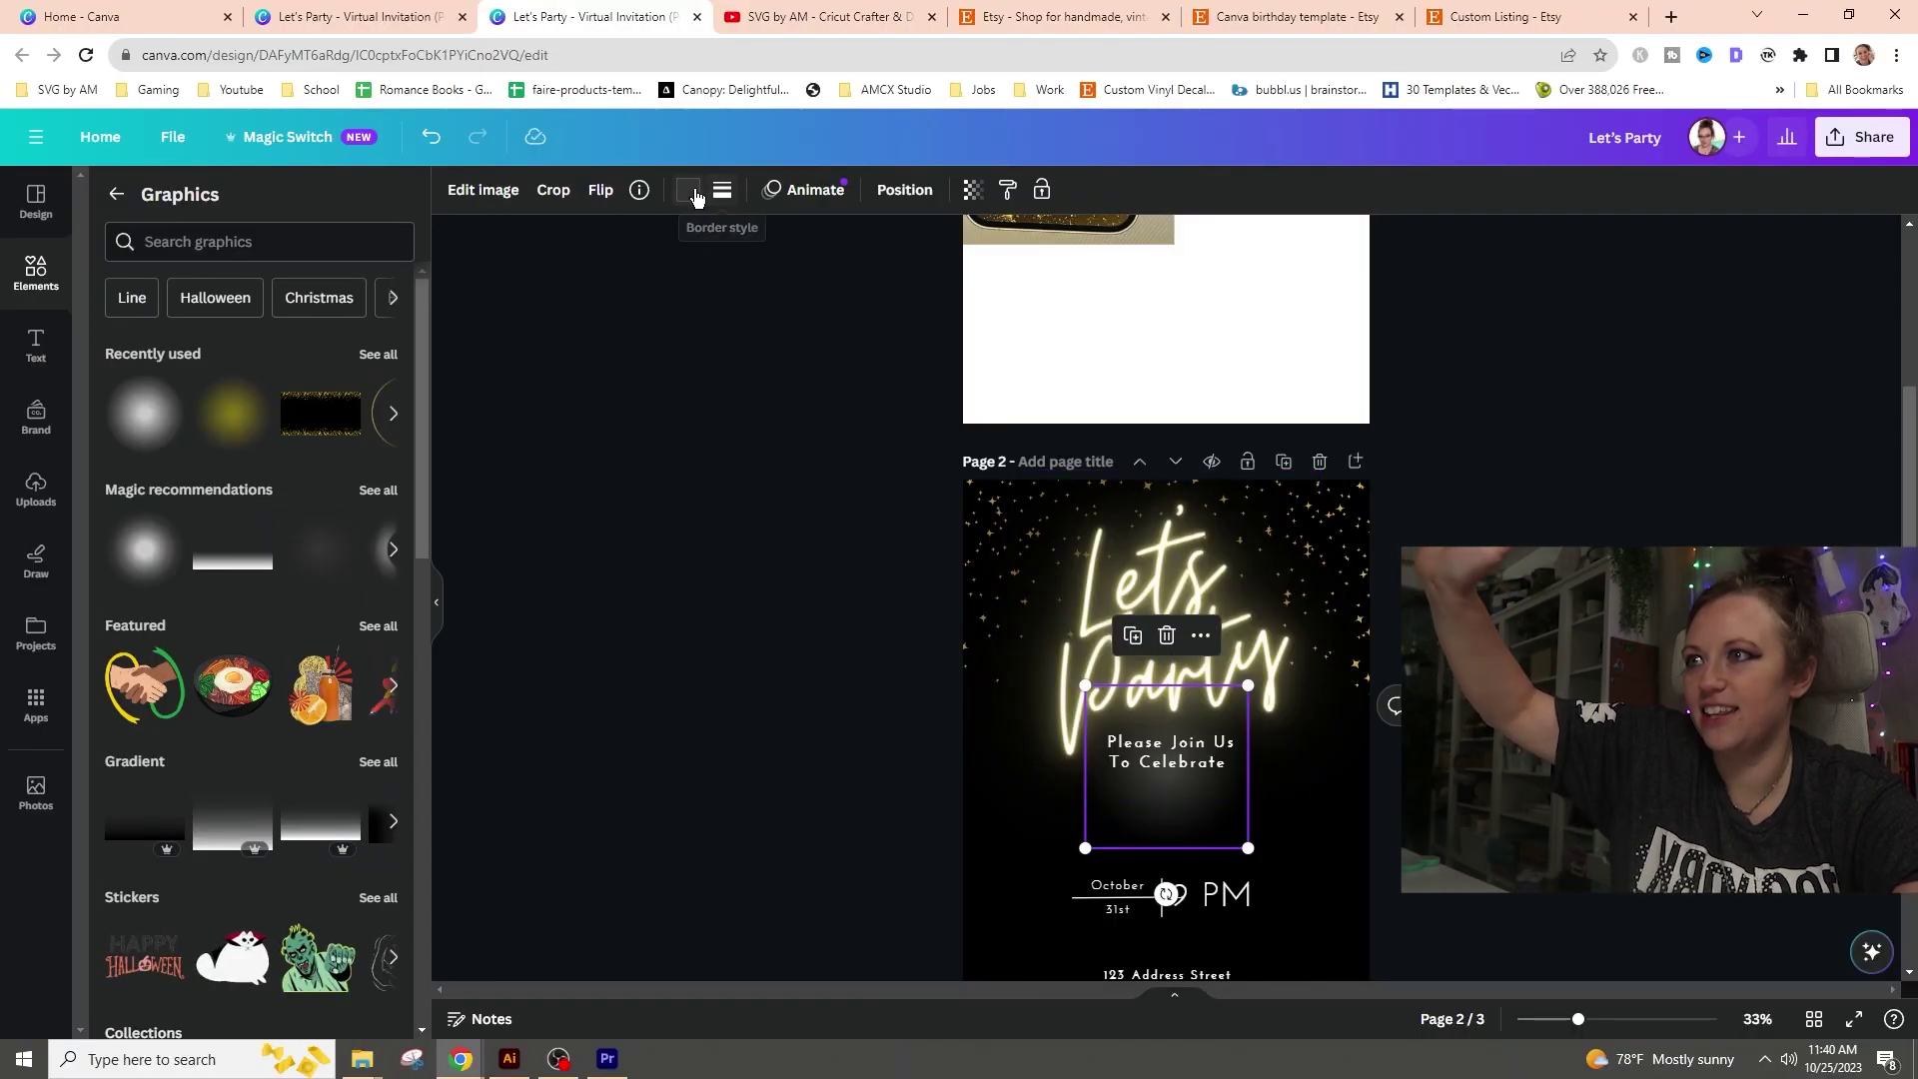
- Recolour the glow with the gold swatches from Document colors
click(689, 191)
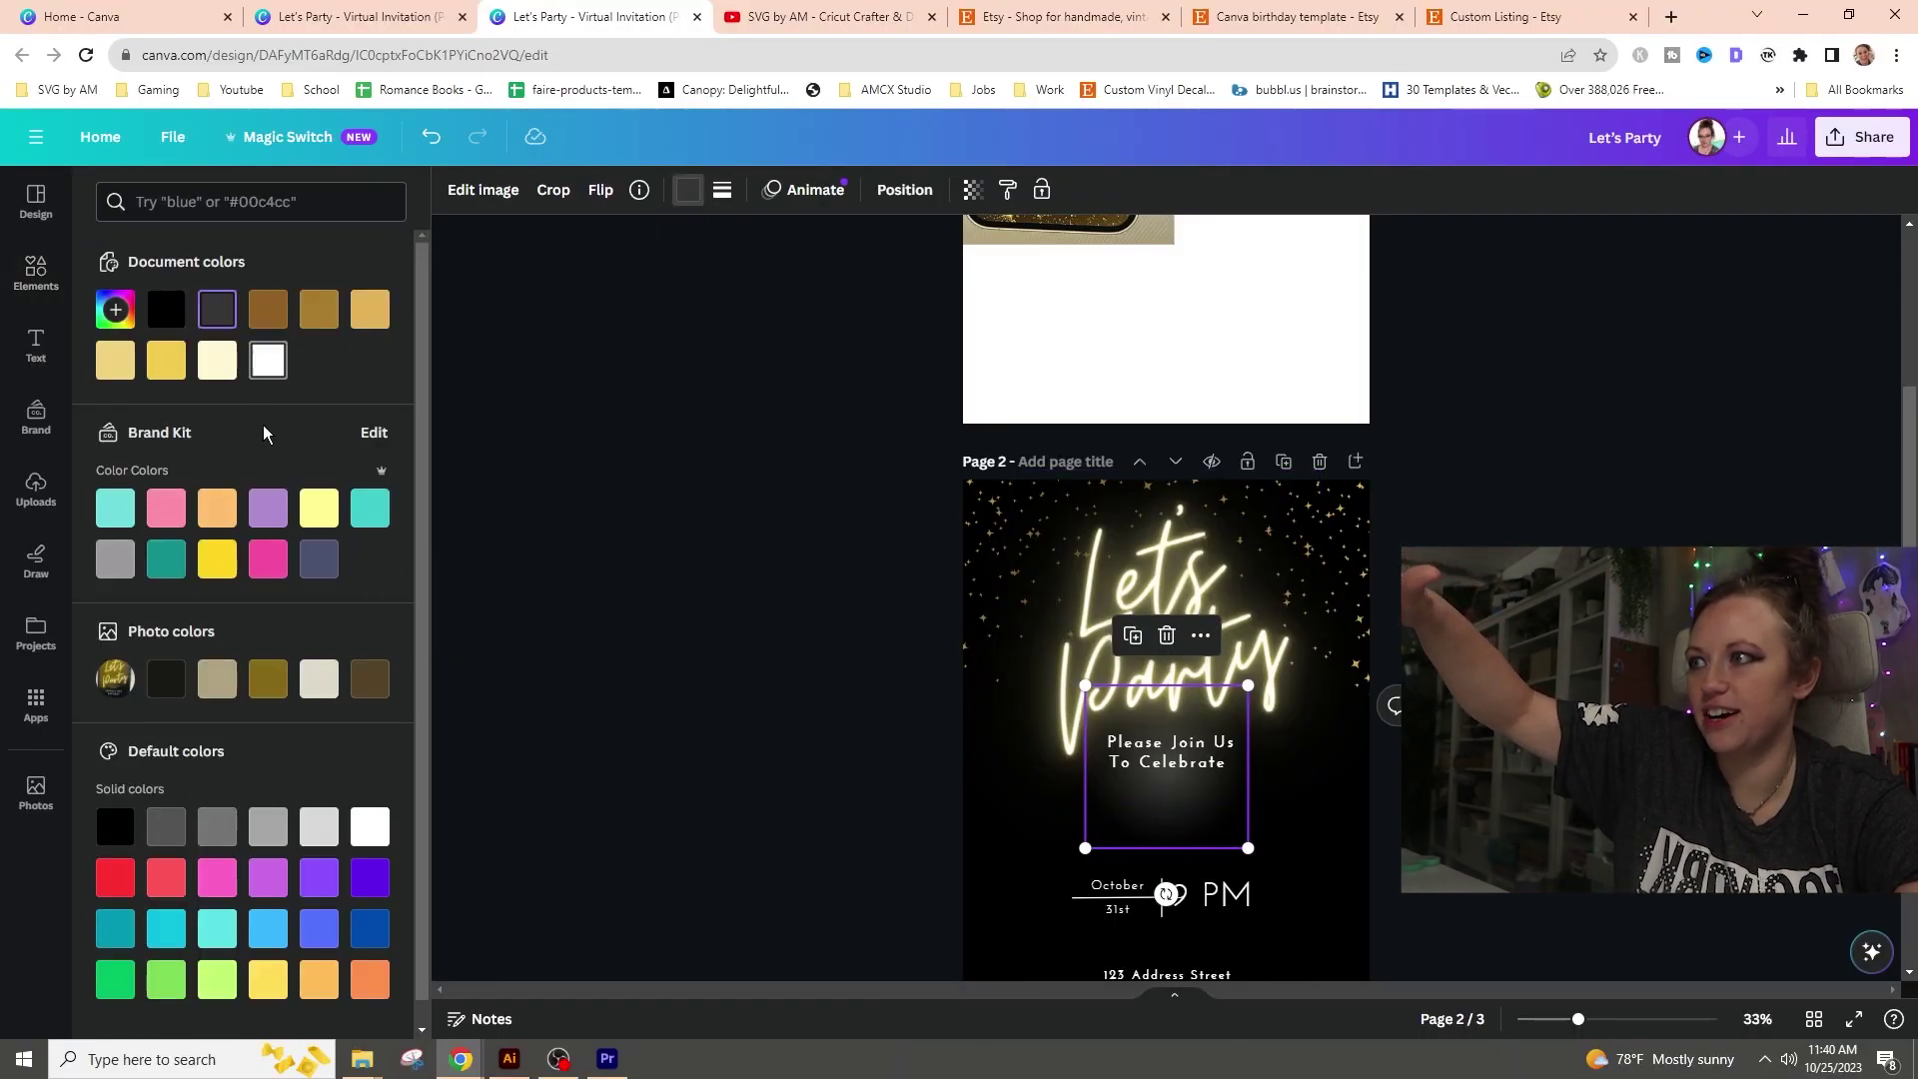
click(319, 309)
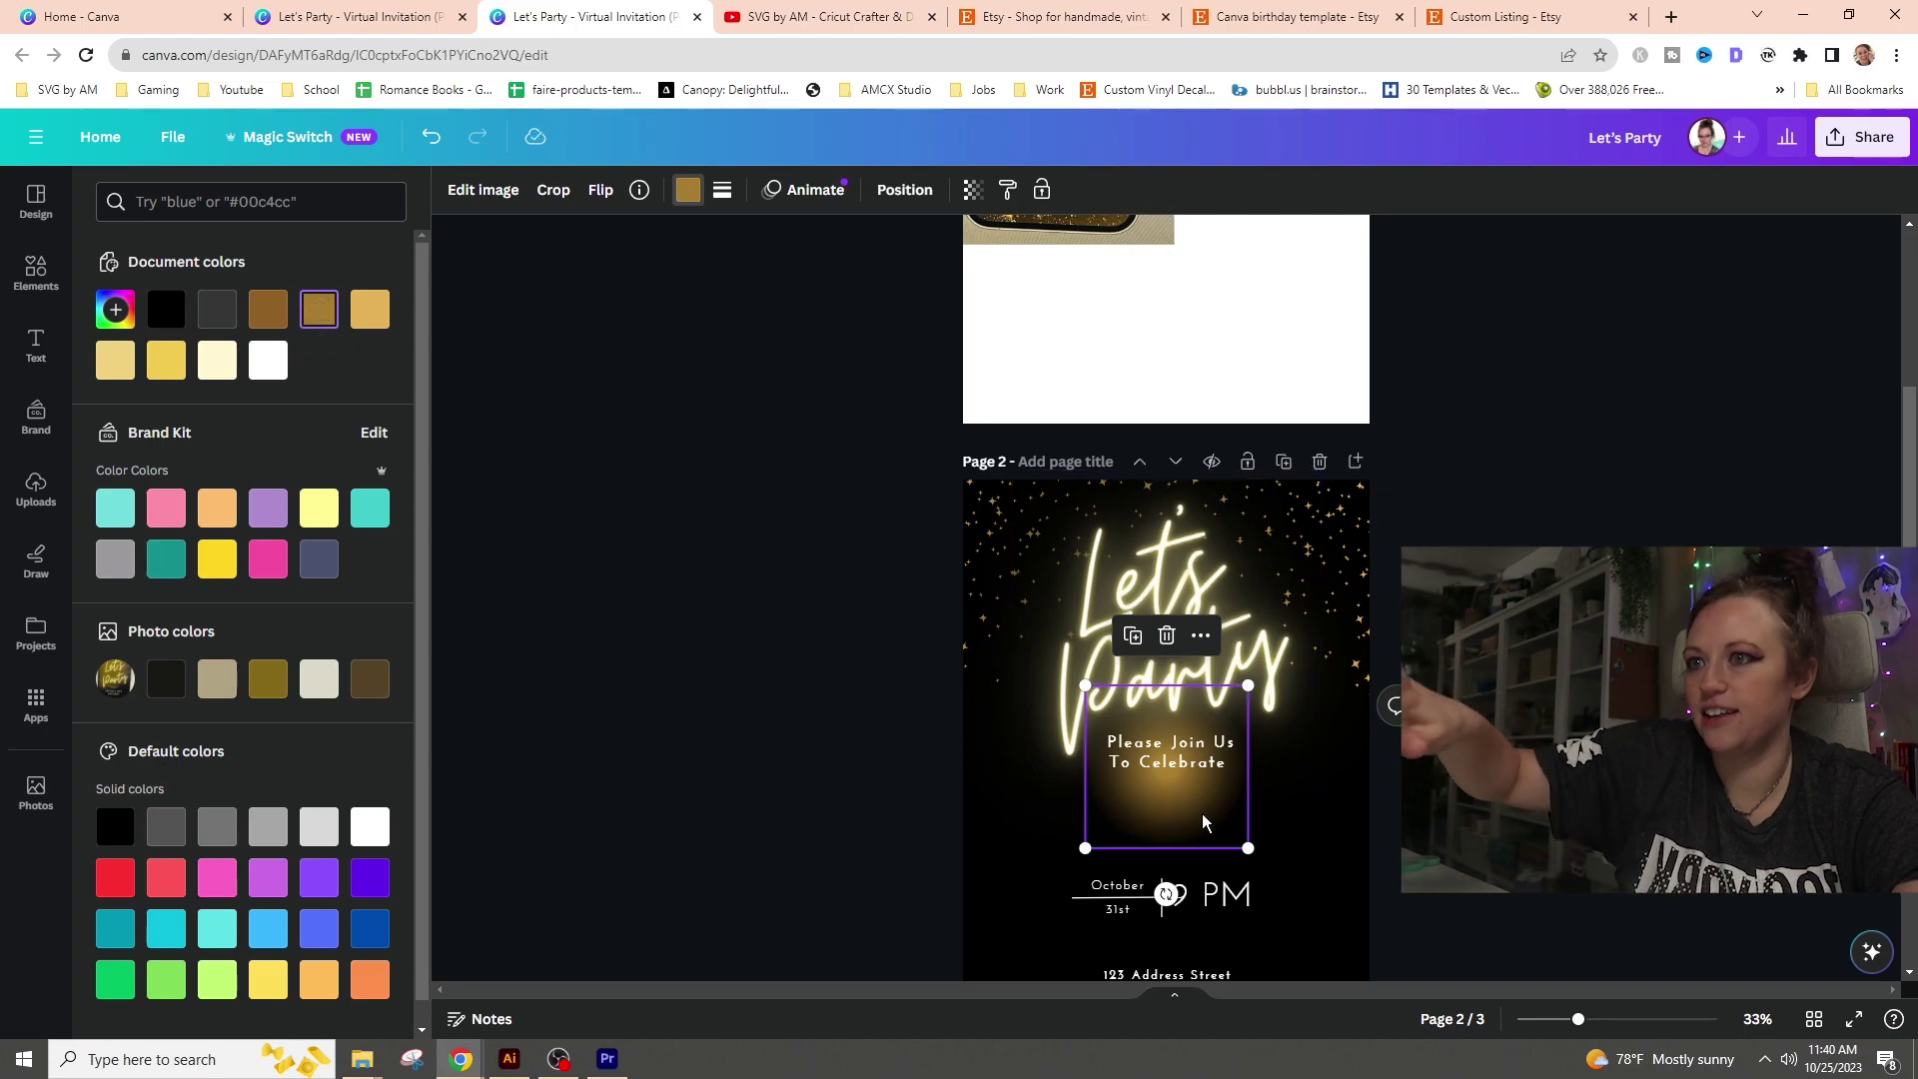
scroll(1189, 830, down, 5)
scroll(1189, 830, up, 5)
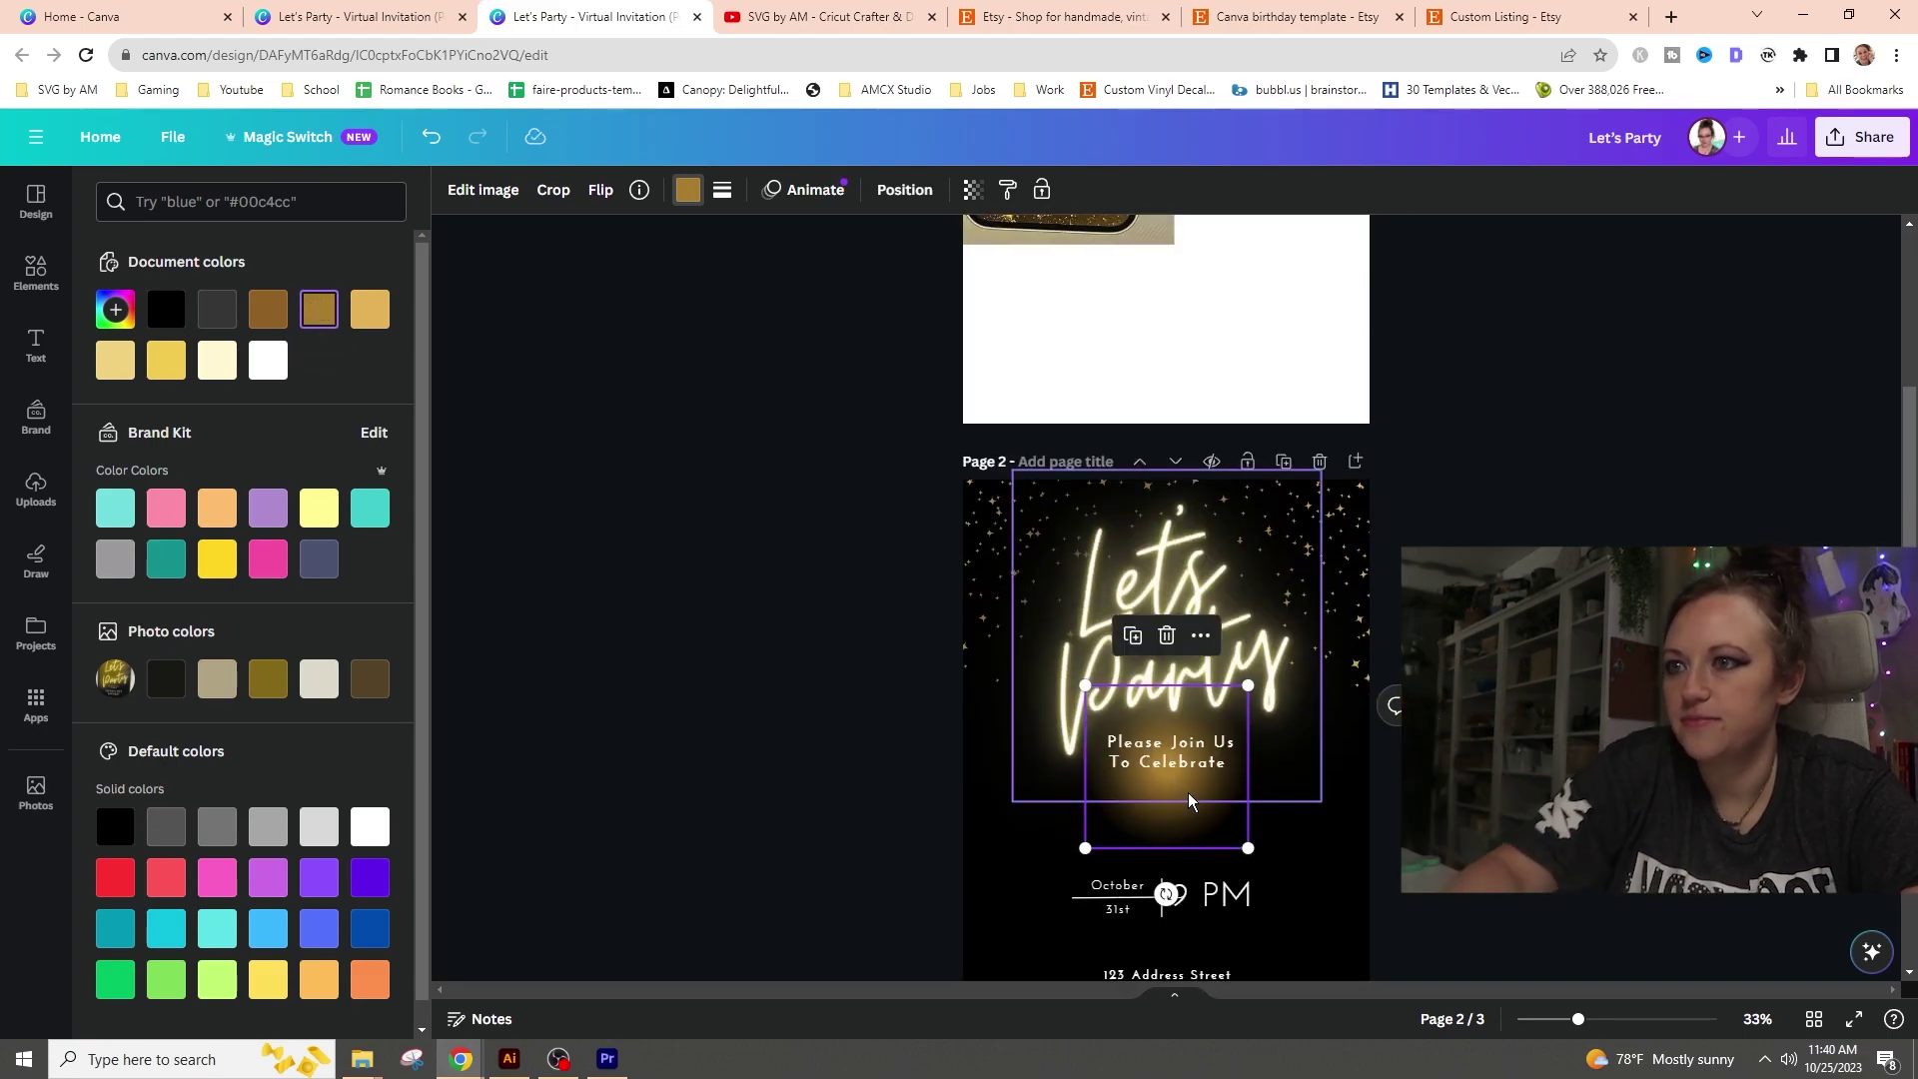
drag(1186, 813, 1453, 949)
click(368, 311)
- Enlarge the glow behind the Let's Party title, trying a paler yellow shade
drag(1266, 765, 1237, 723)
scroll(1237, 722, down, 5)
scroll(1167, 599, up, 4)
click(116, 362)
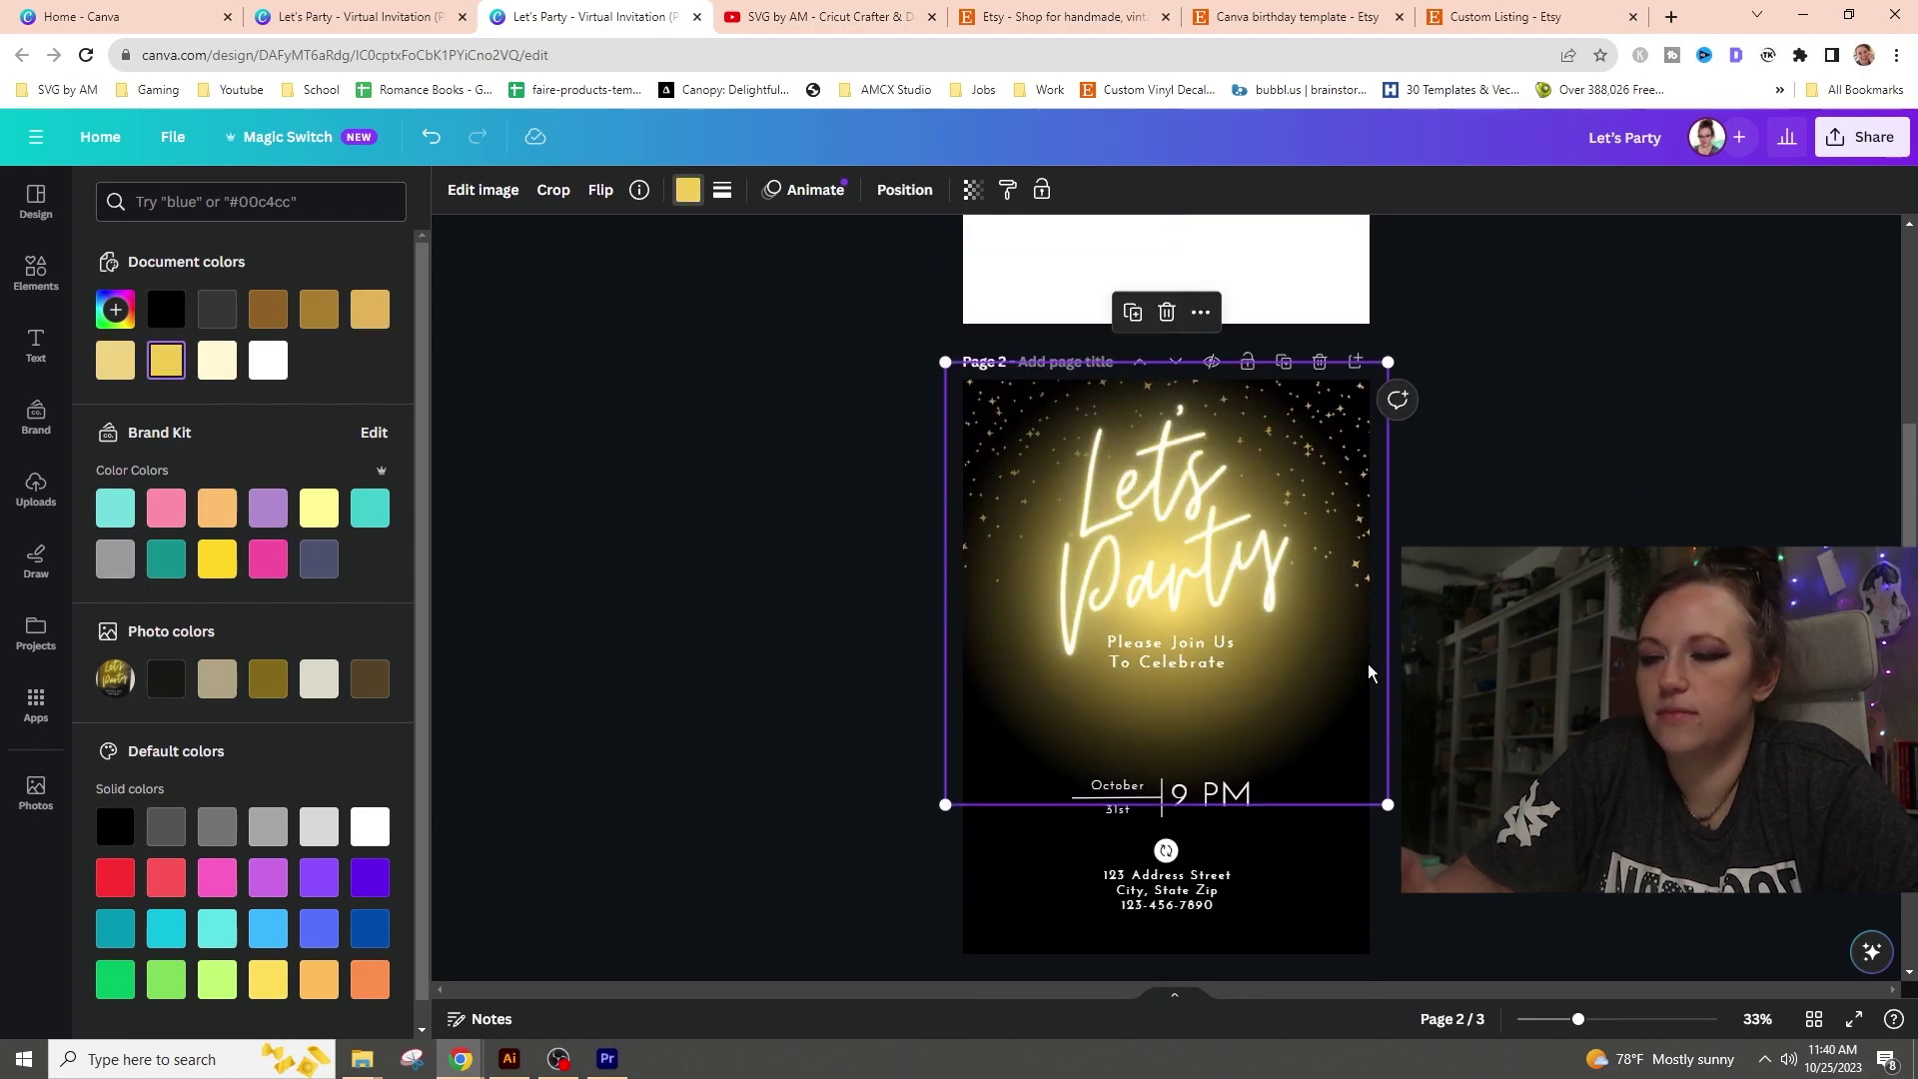
drag(1399, 813, 1480, 895)
drag(1303, 720, 1276, 683)
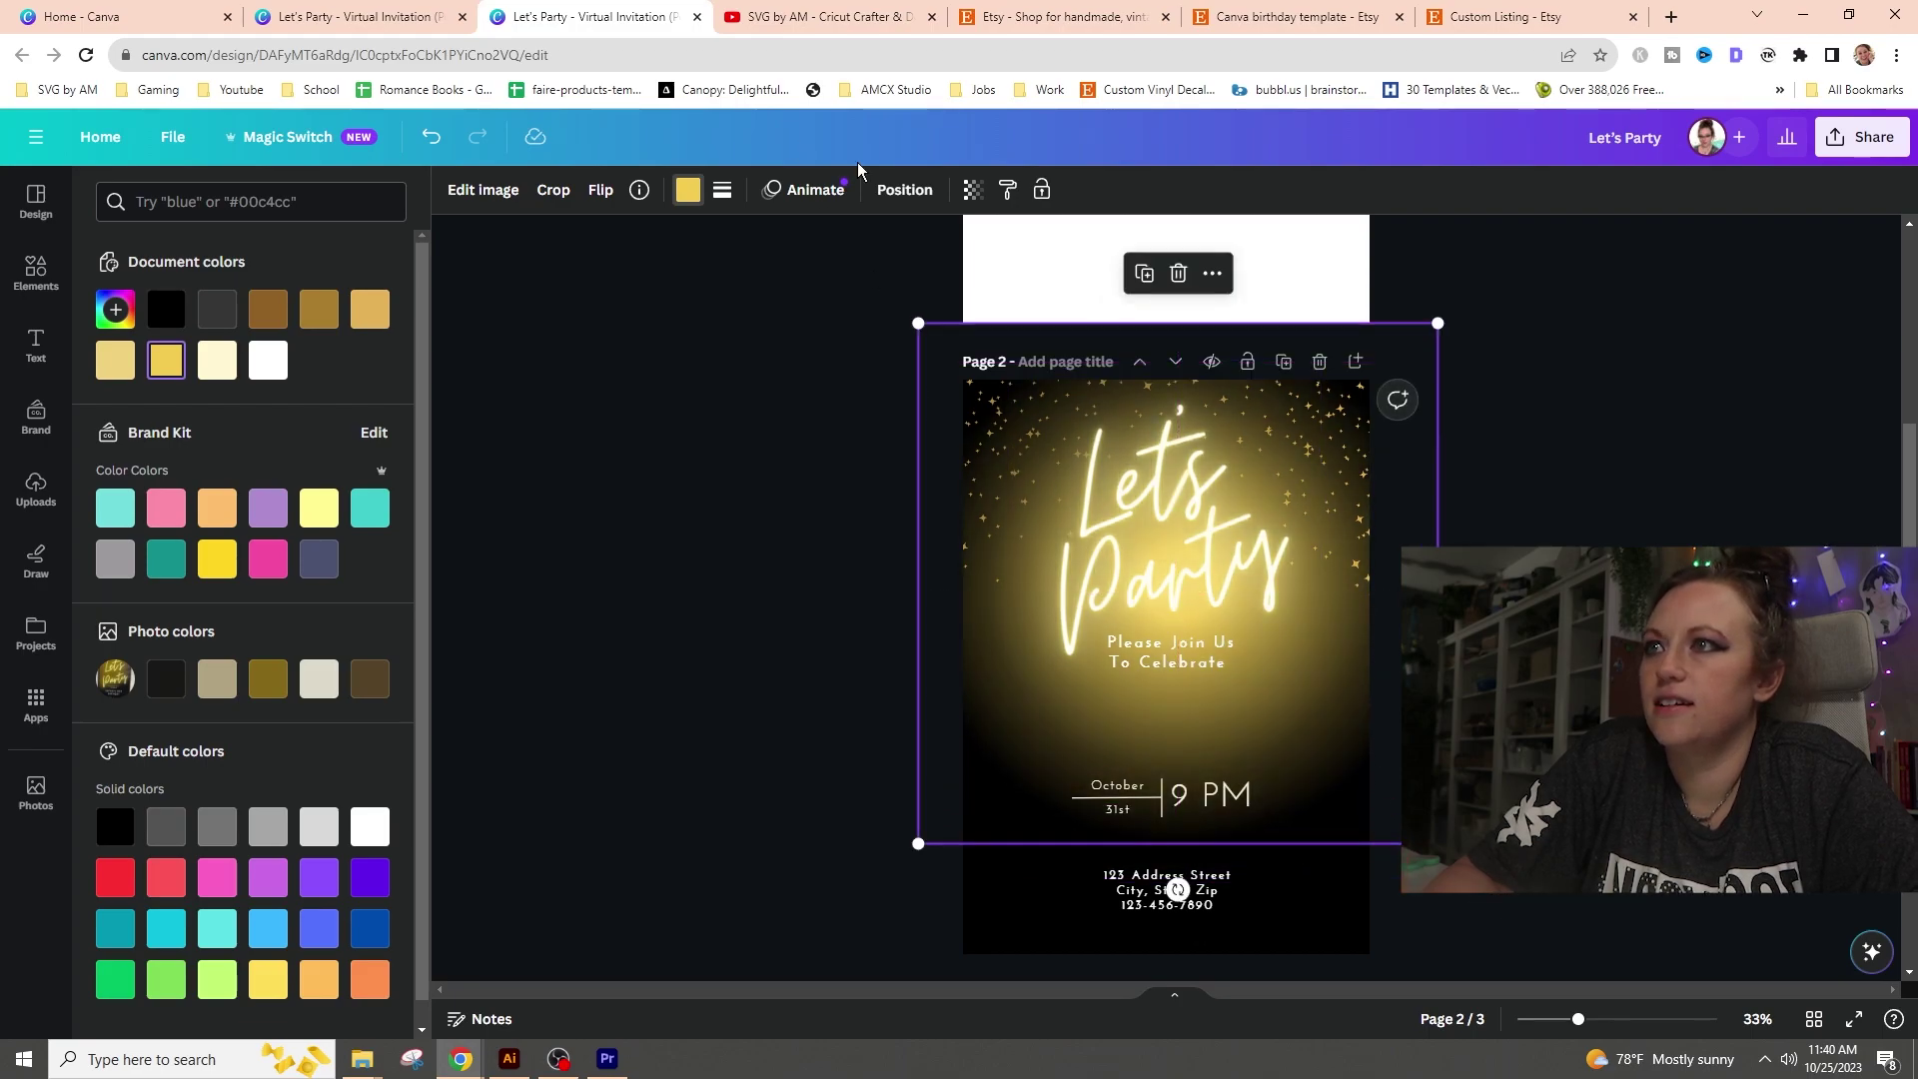
- Lower the glow's transparency to about 72 and shift it up and left
click(973, 191)
drag(928, 279, 915, 280)
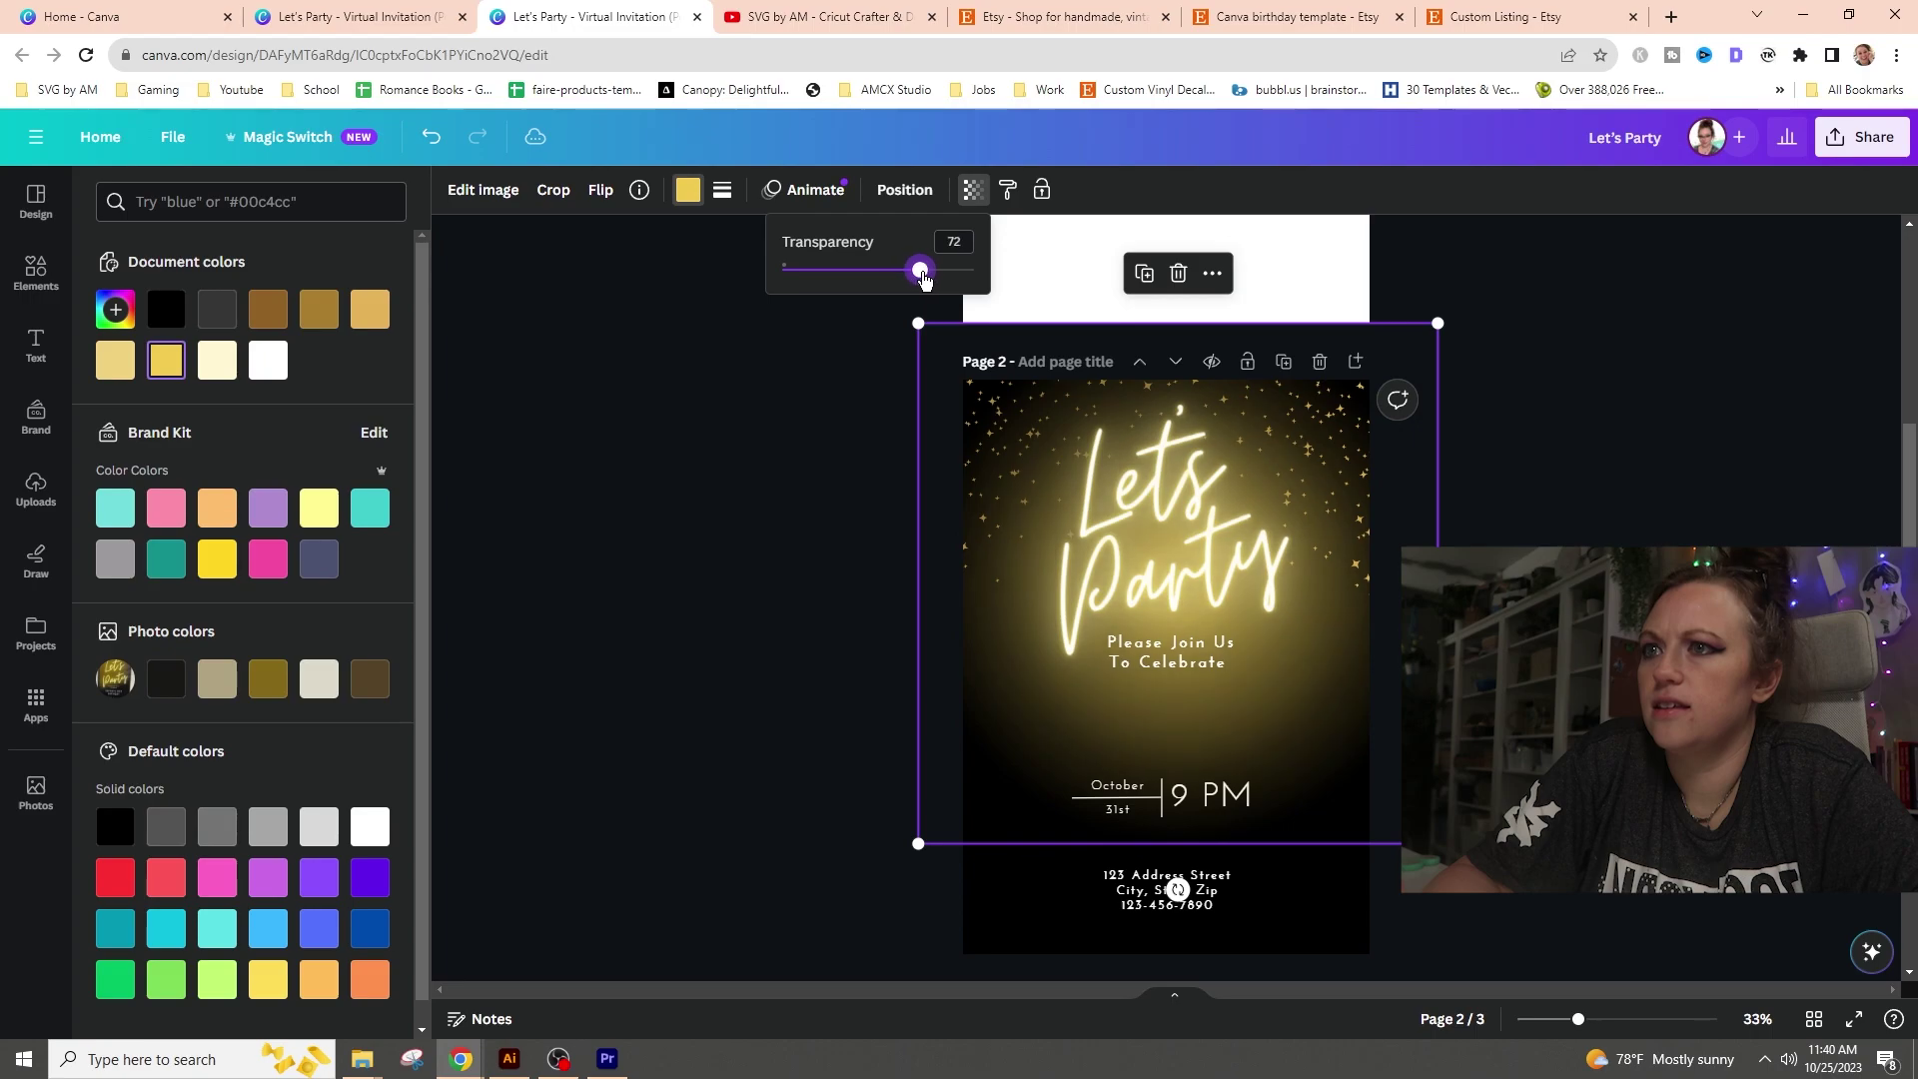
drag(1360, 683, 1337, 656)
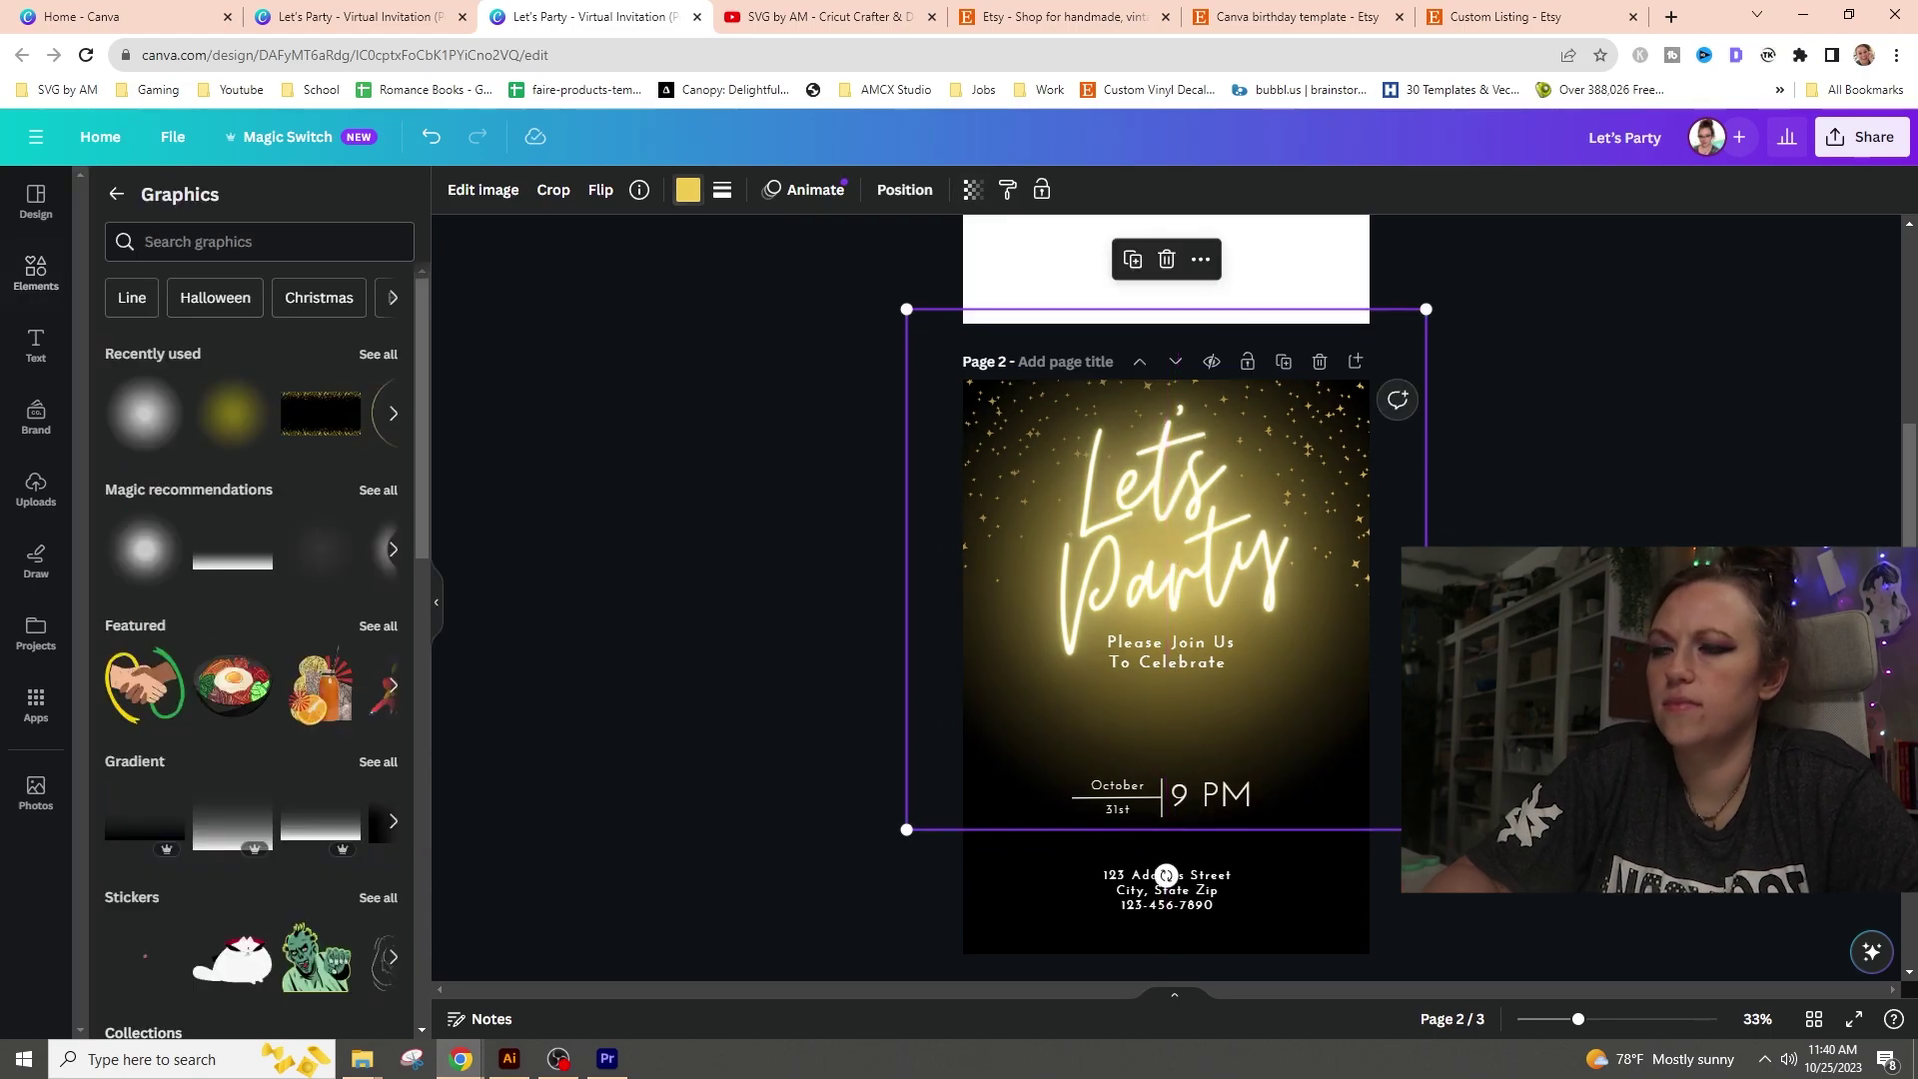
scroll(1166, 600, down, 4)
scroll(1166, 600, up, 4)
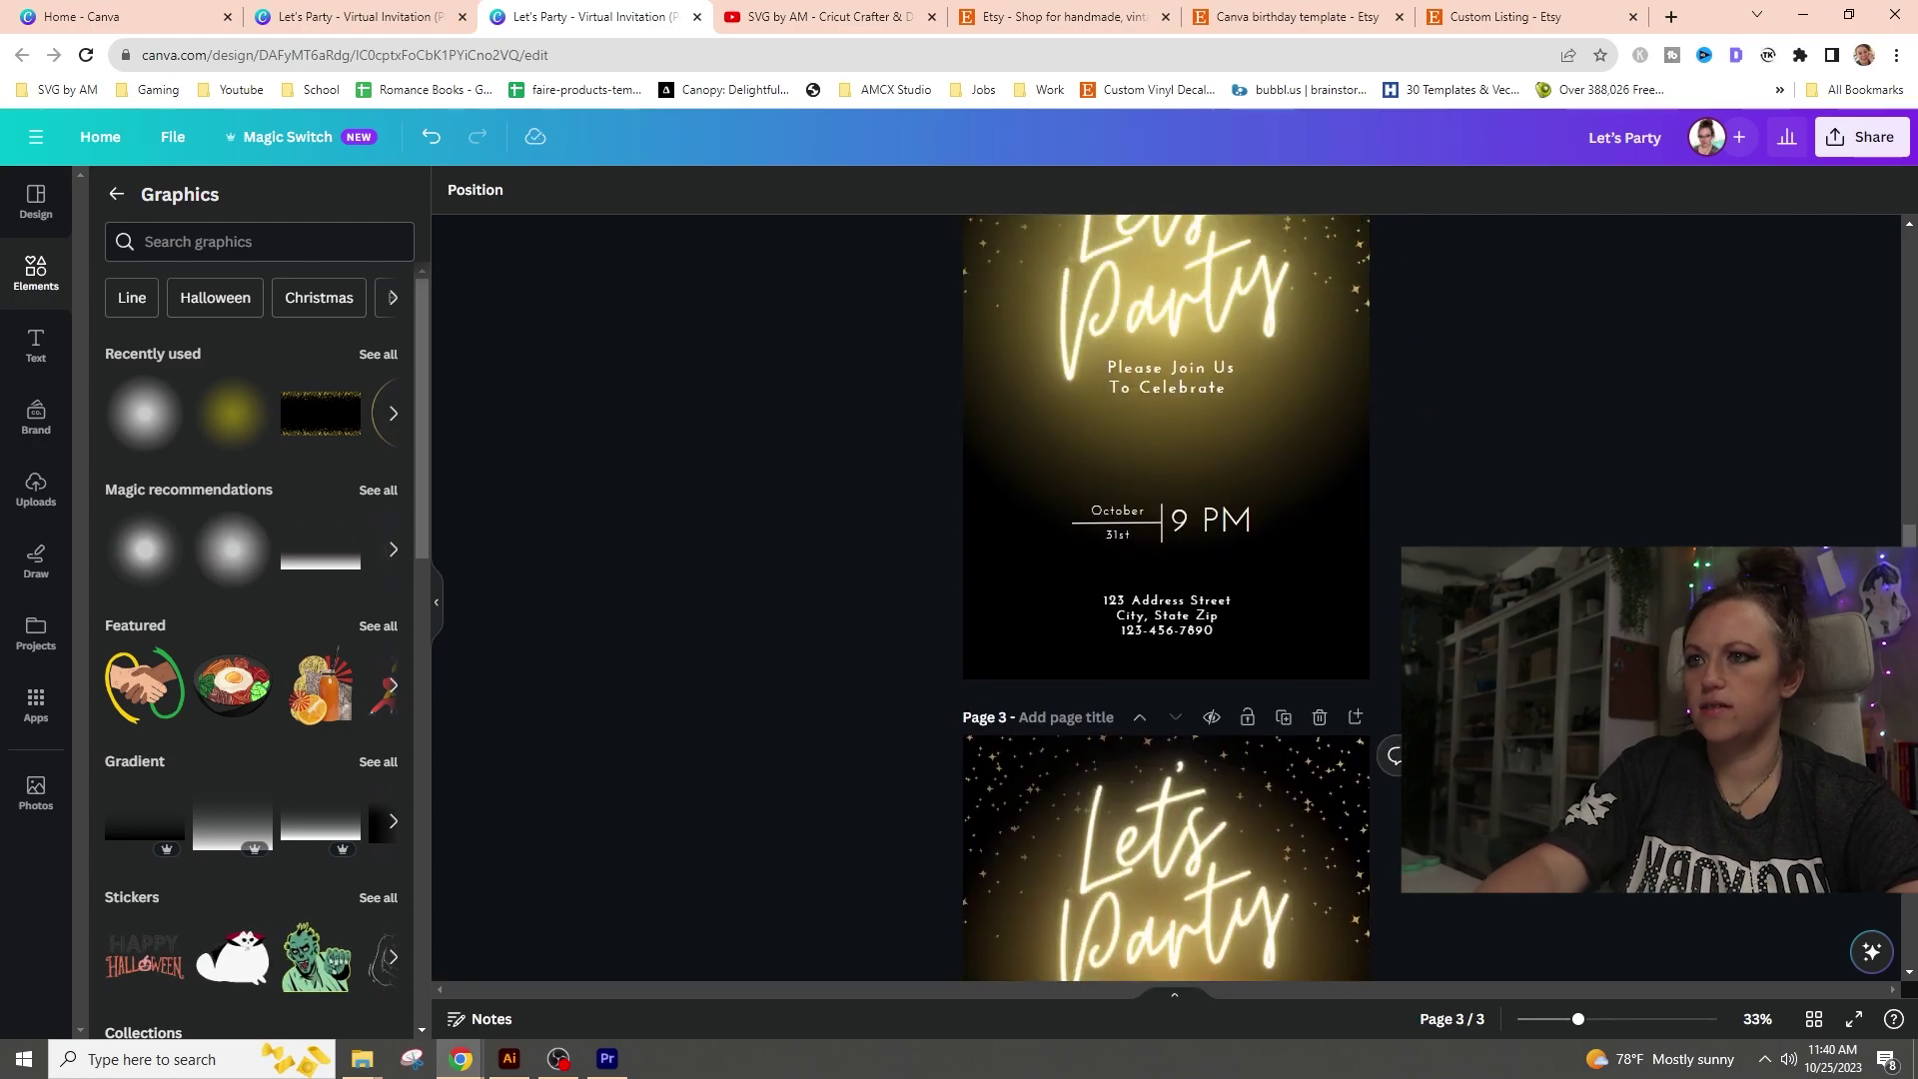
- Change the glow to the deeper gold #a87c2d and deselect it
click(1314, 705)
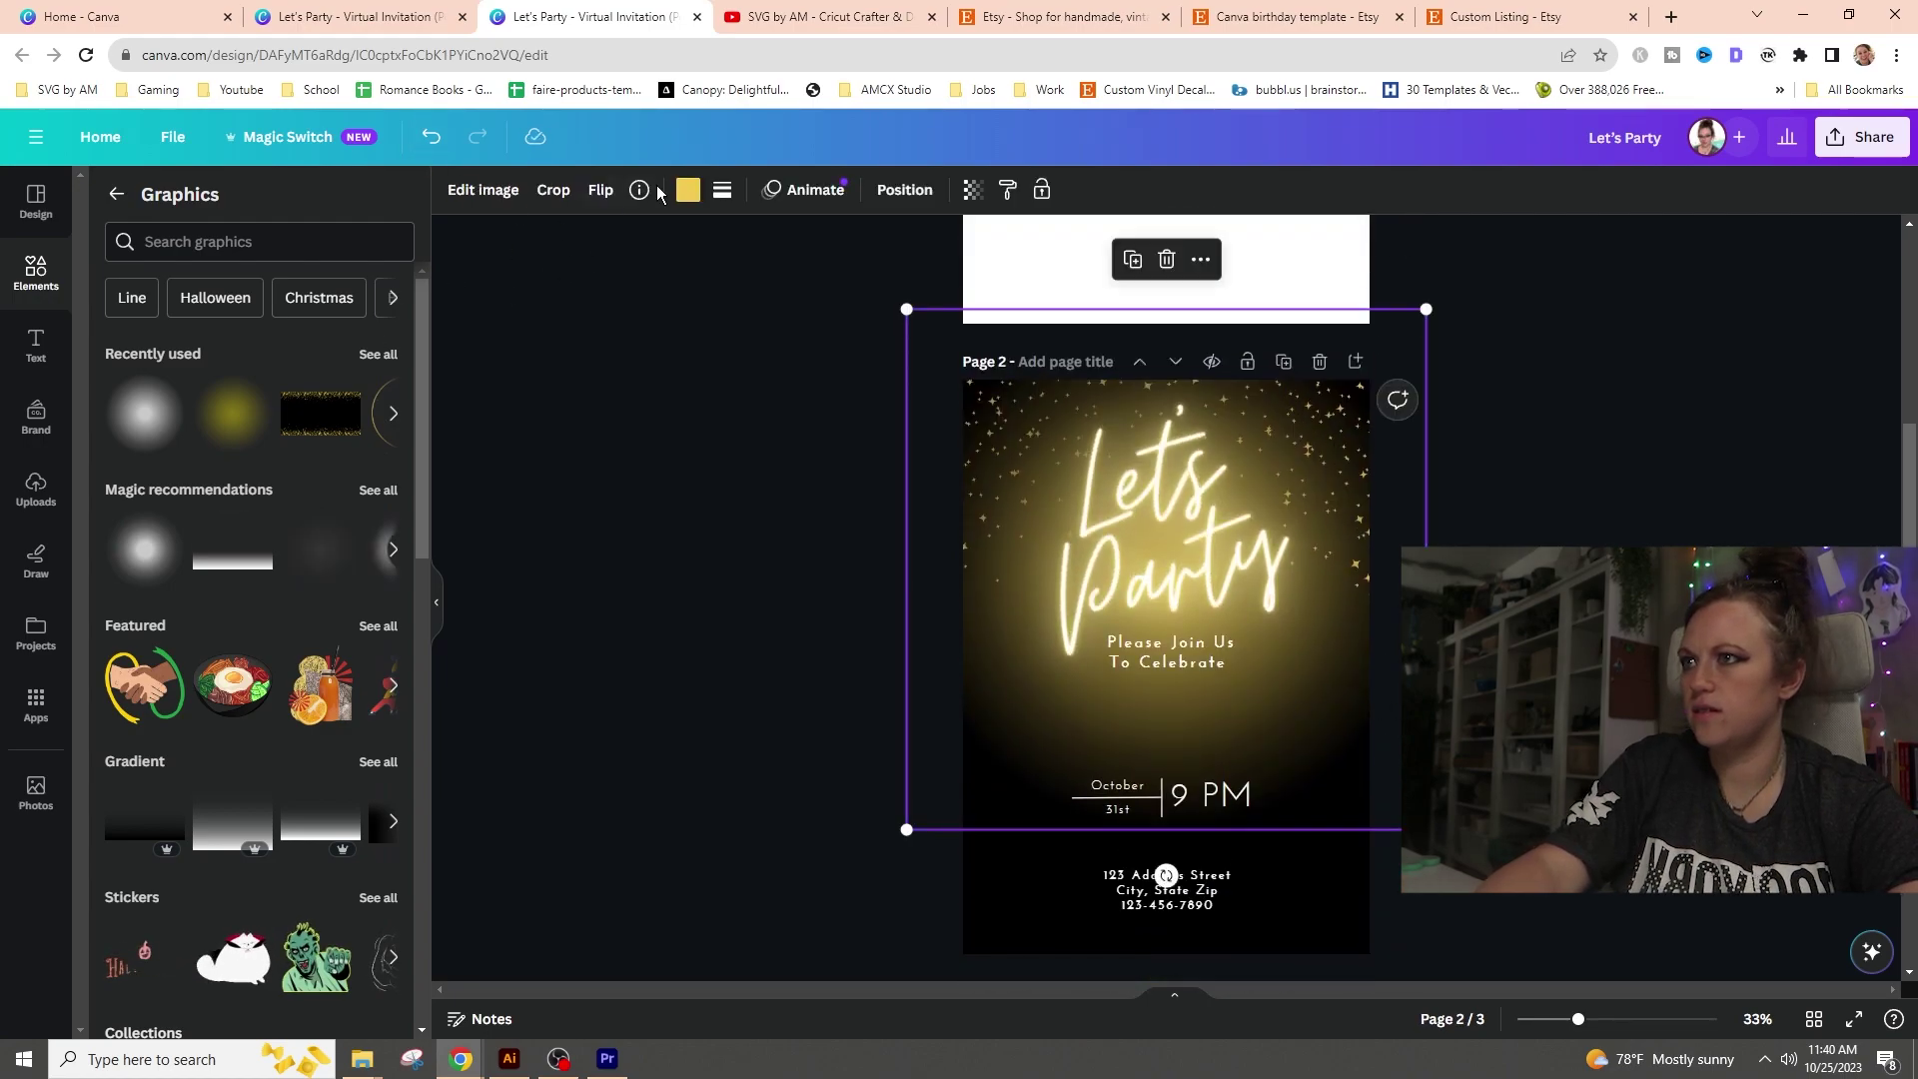
click(688, 190)
click(267, 310)
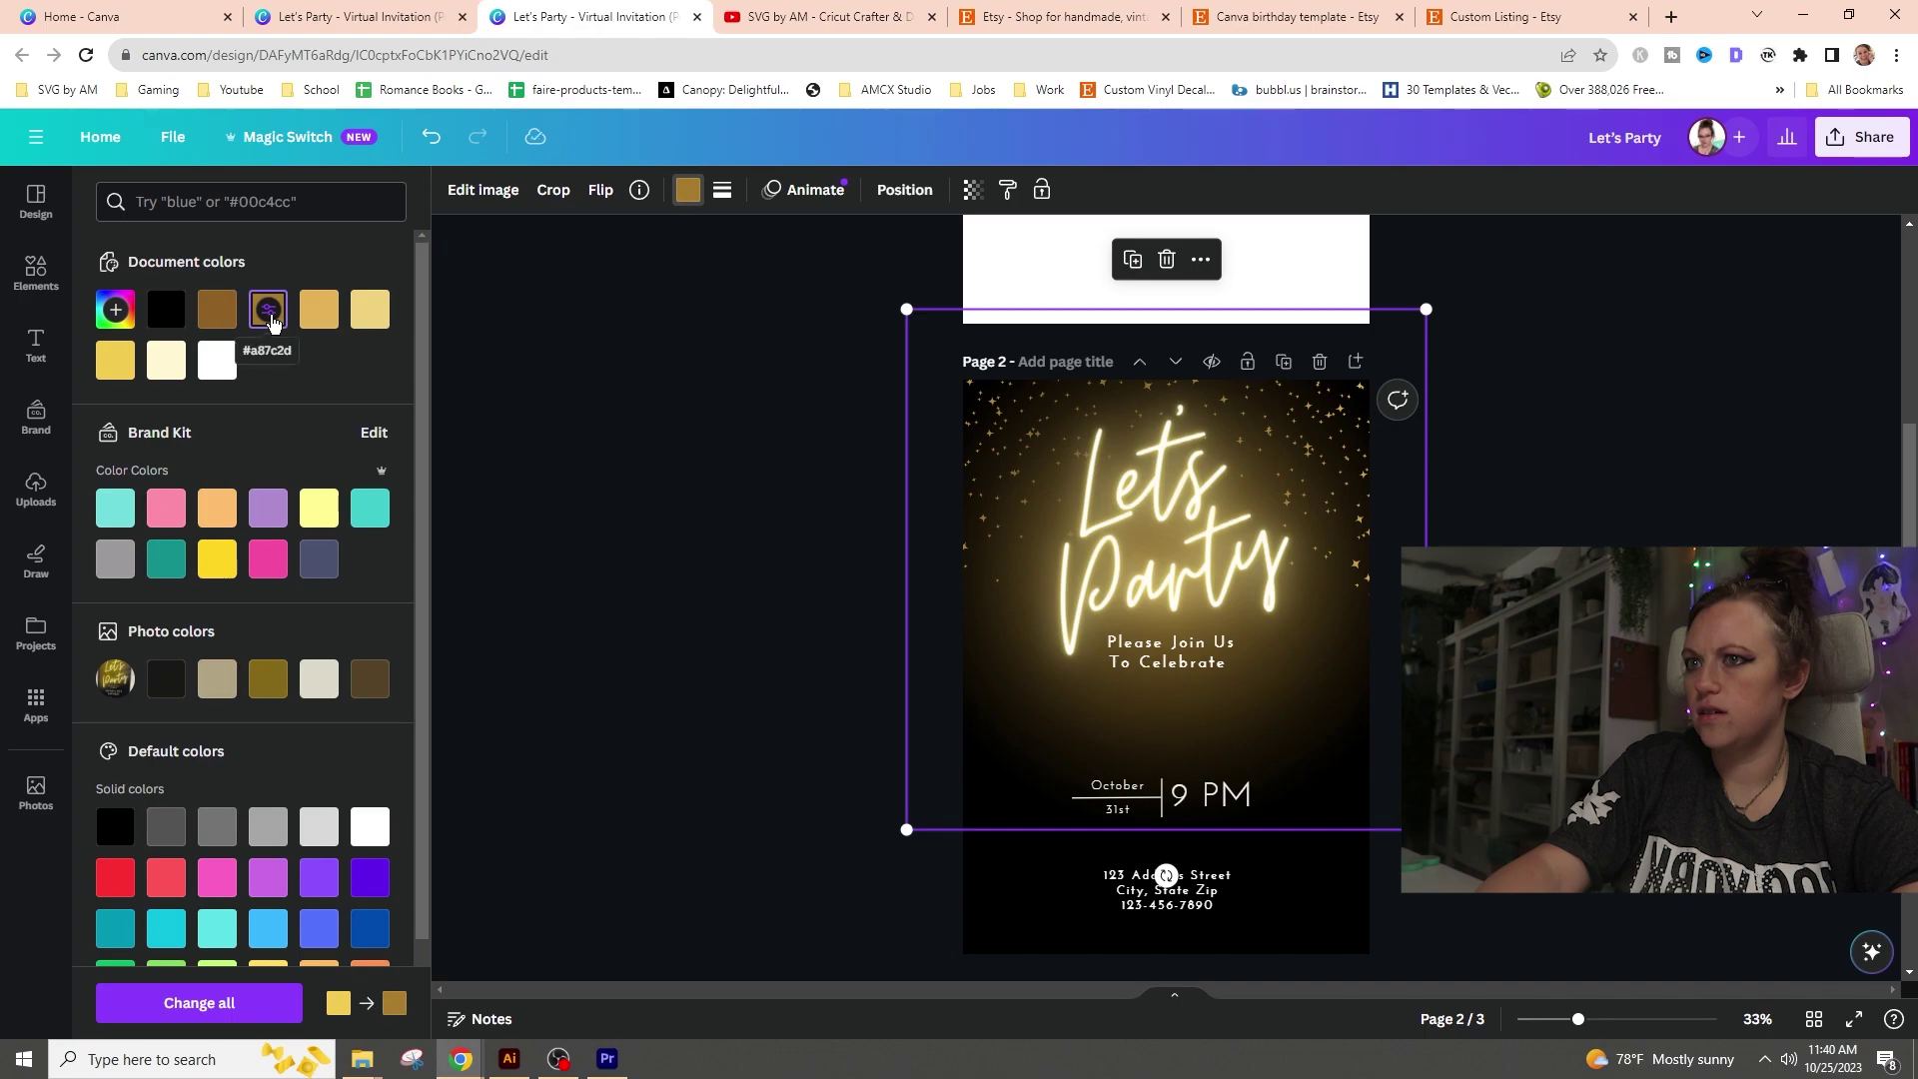
key(Escape)
scroll(1166, 599, down, 5)
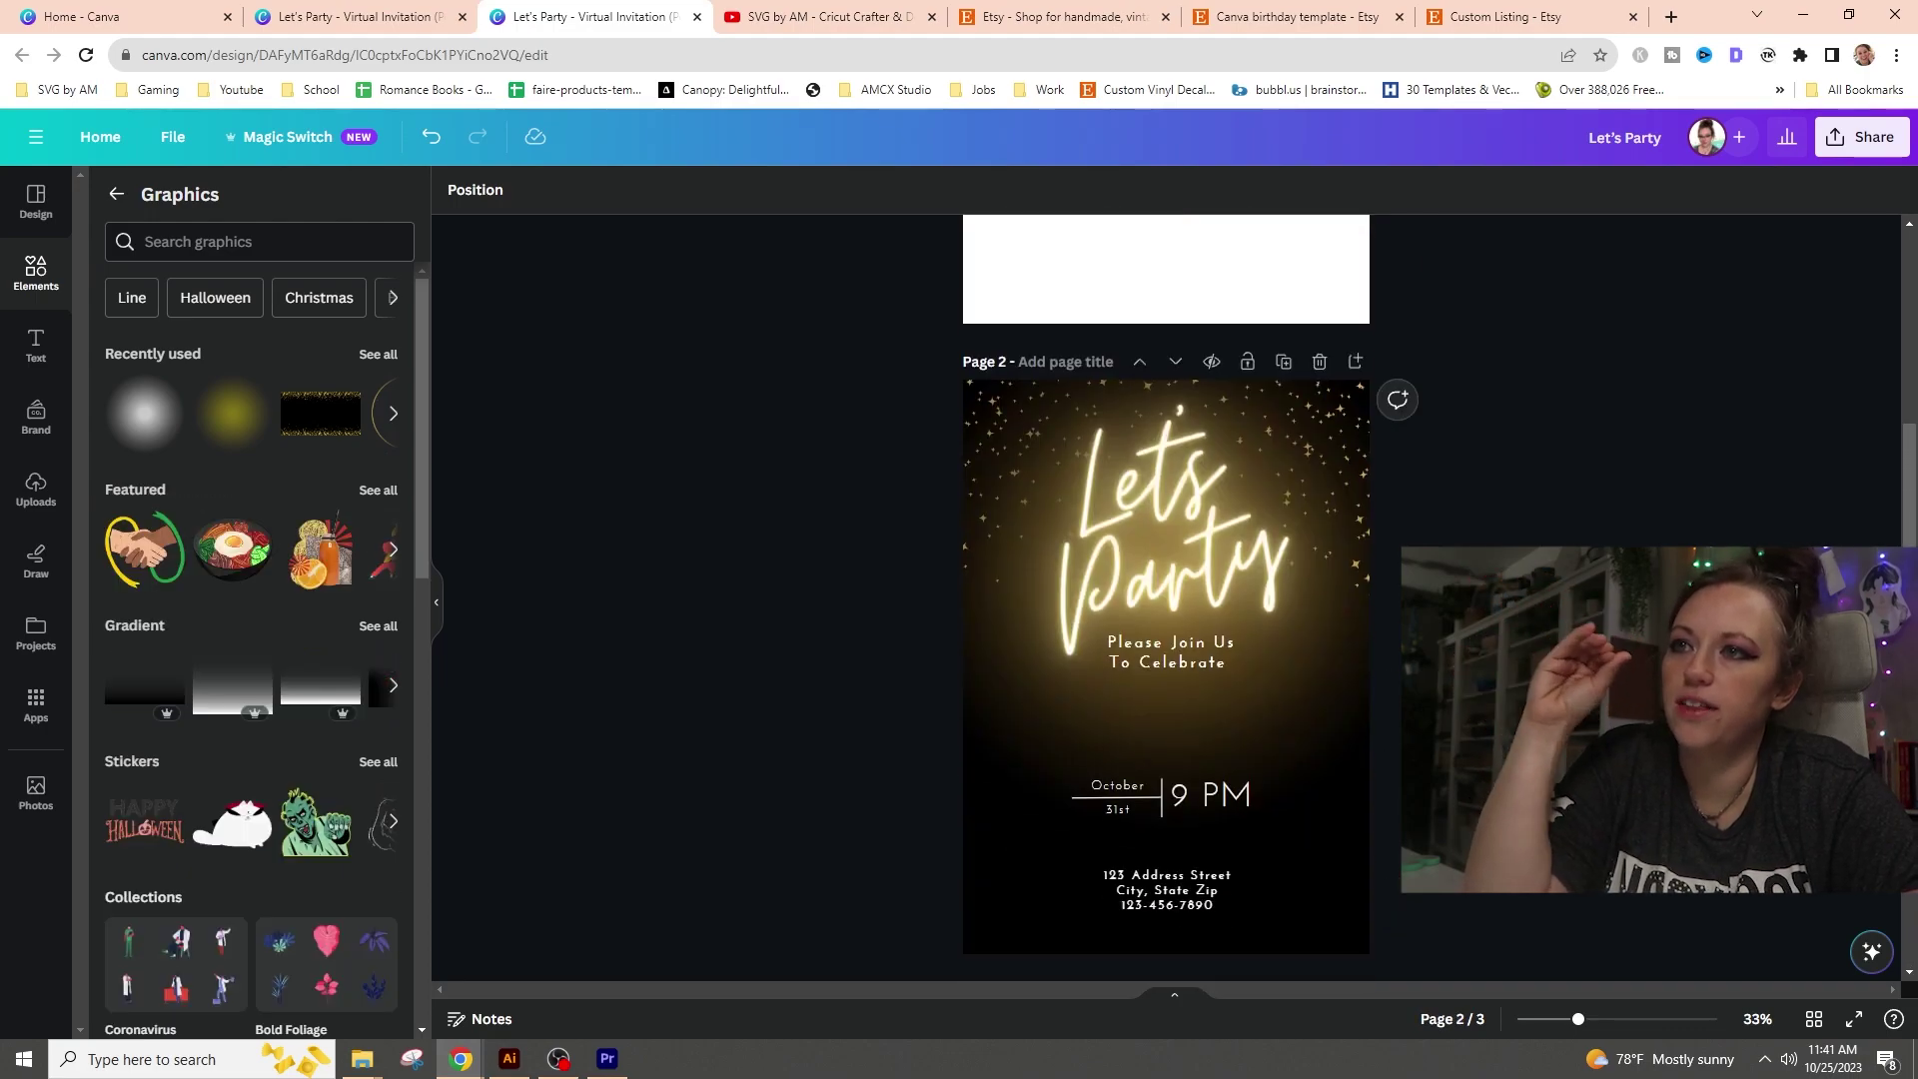
scroll(1166, 599, down, 2)
- Search Elements for 'gold foil' and add the gold gradient rectangle to page 2
click(325, 246)
text(go)
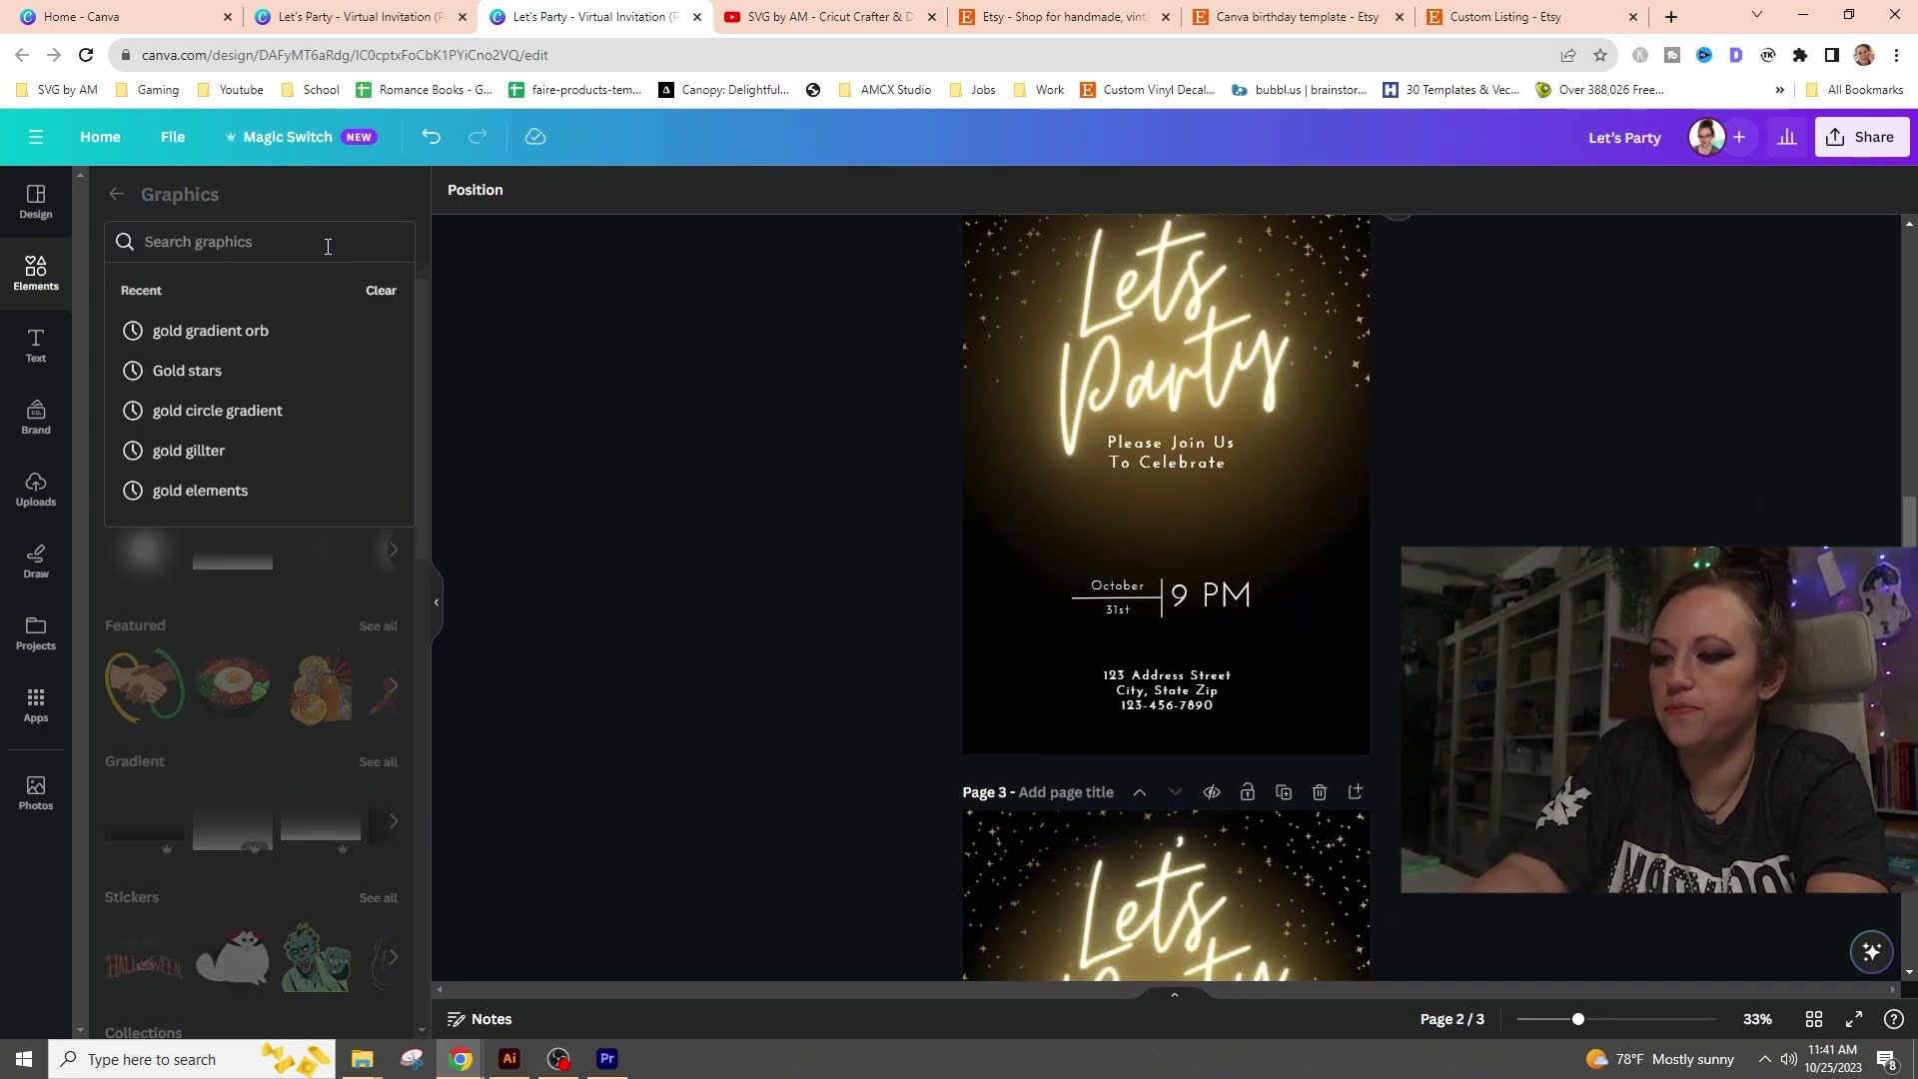
text(ld foil)
key(Return)
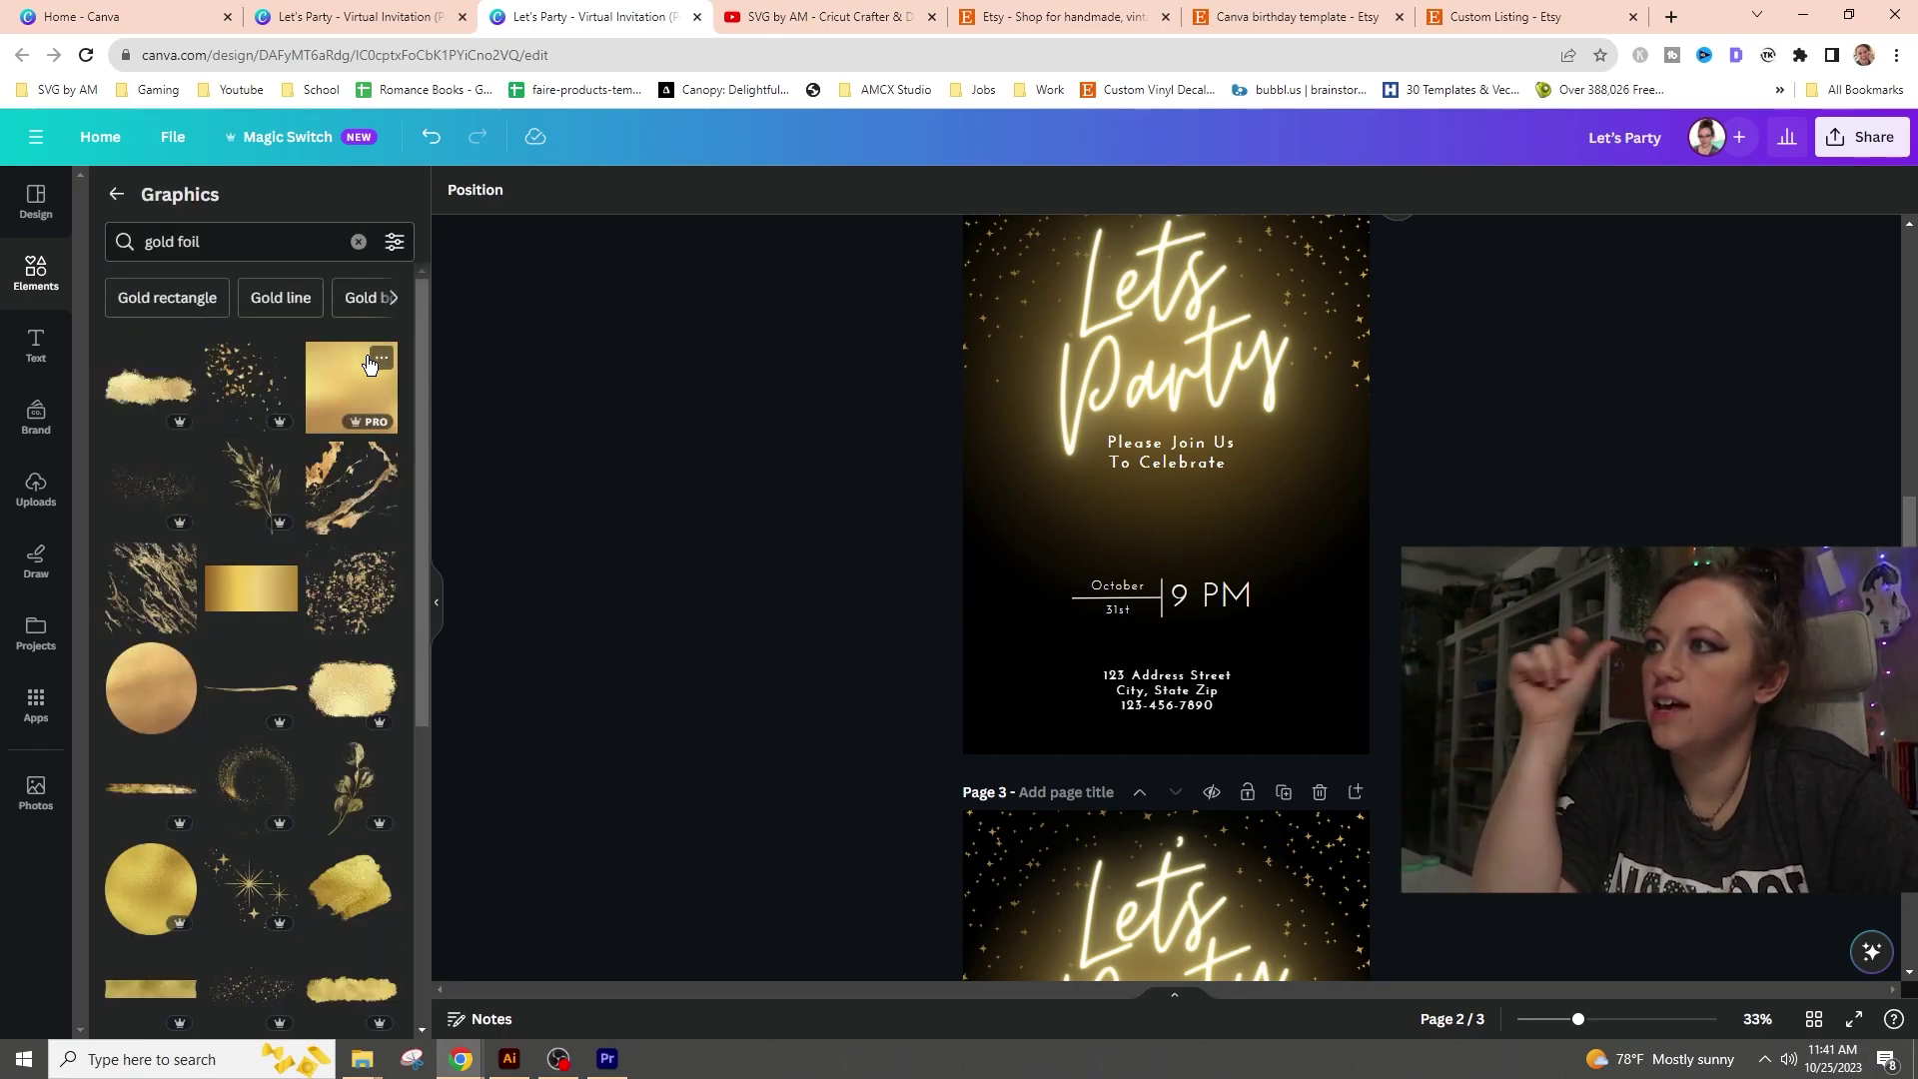
scroll(352, 589, down, 1)
scroll(351, 590, down, 1)
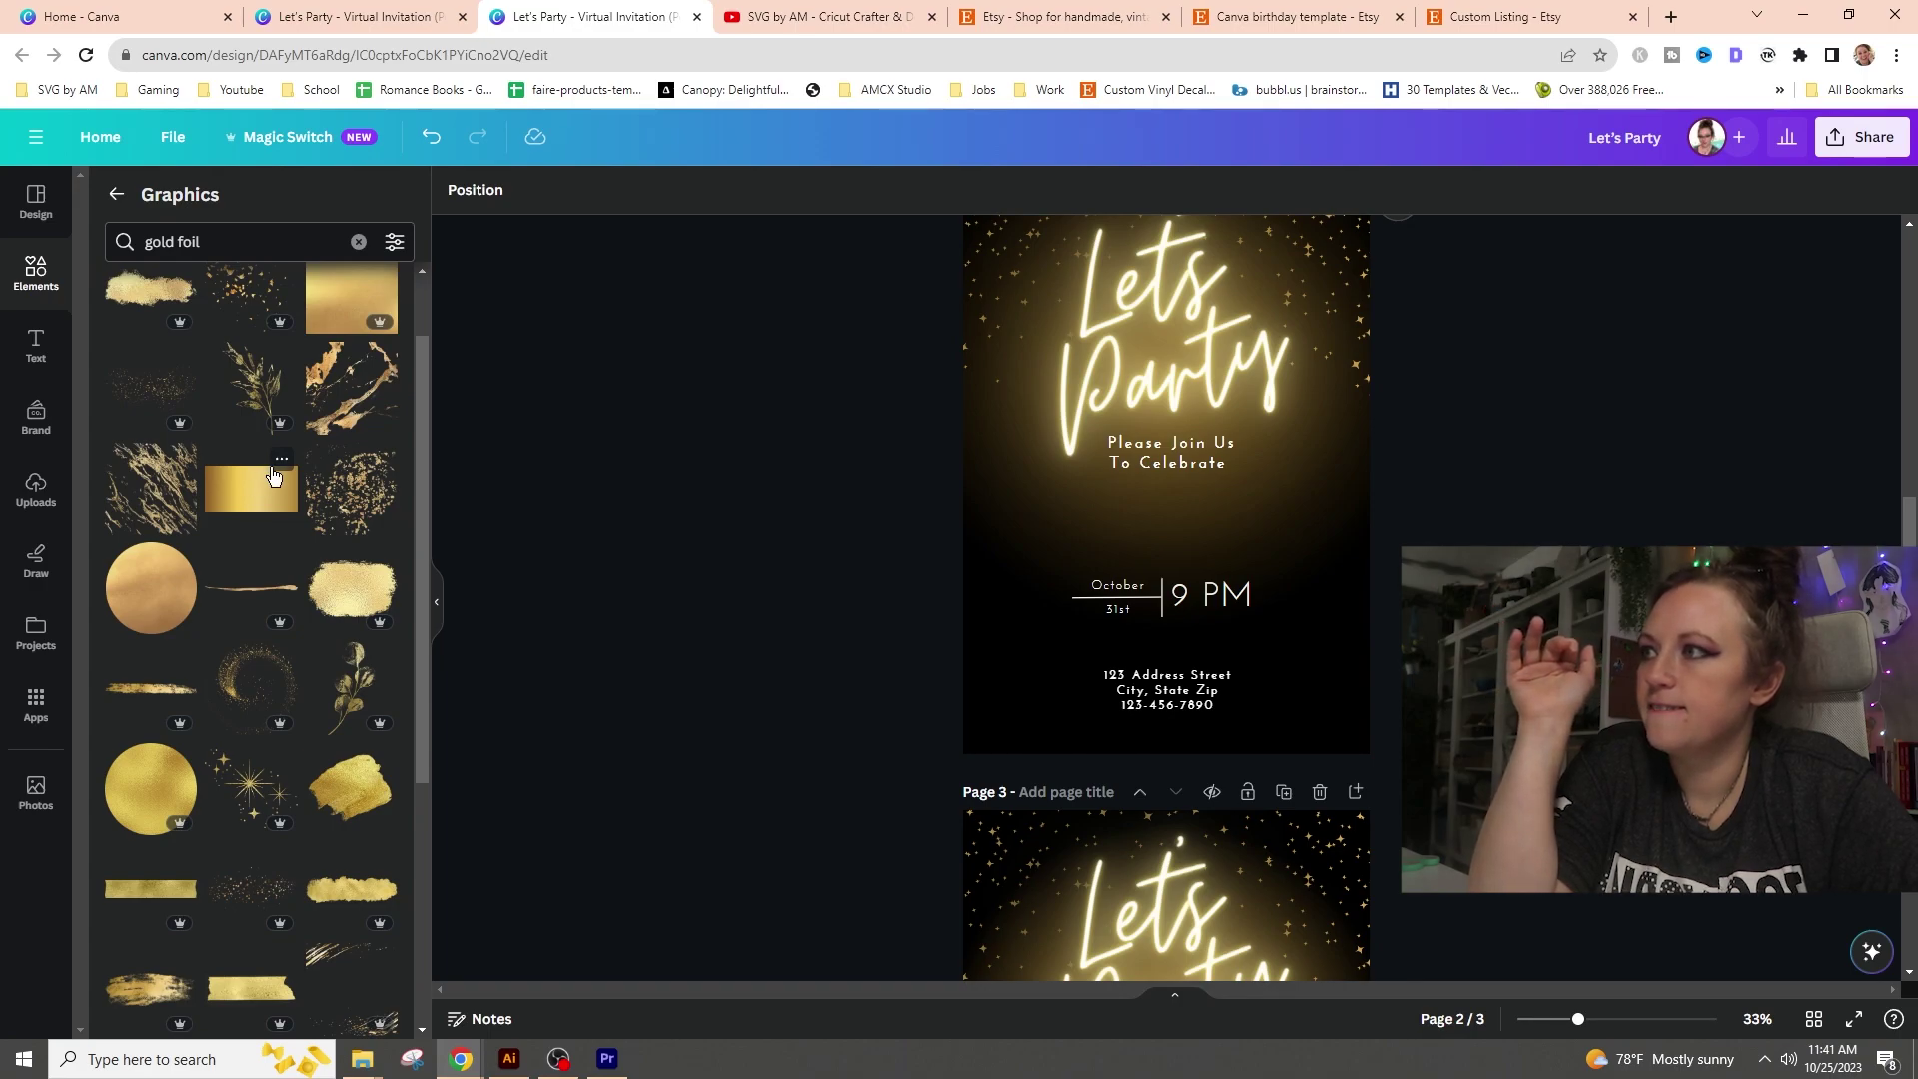
click(280, 460)
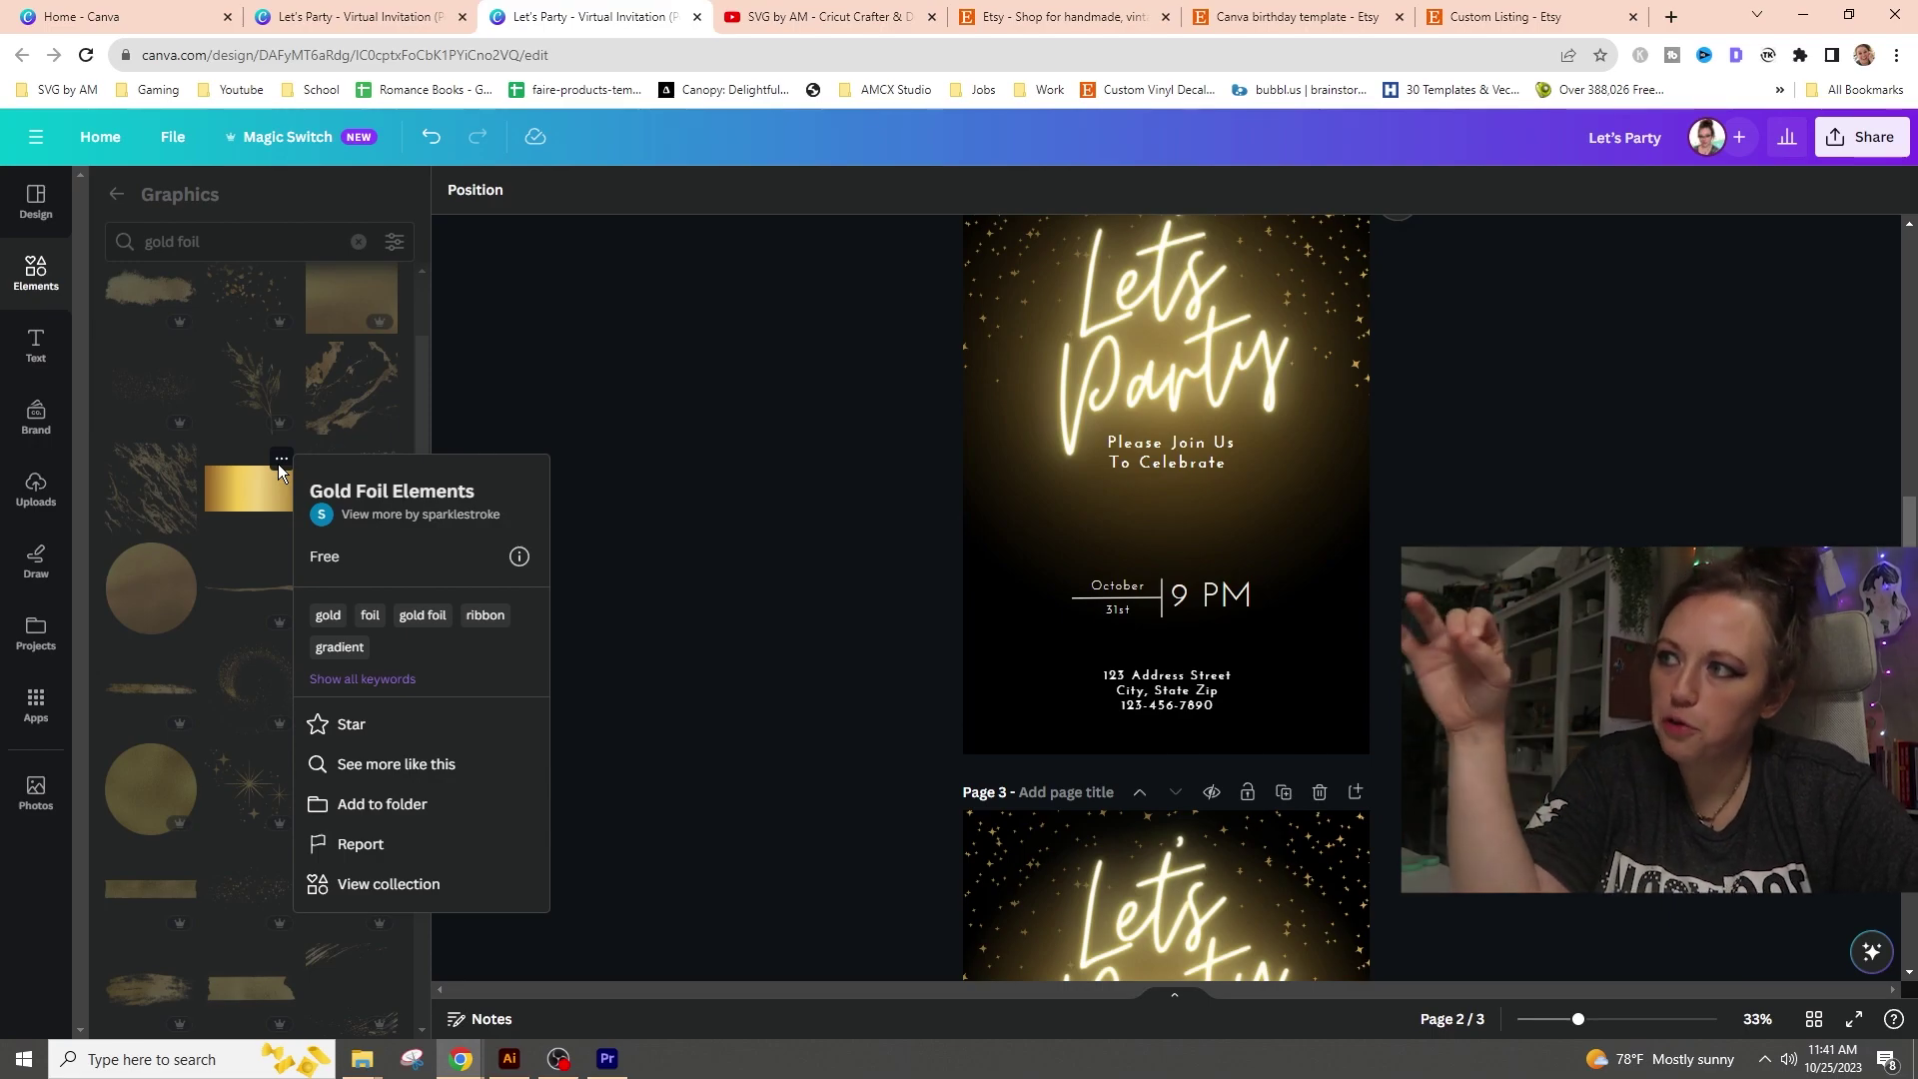
click(222, 497)
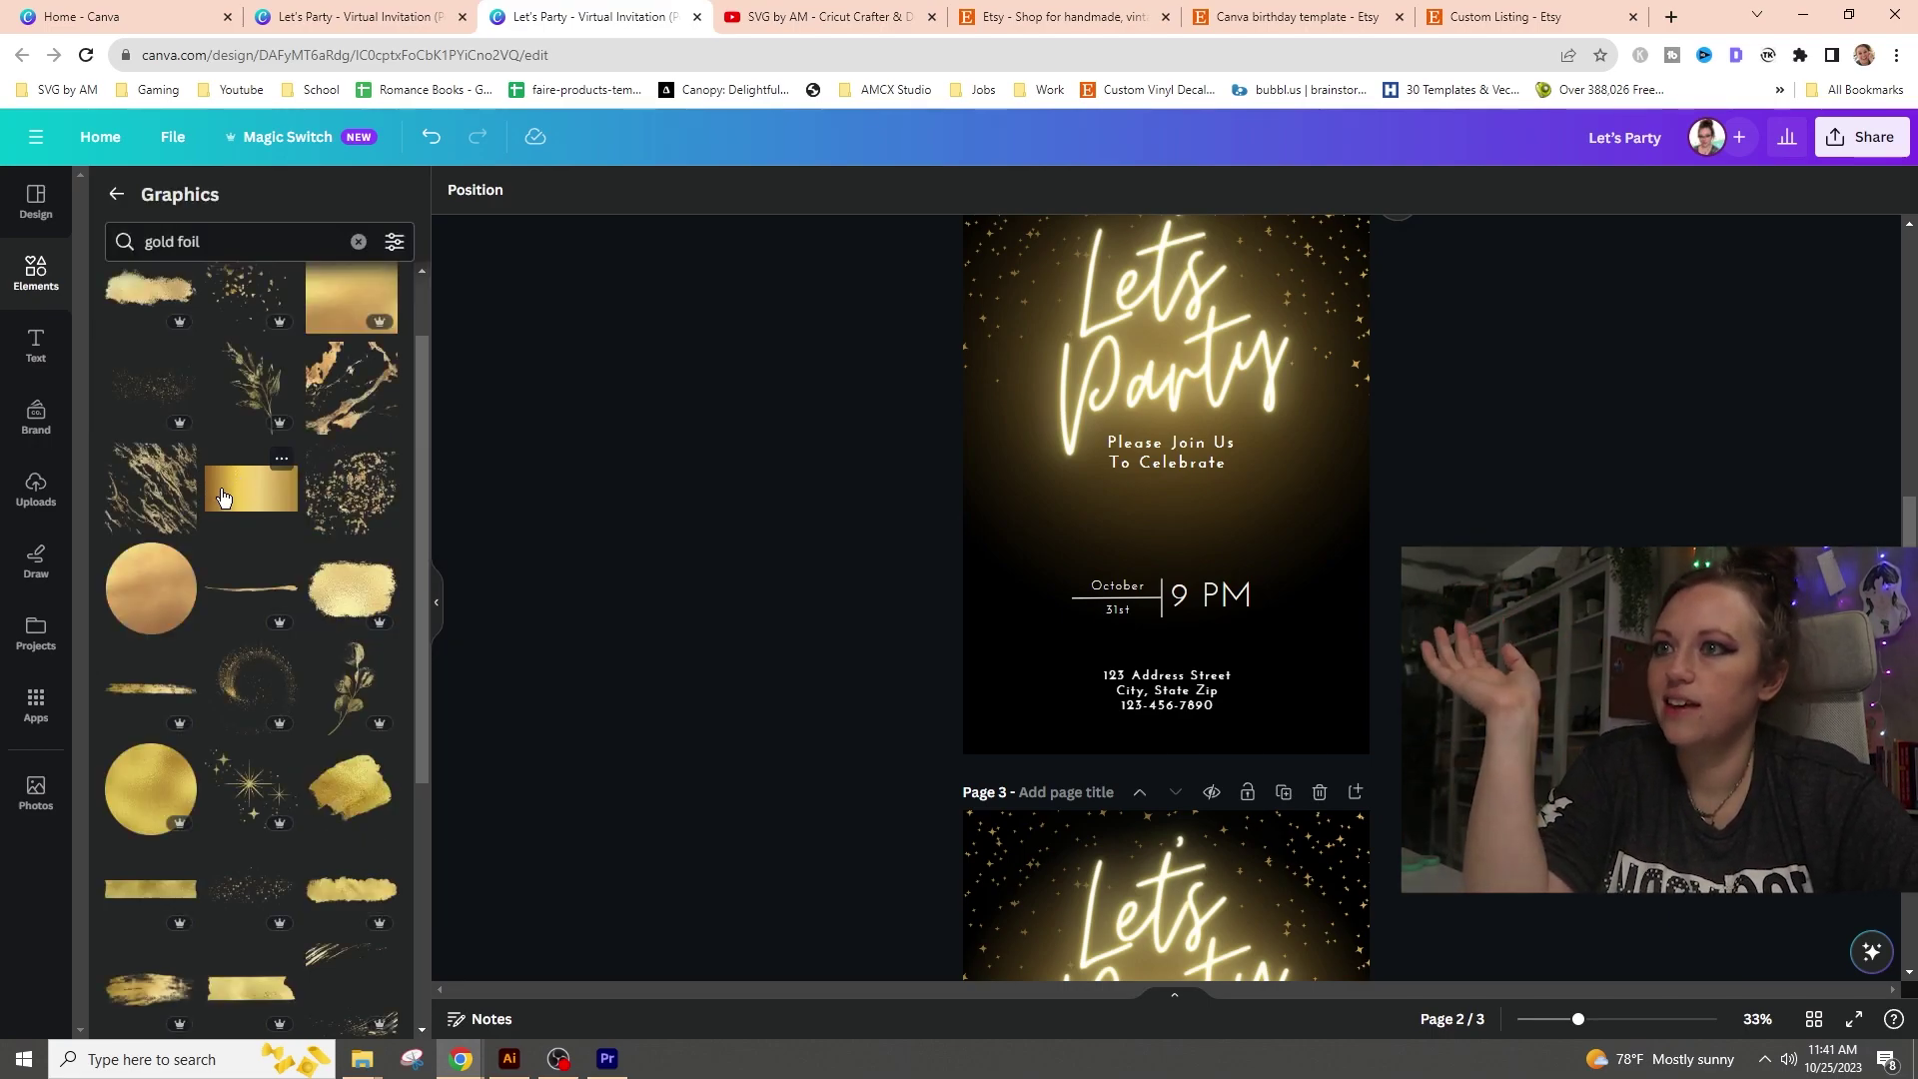
click(224, 497)
- Stretch the gold rectangle across the page width and crop it to a thin strip
drag(1198, 483, 1045, 511)
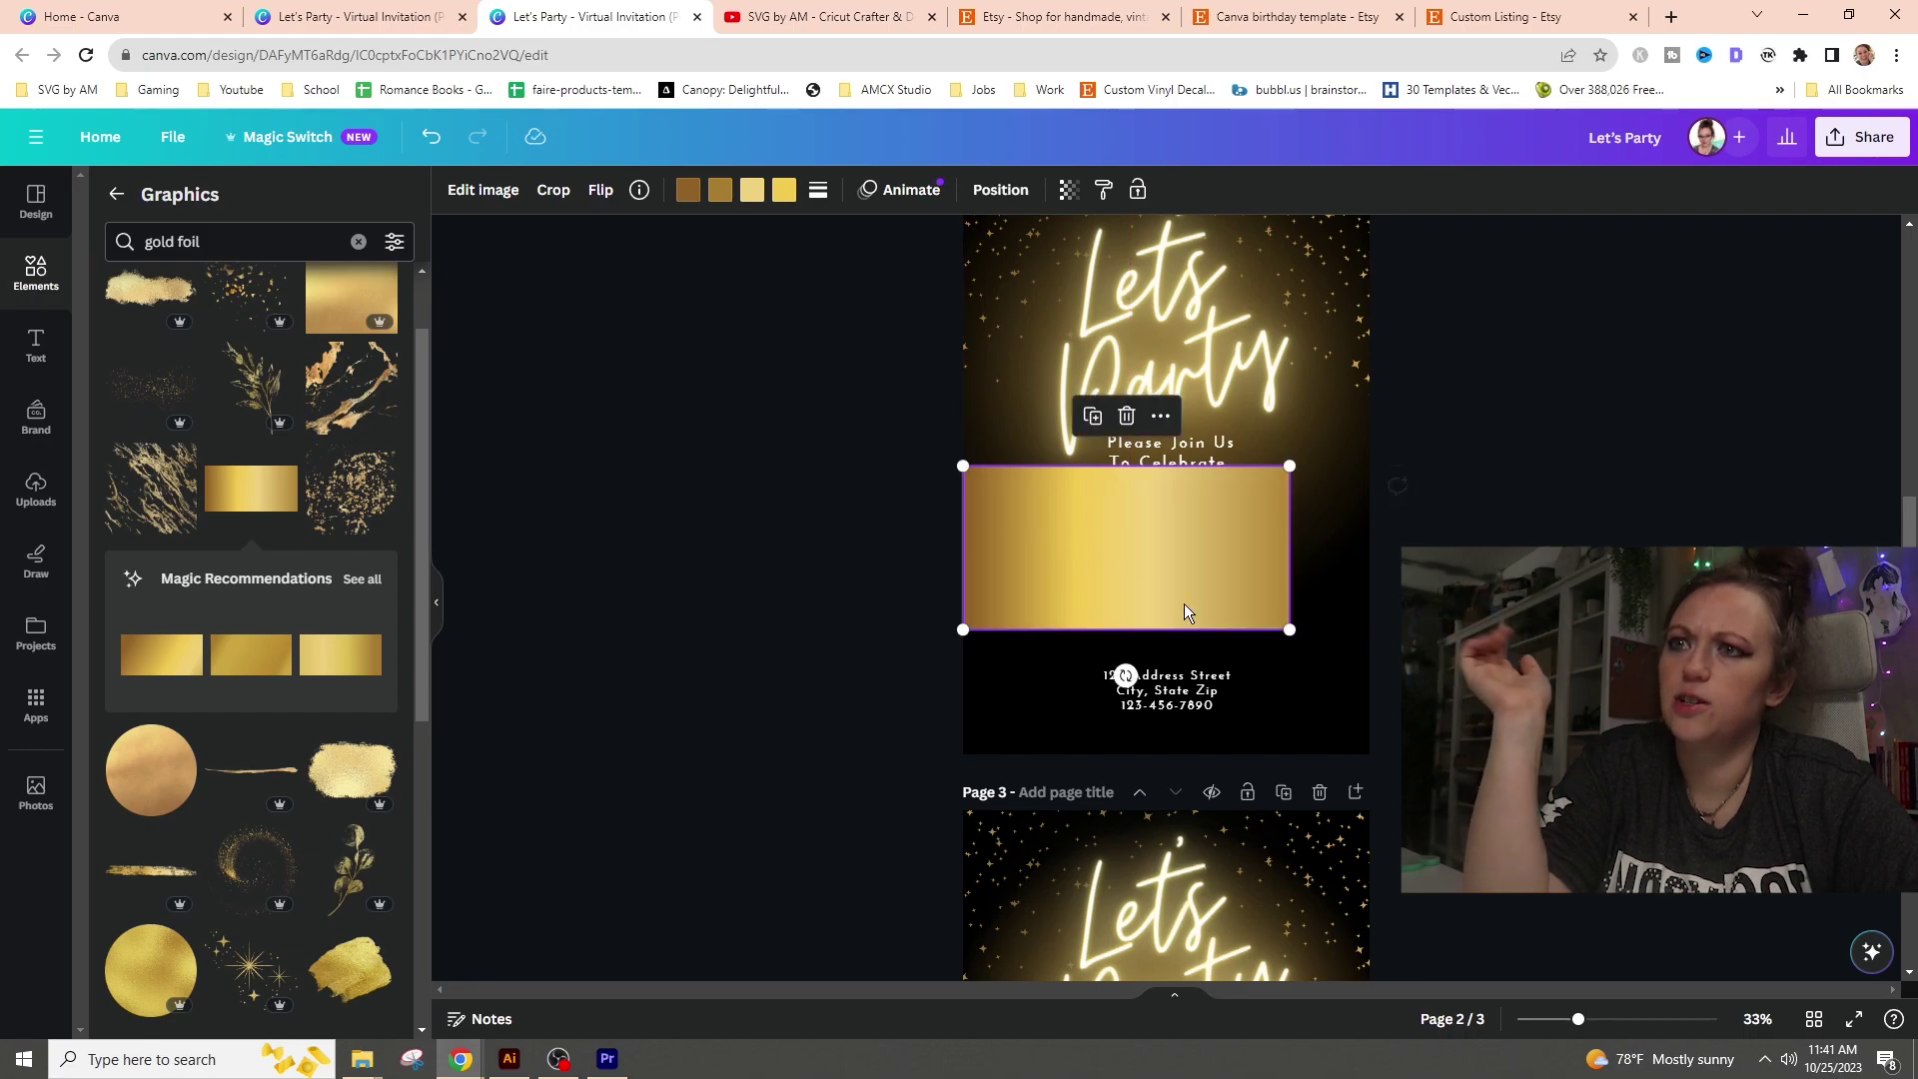
drag(1290, 630, 1373, 677)
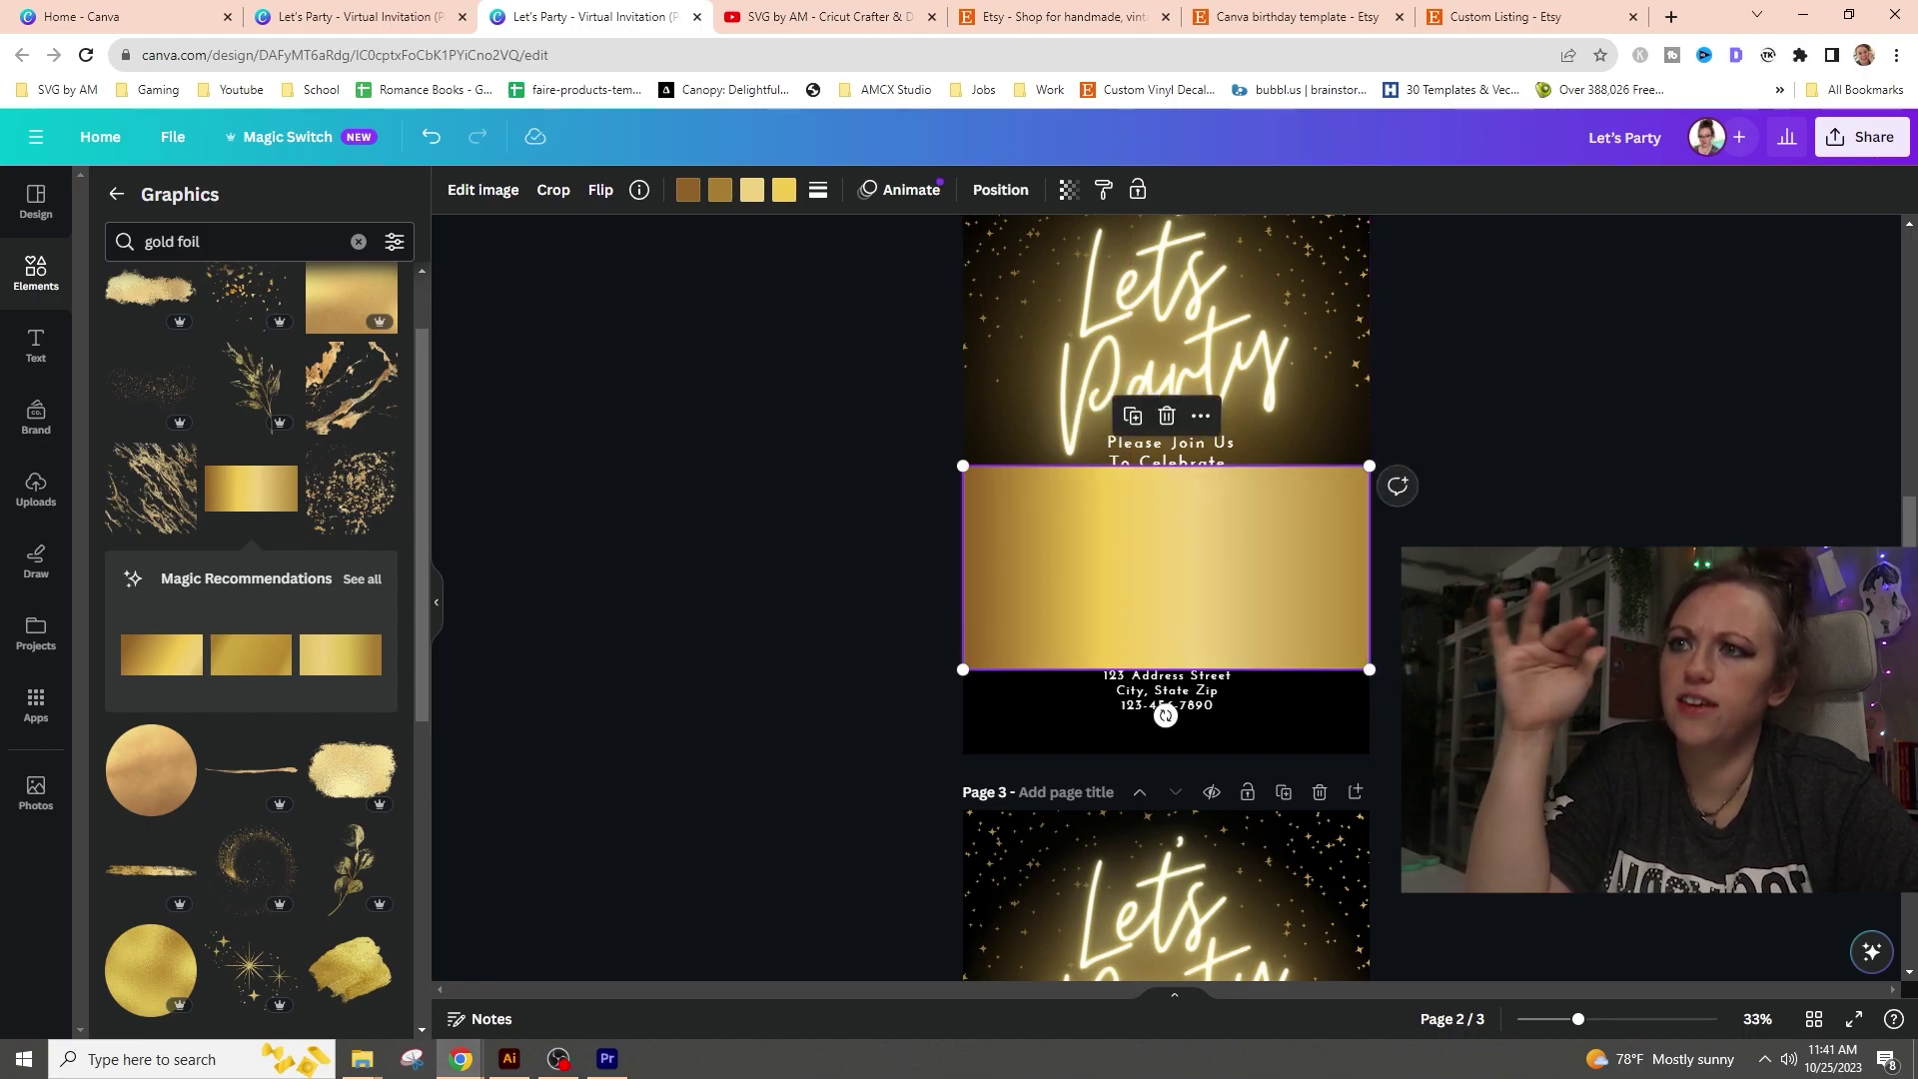
double_click(1255, 554)
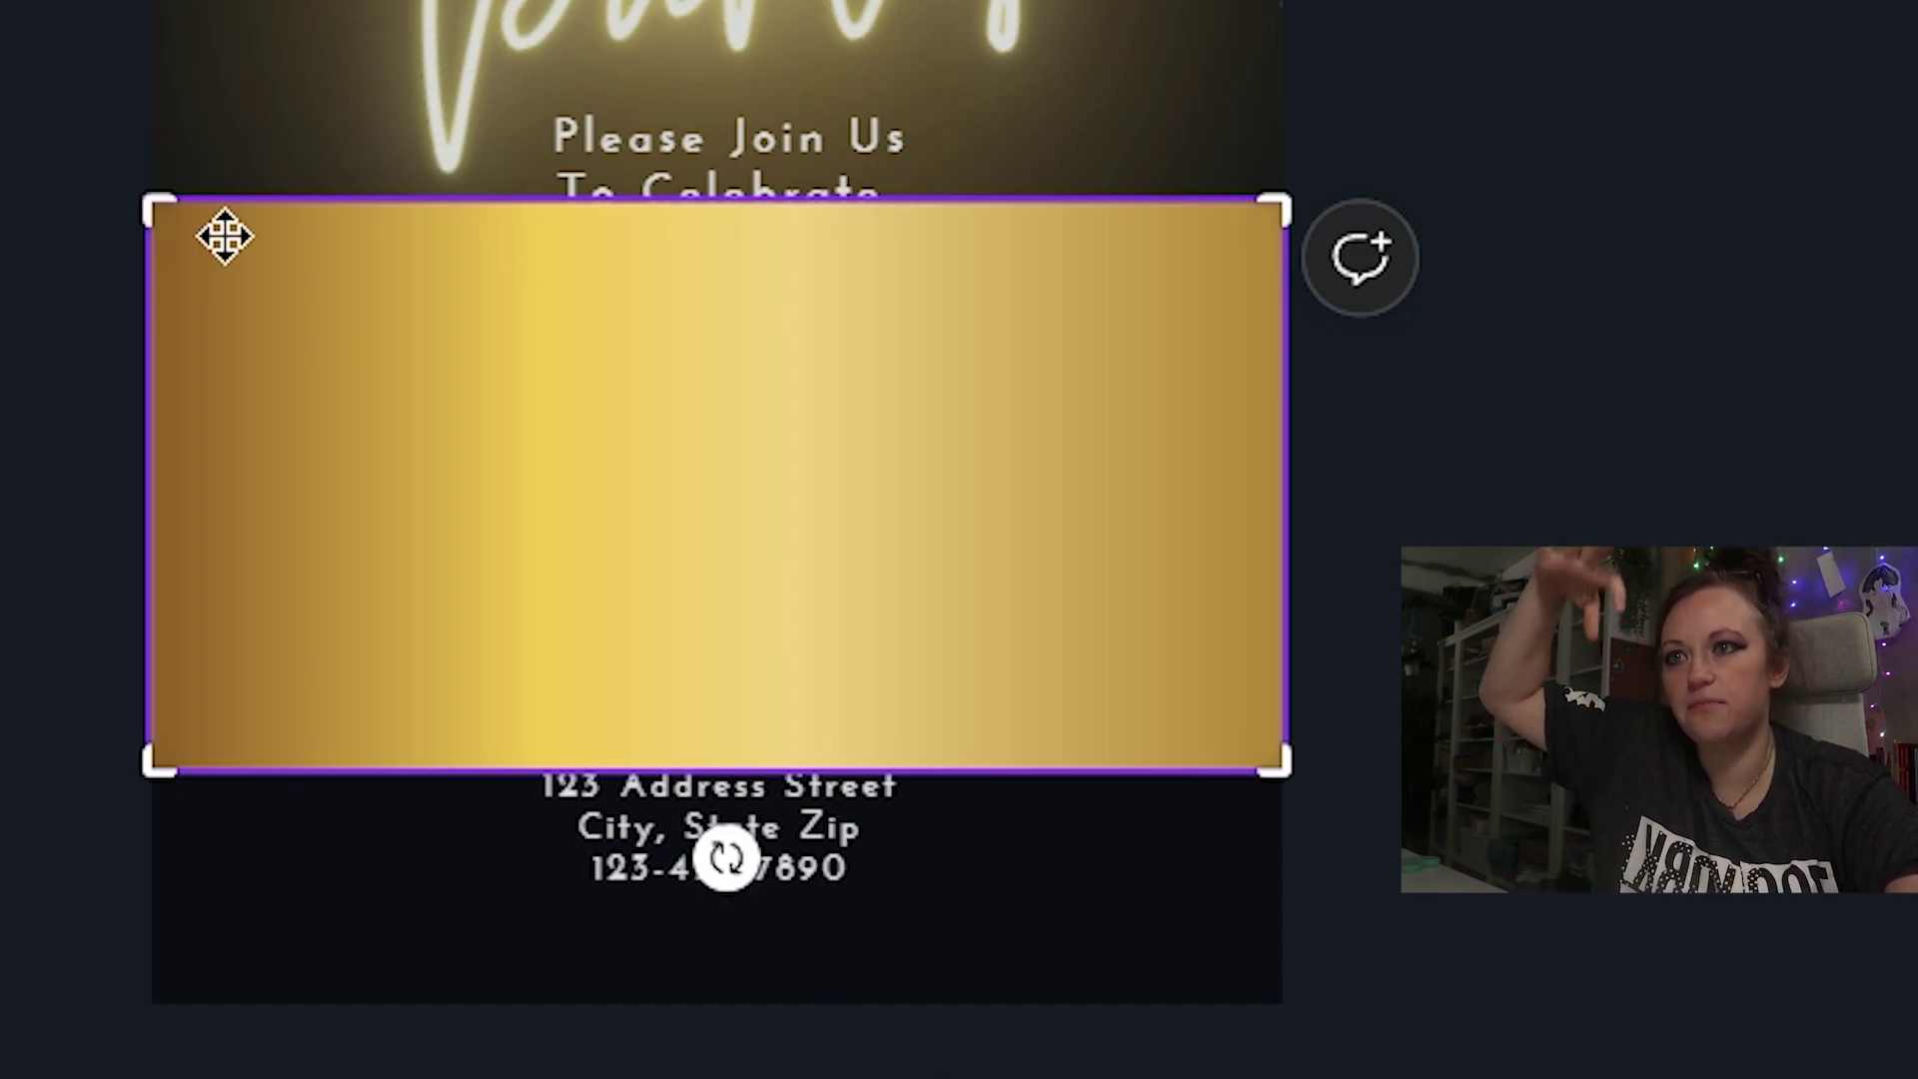
drag(147, 207, 119, 685)
key(Return)
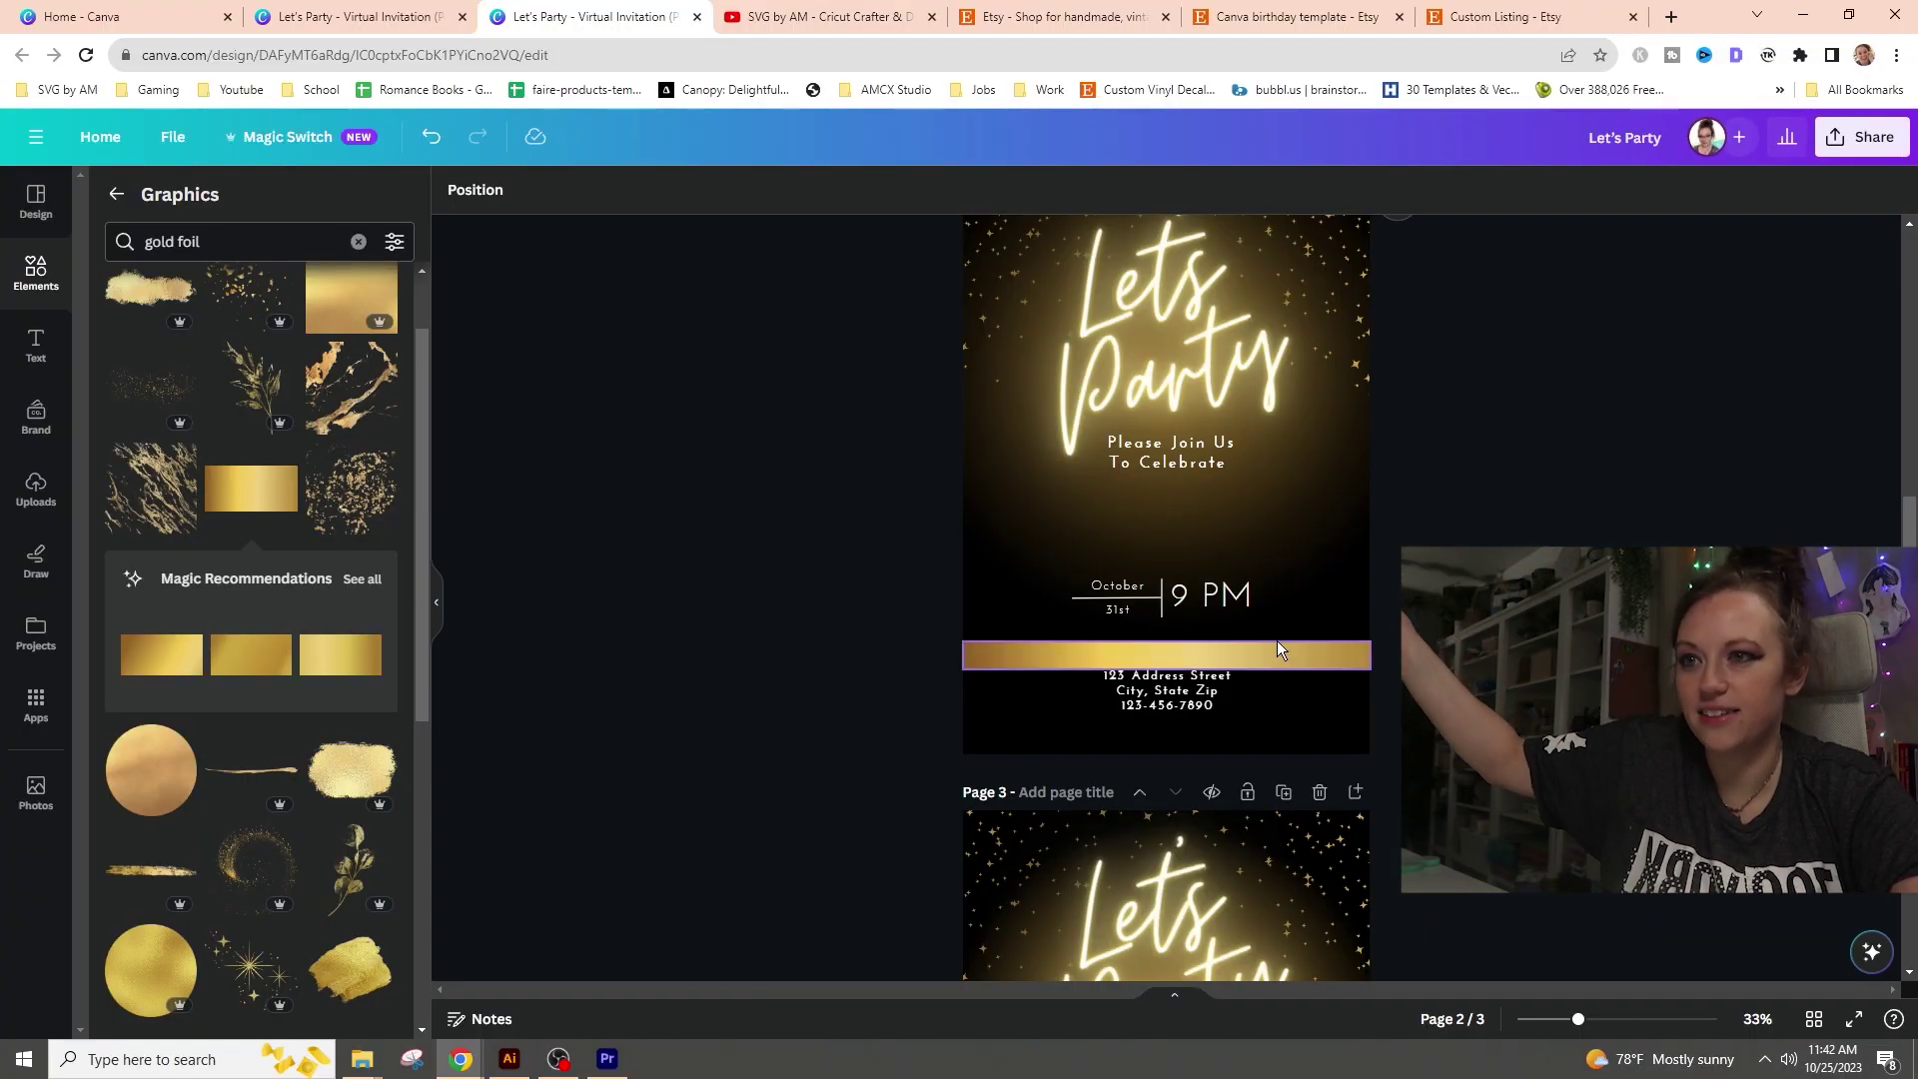
- Position the gold strip just below 'To Celebrate' and make it slightly thicker
drag(1300, 650, 1299, 528)
click(1389, 518)
double_click(1339, 525)
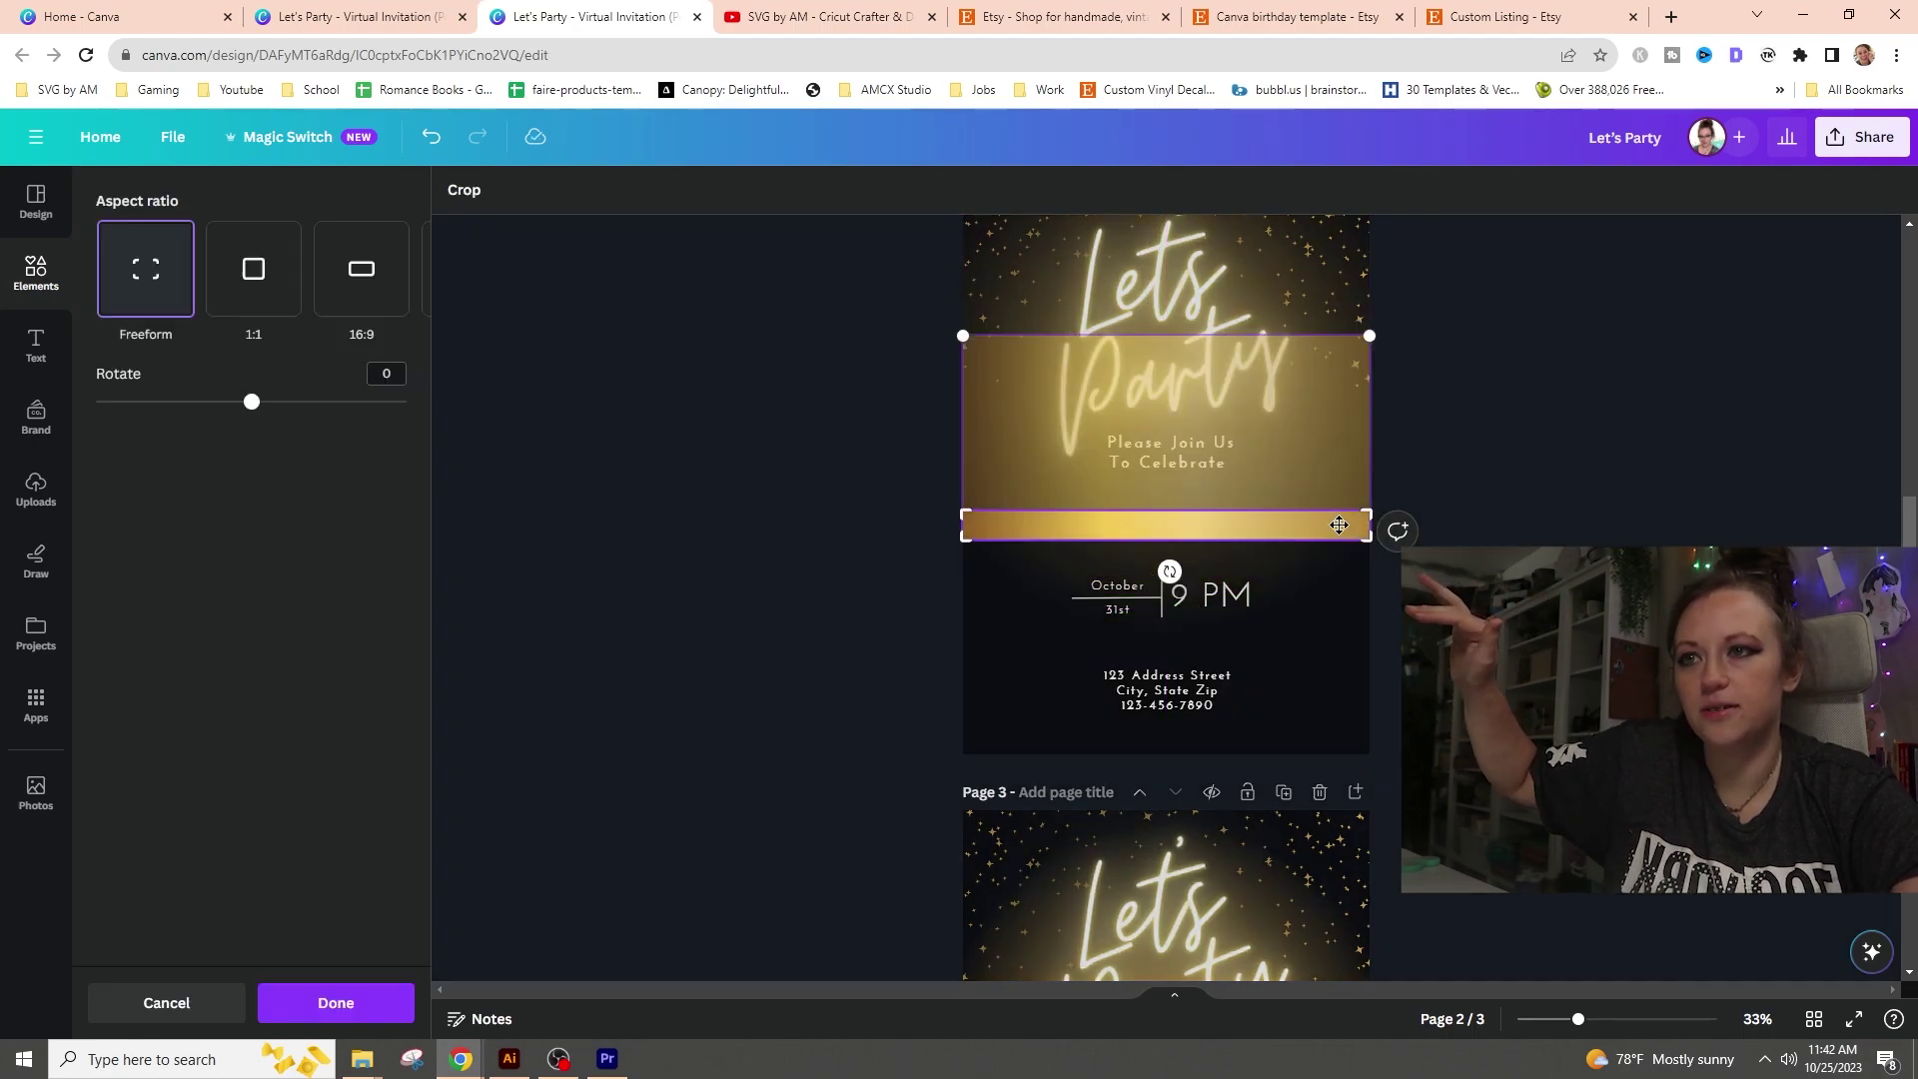
drag(1369, 507, 1329, 538)
click(1525, 451)
click(1525, 452)
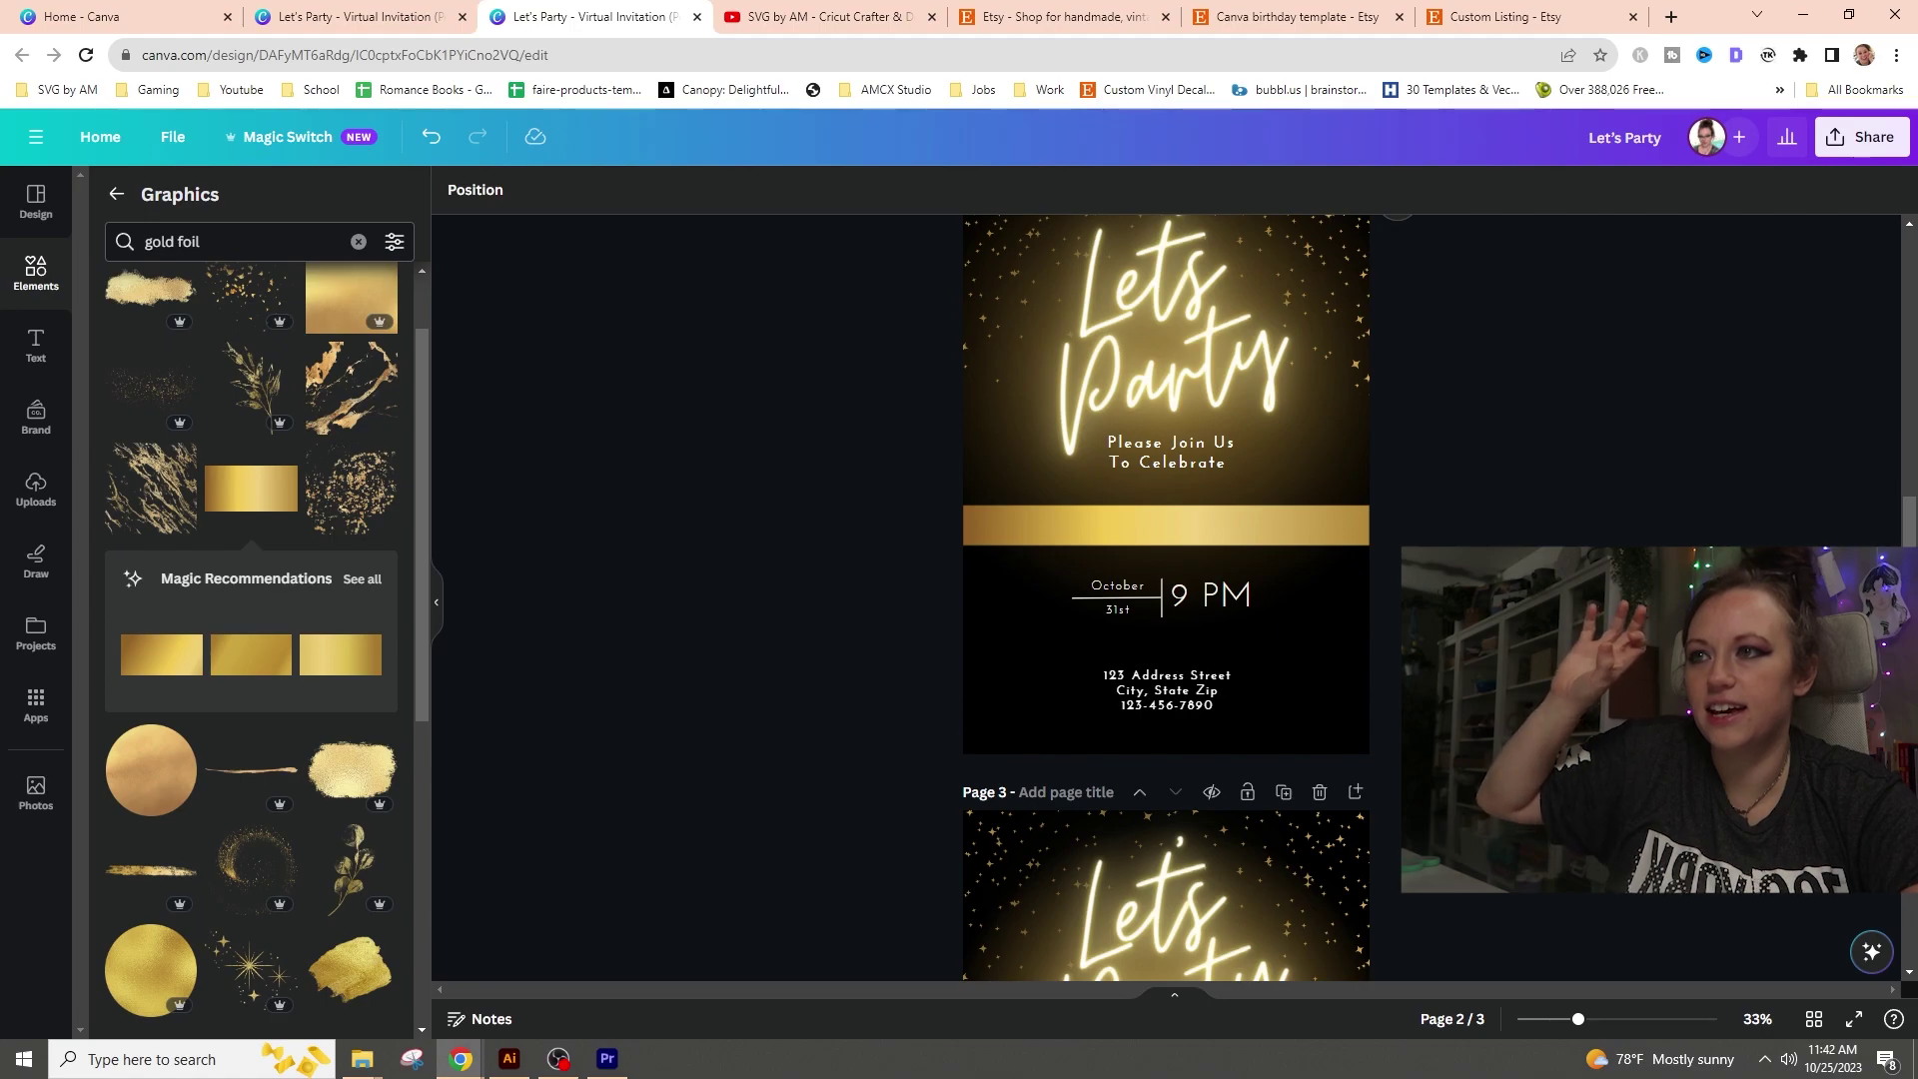
scroll(1250, 689, down, 4)
scroll(1250, 689, up, 6)
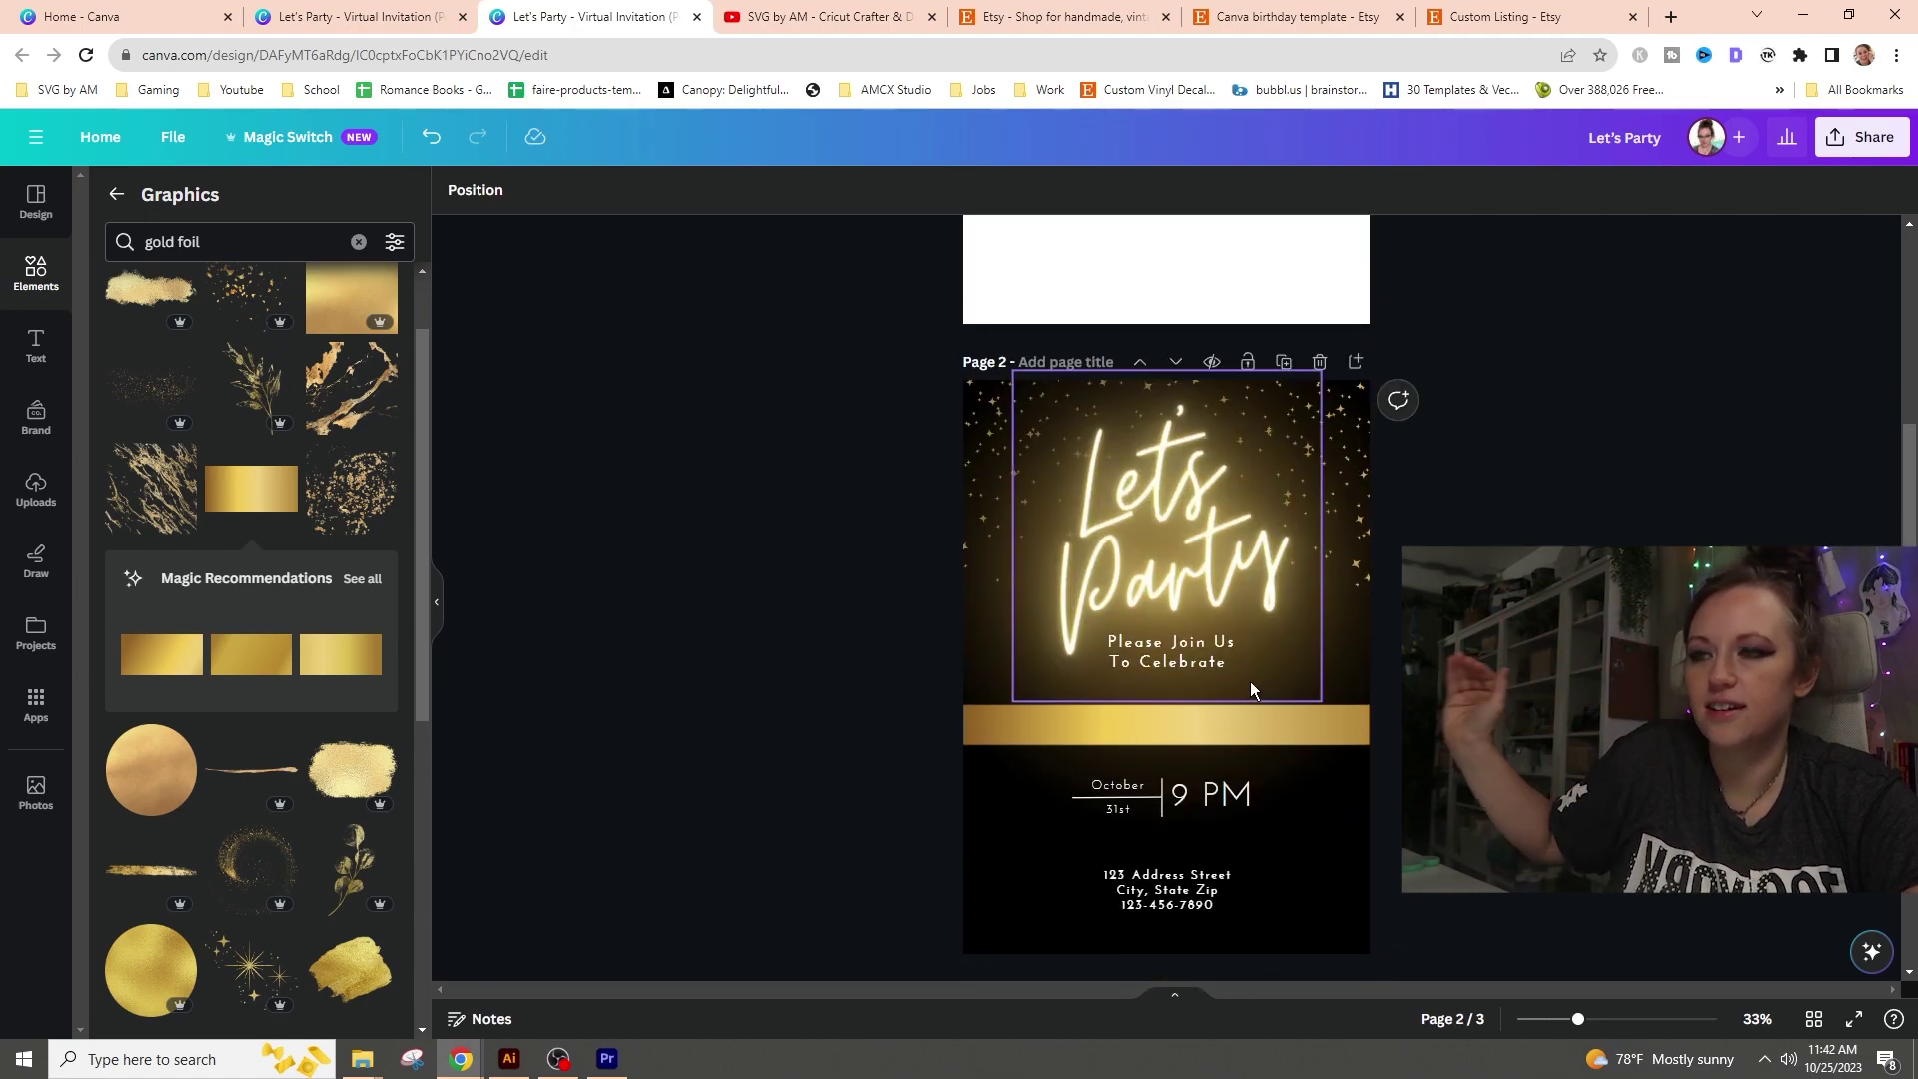
- Add a square shape, flatten it into a bar on the gold band and colour it black
click(17, 285)
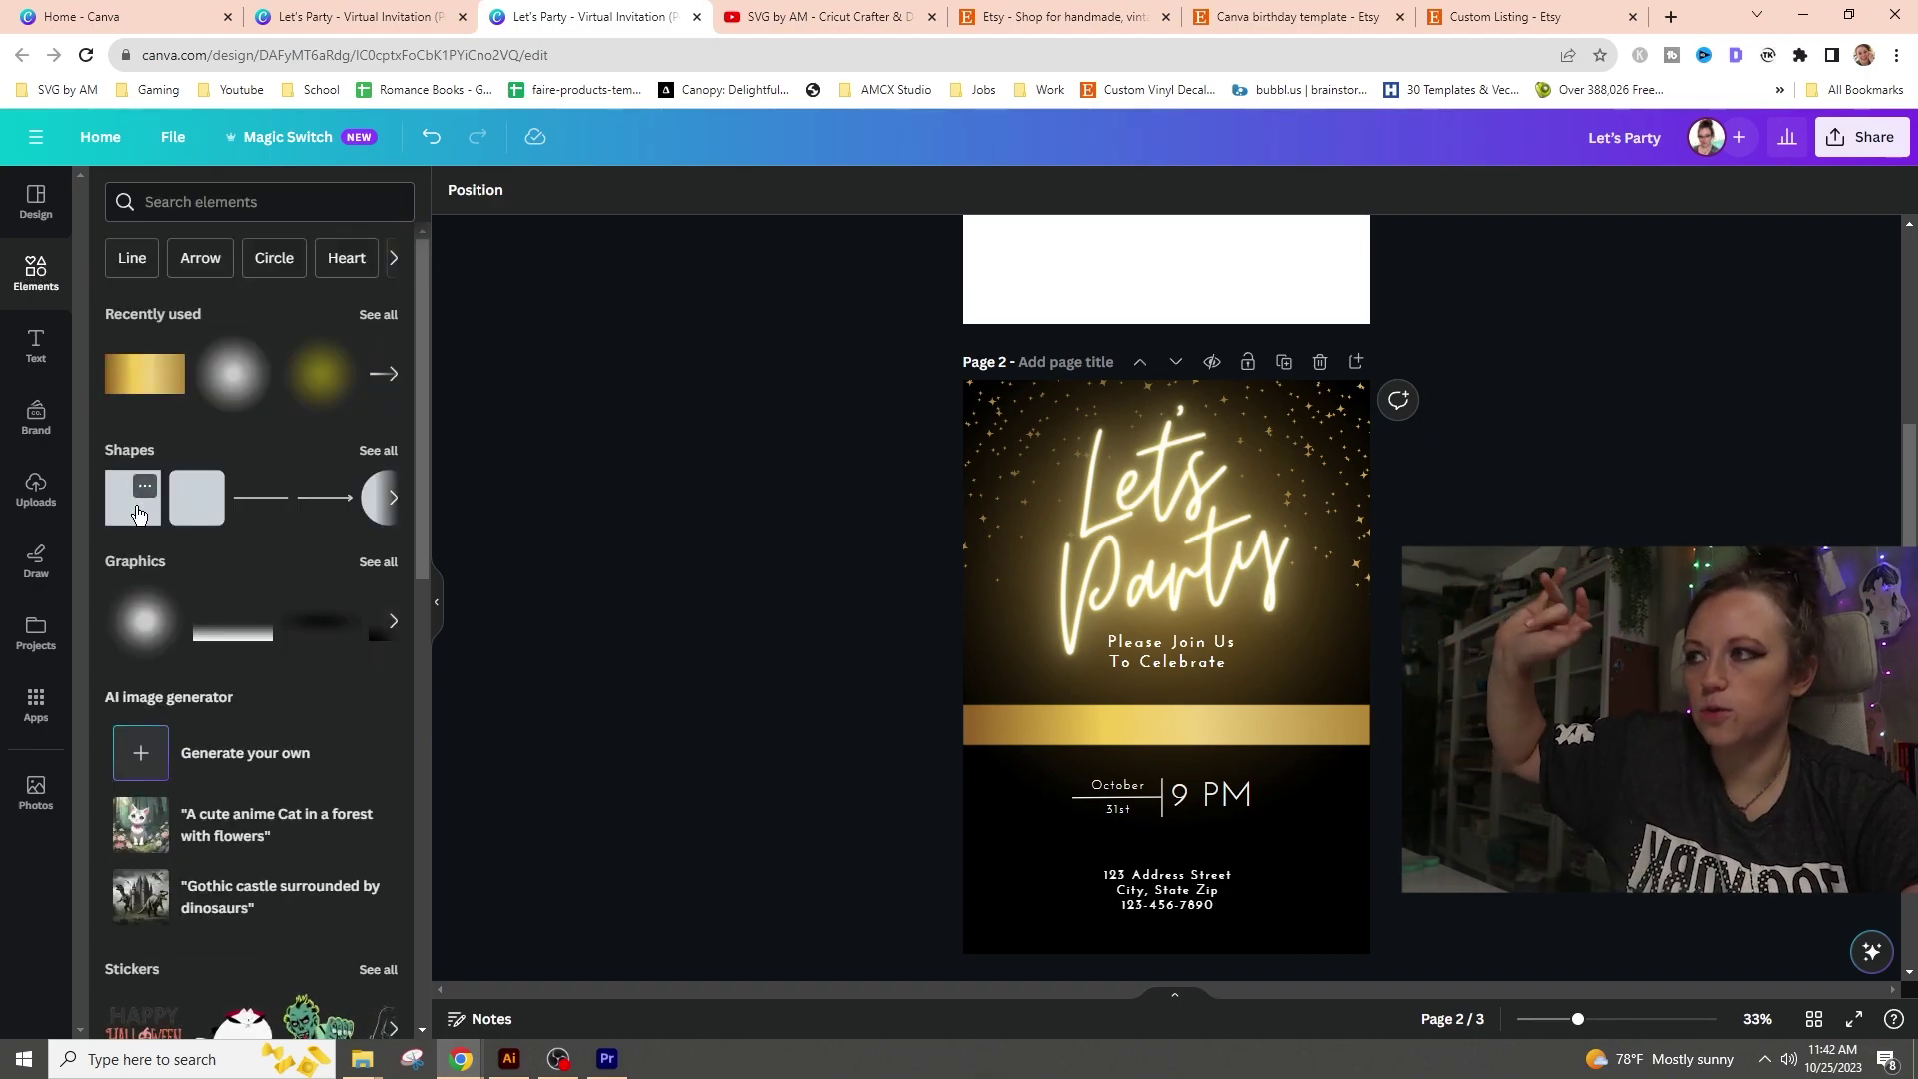
click(127, 522)
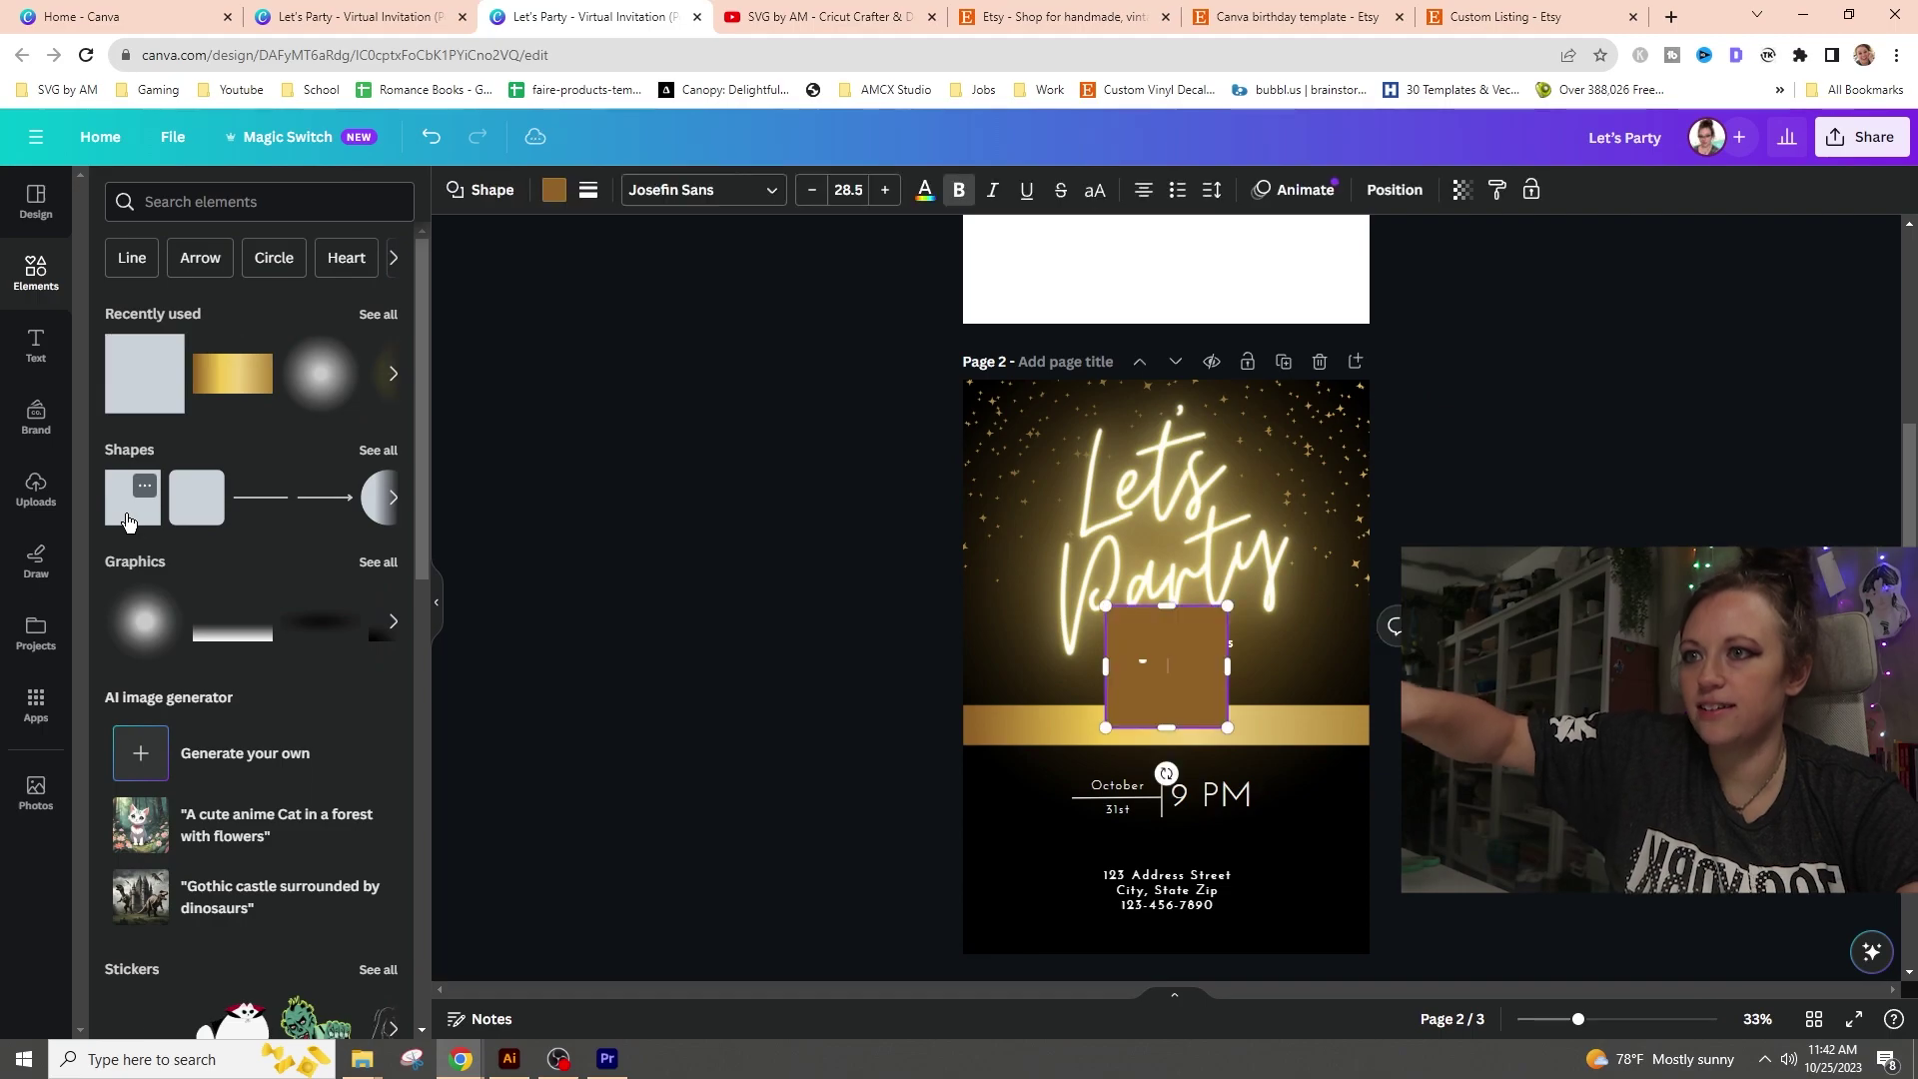
click(1079, 720)
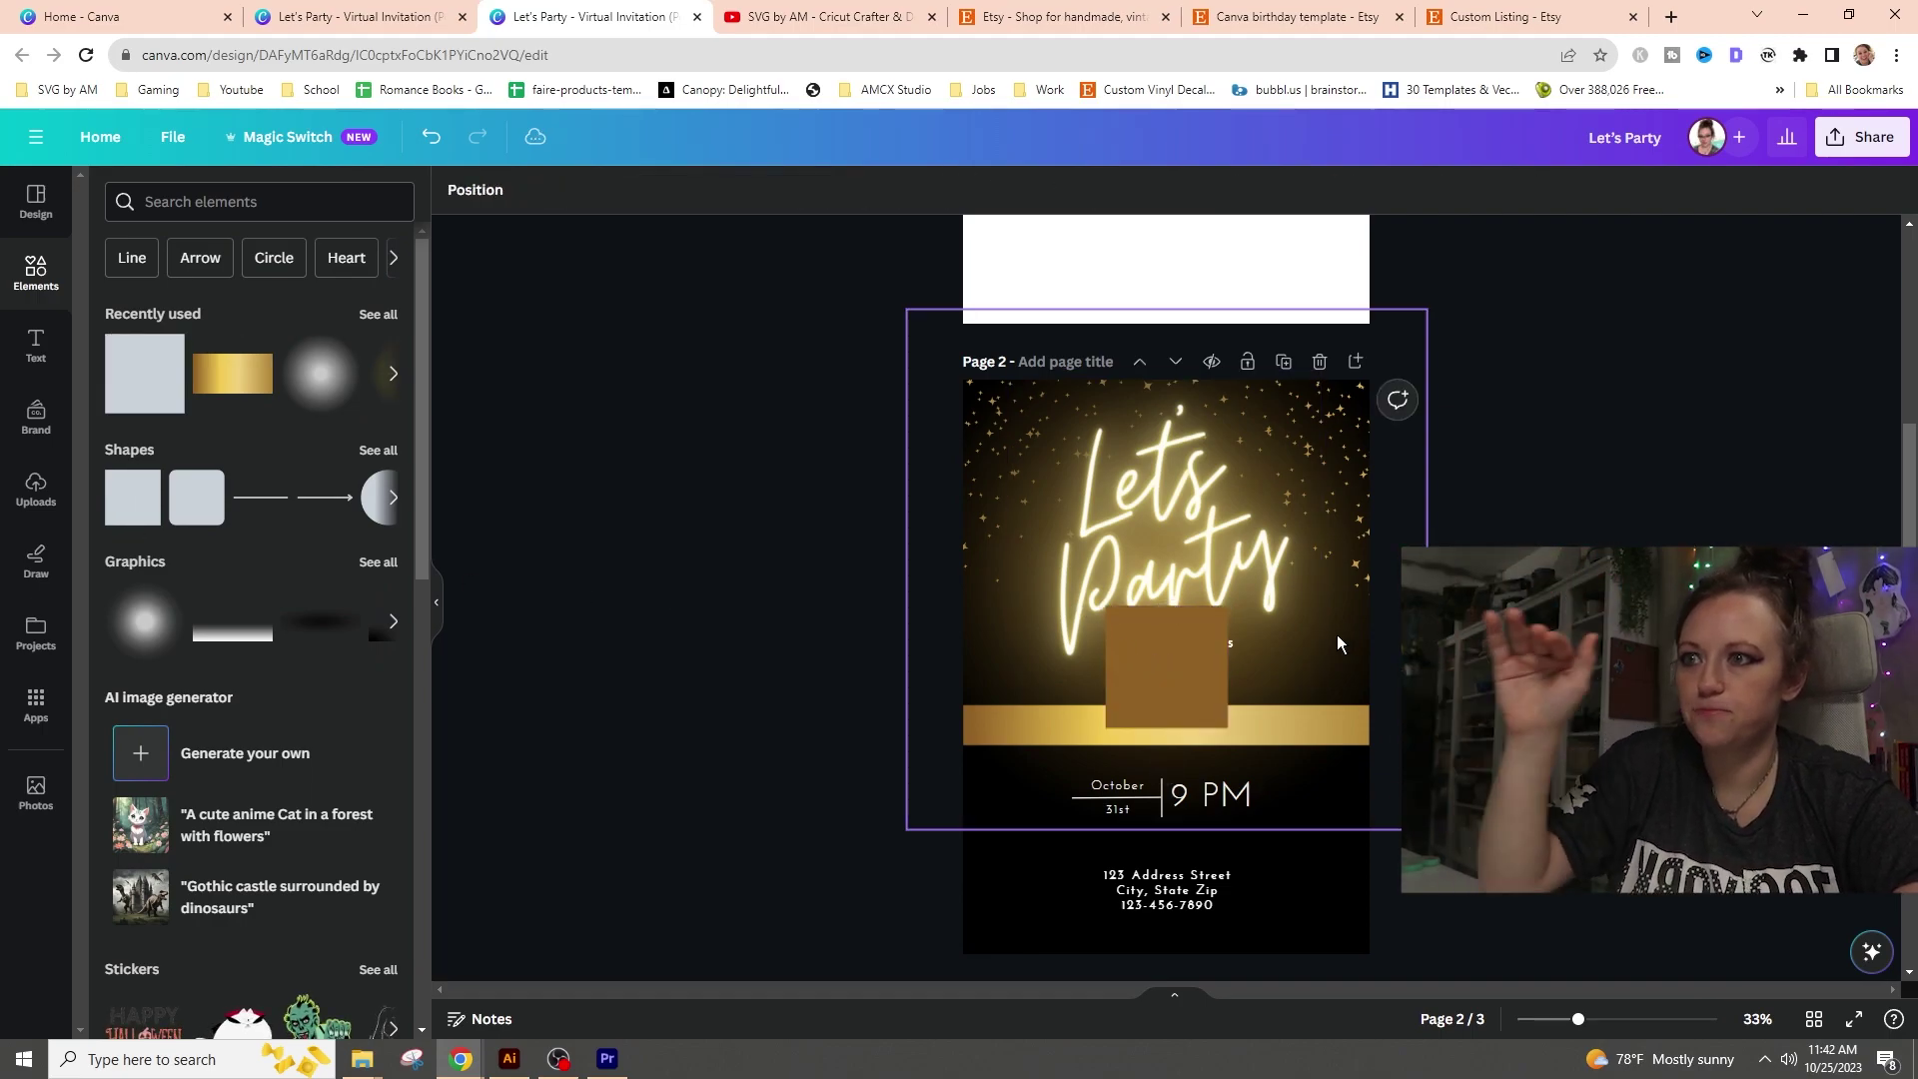
click(1180, 679)
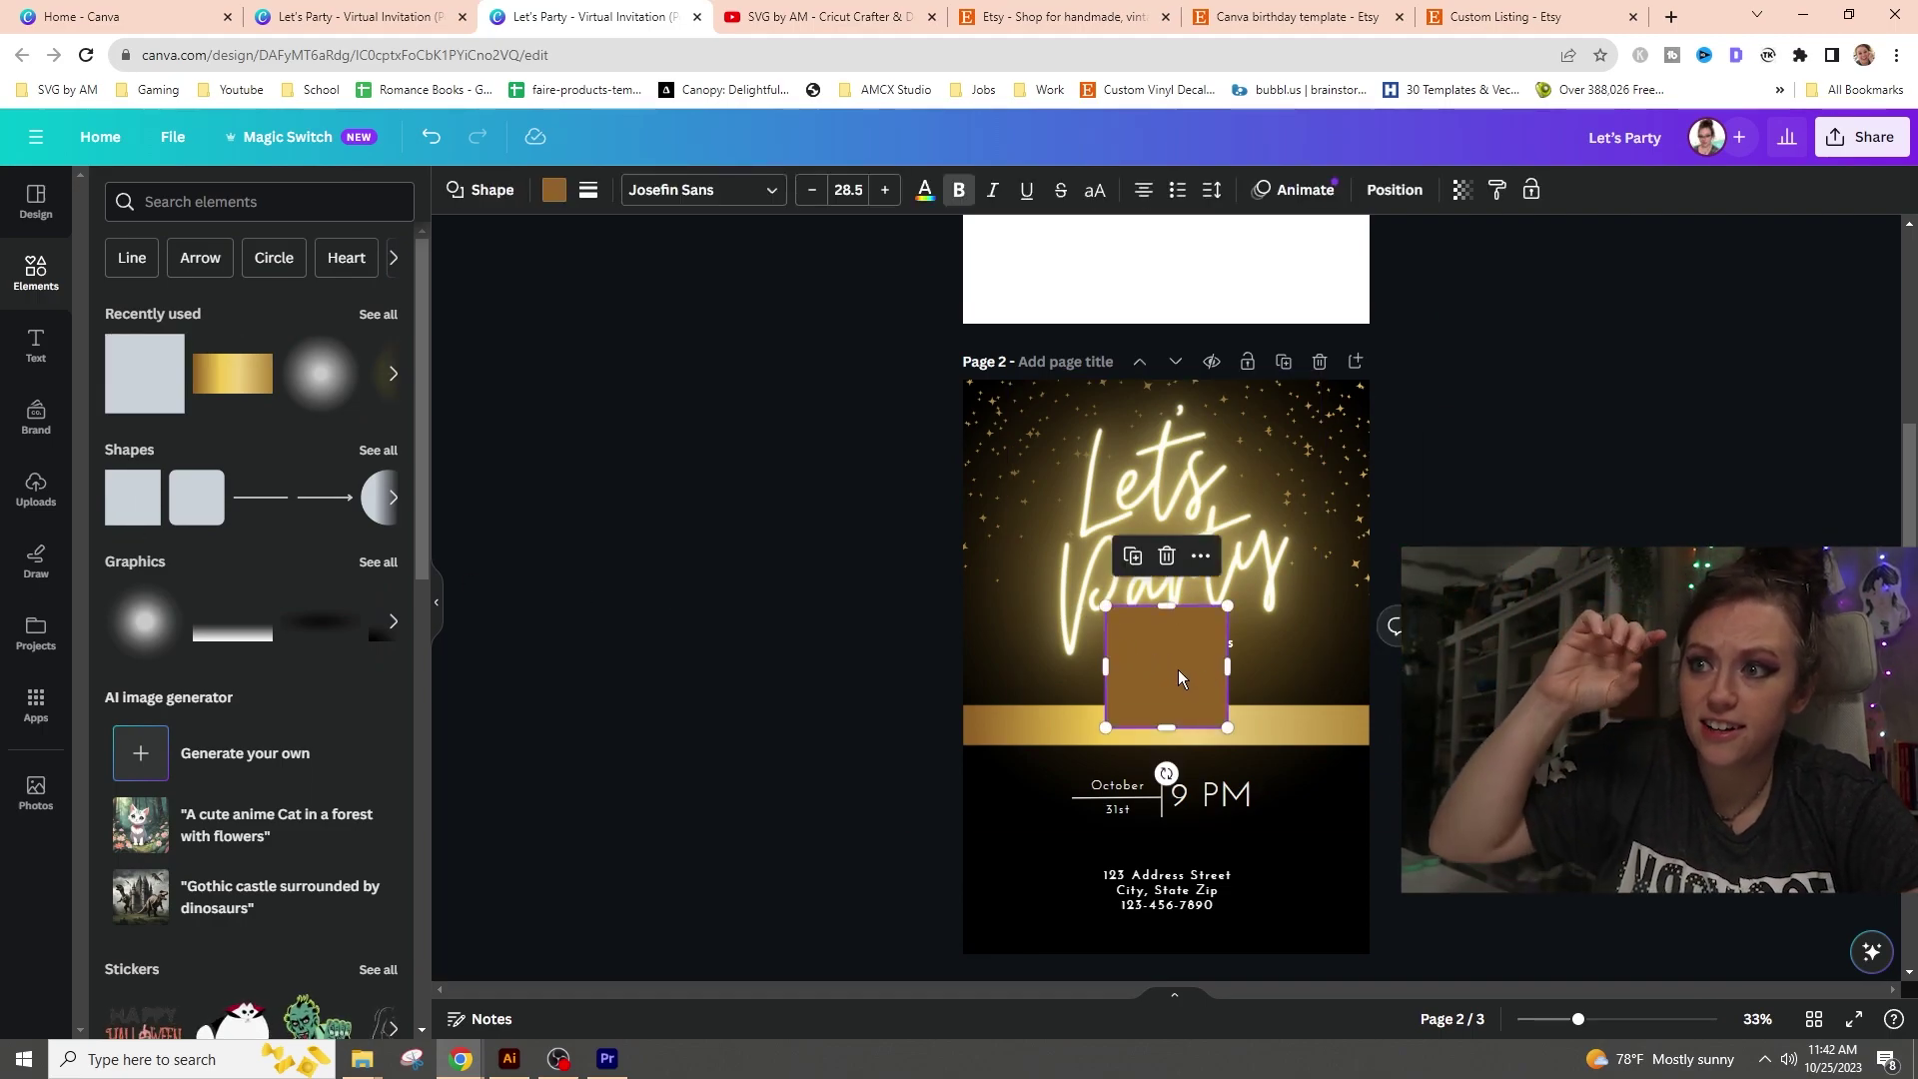
drag(1166, 607, 973, 725)
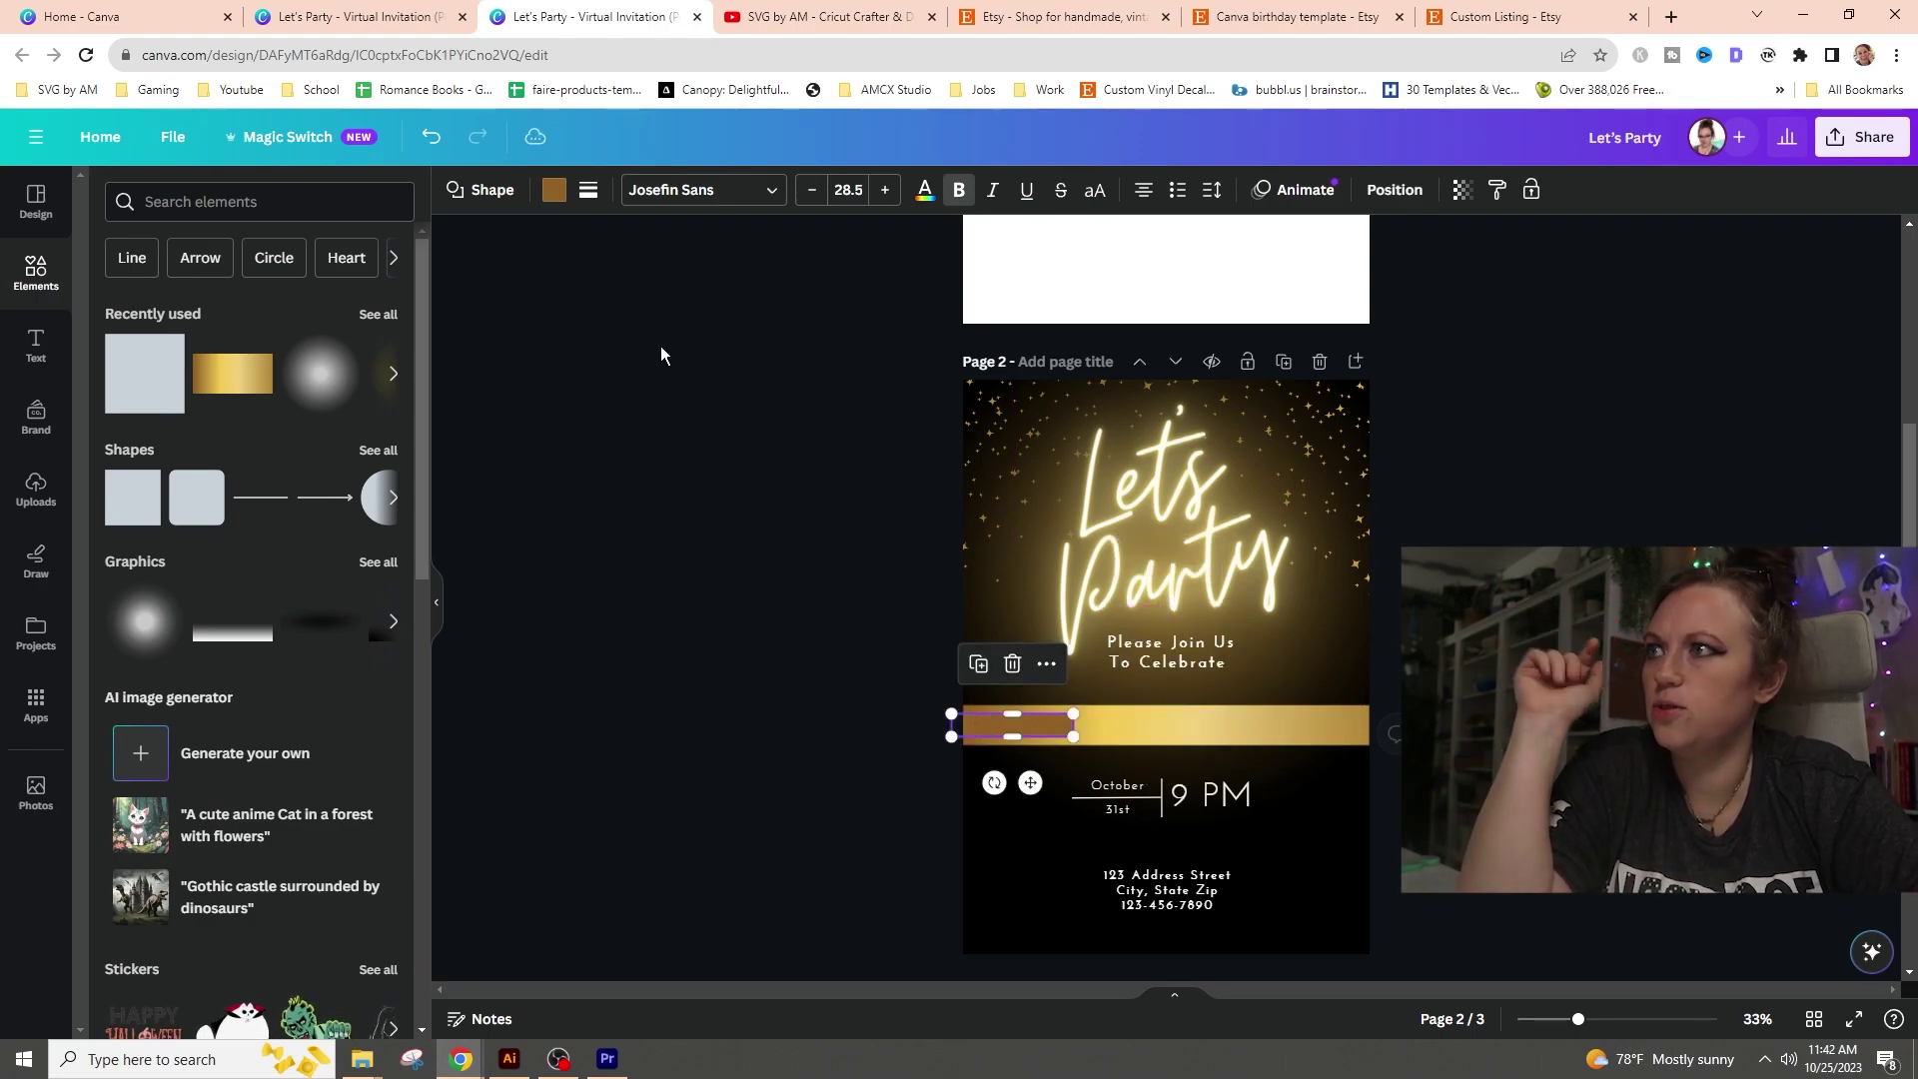
click(553, 199)
click(212, 311)
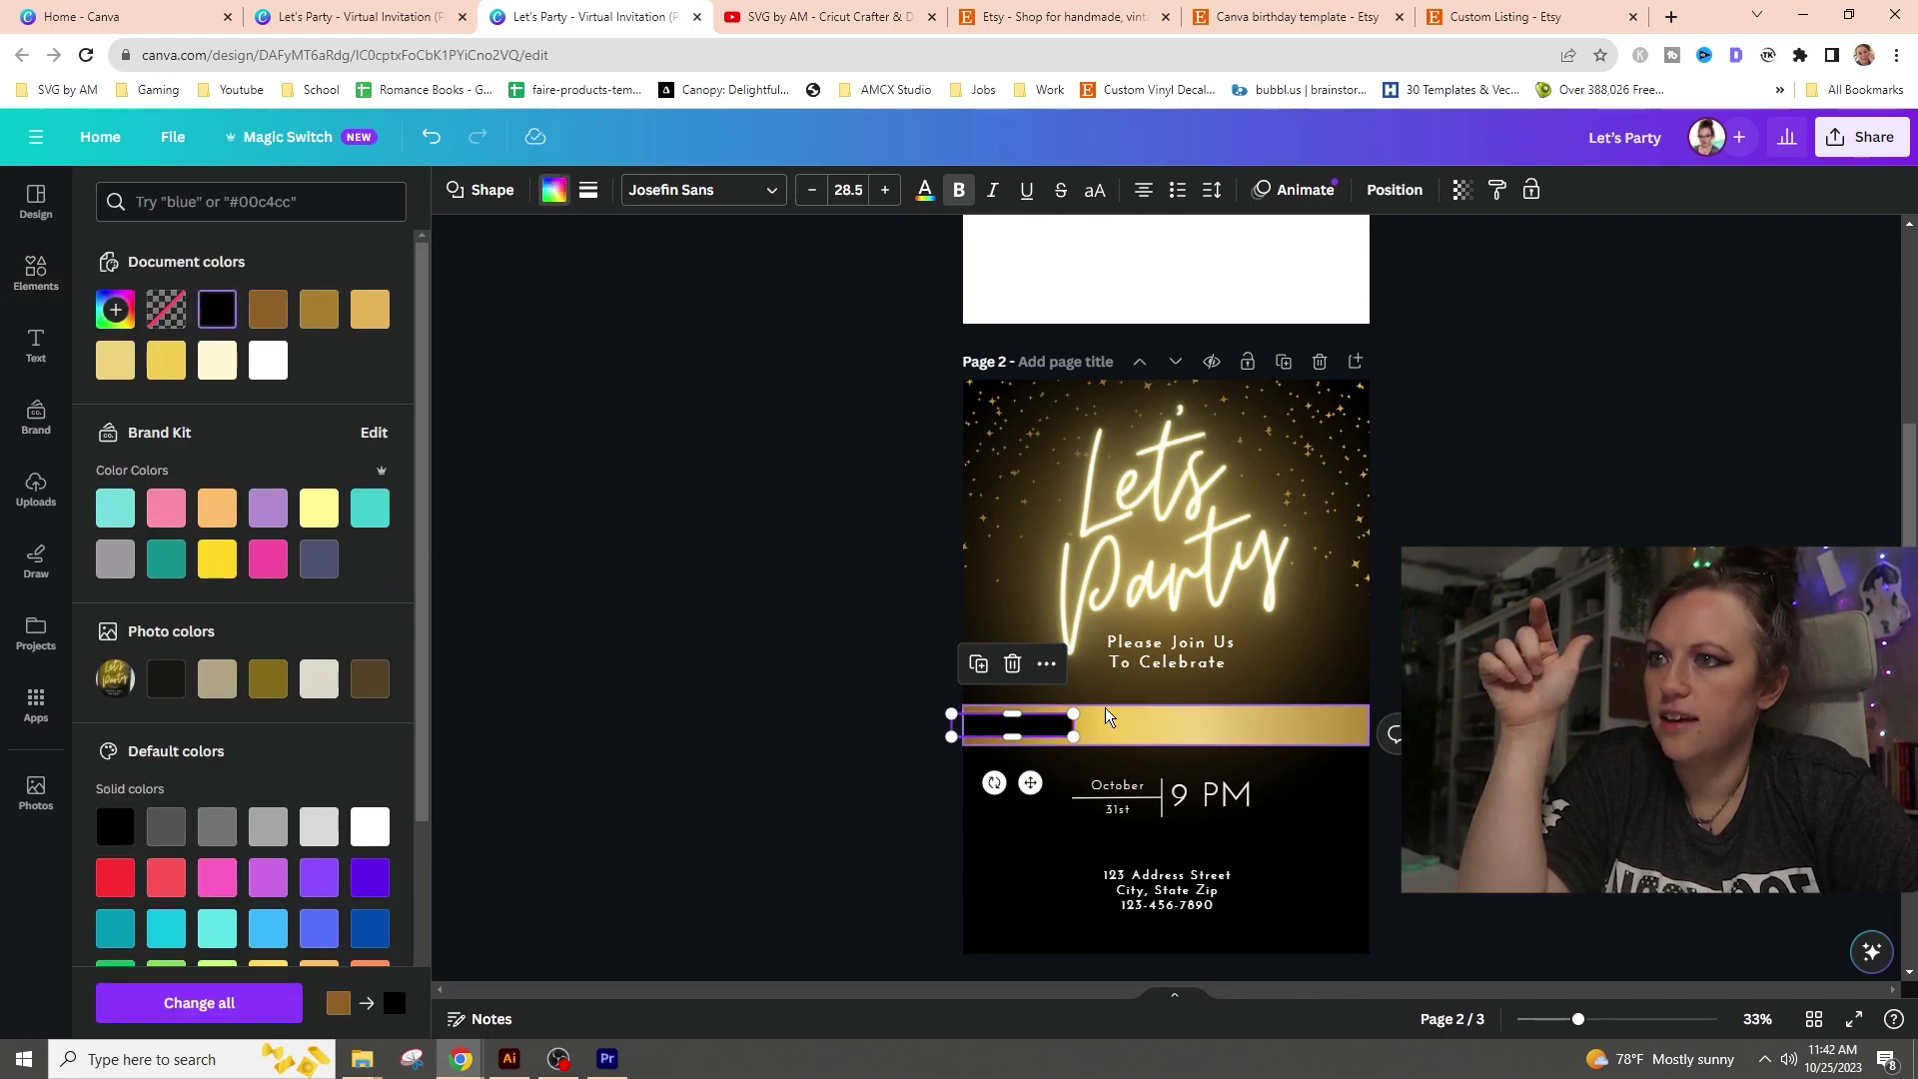
- Stretch the black bar across the full page width and raise its top edge
drag(1072, 721, 1367, 728)
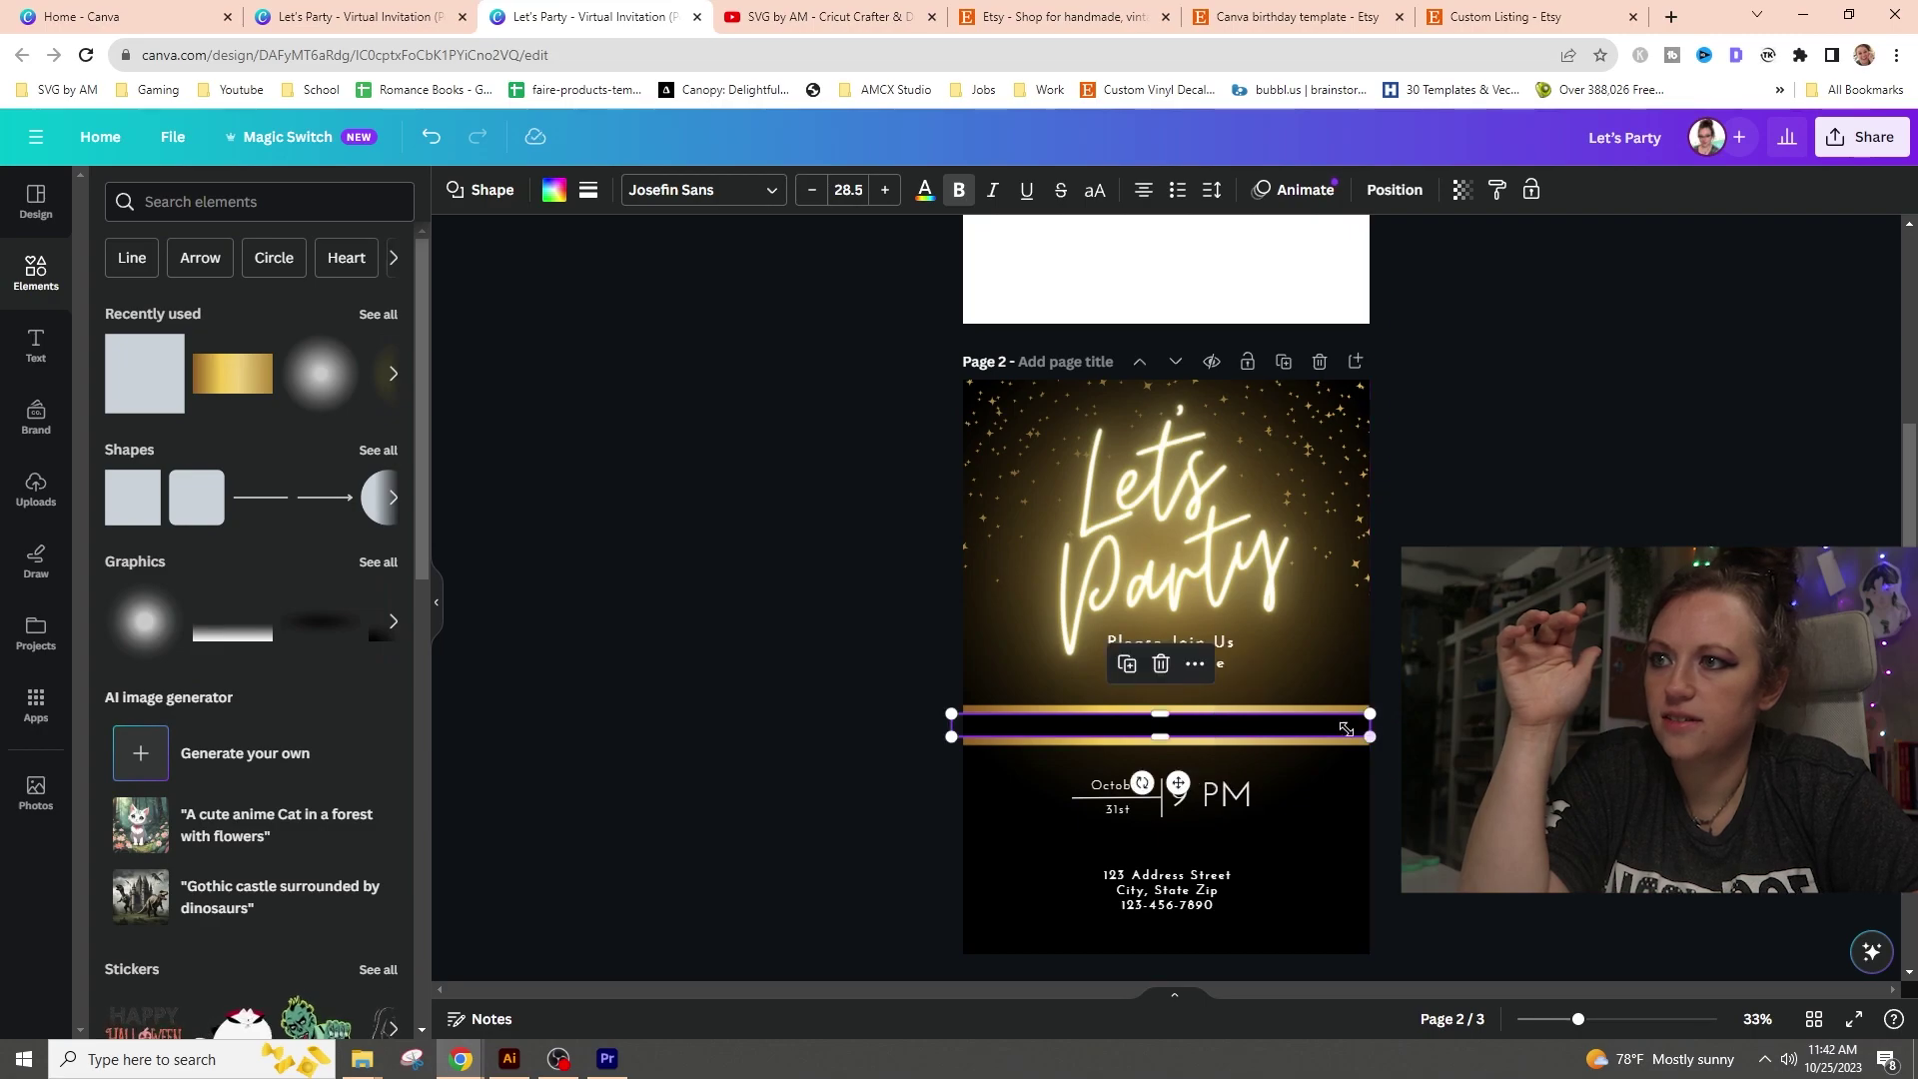
drag(950, 731, 963, 735)
drag(1585, 1021, 1619, 1020)
click(1149, 589)
drag(1166, 582, 1336, 576)
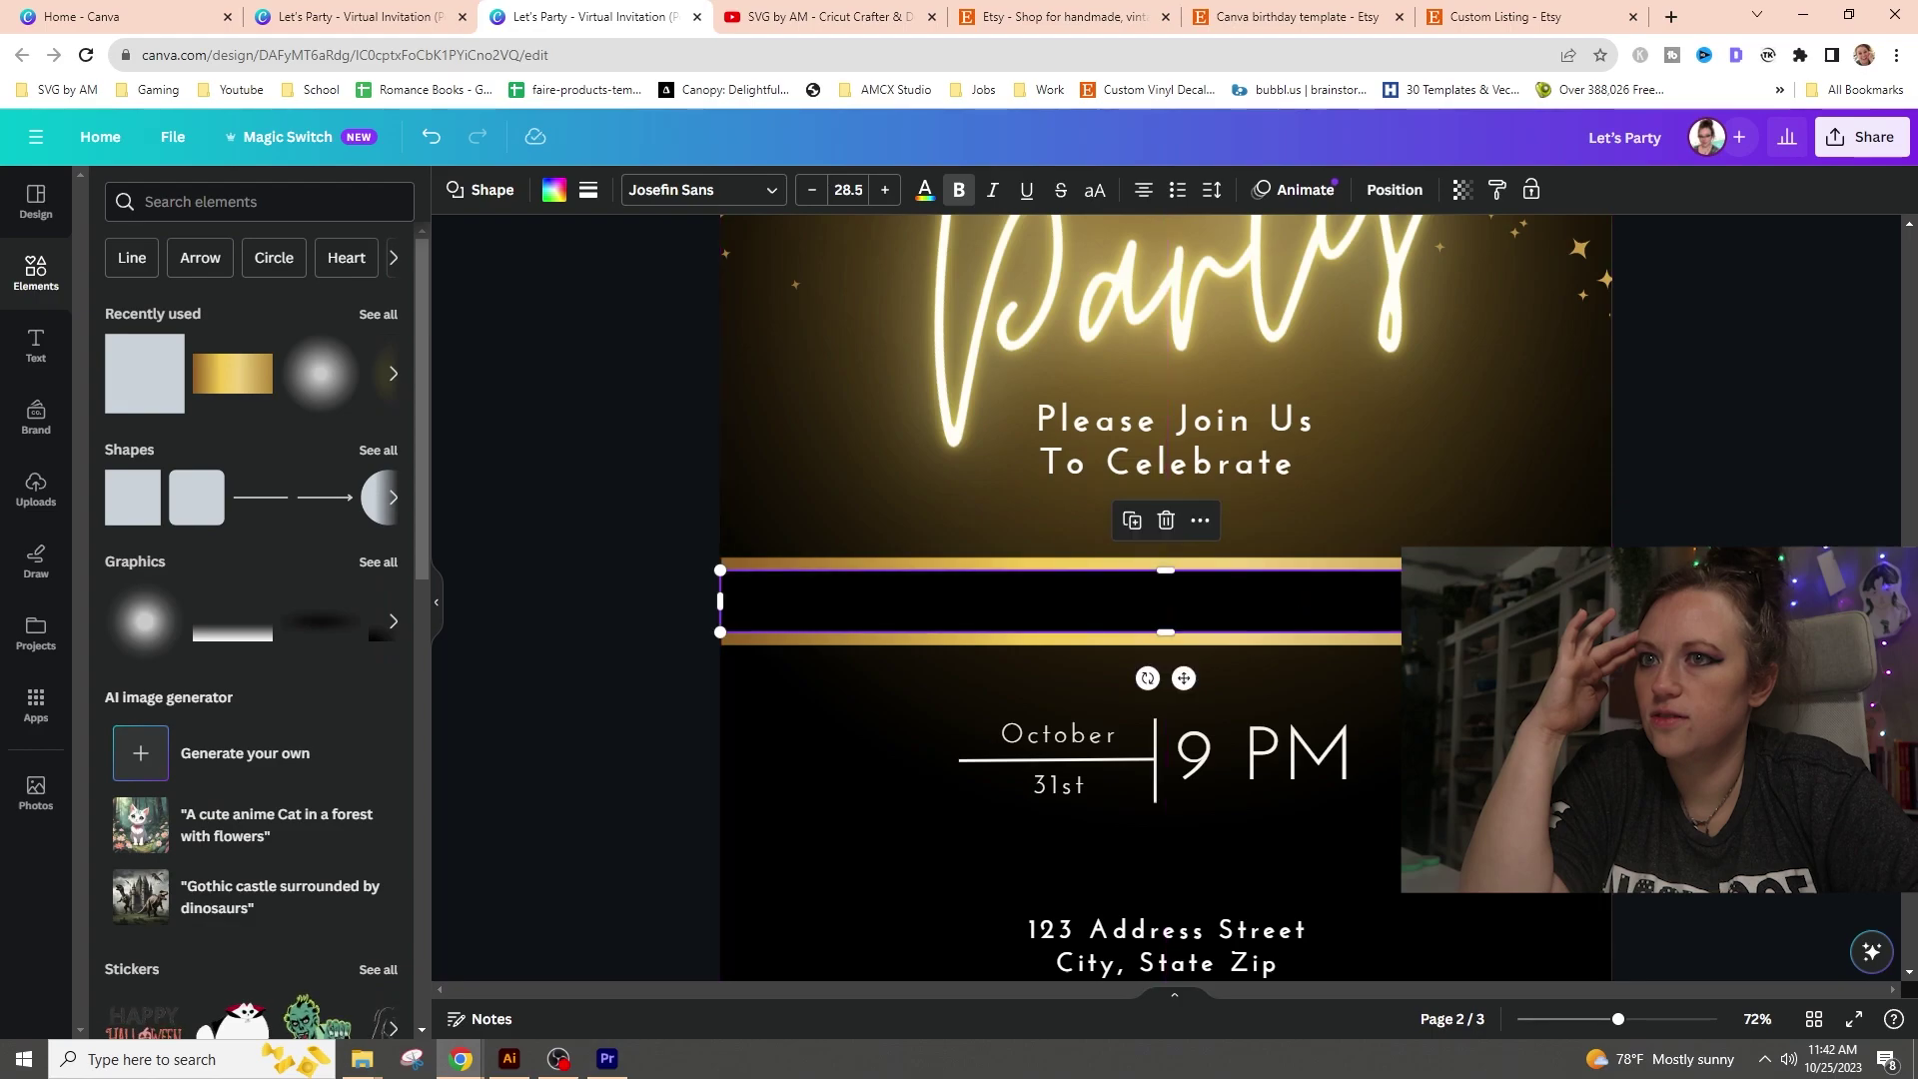
key(Escape)
- Extend the black bar downward so thin gold lines remain above and below it
scroll(1166, 597, down, 10)
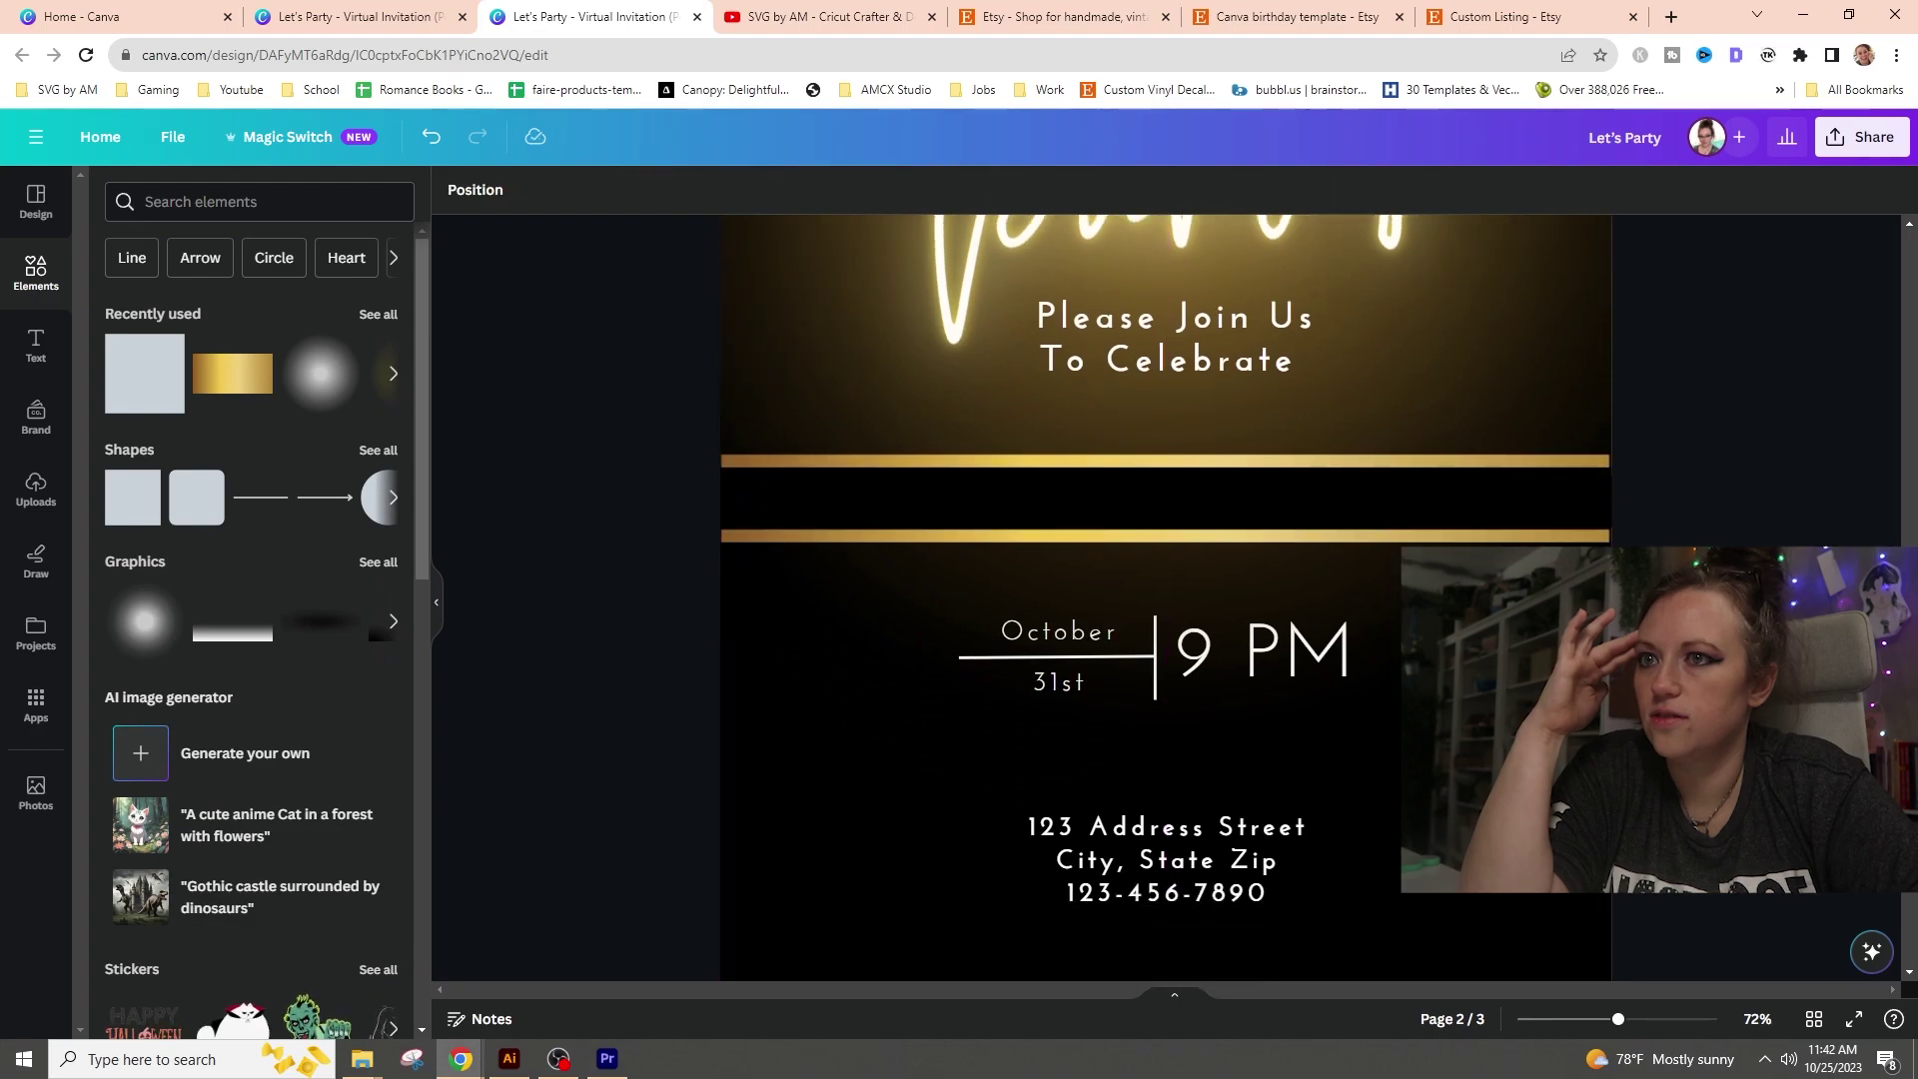
scroll(1173, 431, up, 4)
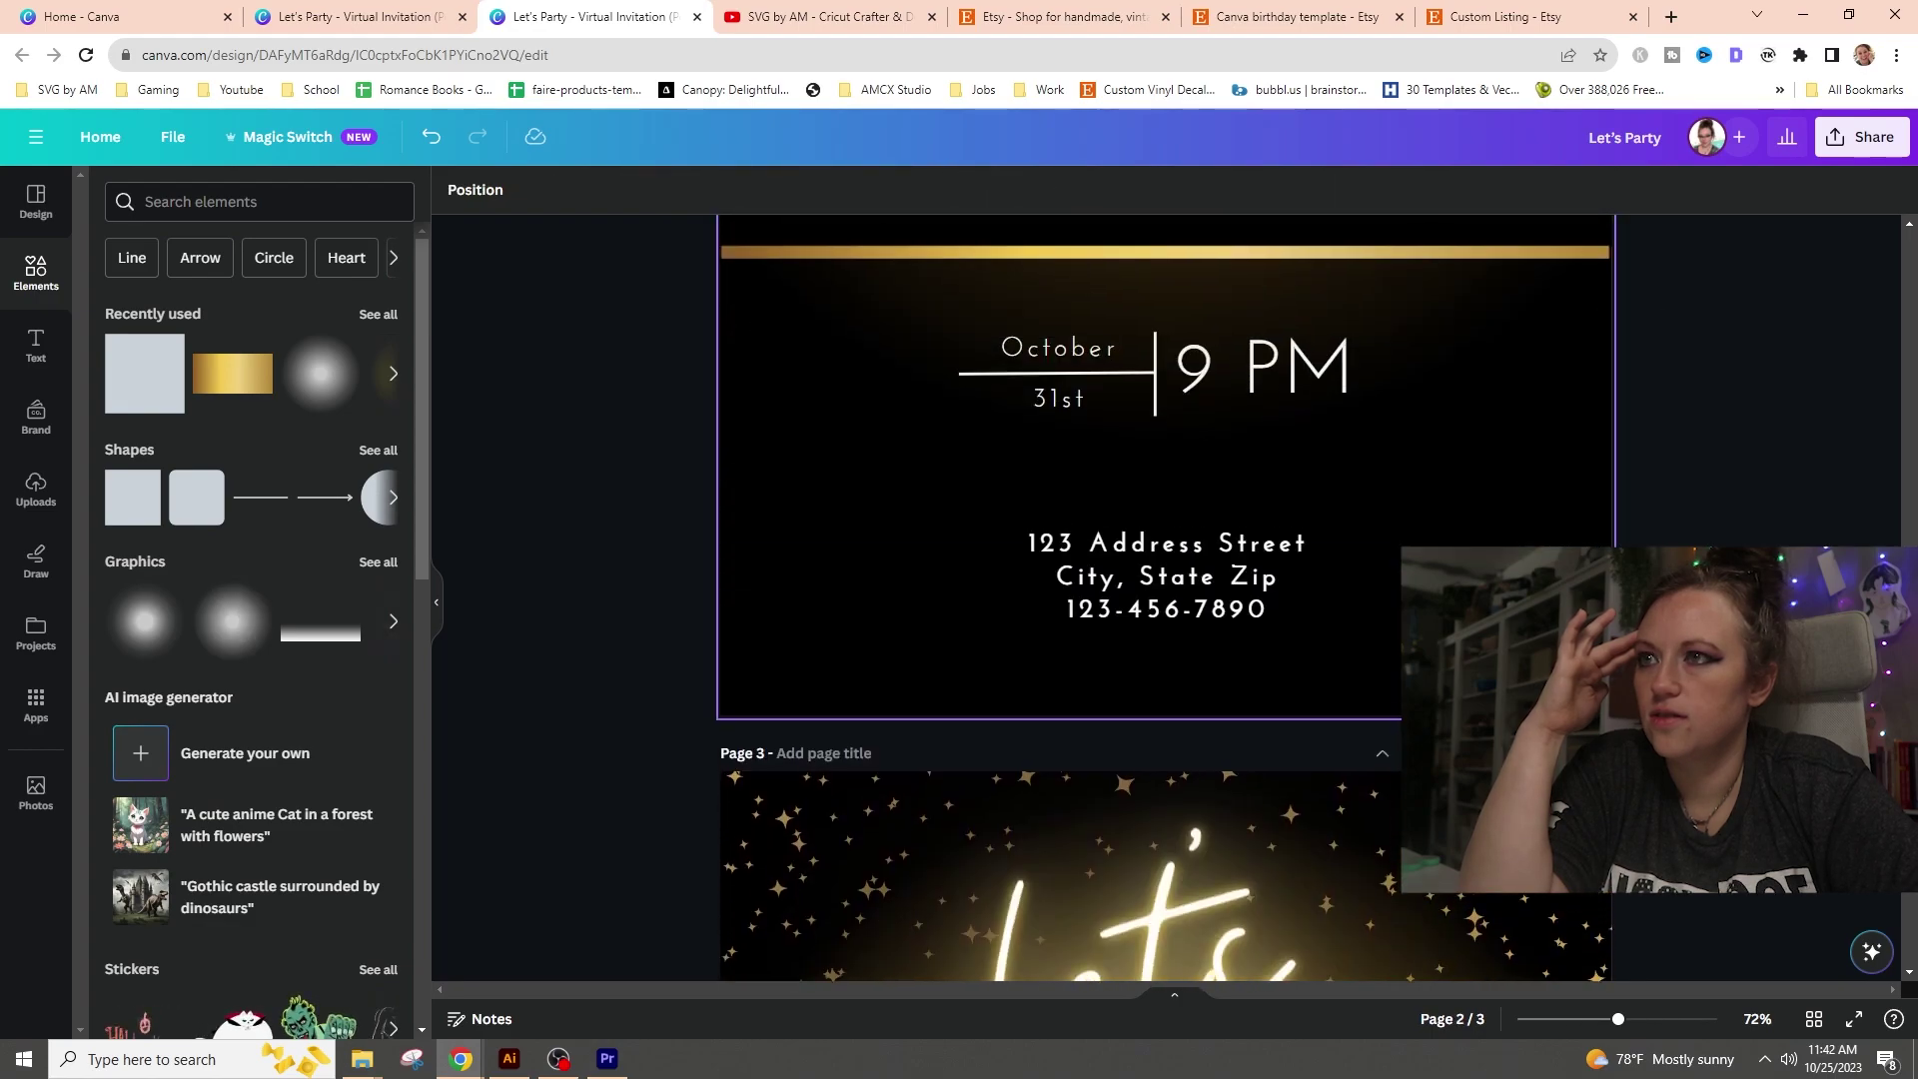
click(1173, 431)
drag(1159, 432, 1160, 446)
key(Escape)
click(1429, 397)
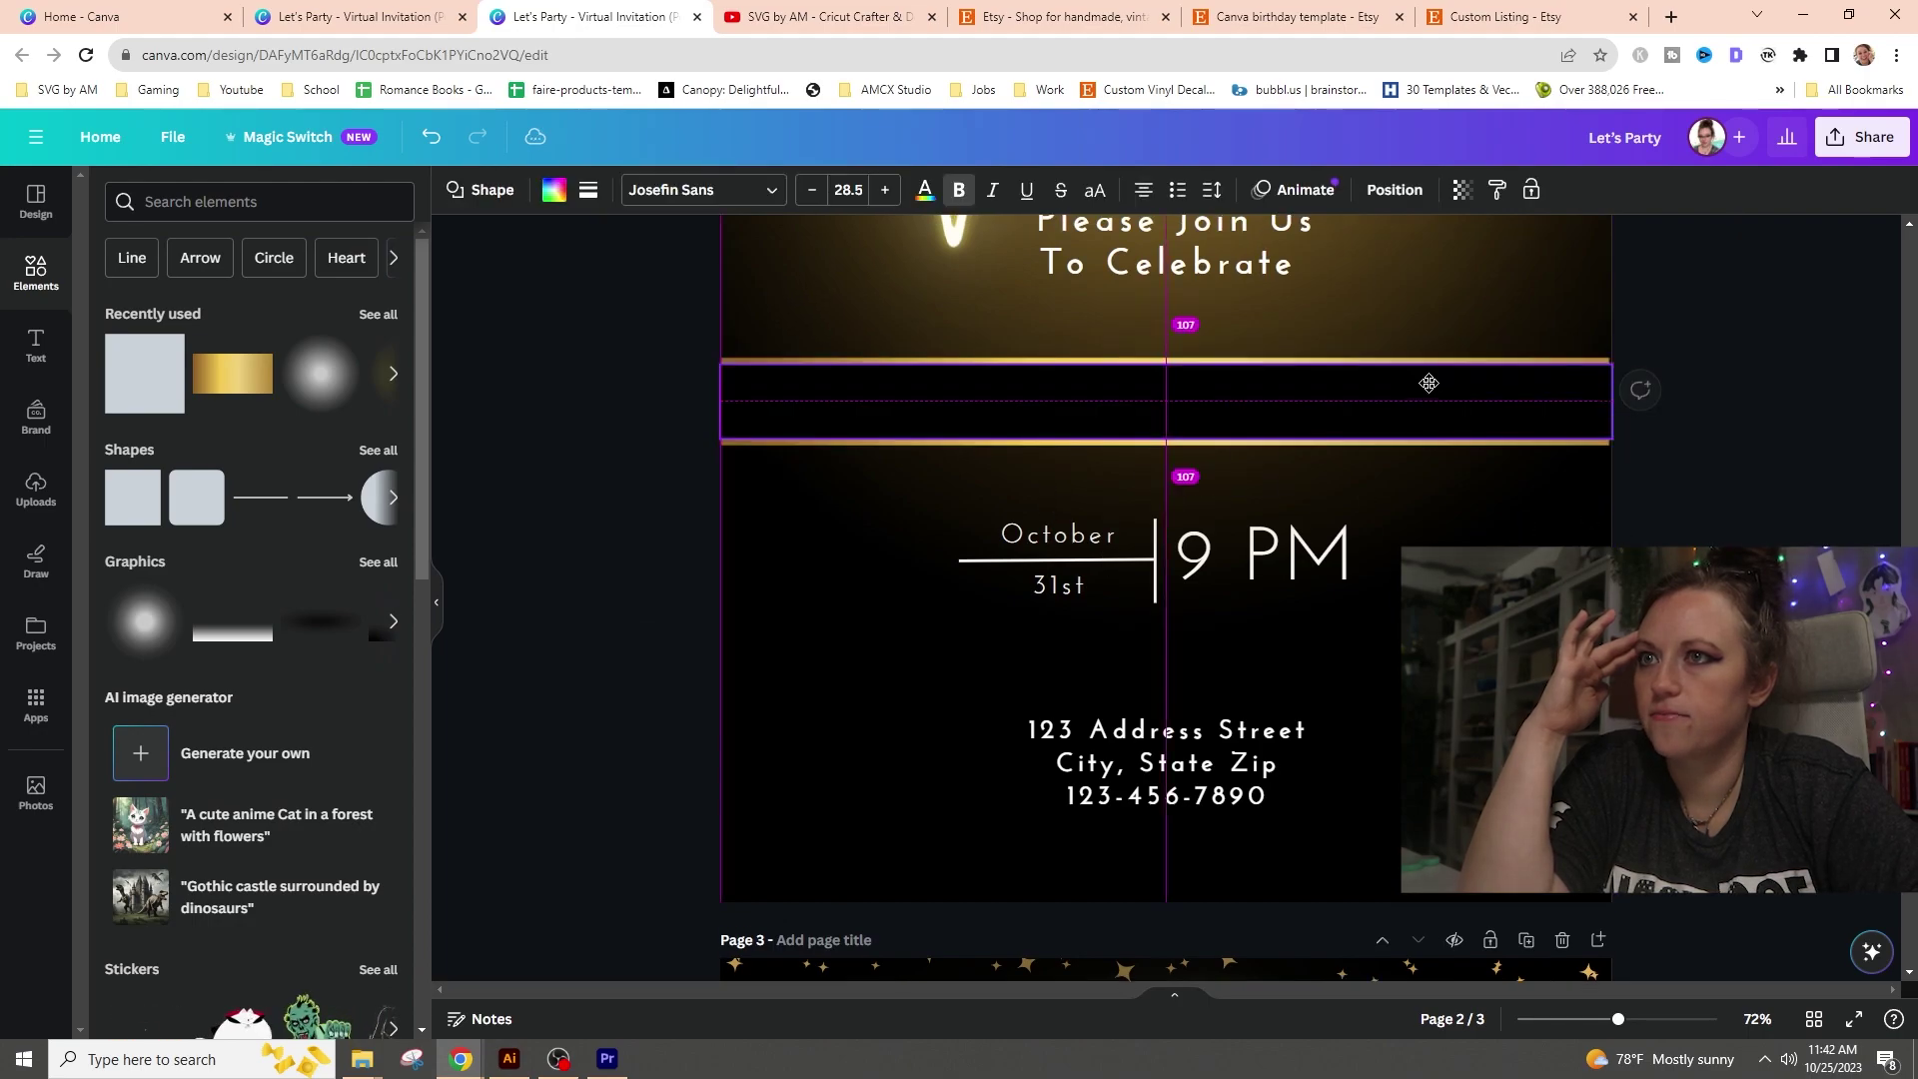
click(1859, 622)
scroll(1856, 630, up, 3)
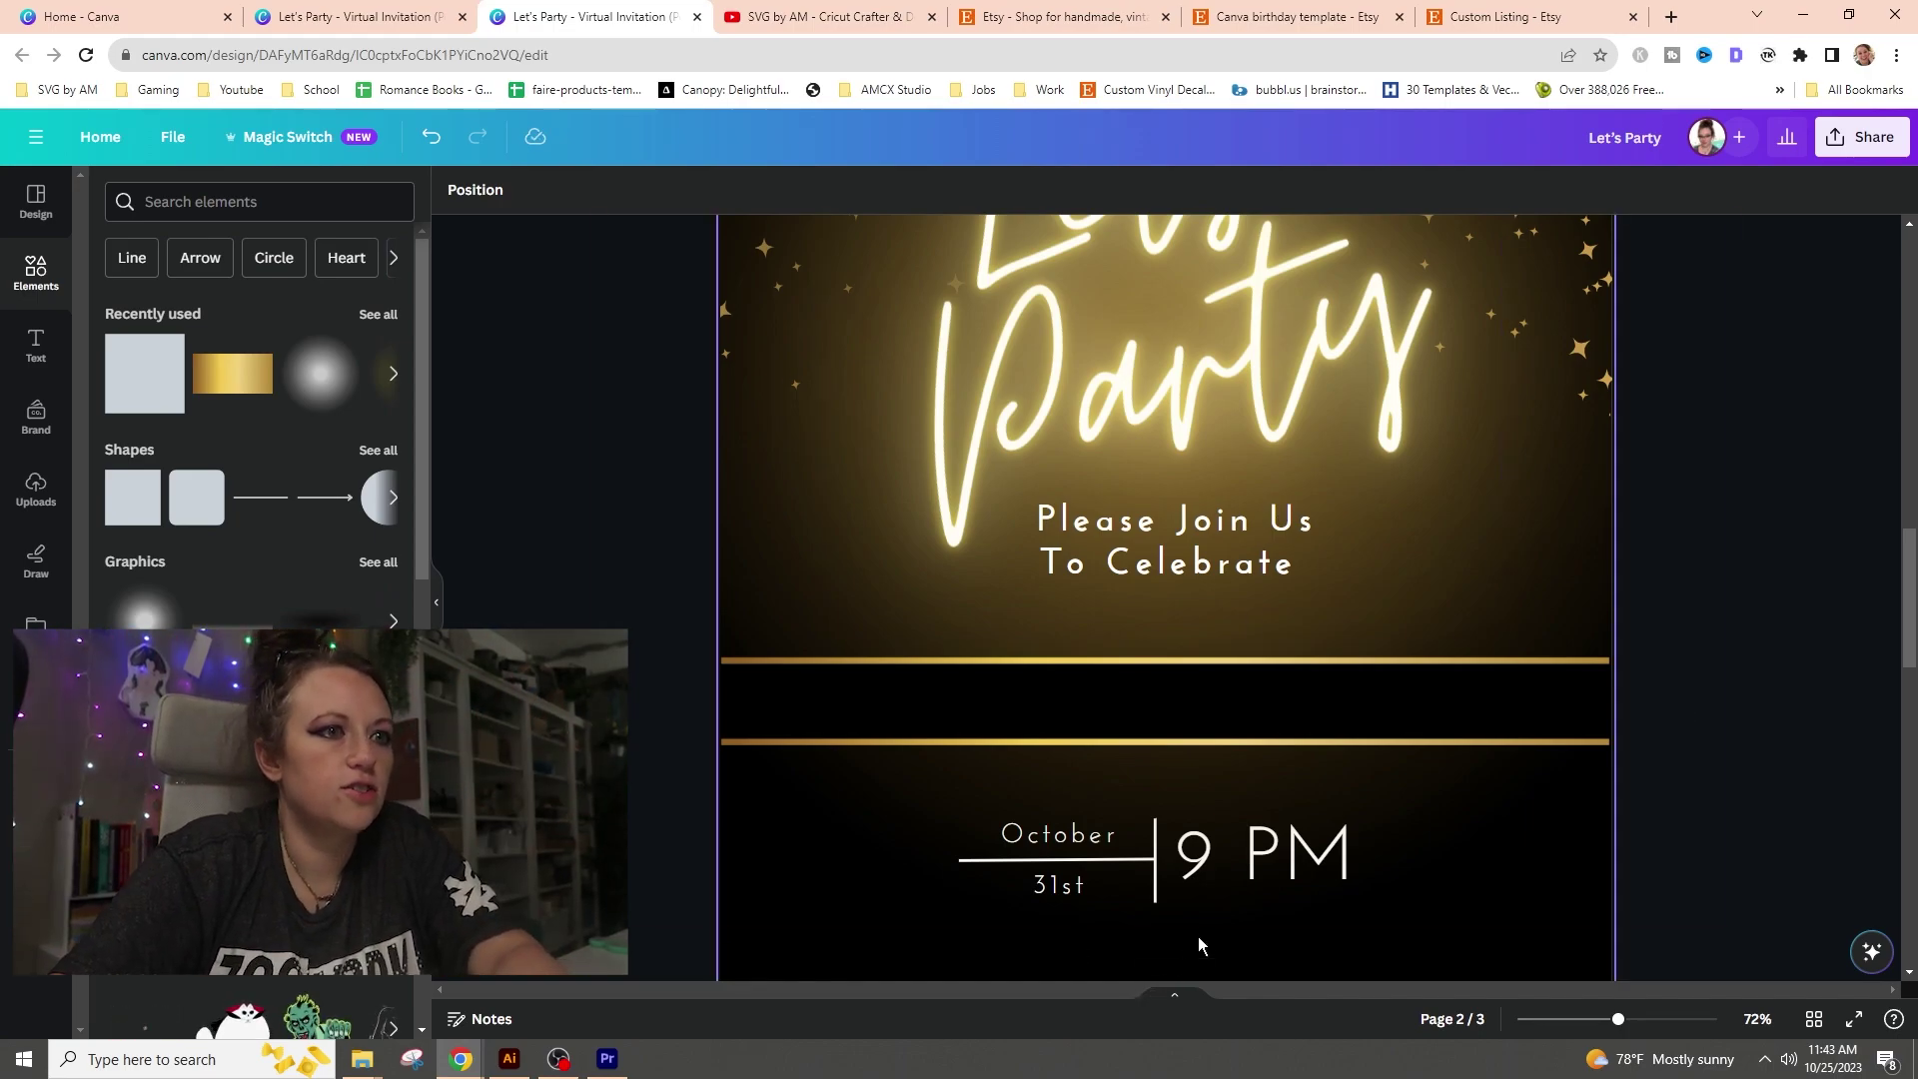
- Duplicate the address text, cut it down to SARAH'S, enlarge it and move it onto the band
scroll(1182, 968, down, 4)
click(1261, 702)
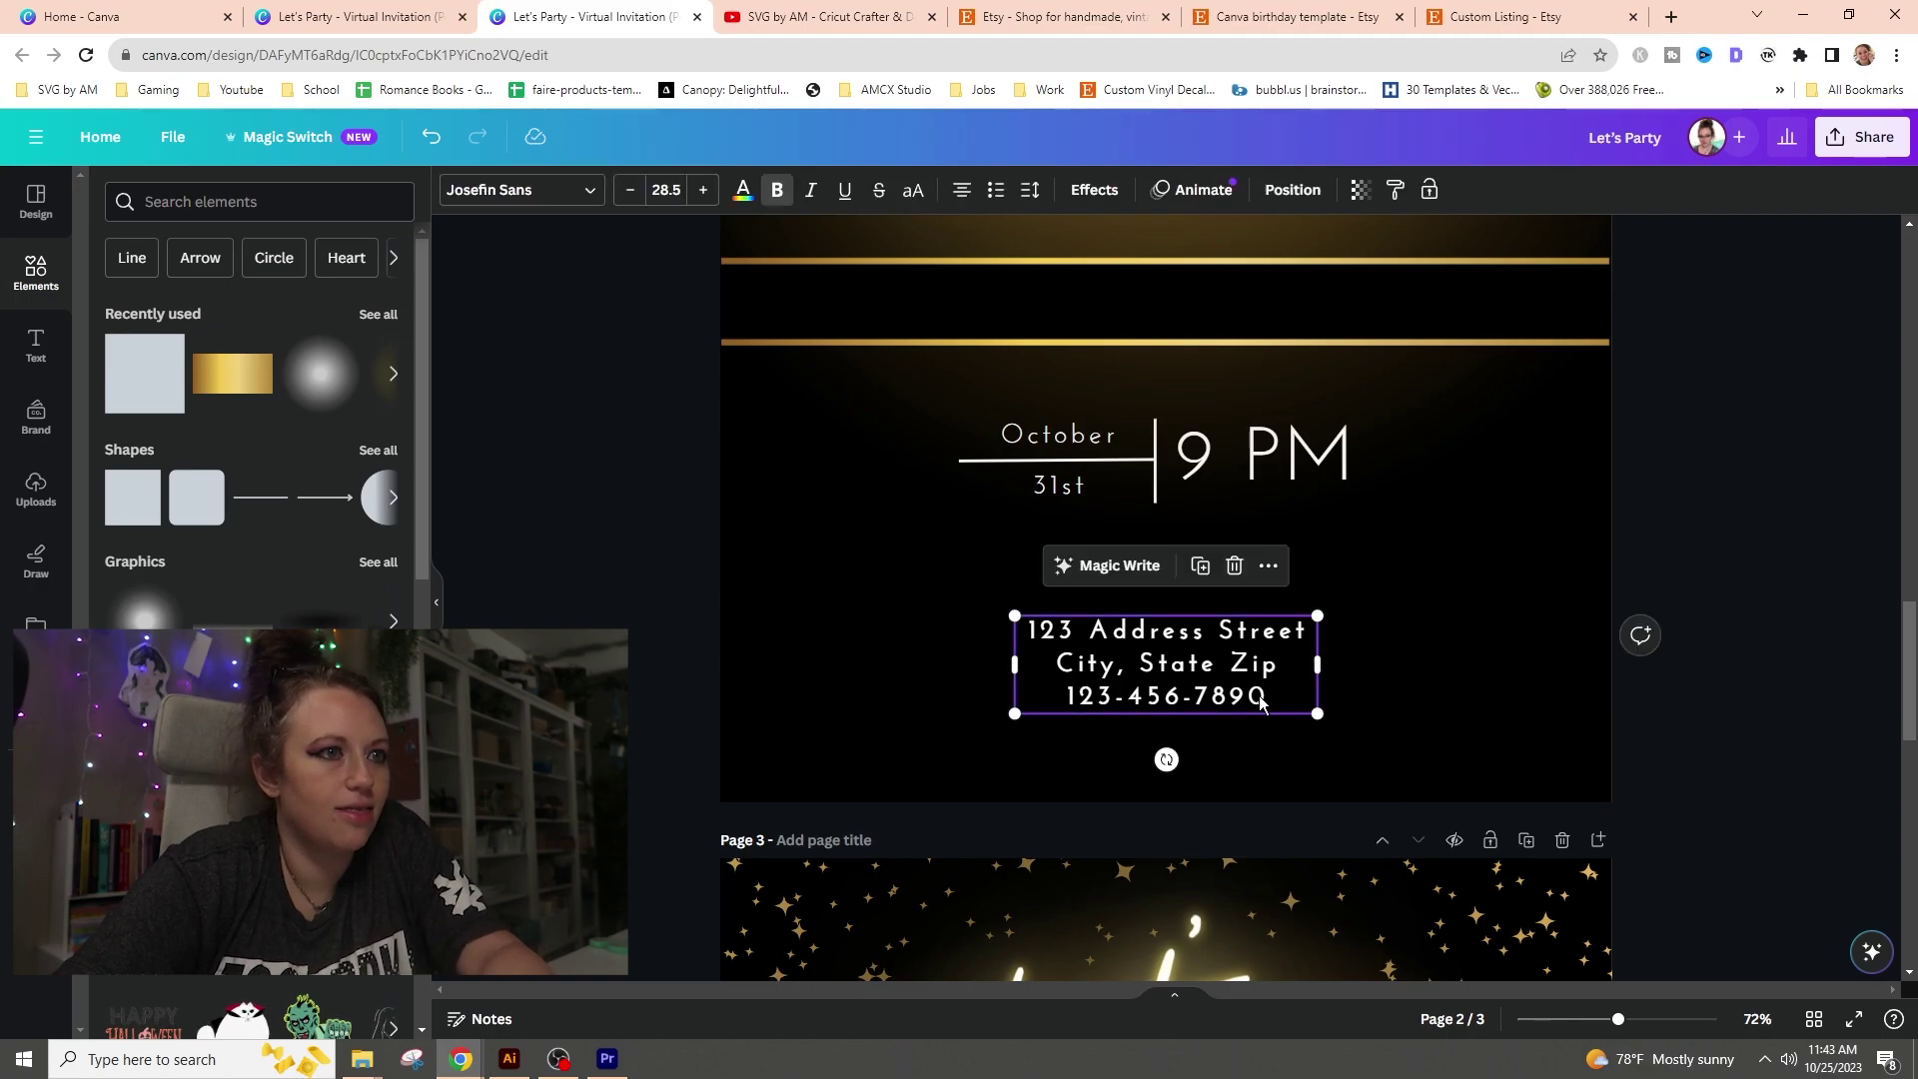
key(ctrl+d)
drag(1261, 703, 996, 604)
double_click(857, 549)
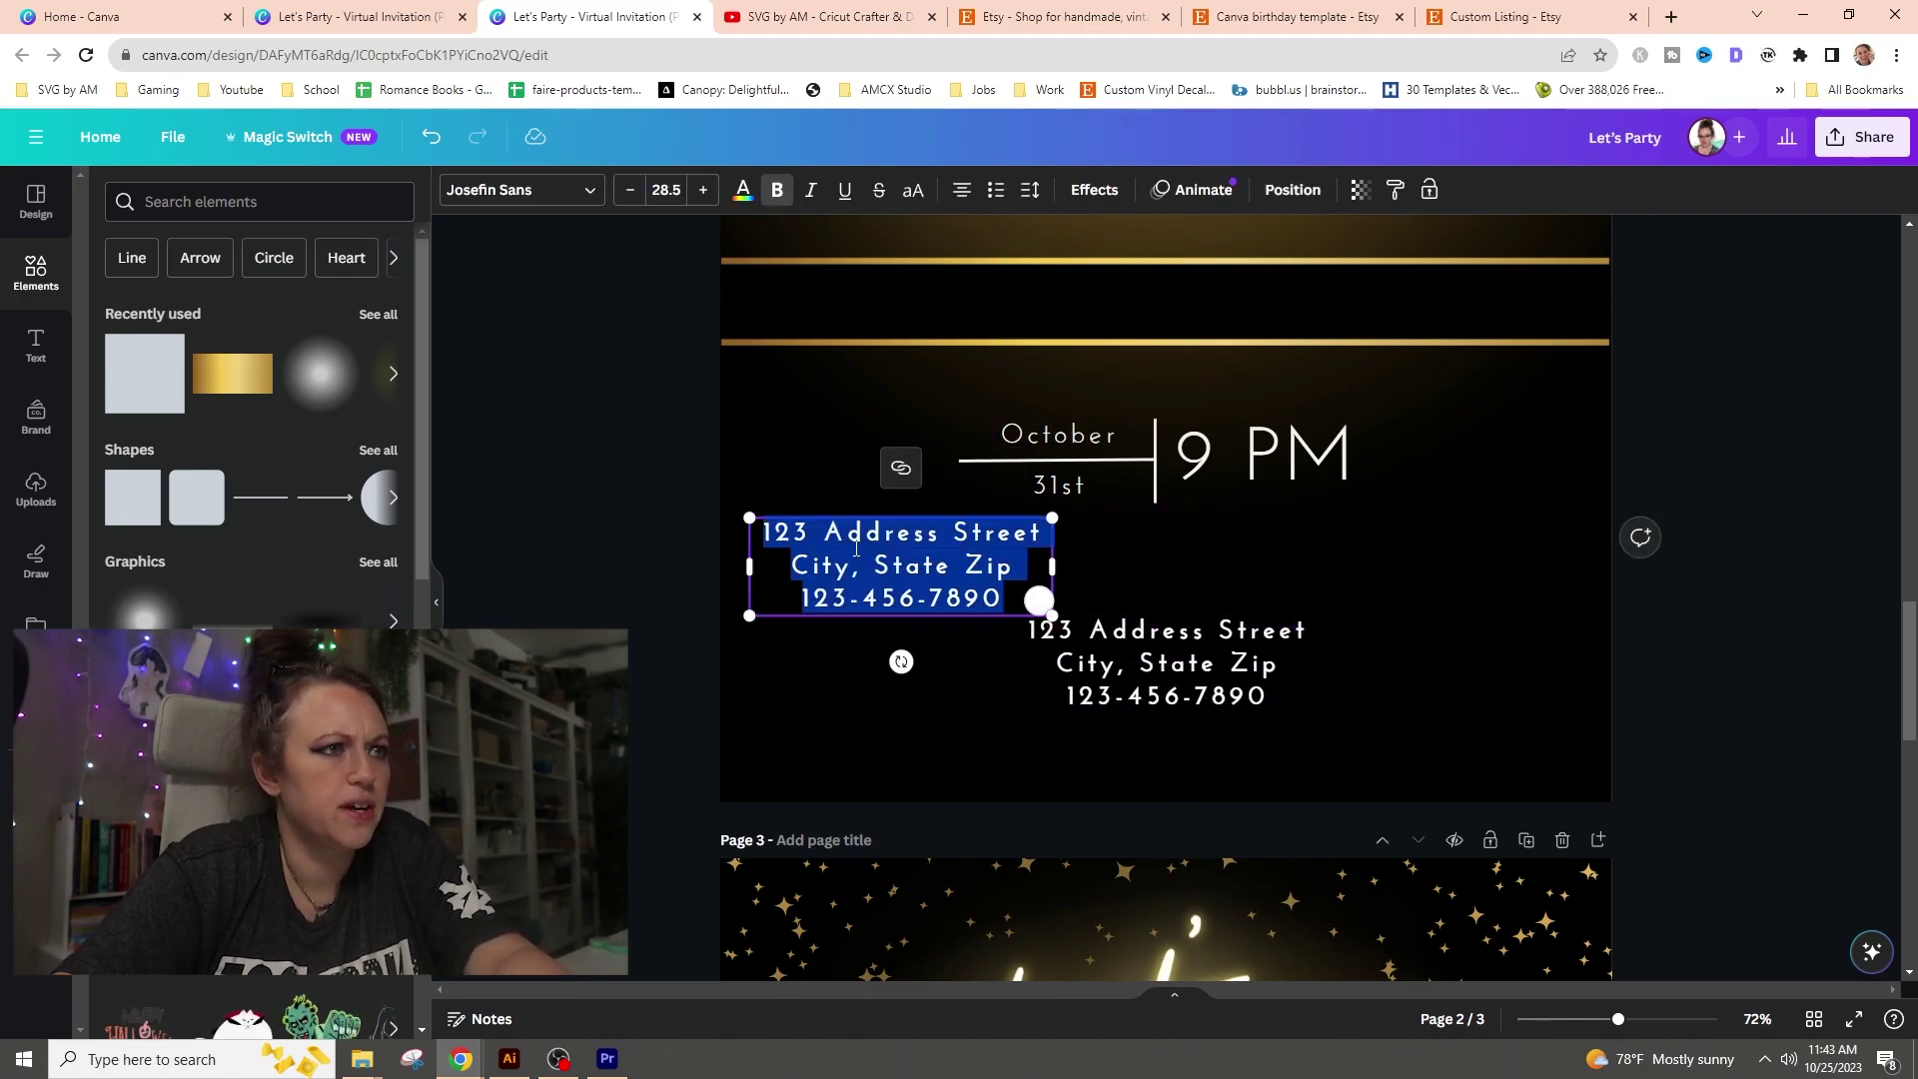
click(856, 548)
drag(764, 533, 940, 532)
text(1)
key(Delete)
key(Delete)
key(Delete)
key(Delete)
key(Delete)
key(Delete)
key(Delete)
key(Delete)
key(Delete)
key(Delete)
key(Delete)
key(Delete)
key(Delete)
key(Delete)
key(Delete)
key(Delete)
key(Delete)
key(Delete)
key(Delete)
key(Delete)
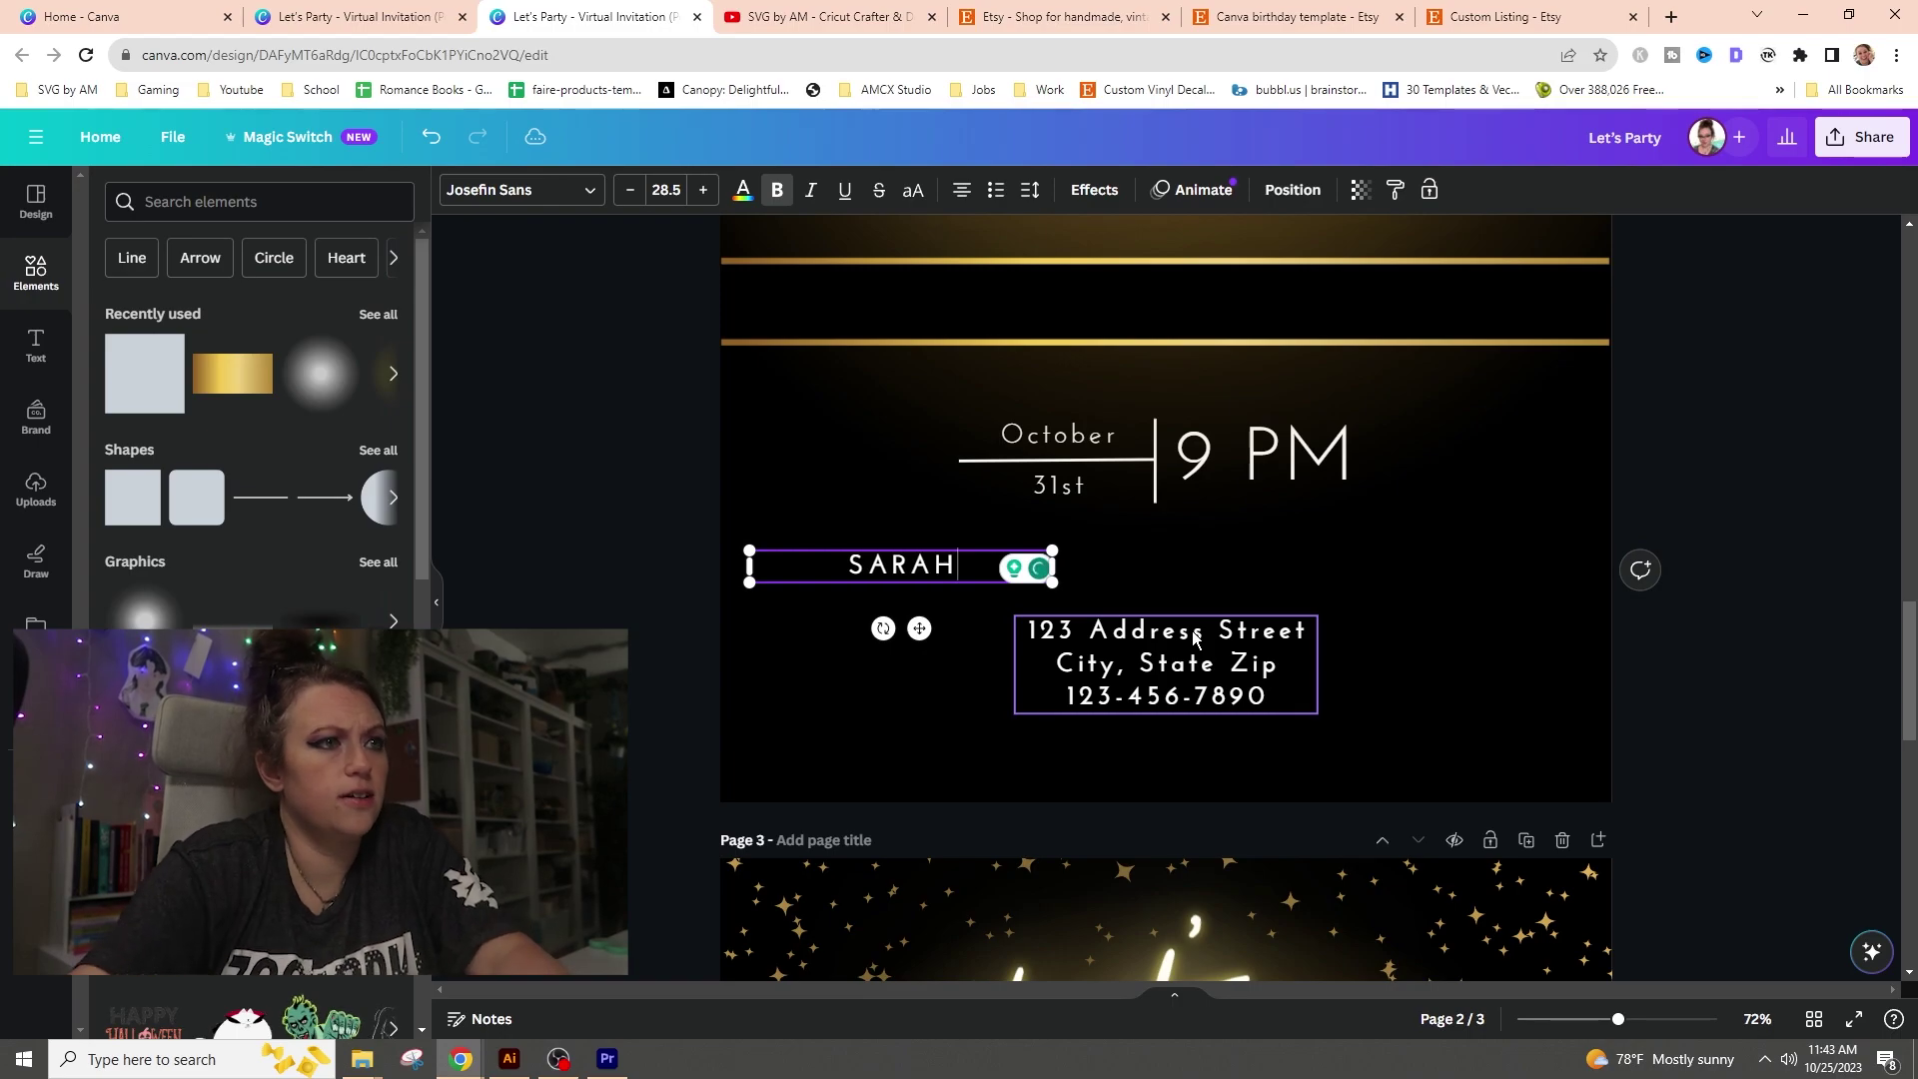
drag(1058, 568, 909, 577)
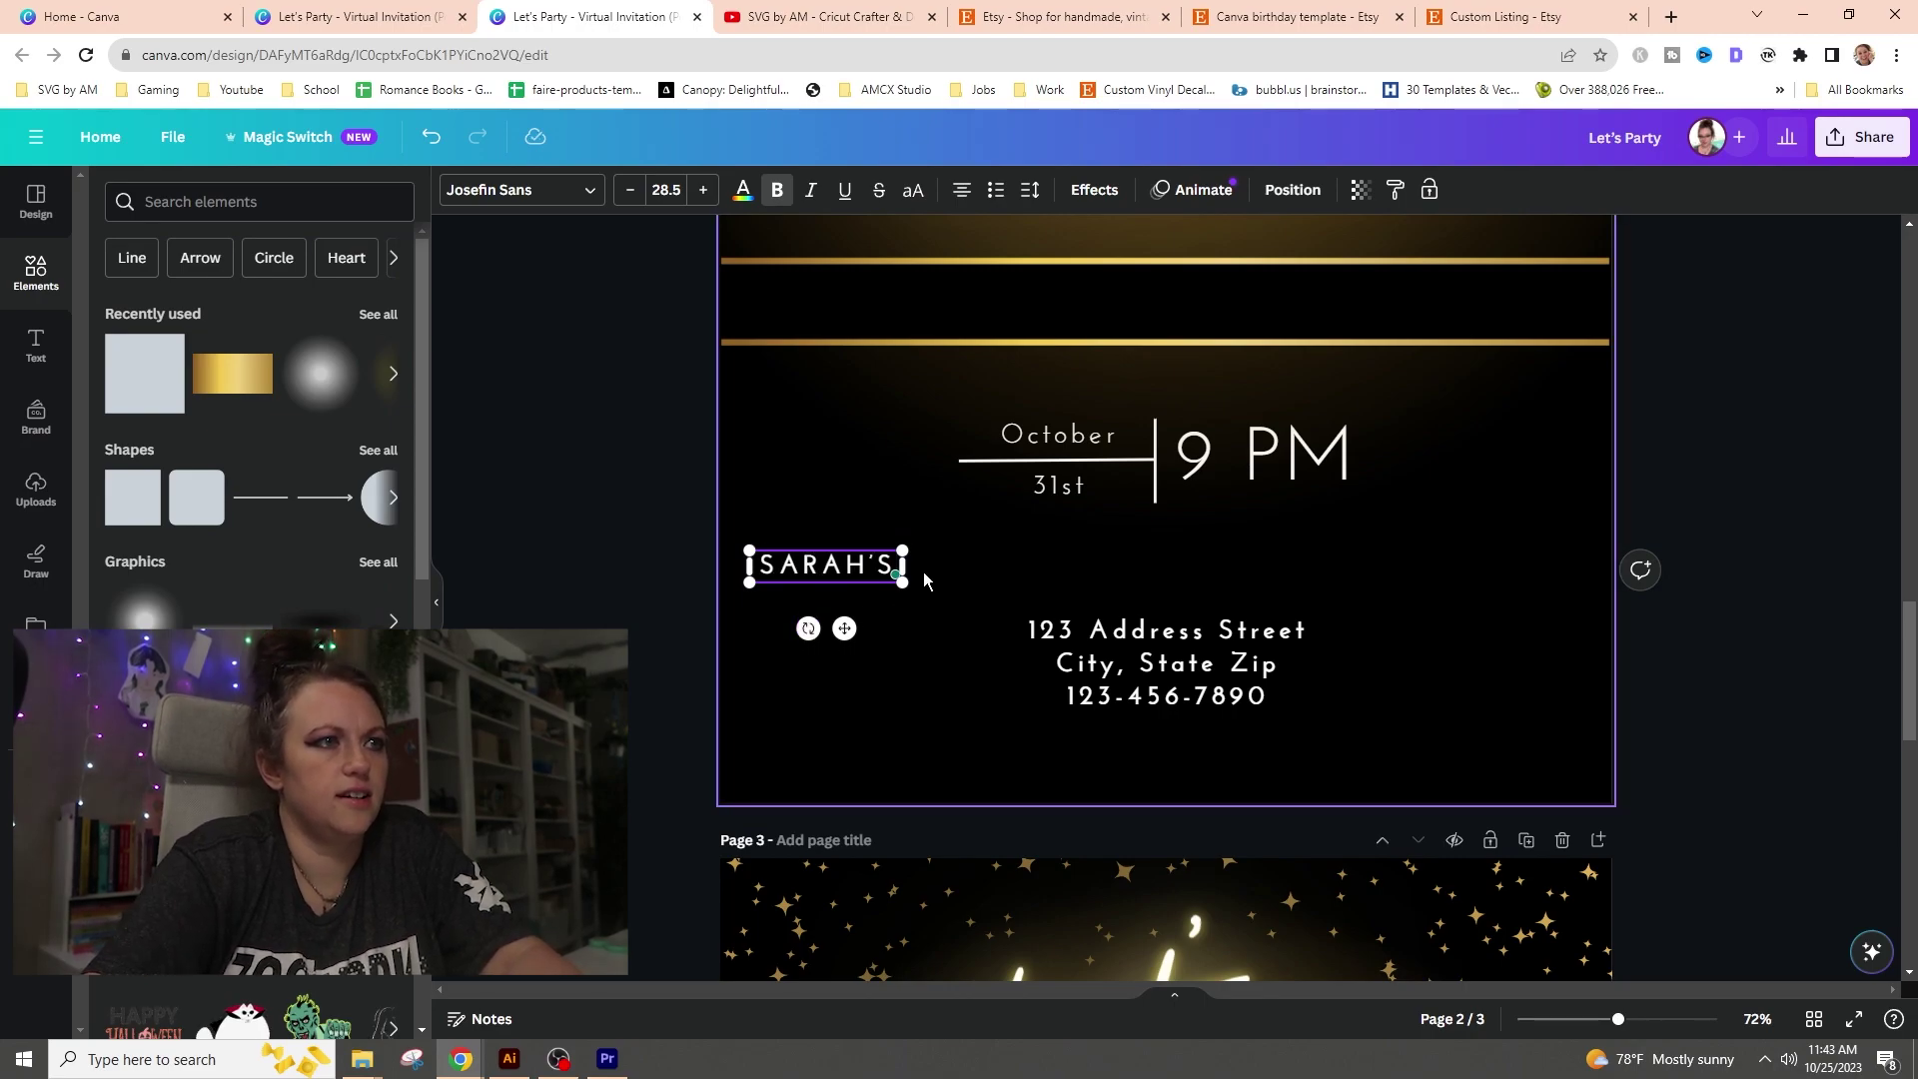
drag(903, 581, 992, 601)
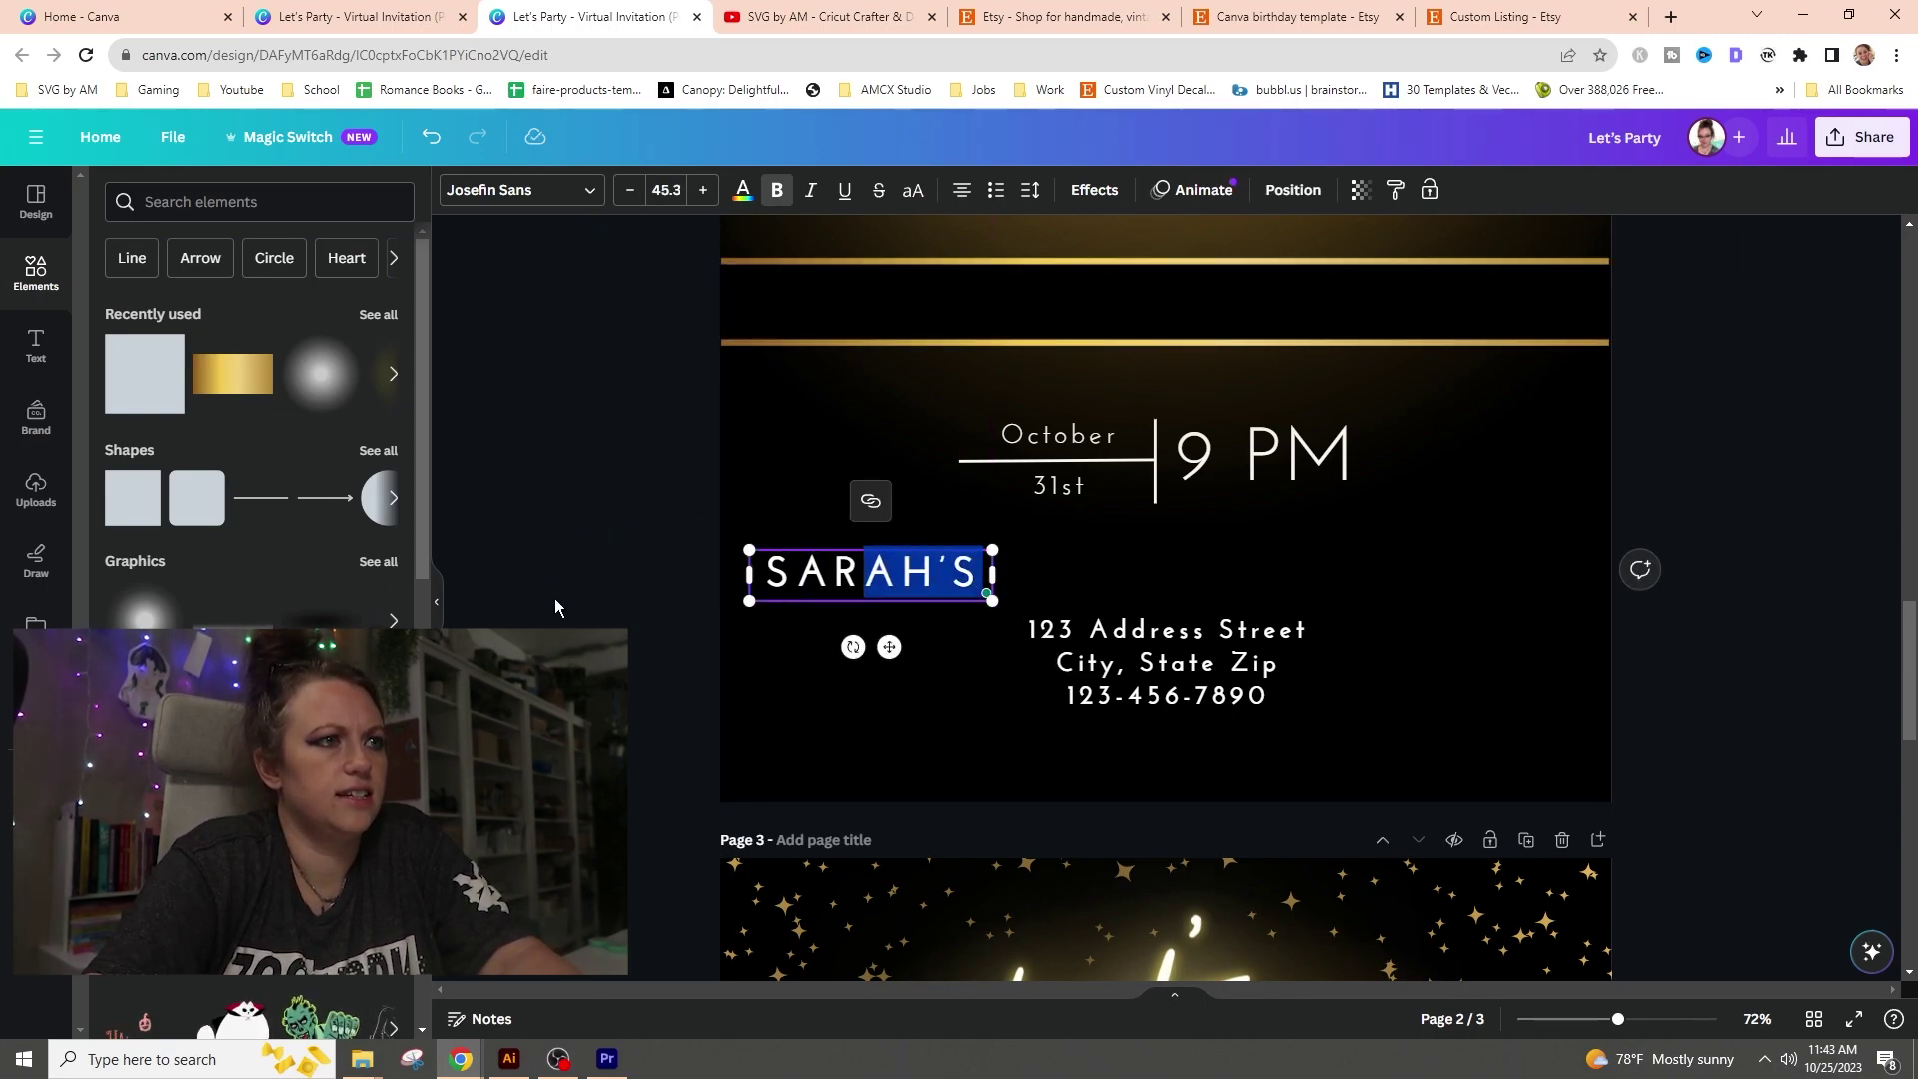
drag(853, 577, 853, 305)
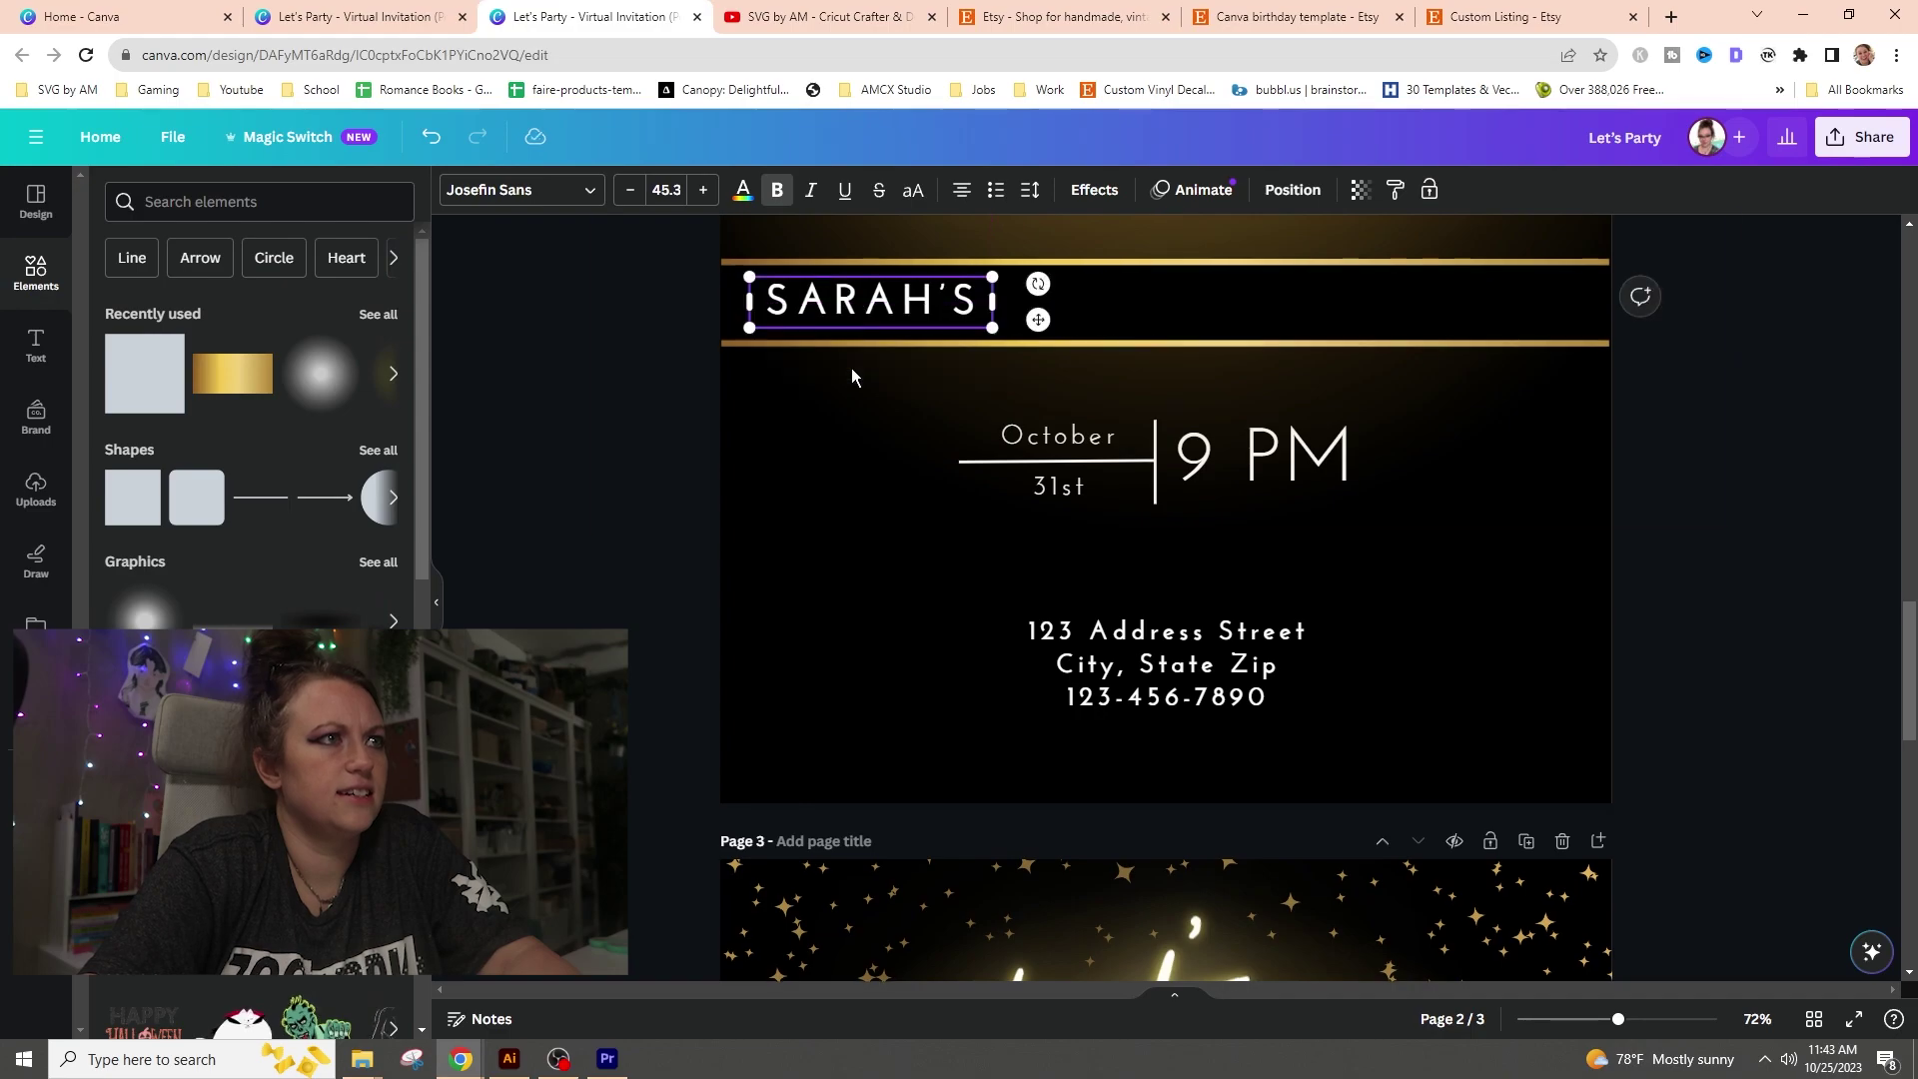
- Make SARAH'S italic and enlarge it to fill the band height
scroll(883, 282, up, 1)
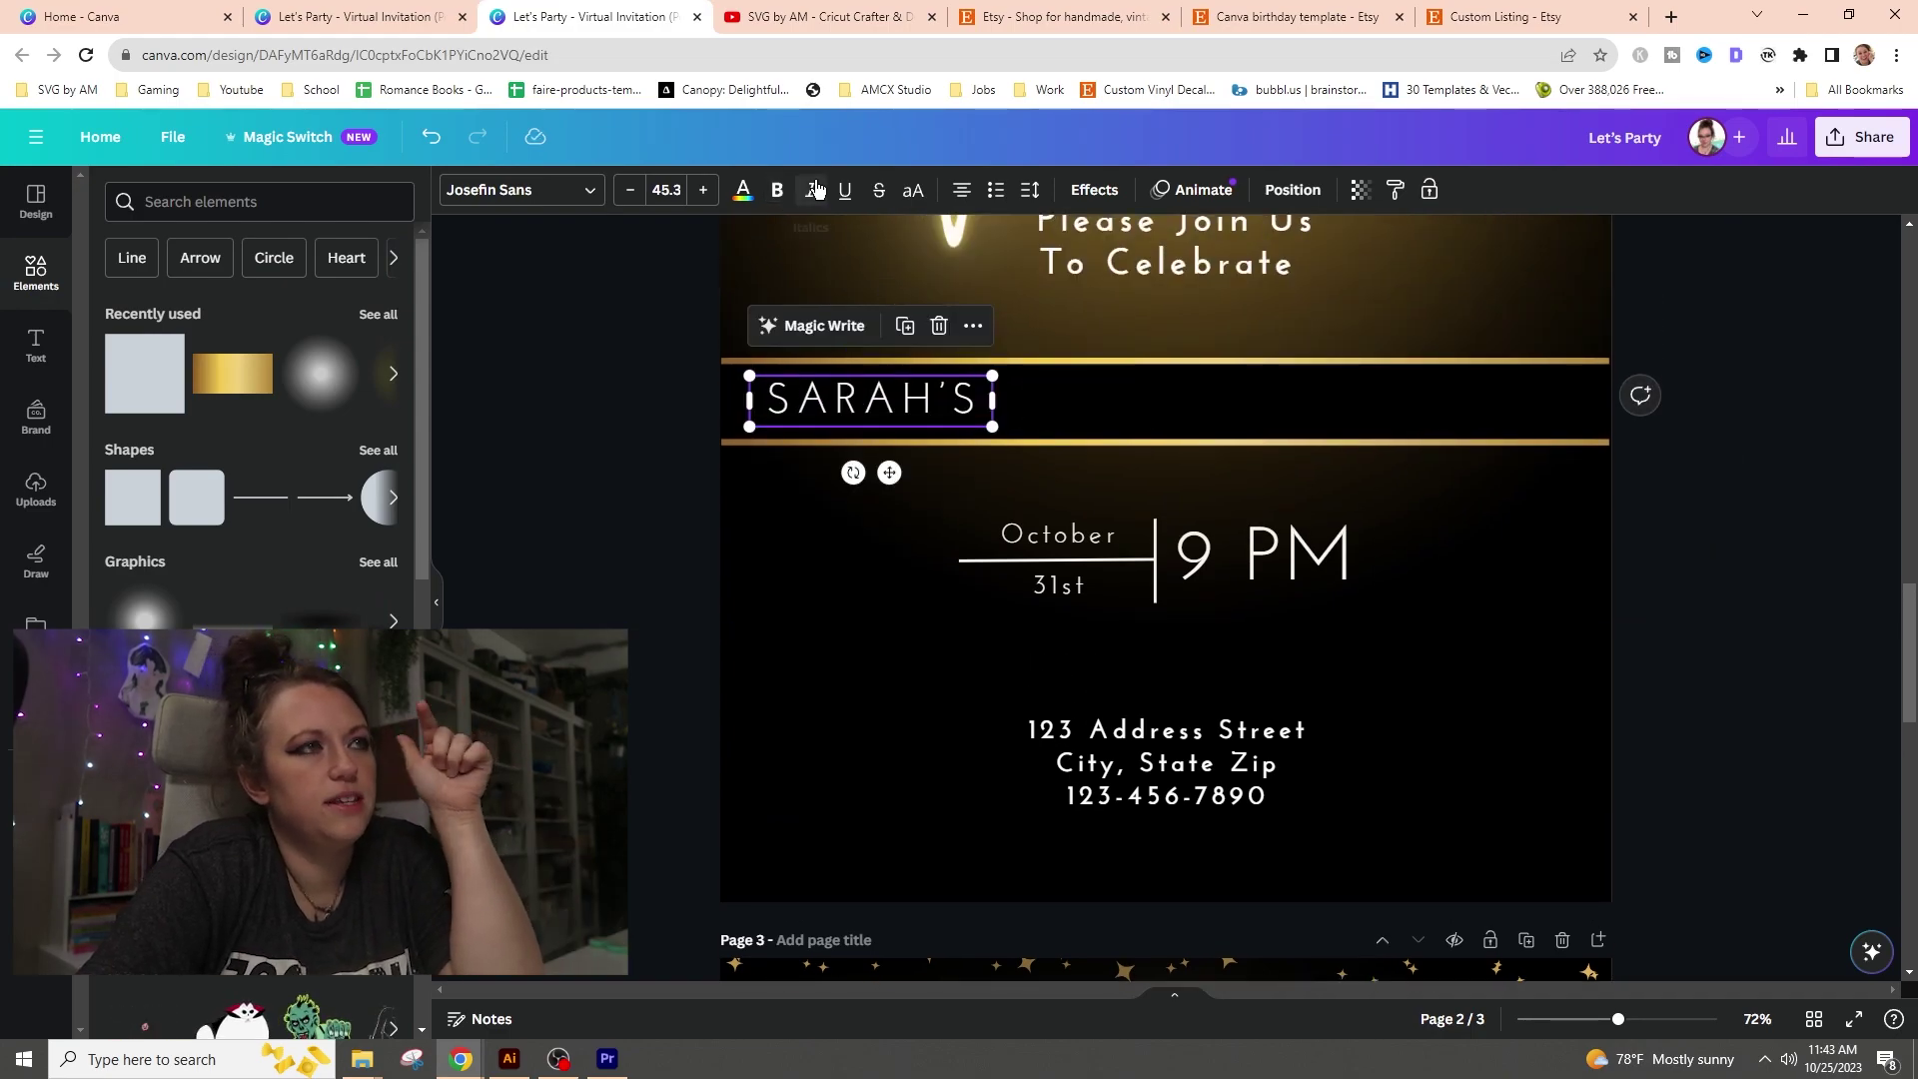
click(813, 191)
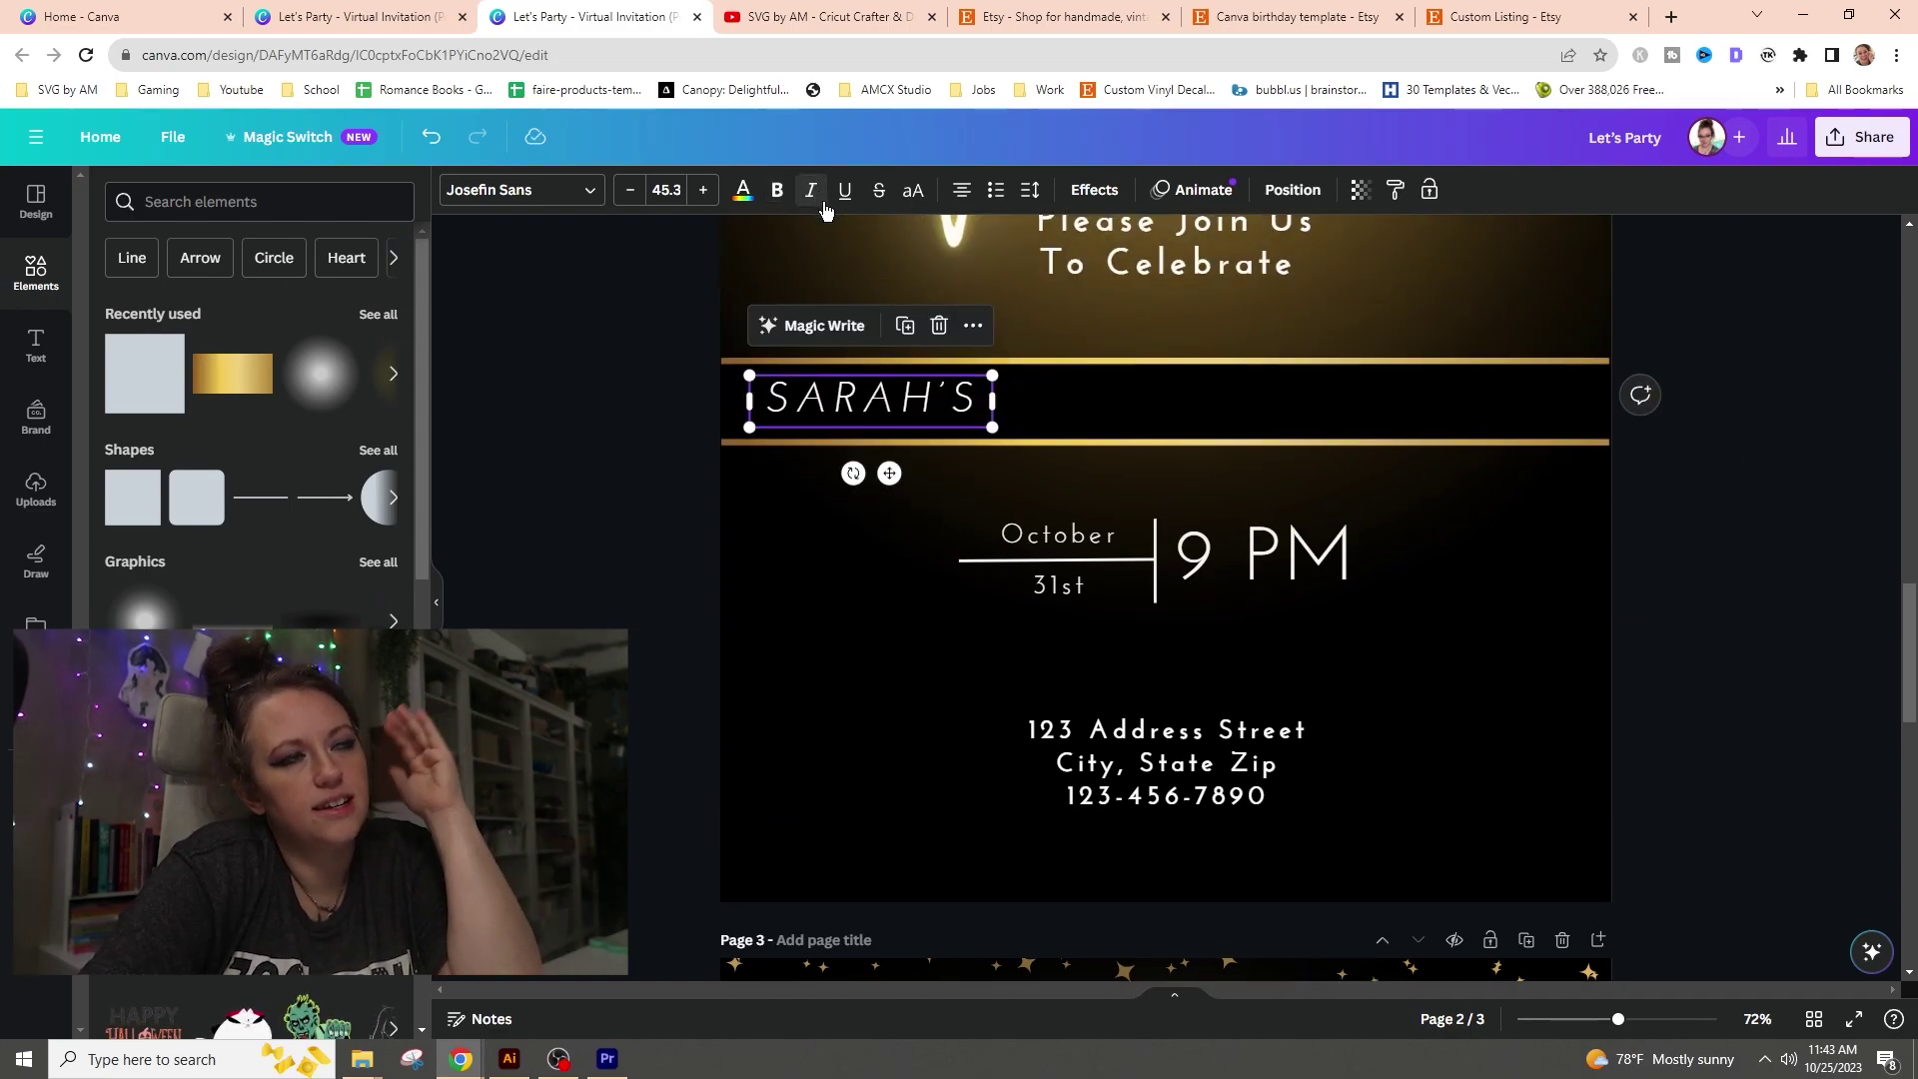
click(1159, 764)
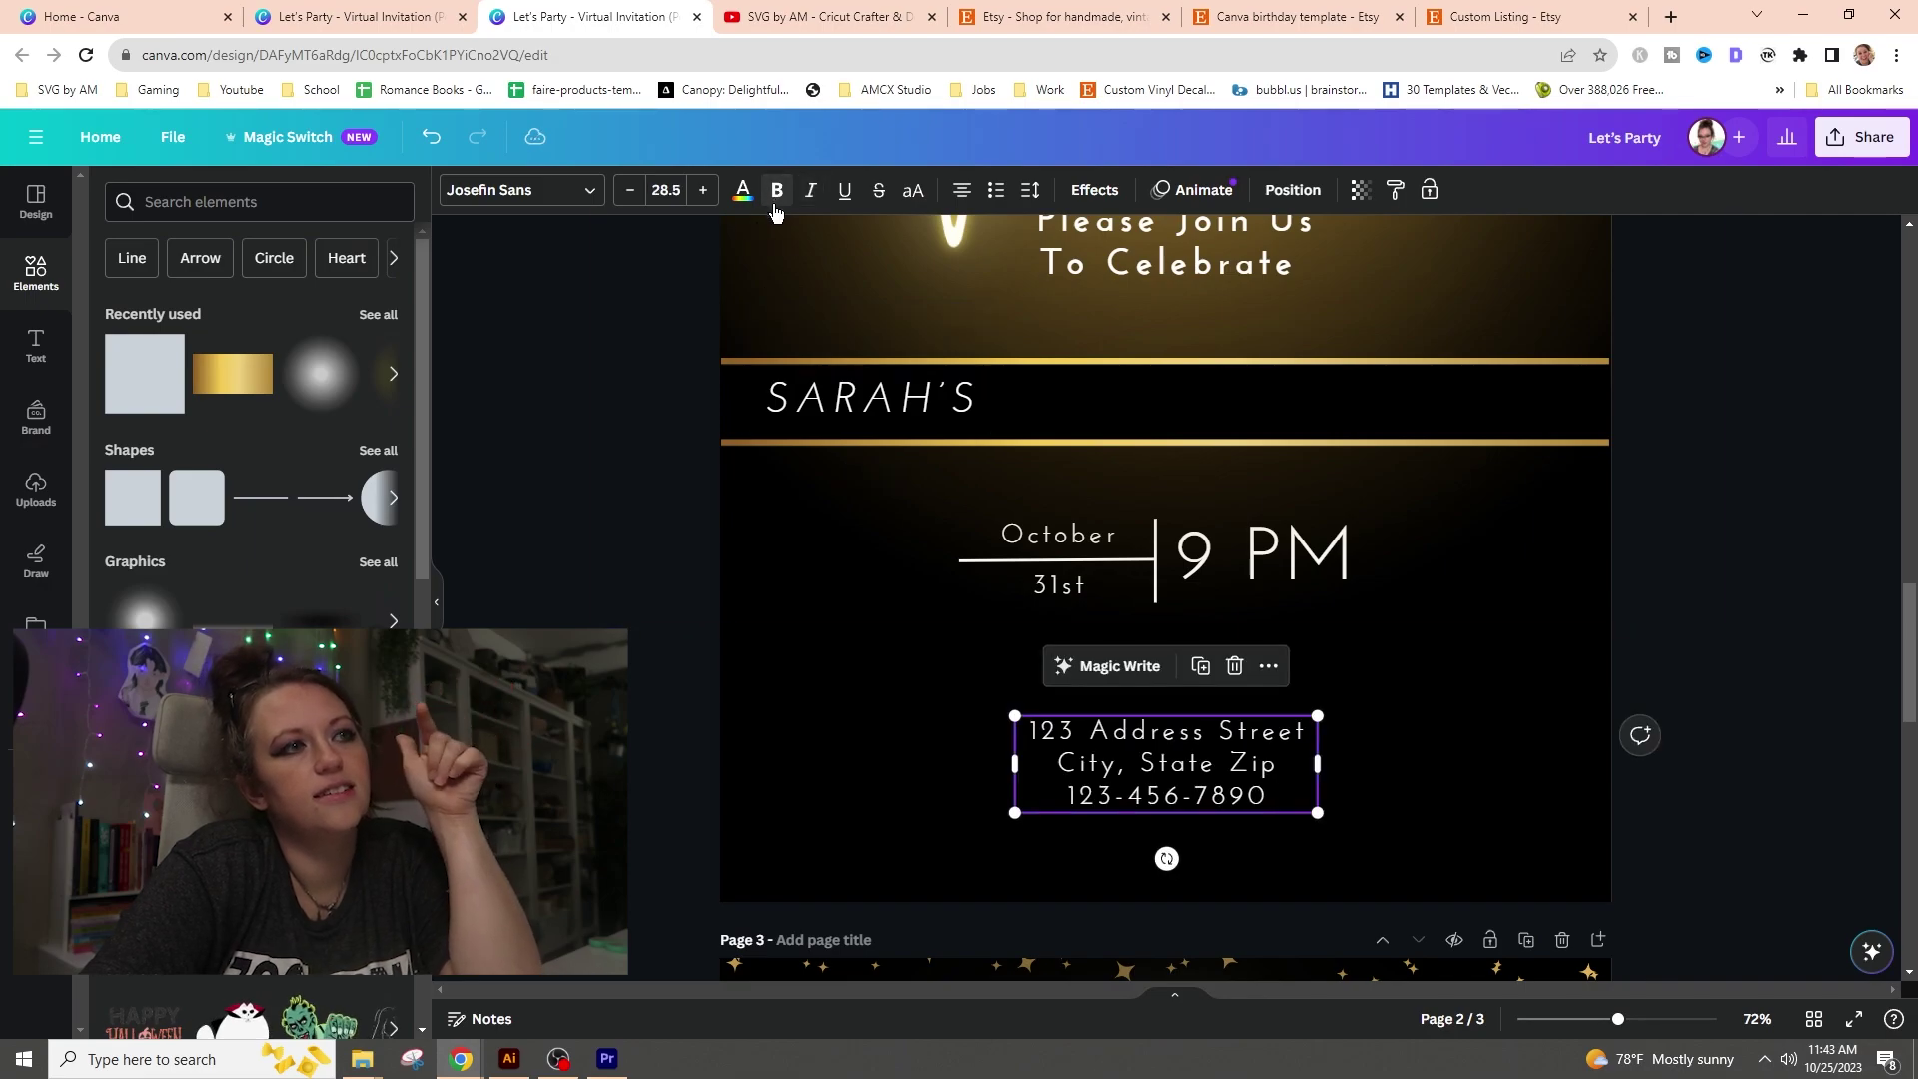
click(872, 408)
drag(993, 433, 1044, 455)
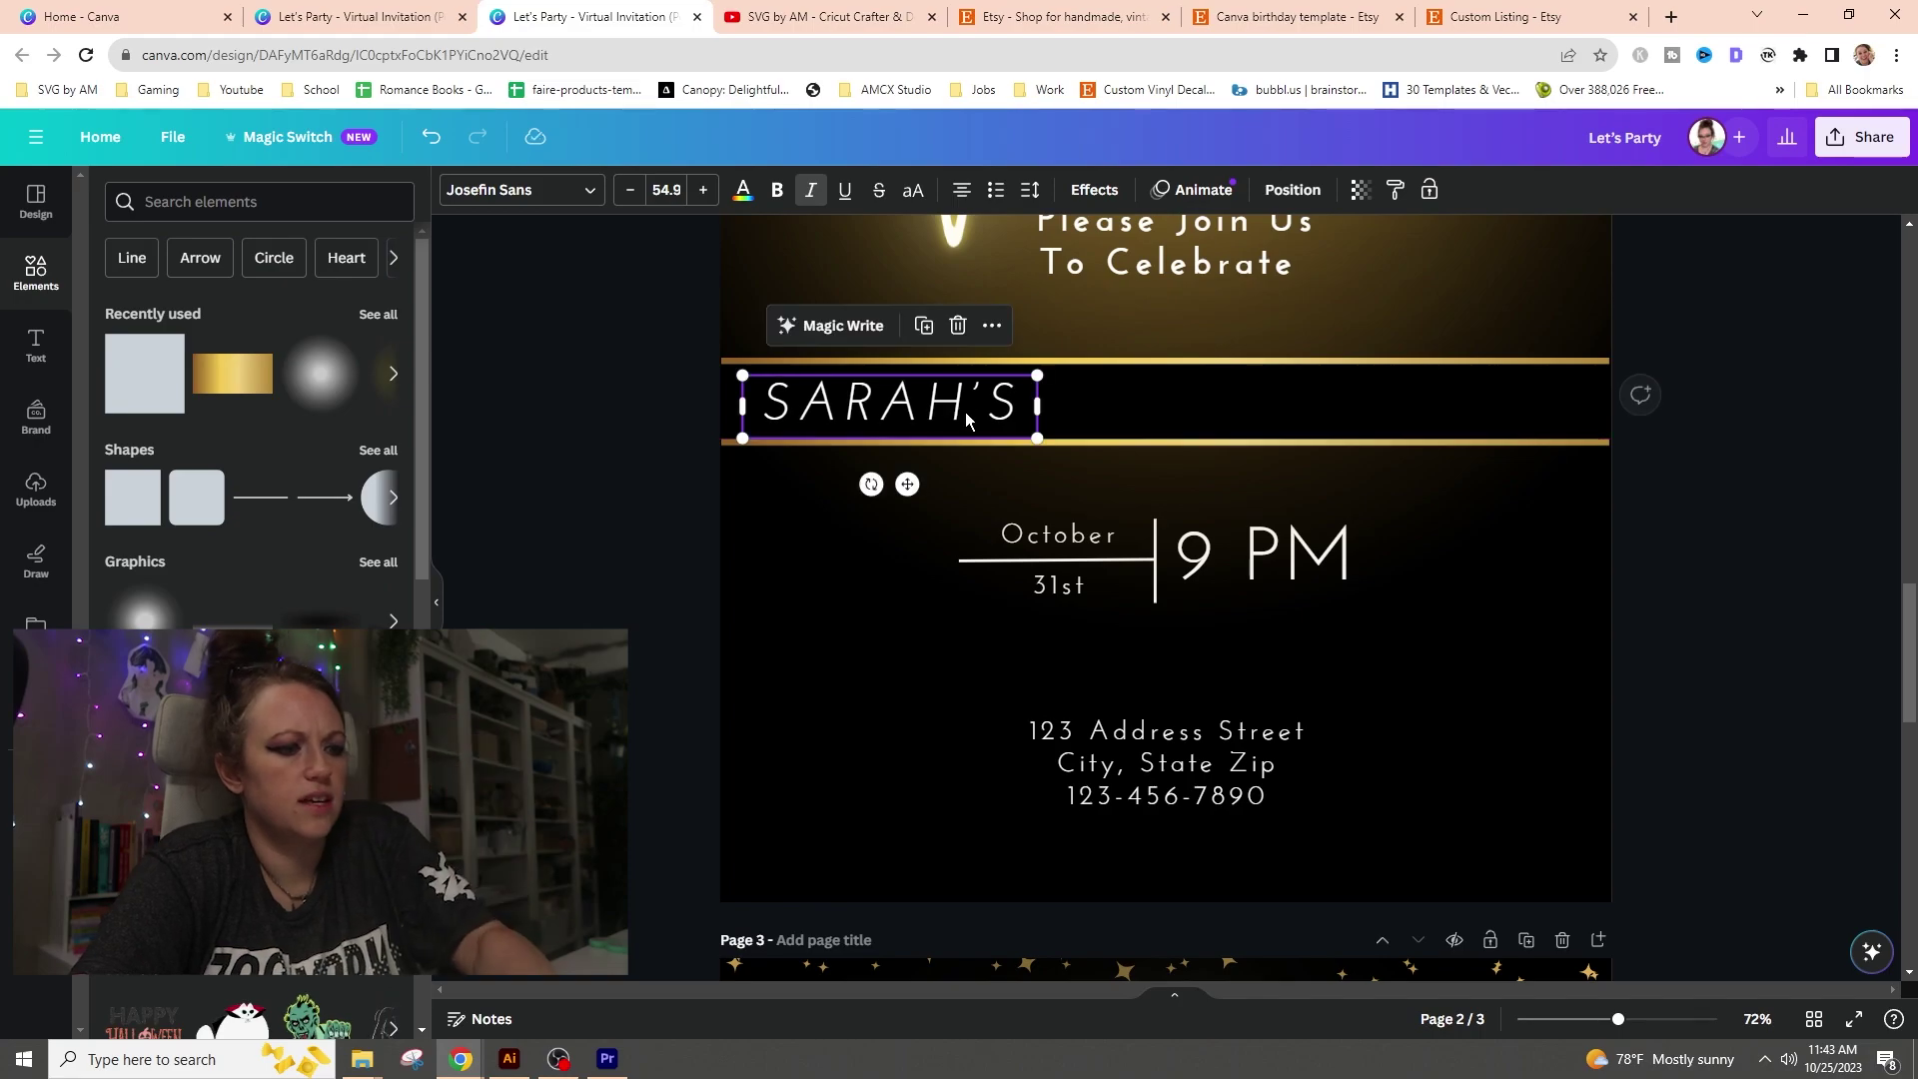
- Duplicate SARAH'S, change the copy to BIRTHDAY and align it at the band's right end
key(ctrl+d)
drag(965, 417, 1629, 405)
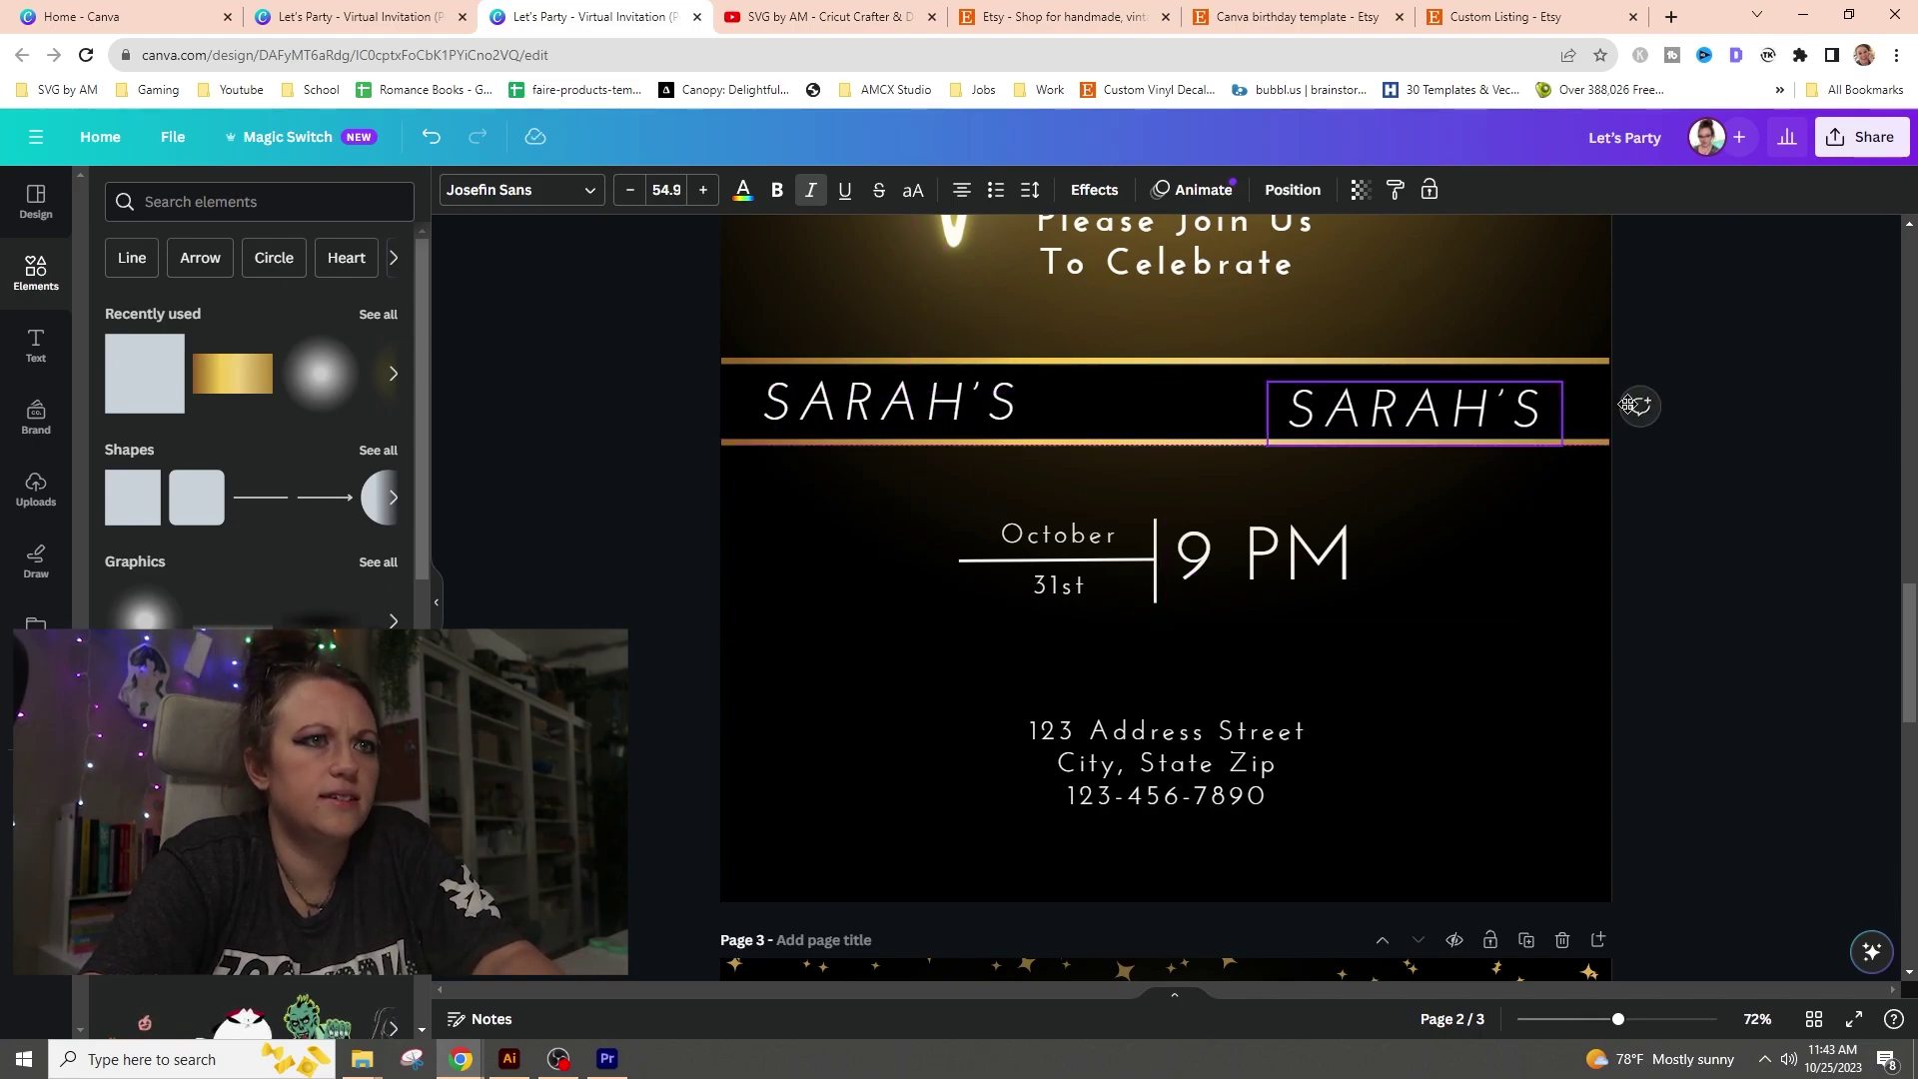
click(1514, 408)
key(ctrl+a)
text(B)
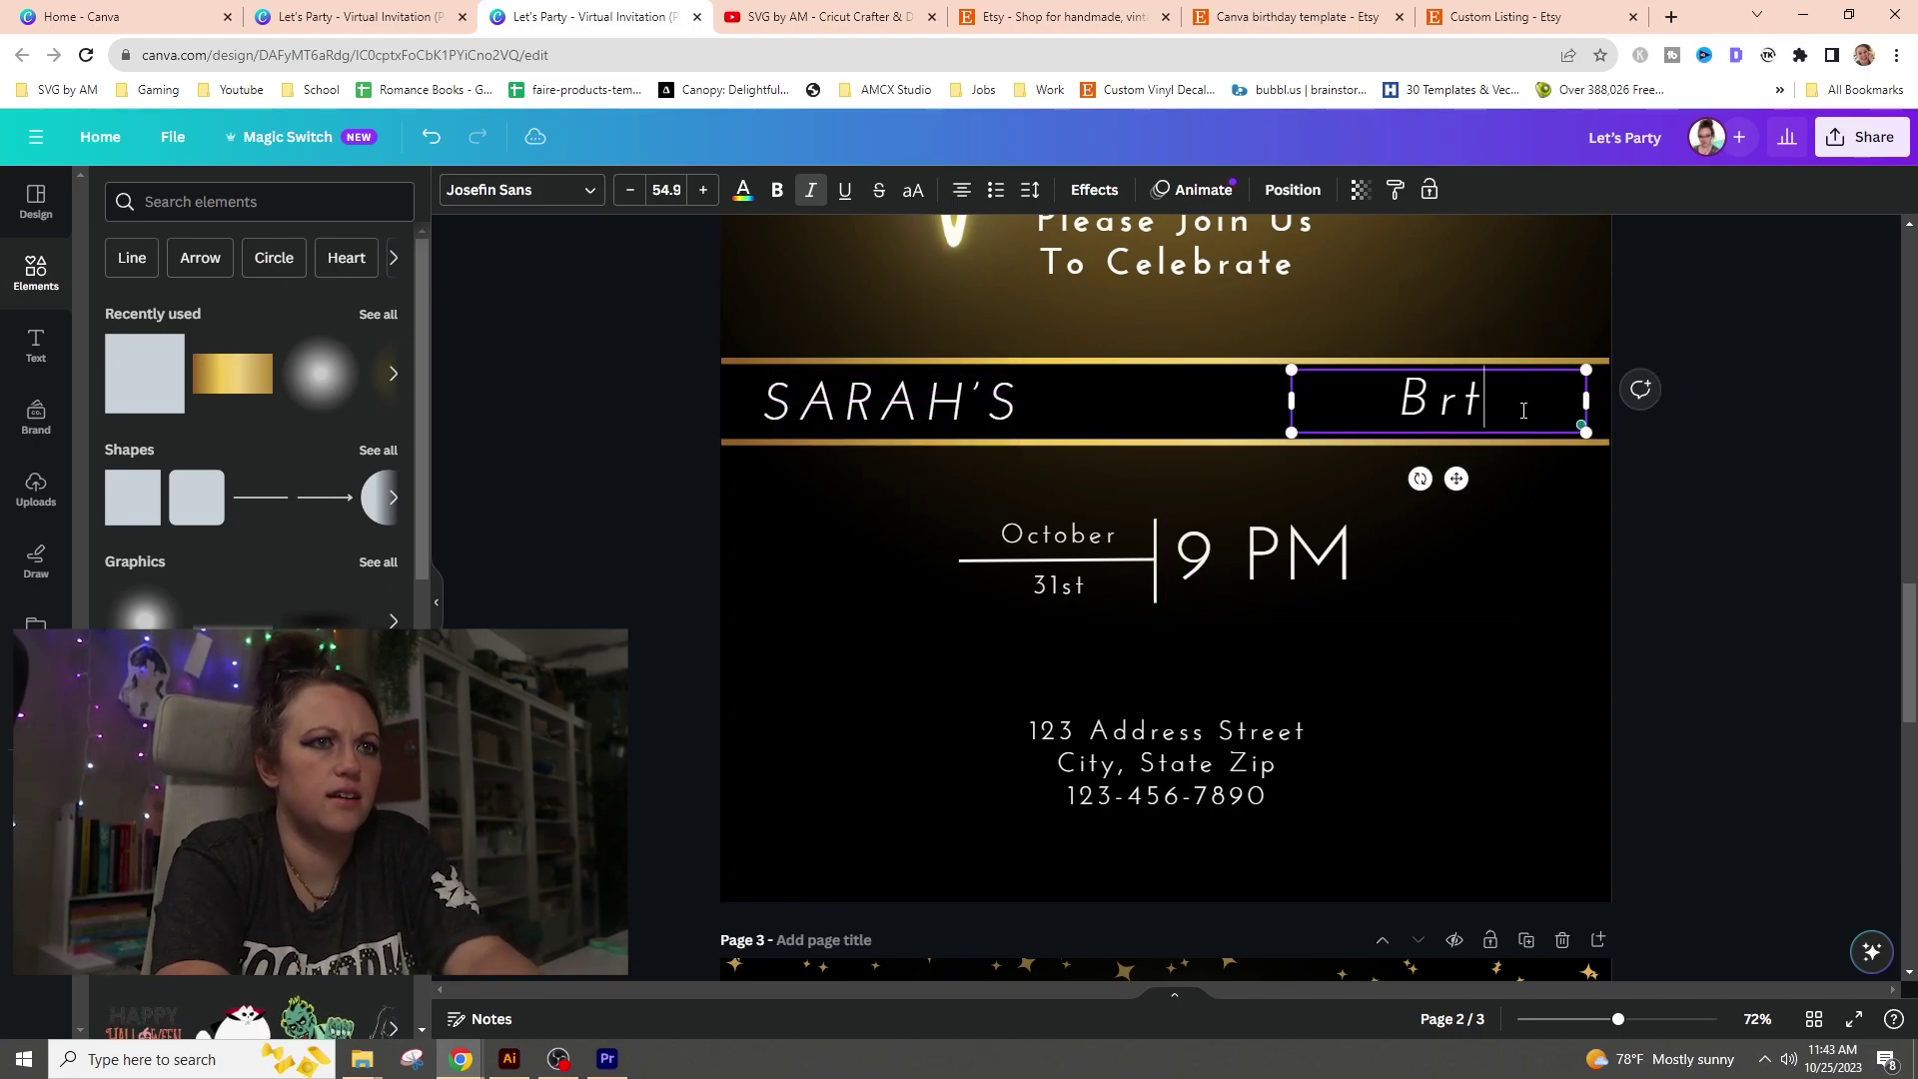
text(IRTHDAY)
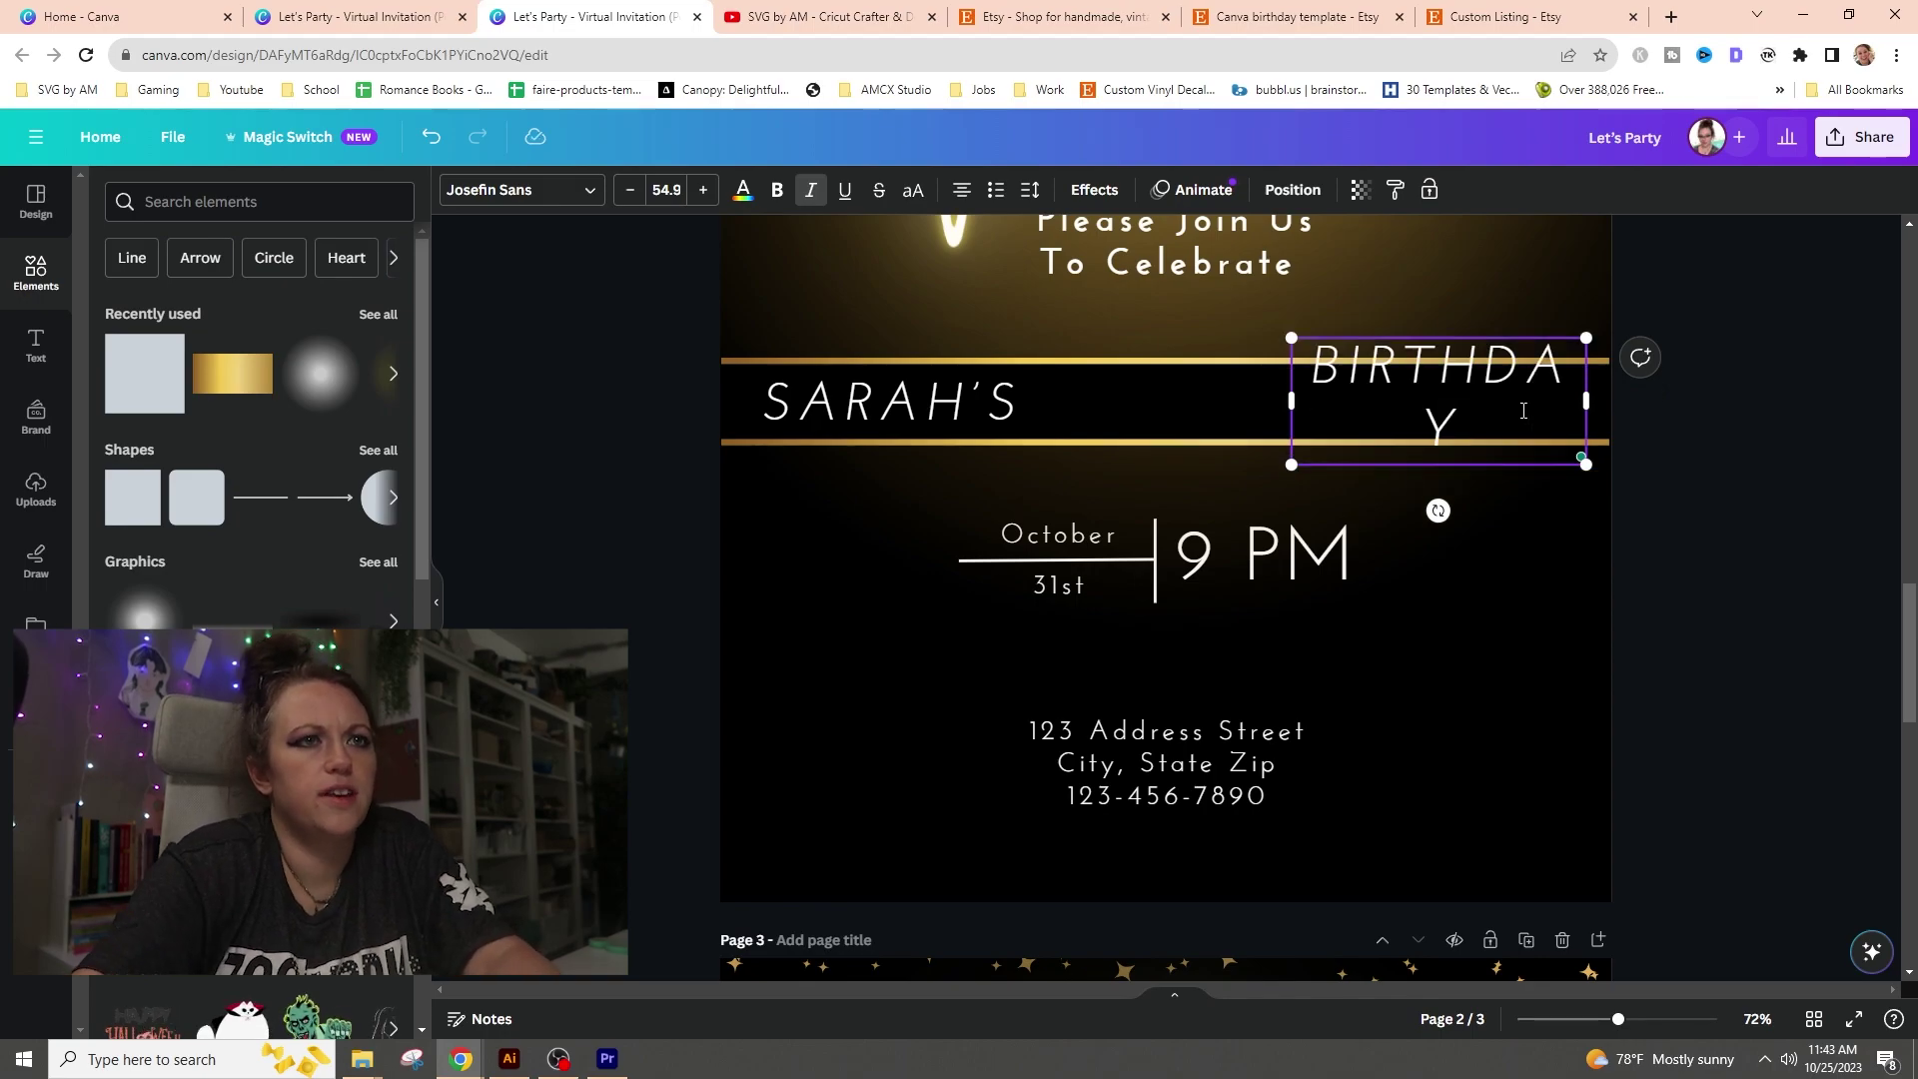
drag(1288, 397, 1259, 400)
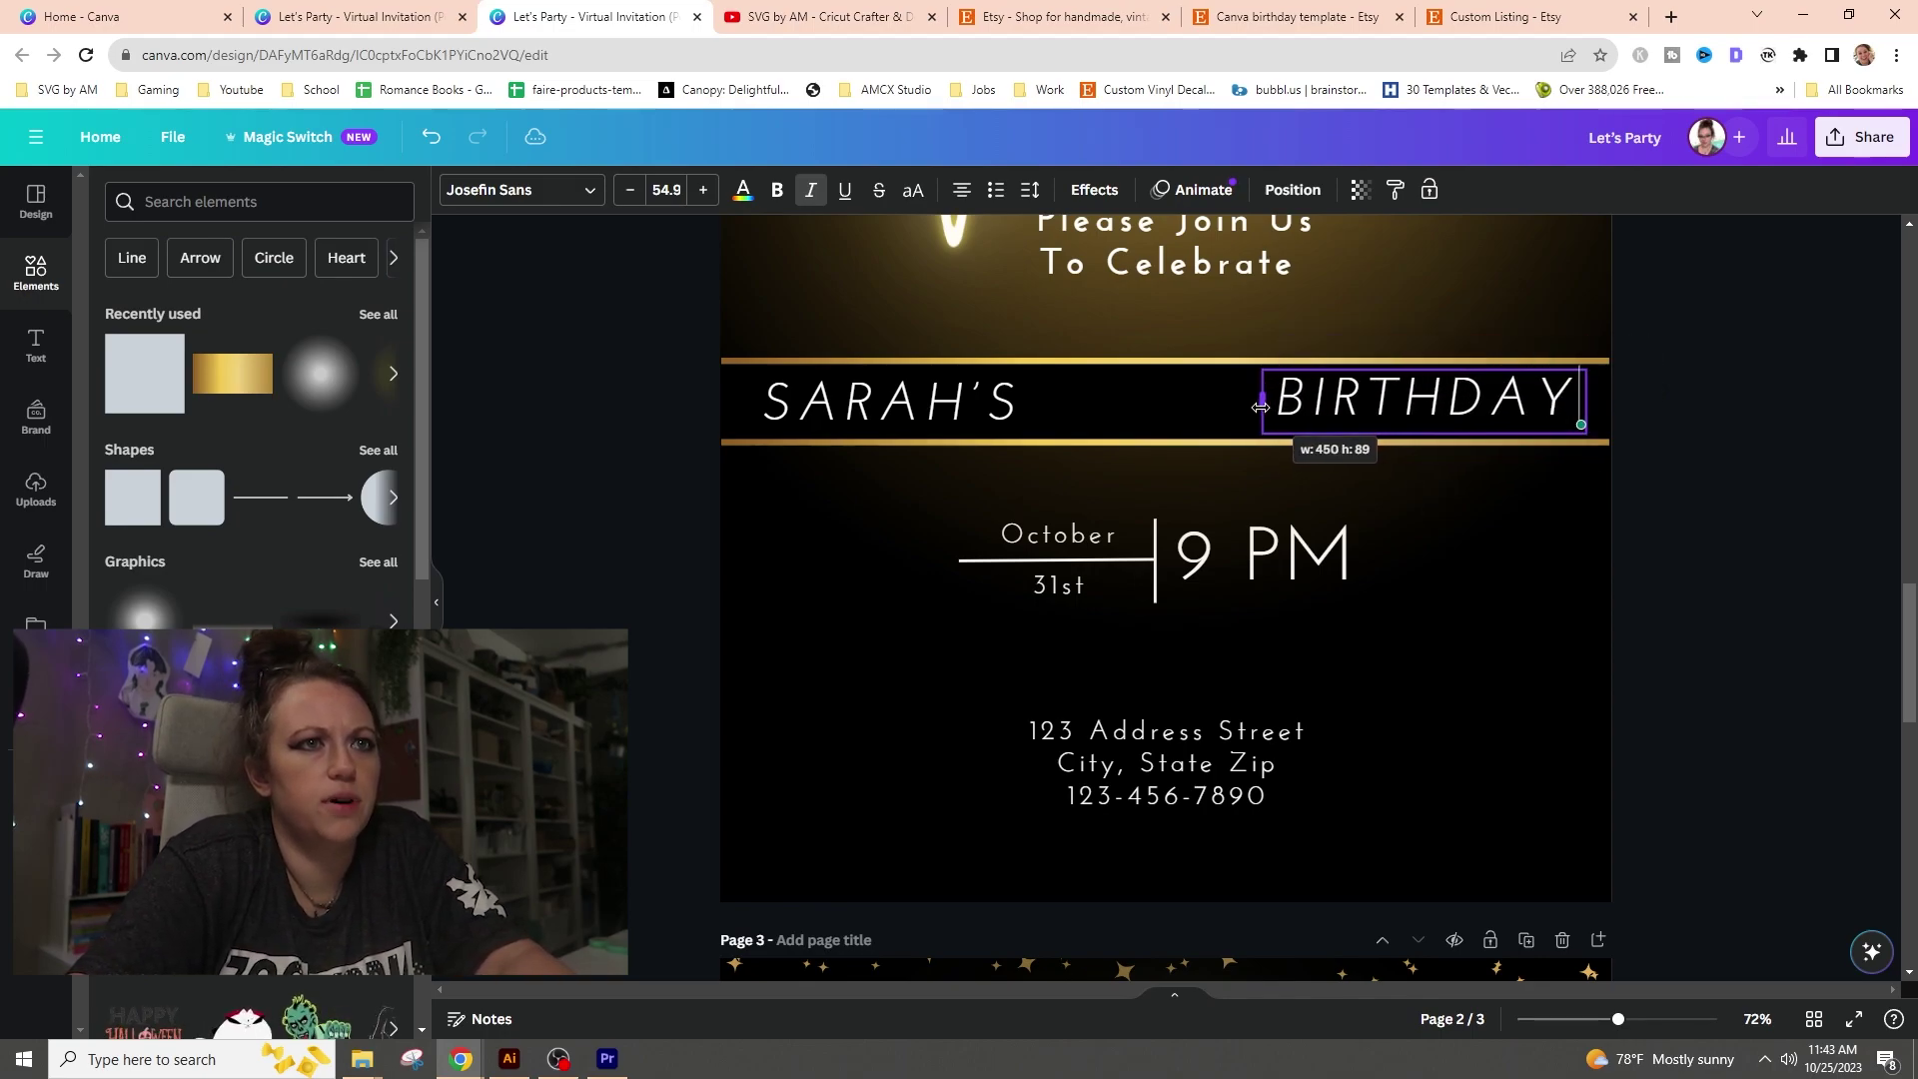
click(1639, 485)
drag(1485, 388, 1509, 402)
scroll(1537, 596, up, 3)
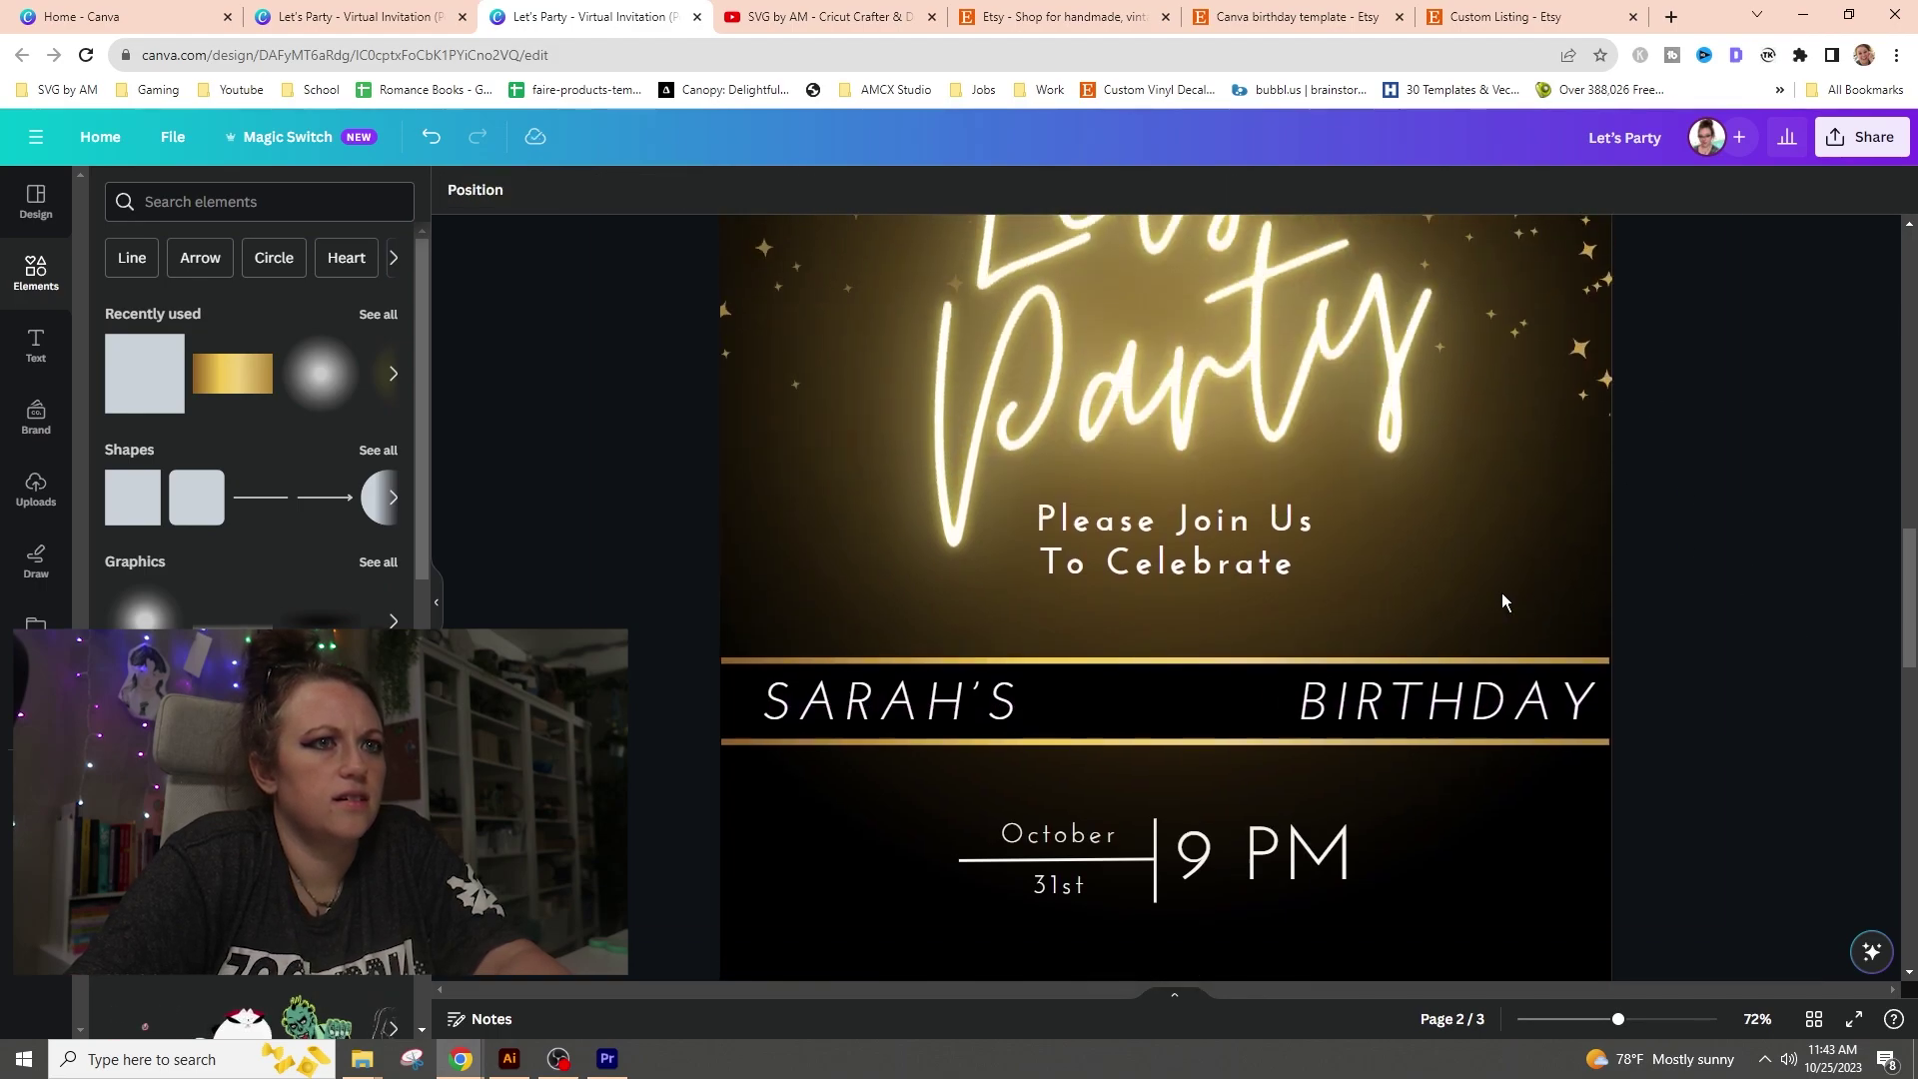
- Move the October 31st / 9 PM date and time group lower on page 2
click(1412, 696)
shift+click(864, 699)
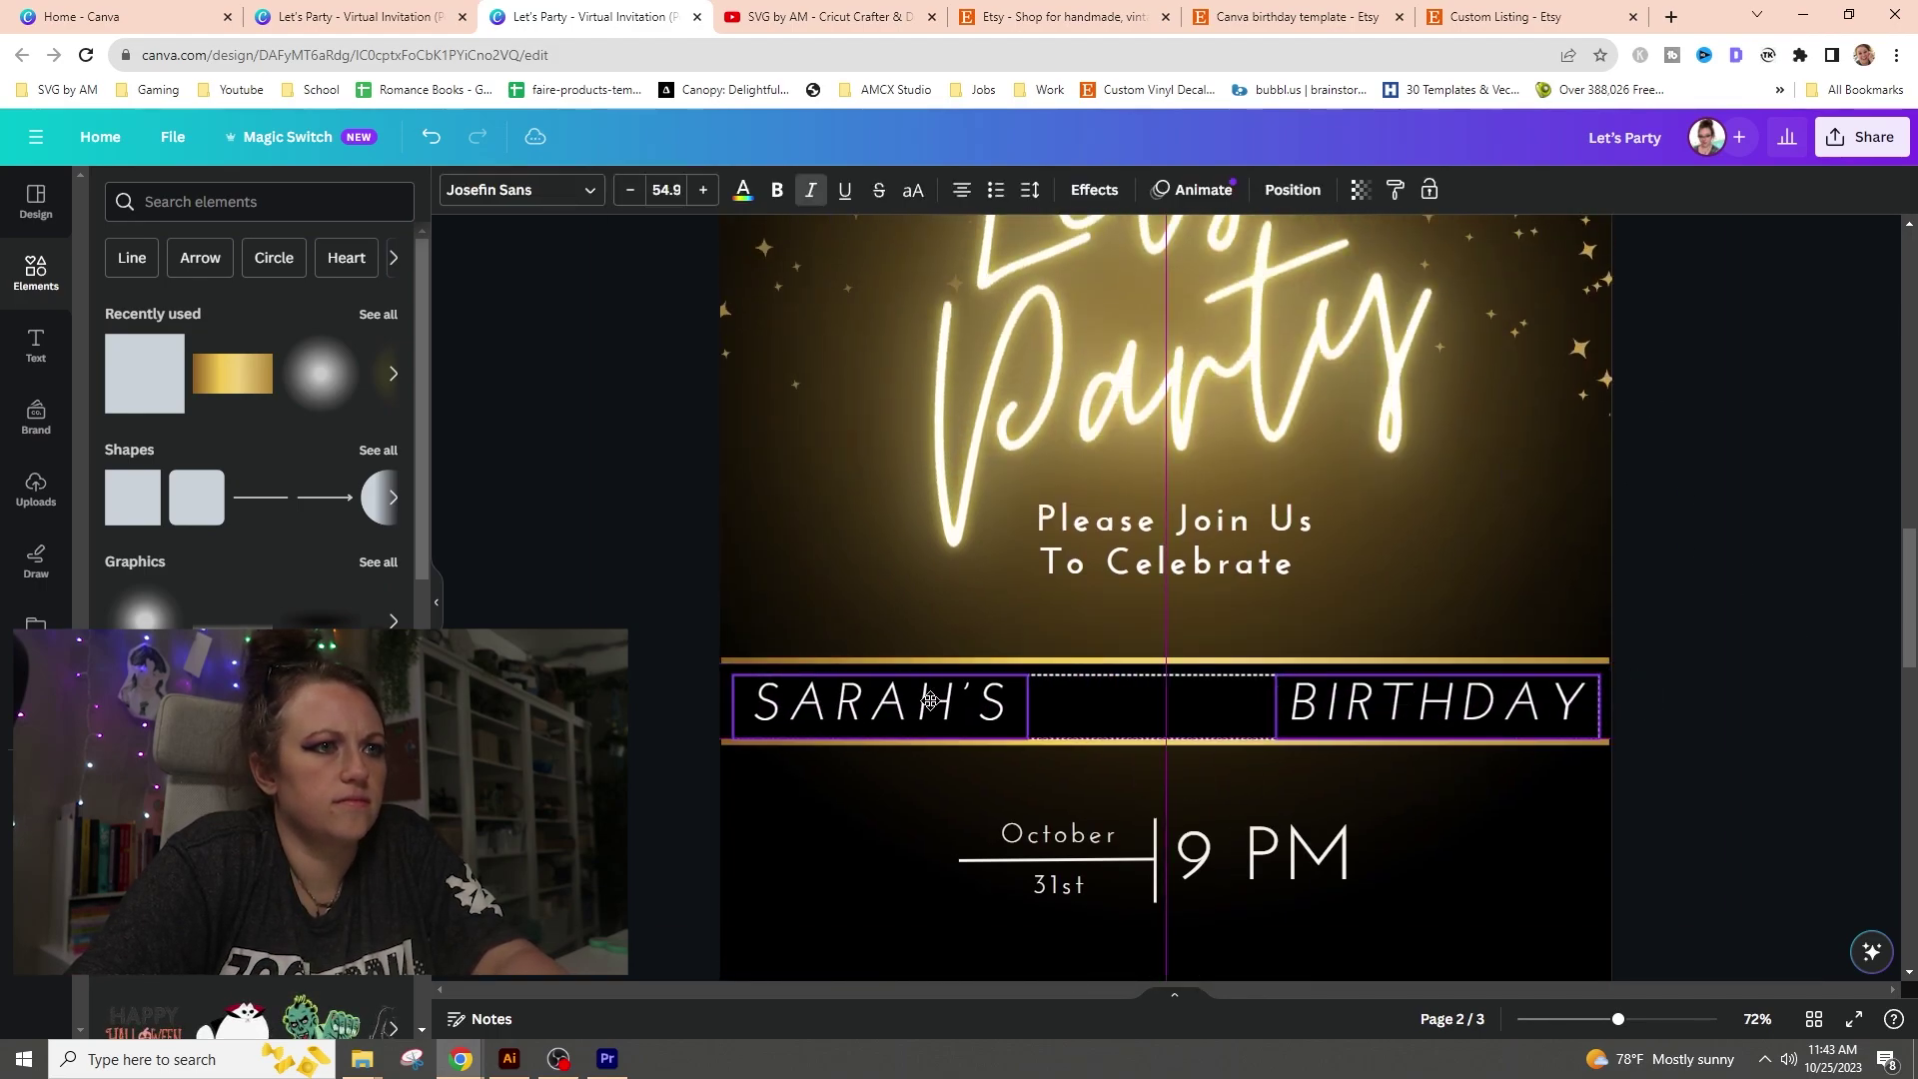
click(1743, 784)
scroll(1736, 779, down, 4)
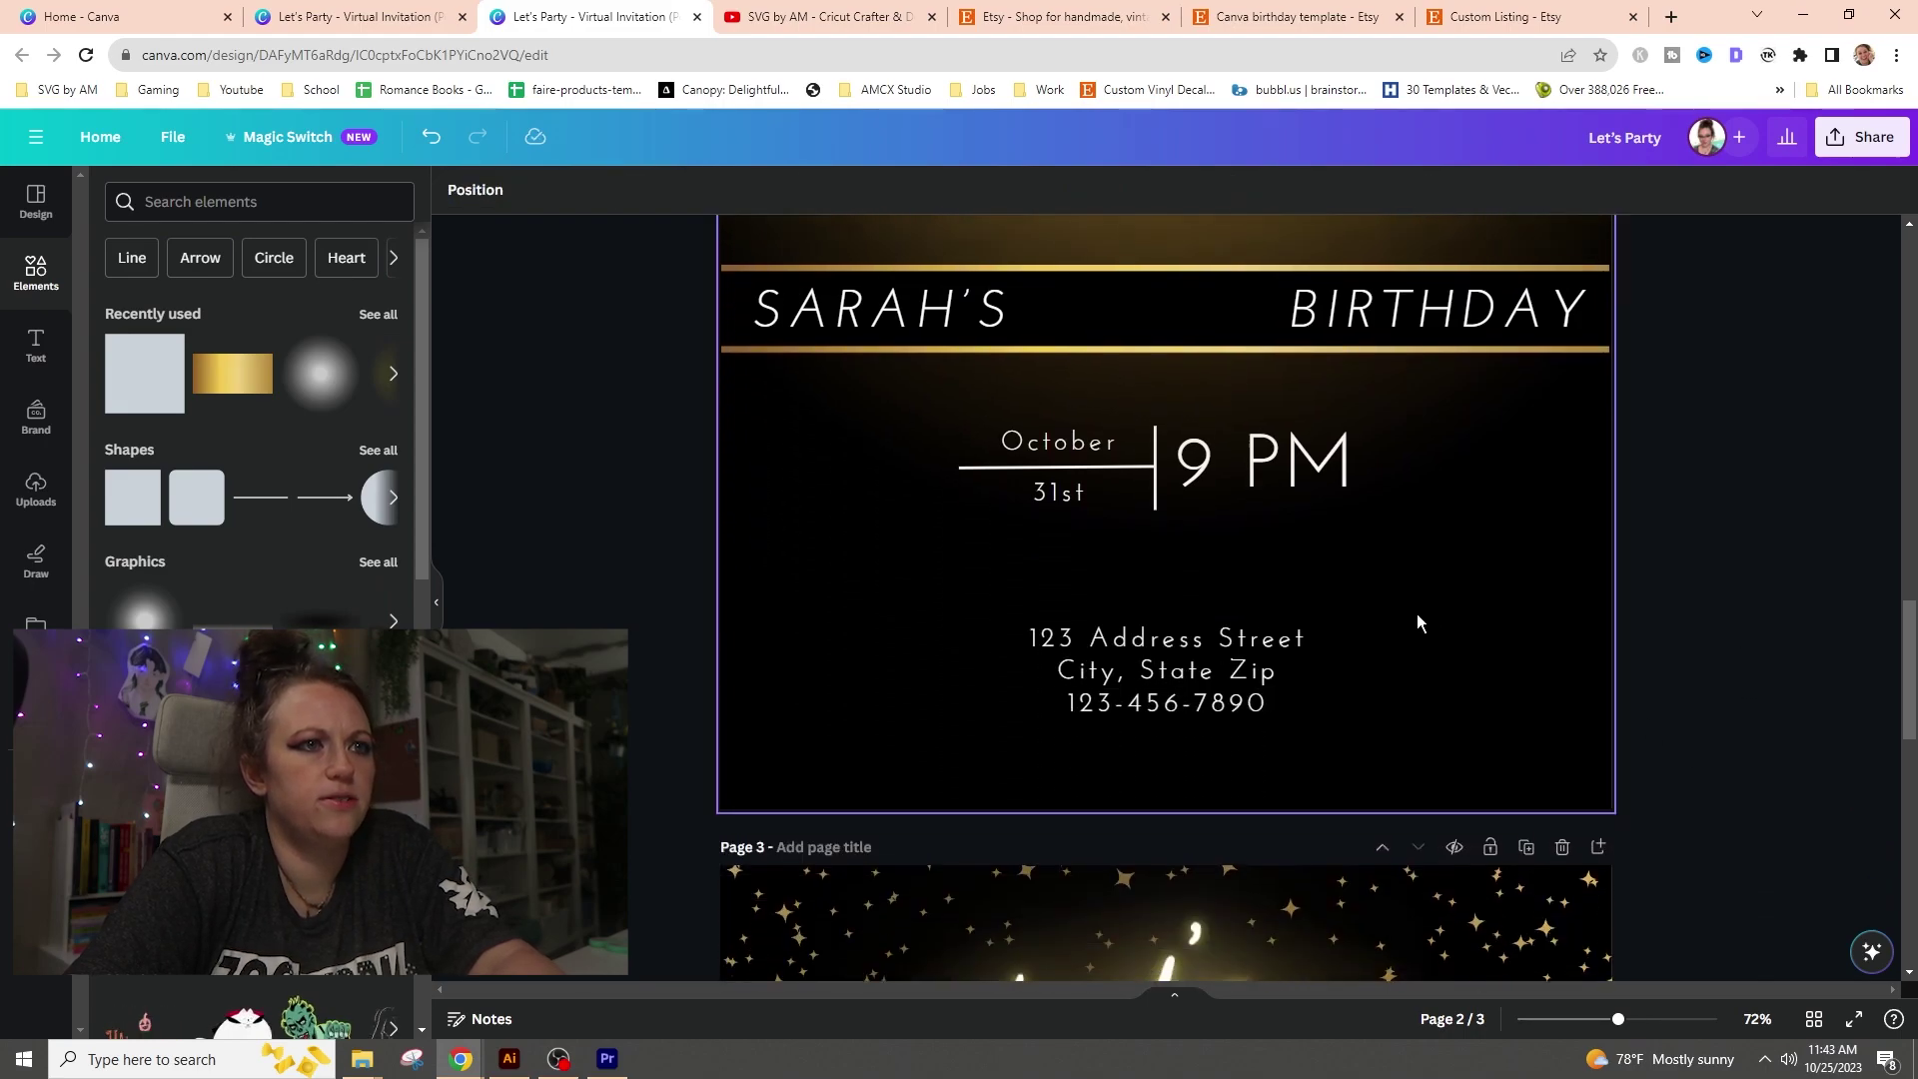
click(1189, 495)
click(1259, 452)
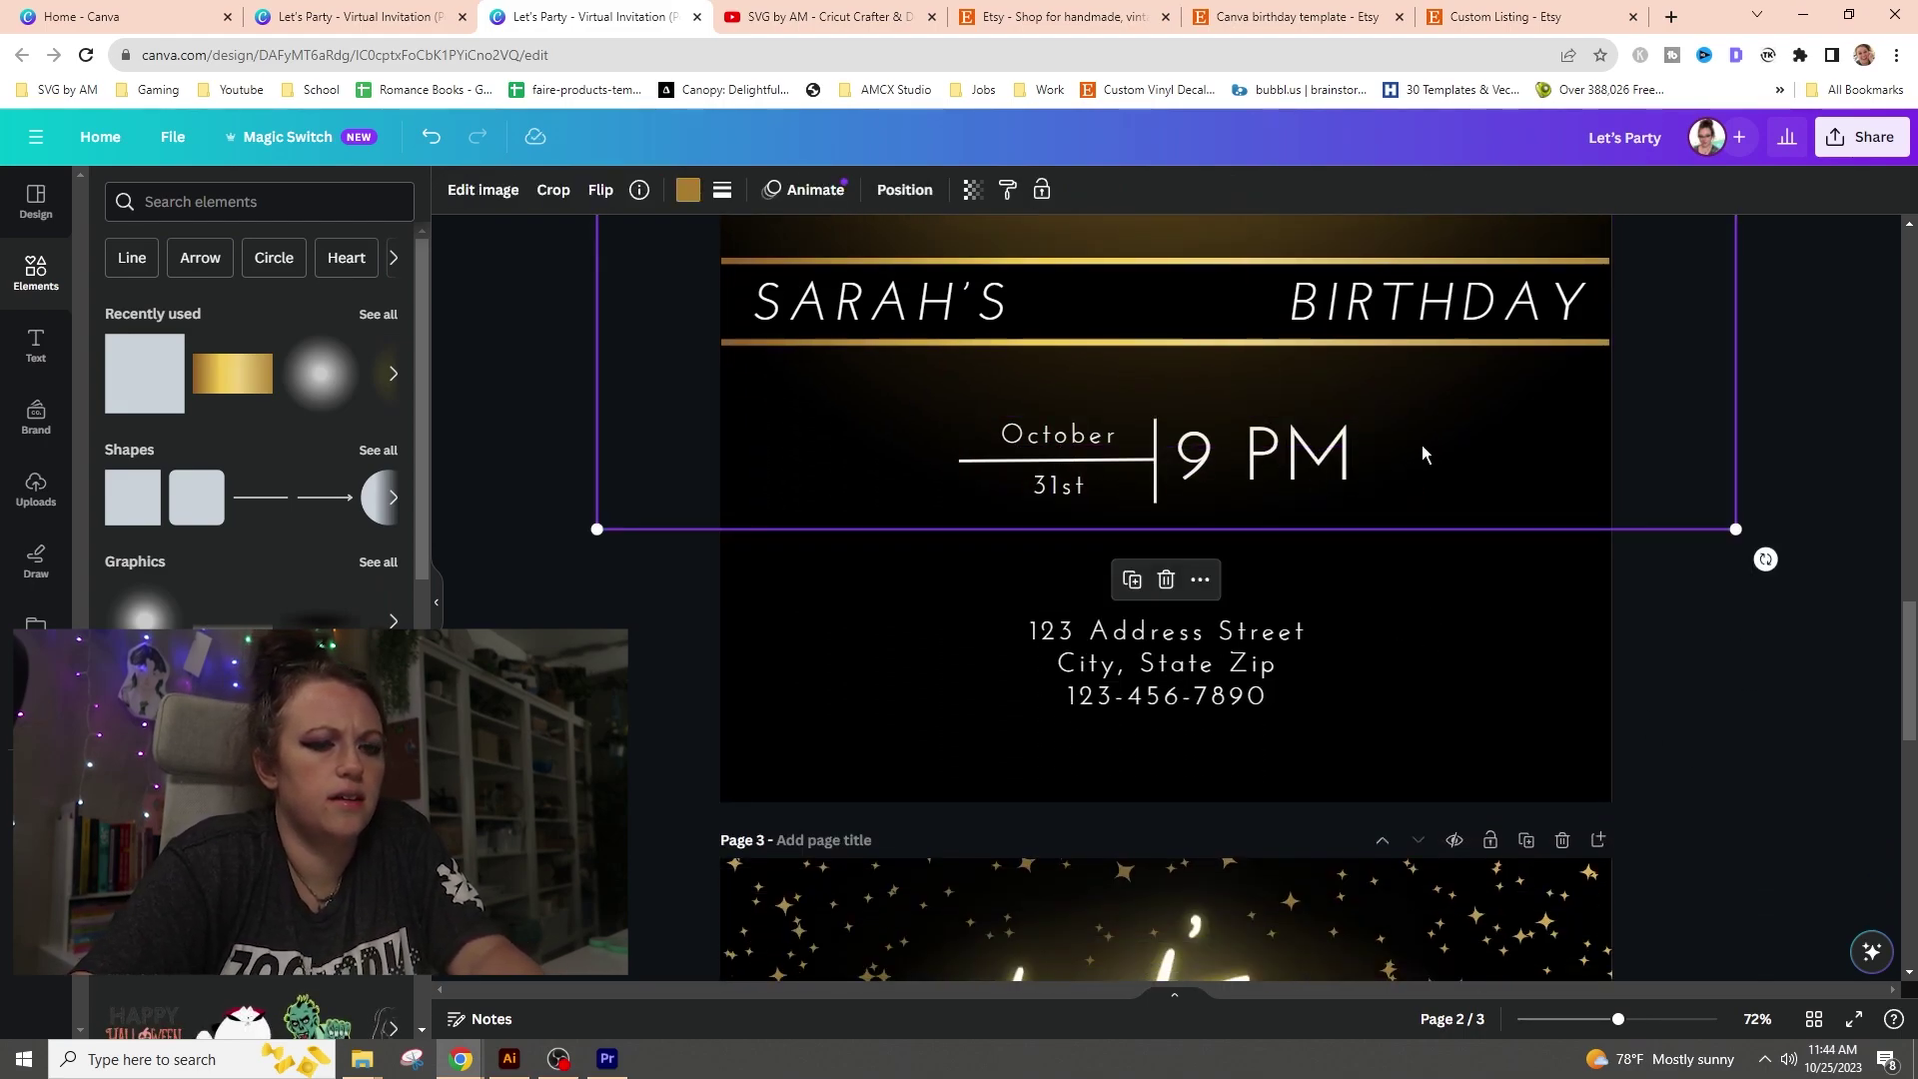
click(1495, 560)
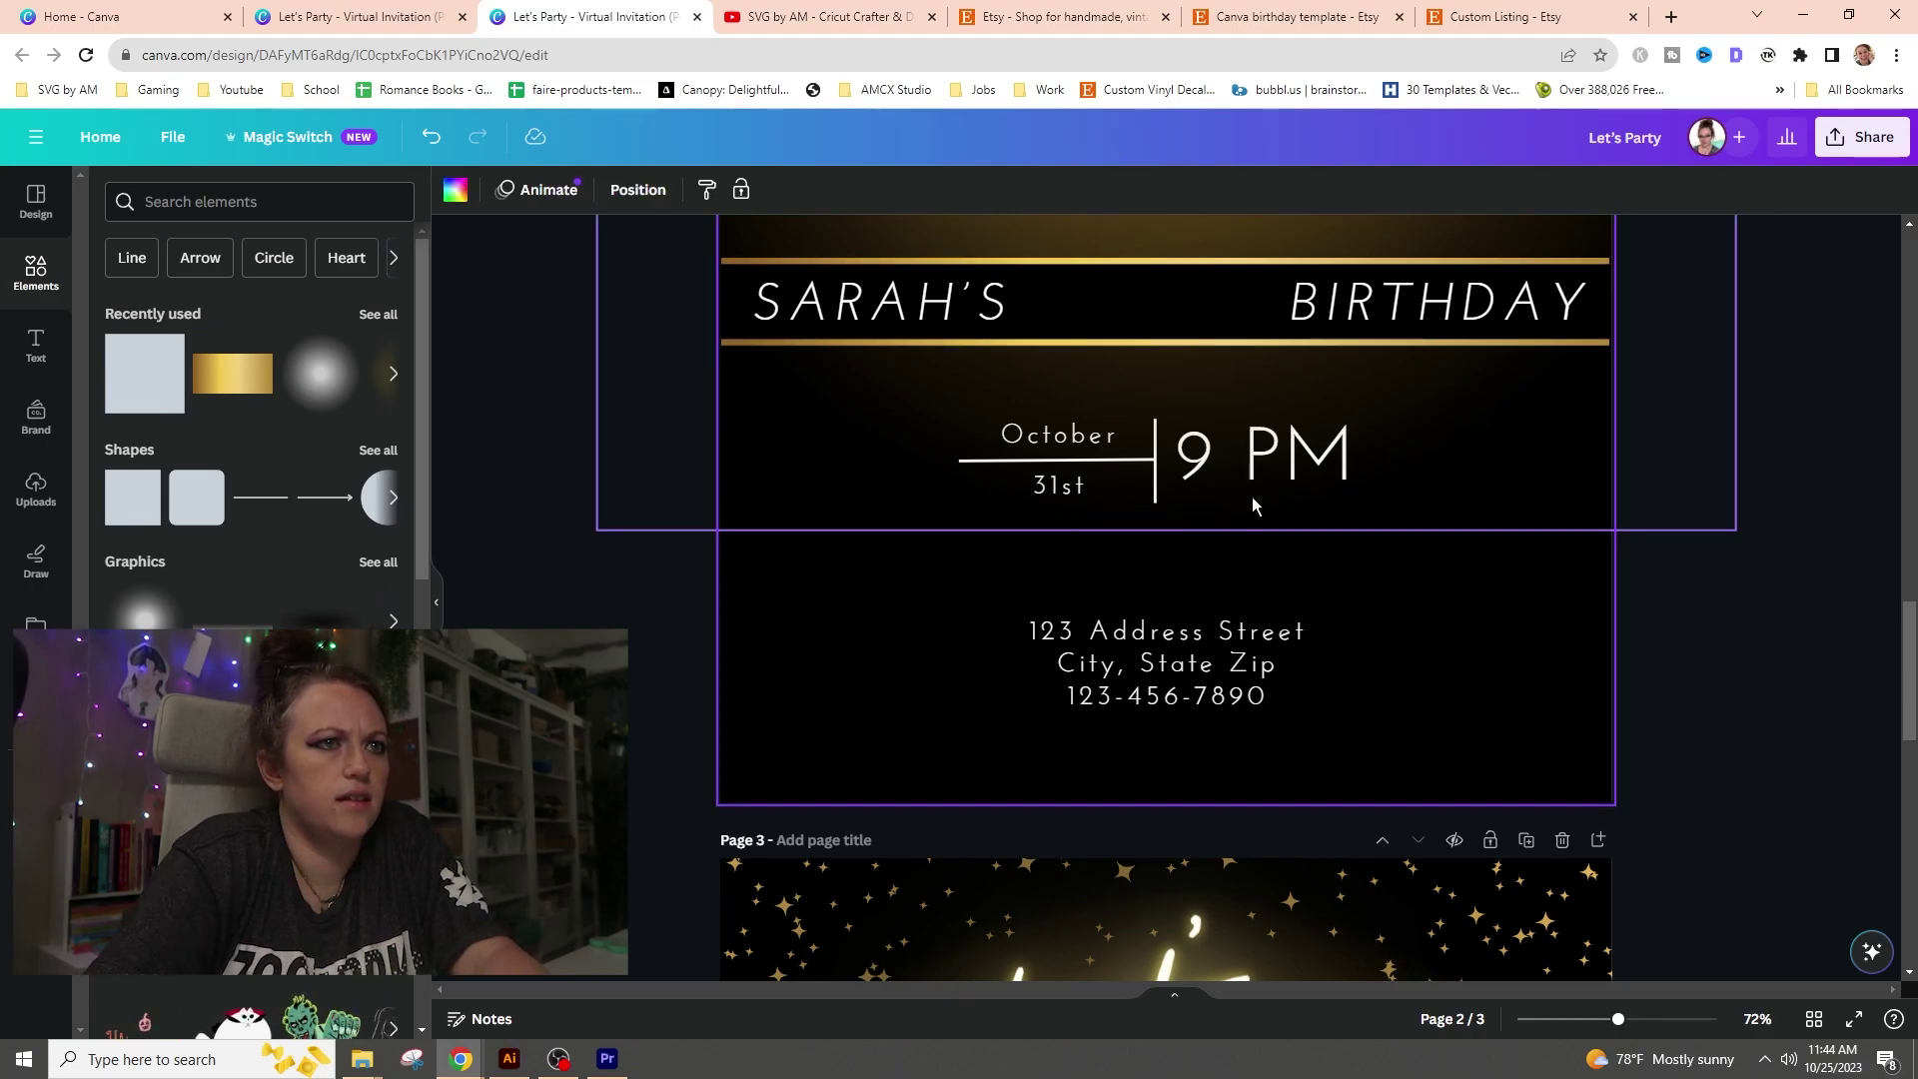
click(1390, 507)
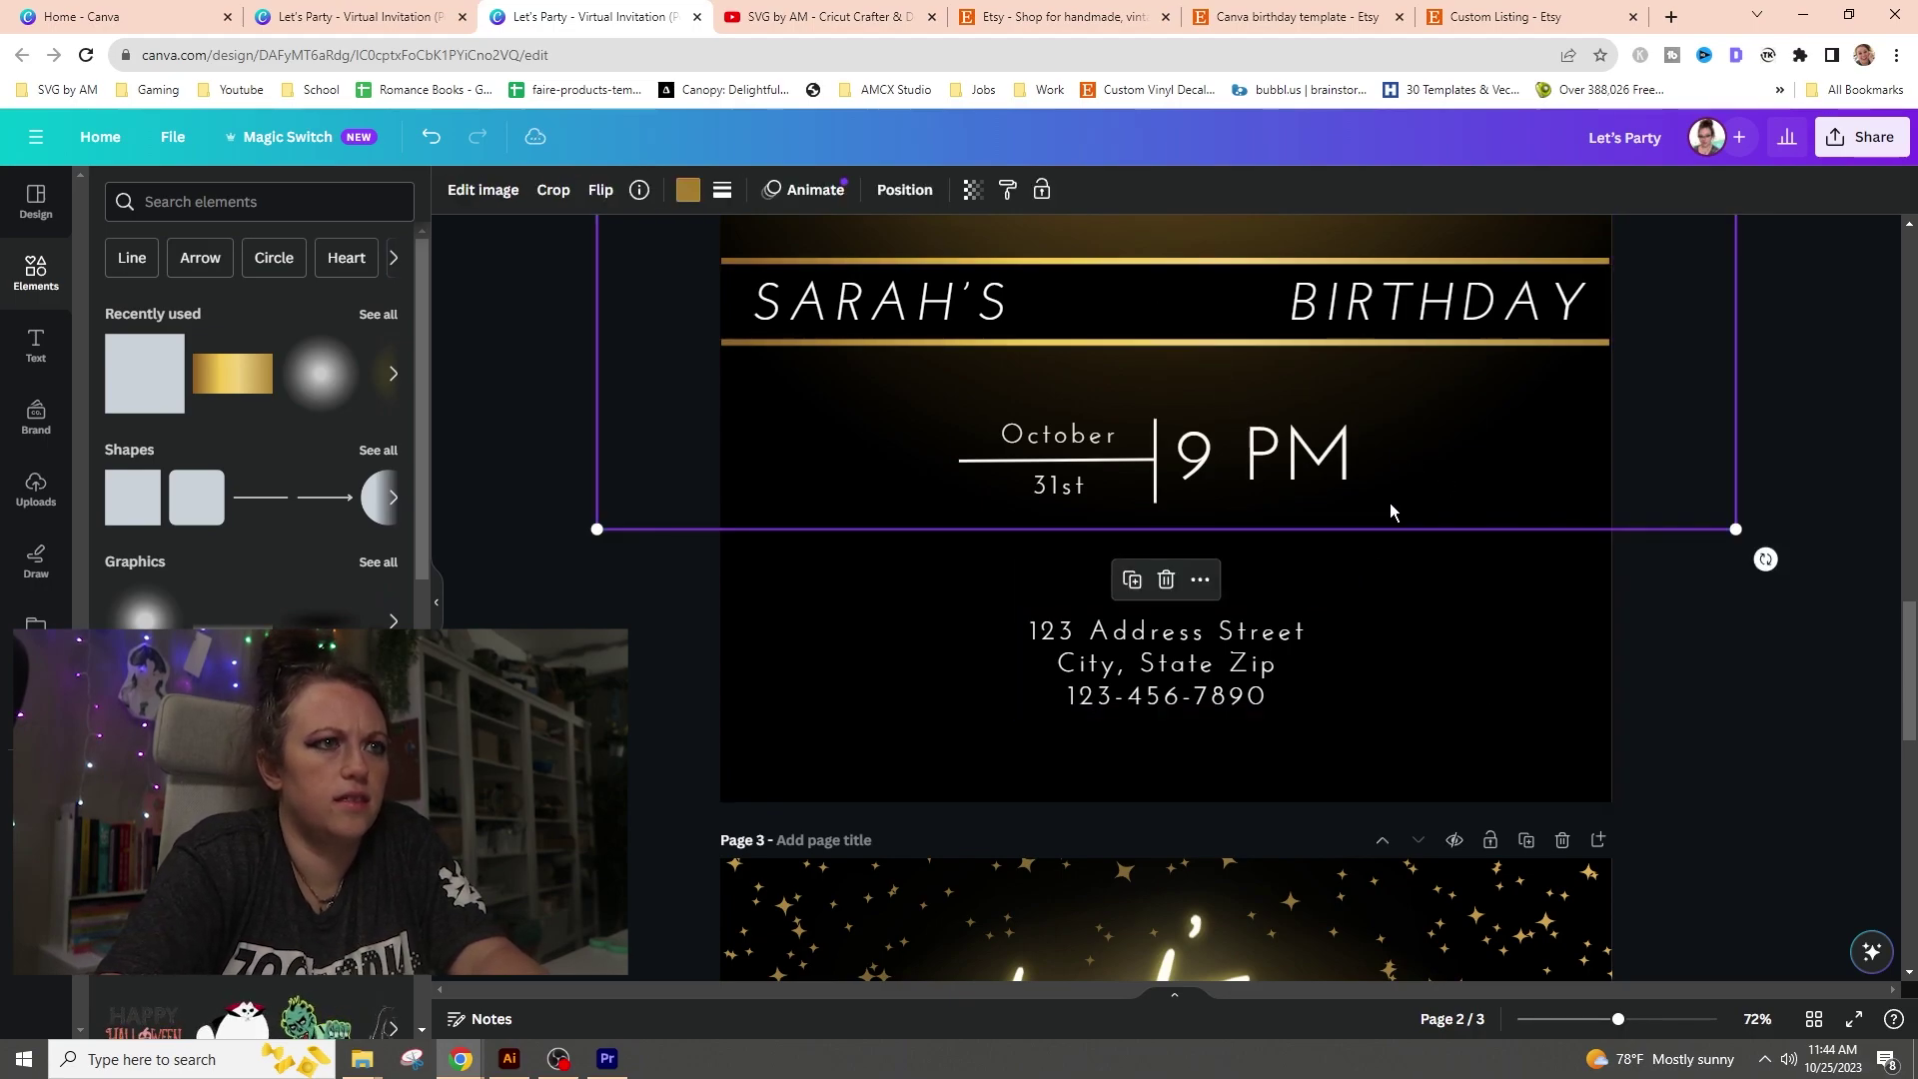
click(1532, 613)
drag(1242, 446, 1240, 552)
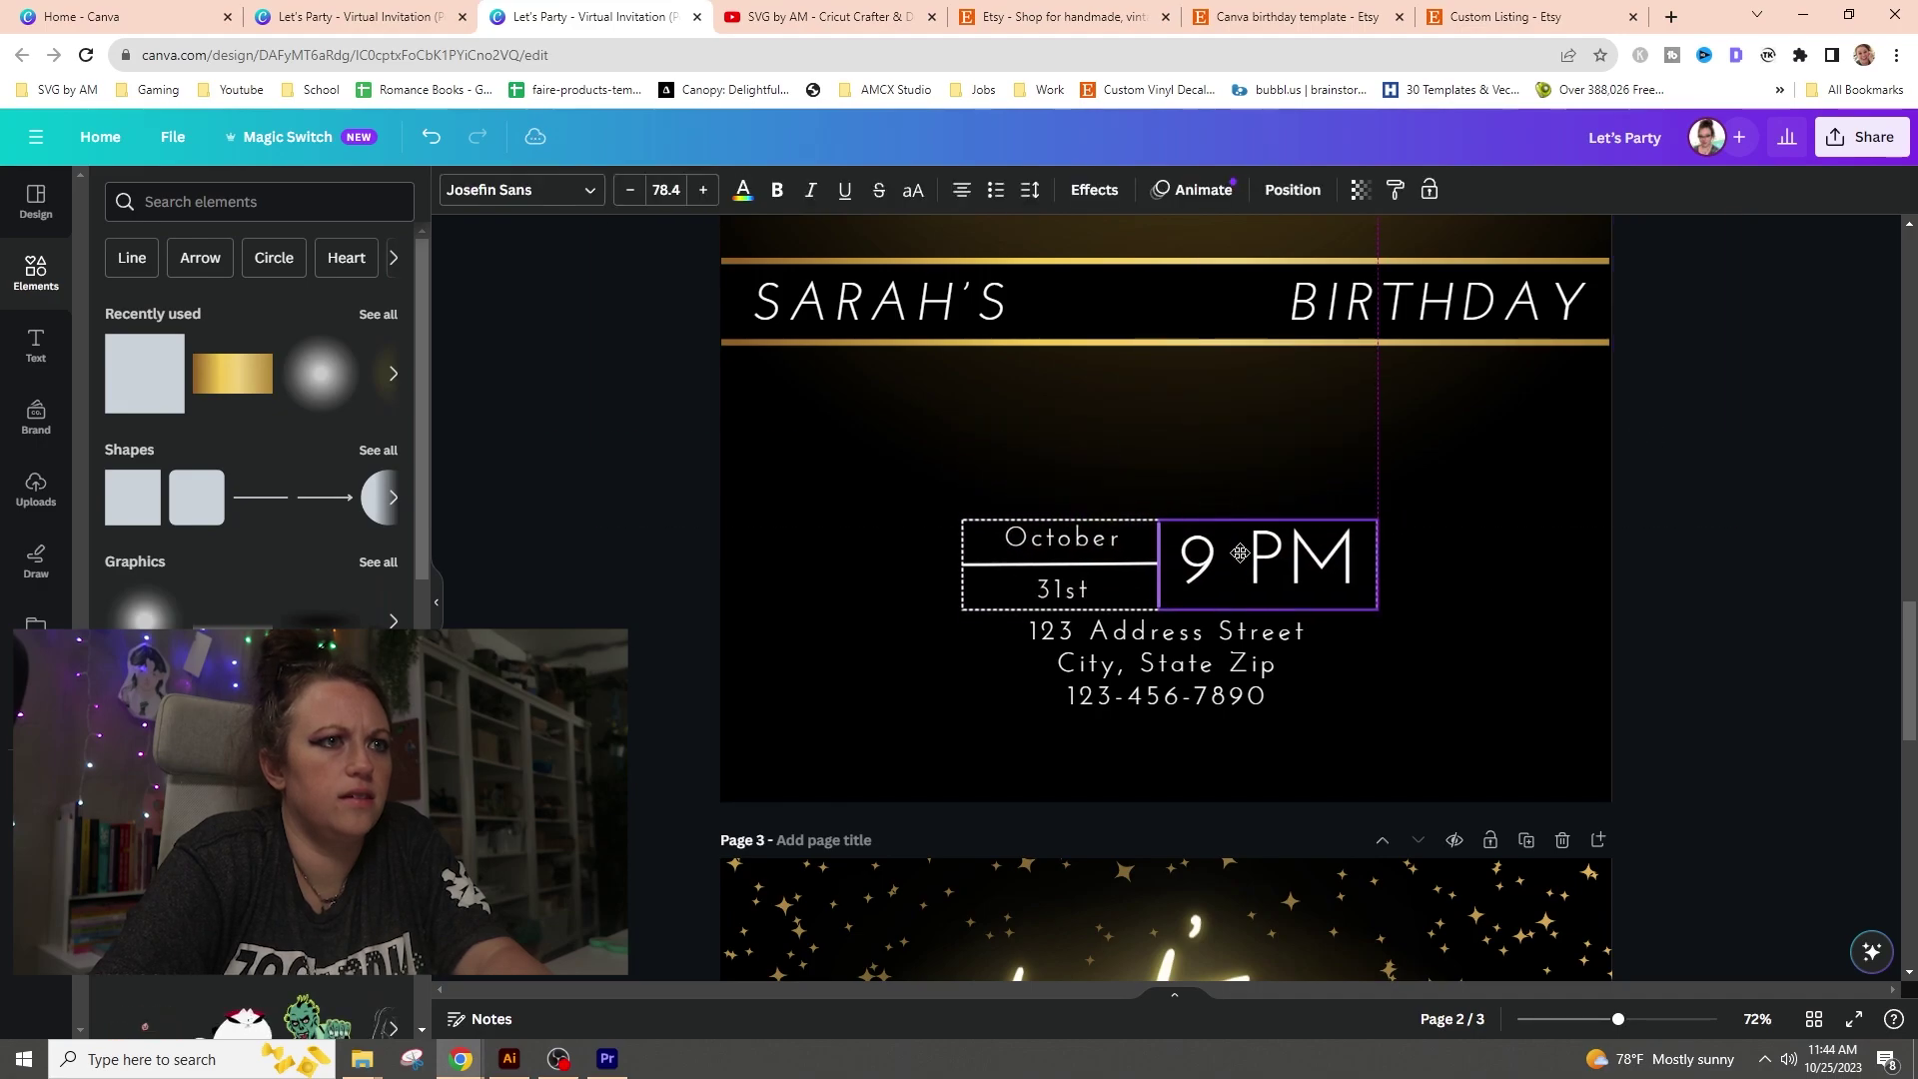
- Centre the address text on the guide and nudge the date group slightly up above it
scroll(1491, 675, up, 5)
scroll(1491, 678, down, 5)
scroll(1484, 669, up, 5)
scroll(1489, 664, down, 5)
drag(1286, 685, 1249, 708)
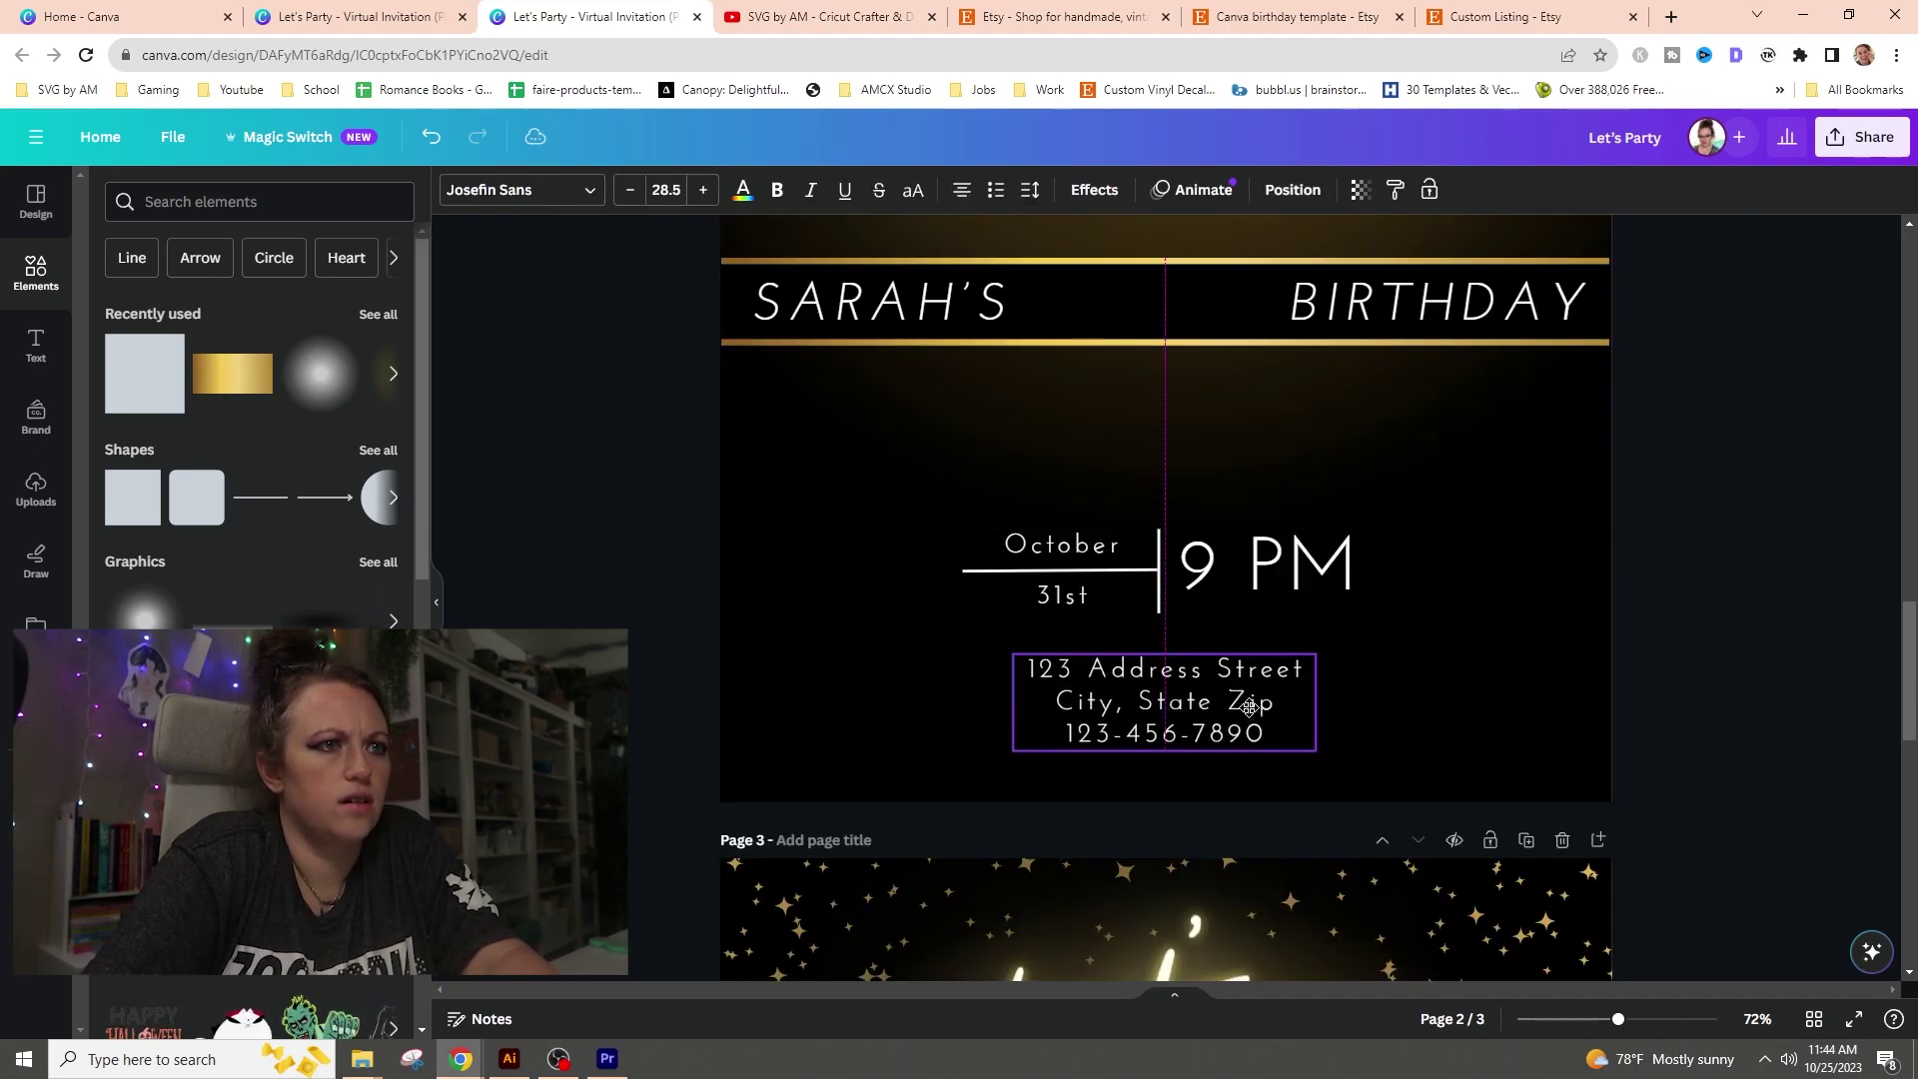
drag(1314, 556, 1314, 532)
click(1604, 620)
scroll(1409, 680, up, 2)
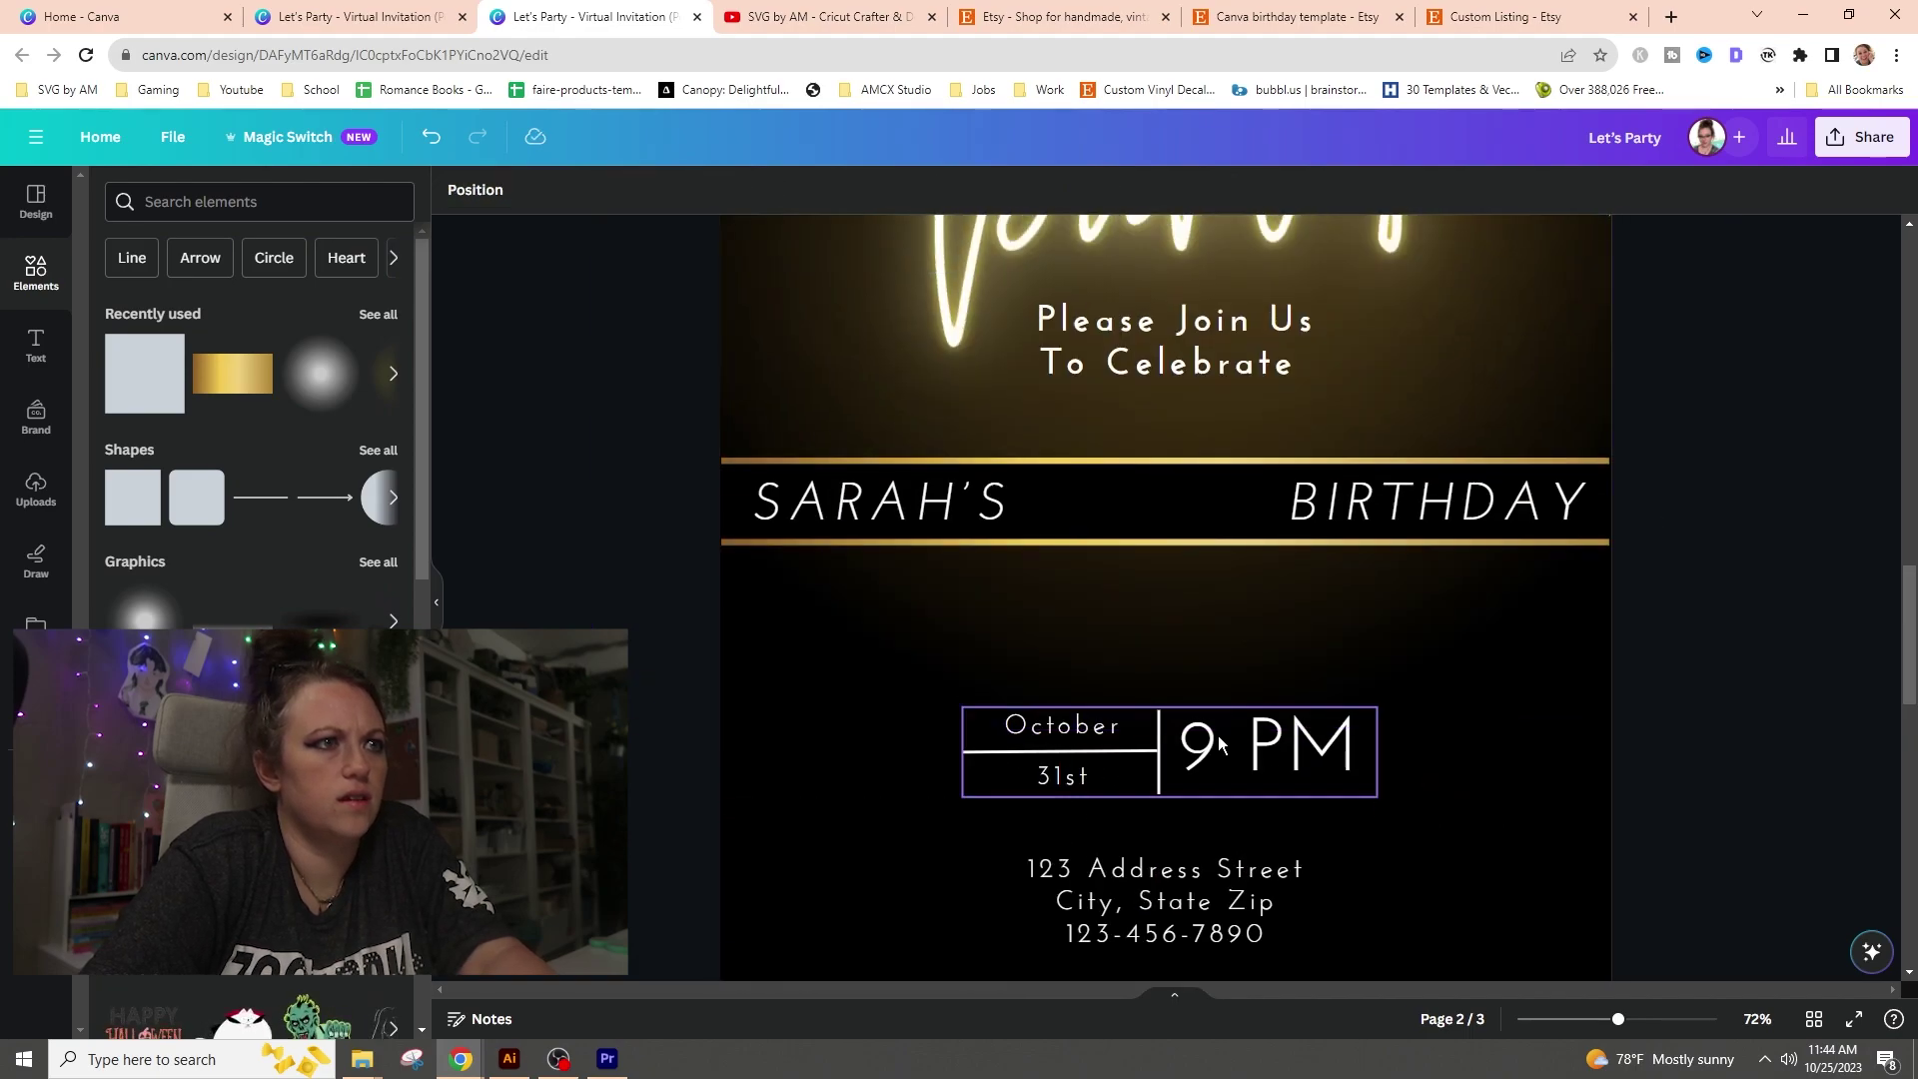
- Duplicate SARAH'S and change the copy's text to 21
click(872, 514)
key(ctrl+d)
drag(996, 543, 1275, 688)
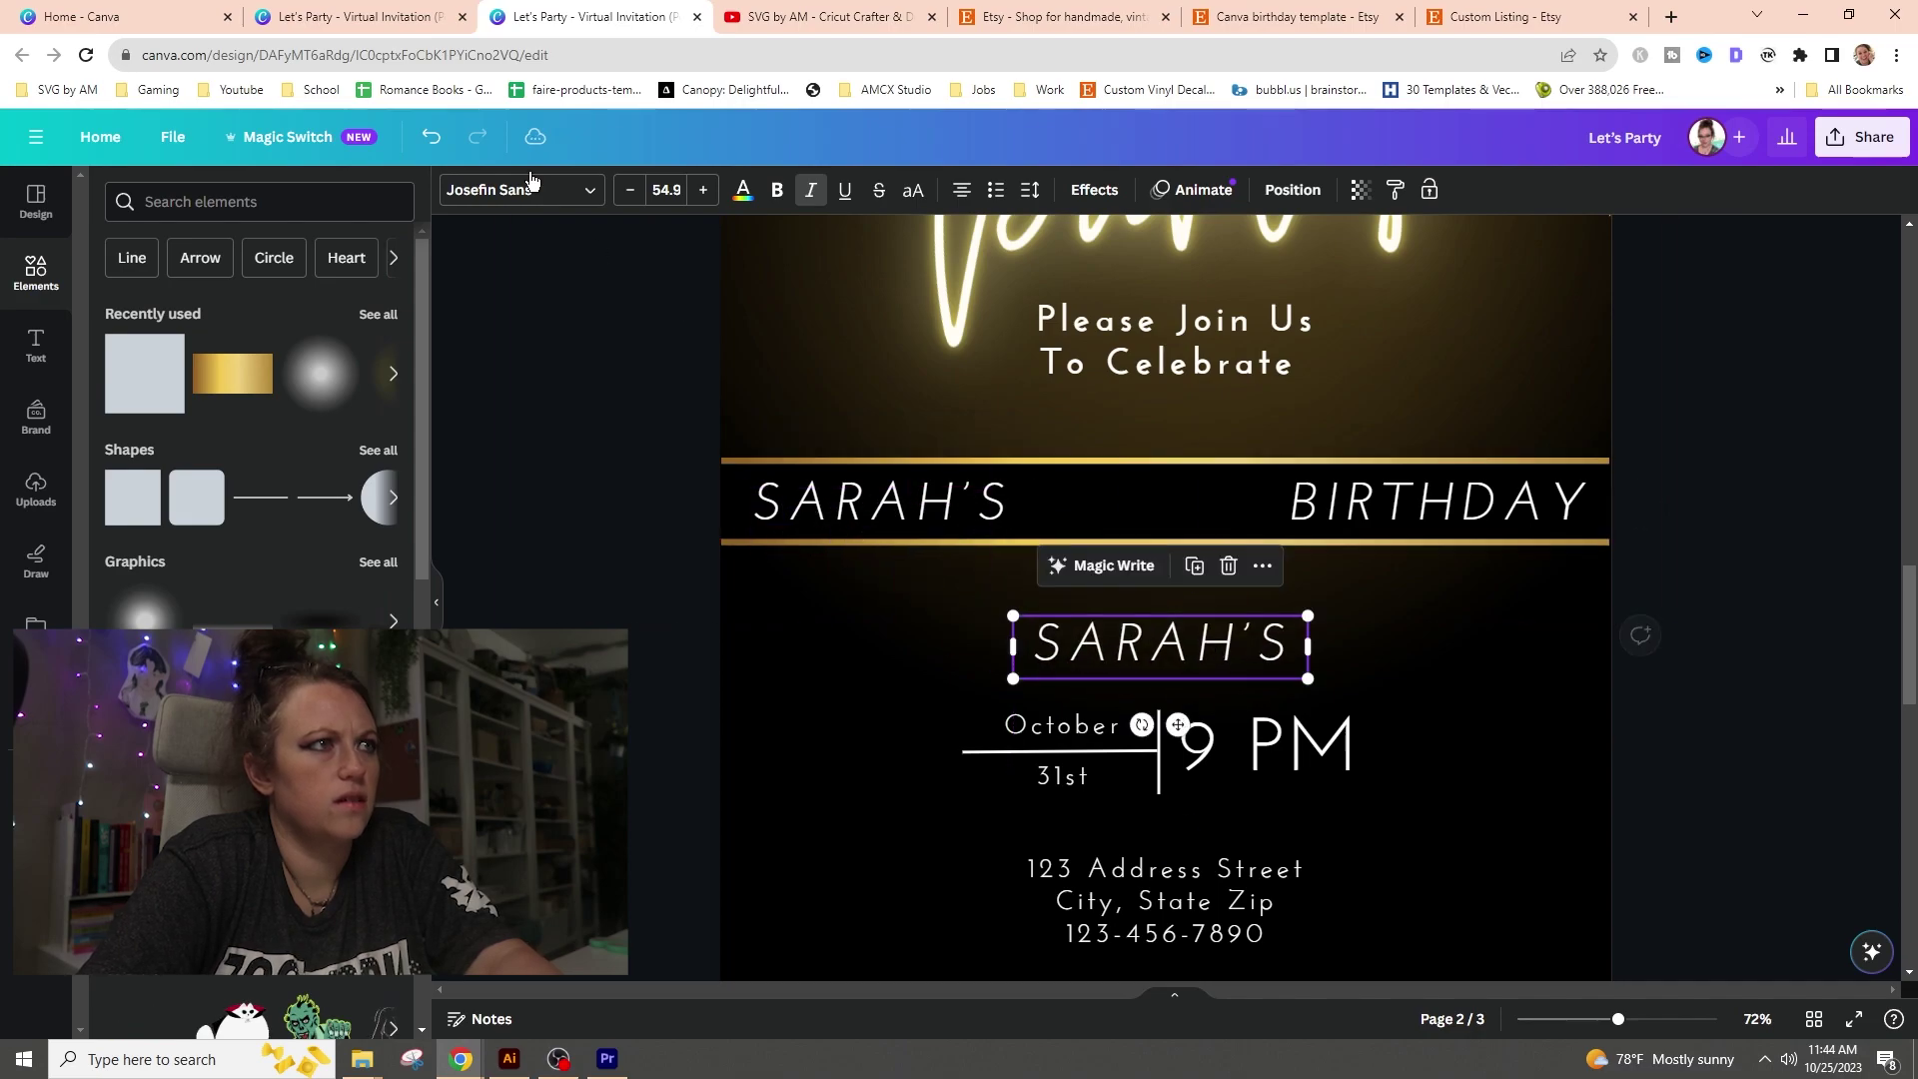
double_click(1126, 643)
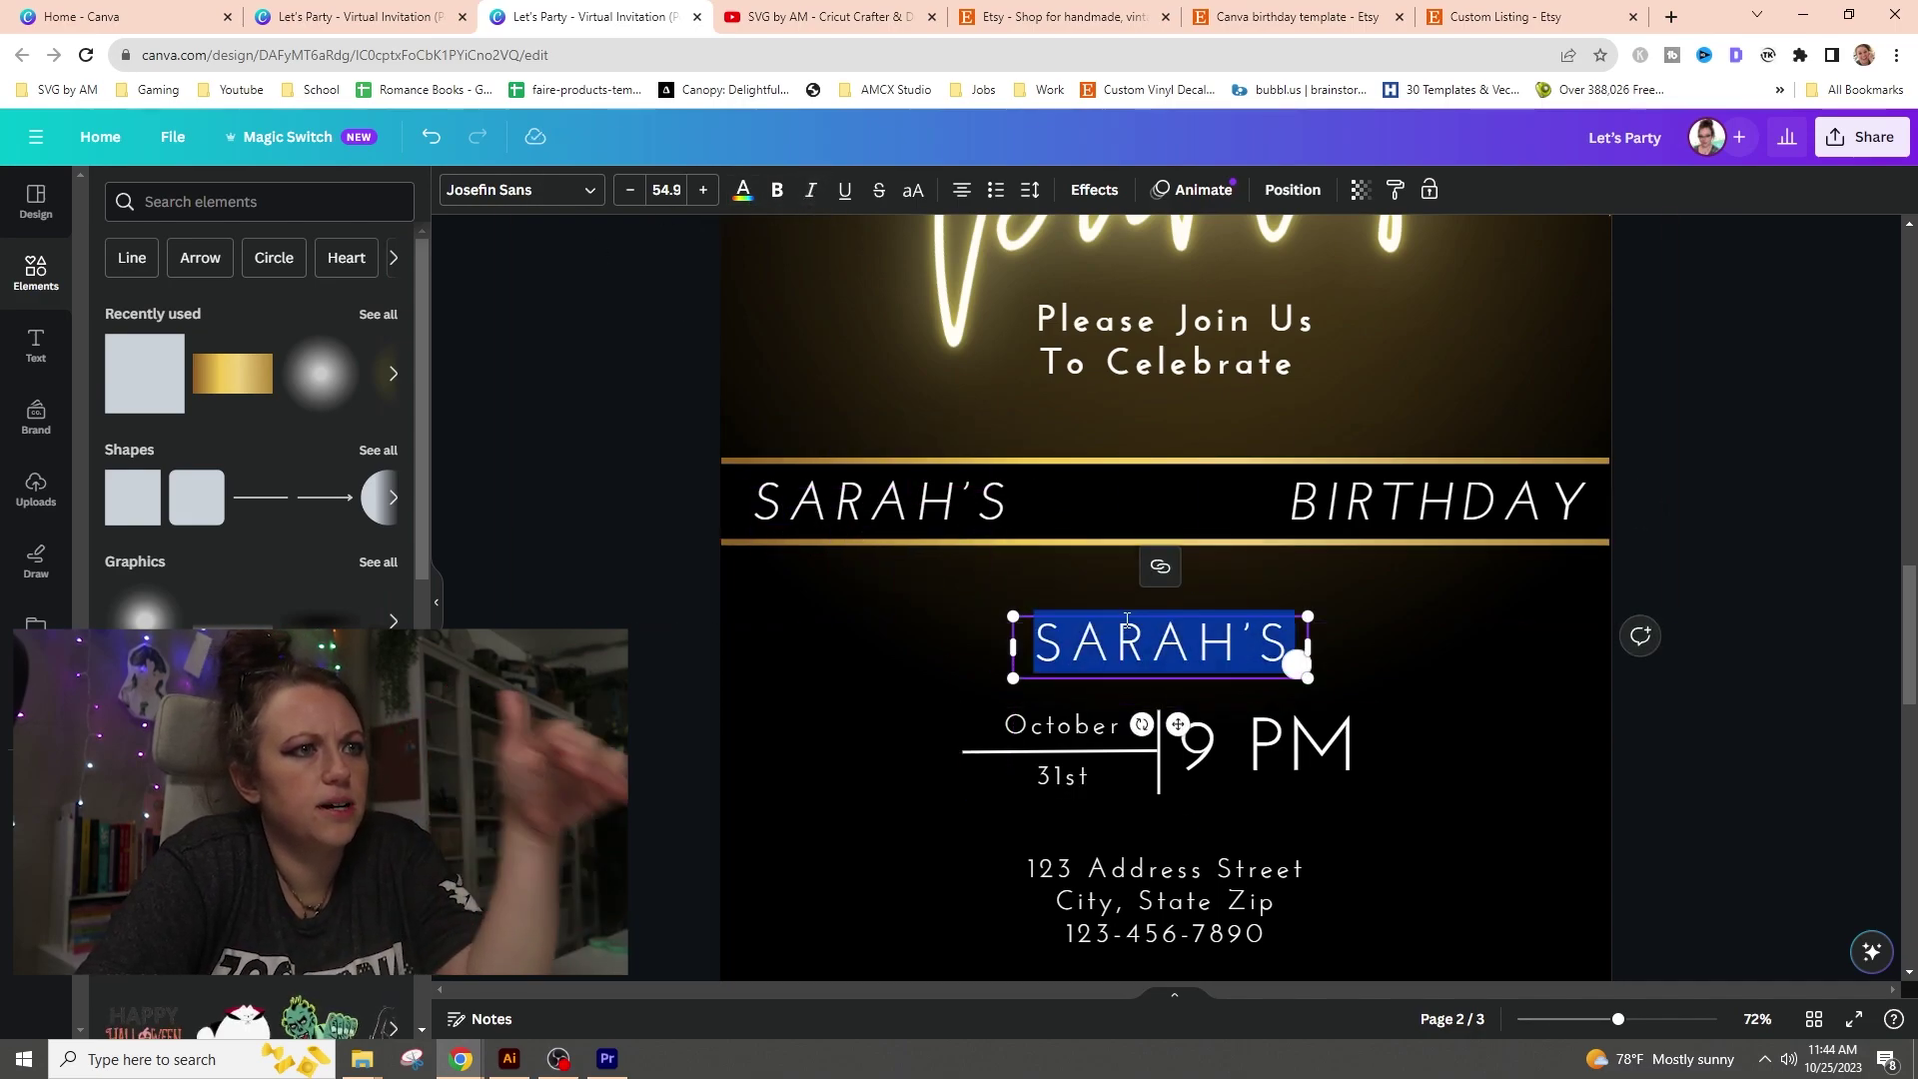
text(21)
click(1779, 560)
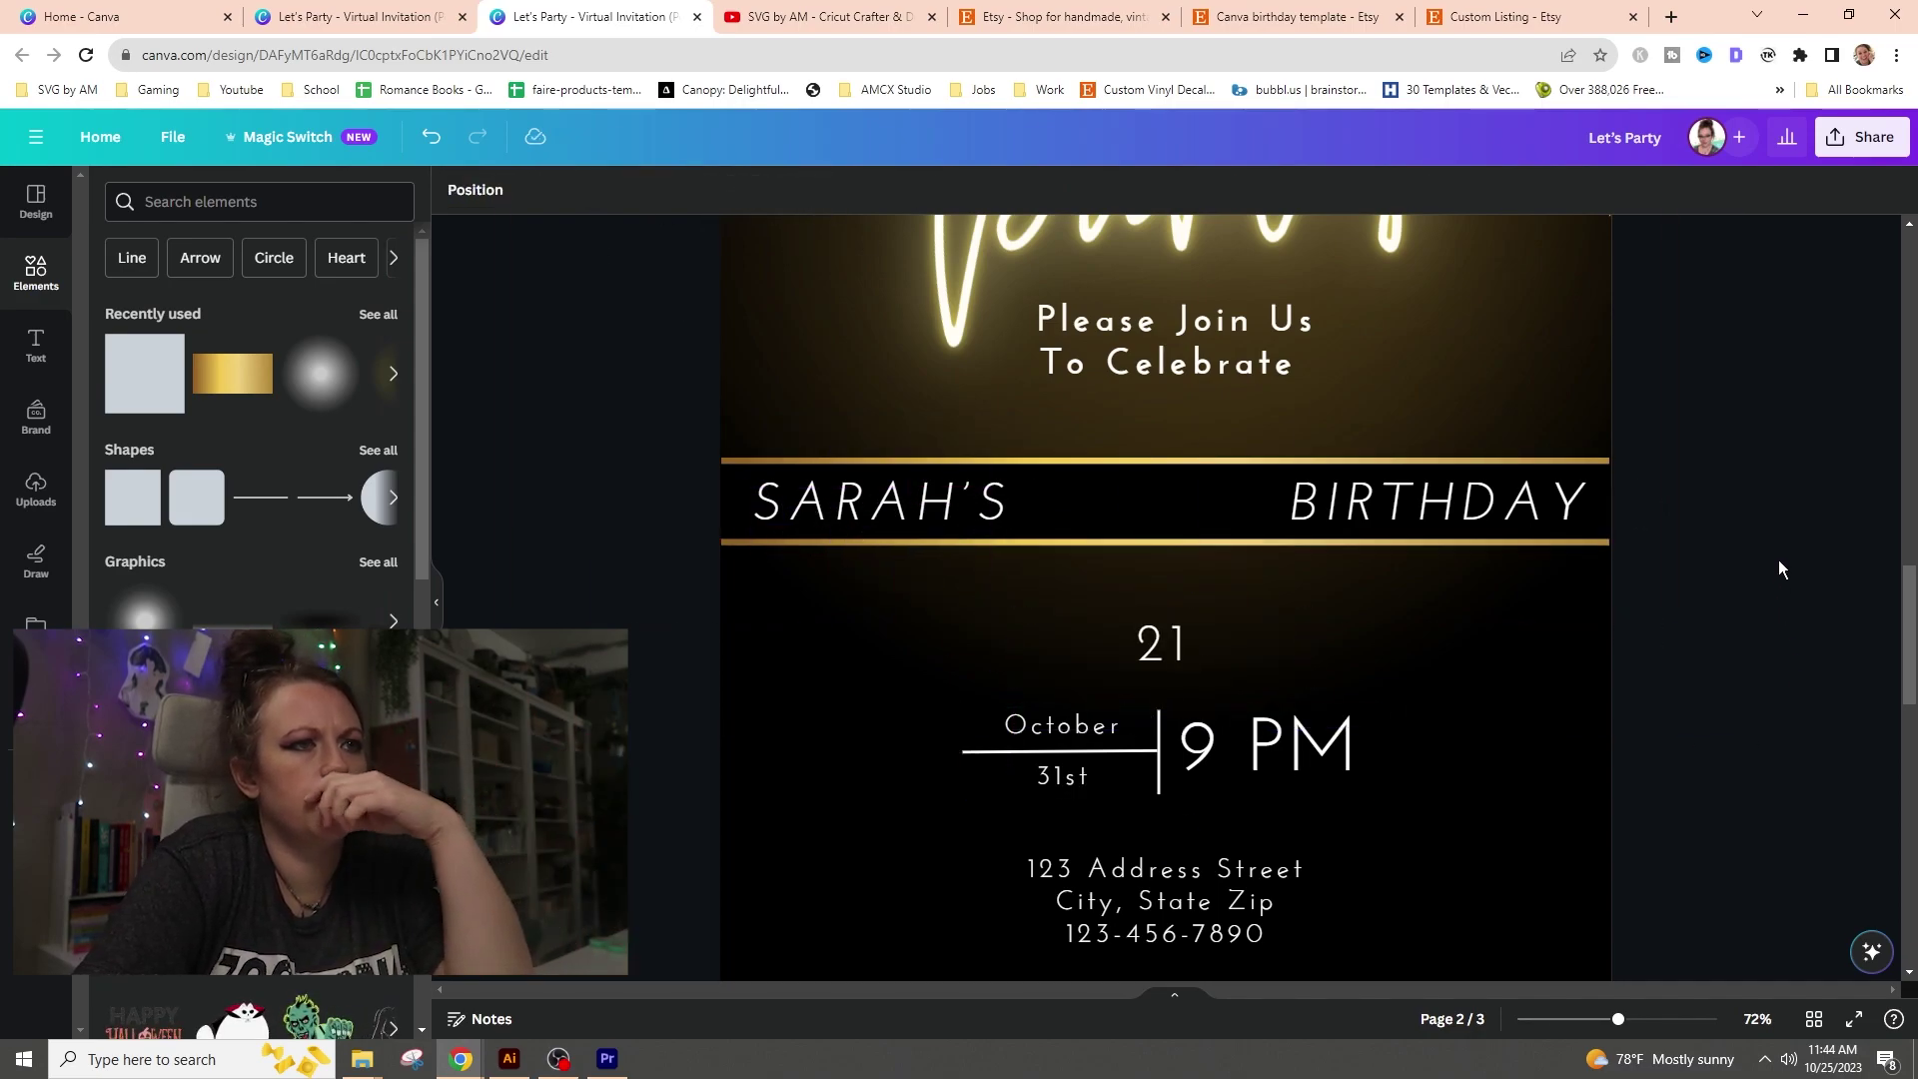
- Resize the 21 to about 217 pt and centre it on the band
click(1159, 655)
drag(1308, 647, 1319, 422)
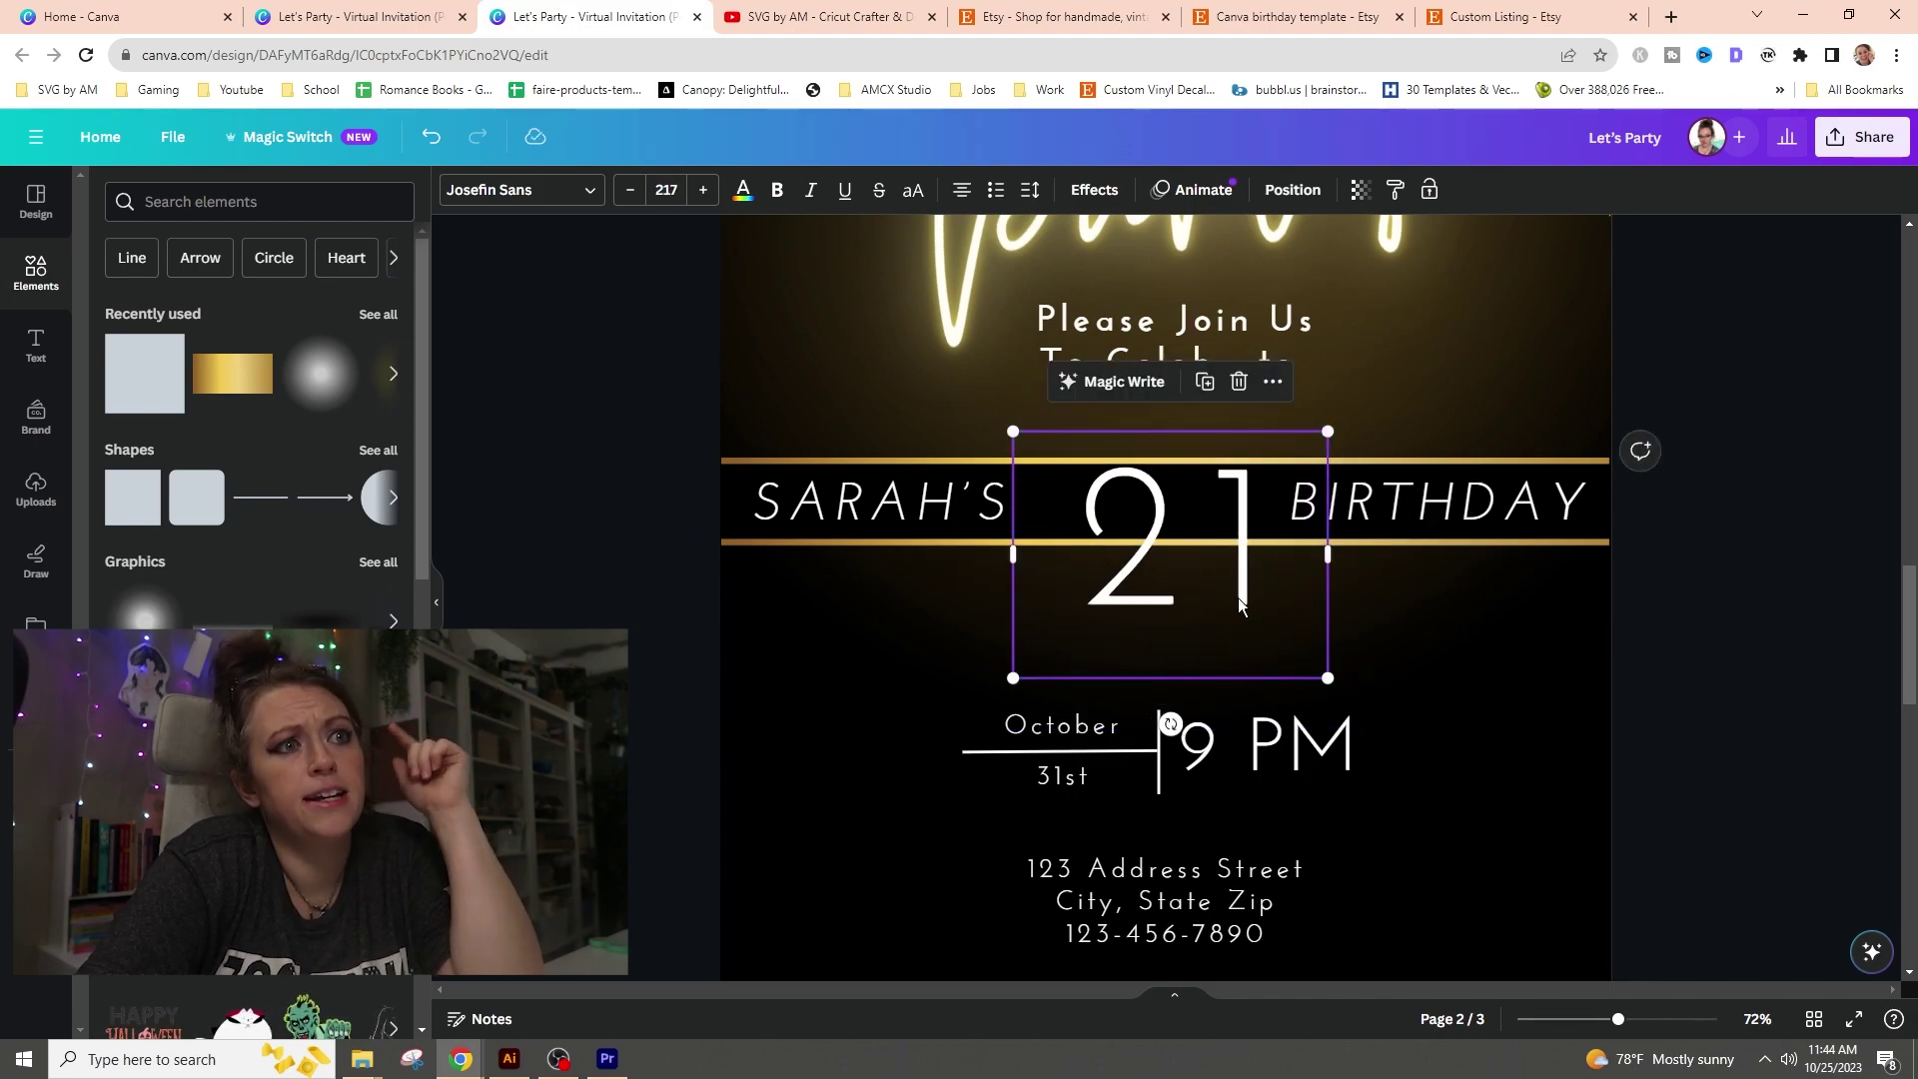
drag(1245, 601, 1209, 545)
scroll(1418, 716, down, 10)
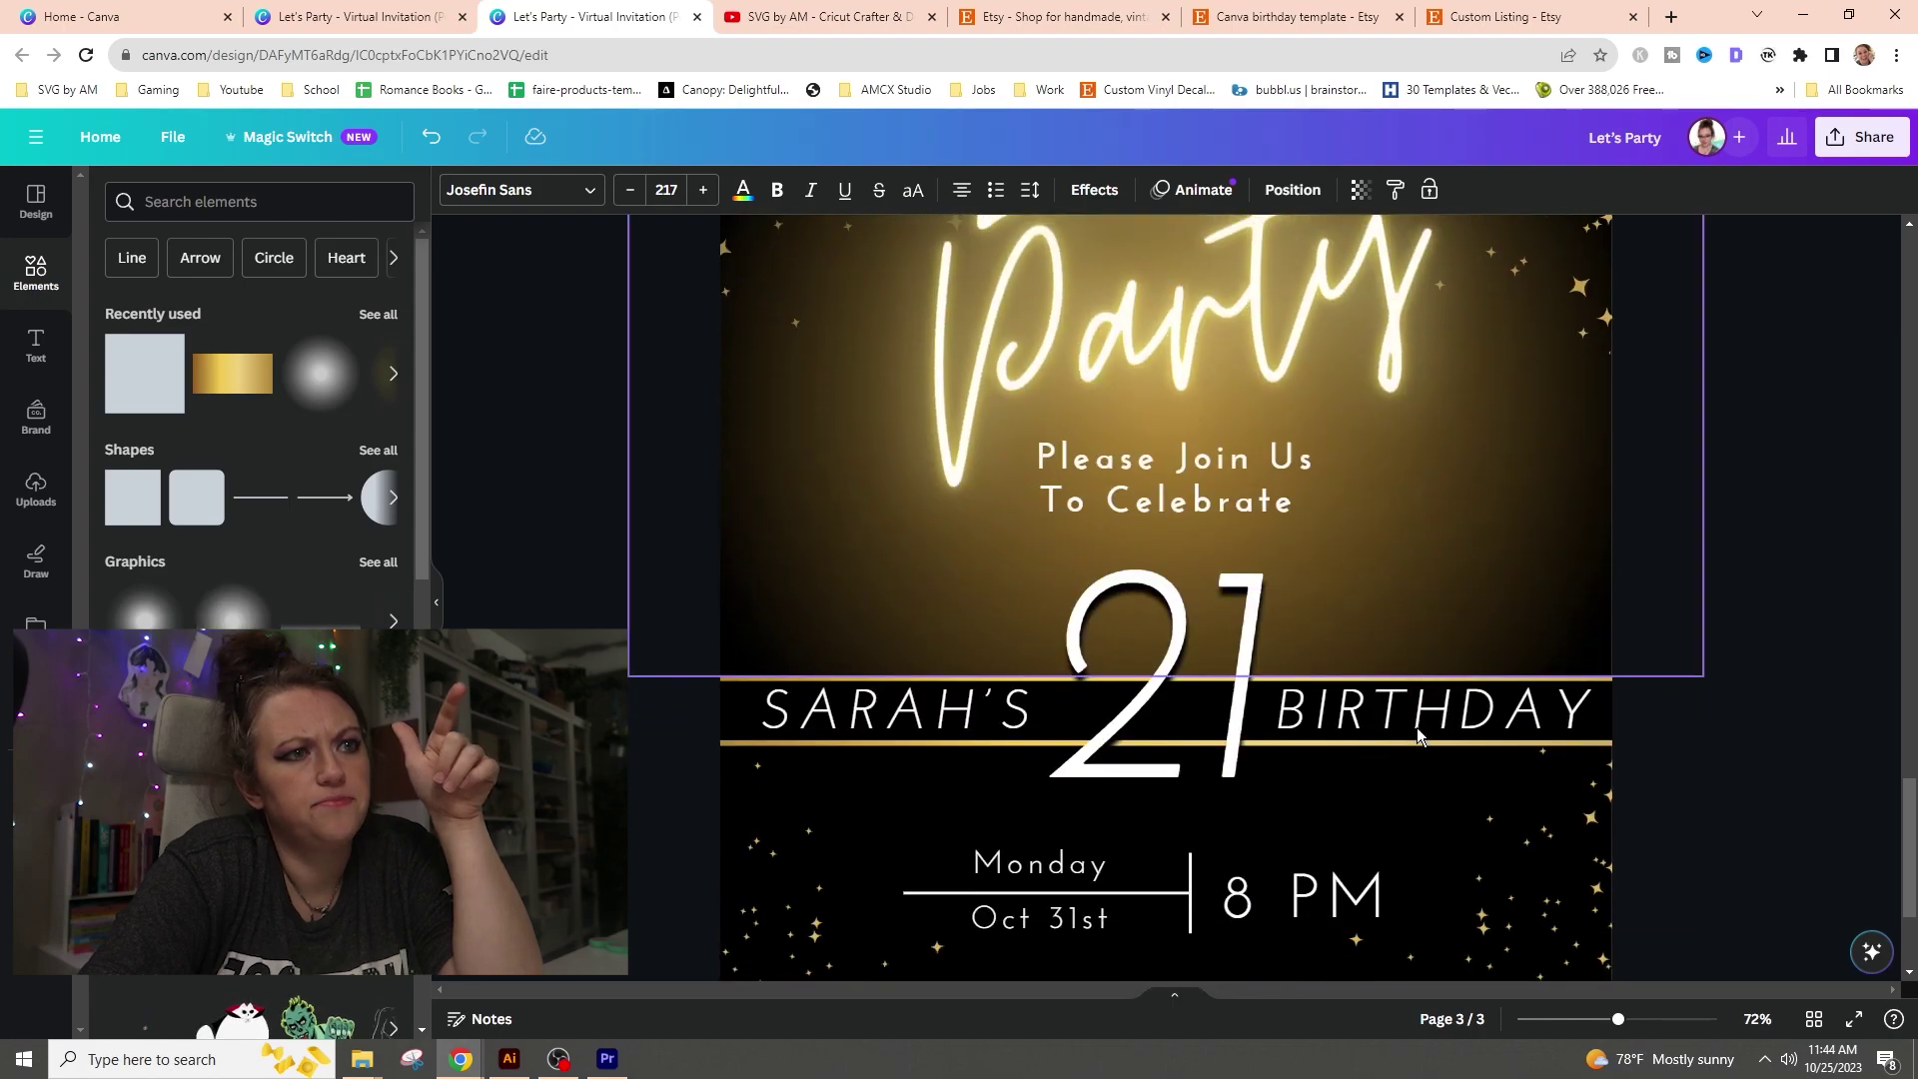
scroll(1115, 722, up, 12)
scroll(1121, 727, down, 6)
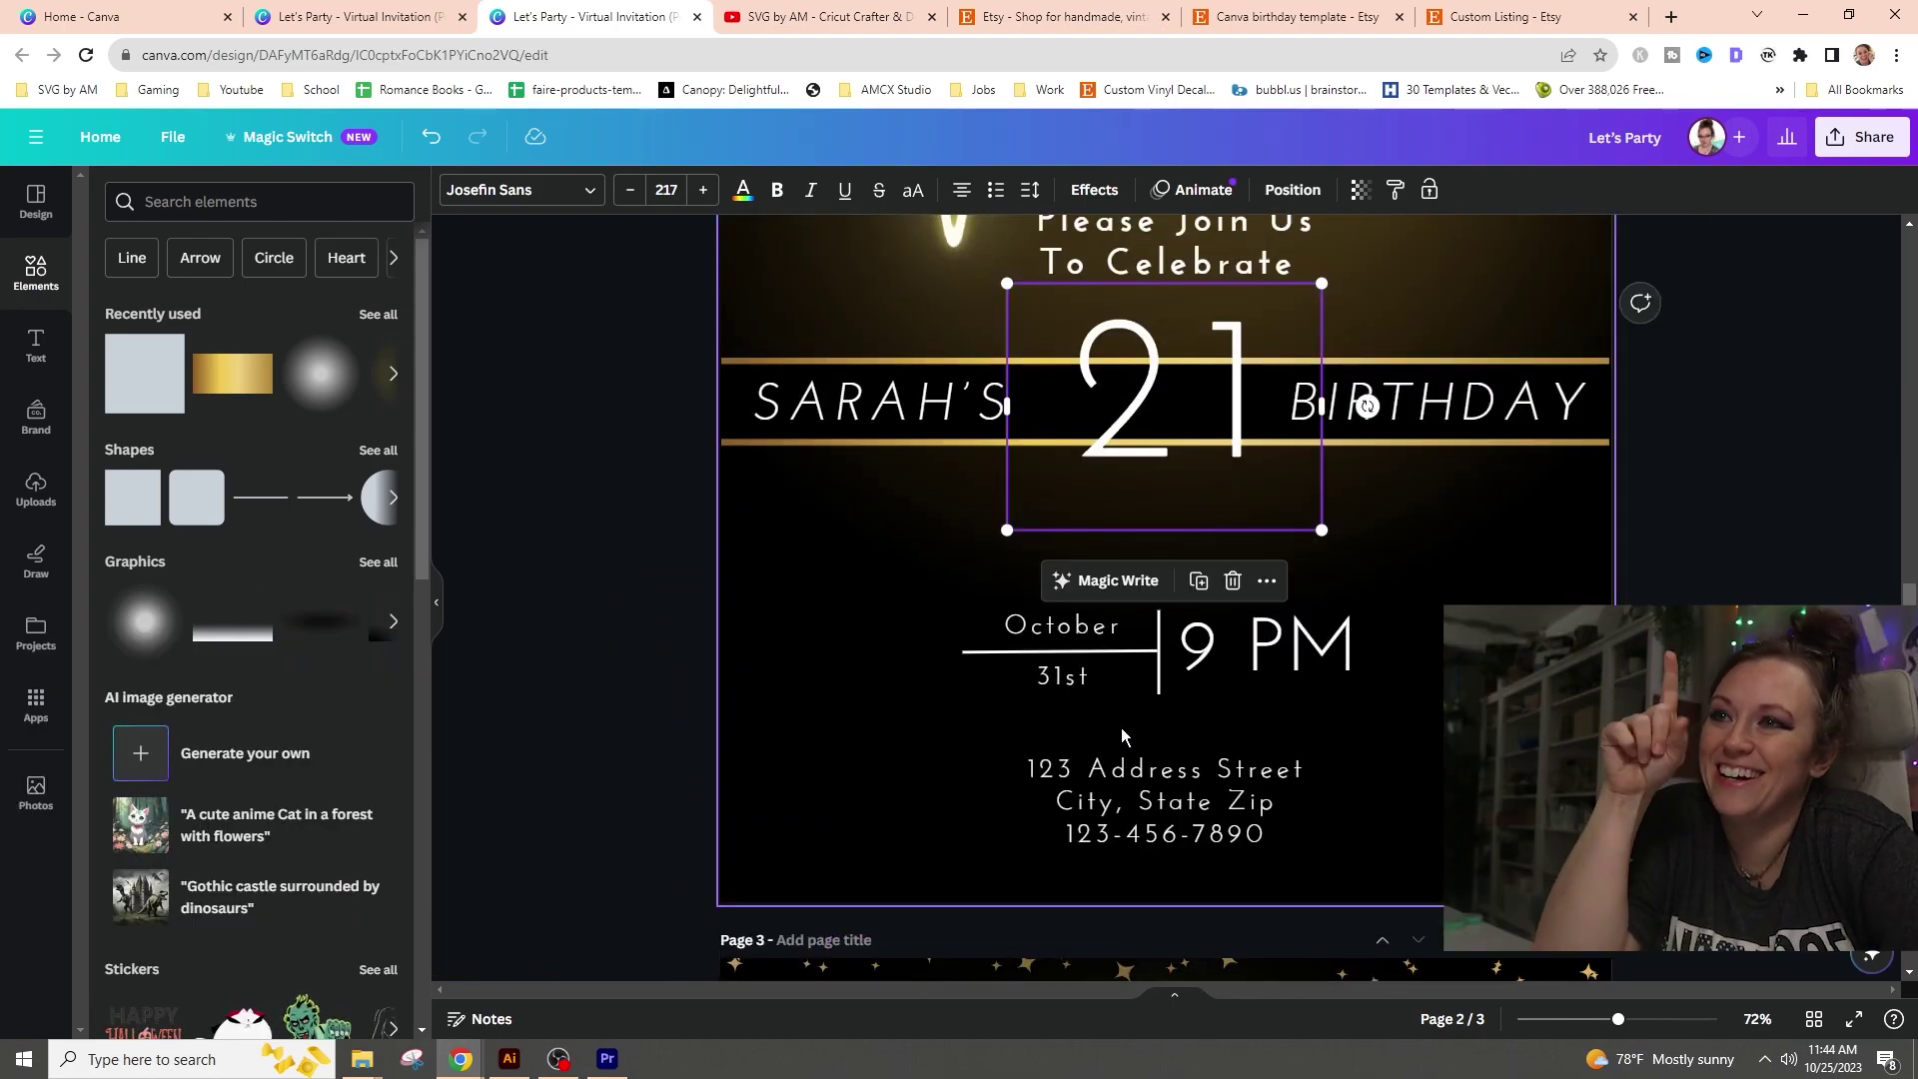
scroll(1172, 492, up, 2)
drag(1322, 506, 1230, 505)
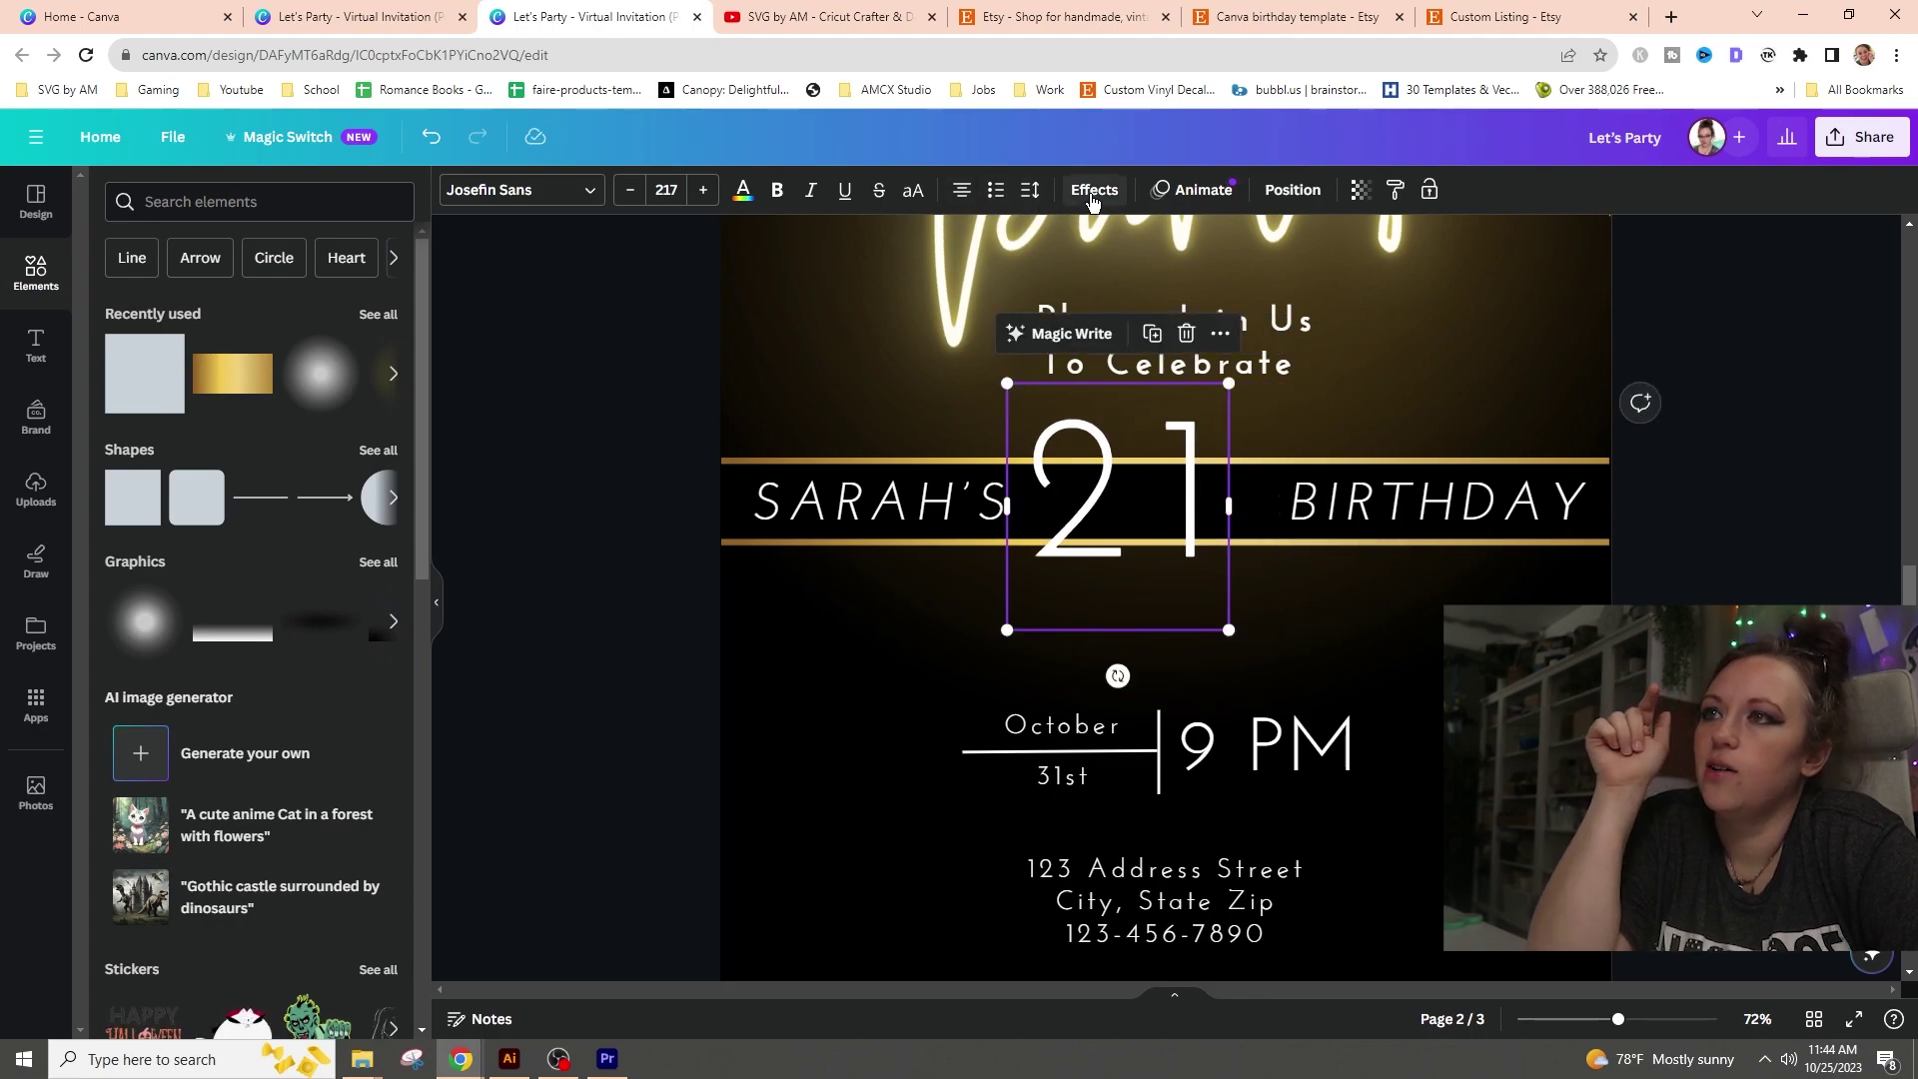
- Set the 21's letter spacing to 34 and give it a black drop shadow
click(1031, 192)
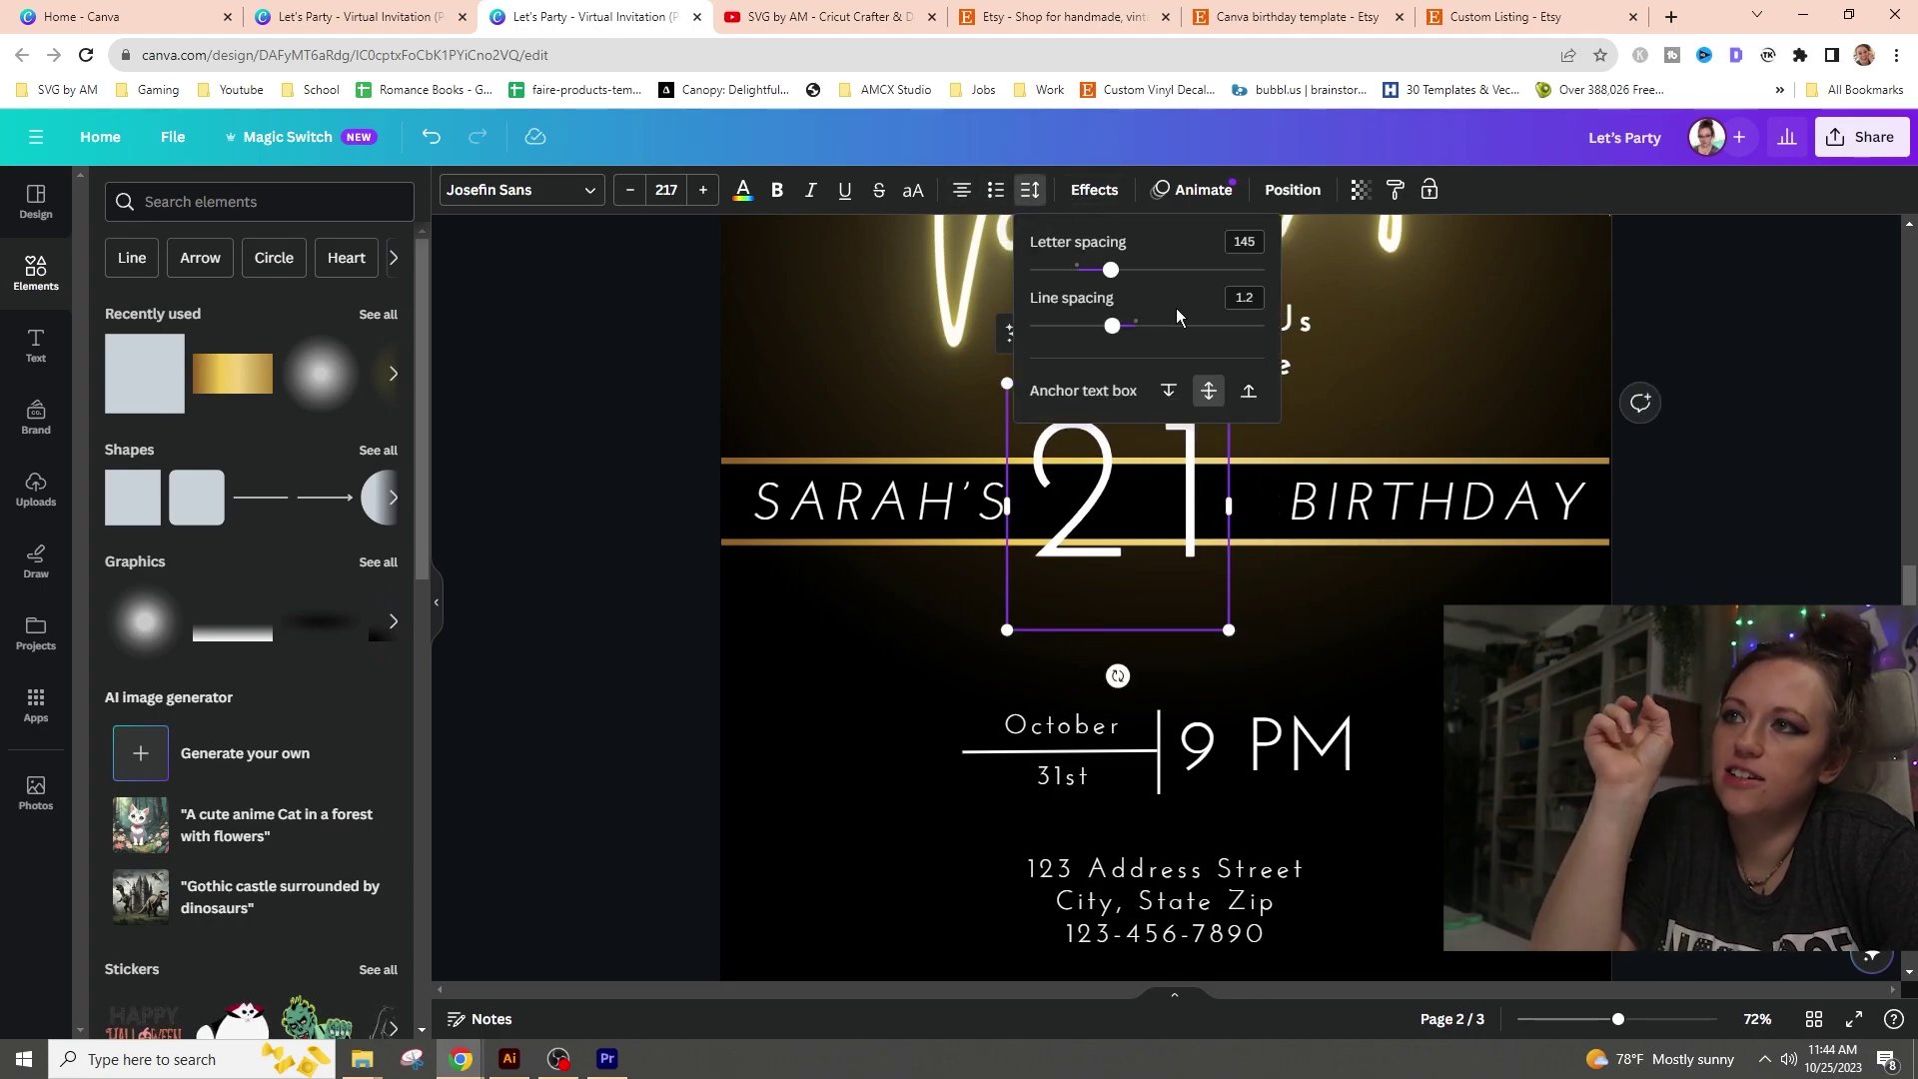
drag(1117, 279, 1087, 282)
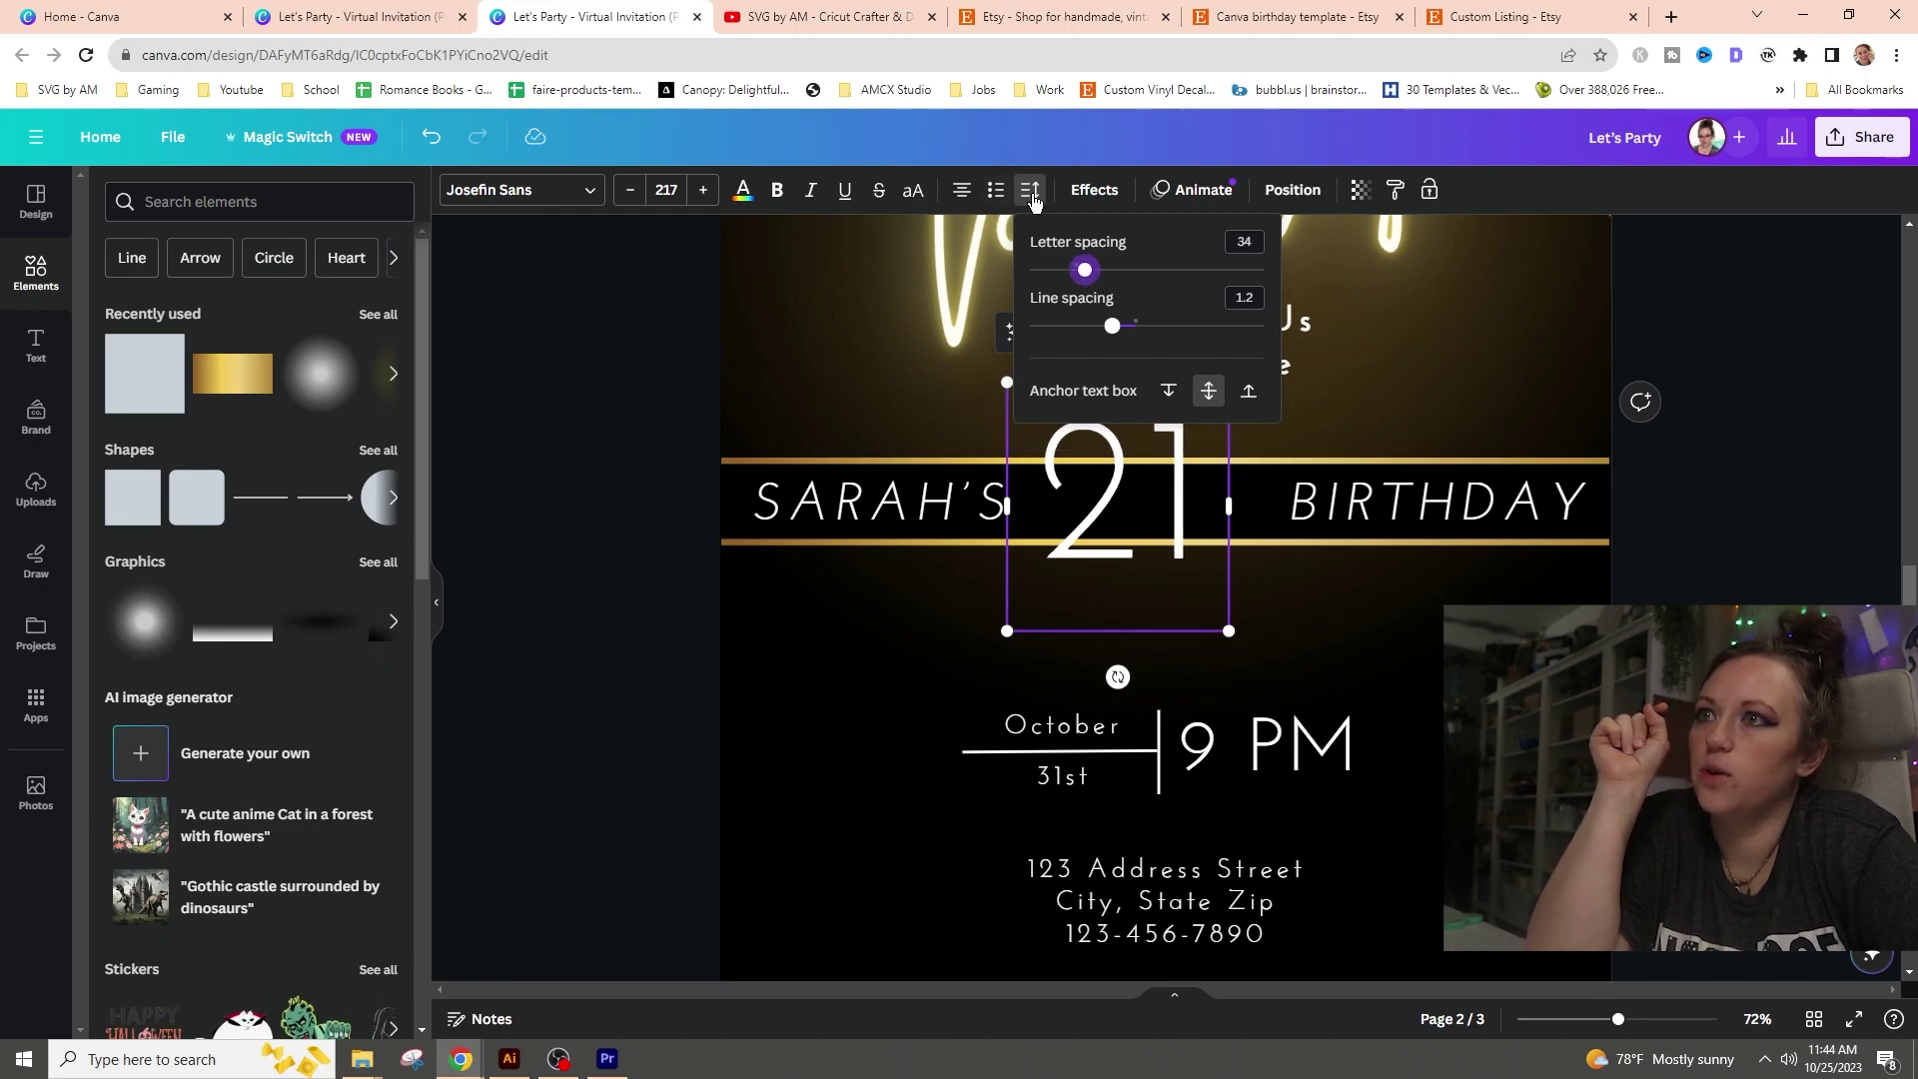
click(1091, 193)
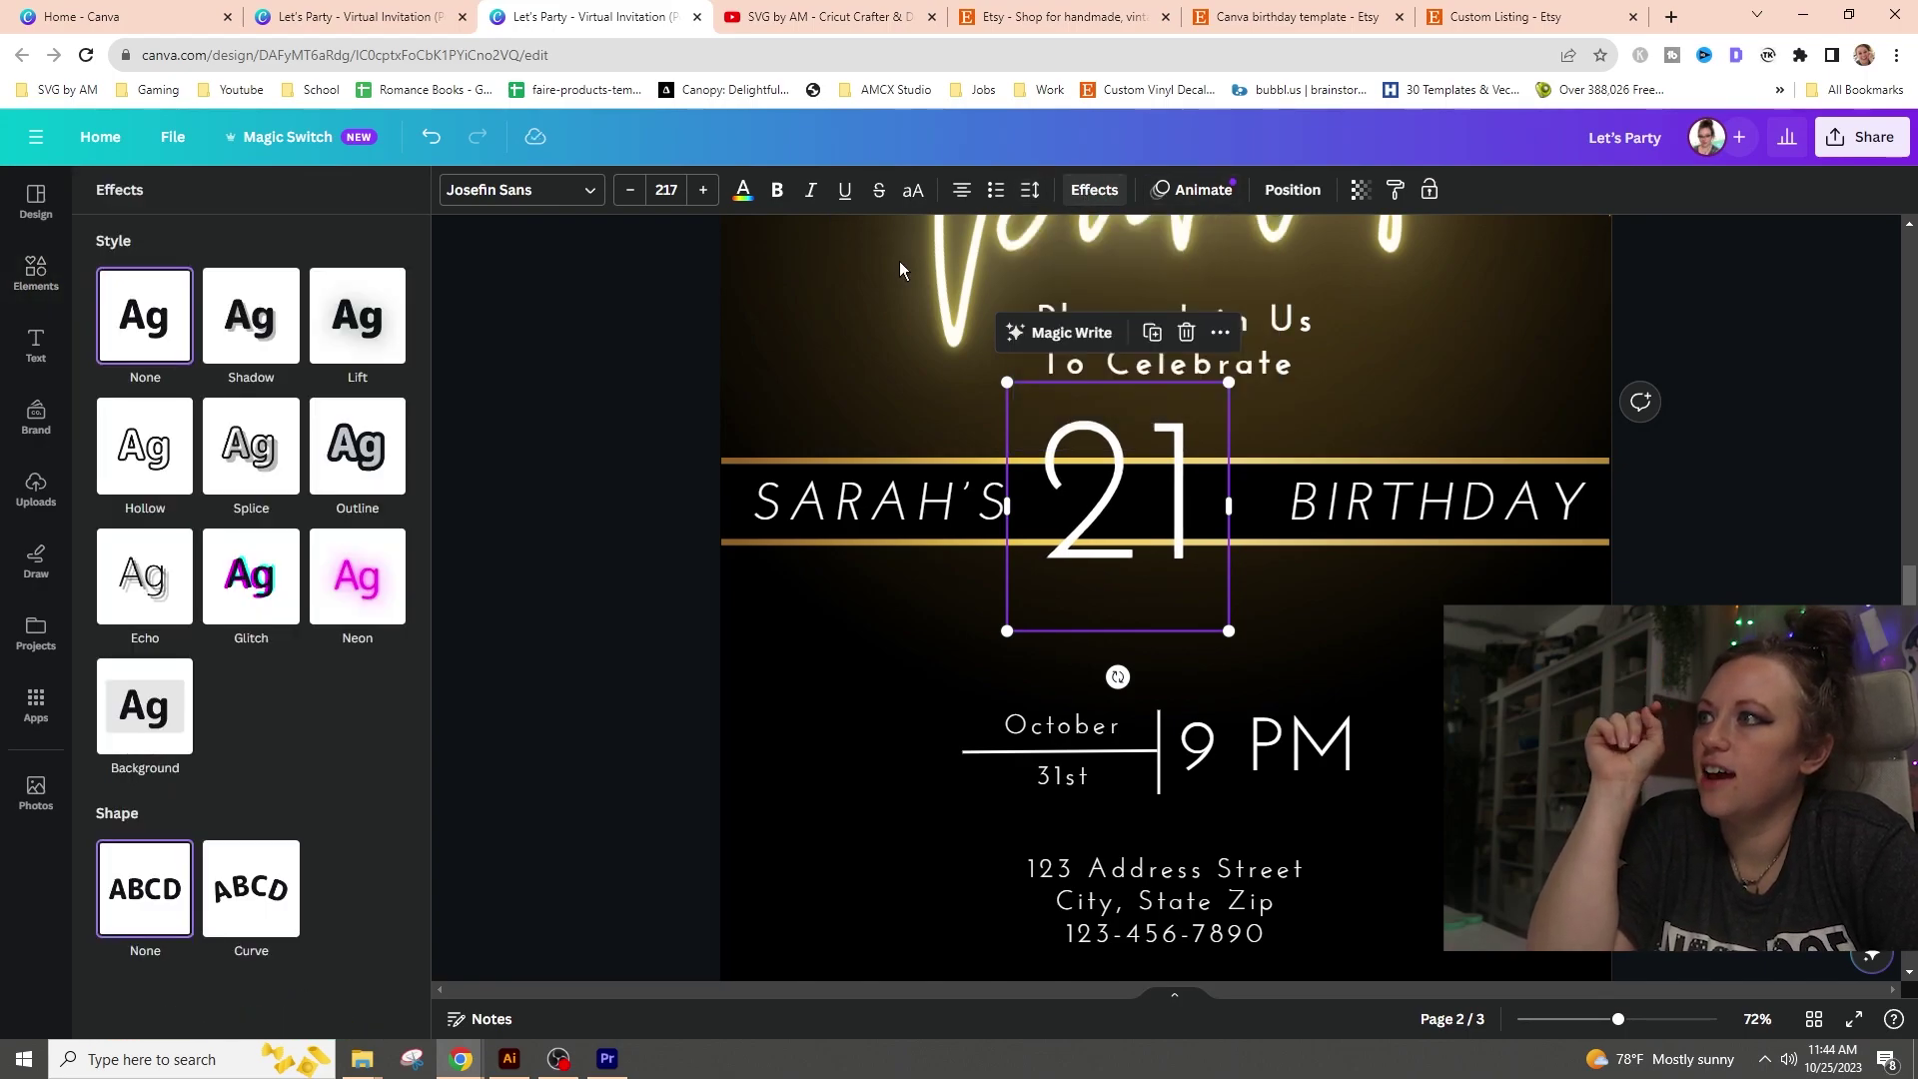
click(256, 337)
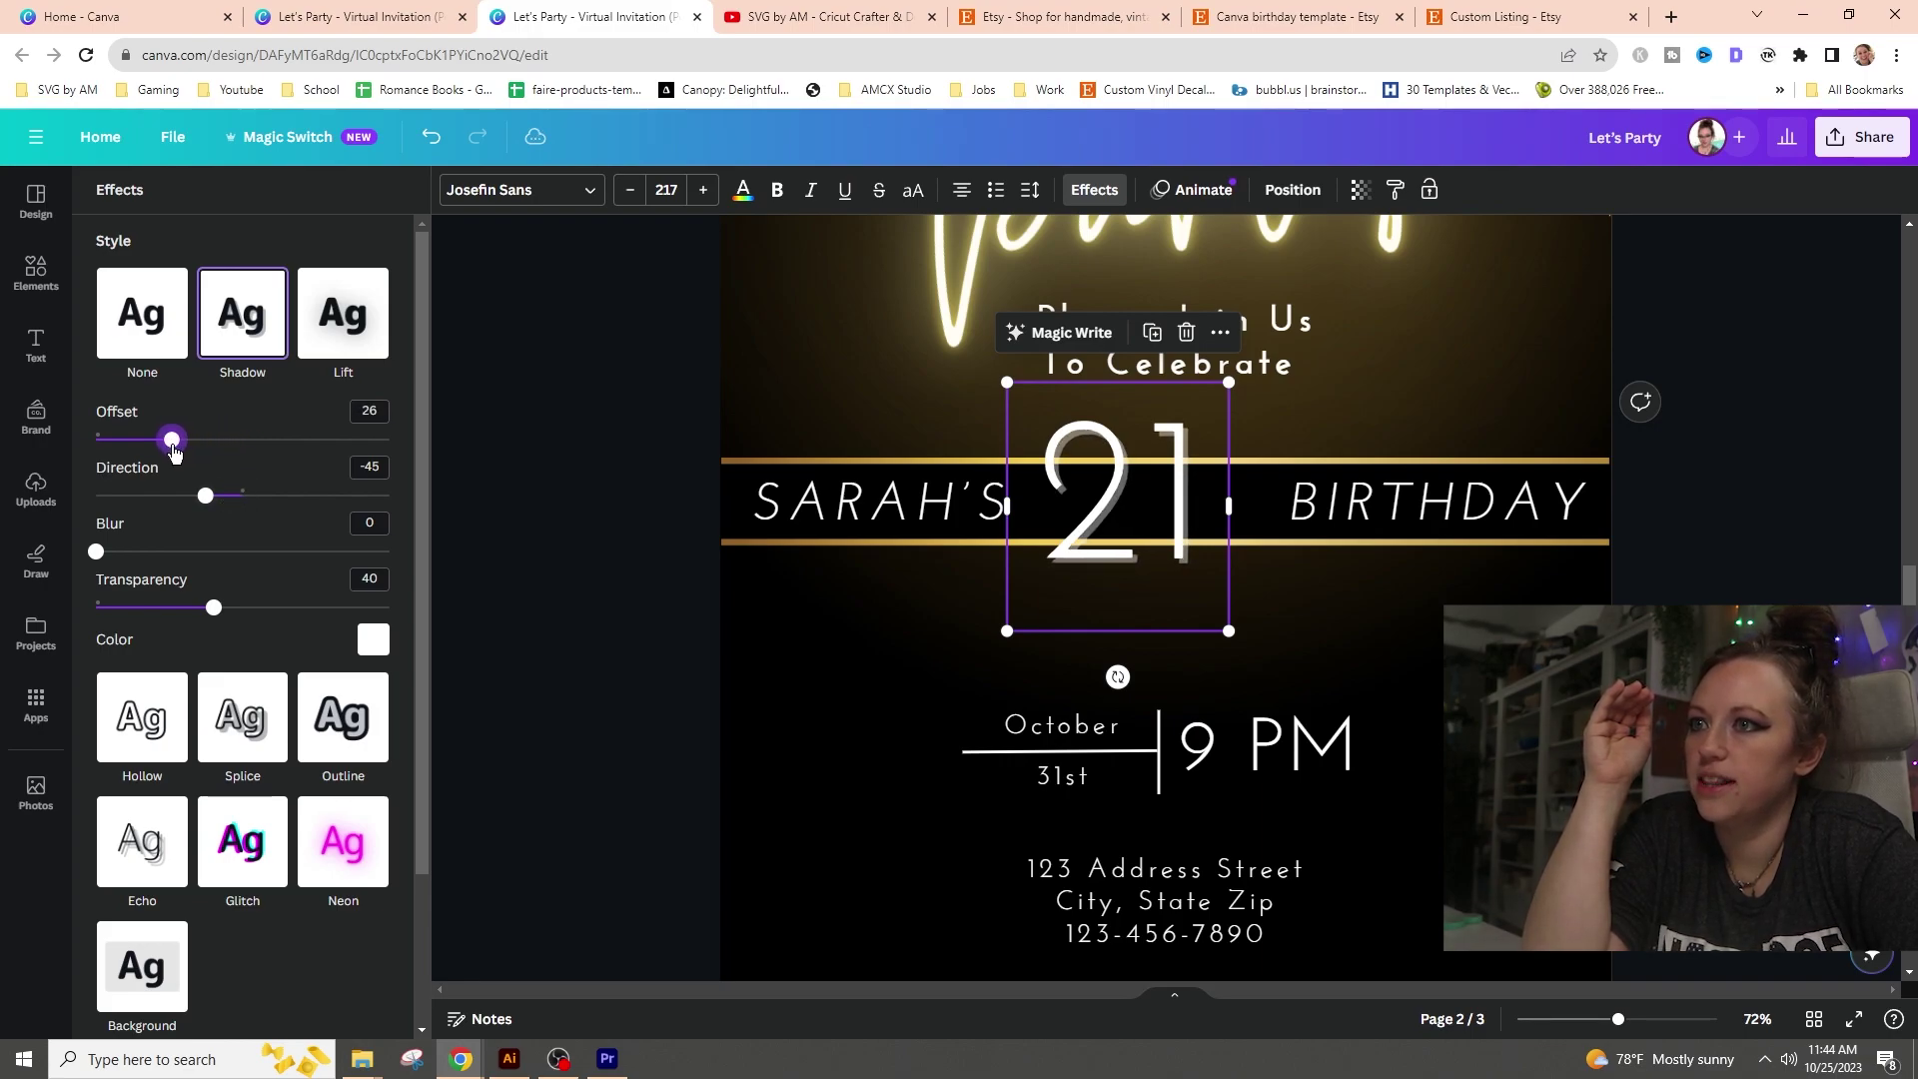
click(372, 640)
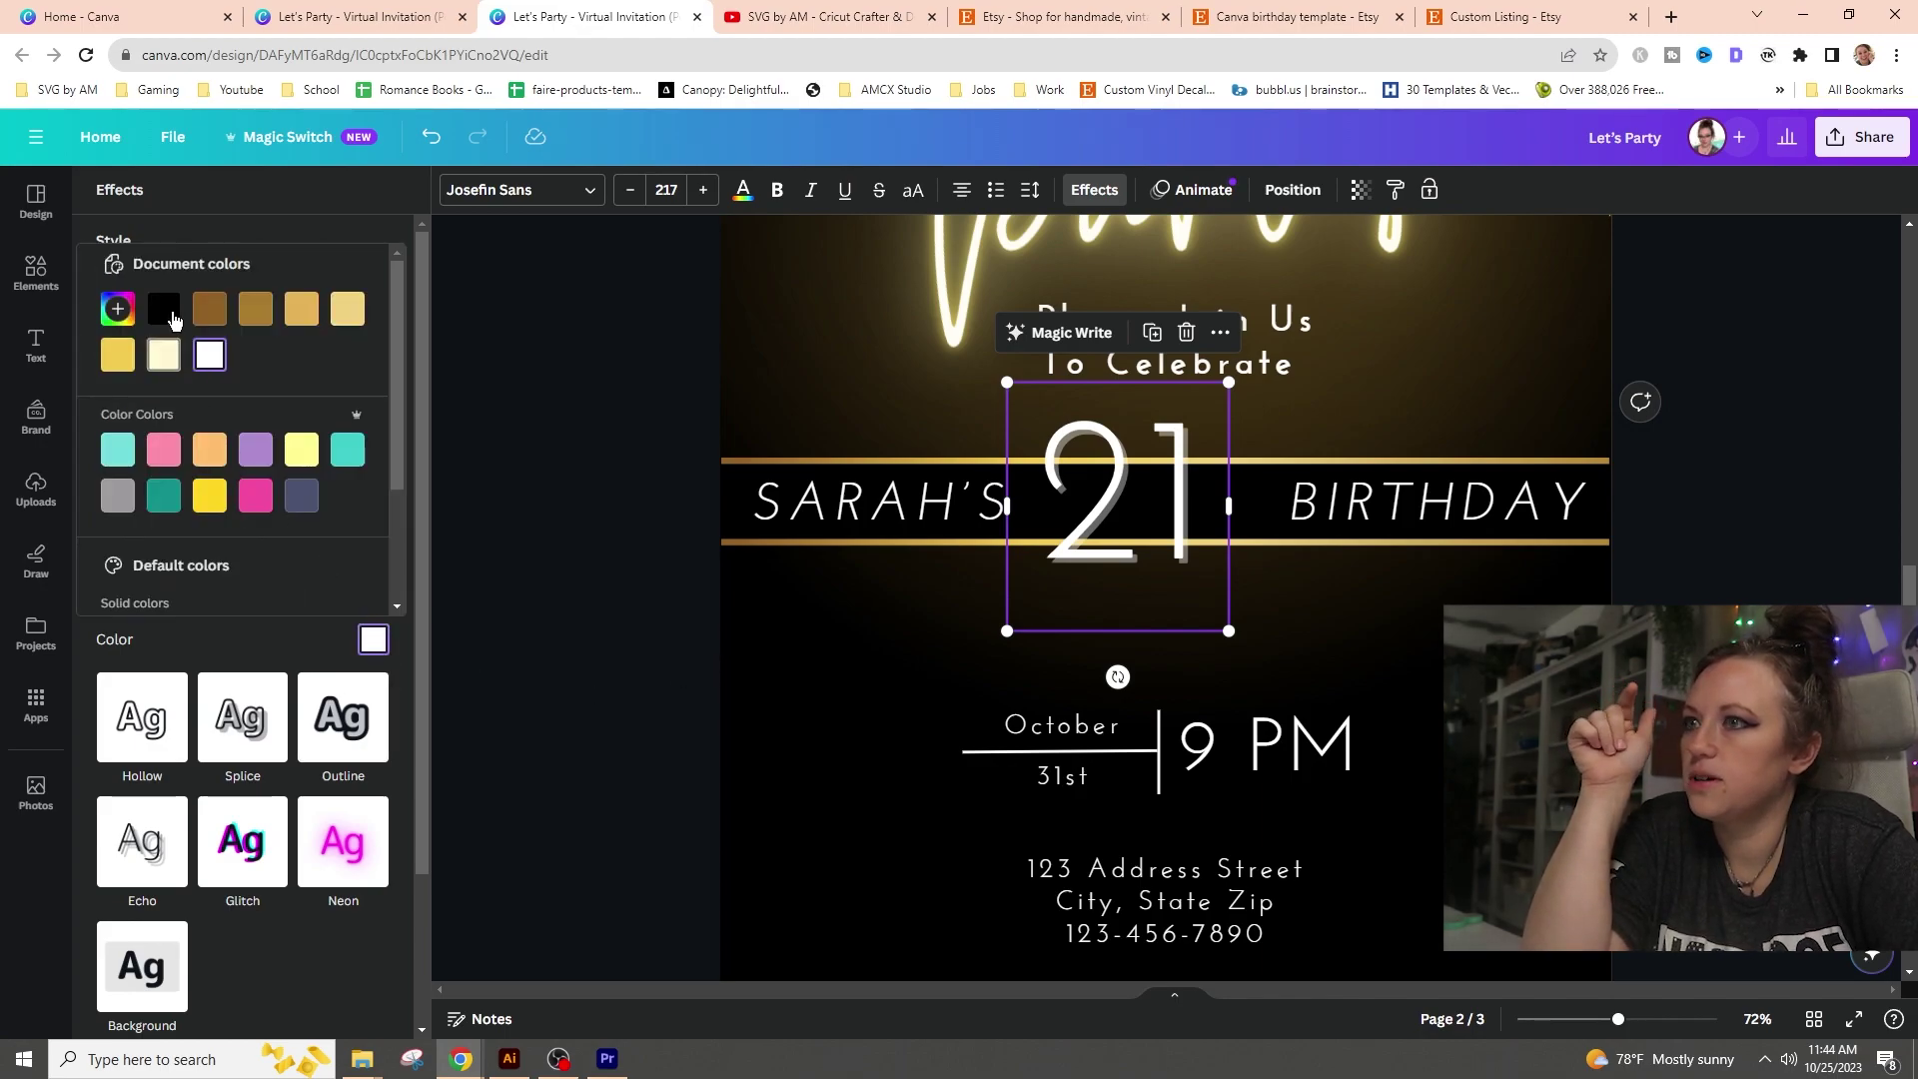
click(175, 312)
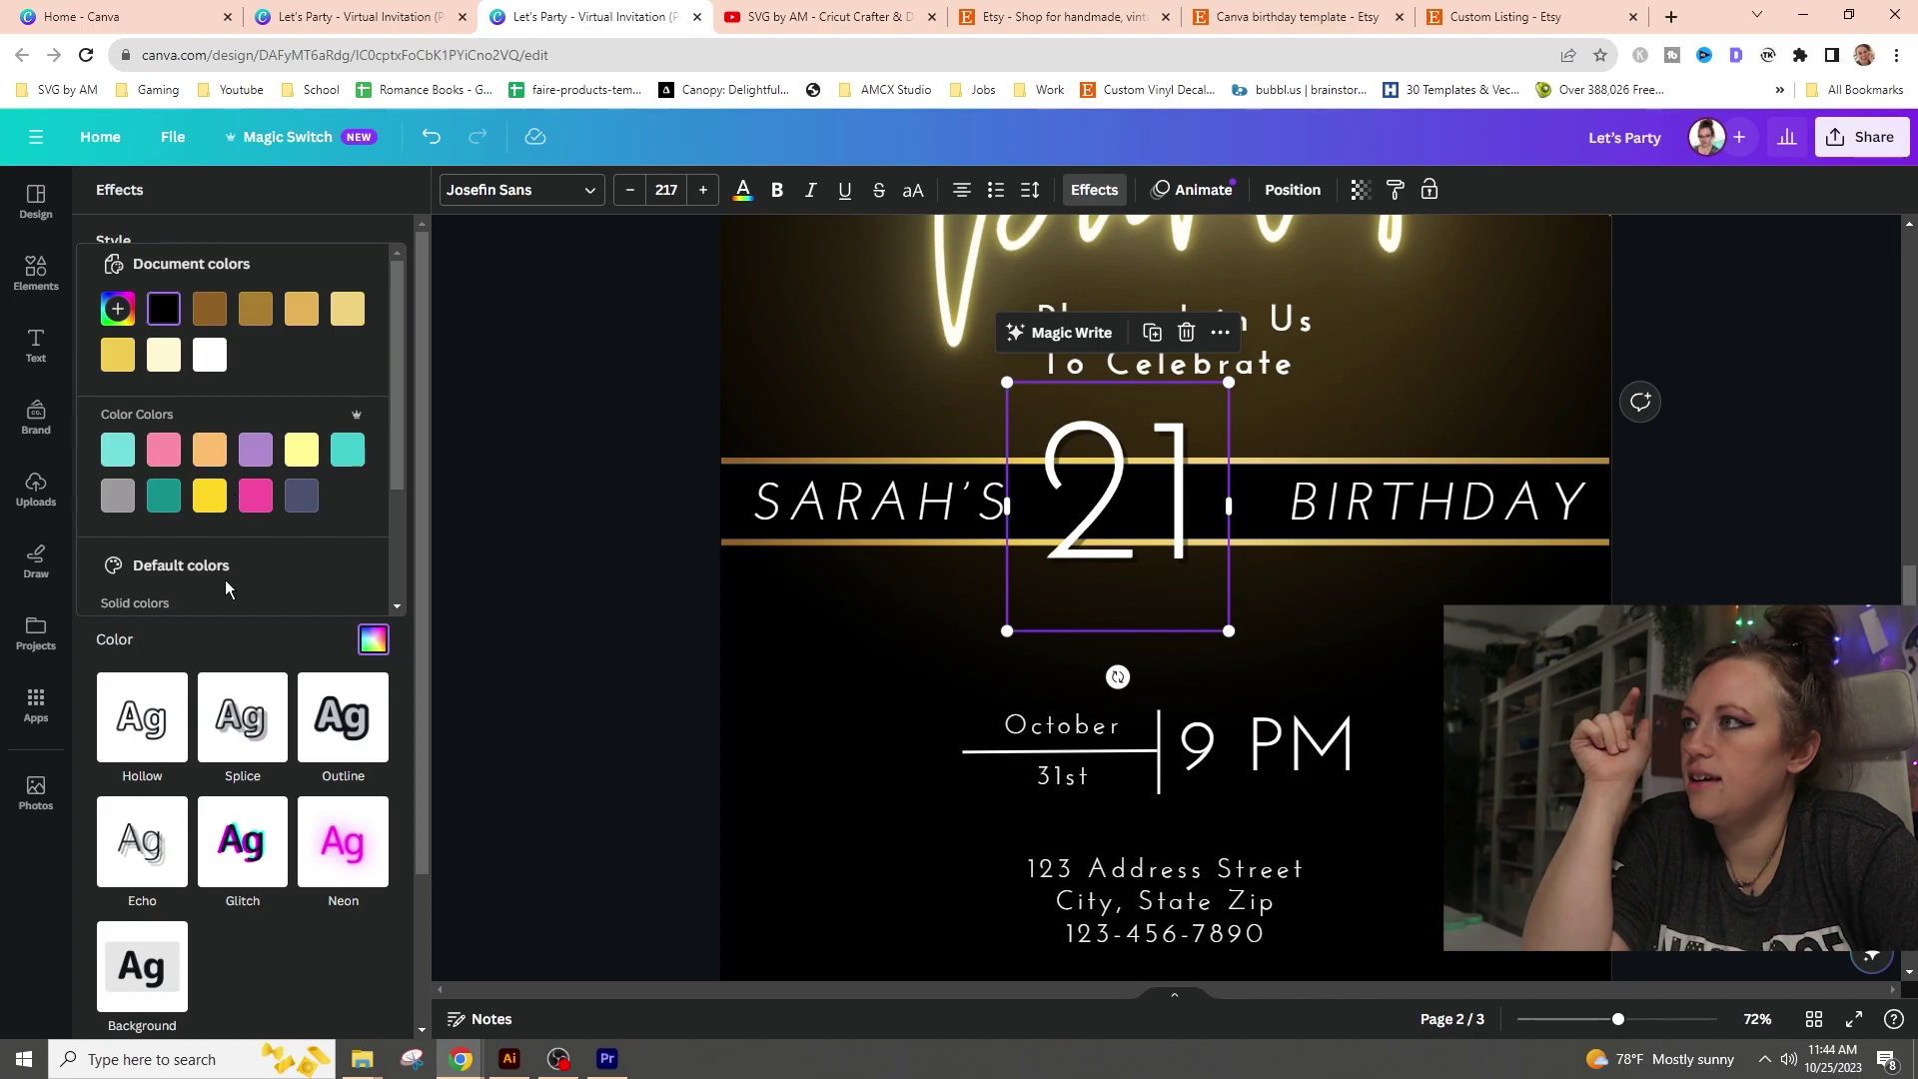
click(186, 242)
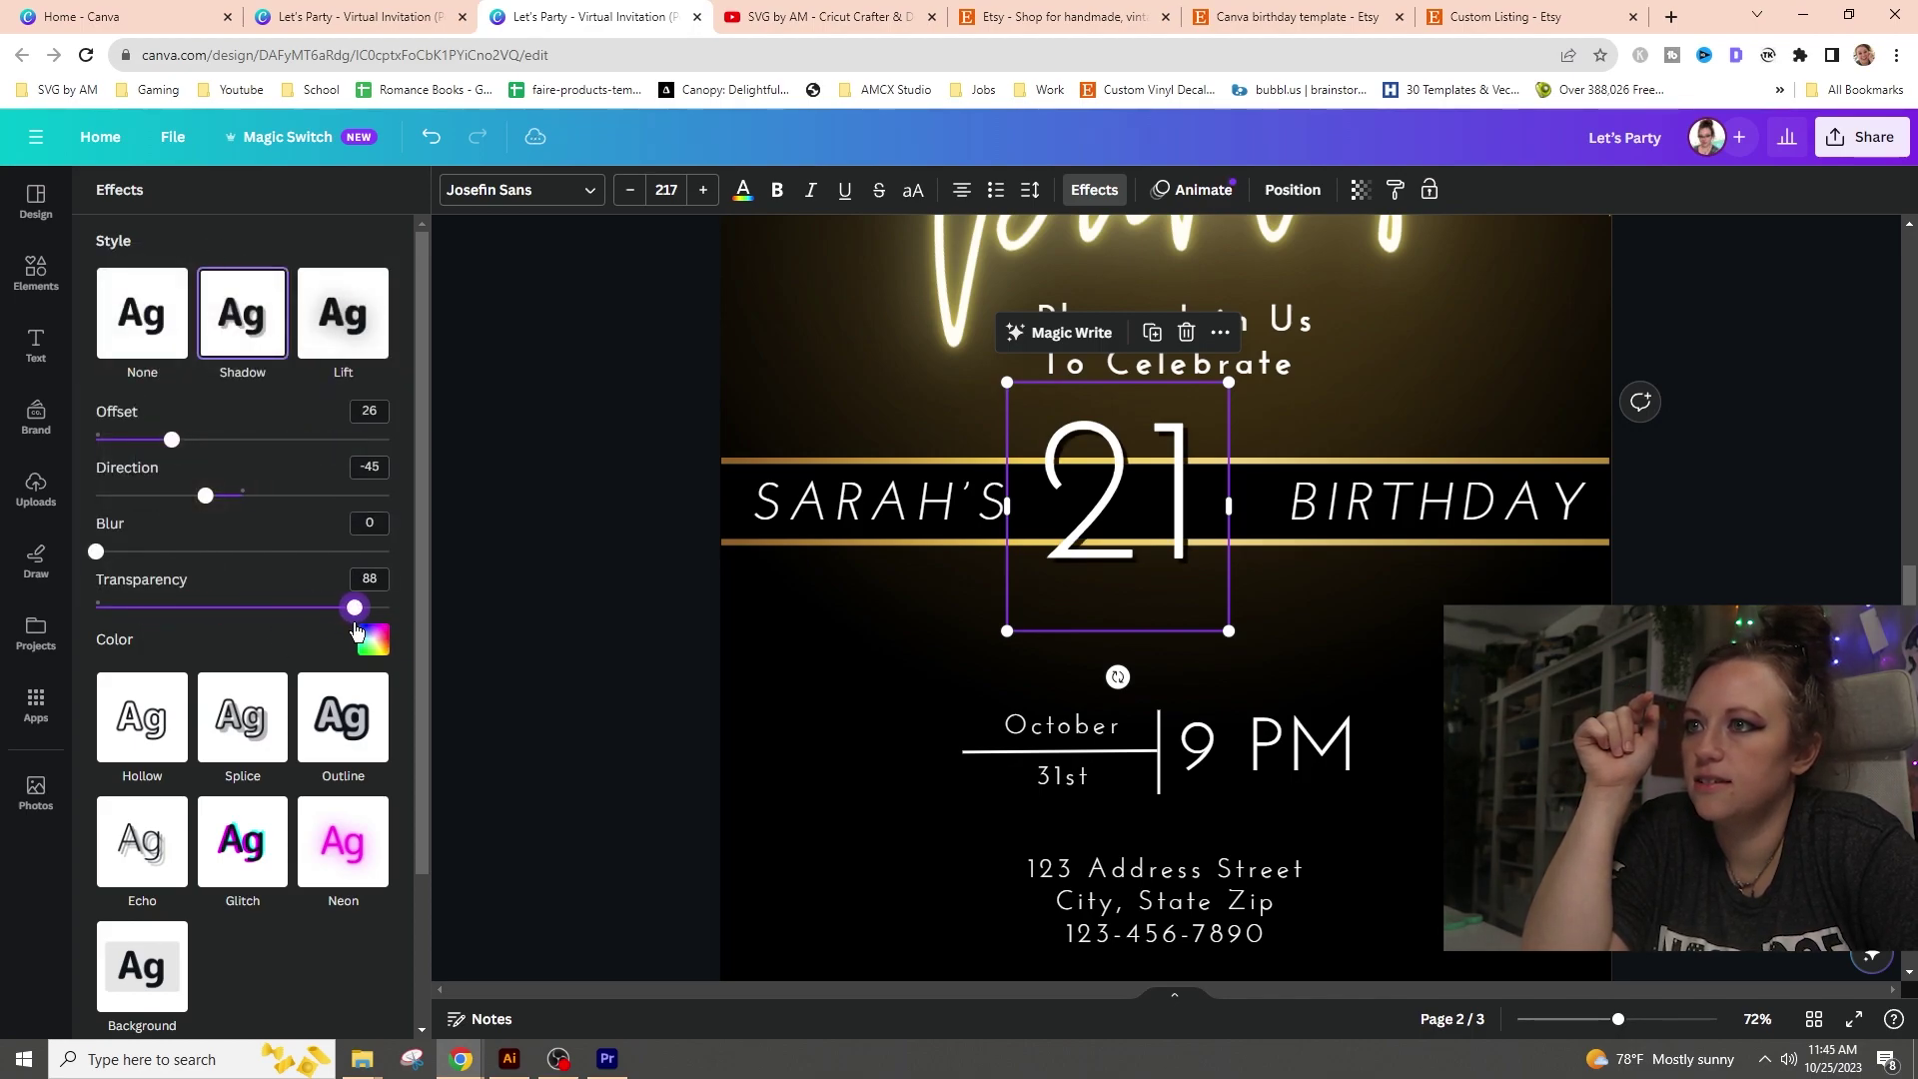
- Enlarge the 21 to size 289 and move it up onto the band
drag(1229, 630, 1299, 711)
drag(1118, 580, 1118, 547)
scroll(1118, 547, down, 10)
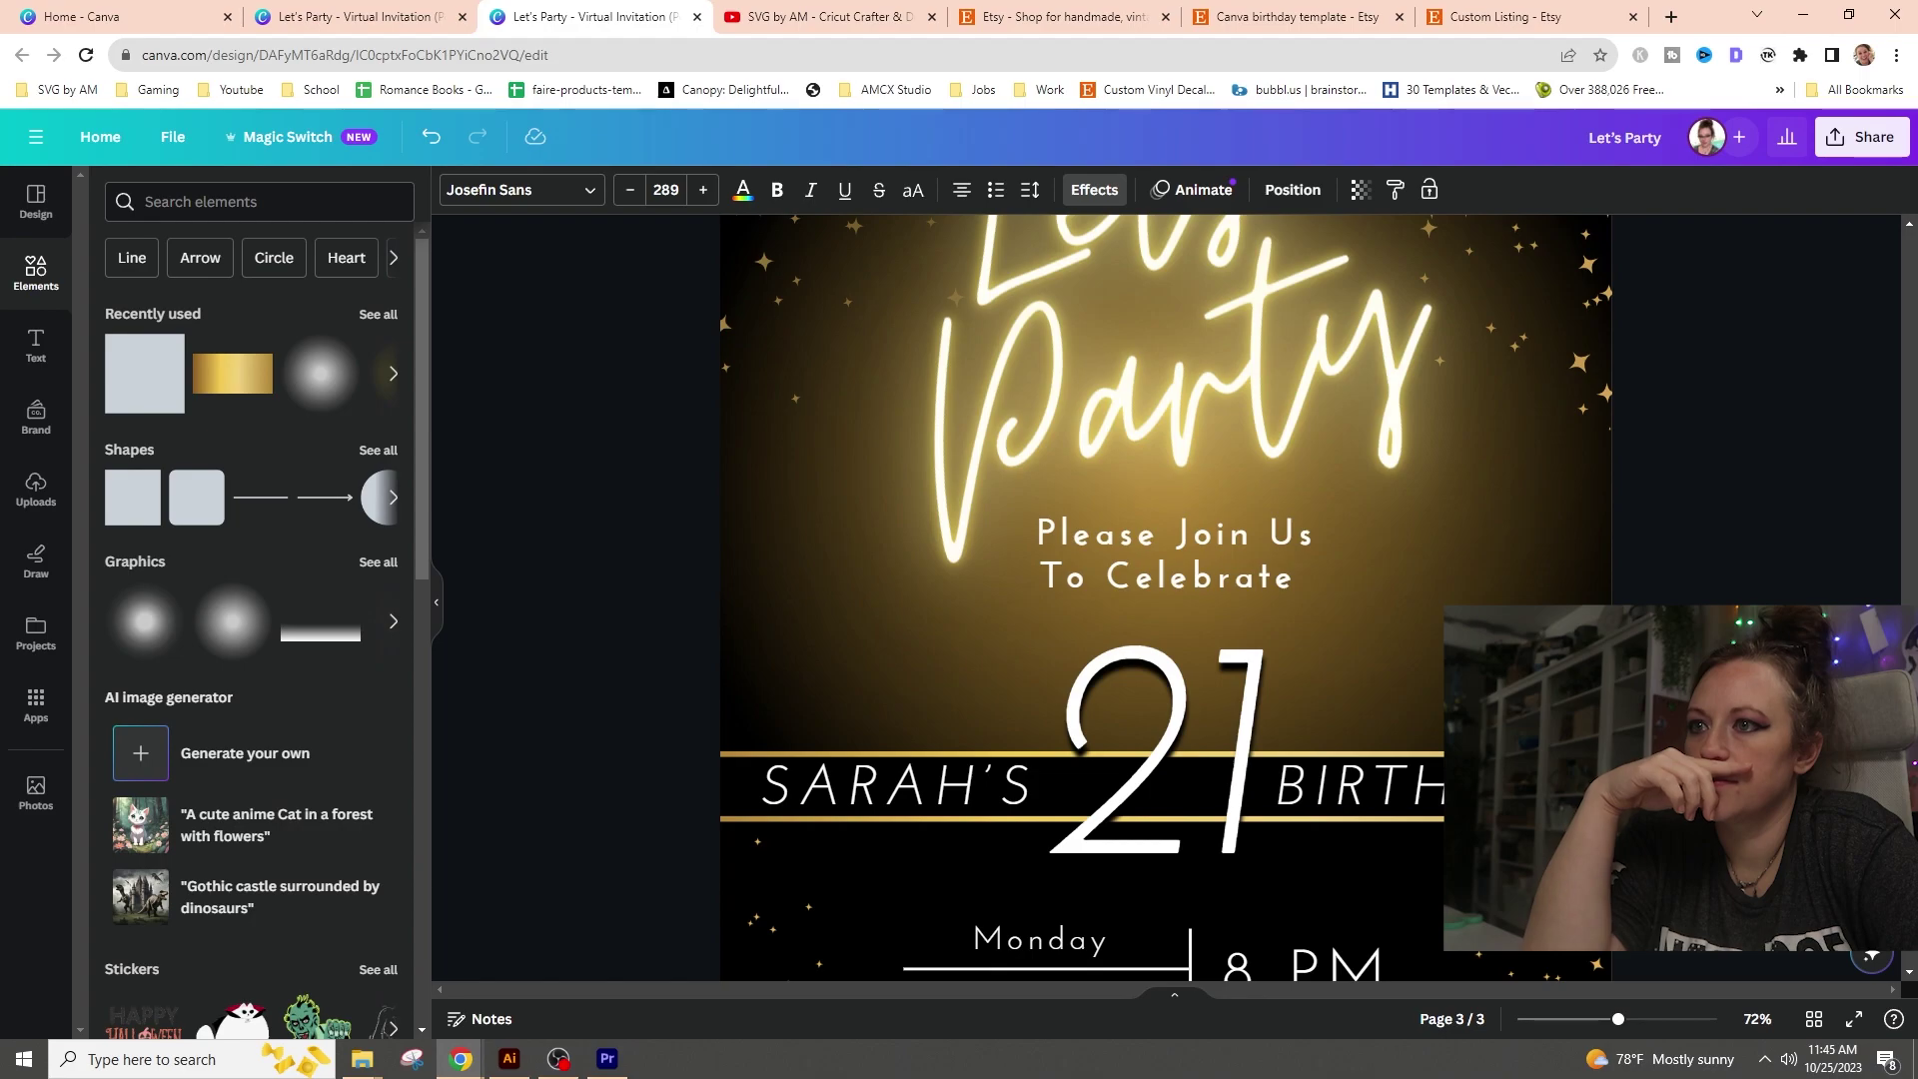
- Select SARAH'S, 21, BIRTHDAY, both gold lines and the black bar, and move them down together
scroll(1165, 600, up, 10)
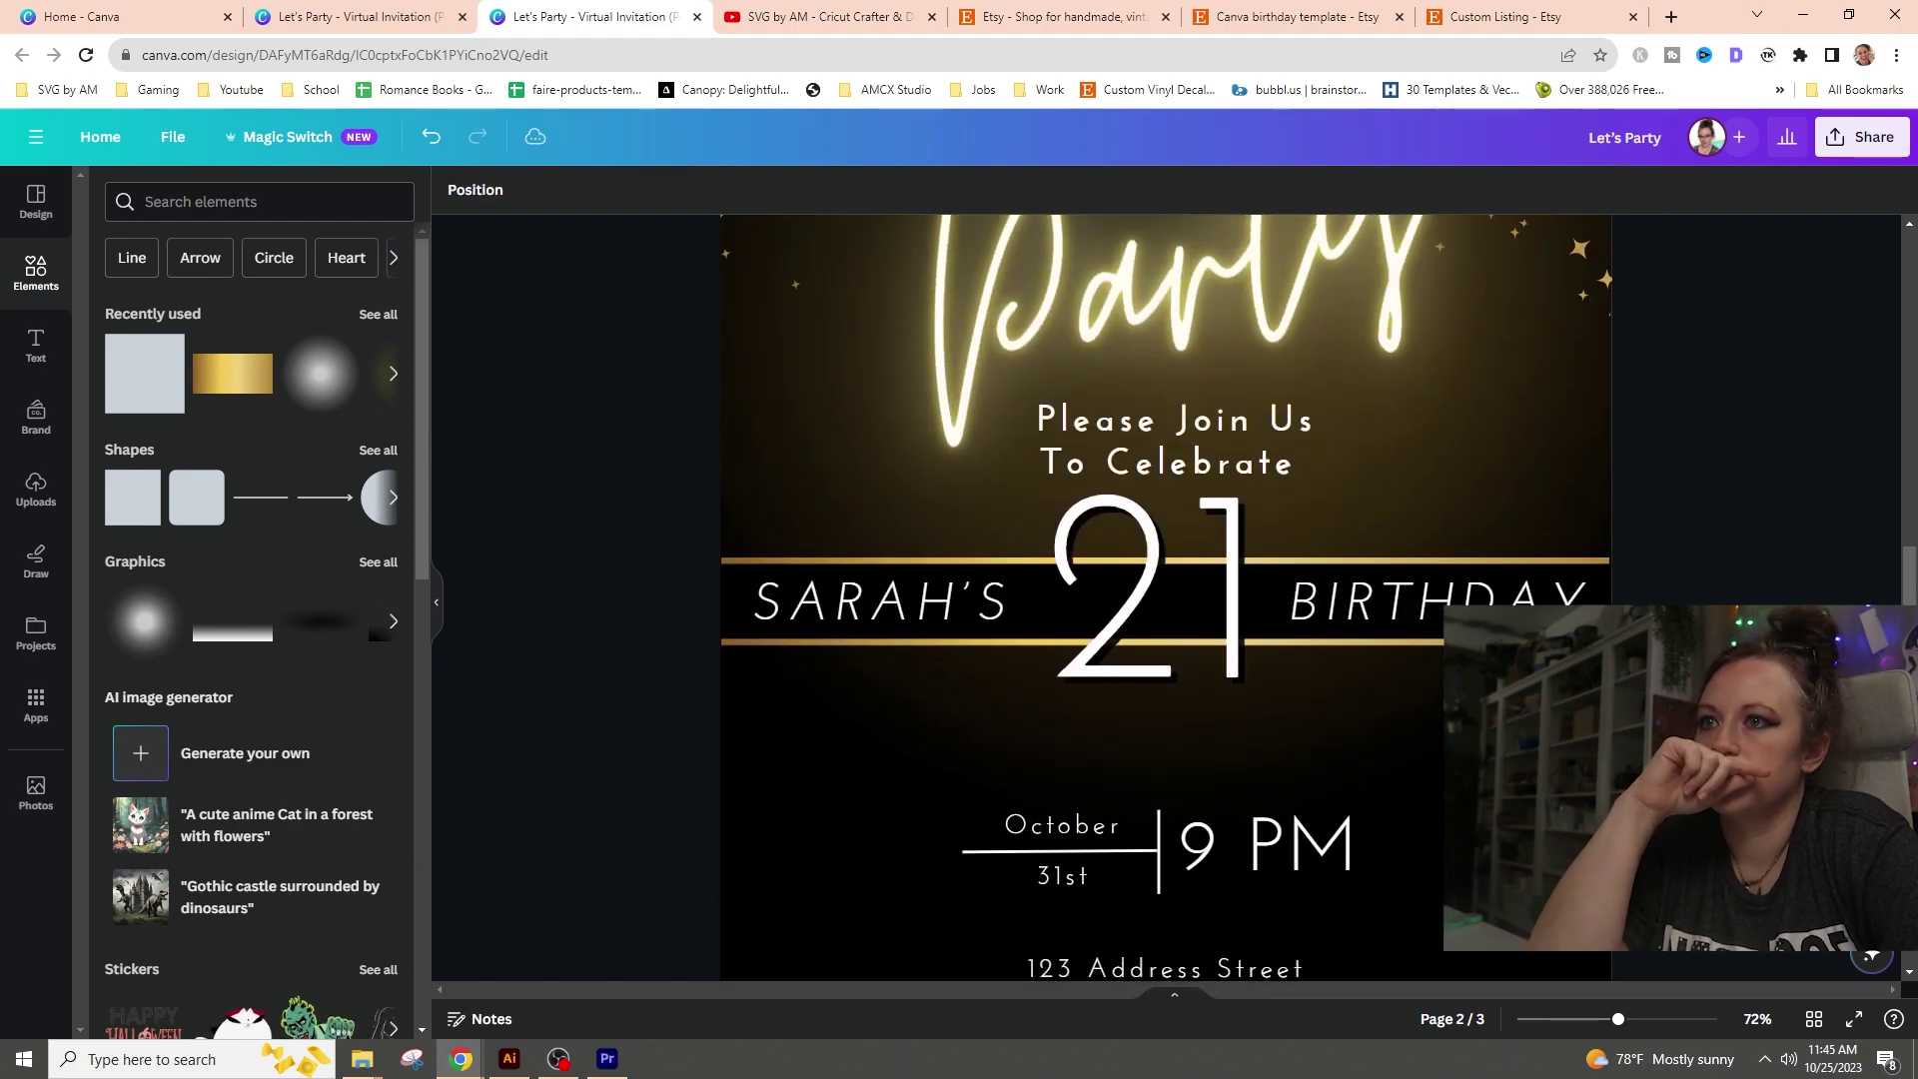
drag(1698, 720, 1000, 599)
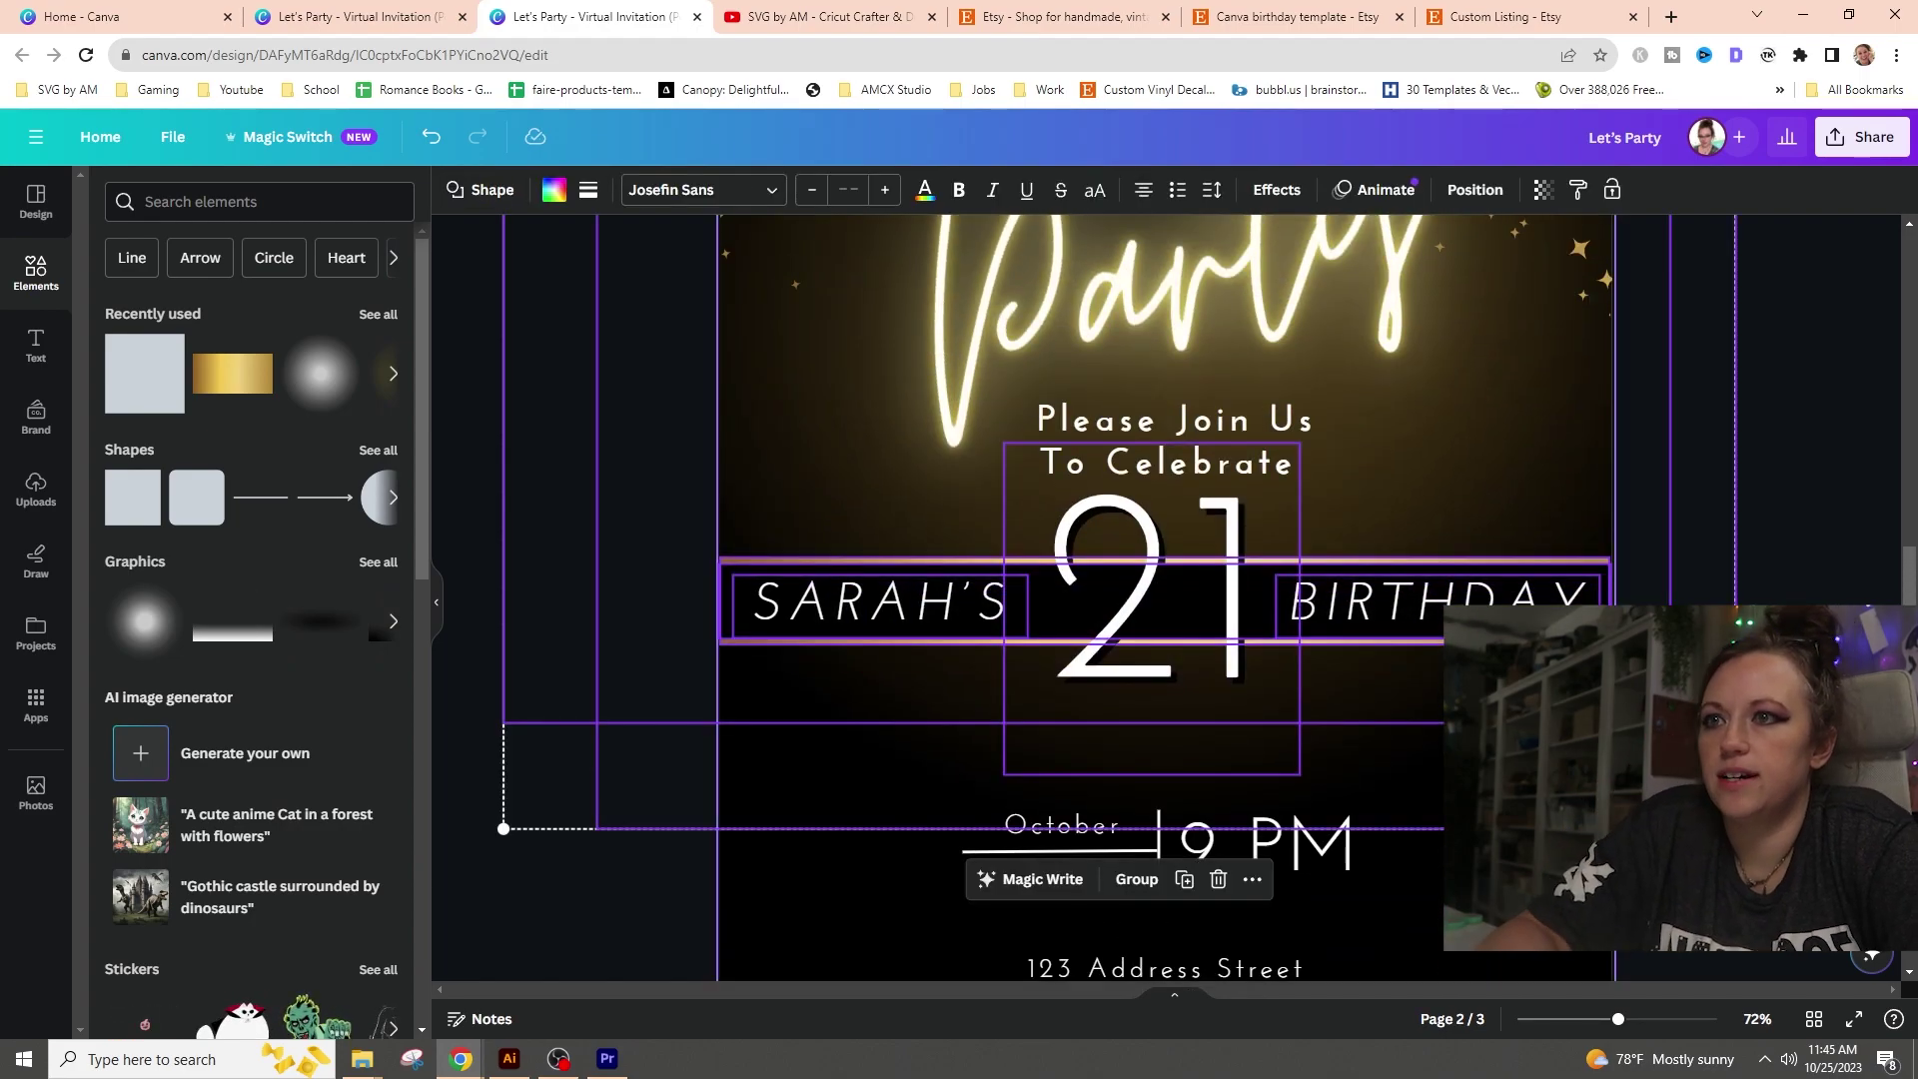
click(1844, 582)
click(1158, 597)
shift+click(946, 608)
shift+click(1439, 603)
shift+click(1472, 567)
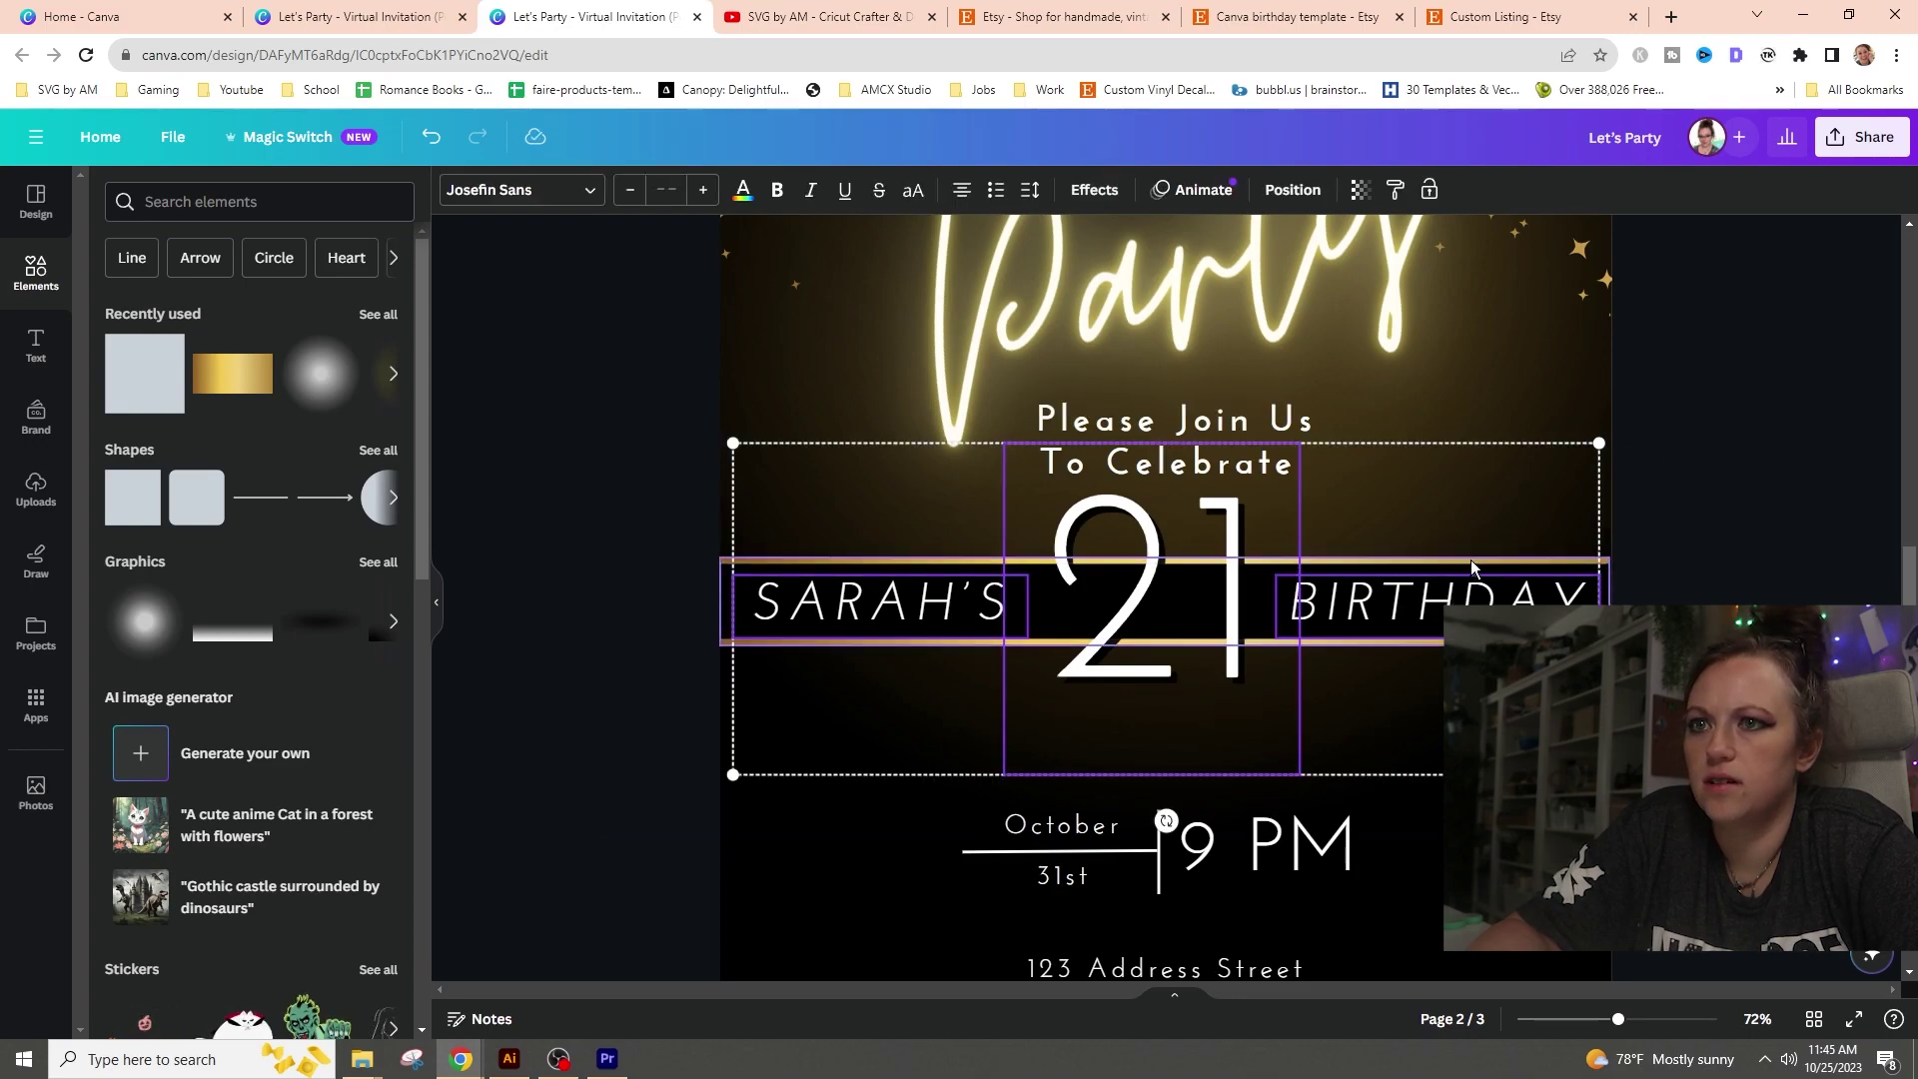
shift+click(1472, 569)
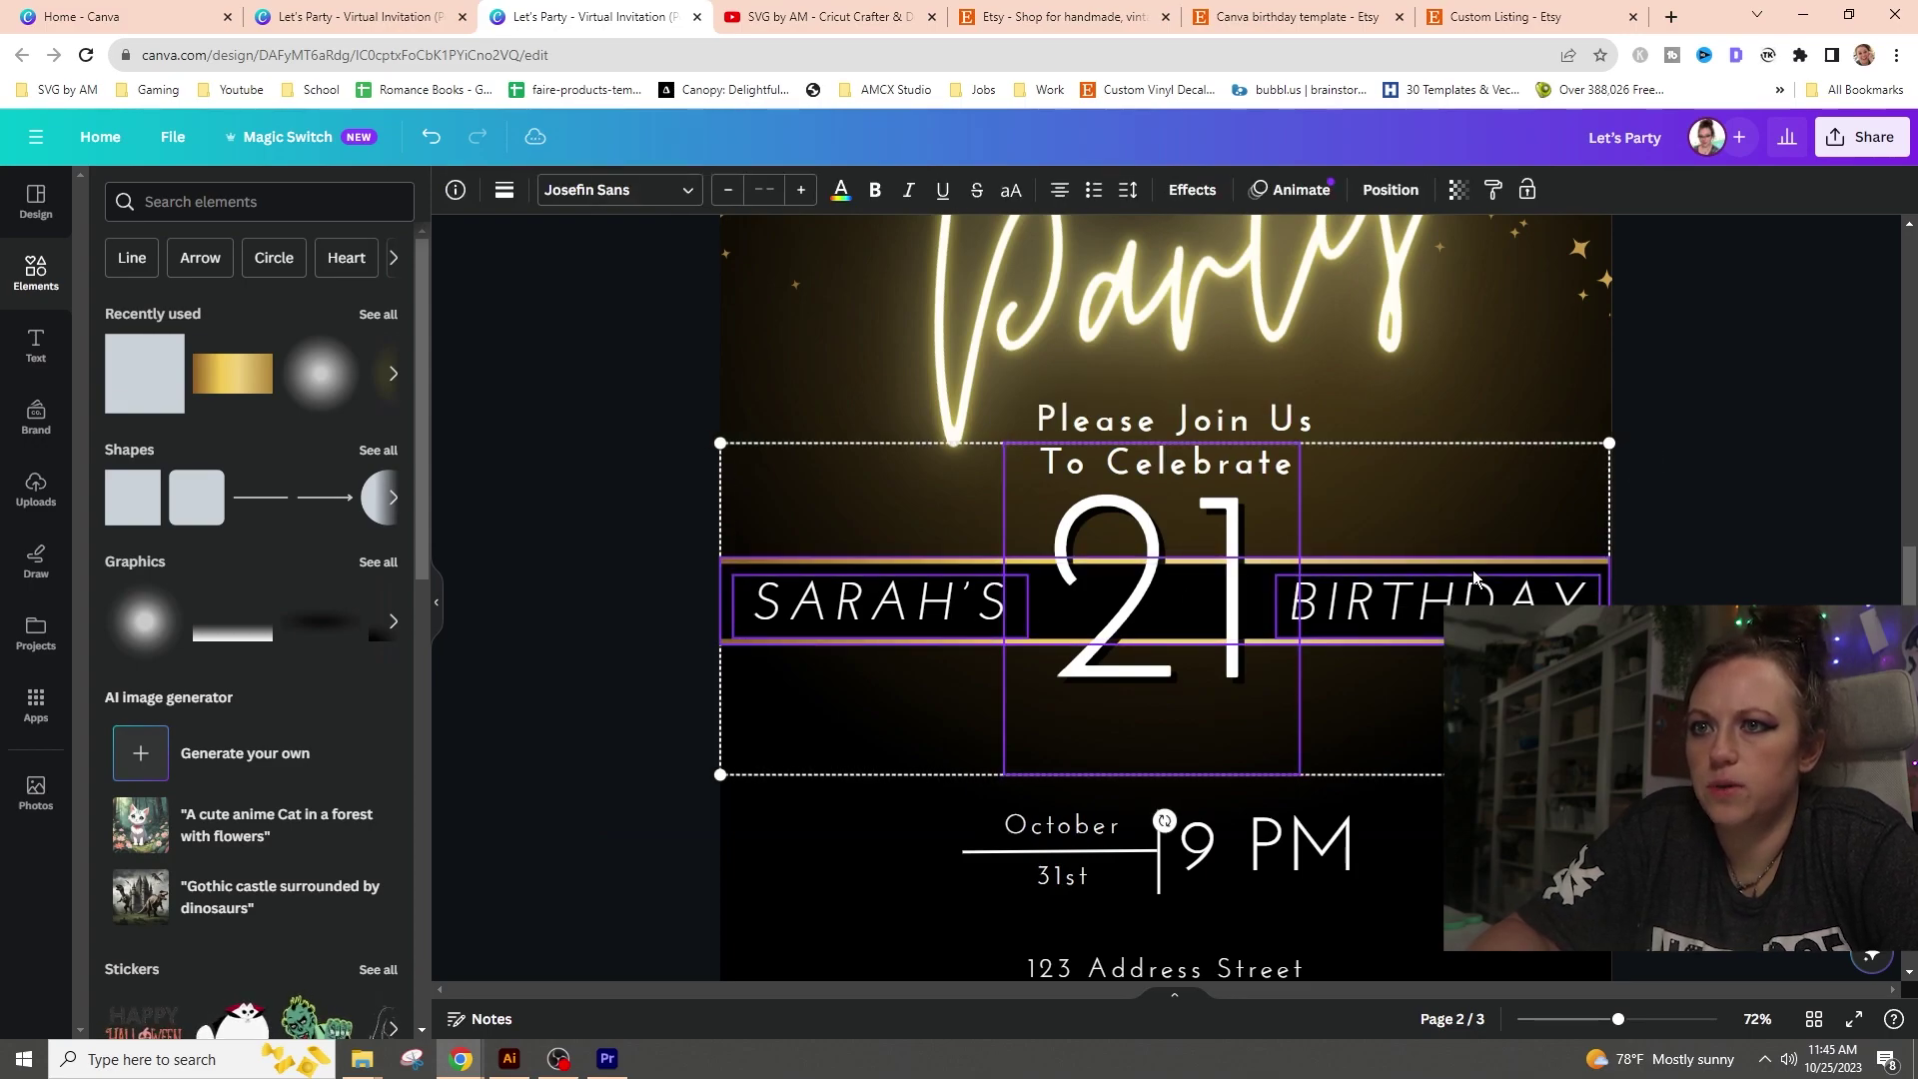
shift+click(1473, 582)
drag(1164, 700, 1164, 745)
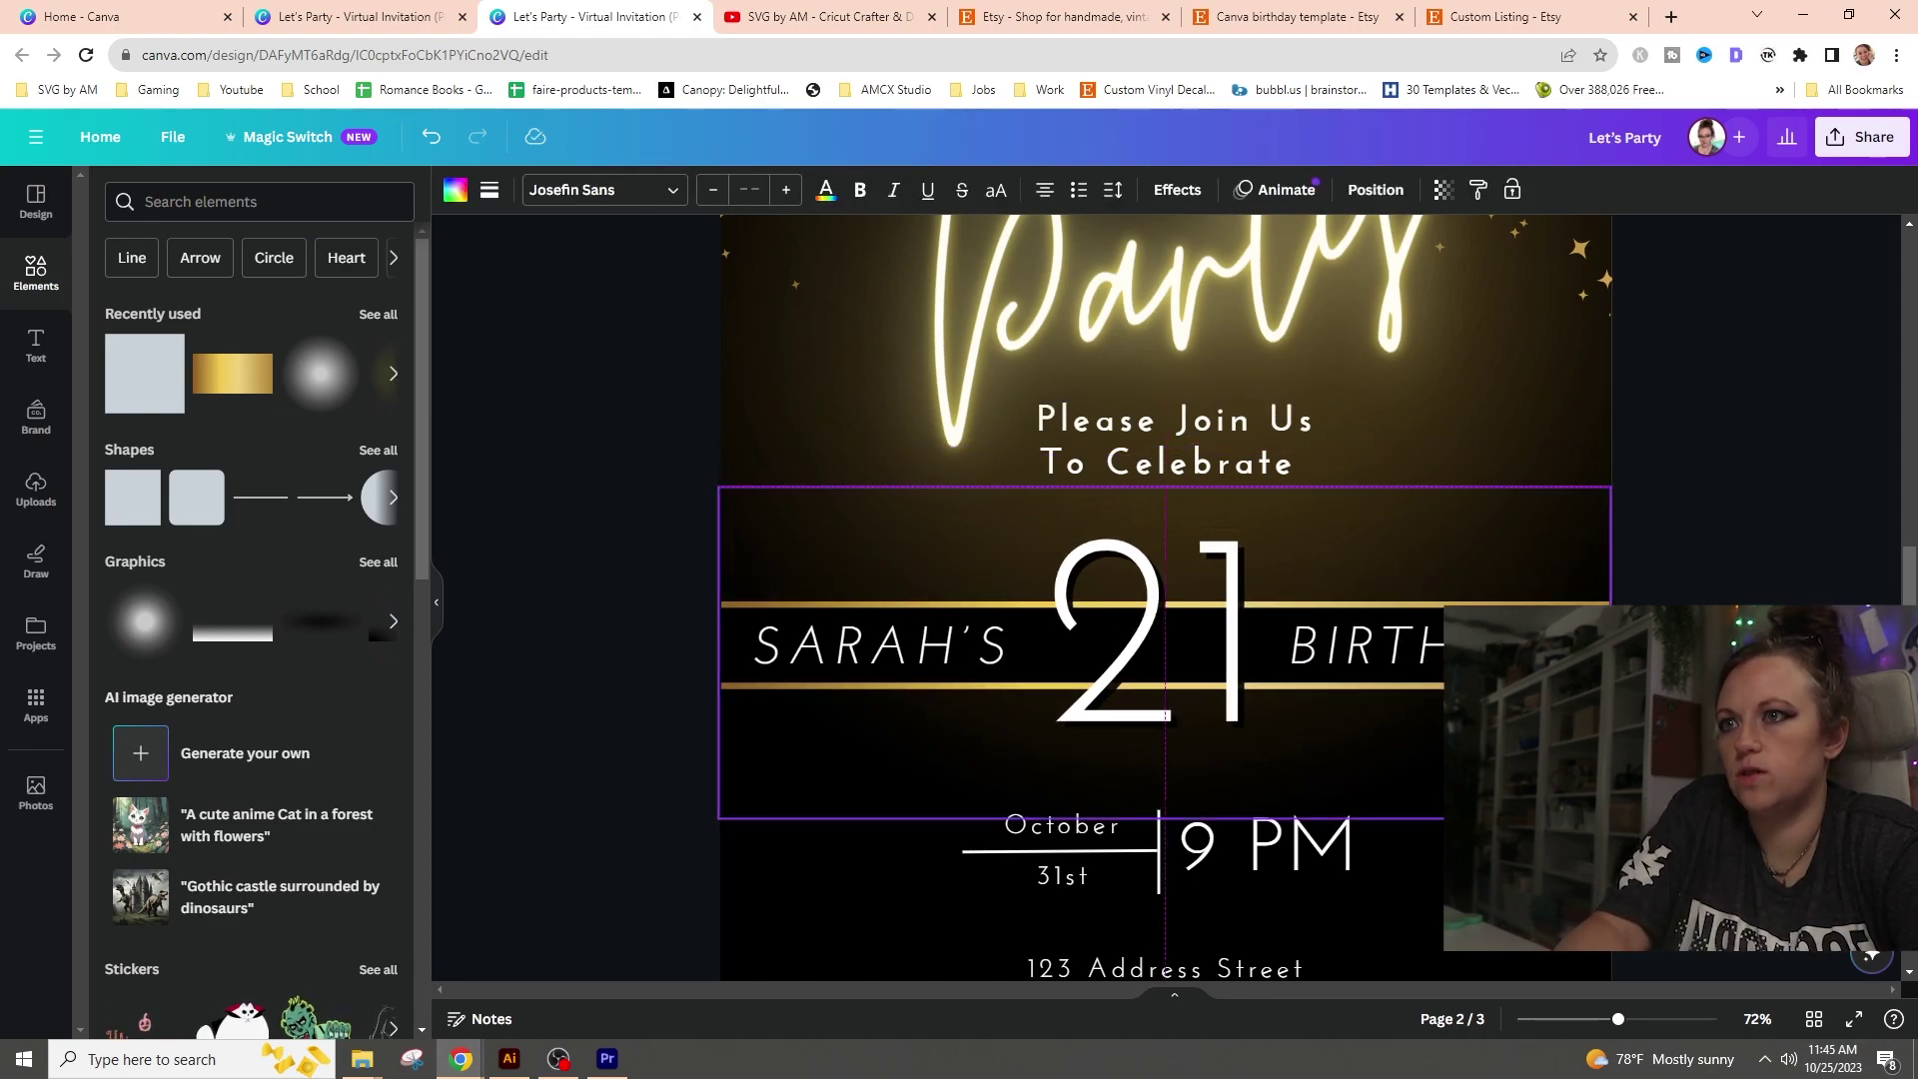
click(1165, 867)
mouse_move(1584, 1026)
mouse_down()
mouse_move(1562, 1027)
mouse_move(1592, 1034)
mouse_up()
- Move the golden glow image on page 2 slightly lower, comparing it with page 3
scroll(1166, 600, up, 1)
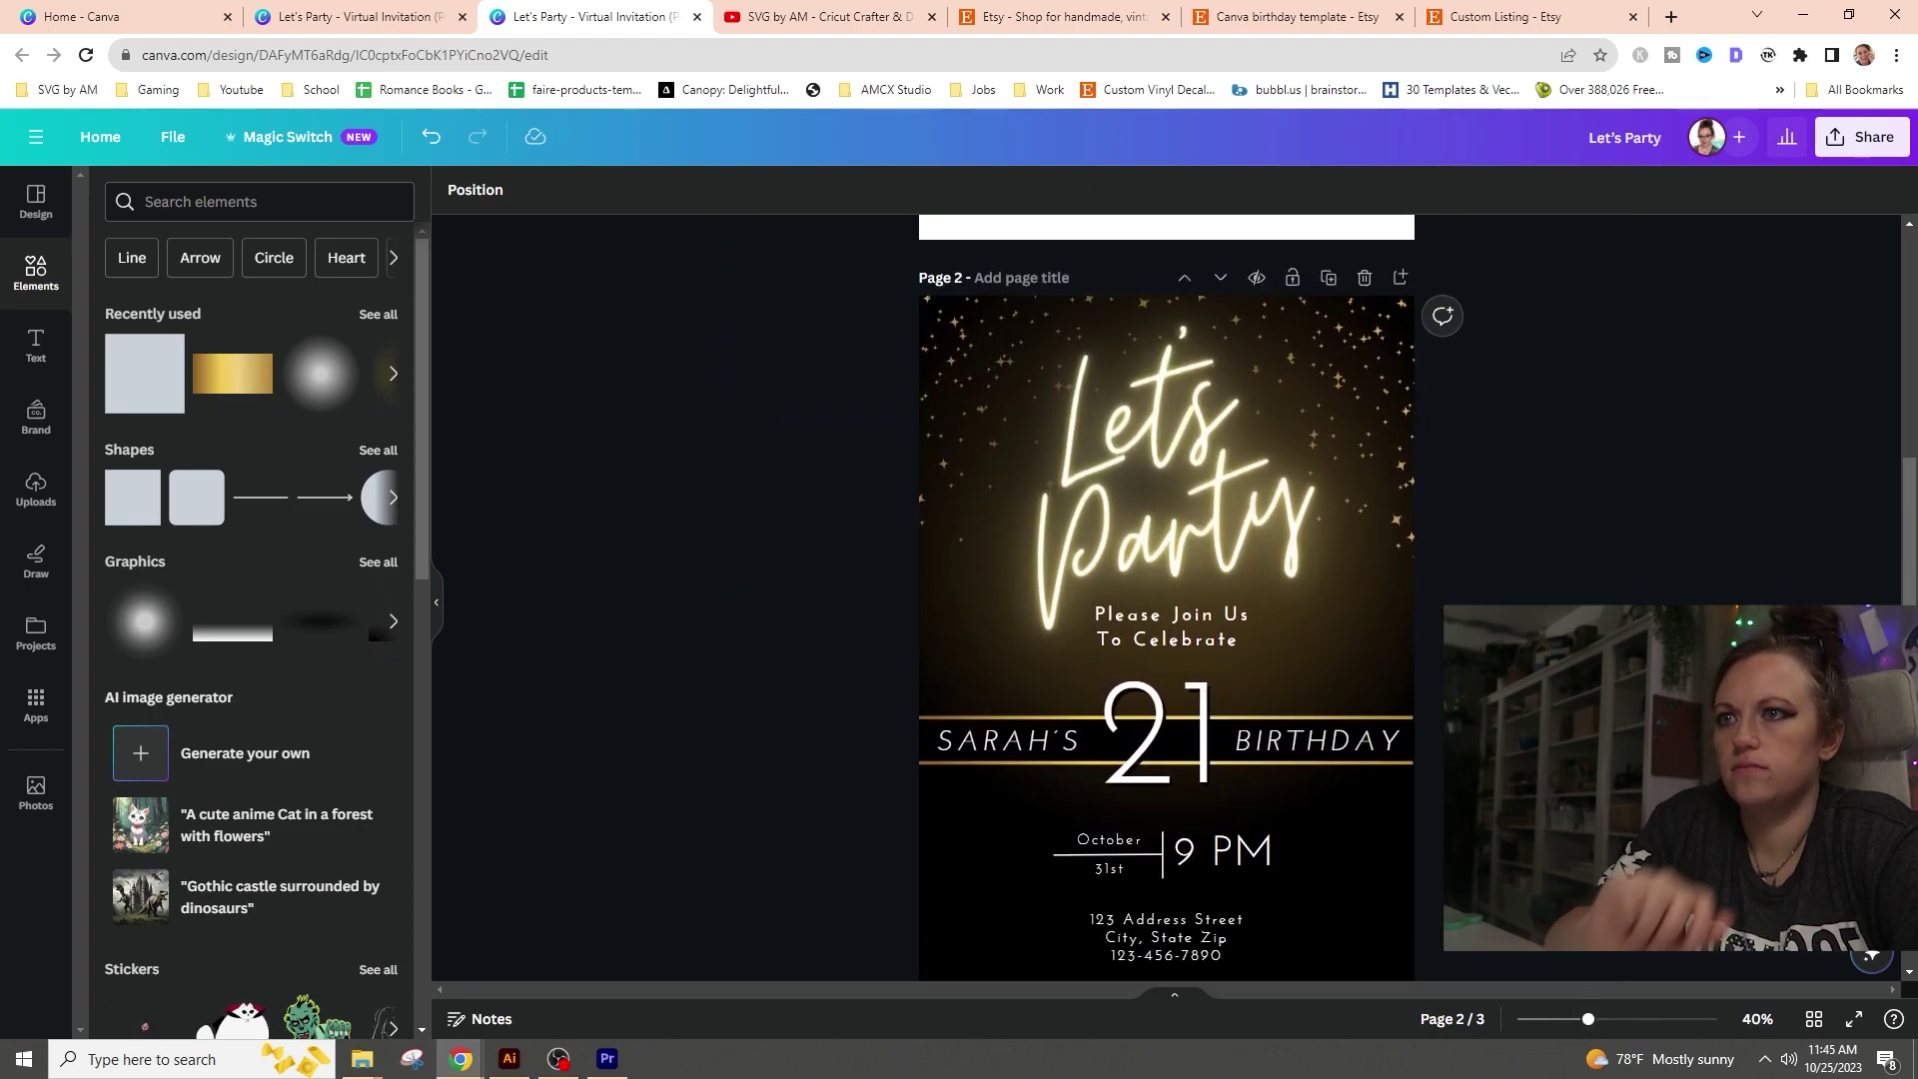
scroll(1166, 599, down, 8)
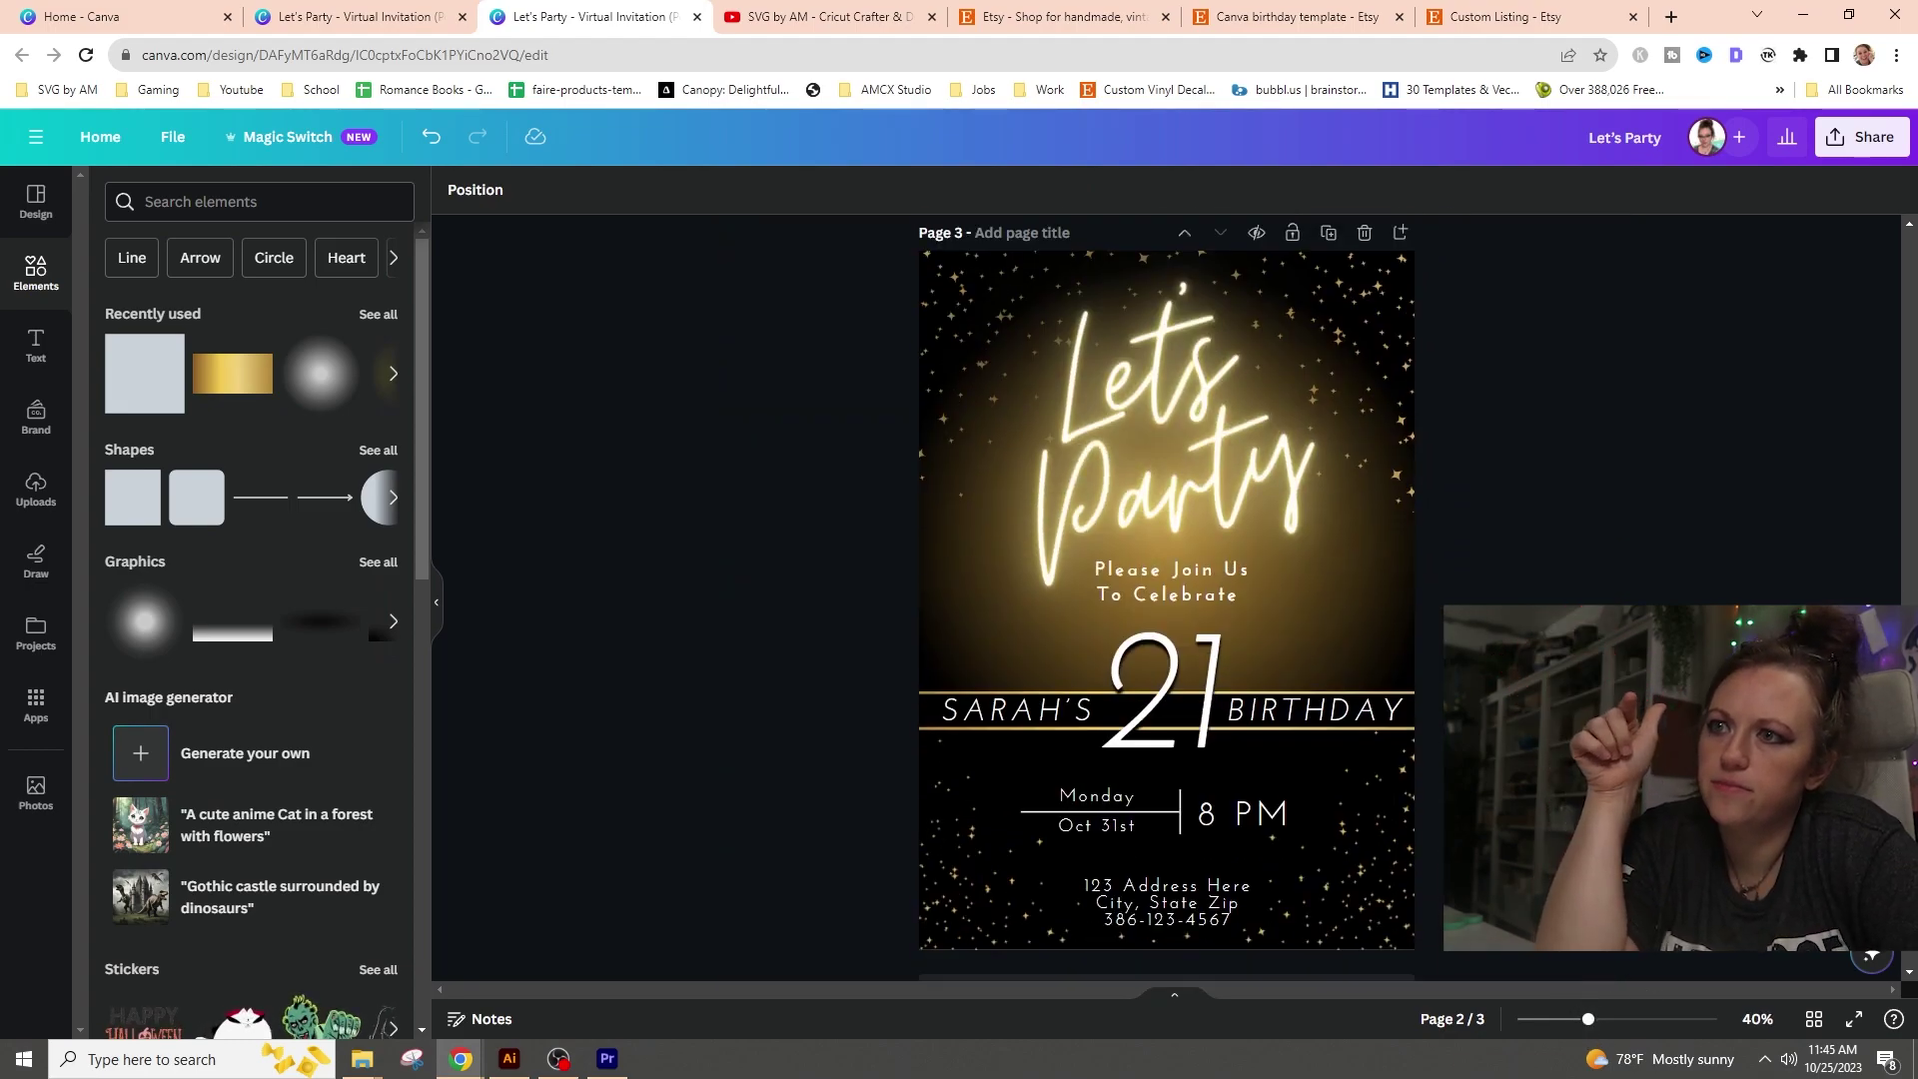
scroll(1166, 600, up, 5)
scroll(1346, 350, up, 2)
click(1381, 500)
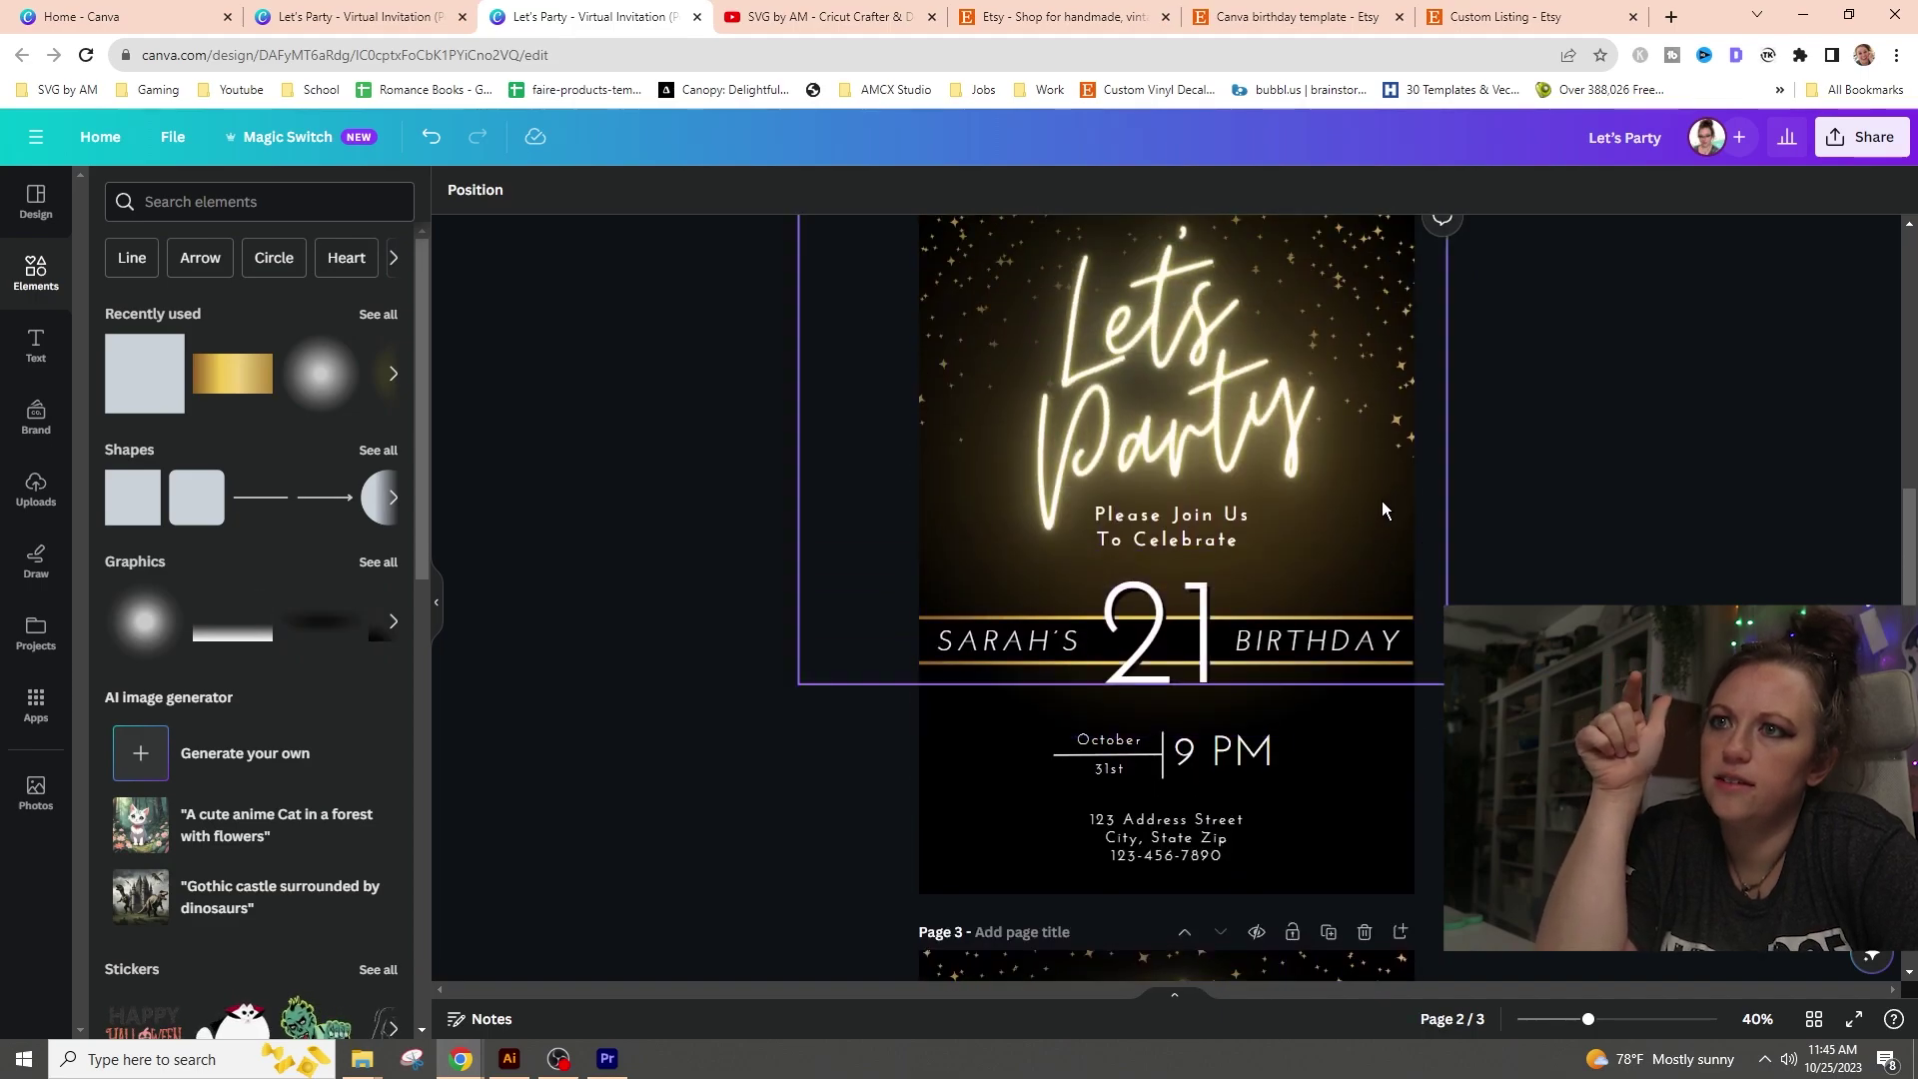
click(974, 189)
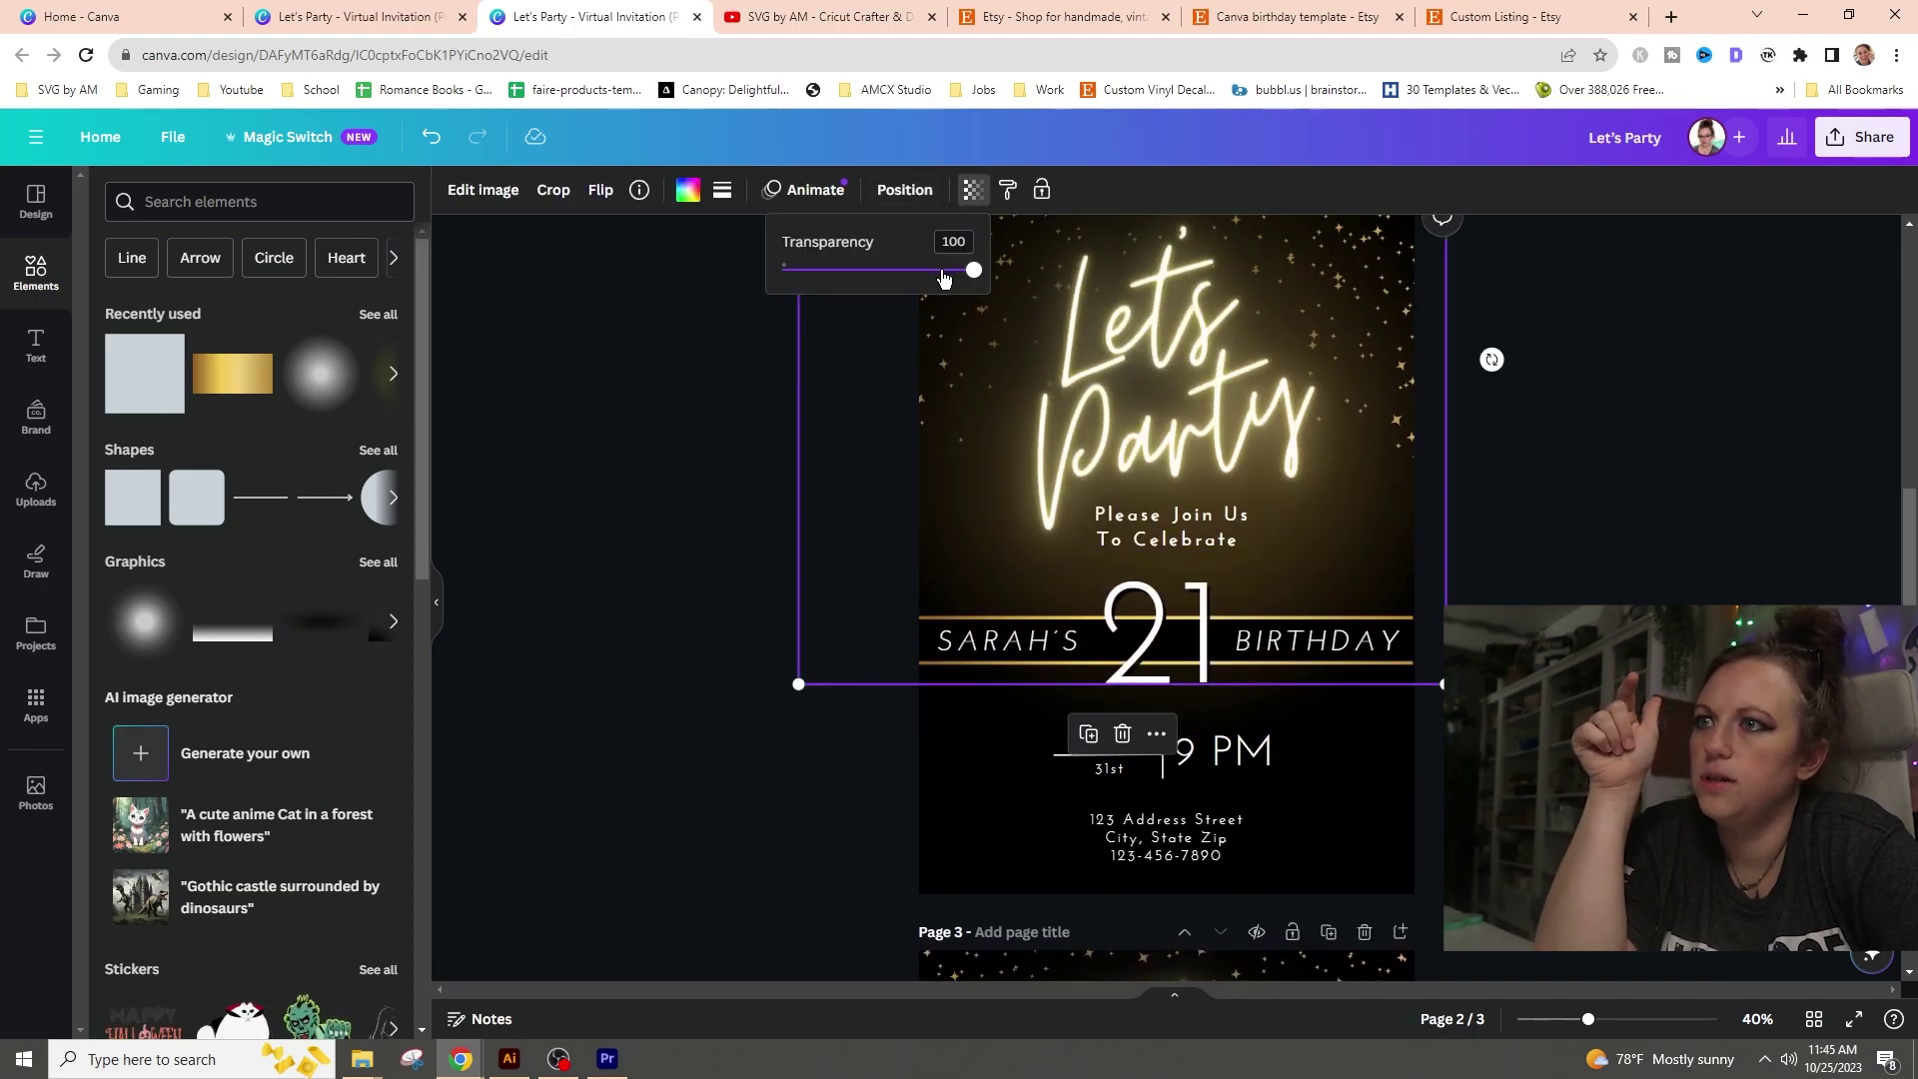
mouse_move(1402, 556)
mouse_down()
mouse_move(1430, 751)
mouse_move(1402, 556)
mouse_move(1419, 677)
mouse_move(1423, 579)
mouse_up()
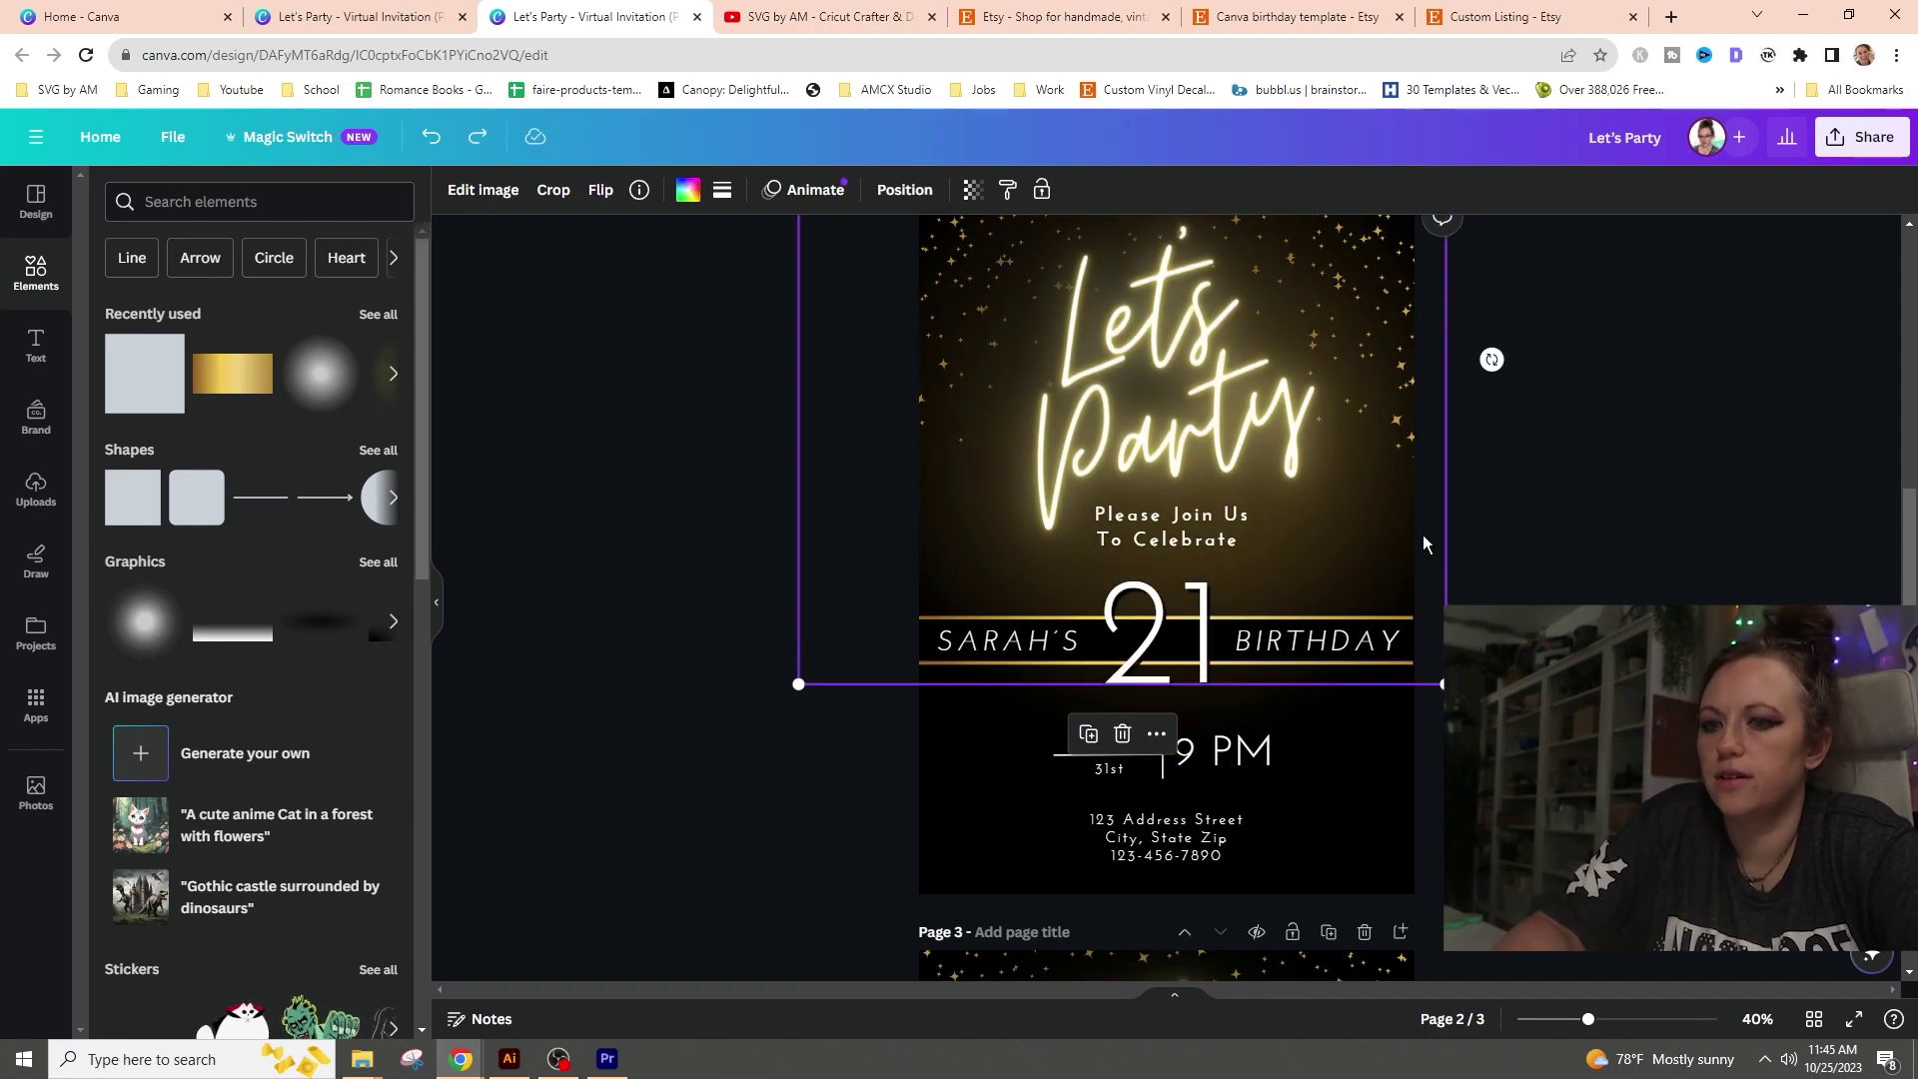
click(1424, 545)
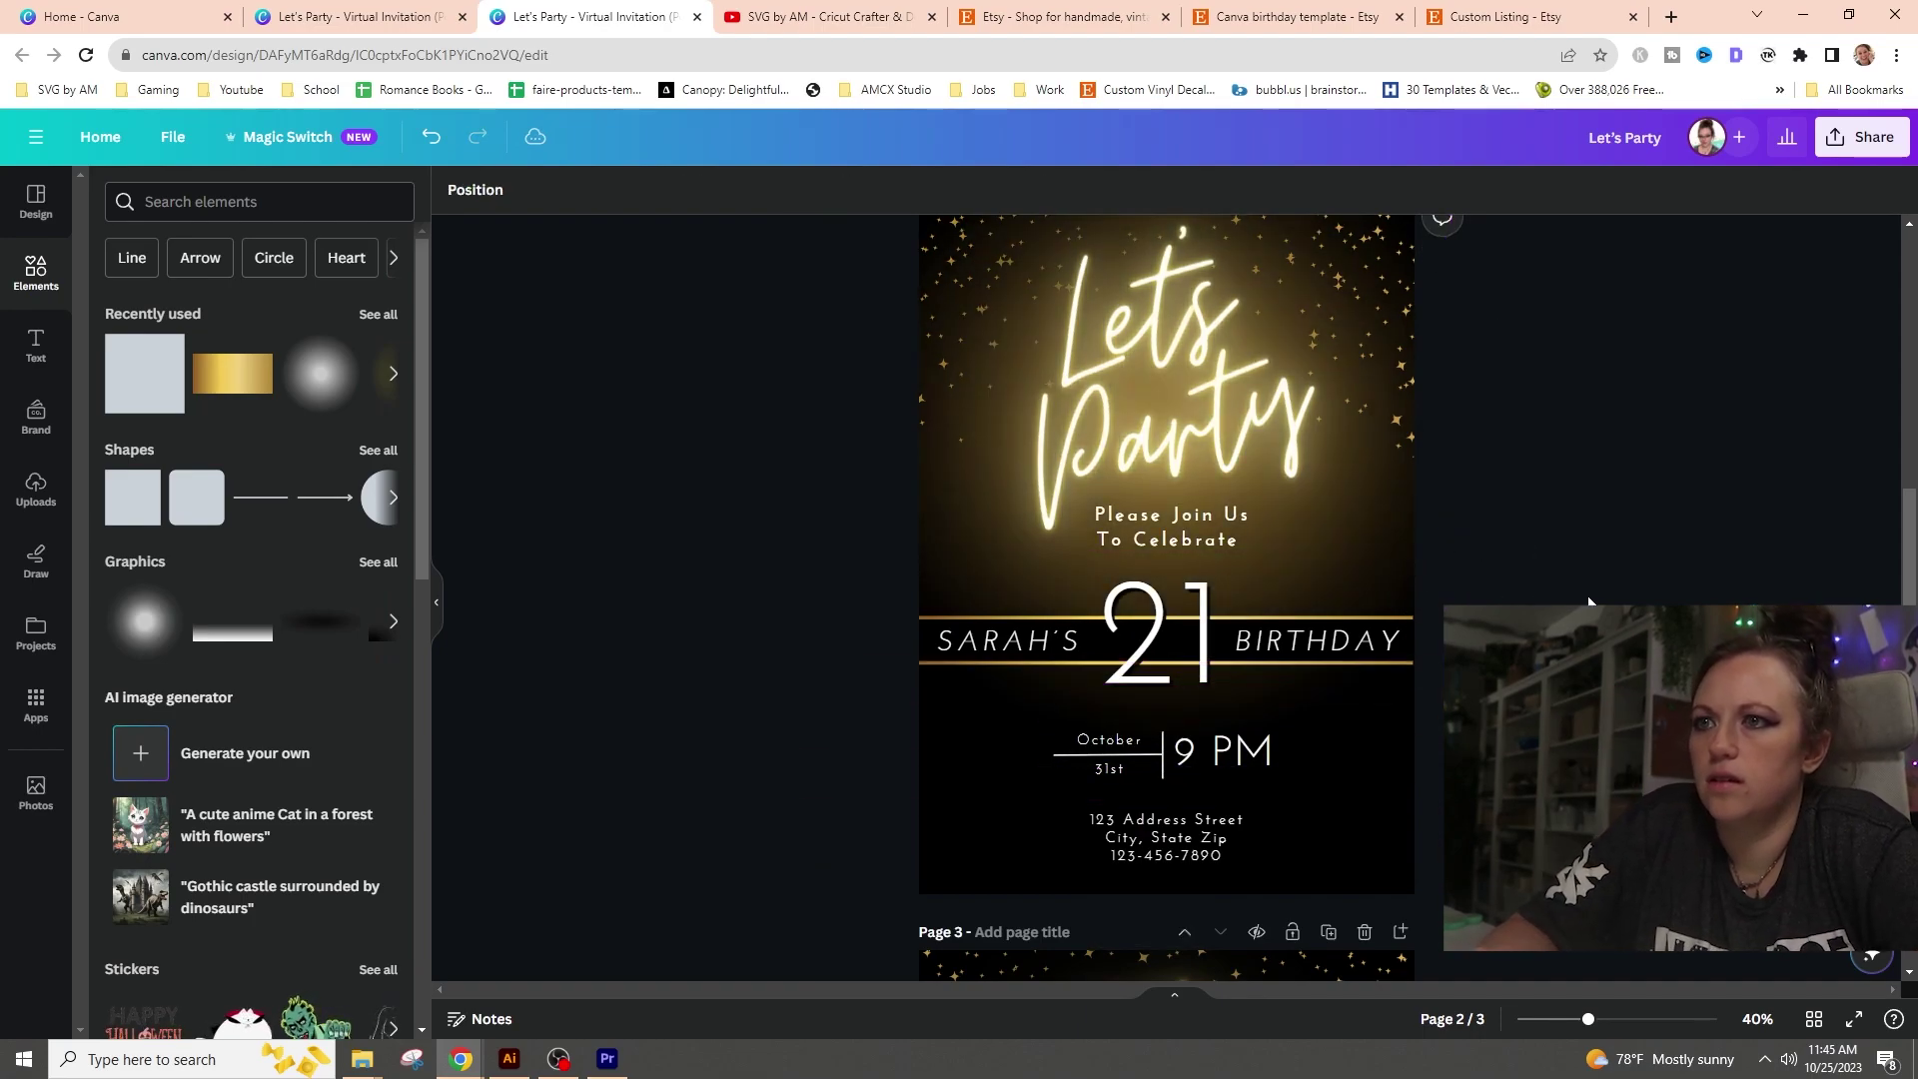
scroll(1424, 545, down, 6)
scroll(1166, 598, up, 4)
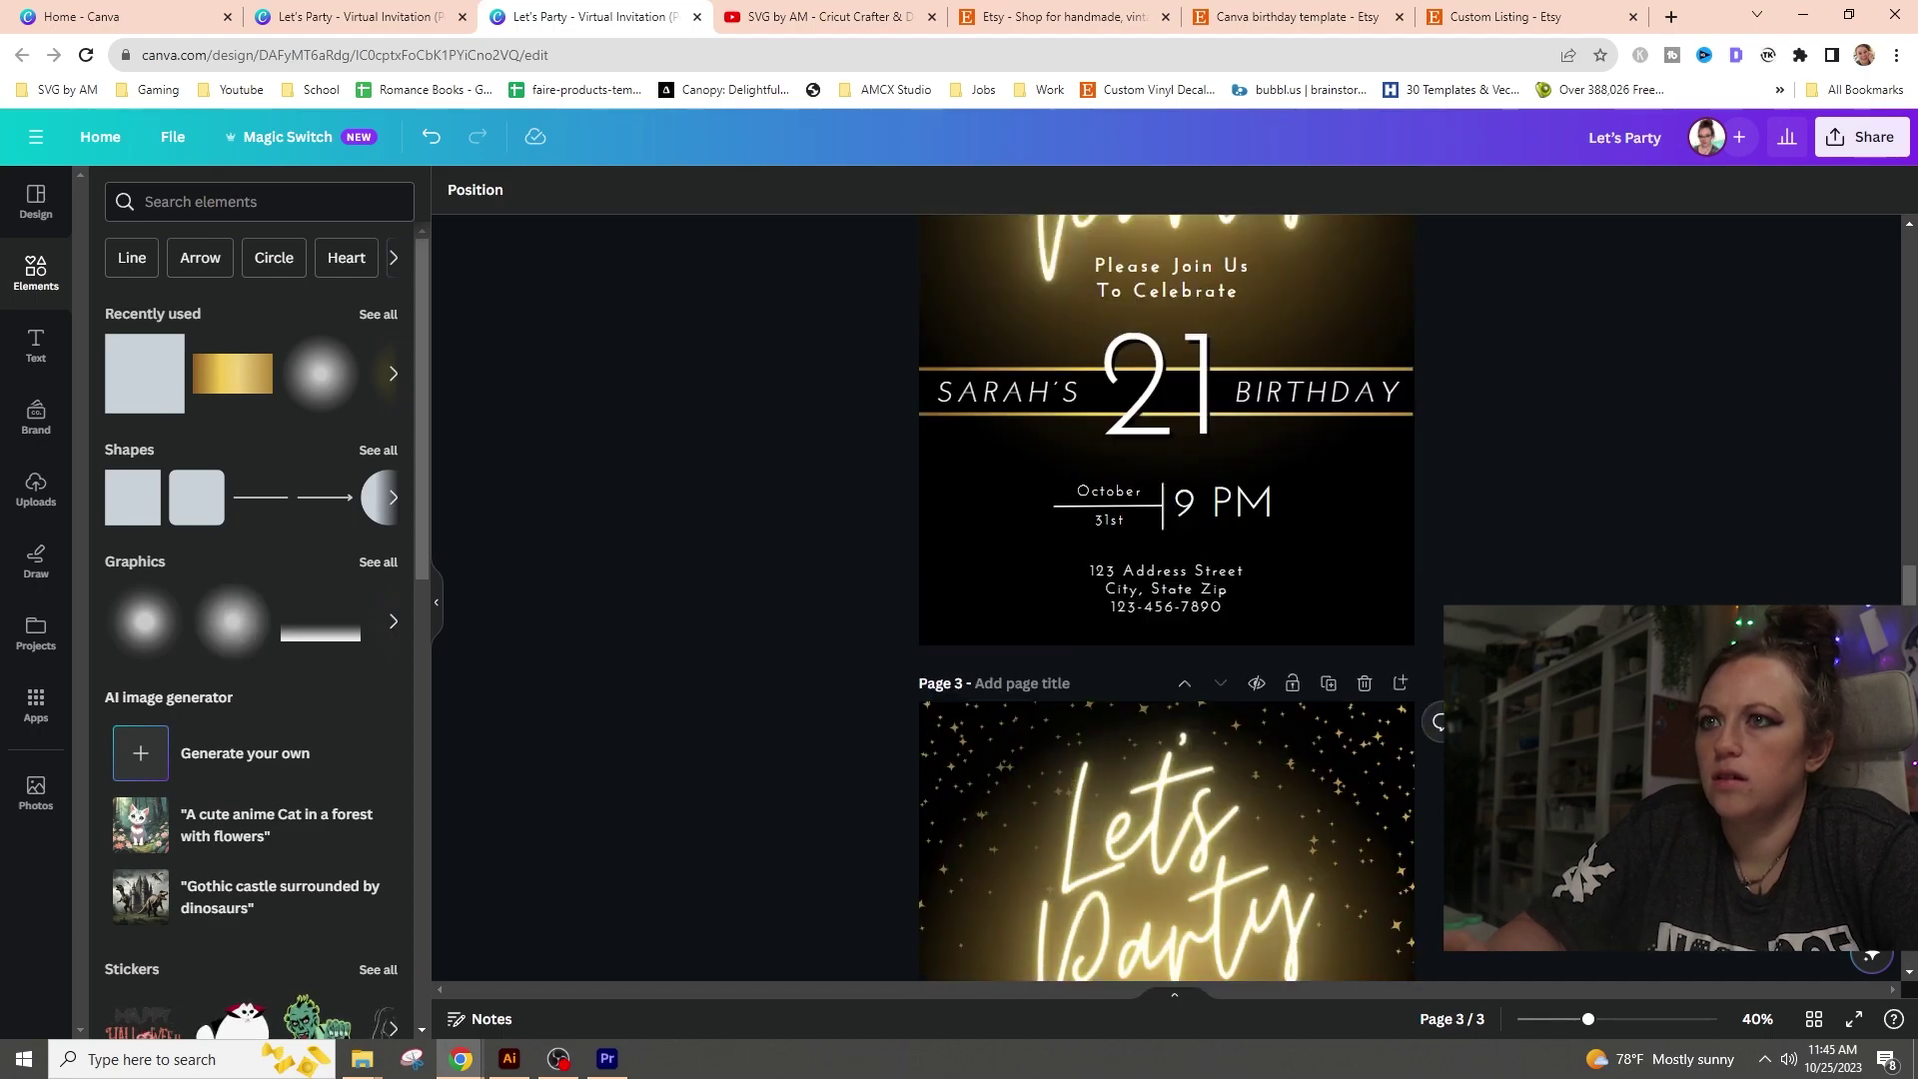
scroll(1166, 597, down, 4)
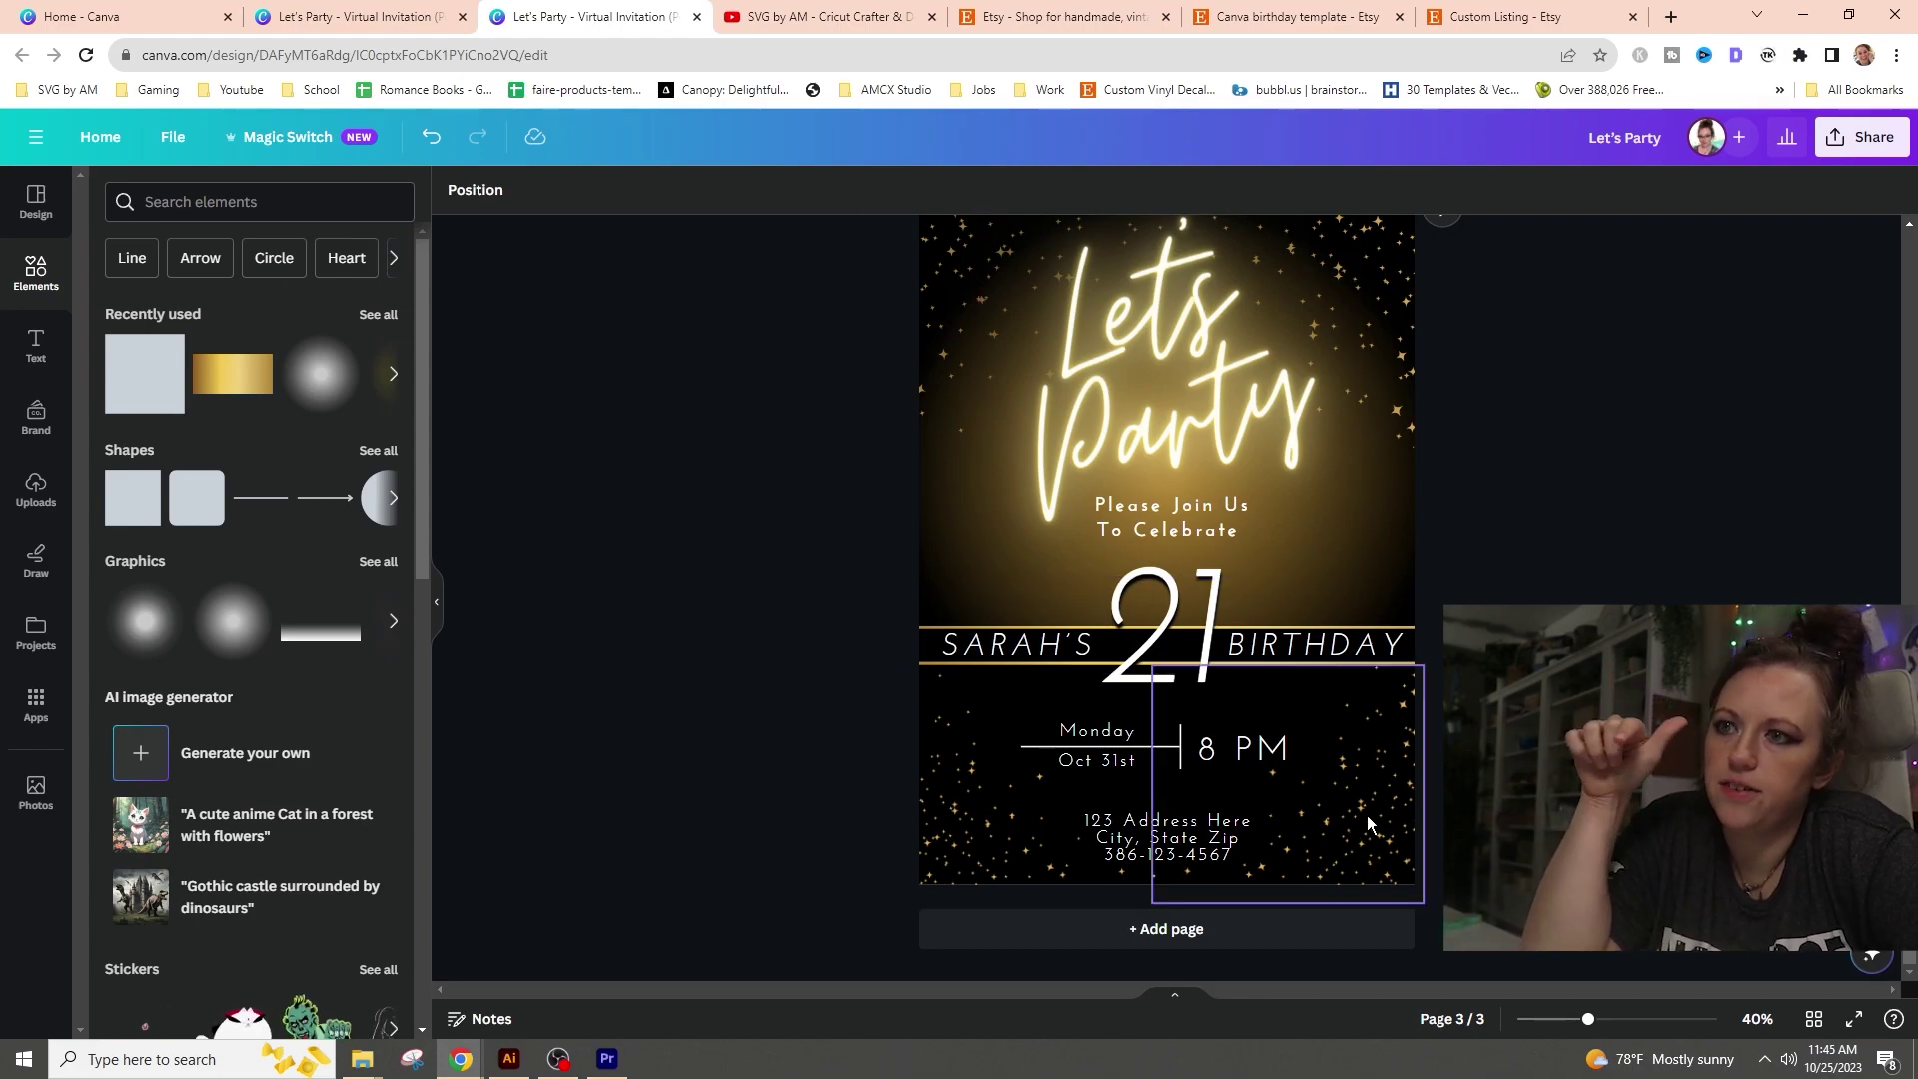
scroll(1358, 818, up, 8)
click(1408, 351)
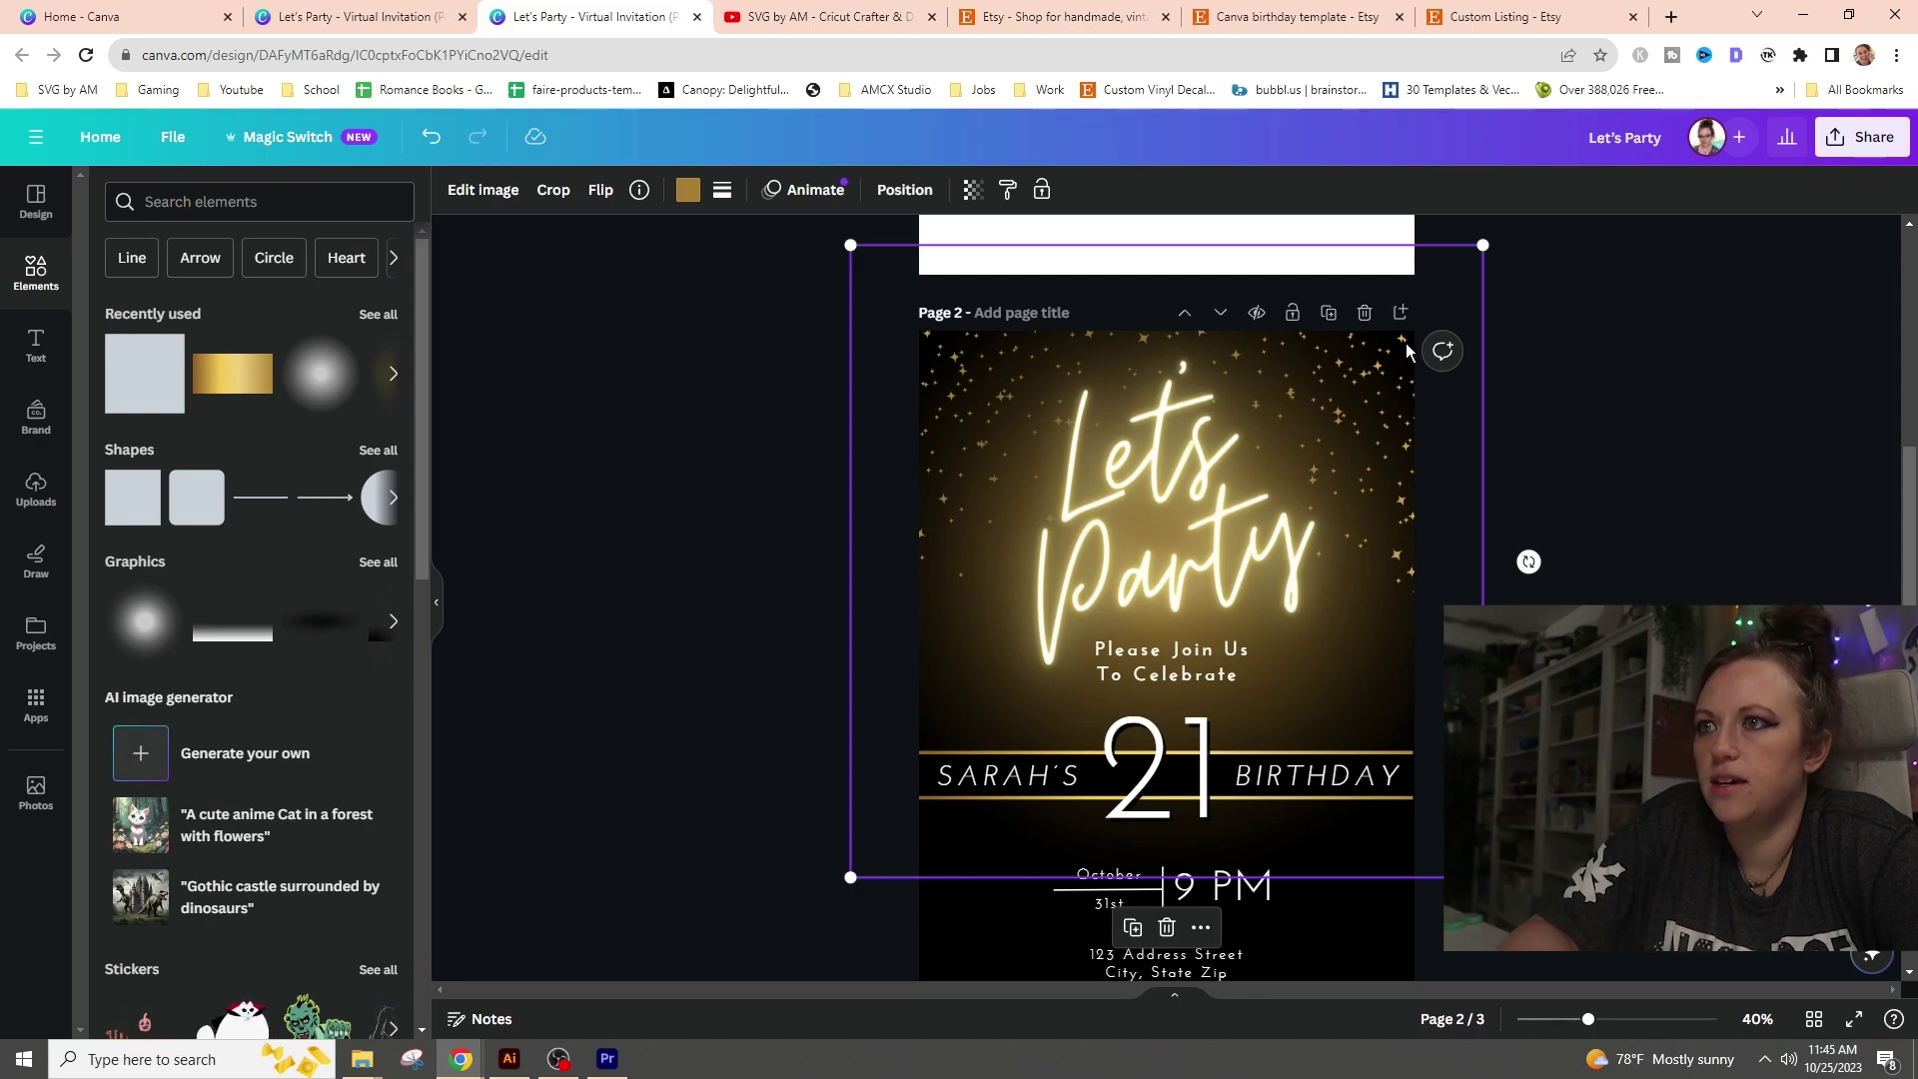
- Move the glow and sparkle images down into the black lower section of page 2
key(shift+Down)
key(shift+Down)
key(shift+Down)
key(shift+Down)
key(shift+Down)
key(shift+Down)
key(shift+Down)
key(shift+Down)
key(shift+Down)
key(shift+Down)
key(shift+Down)
key(shift+Down)
click(1378, 371)
drag(1378, 370, 1393, 701)
click(1289, 470)
shift+click(975, 370)
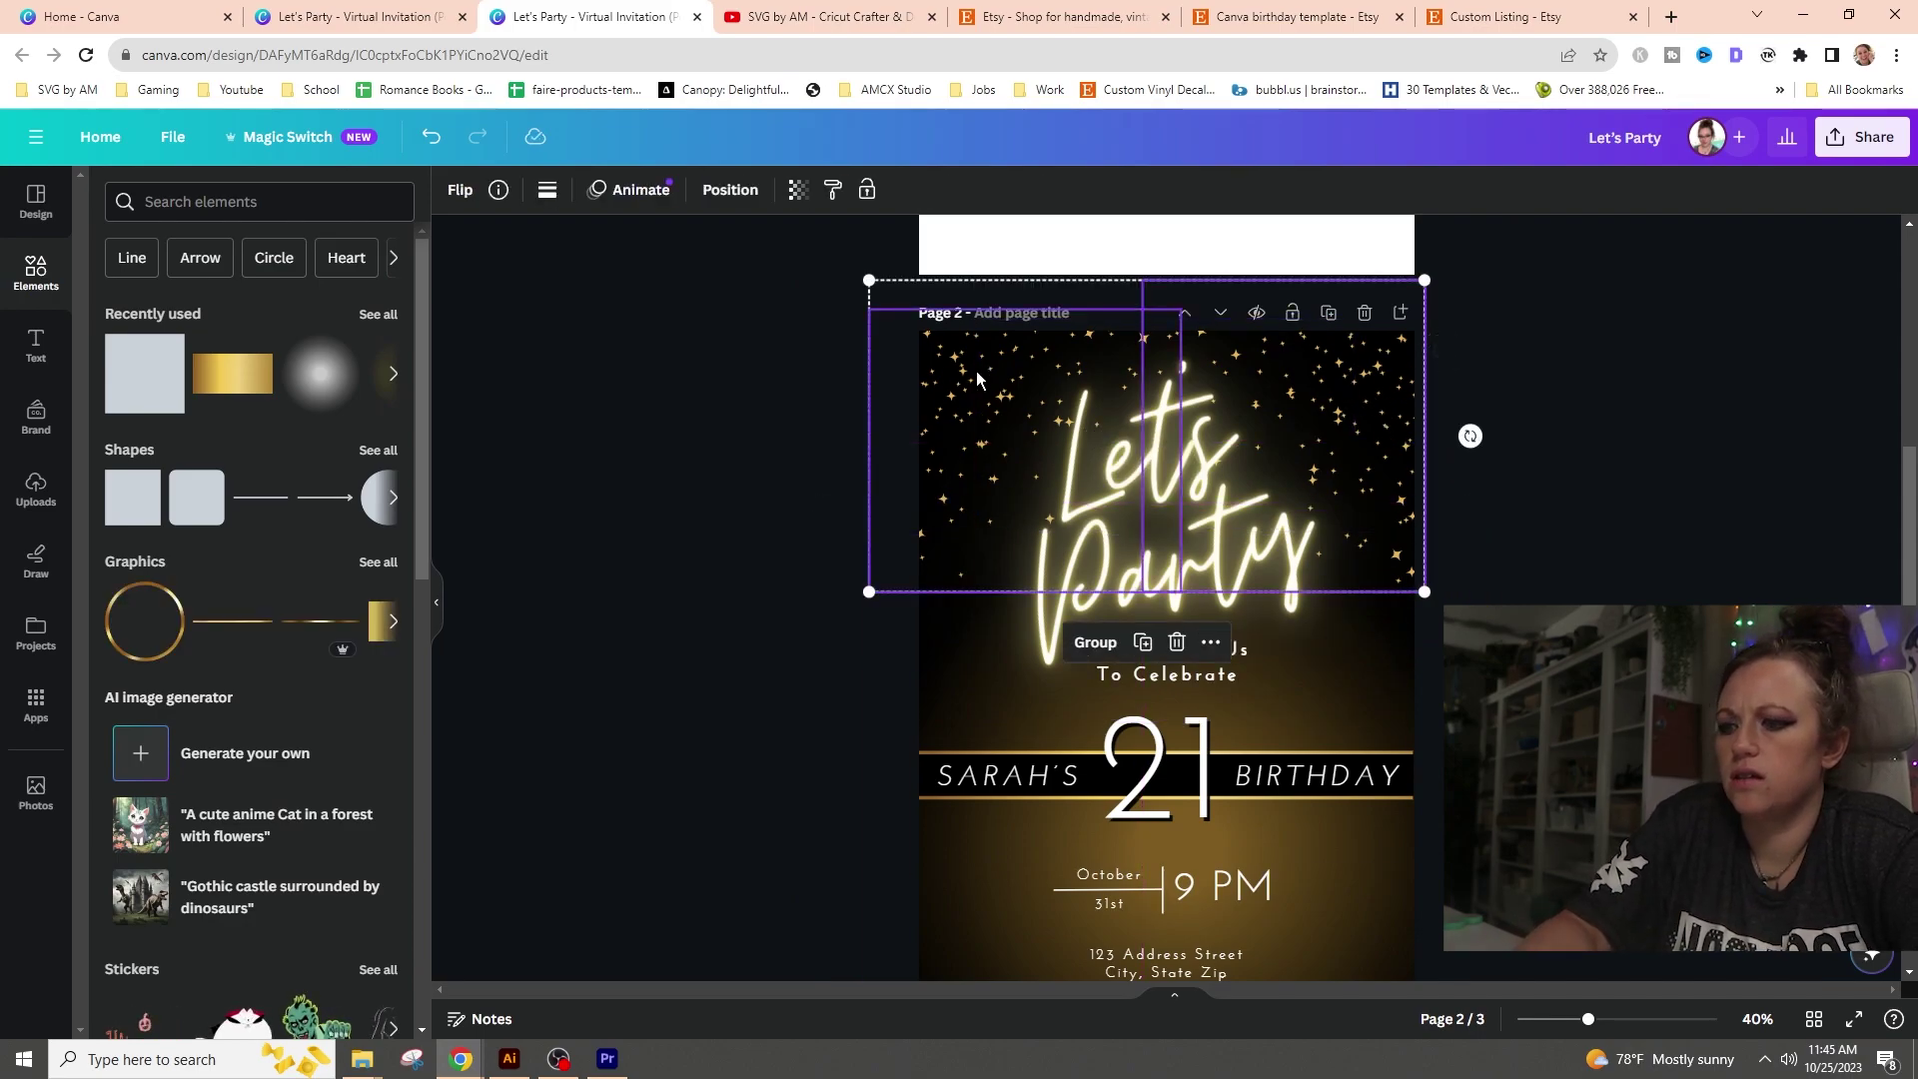
key(ctrl+z)
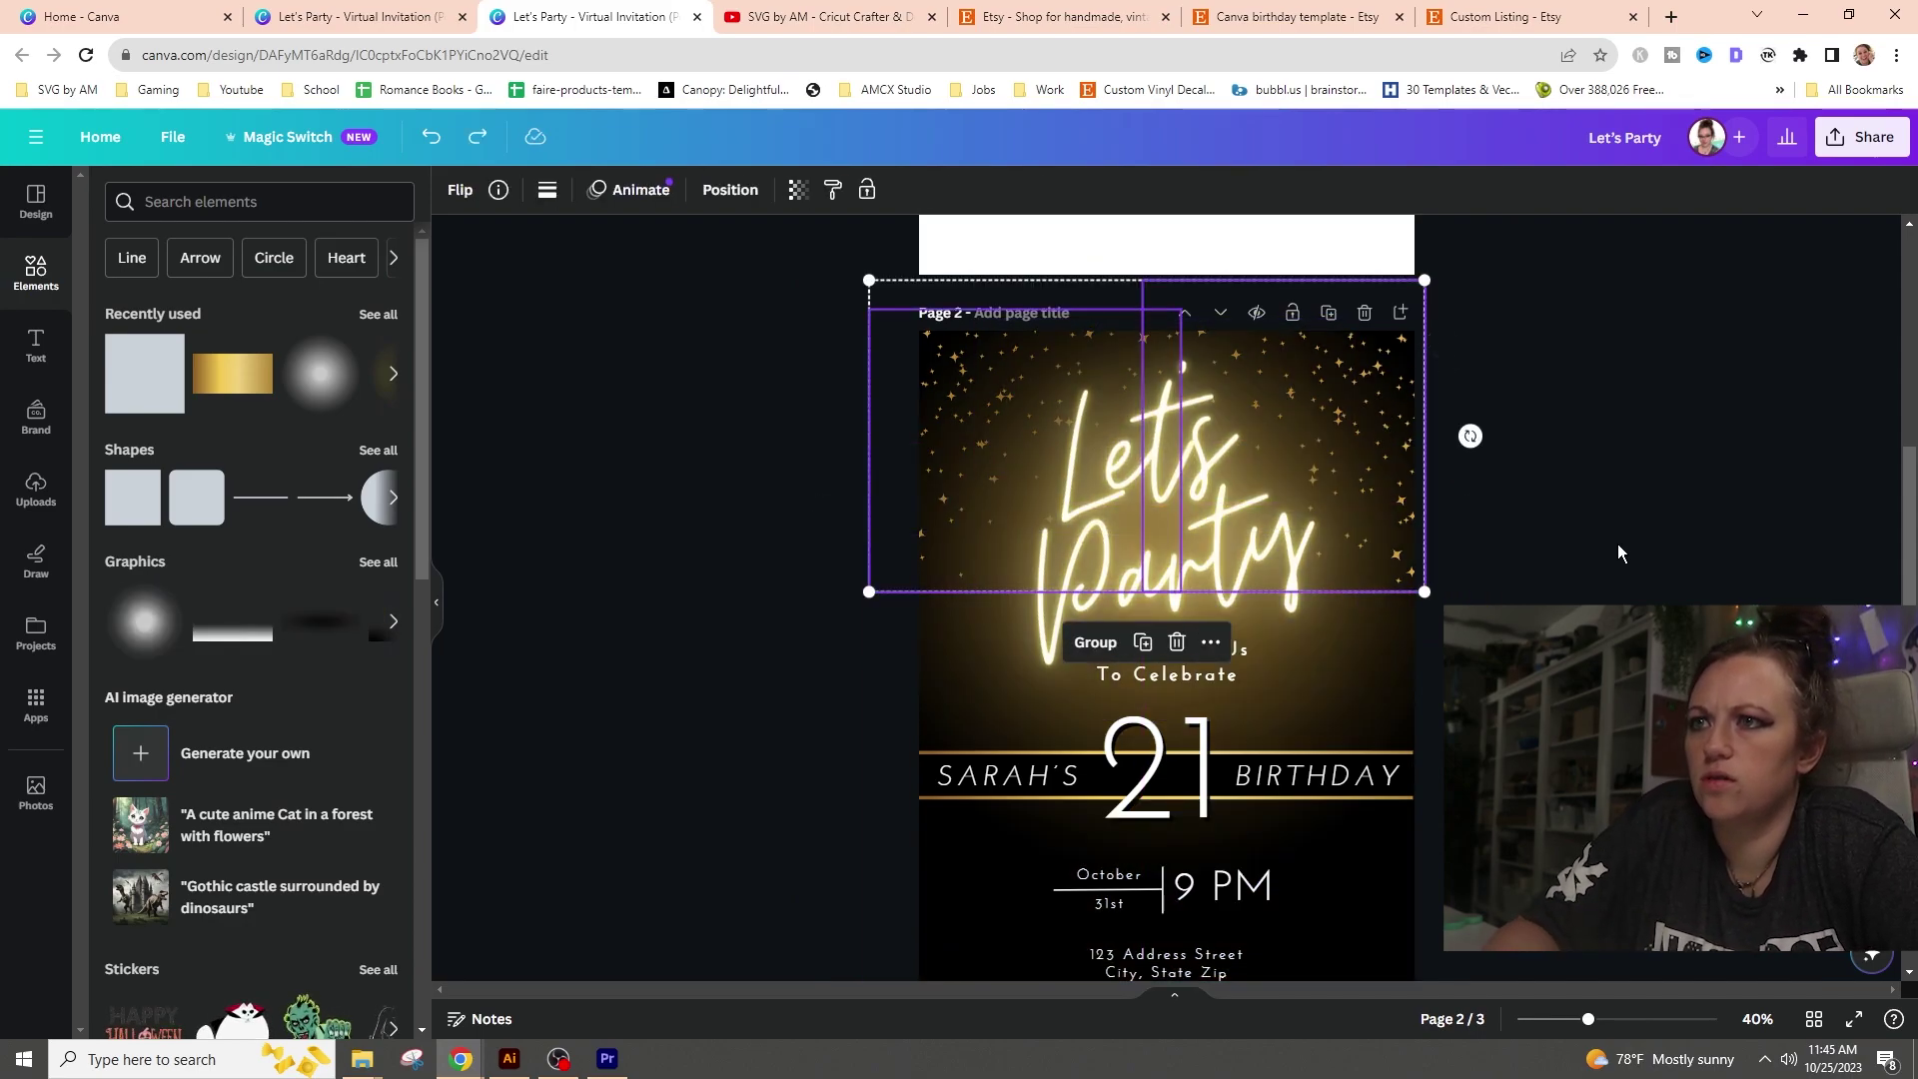
key(ctrl+z)
key(ctrl+z)
key(ctrl+z)
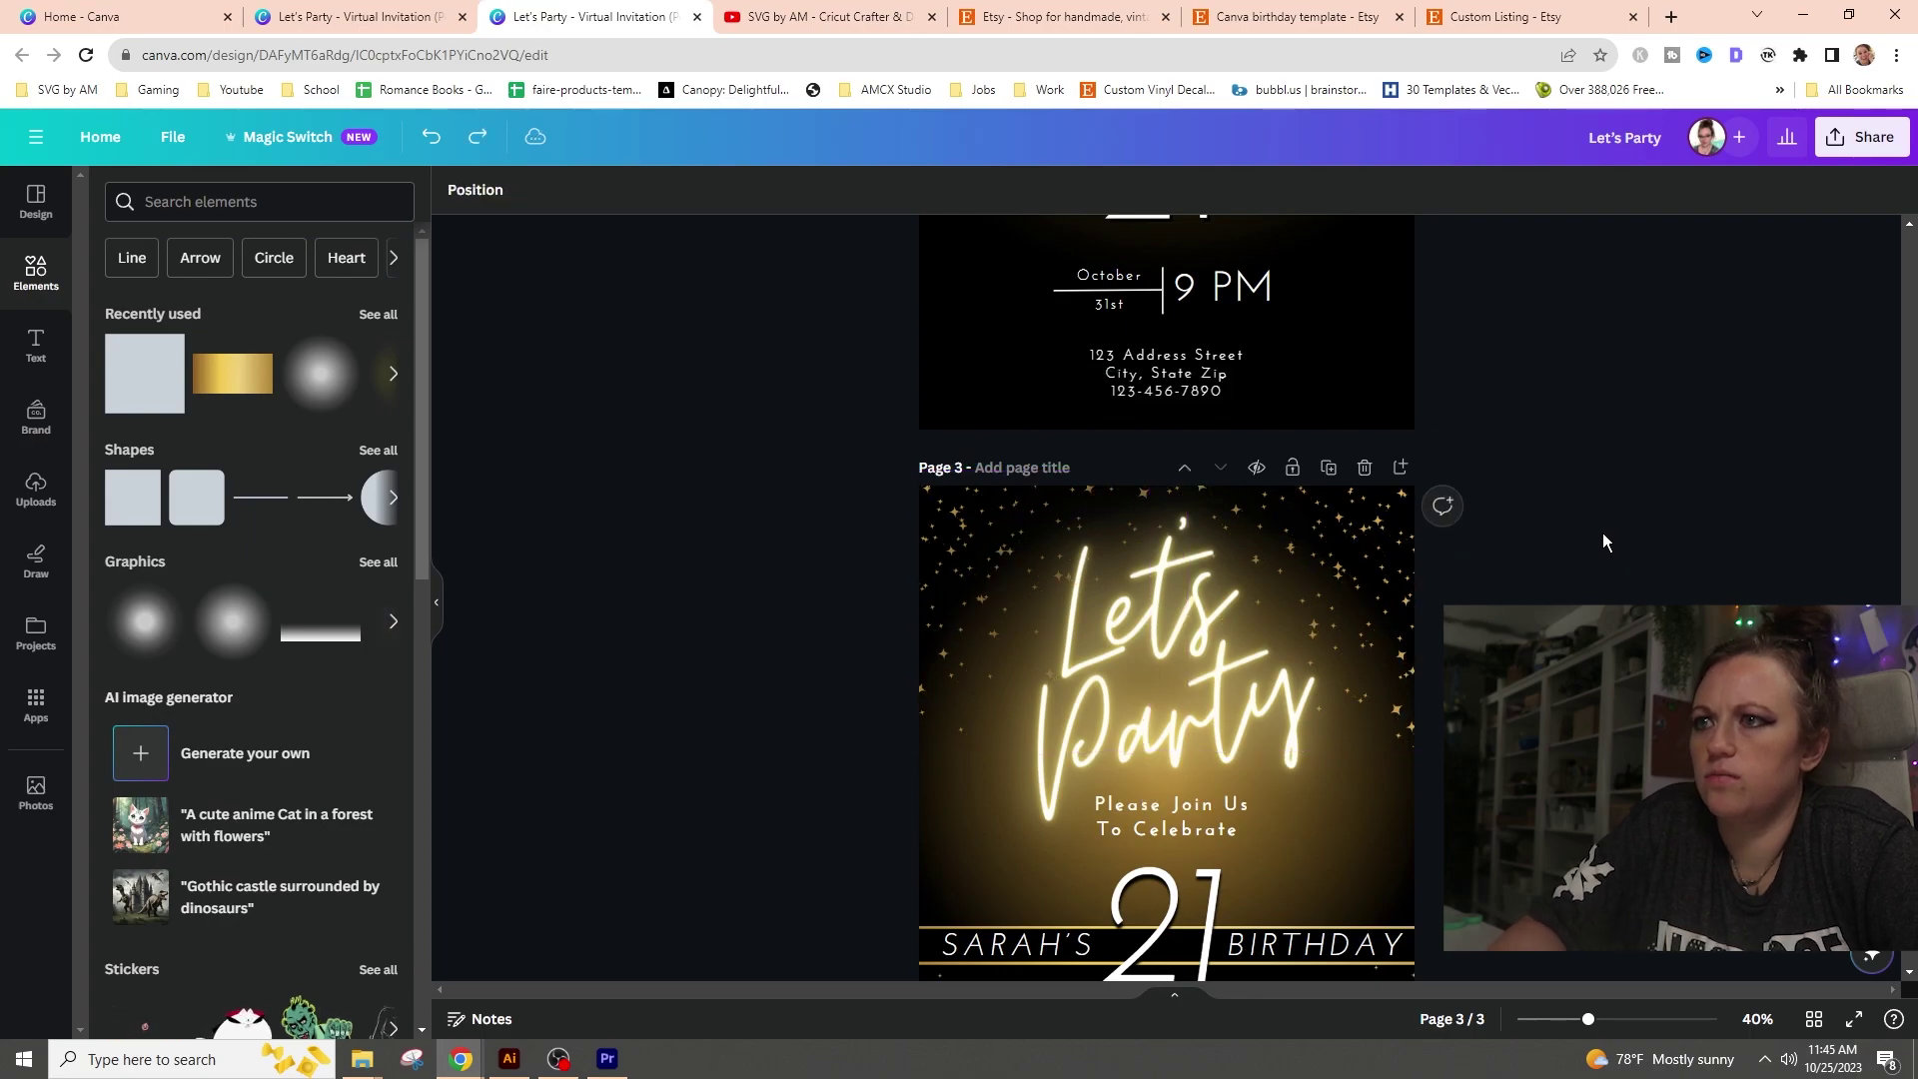
key(ctrl+y)
key(ctrl+y)
key(ctrl+y)
key(ctrl+y)
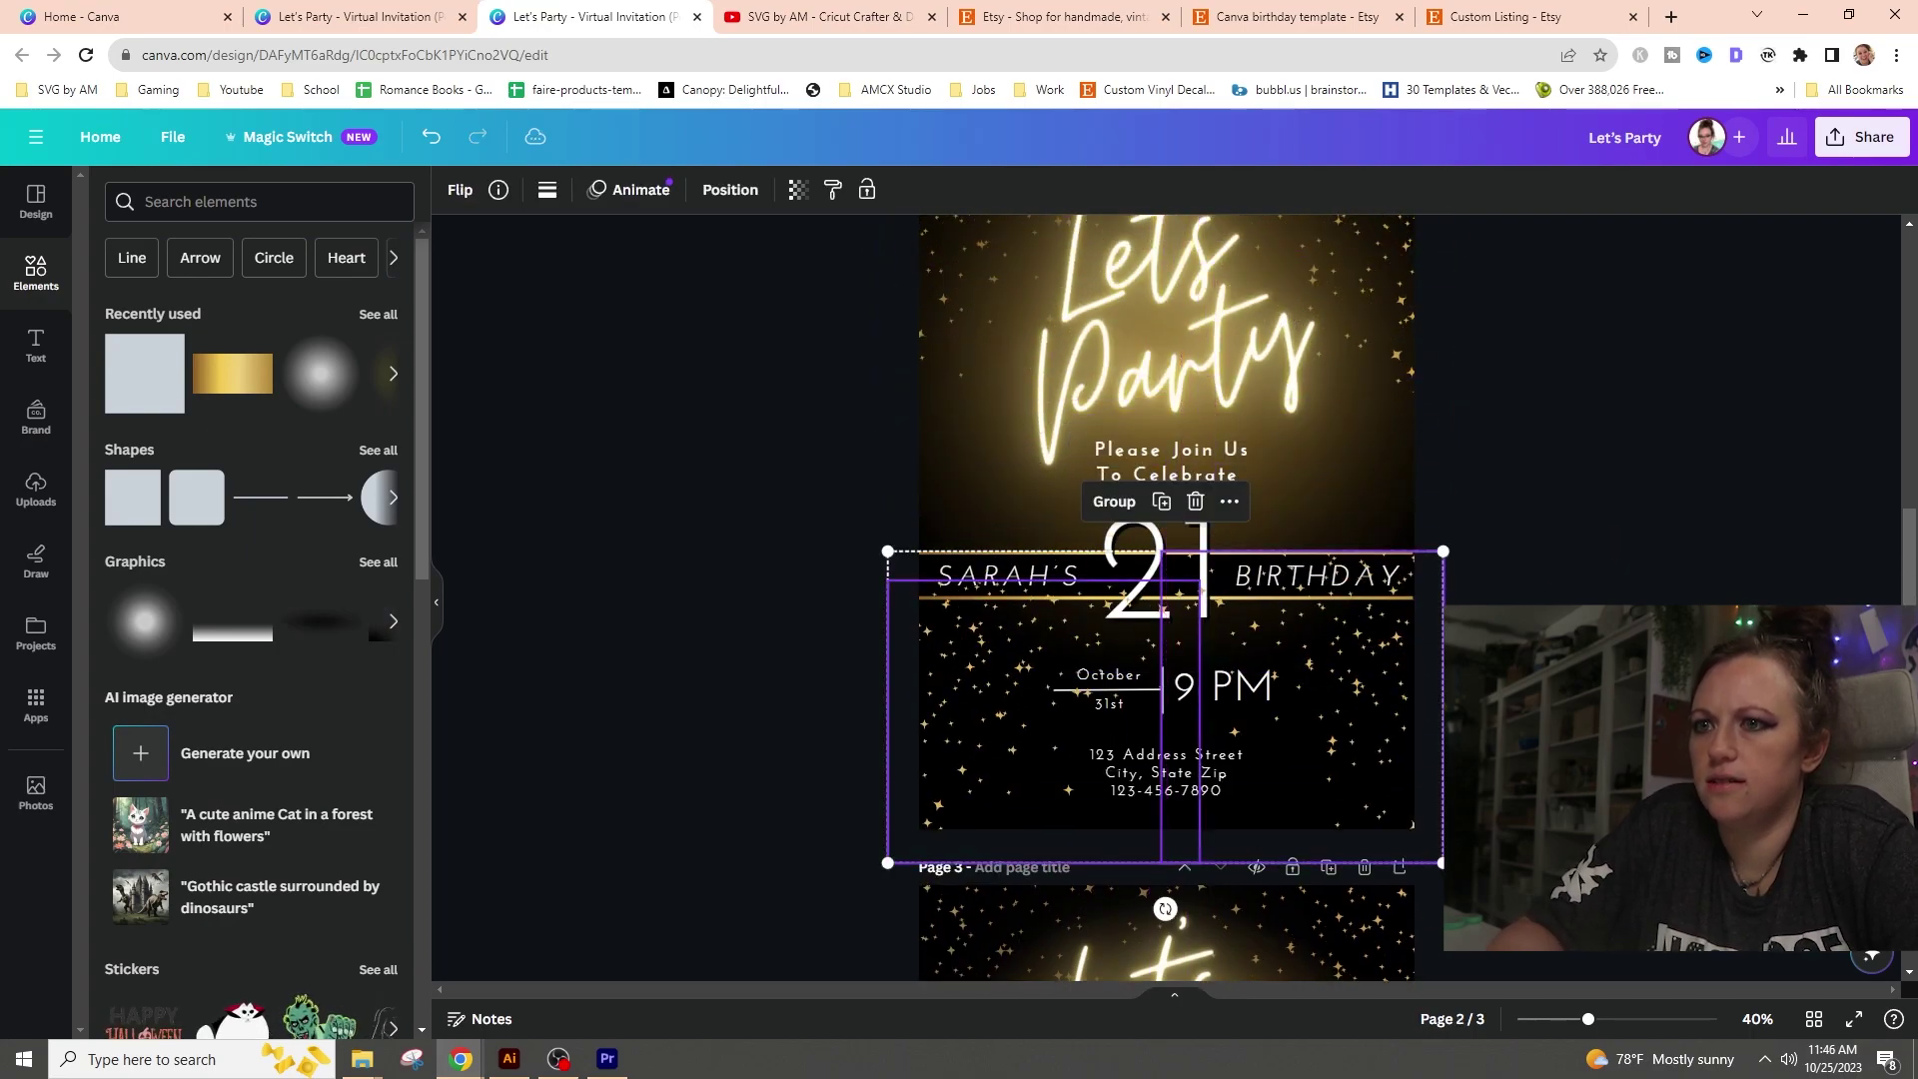
- Rotate the sparkle group 180°, shrink it and shift it left, snapping a copy to the right edge
drag(1165, 909, 1165, 590)
drag(885, 552, 1027, 633)
drag(1062, 809, 955, 806)
click(1325, 796)
drag(1325, 797, 1389, 796)
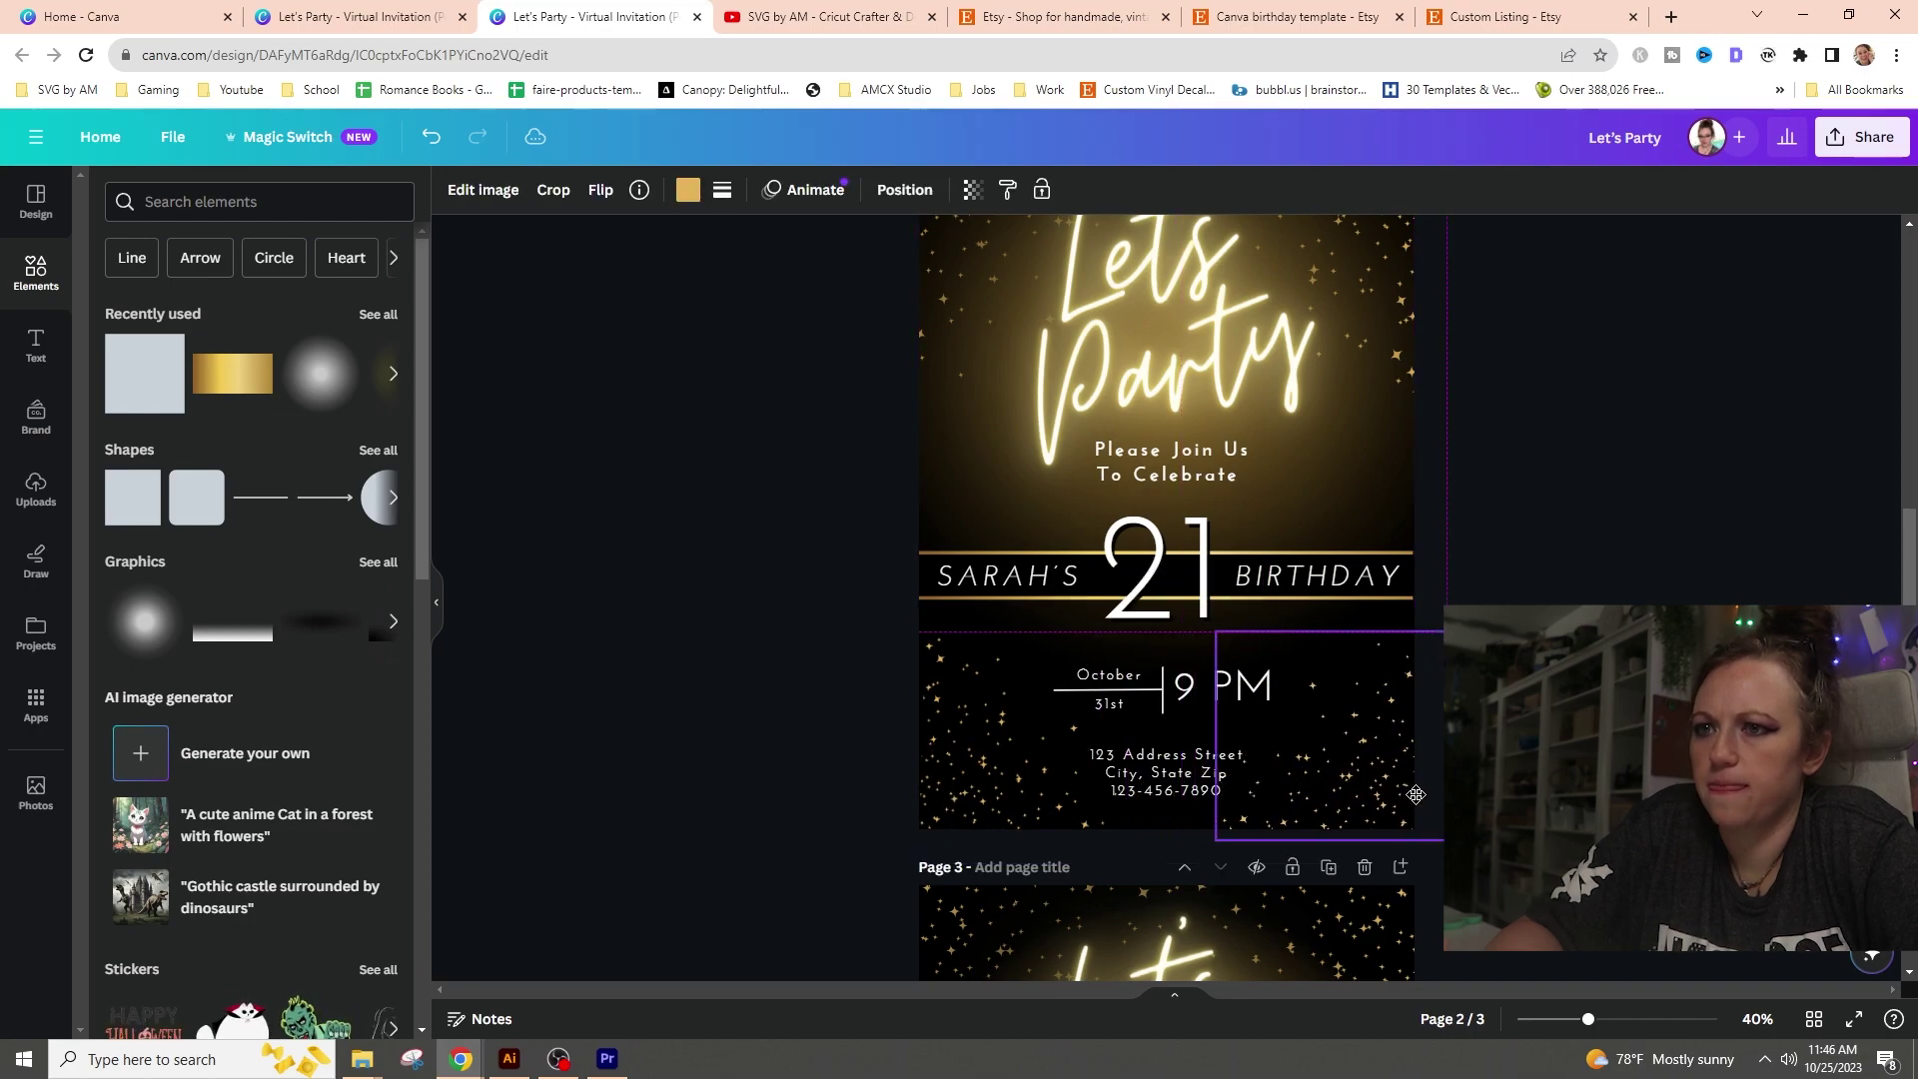
key(Escape)
scroll(1415, 794, down, 7)
scroll(1416, 795, up, 5)
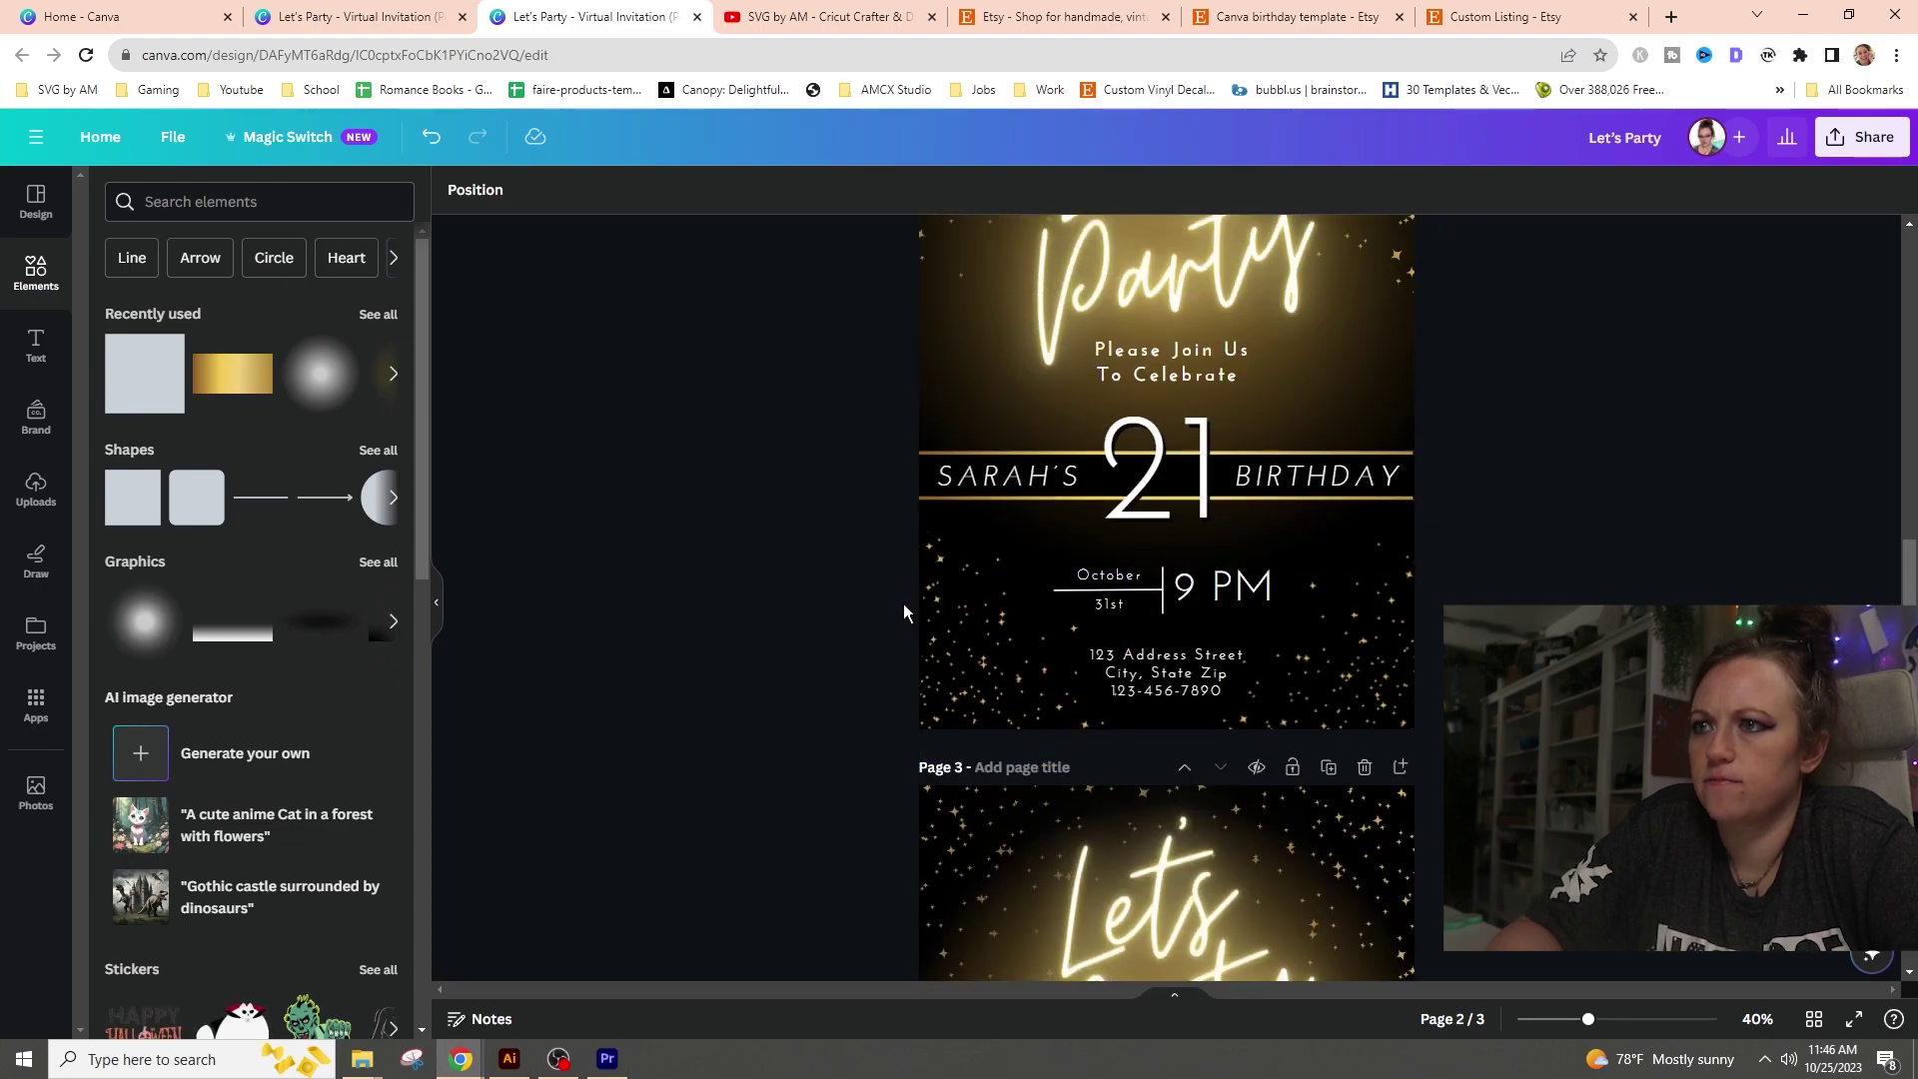
- Enlarge and reposition a sparkle image, cropping its top-left edge
click(952, 631)
mouse_move(919, 532)
mouse_down()
mouse_move(882, 502)
mouse_move(907, 519)
mouse_up()
drag(958, 647, 1394, 698)
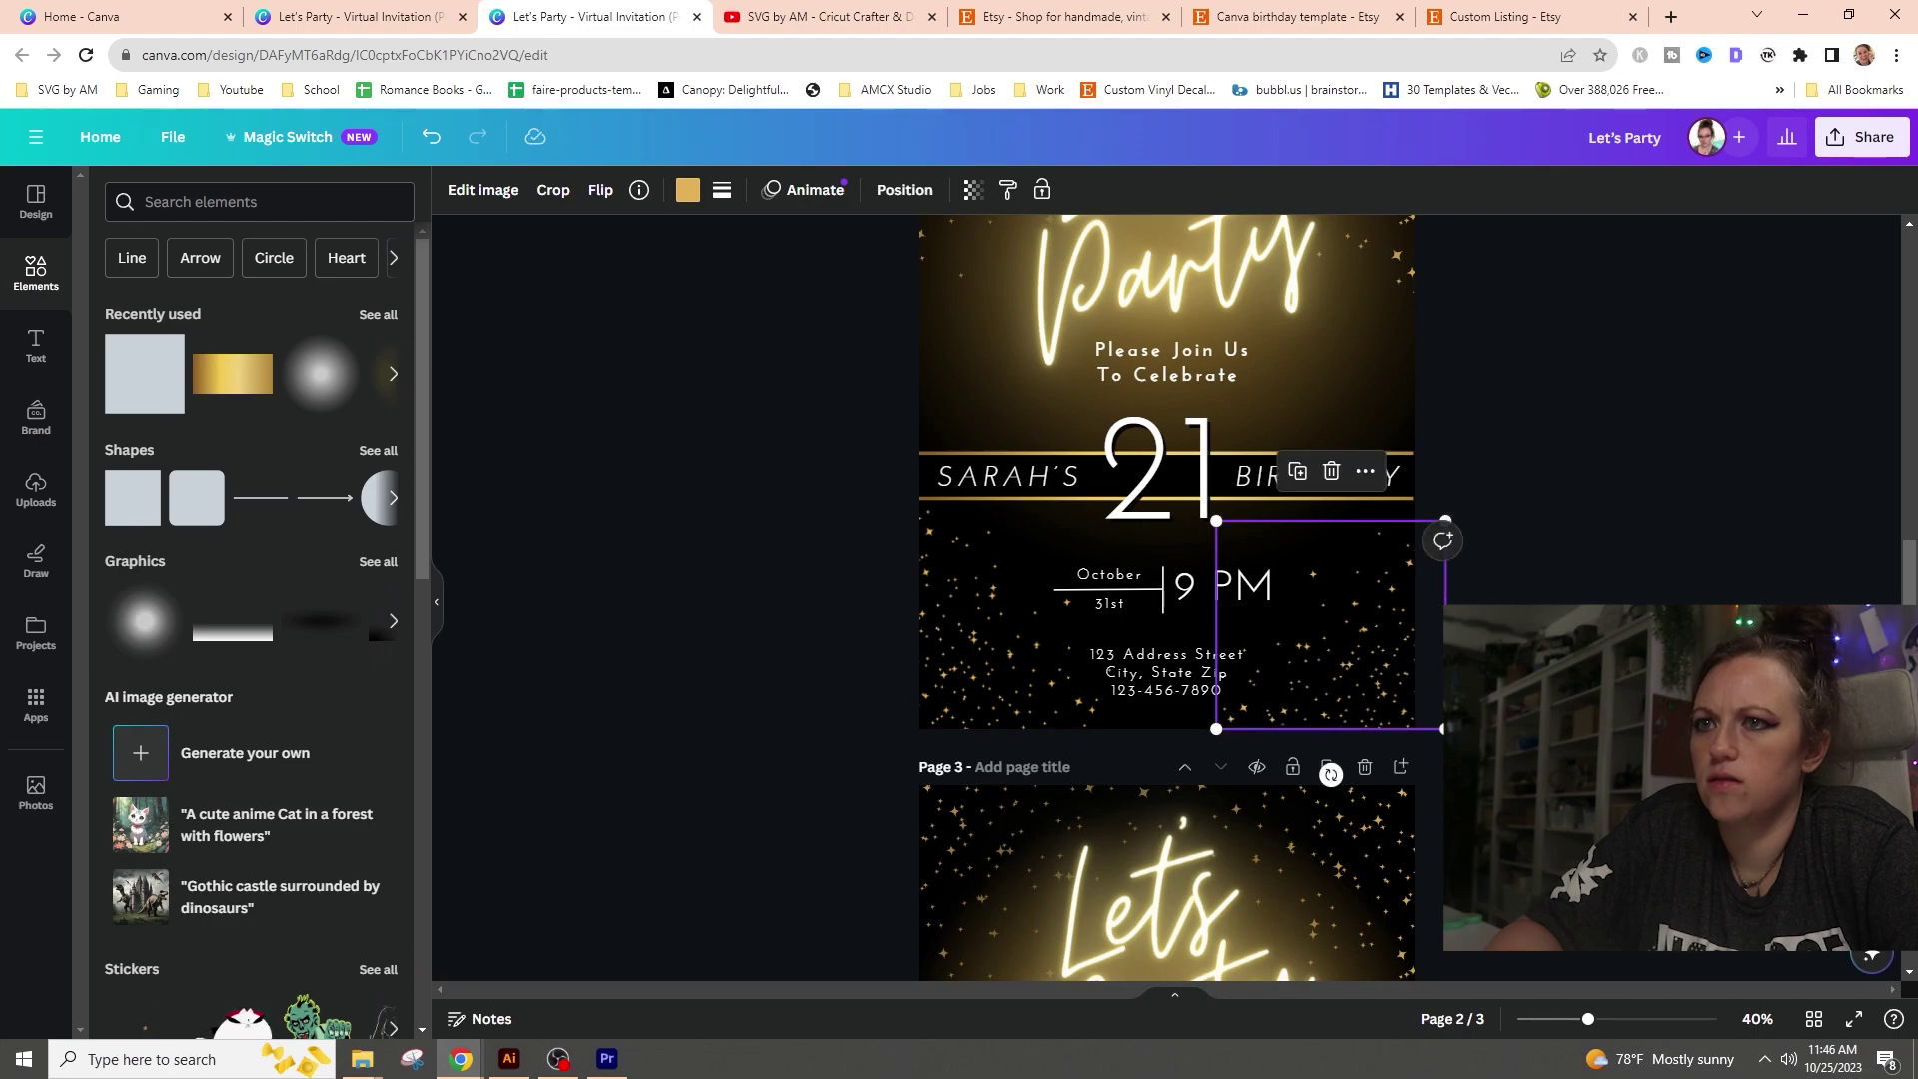
double_click(1339, 607)
mouse_move(1216, 520)
mouse_down()
mouse_move(1235, 500)
mouse_move(1202, 506)
mouse_up()
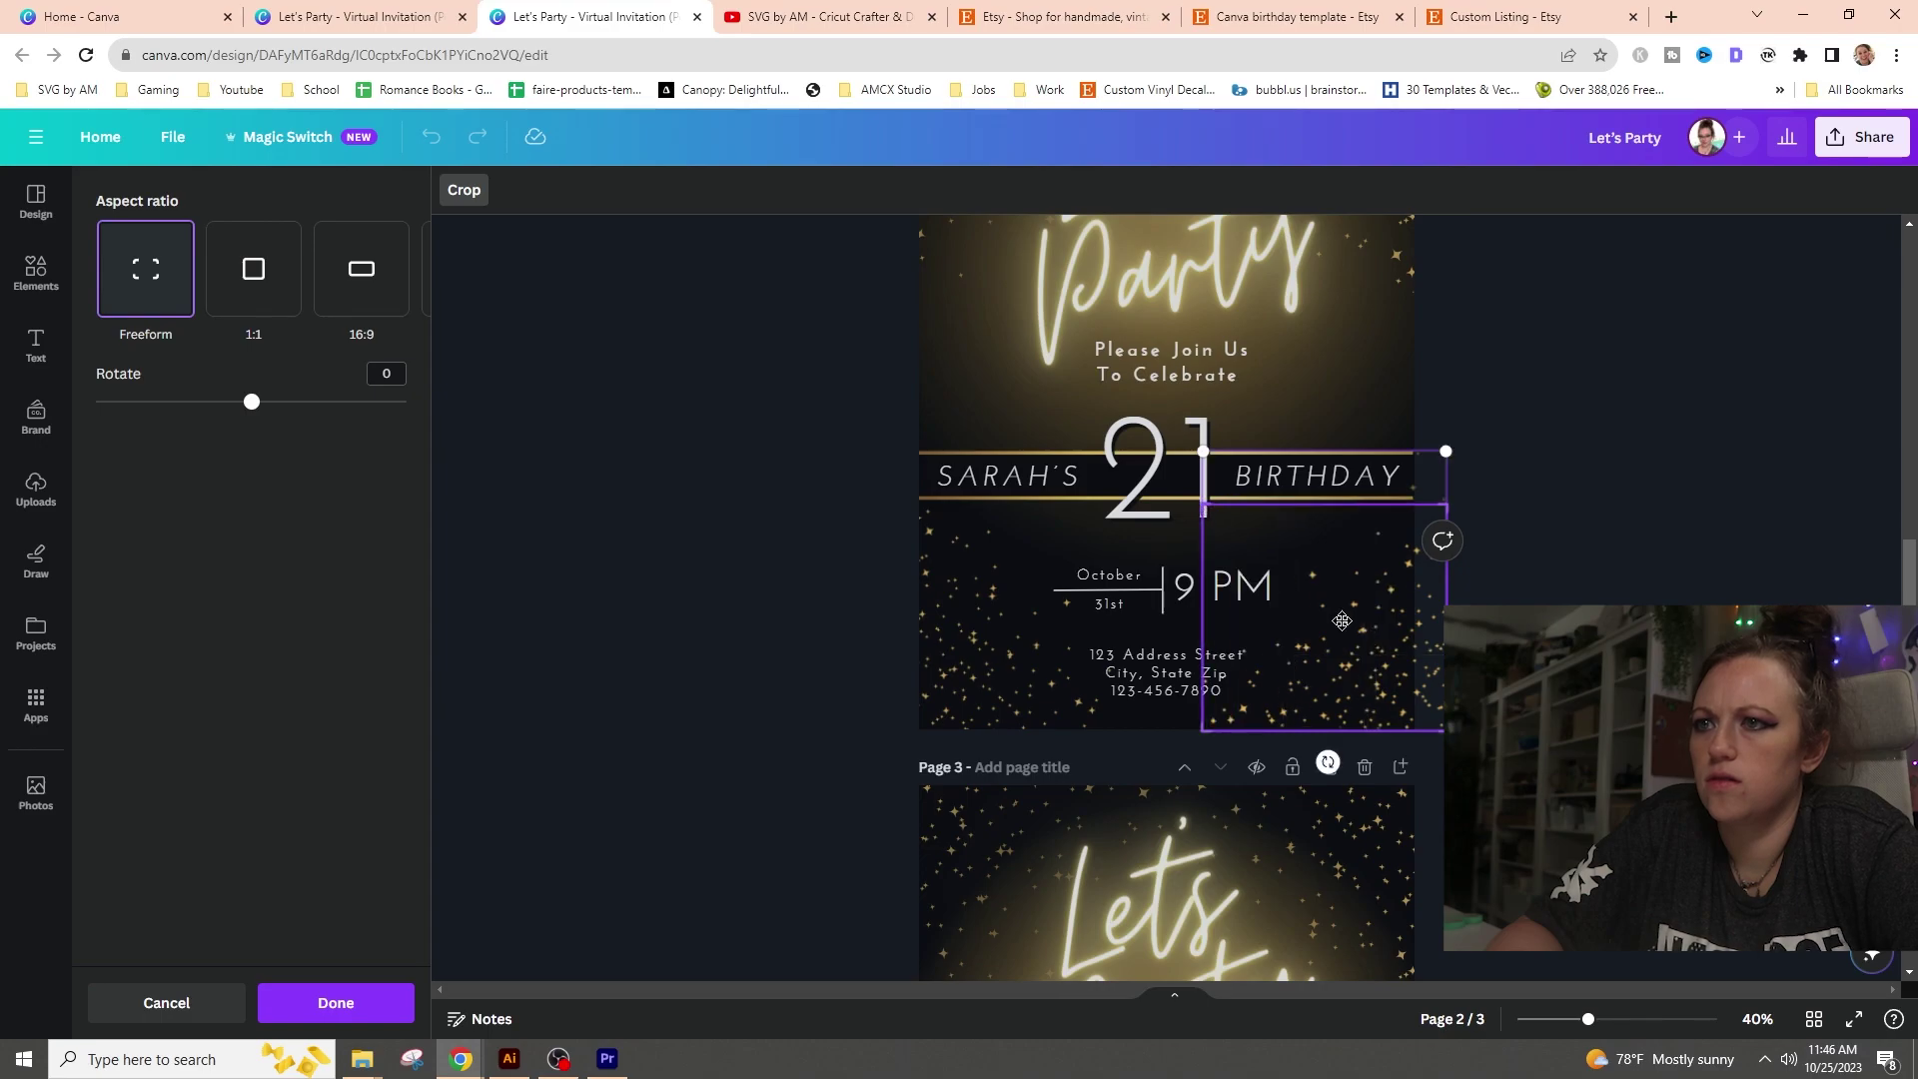
key(Return)
key(Escape)
- Recrop the lower-left sparkle image, shifting the sparkles within its crop frame
scroll(1167, 600, down, 5)
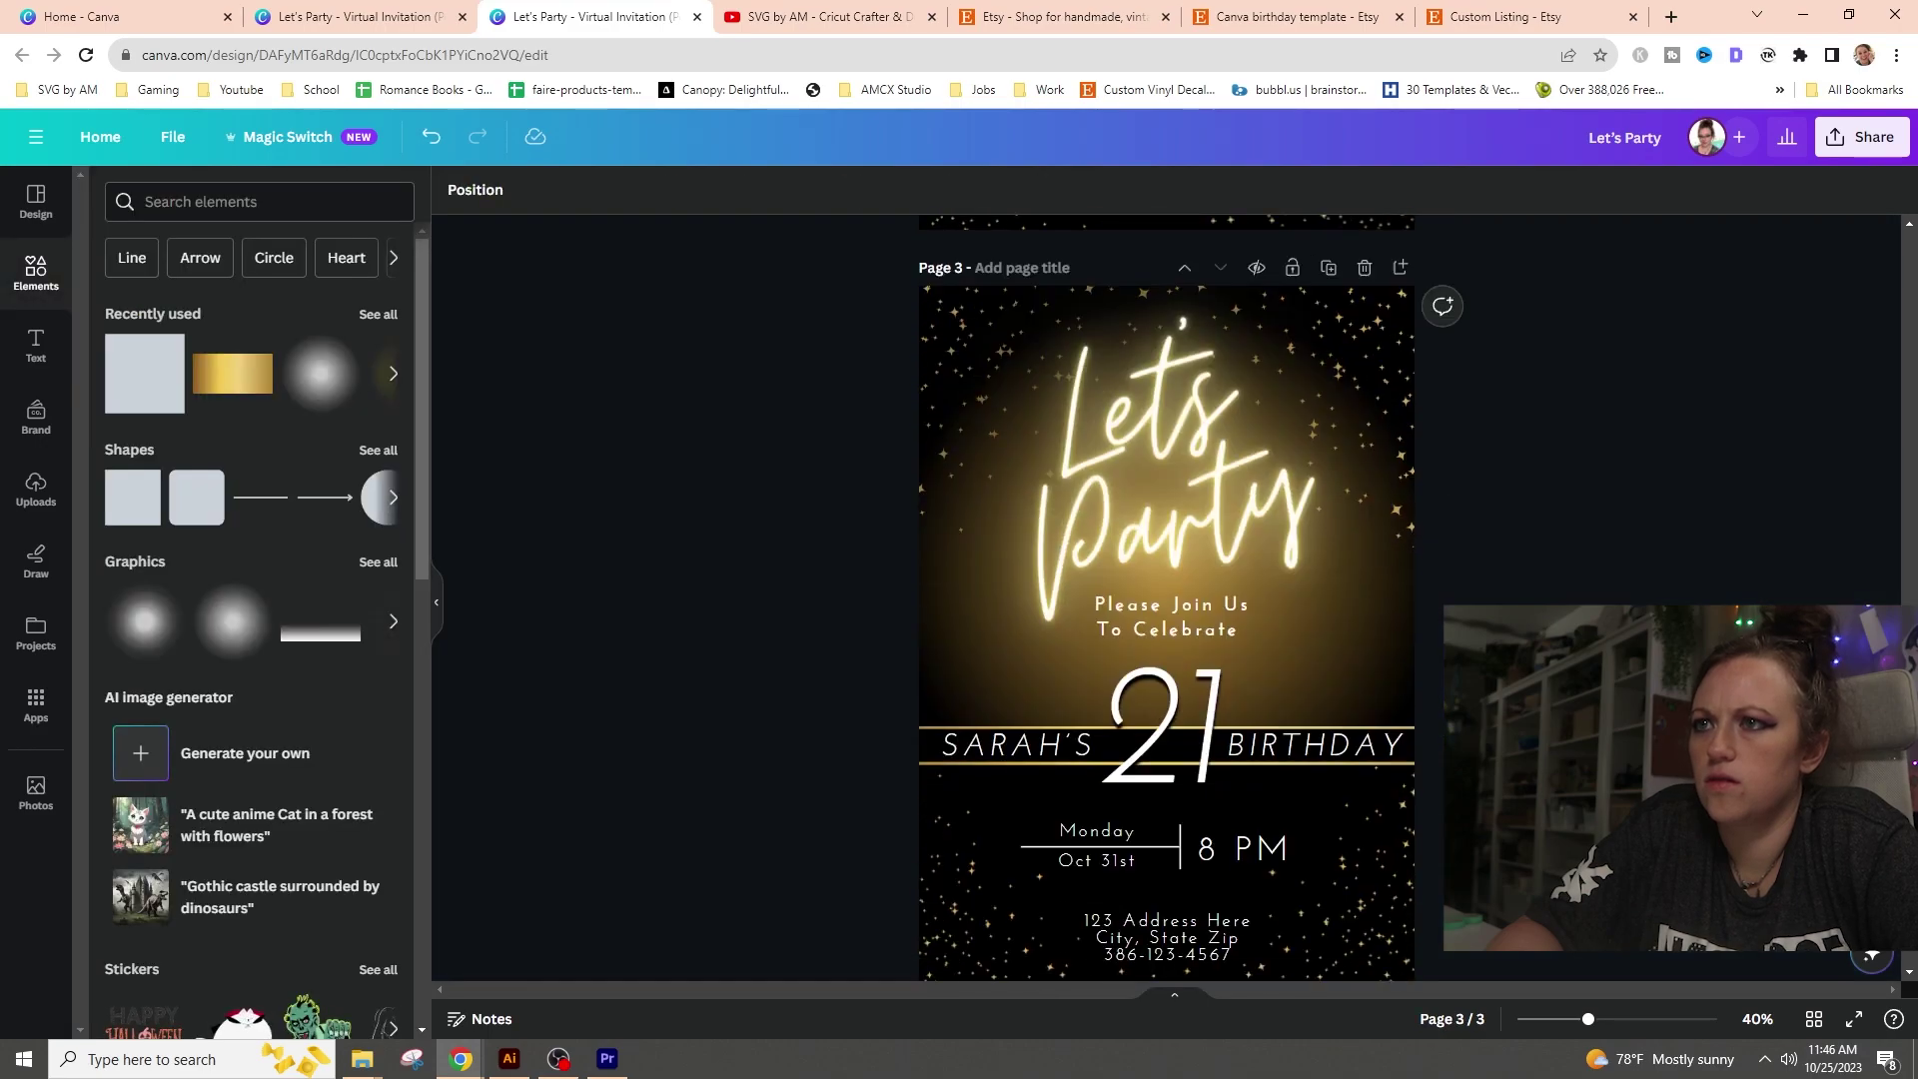
scroll(1167, 599, down, 2)
scroll(1177, 742, up, 8)
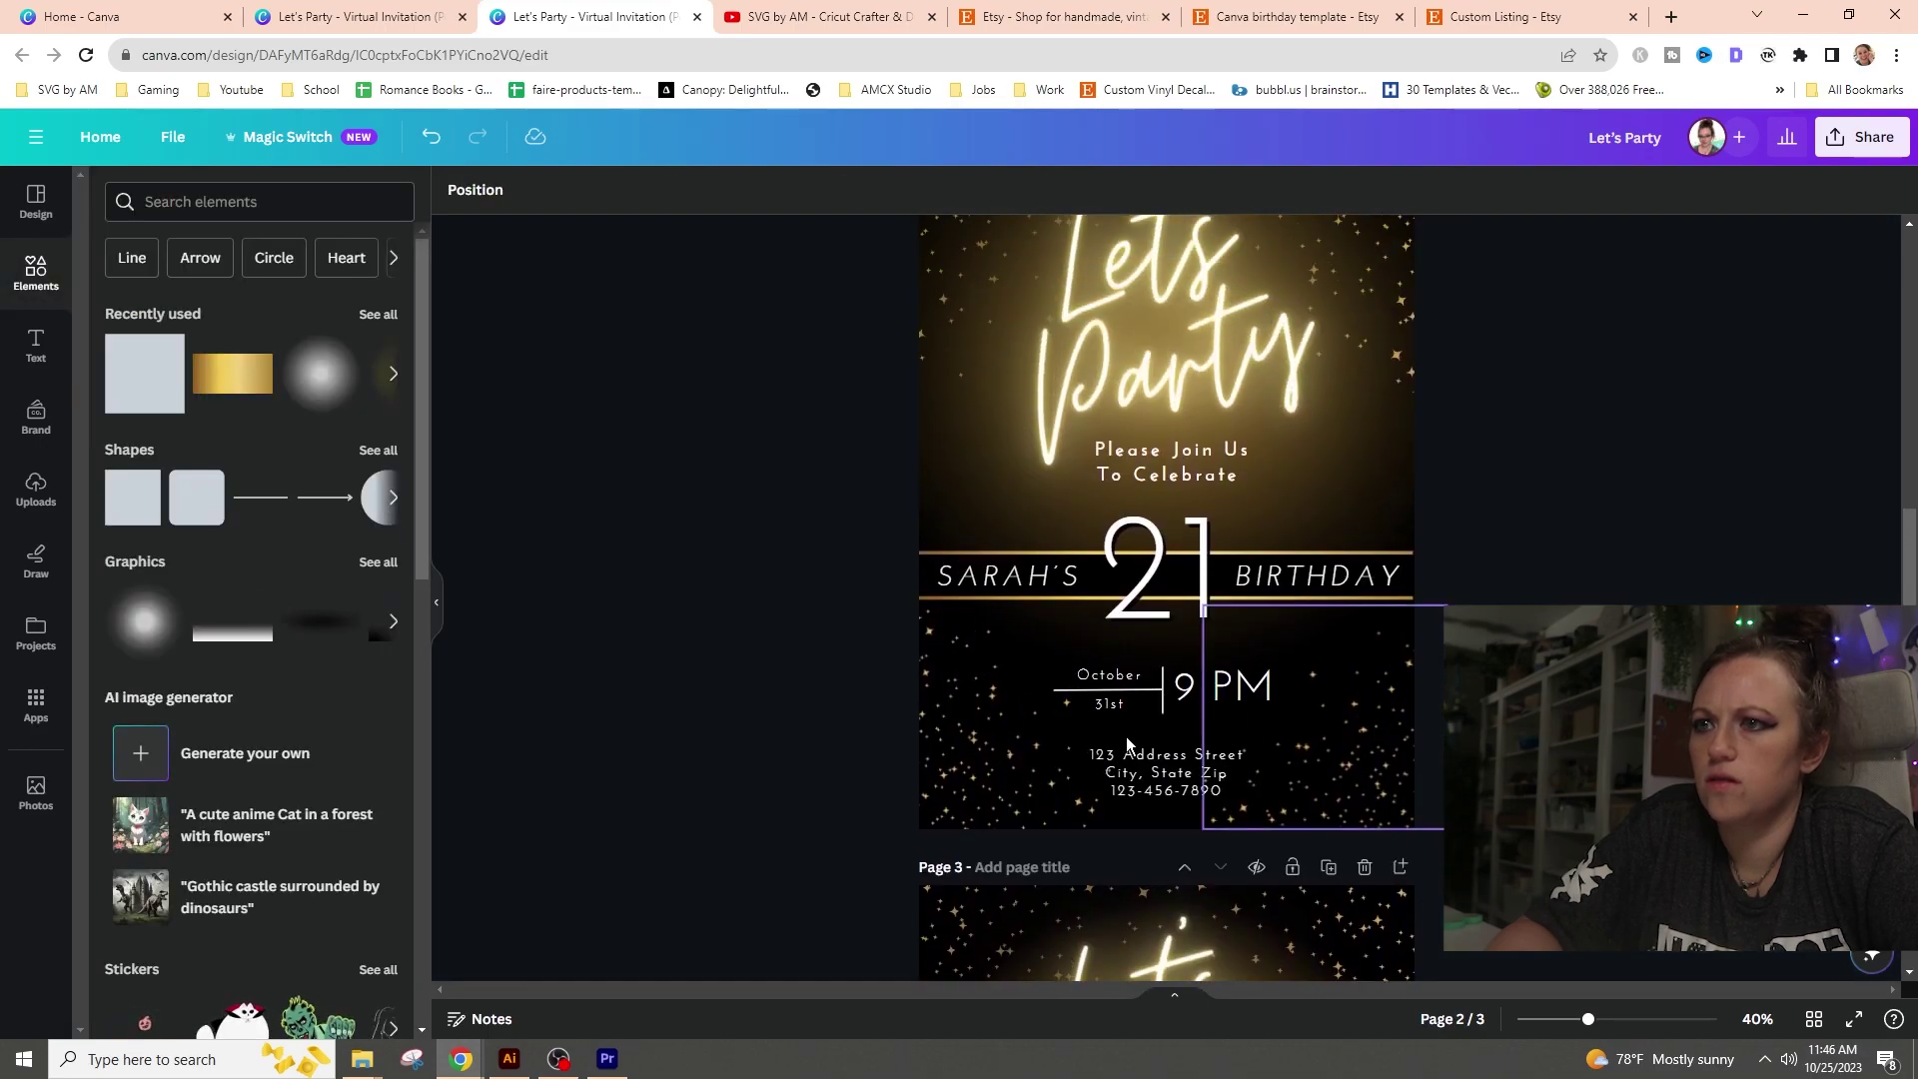
click(1066, 749)
double_click(1064, 792)
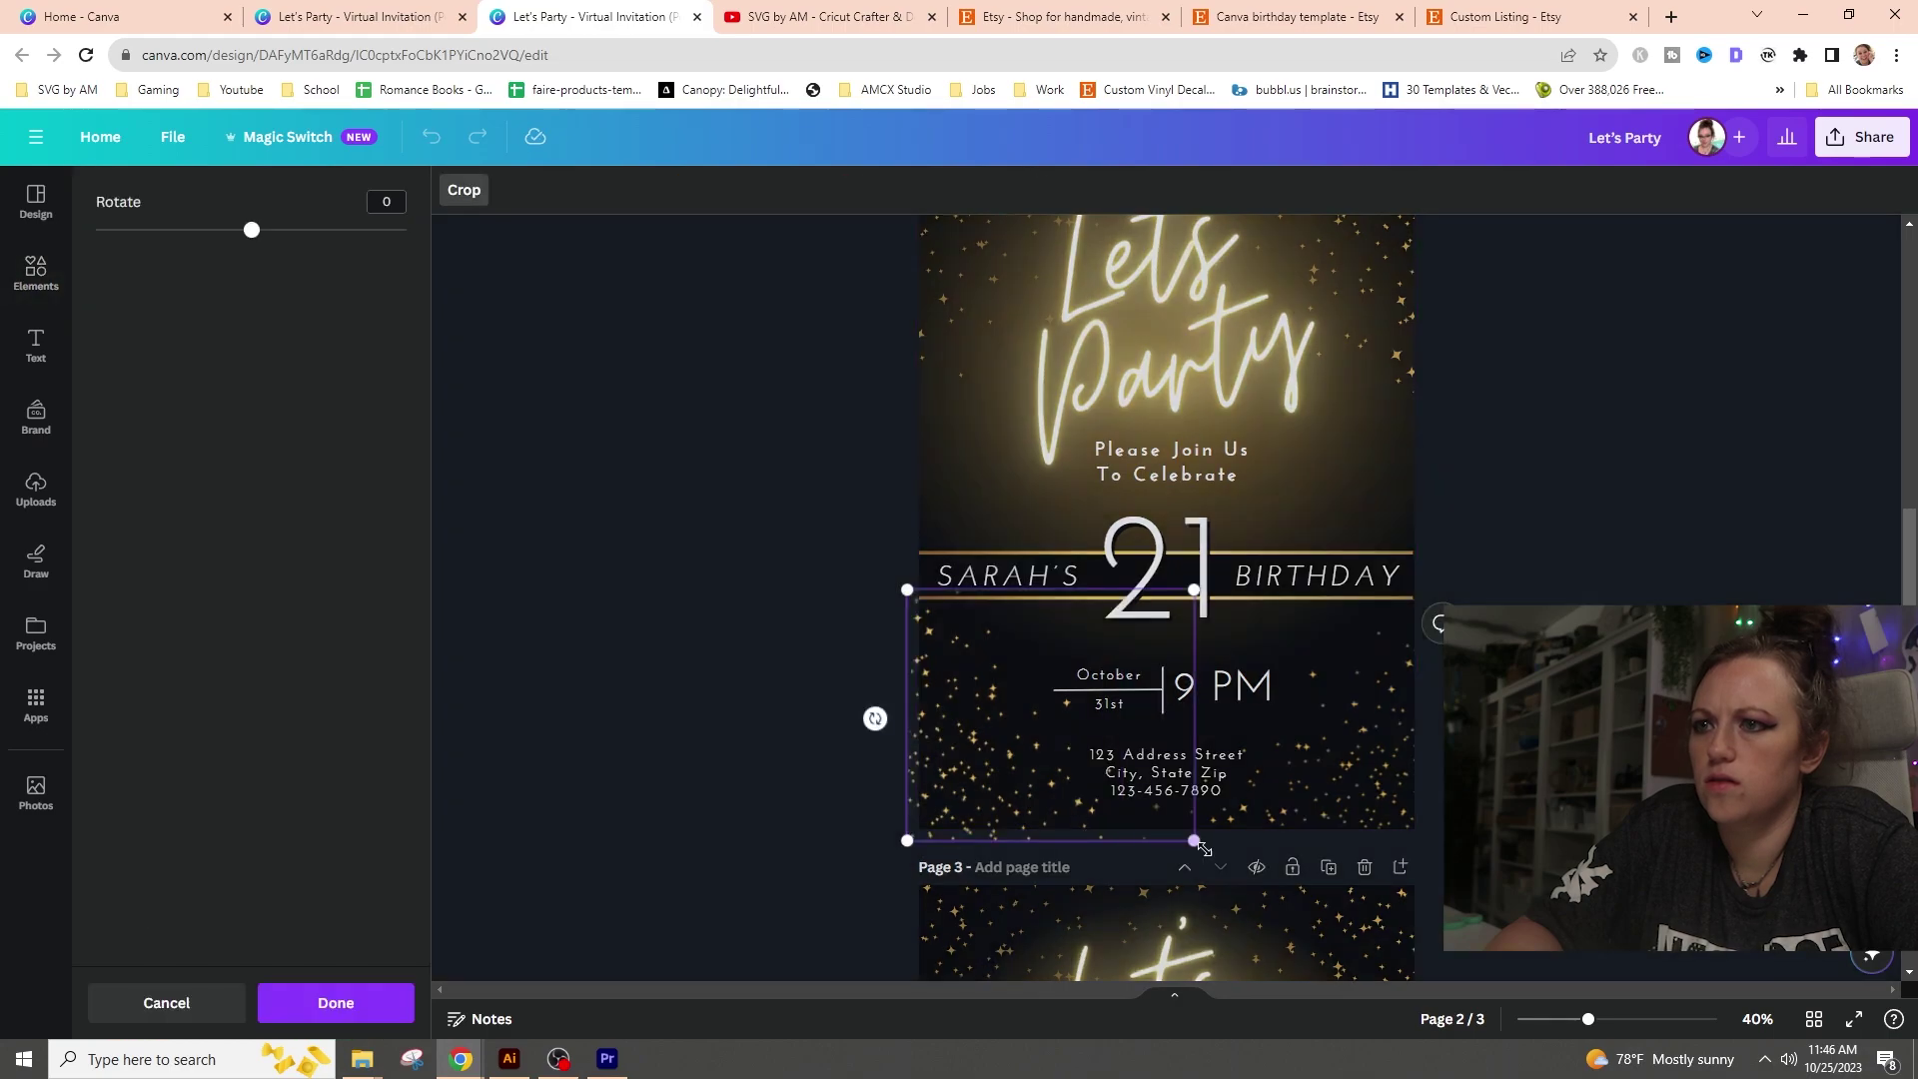
key(Escape)
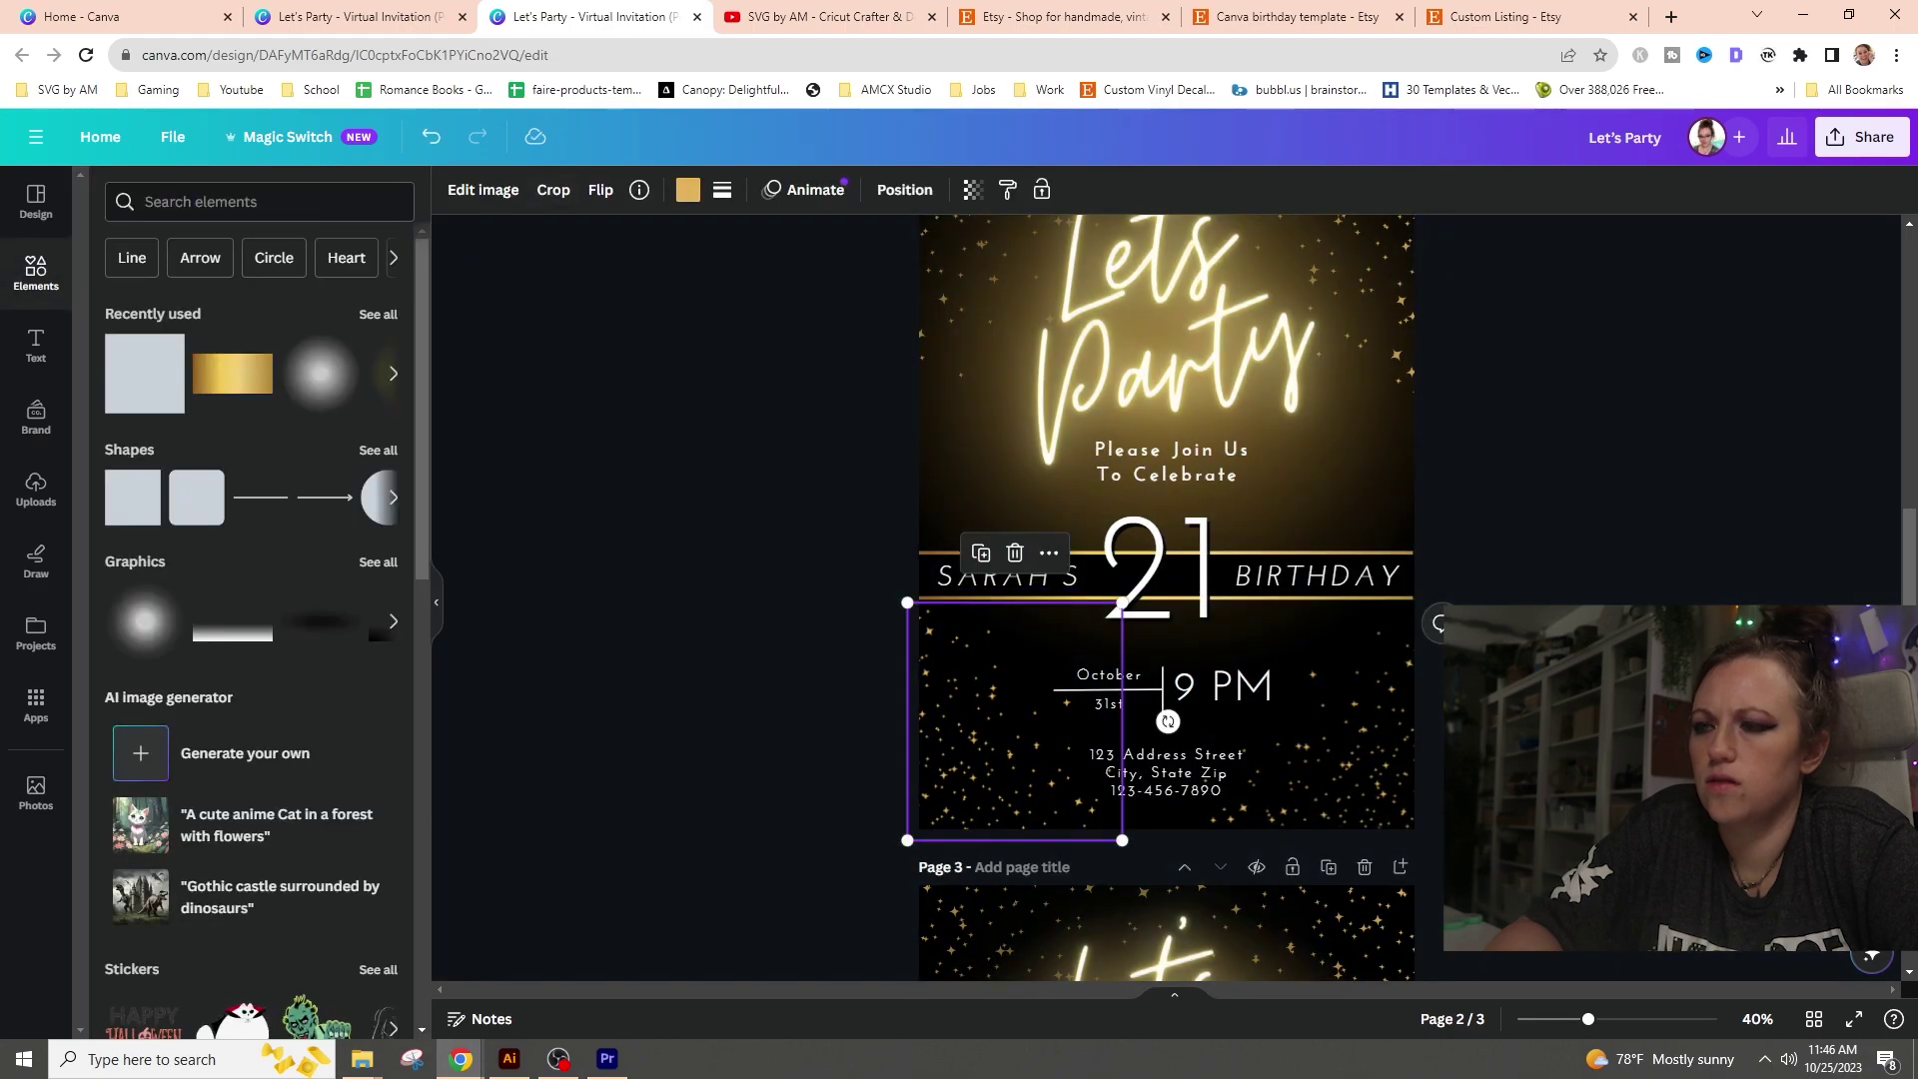
double_click(1078, 820)
drag(1112, 824, 1253, 777)
key(Escape)
key(Escape)
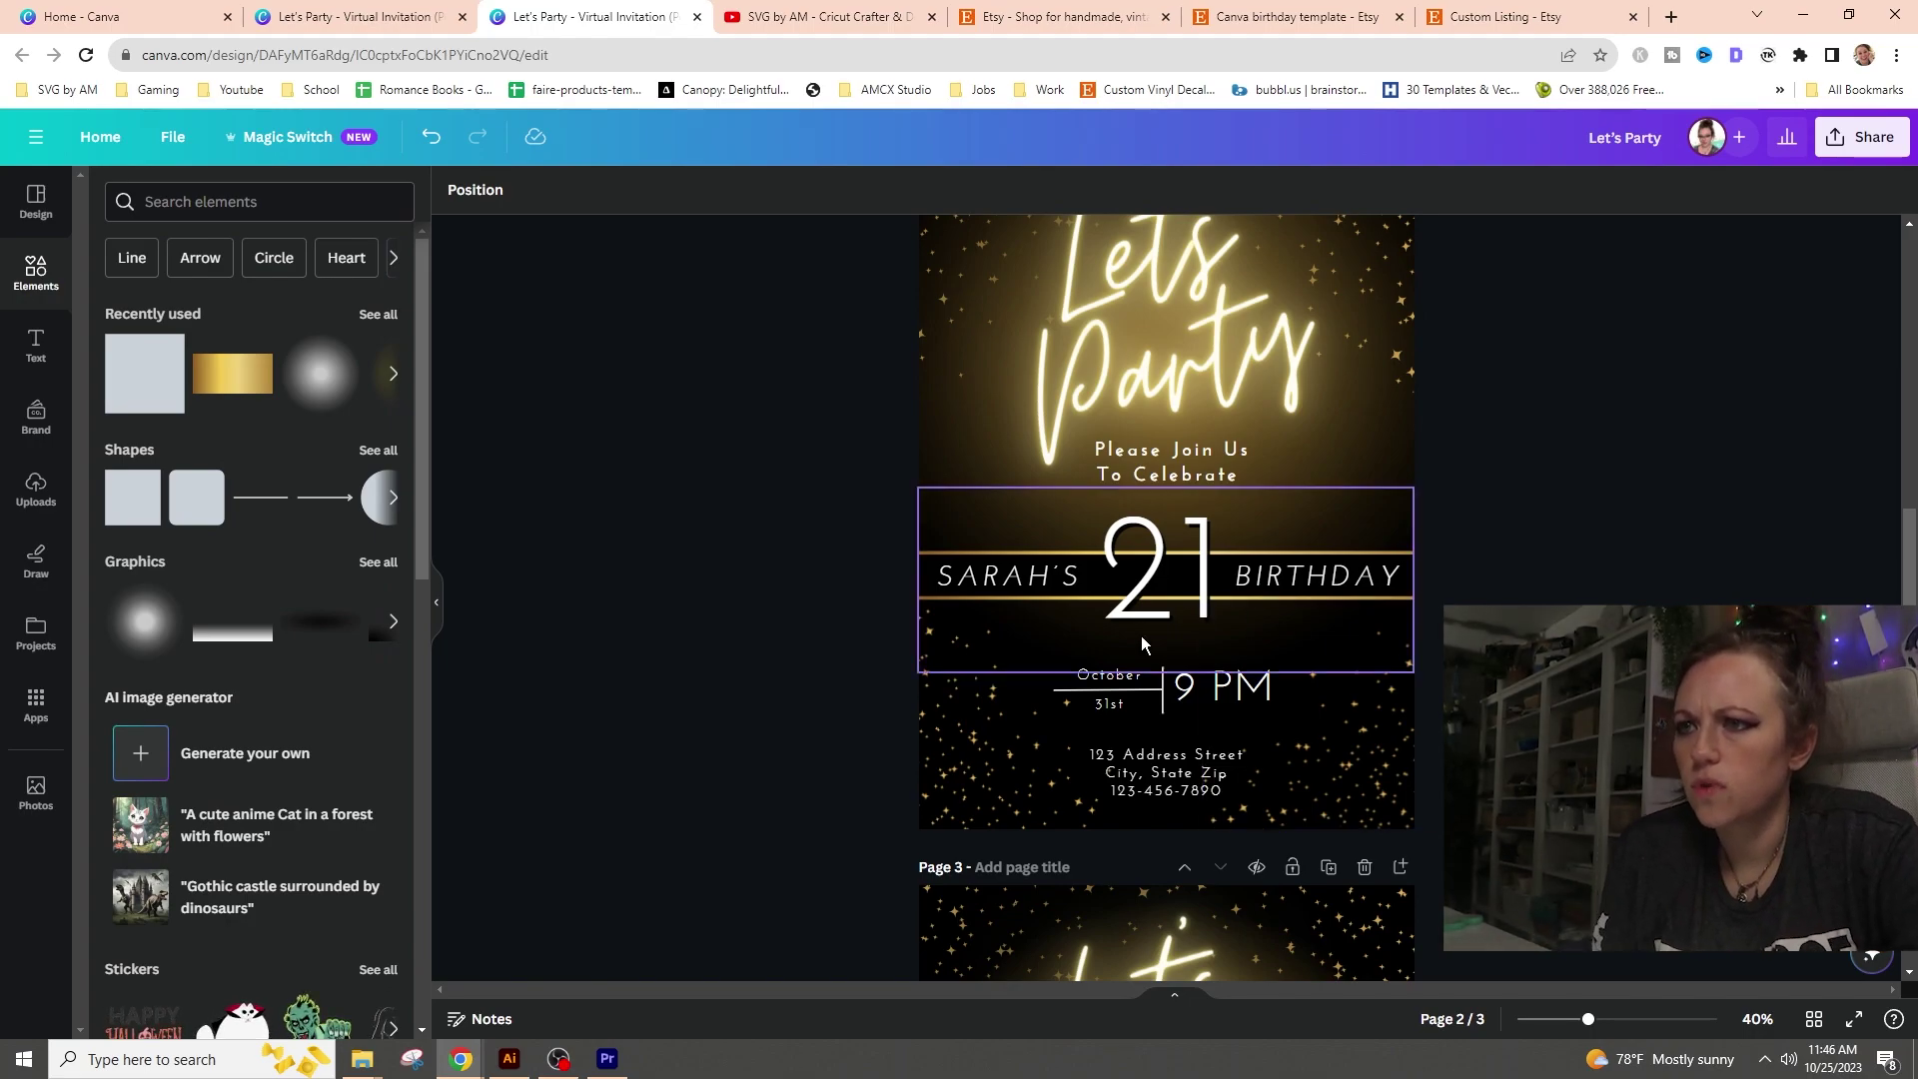
- Rotate the sparkle below the band -180°, extend its crop top-left, and nudge it into the lower-left corner
click(1109, 639)
click(600, 192)
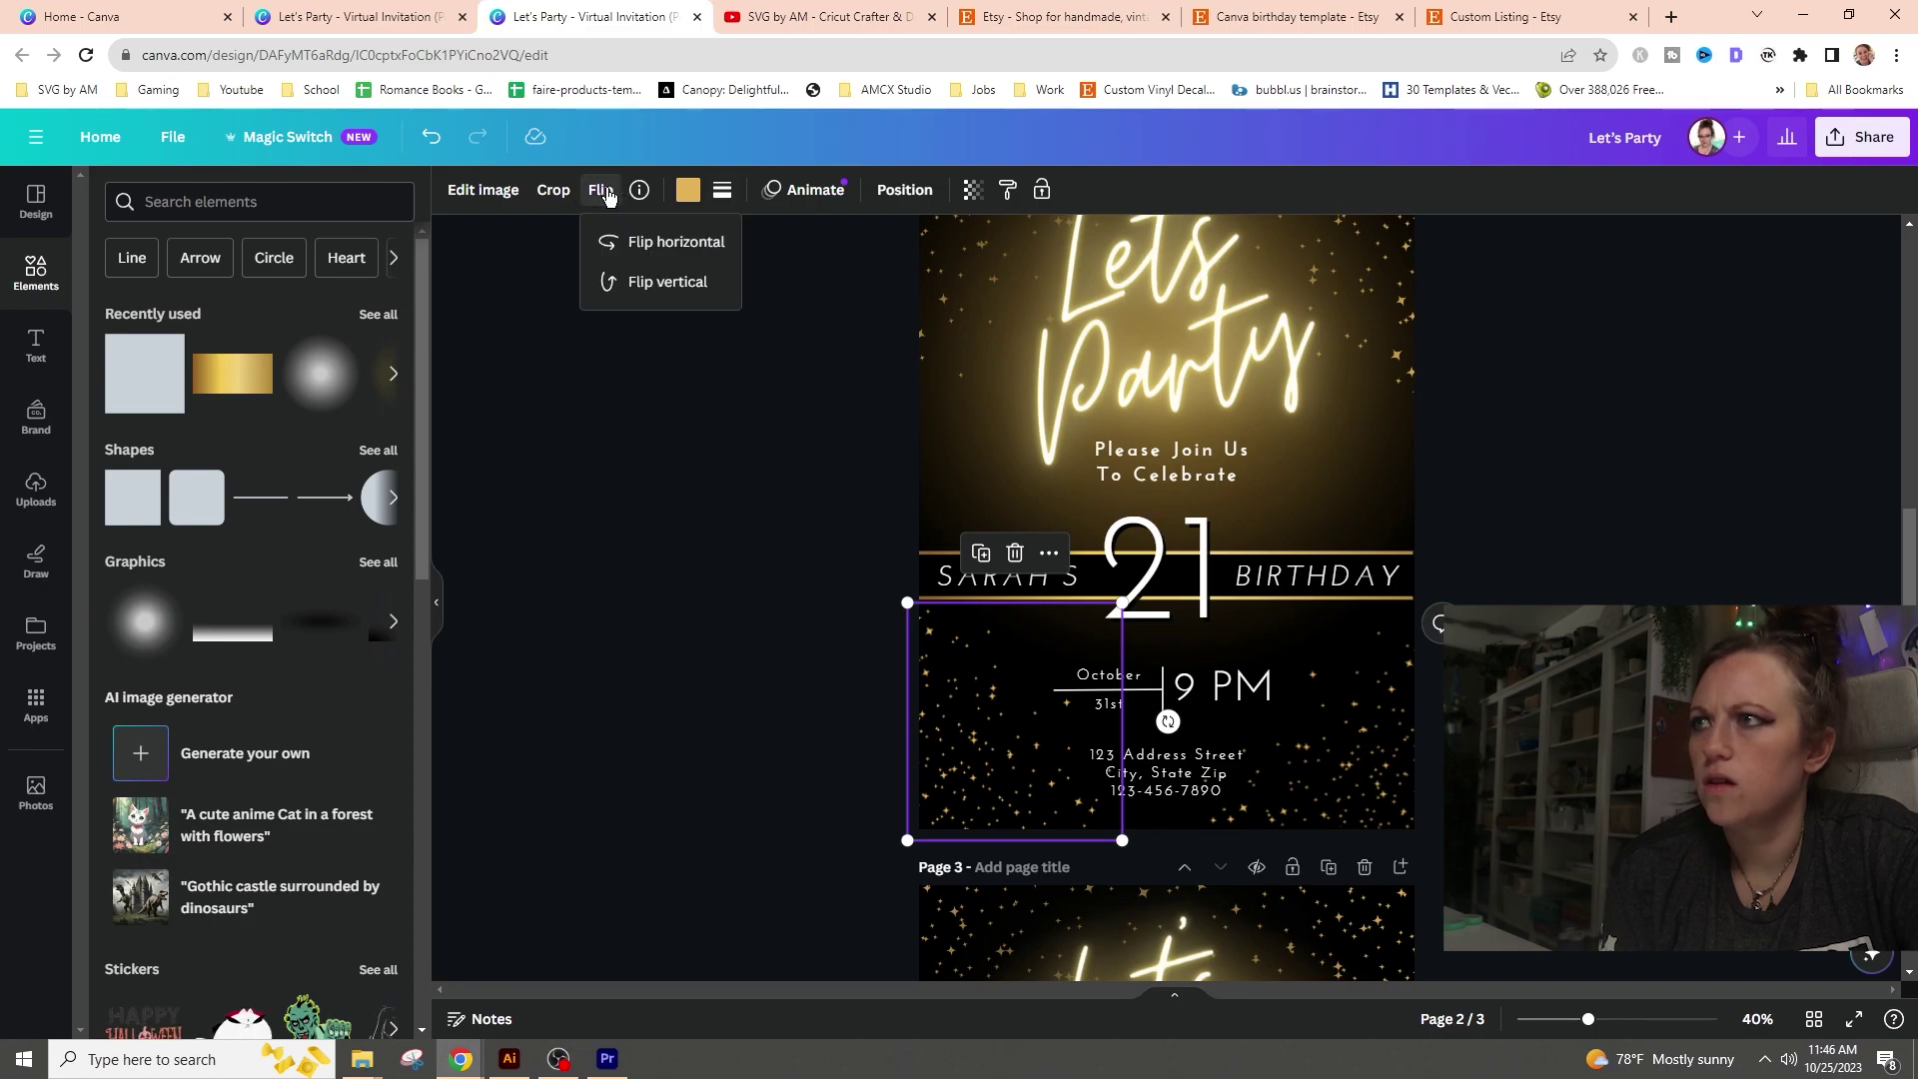
drag(1168, 721, 1016, 645)
double_click(912, 627)
drag(899, 554, 889, 526)
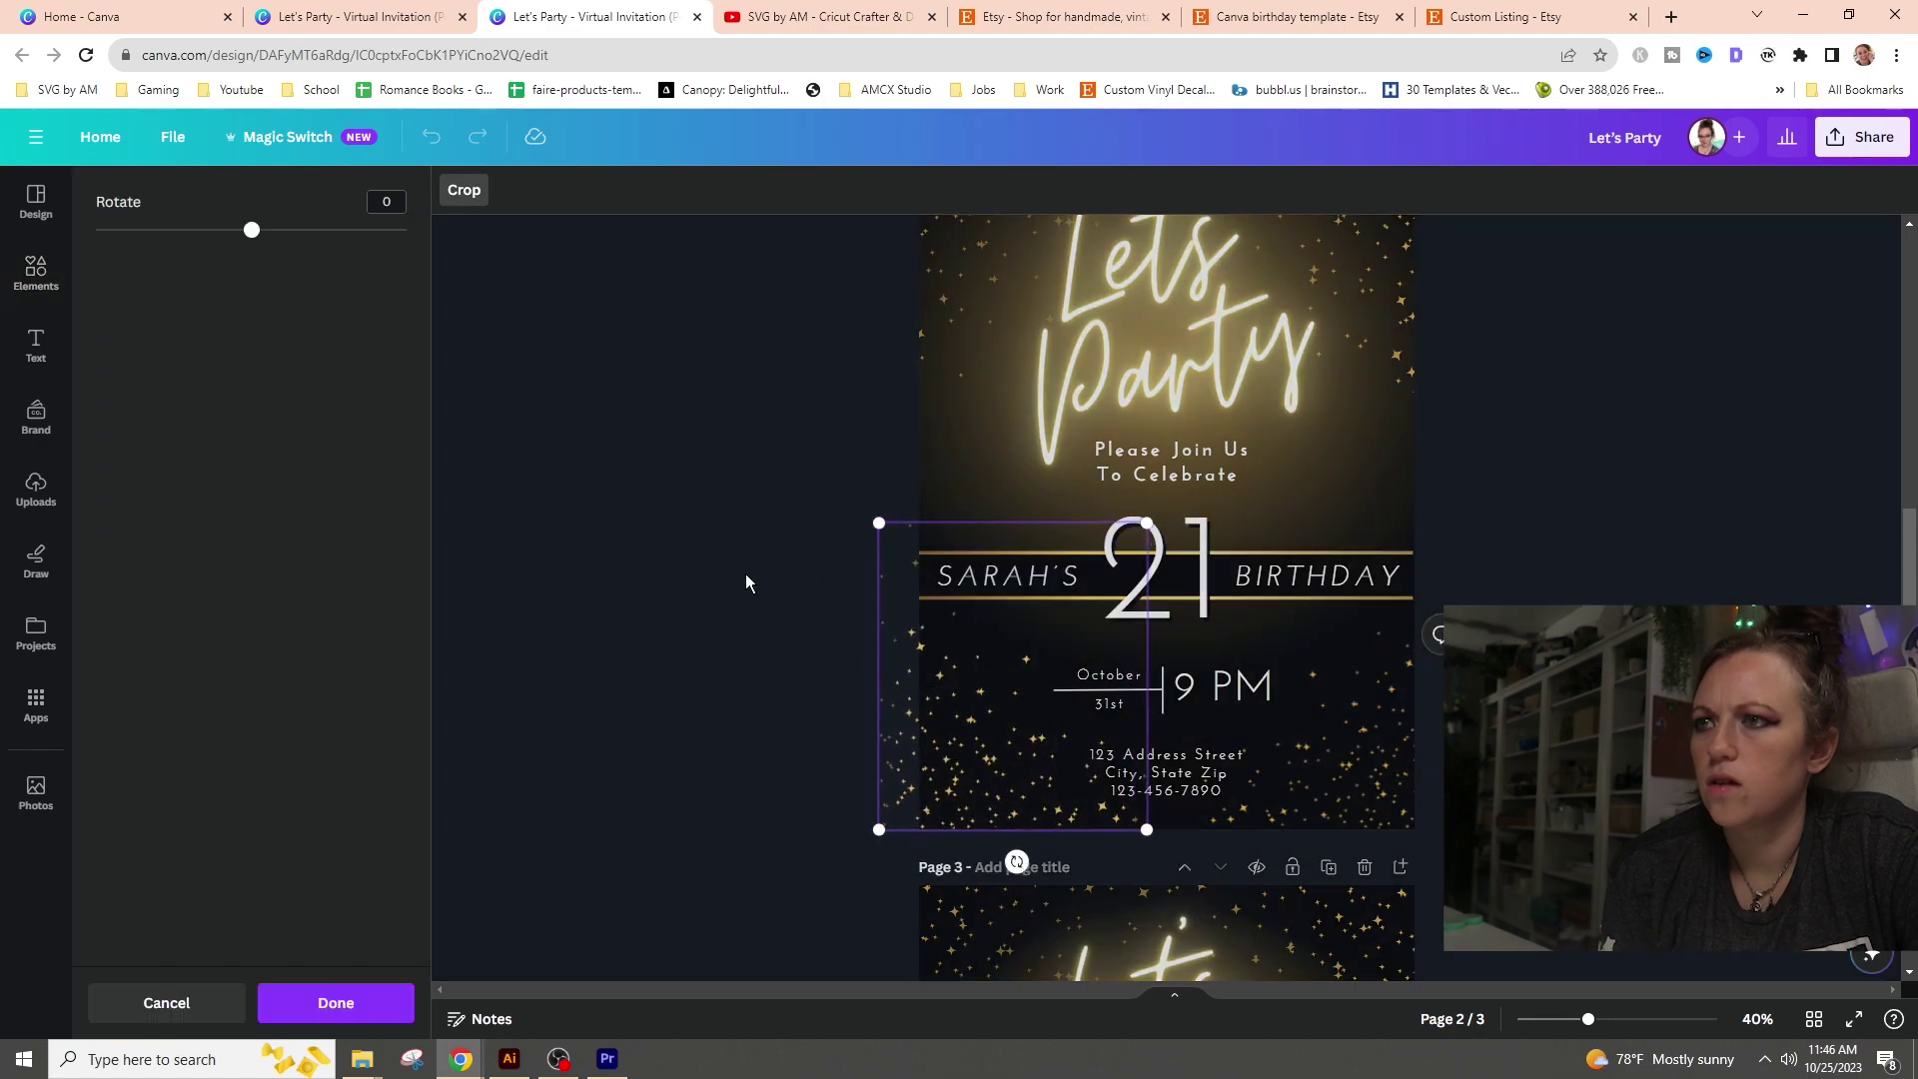
click(747, 583)
drag(939, 722, 931, 731)
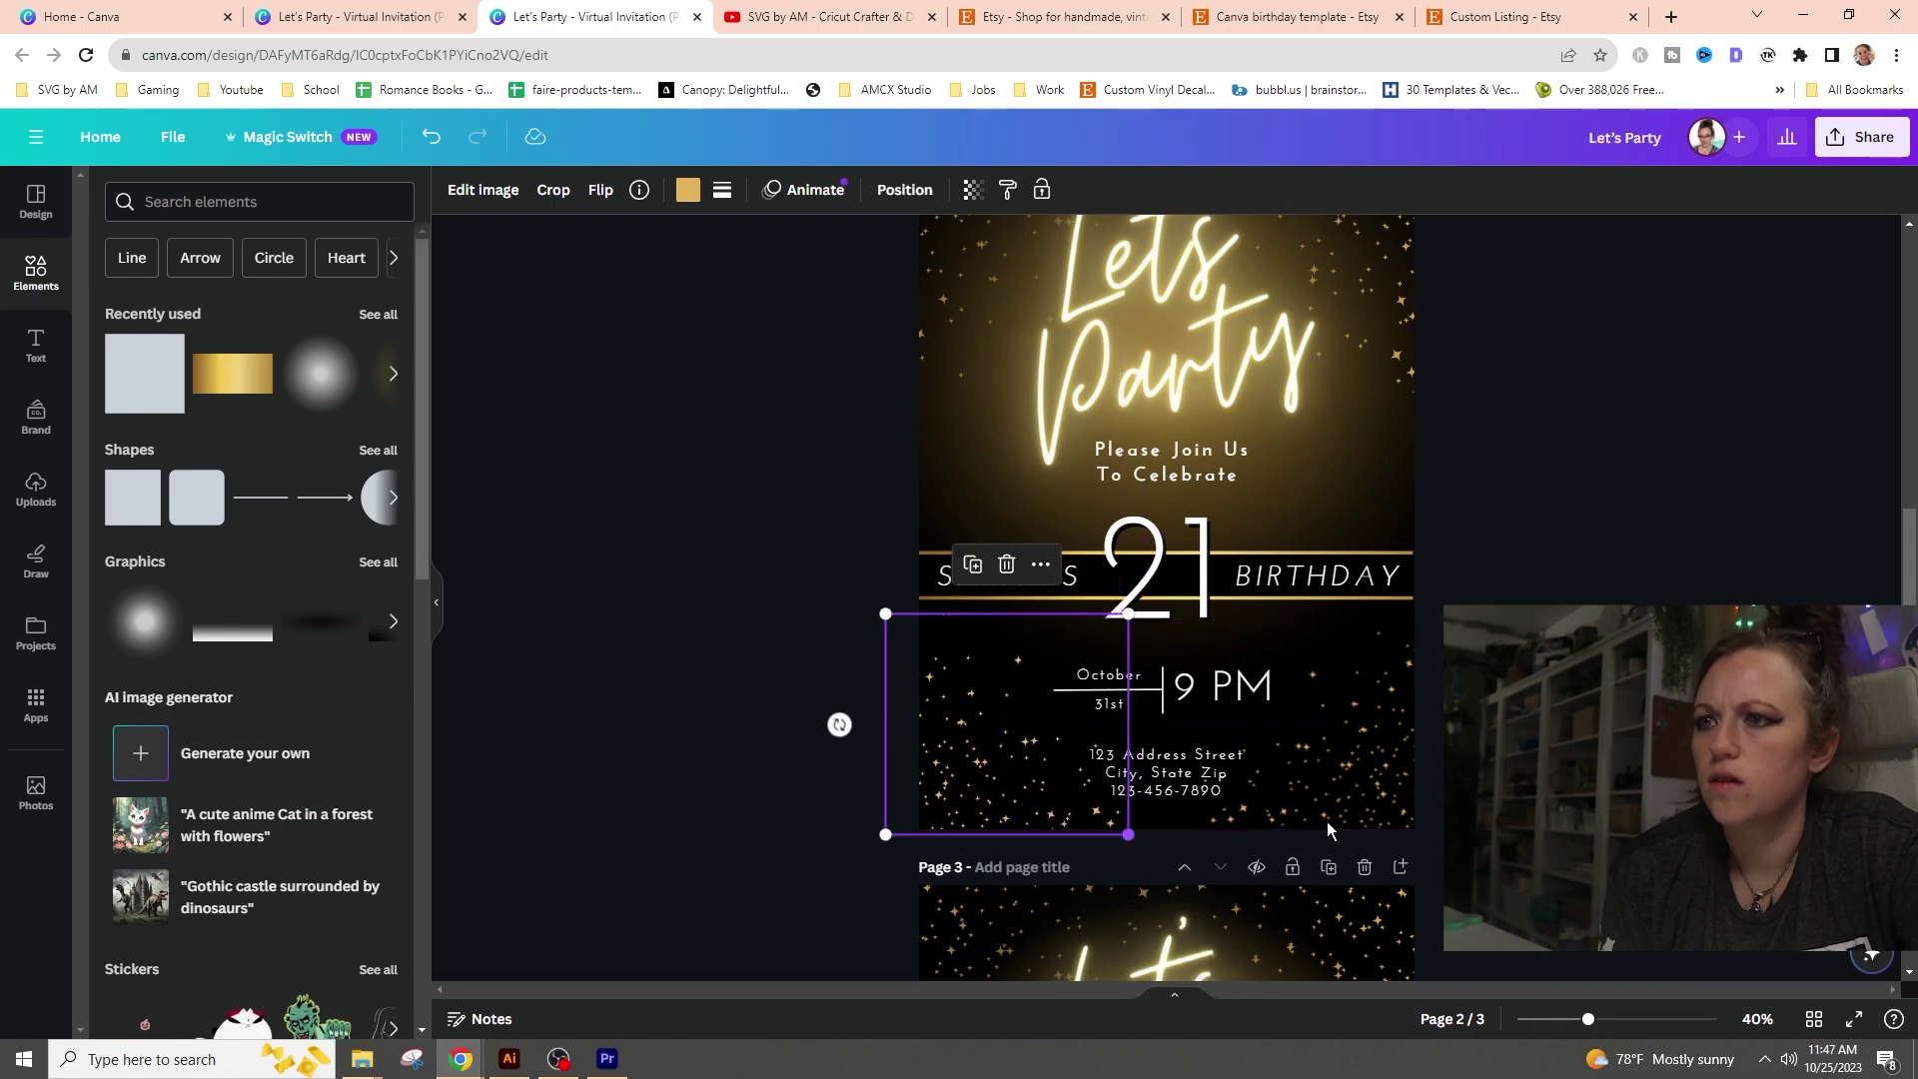
click(1251, 835)
drag(1060, 749, 1029, 749)
key(Escape)
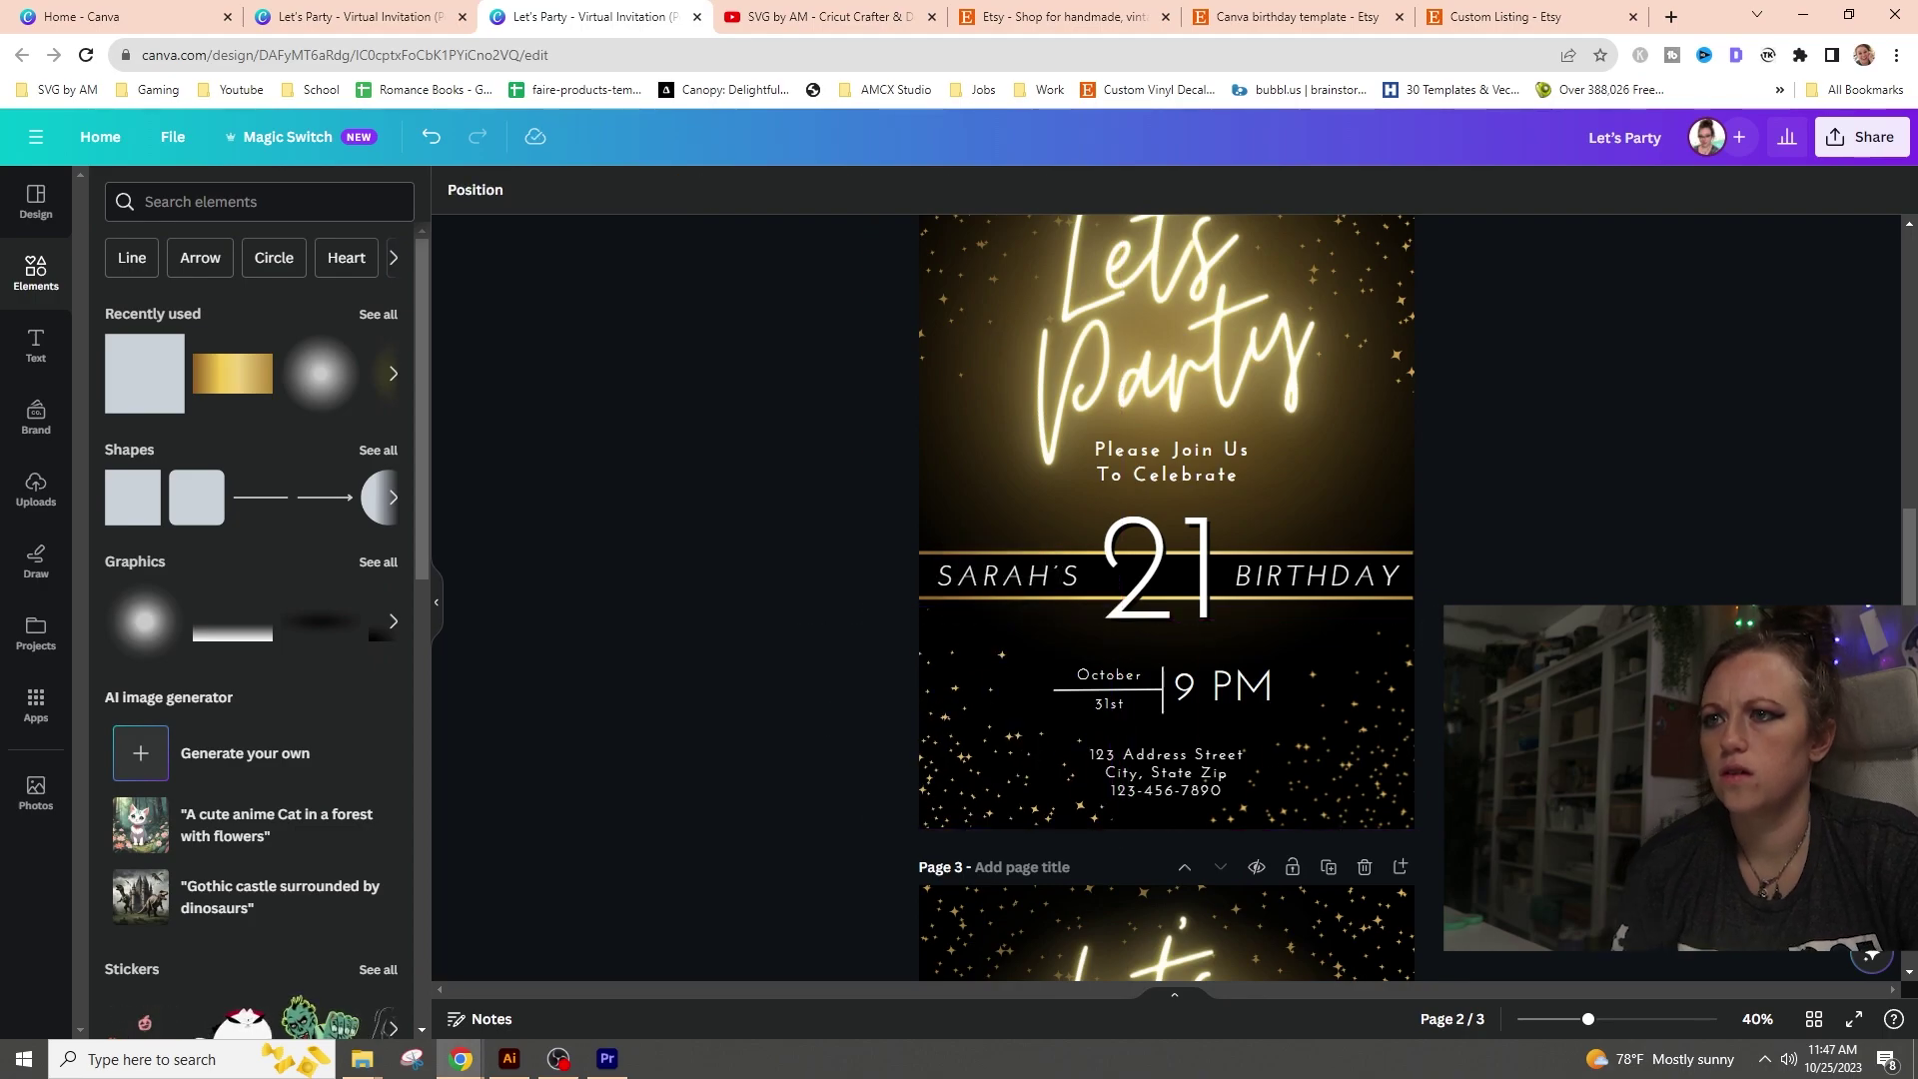
- Zoom out to 24% and scroll between pages 2 and 3 to compare them
click(1562, 1020)
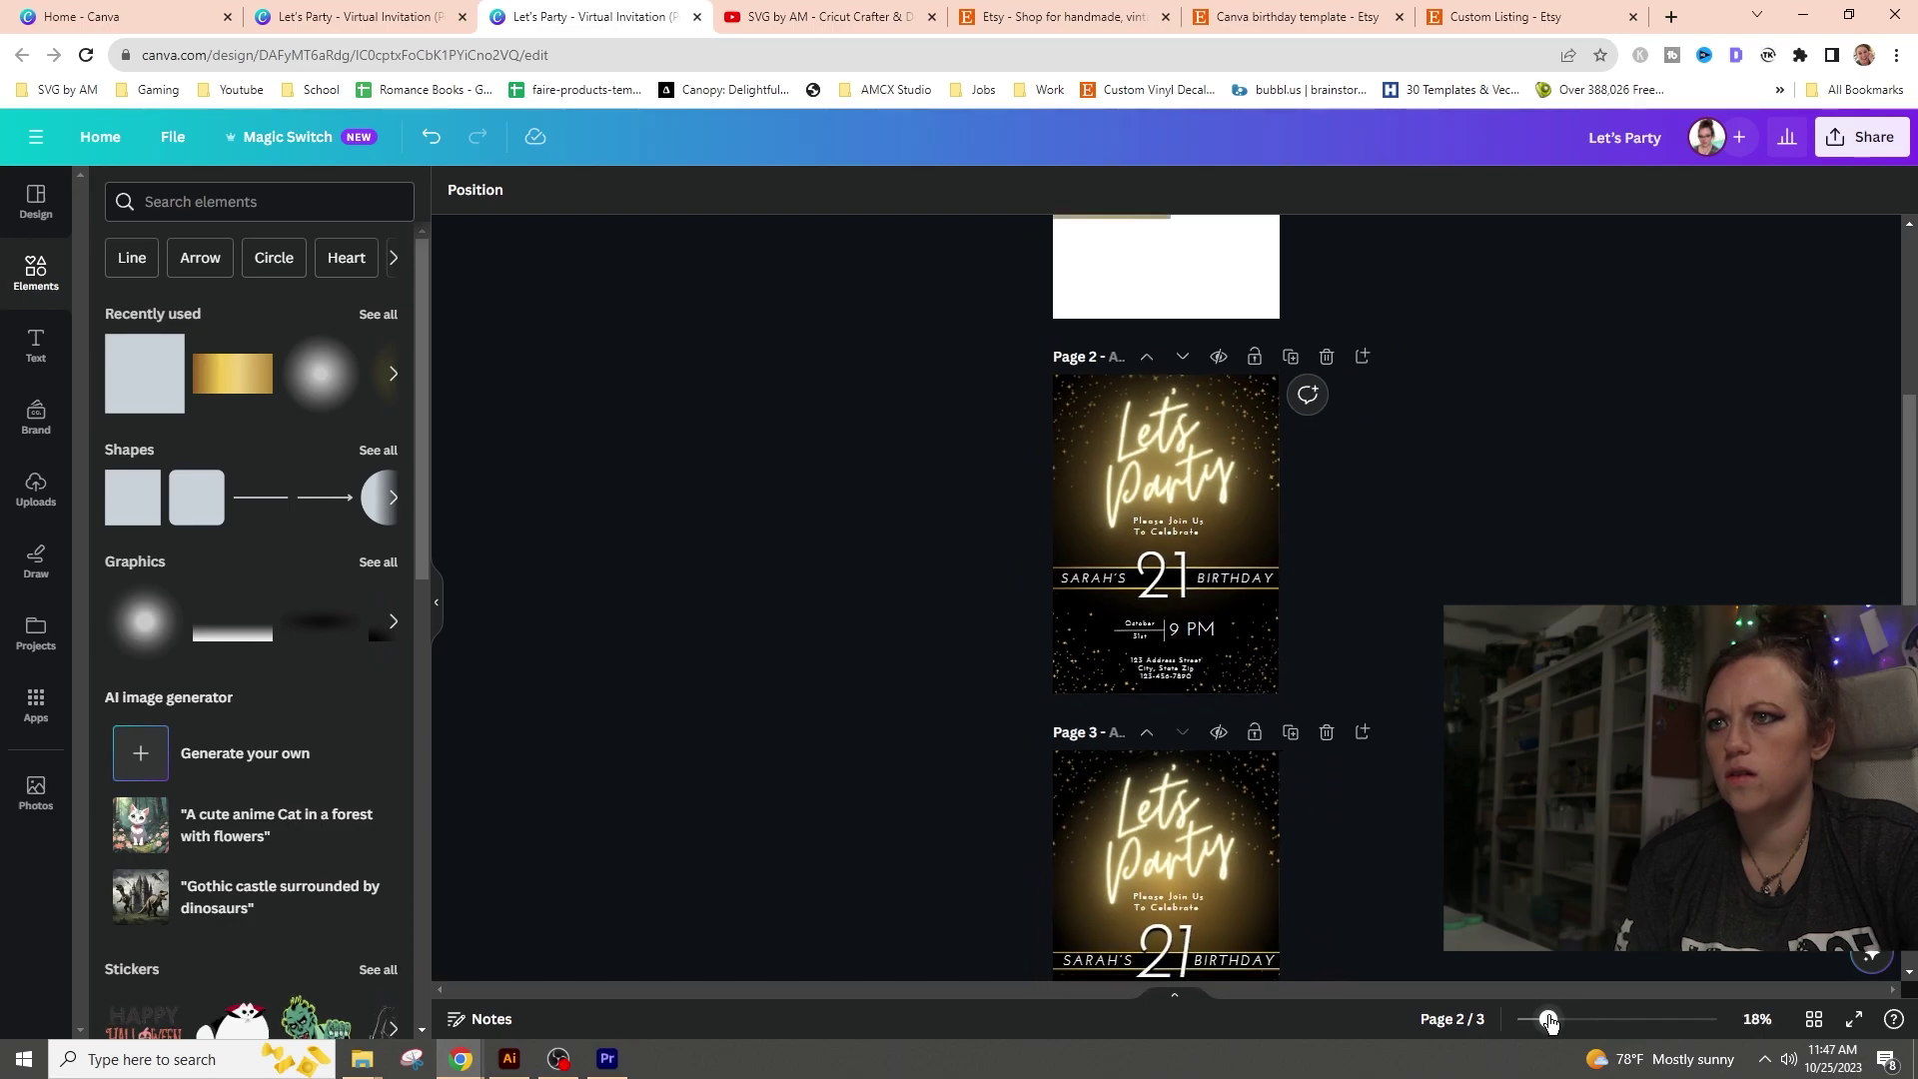
scroll(1166, 599, down, 3)
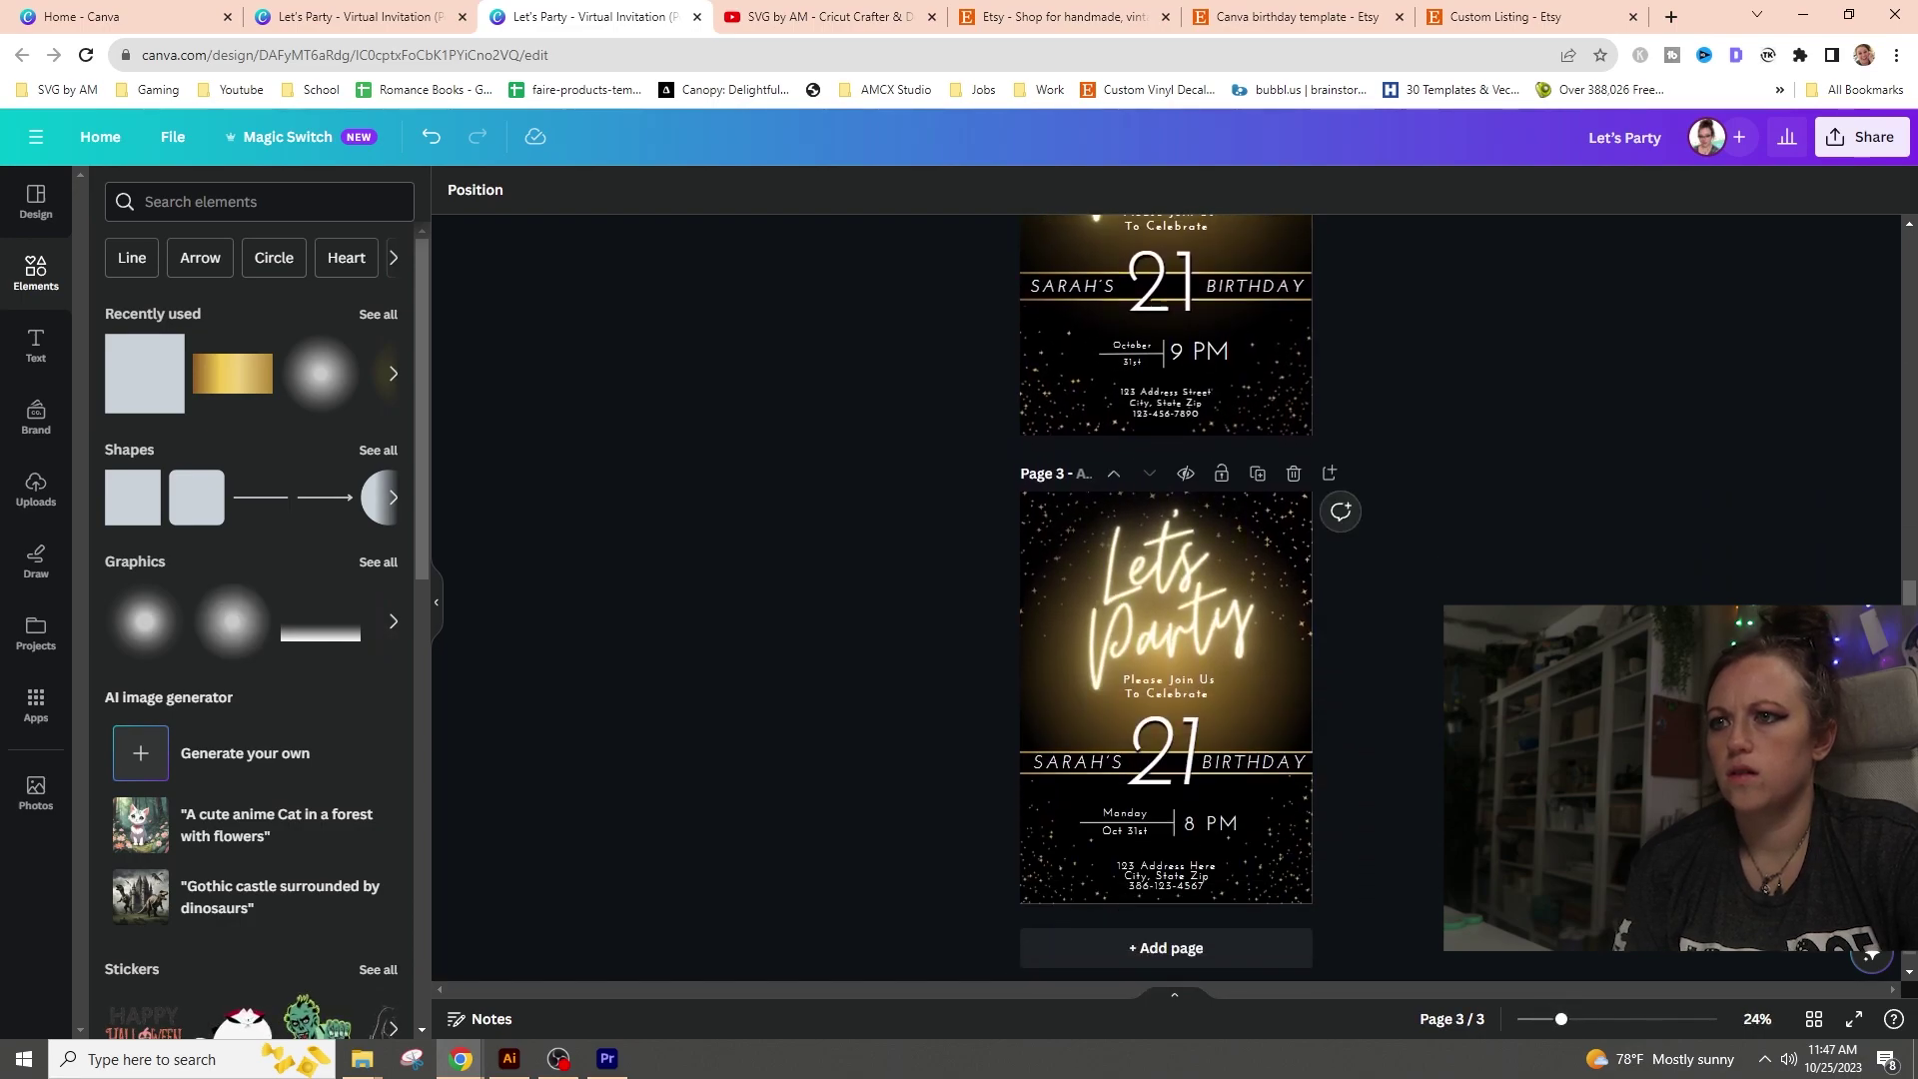
scroll(1166, 600, up, 2)
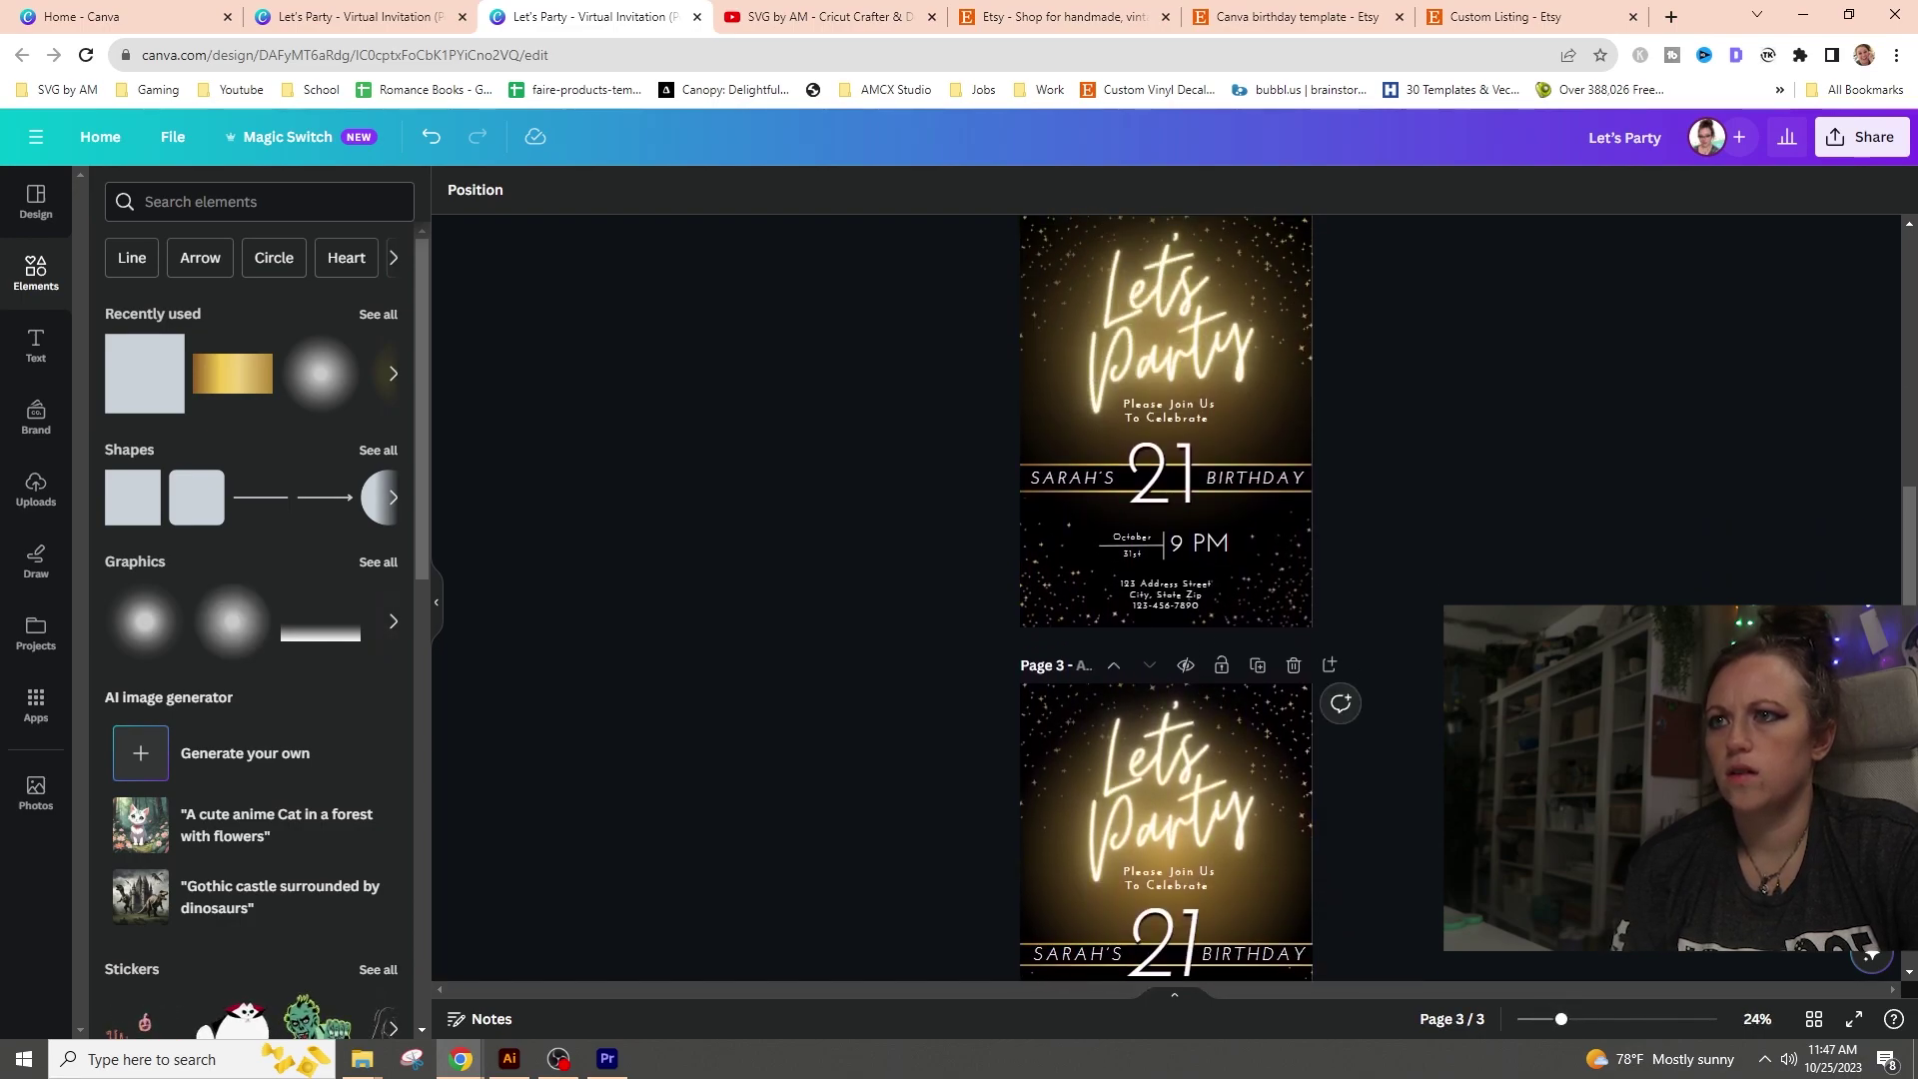